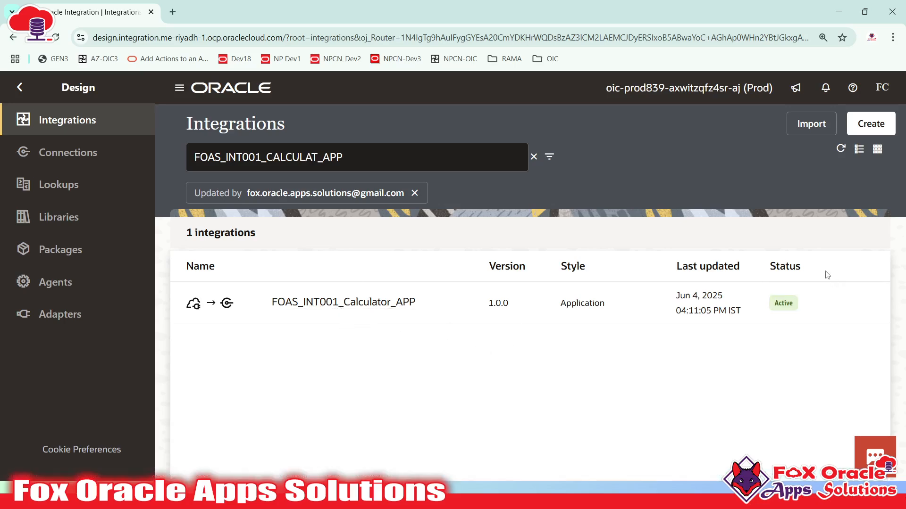
- Open the actions menu on the FOAS_INT001_Calculator_APP version 1.0.0 row
left_click(825, 303)
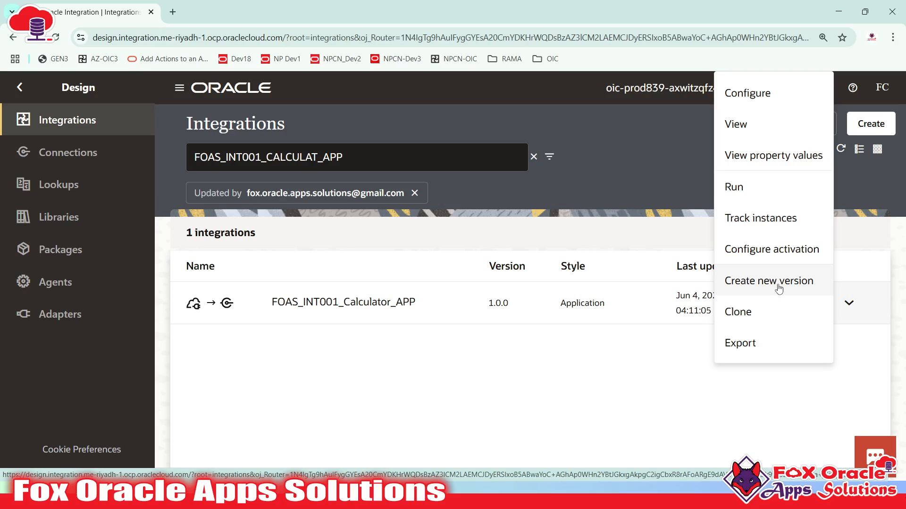
- Choose Create new version from the FOAS_INT001_Calculator_APP actions menu
left_click(523, 323)
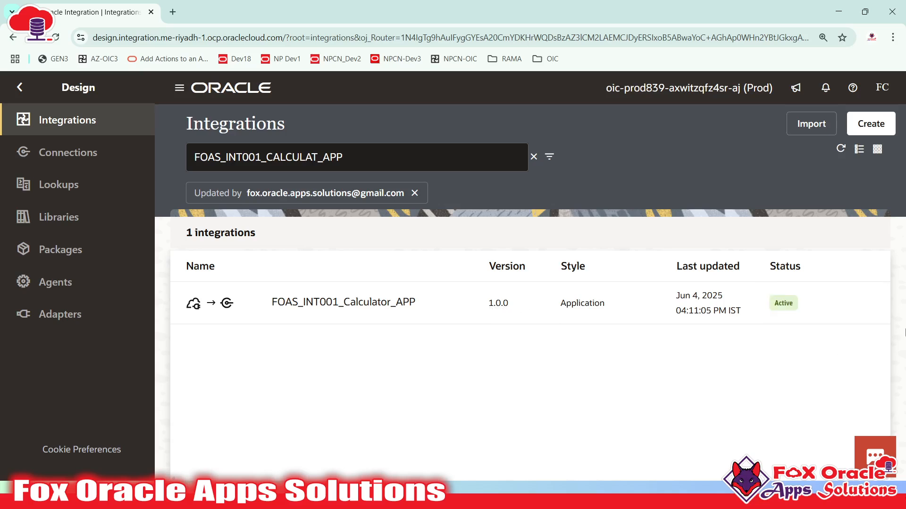
left_click(825, 305)
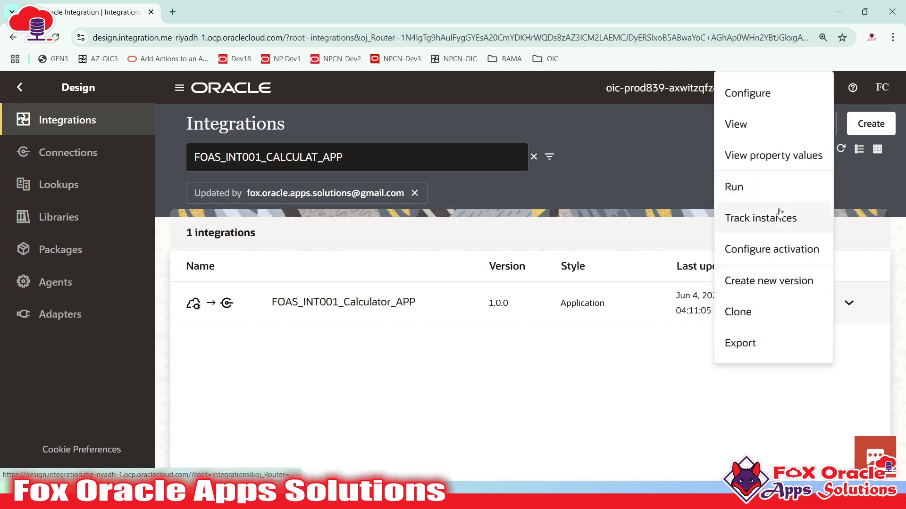
left_click(775, 283)
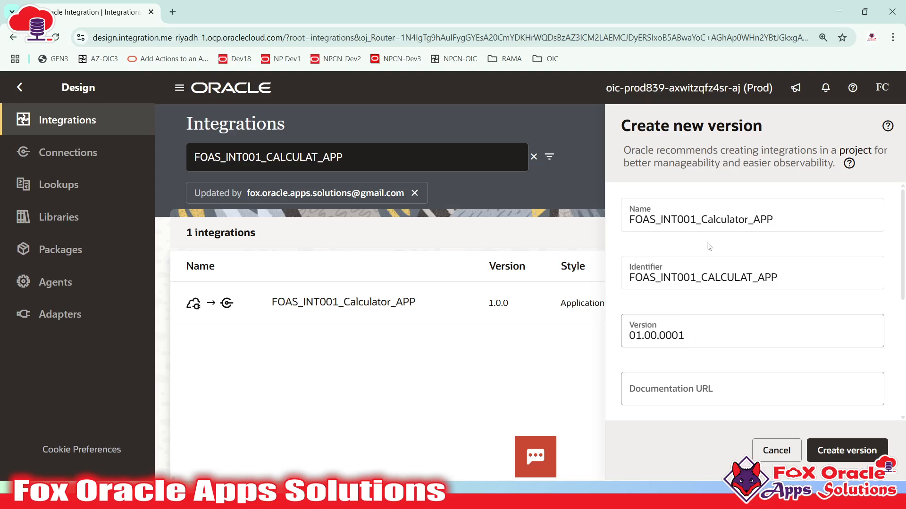
scroll(703, 283, "down", 5)
scroll(693, 330, "up", 5)
- Review the prefilled Name and Identifier values in the Create new version drawer
left_click(689, 335)
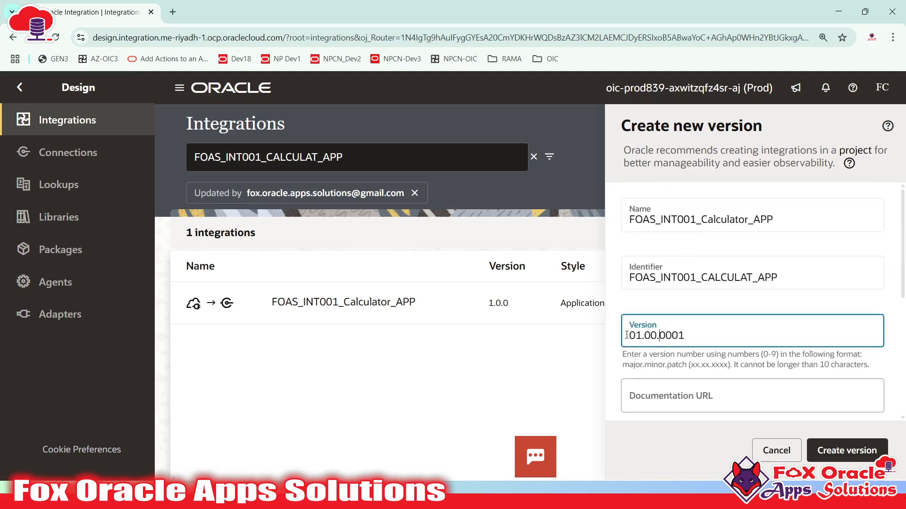
left_click(698, 220)
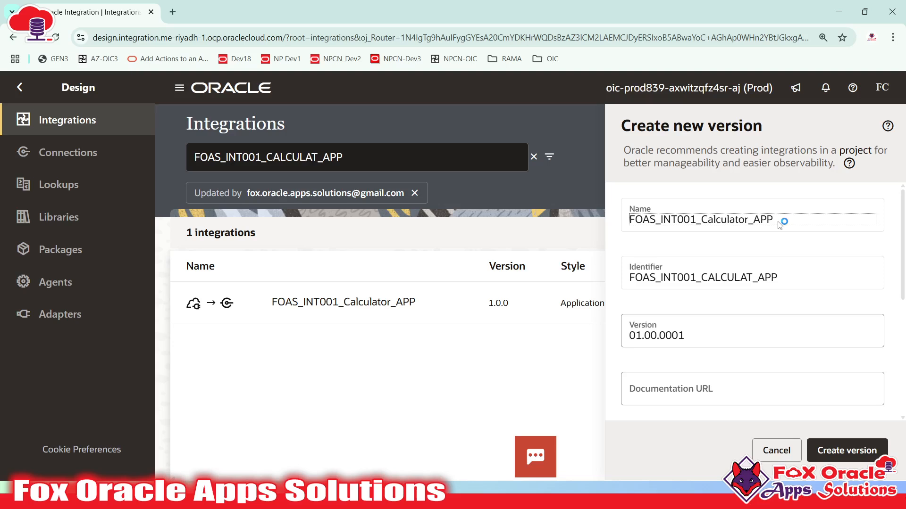
left_click(633, 287)
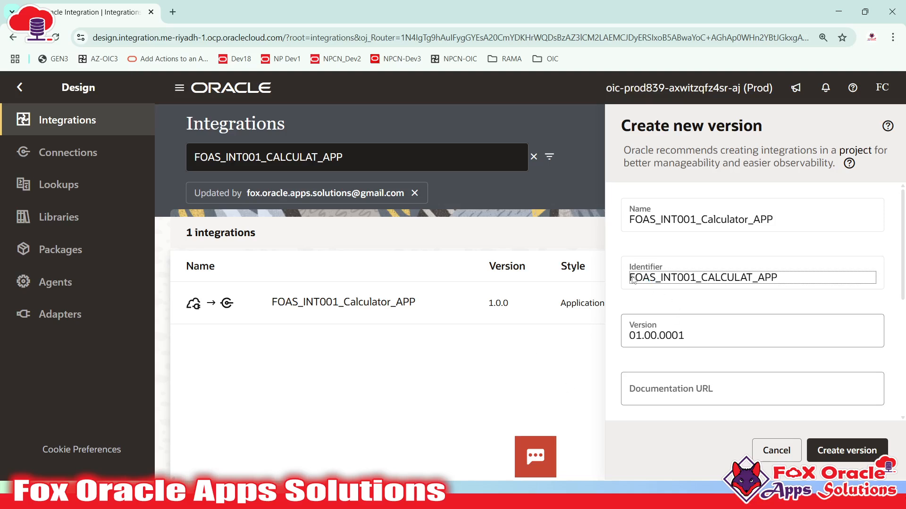
left_click_drag(628, 280, 805, 279)
left_click(809, 280)
double_click(631, 285)
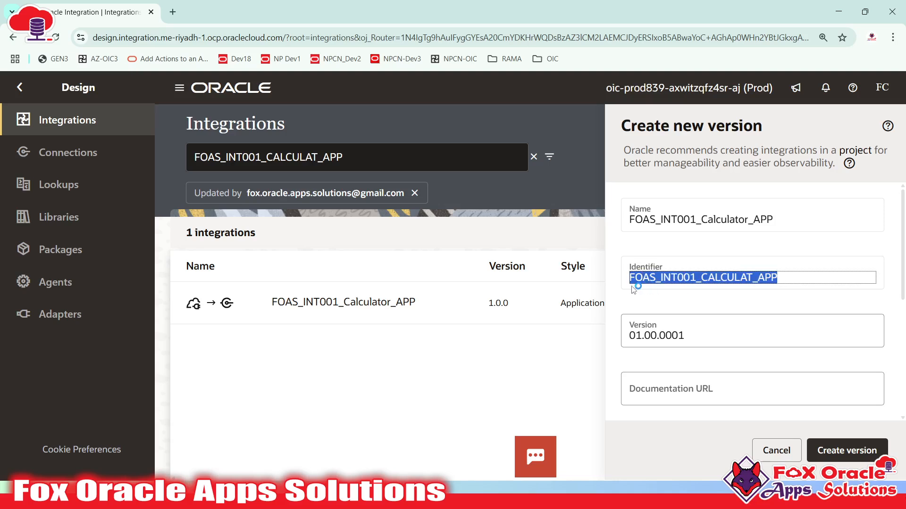
left_click(645, 272)
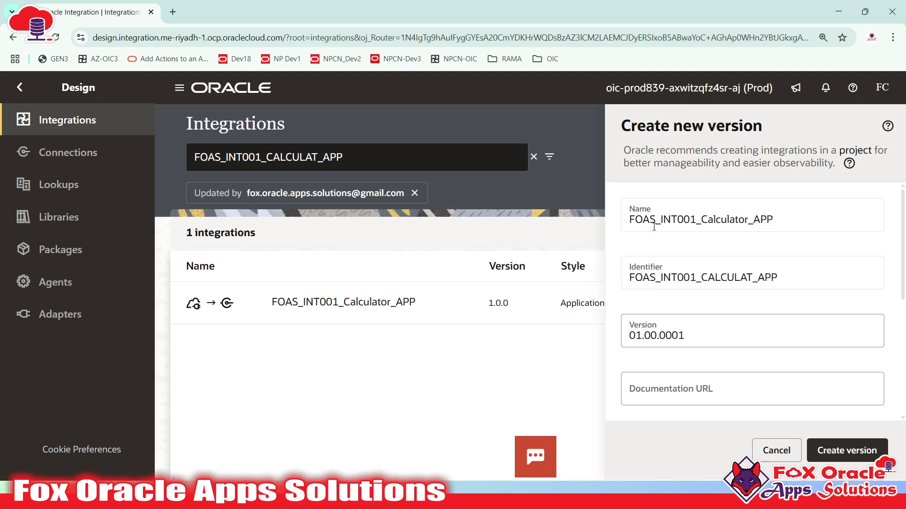
left_click(665, 286)
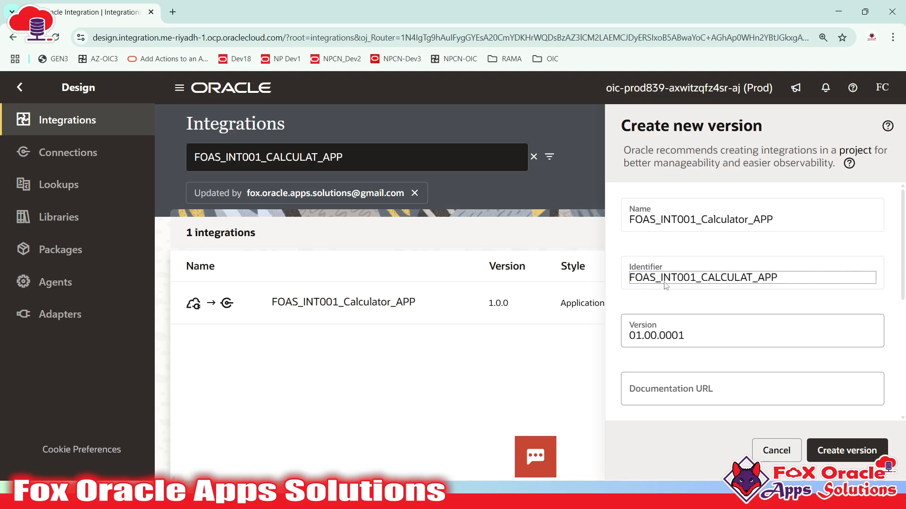
- Change the version's last digit to 2 so it reads 01.00.0002
left_click(644, 336)
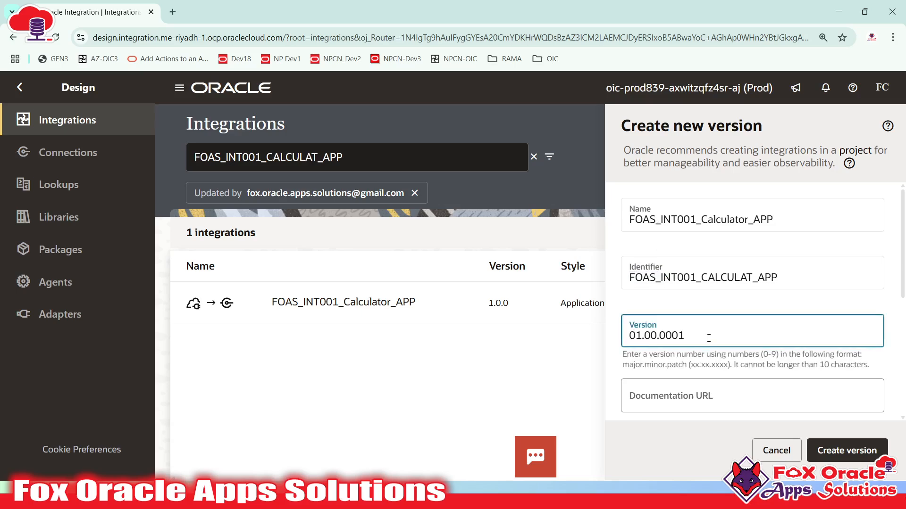
key("BackSpace")
type("2")
- Double-check the Version field reads 01.00.0002 by highlighting its 00.0002 part
left_click_drag(620, 366, 640, 368)
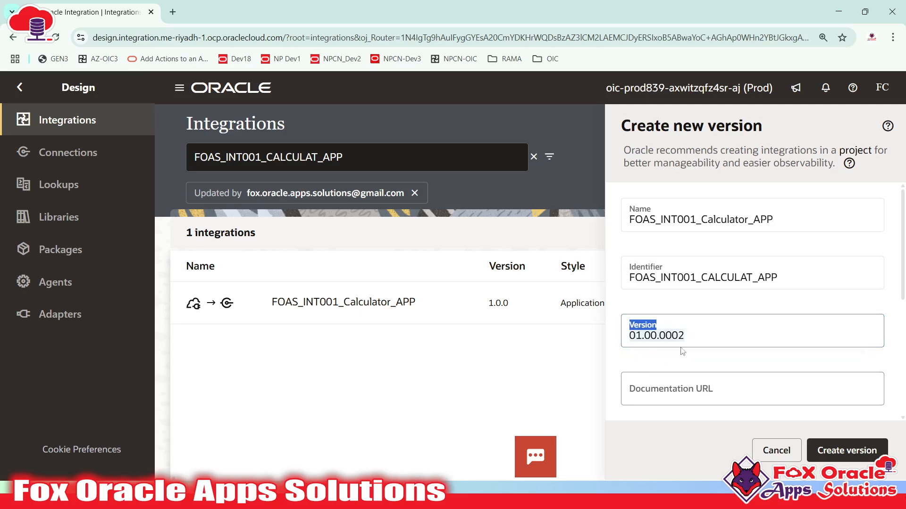
left_click(696, 343)
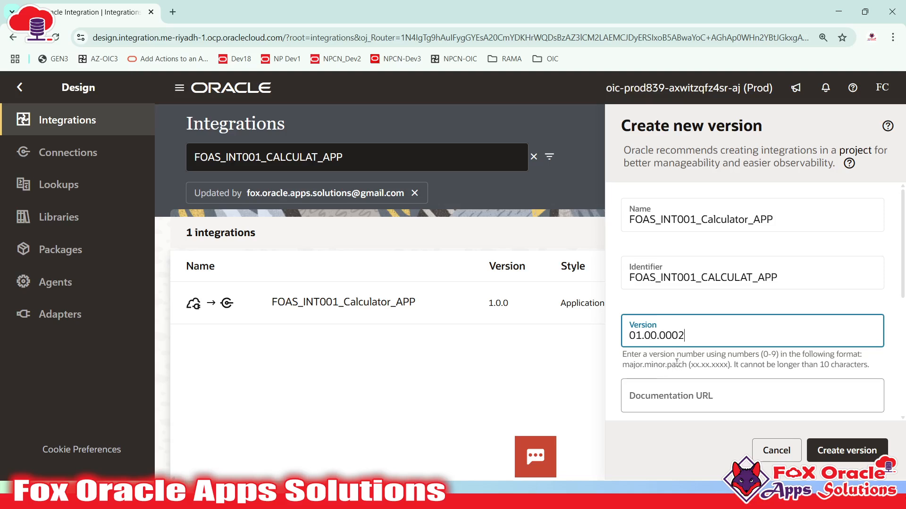
left_click_drag(644, 336, 695, 336)
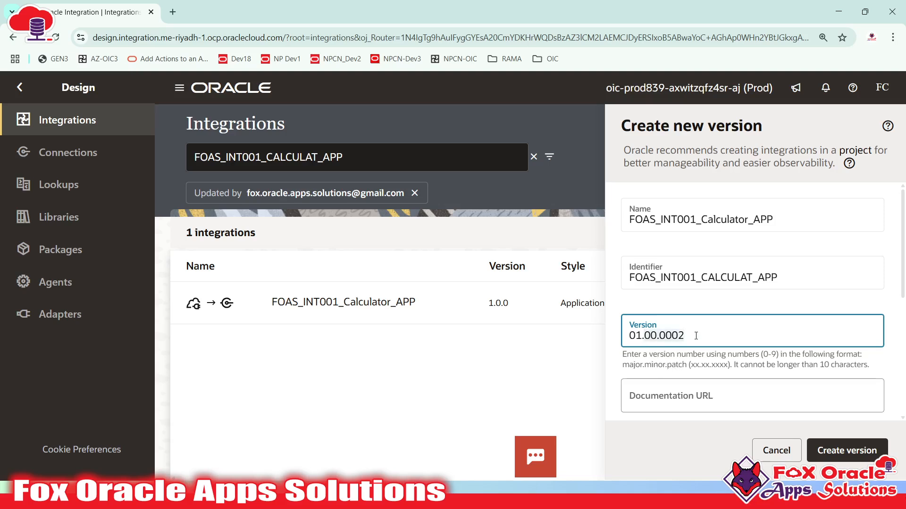
left_click(685, 336)
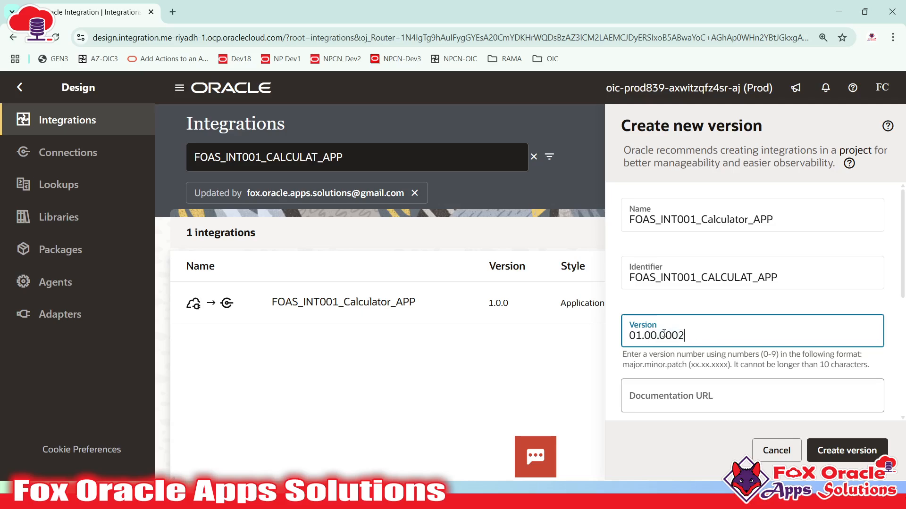
left_click_drag(645, 335, 691, 336)
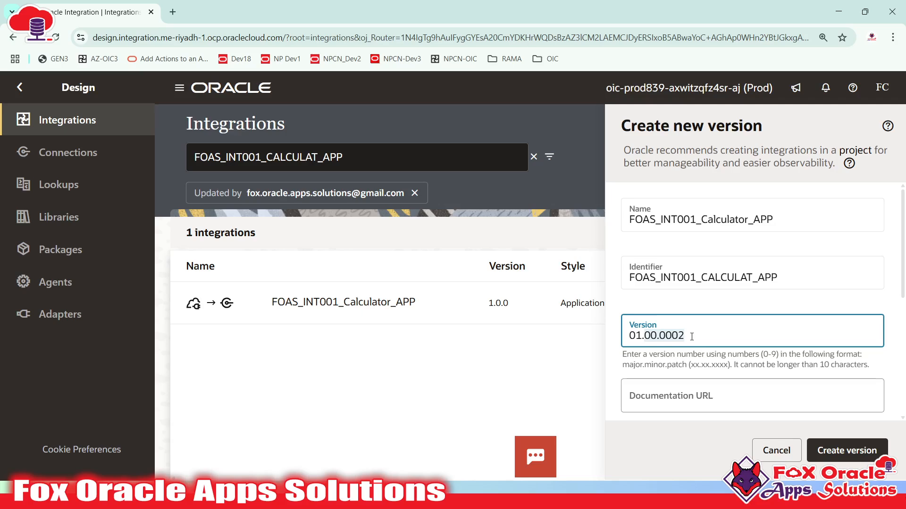
left_click(691, 336)
left_click_drag(646, 335, 700, 336)
left_click(699, 336)
- Create version 1.0.2 and inspect its identifier and version in the expanded row
left_click(847, 453)
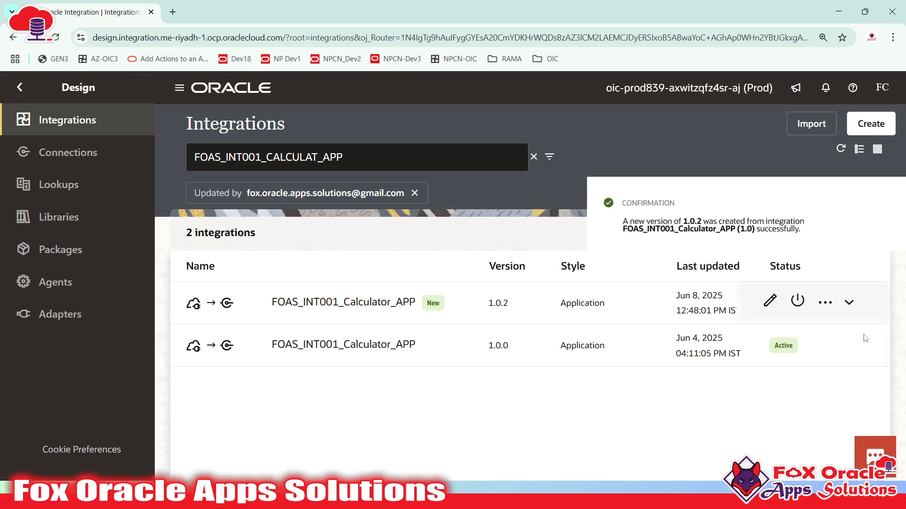
left_click(849, 302)
scroll(390, 380, "down", 3)
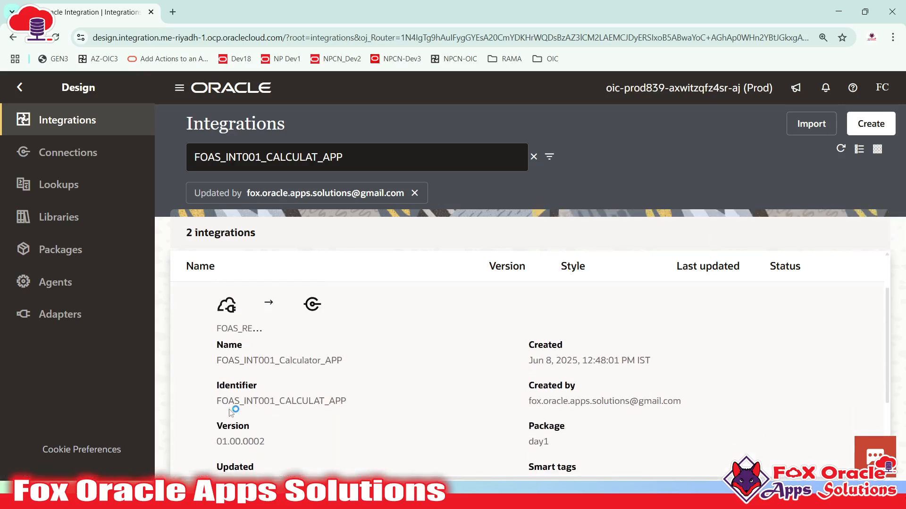
left_click_drag(217, 401, 344, 402)
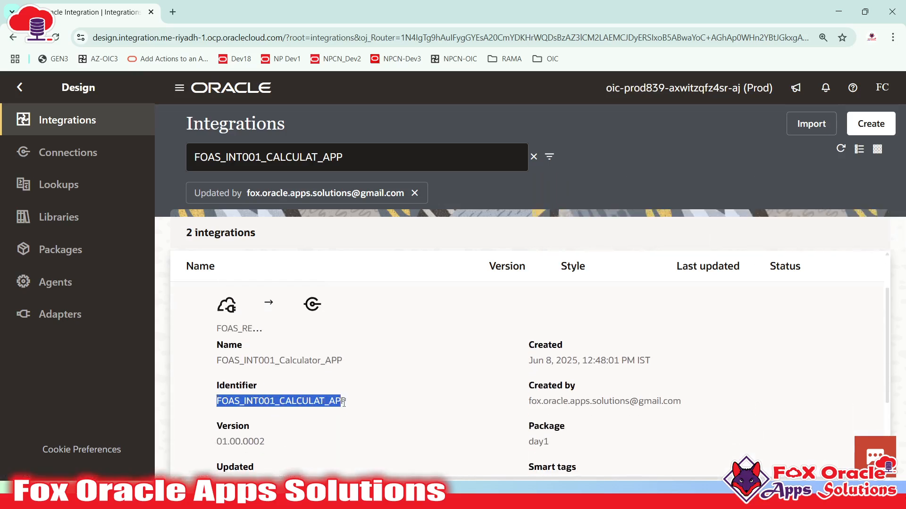
scroll(343, 402, "down", 1)
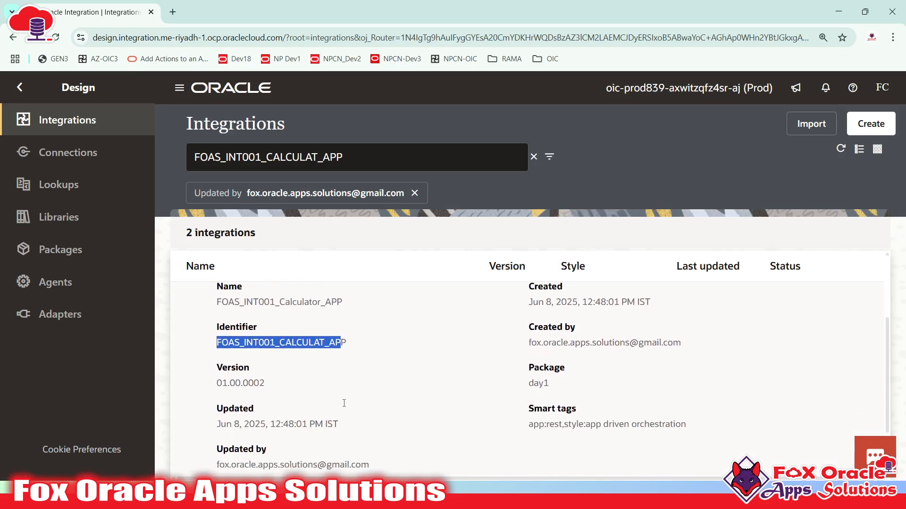
scroll(245, 387, "up", 2)
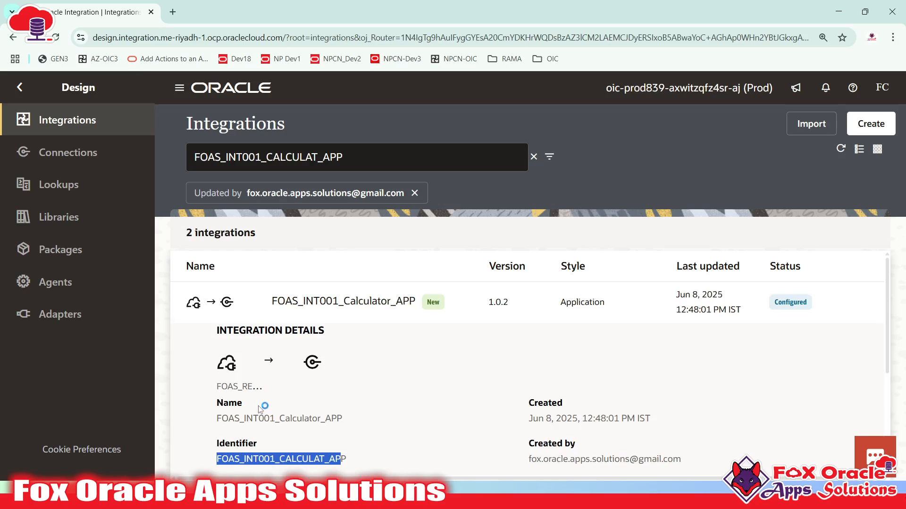
scroll(264, 406, "down", 3)
left_click_drag(217, 323, 285, 334)
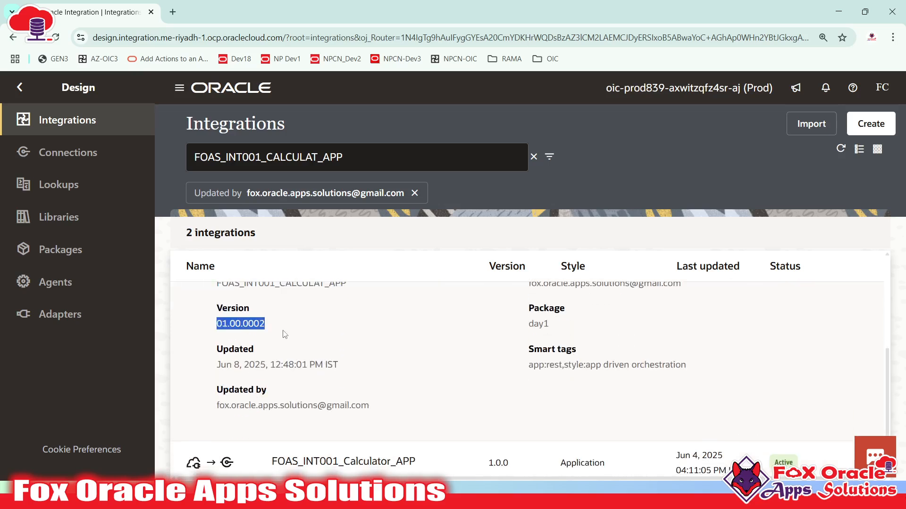
left_click(252, 326)
scroll(354, 329, "up", 3)
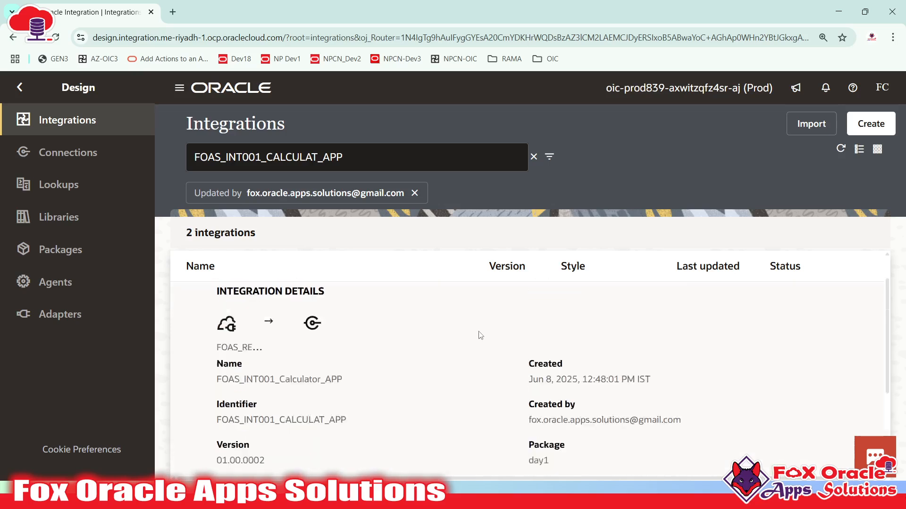
- Collapse, re-expand and finally collapse the 1.0.2 version details
left_click(847, 303)
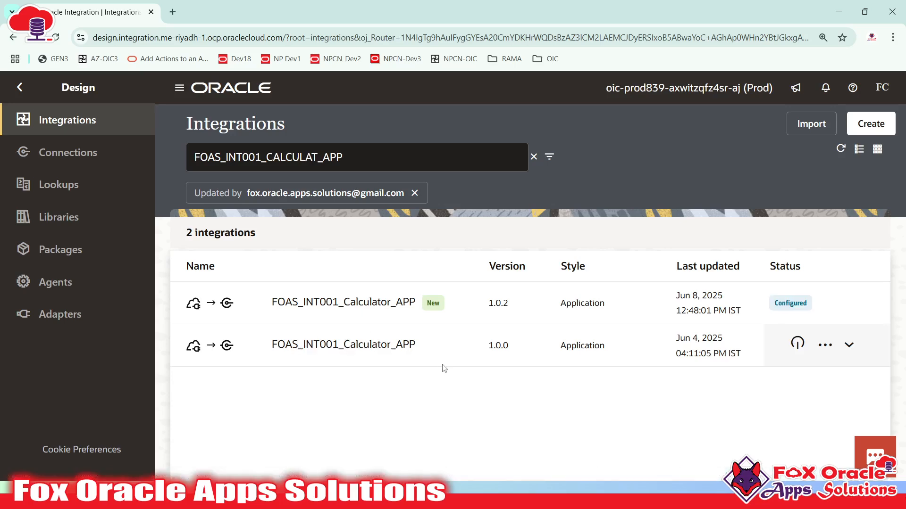
left_click(848, 304)
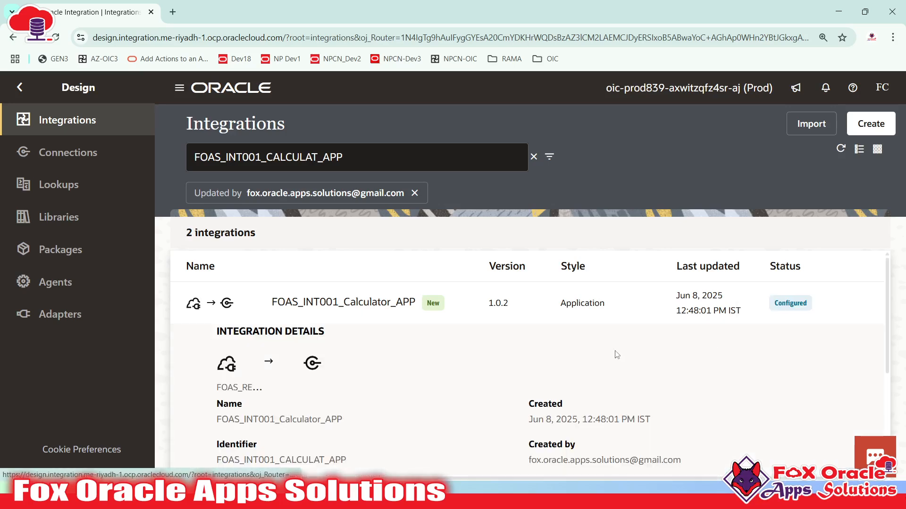
scroll(507, 413, "down", 3)
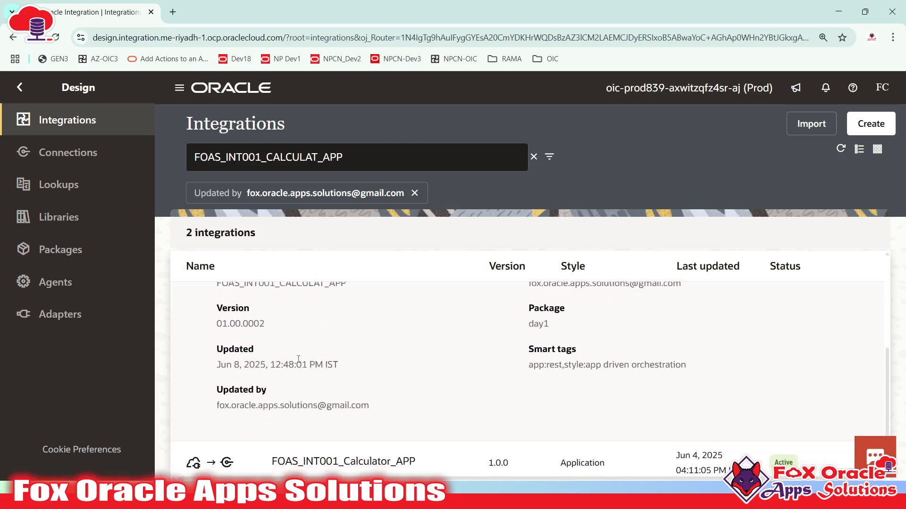
scroll(808, 282, "up", 3)
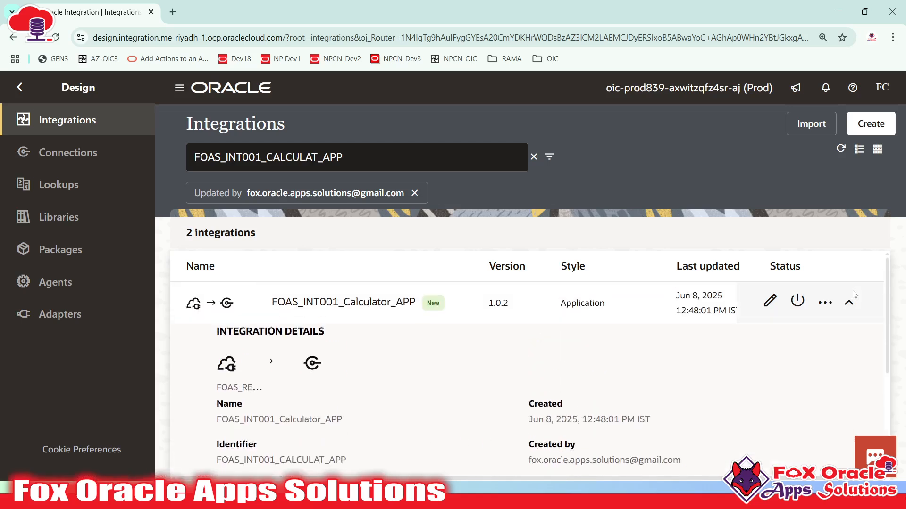
left_click(848, 305)
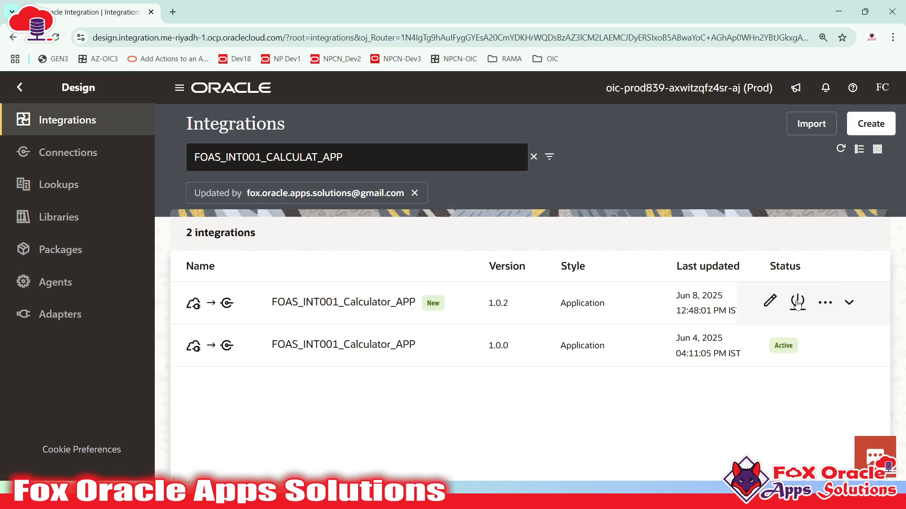
- Open version 1.0.2's Map step and bring up the Result mapping expression
left_click(772, 305)
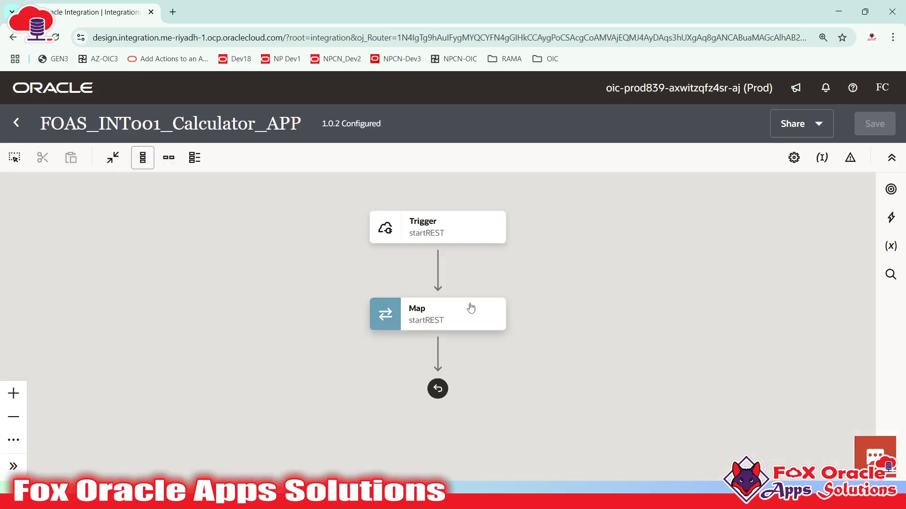
double_click(453, 309)
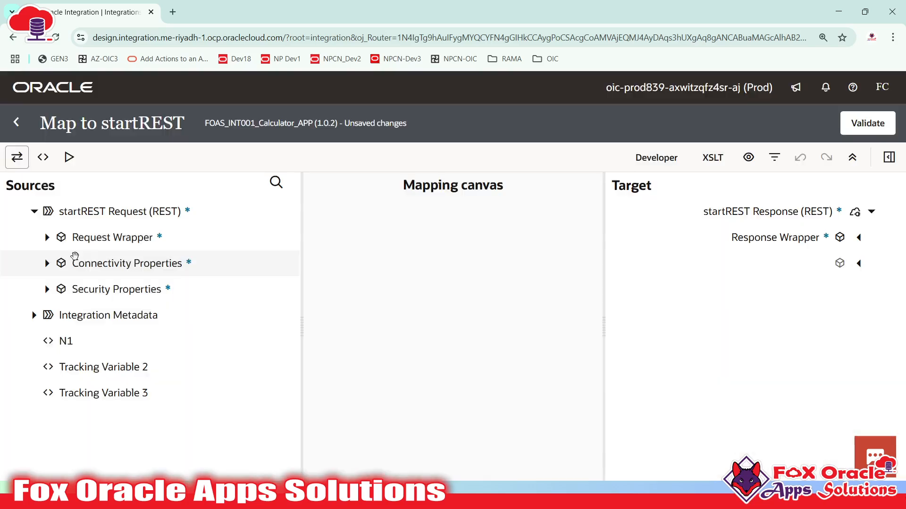
left_click(48, 238)
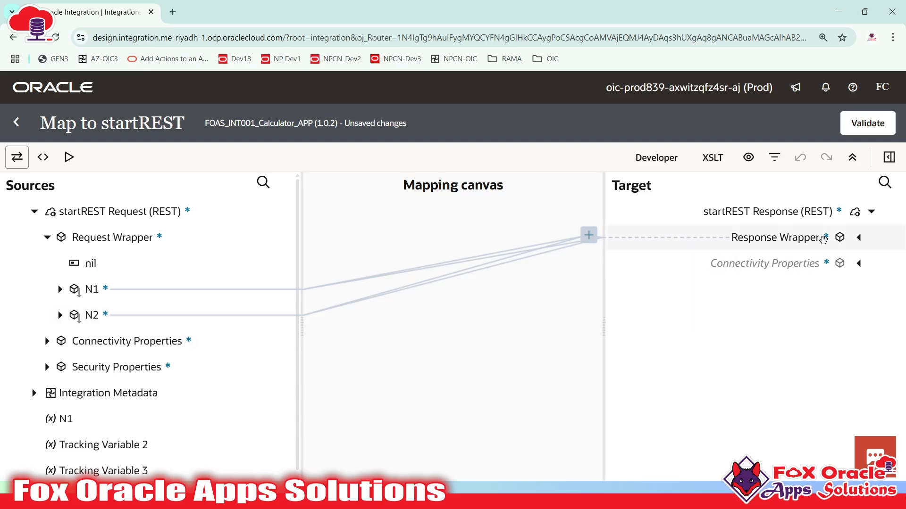
left_click(859, 238)
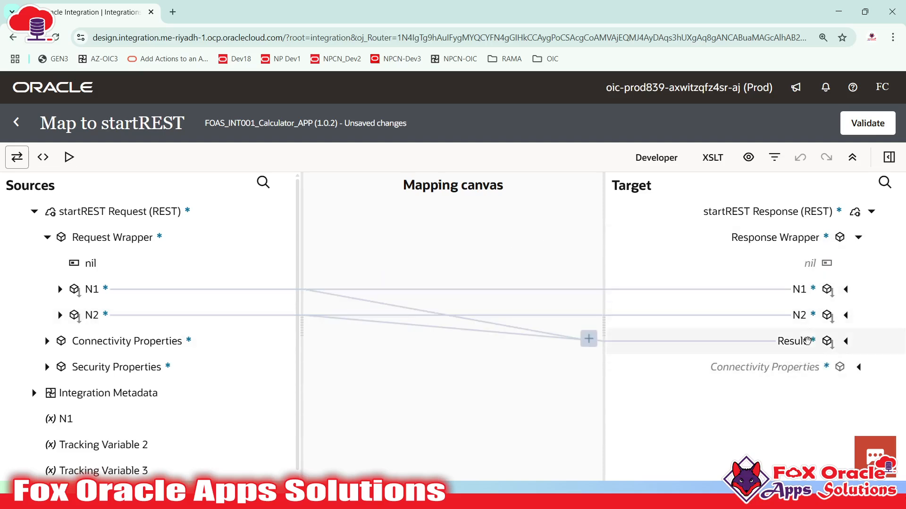
left_click(807, 341)
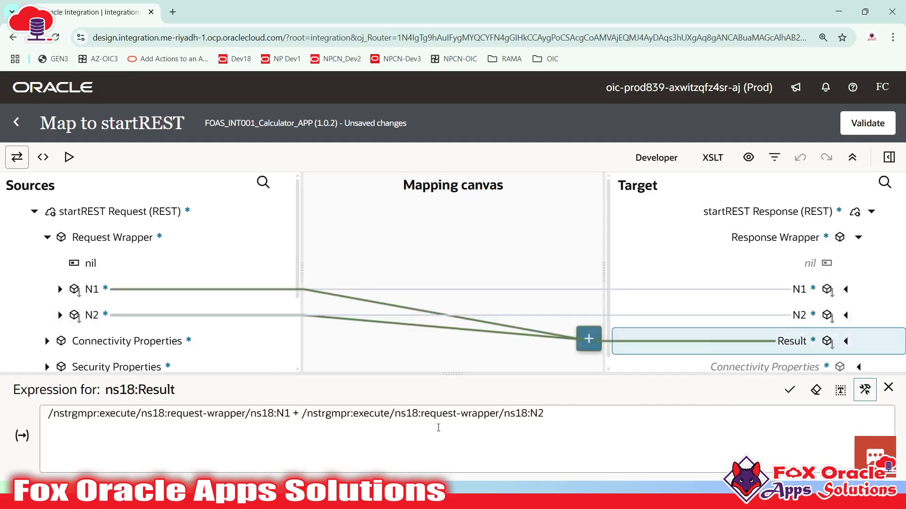
- Wrap the Result expression as concat('Result is : ', N1 + N2) and validate it
left_click(49, 414)
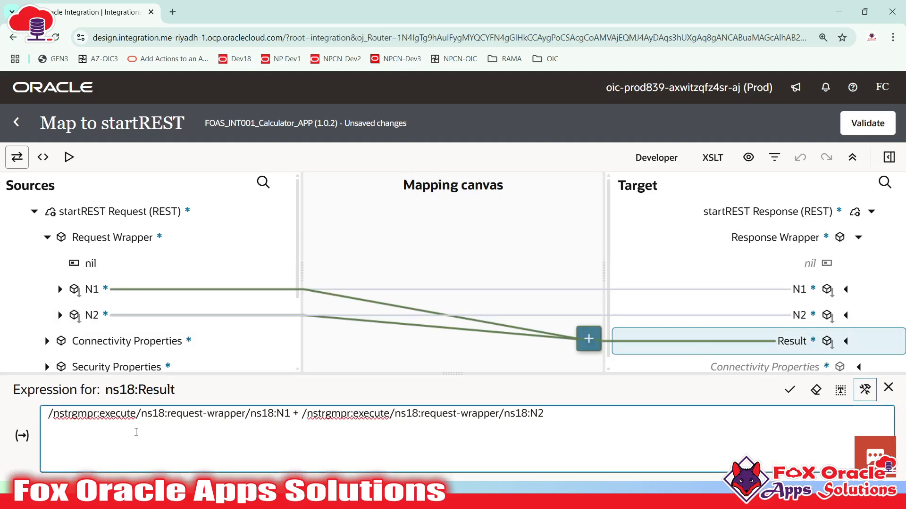
key("Return")
type("oncat('Result is : ',")
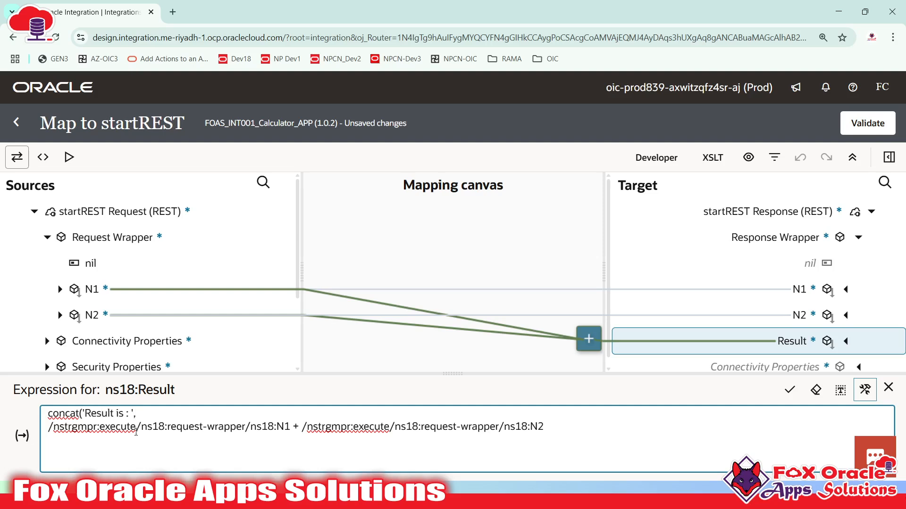
key("Delete")
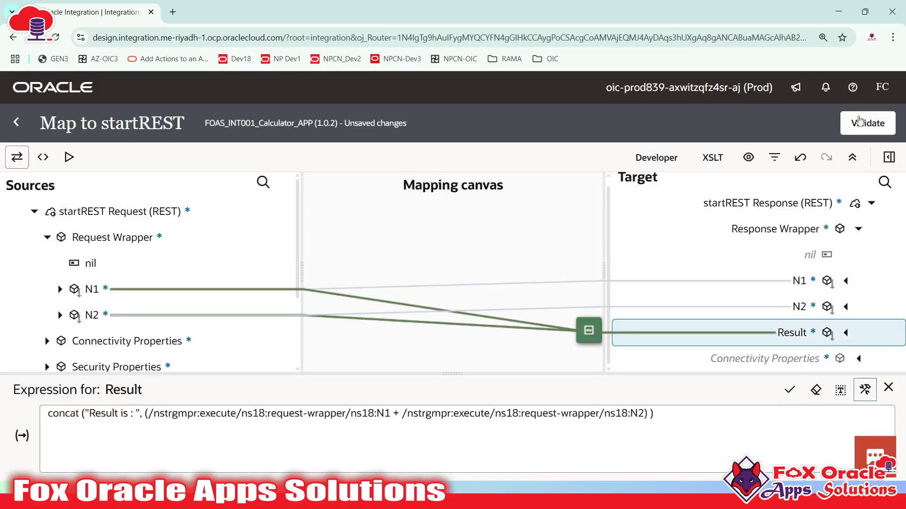
left_click(859, 121)
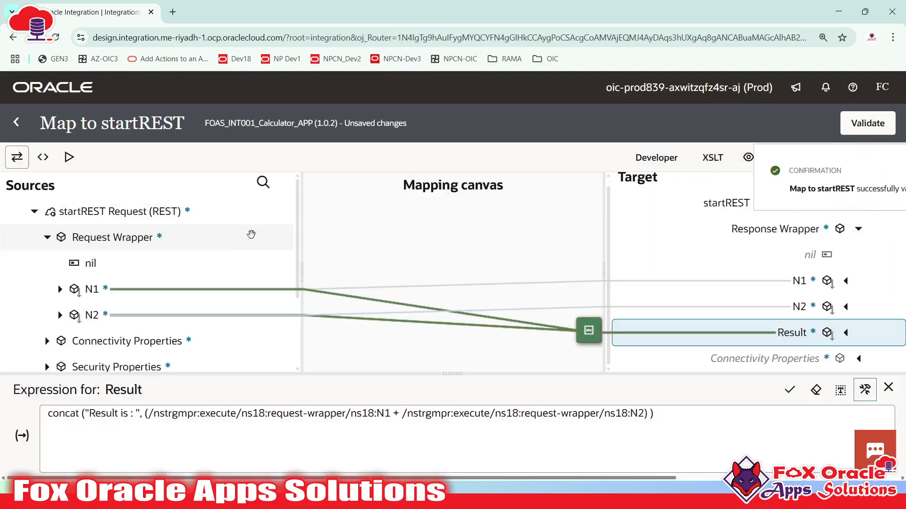
left_click(16, 123)
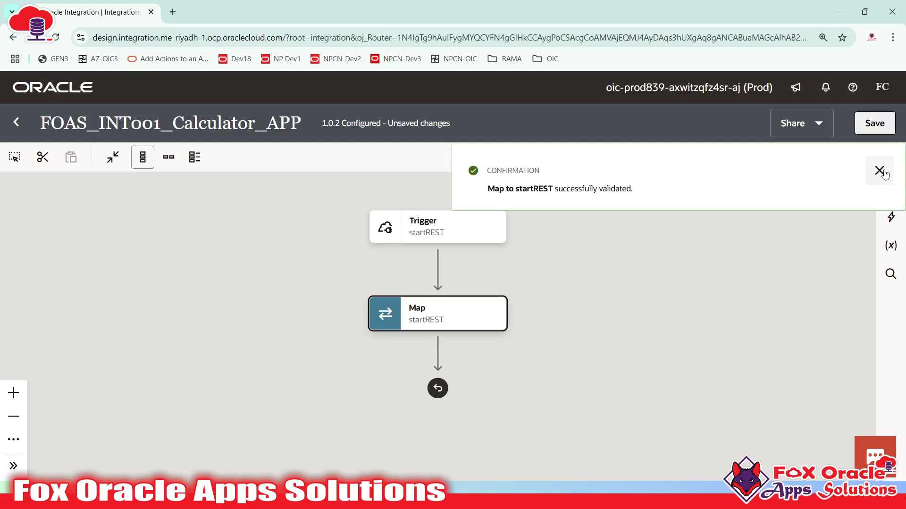
- Save the integration changes and close the integration
left_click(879, 170)
left_click(875, 123)
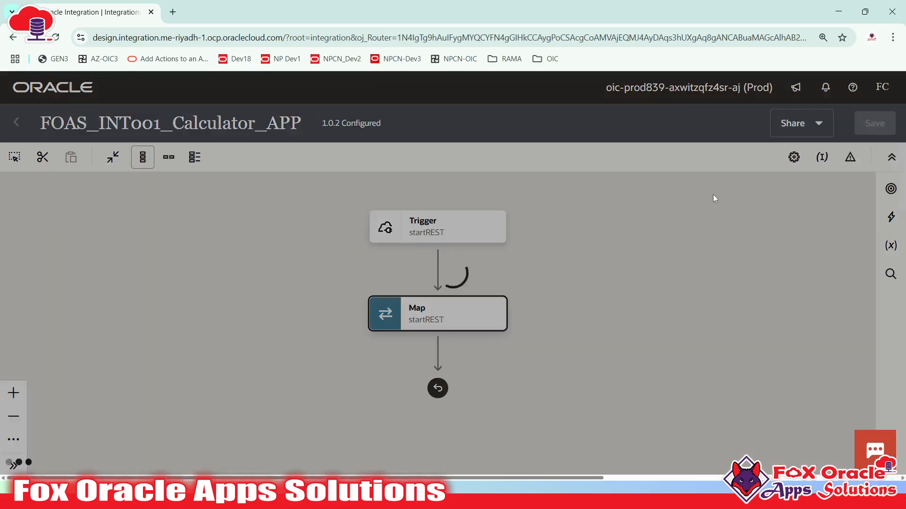
left_click(17, 122)
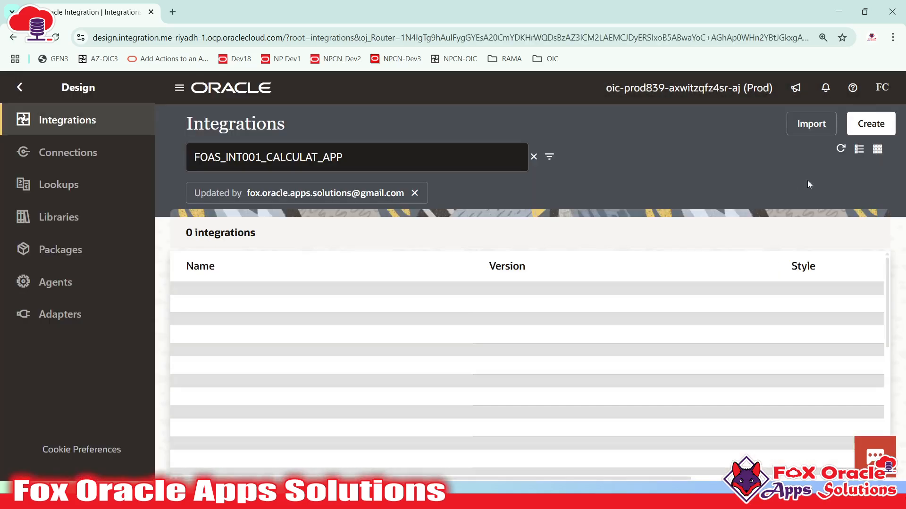
- Activate version 1.0.2 with Debug tracing and refresh until it shows active
mouse_move(739, 319)
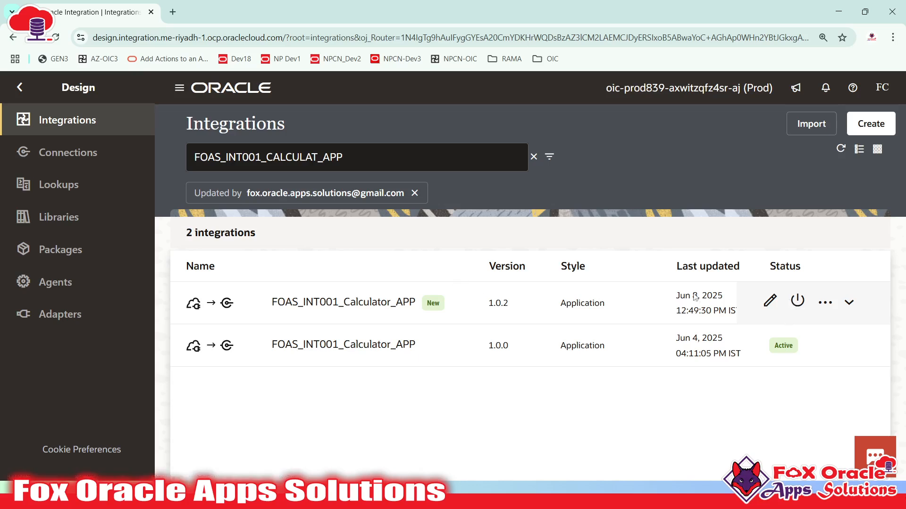
left_click(797, 300)
left_click(689, 259)
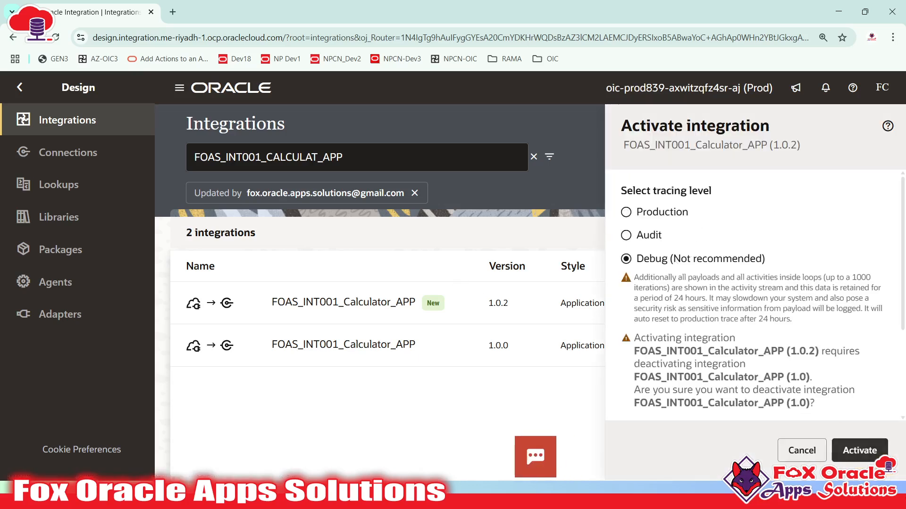
left_click(873, 453)
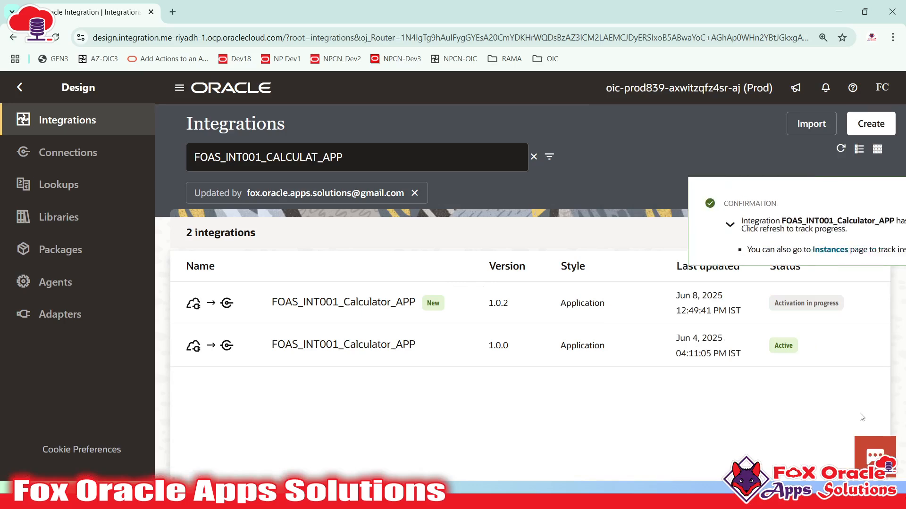
left_click(878, 203)
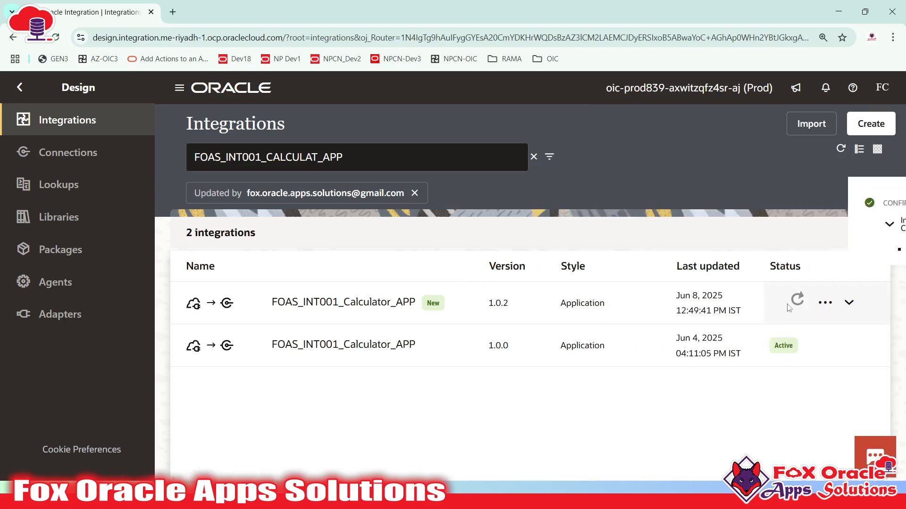
left_click(840, 151)
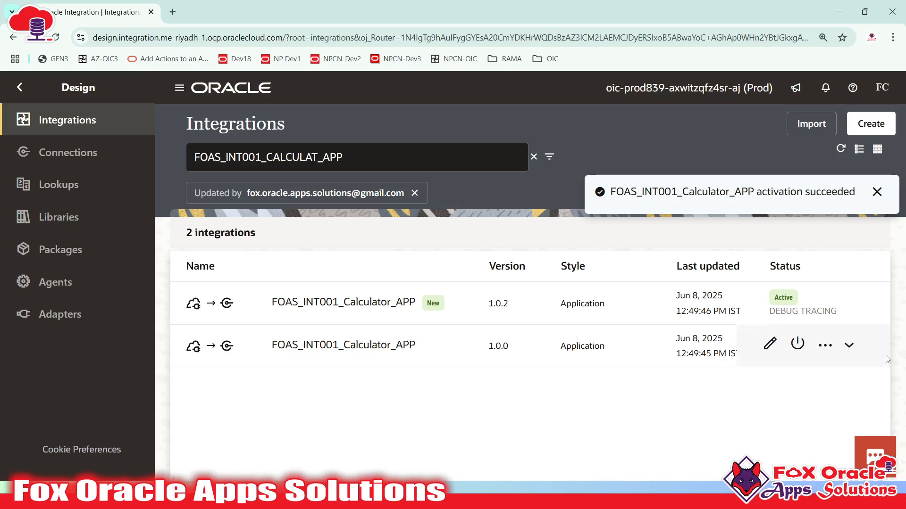
left_click(876, 191)
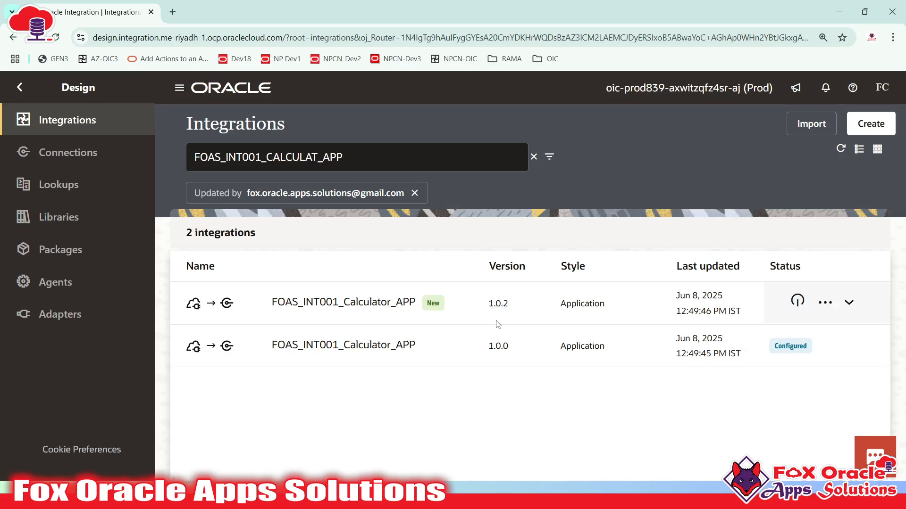
left_click(419, 352)
left_click(826, 303)
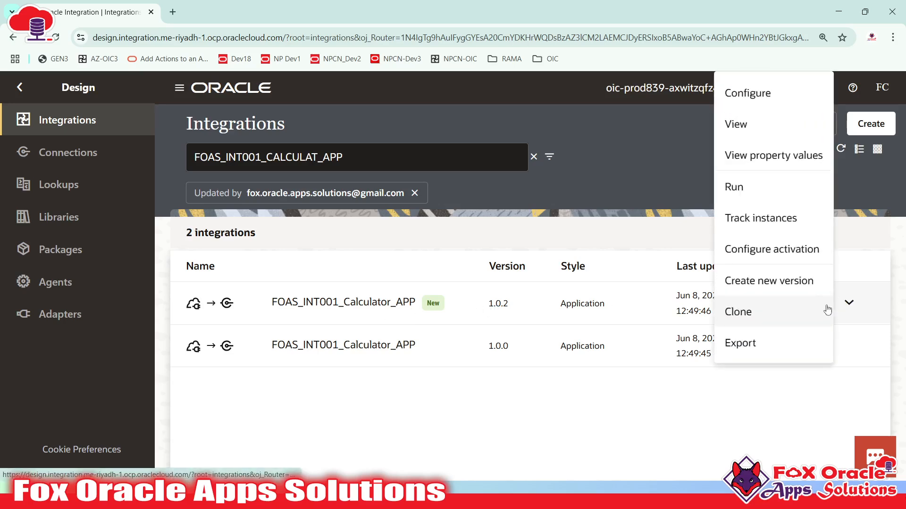
- Run version 1.0.2 and select the calculatorNew endpoint URL in Endpoint metadata
left_click(849, 300)
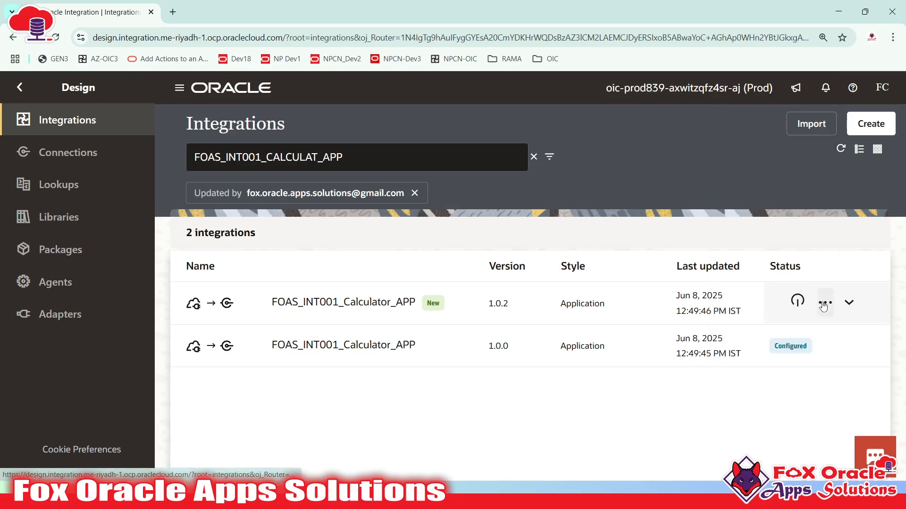
left_click(824, 304)
left_click(803, 194)
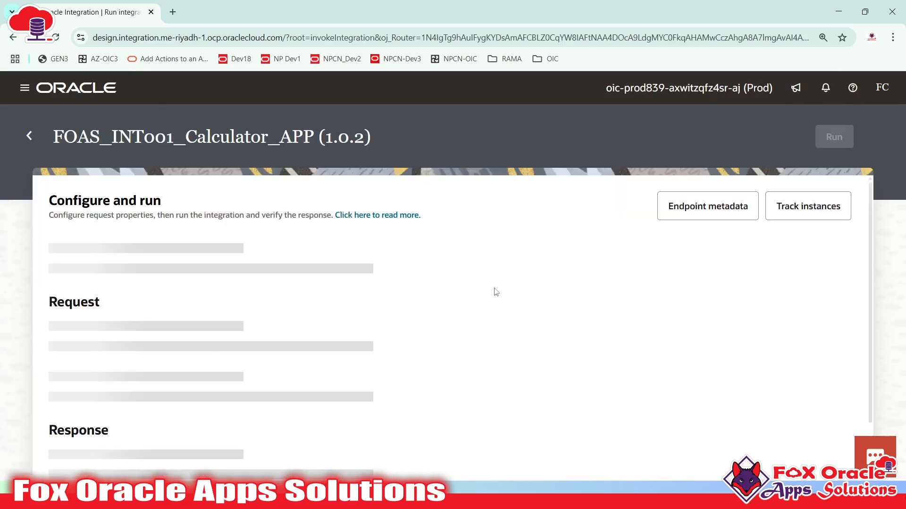
left_click(738, 208)
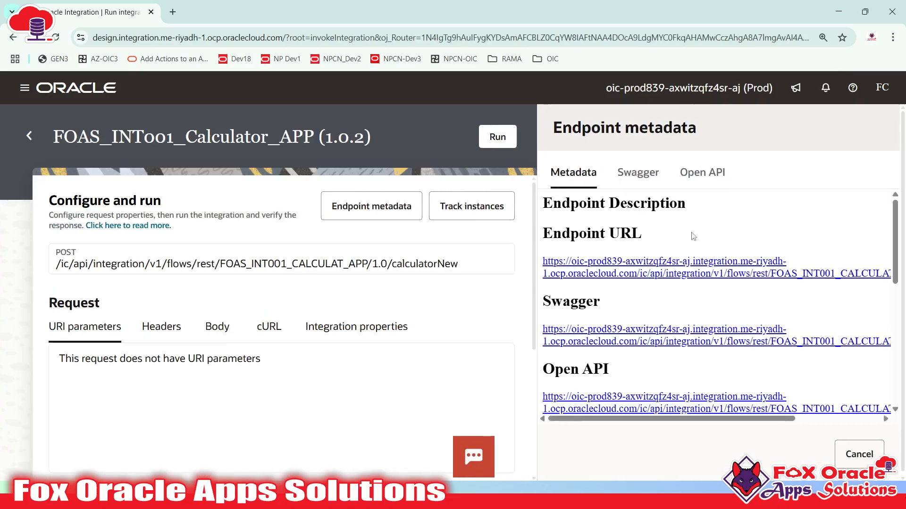
left_click_drag(542, 262, 868, 288)
key("super")
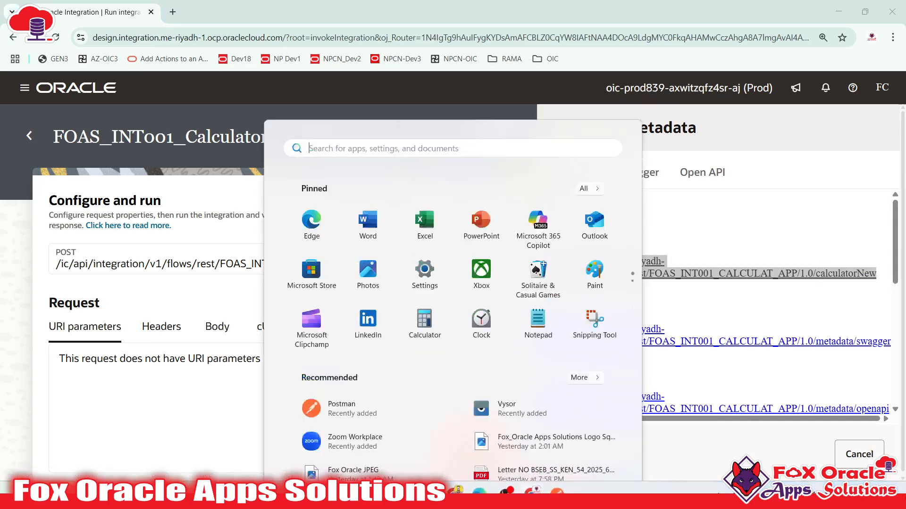
- Paste the endpoint URL into the Notepad++ 'new 3' notes on line 20
left_click(428, 494)
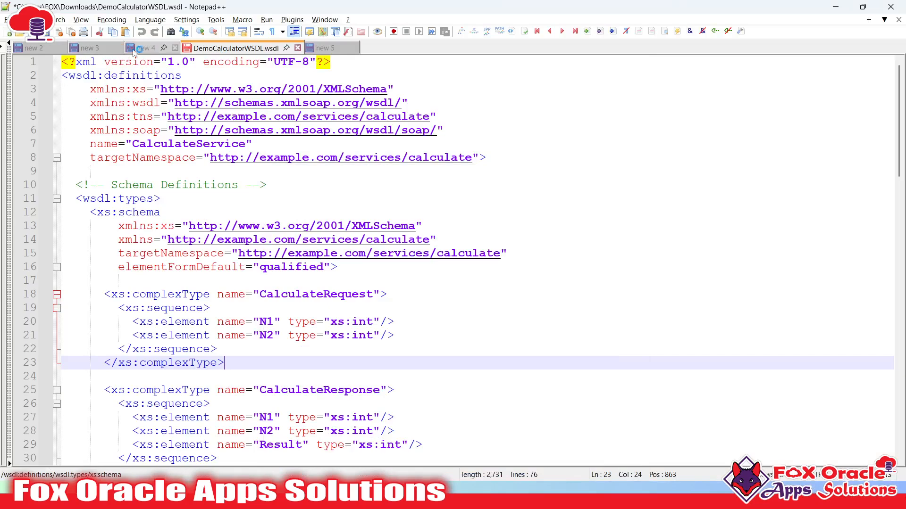
left_click(147, 48)
left_click(92, 47)
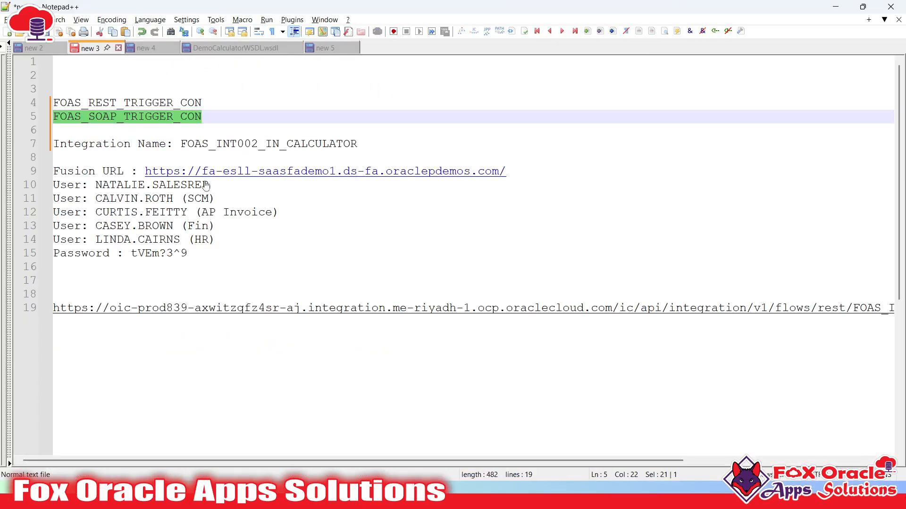
scroll(196, 317, "down", 2)
left_click(219, 286)
key("End")
key("Return")
key("Return")
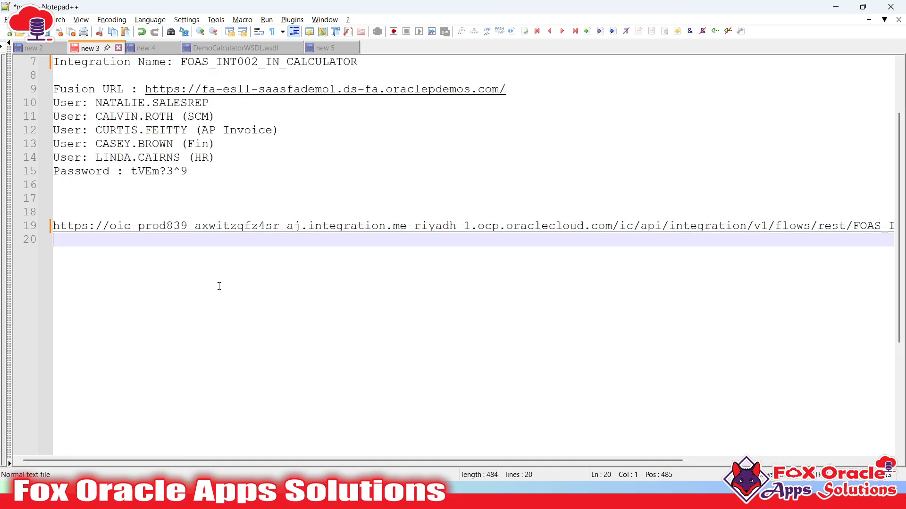
type("https://oic-prod839-axwltgfz4sr-a1.integration.me-riyadh-1.ocp.oraclecloud.com/ic/api/integration/v1/flows/rest/FOAS_INT001_CALCULAT_APP/1.0/calculatorNew")
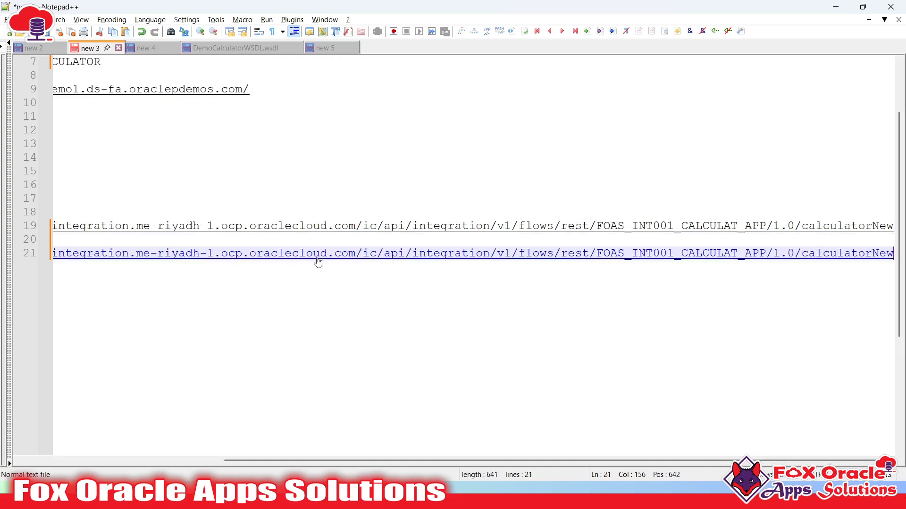
left_click(338, 240)
key("BackSpace")
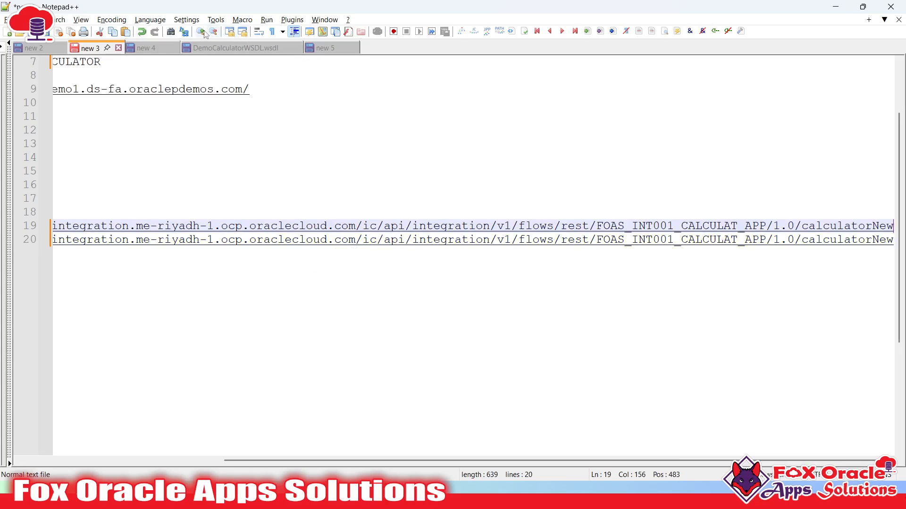
- Turn on word wrap to compare the long URLs on lines 19 and 20
left_click(259, 31)
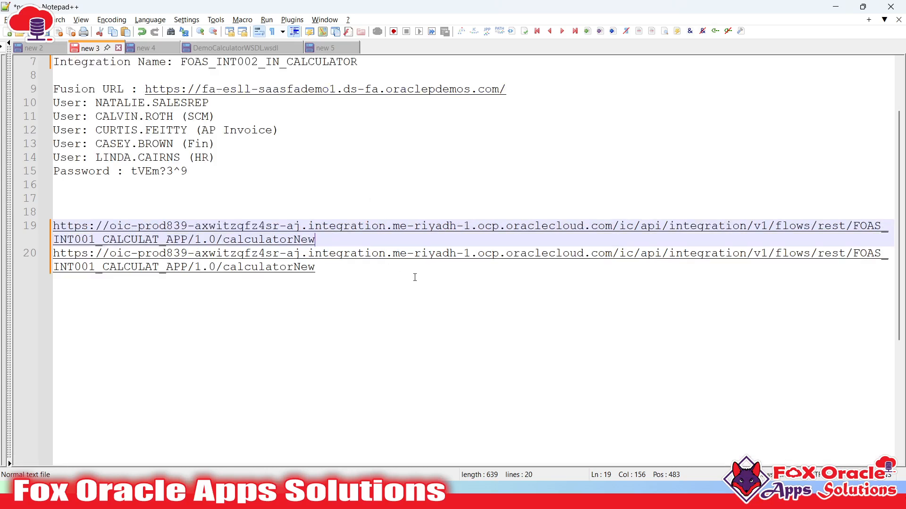
left_click(413, 276)
left_click(324, 240)
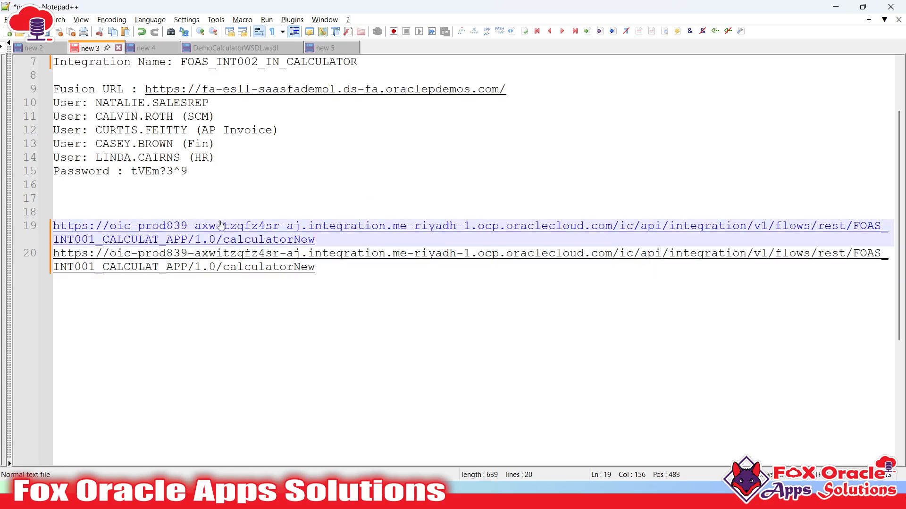
left_click(341, 276)
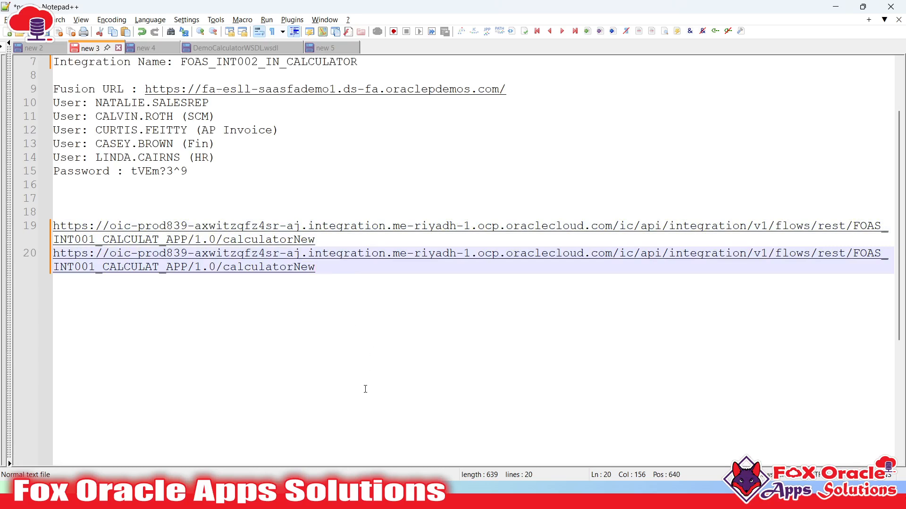
key("super")
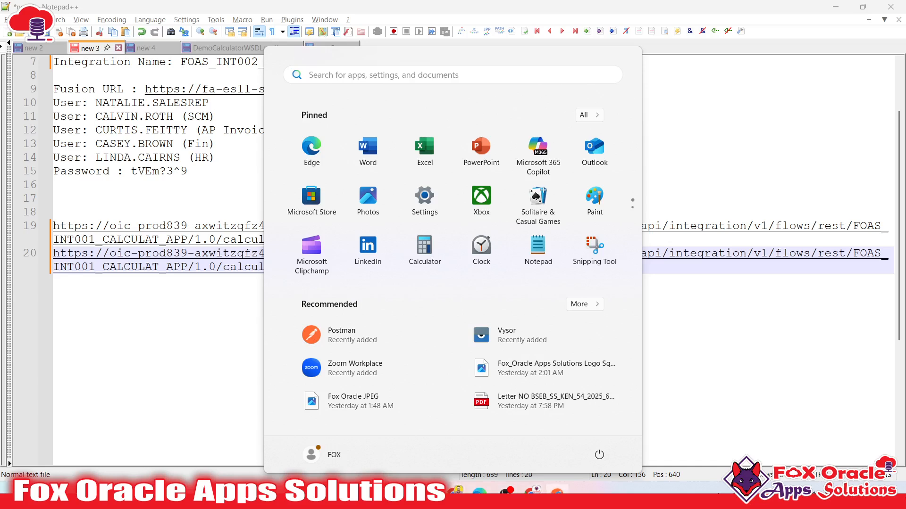
left_click(557, 492)
- Select the full endpoint URL on line 20 in Notepad++
key("ctrl+a")
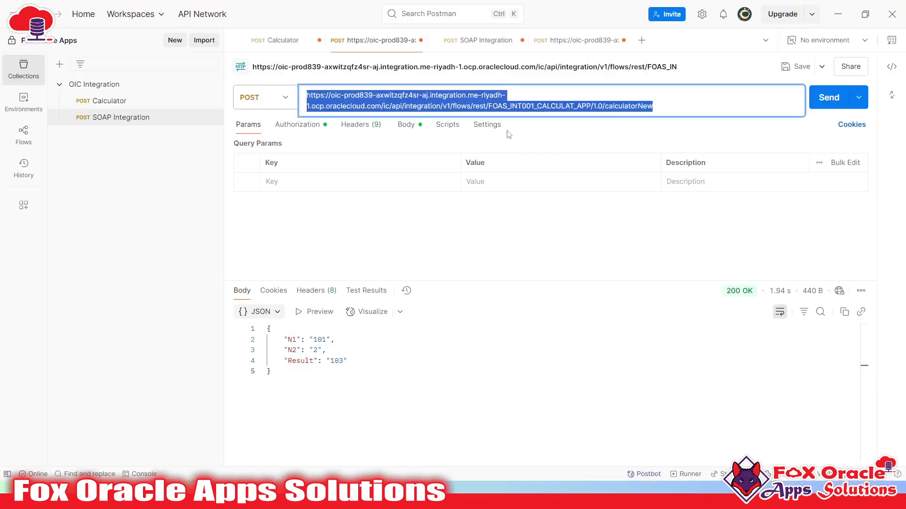
key("alt+Tab")
left_click_drag(329, 238, 31, 233)
left_click(340, 240)
left_click(370, 305)
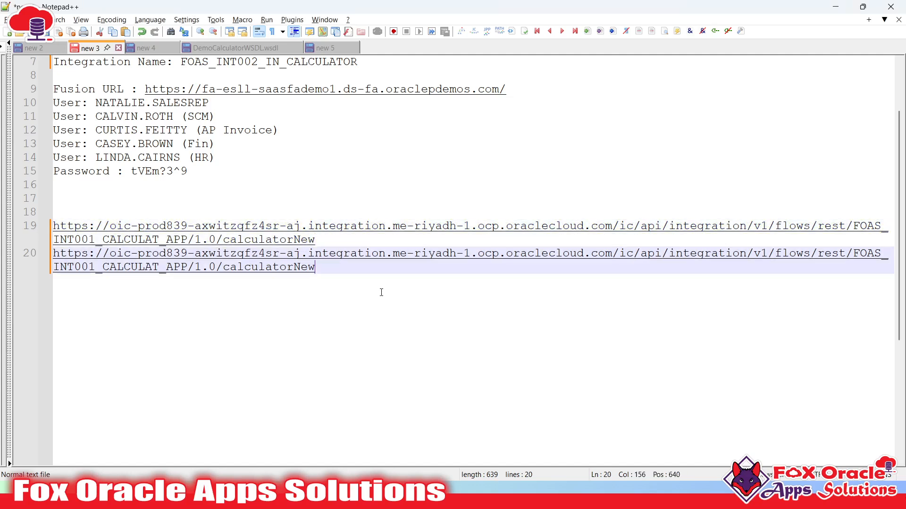
left_click(342, 244)
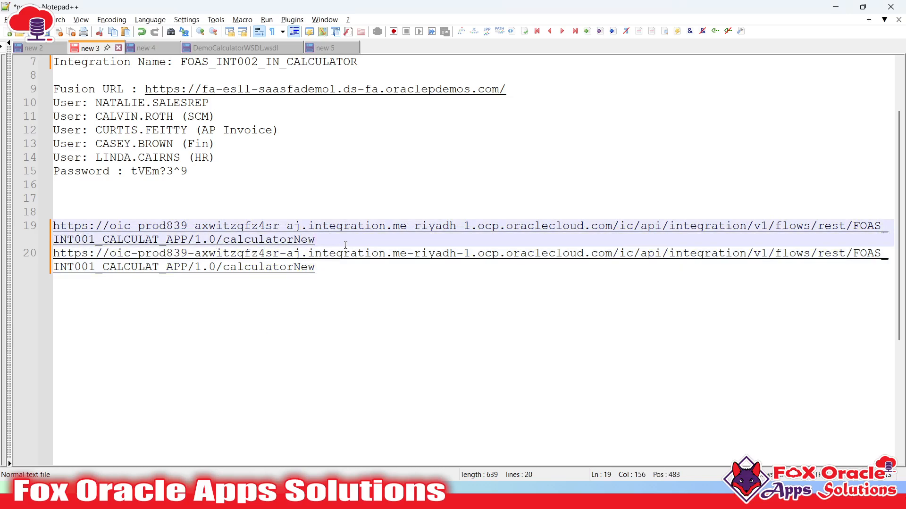
left_click(339, 267)
left_click_drag(340, 267, 54, 254)
- Search the file for that URL, confirming it matches line 19
key("ctrl+f")
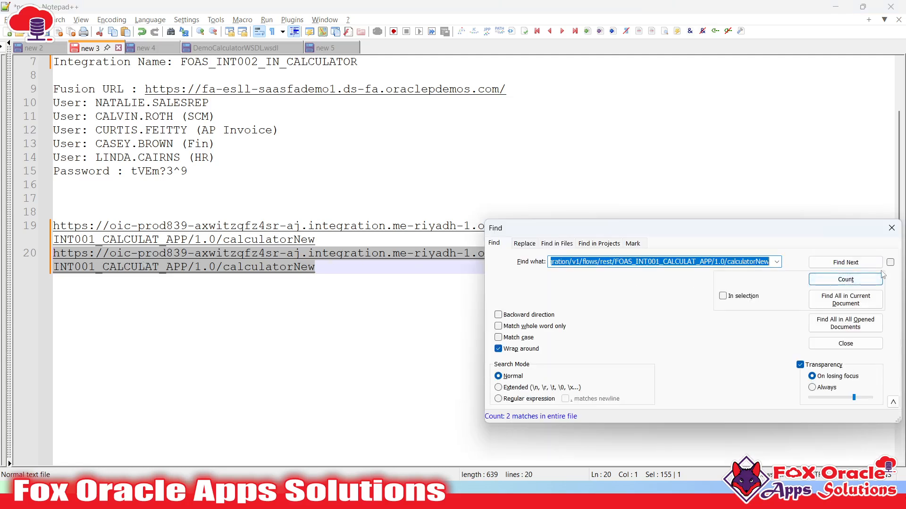
left_click(849, 263)
left_click(849, 264)
left_click(850, 264)
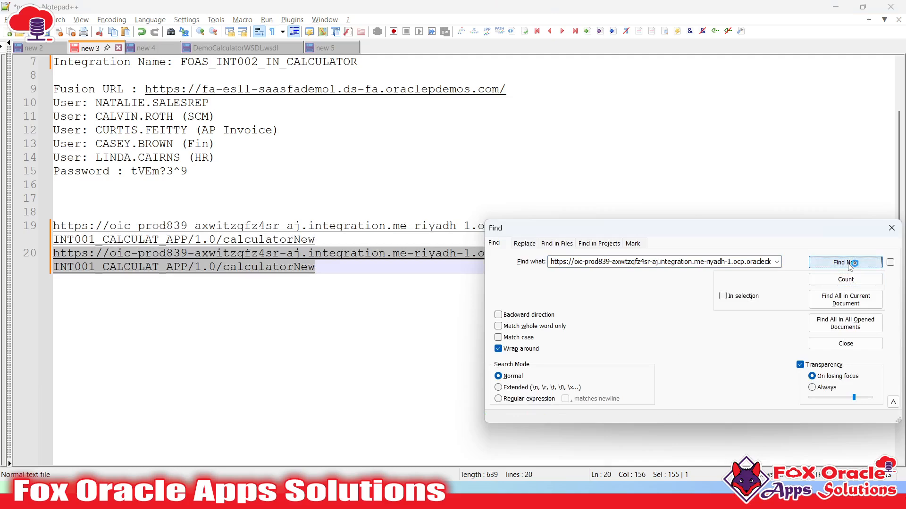
left_click(850, 264)
left_click(892, 228)
left_click(438, 286)
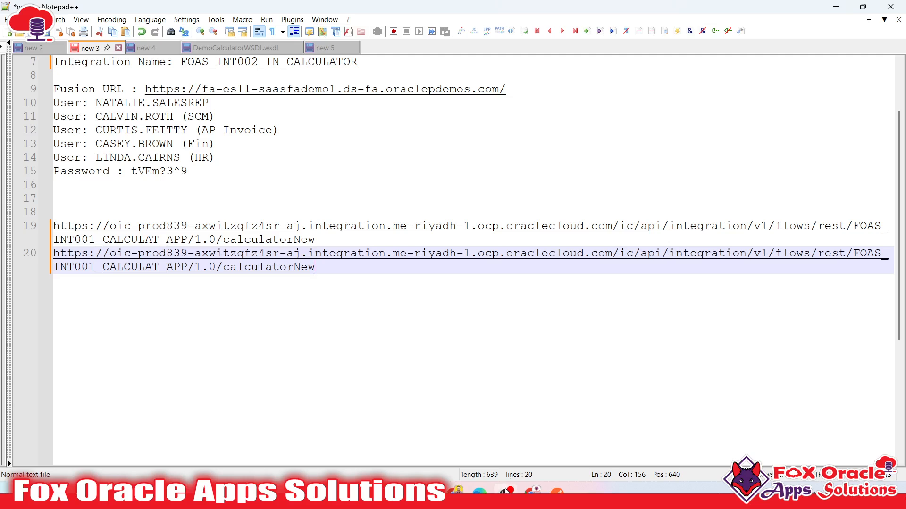
mouse_move(532, 491)
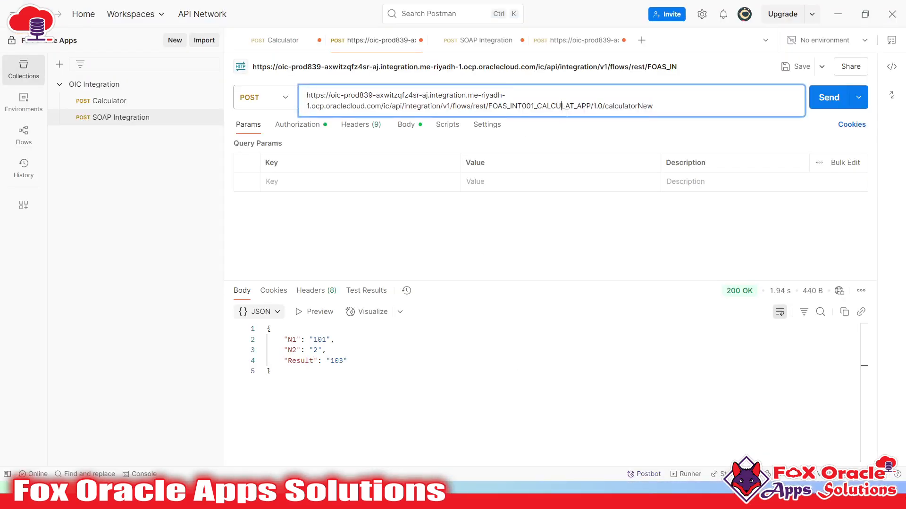
left_click(520, 218)
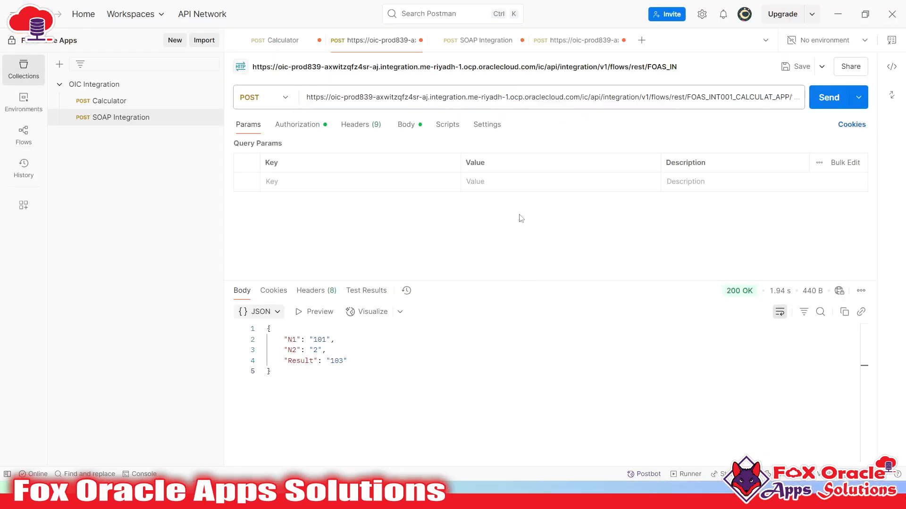
- Resend the calculatorNew request and check the Result reads 'Result is : 103'
left_click(831, 97)
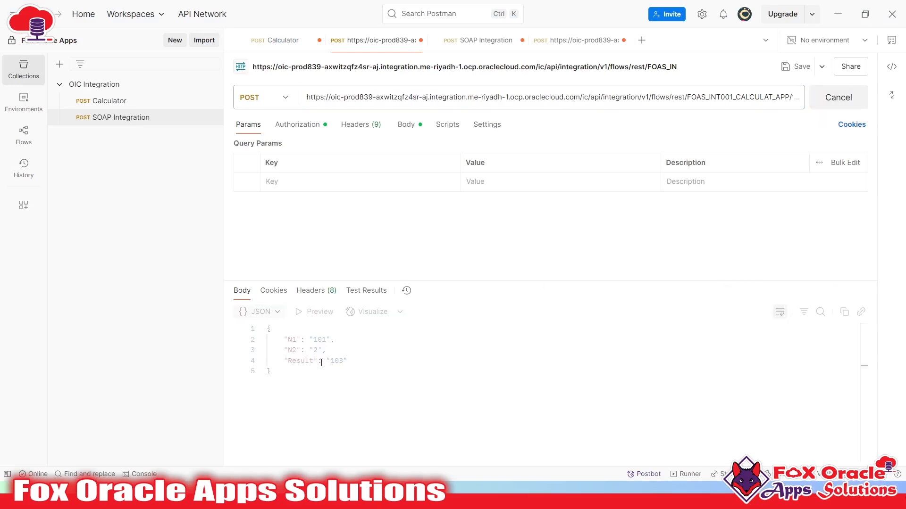
left_click(354, 371)
double_click(365, 361)
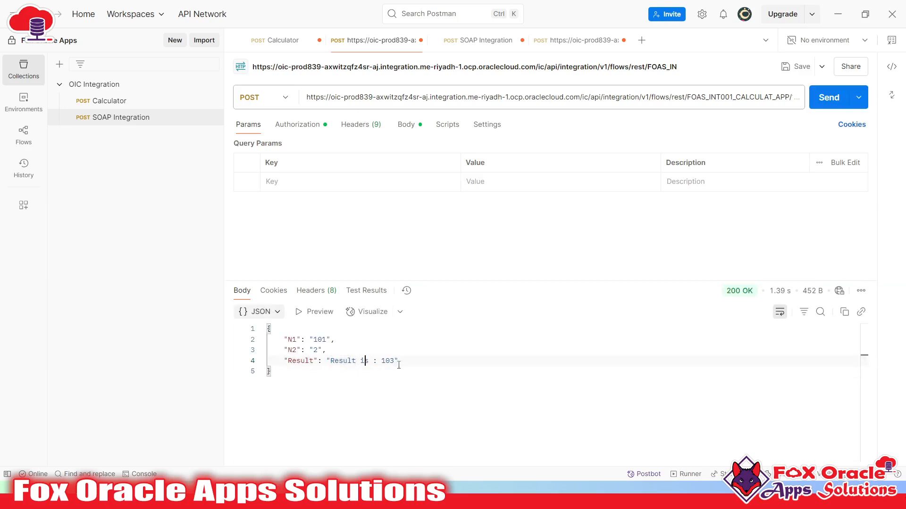
double_click(387, 360)
left_click_drag(377, 364, 335, 364)
key("alt+Tab")
key("alt+Tab")
key("alt+Tab")
key("Tab")
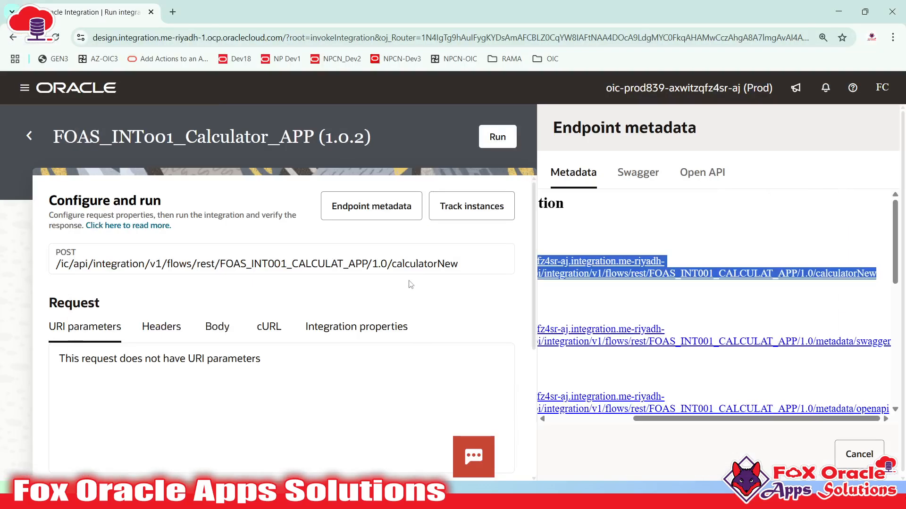
- Open Oracle Integration's Integrations list in a new Chrome tab from the OIC bookmark
left_click(169, 10)
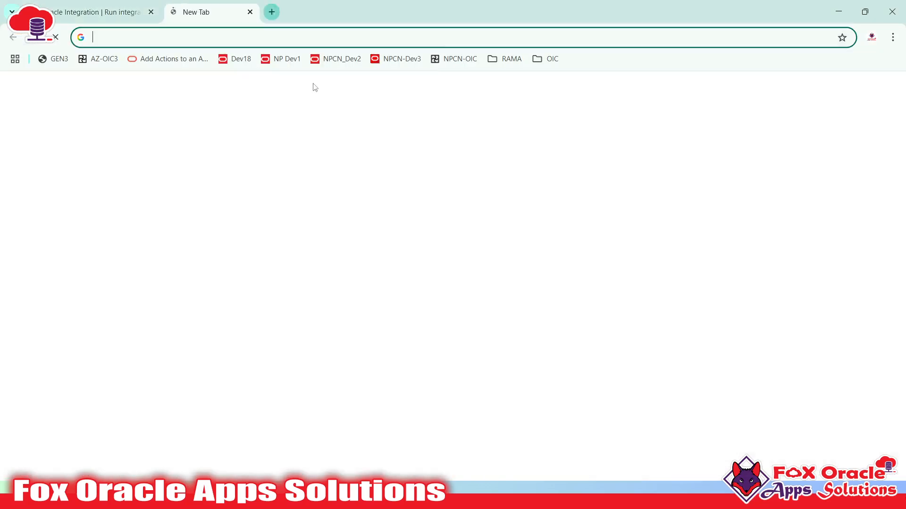
left_click(546, 58)
left_click(568, 105)
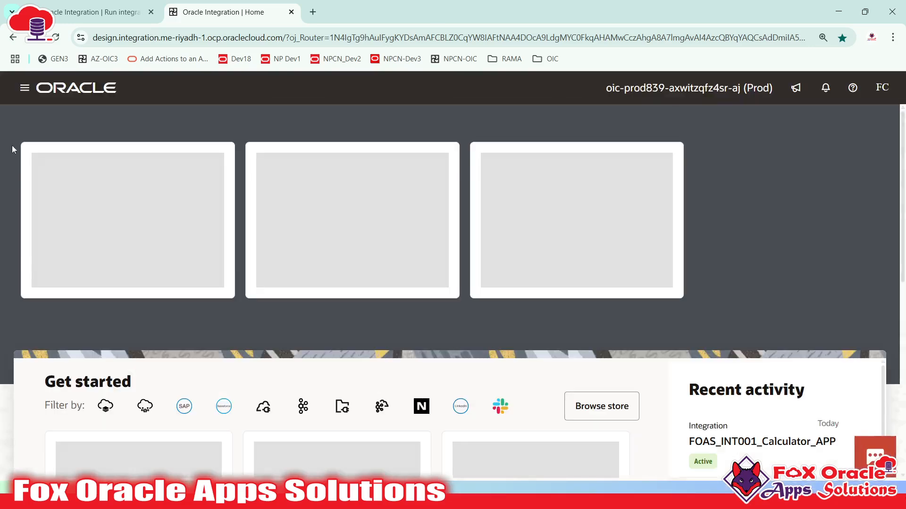
left_click(26, 93)
left_click(55, 184)
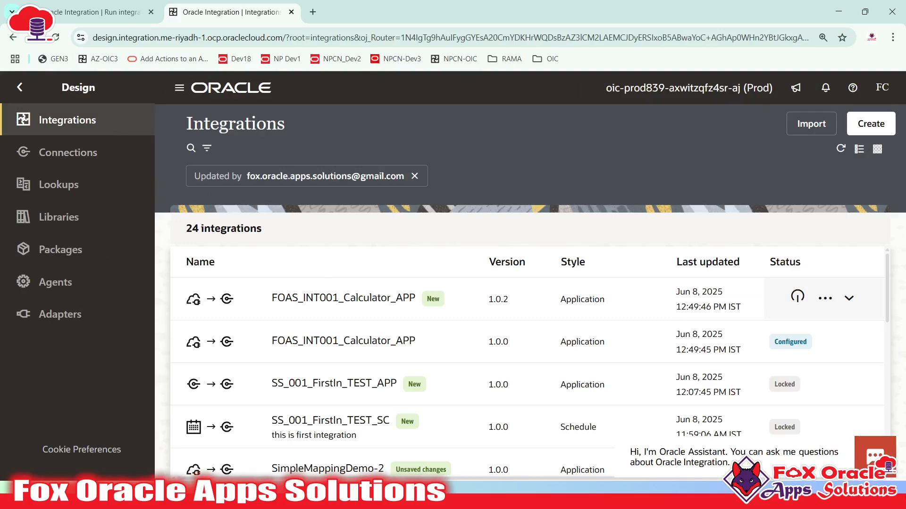
- Copy FOAS_INT001_CALCULAT_APP from the notes' endpoint URL and paste it into the integration search
key("super")
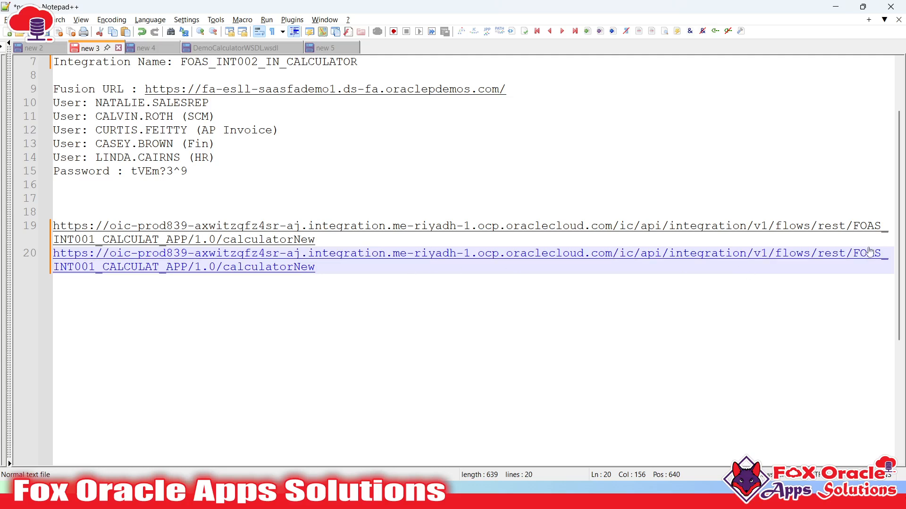
left_click_drag(853, 253, 188, 275)
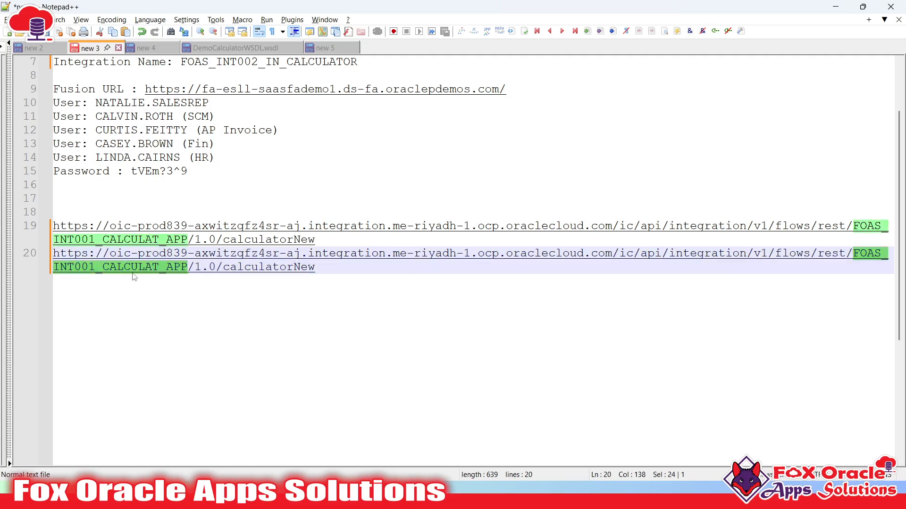
key("ctrl+c")
key("alt+Tab")
left_click(186, 146)
key("ctrl+v")
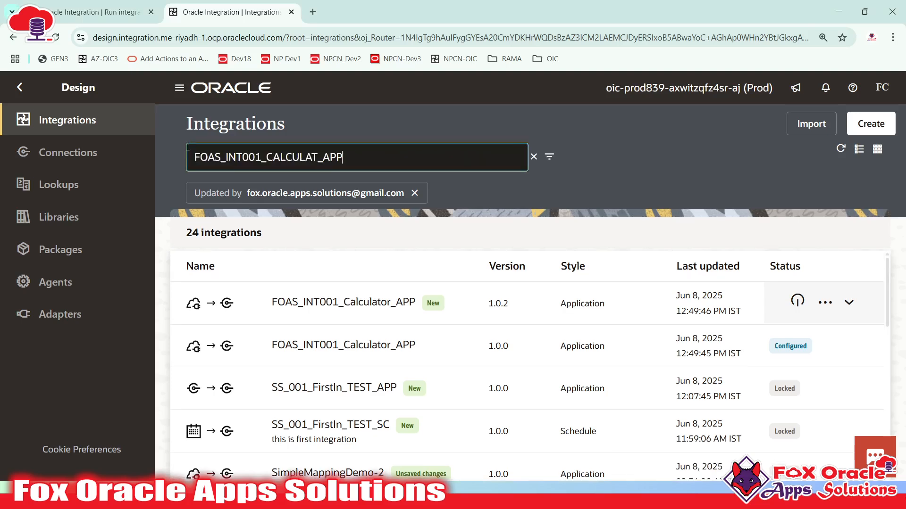
- Run the search to list both Calculator_APP versions, confirm 1.0.2 is active, then return to Notepad++
key("Return")
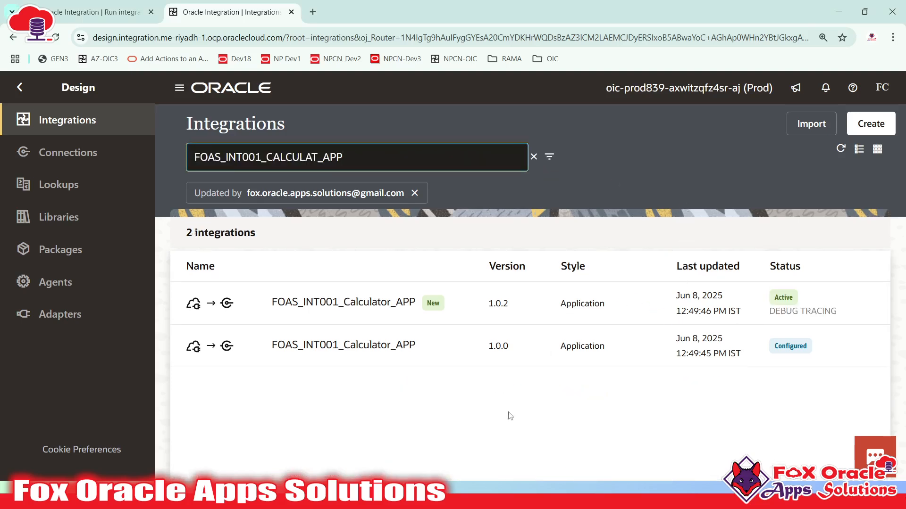
key("alt")
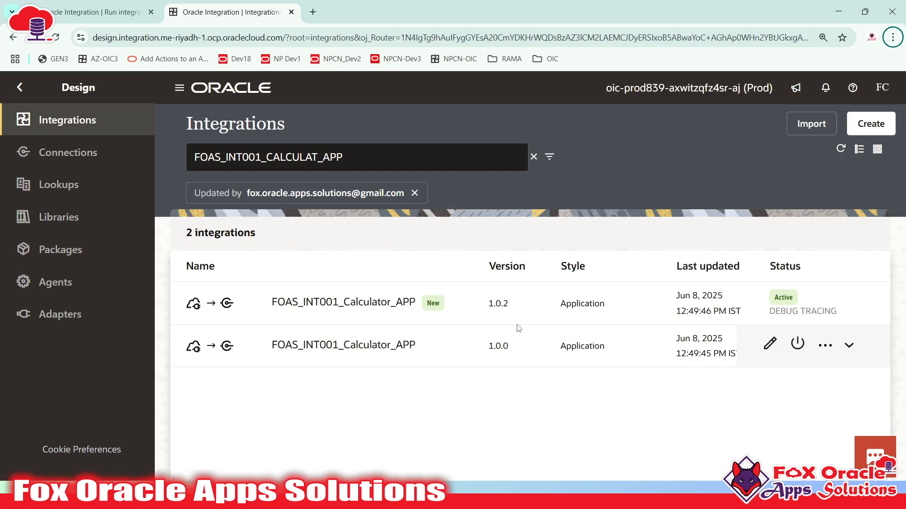
key("alt+Tab")
left_click(399, 287)
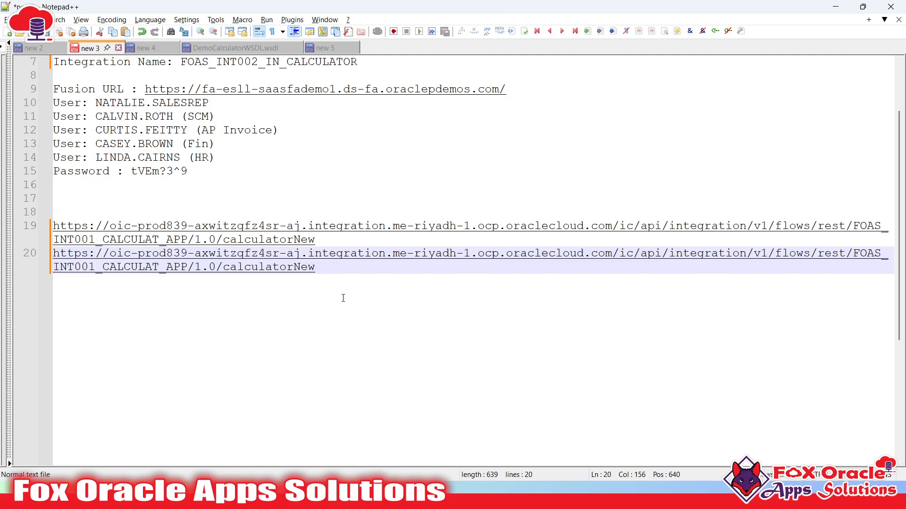
- Highlight the major version 1.0 in the line 19 URL and compare it with integration version 1.0.2
left_click(193, 241)
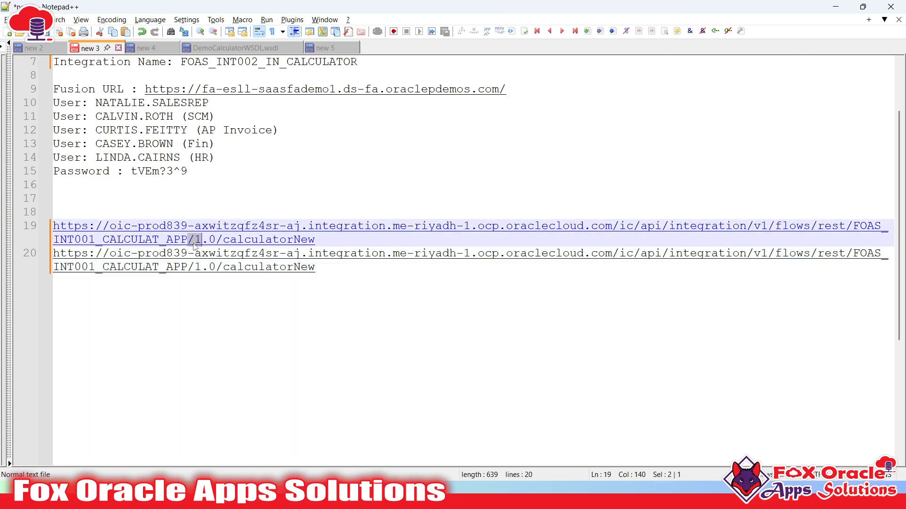
double_click(195, 246)
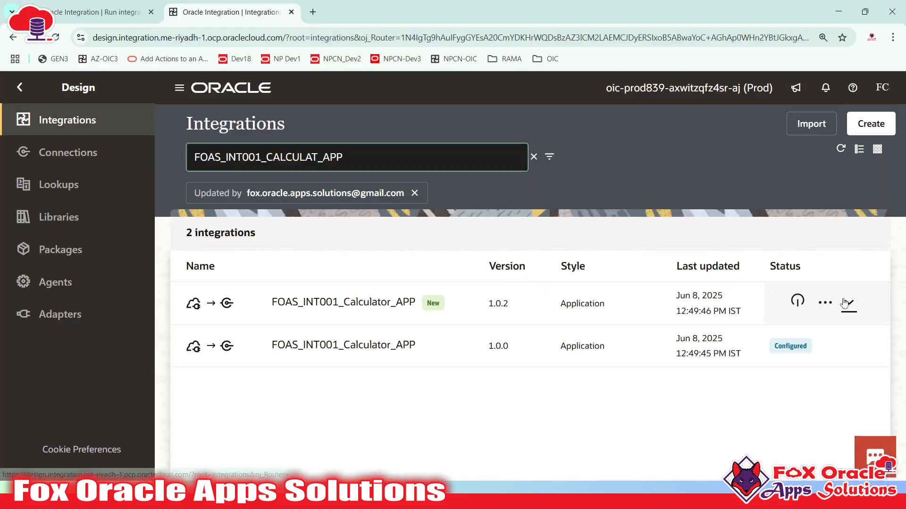
left_click(847, 302)
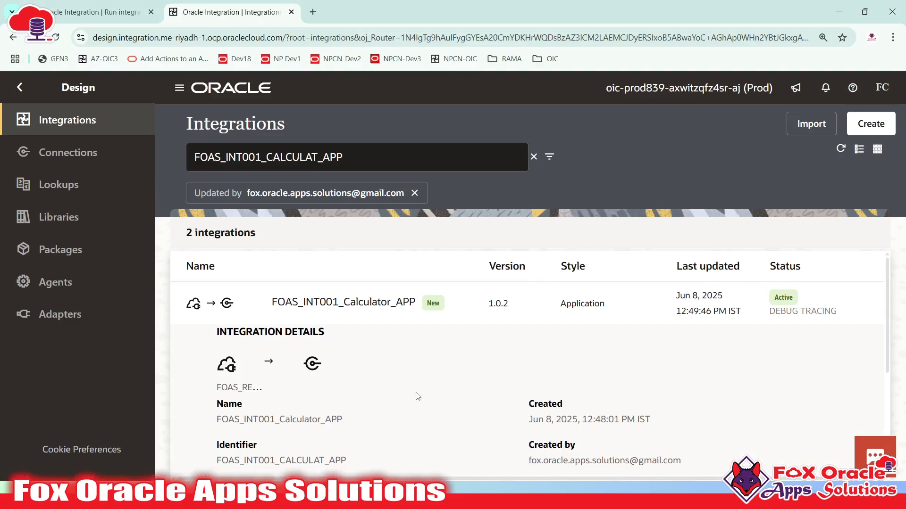
mouse_move(482, 310)
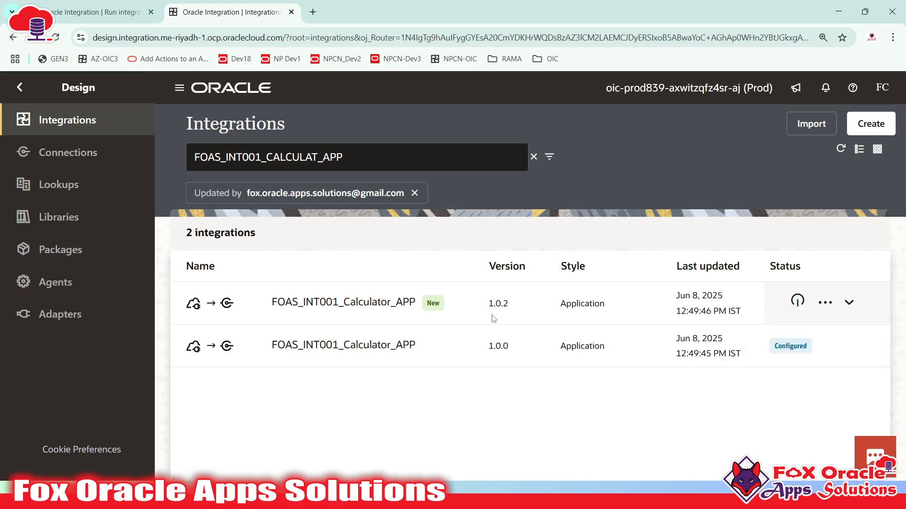
key("alt+Tab")
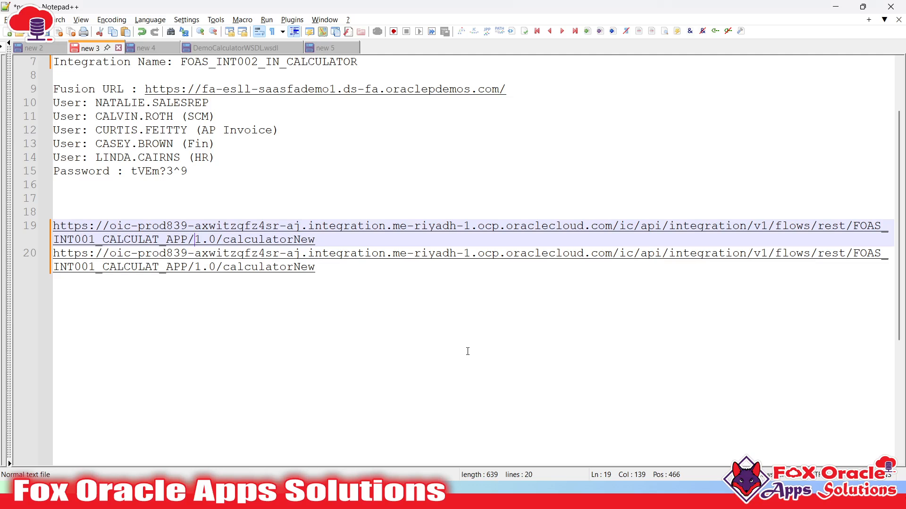
left_click(217, 267)
left_click_drag(195, 240, 218, 243)
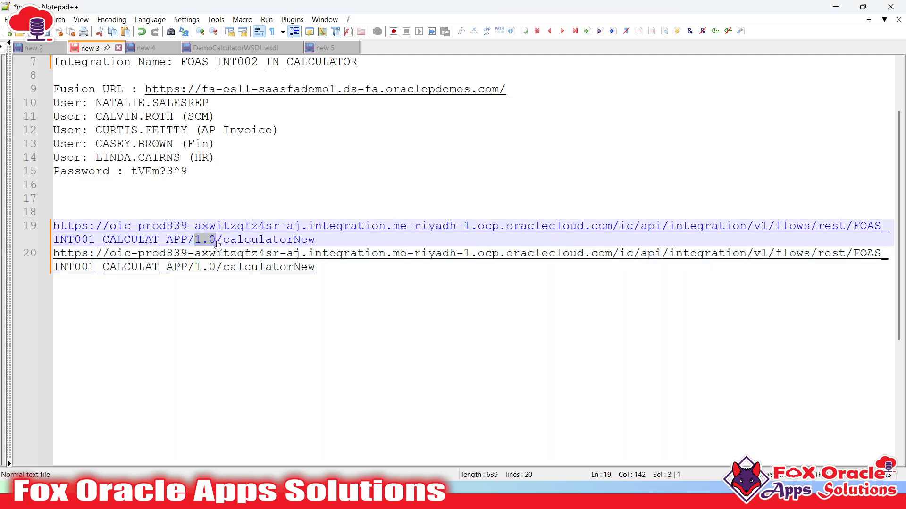
key("alt+Tab")
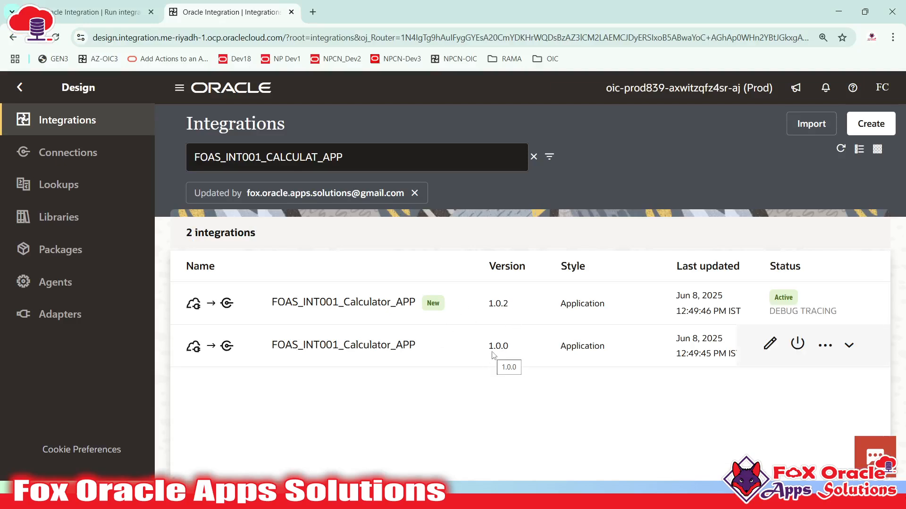
- Open the Create new version form for 1.0.2, look it over, and cancel it
left_click(825, 302)
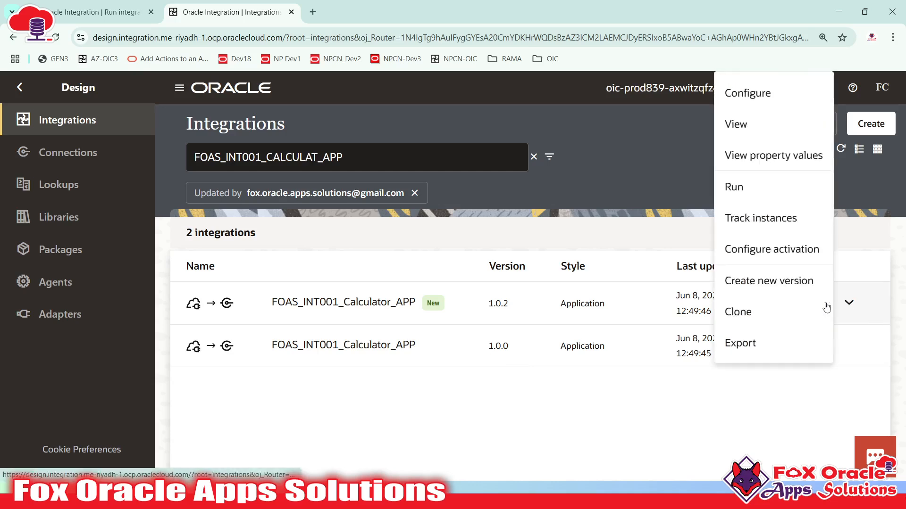
left_click(760, 279)
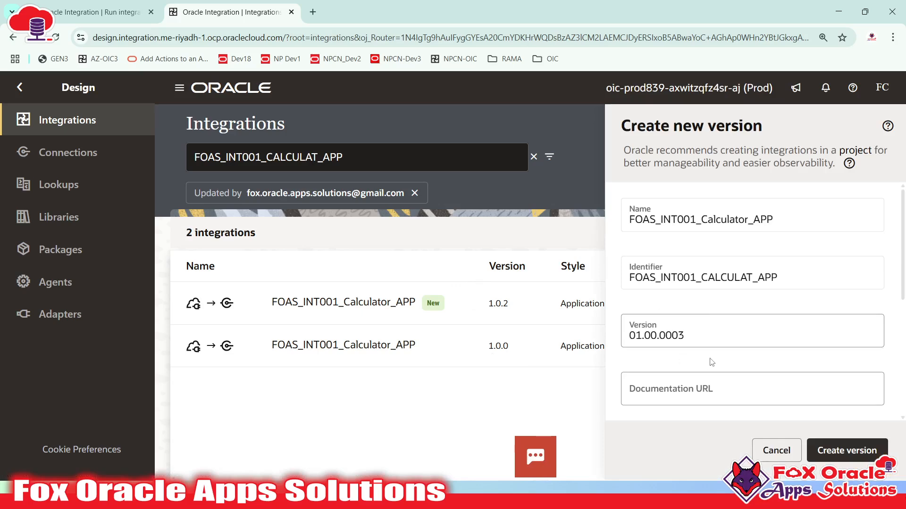
scroll(711, 362, "down", 5)
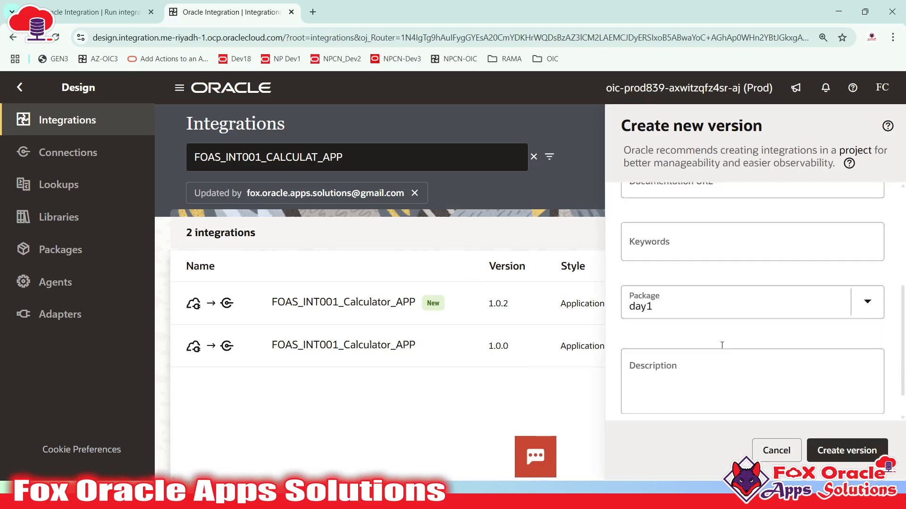
scroll(724, 336, "up", 5)
left_click(765, 448)
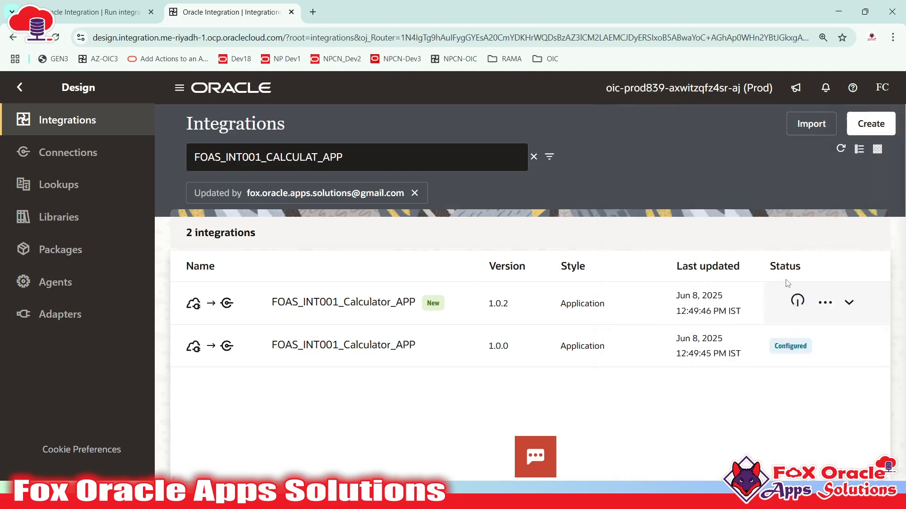
- Create version 01.02.0000 (1.2.0) from version 1.0.2
left_click(829, 305)
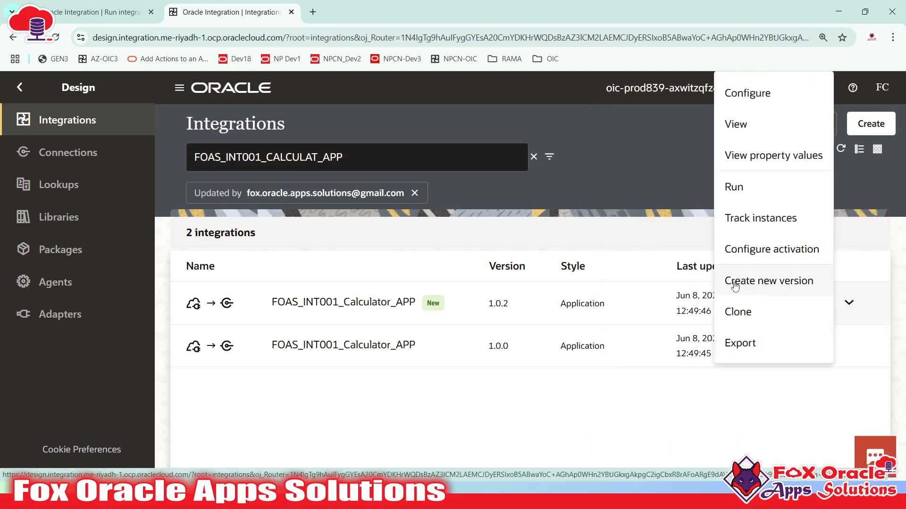
left_click(769, 284)
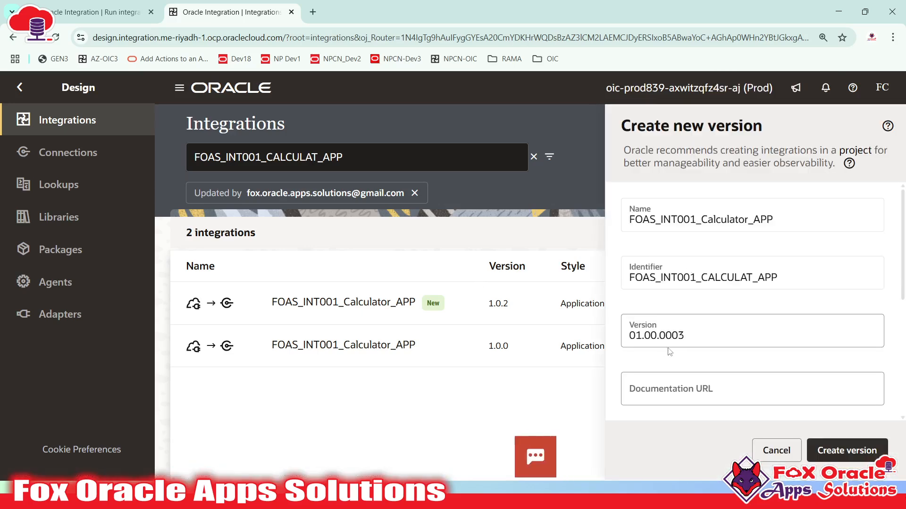
left_click(688, 336)
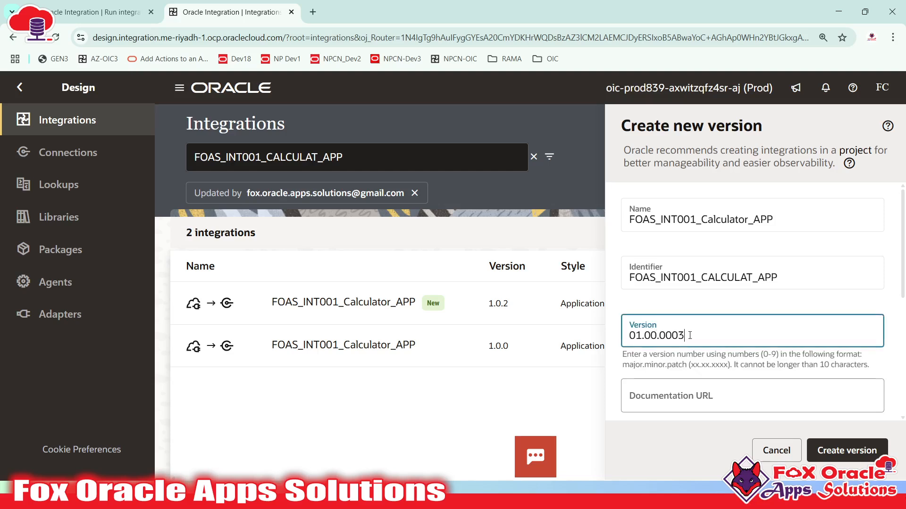
key("BackSpace")
type("0")
key("BackSpace")
type("2")
left_click(830, 451)
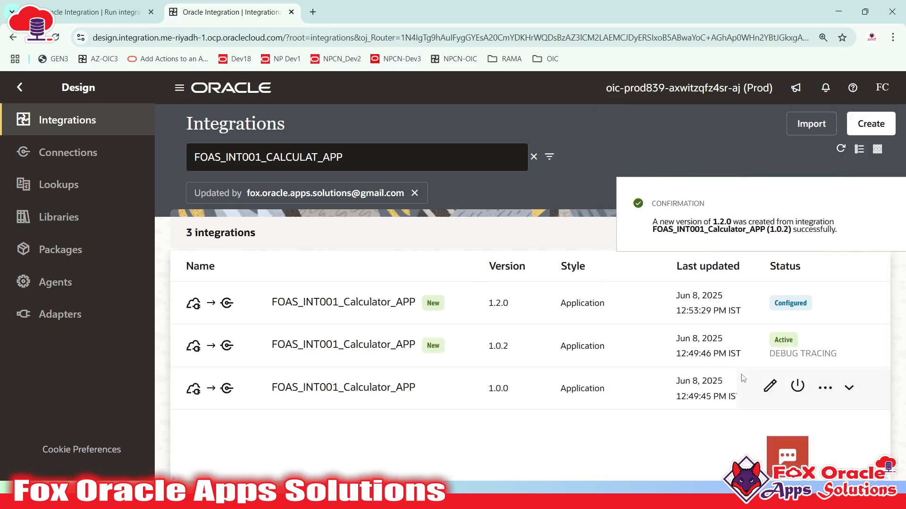
- Dismiss the version-created banner and check version 1.2.0's actions list
left_click(879, 203)
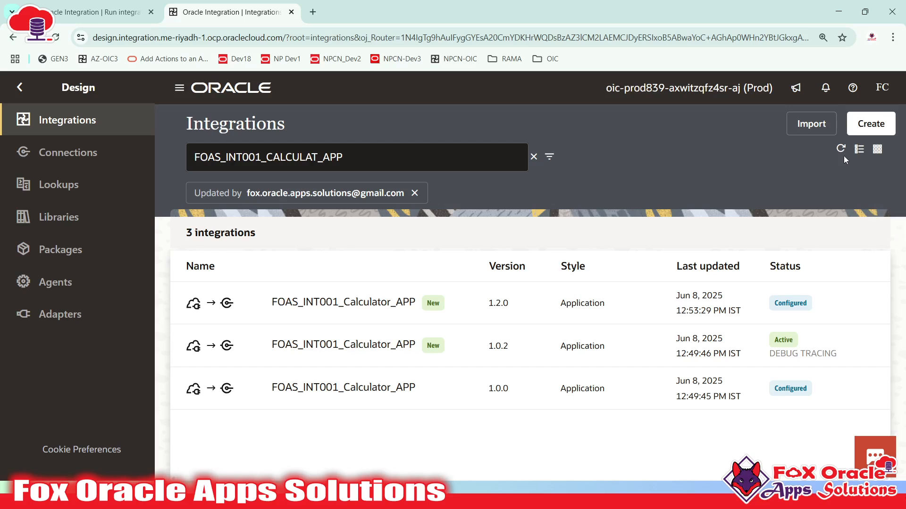
mouse_move(500, 302)
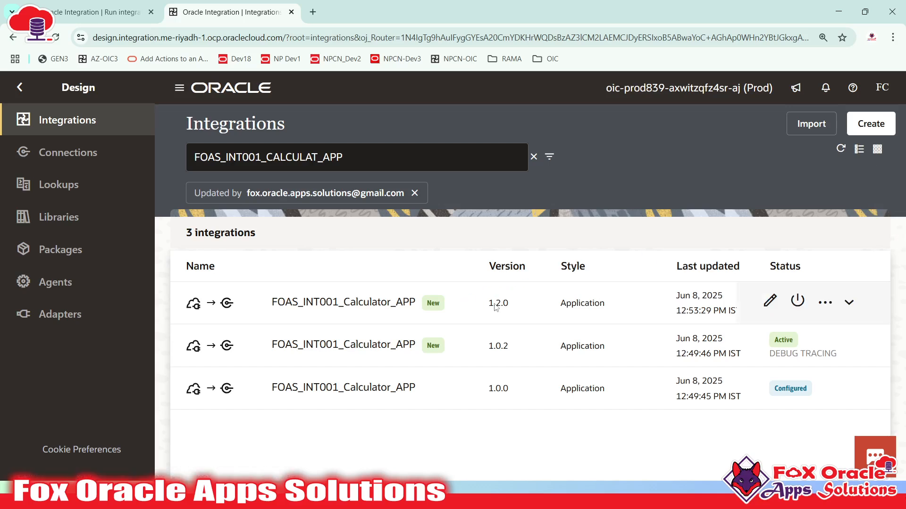
left_click(825, 302)
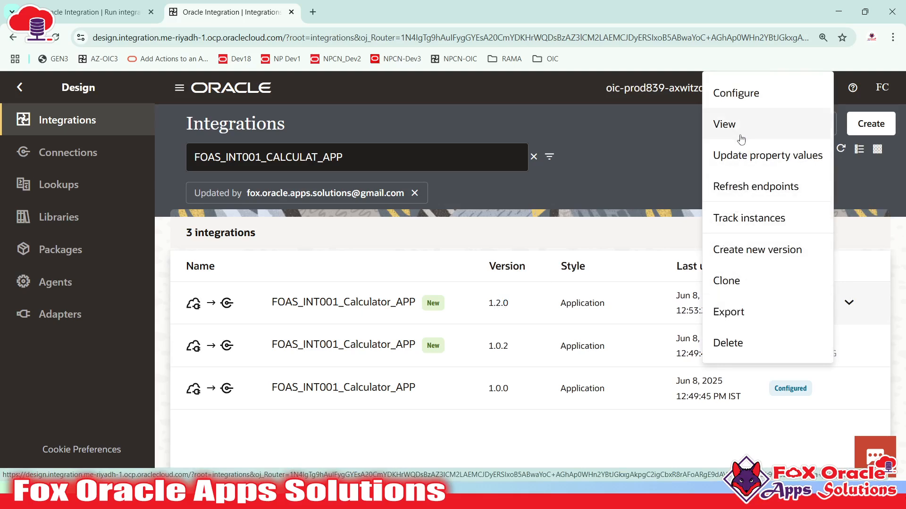
left_click(867, 250)
- Open activation for version 1.2.0 and choose Debug tracing
left_click(769, 309)
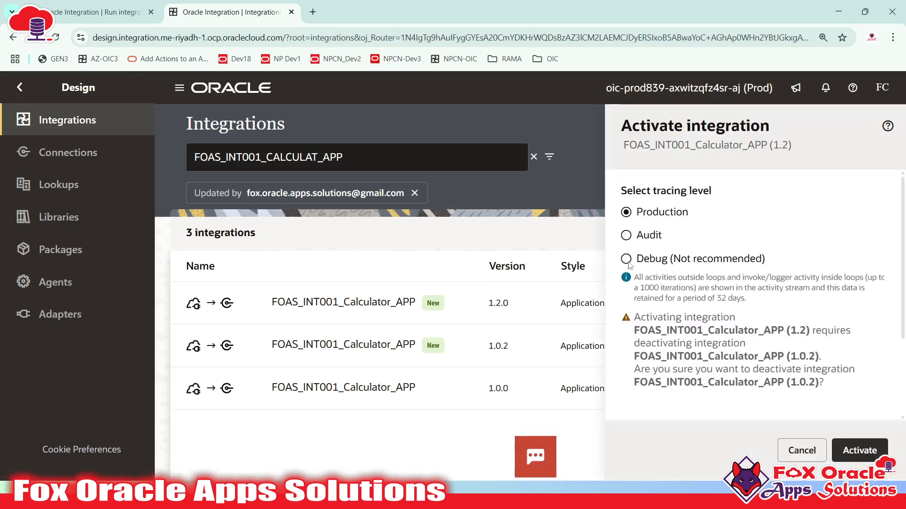
left_click(698, 258)
scroll(712, 313, "down", 3)
scroll(712, 313, "up", 3)
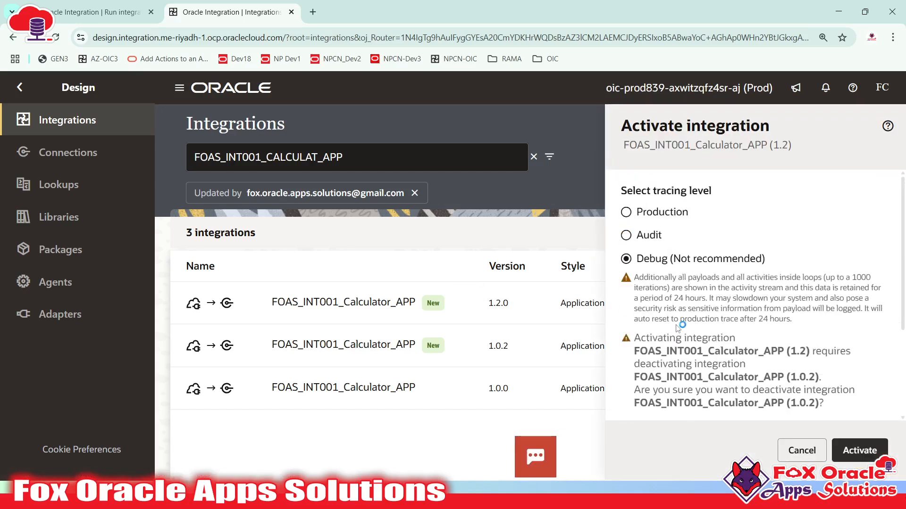
scroll(656, 296, "down", 1)
scroll(655, 296, "down", 3)
scroll(629, 357, "up", 4)
scroll(629, 354, "down", 3)
scroll(727, 306, "up", 2)
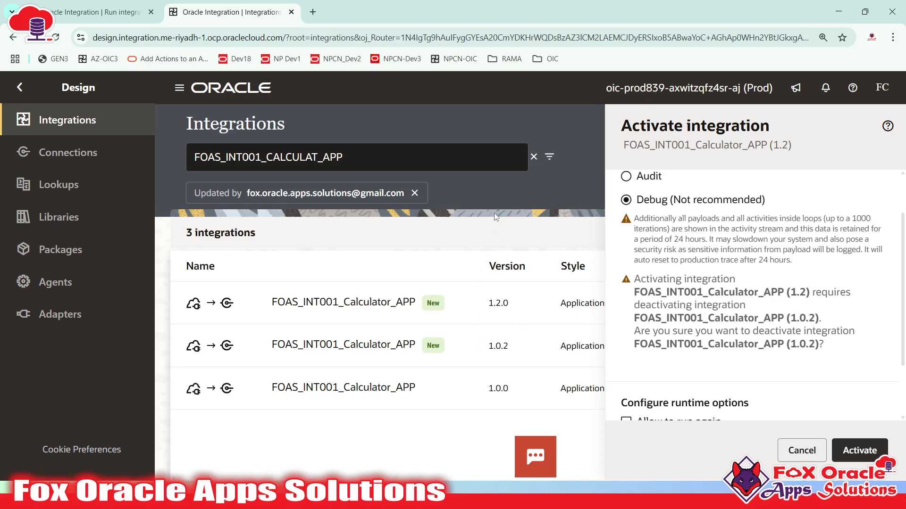
key("alt+Tab")
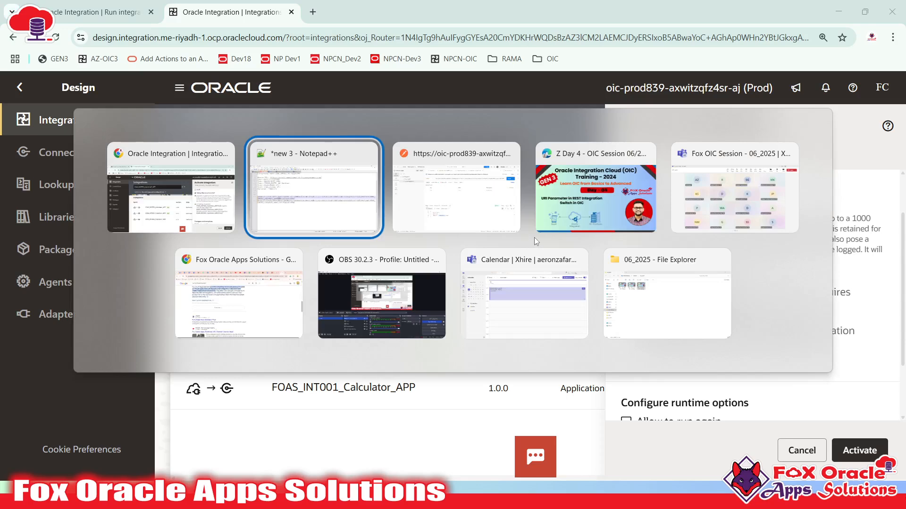
- Share the whole screen in the Teams meeting
key("Tab")
key("Tab")
key("Tab")
left_click(792, 41)
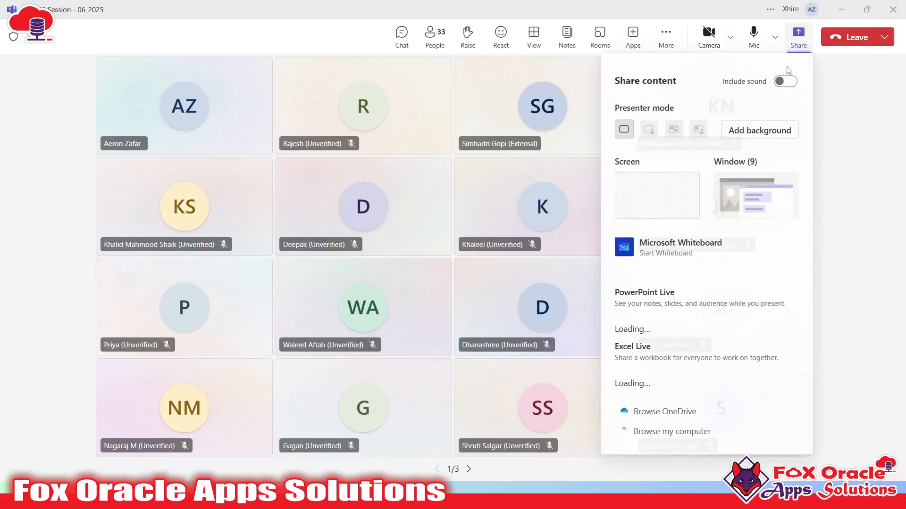
left_click(653, 222)
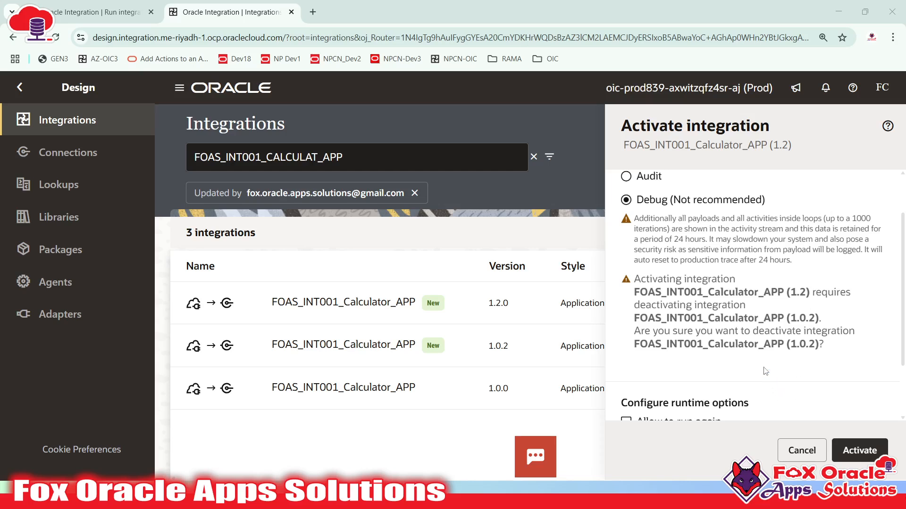
- Reopen activation for version 1.2.0, choose Debug tracing, and activate it
left_click(800, 450)
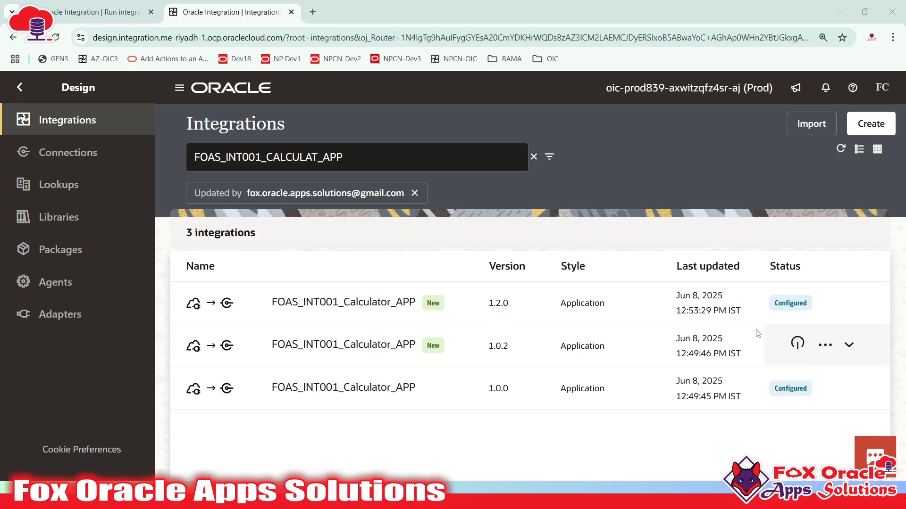
left_click(798, 302)
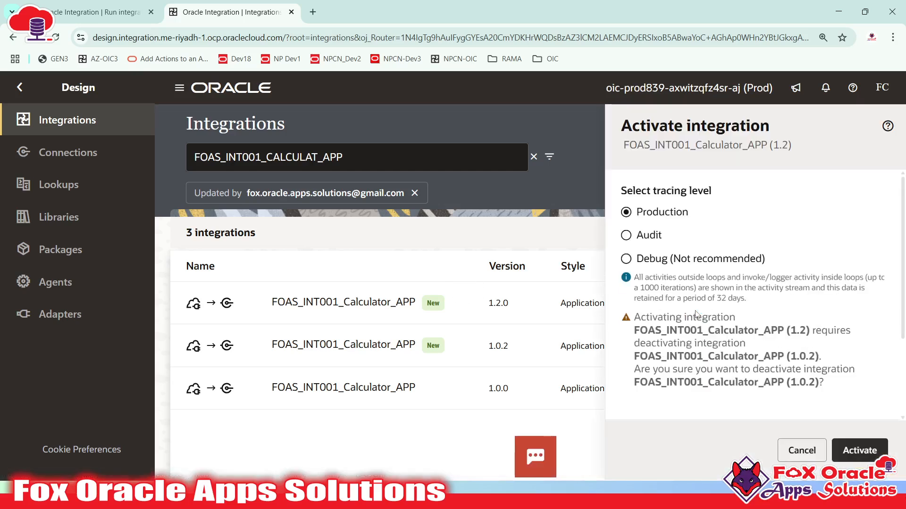
left_click(655, 264)
scroll(665, 287, "down", 2)
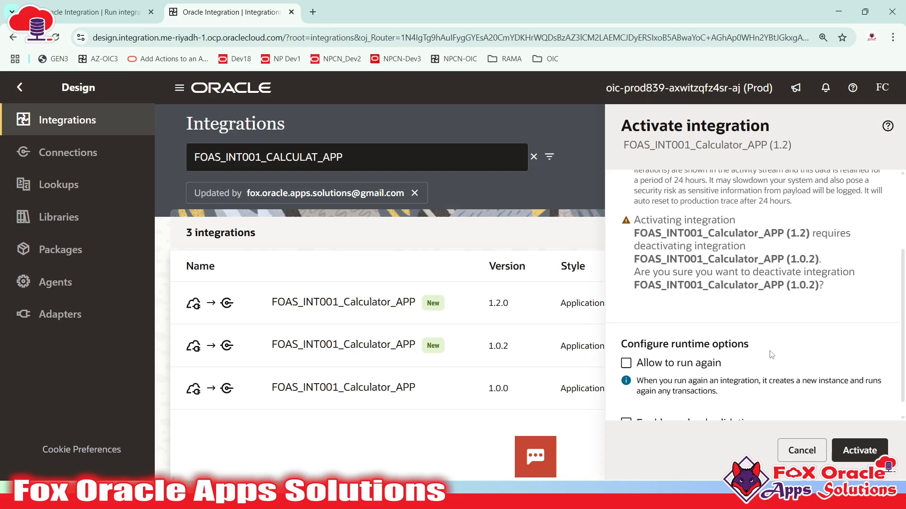
scroll(667, 302, "up", 3)
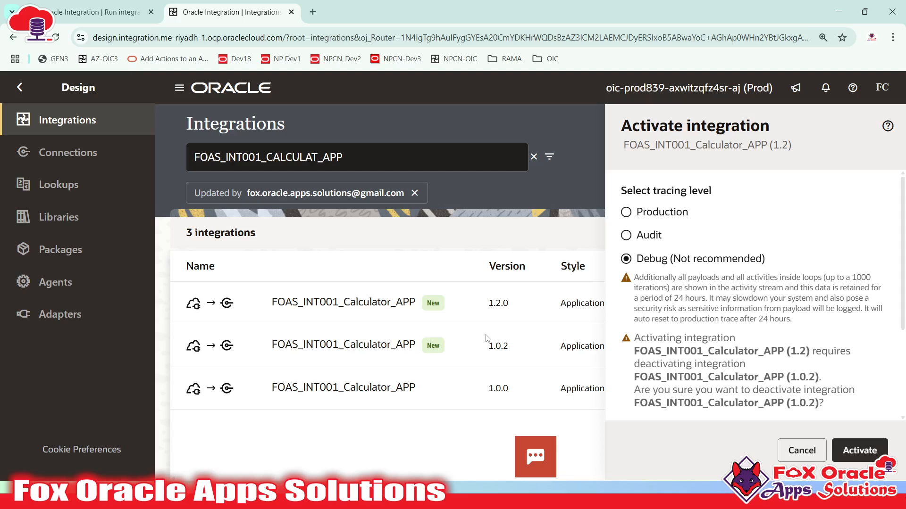
scroll(797, 378, "down", 3)
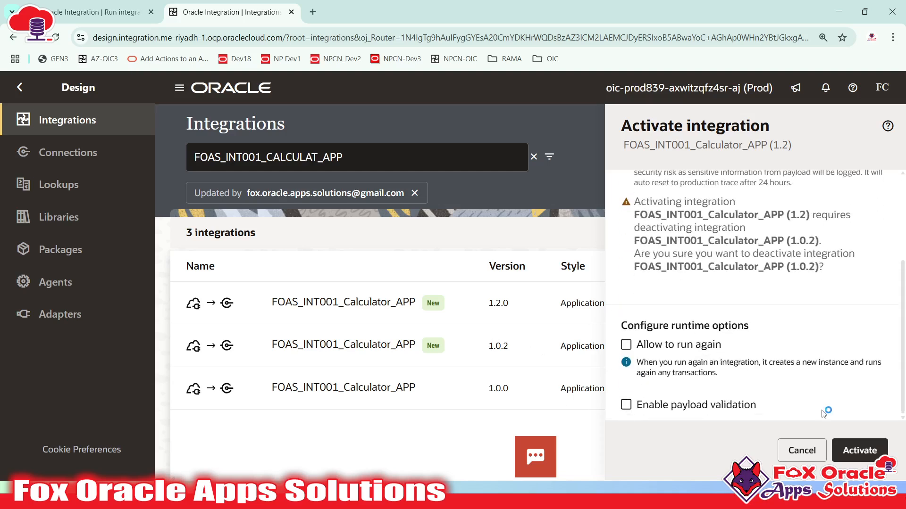
left_click(858, 451)
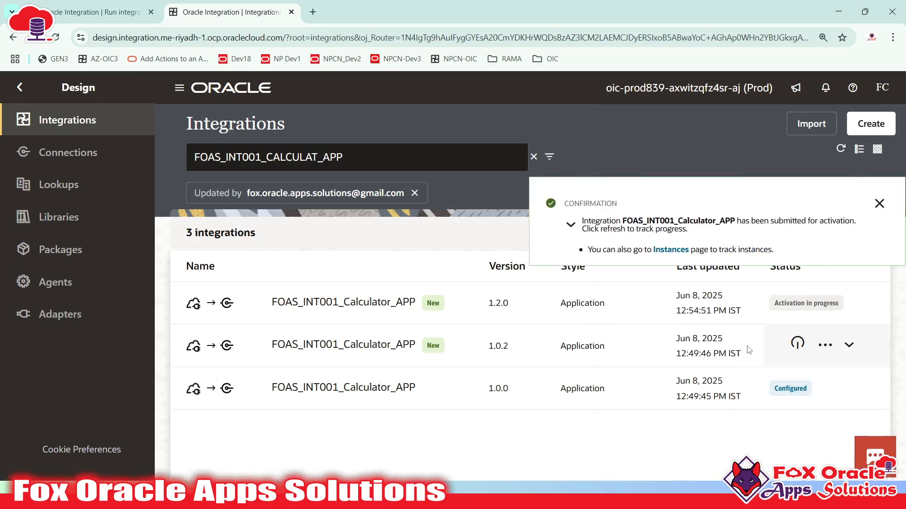
- Refresh the Integrations list until version 1.2.0's activation succeeds
left_click(879, 203)
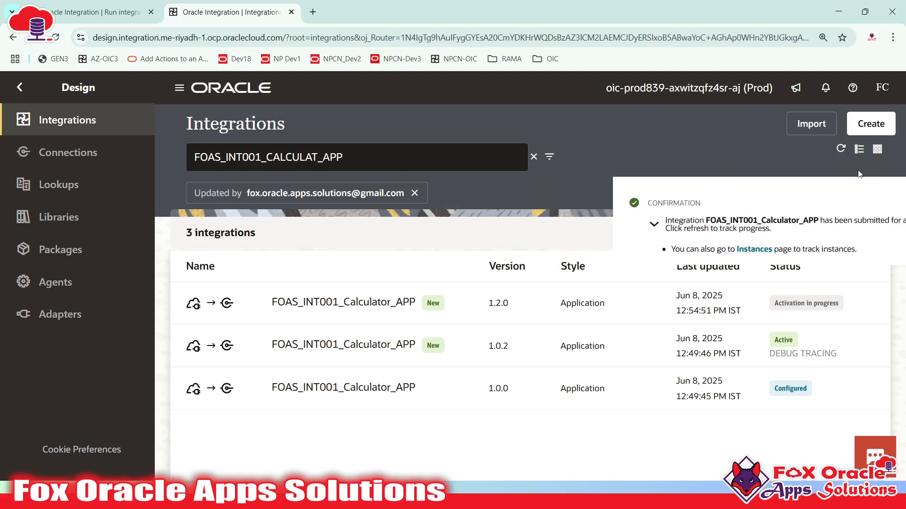
left_click(841, 150)
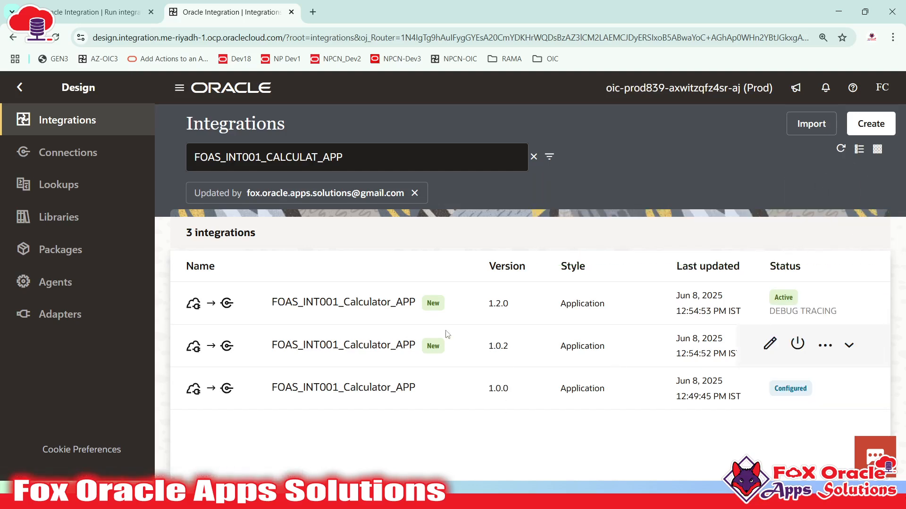
left_click(831, 303)
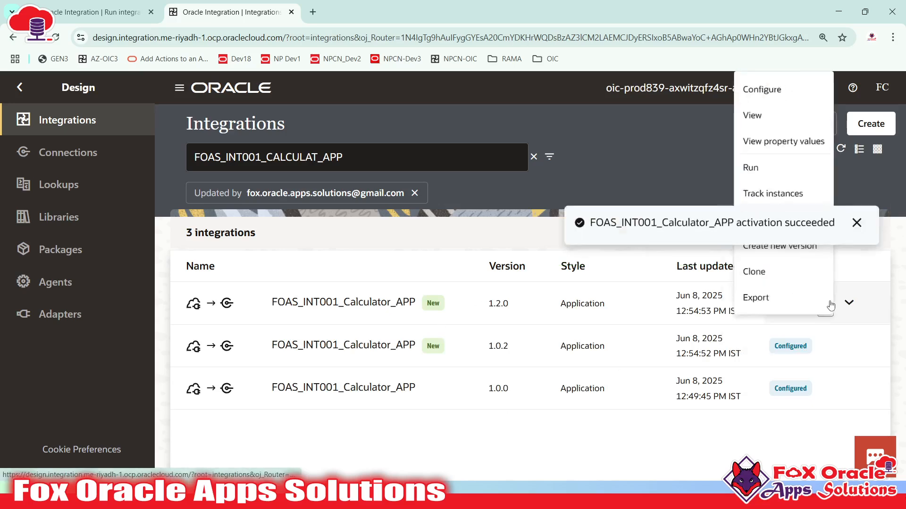
left_click(878, 202)
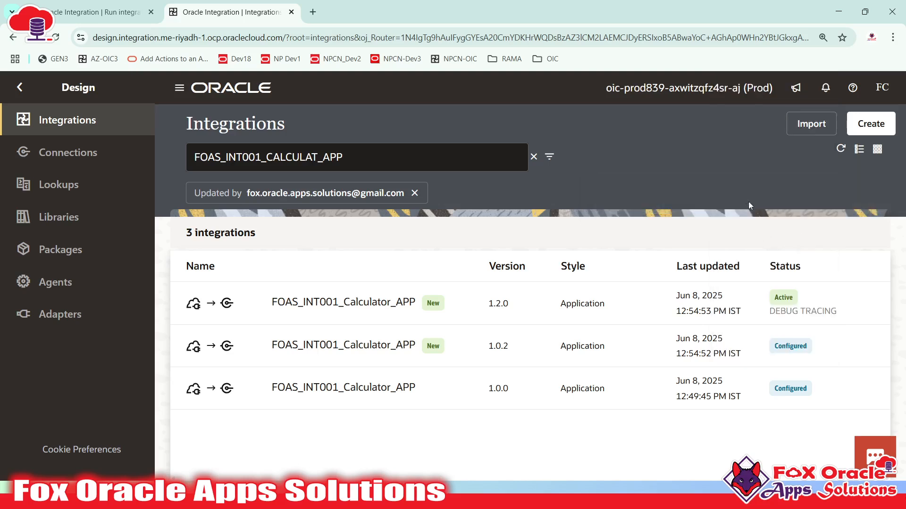
- Select the calculatorNew URL in version 1.2.0's endpoint metadata and switch to Notepad++
left_click(823, 302)
left_click(734, 187)
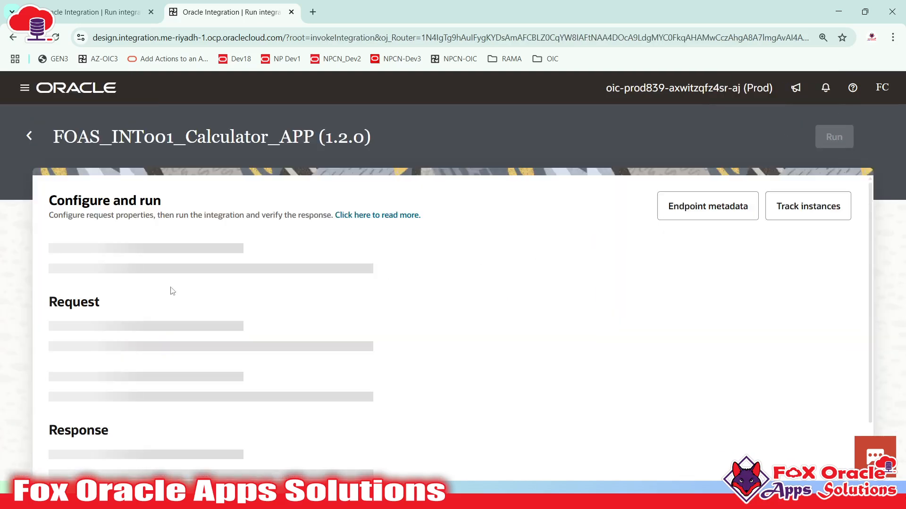
left_click(727, 201)
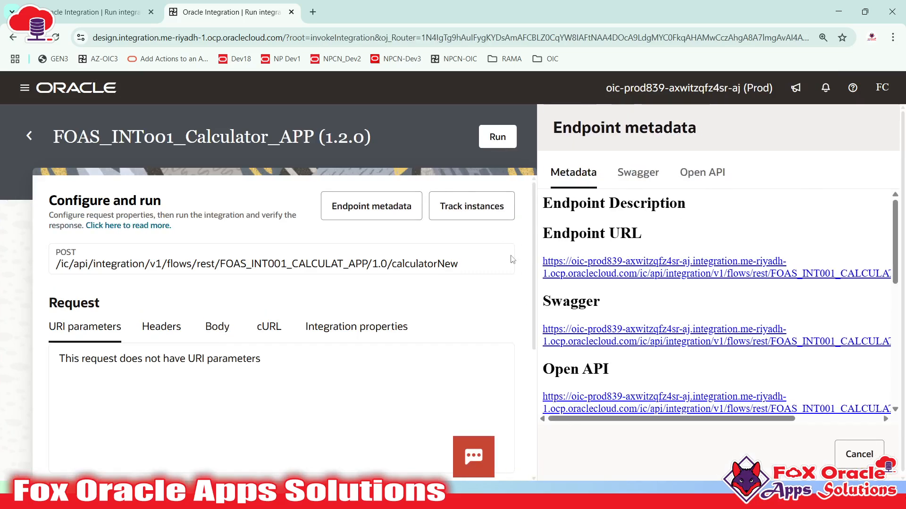
left_click_drag(542, 261, 882, 284)
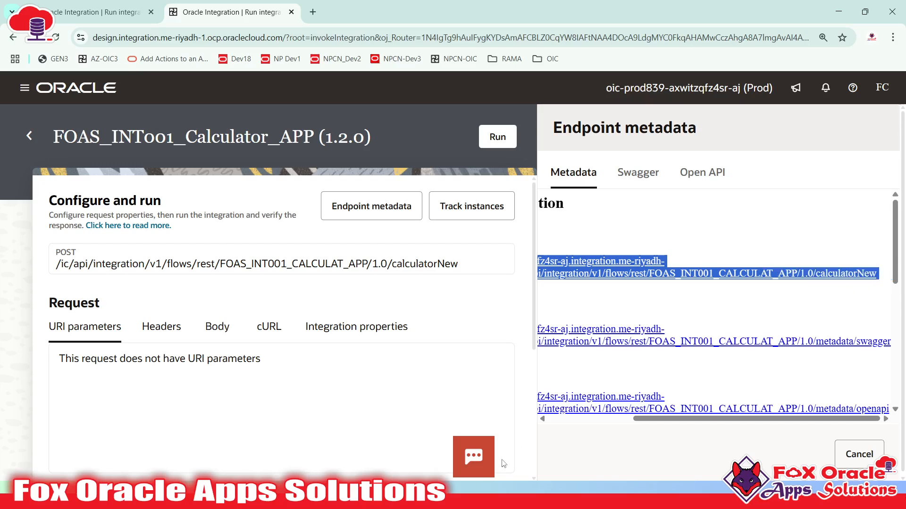
key("super")
left_click(330, 495)
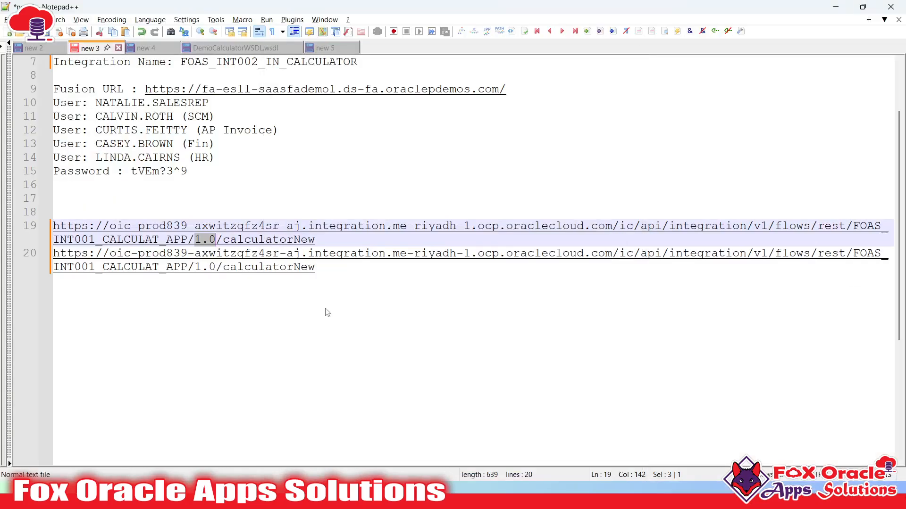
- Paste the calculatorNew endpoint URL as line 21 of the notes and delete the stray 'Swagger' text
left_click(327, 312)
type("\\")
key("Return")
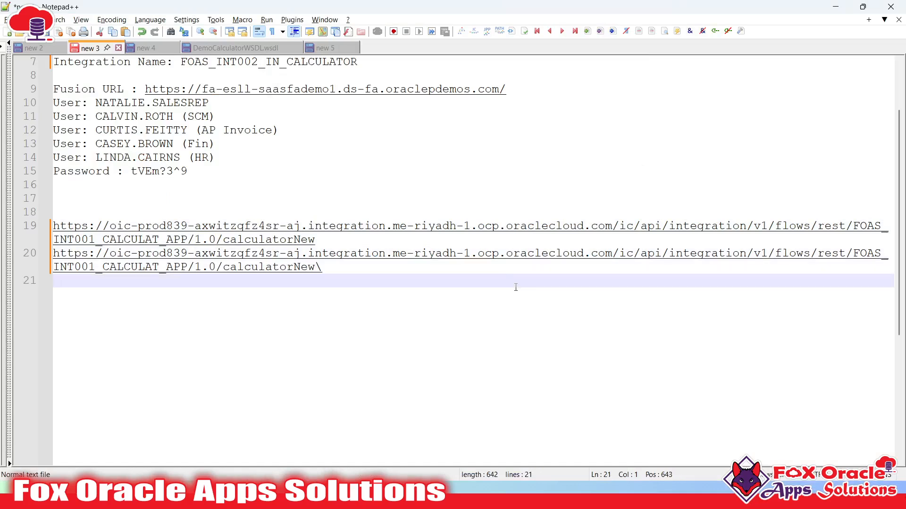
left_click(492, 266)
key("BackSpace")
key("Return")
type("https://oic-prod839-axwitzqfz4sr-aj.integration.me-riyadh-1.ocp.oraclecloud.com/ic/api/integration/v1/flows/rest/FOAS_INT001_CALCULAT_APP/1.0/calculatorNew Swagger")
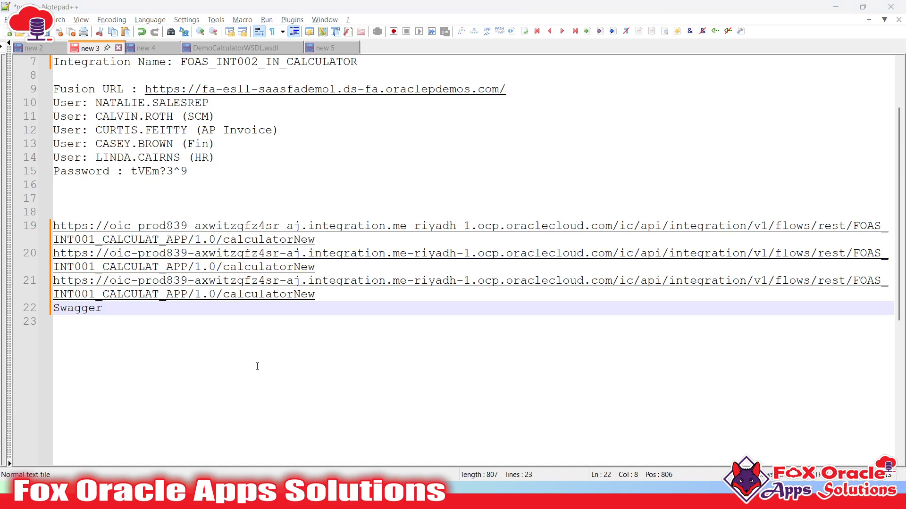
key("shift+Home")
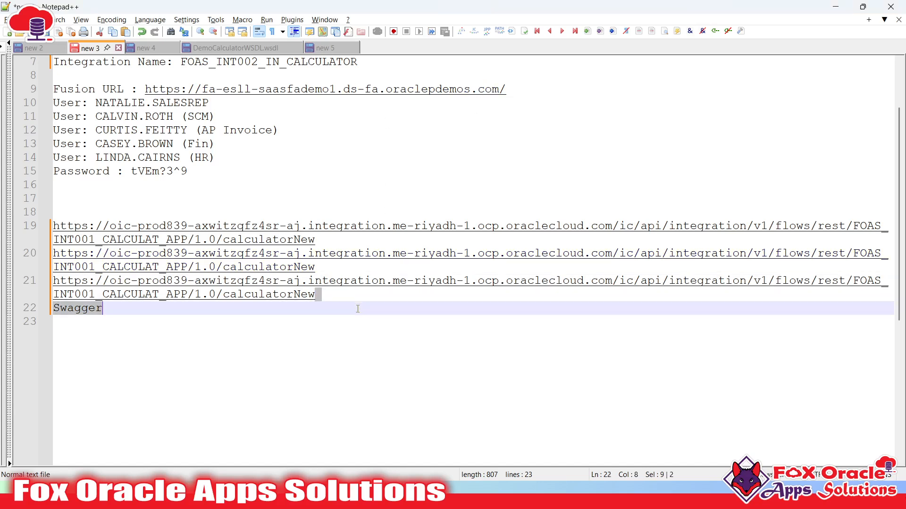
key("BackSpace")
key("BackSpace")
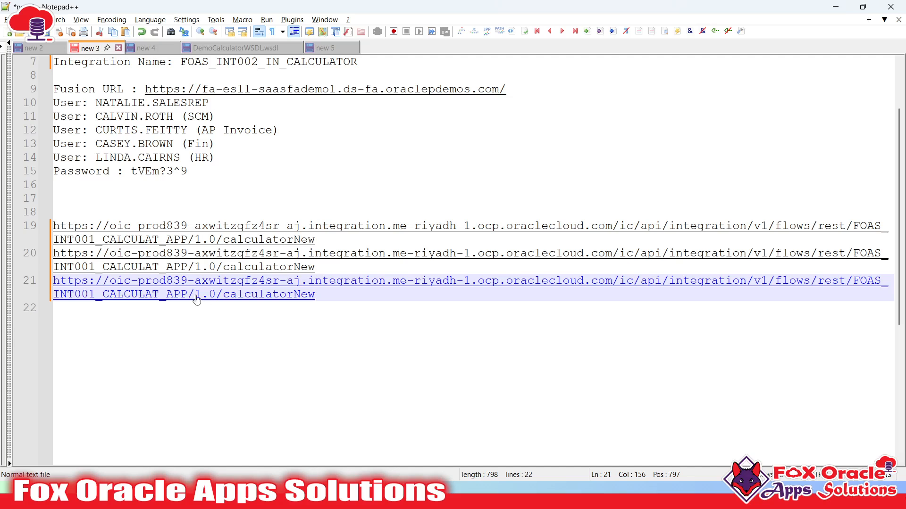
key("alt+Tab")
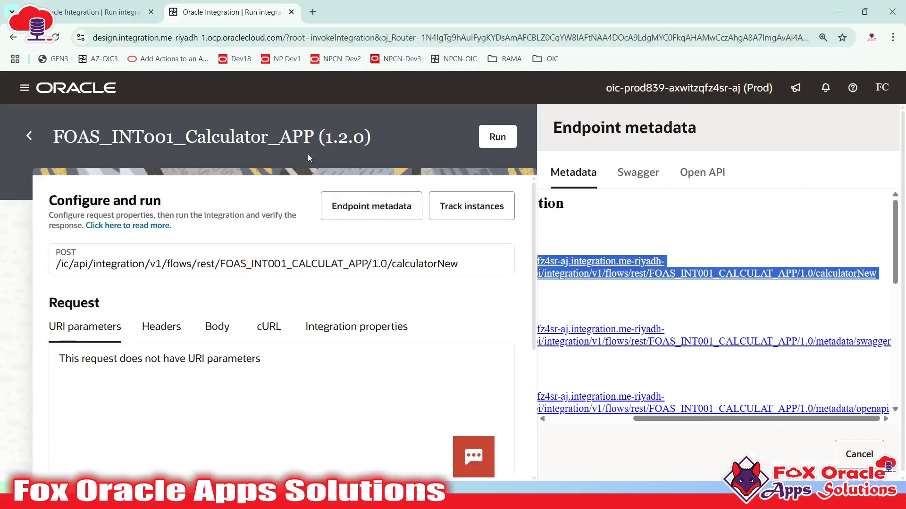
- Mark the major version digit in 1.2.0, return to the Integrations list, then bring up the notes
left_click_drag(324, 140, 334, 141)
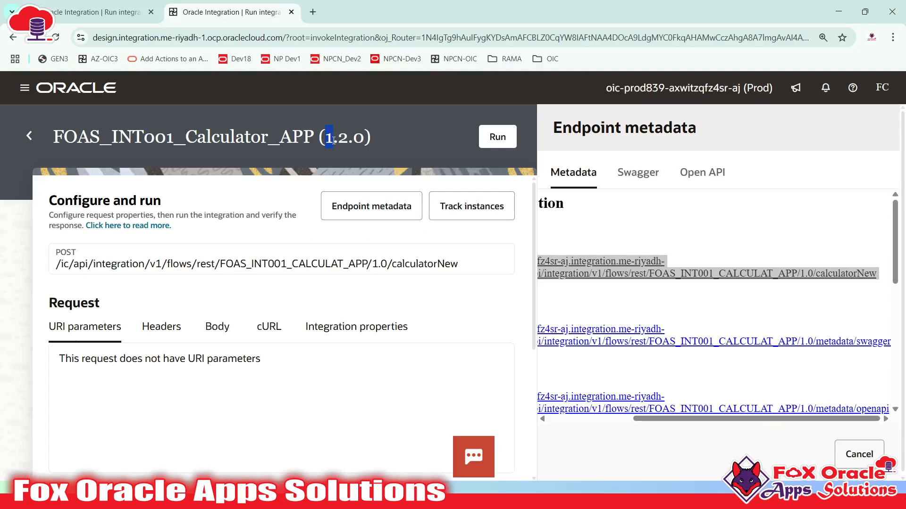
left_click(29, 136)
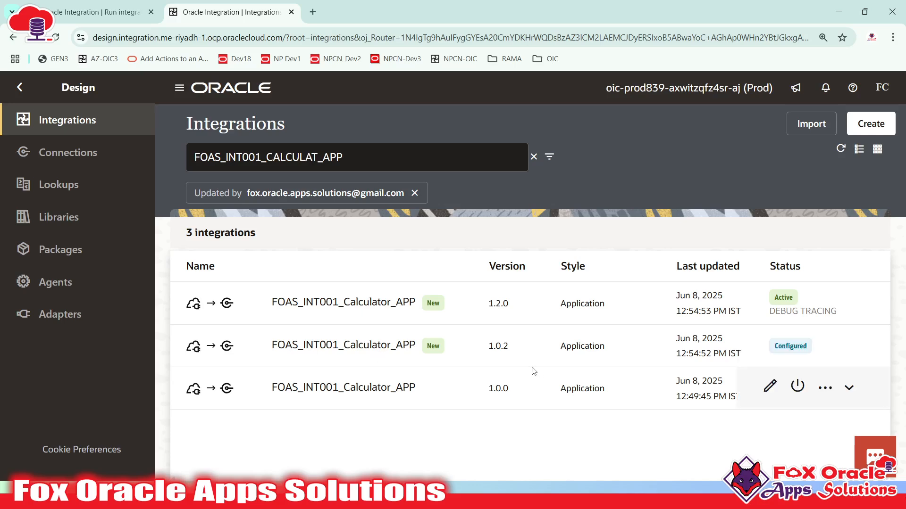
left_click(444, 496)
left_click(361, 361)
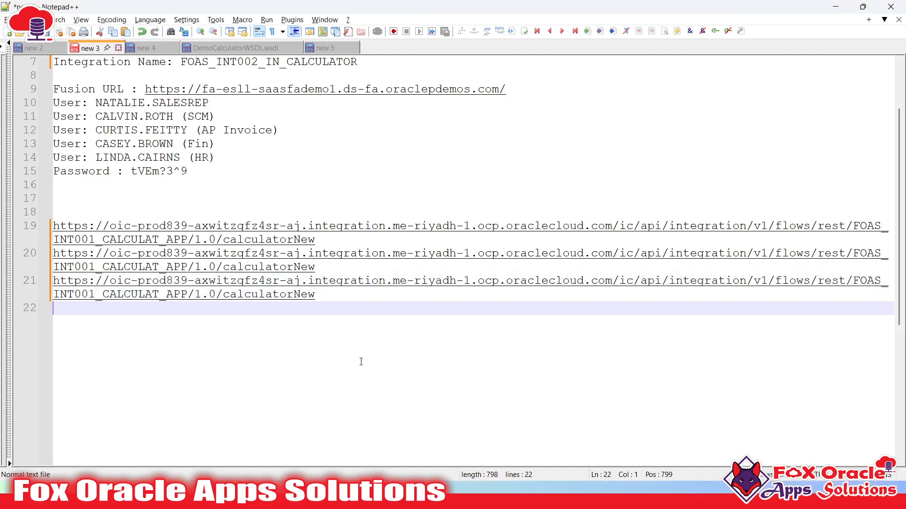
- Review the full calculatorNew request URL in Postman, then open version 1.2.0's actions in Oracle Integration
key("alt+Tab")
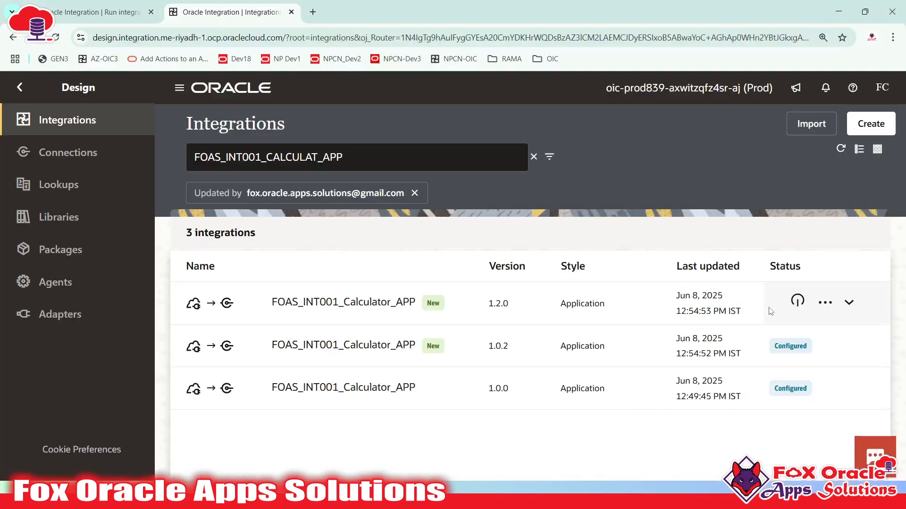
key("alt+Tab")
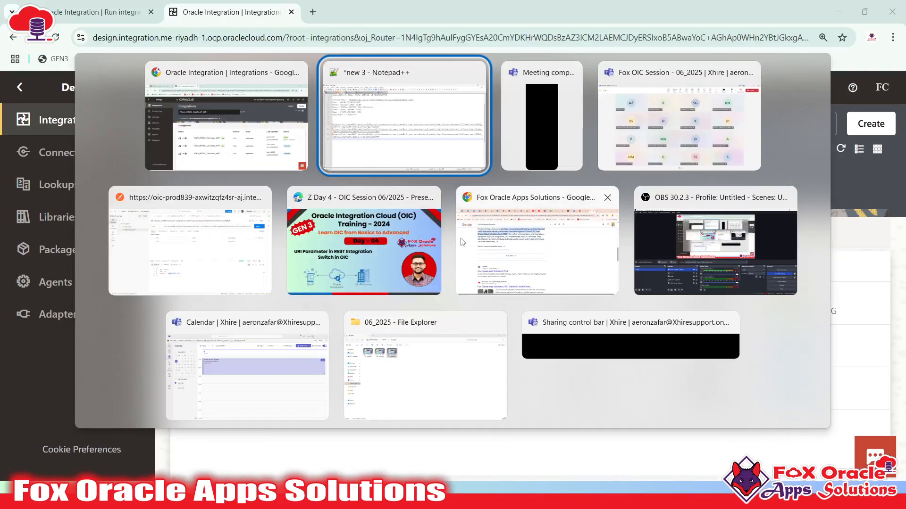
left_click(235, 268)
left_click(455, 97)
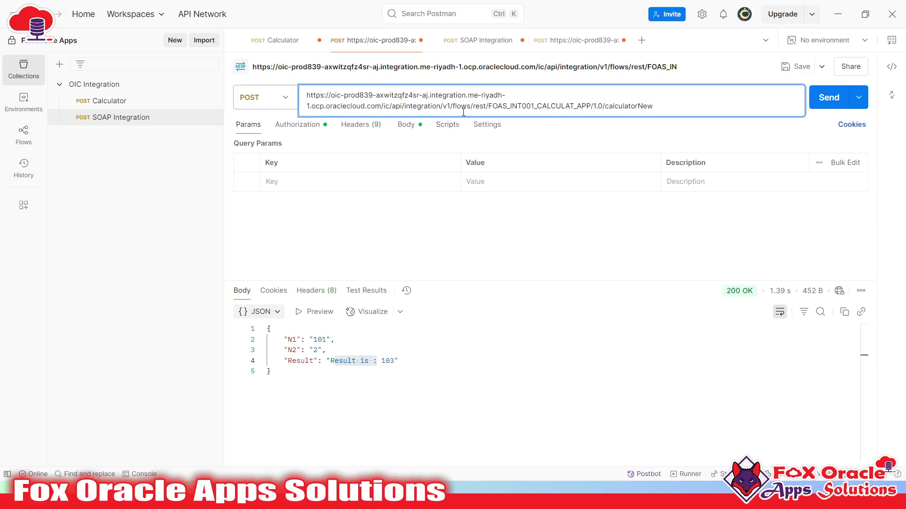
left_click_drag(669, 104, 286, 89)
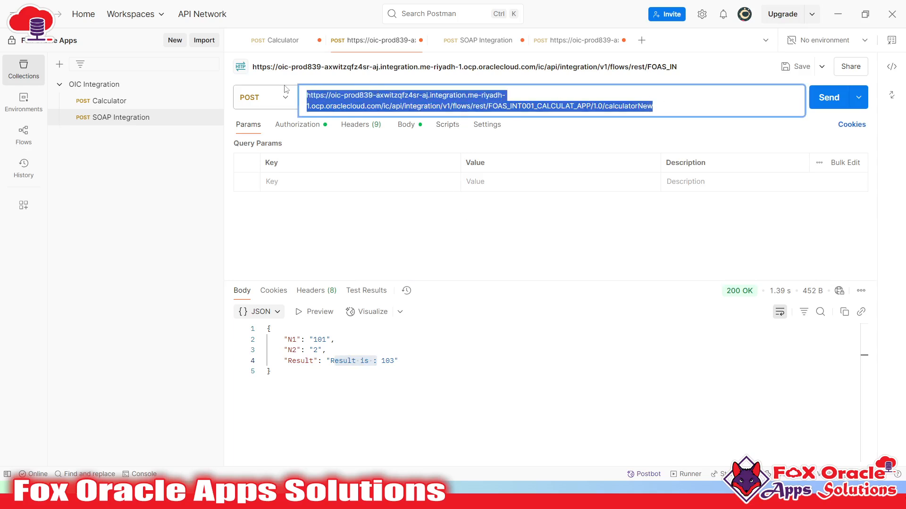
key("alt+Tab")
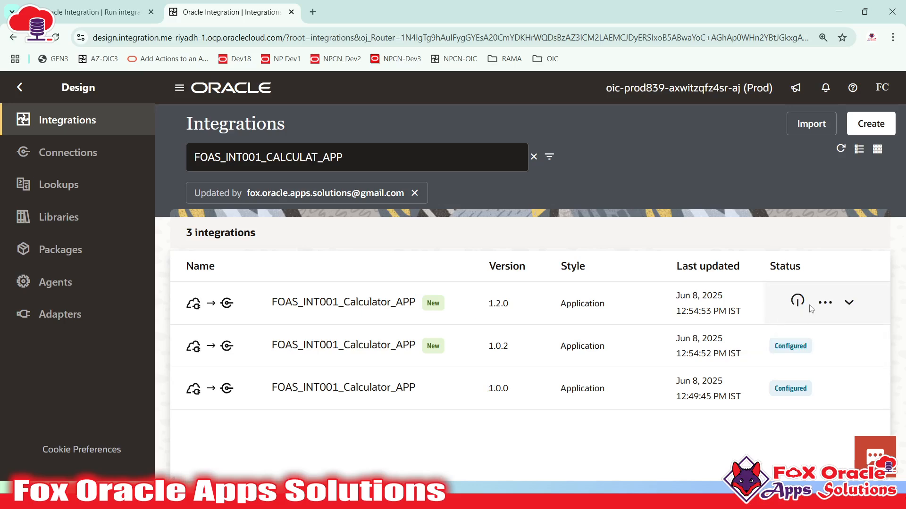
left_click(825, 303)
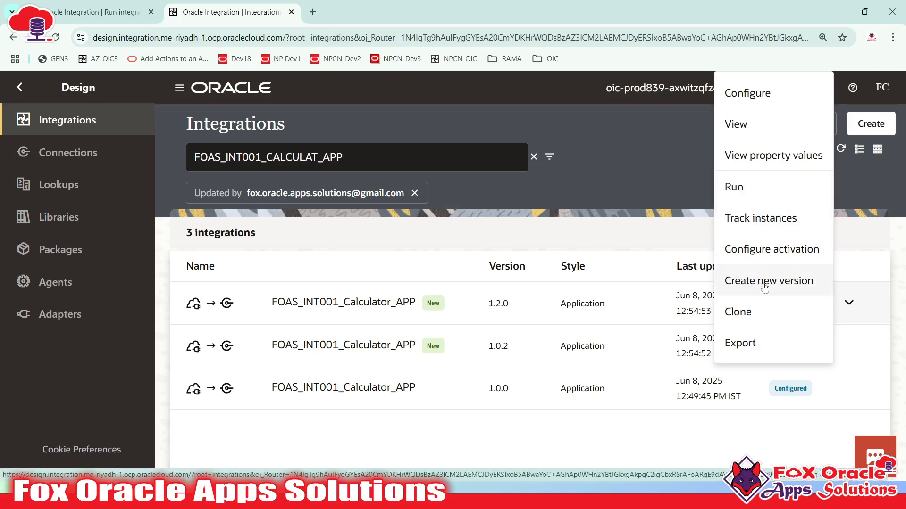
- Create version 02.00.0001 of FOAS_INT001_Calculator_APP from version 1.2.0
left_click(747, 282)
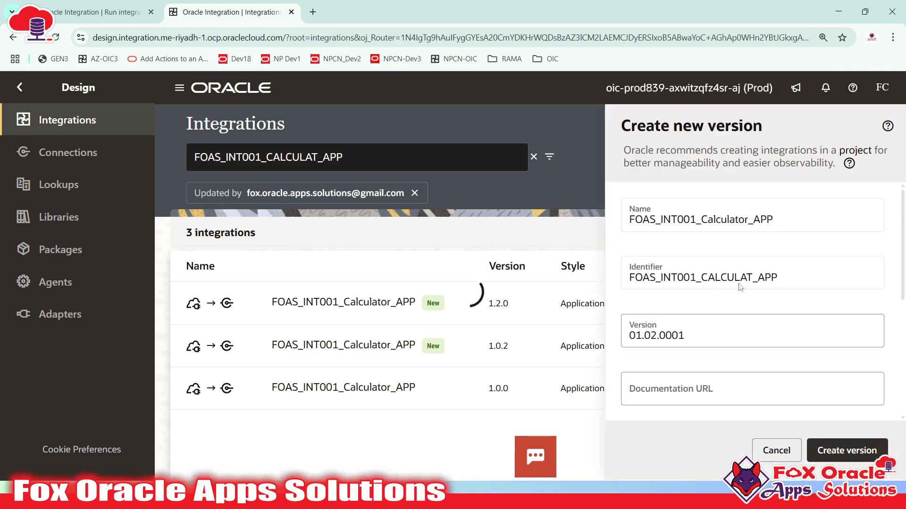
scroll(650, 287, "down", 1)
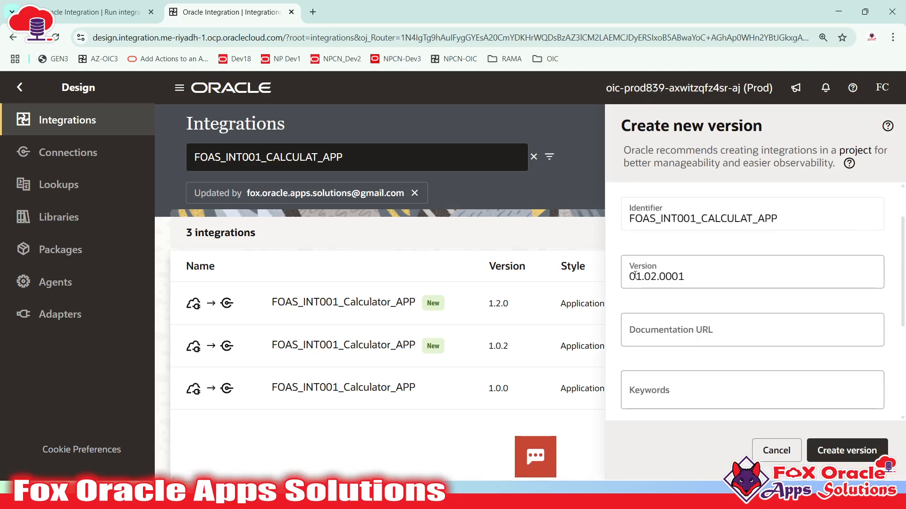
left_click(635, 275)
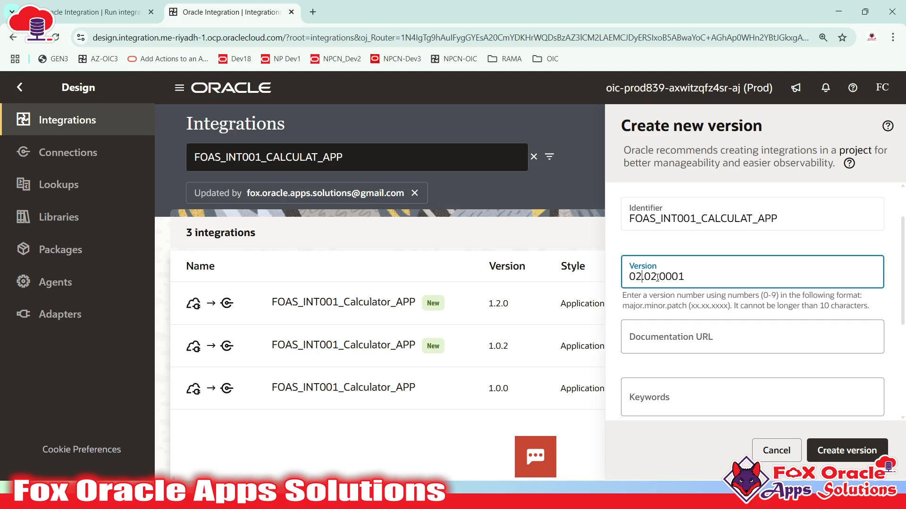
key("BackSpace")
type("00")
left_click(834, 452)
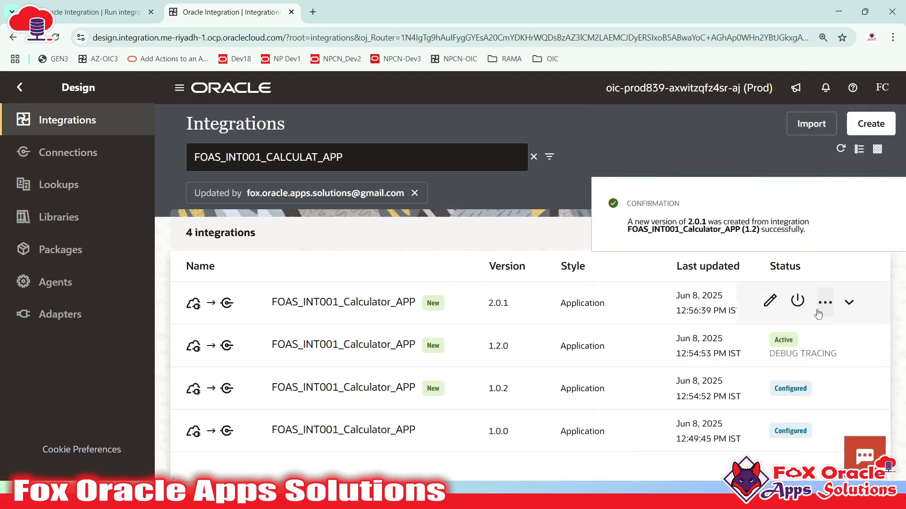
- Open version 2.0.1's startREST mapping and expand the Response Wrapper target fields
left_click(878, 203)
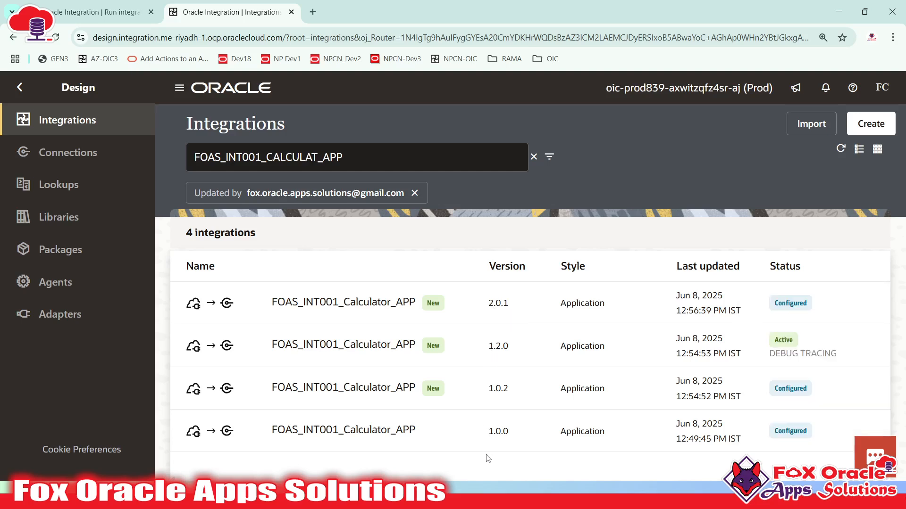
left_click(489, 310)
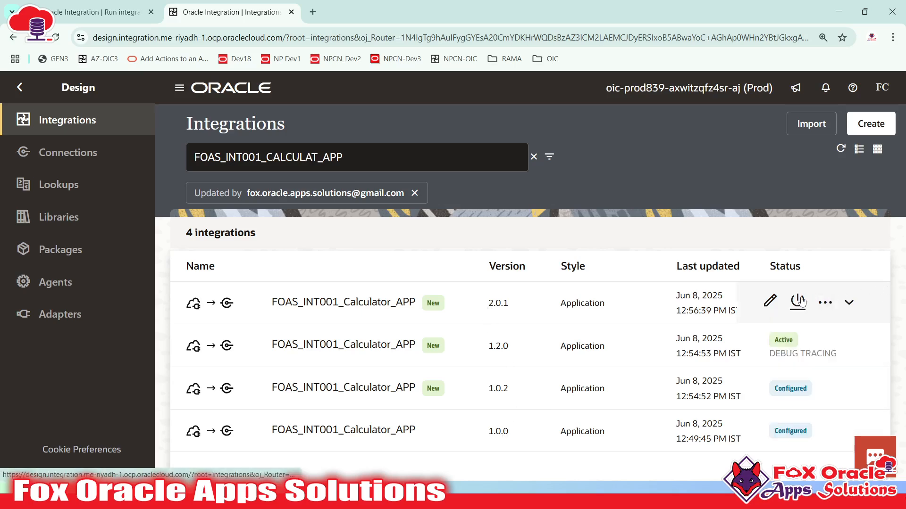
left_click(769, 305)
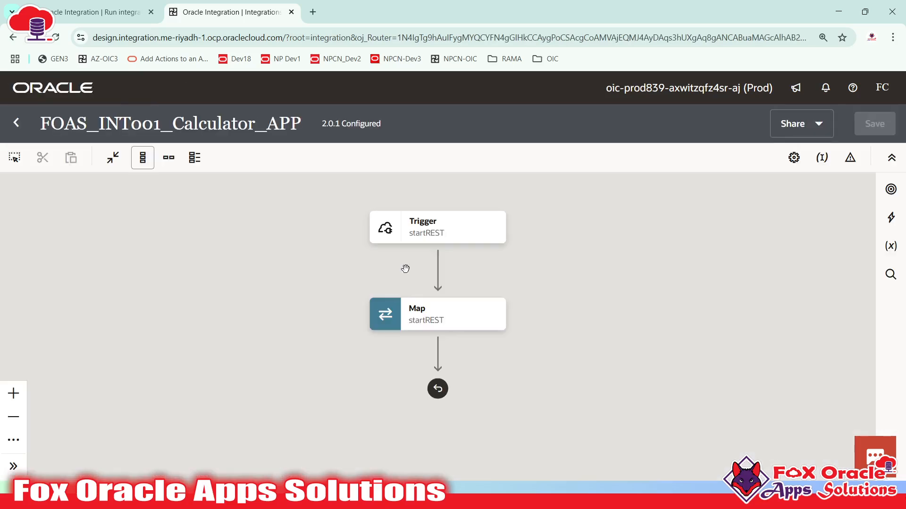
double_click(467, 314)
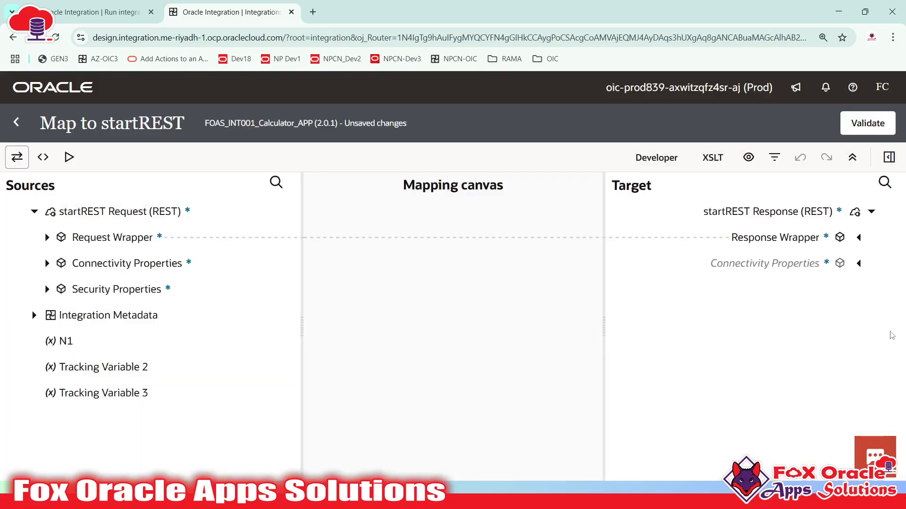
left_click(858, 238)
- Edit the Result expression to append ' with updated major version.' after the sum
left_click(823, 341)
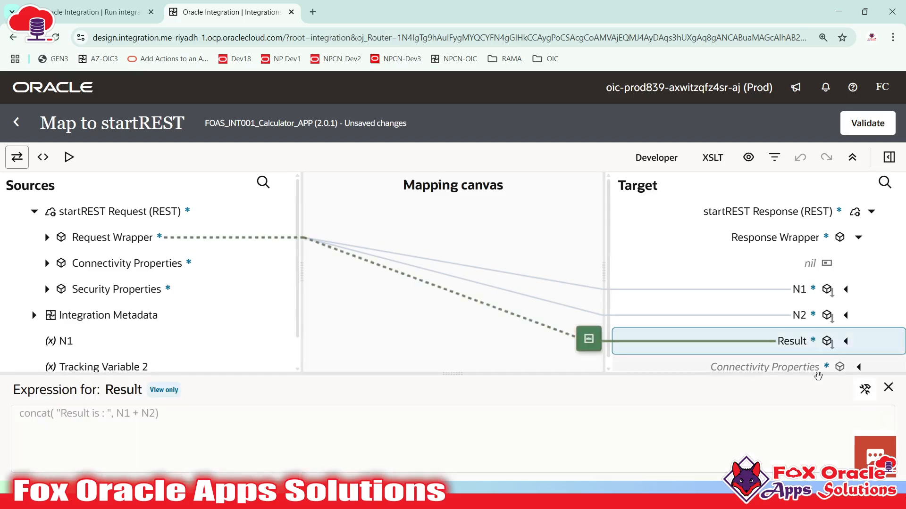
left_click(864, 390)
left_click(133, 421)
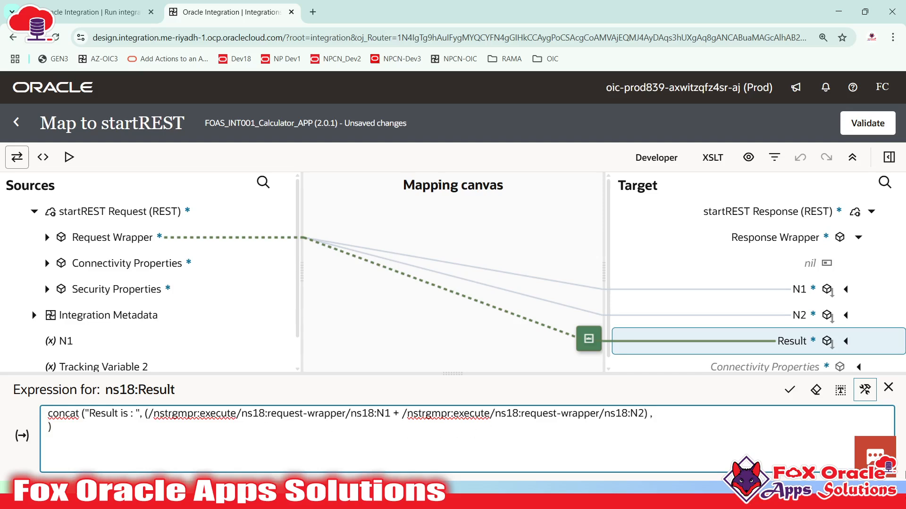
type("with up")
key("BackSpace")
key("BackSpace")
key("BackSpace")
type("updated major ver")
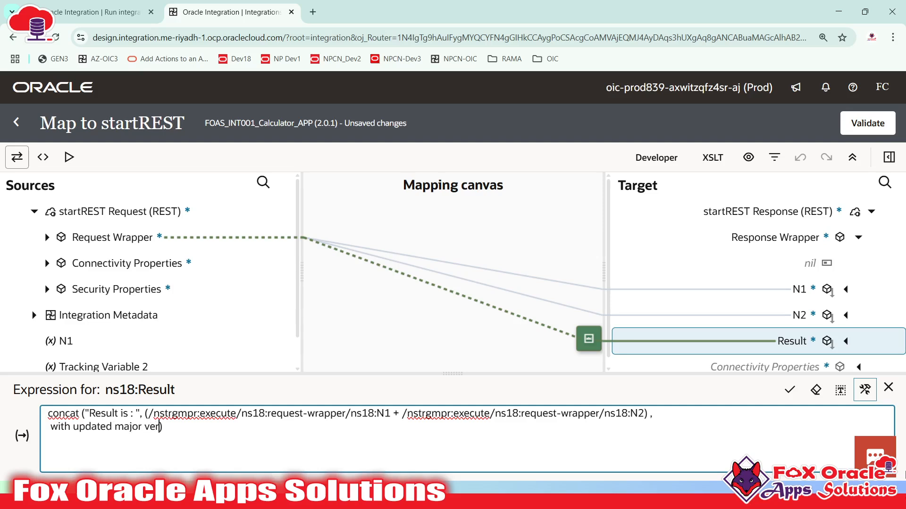
type("sion.'")
left_click(789, 390)
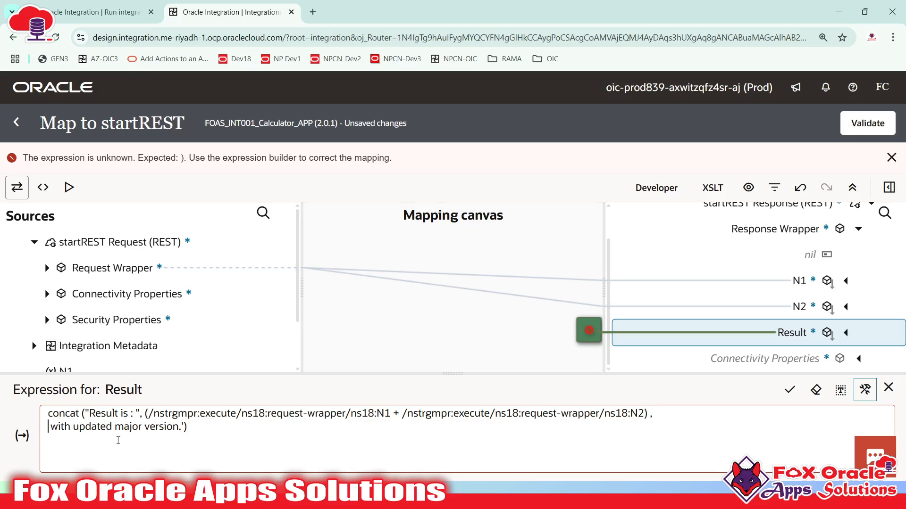
type("'")
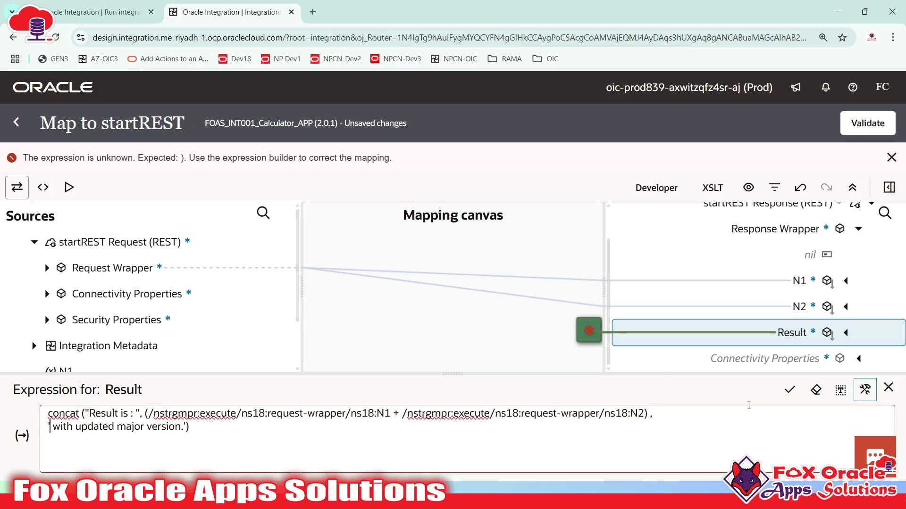
left_click(790, 390)
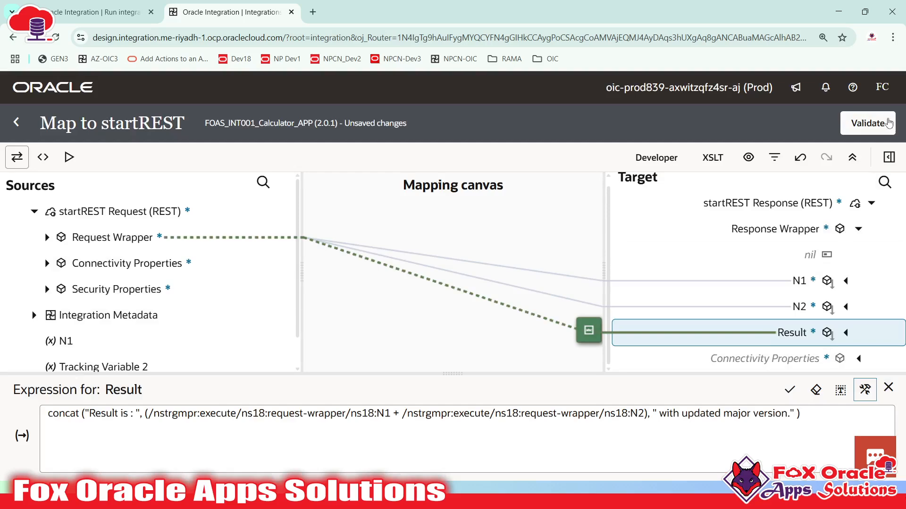
- Validate the mapping, save version 2.0.1, and return to the Integrations list
left_click(888, 123)
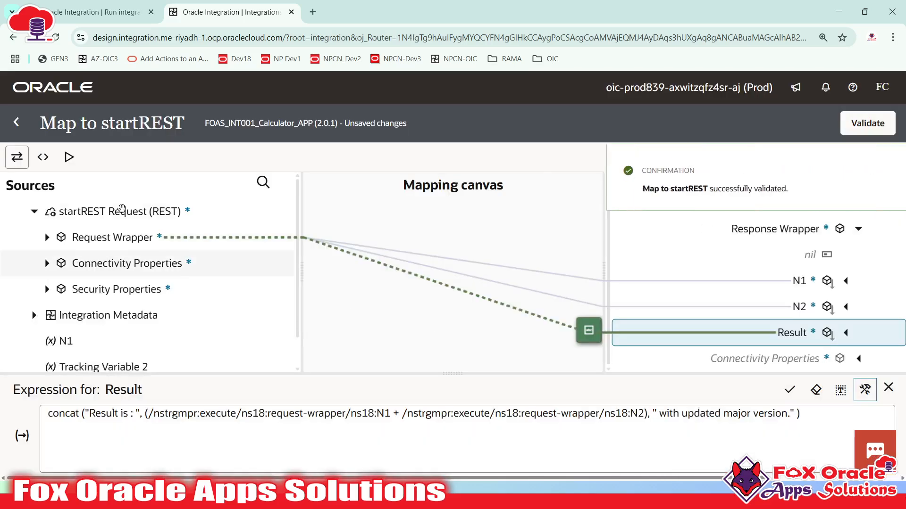
left_click(16, 123)
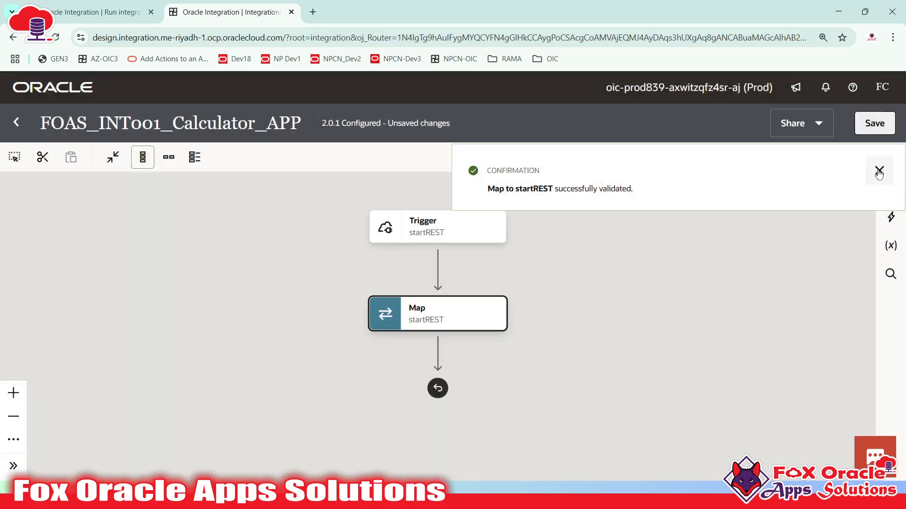
left_click(879, 171)
left_click(875, 123)
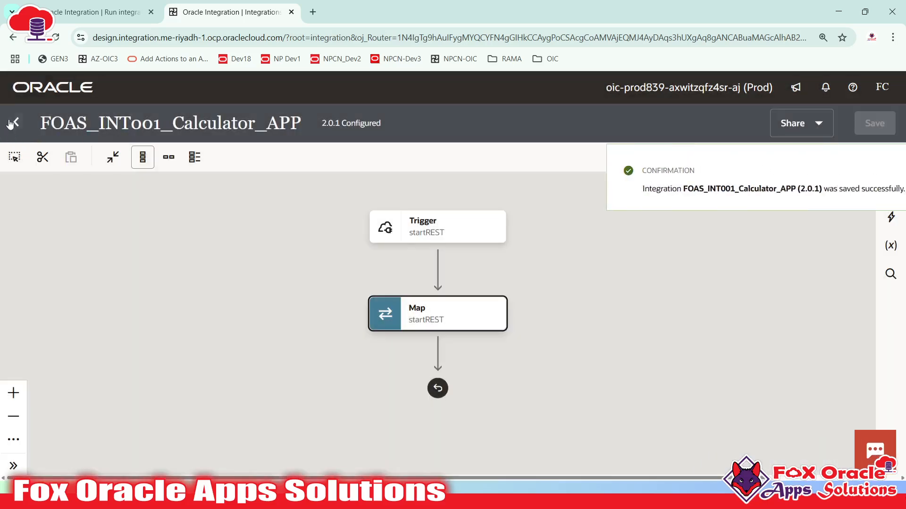
left_click(12, 123)
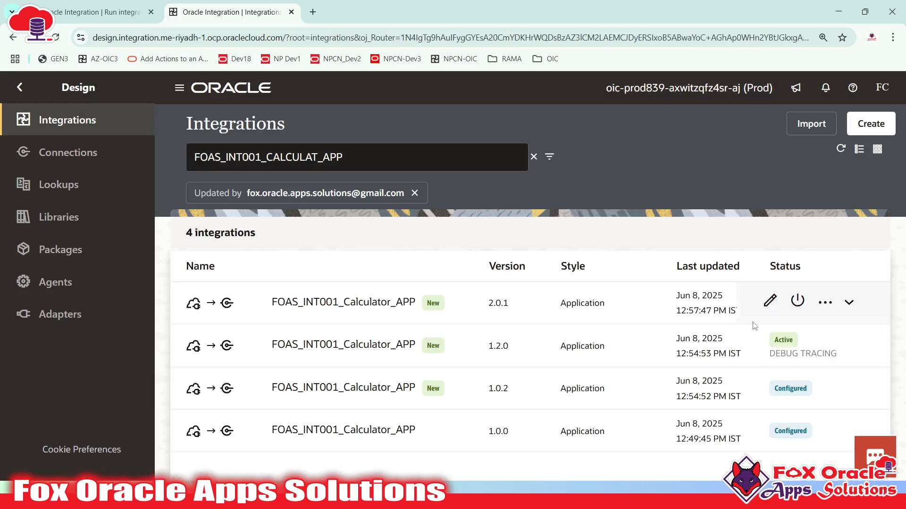
- Activate version 2.0.1 with debug tracing and refresh the list until it shows Active
left_click(797, 301)
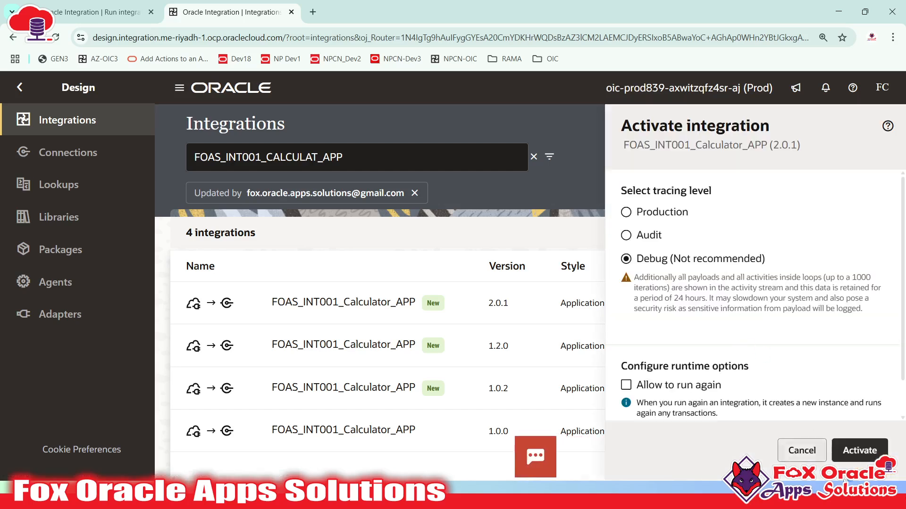
scroll(751, 372, "down", 1)
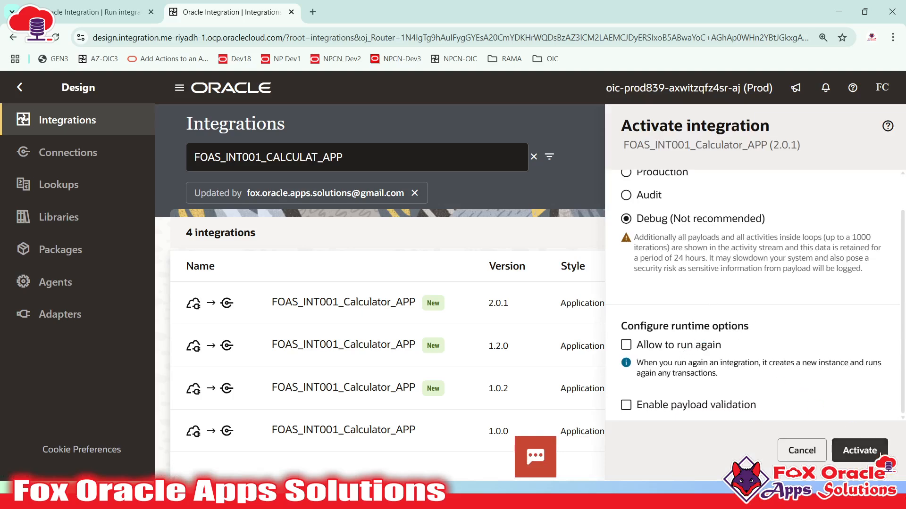
left_click(854, 447)
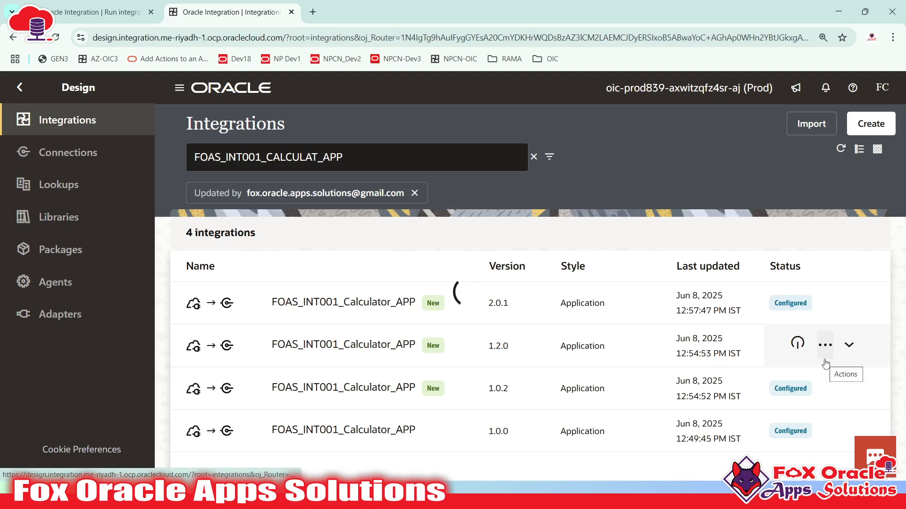
left_click(878, 204)
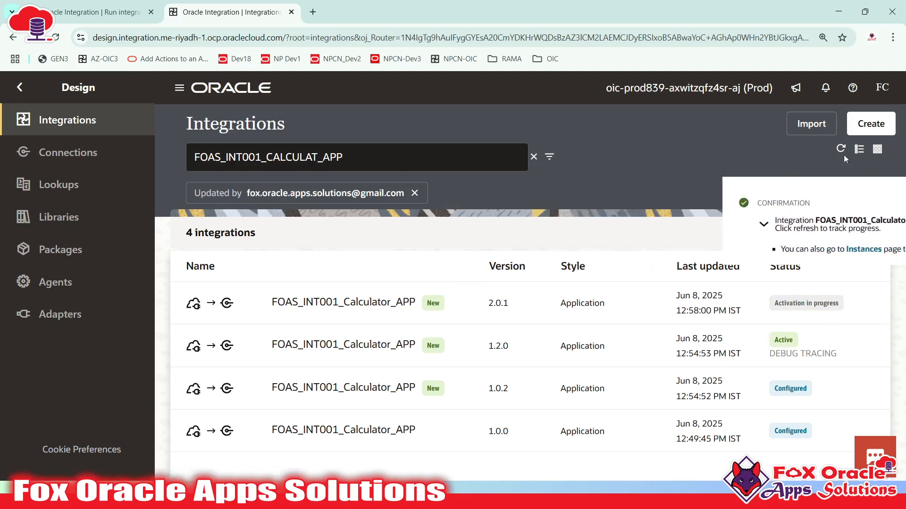
left_click(840, 149)
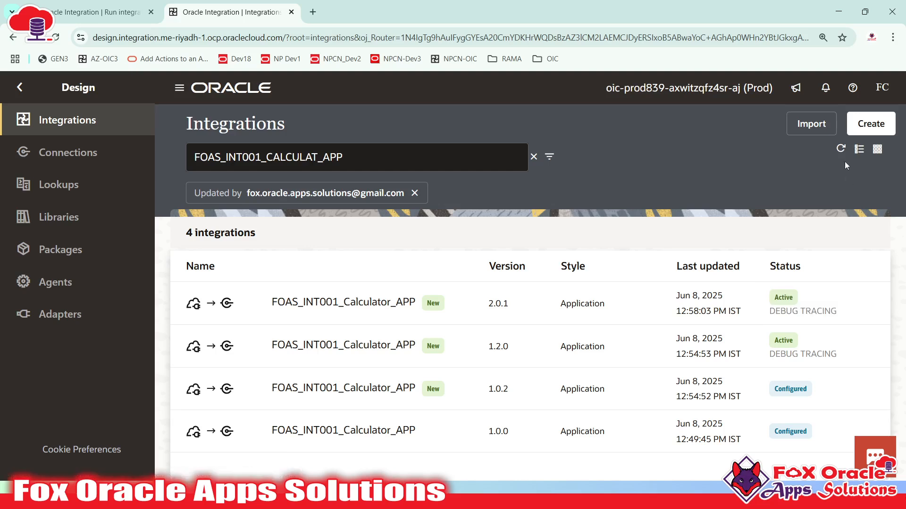
mouse_move(829, 303)
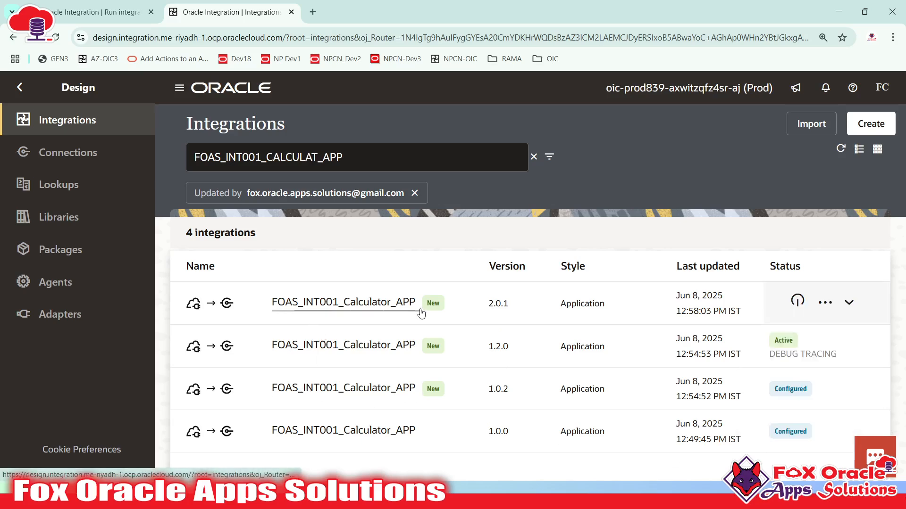
left_click(850, 303)
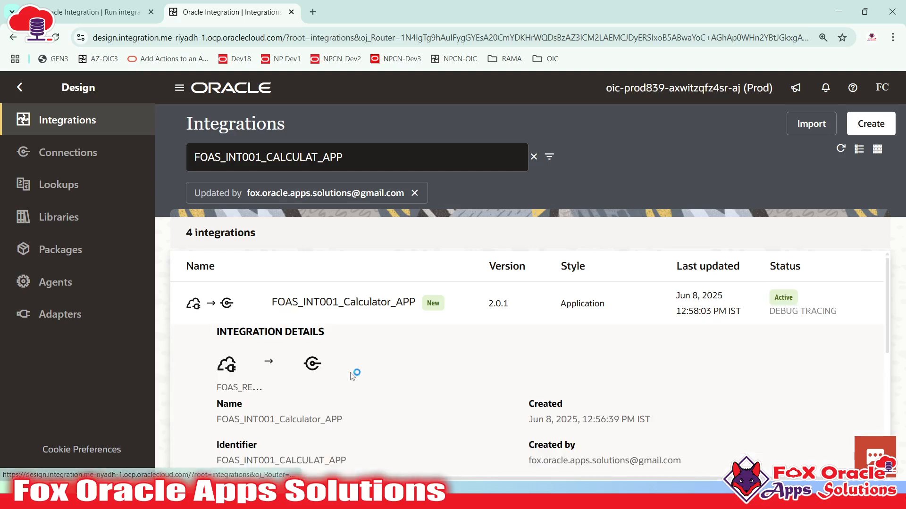
- Check version 2.0.1's identifier, then open its Configure and run page showing endpoint metadata
left_click_drag(217, 461, 349, 461)
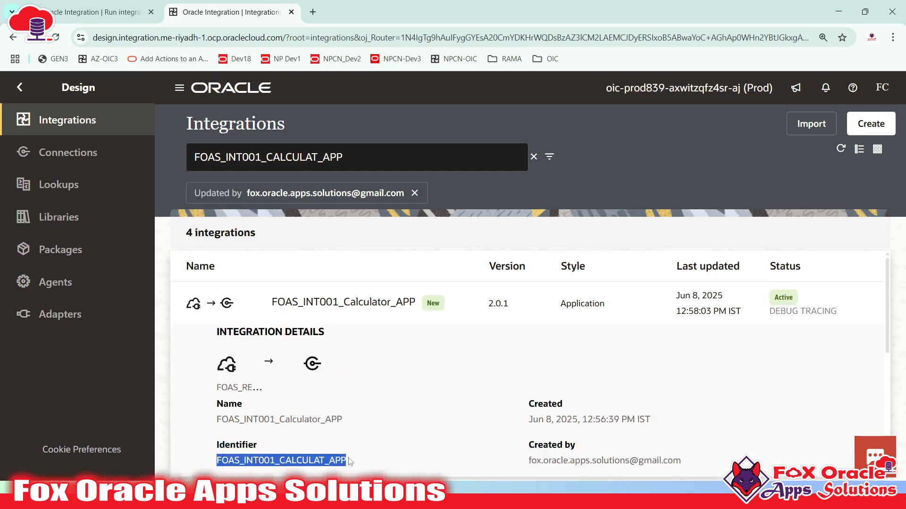
left_click(851, 302)
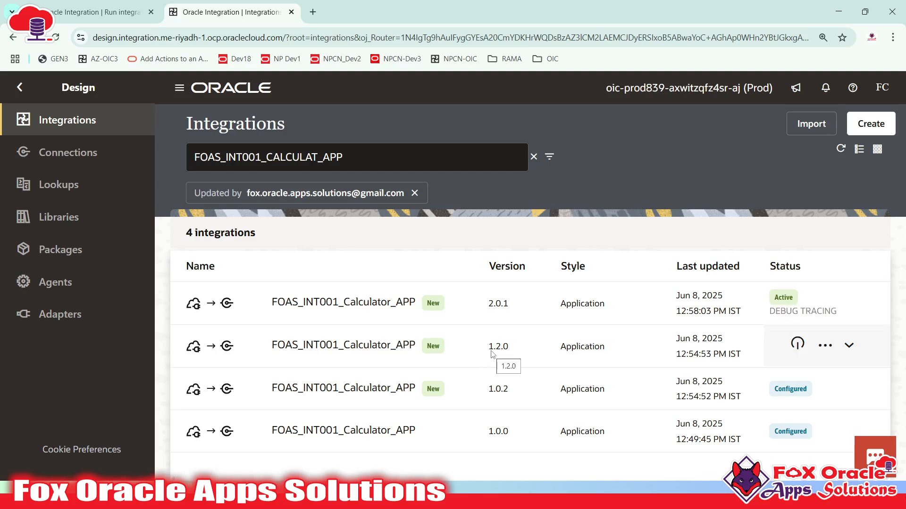
left_click(825, 302)
left_click(807, 187)
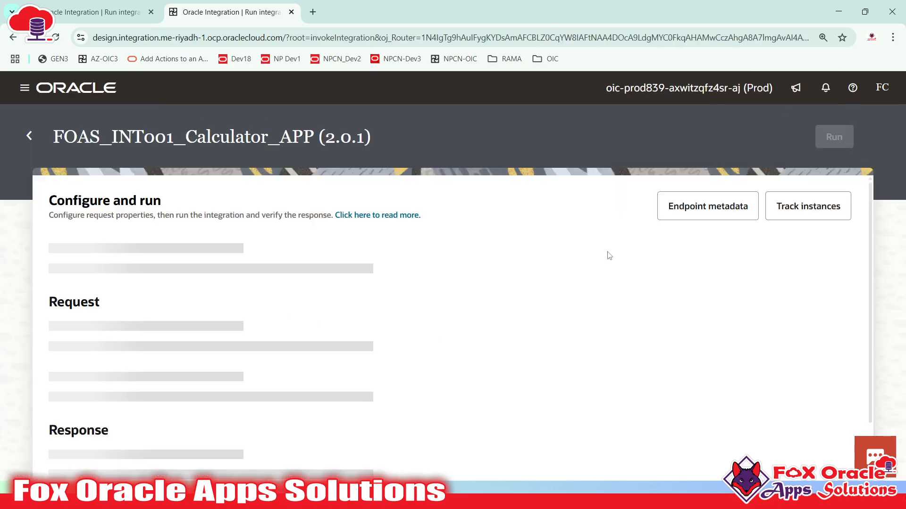
left_click(697, 213)
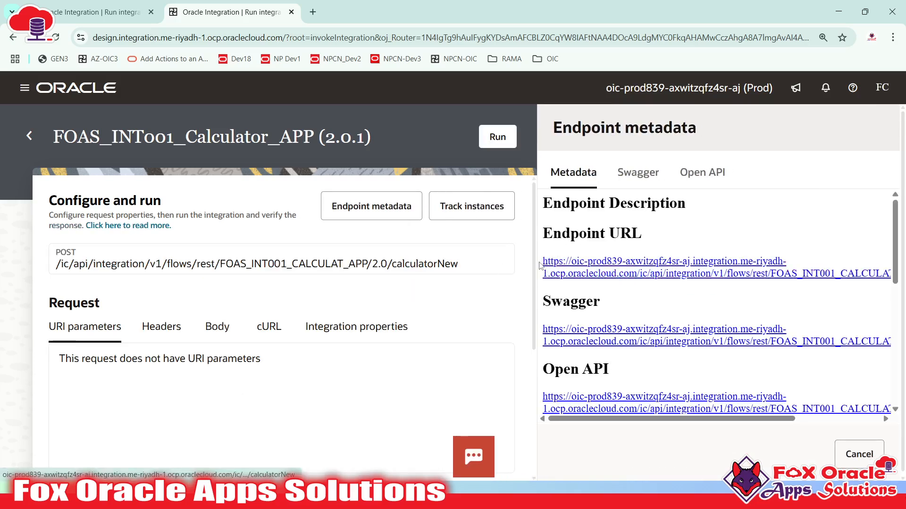
- Copy the /2.0/calculatorNew endpoint URL and bring the Notepad++ notes to the front
left_click_drag(540, 266, 882, 283)
key("ctrl+c")
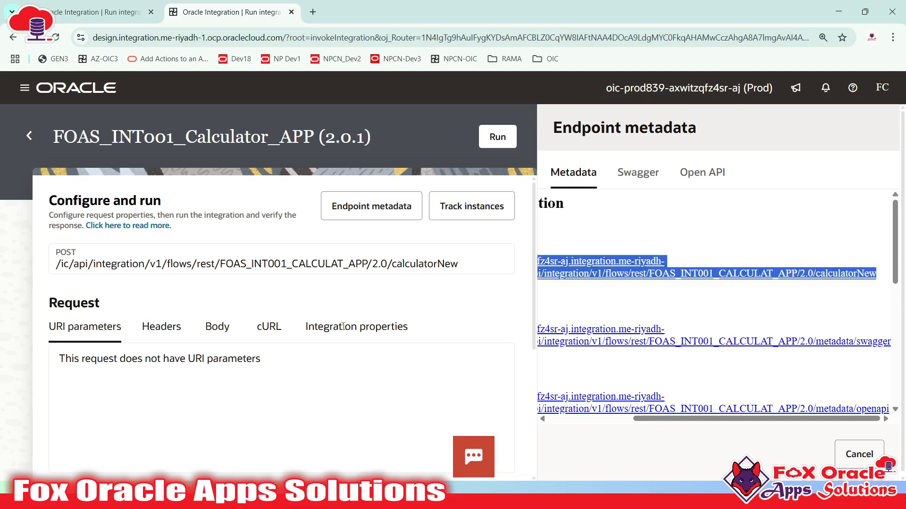
key("alt+Tab")
key("alt+Tab")
key("alt+Tab")
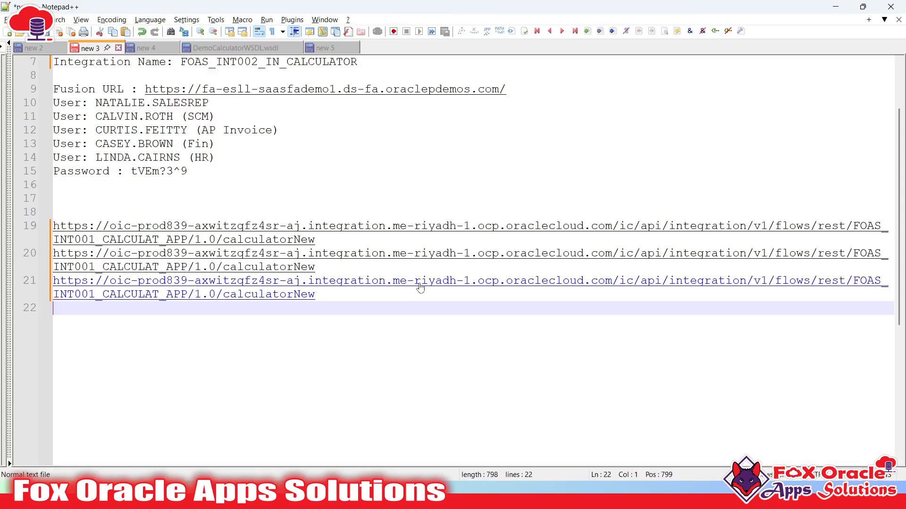
- Paste the /2.0/calculatorNew endpoint URL onto line 22 of the notes, then return to Postman
key("ctrl+v")
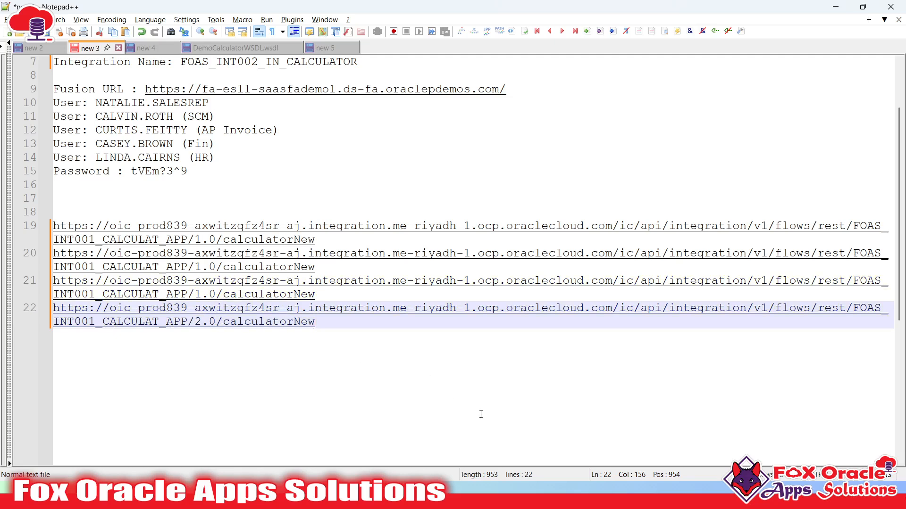
key("alt+Tab")
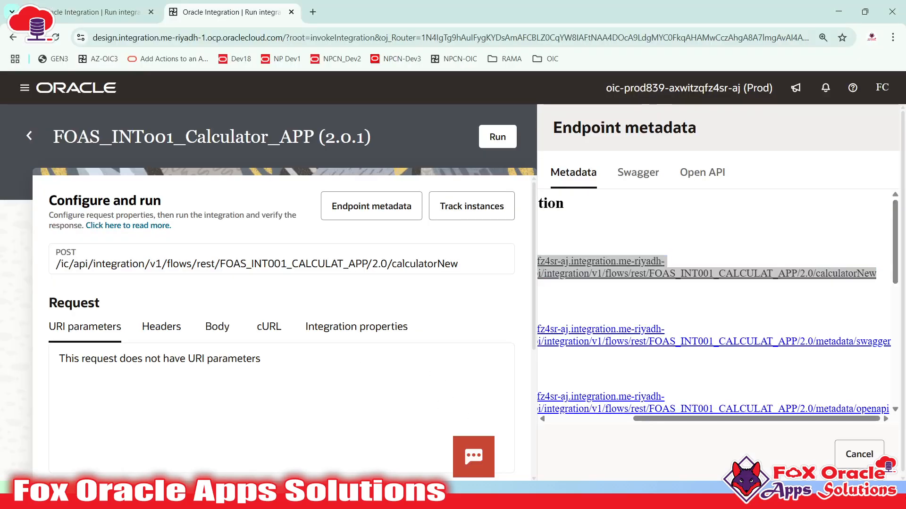
key("alt+Tab")
key("alt+Tab")
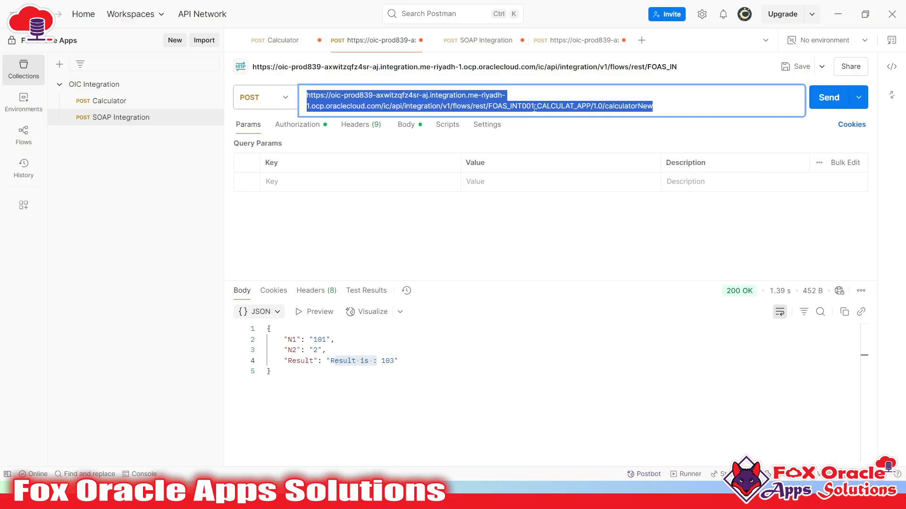
- Resend the edited calculatorNew request and confirm the 200 OK 'Result is : 103' response
left_click(536, 106)
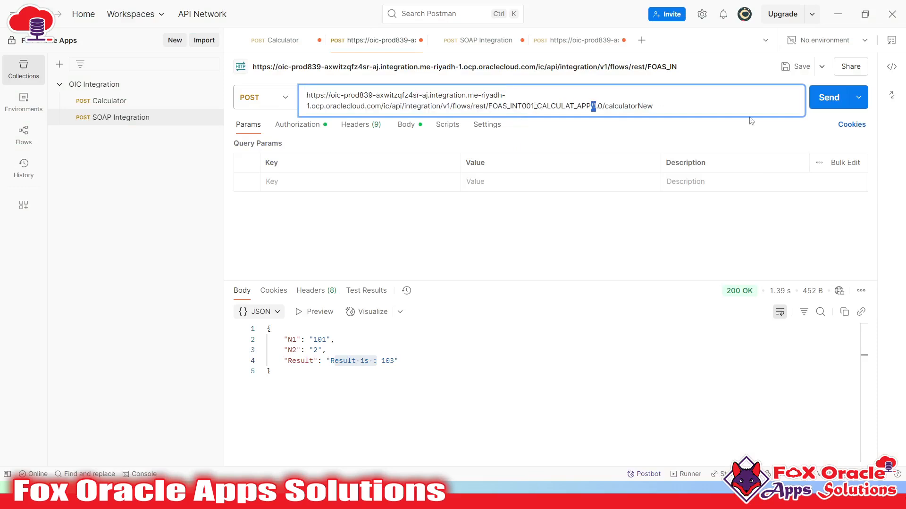
left_click(820, 109)
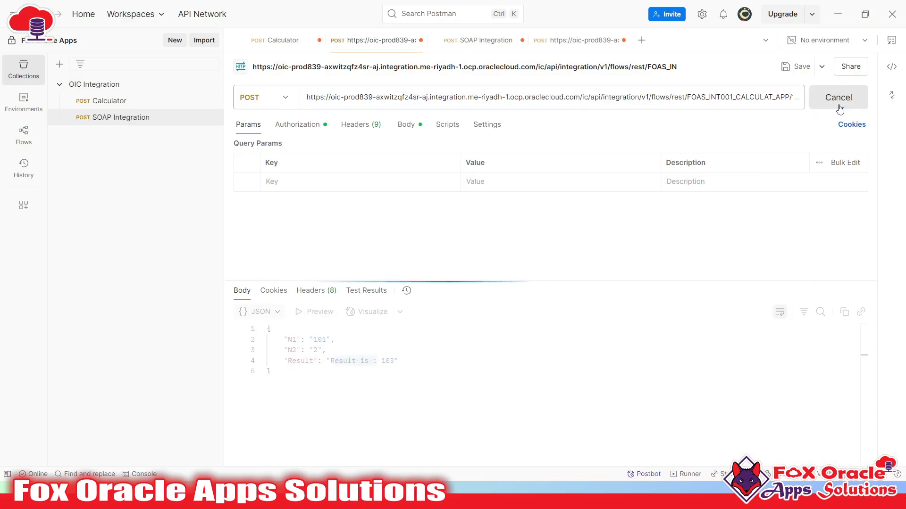
left_click(491, 363)
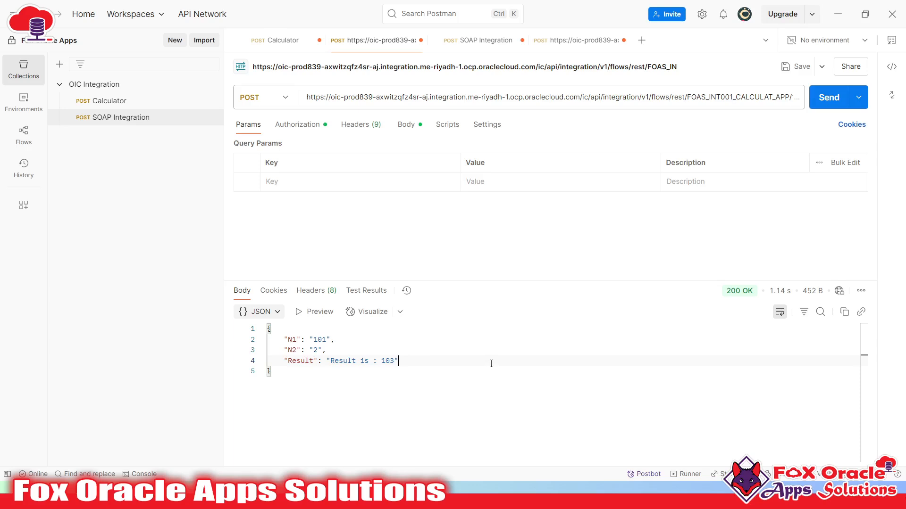
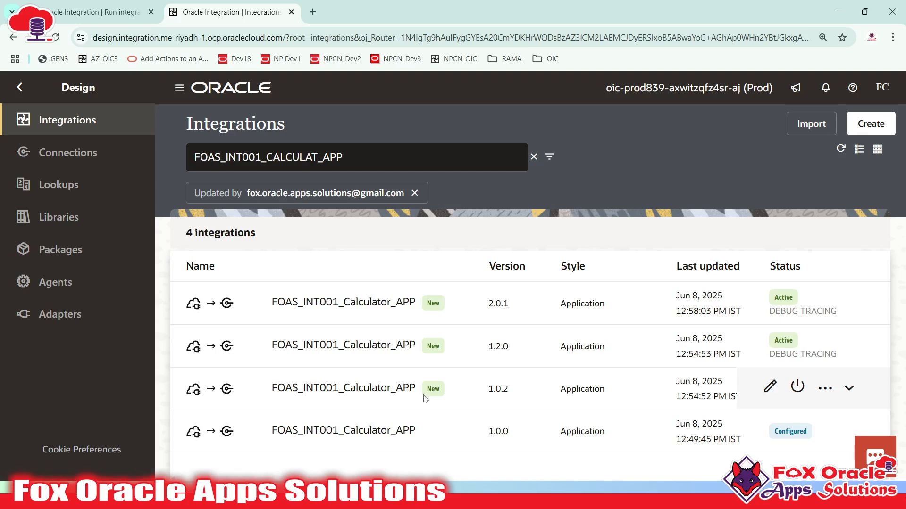
- Activate Calculator versions 2.0.1 and 1.2.0, leaving 1.0.2 and 1.0.0 configured
left_click(425, 398)
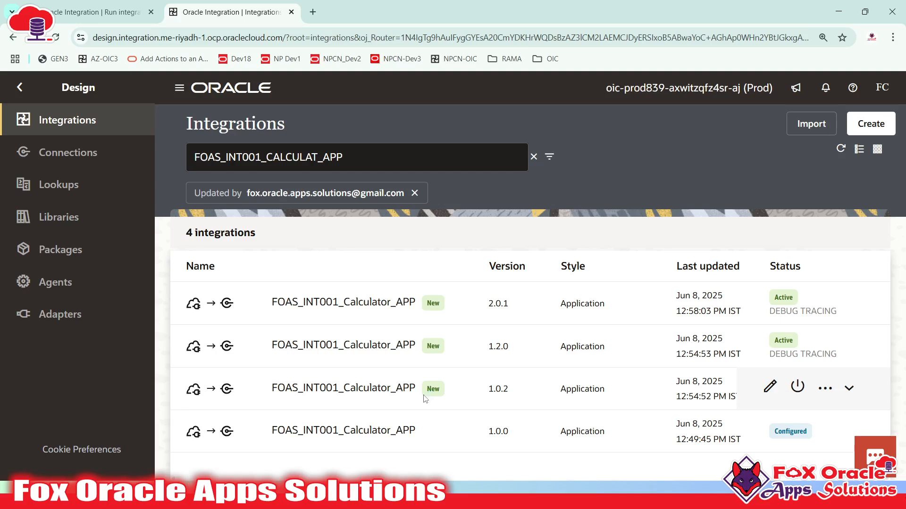
left_click(700, 361)
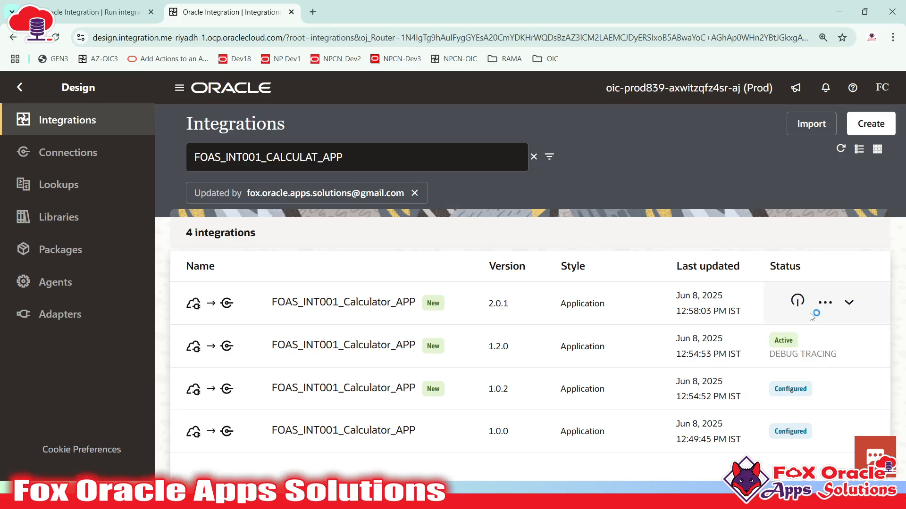
left_click(503, 313)
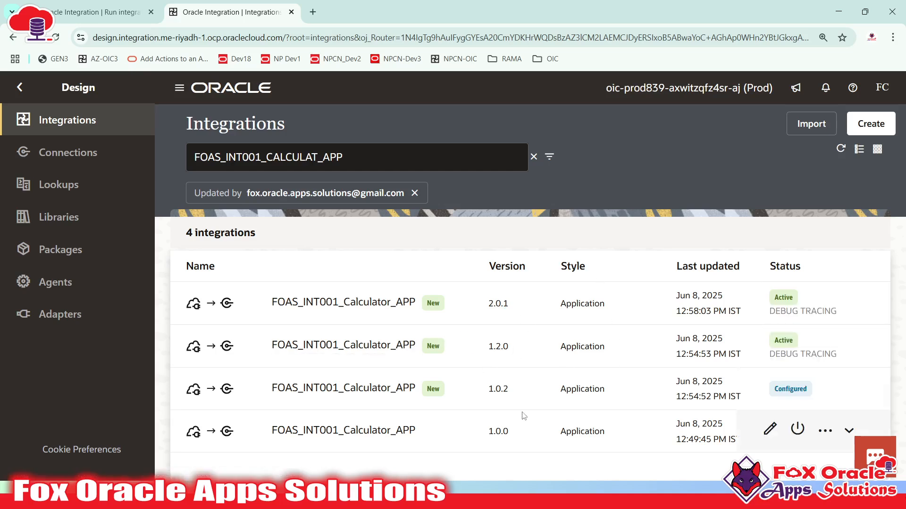
key("alt+Tab")
- Review the Postman request's JSON body holding N1 and N2, then return to Oracle Integration
key("alt+Tab")
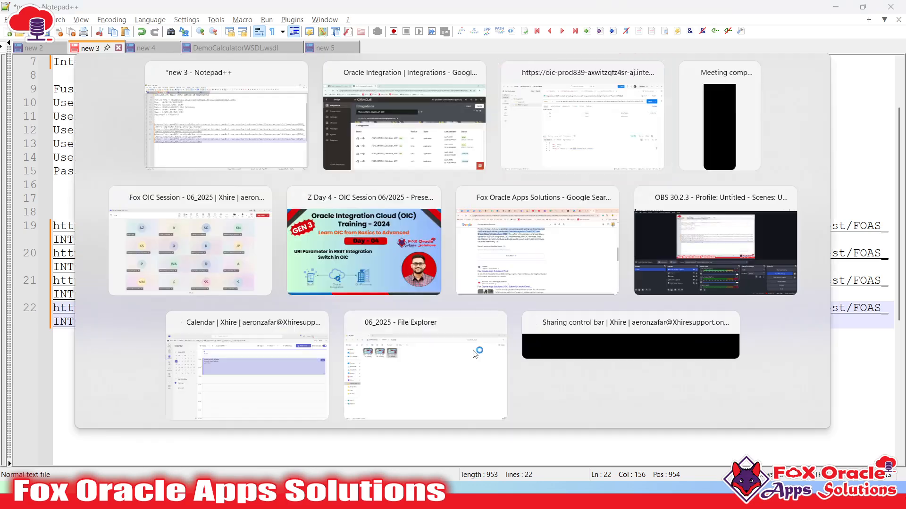
key("alt+Tab")
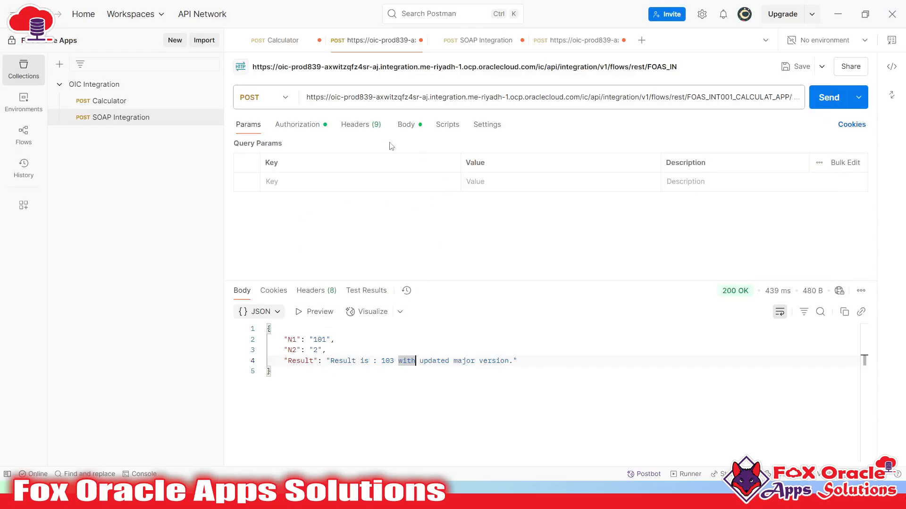
left_click(405, 125)
left_click(338, 222)
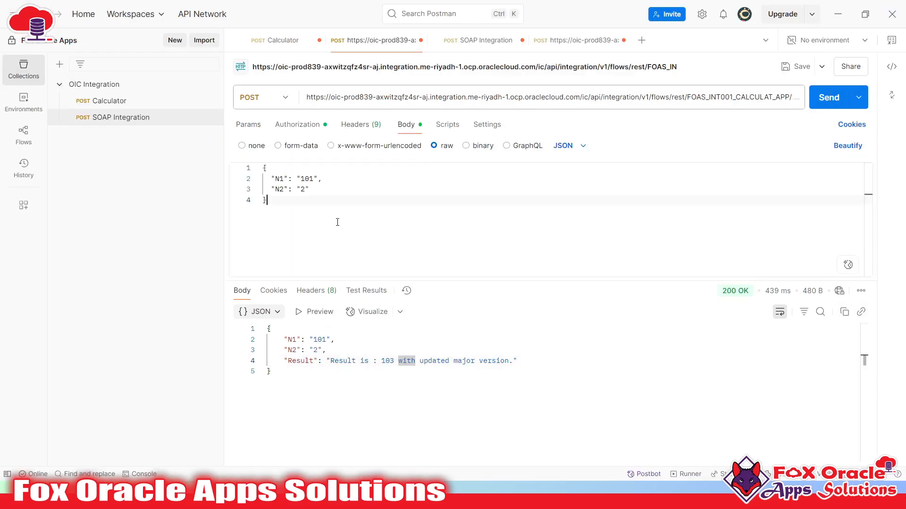
key("ctrl+a")
key("alt+Tab")
key("Tab")
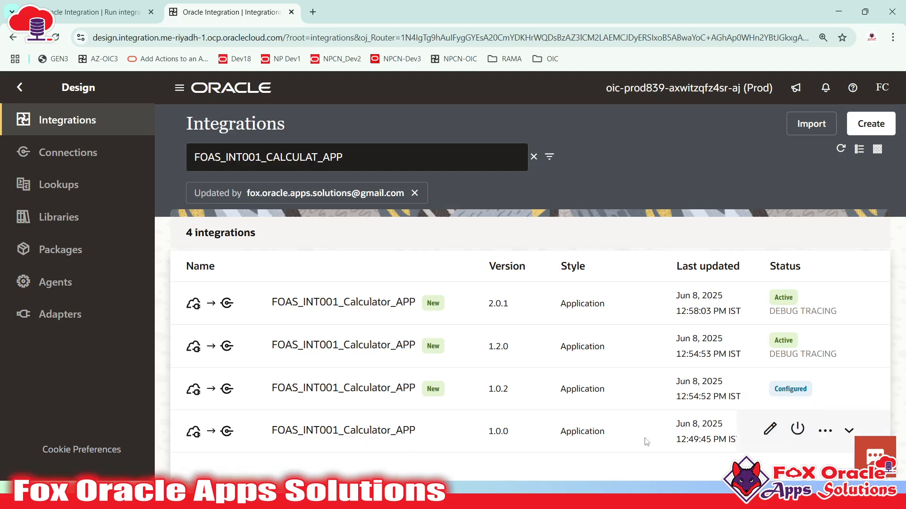
- Start a clone of version 1.0.0 and review the suggested name and identifier
left_click(825, 430)
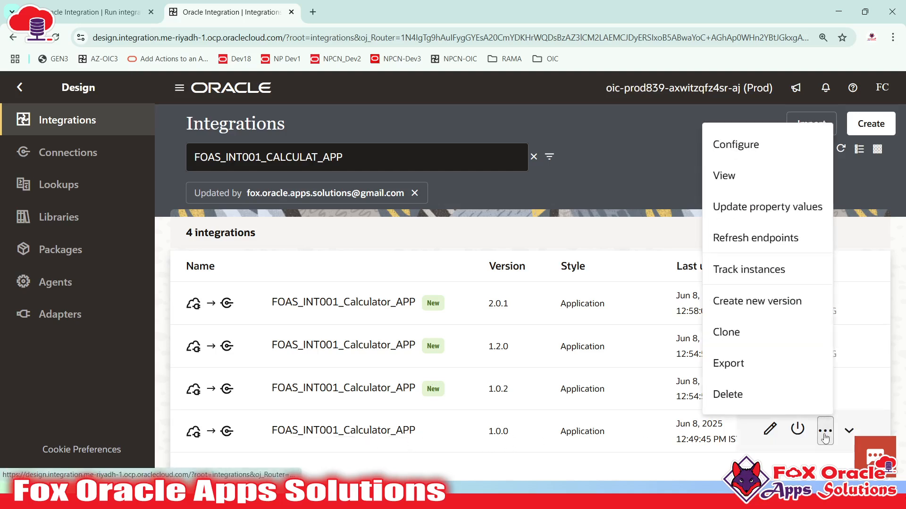
left_click(730, 340)
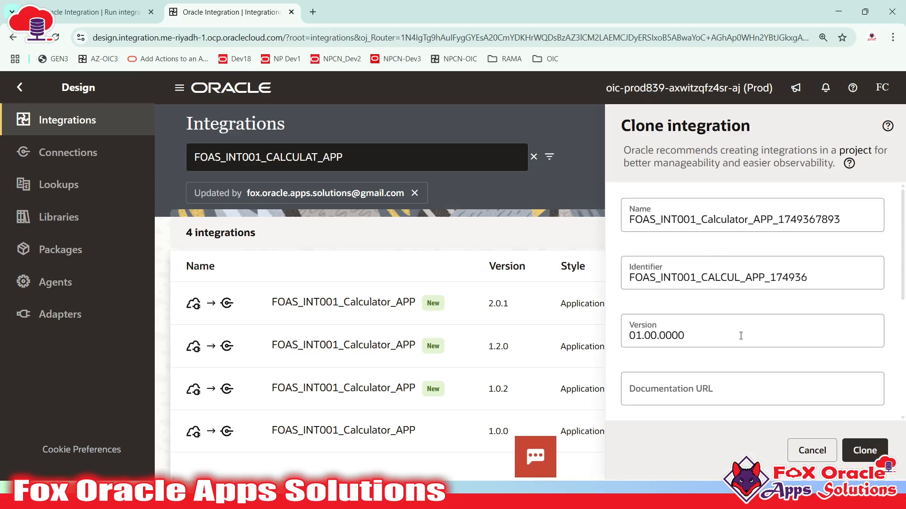
left_click_drag(707, 220, 811, 220)
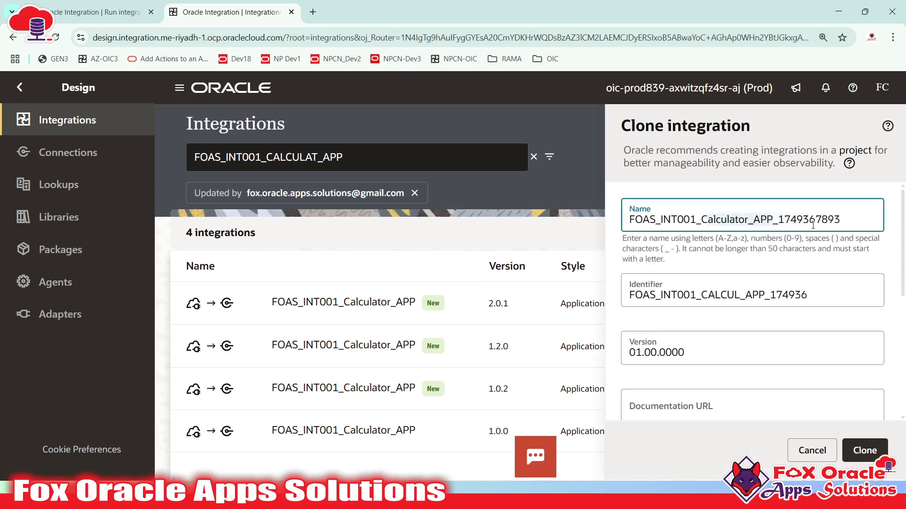
left_click(731, 295)
left_click(731, 295)
left_click_drag(734, 278, 800, 277)
left_click(685, 223)
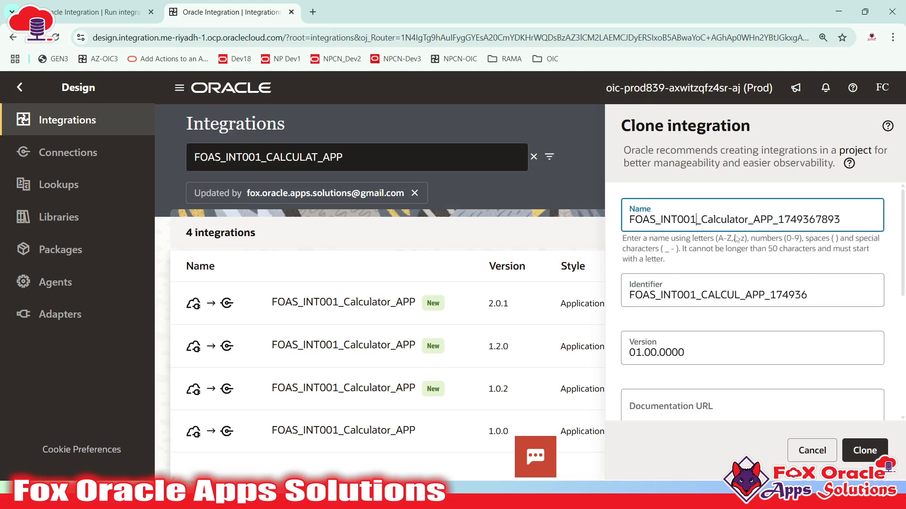
- Rename the clone FOAS_INT002_Calculator_QP_APP, with identifier FOAS_INT002_CALCUL_QP_APP
key("BackSpace")
type("2")
mouse_move(772, 221)
left_mouse_down()
mouse_move(847, 224)
mouse_move(775, 221)
left_mouse_up()
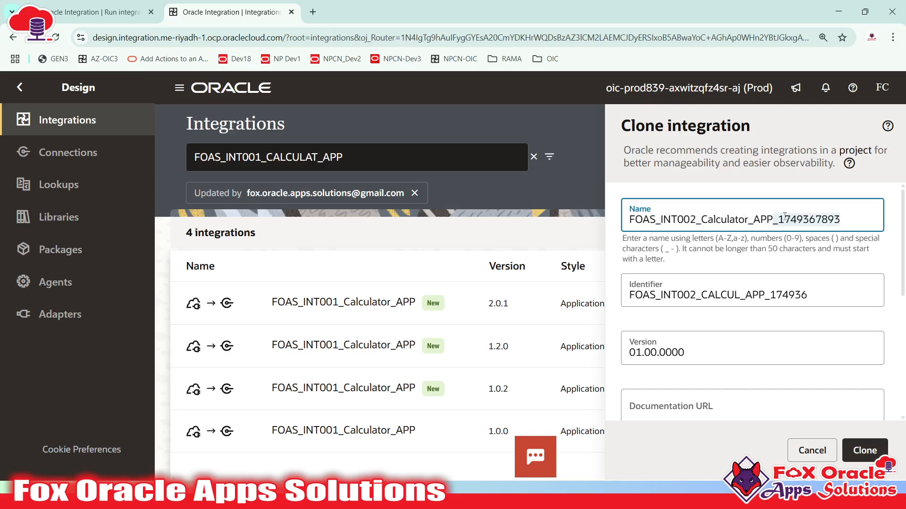
key("BackSpace")
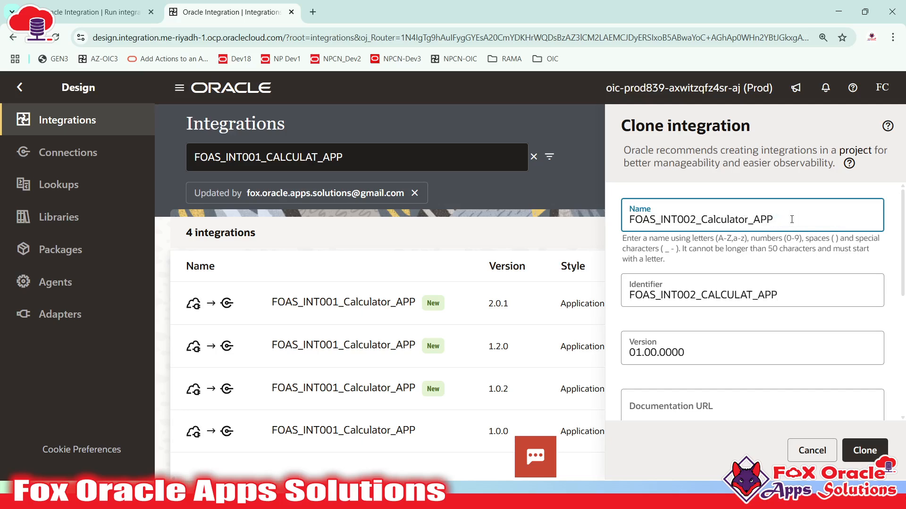
type("_")
key("BackSpace")
type("Q{")
key("BackSpace")
type("P_")
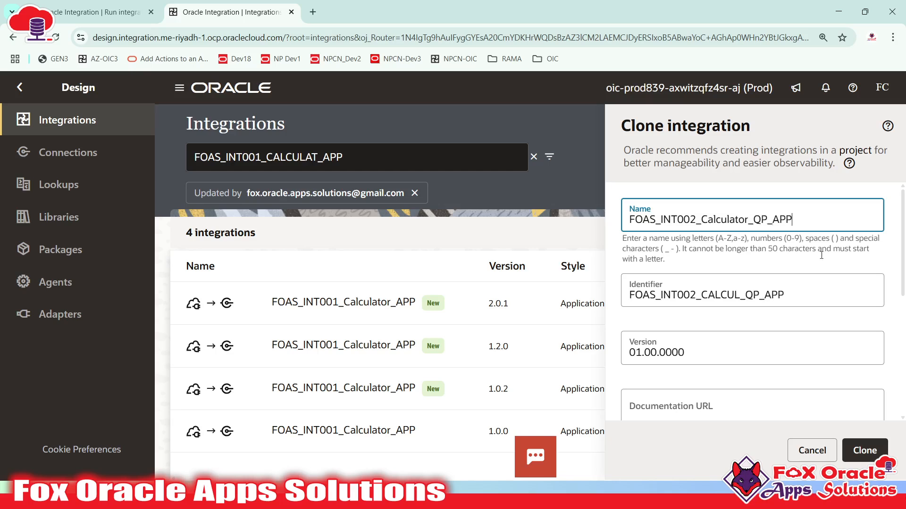
left_click(752, 221)
left_click(788, 295)
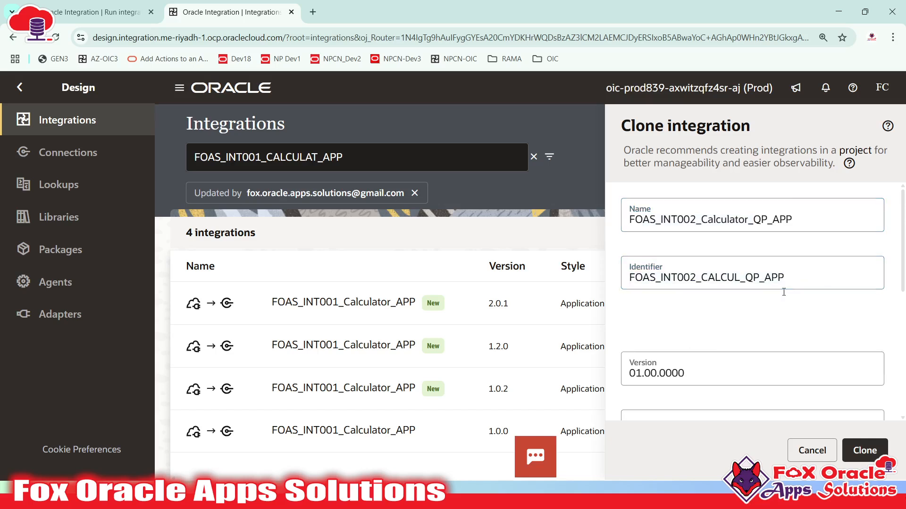
left_click(740, 278)
- Give the clone the description 'this integration is based on uri and query parameters'
scroll(697, 323, "down", 4)
scroll(698, 323, "up", 1)
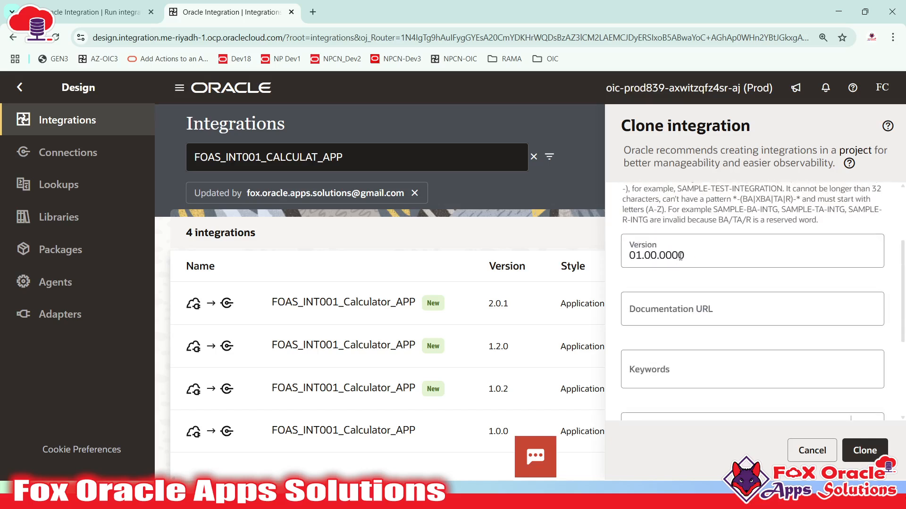
scroll(706, 336, "down", 2)
left_click(641, 371)
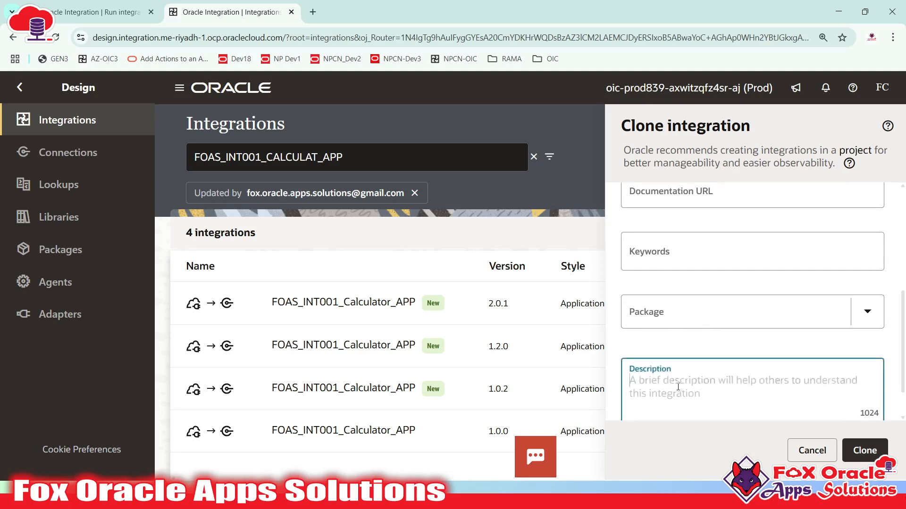
scroll(680, 389, "down", 1)
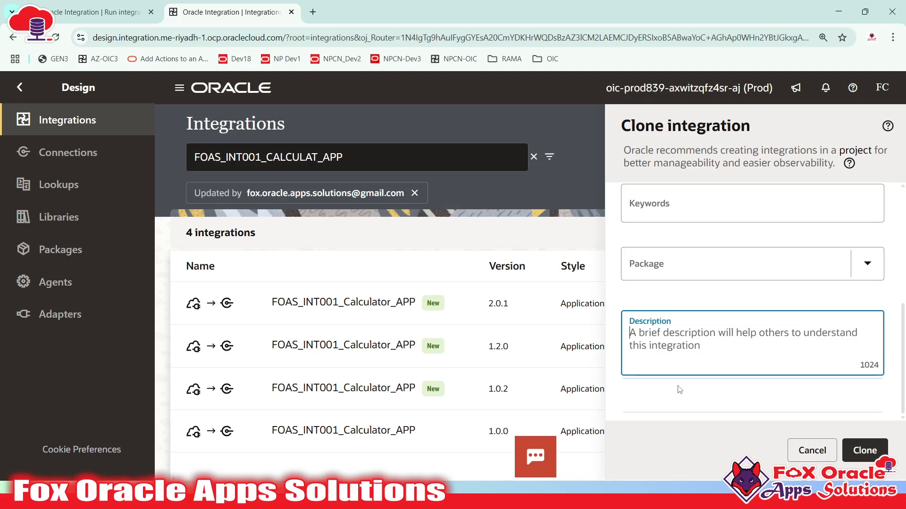
type("this iinte")
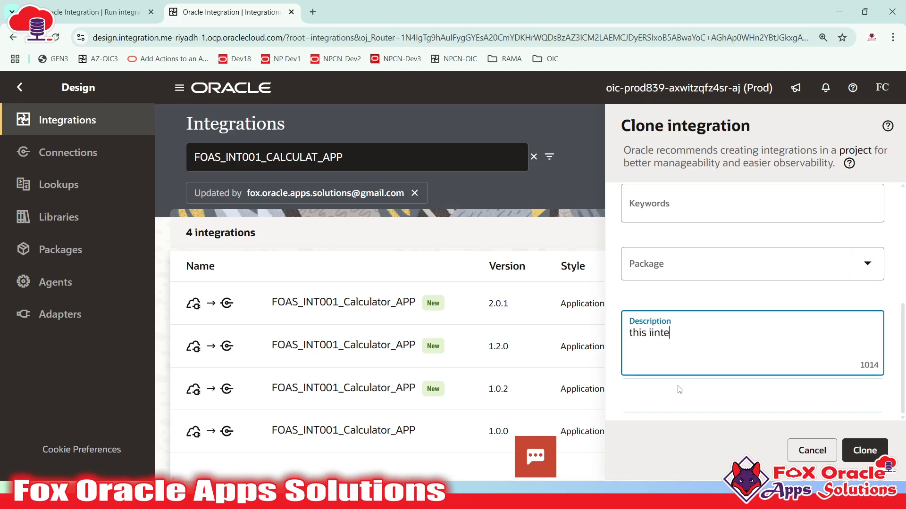
key("BackSpace")
key("BackSpace")
key("BackSpace")
key("BackSpace")
type("mtegr")
key("BackSpace")
key("BackSpace")
key("BackSpace")
key("BackSpace")
key("BackSpace")
type("ntegration is b")
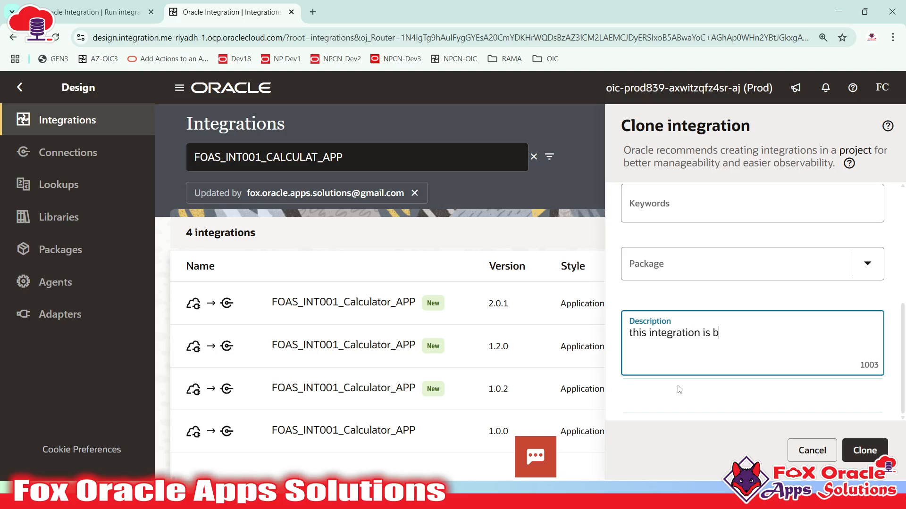
type("ased on")
type("uri an")
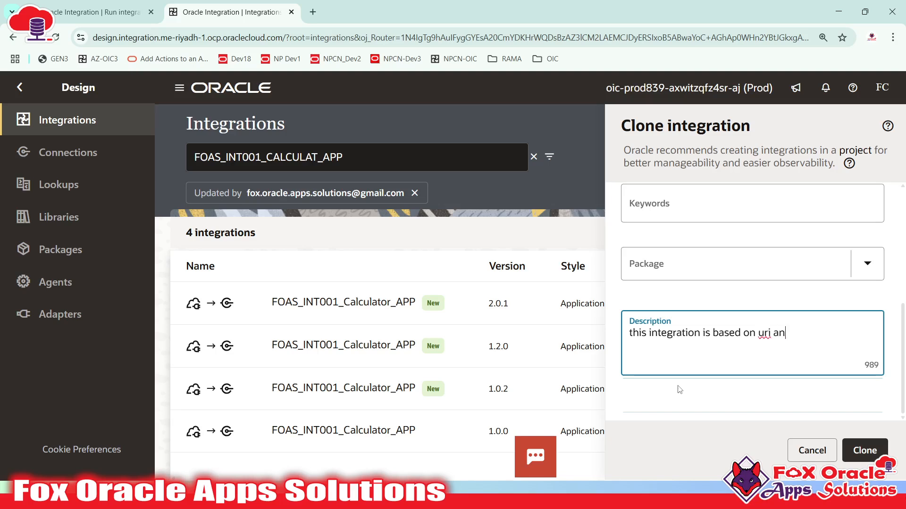
type("d query parameter")
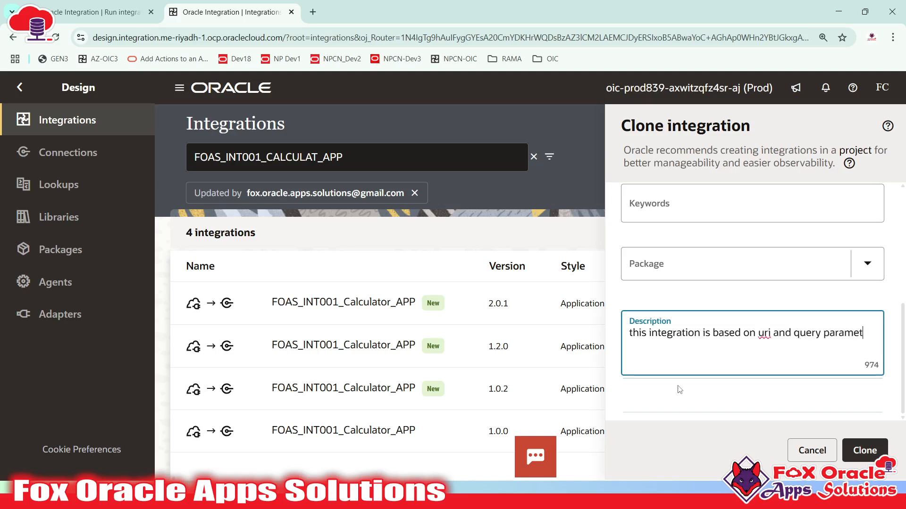
type("z")
- Create the FOAS_INT002_Calculator_QP_APP clone and switch to Postman
left_click(849, 451)
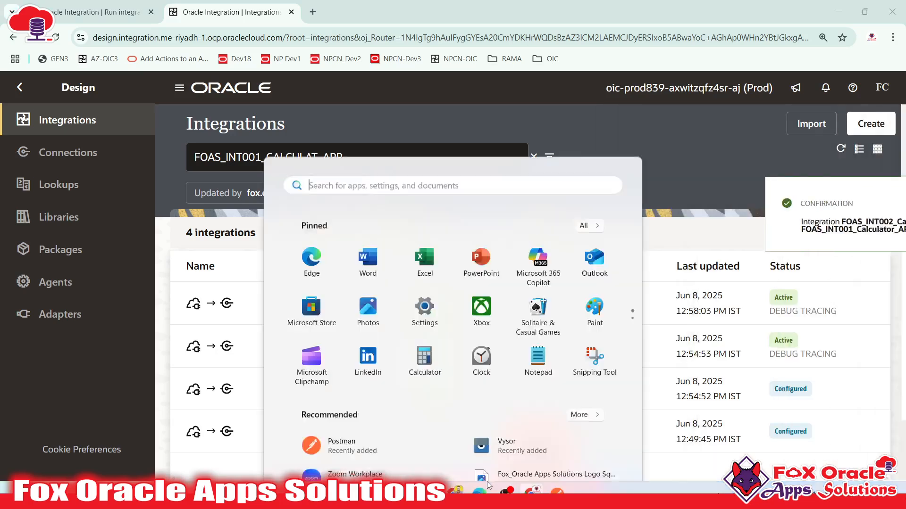
key("super")
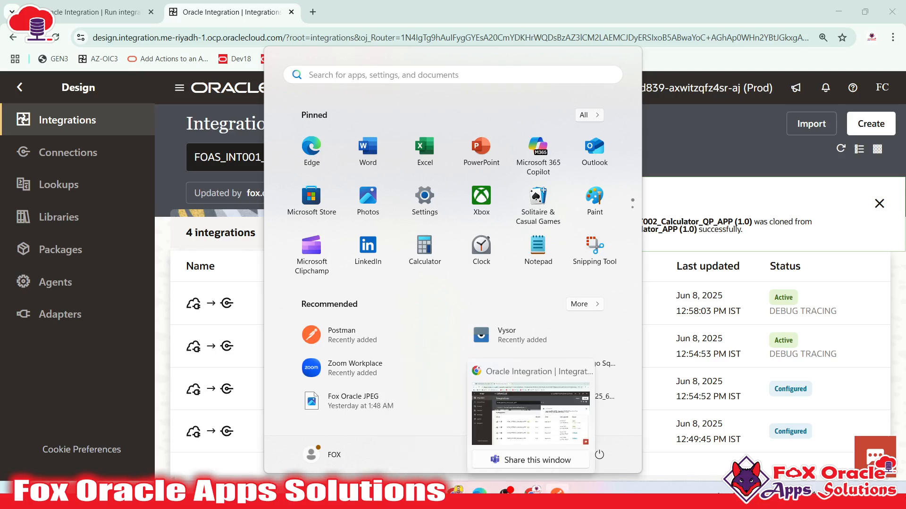
left_click(557, 492)
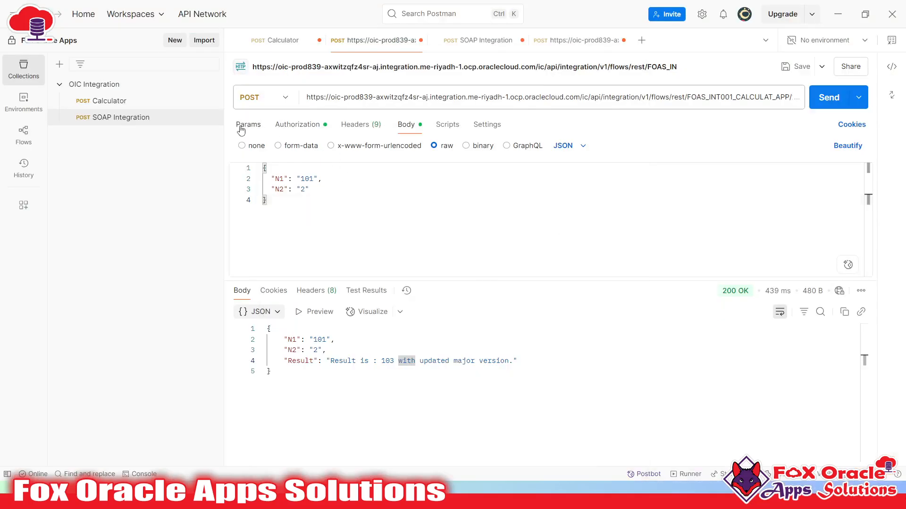
- Add query parameter N1 with value 100 and check the URL ends in ?N1=100
left_click(242, 125)
left_click(290, 184)
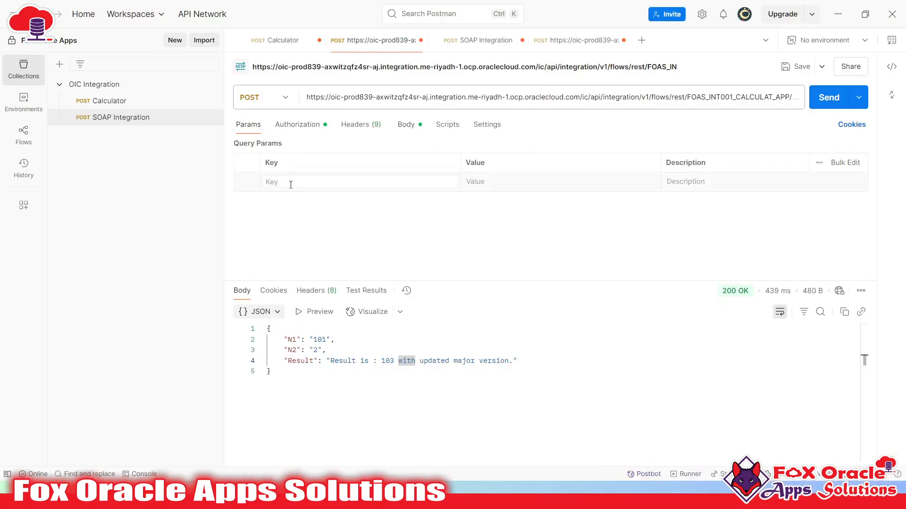
type("q")
left_click(490, 185)
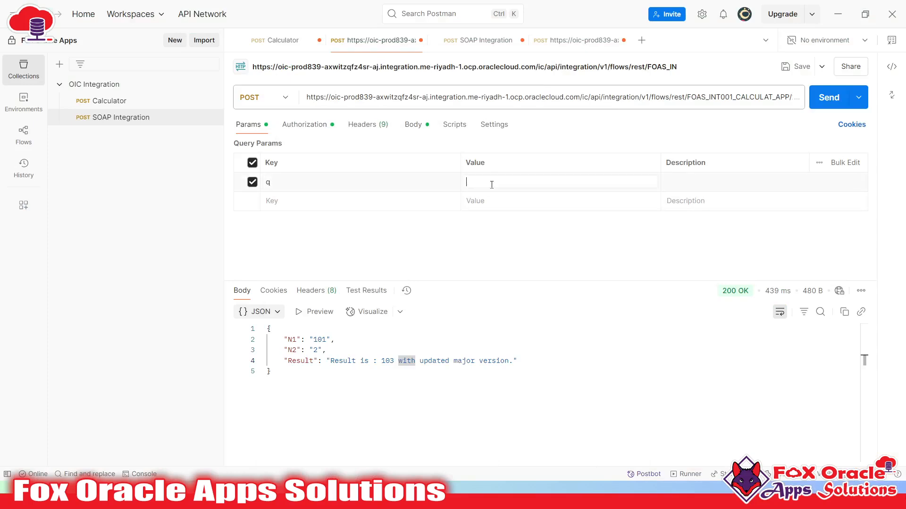
type("Name")
key("BackSpace")
key("BackSpace")
key("BackSpace")
key("BackSpace")
left_click_drag(341, 182, 260, 184)
type("N1")
left_click(495, 181)
type("100")
left_click(284, 181)
left_click(570, 98)
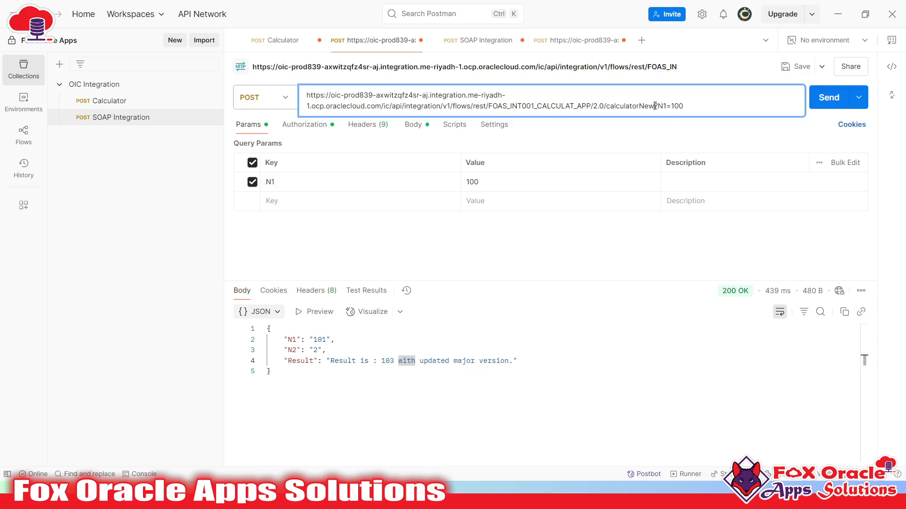
left_click_drag(657, 106, 686, 103)
- Replace ?N1=100 with a /1000 path segment so the URL ends calculatorNew/1000
left_click(660, 107)
left_click_drag(306, 96, 710, 104)
left_click(670, 111)
key("shift+End")
key("BackSpace")
type("/")
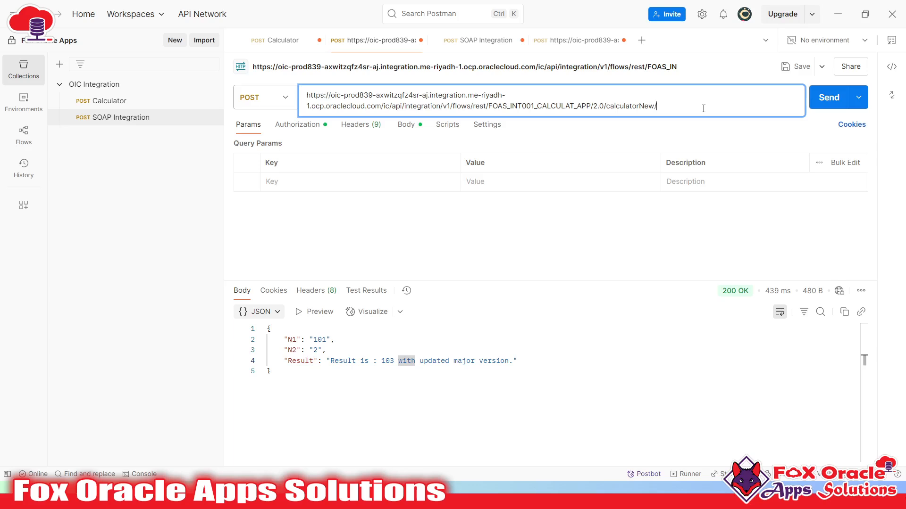
type("1000")
left_click_drag(669, 107, 659, 109)
double_click(659, 109)
left_click(626, 106)
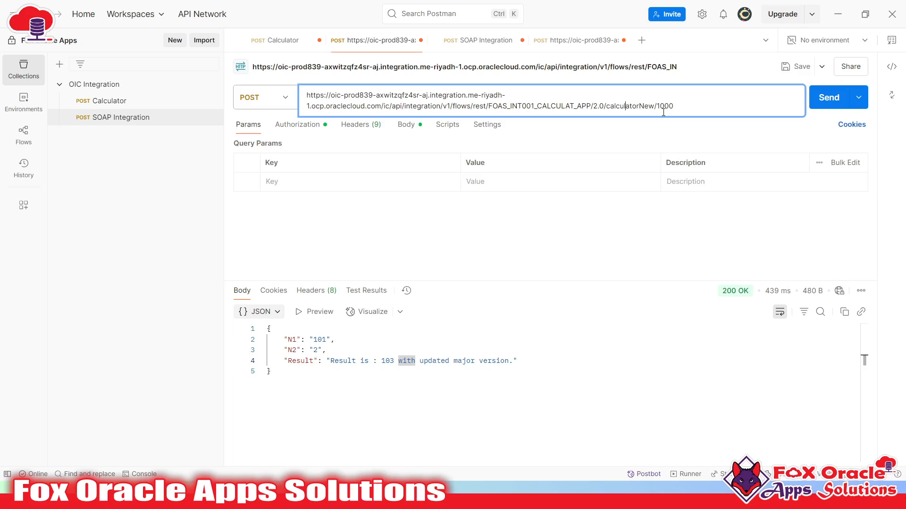
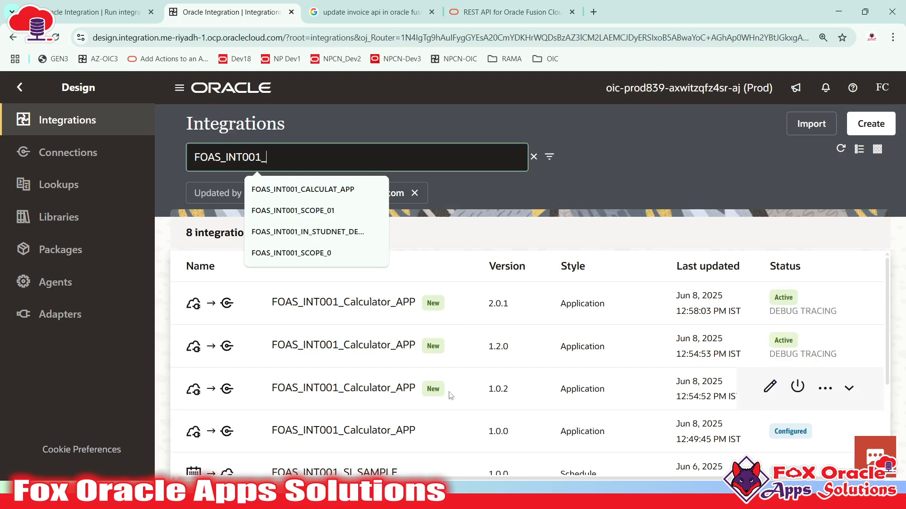
- Clear the integration search, open FOAS_INT002_Calculator_QP_APP, and switch over to Postman
scroll(441, 390, "down", 3)
scroll(448, 377, "up", 3)
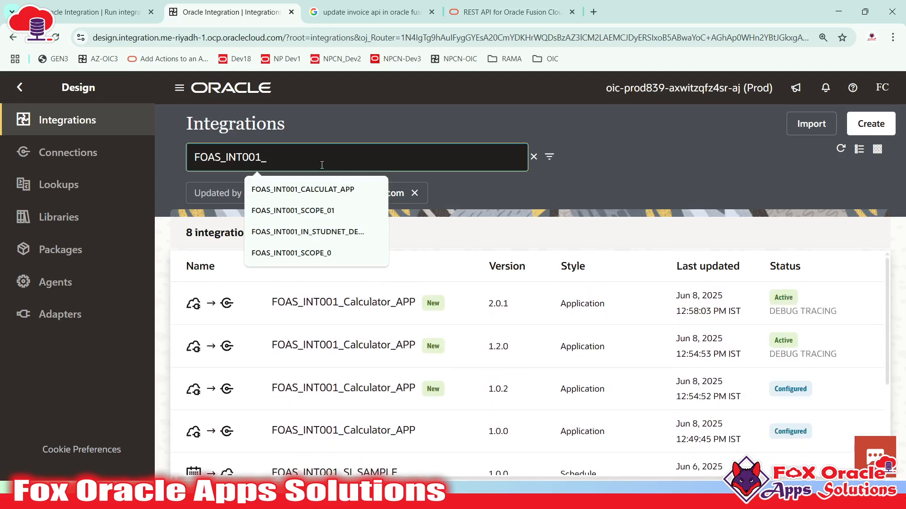
key("ctrl+a")
key("BackSpace")
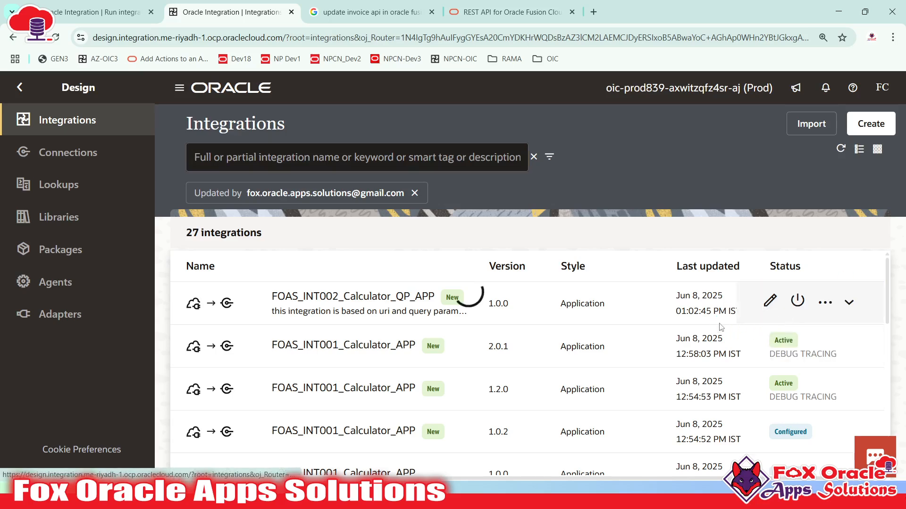
left_click(460, 302)
key("super")
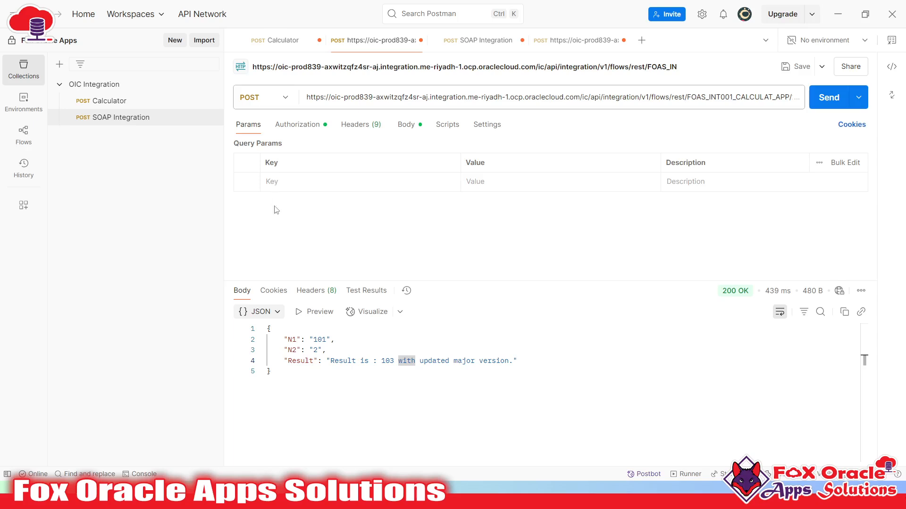
- Select the whole N1/N2 JSON request body in Postman, then return to the integration canvas
left_click(406, 124)
left_click(336, 216)
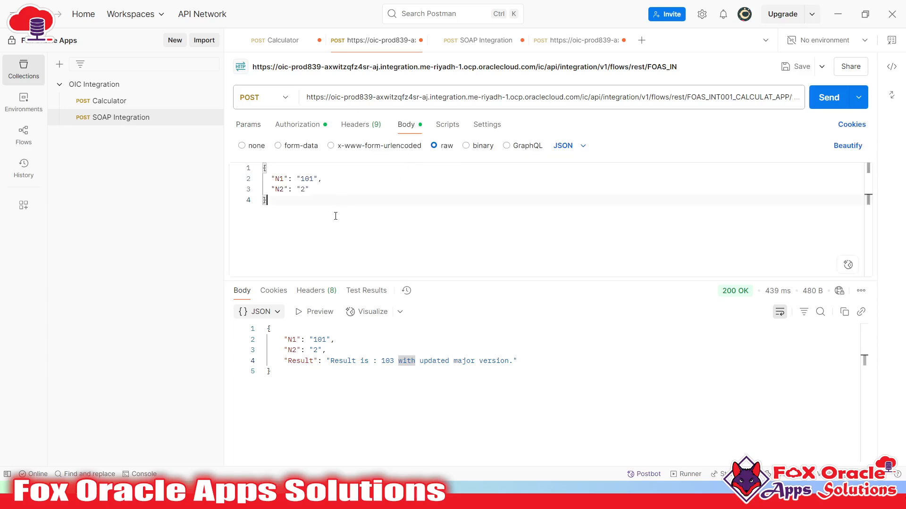
key("ctrl+a")
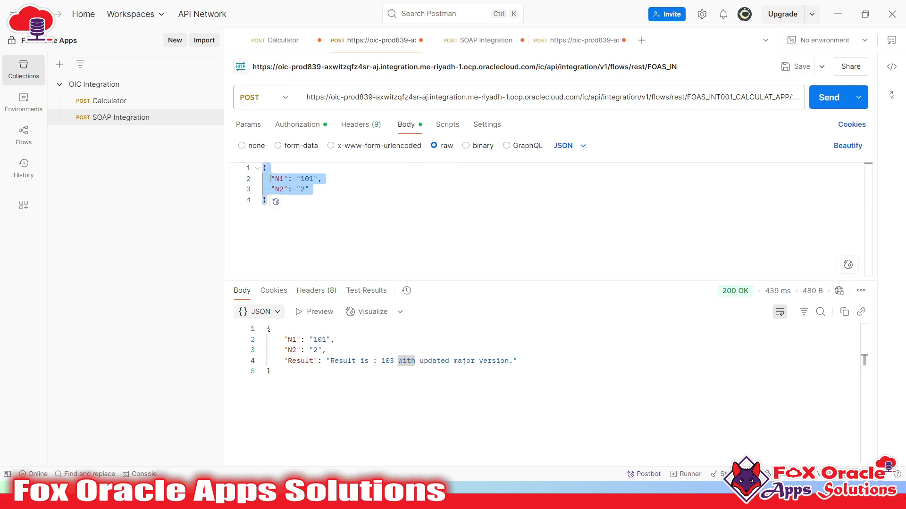
key("alt+Tab")
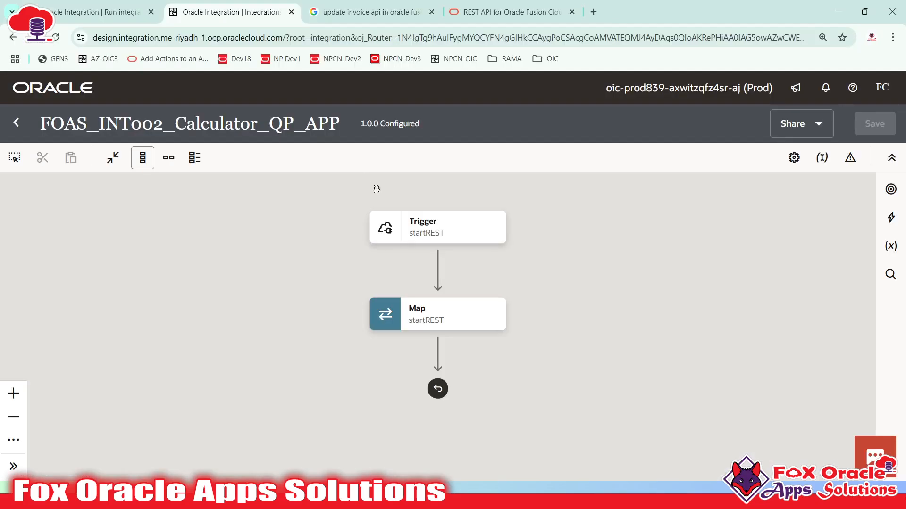
- Open the REST trigger for editing and move past its basic info page
left_click(434, 233)
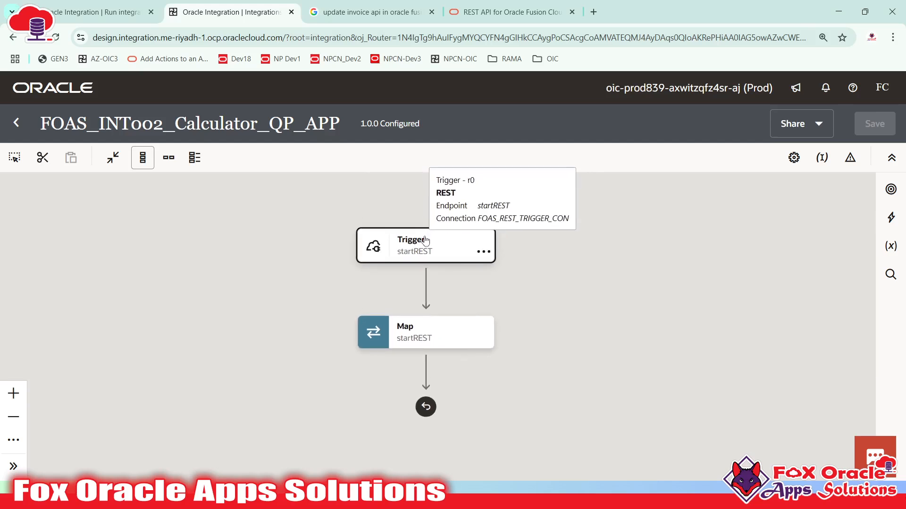
left_click(415, 251)
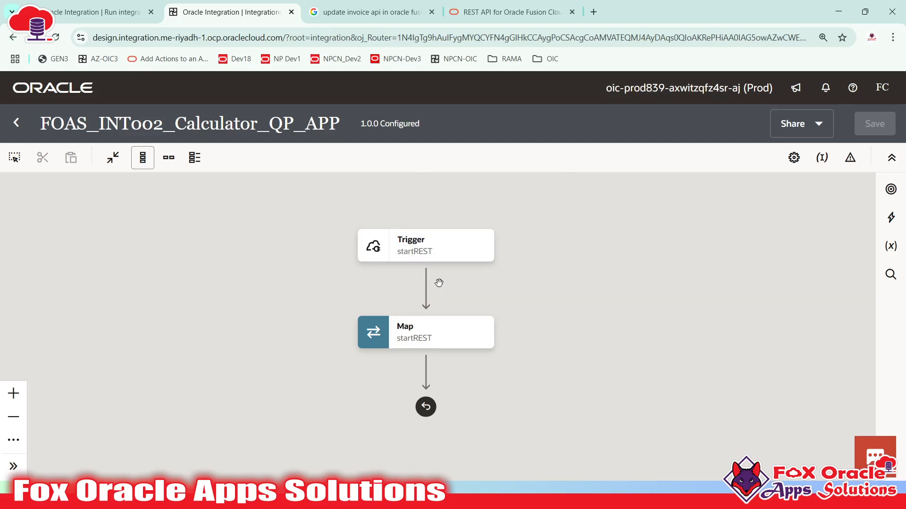
left_click(420, 249)
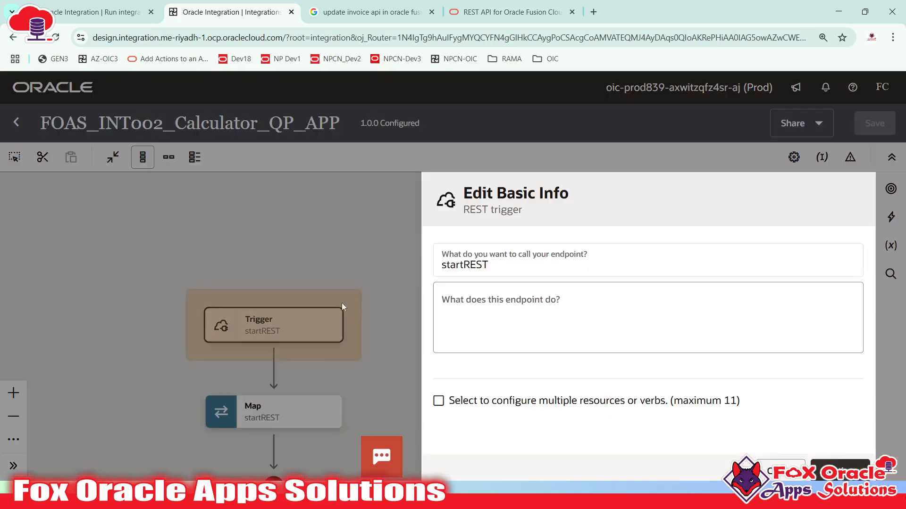
left_click(531, 316)
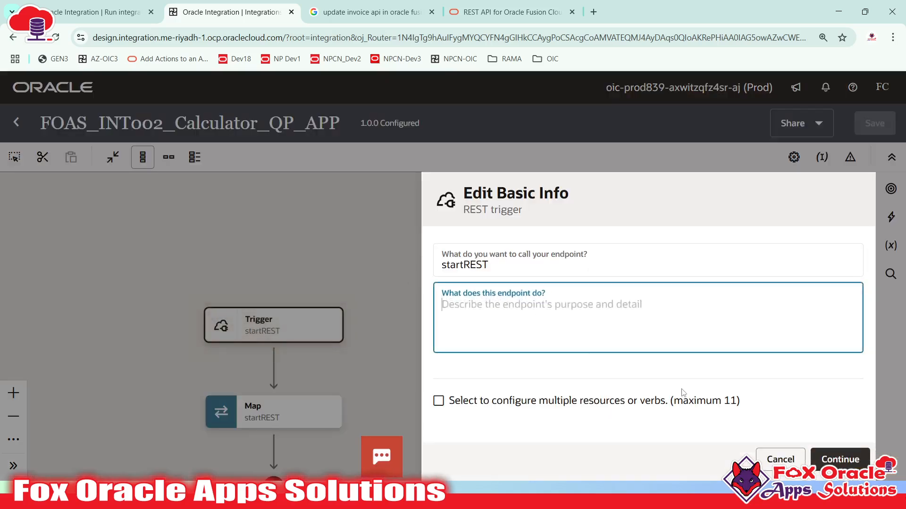
left_click(830, 460)
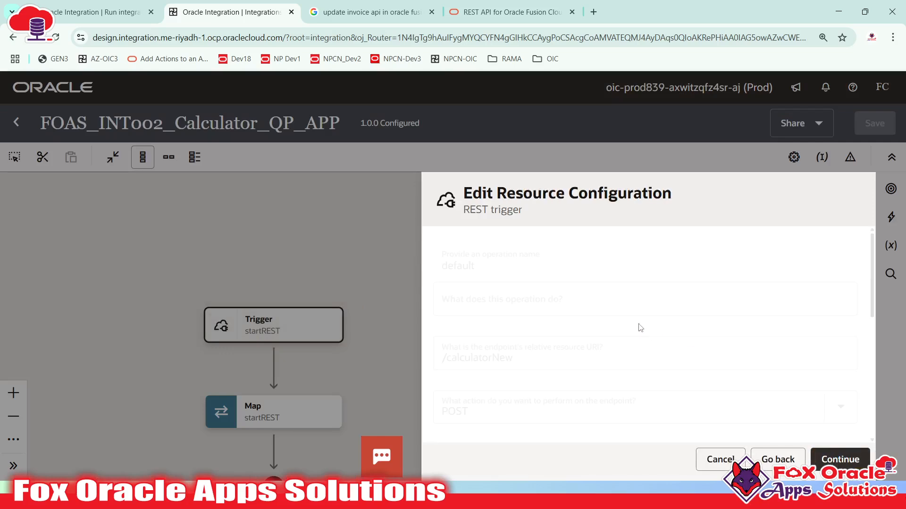
key("ctrl+minus")
scroll(640, 335, "down", 2)
scroll(640, 335, "down", 2)
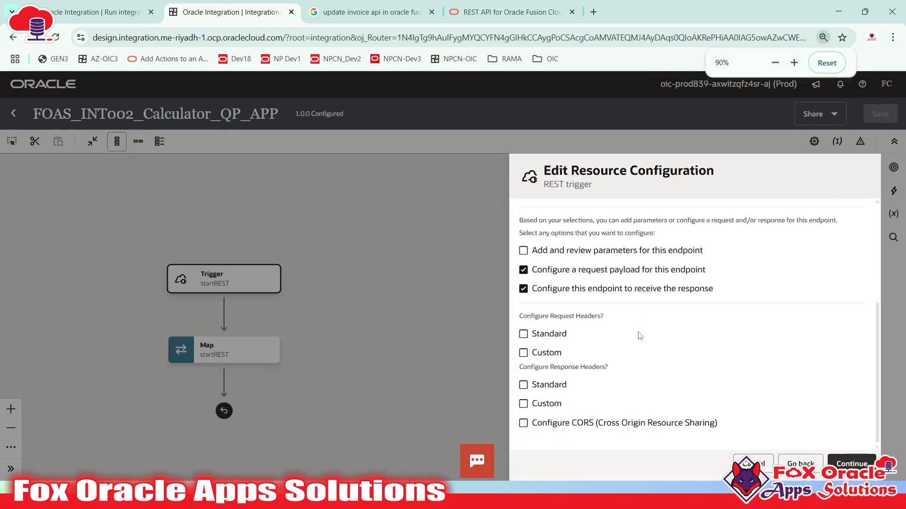
scroll(640, 335, "up", 3)
scroll(589, 334, "down", 2)
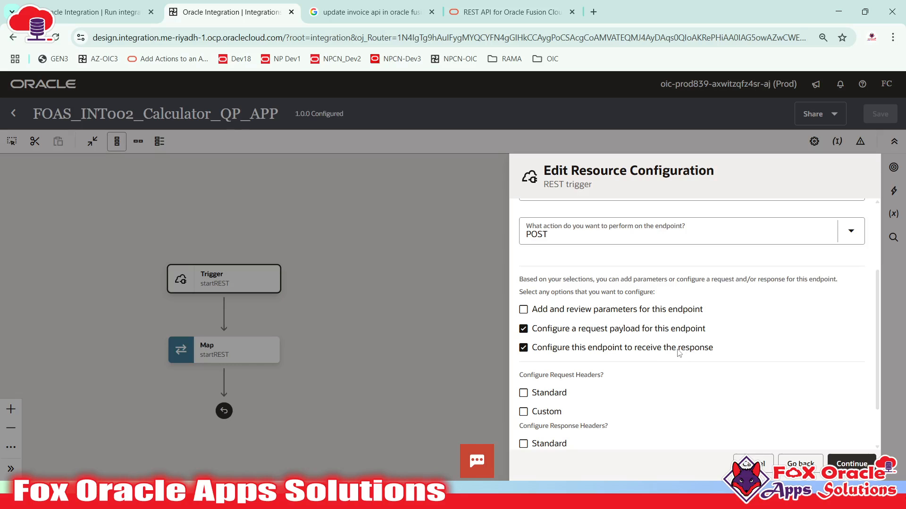
scroll(586, 333, "down", 1)
scroll(585, 335, "up", 4)
scroll(607, 377, "down", 1)
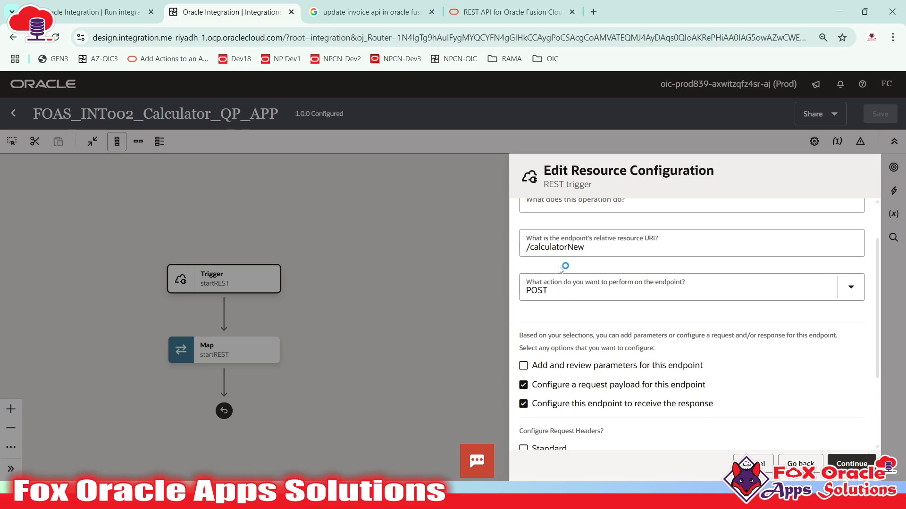
- Tick 'Add and review parameters for this endpoint' and continue to the request parameters step
left_click(523, 366)
scroll(530, 363, "up", 1)
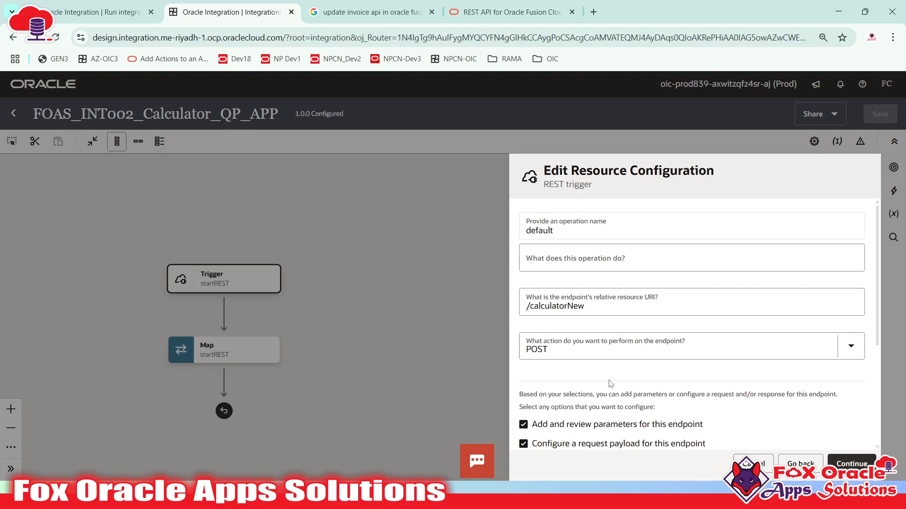
scroll(536, 349, "down", 2)
left_click(528, 312)
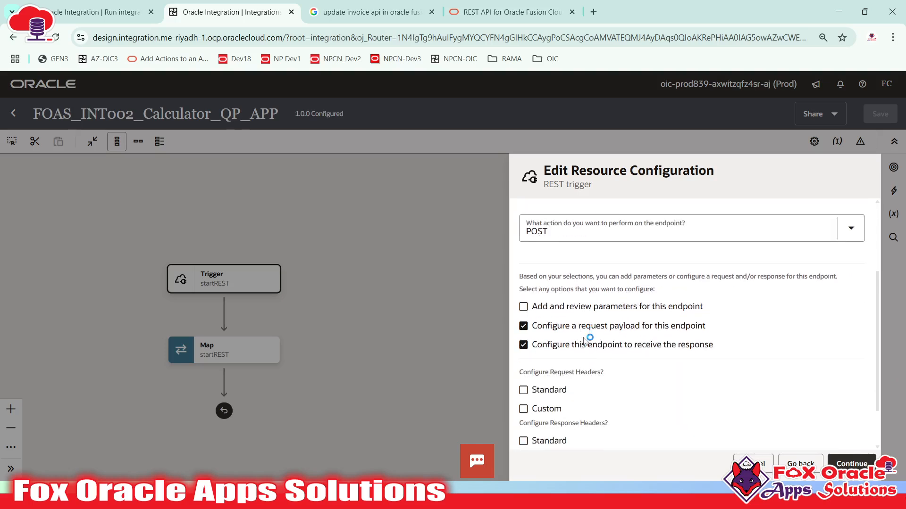
scroll(587, 333, "up", 2)
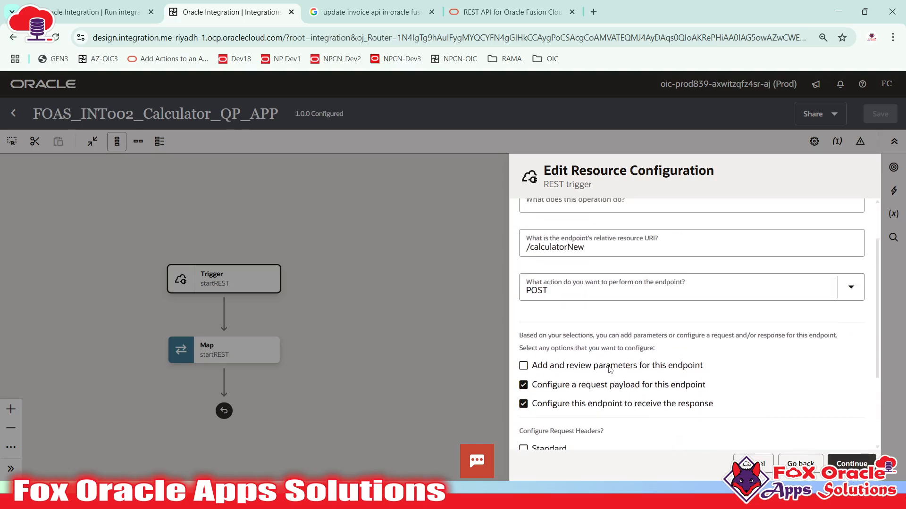
left_click(859, 467)
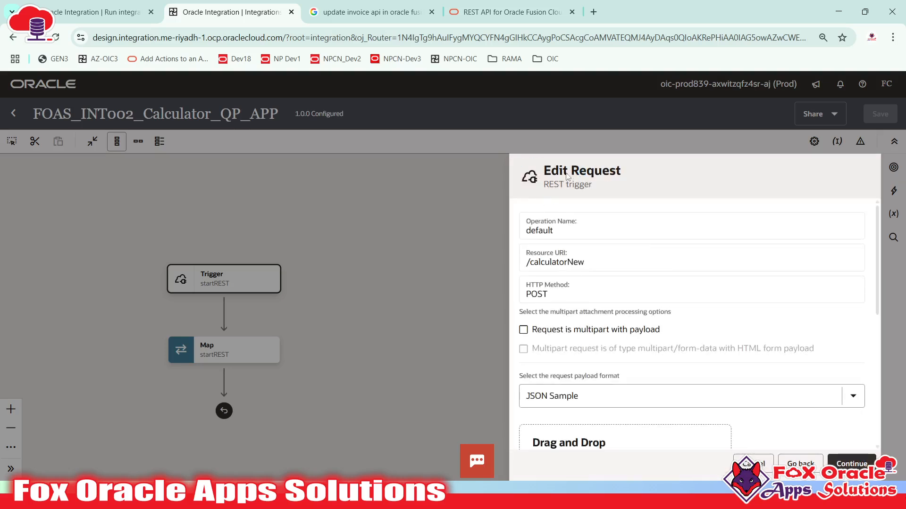
left_click(799, 464)
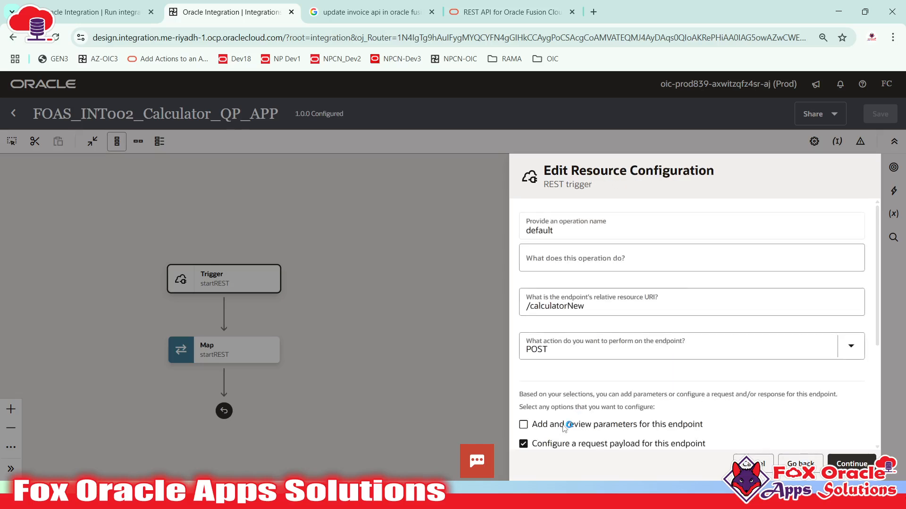
scroll(591, 392, "down", 1)
left_click(588, 366)
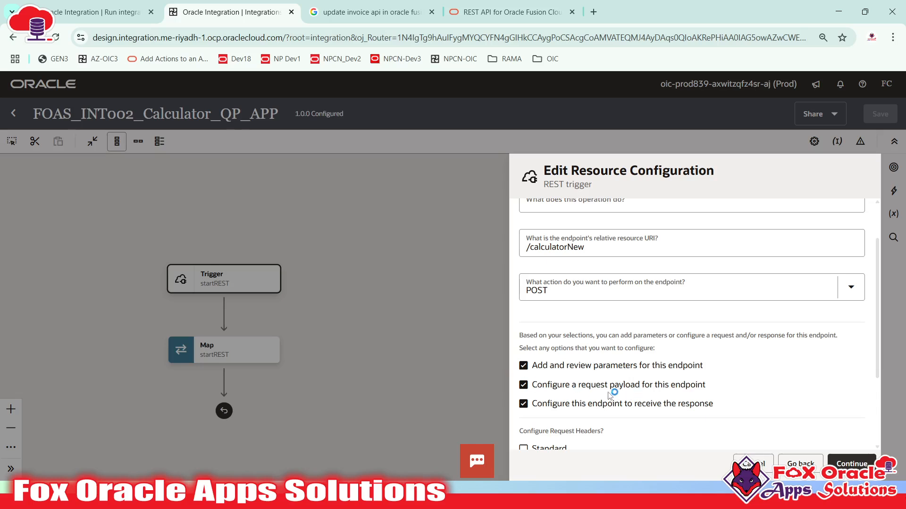
left_click(851, 464)
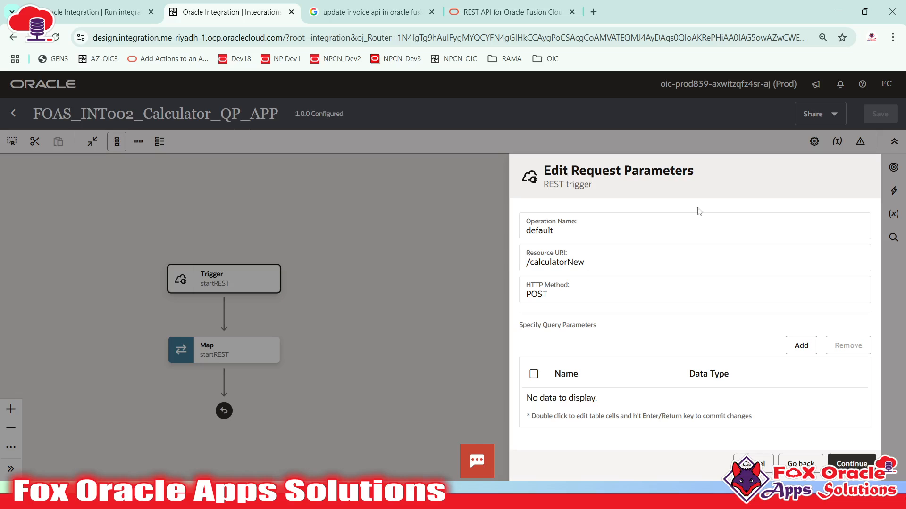
- Add a query parameter named P_N1 with data type integer
left_click(812, 462)
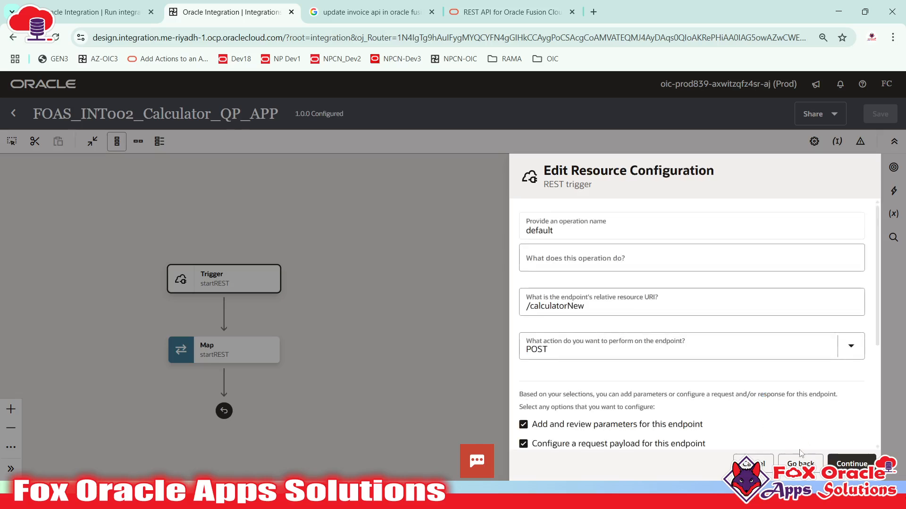
left_click(848, 459)
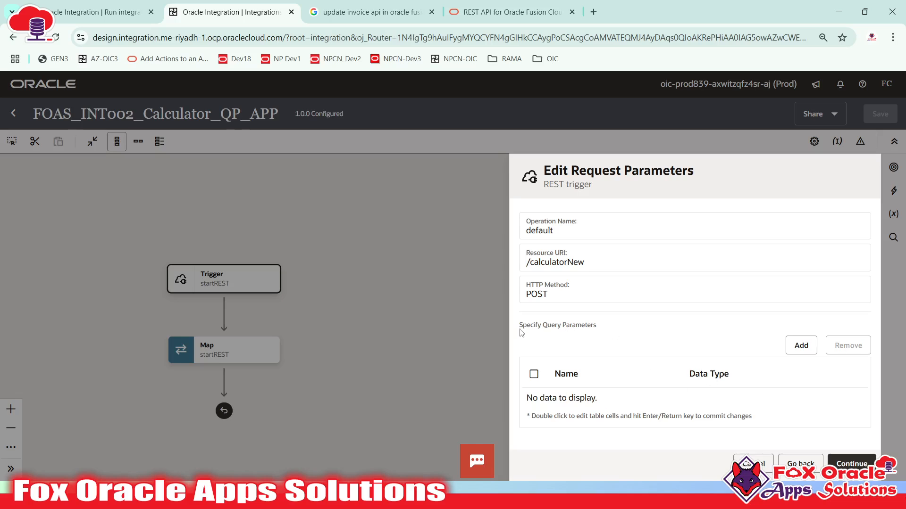
left_click_drag(519, 330, 596, 331)
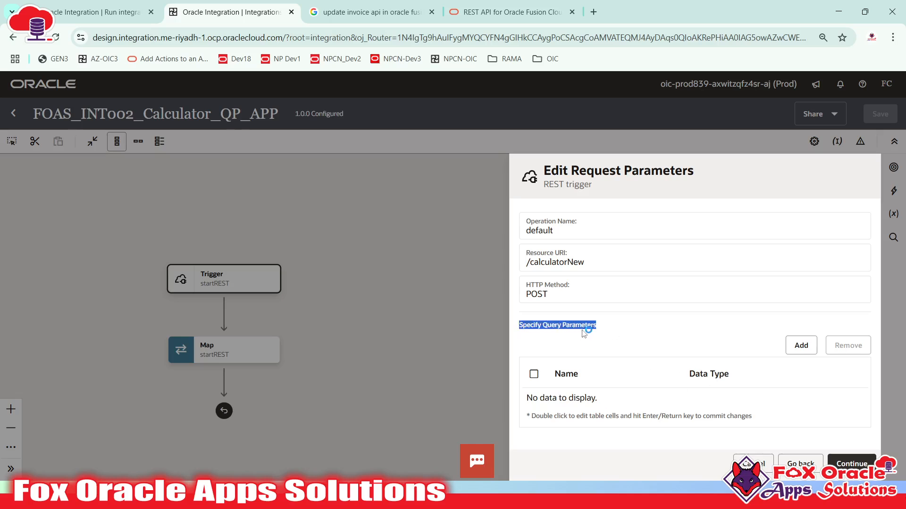
left_click(803, 350)
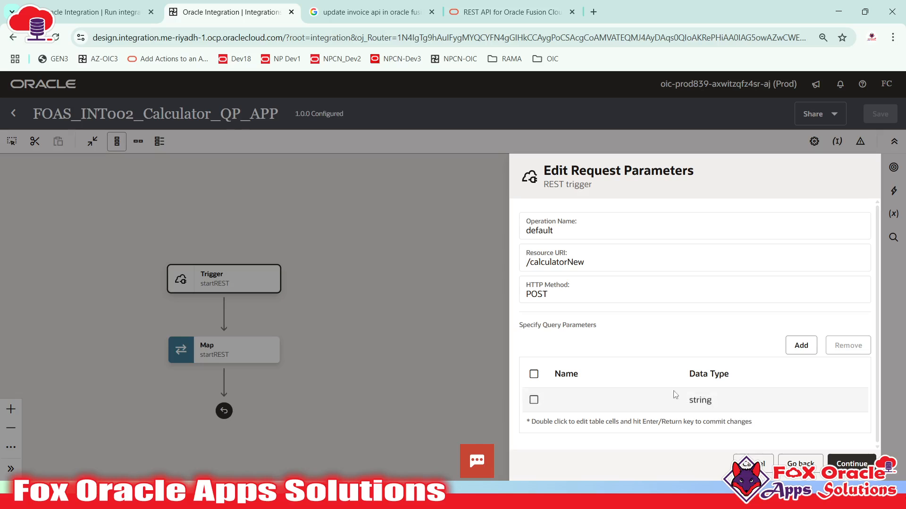
left_click(604, 405)
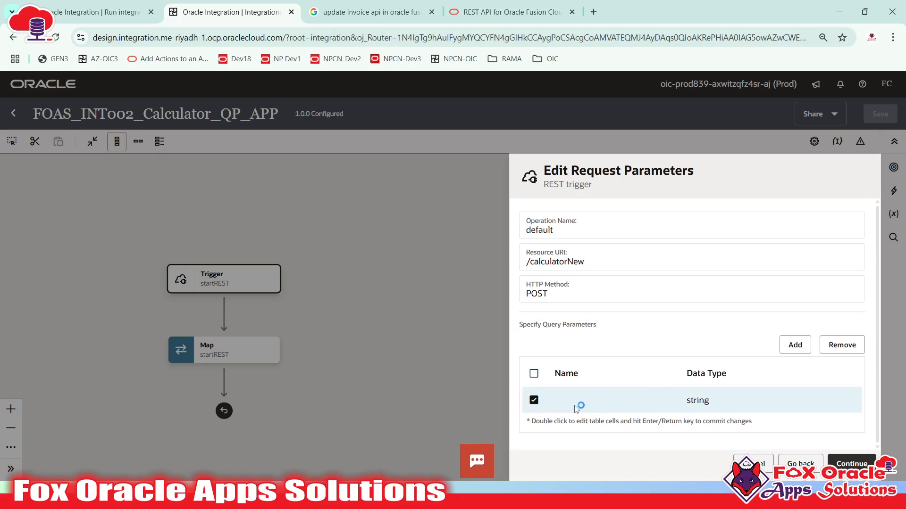
double_click(590, 400)
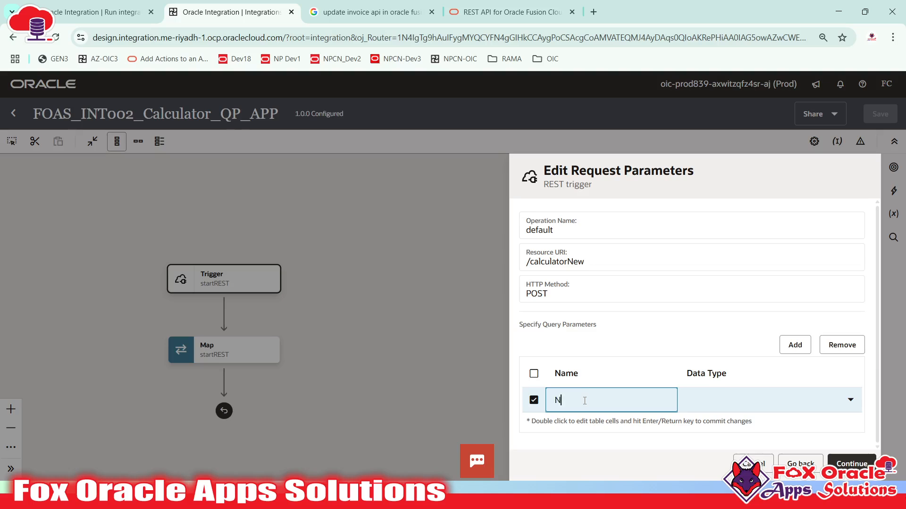
type("P_")
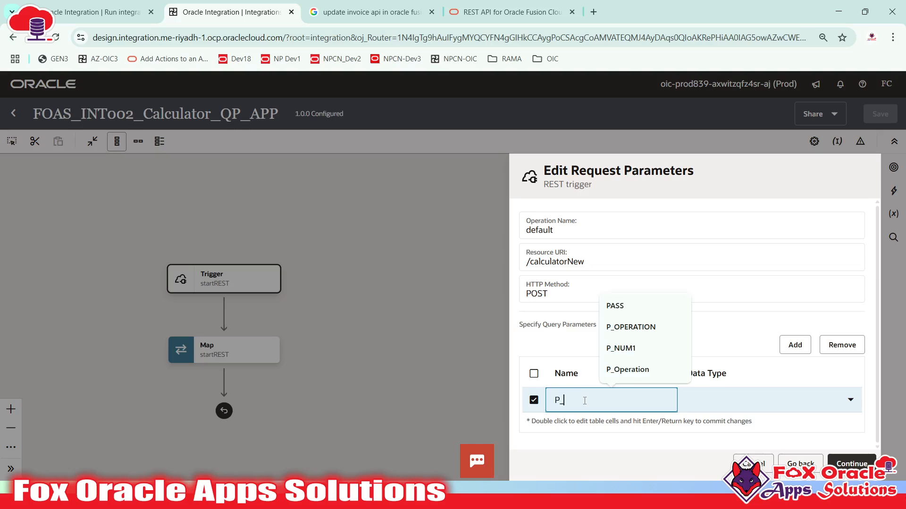
type("N1")
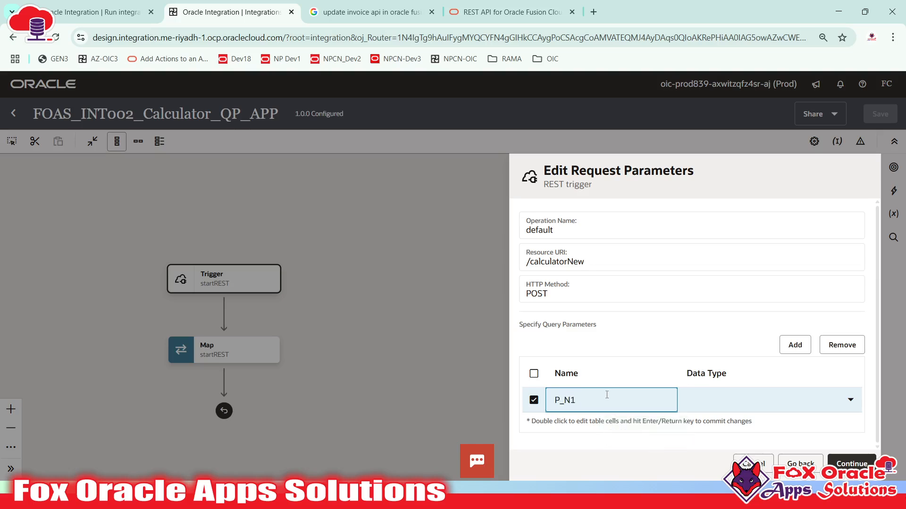
left_click(717, 406)
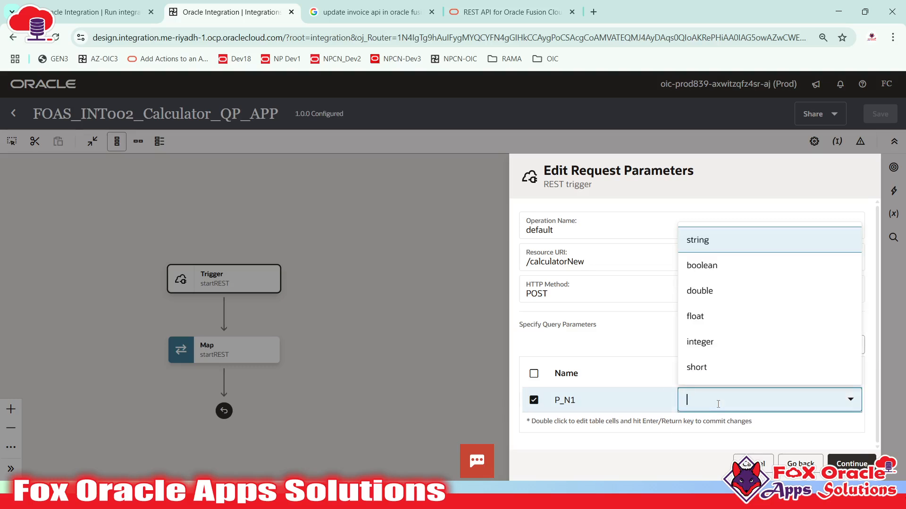
left_click(720, 351)
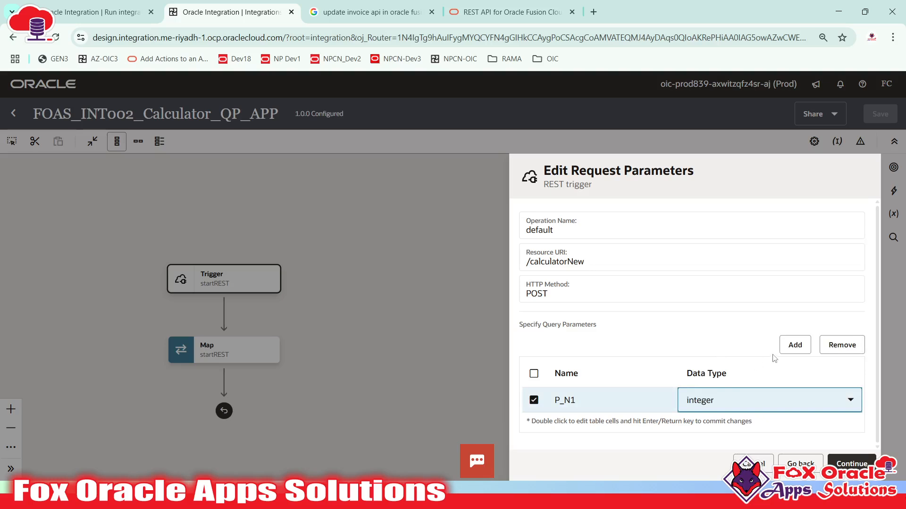
left_click(788, 349)
- Add a second query parameter P_N2, also of type integer
double_click(569, 401)
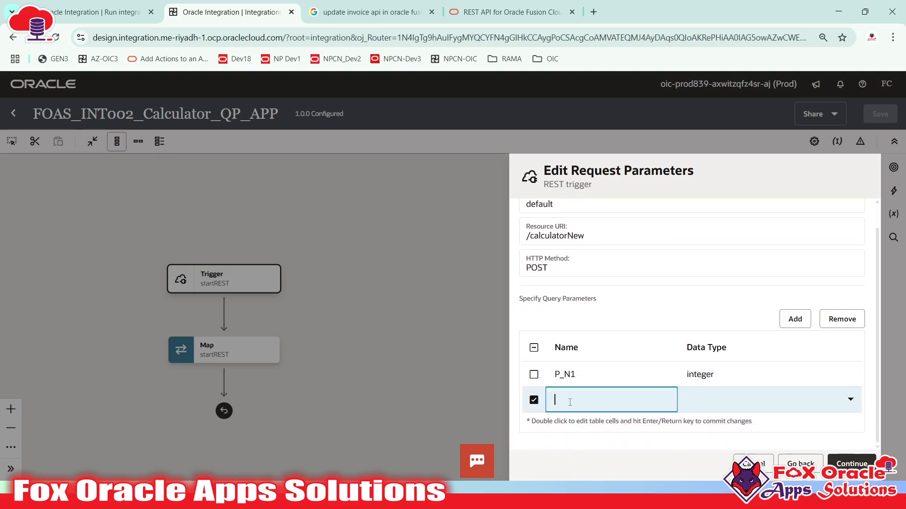
type("P_")
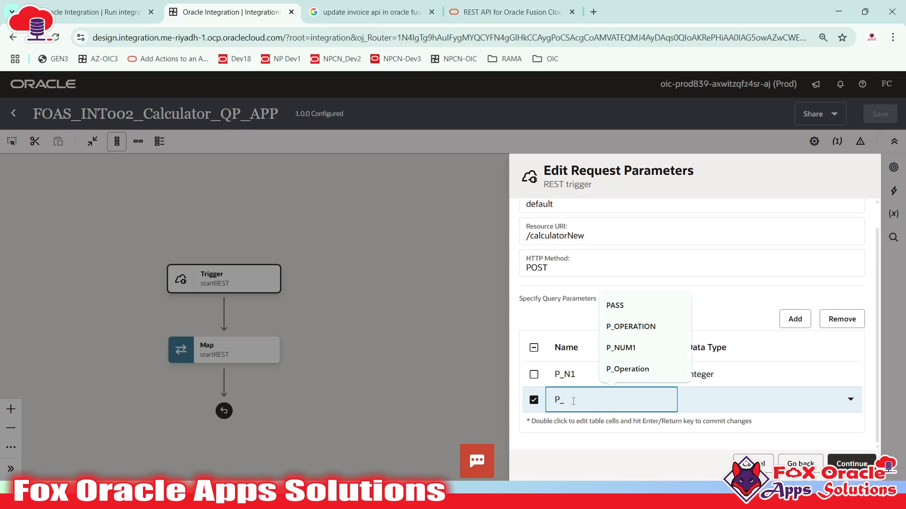
type("N")
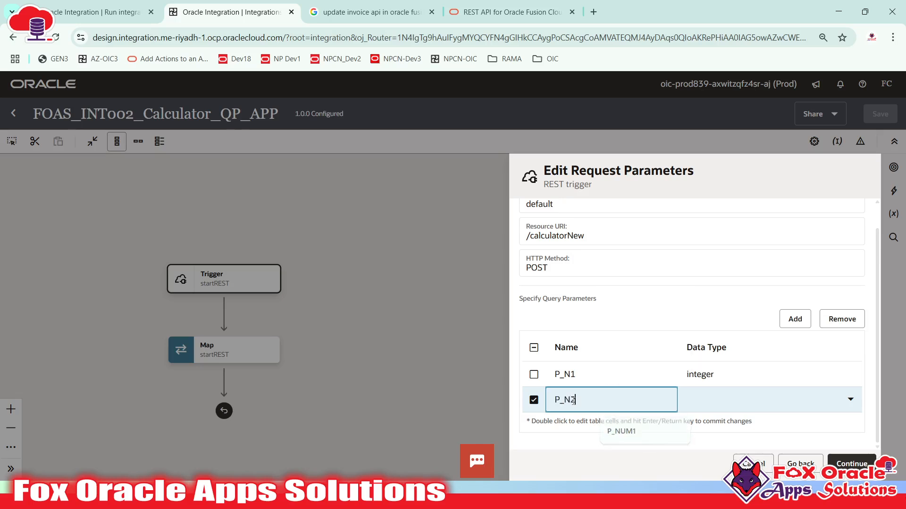
type("2")
left_click(742, 390)
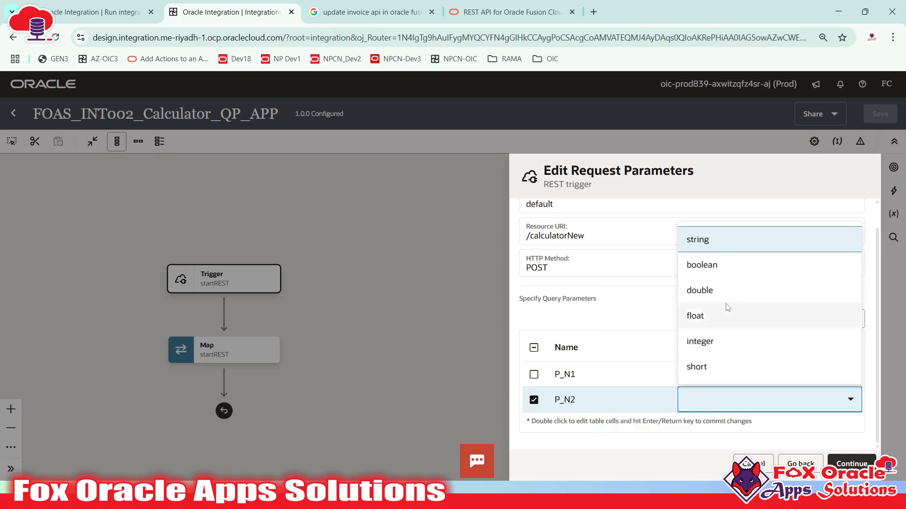
left_click(709, 343)
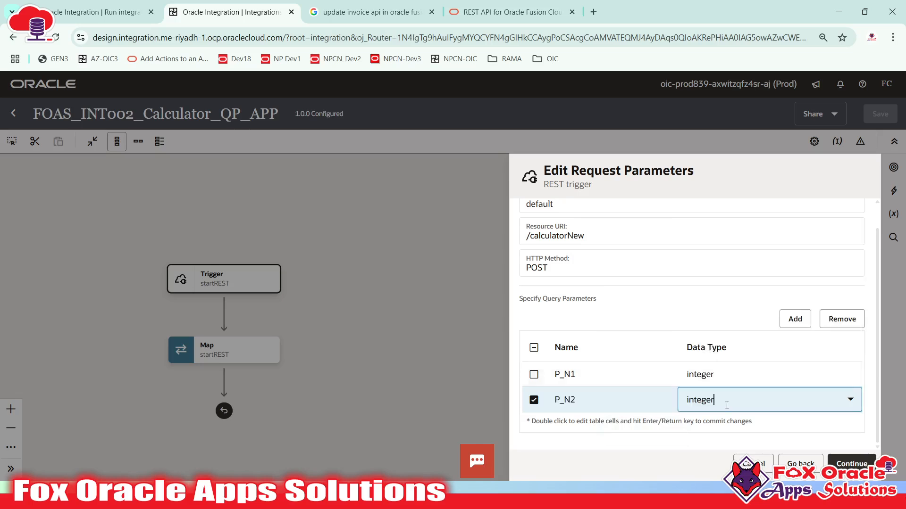
left_click(666, 433)
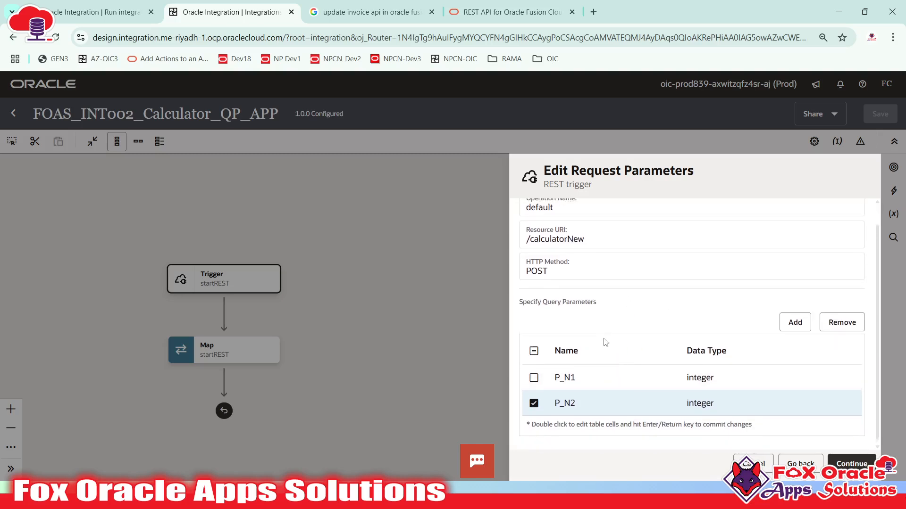
scroll(622, 377, "up", 1)
left_click(527, 261)
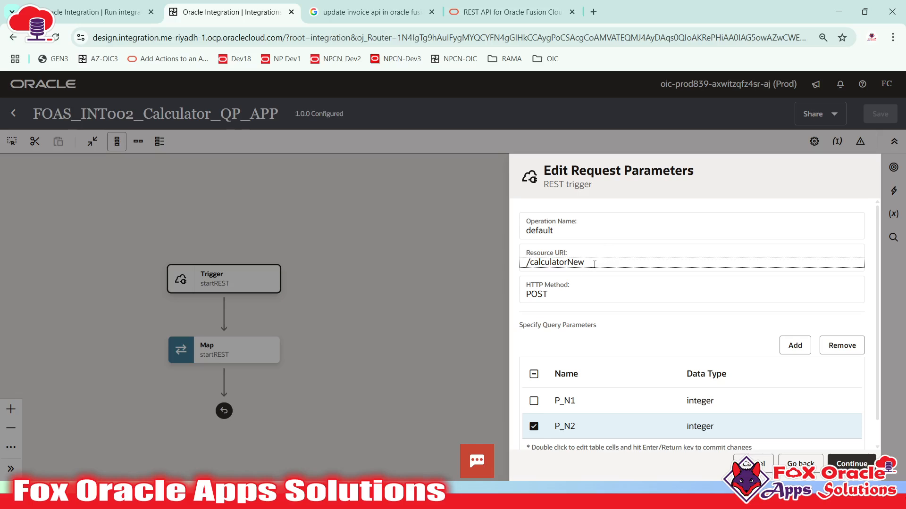
scroll(708, 392, "down", 1)
scroll(633, 319, "up", 1)
- Back on resource configuration, change the relative URI to /calculatorNew/{P_OPERATION} and continue
left_click(797, 466)
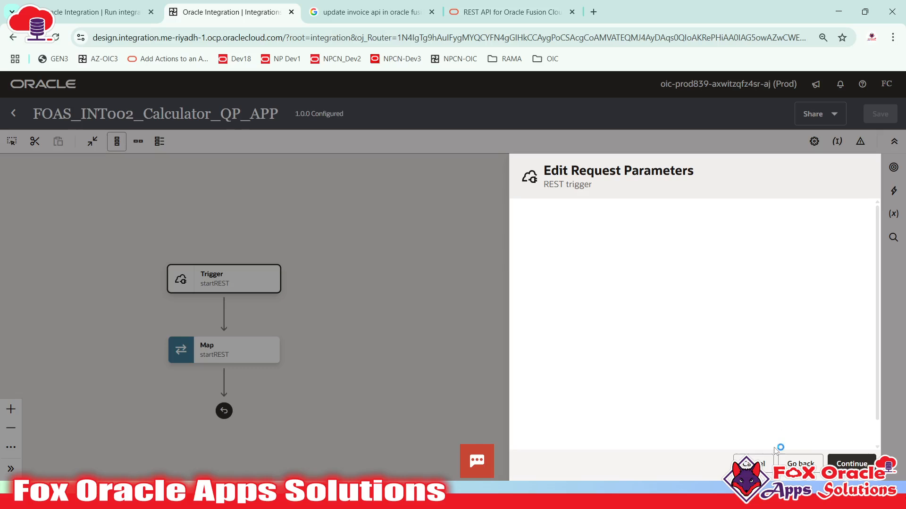
left_click(801, 465)
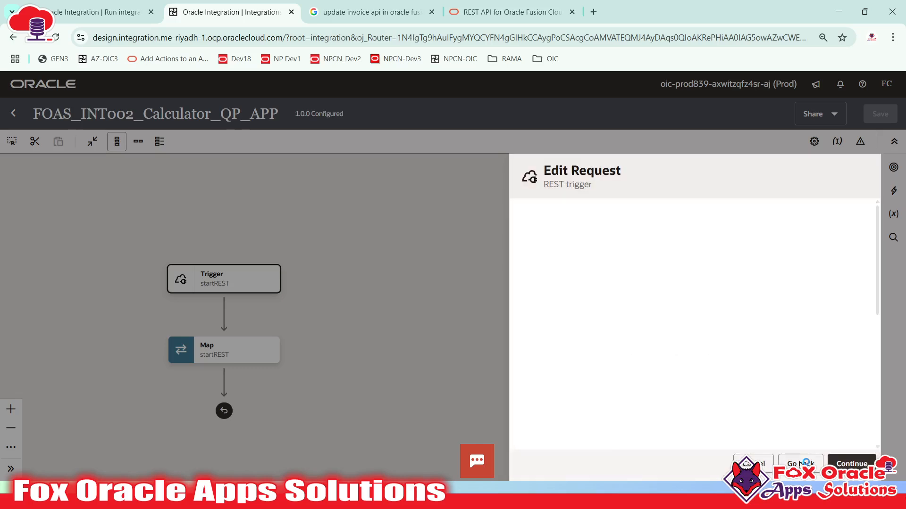
left_click(801, 464)
left_click(625, 309)
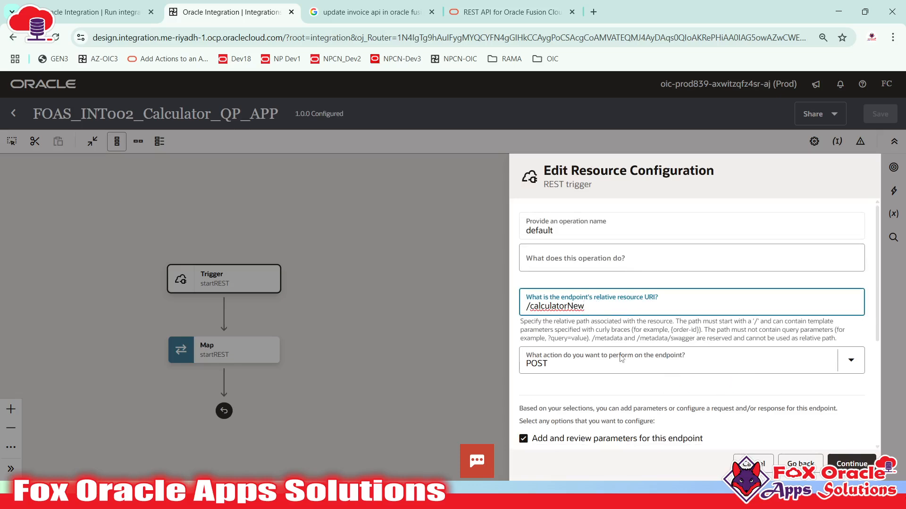
left_click(672, 332)
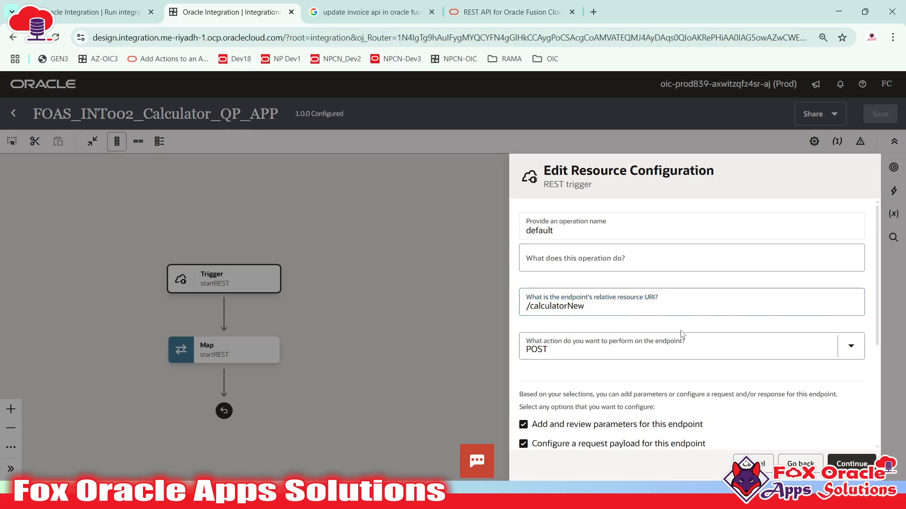
left_click(641, 305)
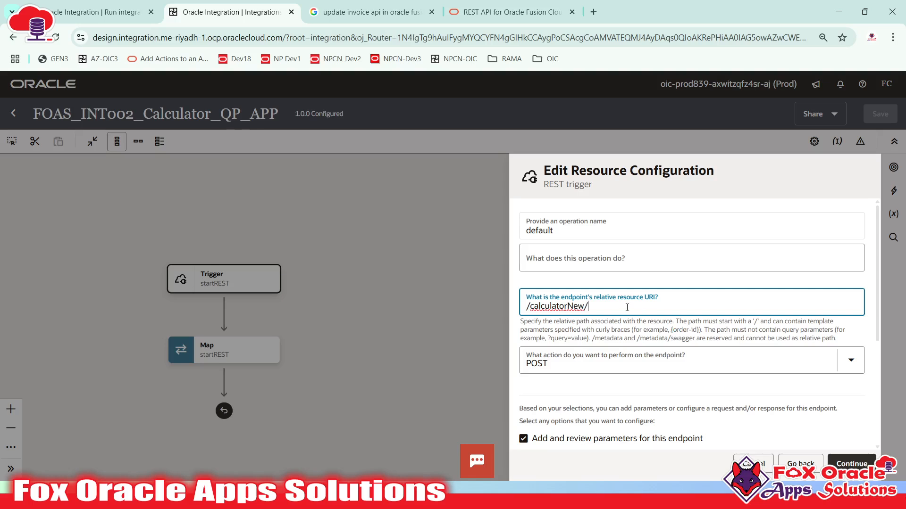
type("D")
key("BackSpace")
key("BackSpace")
key("BackSpace")
key("BackSpace")
type("O_OPERATION")
left_click(837, 463)
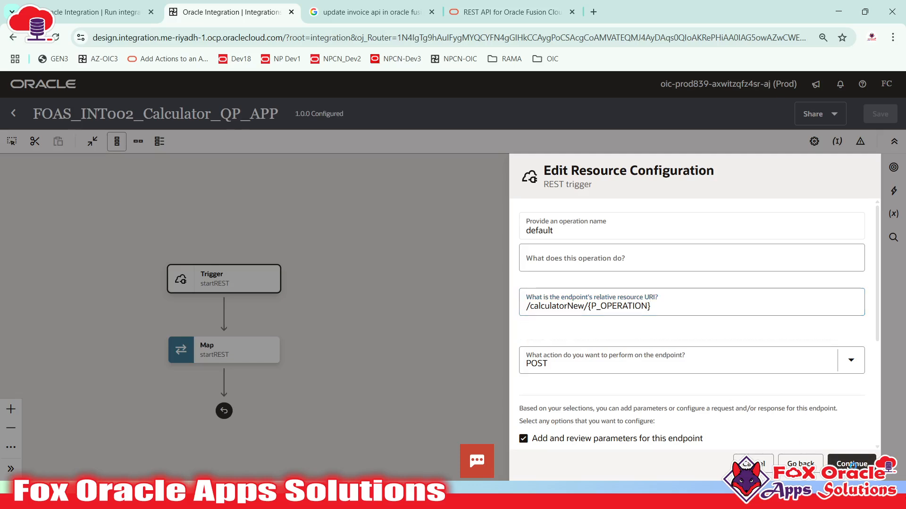
scroll(739, 351, "down", 4)
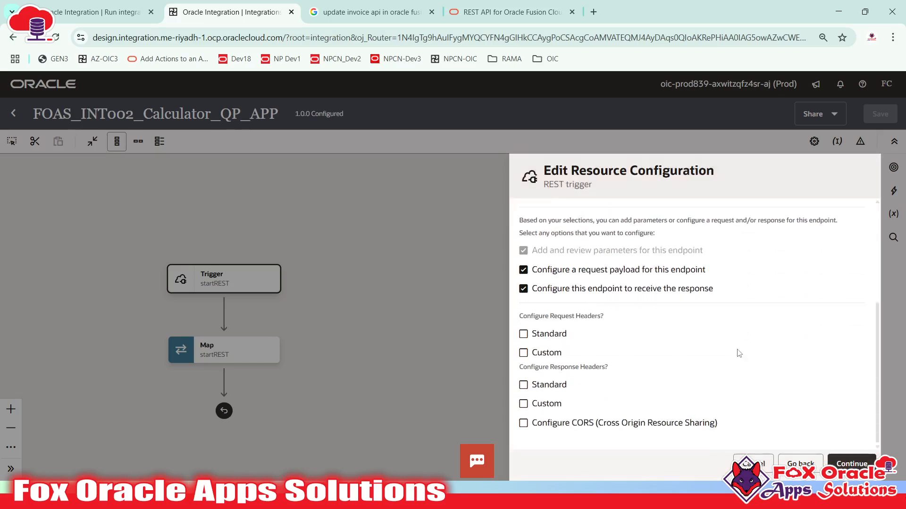
scroll(739, 353, "up", 3)
scroll(736, 354, "down", 3)
scroll(765, 401, "up", 3)
scroll(764, 400, "down", 3)
- Review the /calculatorNew/{P_OPERATION} URI with its P_N1 and P_N2 query parameters
left_click(849, 463)
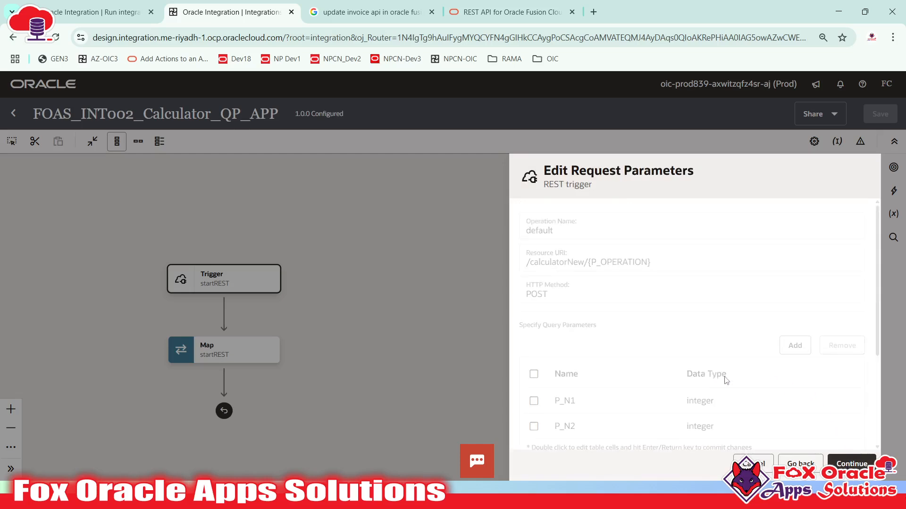
left_click_drag(525, 263, 661, 264)
left_click(602, 267)
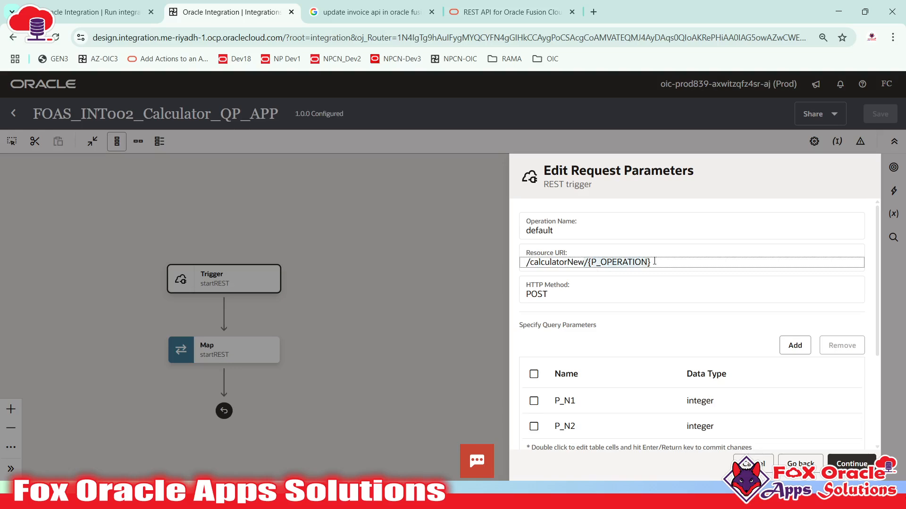
scroll(653, 262, "down", 3)
scroll(649, 279, "up", 3)
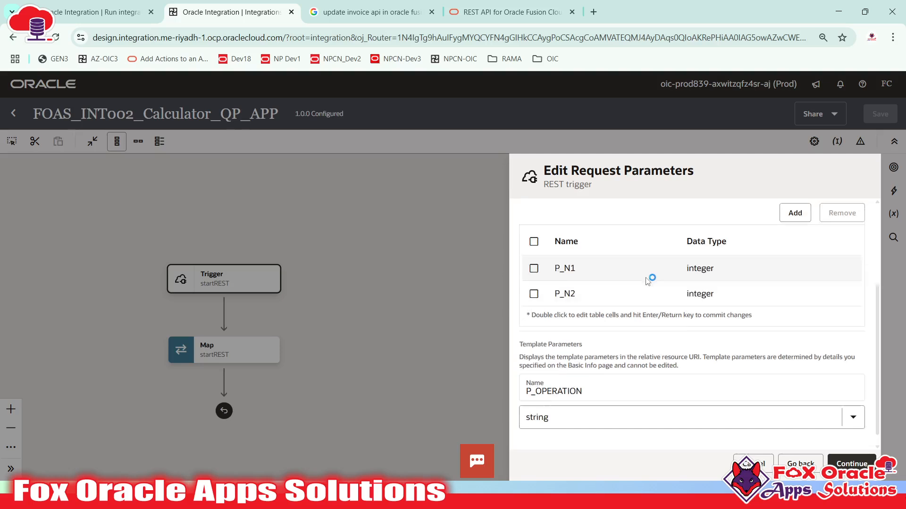
scroll(586, 374, "down", 3)
scroll(634, 374, "up", 3)
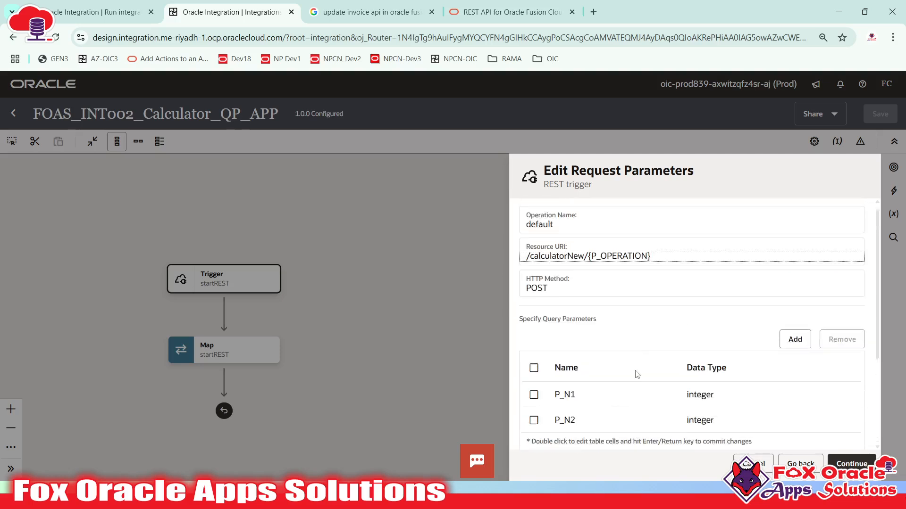
scroll(626, 384, "down", 3)
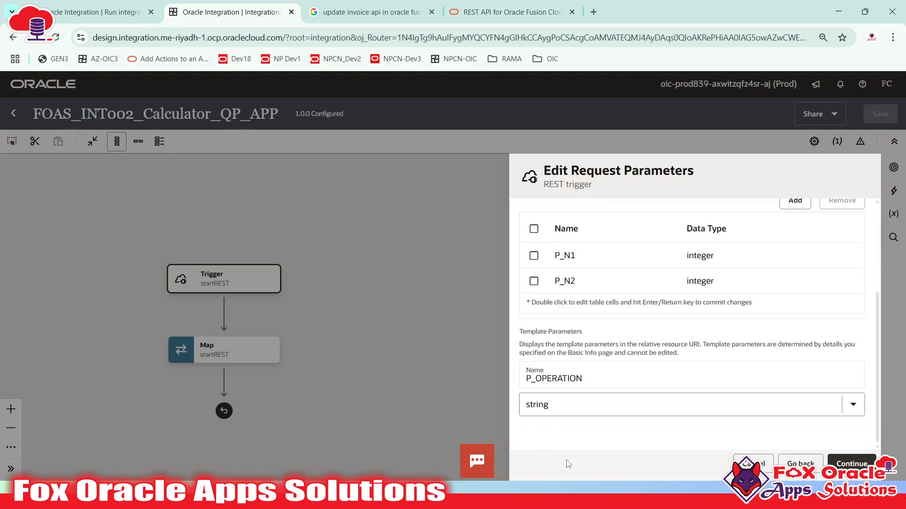
scroll(573, 378, "up", 3)
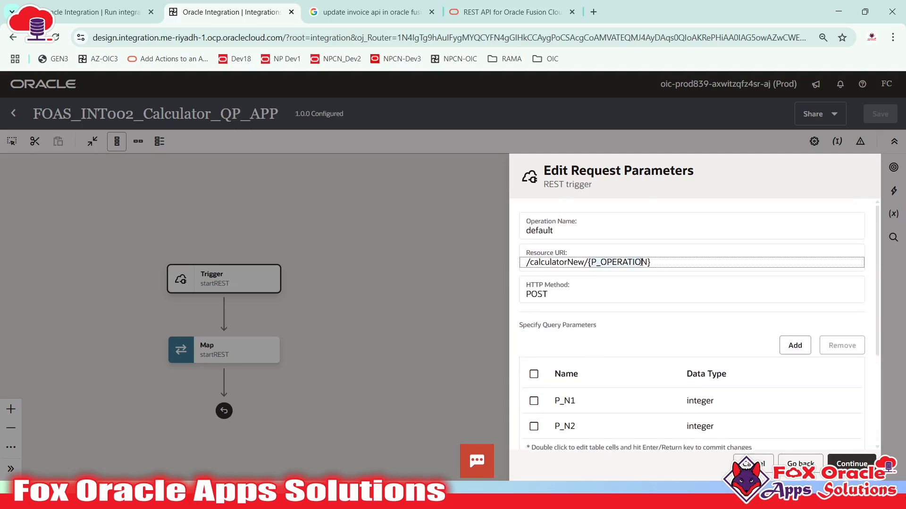
scroll(569, 404, "down", 3)
- Keep the P_OPERATION template parameter as string and continue to Edit Request
left_click(564, 406)
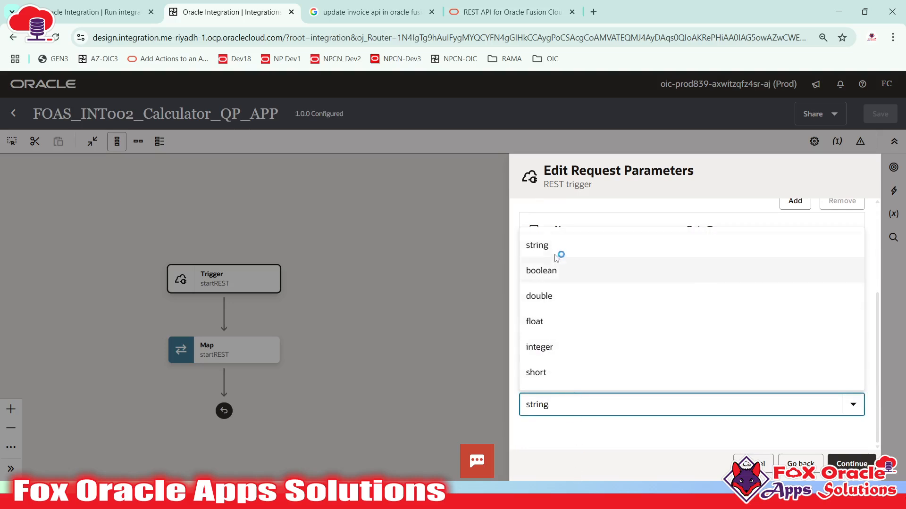
left_click(602, 441)
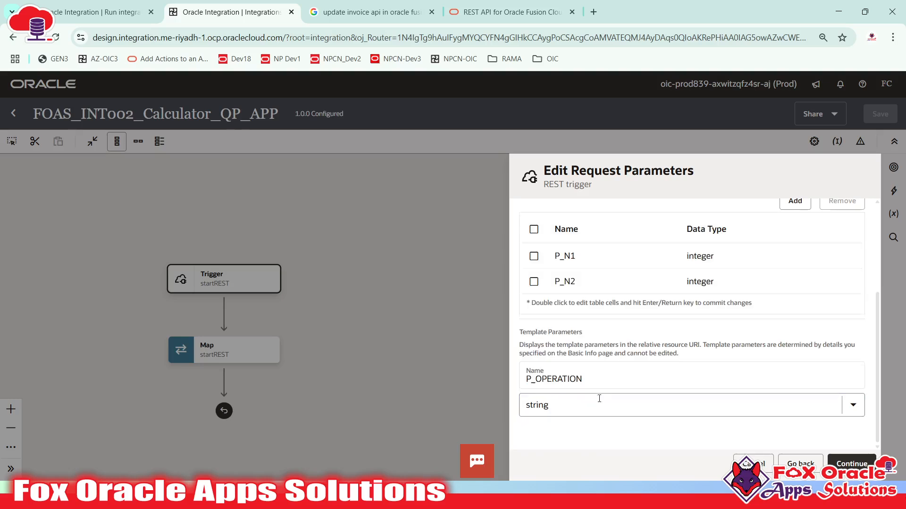
scroll(599, 399, "up", 1)
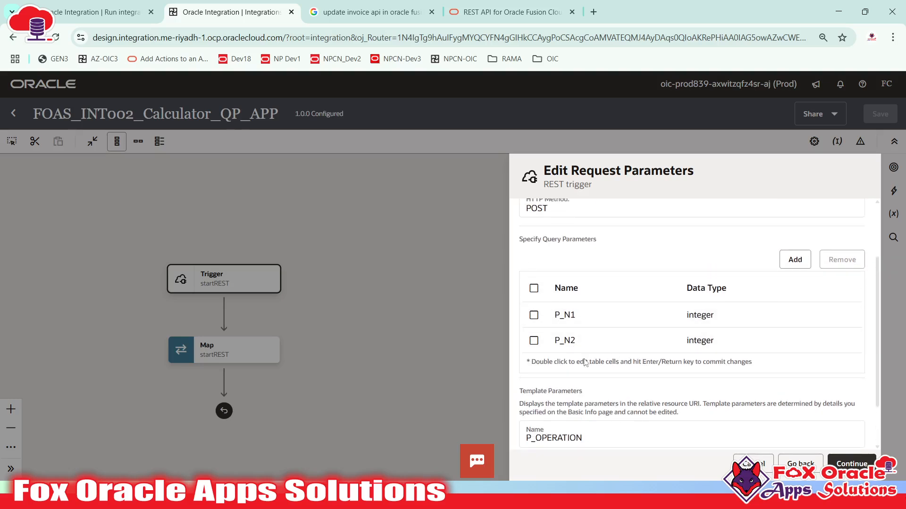
scroll(585, 362, "down", 1)
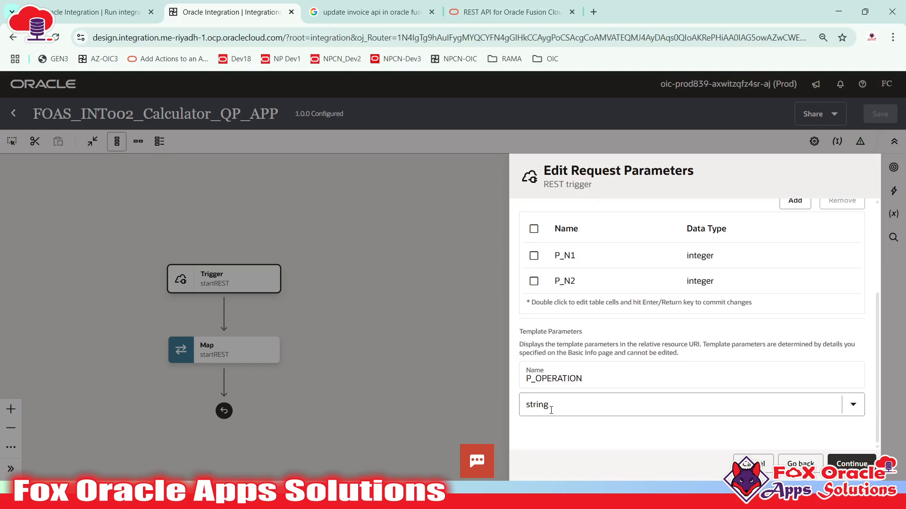
scroll(630, 326, "up", 3)
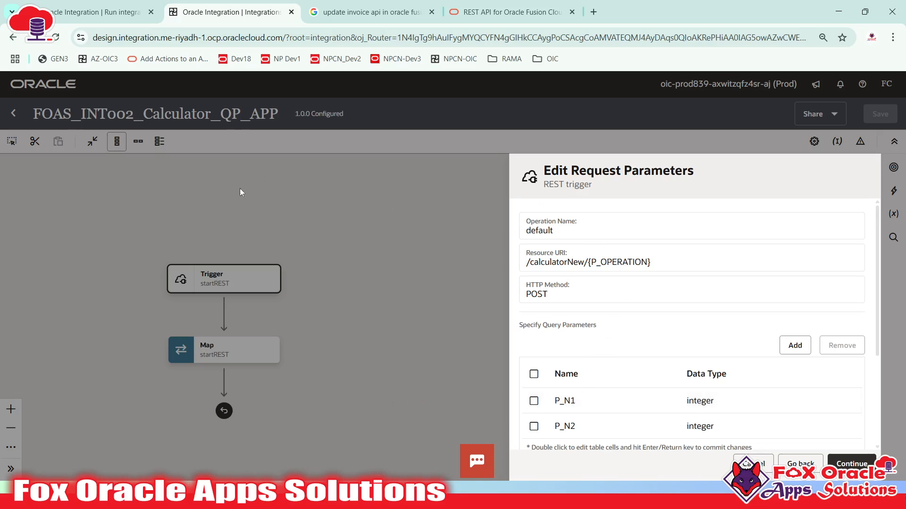
scroll(659, 349, "down", 3)
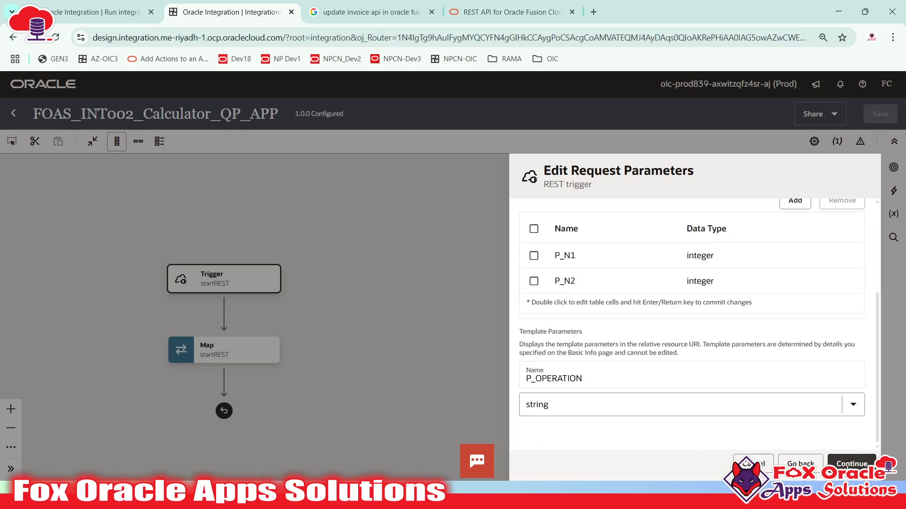
left_click(847, 466)
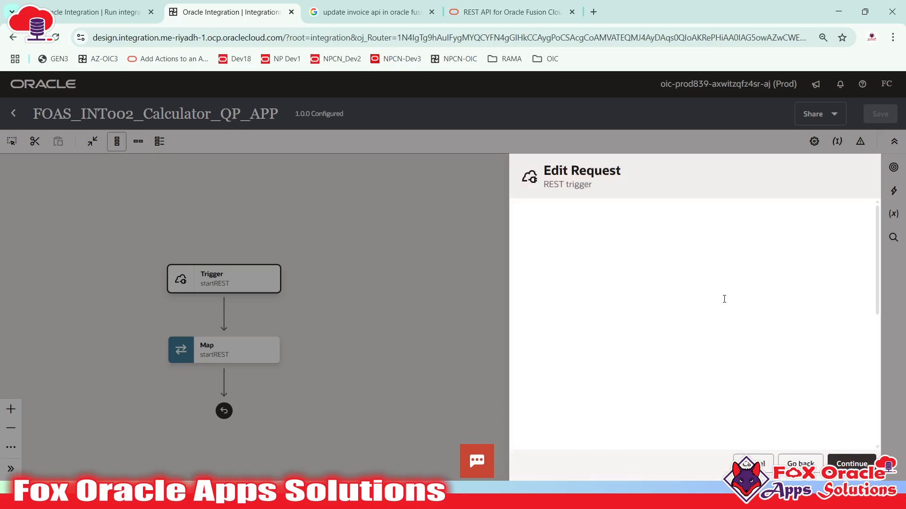
- Inspect the request sample JSON and close it without changes
scroll(587, 337, "down", 3)
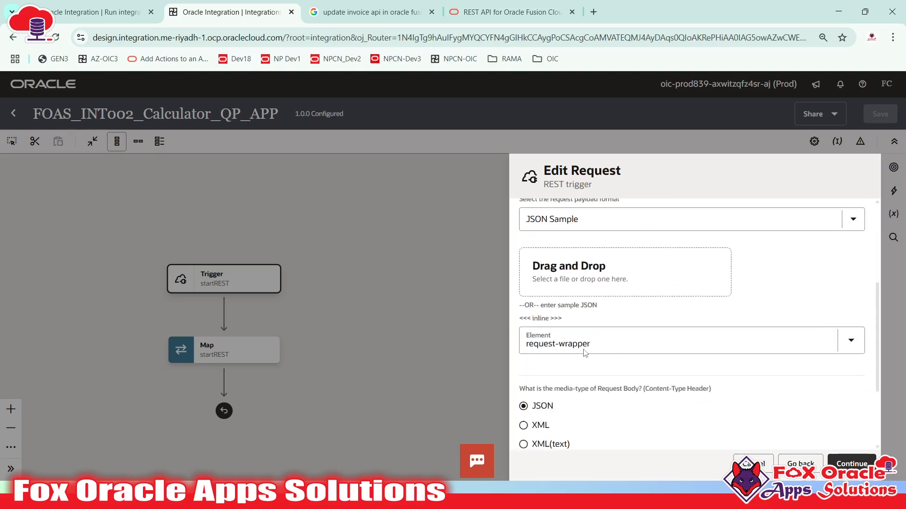
left_click(550, 322)
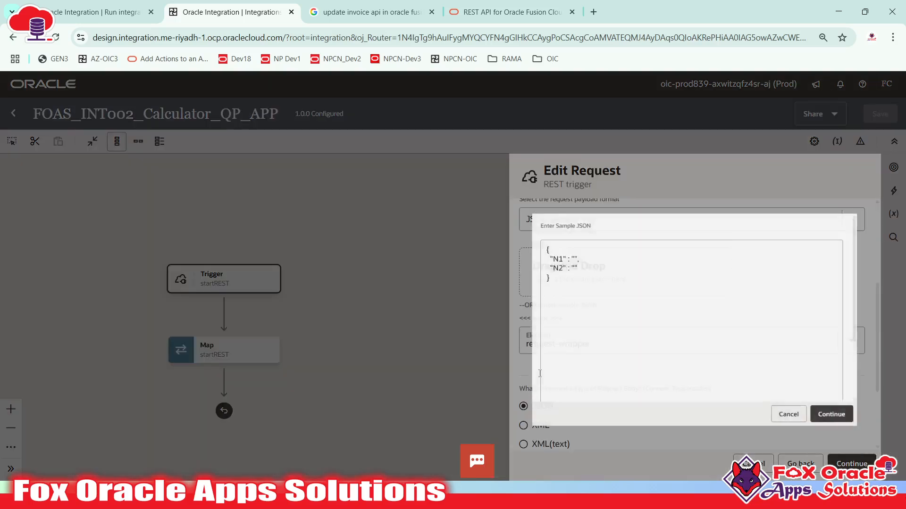
left_click(609, 273)
left_click_drag(515, 248, 505, 223)
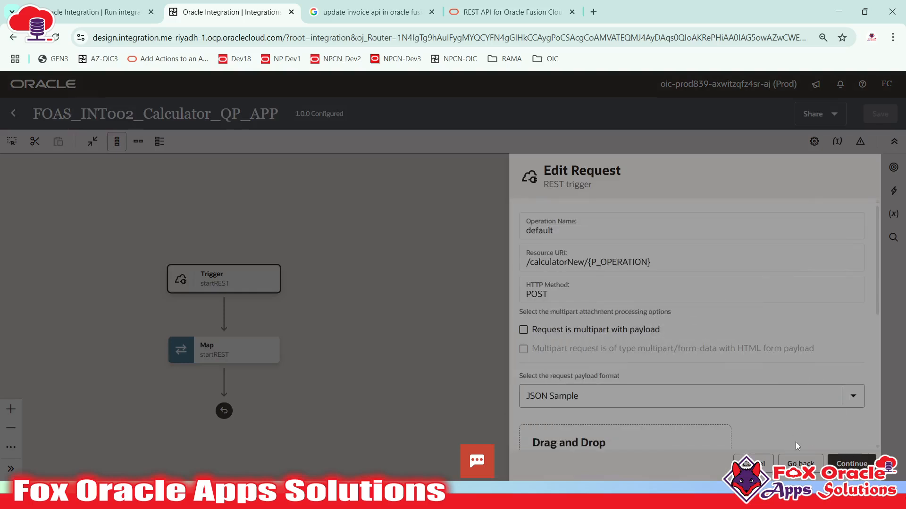
left_click(794, 456)
- Uncheck 'Configure a request payload for this endpoint', review the URI, and continue
left_click(800, 464)
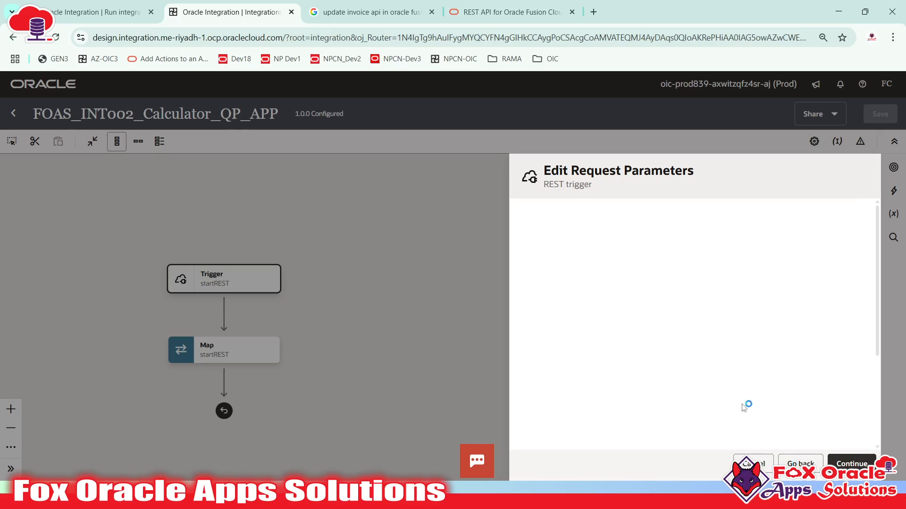
scroll(613, 266, "down", 4)
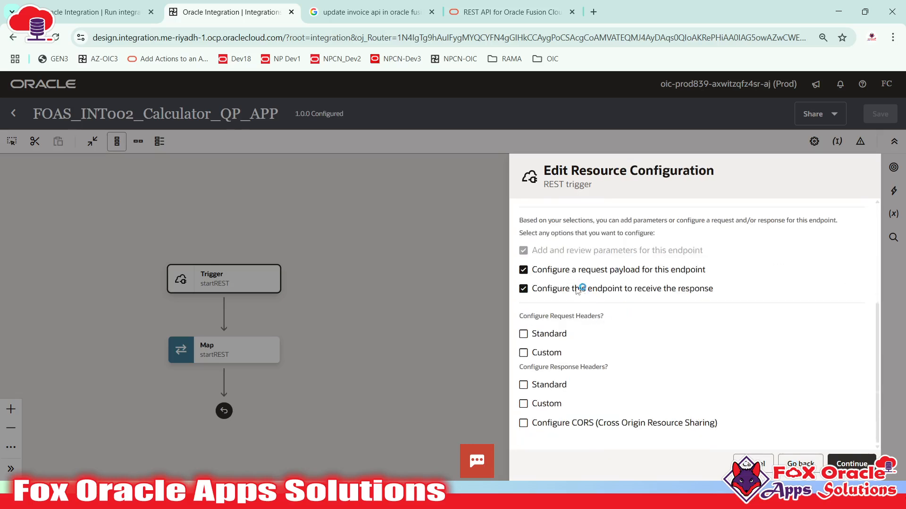
left_click(524, 272)
scroll(683, 363, "up", 3)
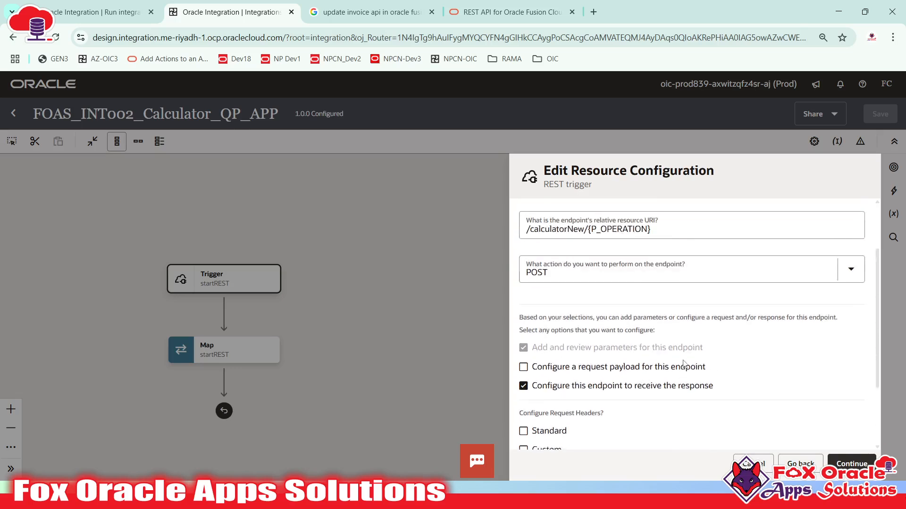
left_click(654, 253)
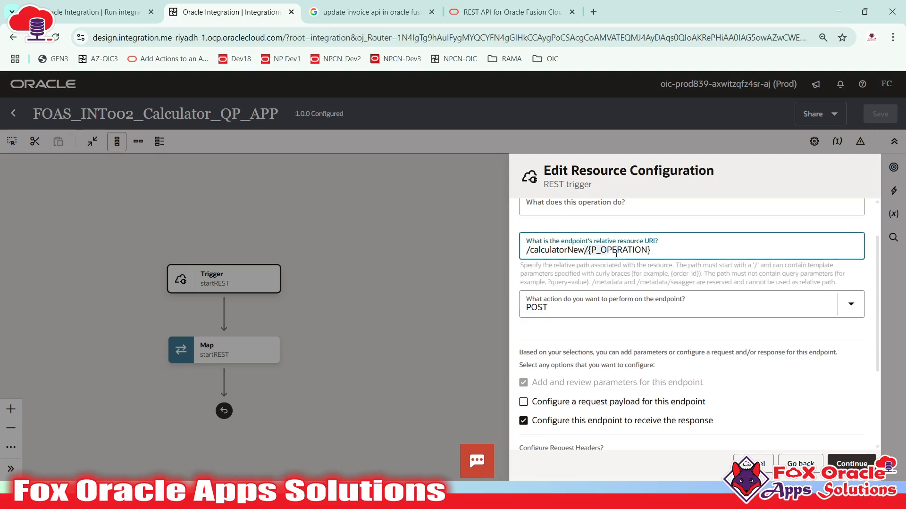
left_click(568, 386)
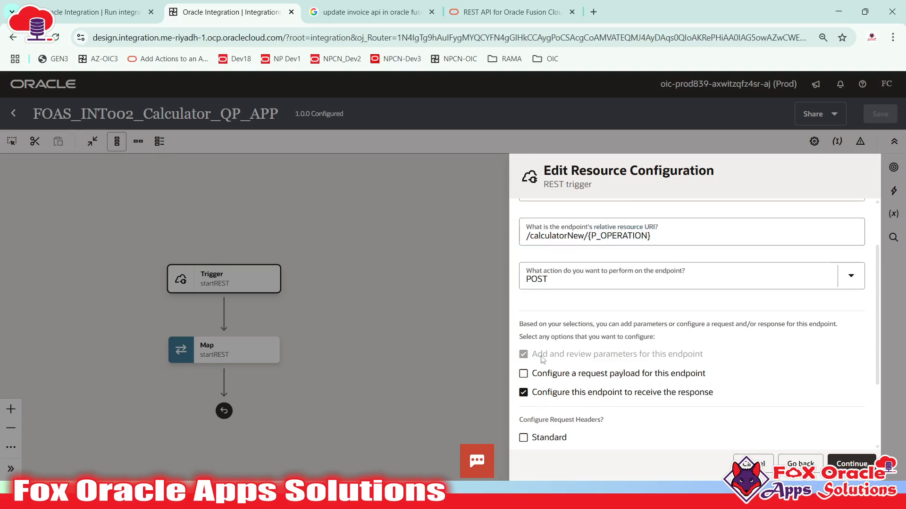
left_click(588, 236)
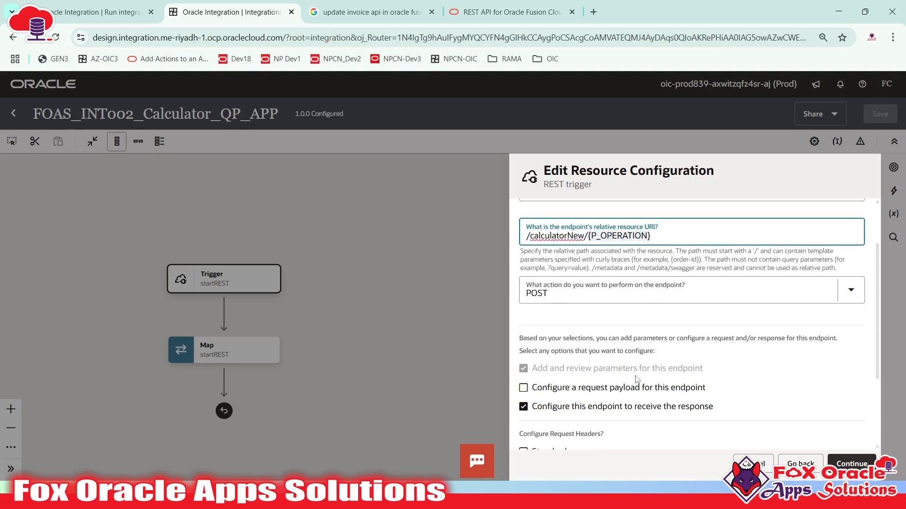
left_click_drag(569, 370, 623, 378)
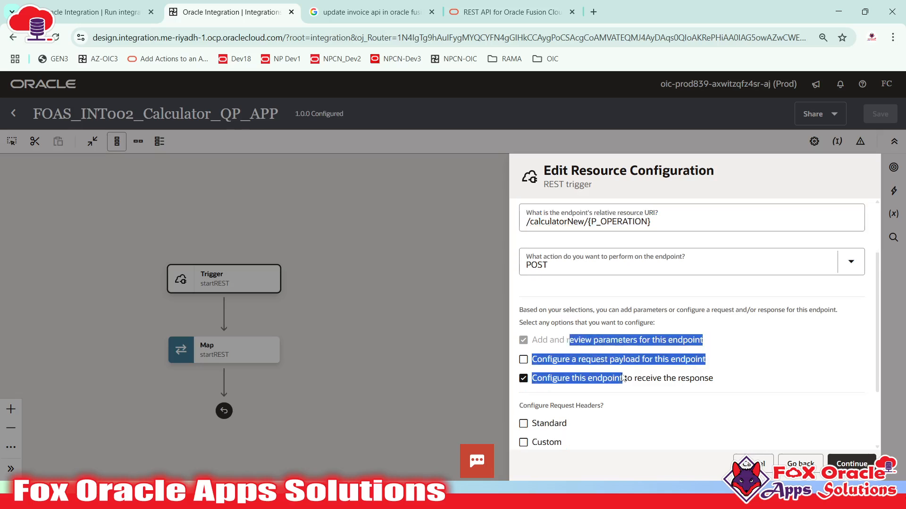
left_click(622, 339)
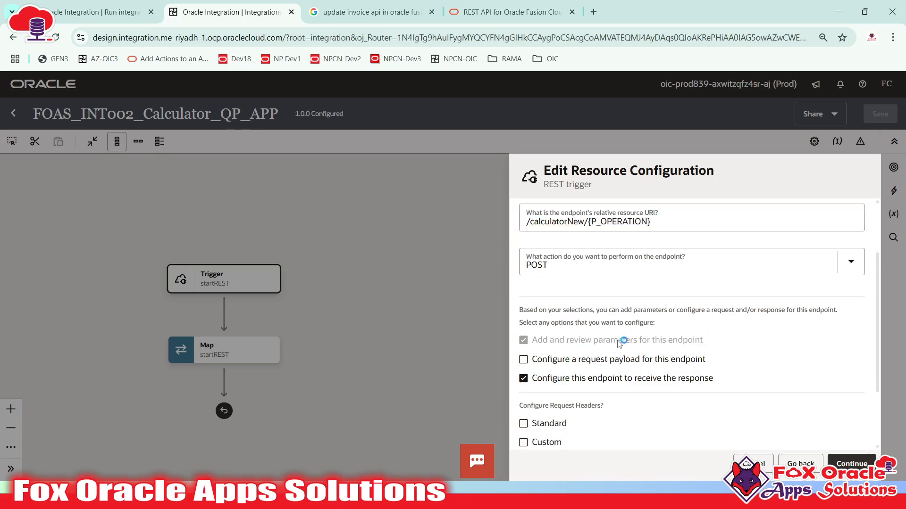
left_click(589, 223)
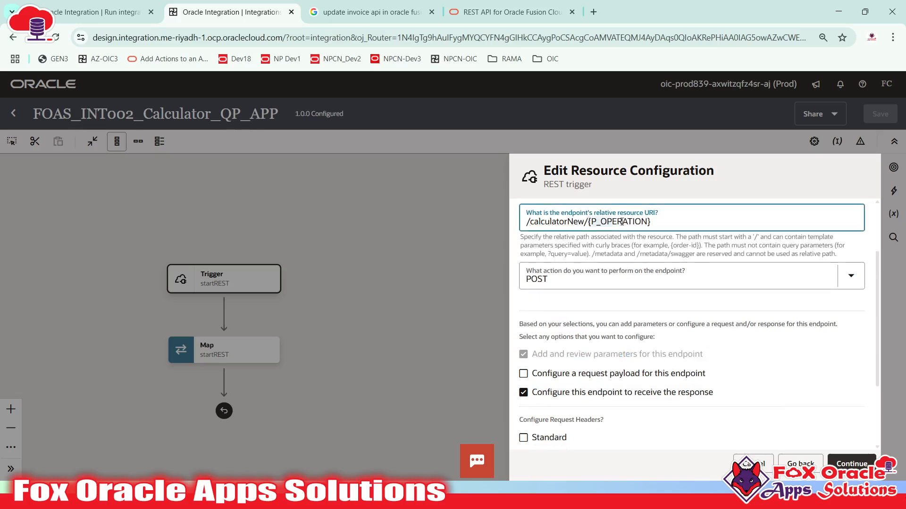
left_click(654, 222)
scroll(614, 368, "down", 2)
scroll(613, 368, "up", 3)
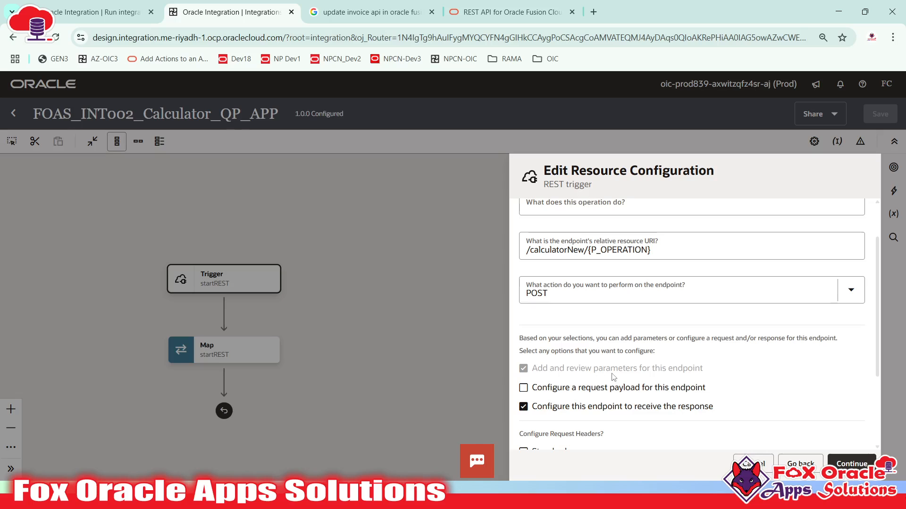
scroll(614, 371, "down", 2)
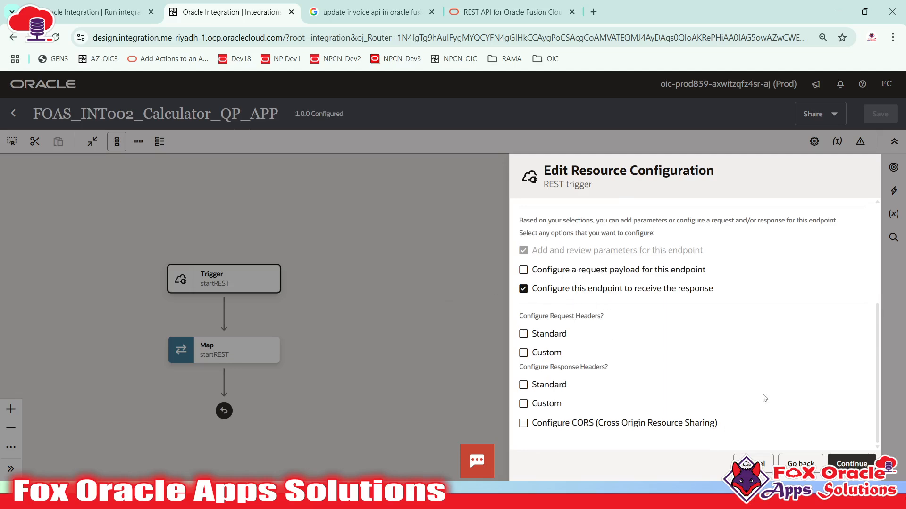
left_click(839, 464)
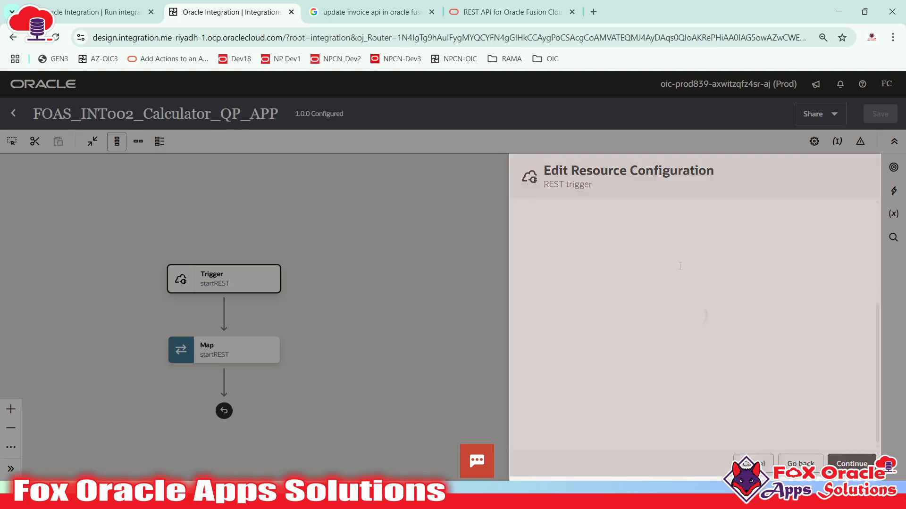
- Accept the P_N1, P_N2 and P_OPERATION parameters and reach Edit Response with JSON Sample format
scroll(684, 307, "down", 3)
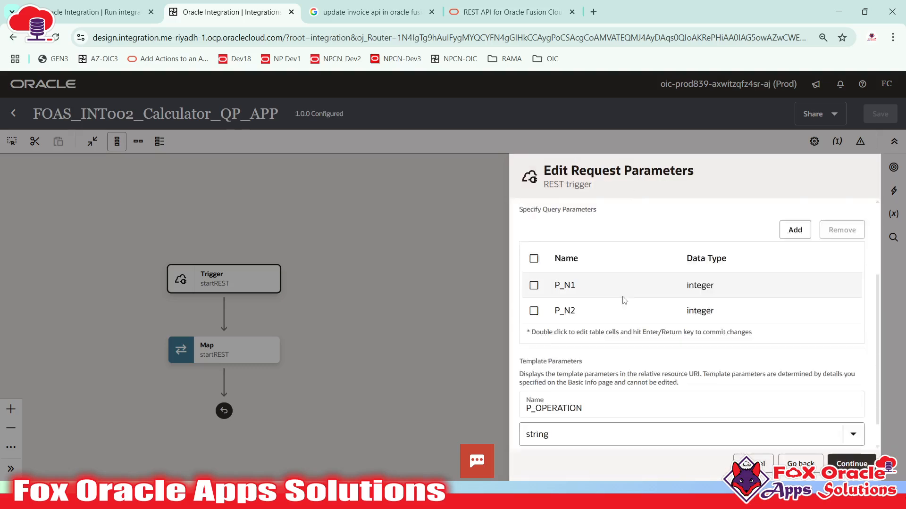
scroll(684, 307, "up", 3)
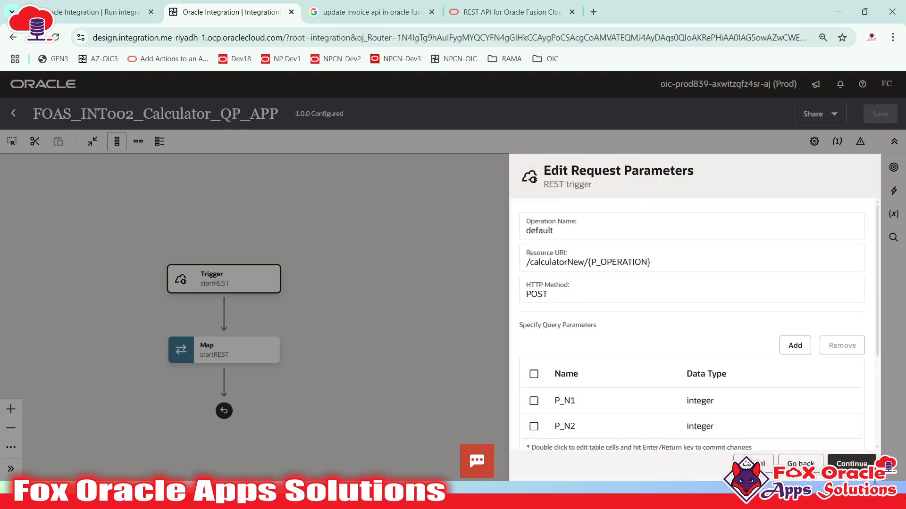
left_click(847, 465)
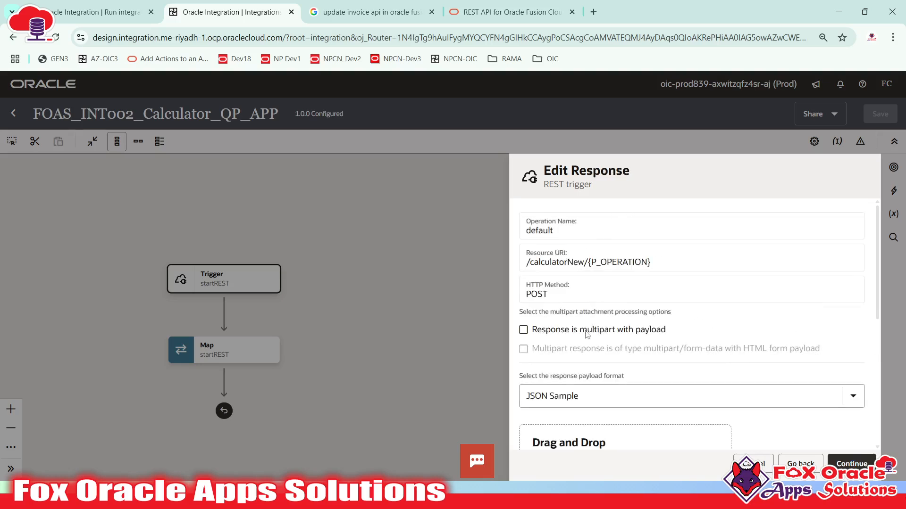
scroll(587, 334, "down", 3)
scroll(583, 259, "up", 3)
scroll(576, 364, "down", 3)
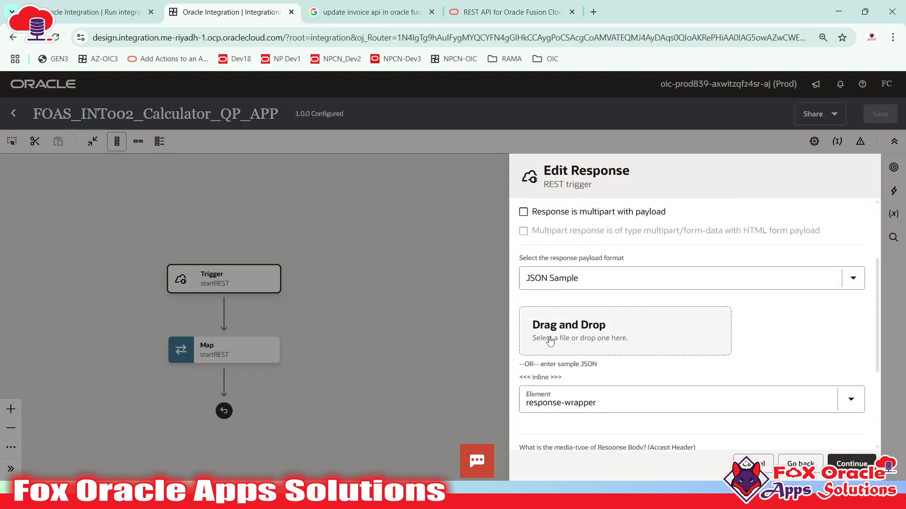
- Insert an "Operation" : "" field between N2 and Result in the response sample JSON
left_click(548, 379)
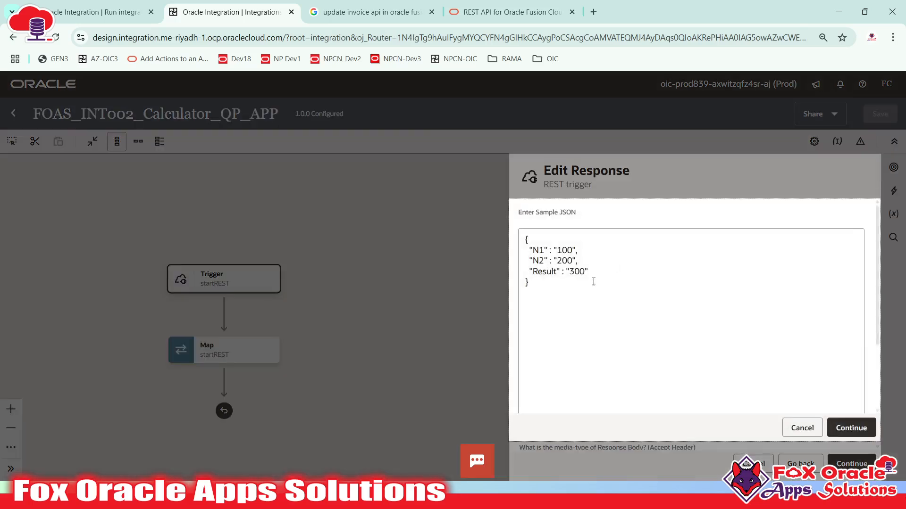
left_click(609, 264)
key("Return")
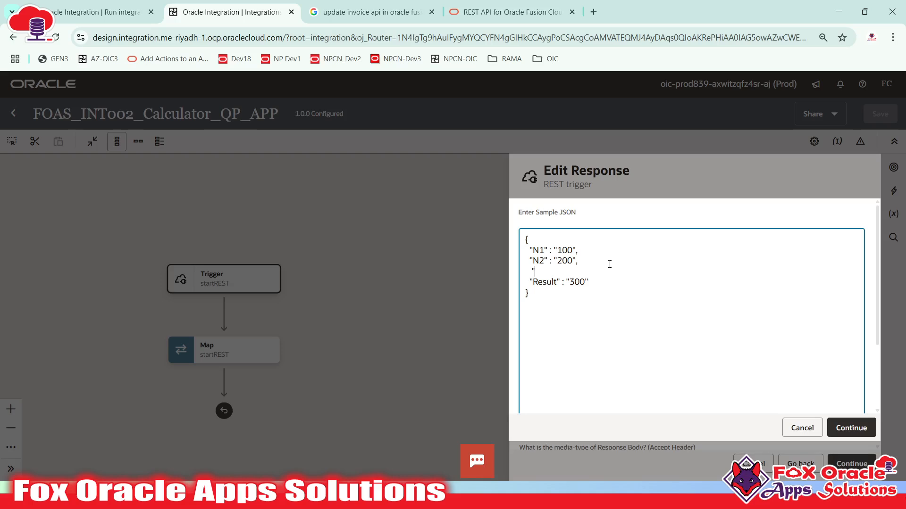
type("\"Operation\":\"\",")
left_click(850, 428)
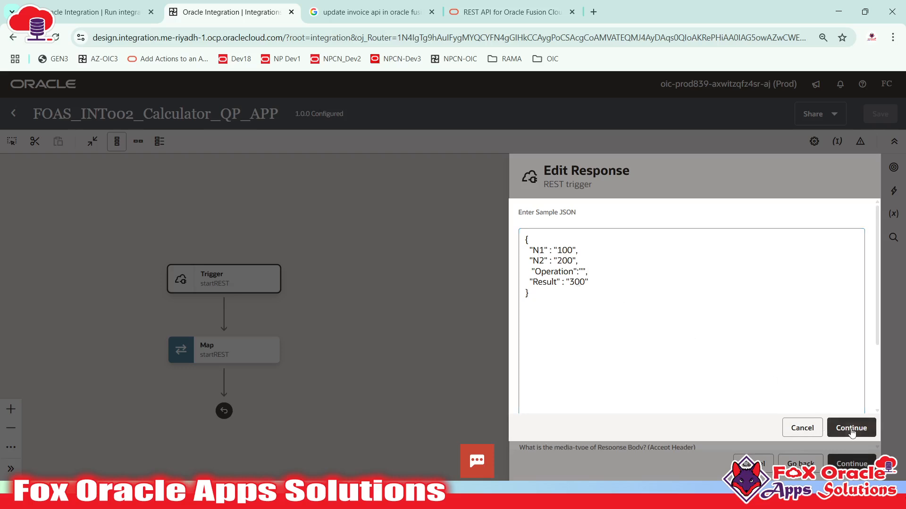
scroll(764, 369, "down", 5)
scroll(764, 370, "up", 5)
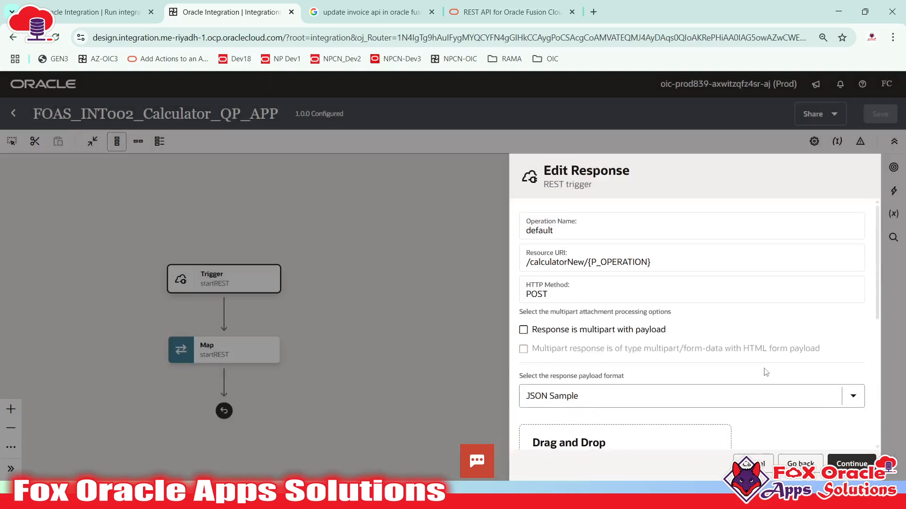
scroll(761, 363, "down", 6)
scroll(762, 364, "up", 5)
scroll(750, 368, "down", 4)
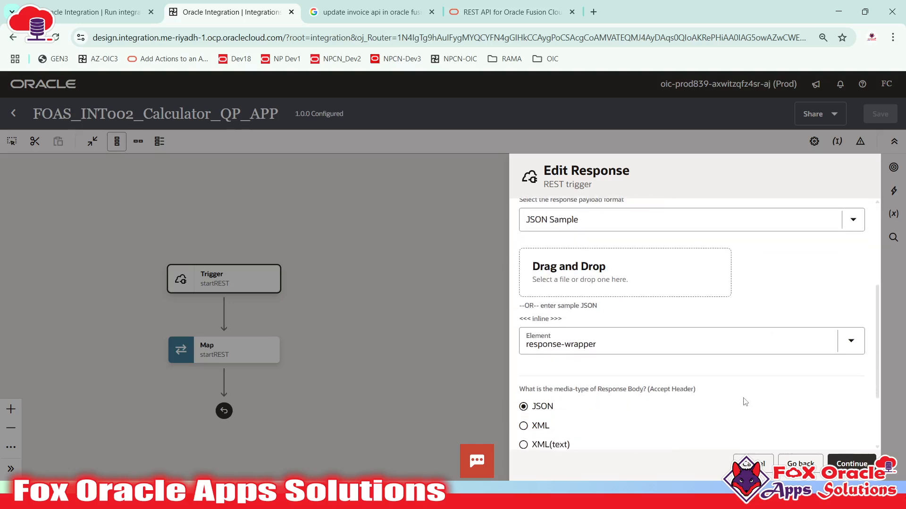
- Recheck the Operation line in the sample, then continue through Summary and finish the trigger
left_click(555, 319)
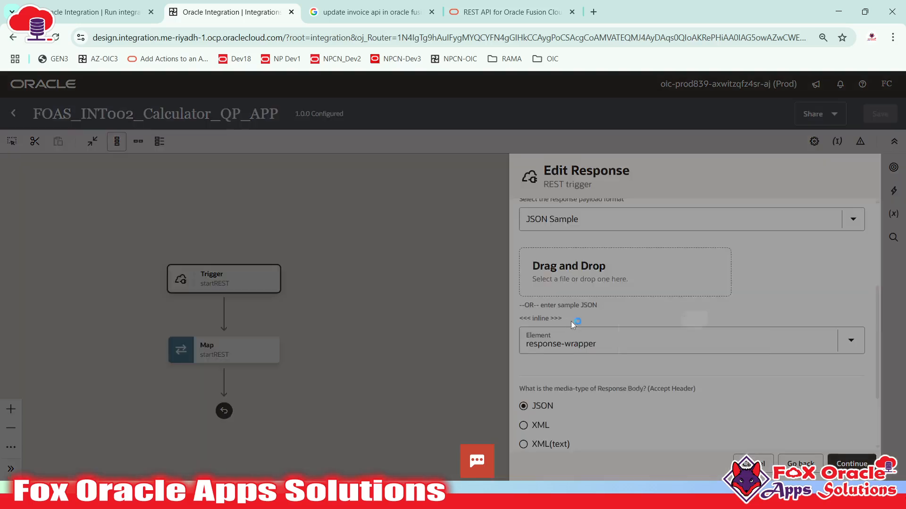
left_click(562, 270)
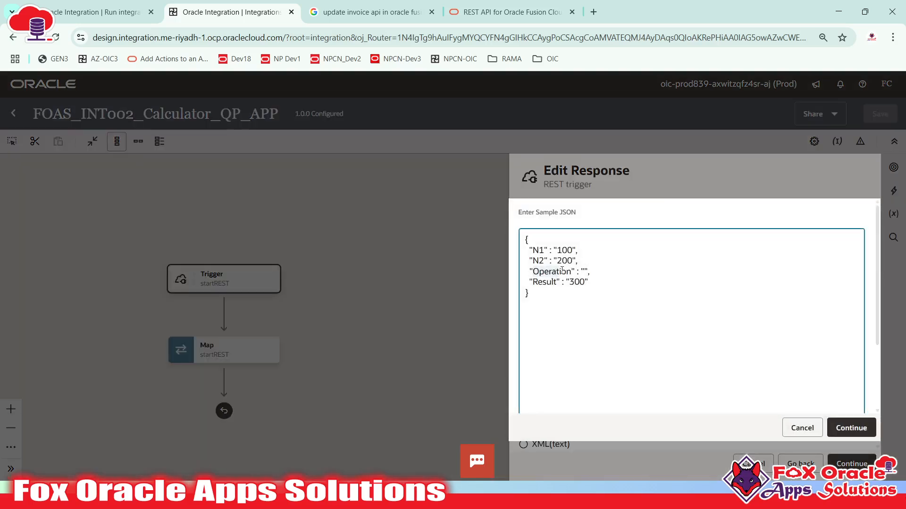
left_click(848, 427)
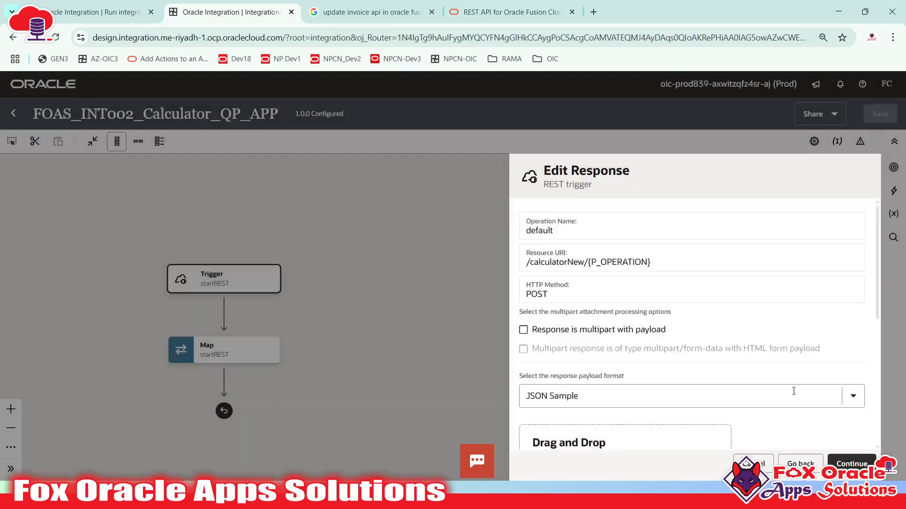
scroll(794, 392, "down", 10)
left_click(847, 461)
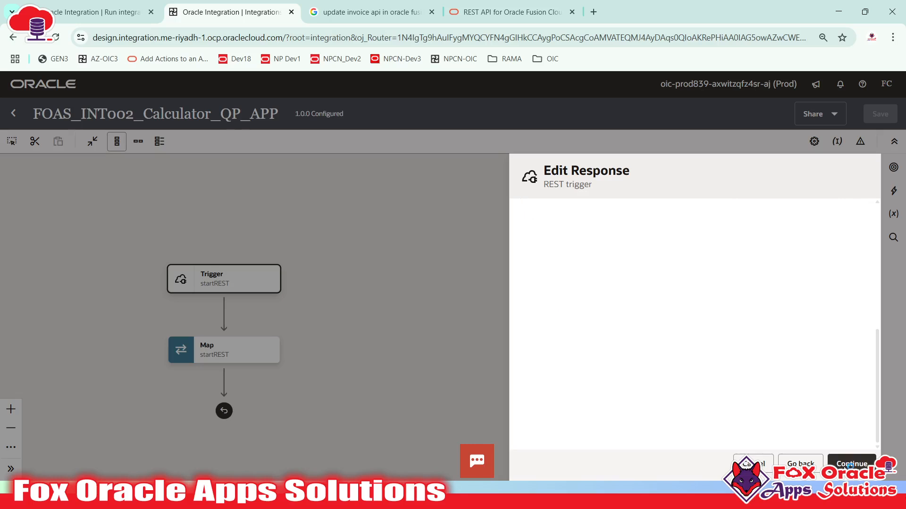
left_click(860, 461)
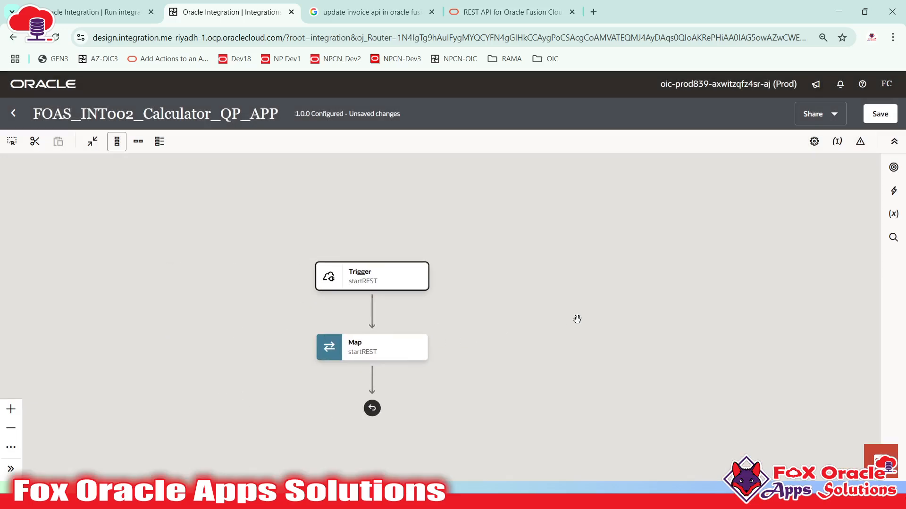
left_click(879, 114)
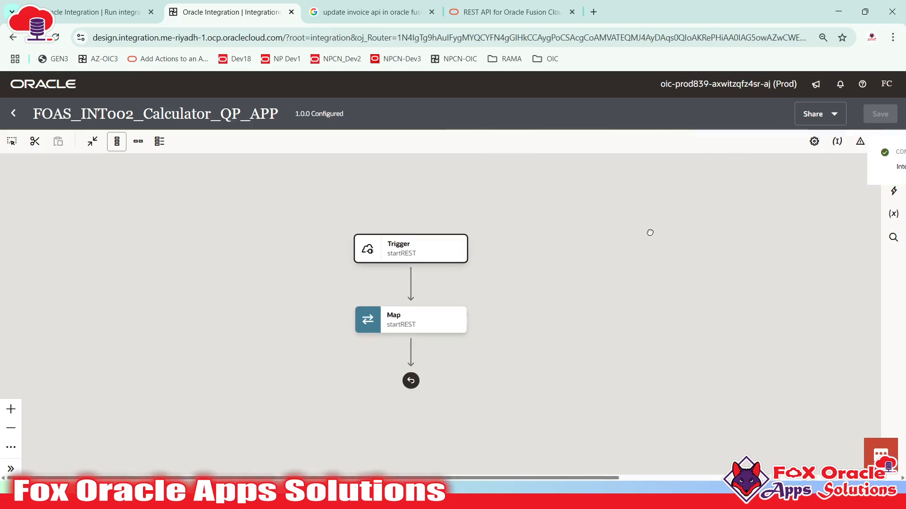
left_click_drag(562, 295, 545, 302)
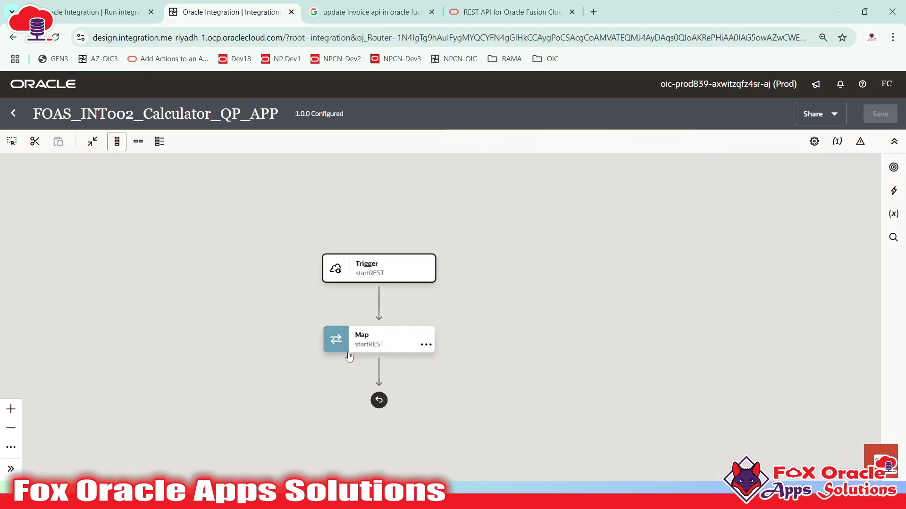
left_click(373, 345)
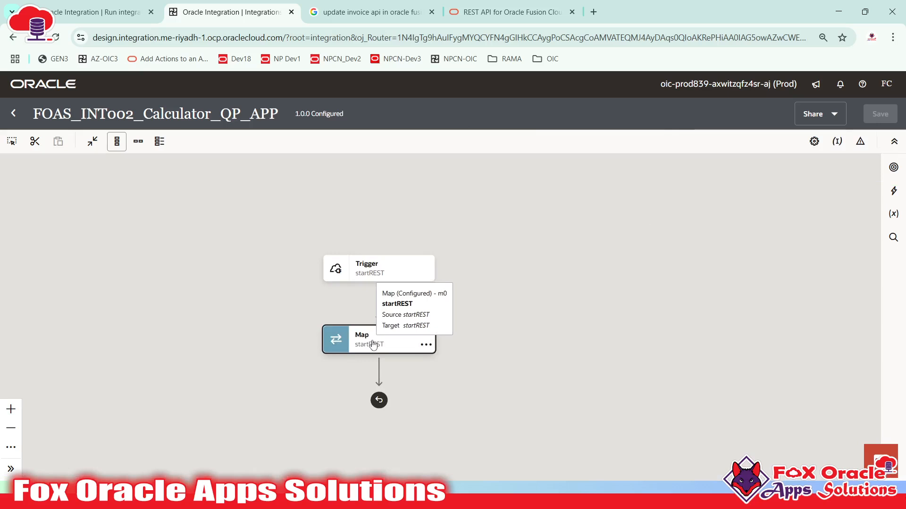
double_click(373, 346)
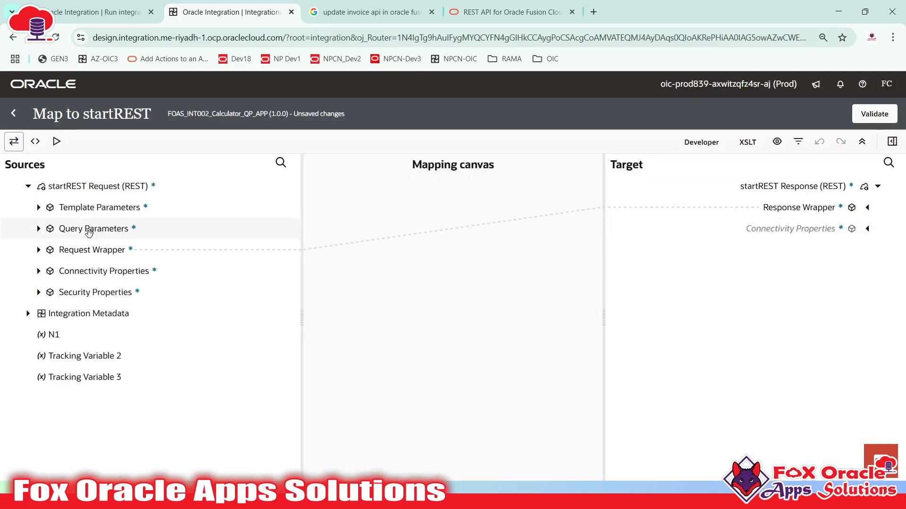
left_click(64, 207)
left_click(39, 210)
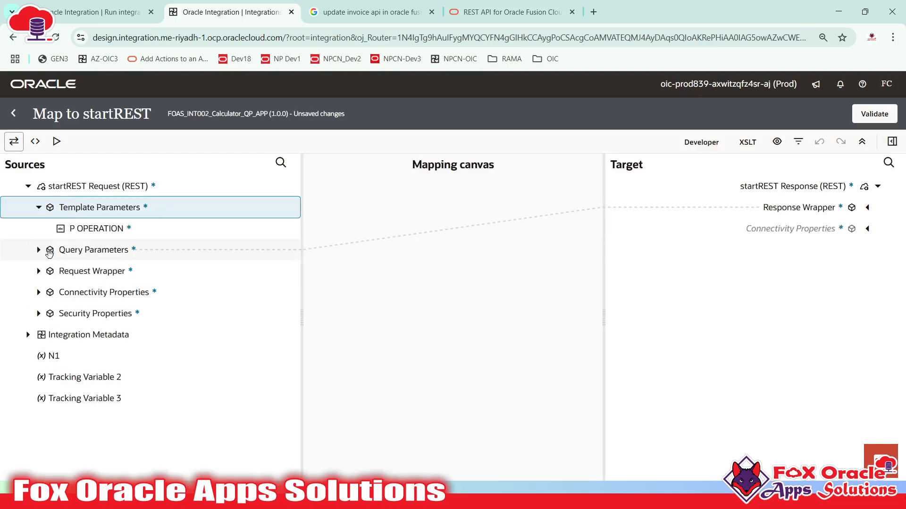
left_click(77, 229)
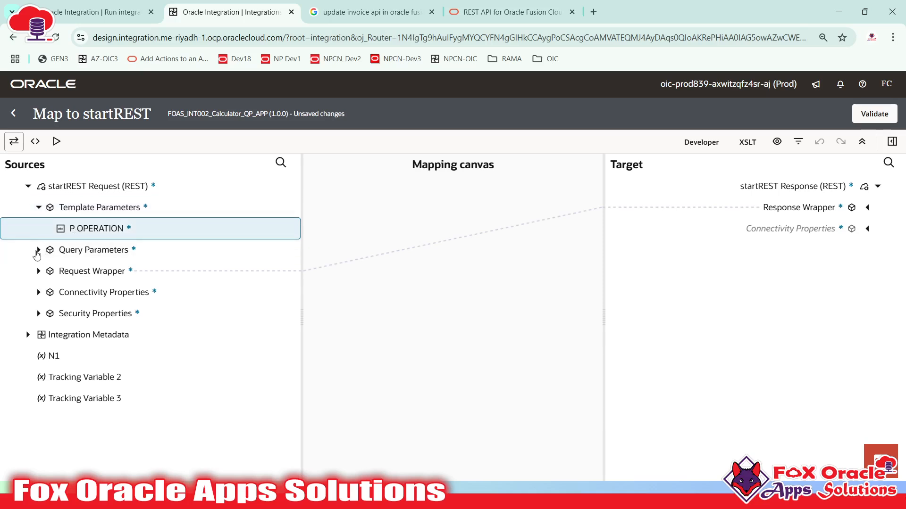
left_click(39, 250)
left_click(76, 252)
left_click(76, 293)
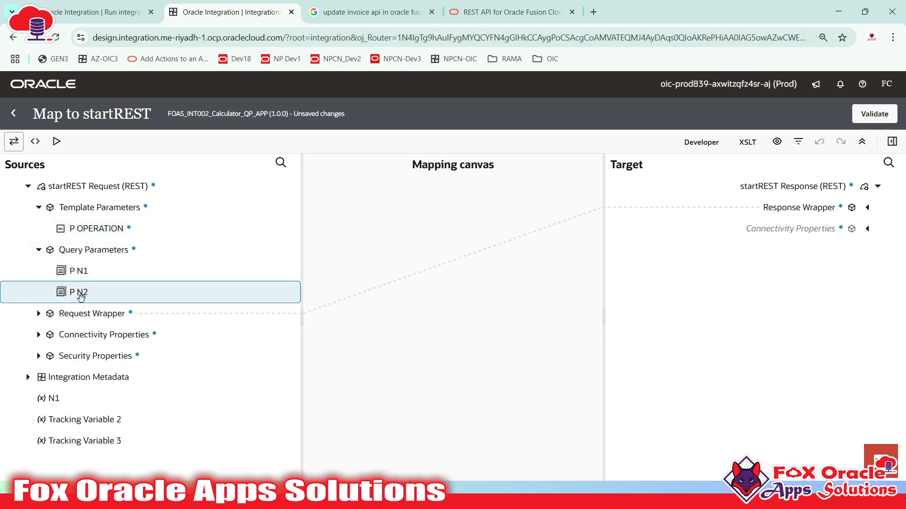
left_click(40, 317)
left_click(89, 315)
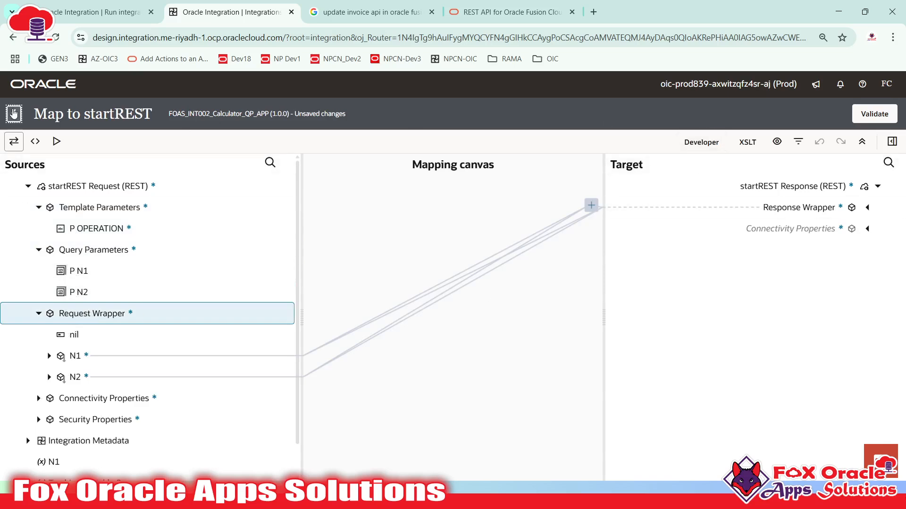
left_click(13, 113)
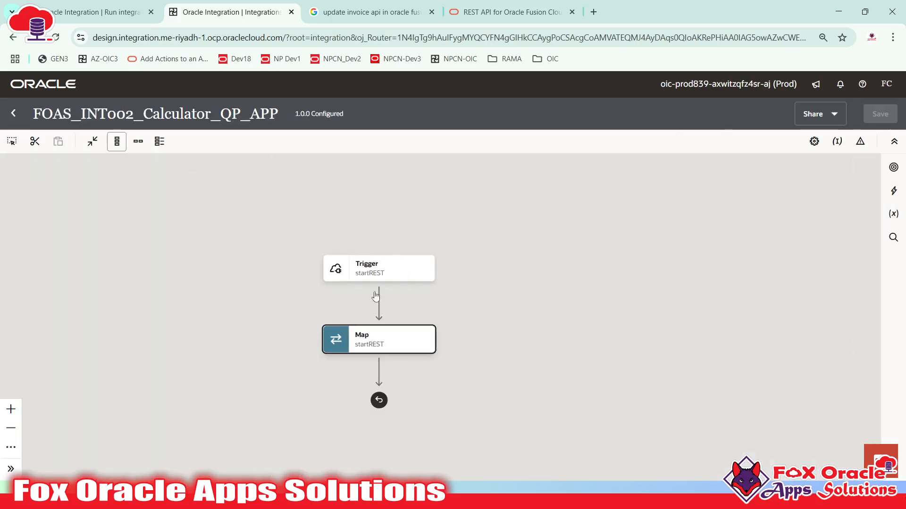
- Reopen the REST trigger and review its POST /calculatorNew/{P_OPERATION} resource configuration
left_click(403, 268)
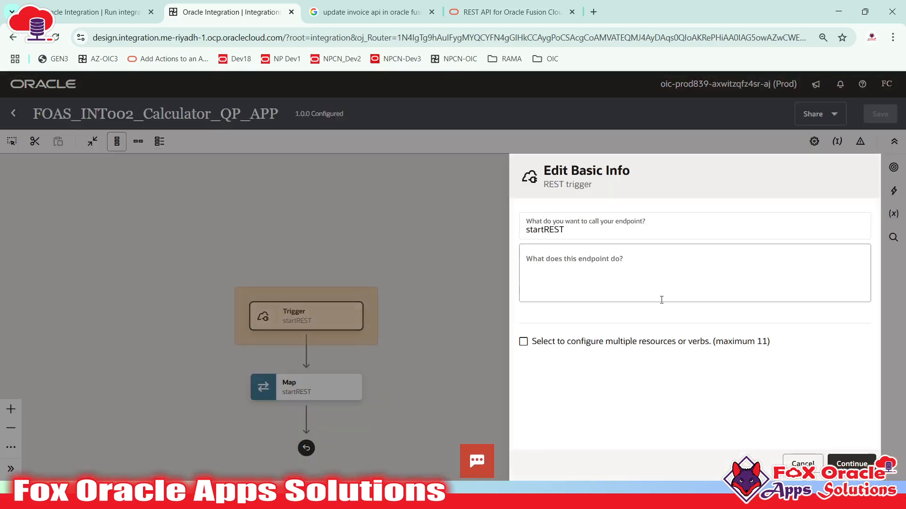
left_click(852, 464)
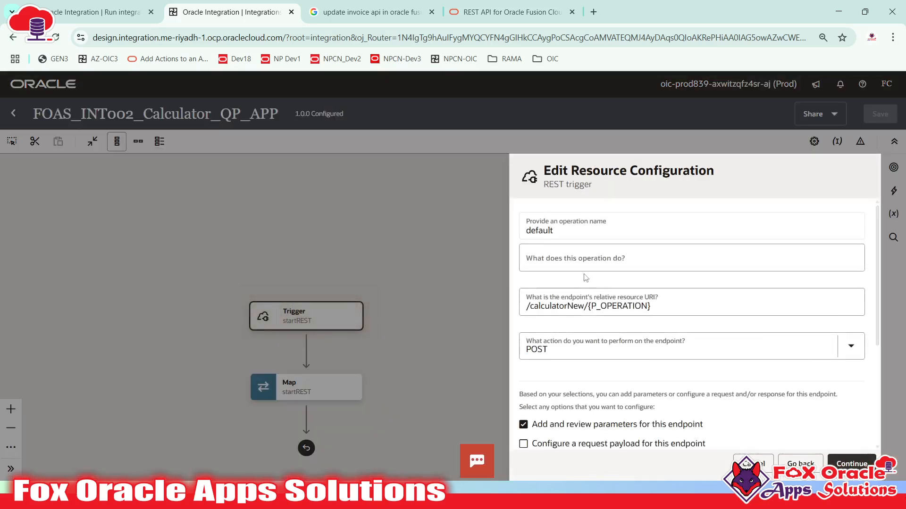
scroll(628, 329, "down", 4)
scroll(628, 329, "up", 3)
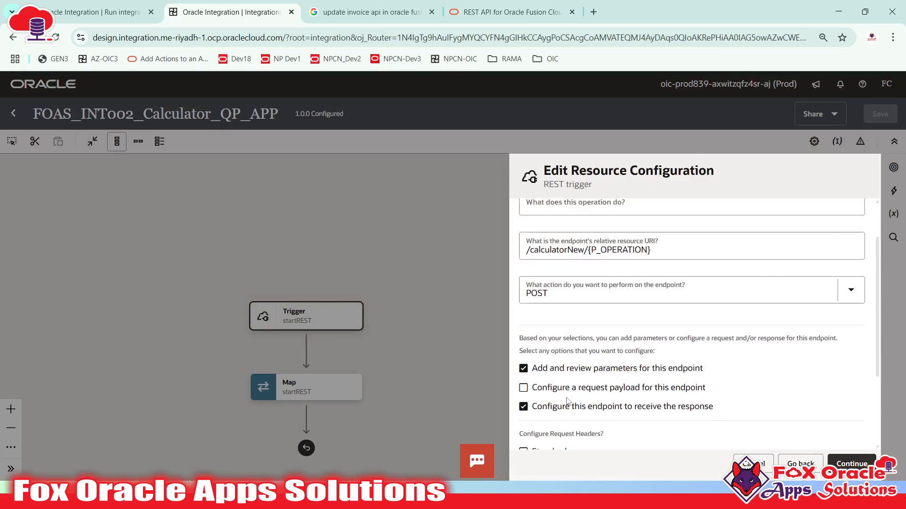
scroll(605, 386, "up", 1)
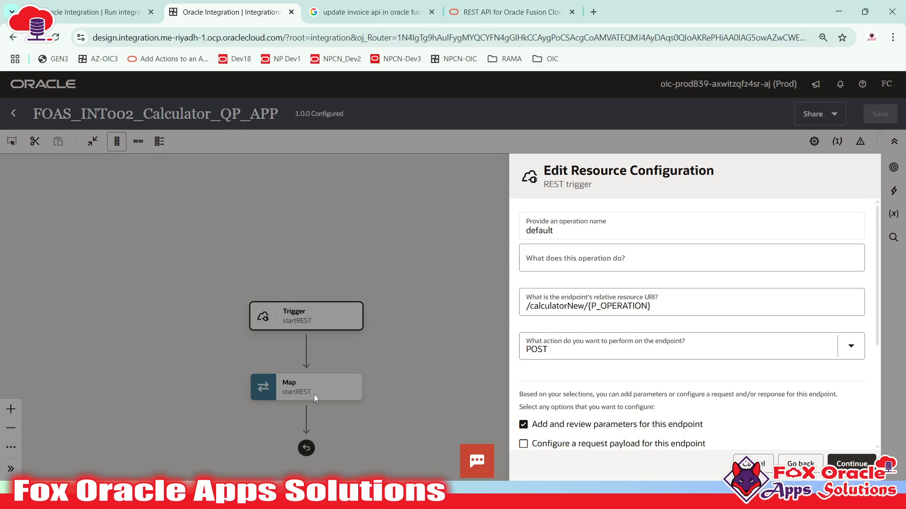
scroll(755, 410, "down", 3)
scroll(788, 418, "up", 3)
- Step through the P_N1/P_N2 request parameters and response pages, then finish the trigger wizard
left_click(848, 464)
scroll(801, 432, "down", 3)
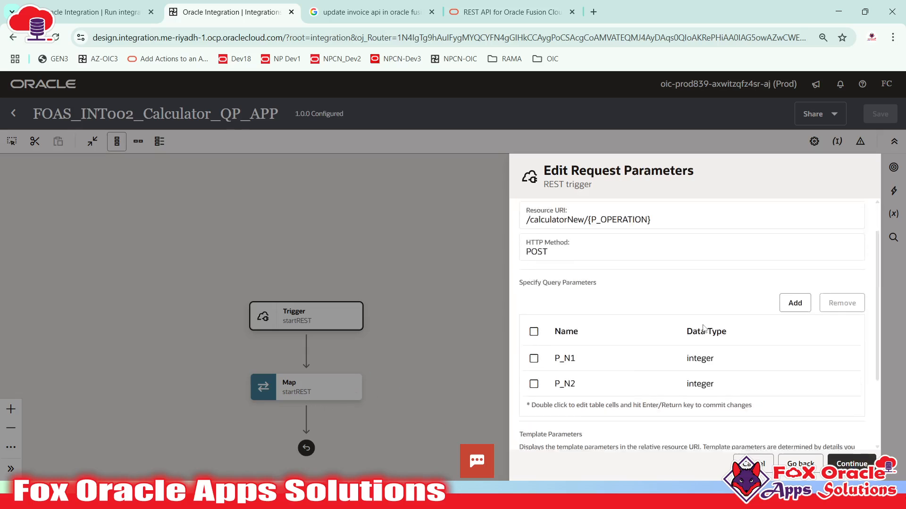
scroll(803, 433, "up", 3)
left_click(847, 463)
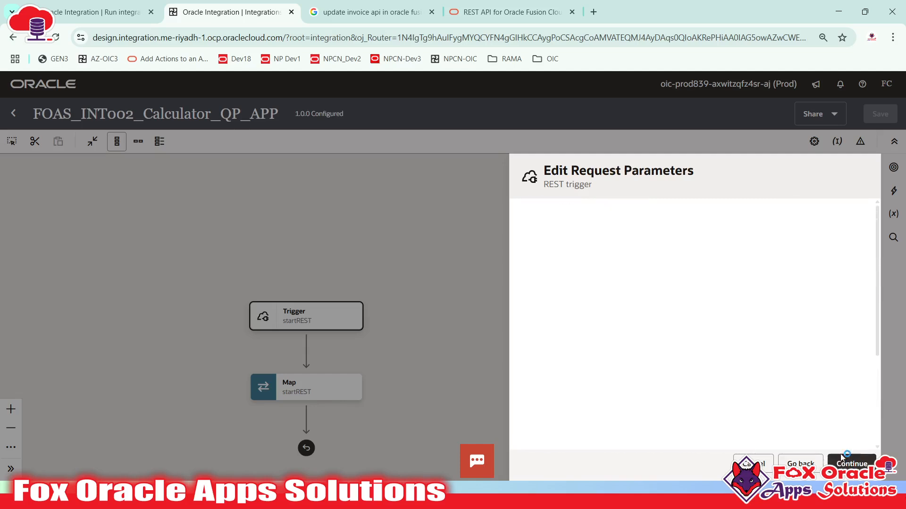
scroll(776, 426, "down", 5)
scroll(776, 426, "up", 5)
left_click(851, 463)
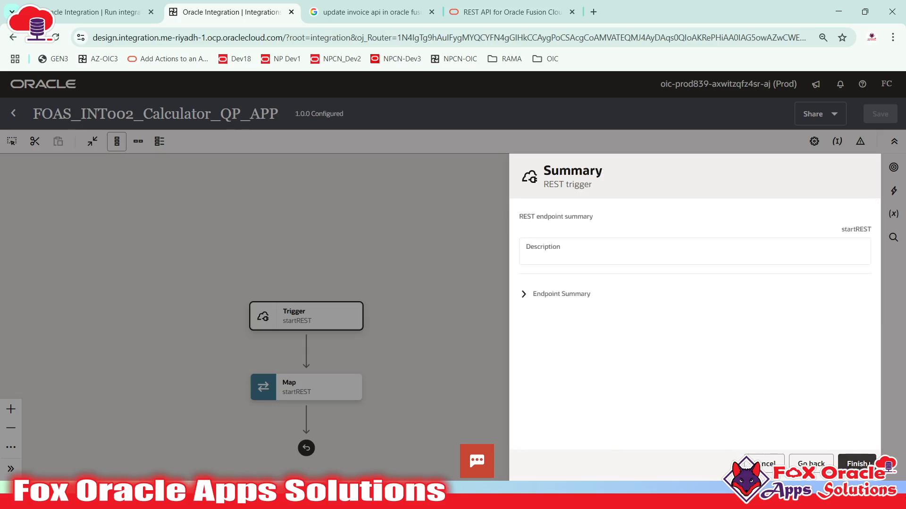
left_click(854, 464)
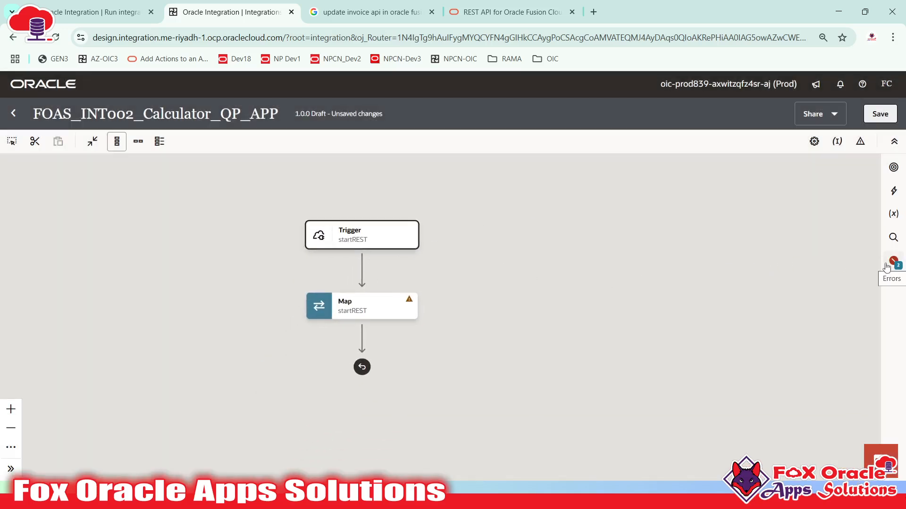
- Check the Trigger and Map node details, then open the Map to startREST mapper
mouse_move(416, 239)
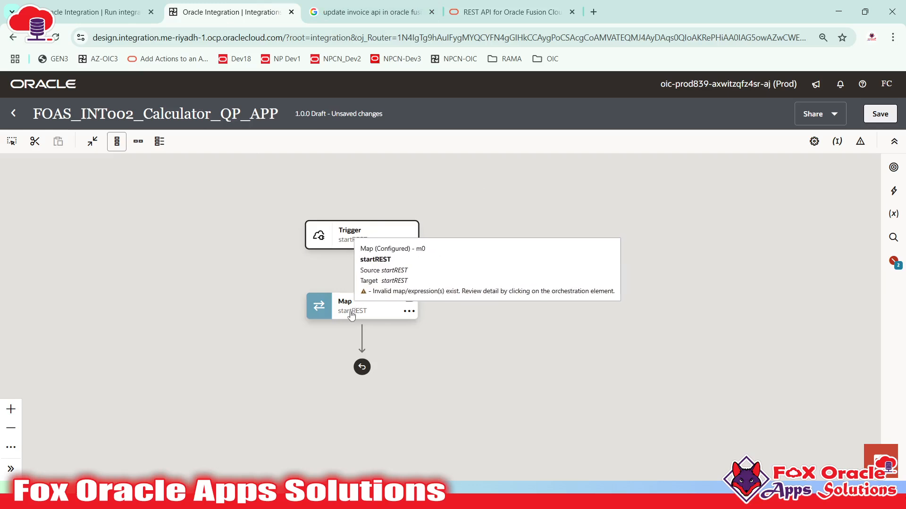
mouse_move(400, 321)
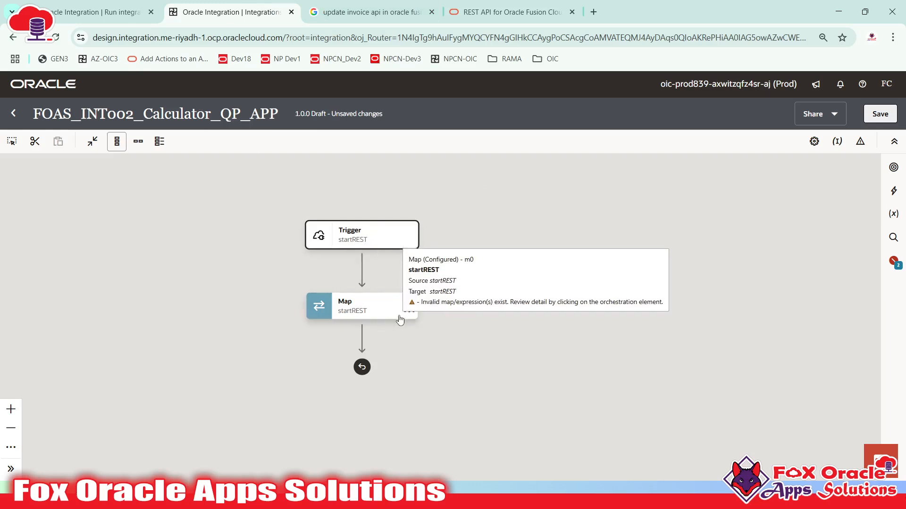
left_click(350, 307)
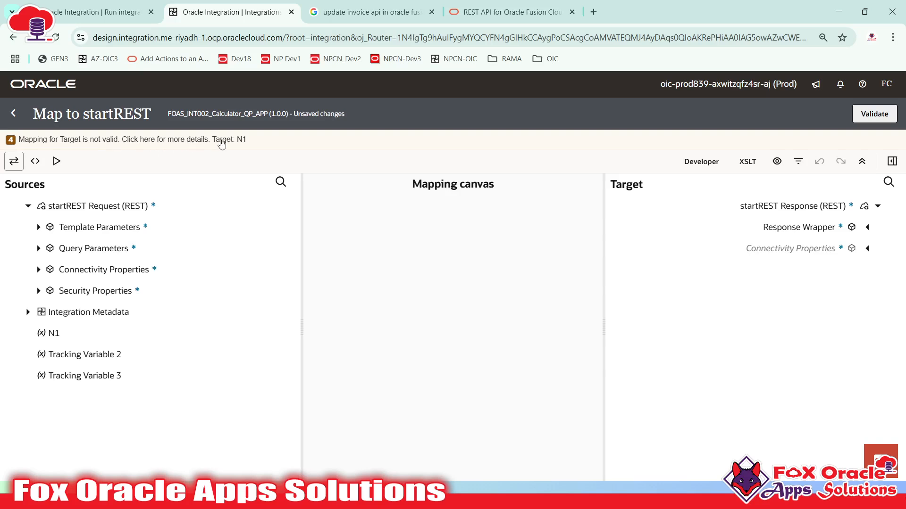
- Inspect the invalid N1, N2 and Result expressions that still reference request-wrapper paths
left_click(141, 140)
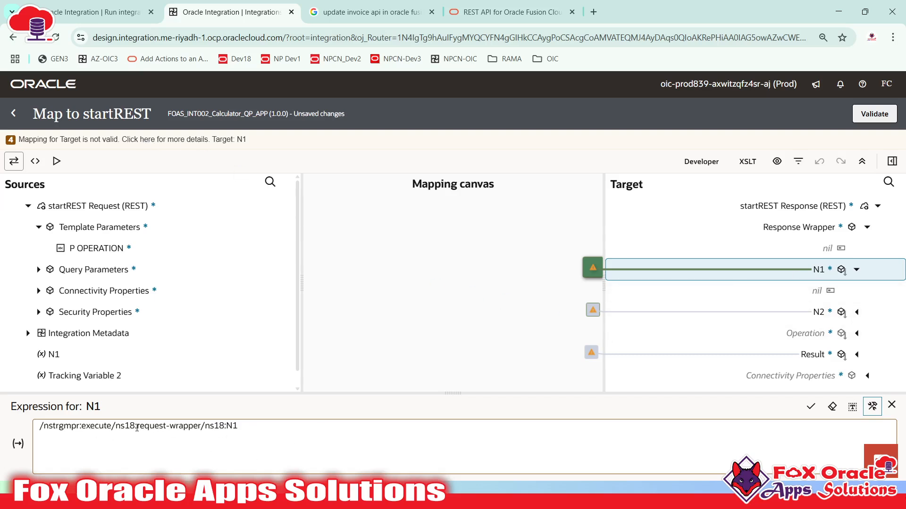
left_click_drag(137, 428, 202, 427)
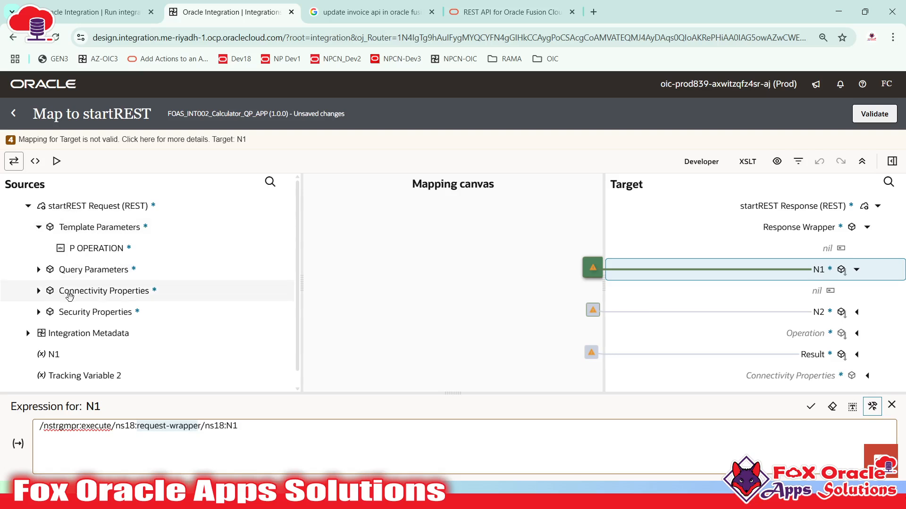
left_click_drag(238, 427, 28, 428)
left_click(792, 316)
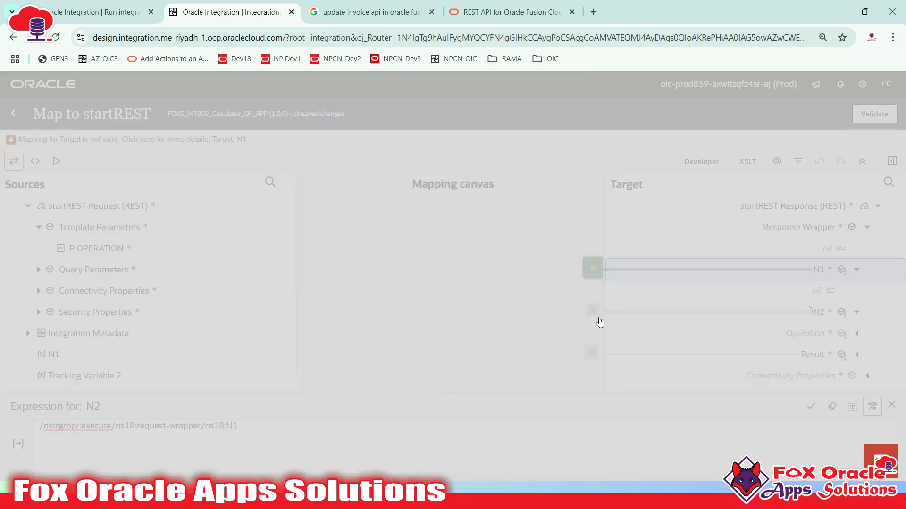
left_click(809, 375)
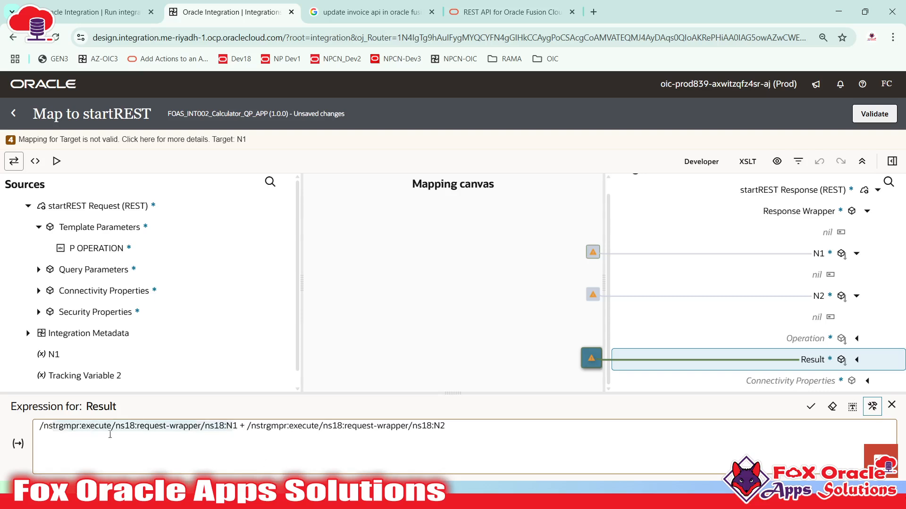
left_click(374, 426)
left_click(444, 437)
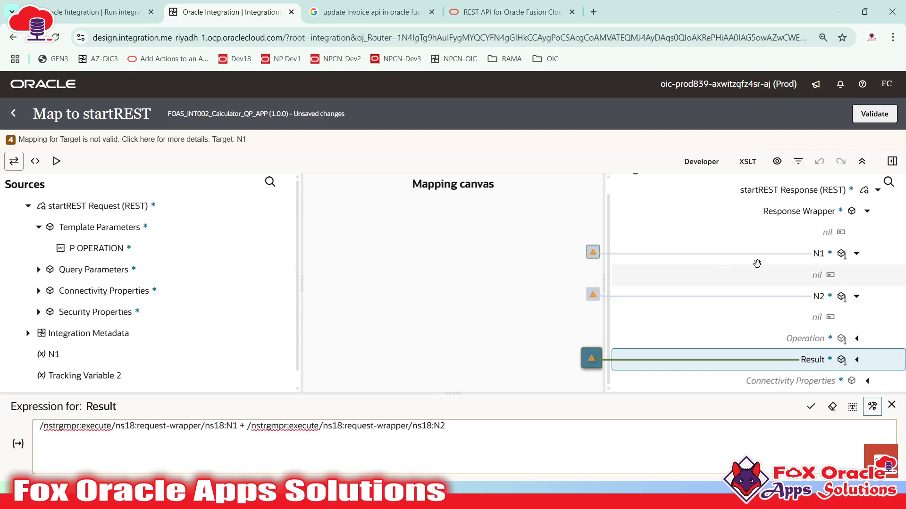
left_click(770, 255)
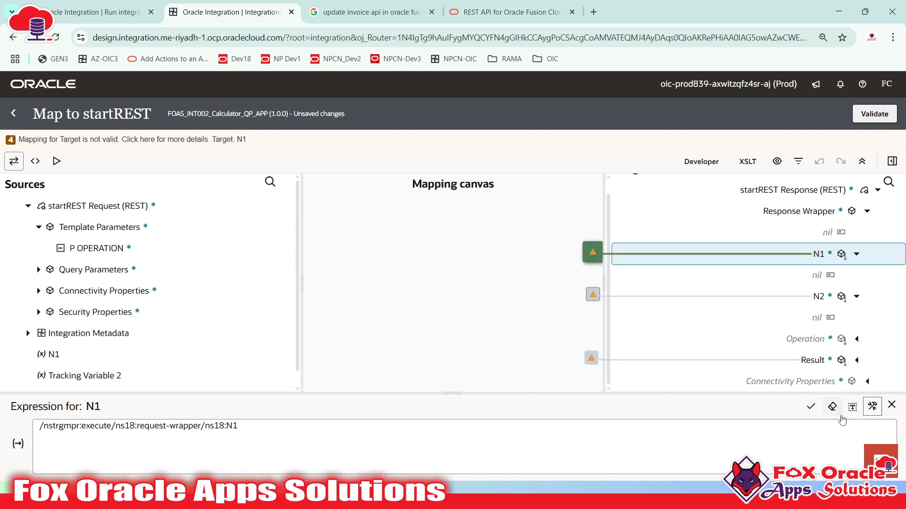
left_click(288, 431)
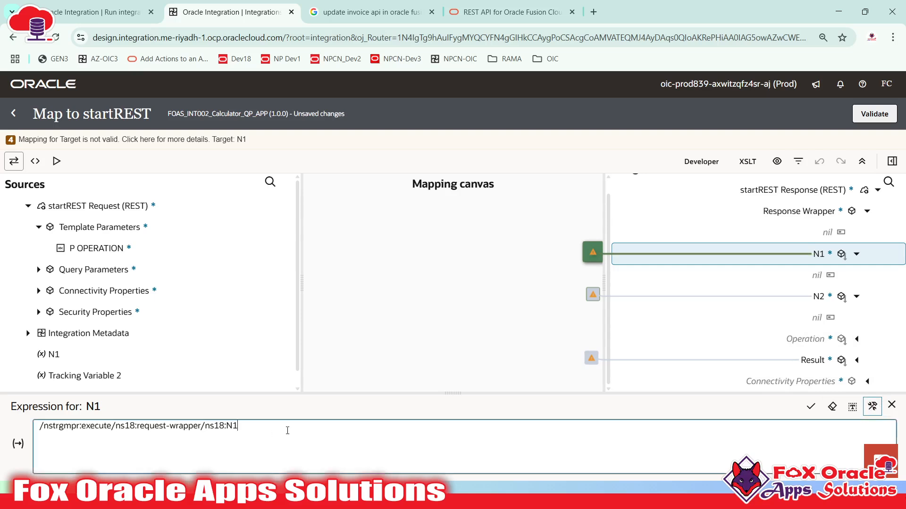
- Clear the old N1 expression and map query parameter P N1 onto target N1
left_click_drag(287, 431, 6, 434)
key("BackSpace")
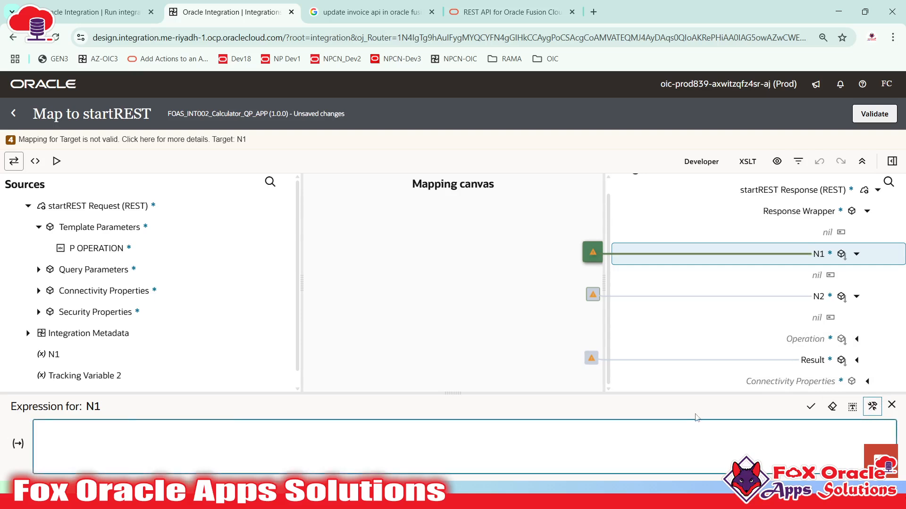
left_click(811, 407)
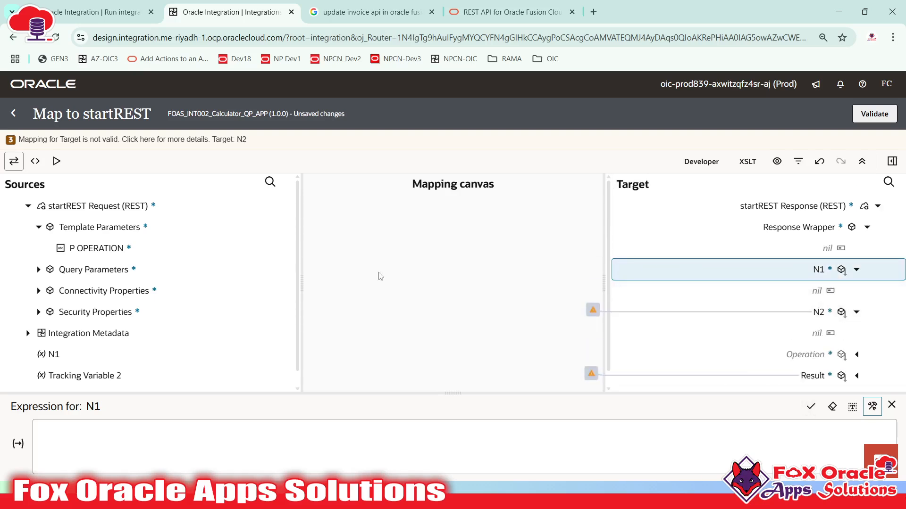
left_click(38, 269)
left_click_drag(84, 292, 775, 270)
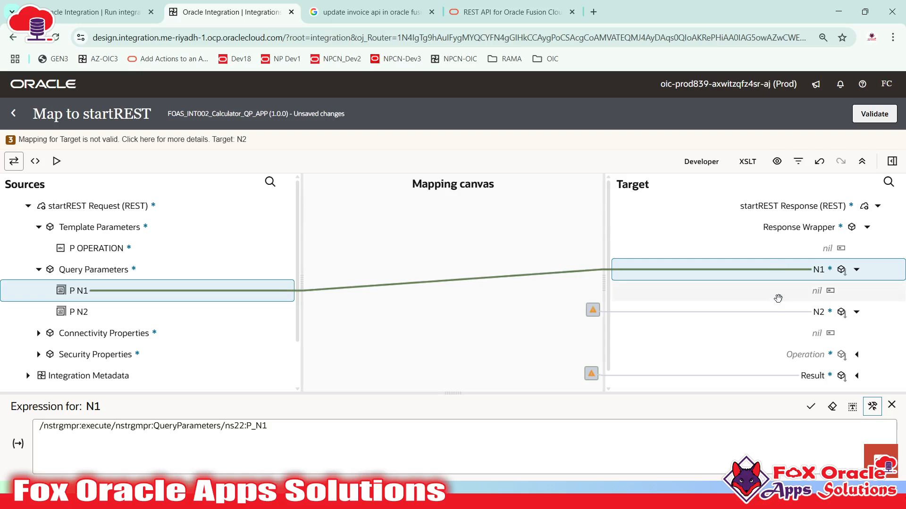
- Map query parameter P N2 onto target N2
left_click(818, 312)
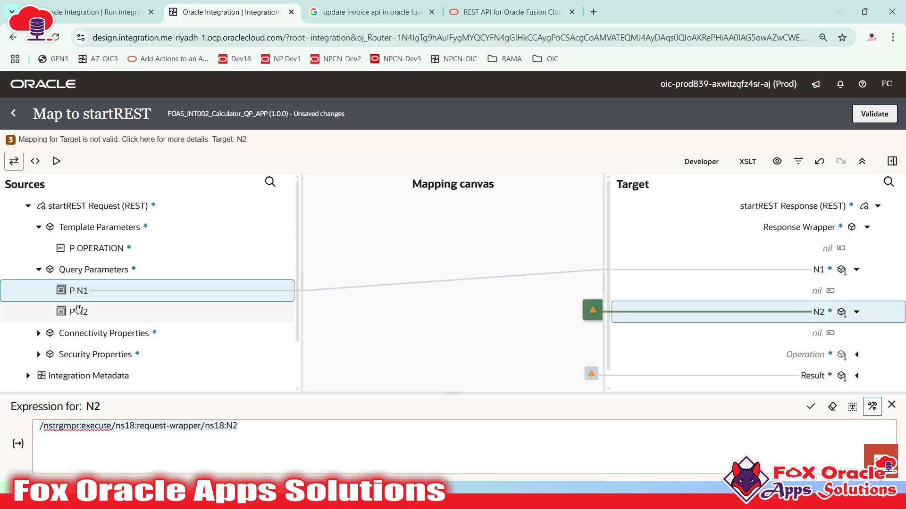
left_click_drag(78, 312, 150, 427)
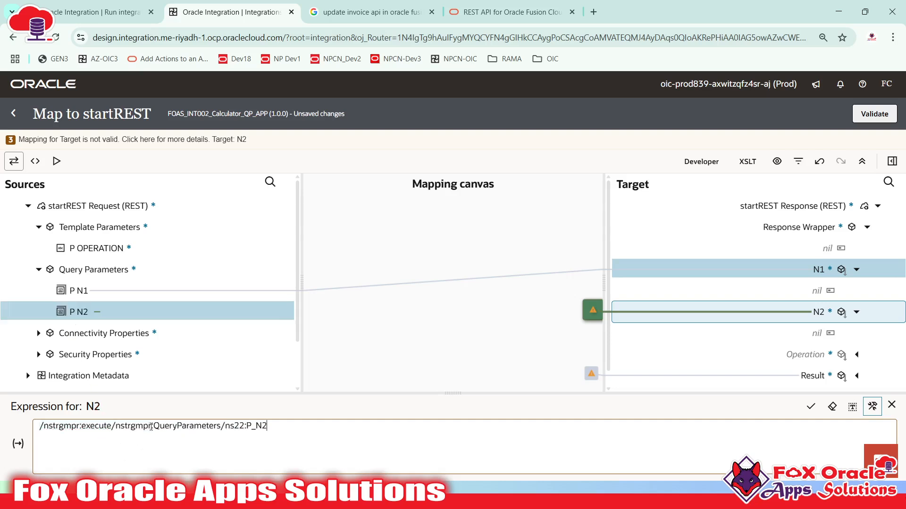
left_click(273, 426)
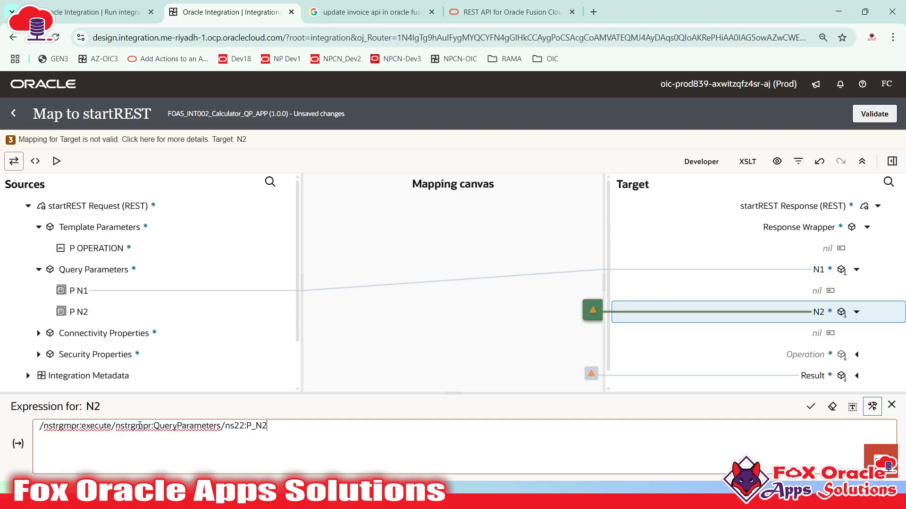
left_click(811, 407)
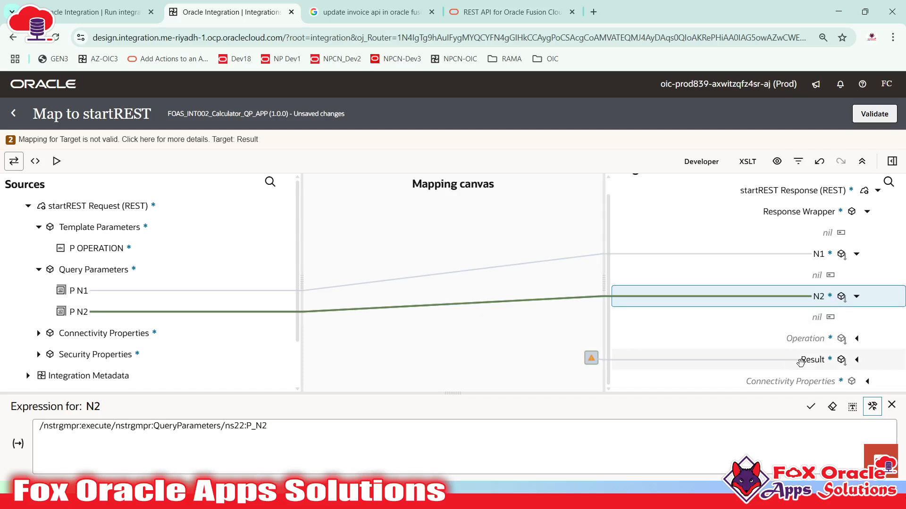
- Replace the Result expression with P_N1 + P_N2 and validate the mapping
left_click(802, 363)
left_click_drag(526, 453, 7, 393)
key("Delete")
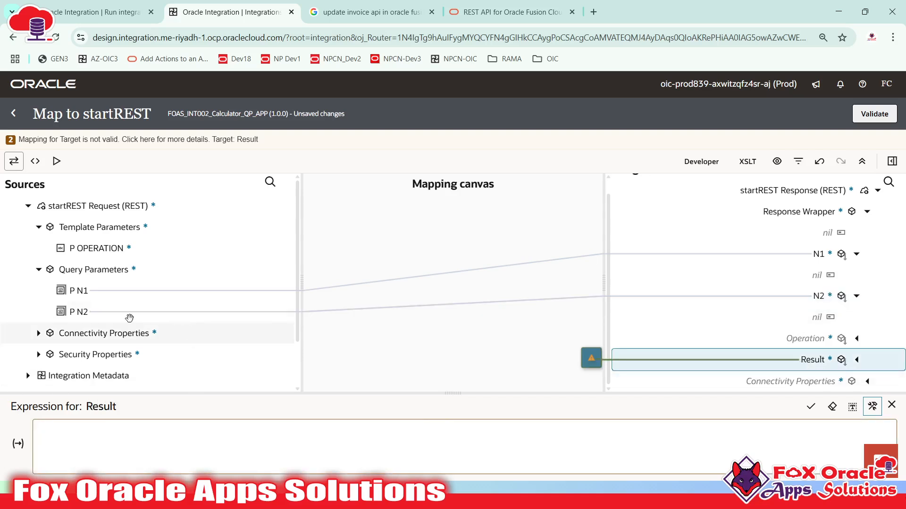
left_click_drag(75, 290, 102, 457)
type("+")
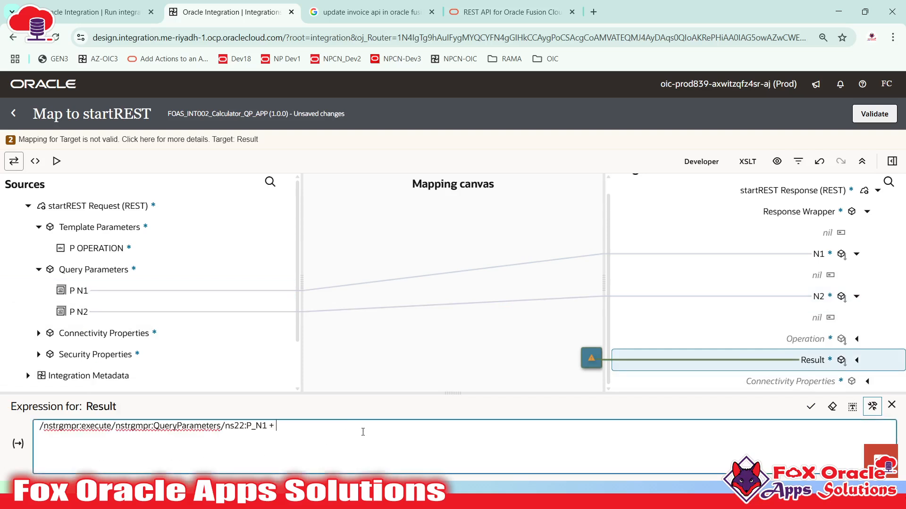
left_click_drag(76, 312, 360, 457)
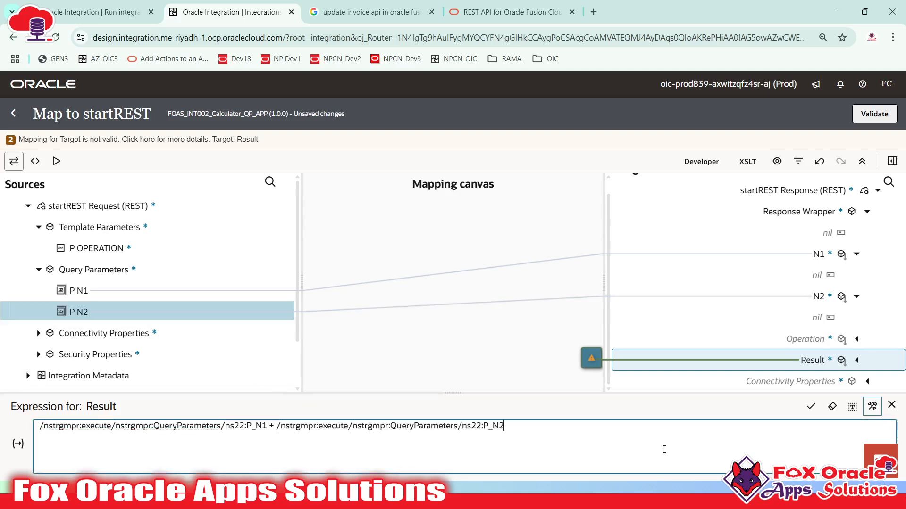
left_click(810, 406)
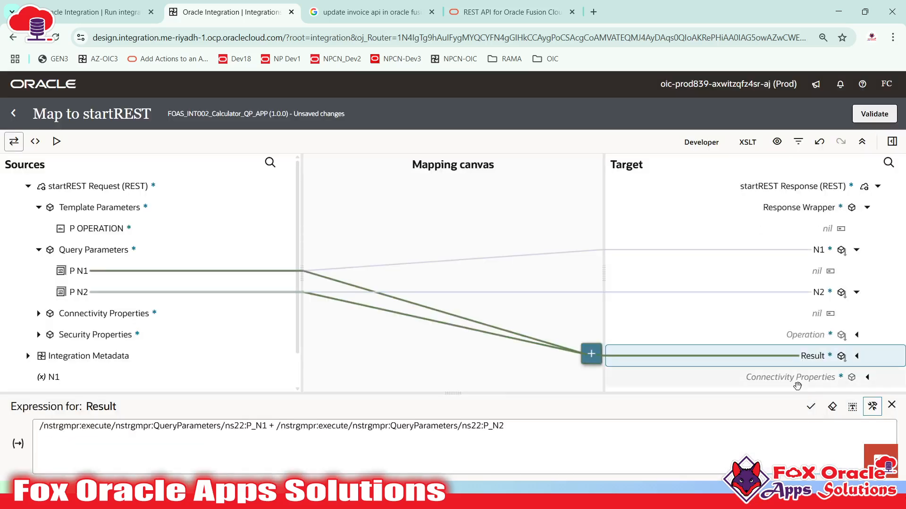
left_click(877, 118)
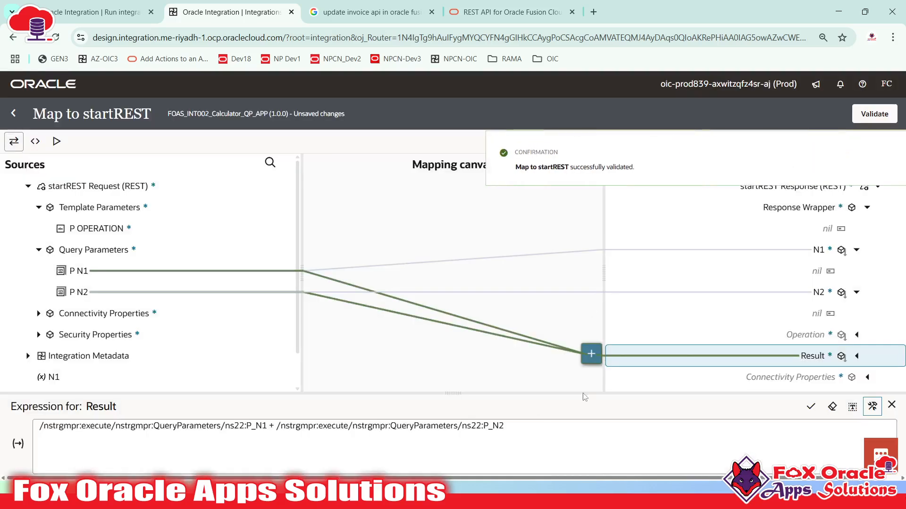
- Dismiss the successful validation message and switch the map to its XSLT code view
left_click(884, 152)
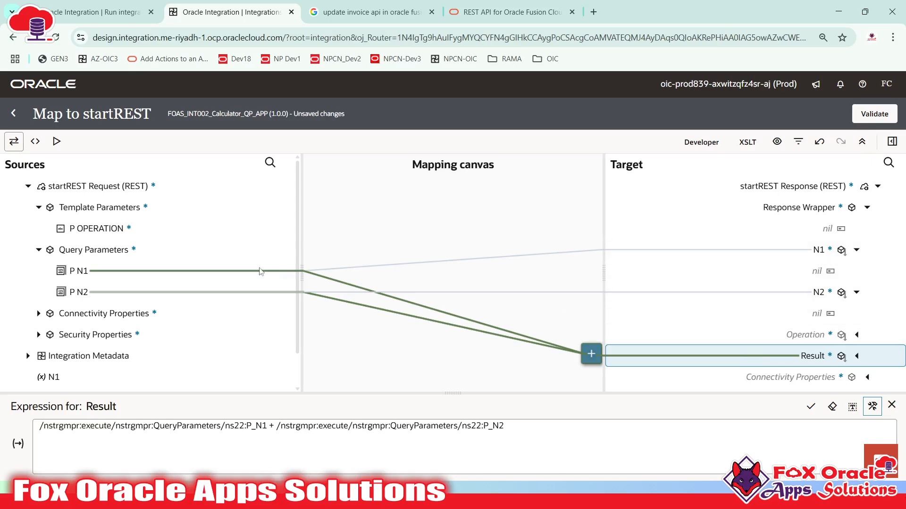
left_click(31, 146)
left_click(251, 310)
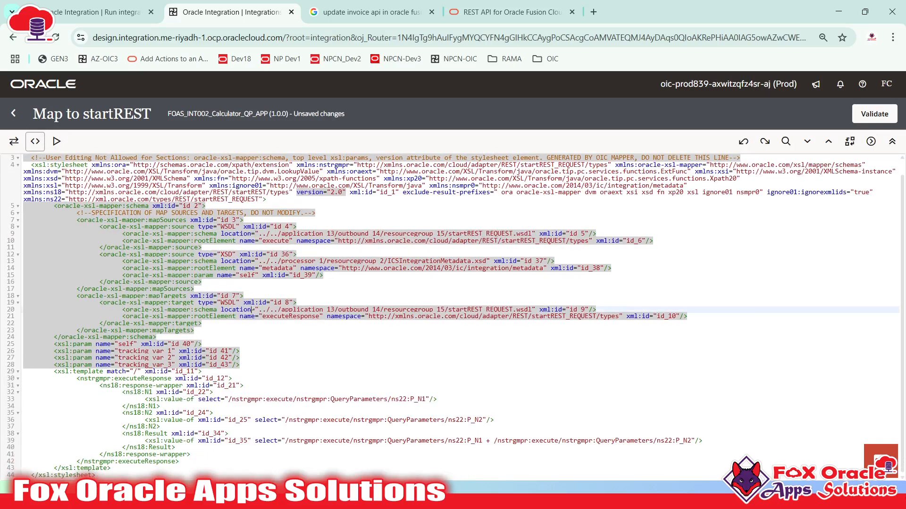
scroll(231, 351, "up", 2)
scroll(223, 354, "down", 4)
scroll(223, 353, "up", 4)
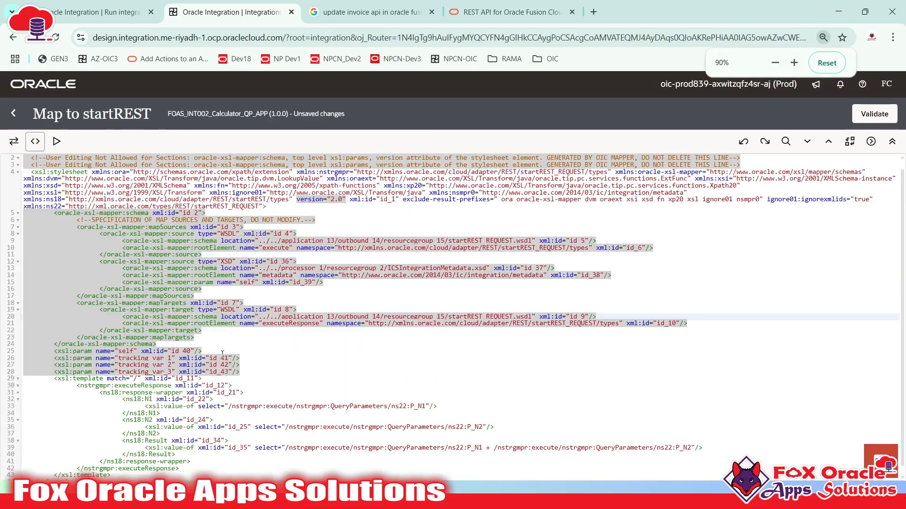
scroll(223, 354, "down", 4)
key("ctrl+plus")
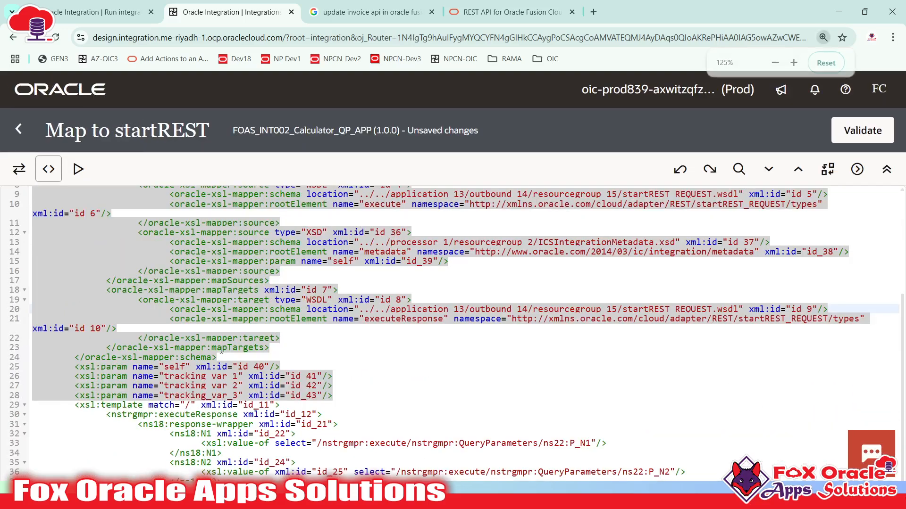
scroll(168, 356, "down", 3)
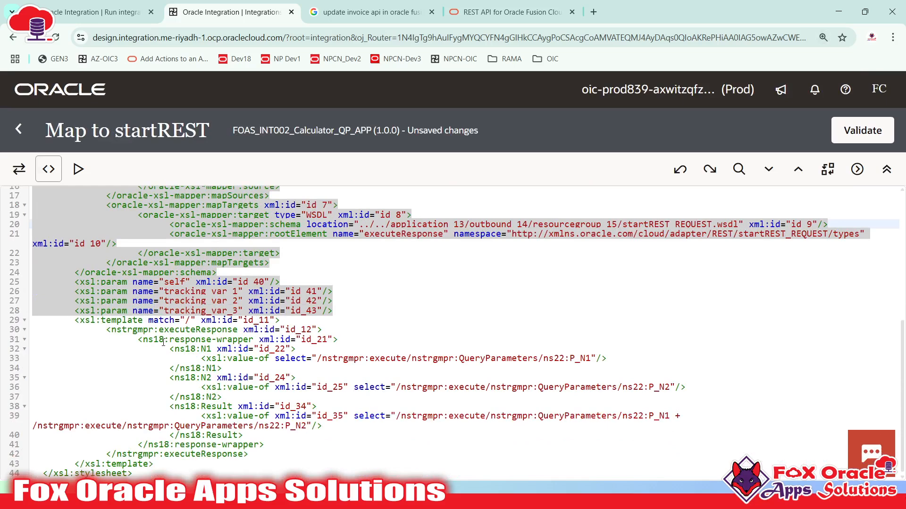
left_click_drag(170, 339, 251, 338)
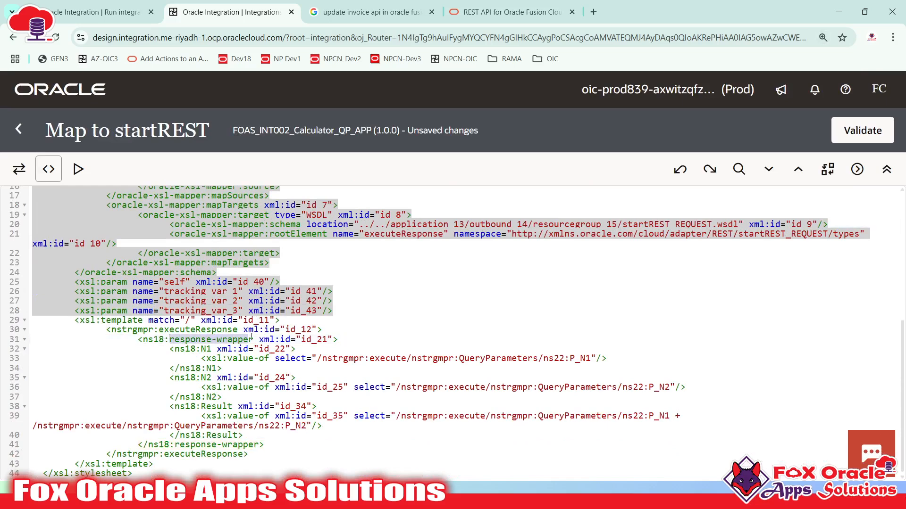
left_click(172, 351)
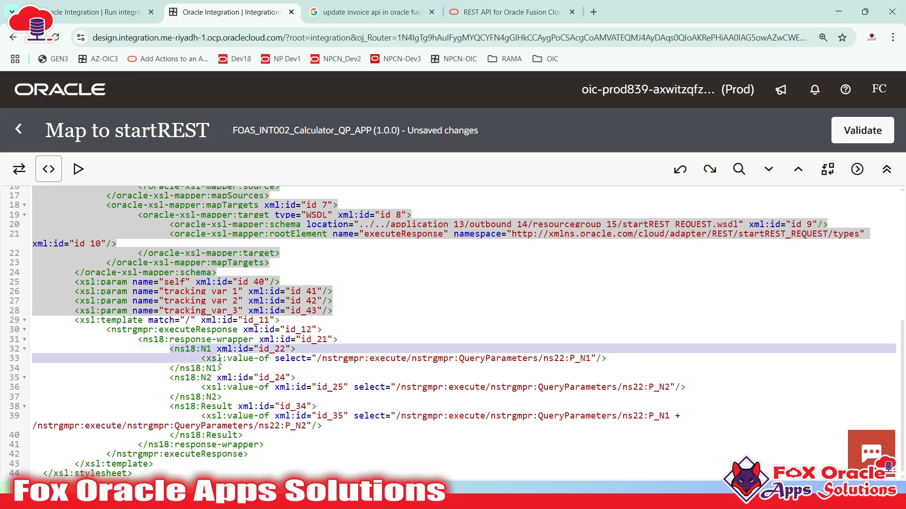
left_click(203, 368)
double_click(212, 368)
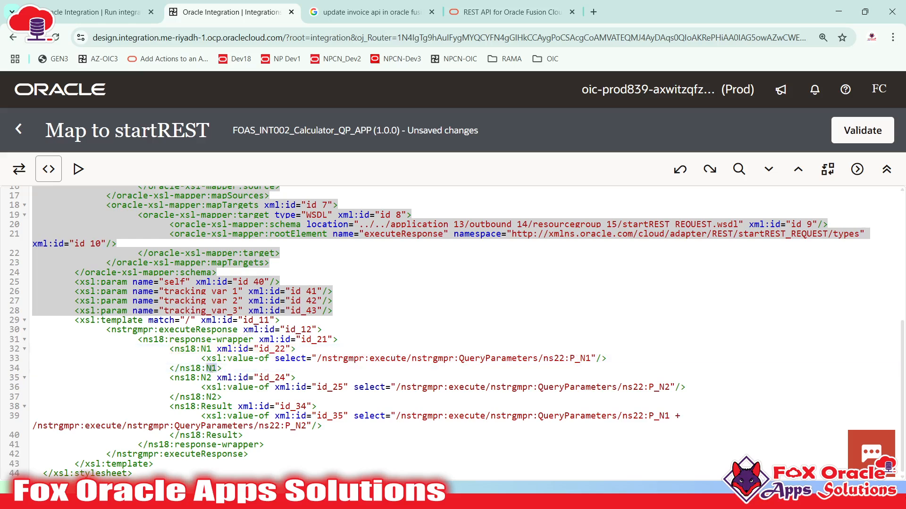
left_click(245, 358)
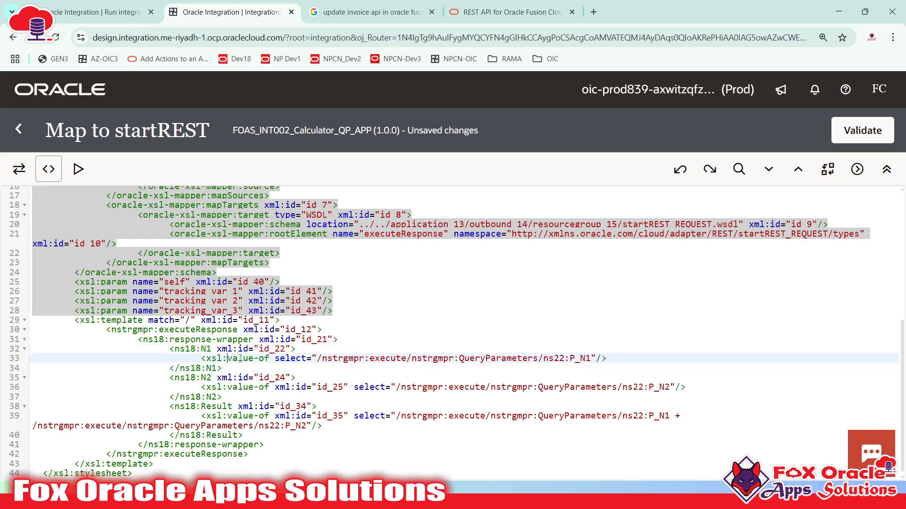
double_click(250, 359)
left_click_drag(315, 358, 591, 360)
left_click(498, 366)
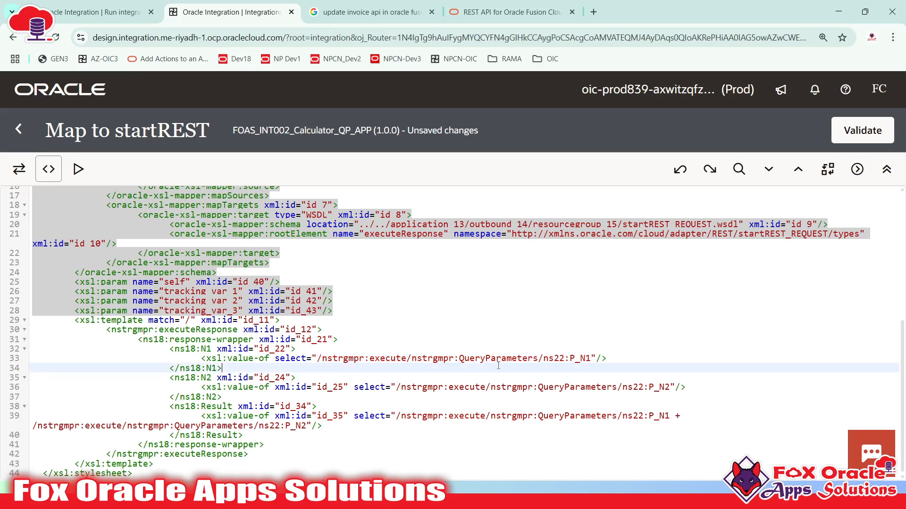
left_click_drag(460, 359, 587, 359)
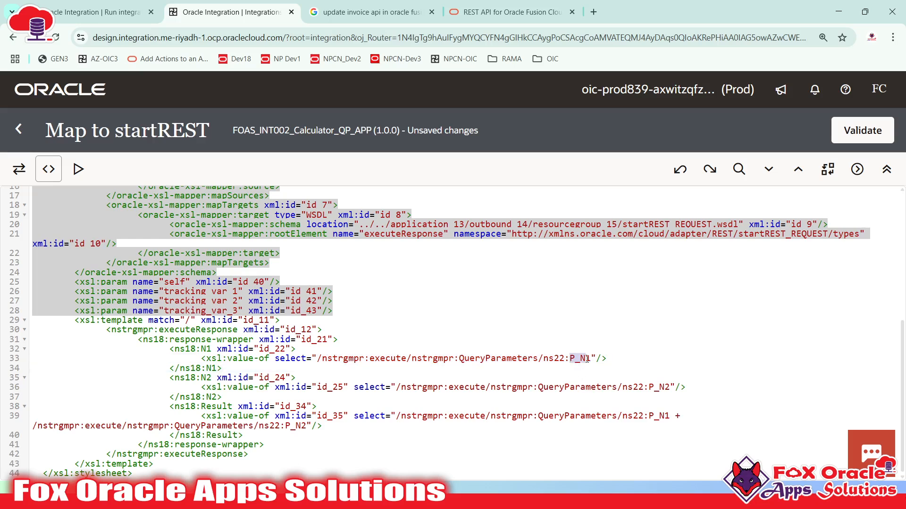
left_click_drag(201, 349, 182, 338)
left_click(212, 369)
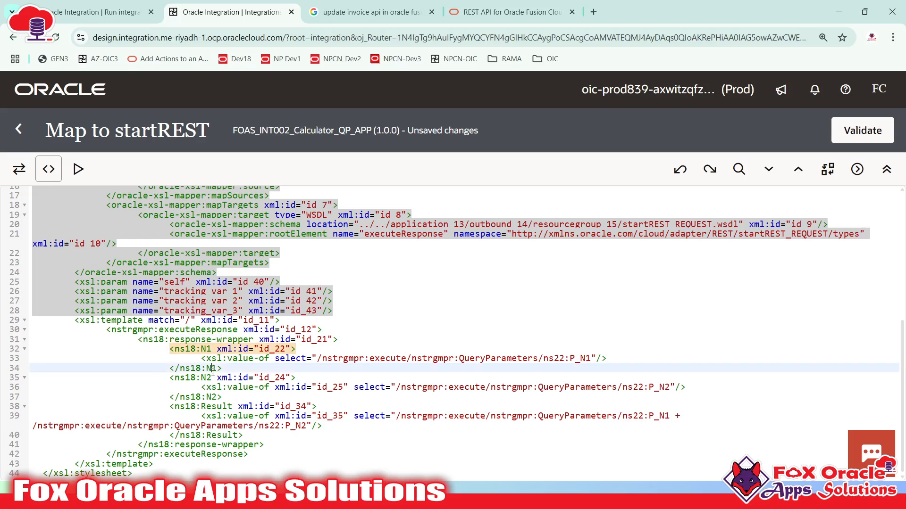
left_click_drag(200, 381, 268, 416)
left_click(202, 407)
left_click(218, 407)
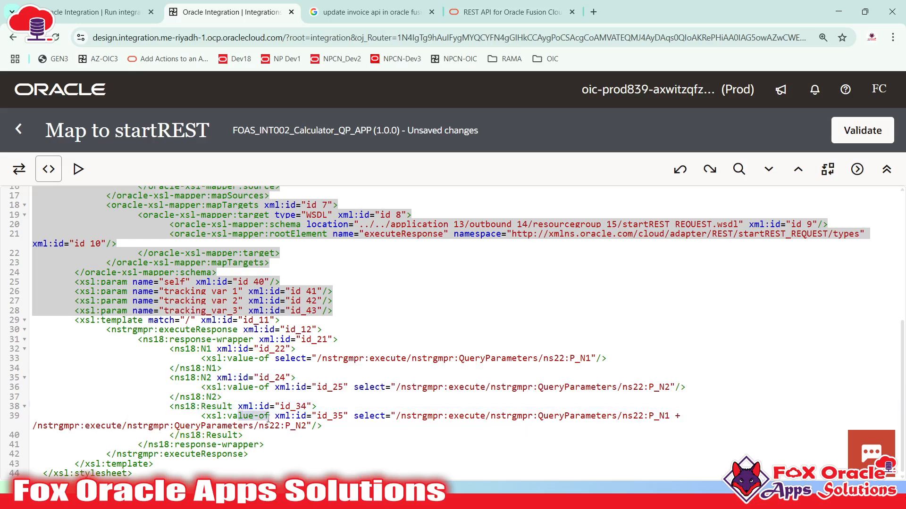
left_click_drag(397, 416, 668, 417)
left_click(684, 418)
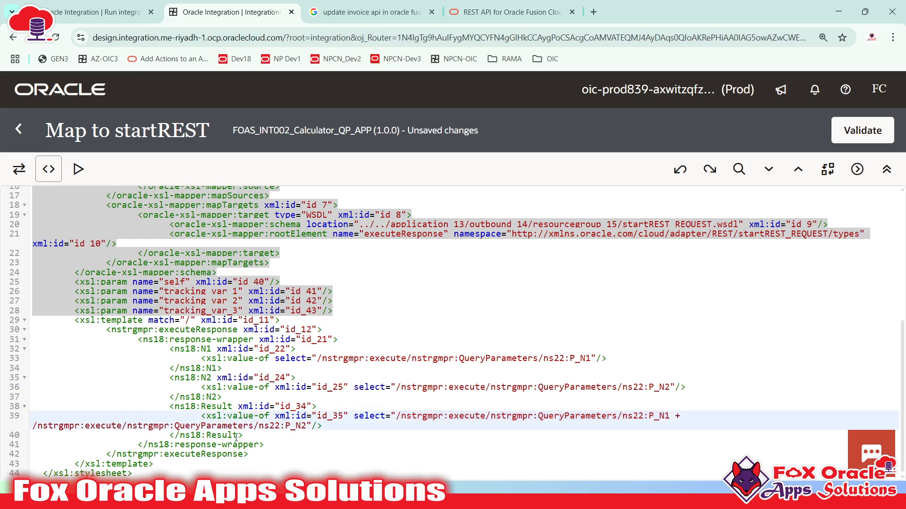
left_click_drag(308, 426, 24, 430)
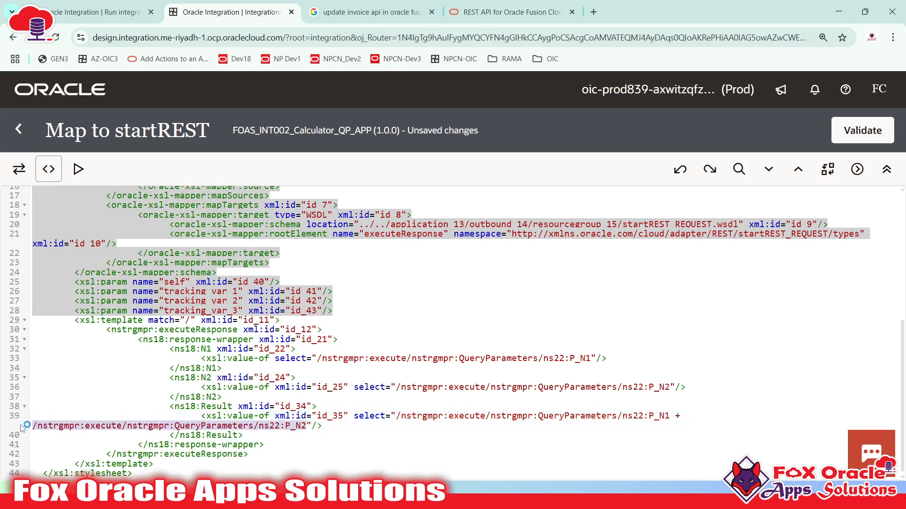
left_click(248, 405)
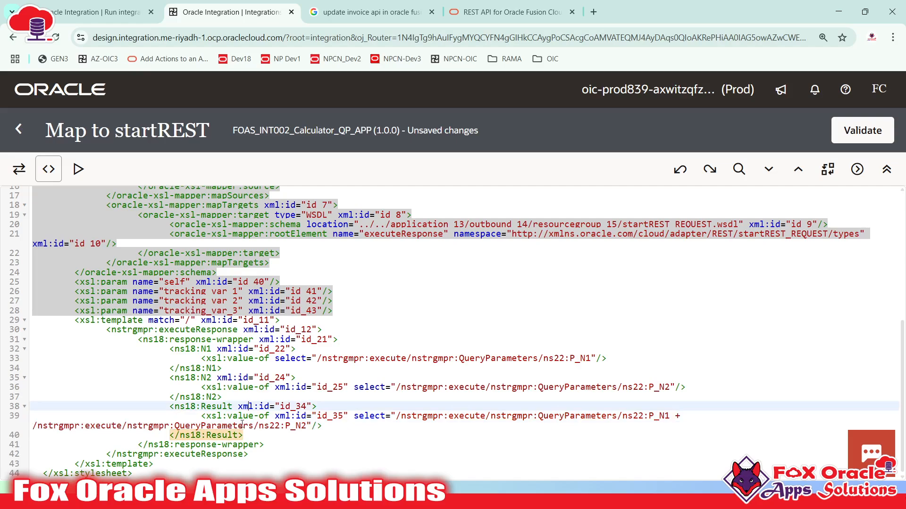
scroll(242, 424, "up", 5)
scroll(236, 421, "down", 5)
left_click(281, 378)
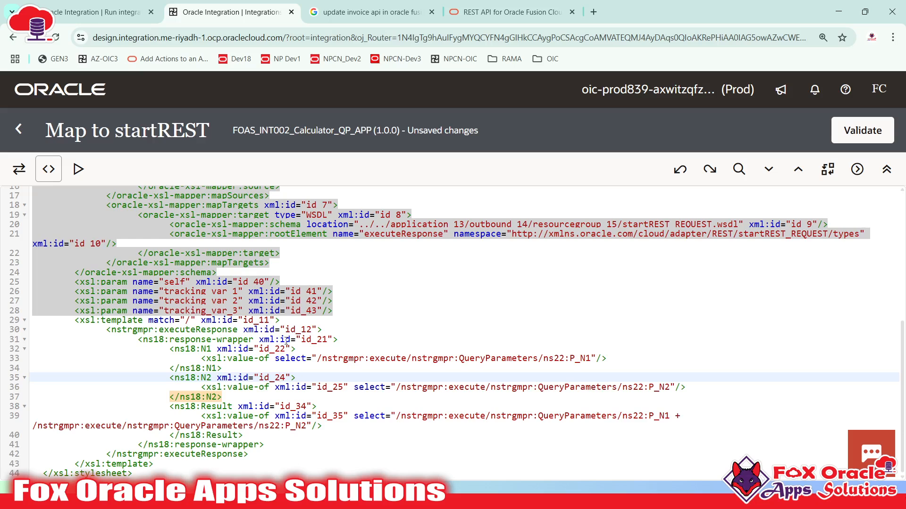
left_click_drag(72, 293, 332, 311)
left_click(265, 300)
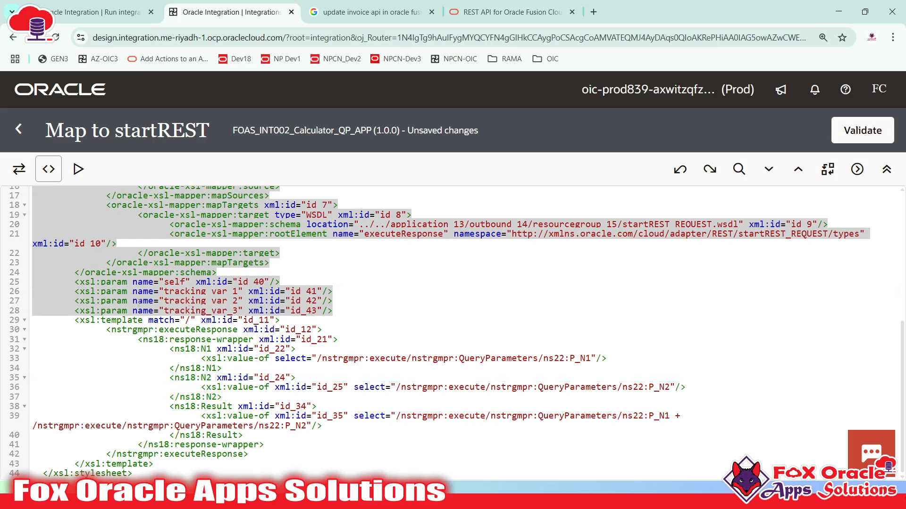
left_click_drag(148, 329, 200, 445)
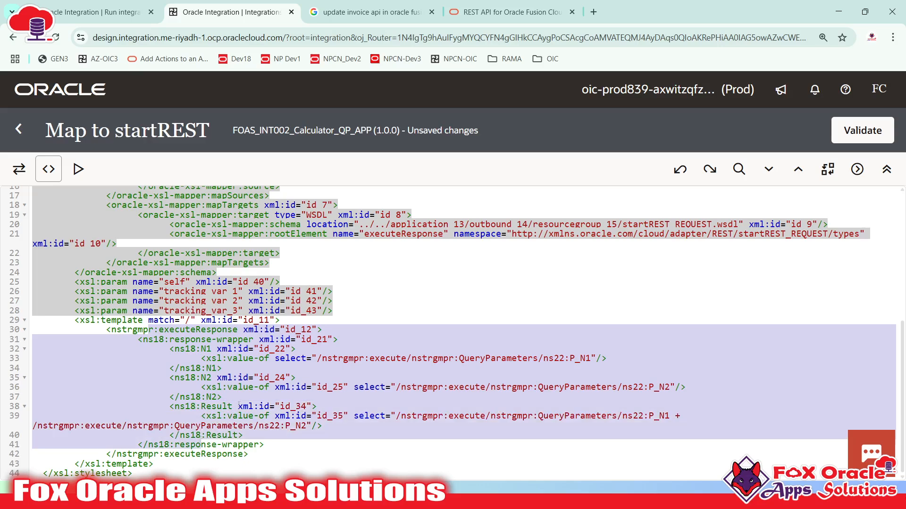
scroll(239, 404, "up", 5)
scroll(182, 318, "down", 5)
left_click(19, 169)
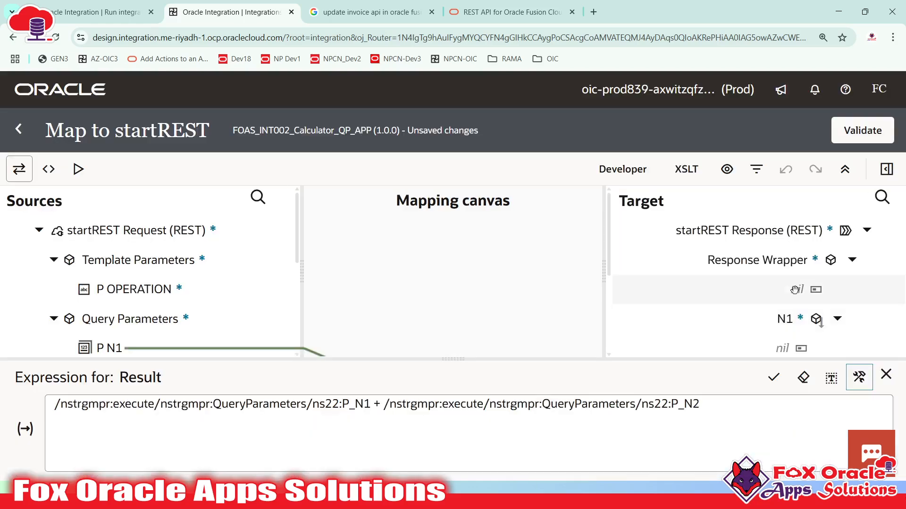
- Close the Result expression editor, zoom out, and recheck the Result target's expression
scroll(814, 261, "down", 3)
scroll(814, 261, "down", 1)
left_click(886, 374)
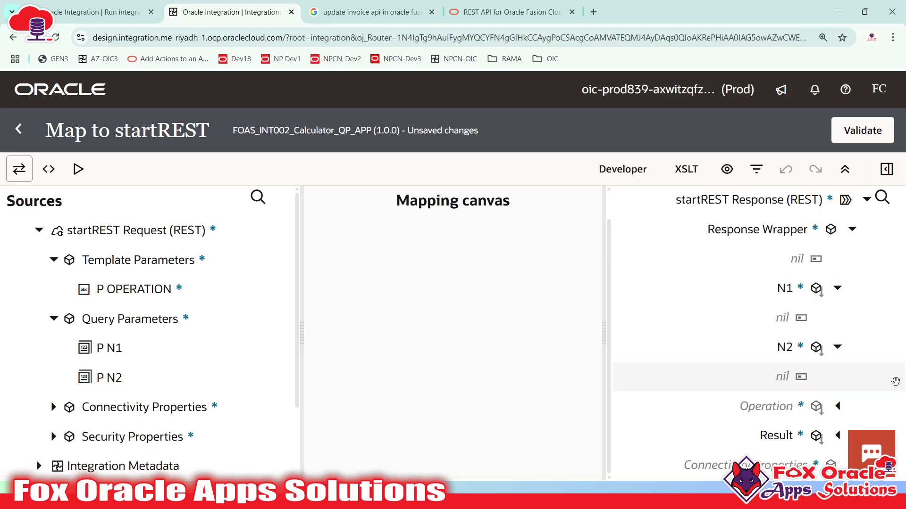
key("ctrl+minus")
key("ctrl+minus")
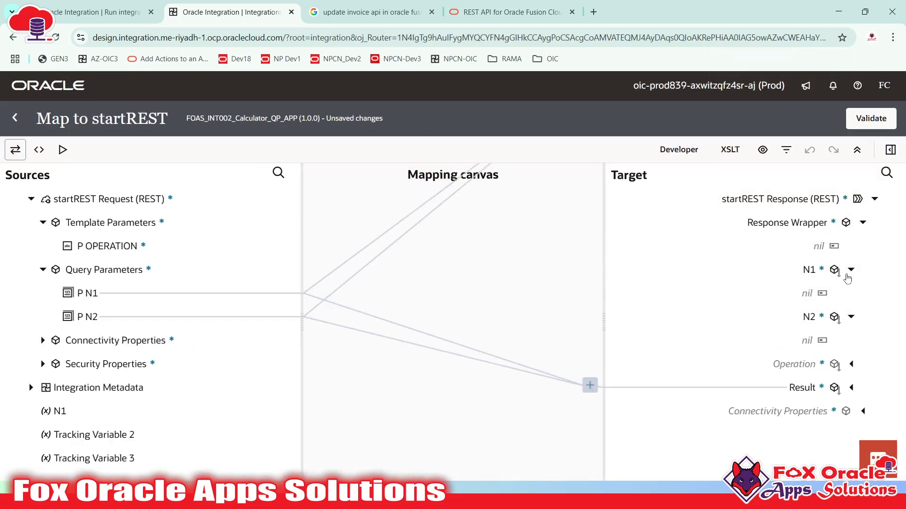
left_click(851, 269)
left_click(851, 293)
left_click(852, 332)
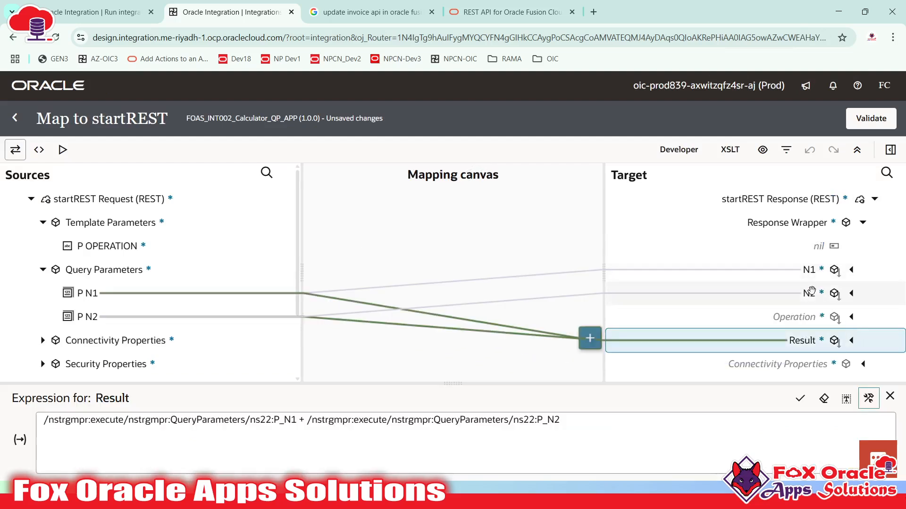
- Check the response mapping lines in the map's XSLT source, then return to the canvas
left_click(39, 150)
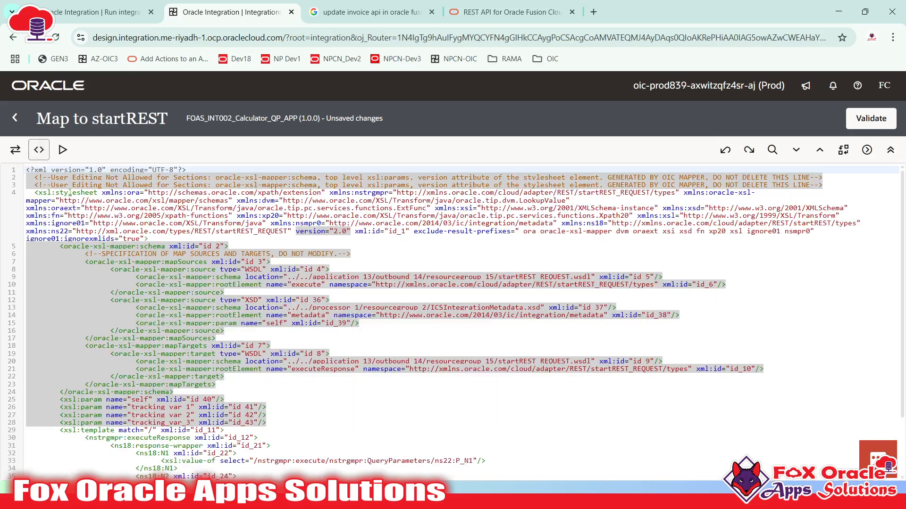
scroll(127, 371, "down", 3)
left_click_drag(83, 367, 197, 462)
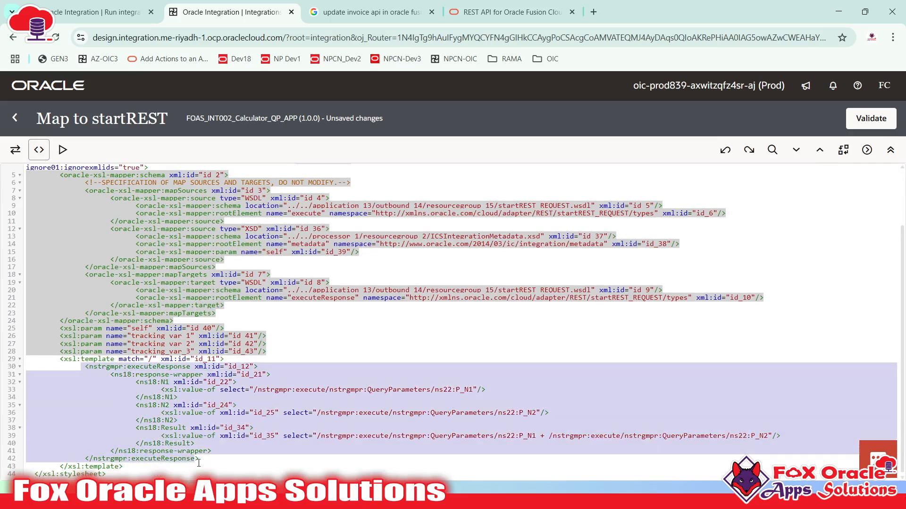
left_click(207, 458)
left_click(220, 449)
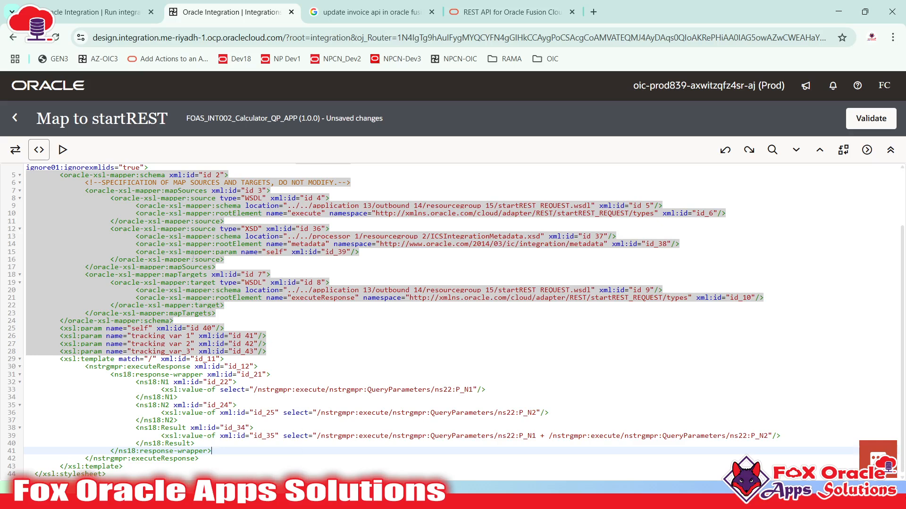
left_click(15, 149)
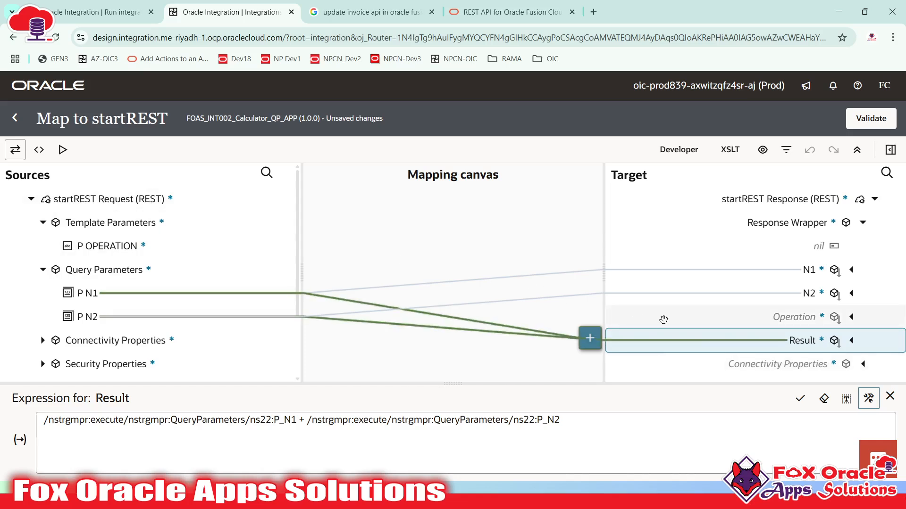
- Review the N1, N2 and Result mappings and open the map tester
left_click(748, 274)
left_click(750, 294)
left_click(805, 344)
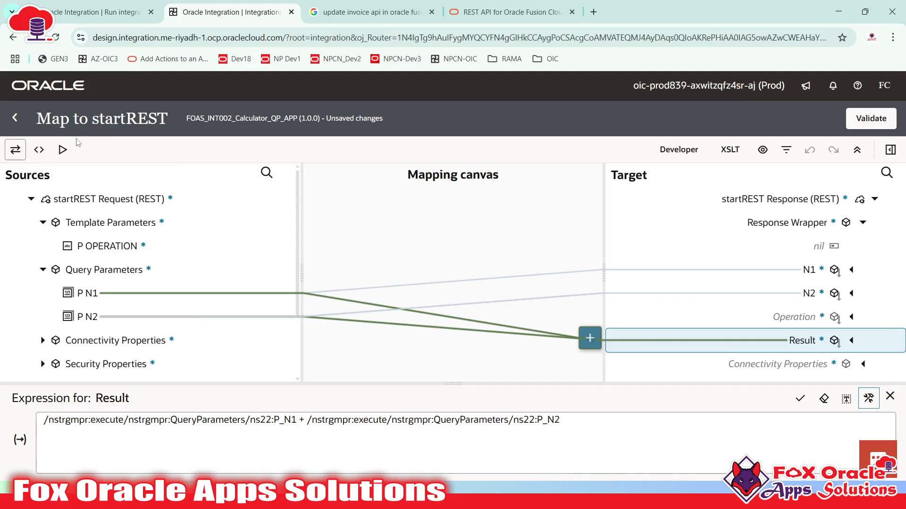
left_click(62, 150)
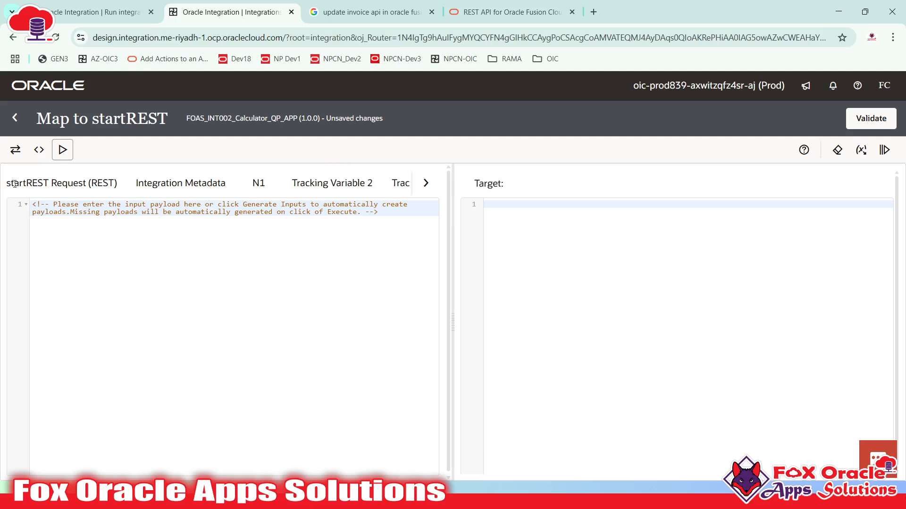
left_click(426, 183)
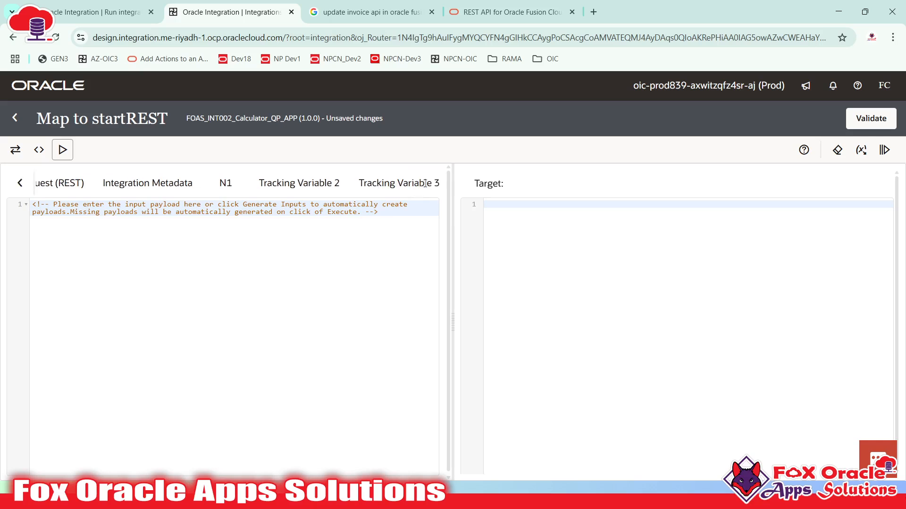
- Switch between the mapping canvas, XSLT source and tester views
left_click(15, 149)
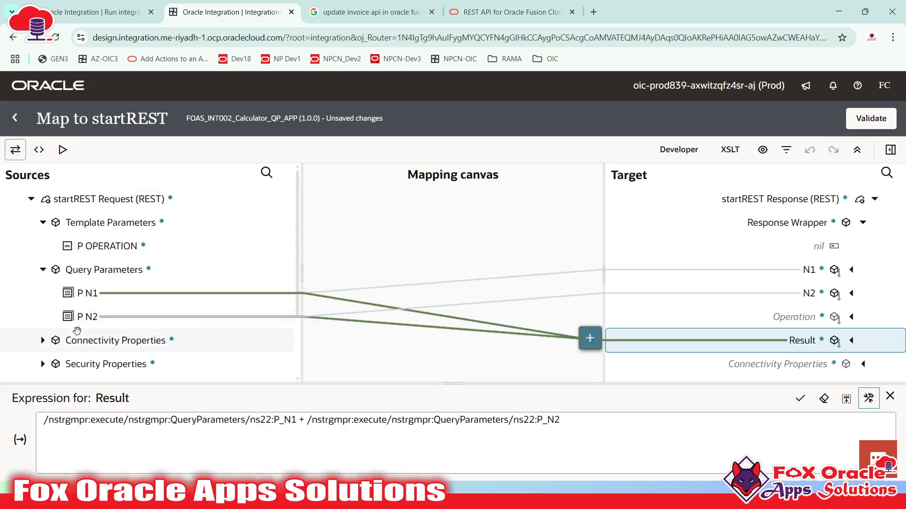
scroll(69, 226, "down", 2)
scroll(68, 227, "up", 3)
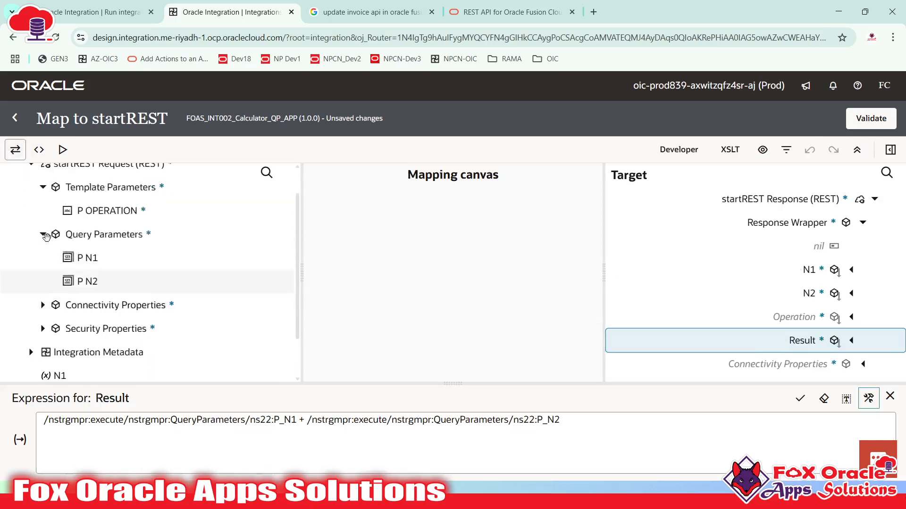
scroll(63, 274, "down", 2)
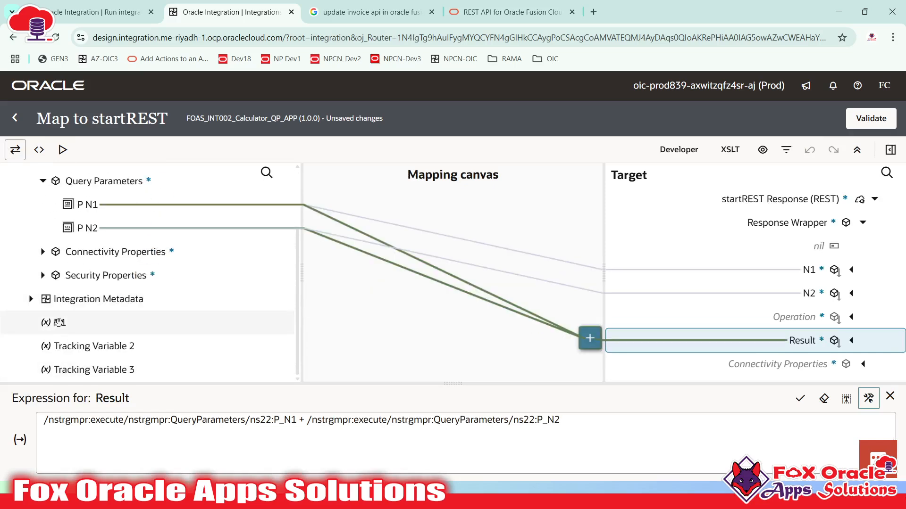
scroll(66, 316, "up", 2)
scroll(88, 226, "down", 2)
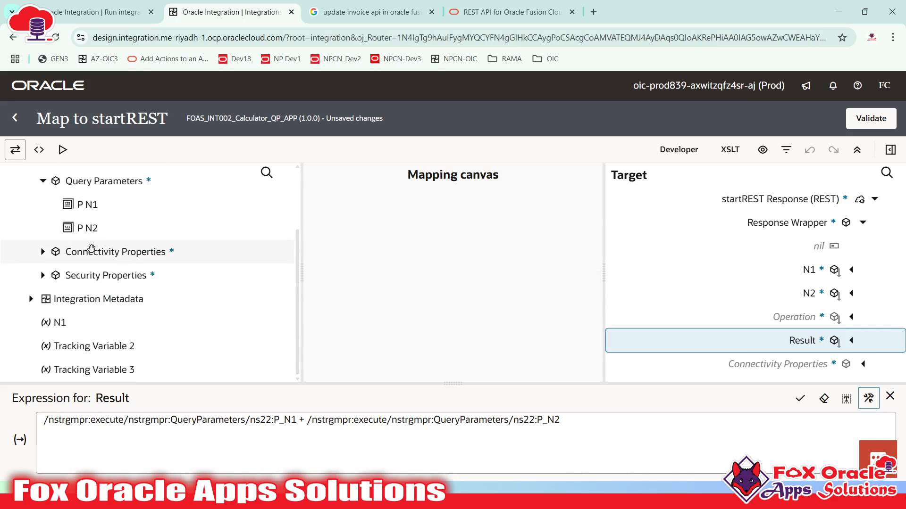
scroll(92, 246, "up", 2)
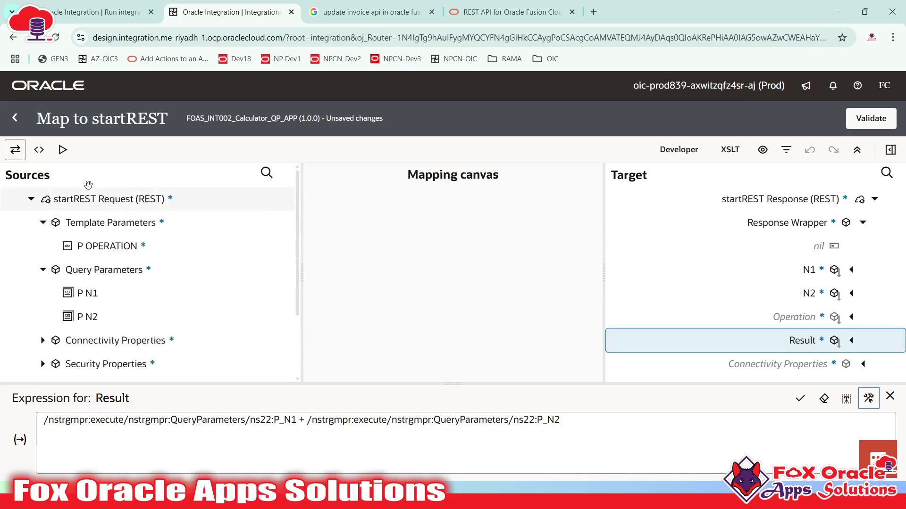
left_click(61, 151)
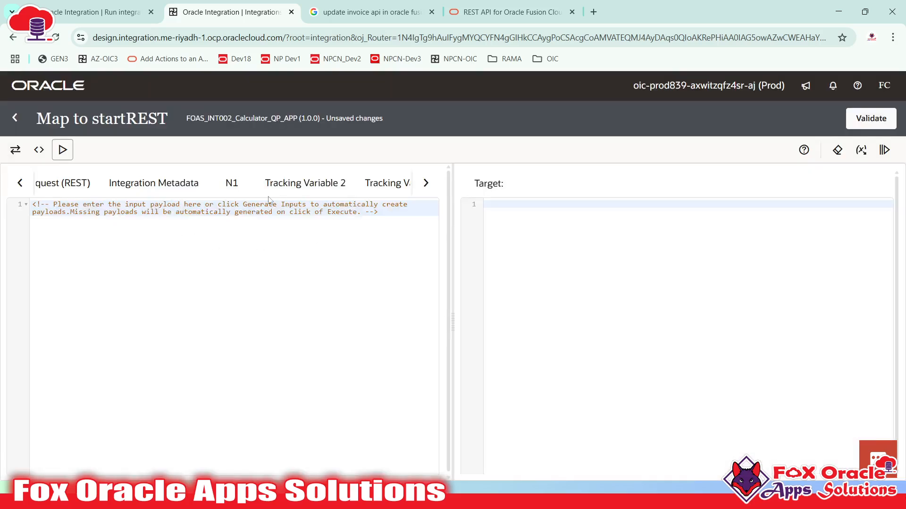
left_click(14, 148)
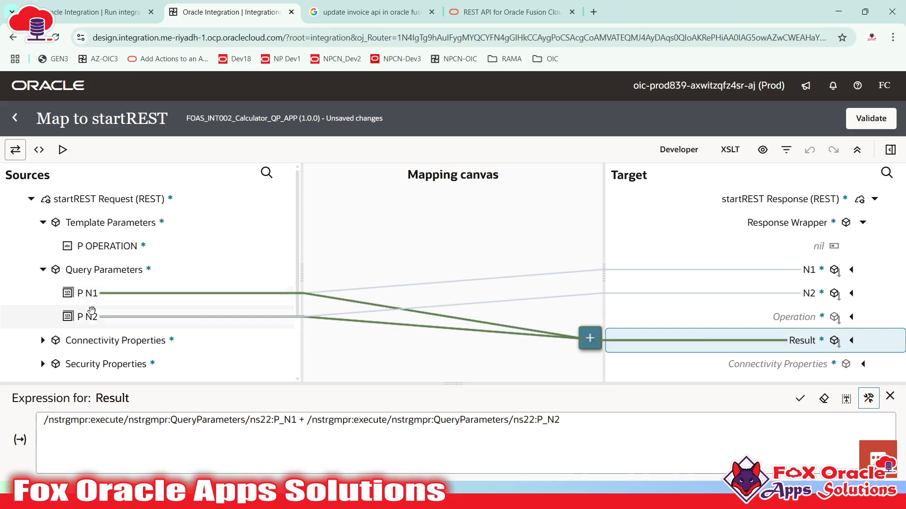
left_click(39, 150)
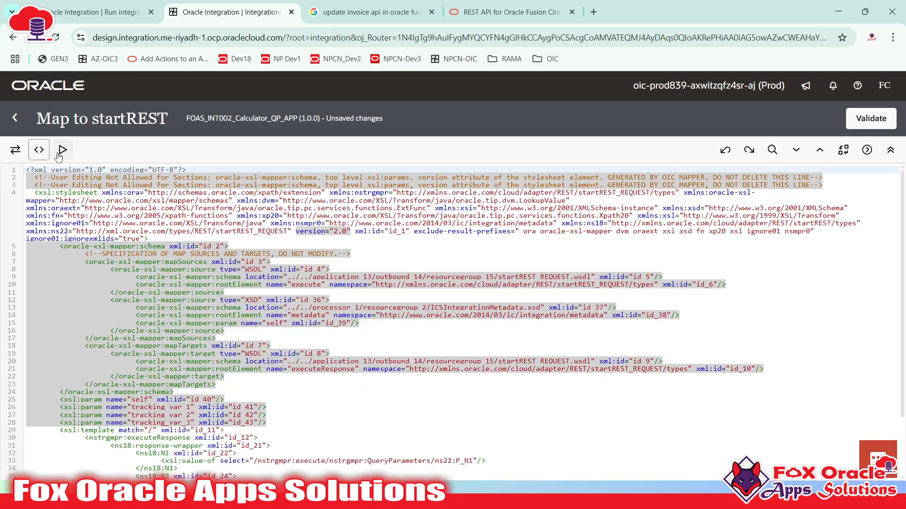
left_click(62, 149)
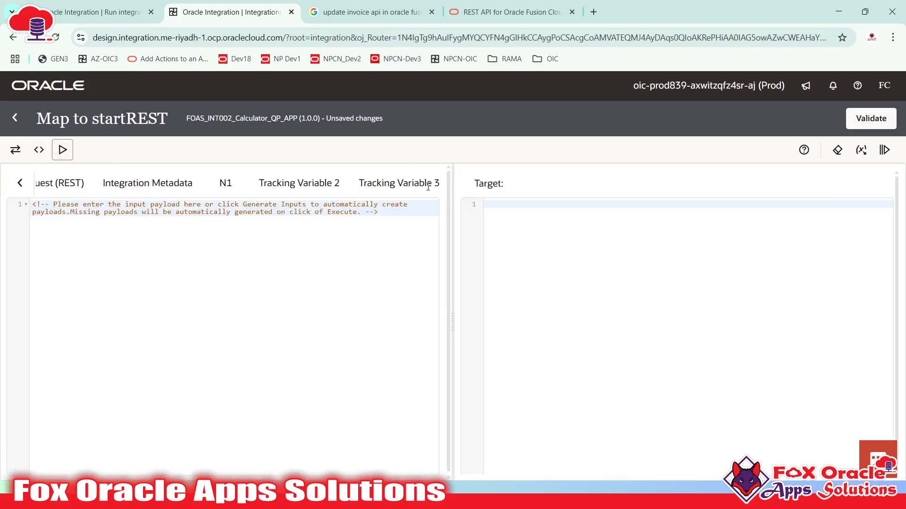
- Select the startREST Request (REST) input tab and generate a sample request payload
left_click(20, 183)
triple_click(21, 183)
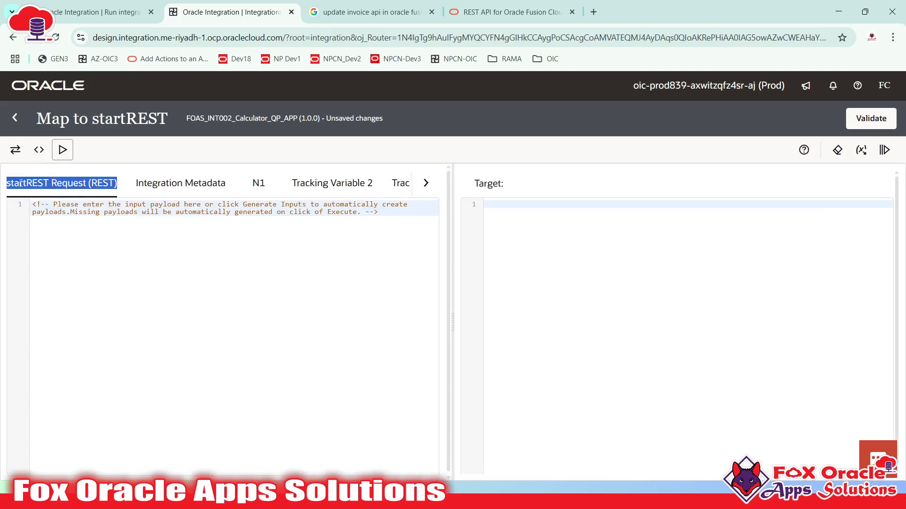
left_click(42, 187)
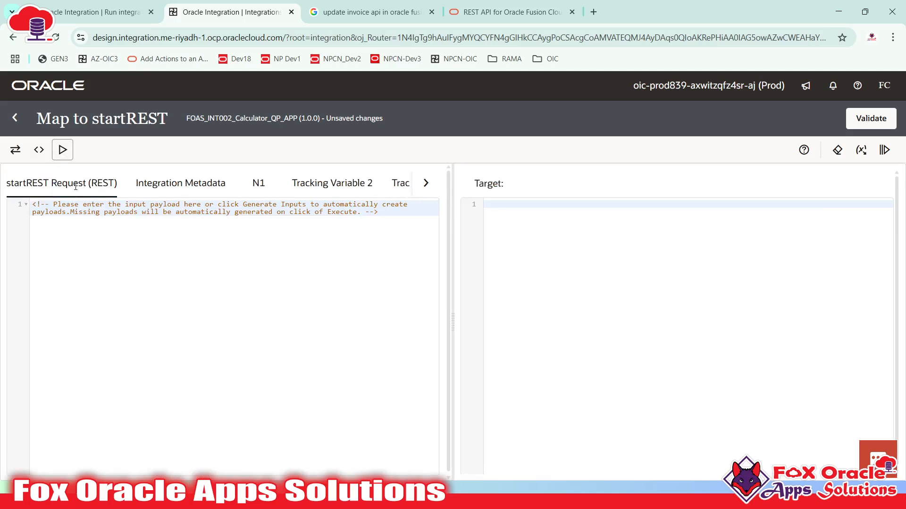
left_click(15, 150)
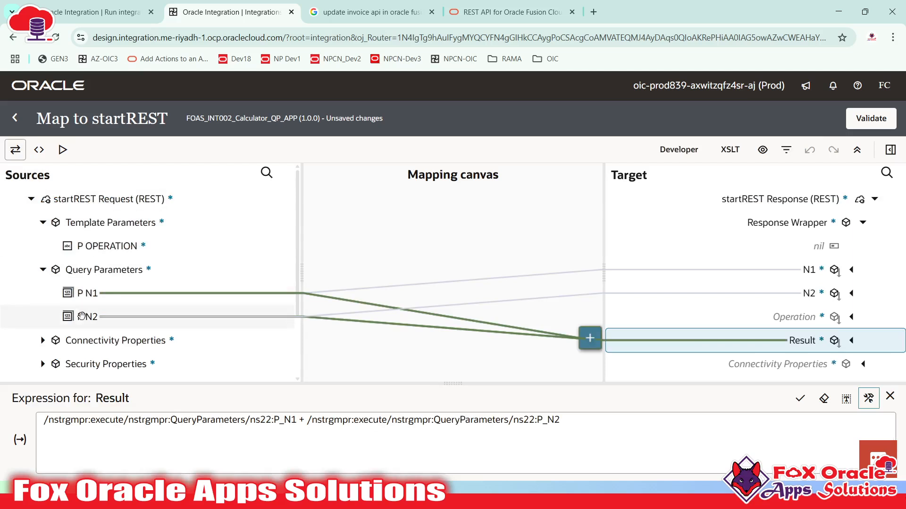
left_click(60, 149)
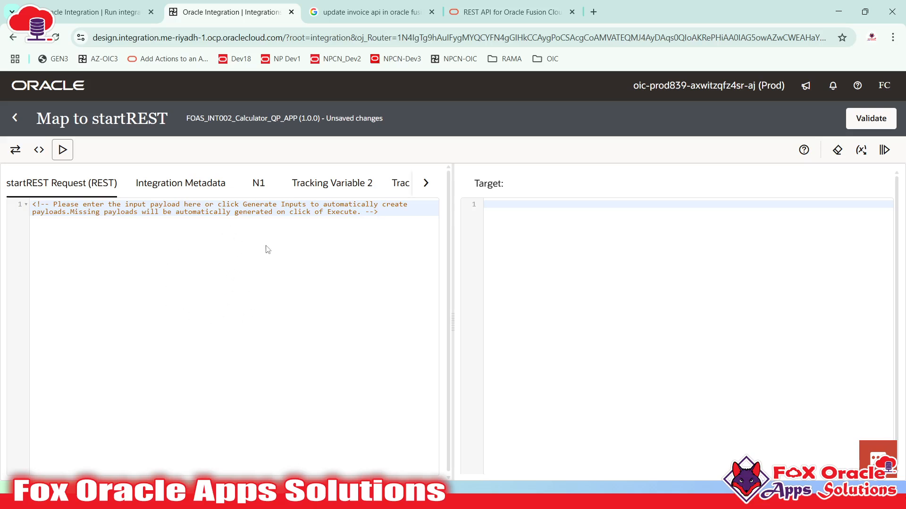
left_click(861, 151)
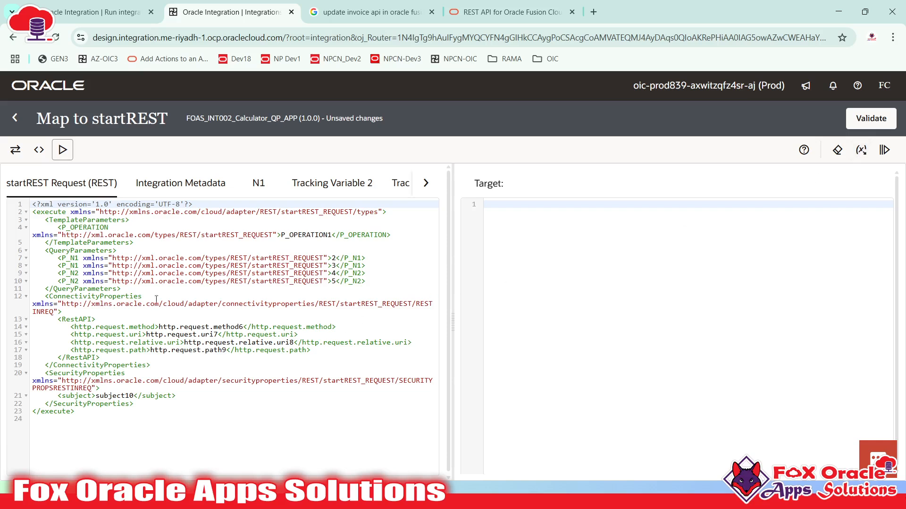
- Look over the generated payload's query parameters, connectivity and security properties
left_click_drag(70, 228, 146, 333)
left_click(169, 373)
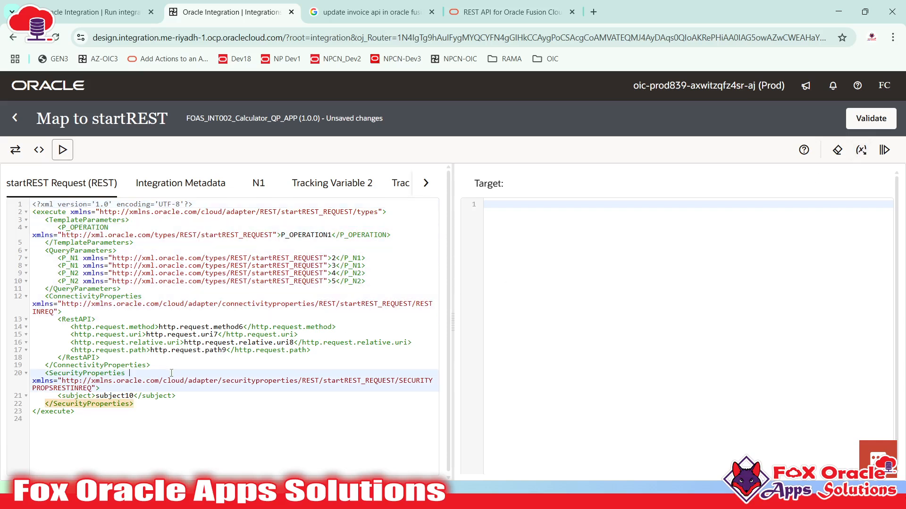
left_click(131, 282)
left_click(145, 342)
left_click(213, 381)
- Inspect the P_OPERATION template parameter block and its sample value P_OPERATION1
left_click(131, 230)
double_click(89, 228)
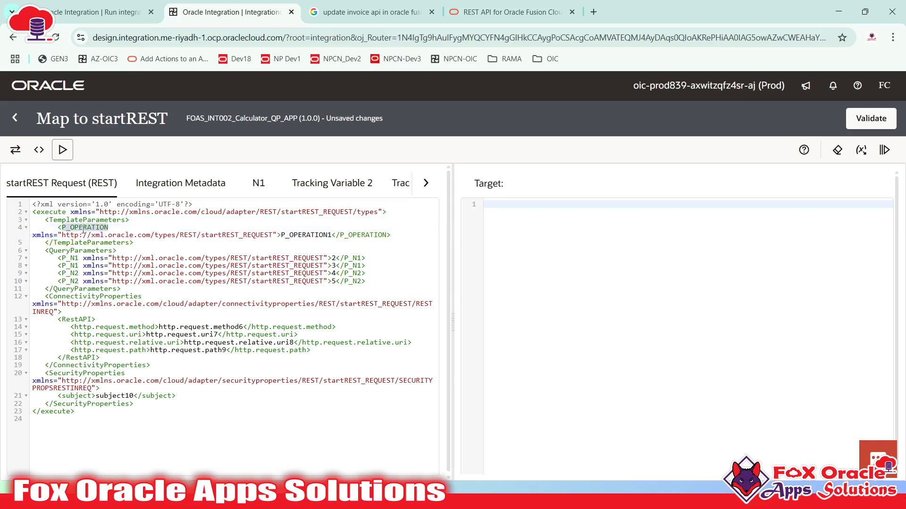
left_click(83, 229)
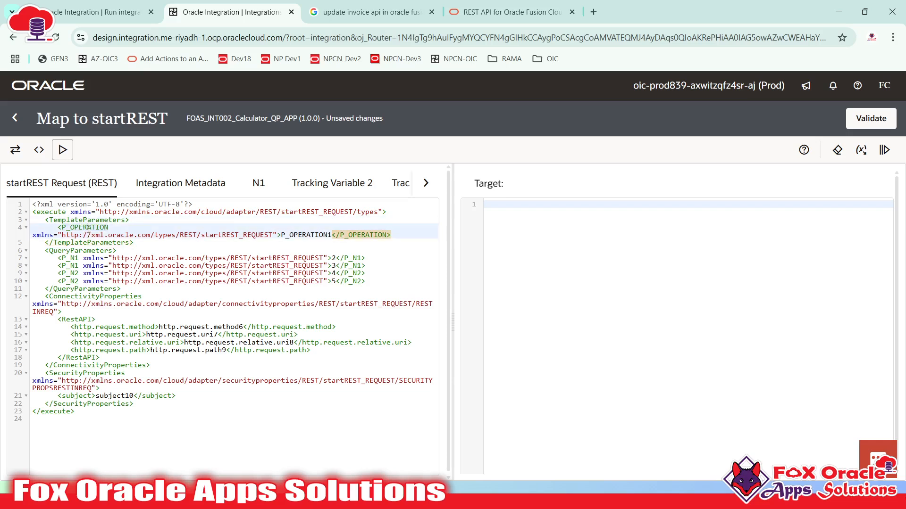
double_click(88, 228)
left_click(81, 229)
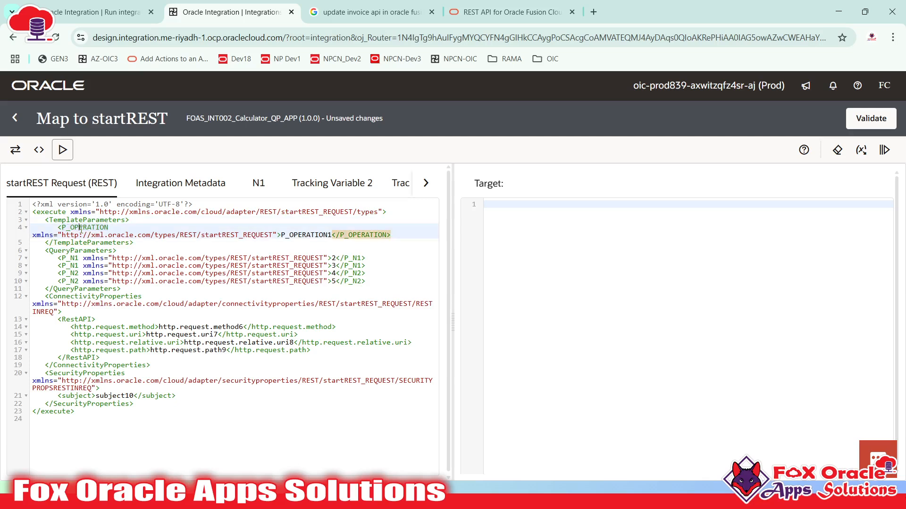
left_click(292, 233)
double_click(299, 236)
left_click(307, 240)
double_click(303, 240)
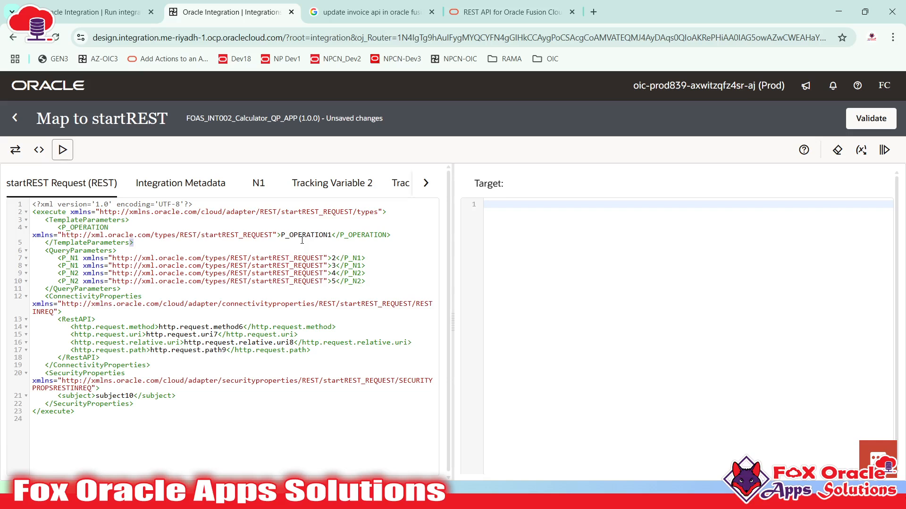
left_click(304, 235)
double_click(304, 234)
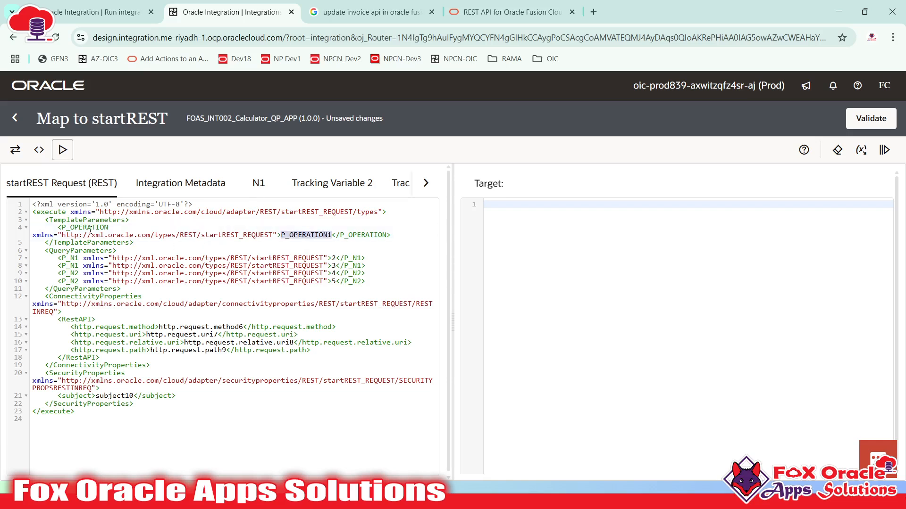
left_click_drag(59, 228, 249, 241)
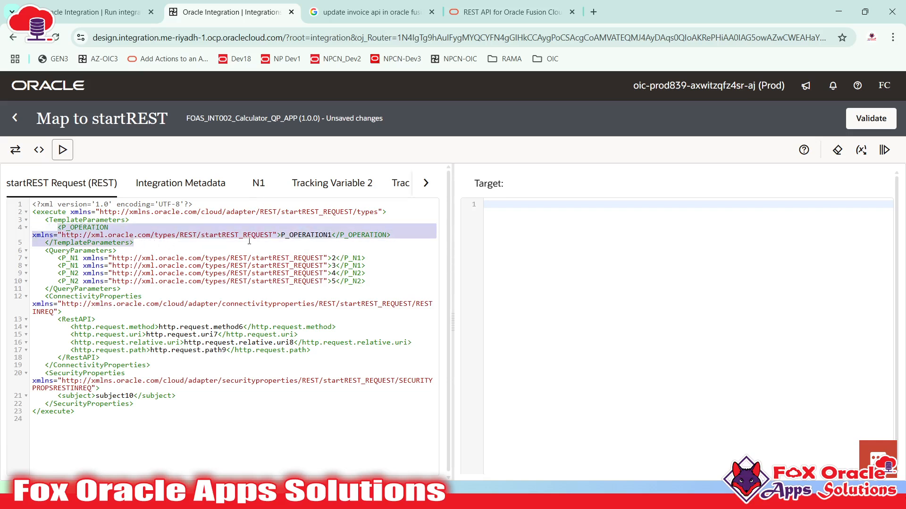
double_click(290, 235)
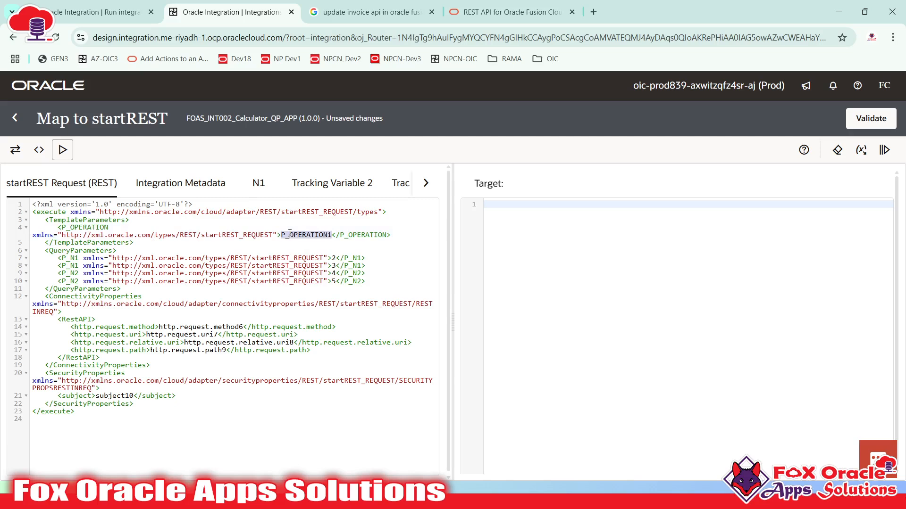
double_click(80, 251)
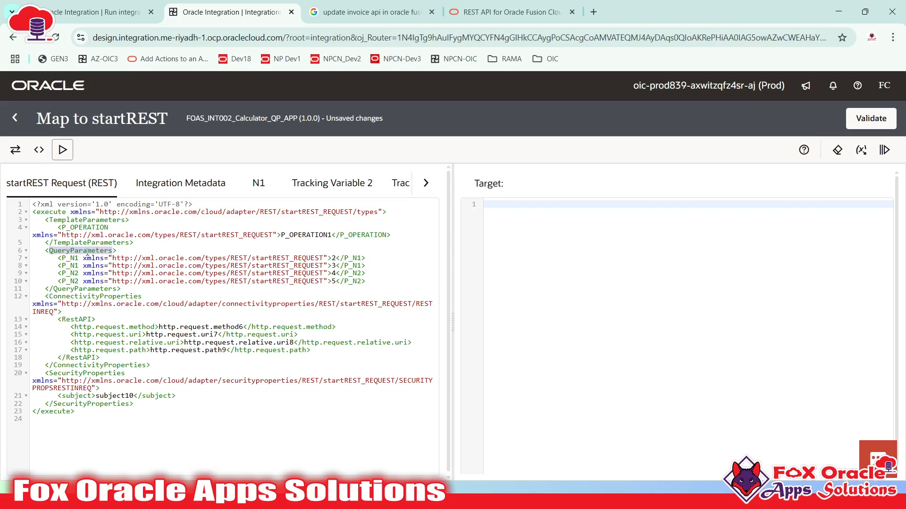
- Delete the duplicate P_N1 (value 3) and P_N2 (value 5) lines
double_click(71, 257)
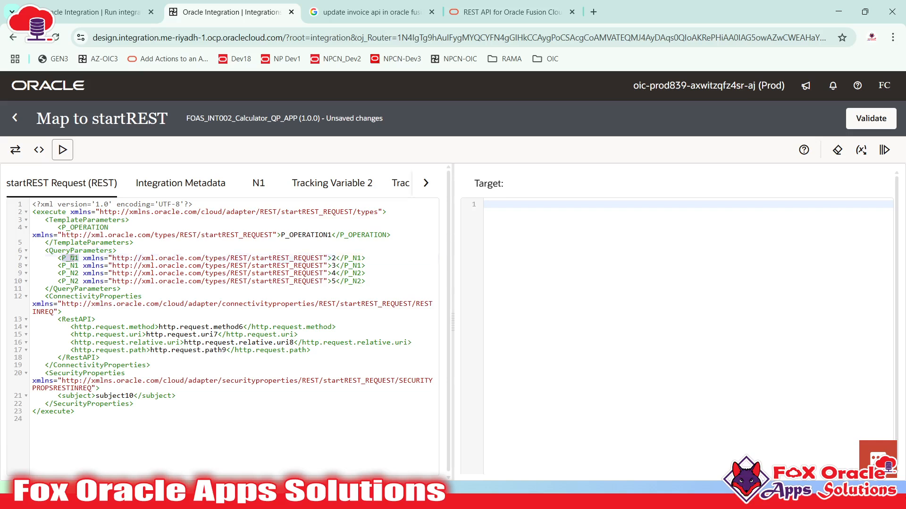
double_click(71, 273)
left_click(68, 261)
left_click(67, 281)
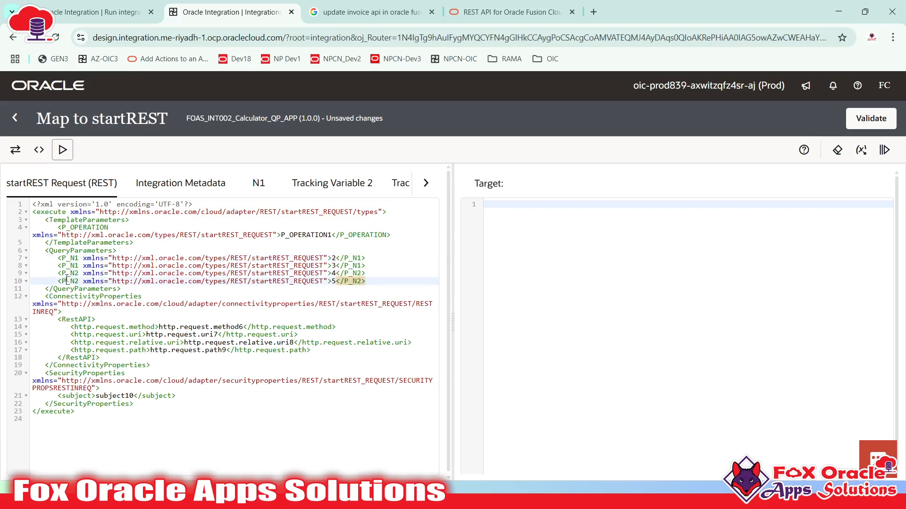
left_click(371, 258)
left_click(370, 266, "shift")
key("BackSpace")
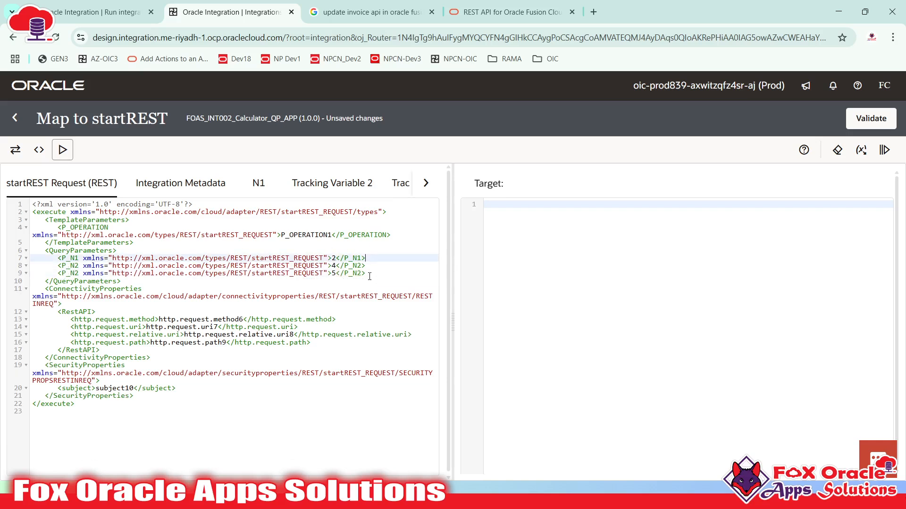
left_click(370, 266)
left_click(370, 274, "shift")
key("BackSpace")
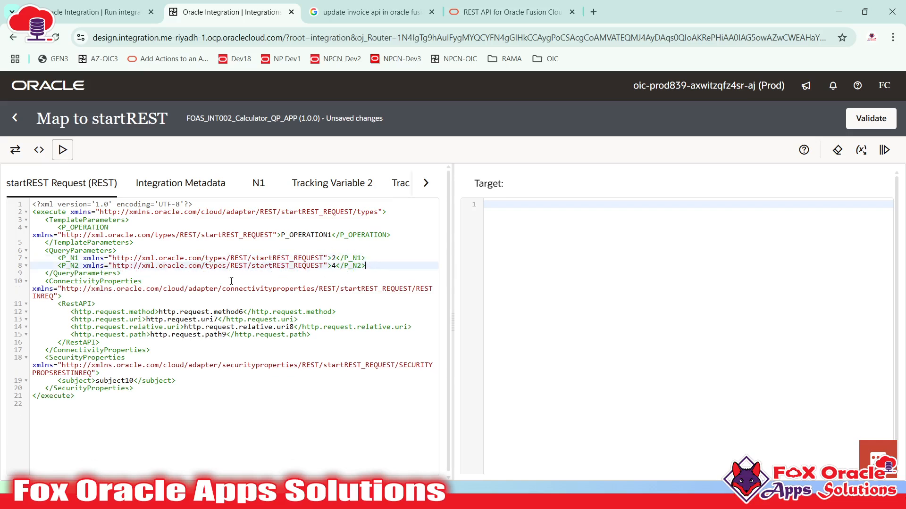
- Change the remaining P_N1 value to 50 and P_N2 value to 100
left_click(62, 258)
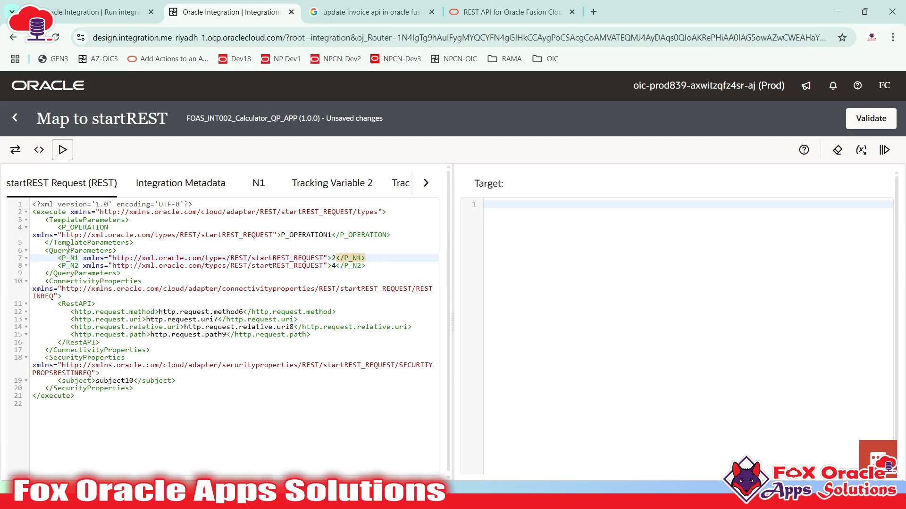
double_click(69, 258)
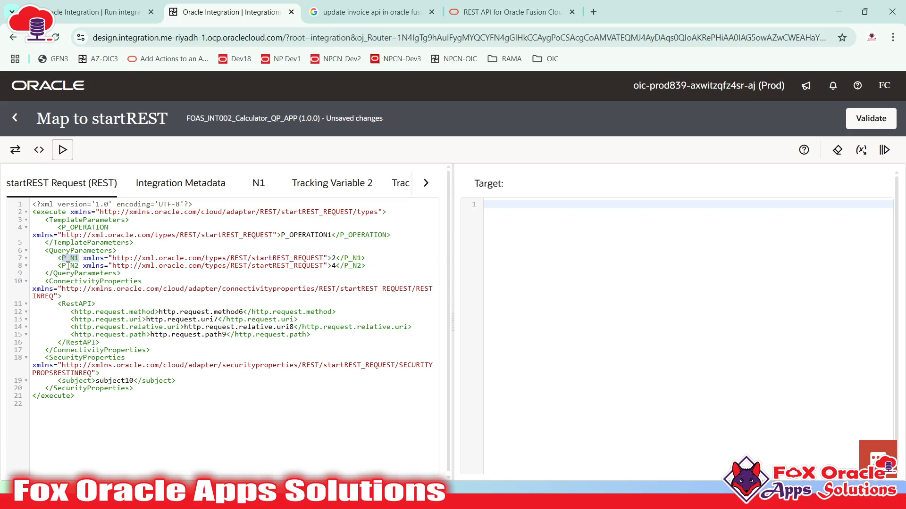
double_click(69, 266)
left_click(67, 259)
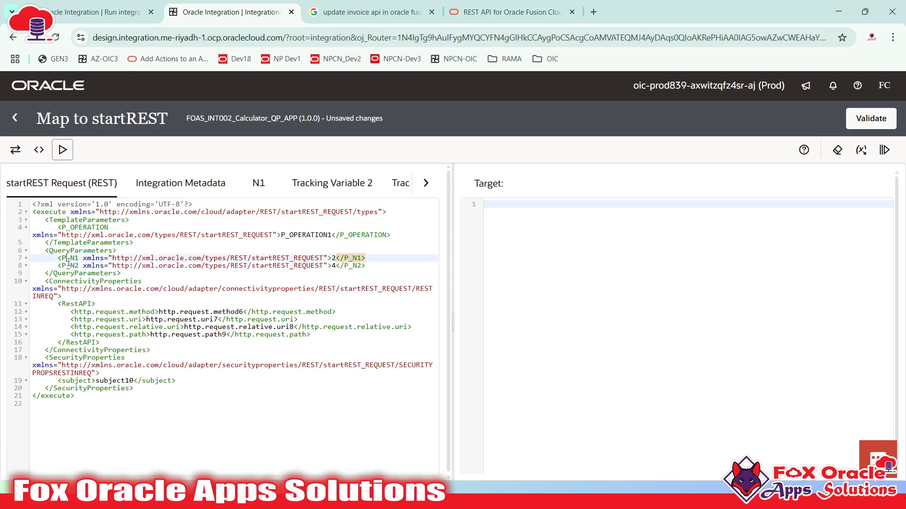
left_click(334, 260)
left_click(335, 267)
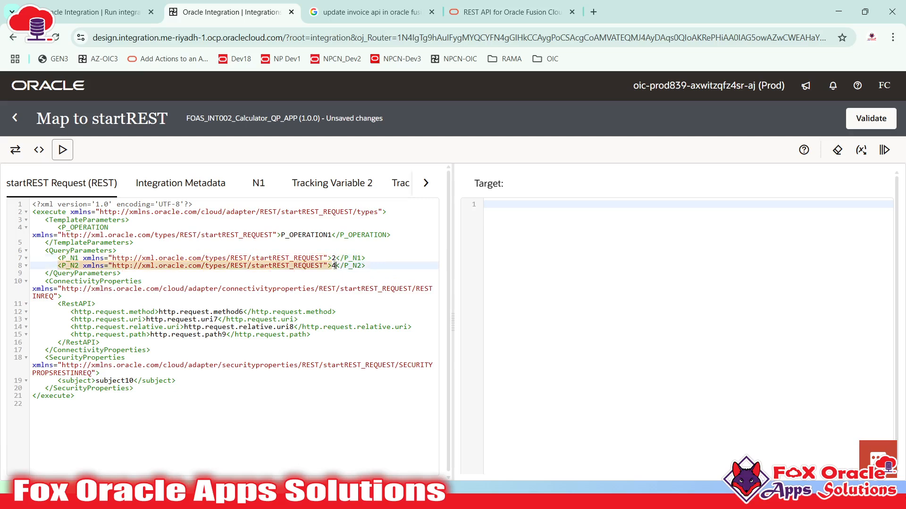
key("BackSpace")
type("100")
left_click(334, 259)
key("shift+Left")
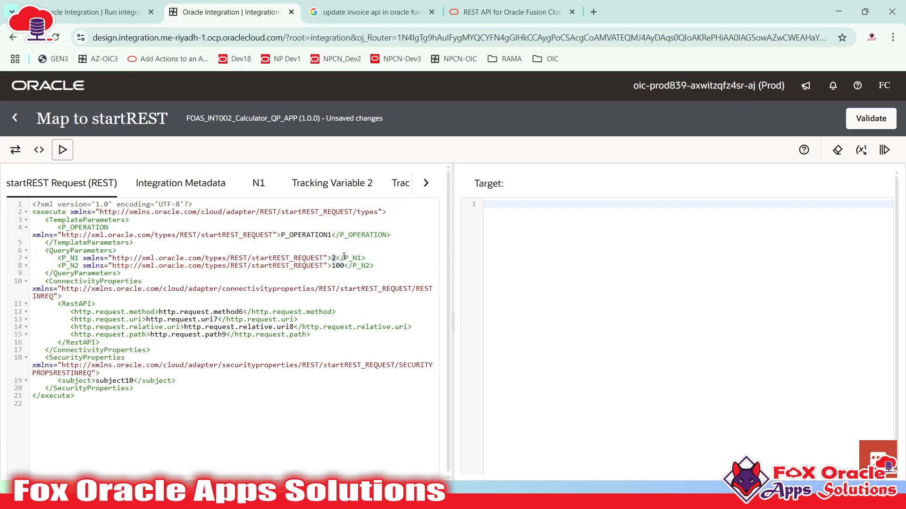
type("50")
key("Down")
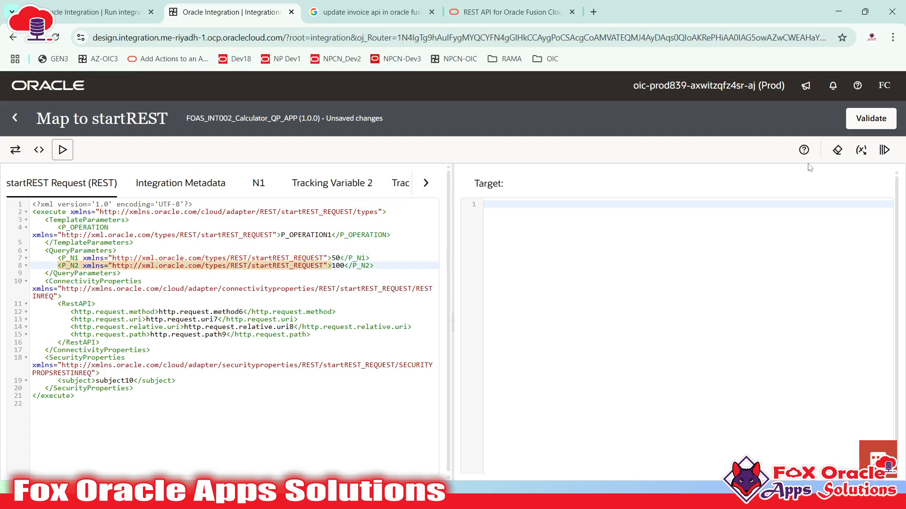
left_click(335, 266)
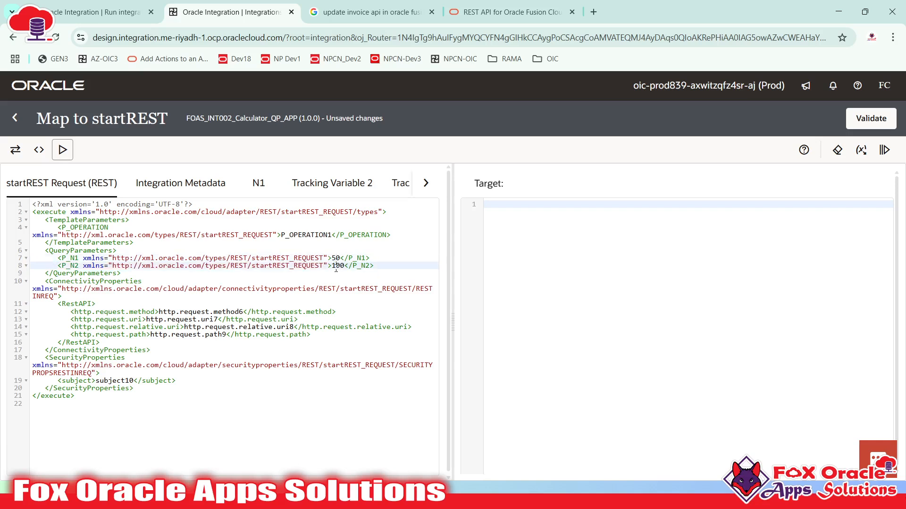
left_click(333, 259)
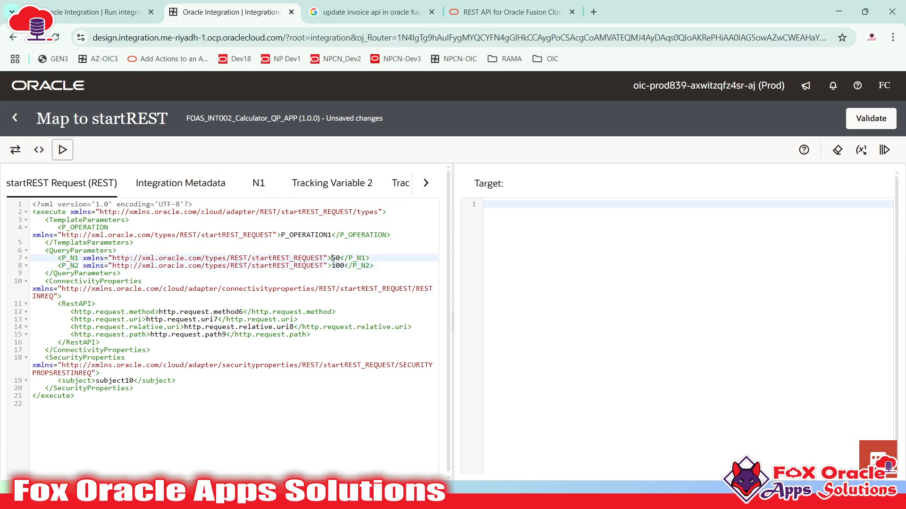
left_click(337, 266)
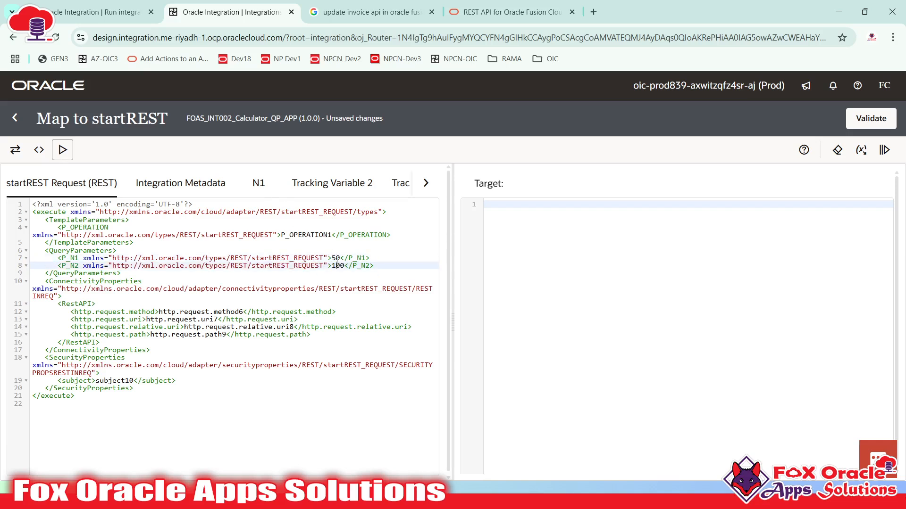
- Run the mapping test and check the returned N1 50 and N2 100
left_click(884, 150)
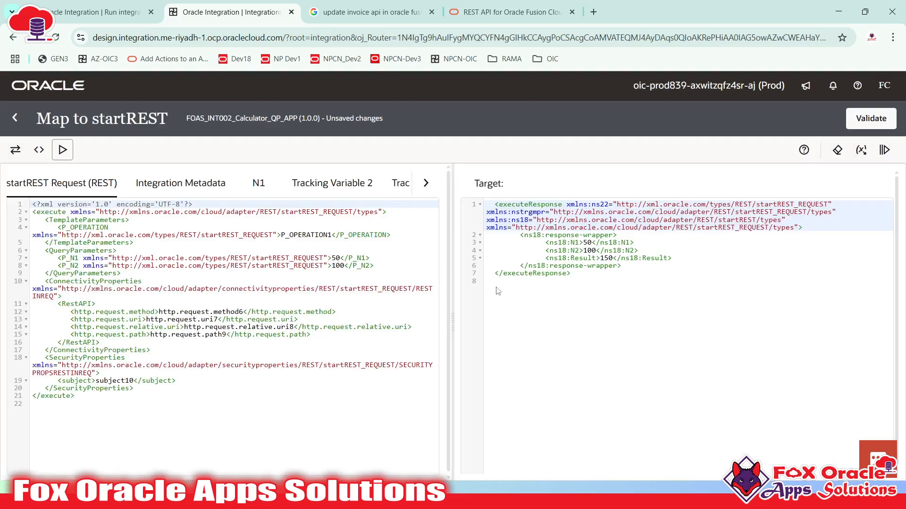
left_click(620, 258)
left_click(581, 249)
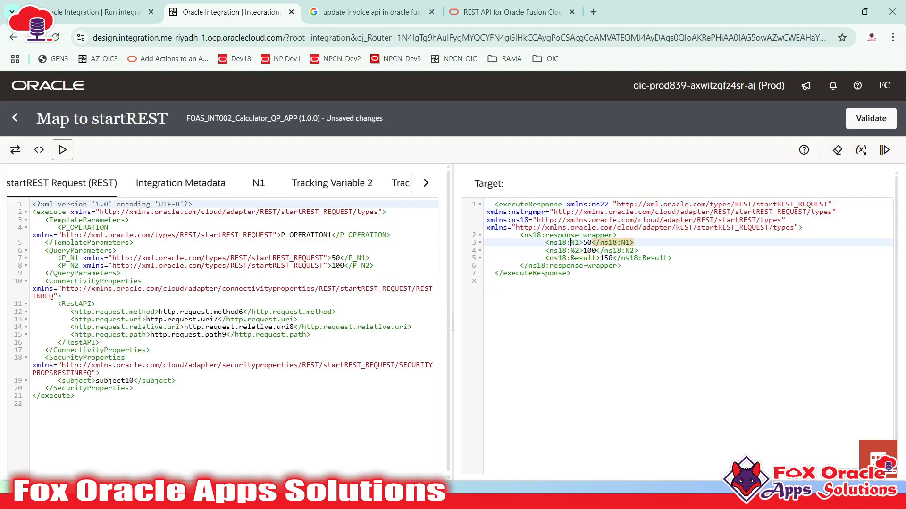
left_click(574, 259)
left_click(576, 243)
left_click(589, 250)
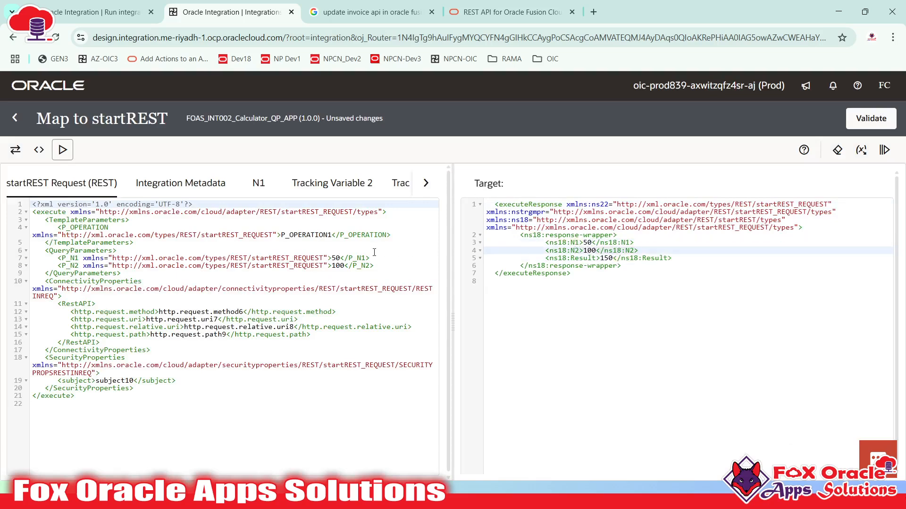
- Compare with the request's query parameters and highlight the Result 150 in the response
left_click(340, 273)
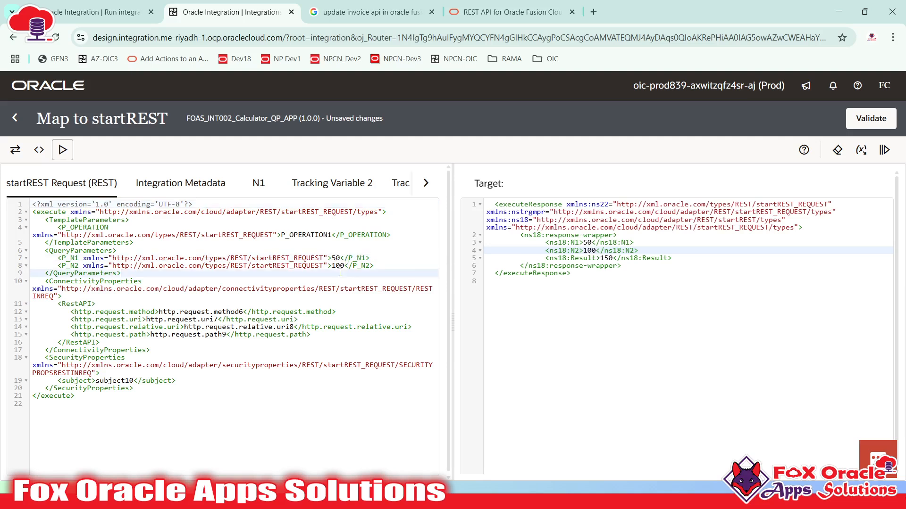
left_click(569, 258)
left_click(602, 258)
left_click(601, 265)
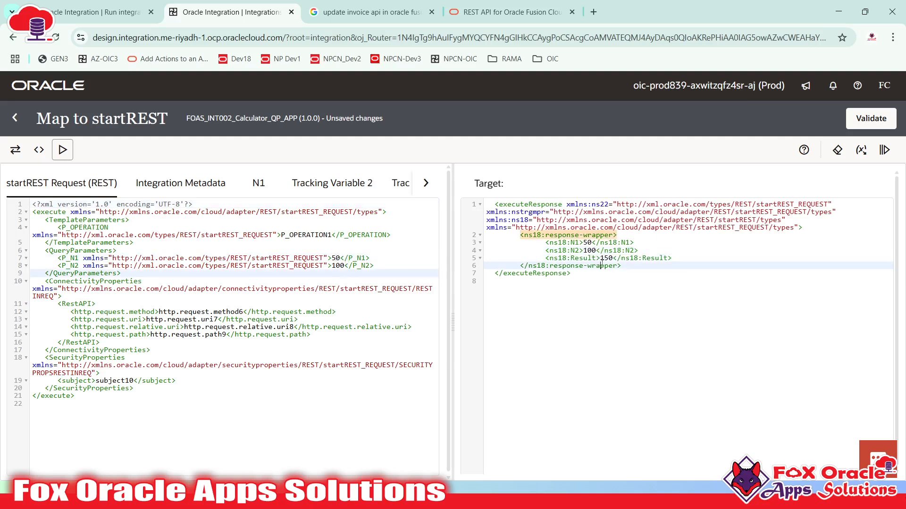
left_click(605, 258)
double_click(602, 258)
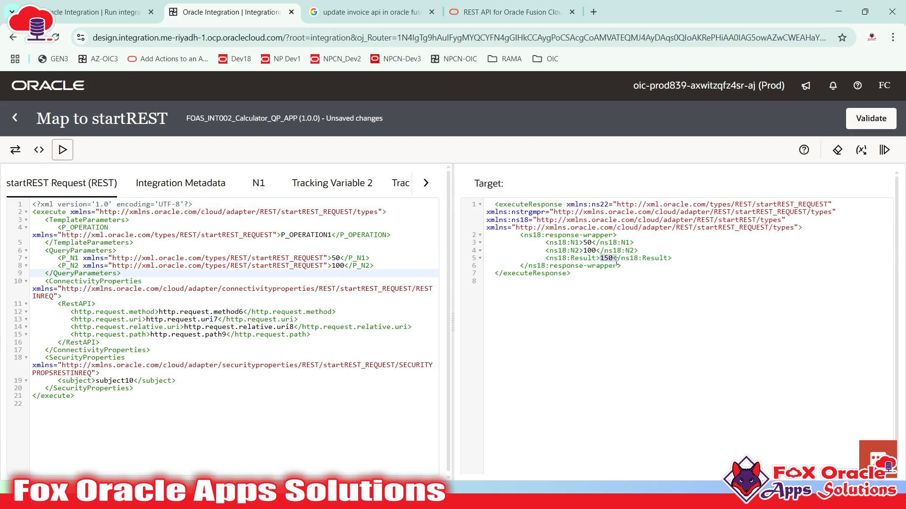
left_click_drag(538, 258, 604, 259)
- Start the Result expression with concat('Result from the operation is : ', fixing the 'operaition' typo
left_click(13, 158)
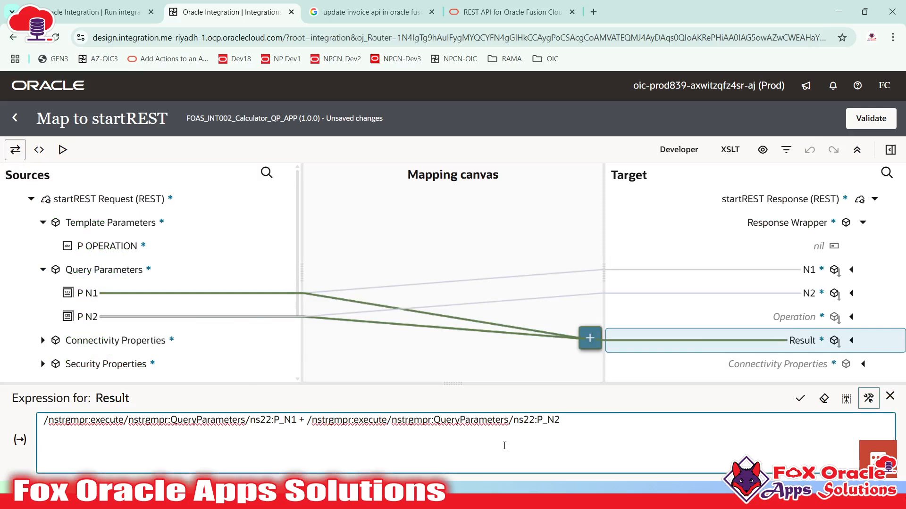
type("concat('Result from")
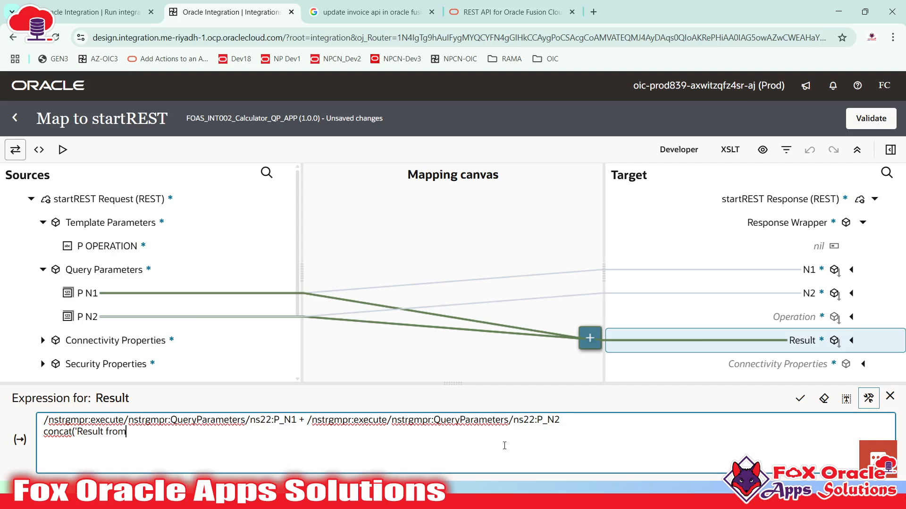
type(" the operaition")
key("BackSpace")
key("BackSpace")
key("BackSpace")
type("ion is : '")
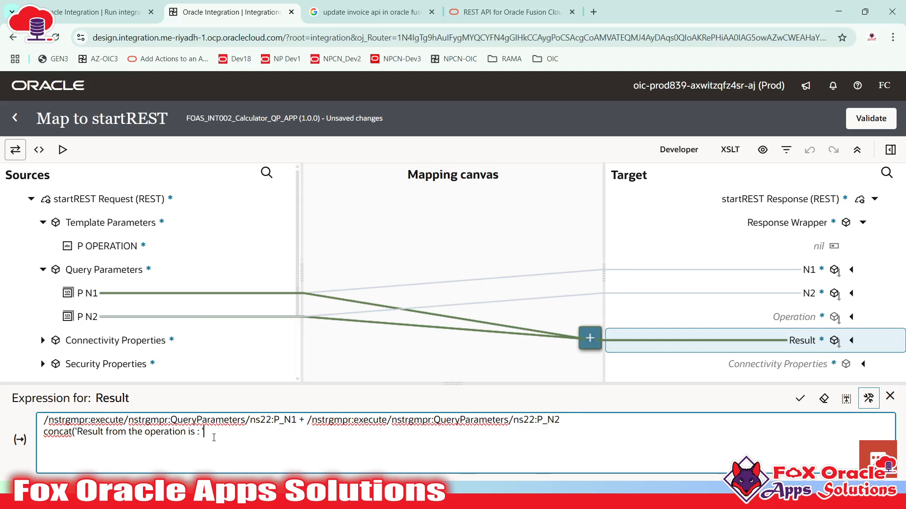
left_click_drag(76, 432, 206, 433)
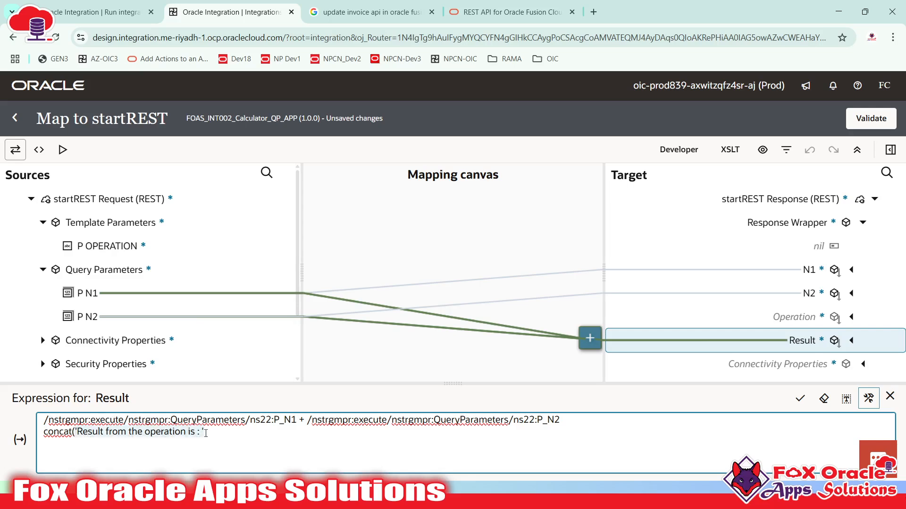
left_click(248, 435)
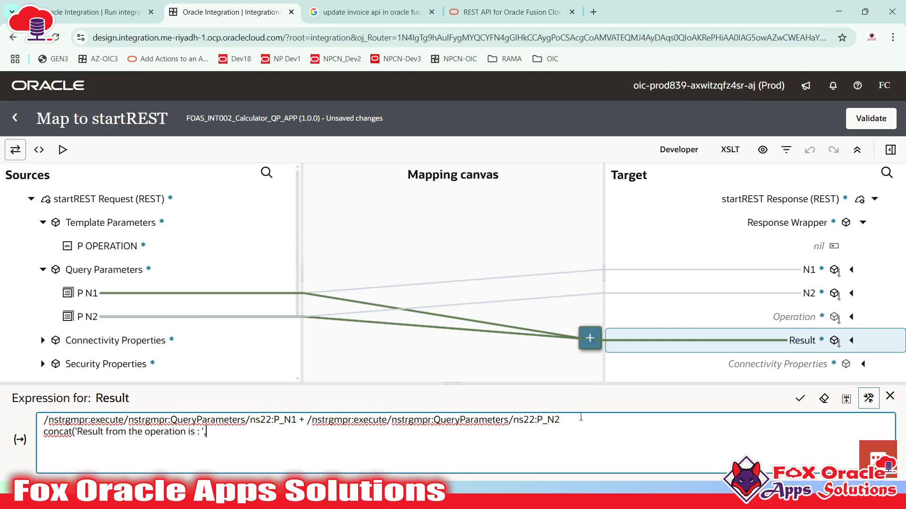
- Move the P_N1 + P_N2 sum inside the concat, close it, and apply the expression
left_click_drag(581, 418, 70, 413)
key("ctrl+c")
key("BackSpace")
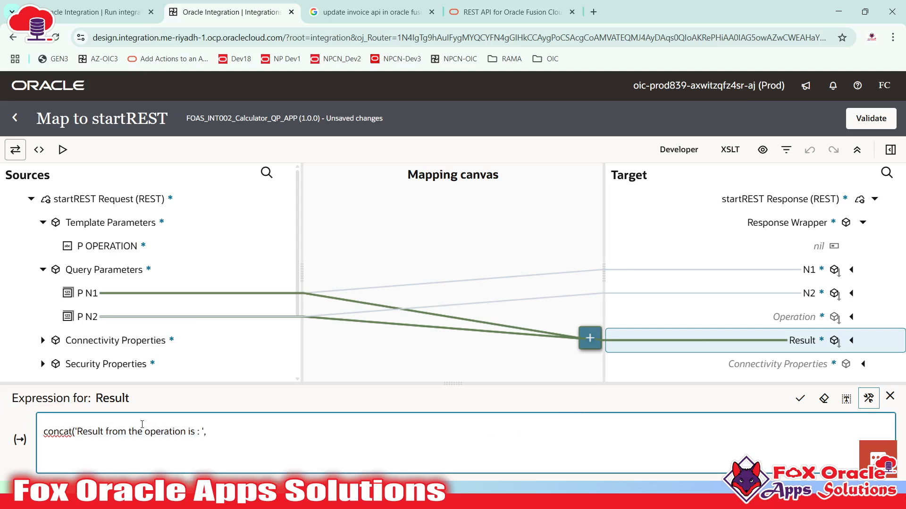
key("Delete")
key("ctrl+v")
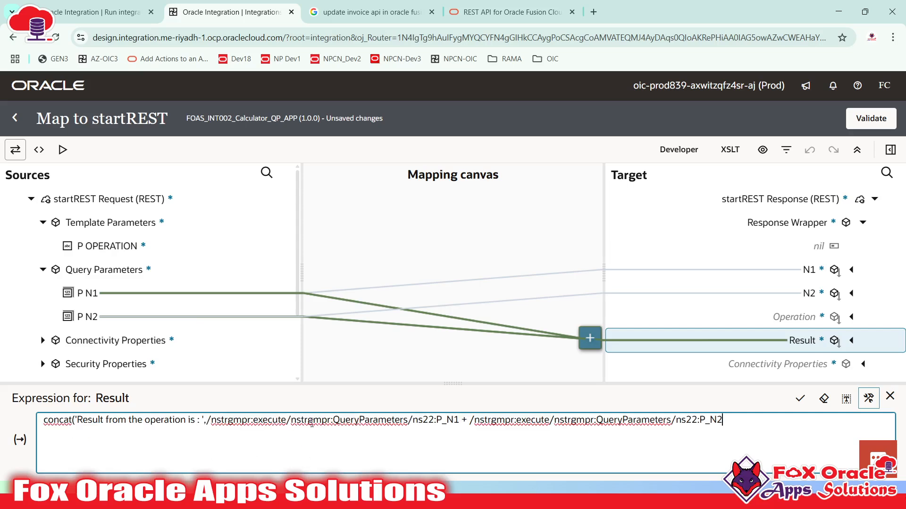
type(")")
left_click(74, 419)
left_click(798, 399)
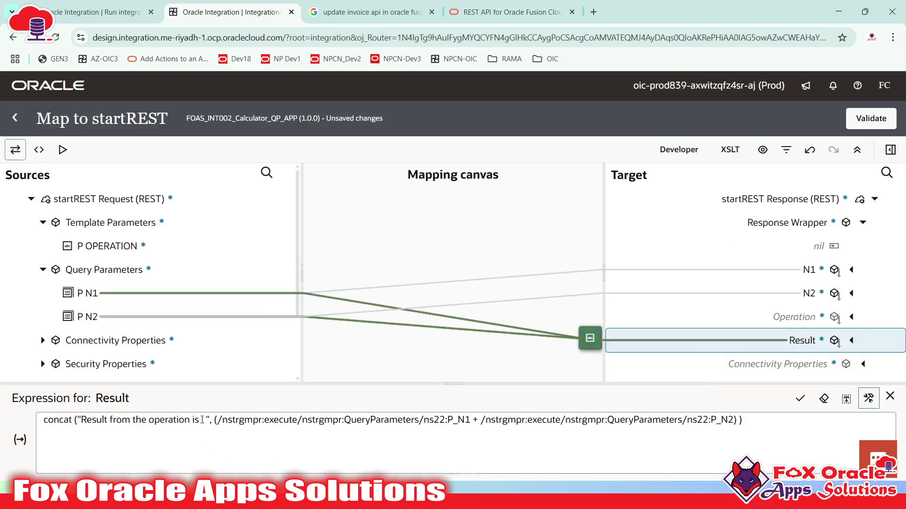
- Inspect the Result concat and its quote entity on line 39 of the generated XSLT, then reopen the test view
left_click(38, 150)
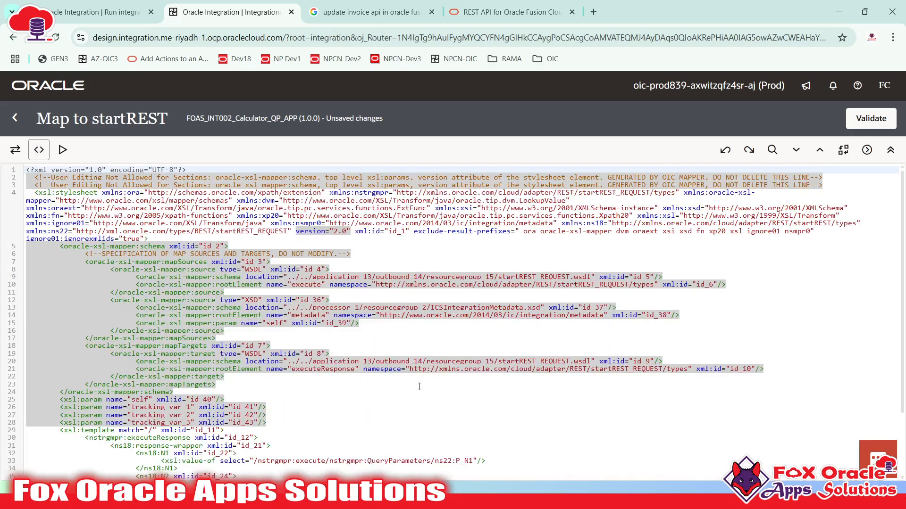
scroll(285, 406, "down", 3)
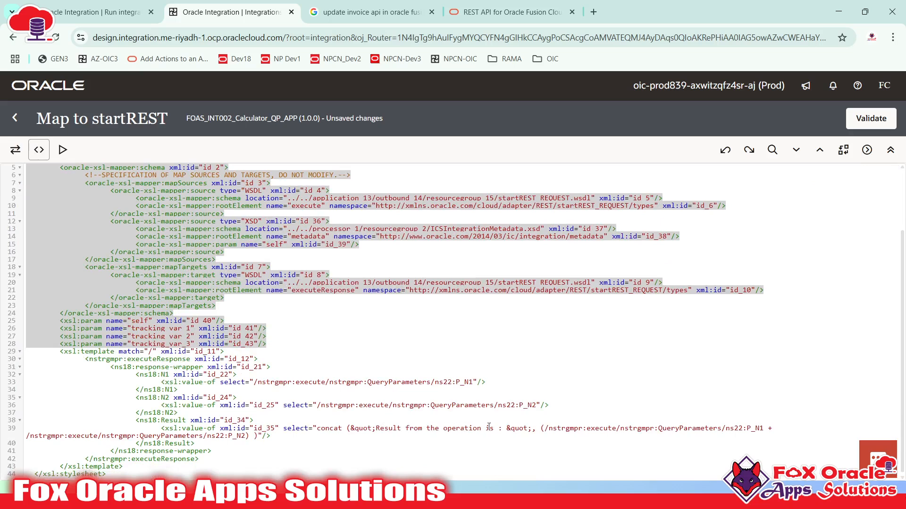
double_click(504, 428)
left_click_drag(506, 428, 534, 430)
left_click(520, 430)
left_click_drag(507, 430, 529, 430)
left_click(527, 429)
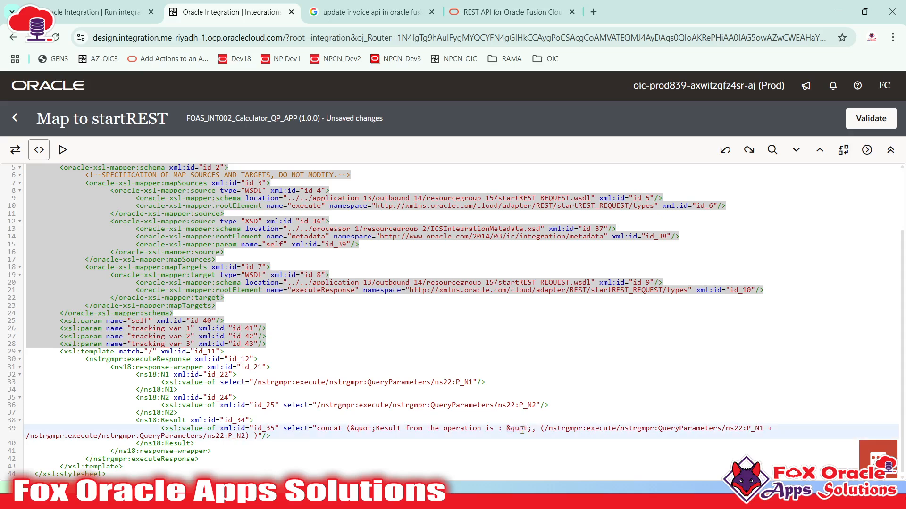
left_click(60, 152)
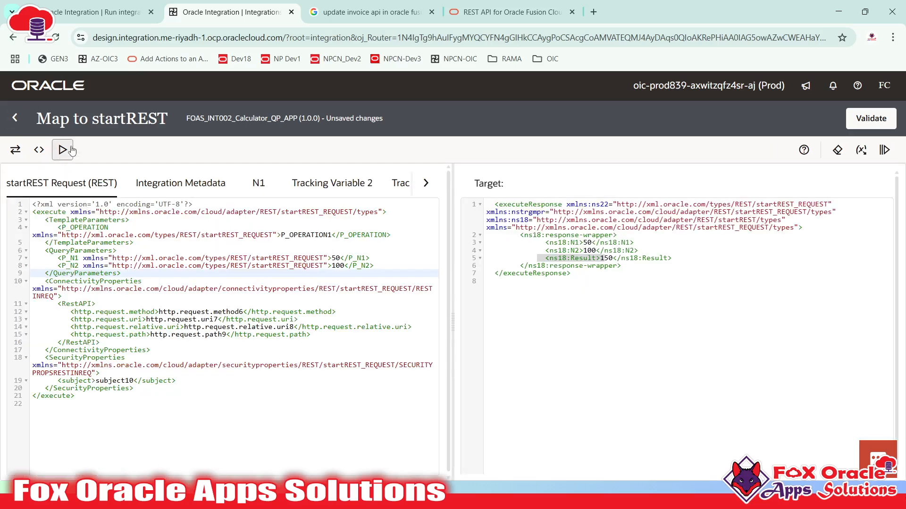
- Run the map test with the existing P_N1 50 and P_N2 100 values and check the output
left_click(343, 259)
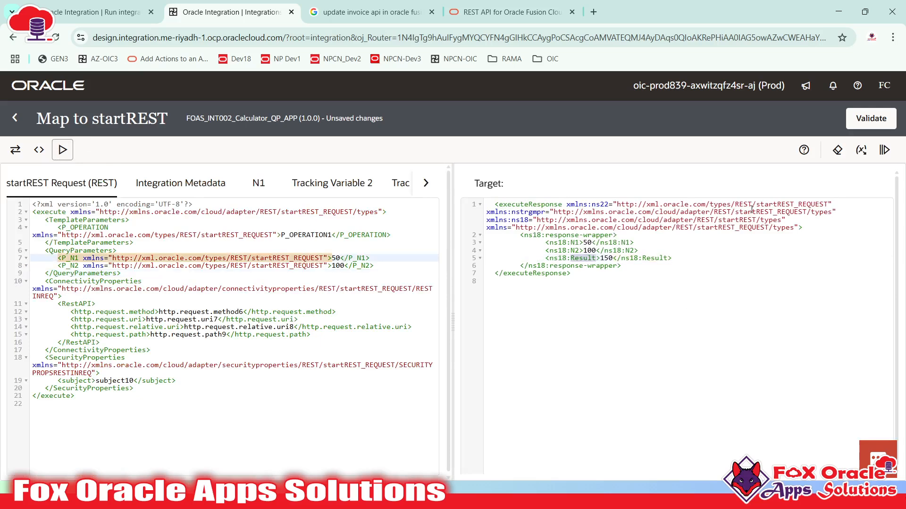
left_click(329, 266)
left_click(264, 220)
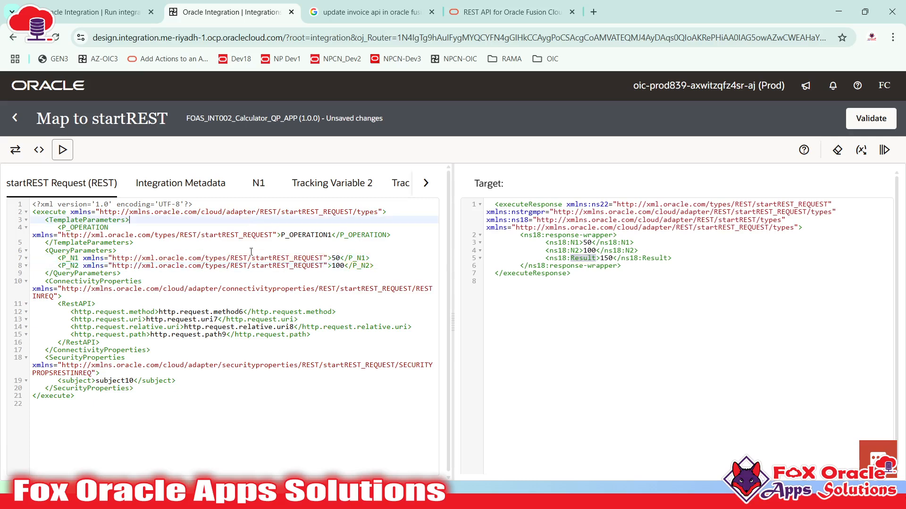
left_click(251, 252)
left_click(288, 220)
left_click(301, 235)
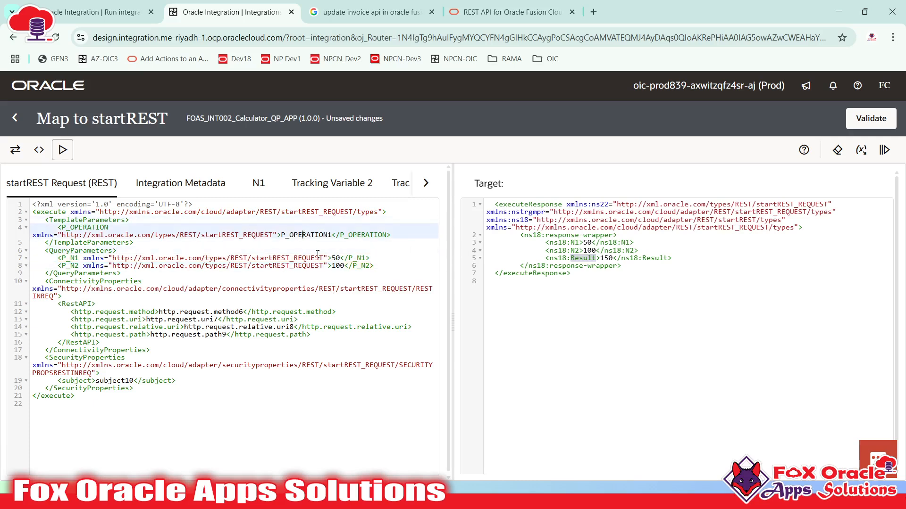
left_click(347, 266)
left_click(884, 150)
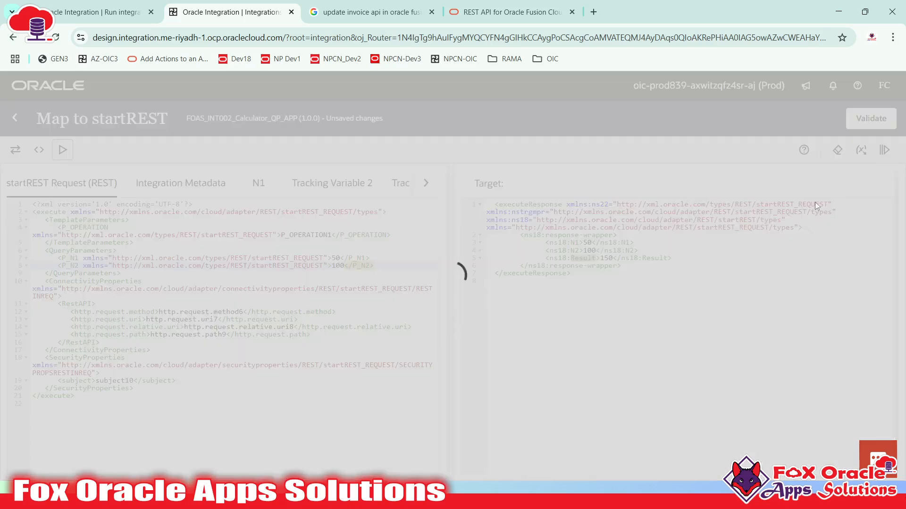
left_click_drag(601, 266, 726, 265)
left_click(731, 266)
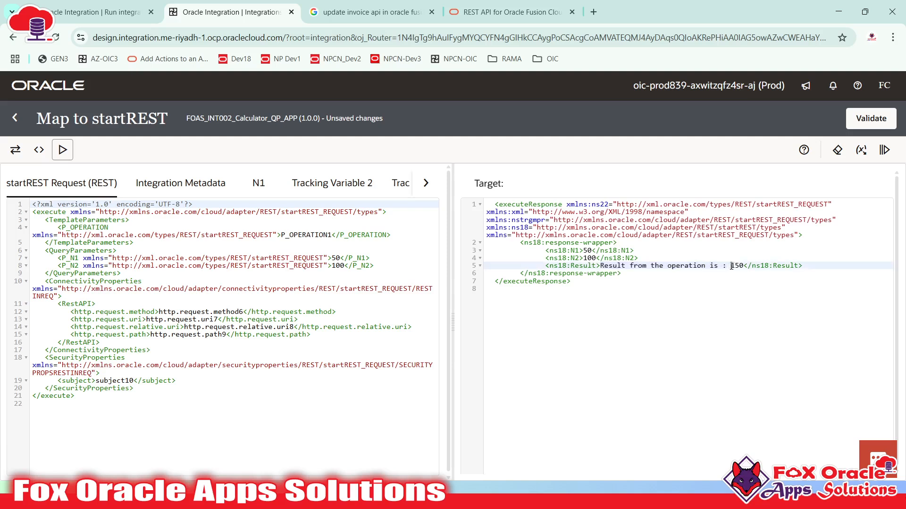
- Rerun with P_N1 150 and P_N2 300, getting 'Result from the operation is : 450', then validate
left_click(342, 259)
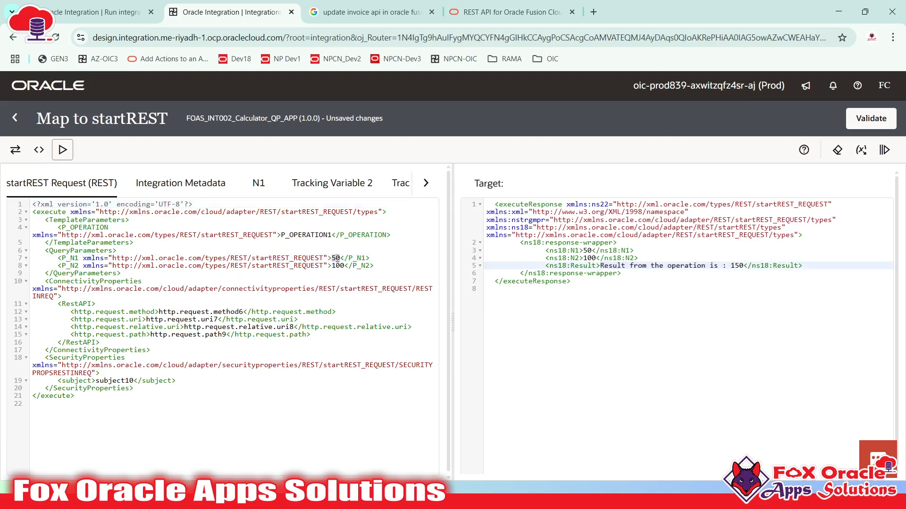
type("150")
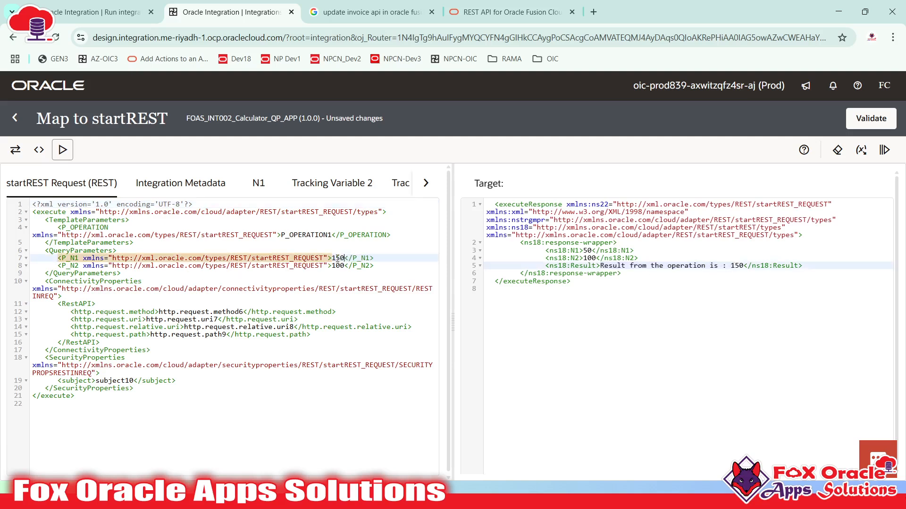
double_click(338, 265)
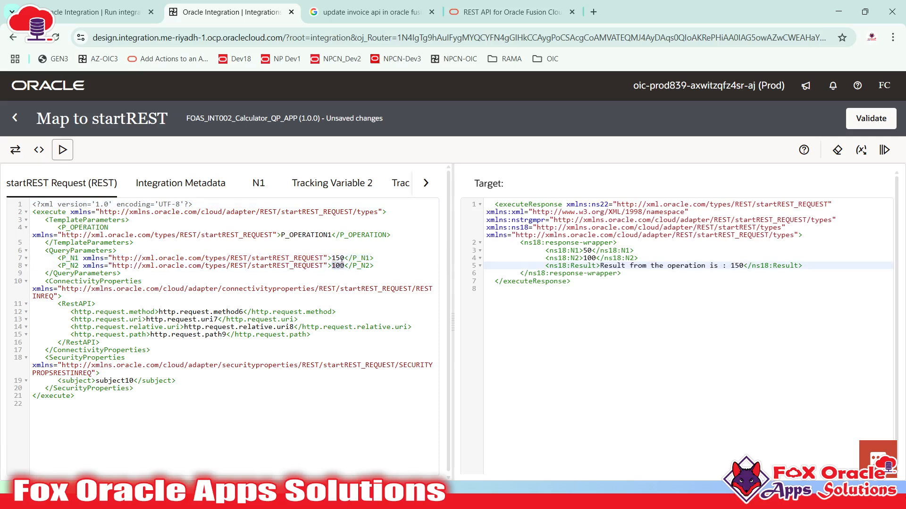
type("300")
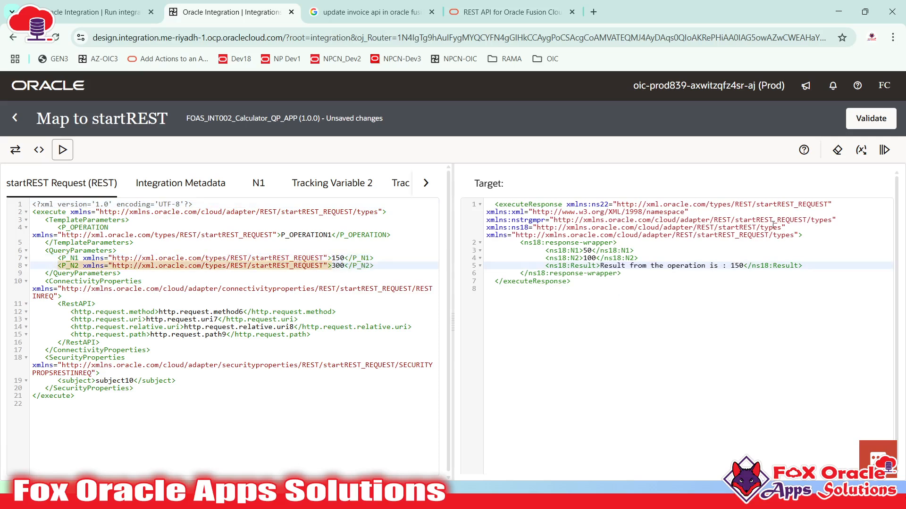
left_click(884, 149)
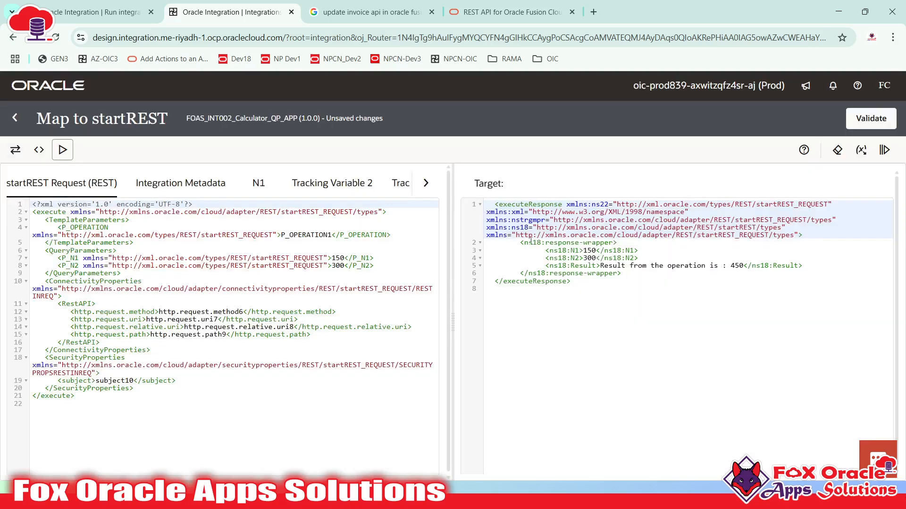
left_click_drag(518, 241, 630, 273)
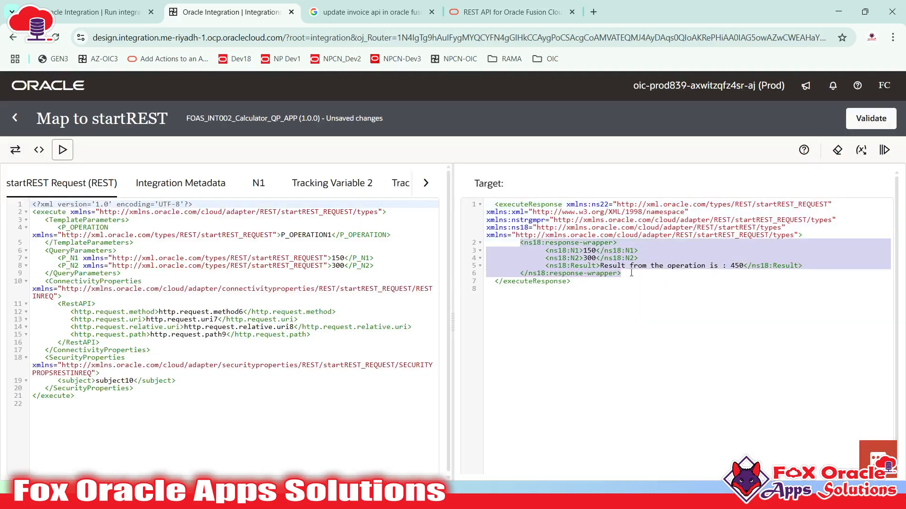
left_click(631, 273)
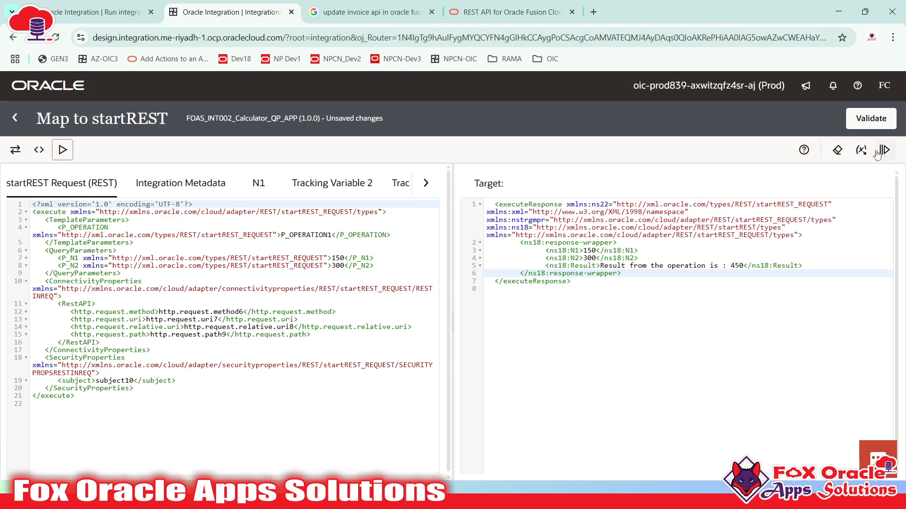
left_click(874, 126)
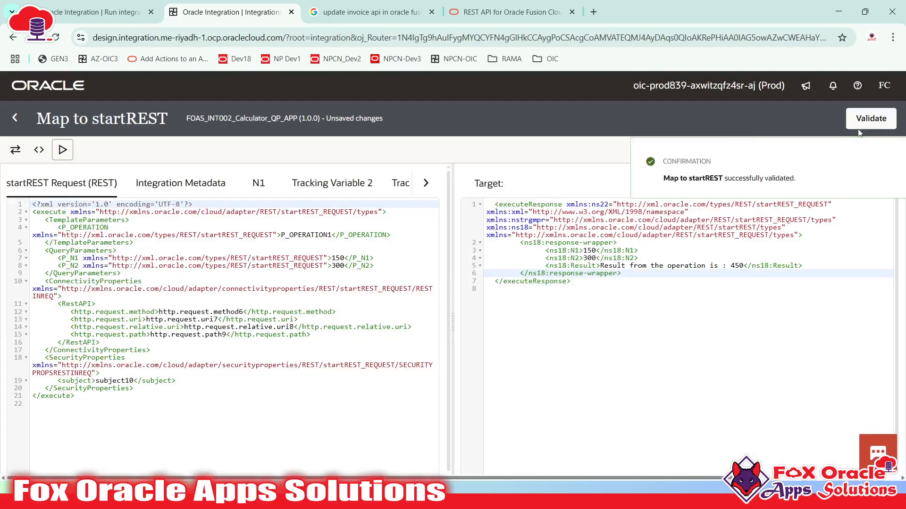
left_click(901, 162)
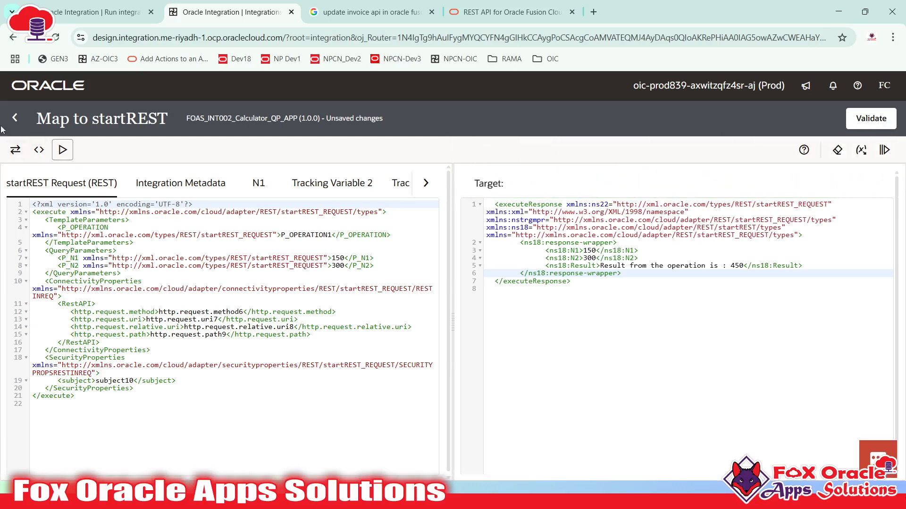
- Go back to the integration canvas and take a first look at the errors list
left_click(15, 118)
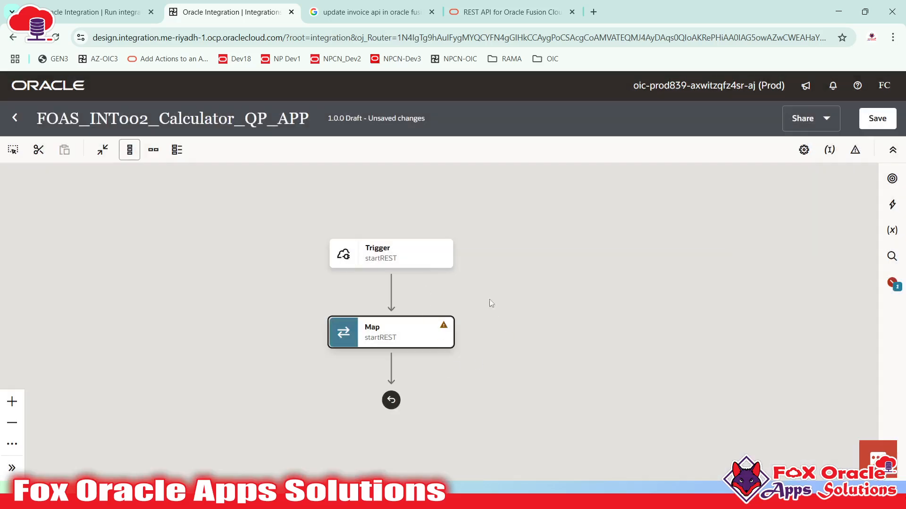
left_click_drag(513, 293, 560, 294)
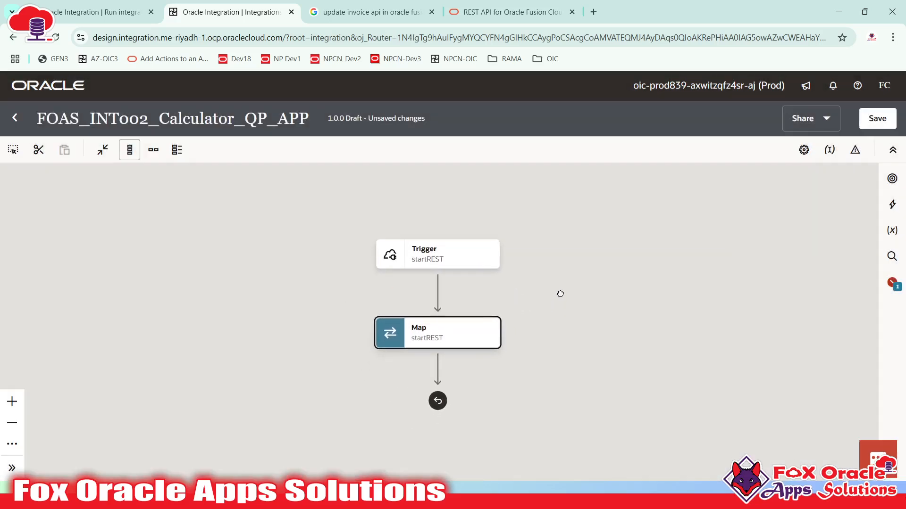
left_click(447, 342)
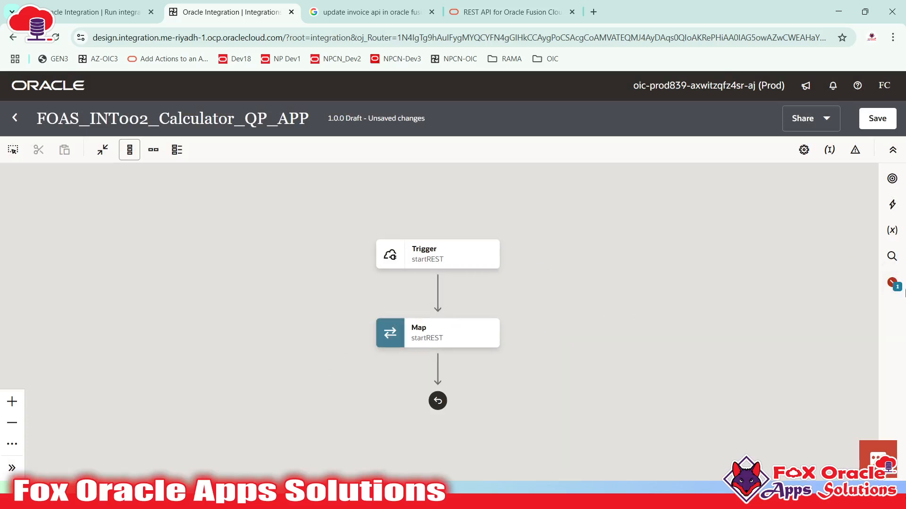
left_click(891, 283)
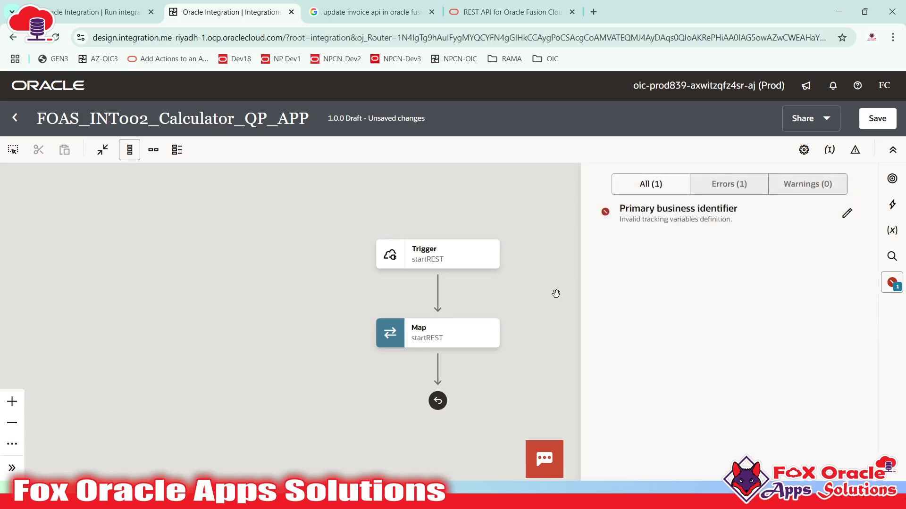
left_click(505, 297)
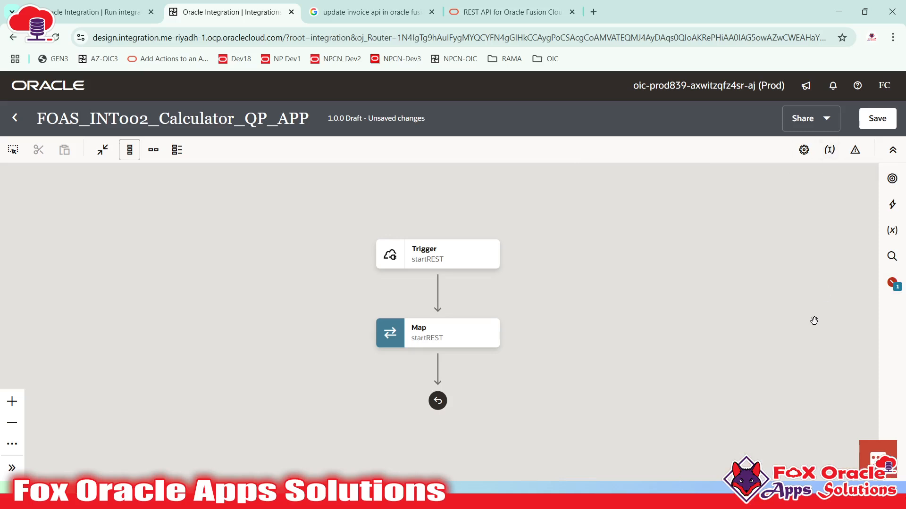
- Reopen the errors list and filter to errors, showing the invalid Primary business identifier
mouse_move(445, 267)
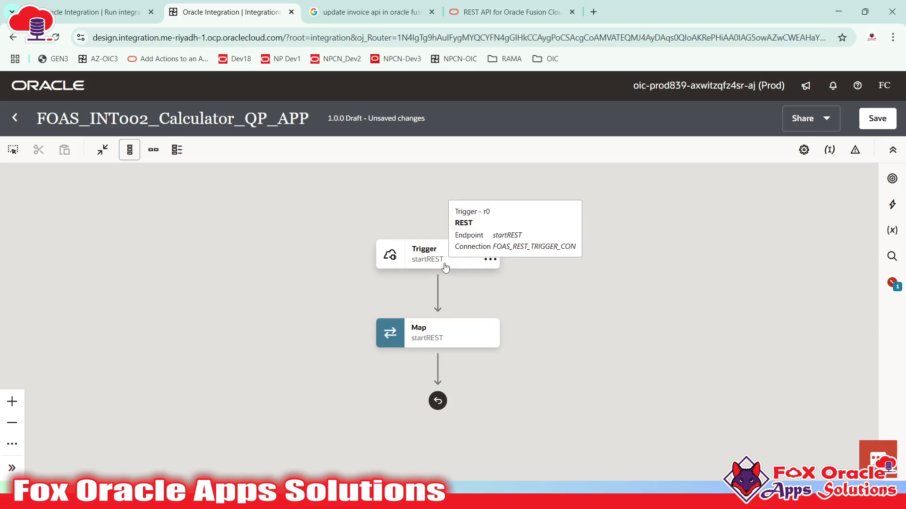
left_click(457, 264)
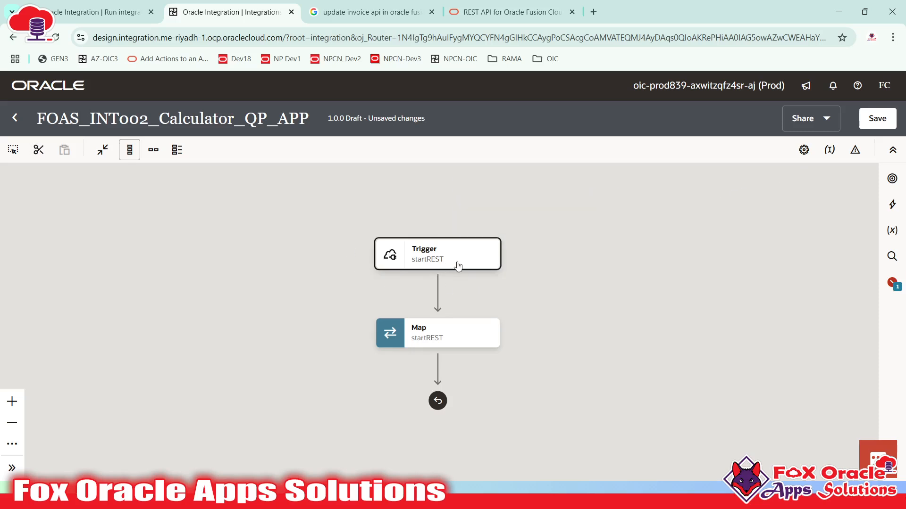
mouse_move(426, 255)
left_click(892, 285)
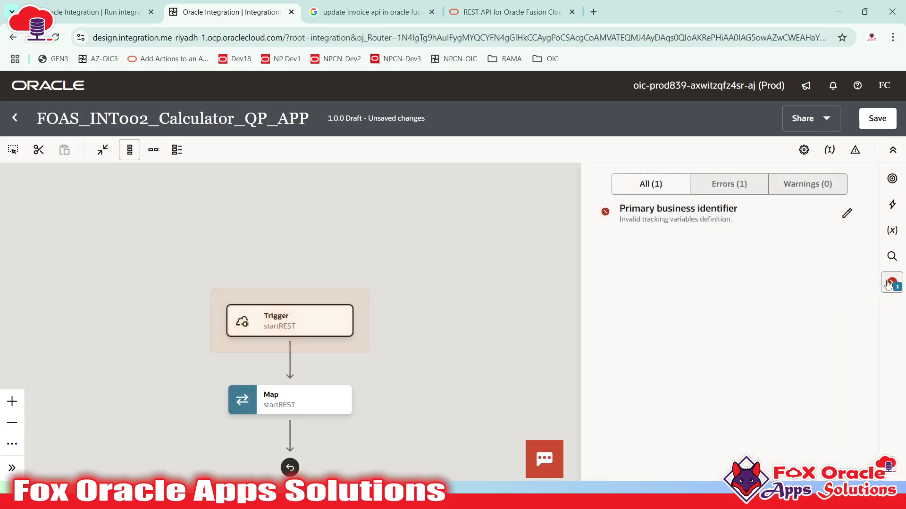
left_click(682, 216)
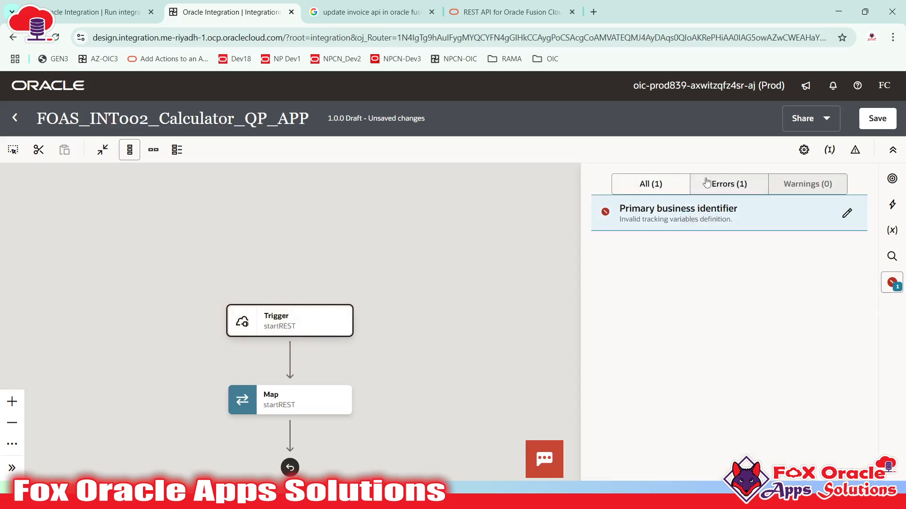
left_click(741, 186)
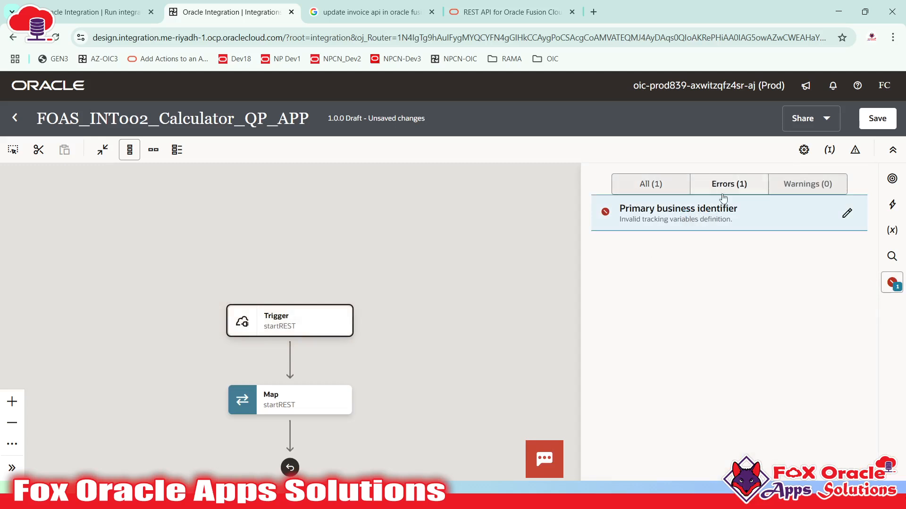
- Open the business identifier settings and examine the invalid N1 primary identifier path
left_click(846, 213)
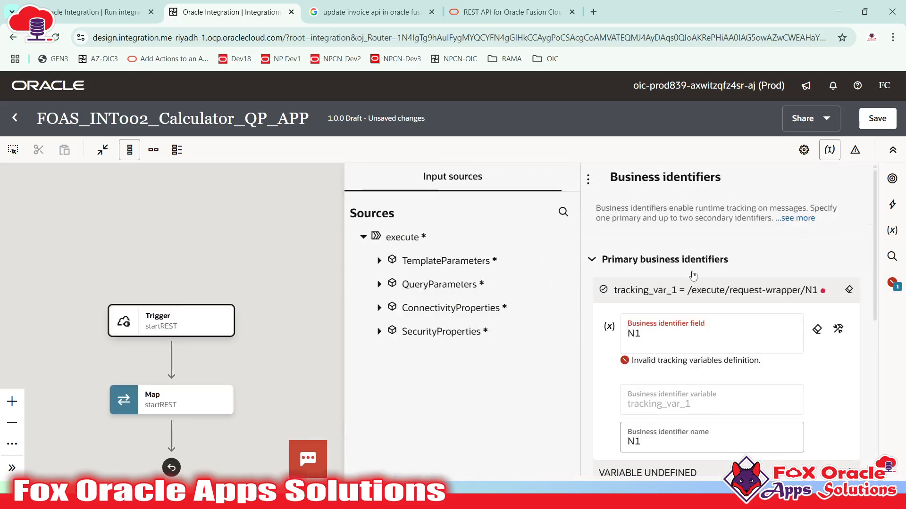
scroll(642, 317, "down", 2)
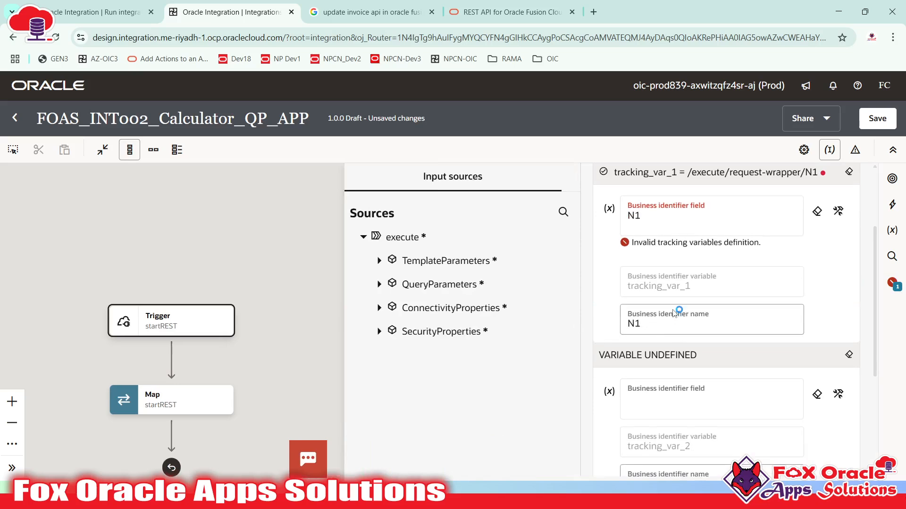
scroll(677, 312, "up", 2)
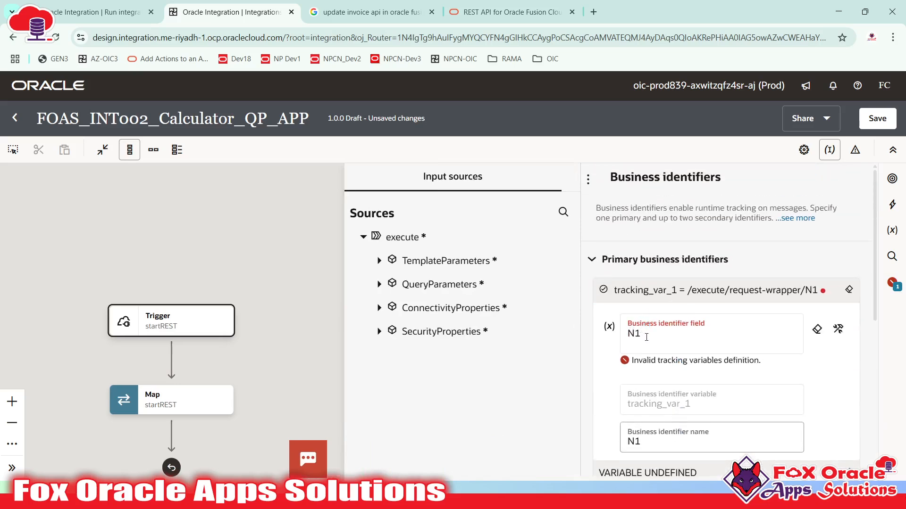
left_click(663, 334)
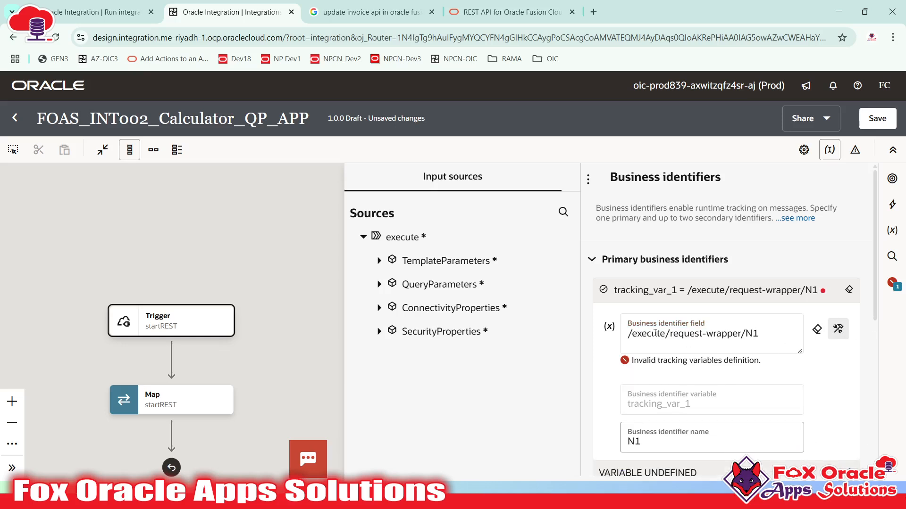
left_click_drag(670, 334, 741, 333)
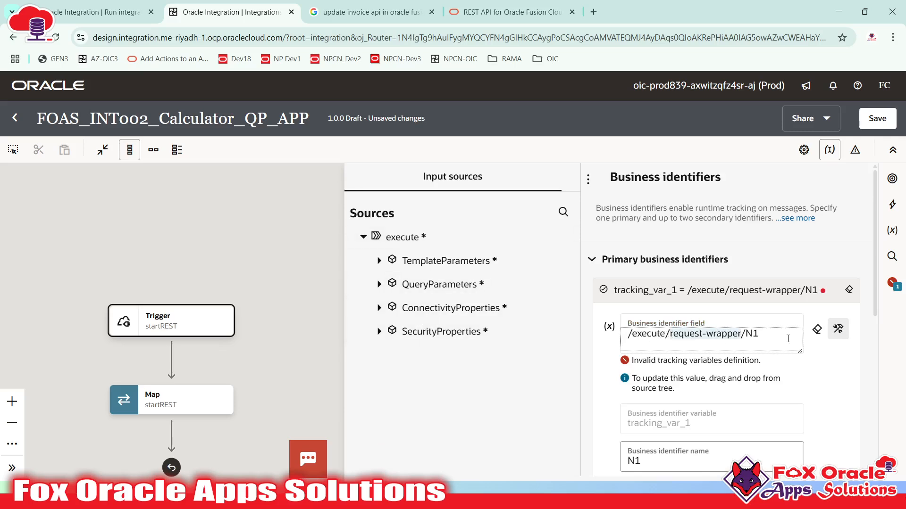
left_click(788, 338)
left_click_drag(780, 337, 499, 319)
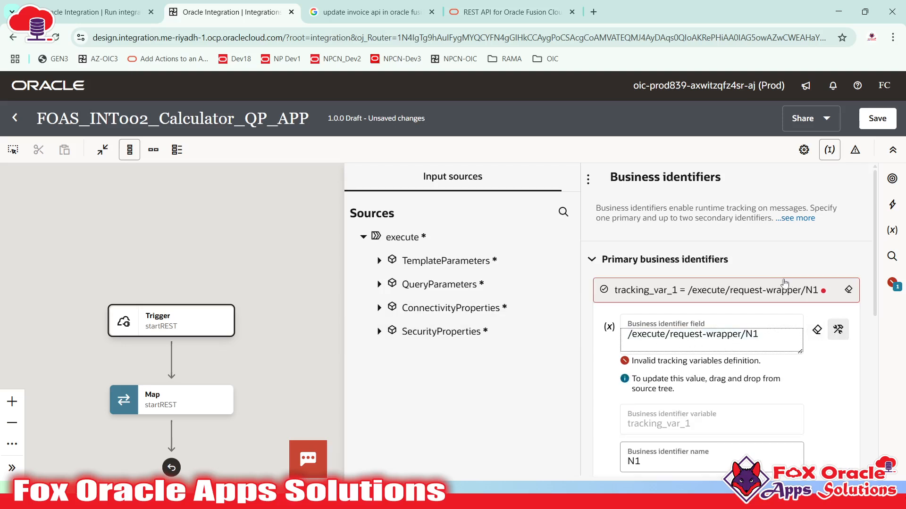
- Add P_N1 as the second business identifier in tracking_var_2
left_click(792, 290)
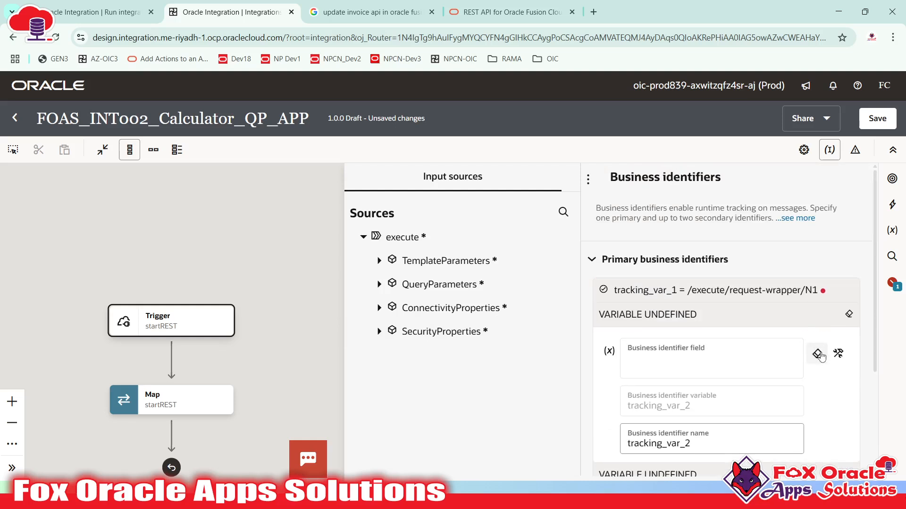
left_click(821, 357)
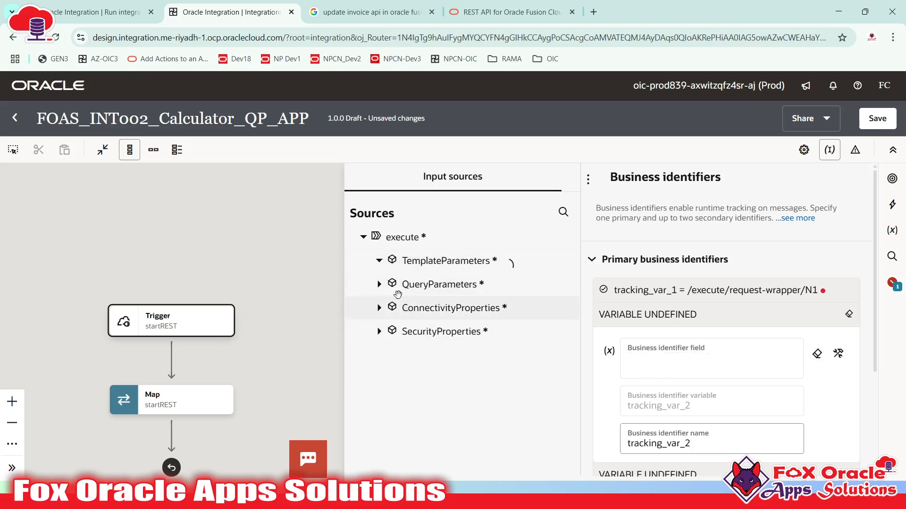
left_click(398, 308)
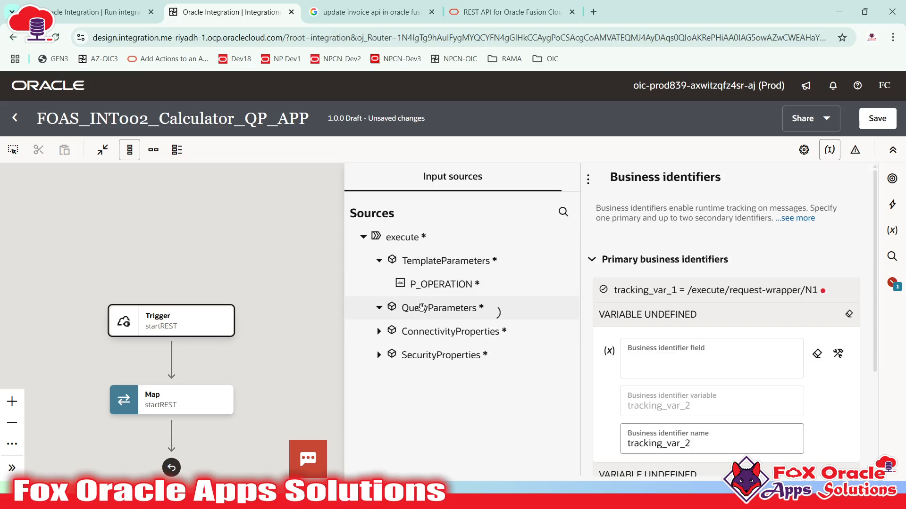
left_click_drag(420, 331, 650, 364)
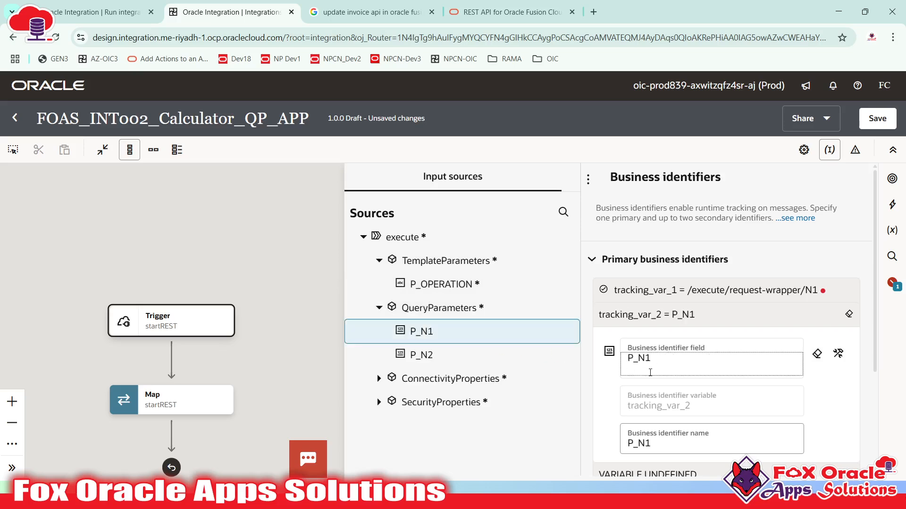
scroll(633, 396, "down", 3)
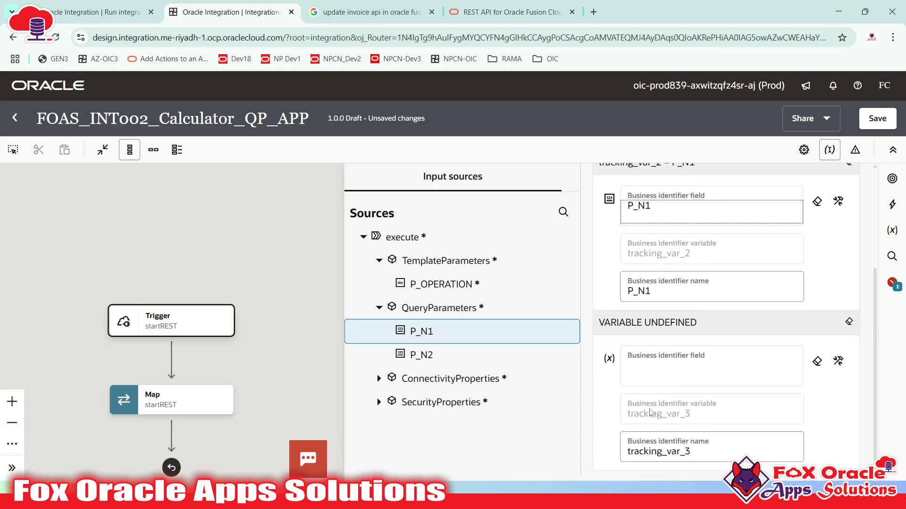
scroll(690, 316, "up", 3)
- Clear the invalid first identifier and make P_N2 the primary business identifier
left_click(694, 290)
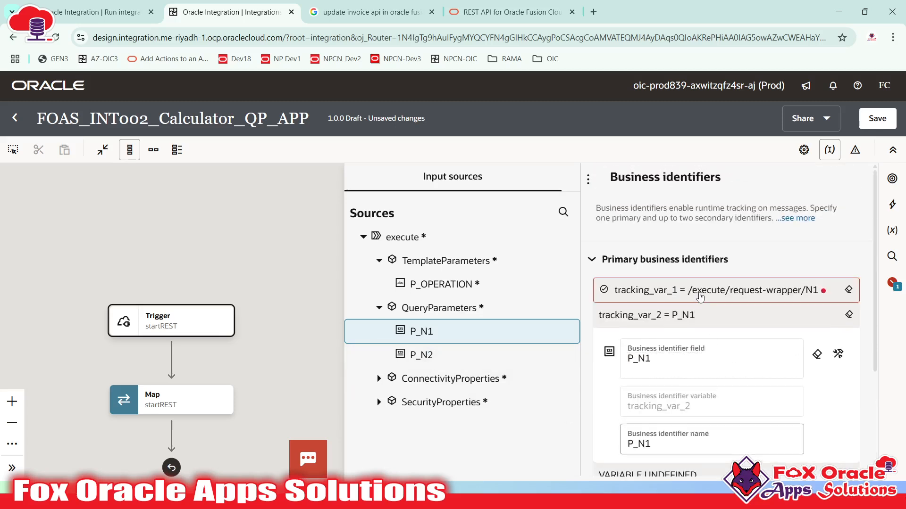
left_click(838, 328)
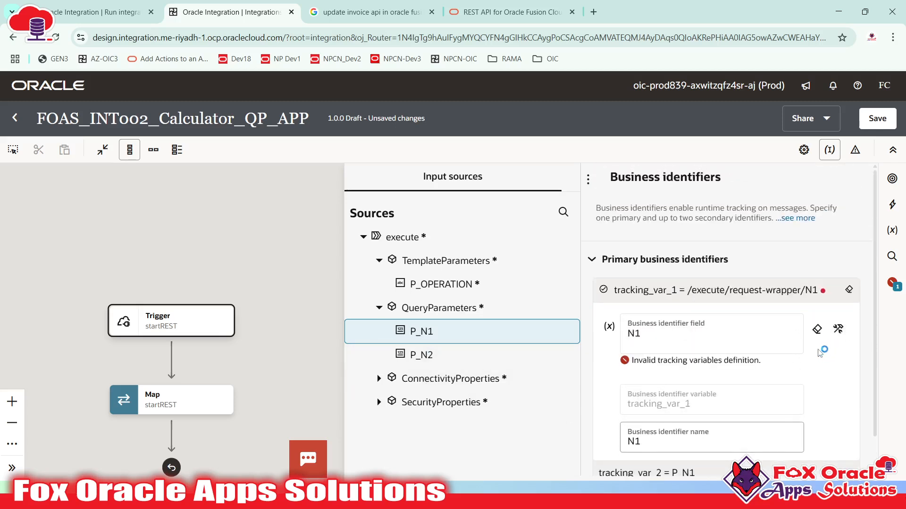
left_click(678, 339)
left_click_drag(421, 354, 684, 338)
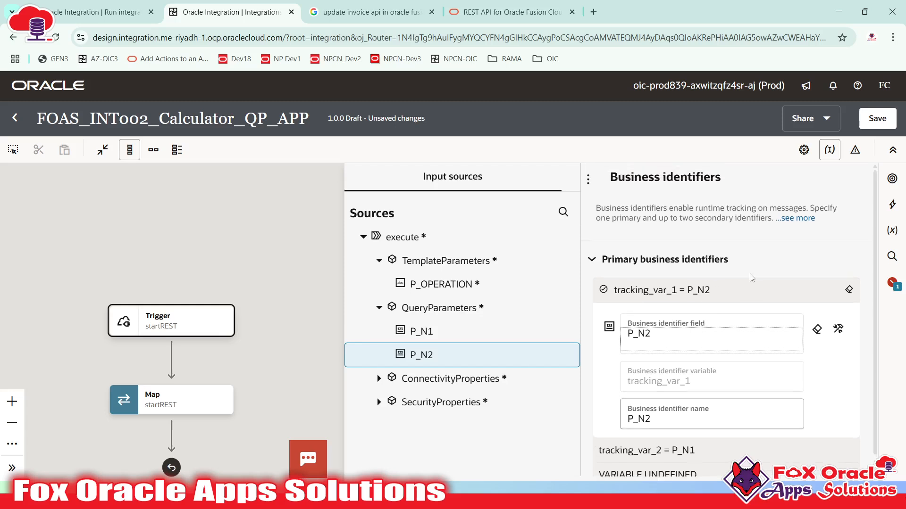
left_click(748, 289)
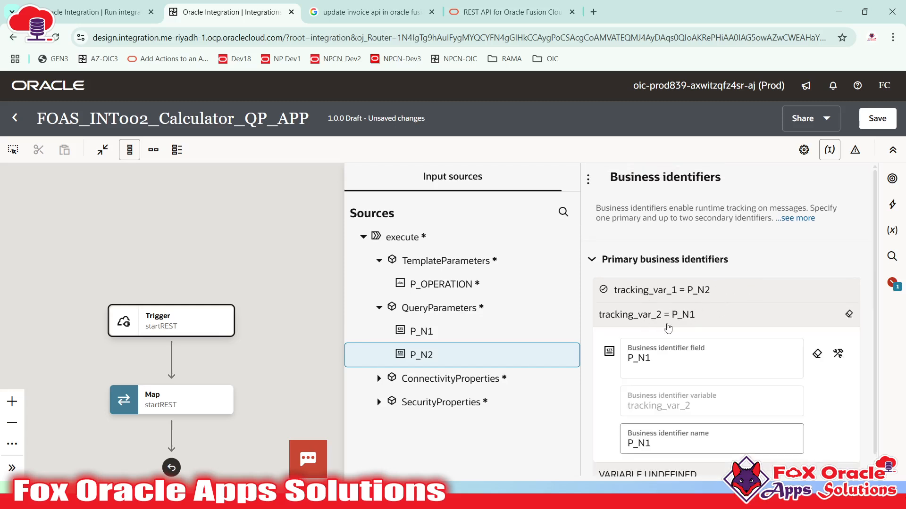
- Confirm identifiers use P_N2 and P_N1, leaving the third slot unused
left_click(646, 315)
left_click(727, 282)
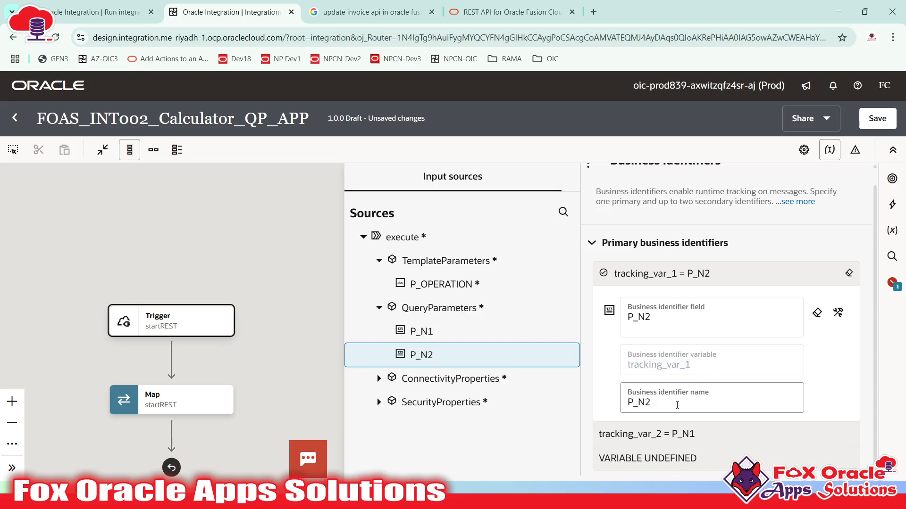
left_click(665, 434)
left_click_drag(626, 388, 699, 394)
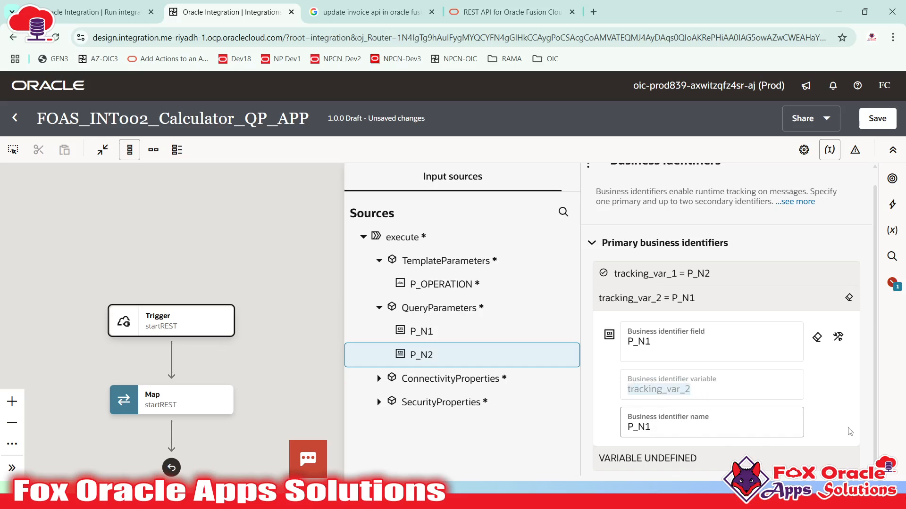
left_click(834, 404)
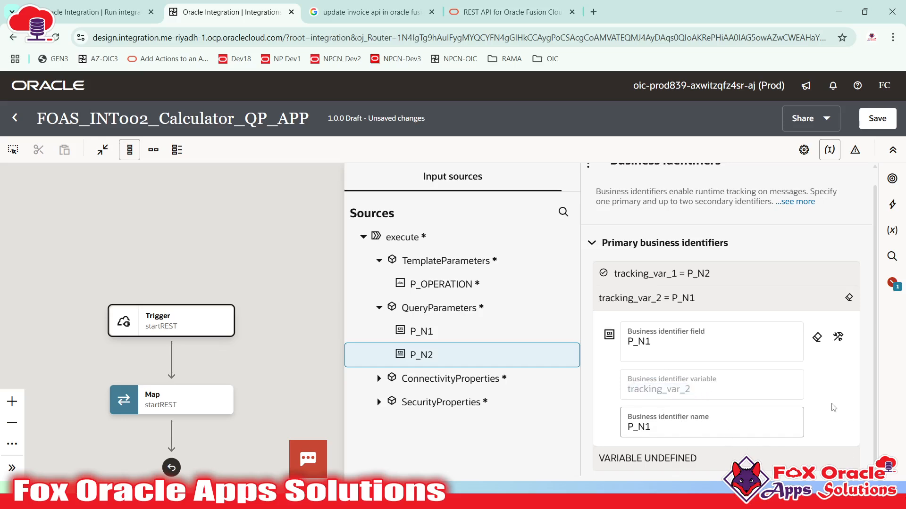
left_click(700, 460)
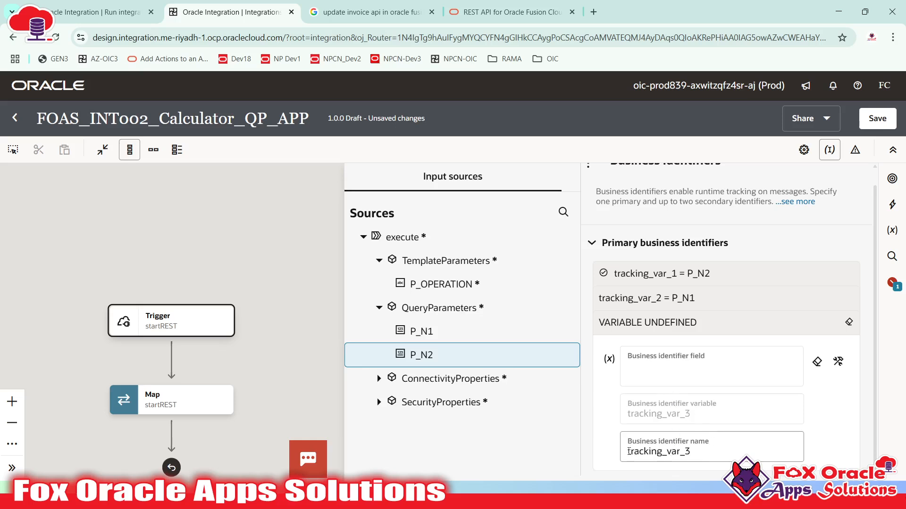
left_click_drag(629, 451, 699, 454)
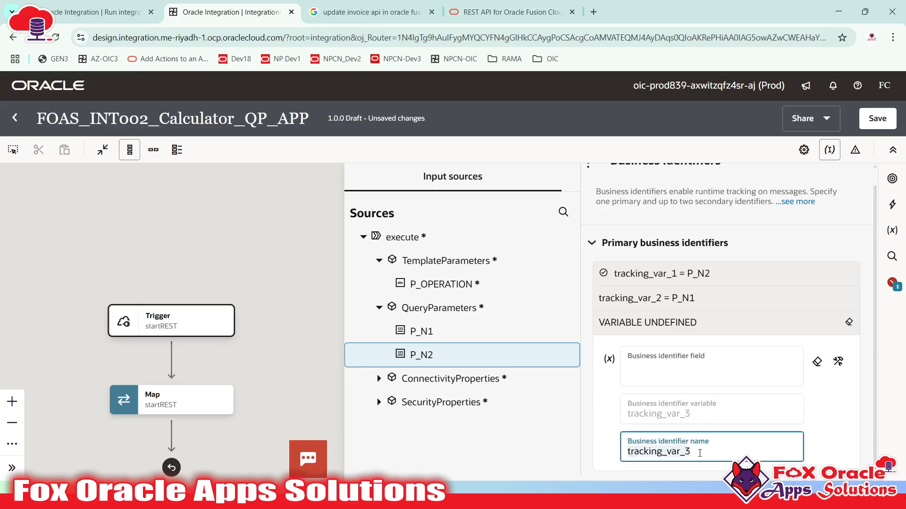
left_click(700, 454)
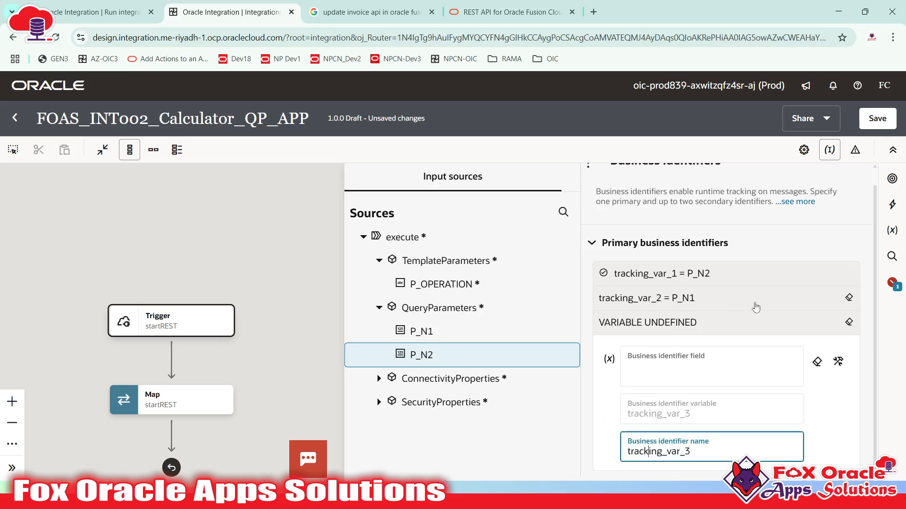
scroll(839, 329, "up", 1)
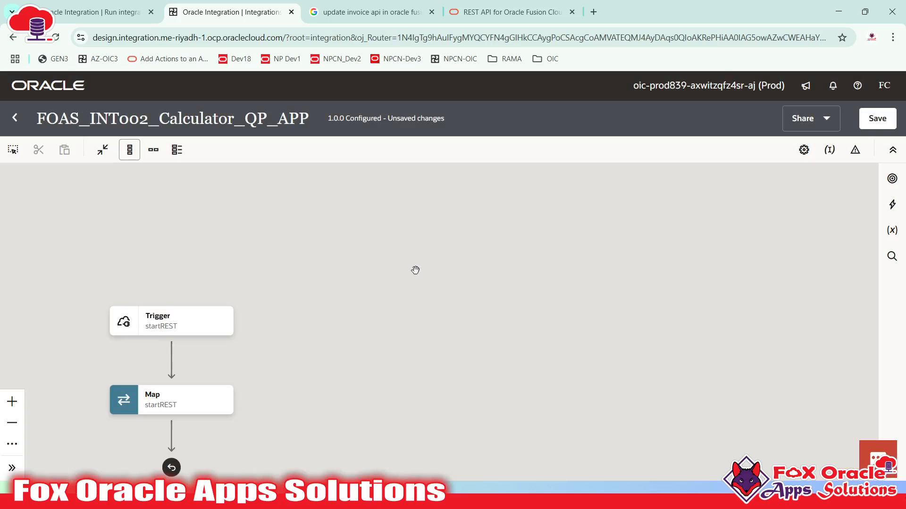
- Save FOAS_INT002_Calculator_QP_APP, return to the integrations list, and open its activation dialog
left_click_drag(415, 269, 628, 188)
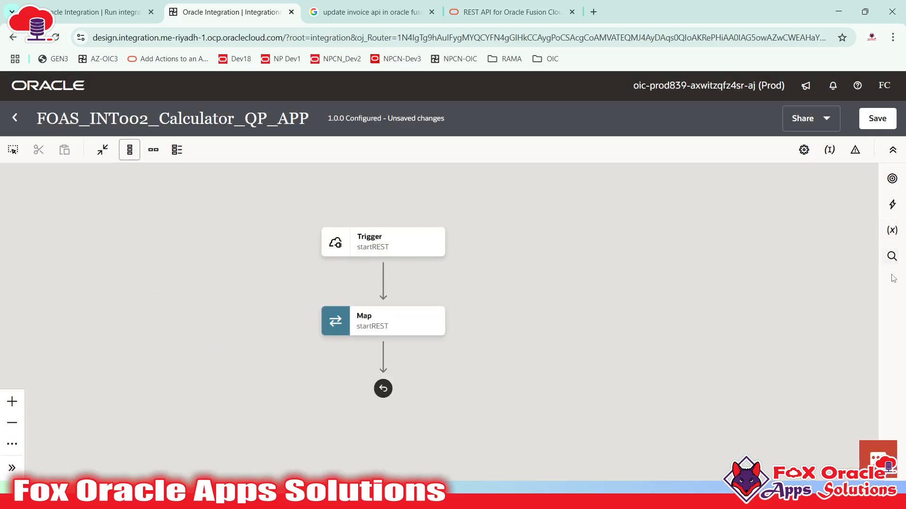
left_click(875, 122)
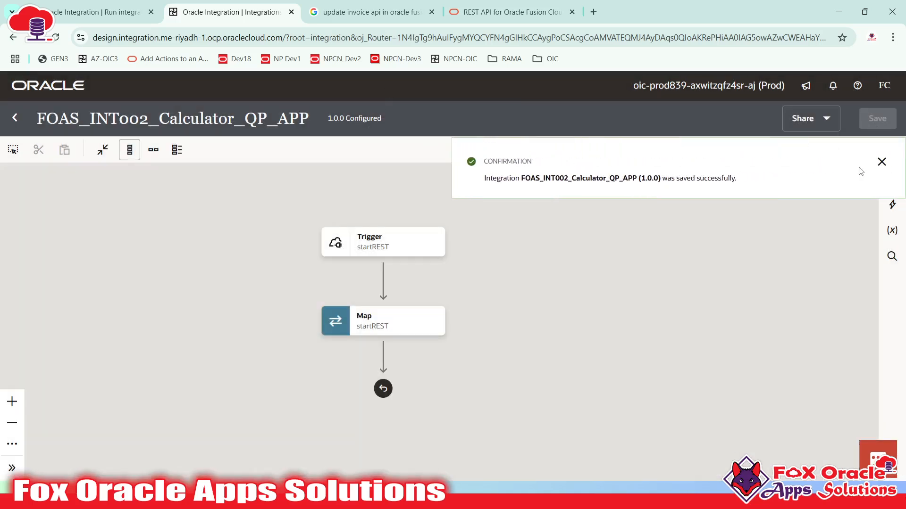
left_click(879, 162)
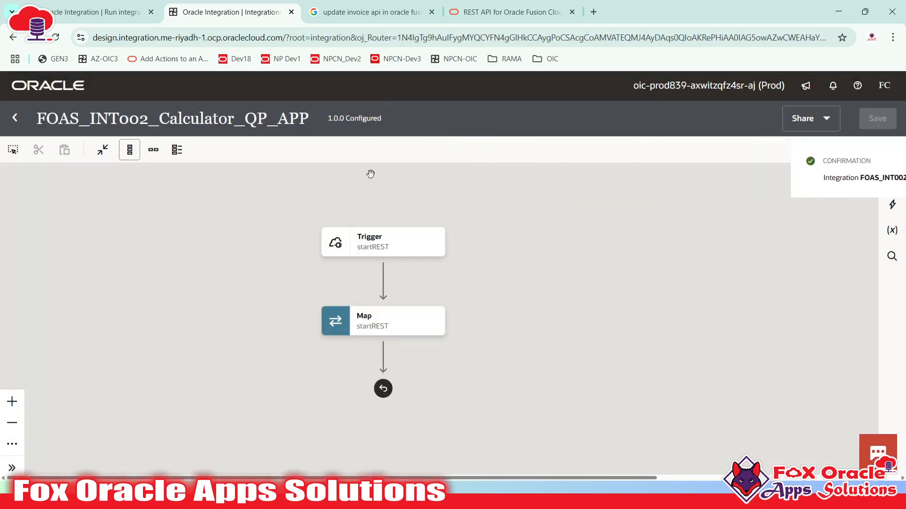
left_click(17, 118)
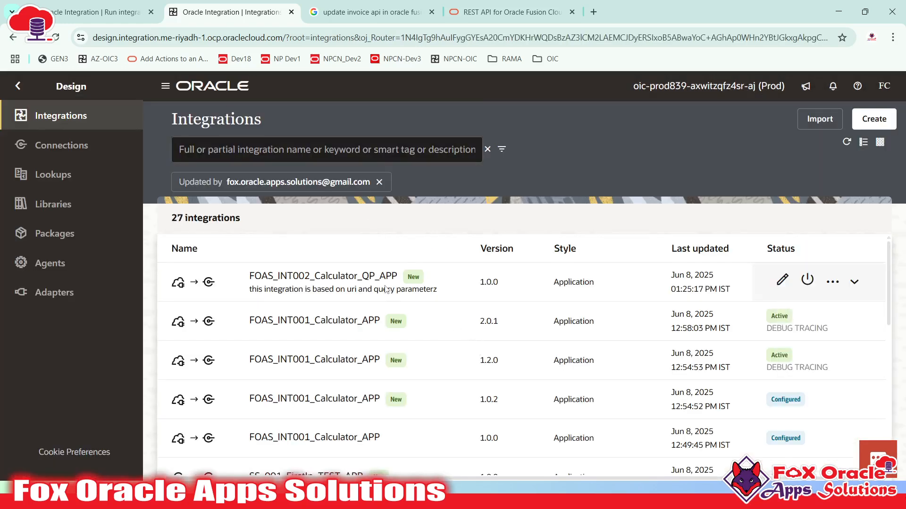
left_click(807, 282)
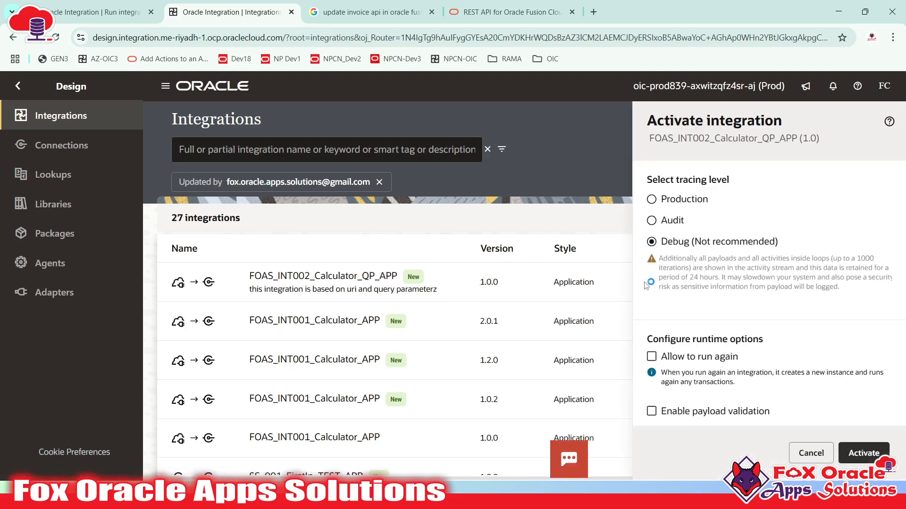
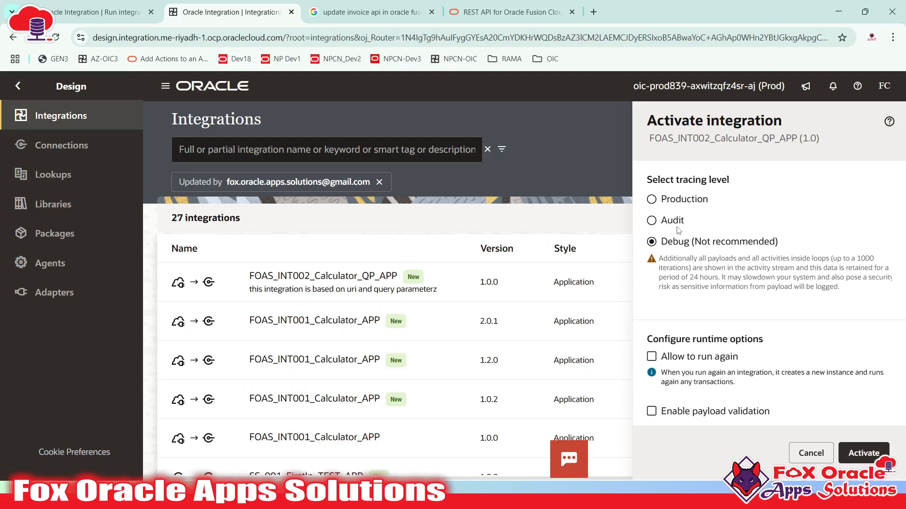
- Compare Production, Audit and Debug tracing, reading the Debug warning and Audit explanation
left_click(669, 201)
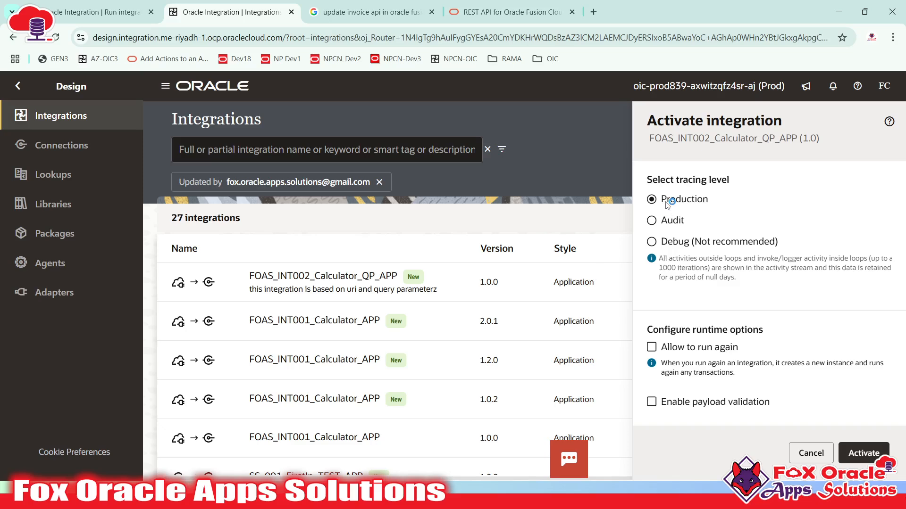
left_click(670, 221)
left_click(670, 240)
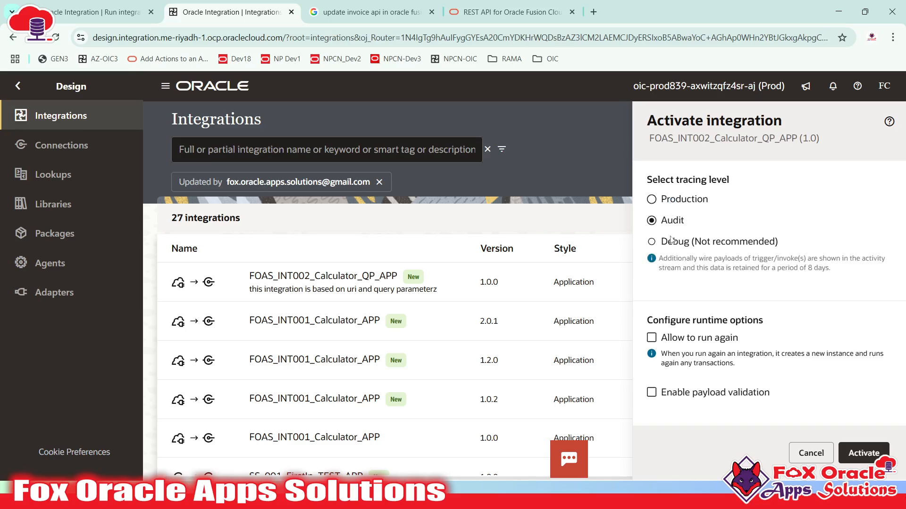
left_click(661, 223)
left_click(666, 244)
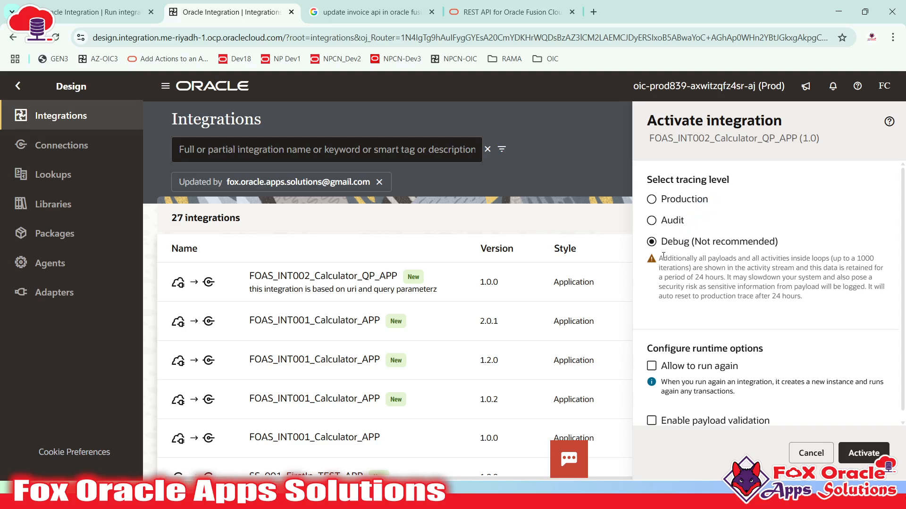
left_click_drag(681, 262, 779, 289)
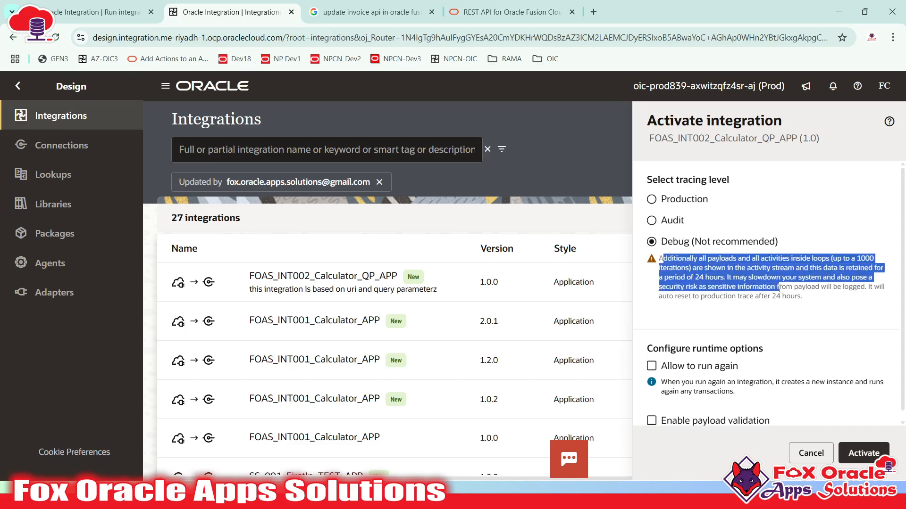
left_click(672, 222)
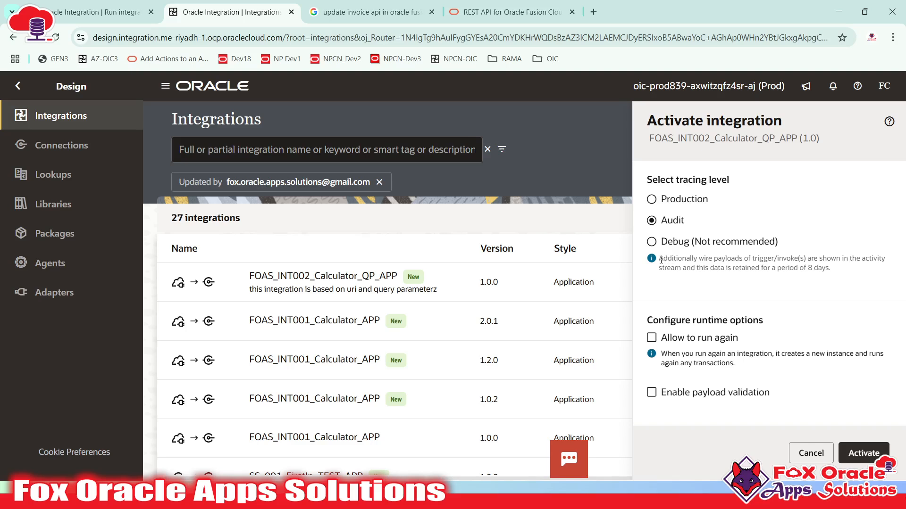
left_click_drag(661, 260, 833, 278)
left_click(832, 278)
- Note Audit's 8-day retention, then activate version 1.0.0 with Debug tracing
left_click_drag(734, 270, 831, 269)
left_click(833, 273)
left_click_drag(659, 263, 828, 270)
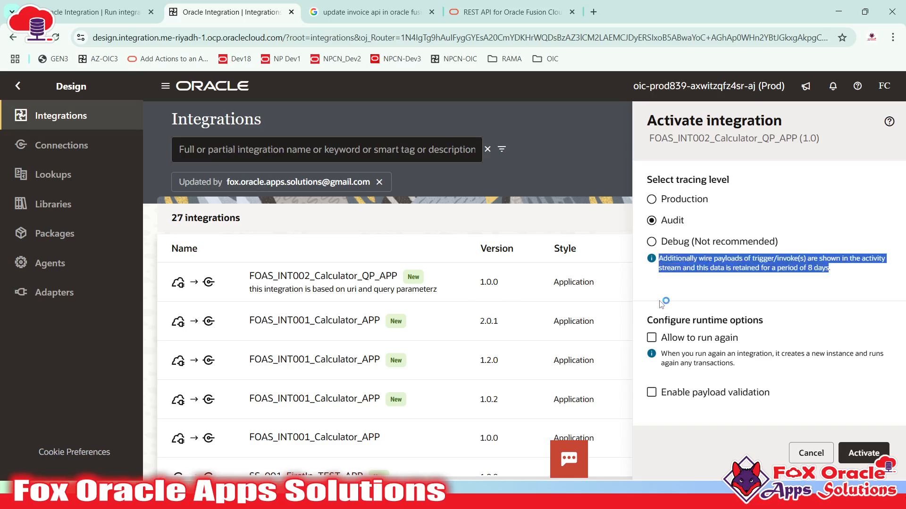
left_click(685, 243)
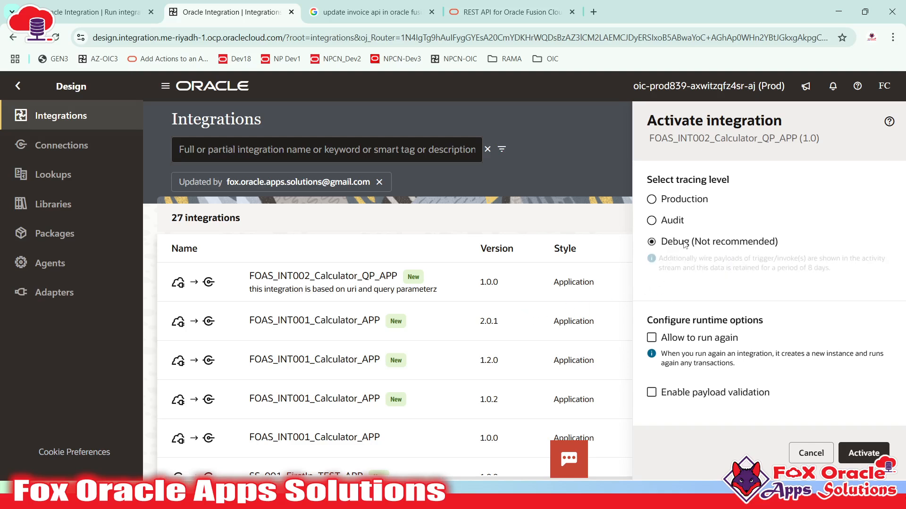
left_click(863, 453)
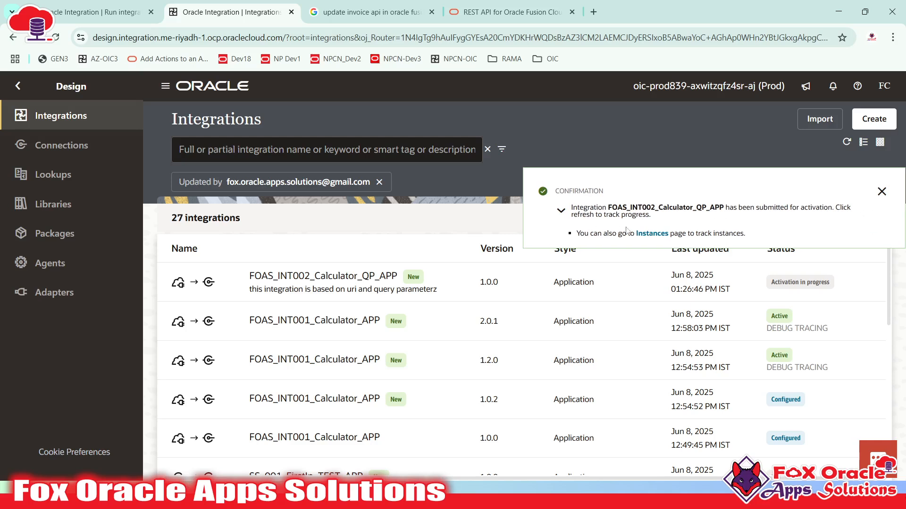
- Refresh to confirm the calculator integration is Active, then launch its Run test page
left_click(881, 191)
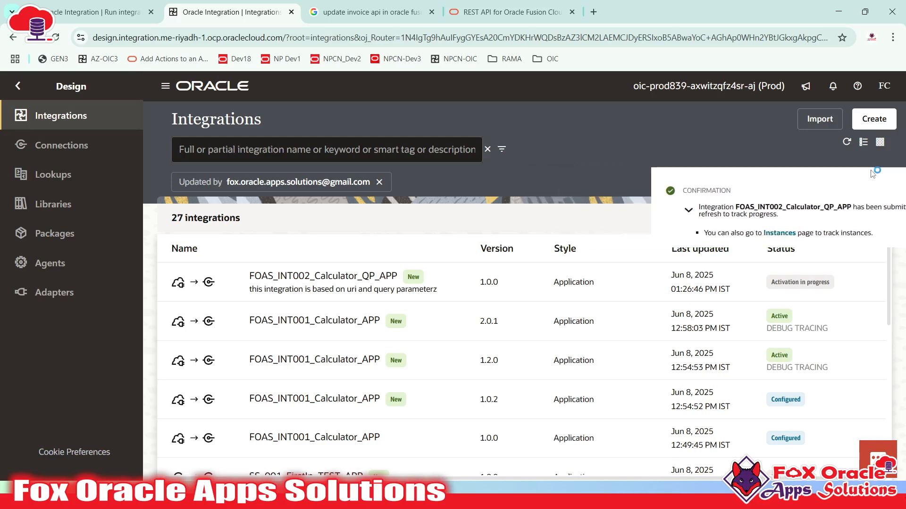
left_click(846, 143)
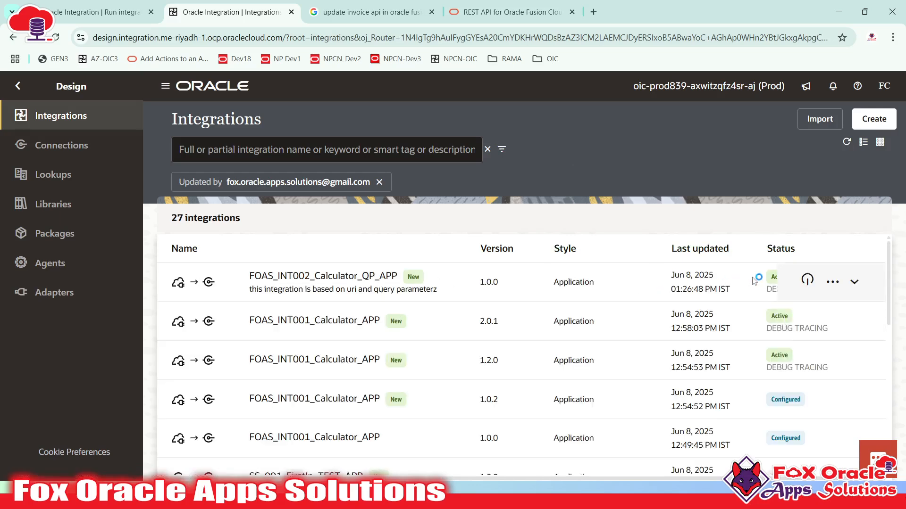
left_click(833, 281)
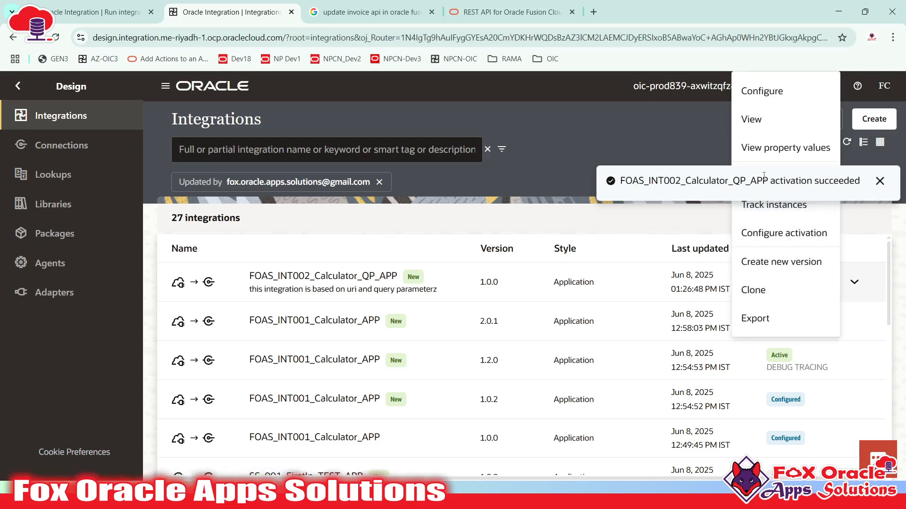
left_click(878, 182)
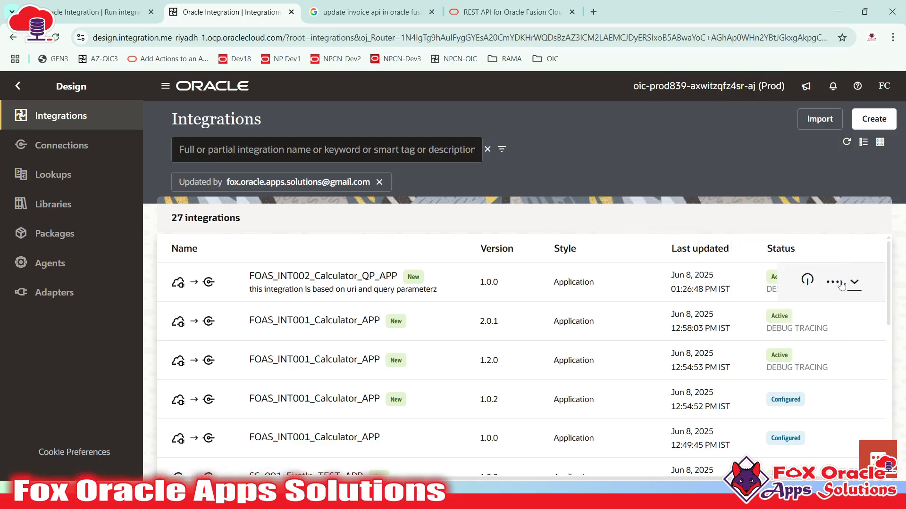
left_click(805, 280)
left_click(830, 282)
left_click(758, 188)
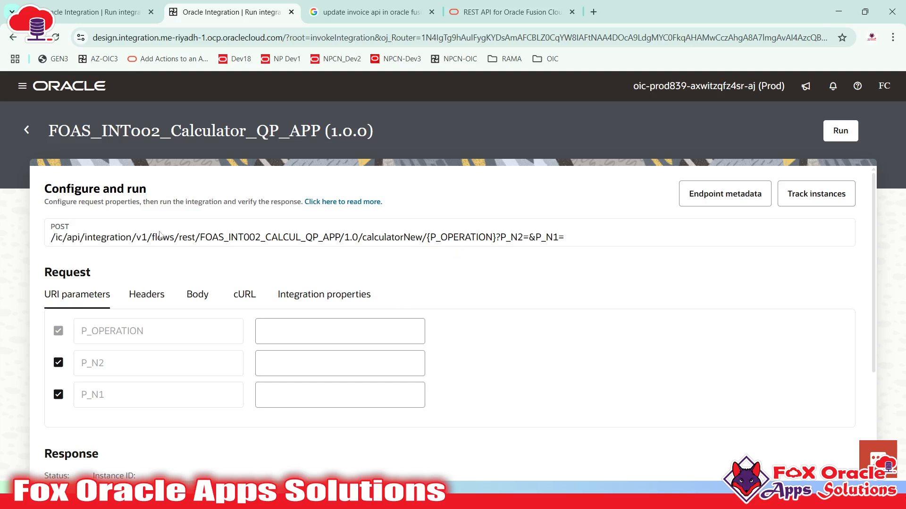
- Inspect the endpoint URL's P_OPERATION path parameter and P_N2/P_N1 query parameters
left_click_drag(51, 241, 610, 247)
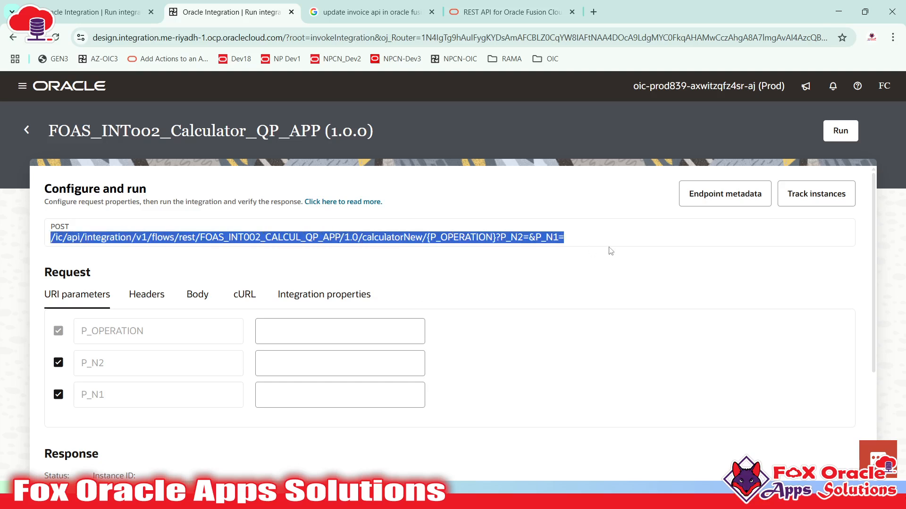
left_click(529, 241)
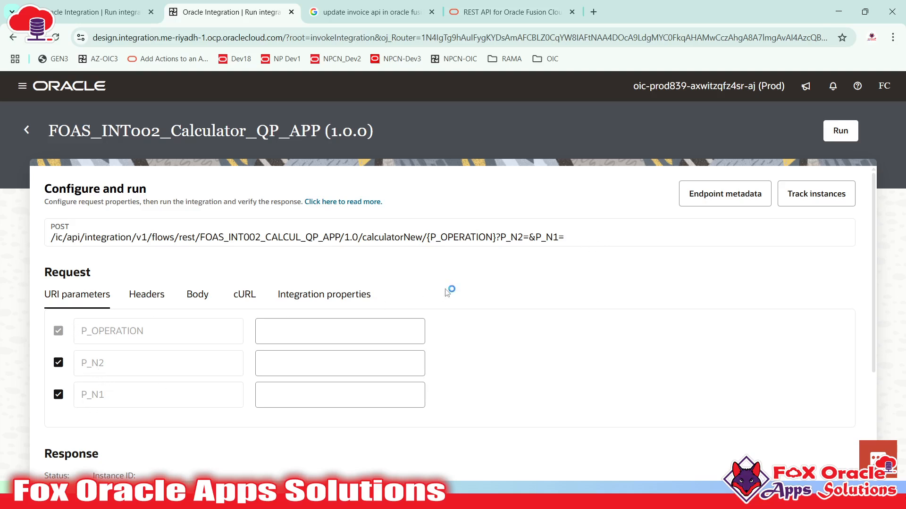
left_click_drag(499, 237, 569, 238)
left_click(532, 239)
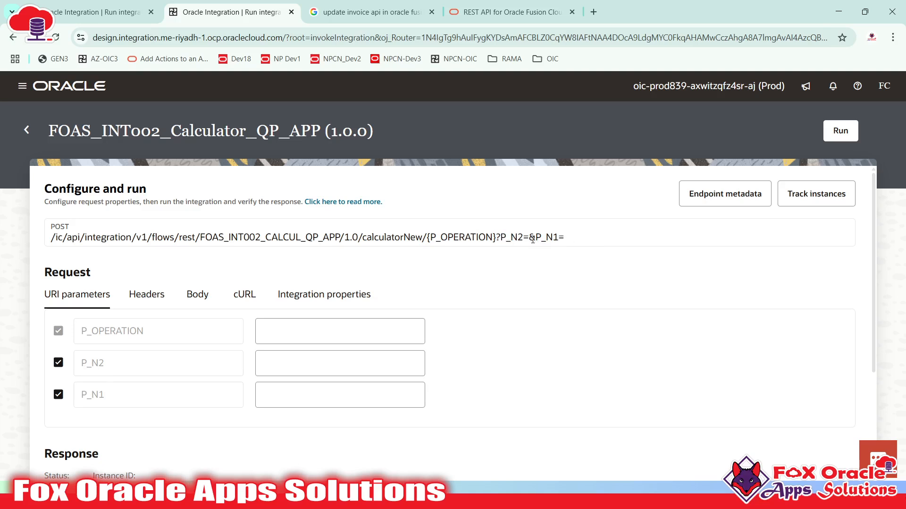
double_click(503, 237)
left_click(440, 264)
left_click_drag(430, 237, 492, 232)
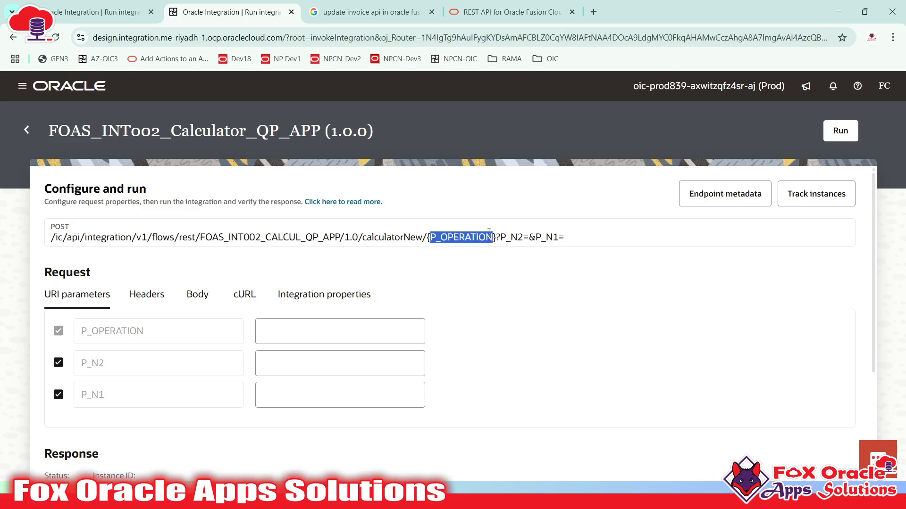
left_click(478, 238)
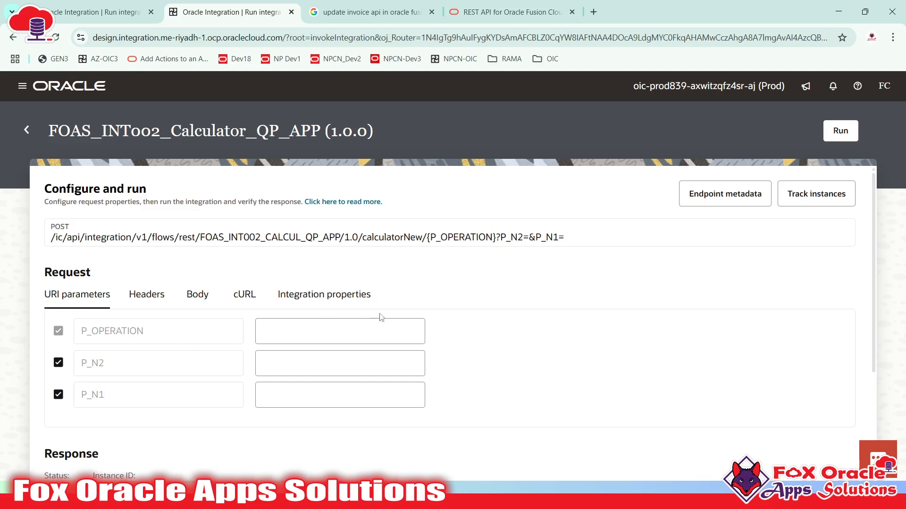
left_click_drag(431, 238, 494, 236)
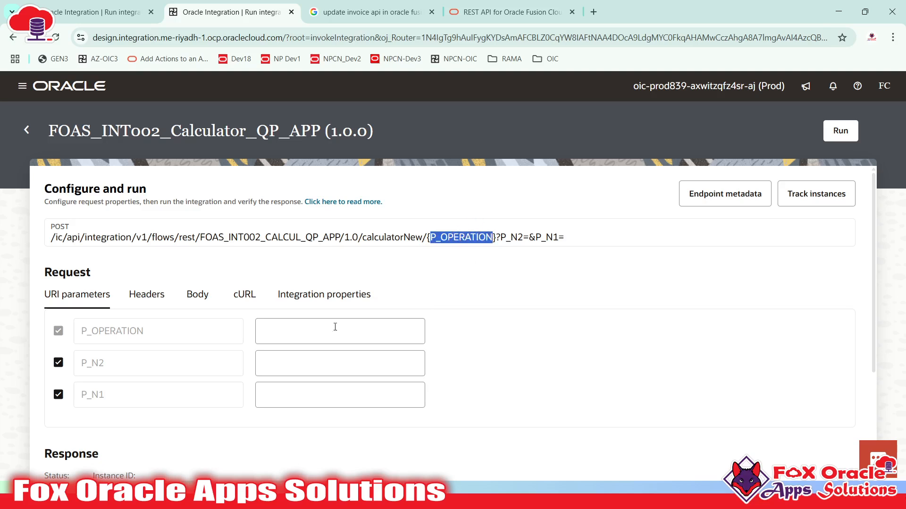
- Enter MUL for P_OPERATION, 100 for P_N1 and 200 for P_N2
left_click(310, 336)
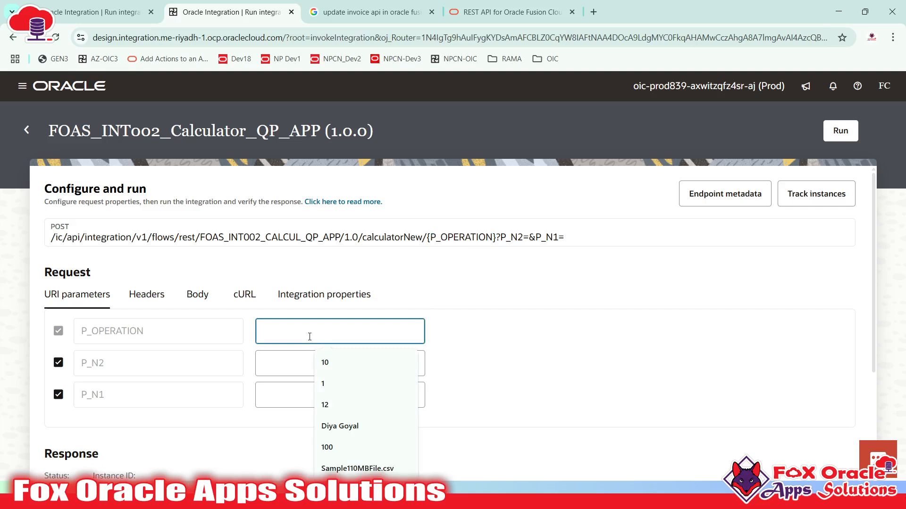
type("MUL")
left_click(603, 348)
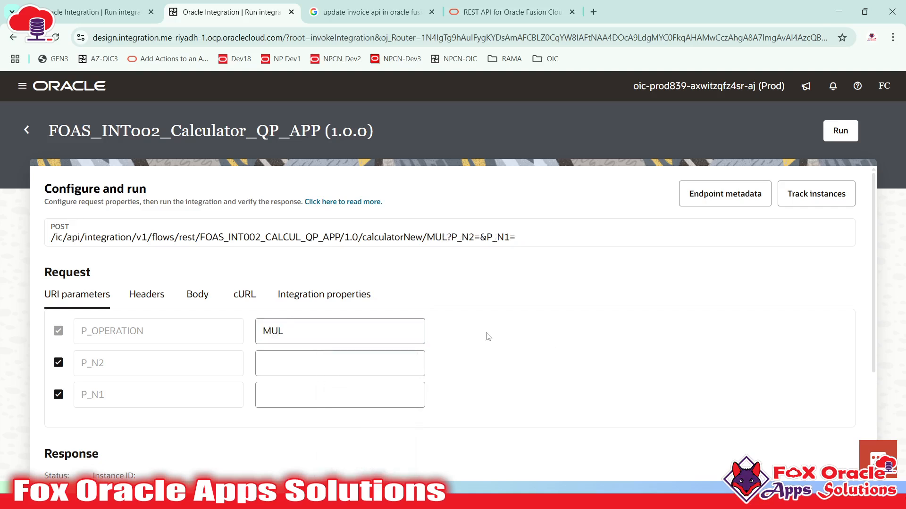
mouse_move(427, 239)
left_mouse_down()
mouse_move(448, 236)
mouse_move(427, 238)
left_mouse_up()
left_click(492, 336)
left_click(272, 388)
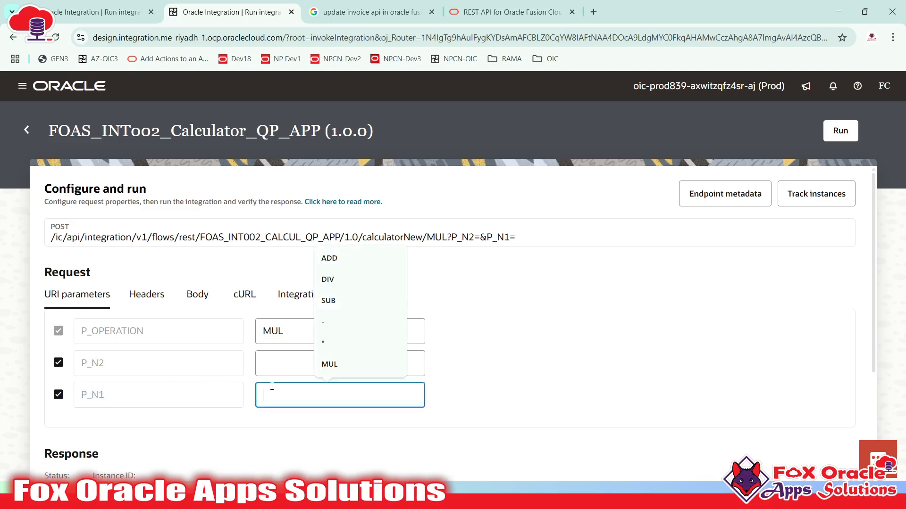
type("100")
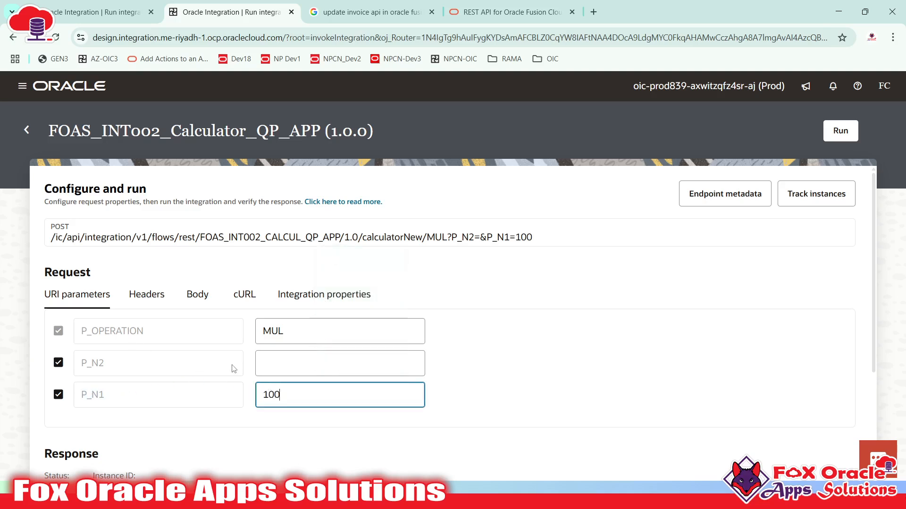
left_click(278, 363)
type("200")
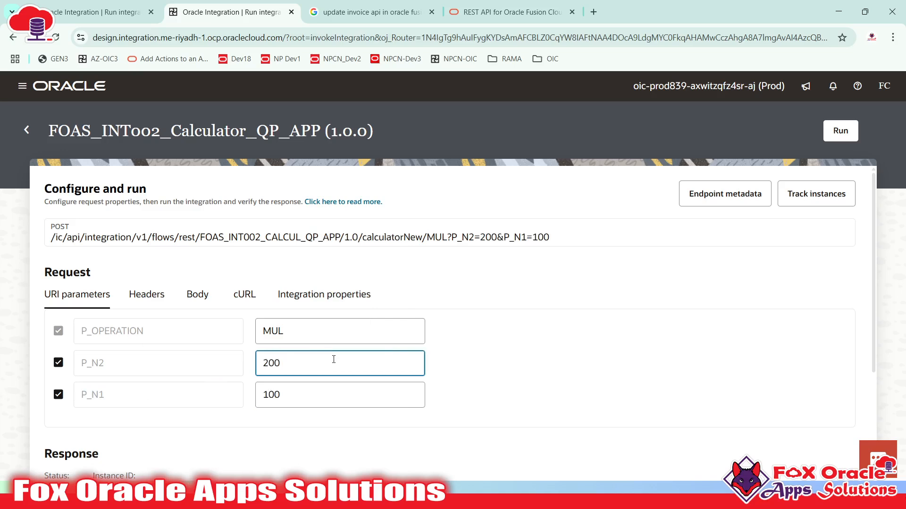
- Verify the request URL now shows MUL and P_N2=200
scroll(471, 344, "down", 3)
scroll(464, 302, "up", 3)
left_click_drag(480, 237, 533, 237)
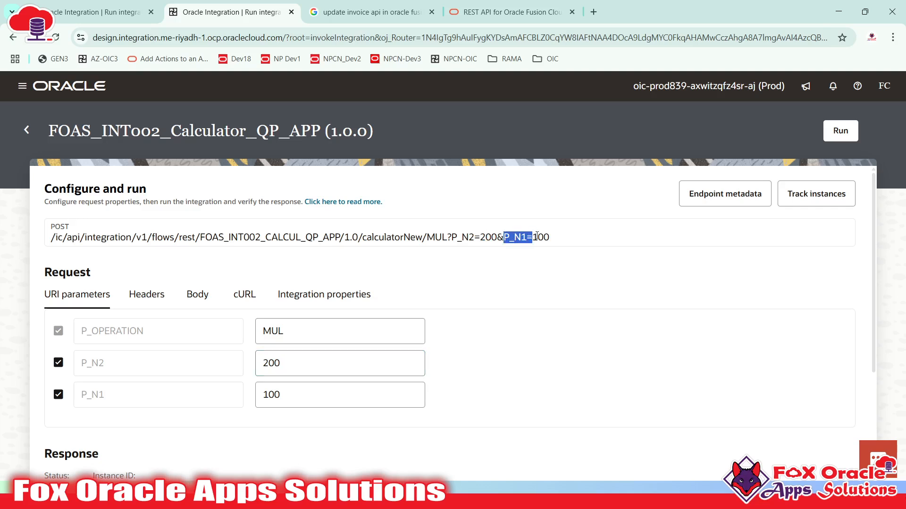
left_click(554, 238)
left_click_drag(426, 237, 444, 236)
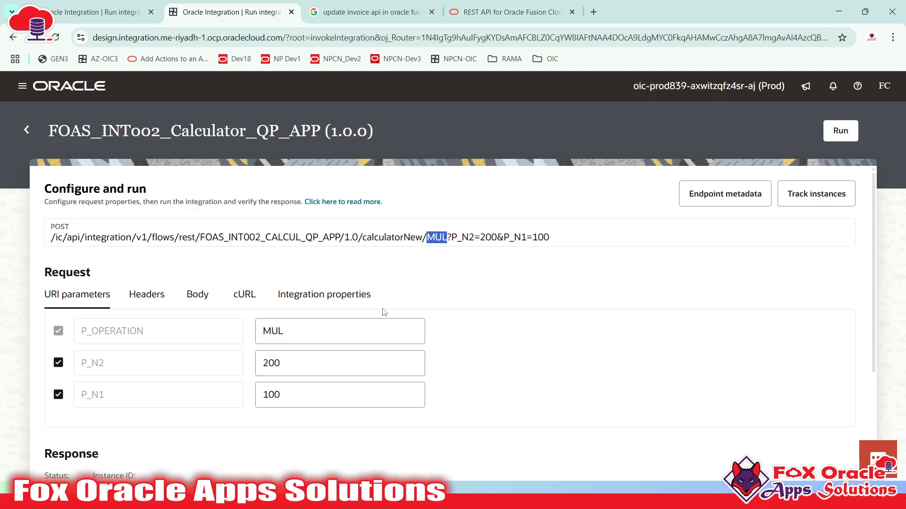
- Double-check the P_OPERATION parameter still holds the MUL value
left_click_drag(79, 332, 154, 333)
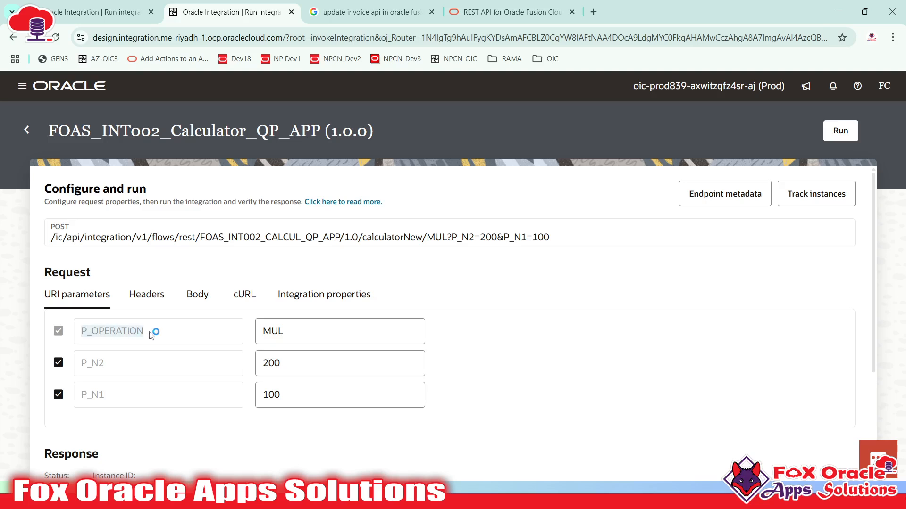
double_click(322, 333)
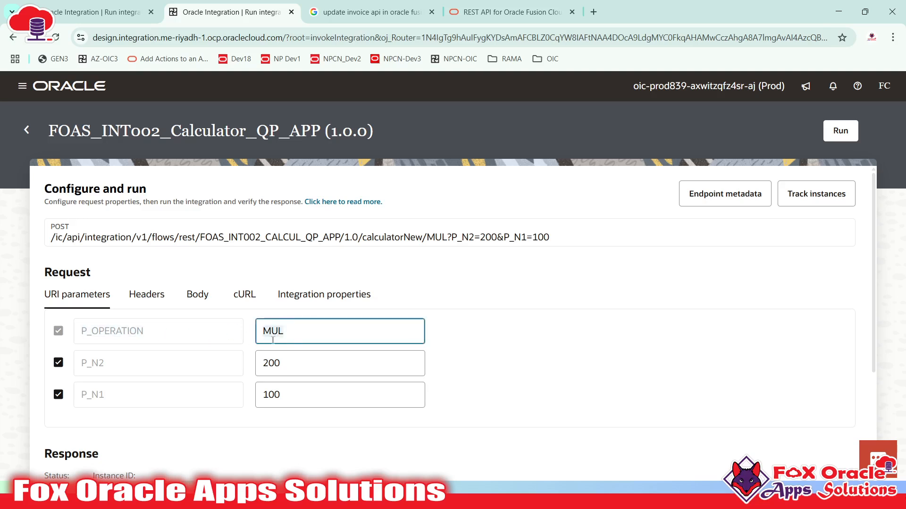
left_click(293, 338)
double_click(287, 335)
left_click_drag(81, 333, 209, 333)
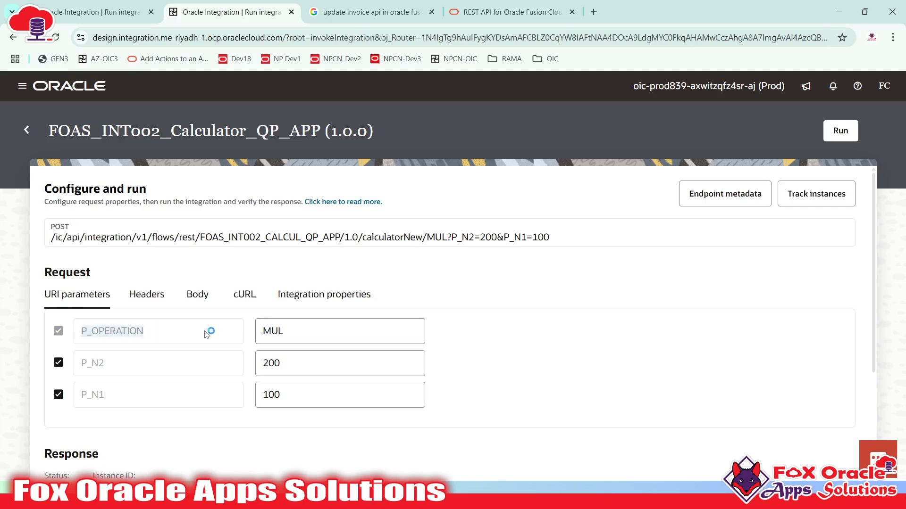
left_click(294, 326)
left_click(143, 339)
double_click(106, 334)
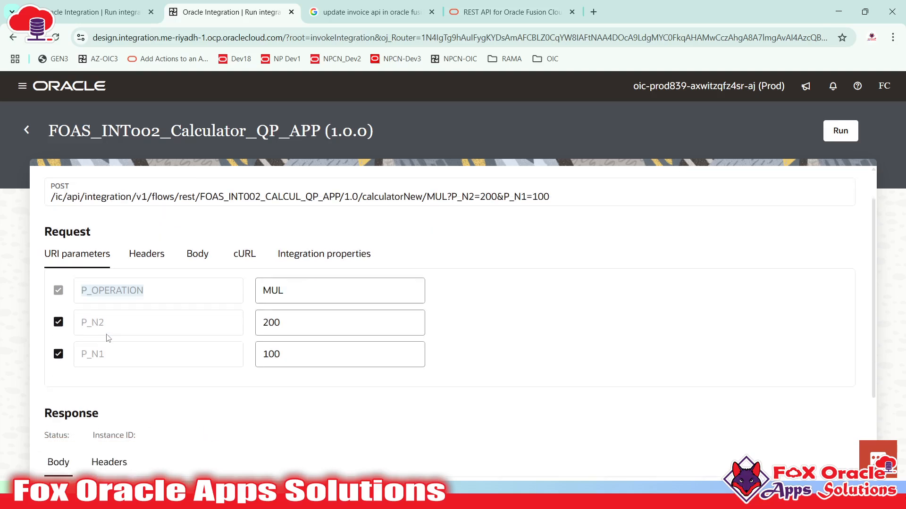
scroll(107, 337, "down", 3)
left_click(209, 385)
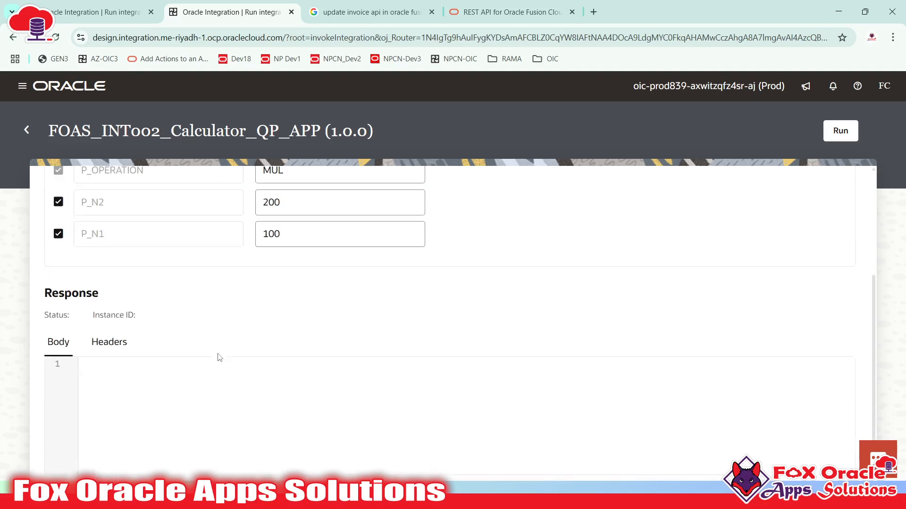
scroll(481, 290, "up", 3)
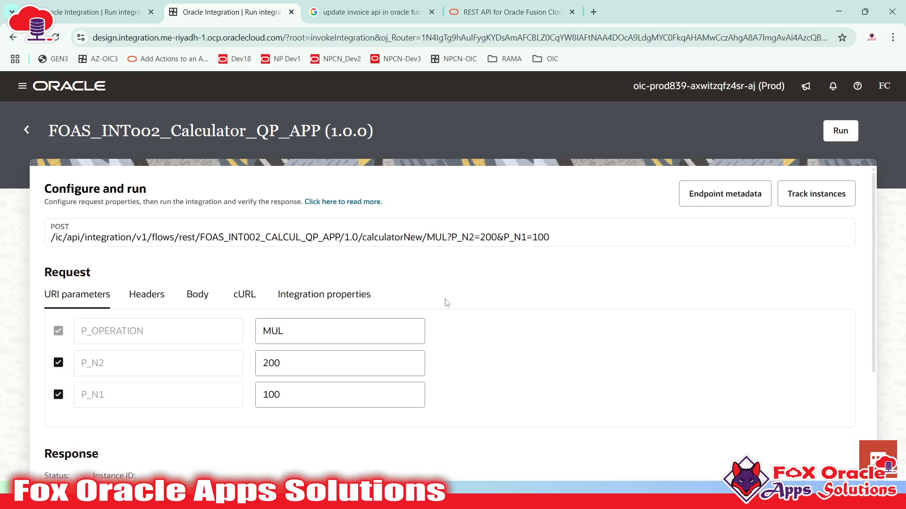
- Run the MUL test and confirm the response body reads 'Result from the operation is : 300'
left_click(836, 137)
scroll(353, 382, "down", 4)
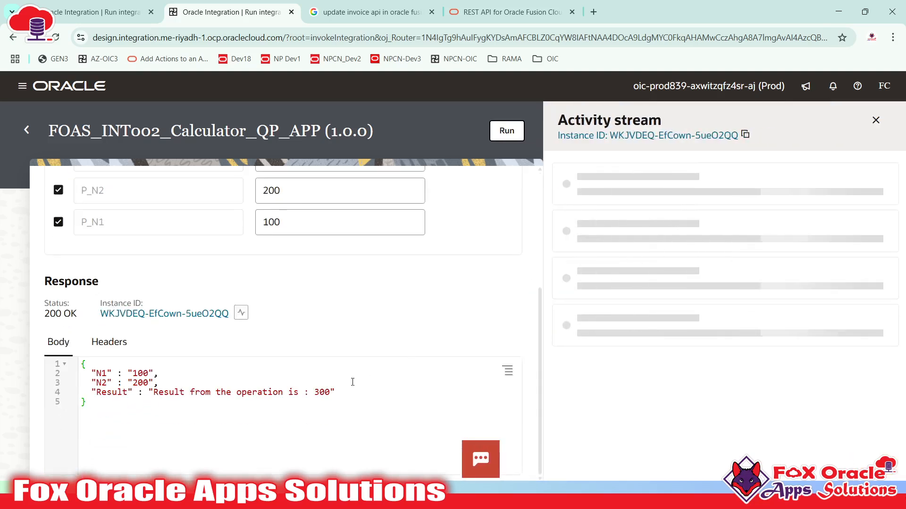
left_click(155, 393)
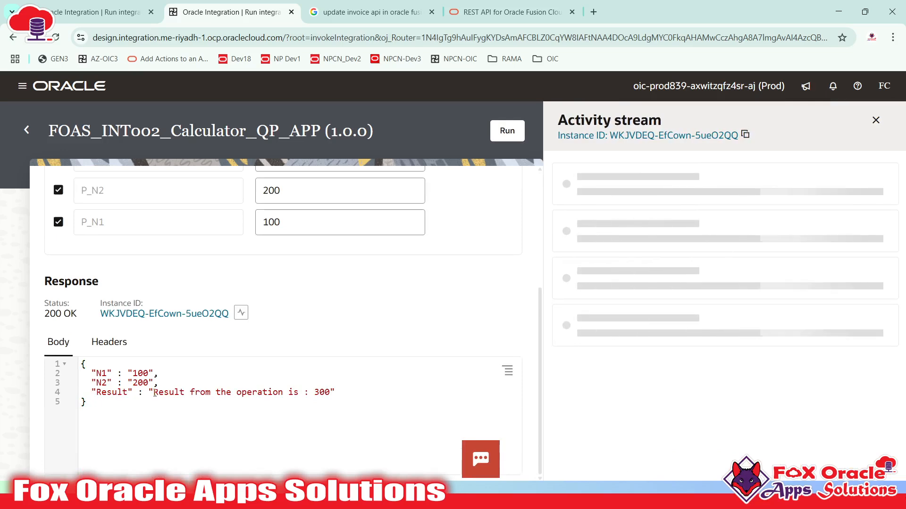
left_click_drag(154, 393, 320, 393)
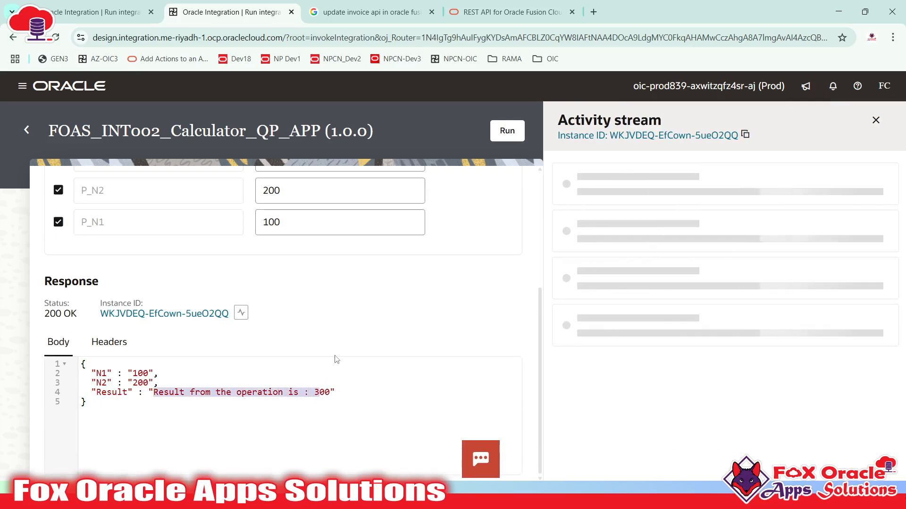
scroll(337, 359, "up", 4)
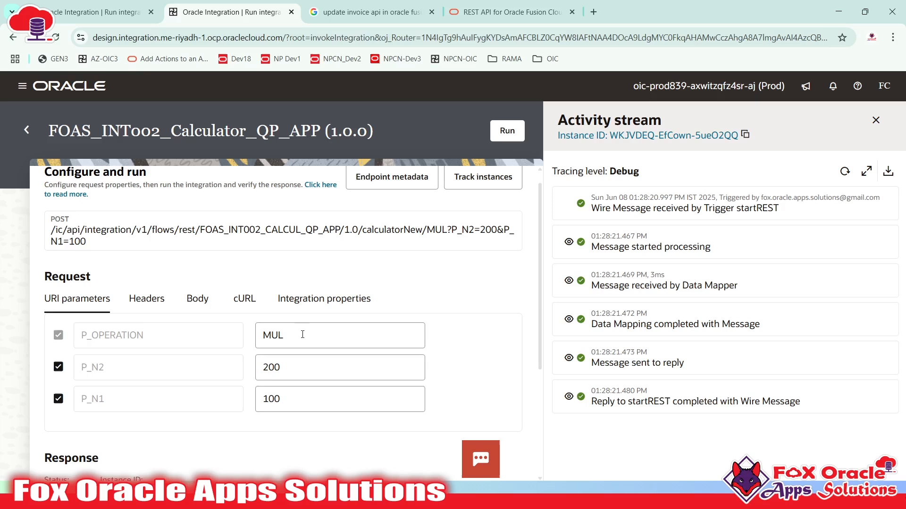
double_click(85, 342)
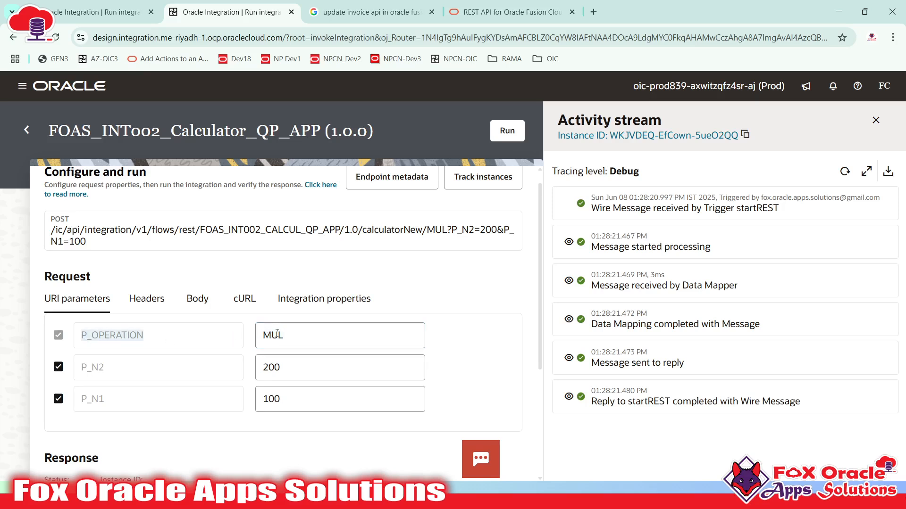
scroll(266, 348, "down", 4)
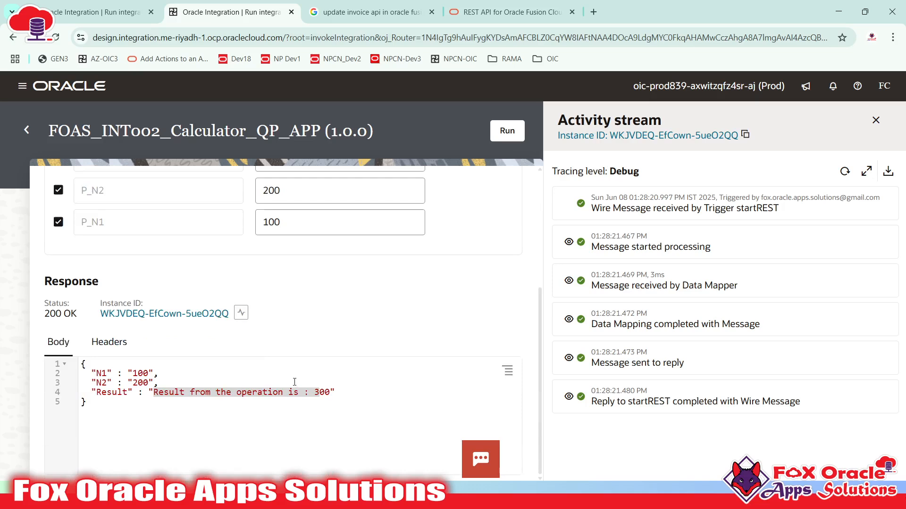
left_click(325, 394)
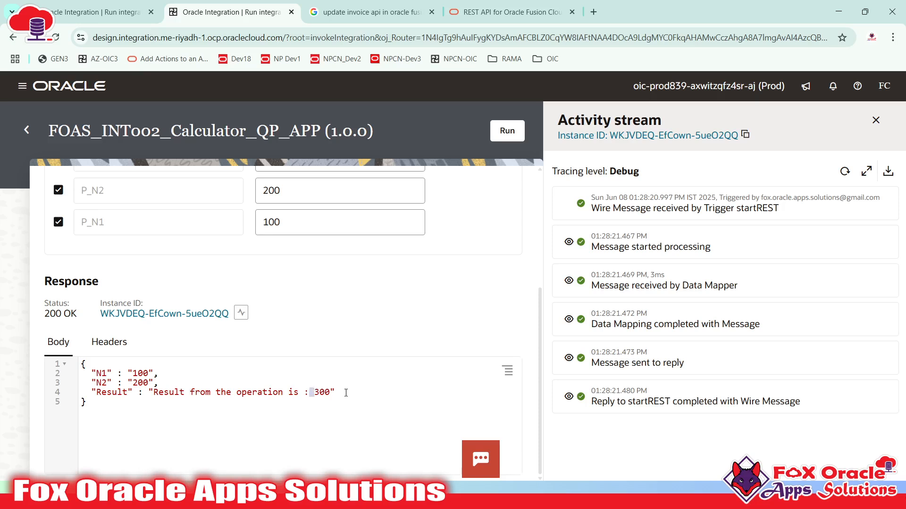
scroll(391, 293, "up", 4)
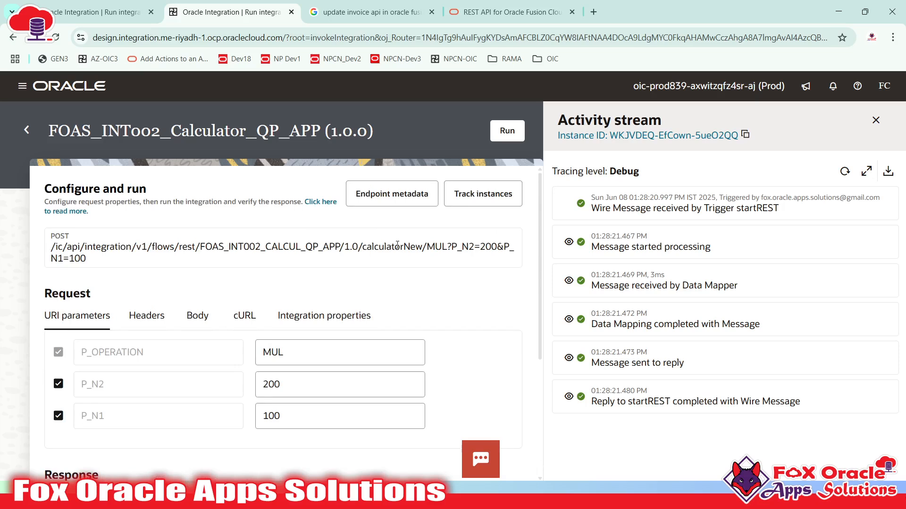
- Show the calculator's Endpoint metadata, select its Endpoint URL, and bring up the Start menu
left_click(375, 198)
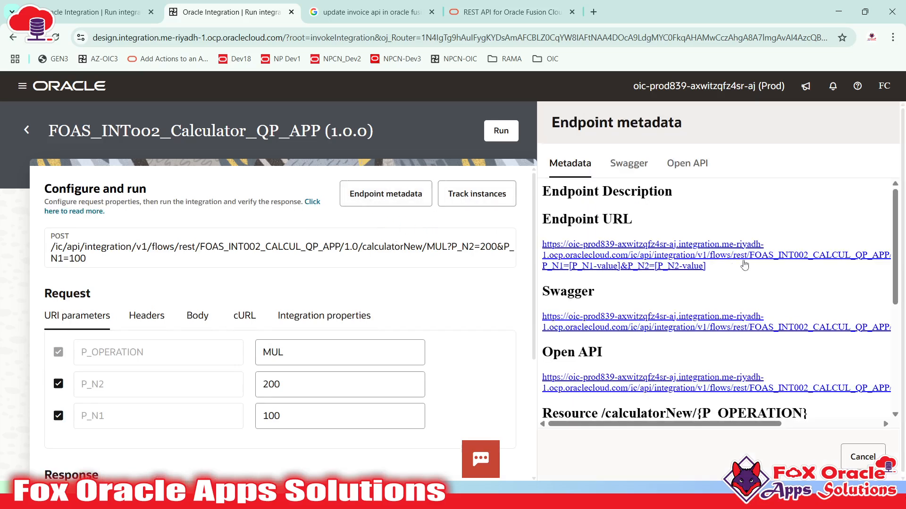
left_click_drag(707, 266, 543, 252)
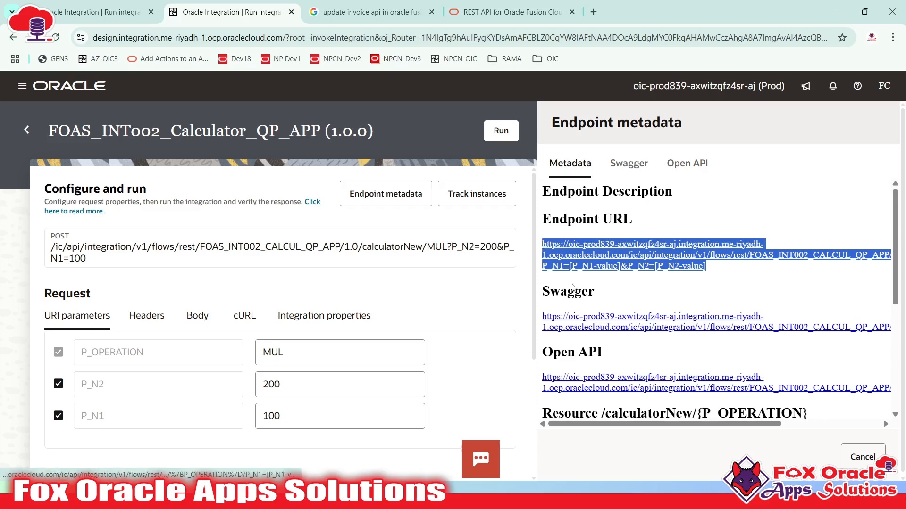
key("super")
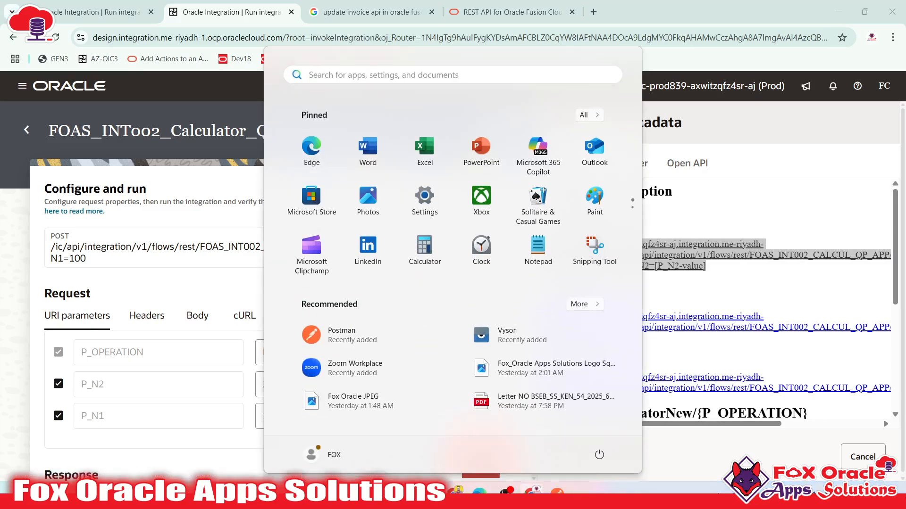
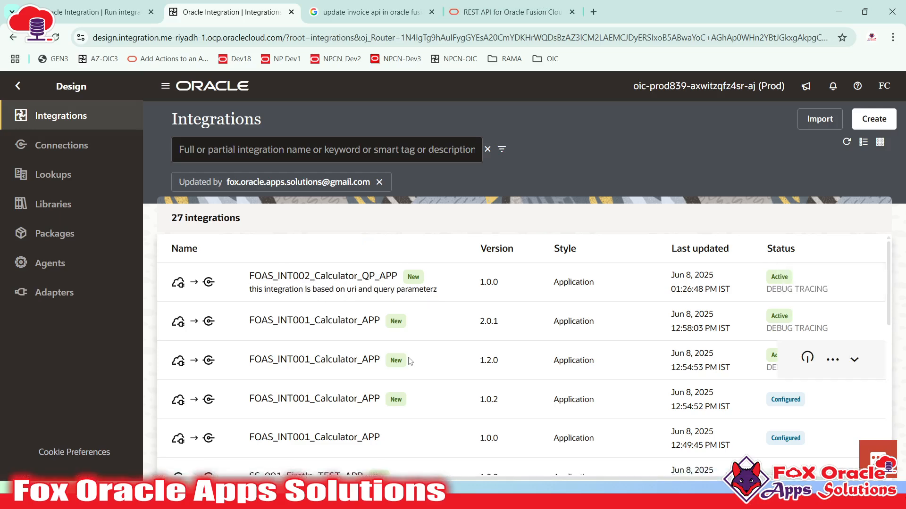
- Add a blank line at the end of the Notepad++ notes for the next integration
key("alt+Tab")
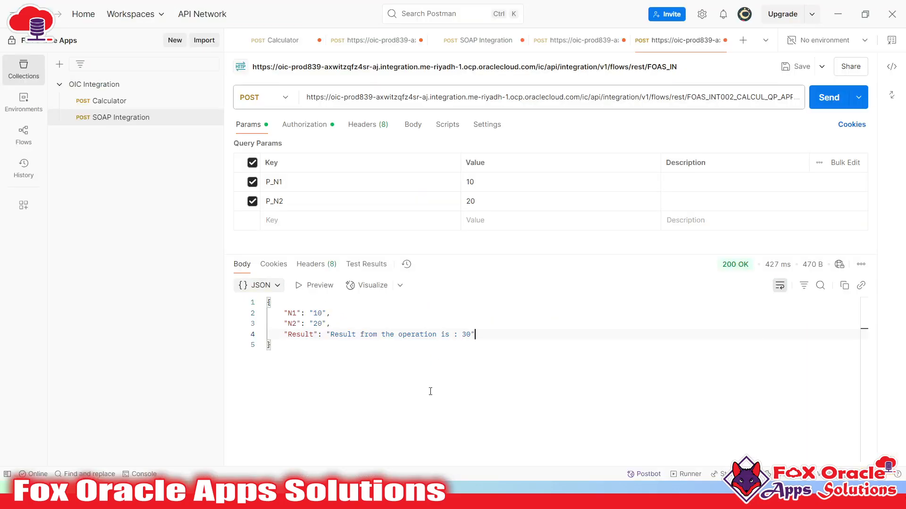
key("alt+Tab")
key("alt+Tab")
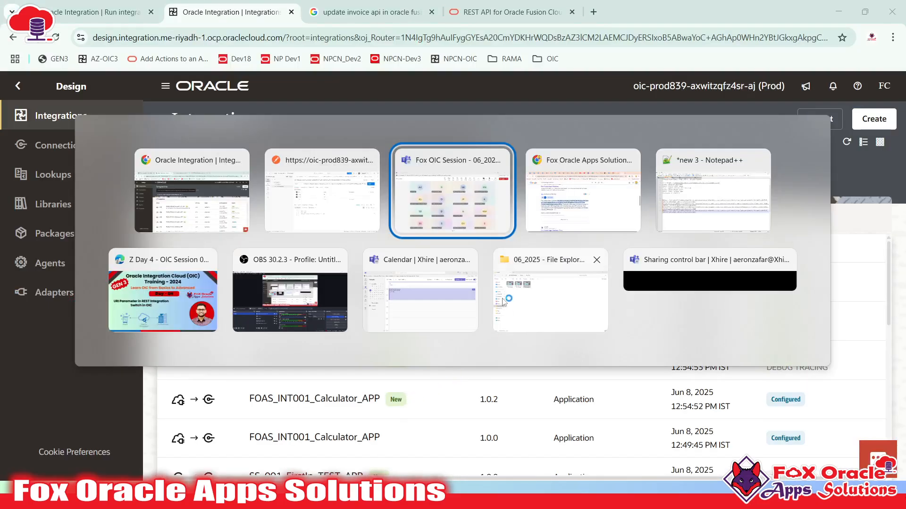
key("alt+Tab")
key("alt+Tab")
key("Down")
key("Down")
key("Down")
key("Down")
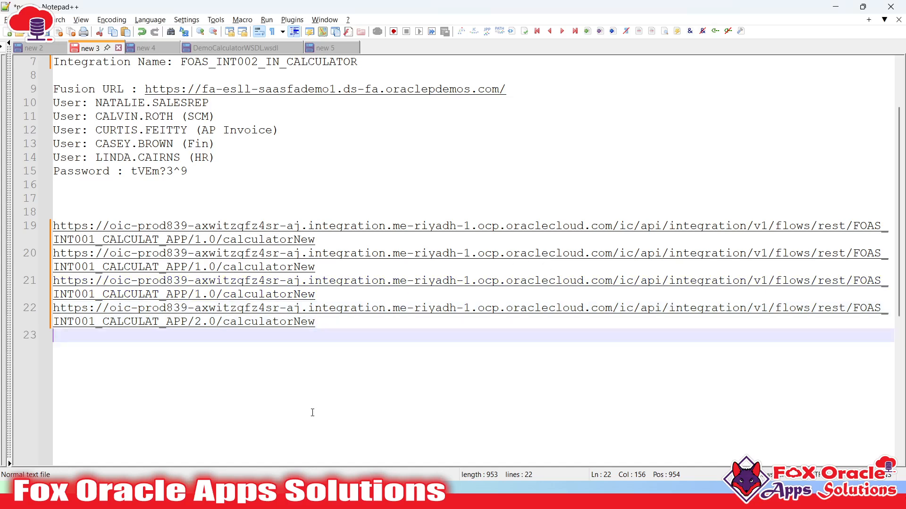
key("Return")
scroll(312, 412, "down", 4)
key("alt+Tab")
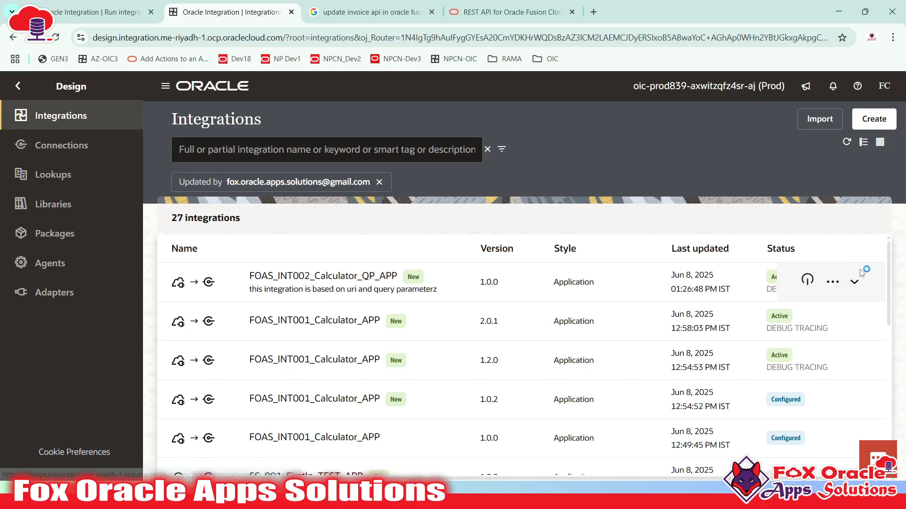
- Expand FOAS_INT002_Calculator_QP_APP and paste its name on line 27 of the notes, with an indented line below
left_click(854, 281)
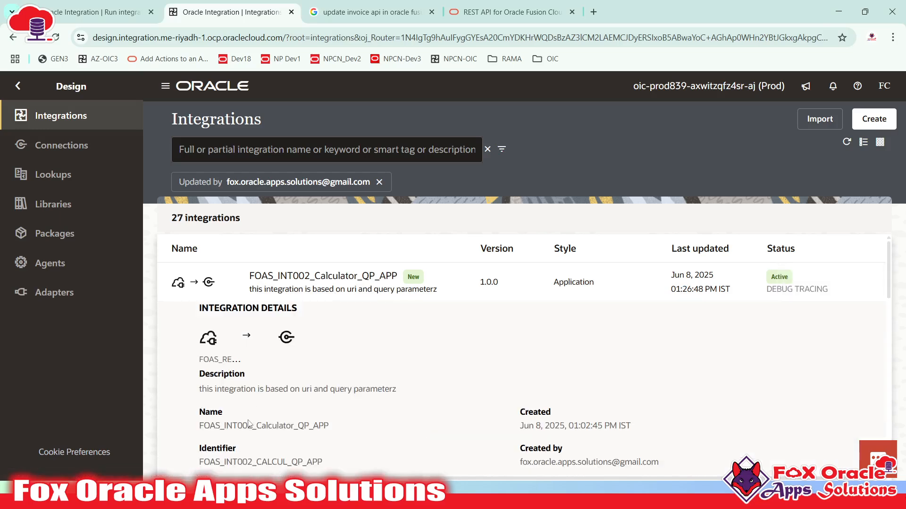
double_click(249, 426)
key("ctrl+c")
key("alt+Tab")
key("ctrl+v")
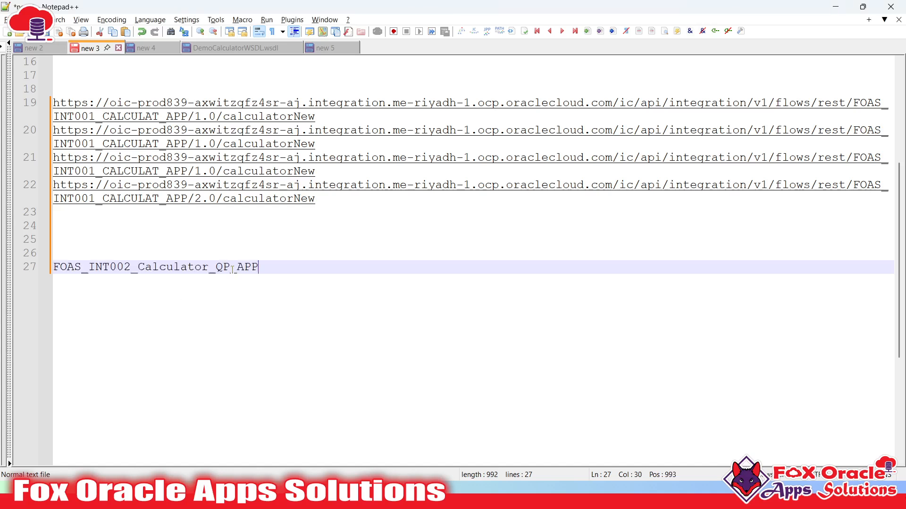
key("Return")
key("Tab")
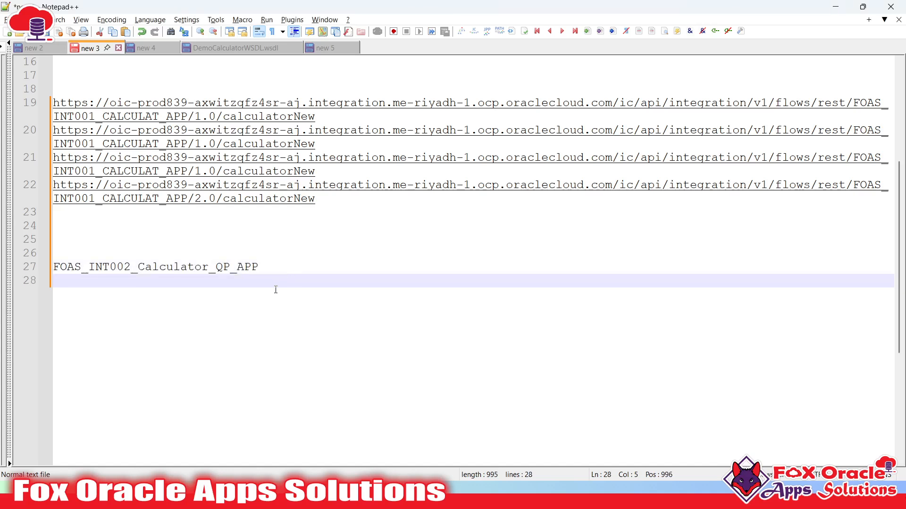
- Run FOAS_INT002_Calculator_QP_APP from its actions menu
key("alt+Tab")
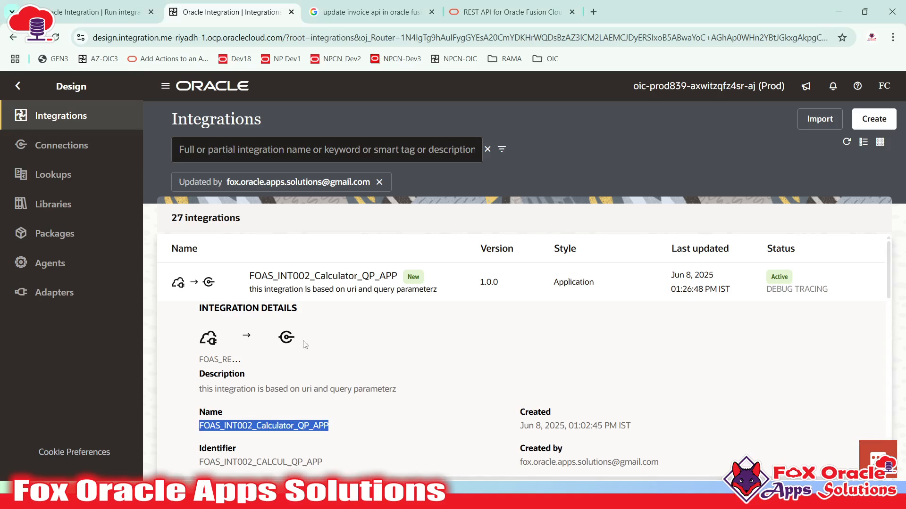
scroll(312, 400, "down", 2)
scroll(314, 396, "up", 2)
left_click(831, 282)
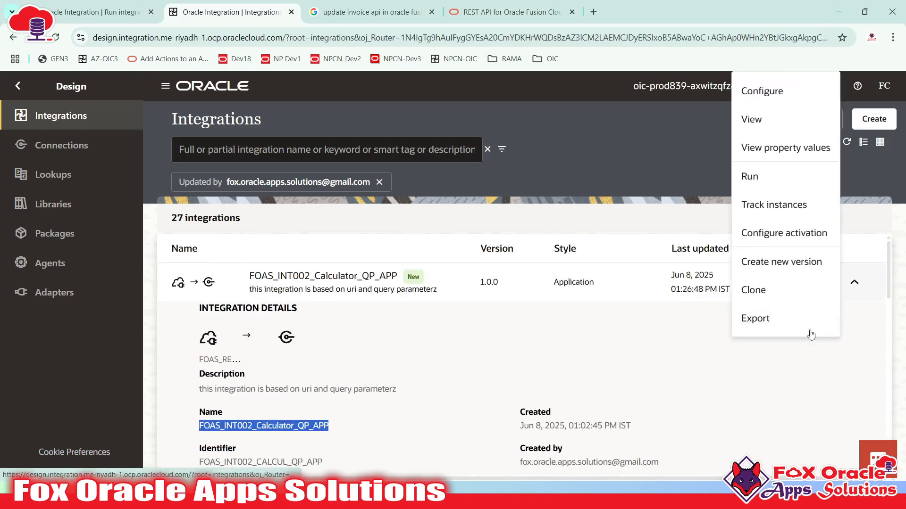
left_click(750, 170)
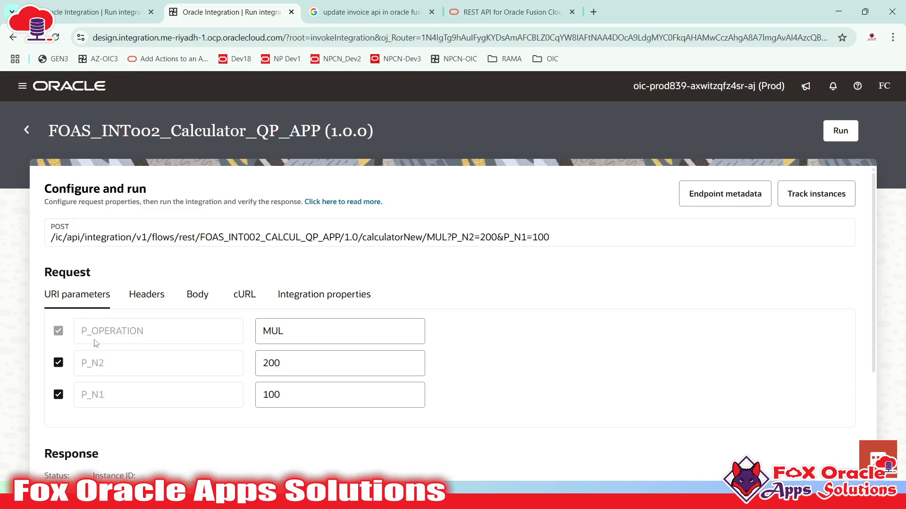
- Copy the P_OPERATION and P_N2 parameter names into the notes as indented lines
double_click(112, 332)
key("ctrl+c")
key("alt+Tab")
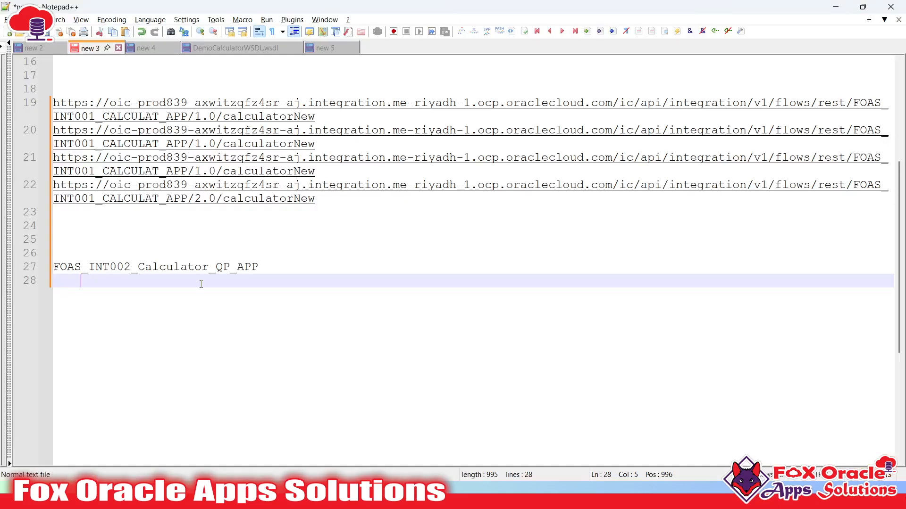
key("ctrl+v")
key("alt+Tab")
double_click(95, 363)
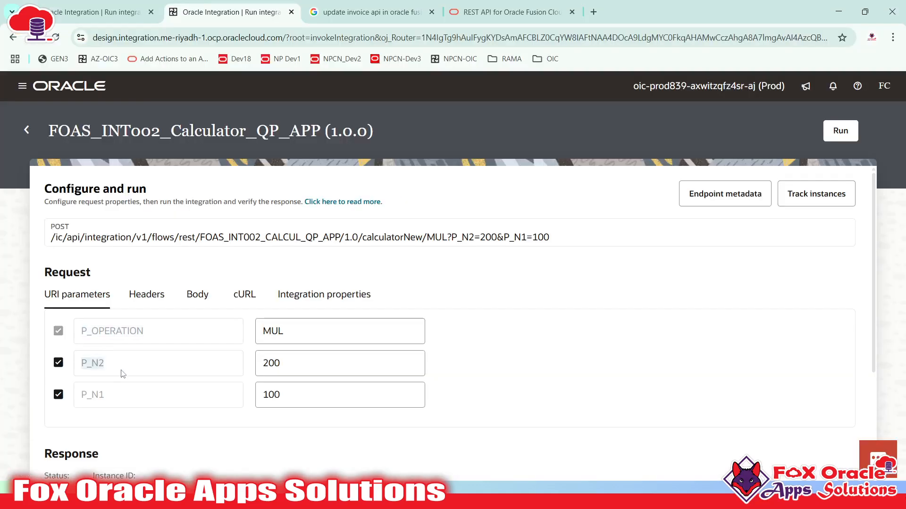
key("ctrl+c")
key("alt+Tab")
key("Return")
key("ctrl+v")
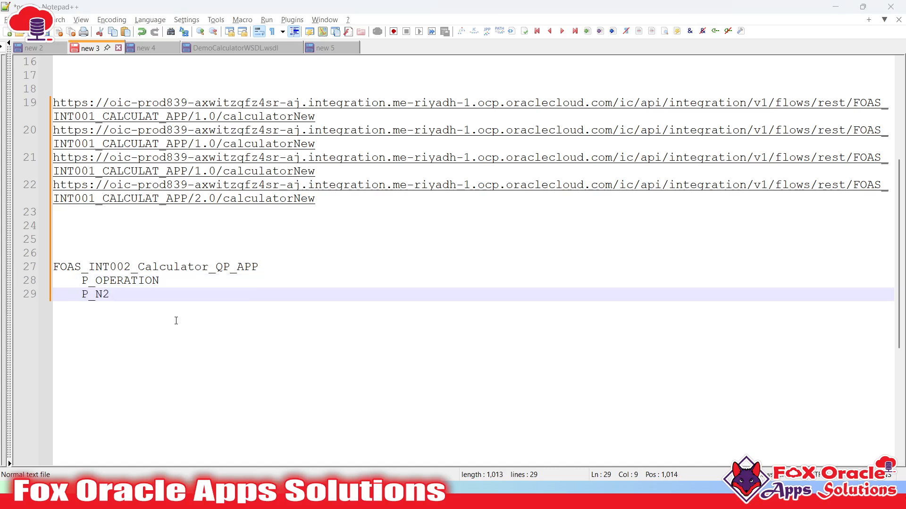
key("alt+Tab")
- Add P_N1 below P_N2 in the notes
double_click(95, 395)
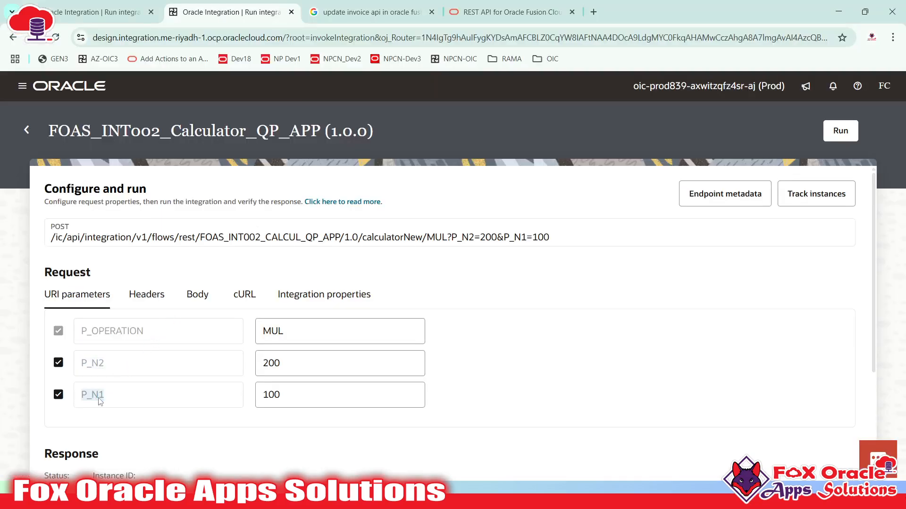
key("ctrl+c")
key("alt+Tab")
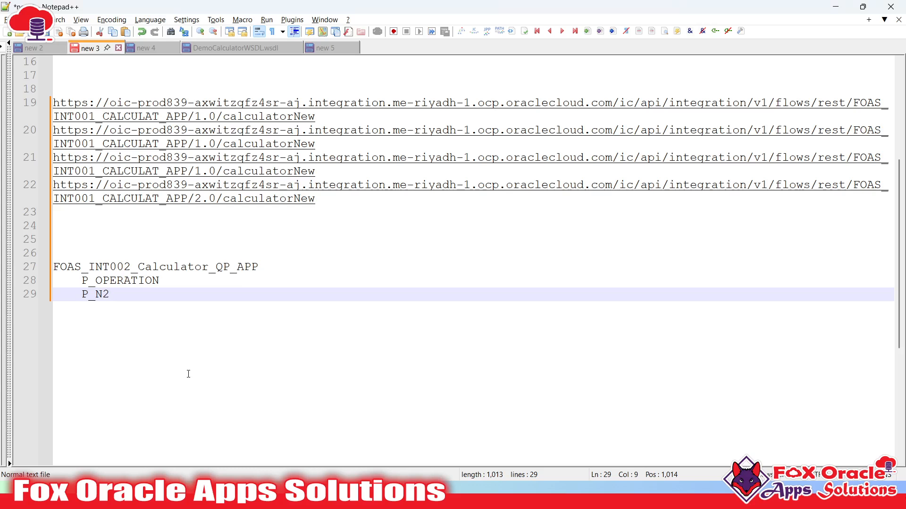
key("Return")
key("ctrl+v")
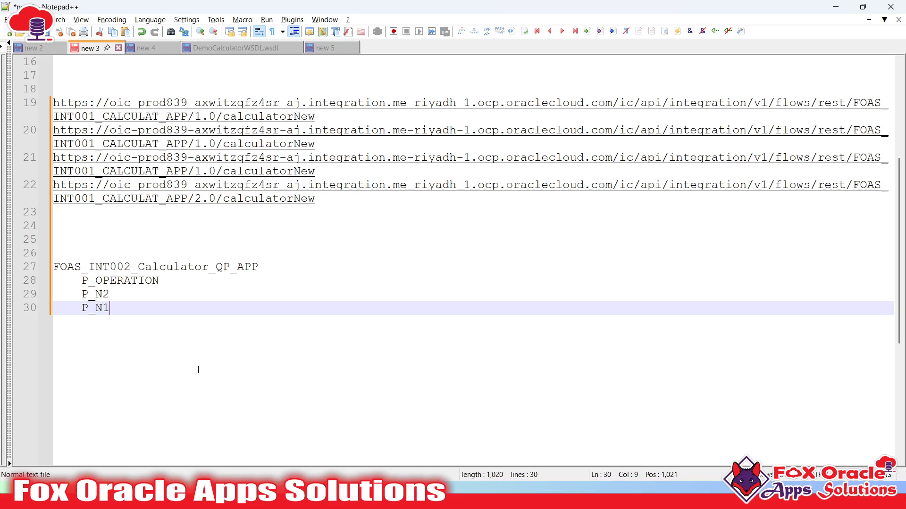
key("super")
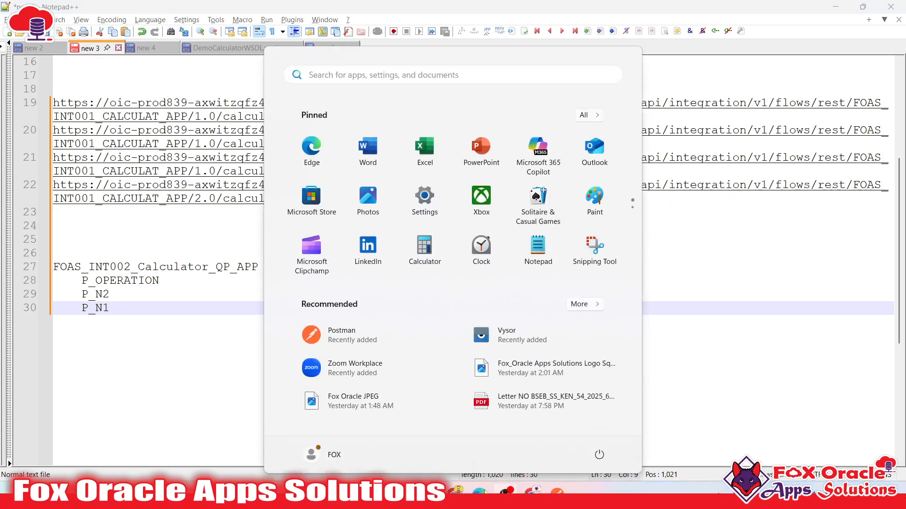
- Check the Teams meeting participants, then return to the run page showing MUL, 200 and 100
key("alt+Tab")
key("alt+Tab")
key("alt+Tab")
key("alt+Tab")
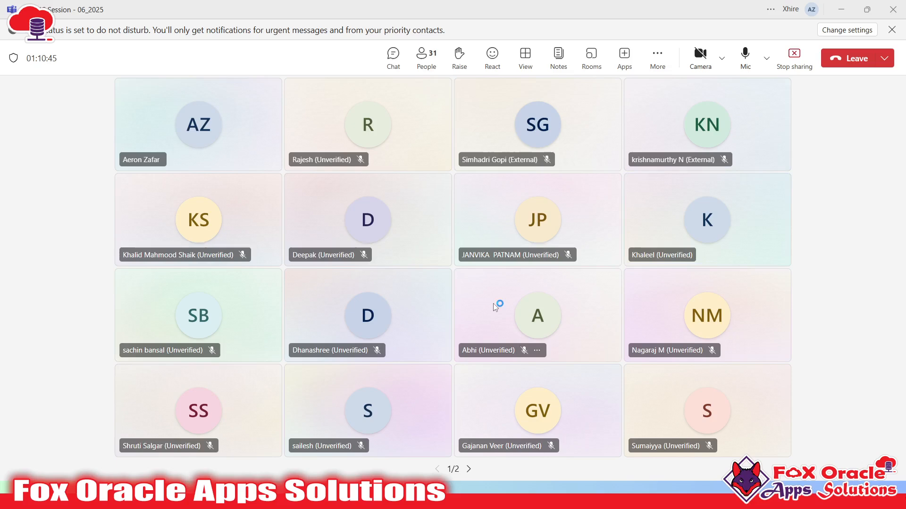
key("alt+Tab")
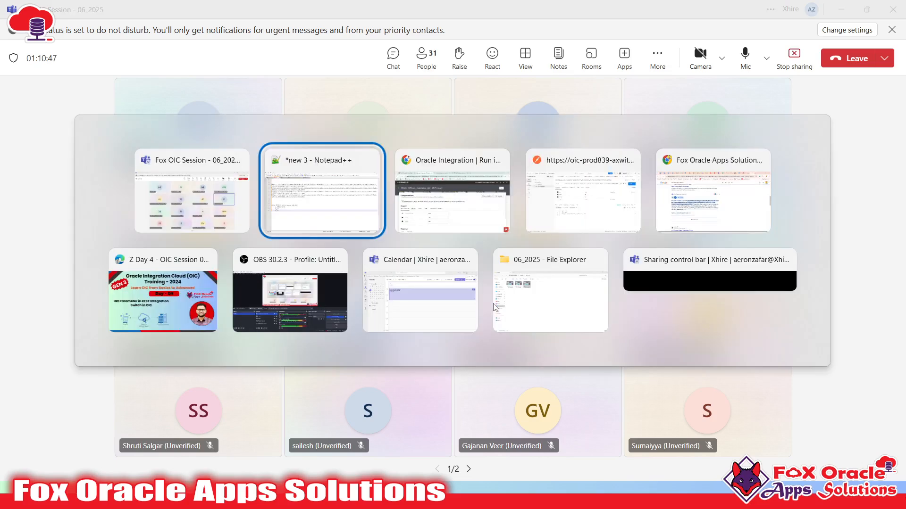
key("alt+Tab")
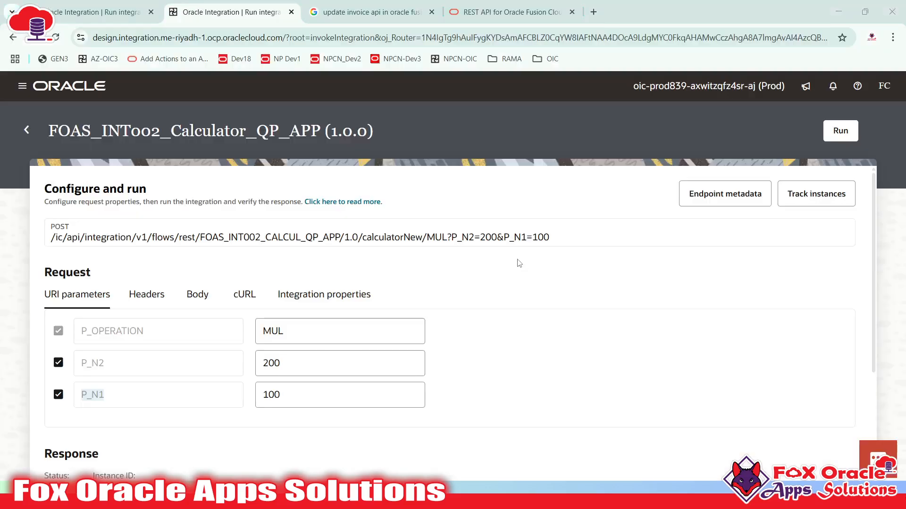
- Point out the P_N1 and P_OPERATION parameter names on the run page
scroll(454, 297, "down", 3)
scroll(461, 301, "up", 3)
left_click(442, 369)
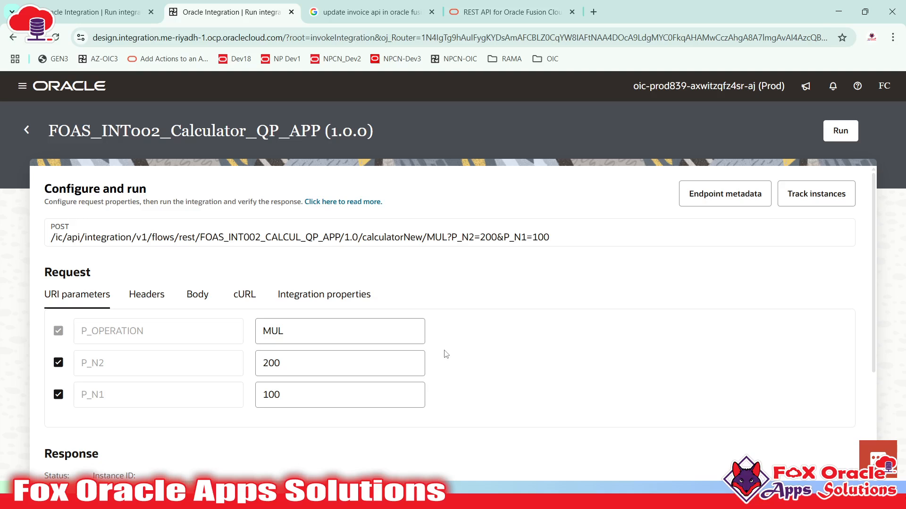
left_click_drag(88, 333, 217, 400)
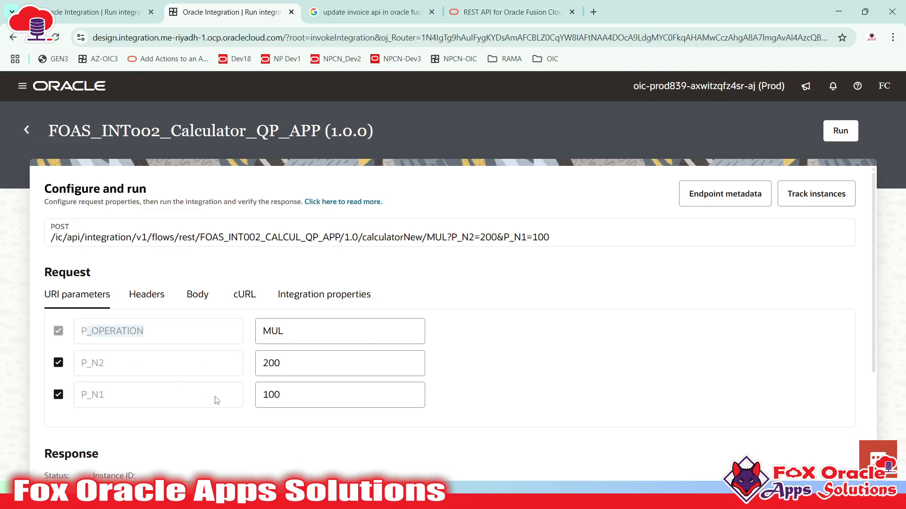
left_click(217, 400)
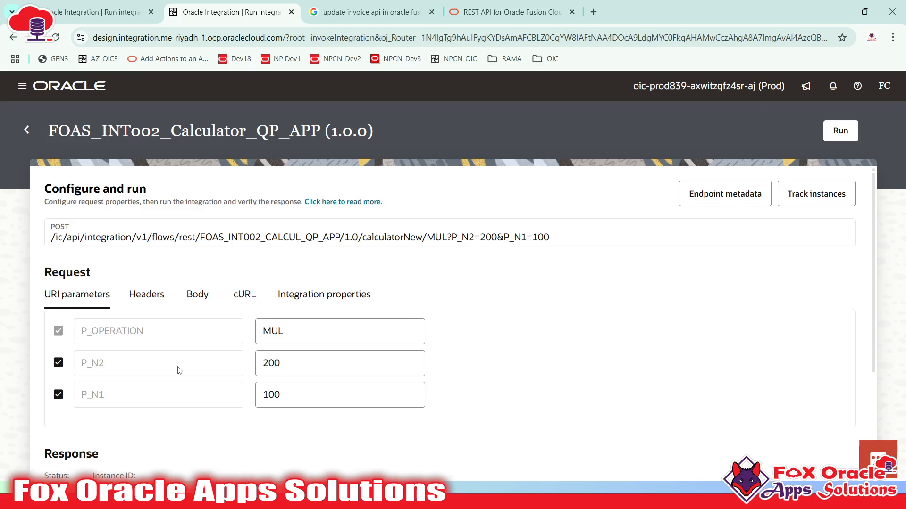
- Glance at Teams, highlight the P_N2 parameter, and move to the Notepad++ notes
key("alt+Tab")
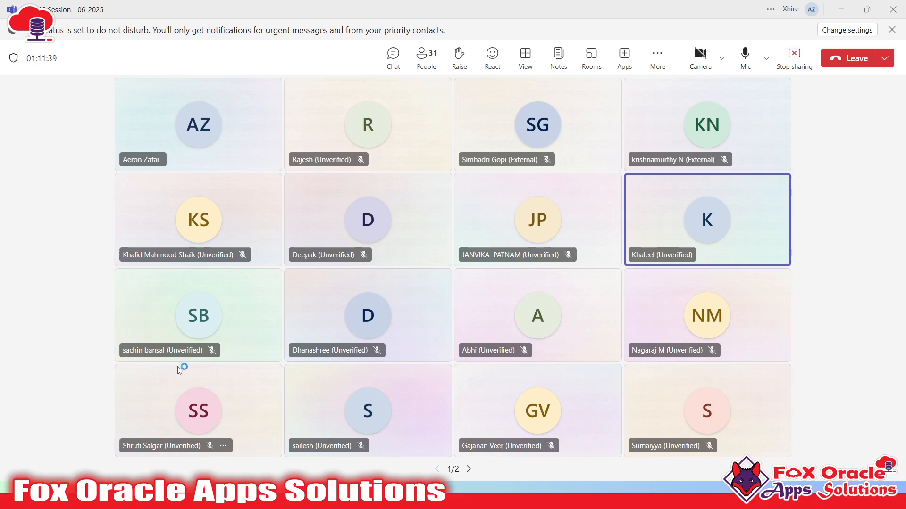
key("alt+Tab")
key("super")
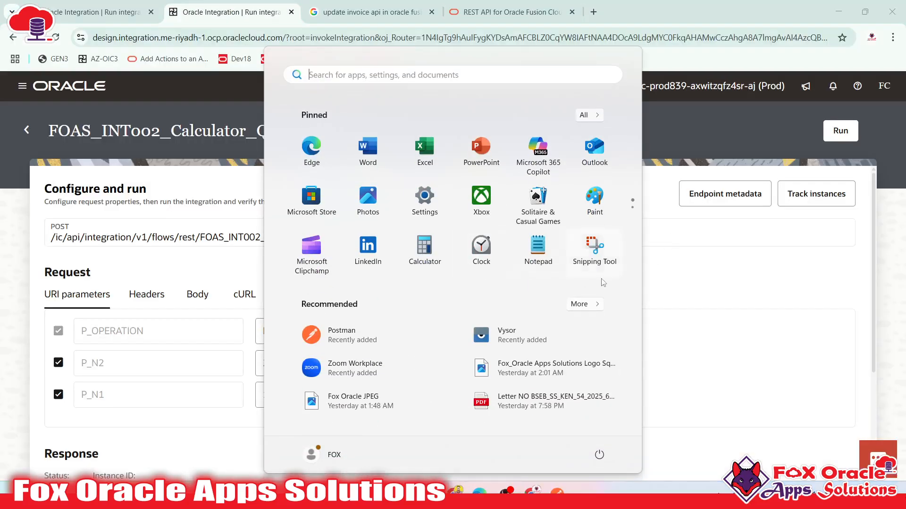
left_click(668, 288)
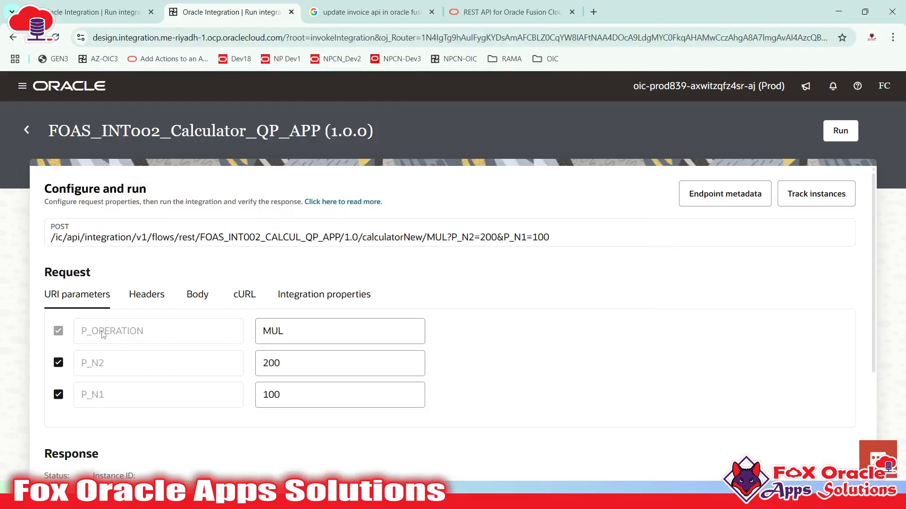
double_click(81, 361)
key("alt+Tab")
key("alt+Tab")
key("alt+Tab")
key("alt+Tab")
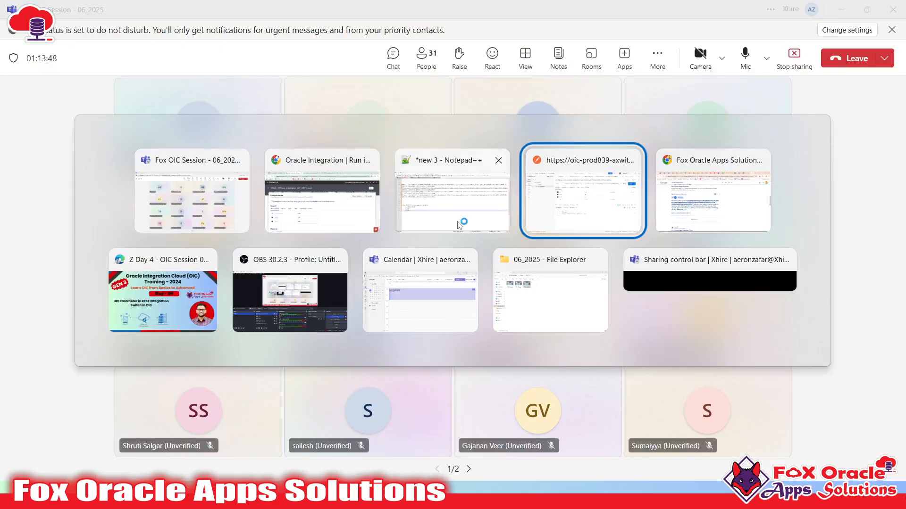
left_click(459, 217)
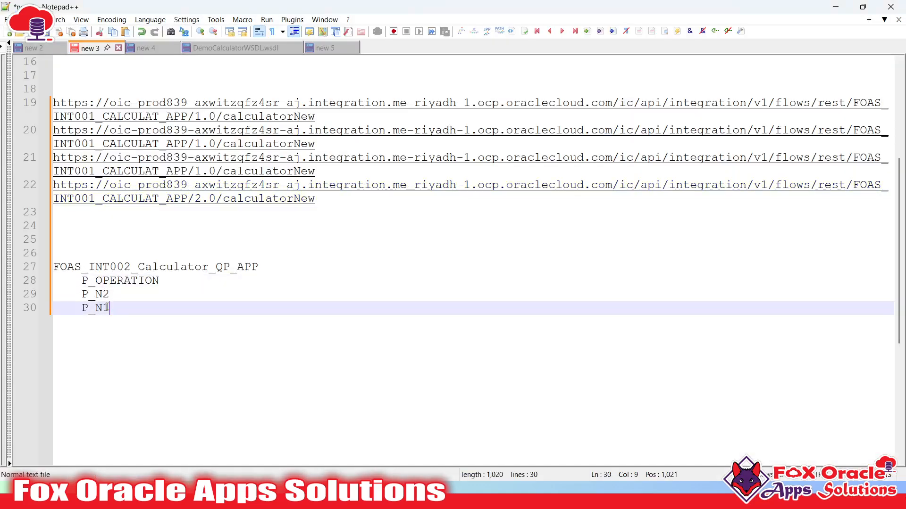
- Start a FOAS_ADD entry on line 32 by reusing the FOAS_ prefix
key("Return")
key("Return")
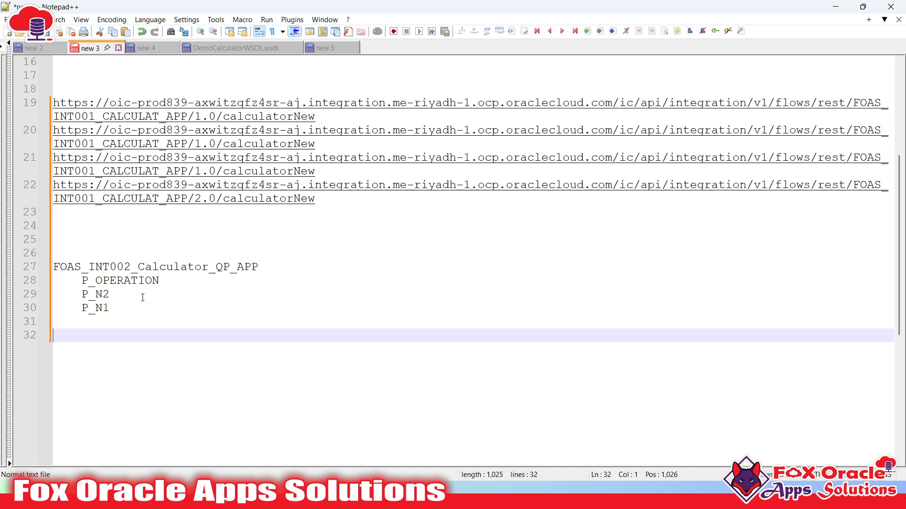
left_click_drag(78, 298, 114, 313)
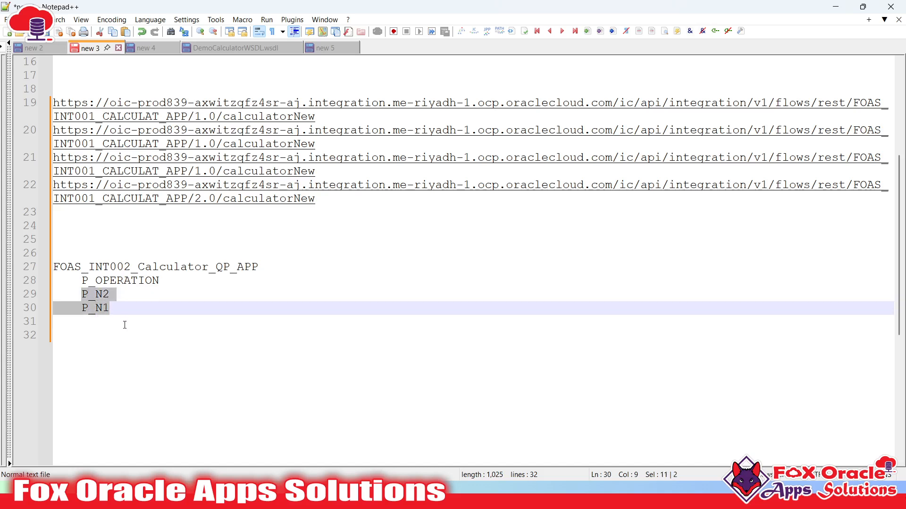
left_click(124, 325)
left_click(124, 353)
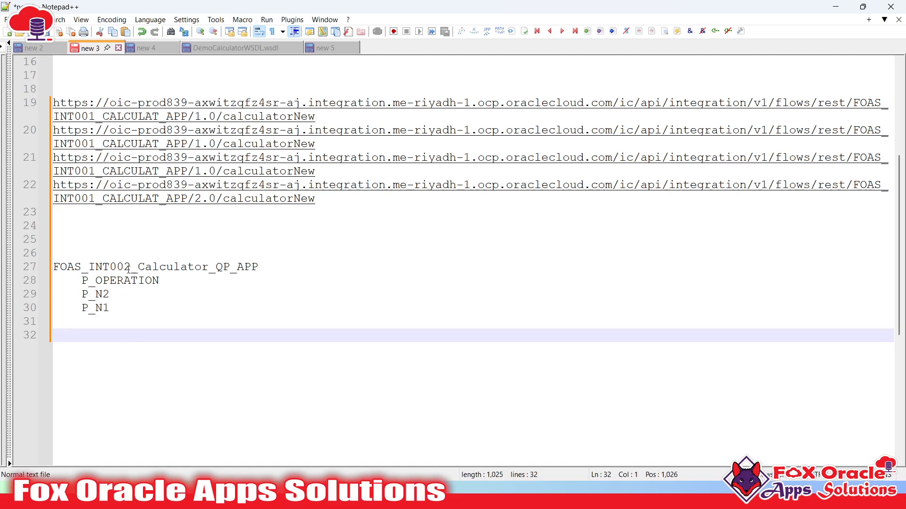
left_click_drag(86, 270, 48, 272)
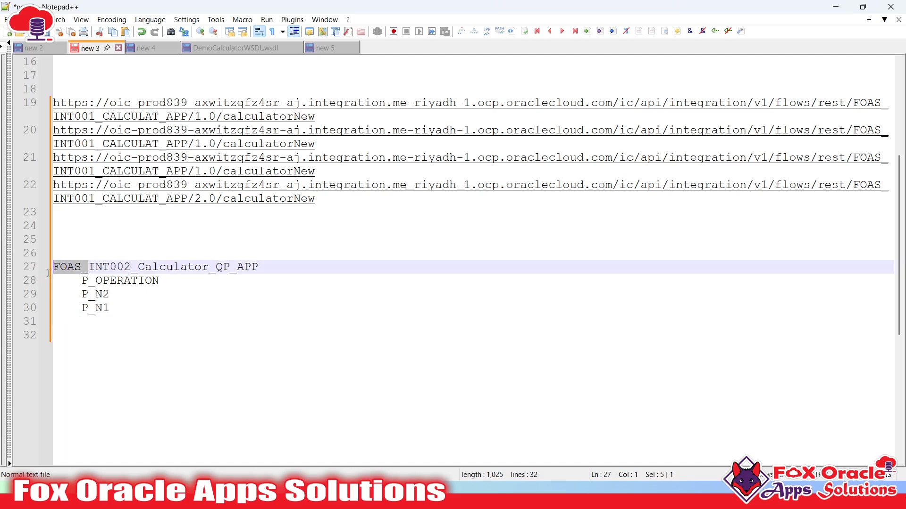
key("ctrl+c")
left_click(99, 347)
key("ctrl+v")
type("ADD")
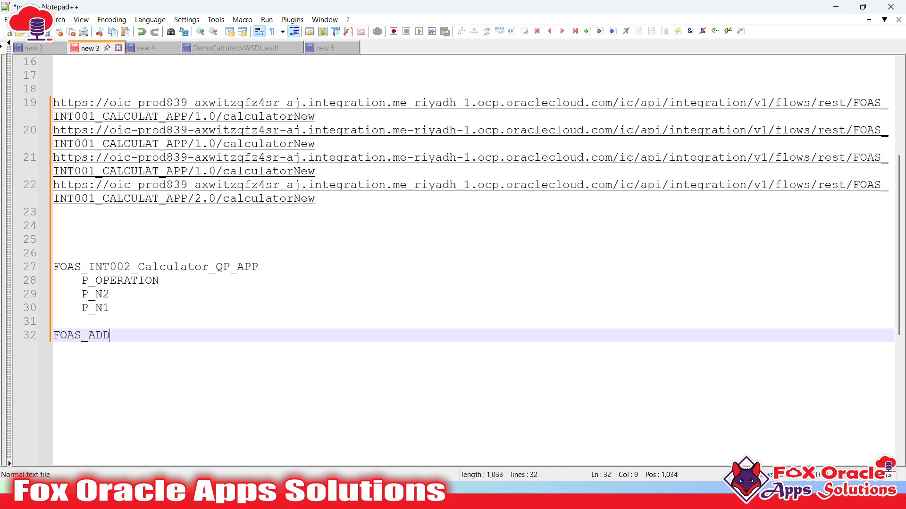
- List the P_N2 and P_N1 parameters indented under FOAS_ADD
left_click_drag(81, 294, 115, 313)
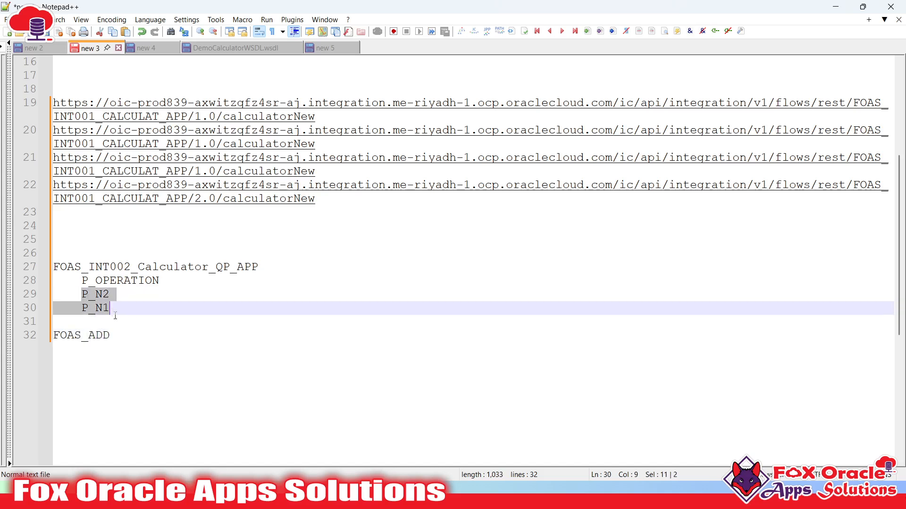
left_click(115, 364)
key("Tab")
key("BackSpace")
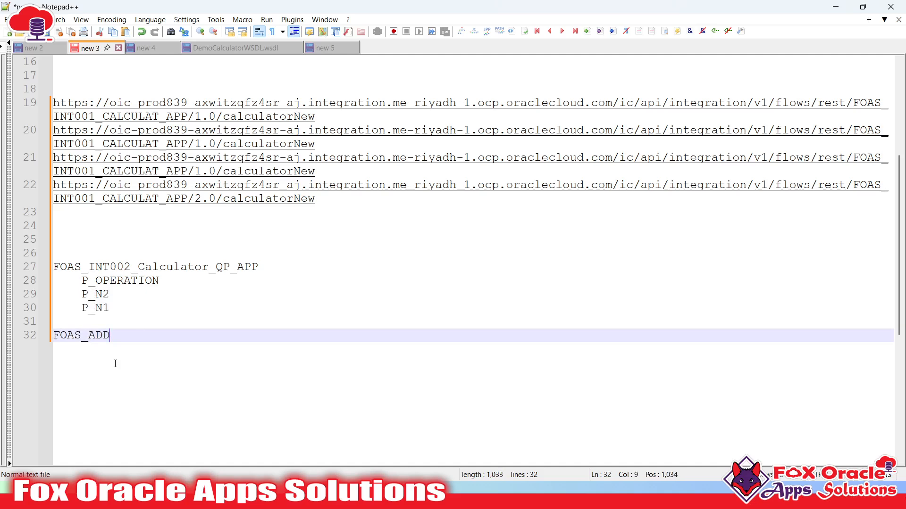
key("Return")
key("Tab")
key("ctrl+v")
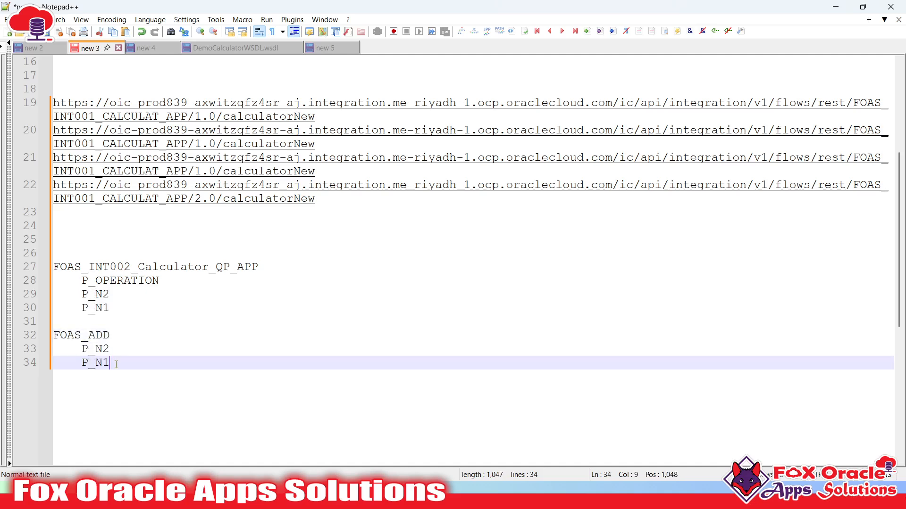
- Duplicate the FOAS_ADD block and rename the copy to FOAS_SUB
left_click(118, 342)
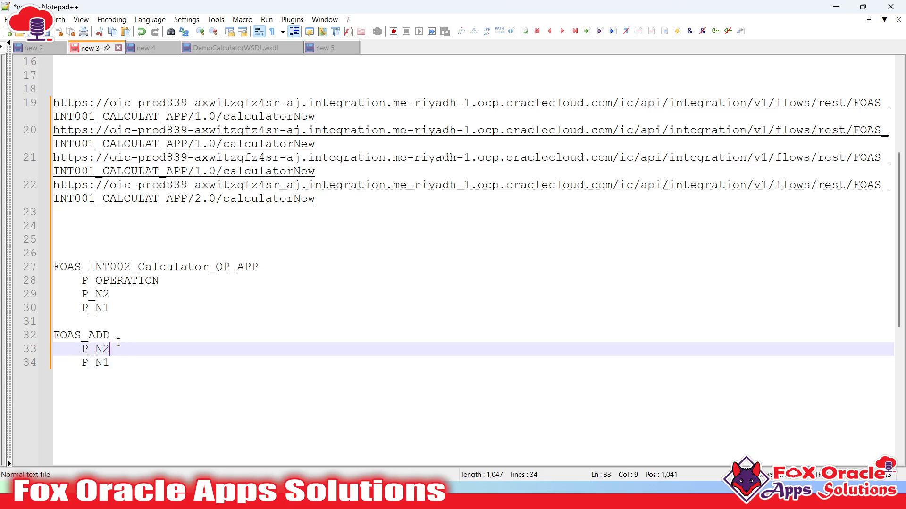
left_click(115, 364)
left_click_drag(115, 363, 52, 336)
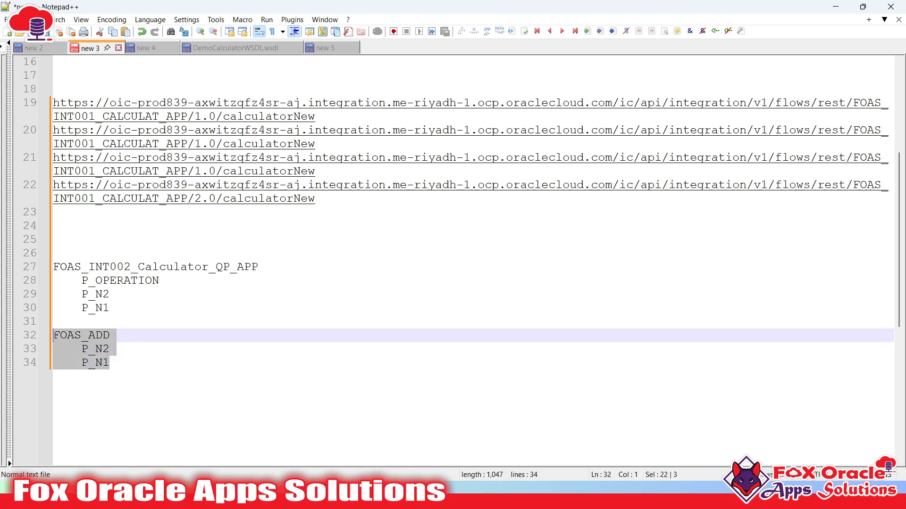
left_click(116, 363)
key("Return")
key("Return")
key("ctrl+v")
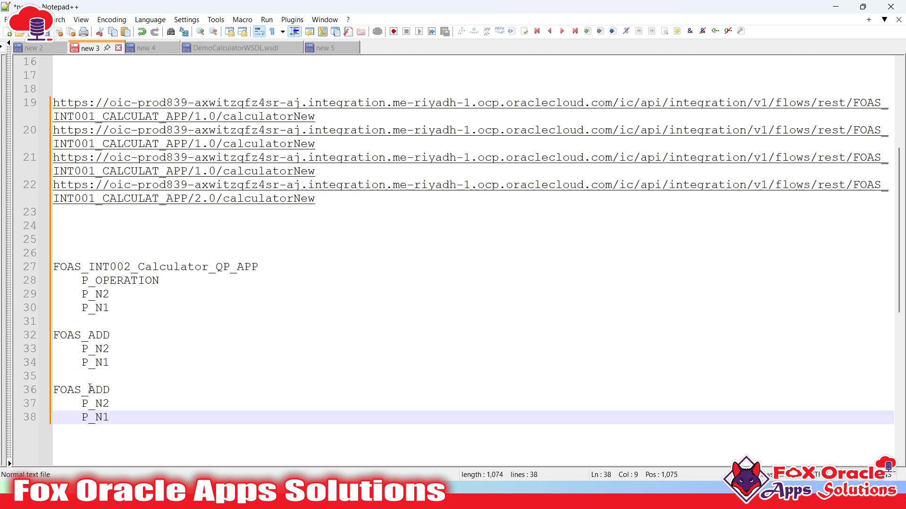
left_click_drag(88, 390, 129, 389)
type("SUB")
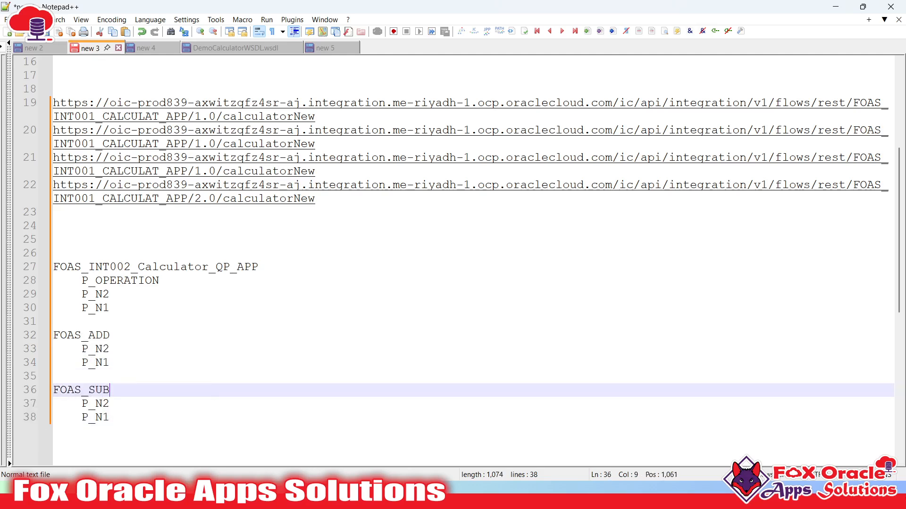
- Add another copy of the block below, renamed to FOAS_MUL
left_click_drag(82, 404, 114, 419)
left_click(130, 421)
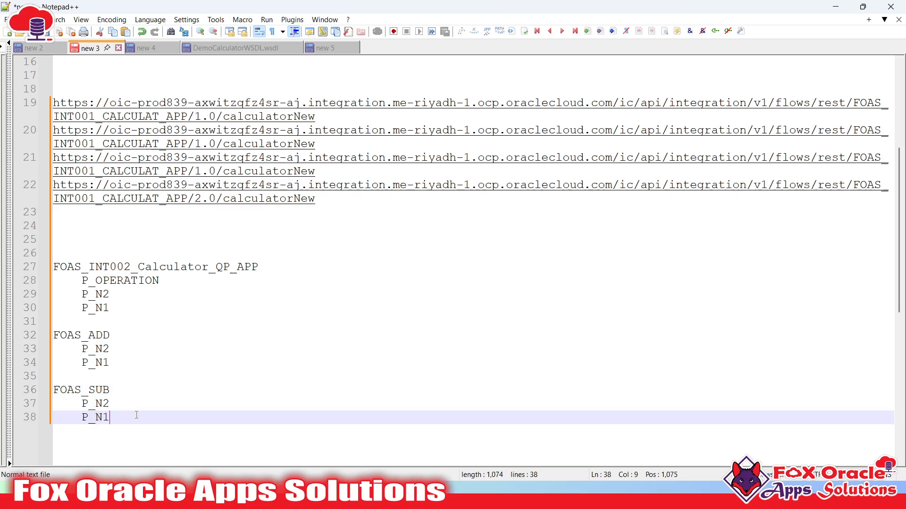
key("Return")
key("Return")
key("ctrl+v")
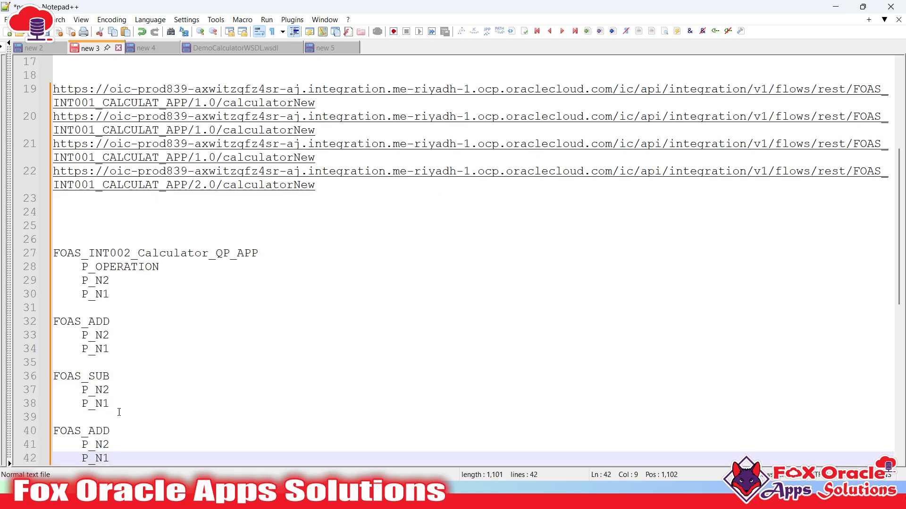
left_click_drag(89, 431, 111, 432)
type("MUl")
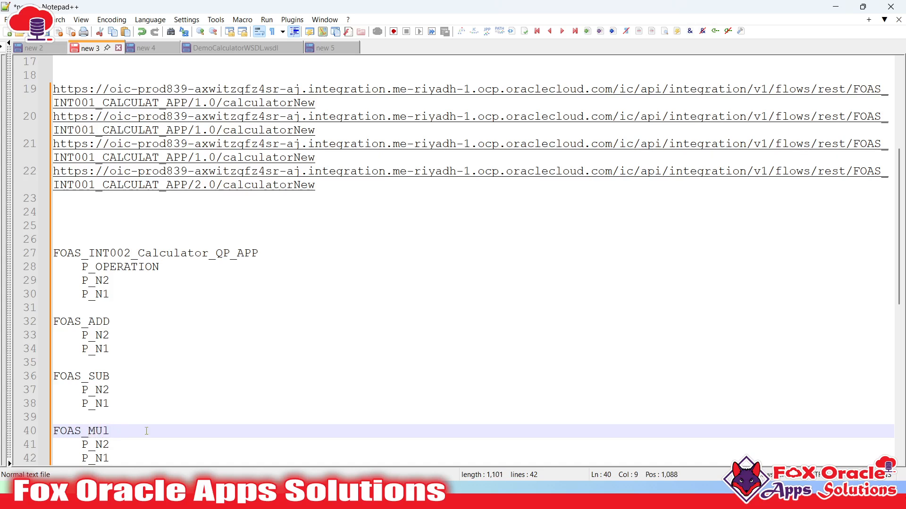
- Highlight the new ADD, SUB and MUL blocks against the QP_APP block on lines 27–30
scroll(146, 431, "down", 1)
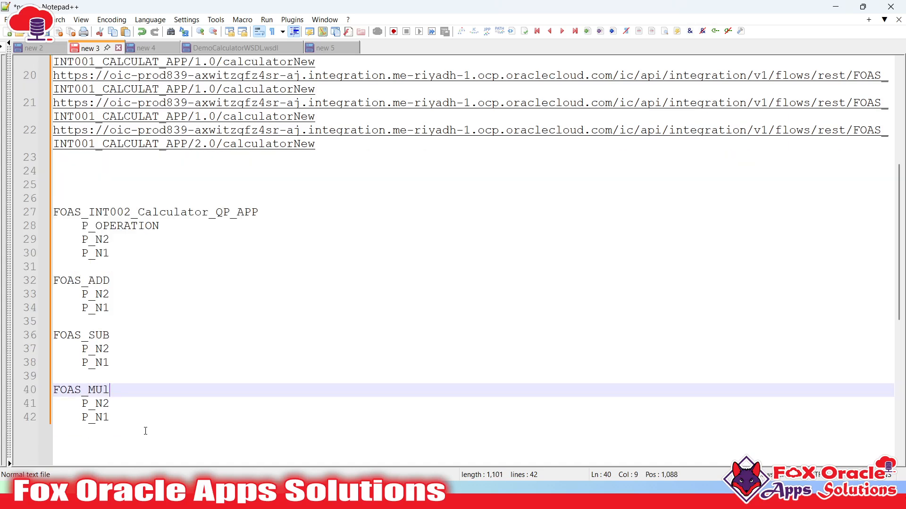
scroll(182, 427, "down", 1)
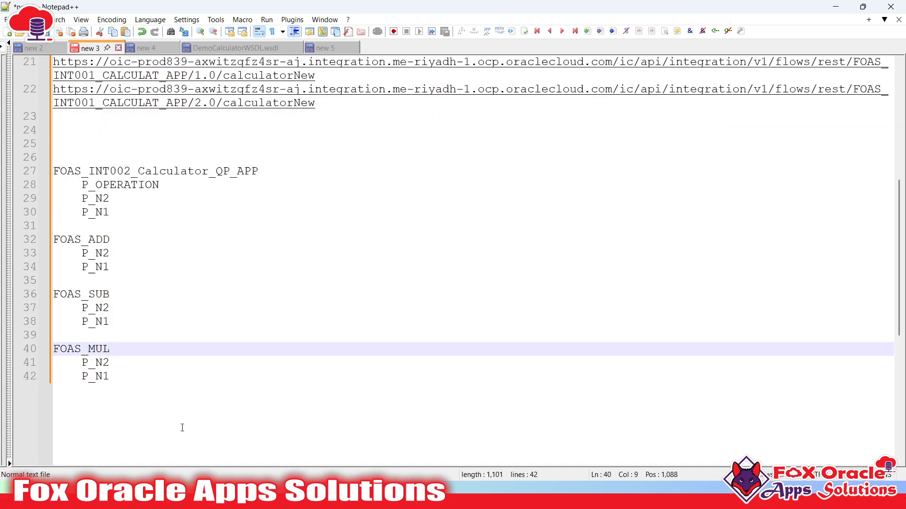
left_click(132, 383)
key("shift+Up")
key("shift+Up")
key("shift+Up")
key("shift+Up")
key("shift+Up")
key("shift+Up")
key("shift+Up")
key("shift+Up")
key("shift+Up")
key("shift+Up")
key("shift+Home")
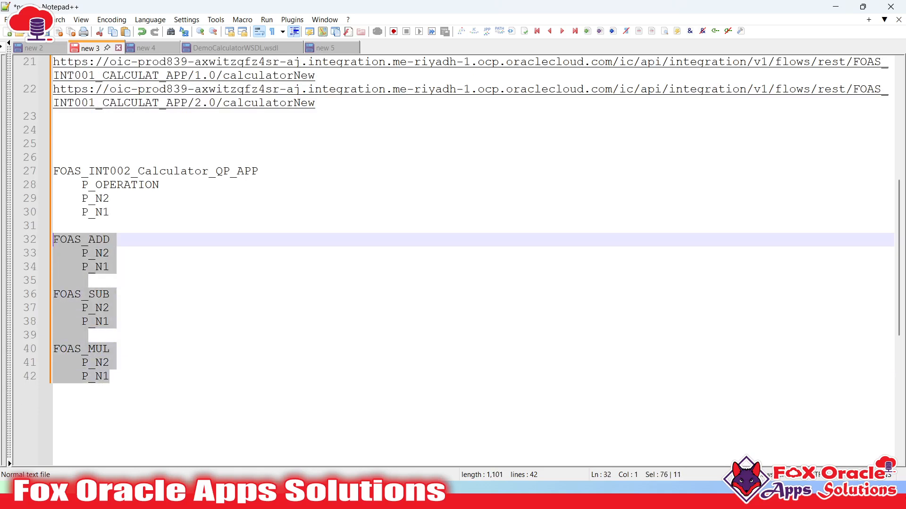
scroll(193, 331, "up", 1)
left_click_drag(55, 213, 136, 259)
left_click(122, 251)
- Contrast the QP_APP block's P_OPERATION parameter with the separate ADD, SUB and MUL blocks
left_click_drag(81, 227, 175, 230)
left_click(118, 267)
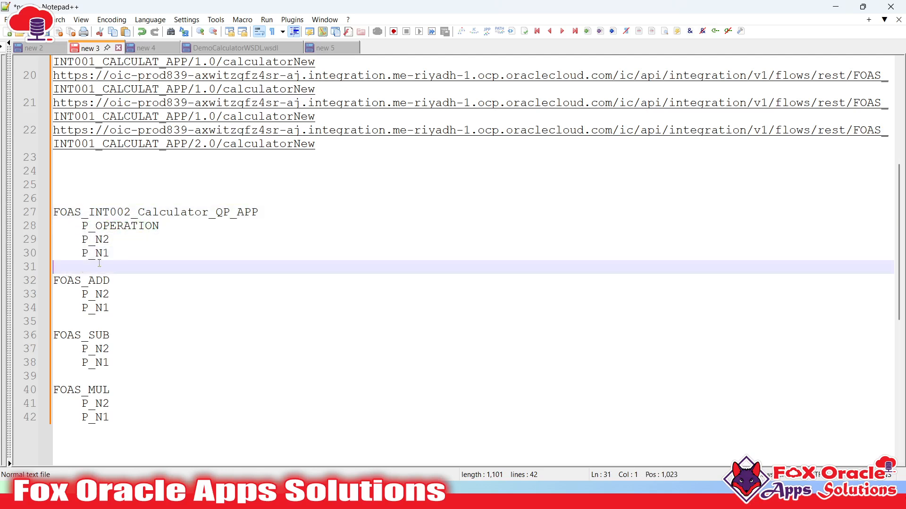
left_click(114, 254)
left_click_drag(84, 227, 155, 225)
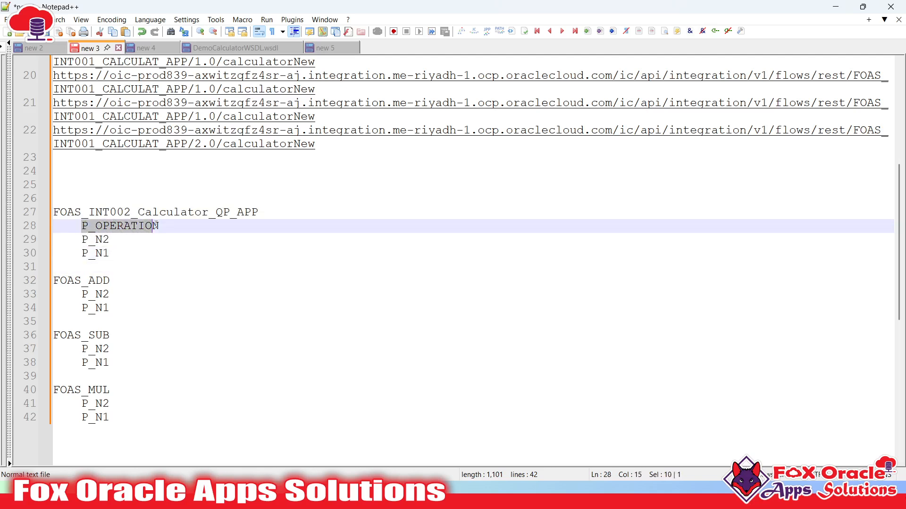
left_click_drag(56, 280, 103, 417)
left_click(115, 421)
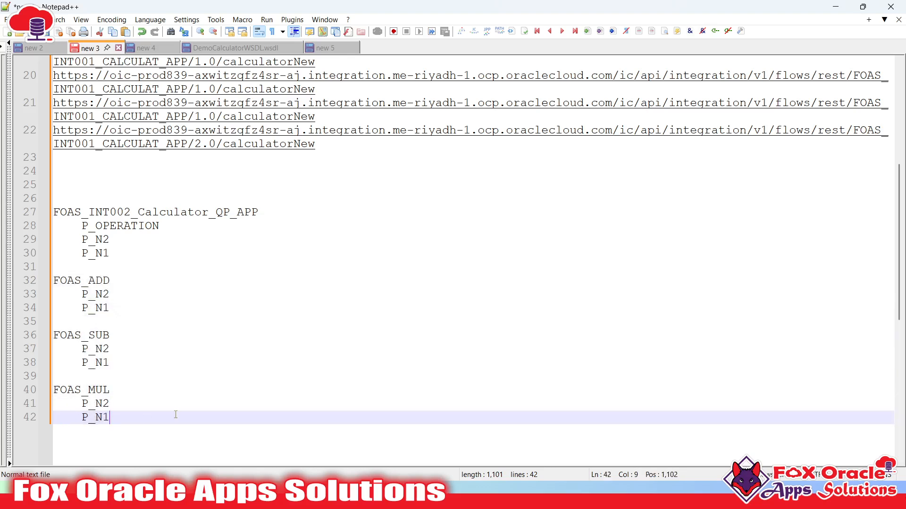
- Highlight the FOAS_INT002_Calculator_QP_APP and FOAS_ADD names, then return to Oracle Integration
scroll(177, 316, "down", 1)
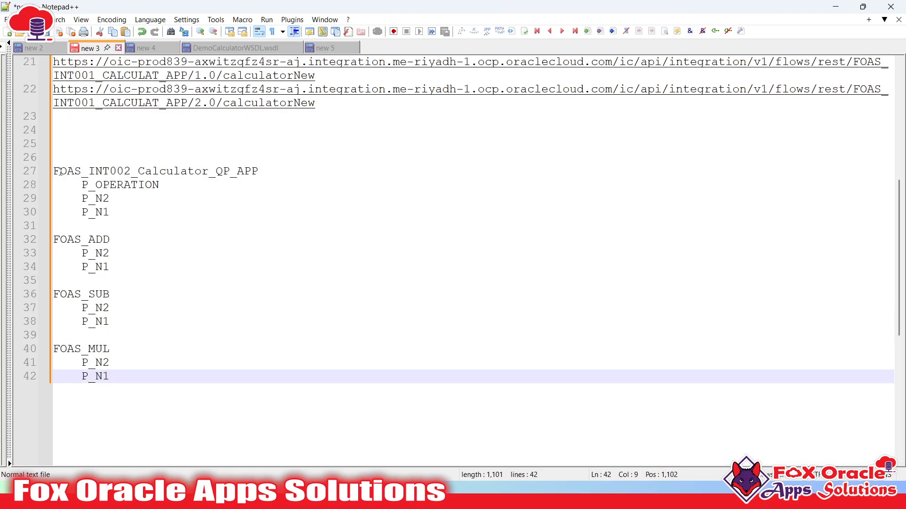
left_click(50, 171)
double_click(97, 243)
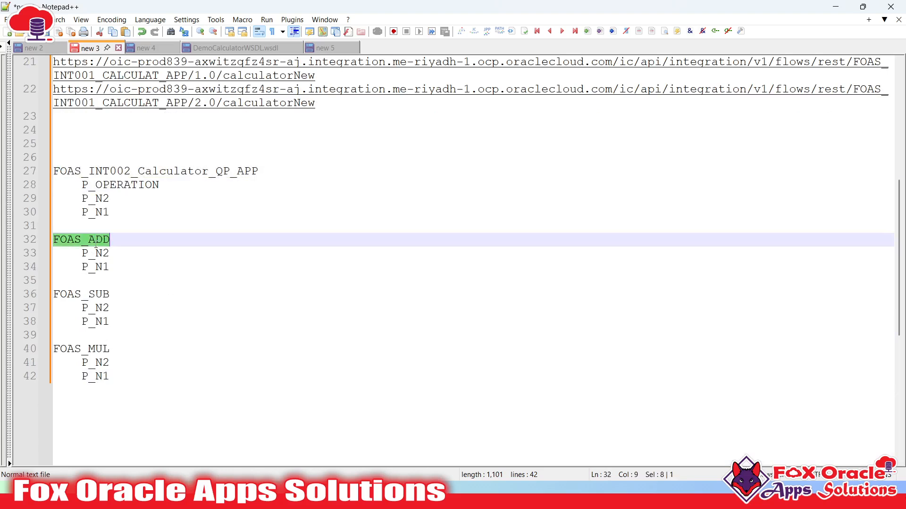
left_click(96, 295)
left_click(88, 363)
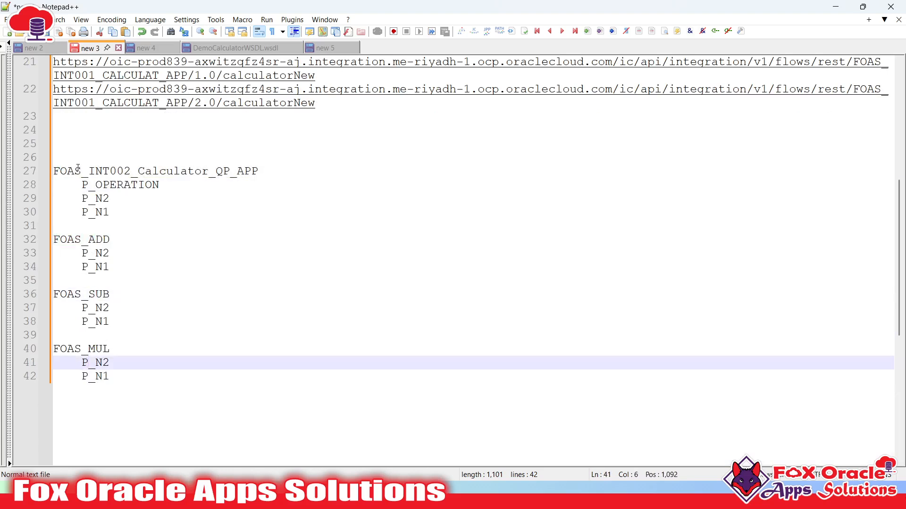
double_click(141, 171)
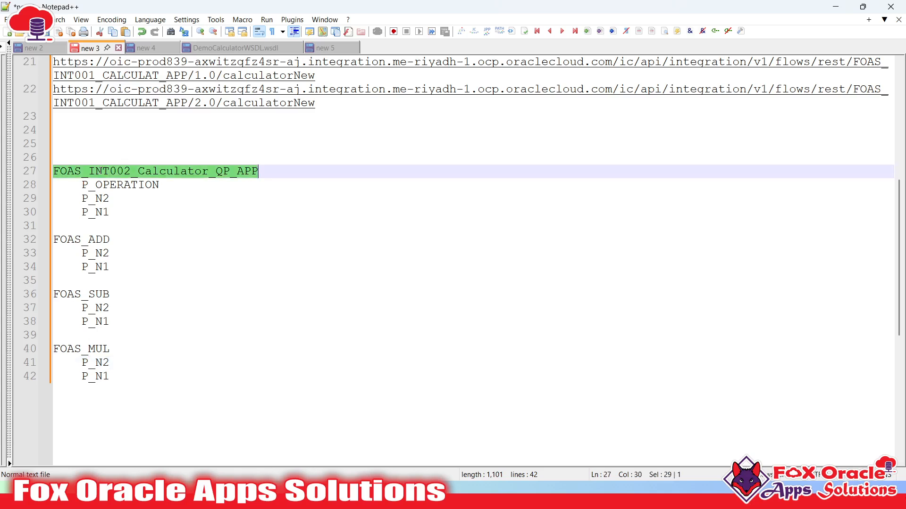
double_click(86, 242)
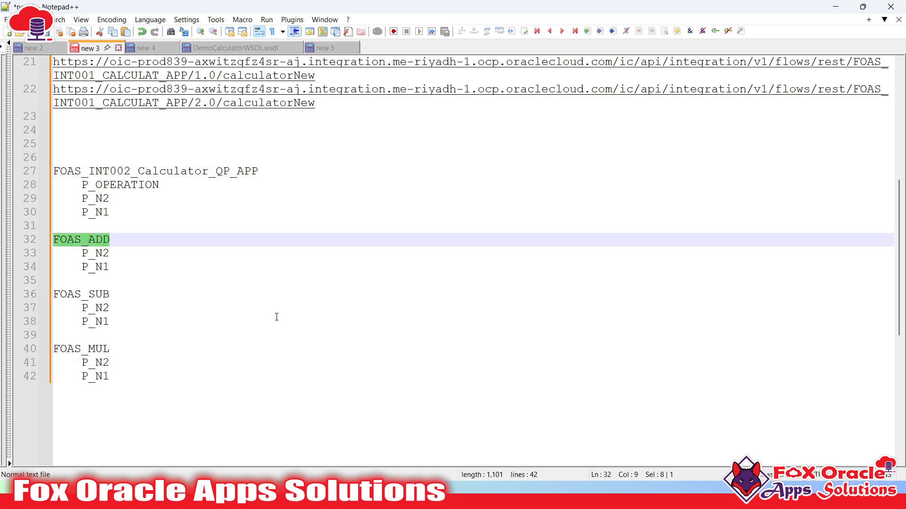
key("alt+Tab")
key("alt+Tab")
key("alt+Tab")
key("alt+Tab")
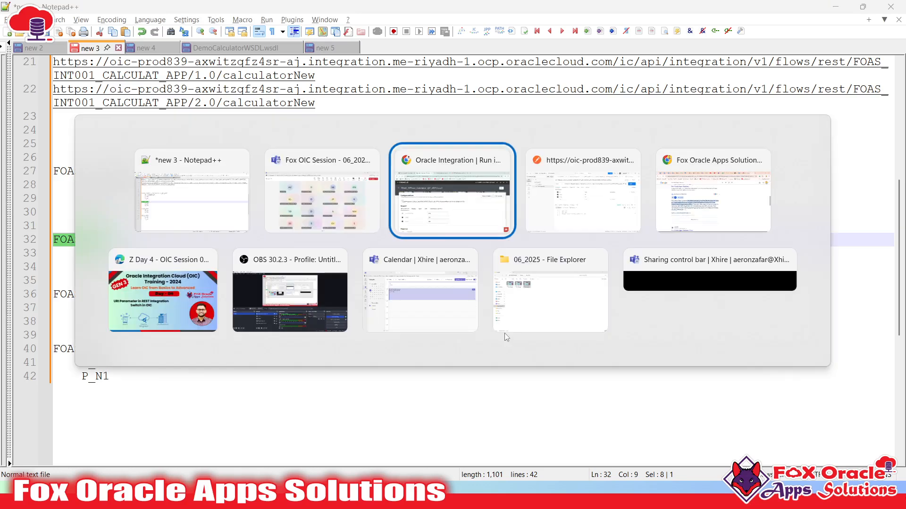
key("alt+Tab")
key("alt+Tab")
key("alt+Tab")
key("alt+Tab")
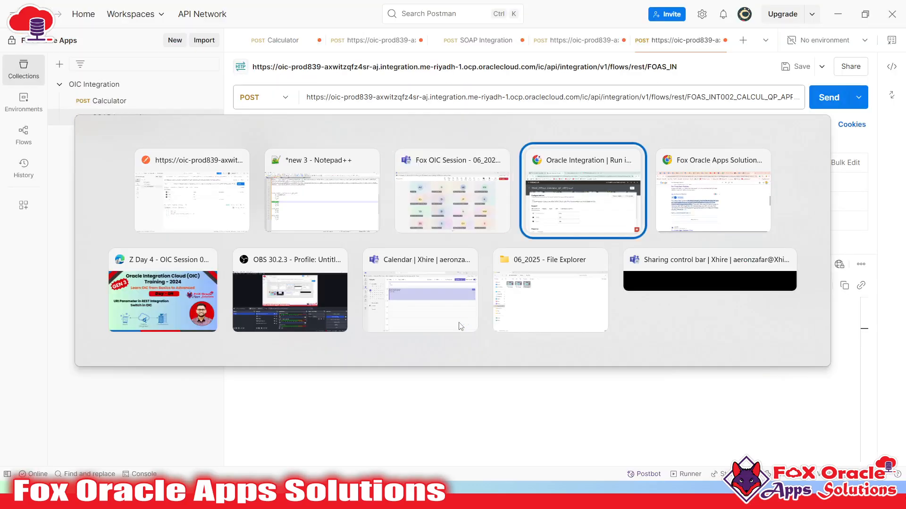
- Create an Application integration named FOAS_Addition from the Integrations list
left_click(26, 131)
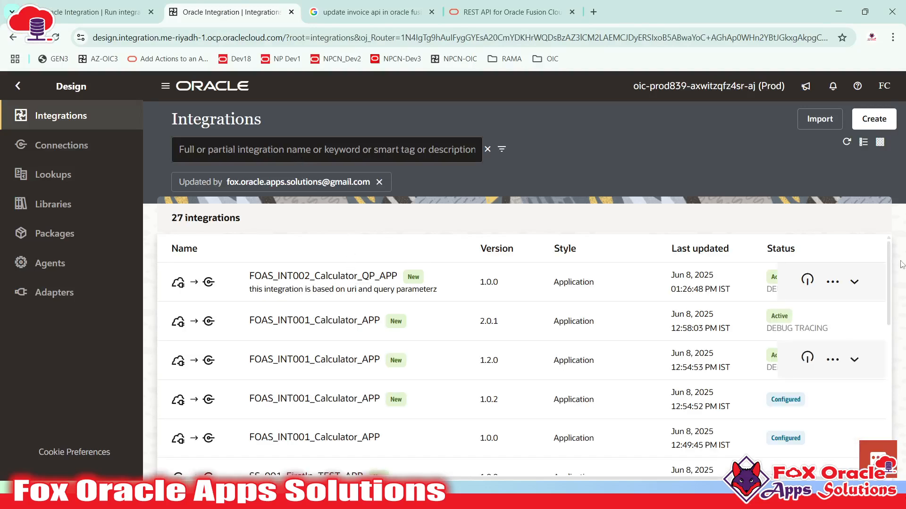
left_click(873, 118)
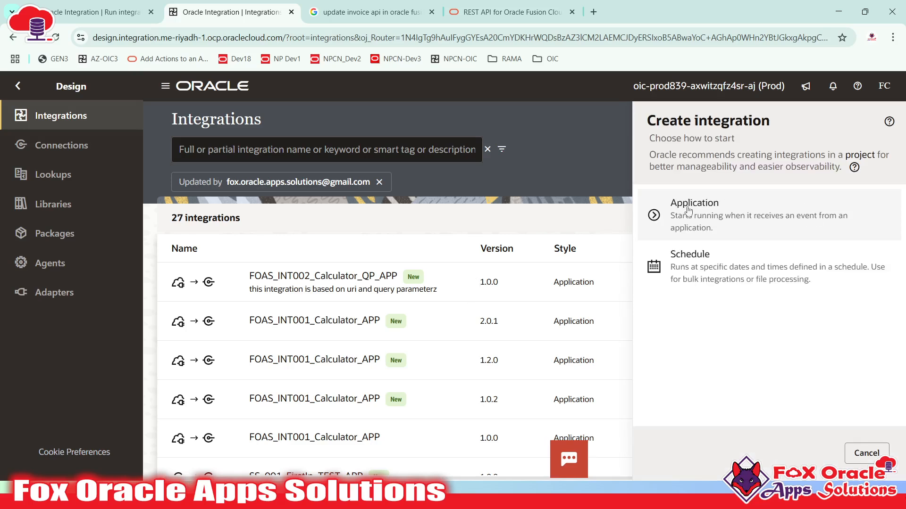
left_click(689, 211)
left_click(718, 227)
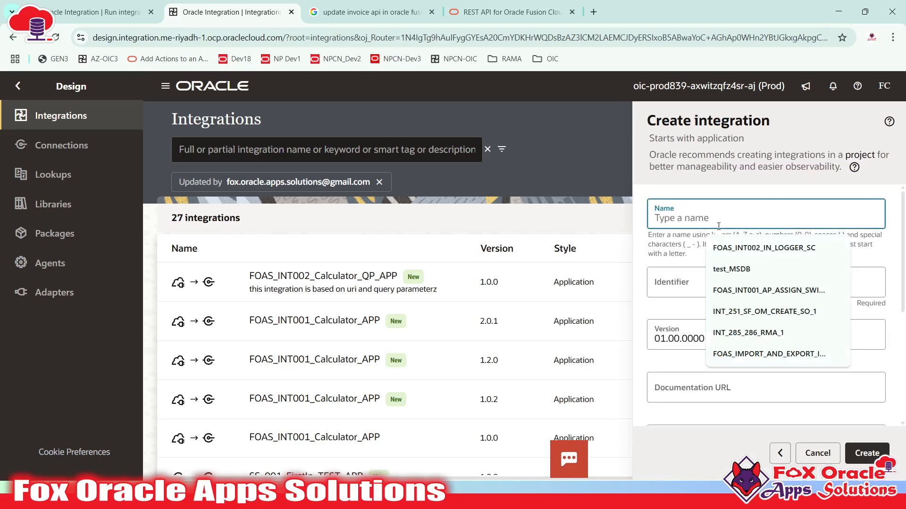
type("FOAS_A")
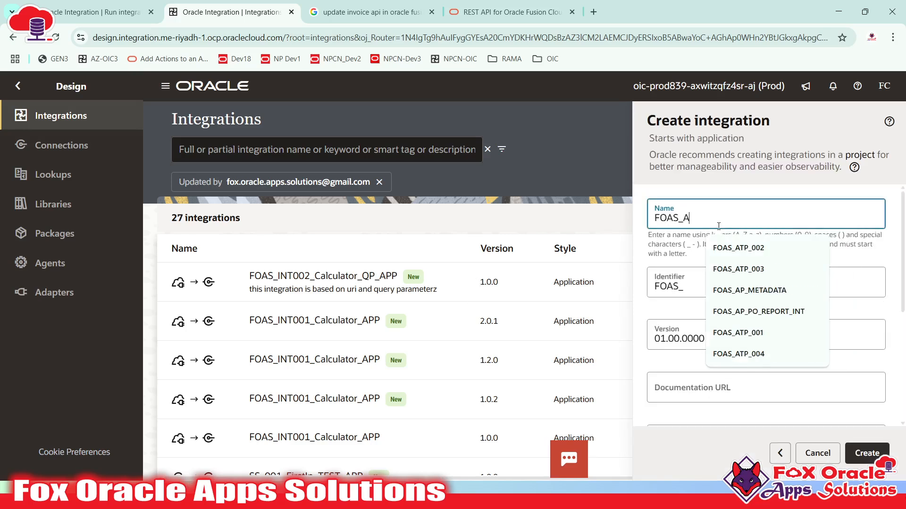
type("ddition")
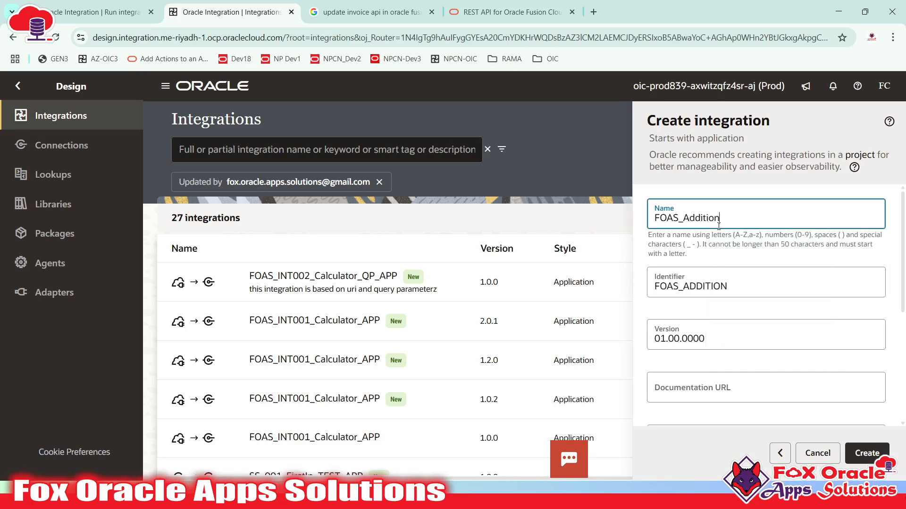
scroll(750, 302, "down", 4)
left_click(867, 453)
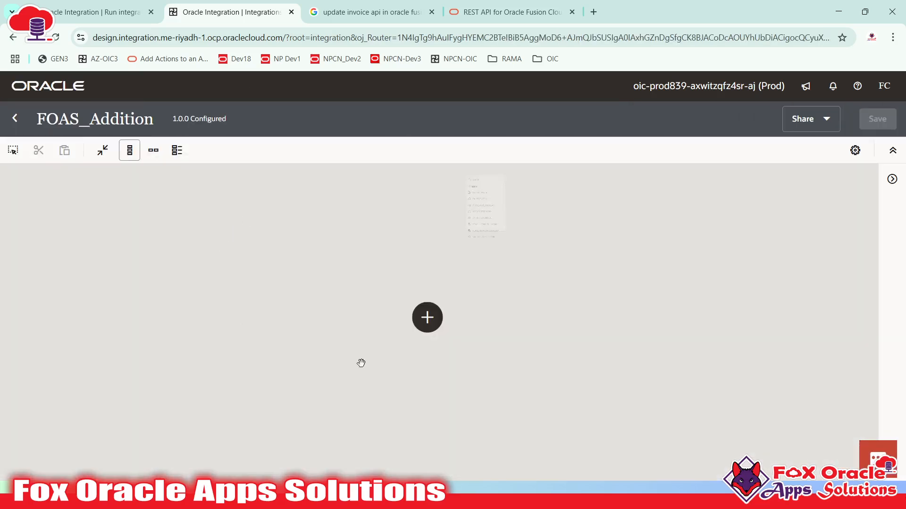
- Add the FOAS_REST_TRIGGER_CON connection as the trigger, naming the endpoint startREST
left_click(427, 328)
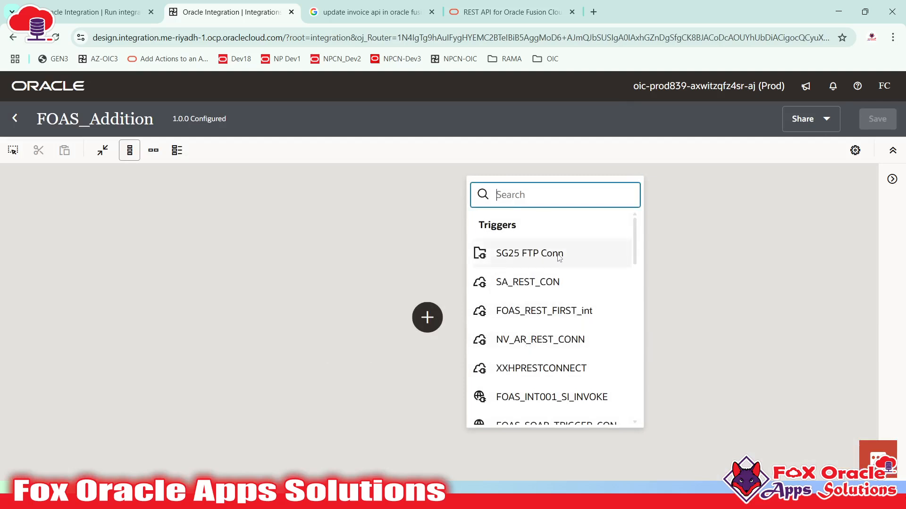
type("FOAS")
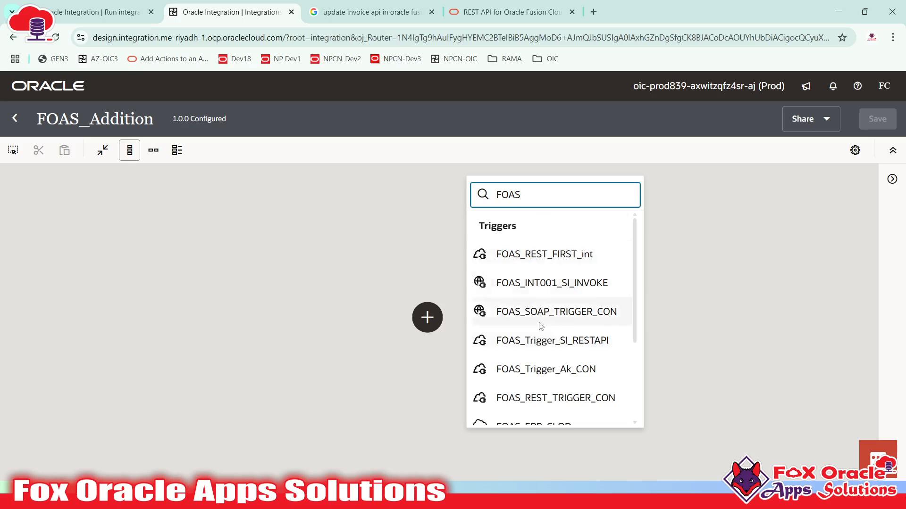
scroll(572, 363, "down", 2)
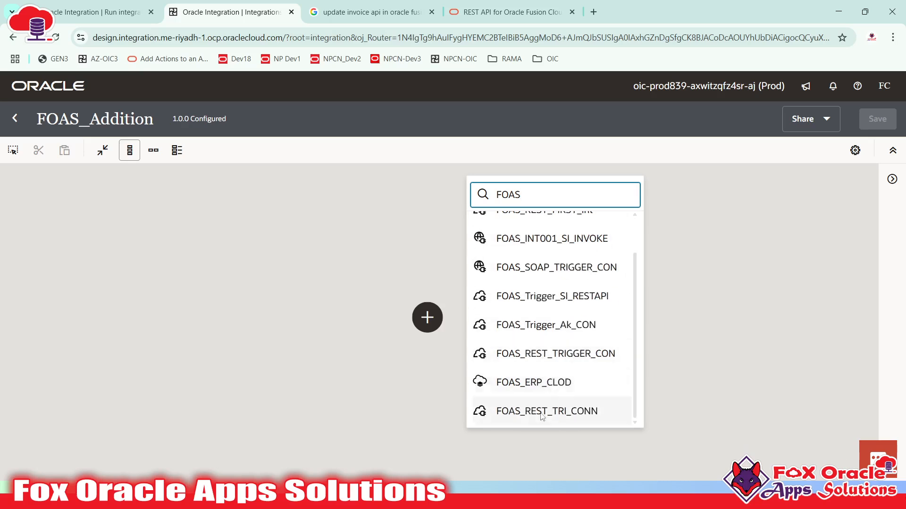
left_click(531, 349)
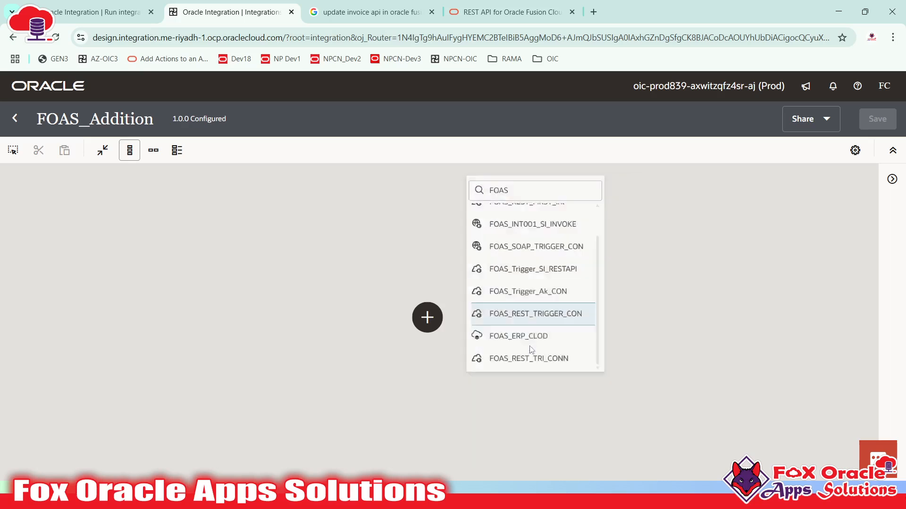
left_click(624, 249)
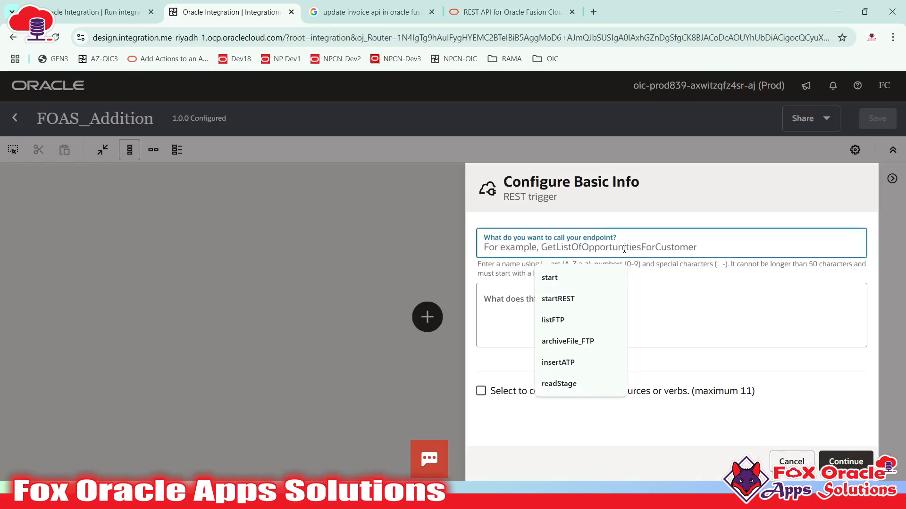
type("startREST")
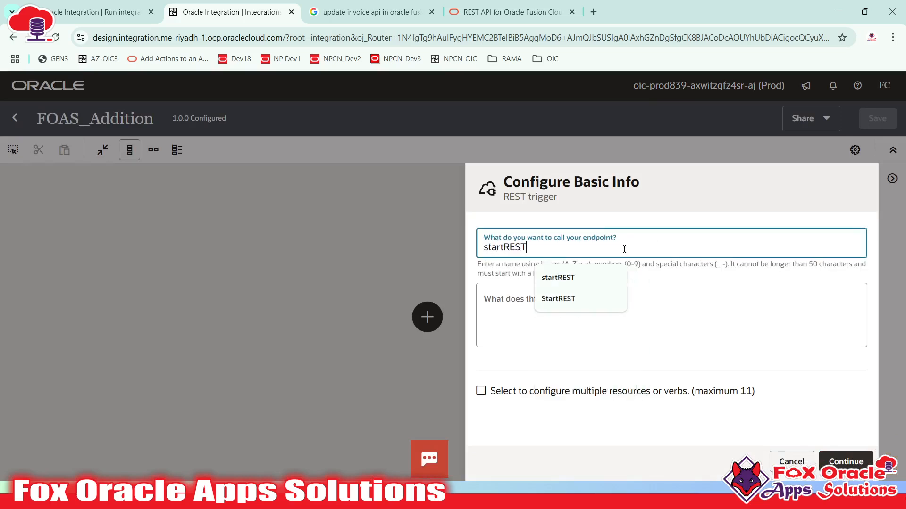
left_click(846, 462)
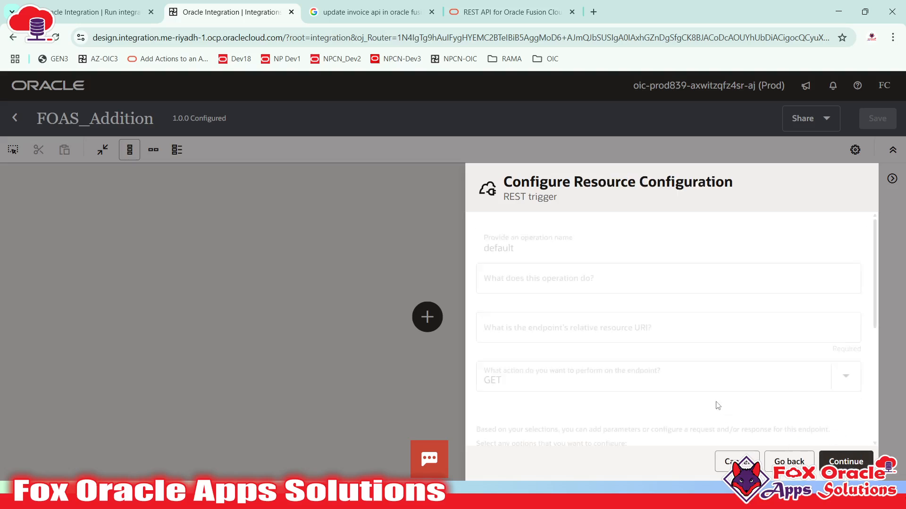
- Set the endpoint's relative resource URI to /add
left_click(537, 322)
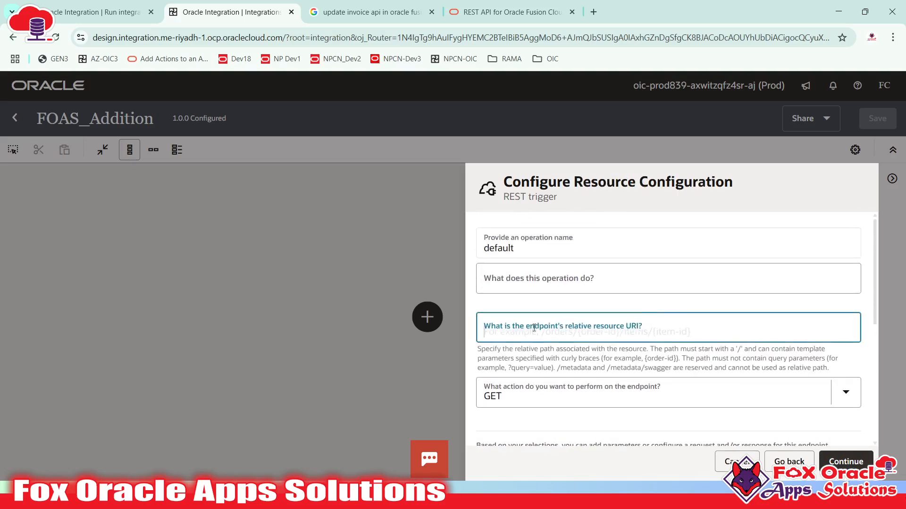
type("/add")
scroll(630, 342, "down", 1)
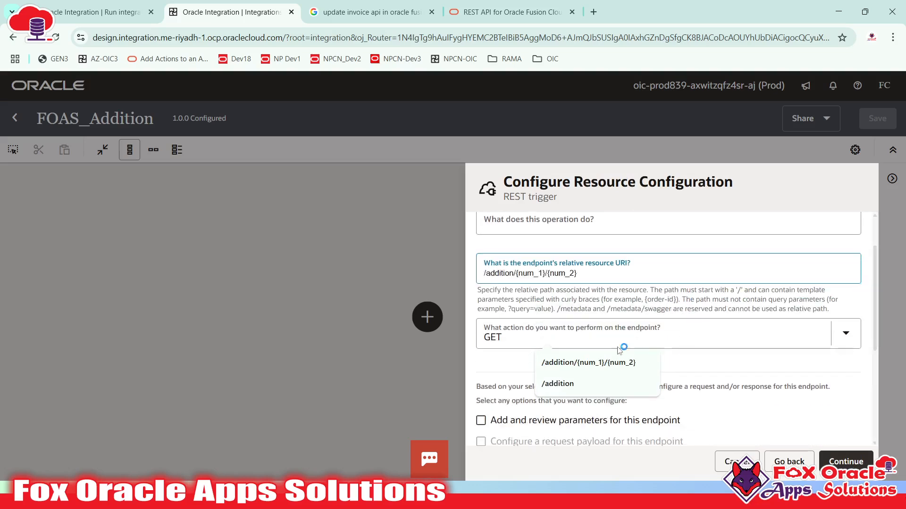
left_click(509, 339)
left_click(496, 368)
scroll(492, 325, "up", 1)
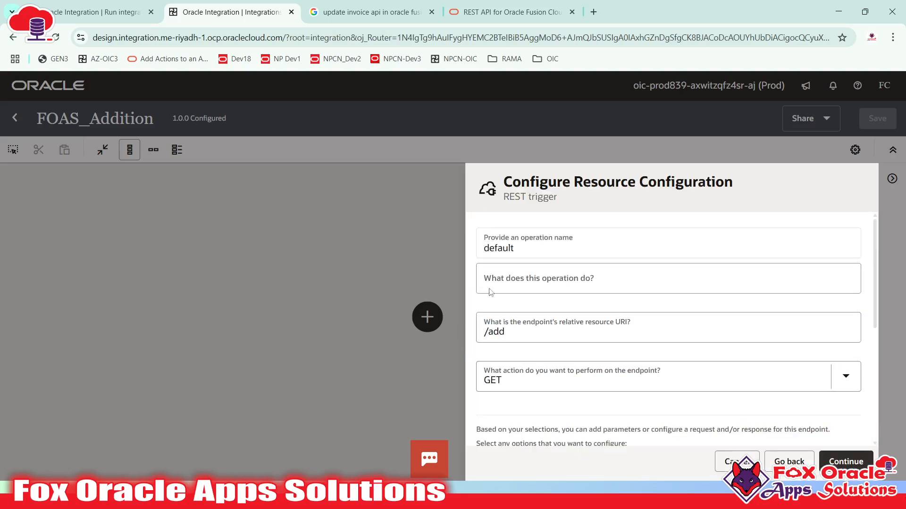
left_click(522, 340)
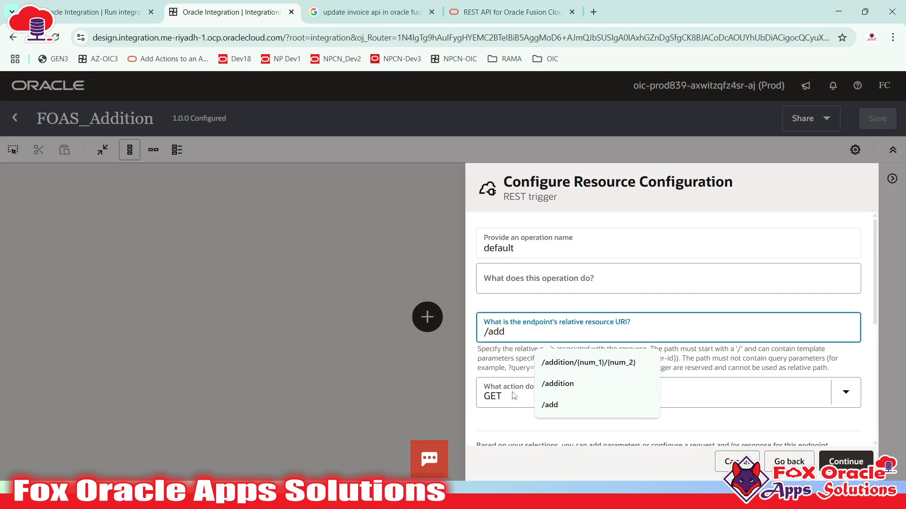
- Make the endpoint action POST with both a request payload and a response
scroll(514, 396, "down", 3)
left_click(509, 279)
scroll(523, 282, "down", 1)
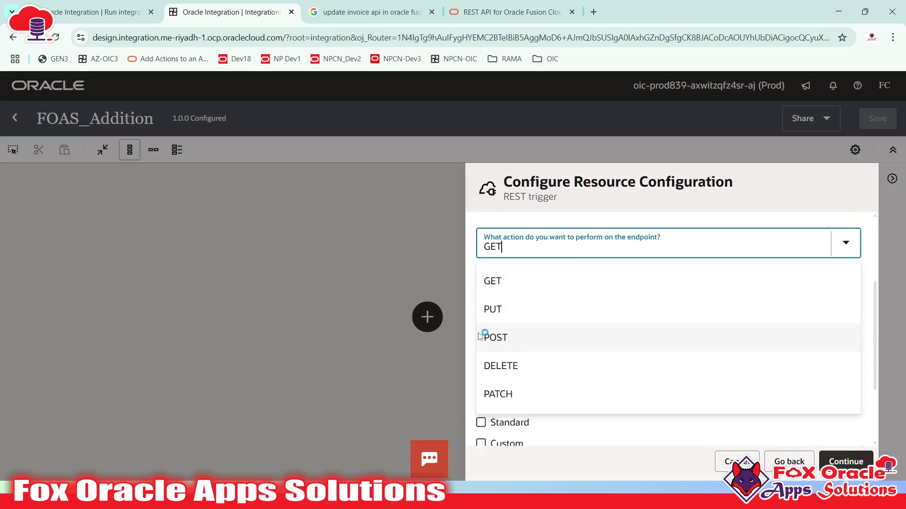
left_click(493, 338)
scroll(538, 337, "up", 3)
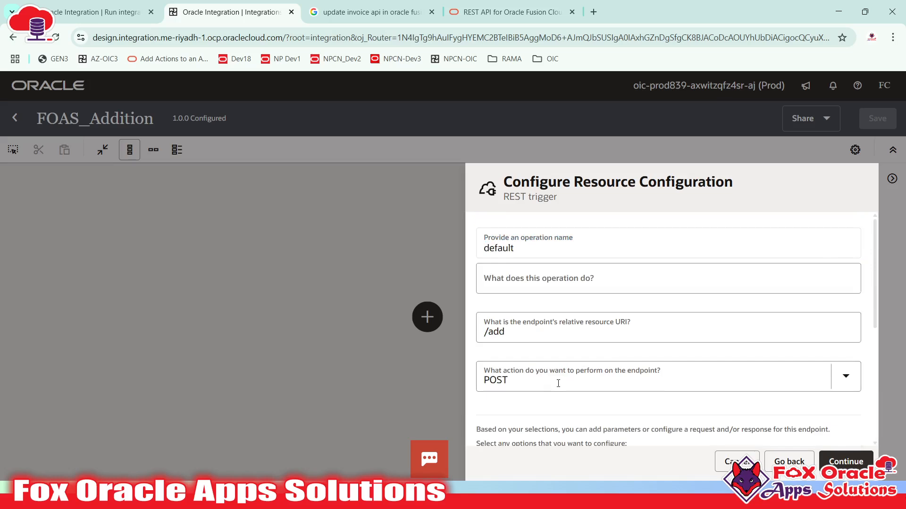
scroll(558, 383, "down", 4)
left_click(507, 307)
left_click(503, 326)
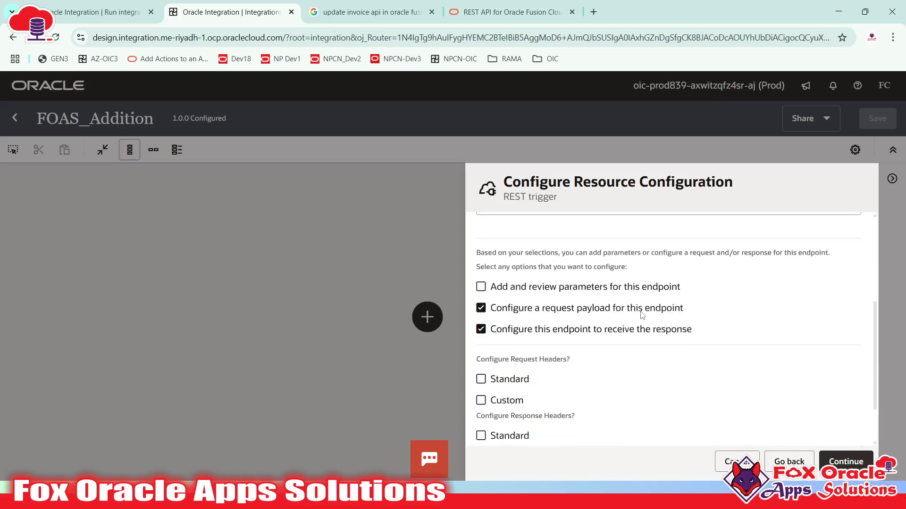
left_click(844, 460)
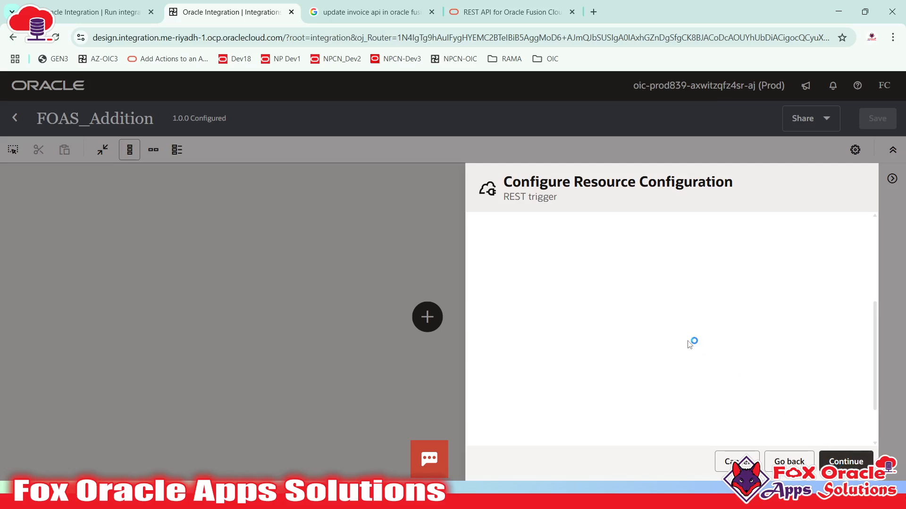
- Begin an inline JSON sample request with an opening brace, then consult the notes
scroll(576, 347, "down", 4)
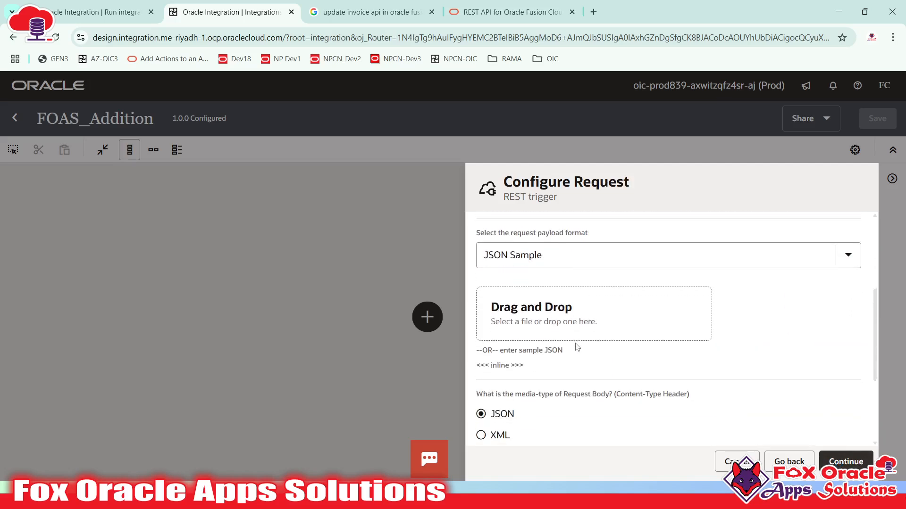
left_click(505, 367)
type("{")
key("Return")
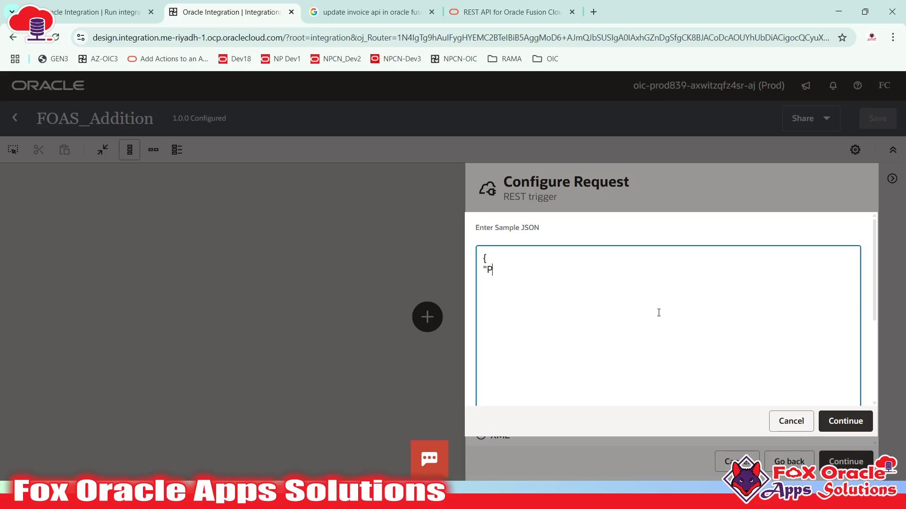
key("alt+Tab")
key("alt+Tab")
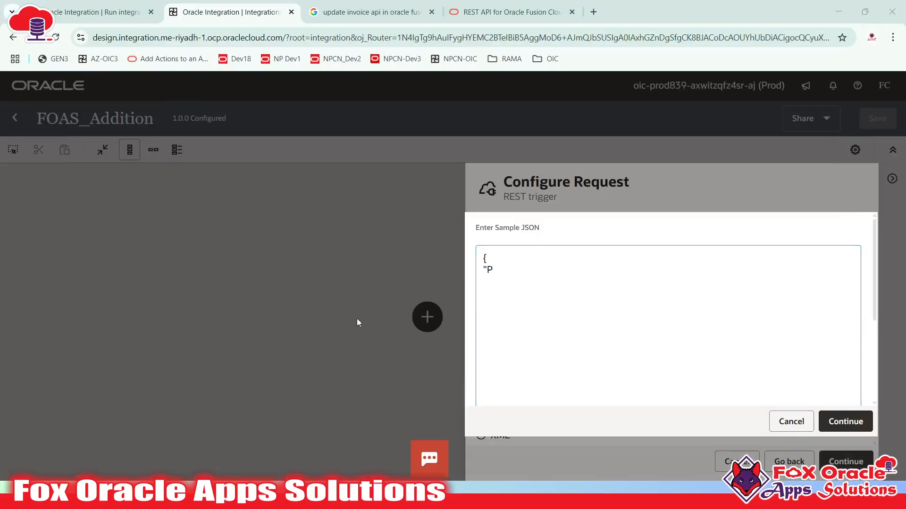
key("alt+Tab")
key("alt+Tab")
key("alt+Tab")
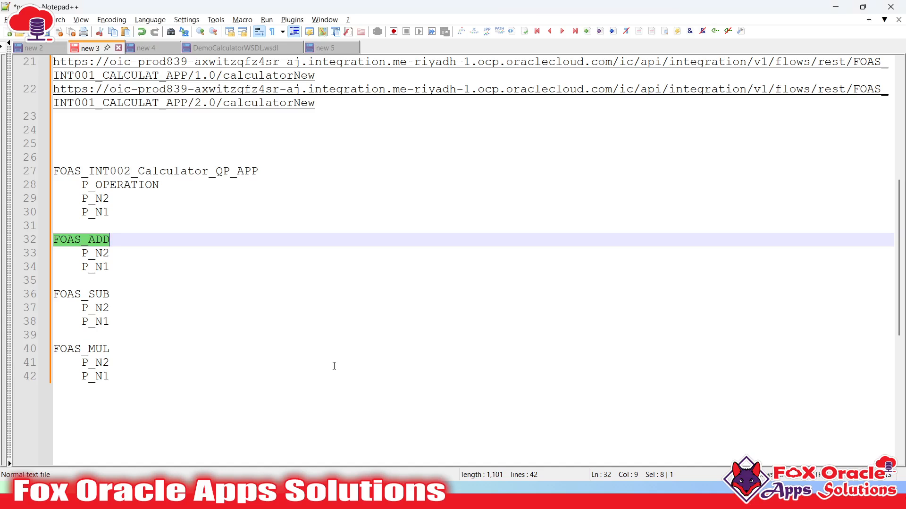
- Below the FOAS_MUL notes, write the request sample {"n1":"","n2":""} in Notepad++
left_click(343, 364)
key("Down")
key("Return")
key("Return")
key("Return")
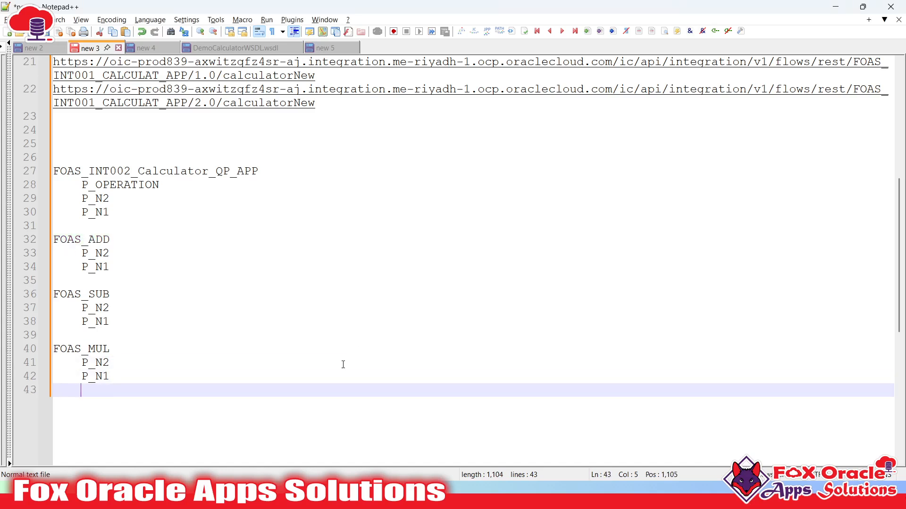
type("P")
key("BackSpace")
type("{")
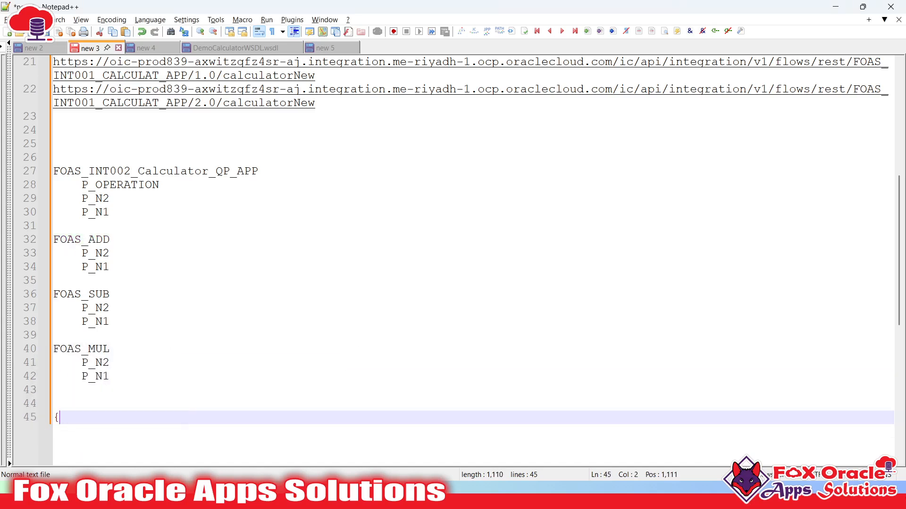
key("Return")
key("Tab")
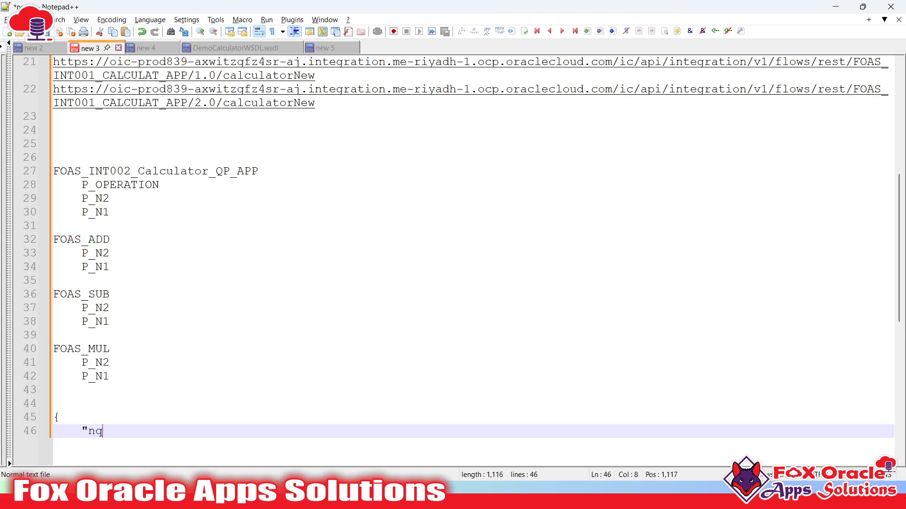
type("\"n1\":\"\"")
key("Return")
key("BackSpace")
type(",")
key("Return")
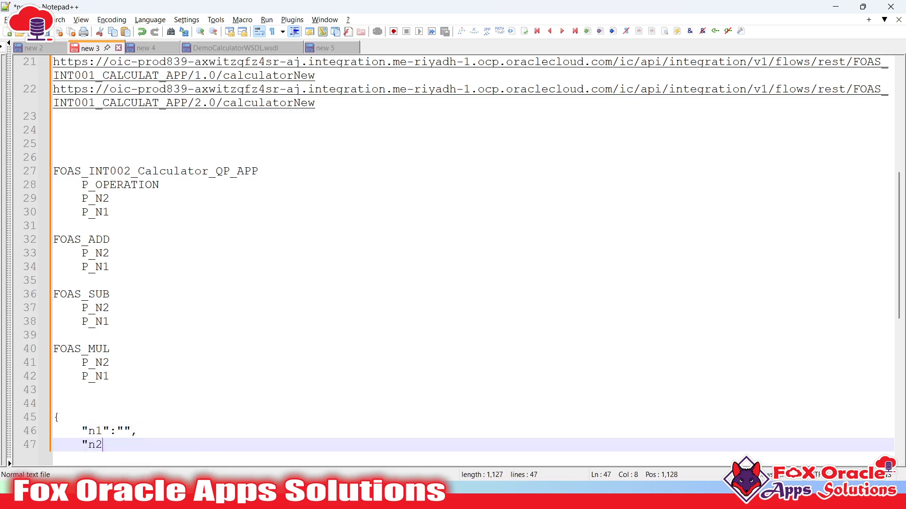
type("\"n2\":\"\"")
key("Return")
type("}")
key("Return")
key("Return")
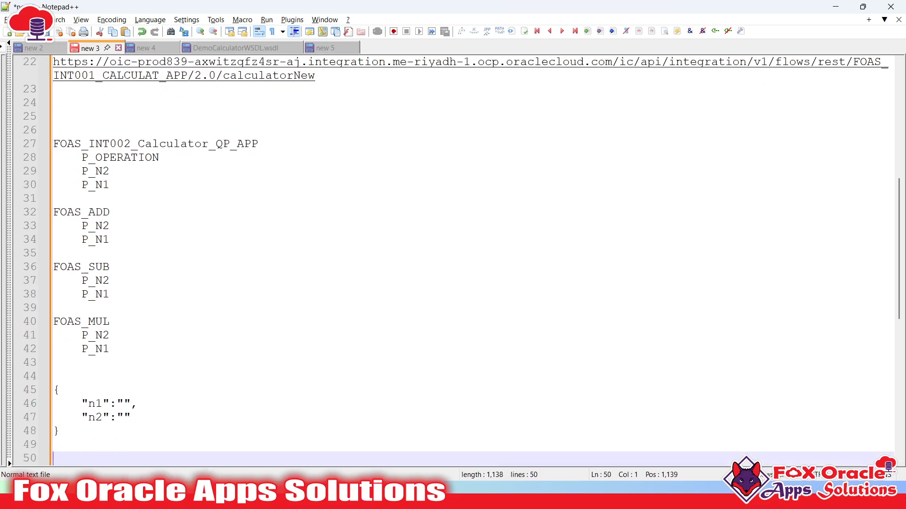
- Add the response sample {"result":""} beneath the request JSON
scroll(378, 339, "down", 3)
type("{")
key("Return")
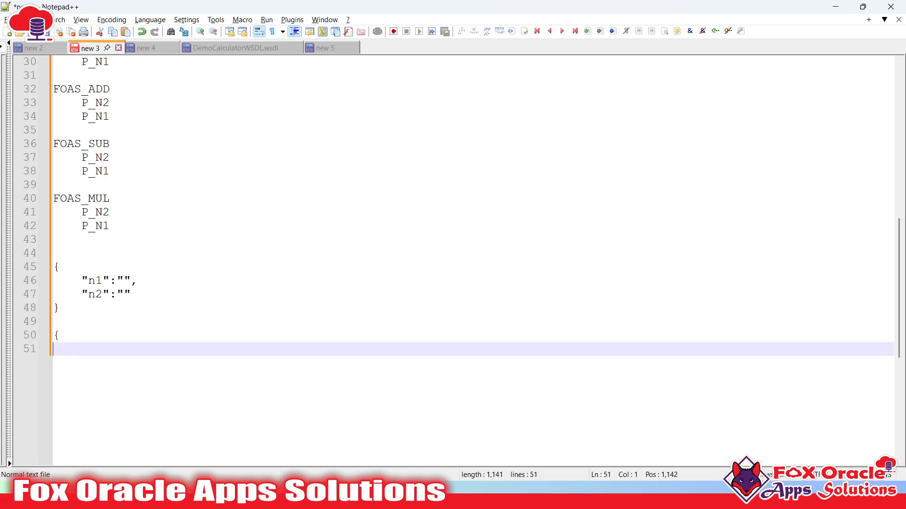
type("\"resutl")
key("Return")
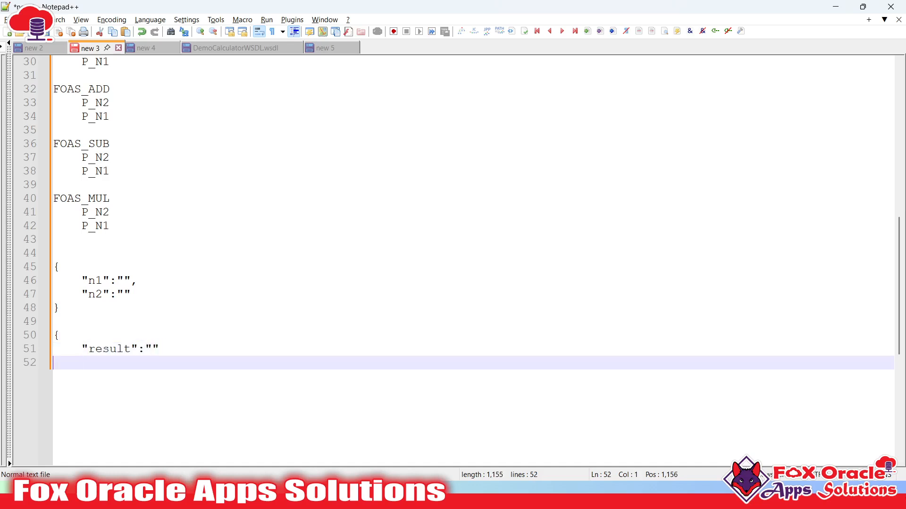
key("BackSpace")
type("}")
- Put the n1/n2 request JSON into Oracle Integration's sample JSON box
left_click_drag(122, 307, 44, 274)
key("ctrl+c")
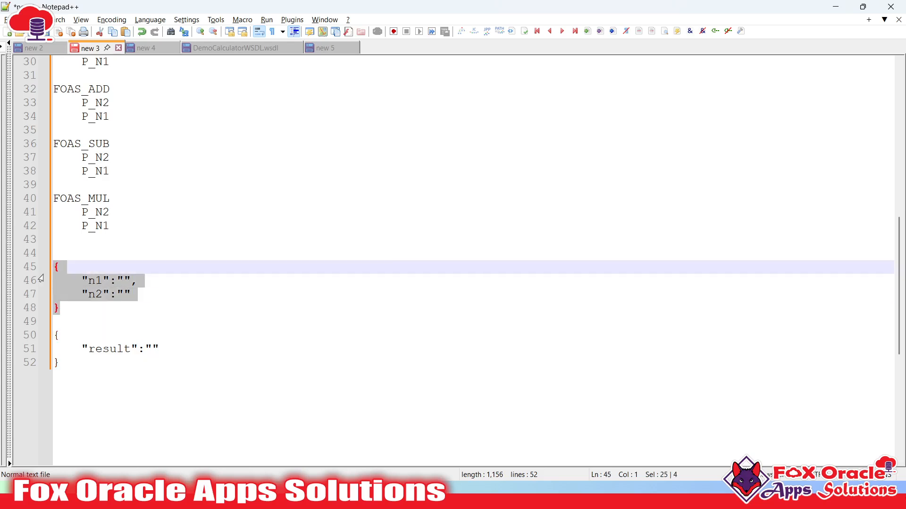
key("alt+Tab")
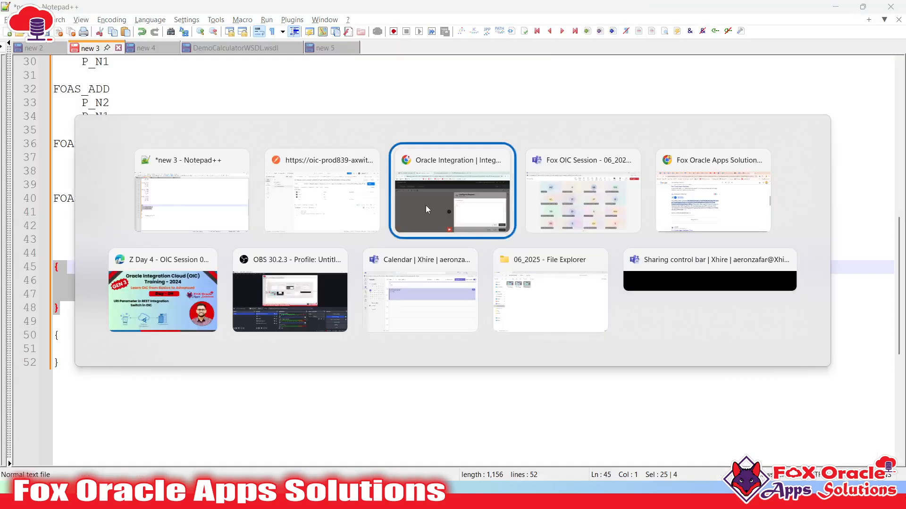
key("ctrl+v")
- Accept the request sample, keep JSON as the response type, and choose inline sample entry
left_click(845, 422)
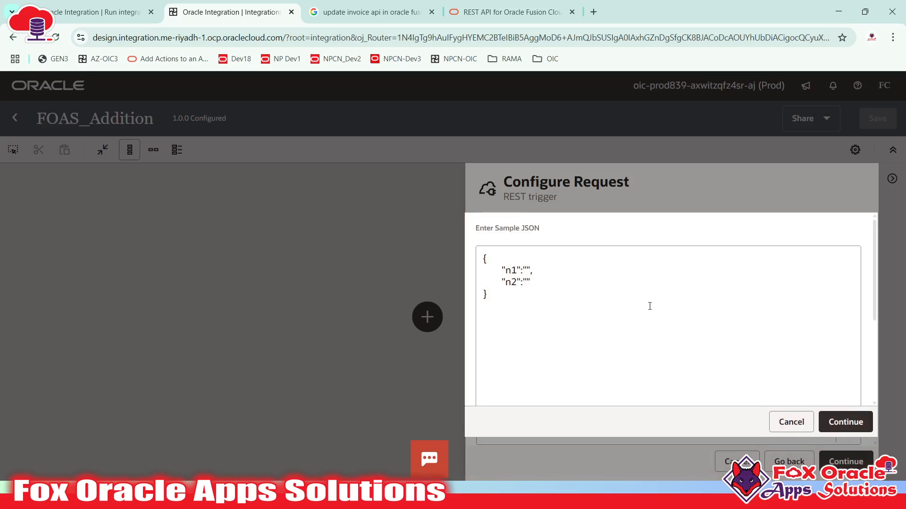
scroll(710, 358, "down", 1)
scroll(710, 360, "down", 2)
left_click(825, 461)
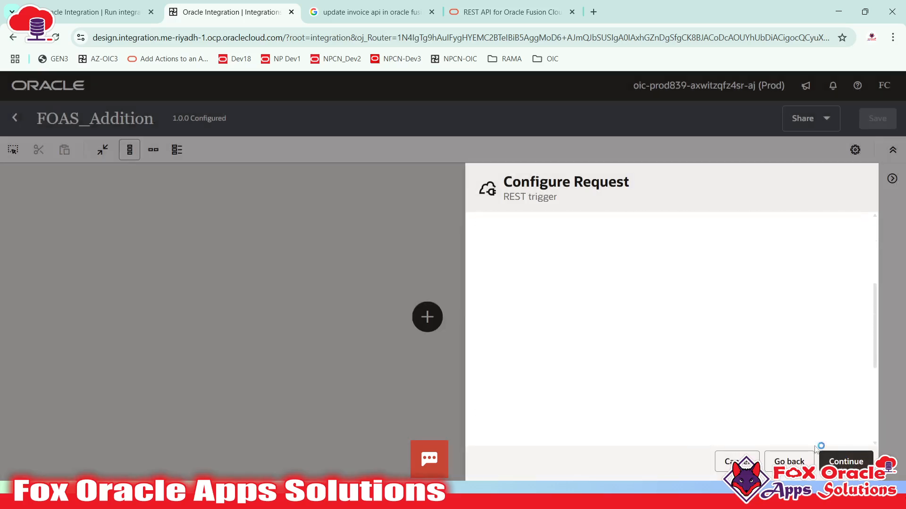
scroll(530, 375, "down", 2)
scroll(529, 375, "down", 2)
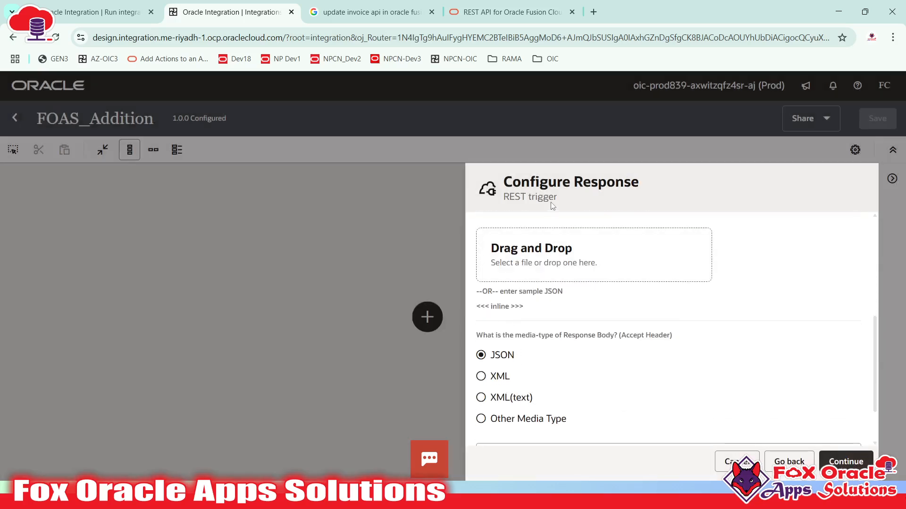
left_click_drag(579, 187, 598, 230)
left_click(493, 358)
left_click(500, 306)
- Copy the {"result":""} JSON from Notepad++ into the response sample box
key("alt+Tab")
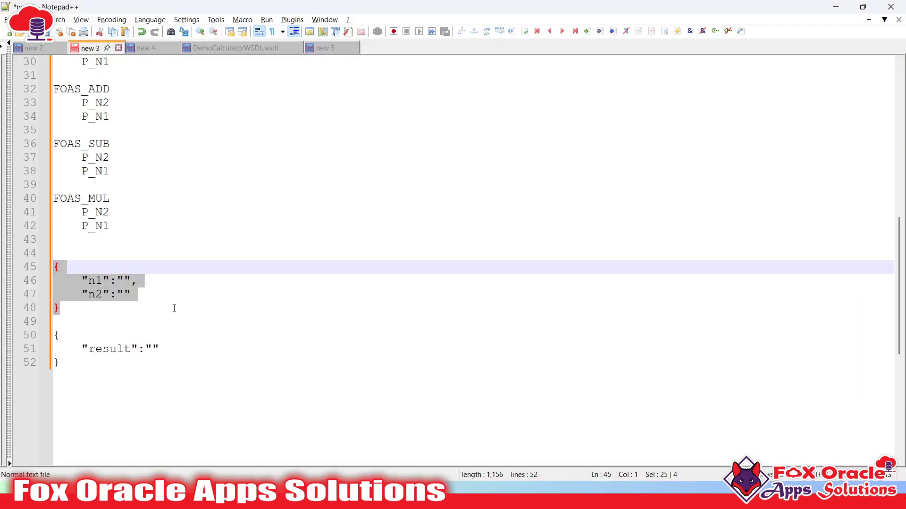
left_click_drag(60, 362, 45, 333)
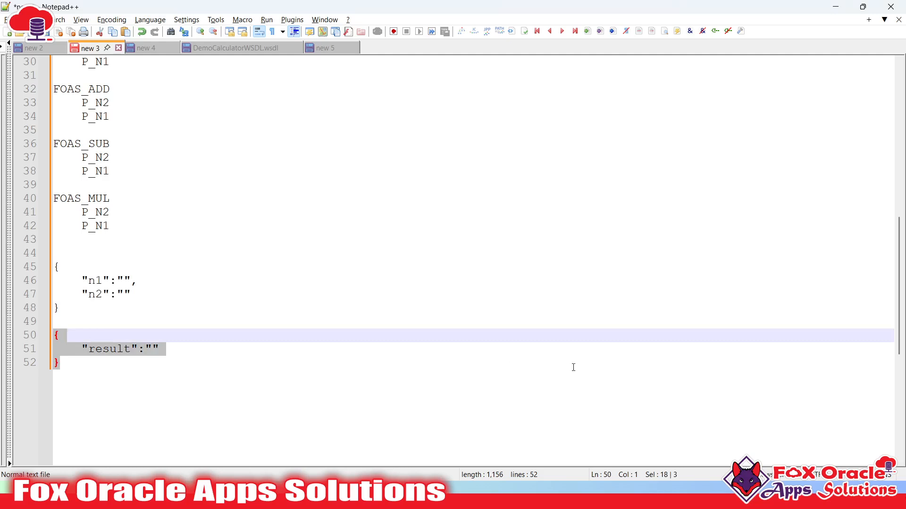
key("ctrl+c")
key("alt+Tab")
key("ctrl+v")
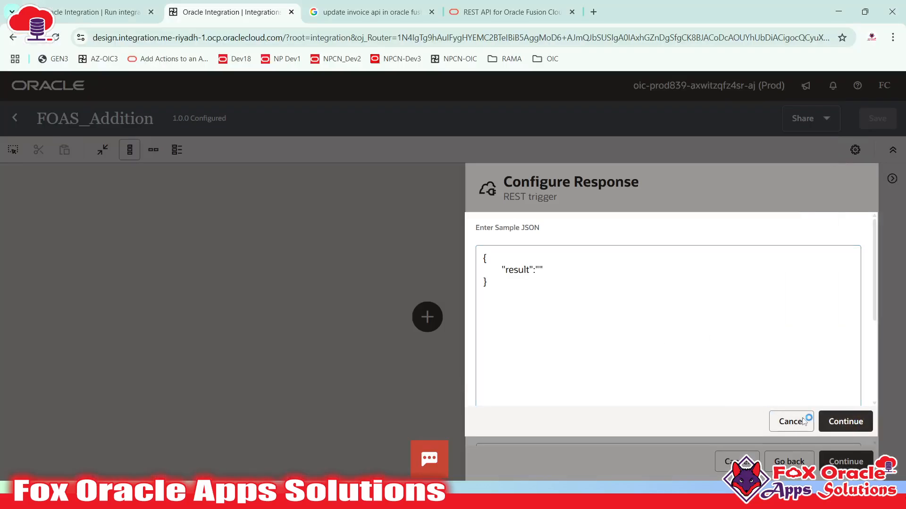
- Finish the startREST trigger wizard through Summary and open the startREST map
scroll(582, 303, "down", 6)
scroll(681, 361, "up", 6)
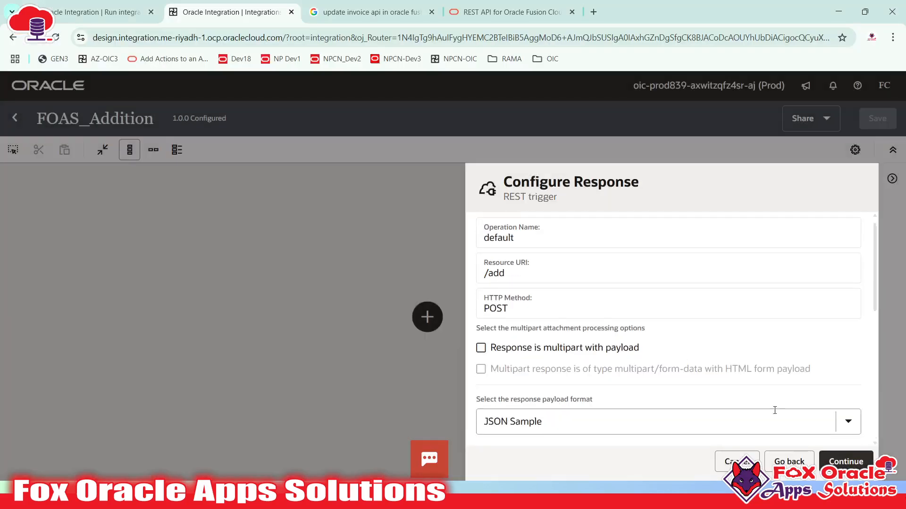
scroll(774, 410, "down", 5)
left_click(849, 462)
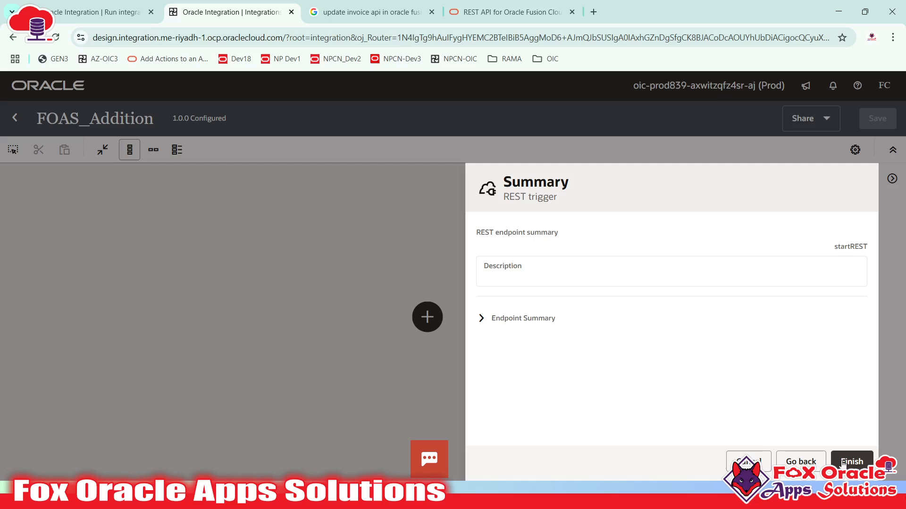
left_click(849, 461)
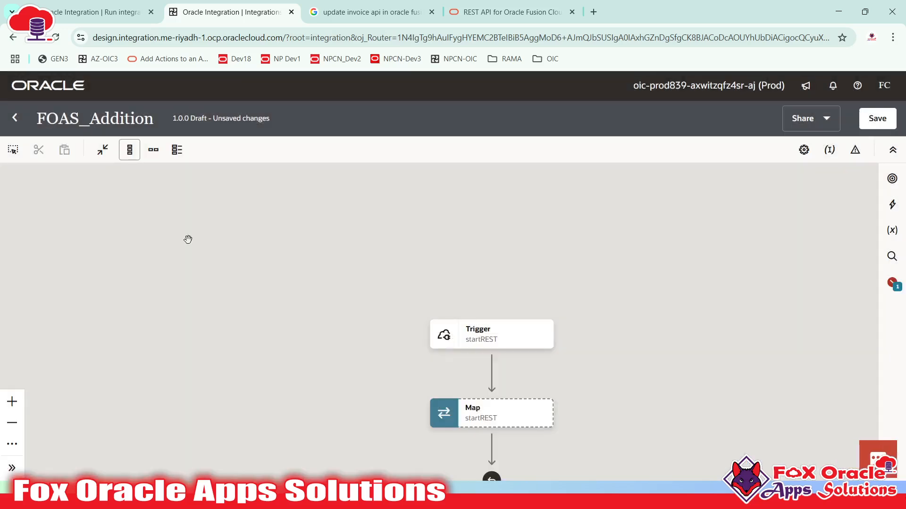
left_click_drag(378, 330, 338, 284)
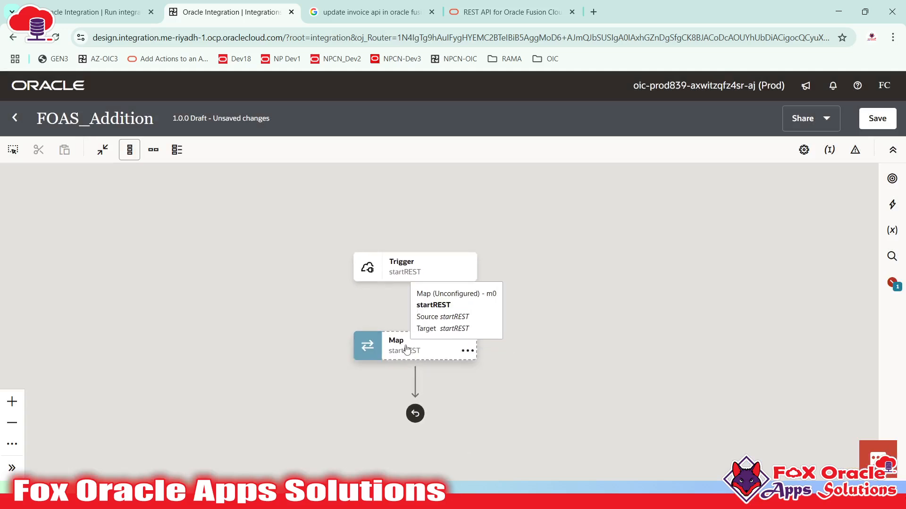
left_click(407, 350)
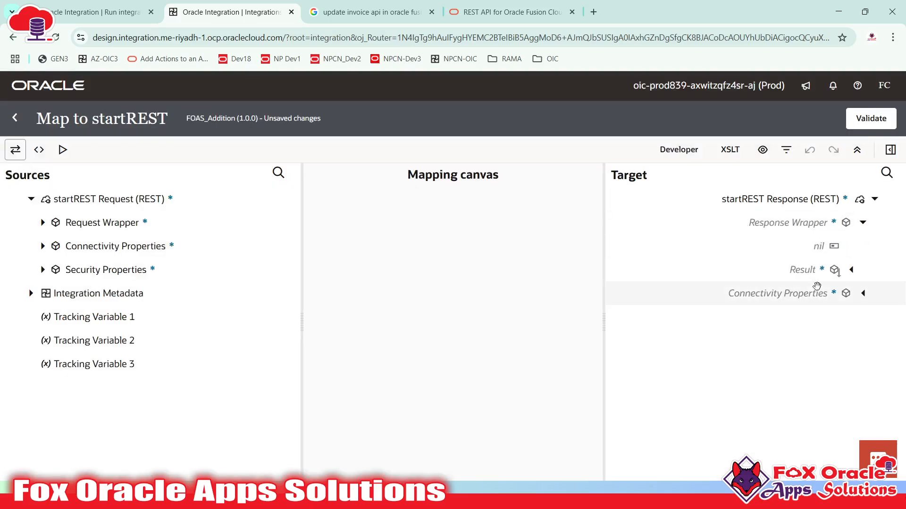
- Set Result to N 1 + N 2 in the startREST map, validate, and return to the flow
left_click(833, 271)
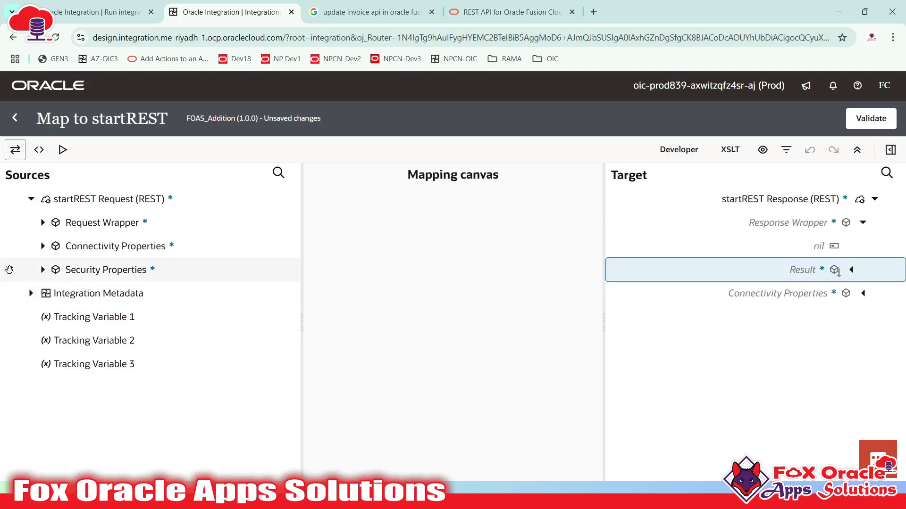
left_click(43, 222)
left_click_drag(81, 271, 802, 270)
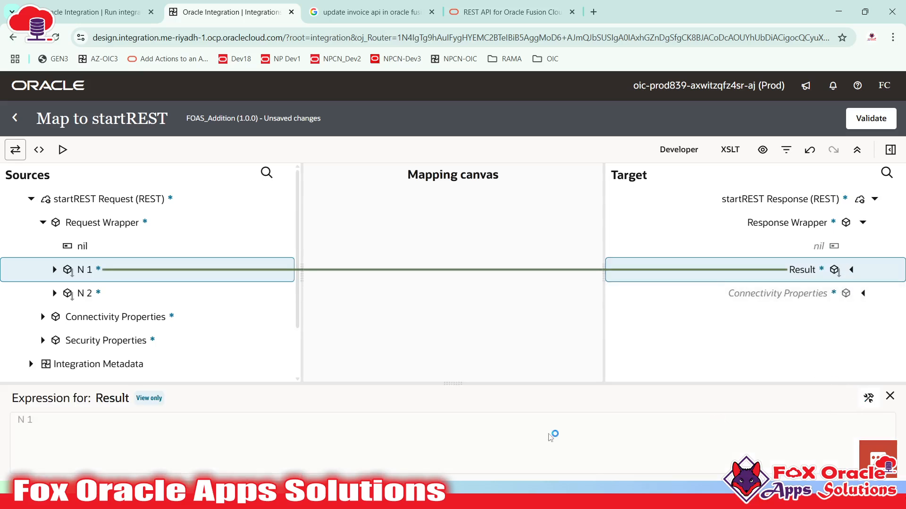
left_click(868, 397)
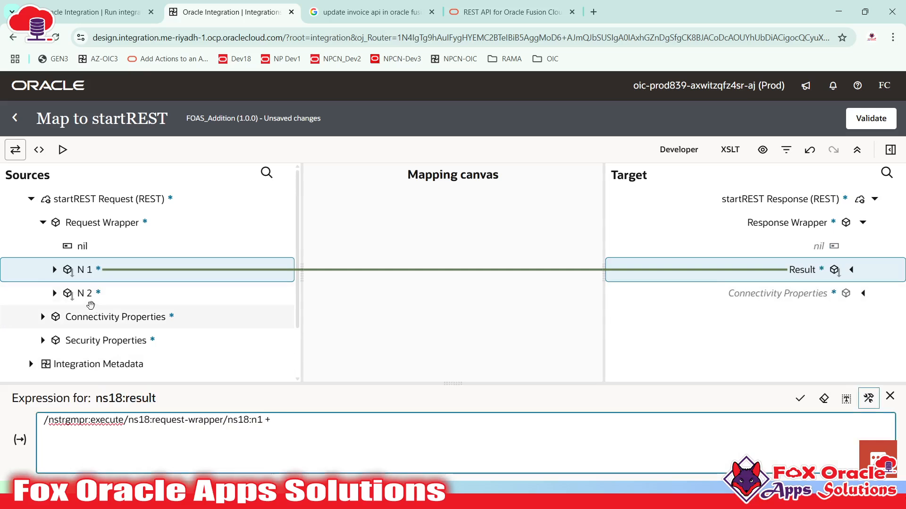
left_click_drag(70, 296, 535, 425)
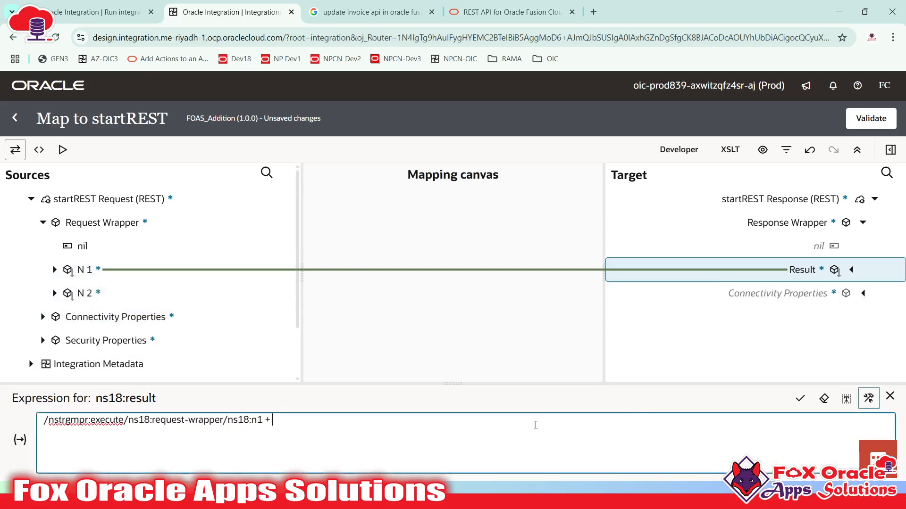
type("+")
left_click_drag(85, 293, 381, 441)
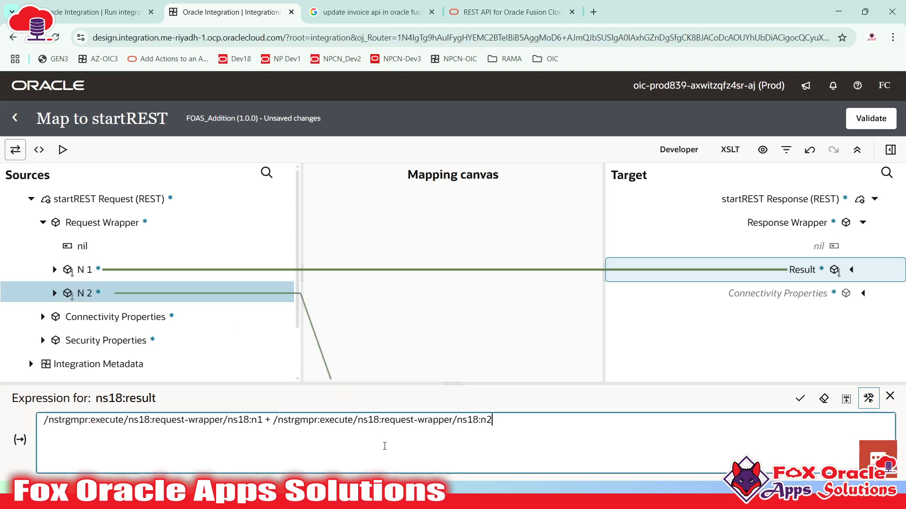
left_click(801, 399)
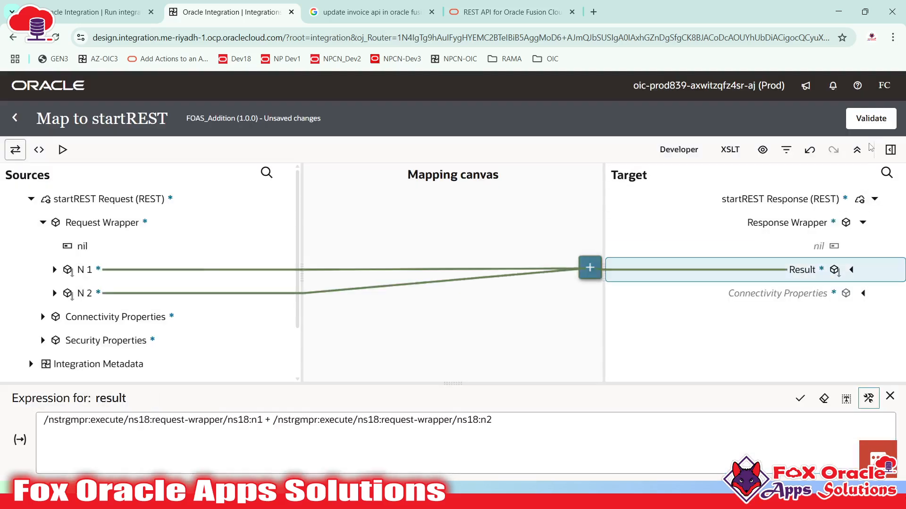
left_click(873, 118)
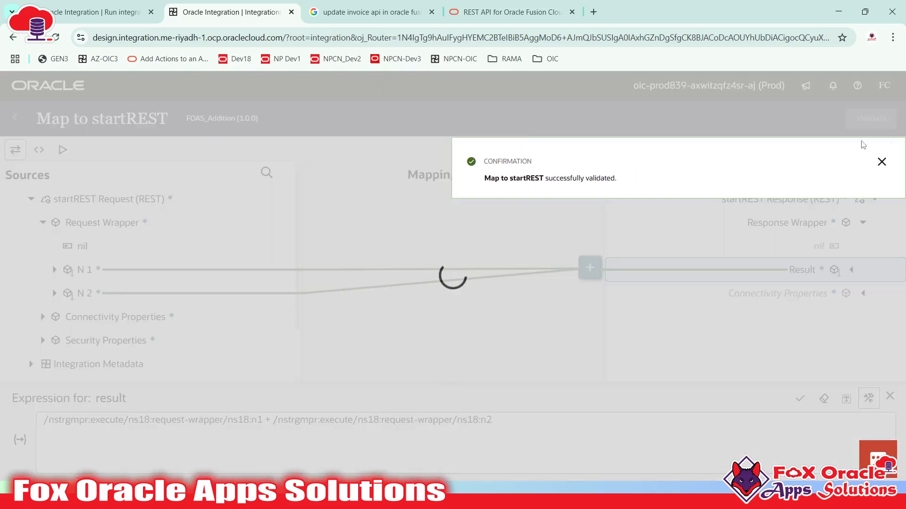
left_click(881, 163)
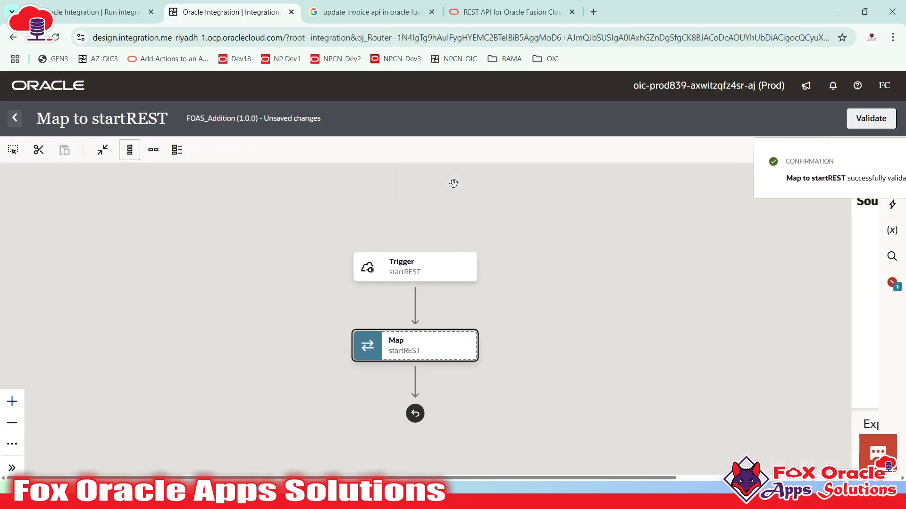
left_click(880, 163)
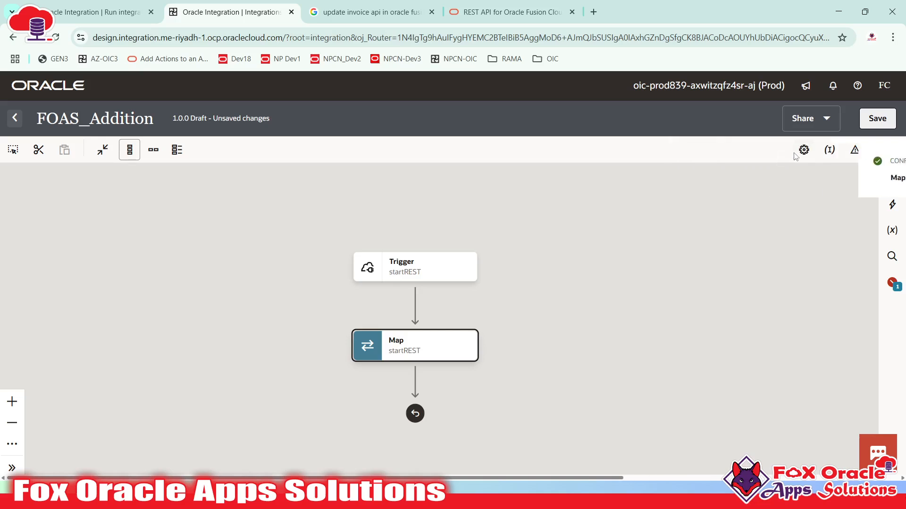
- Make n1 FOAS_Addition's primary business identifier, save, and return to the integrations list
left_click(153, 150)
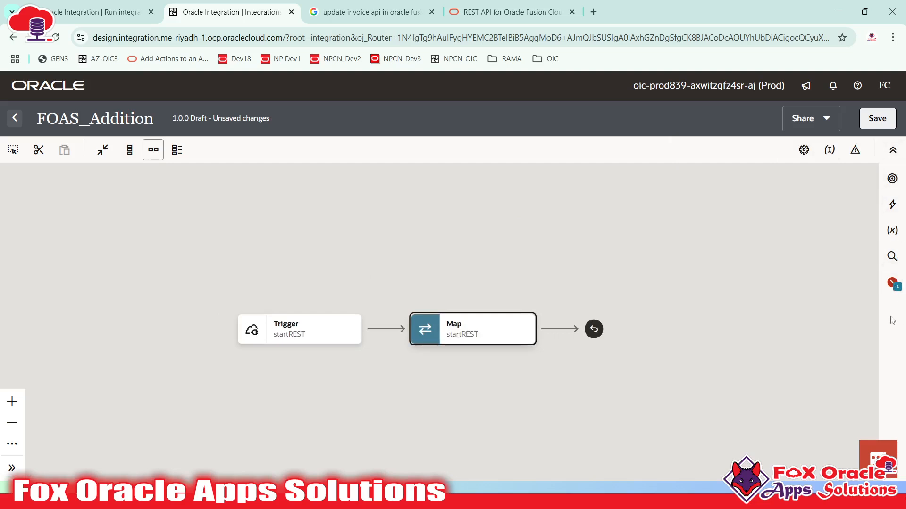
left_click(829, 150)
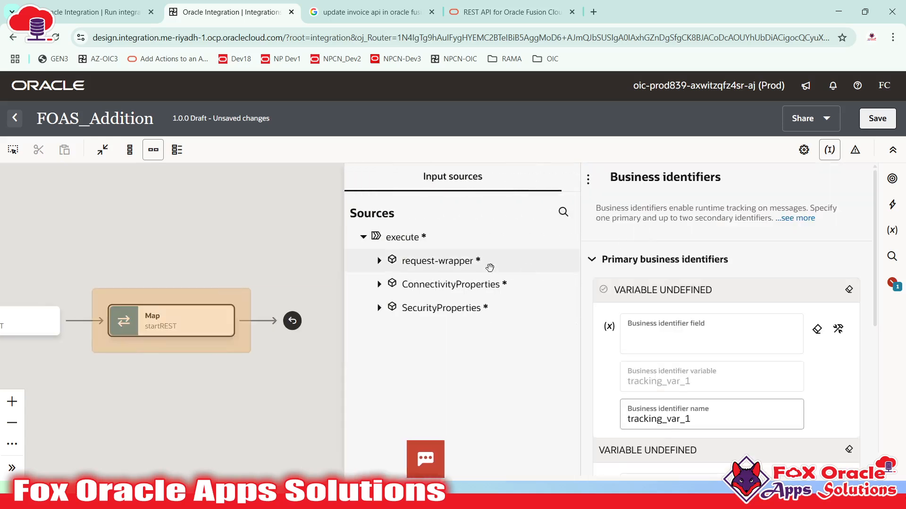
left_click(379, 261)
left_click_drag(422, 308, 691, 336)
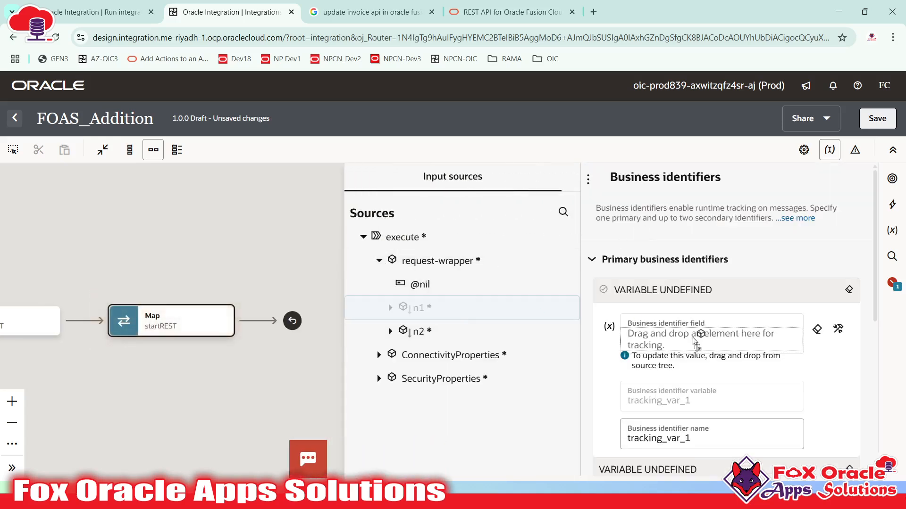
left_click(223, 217)
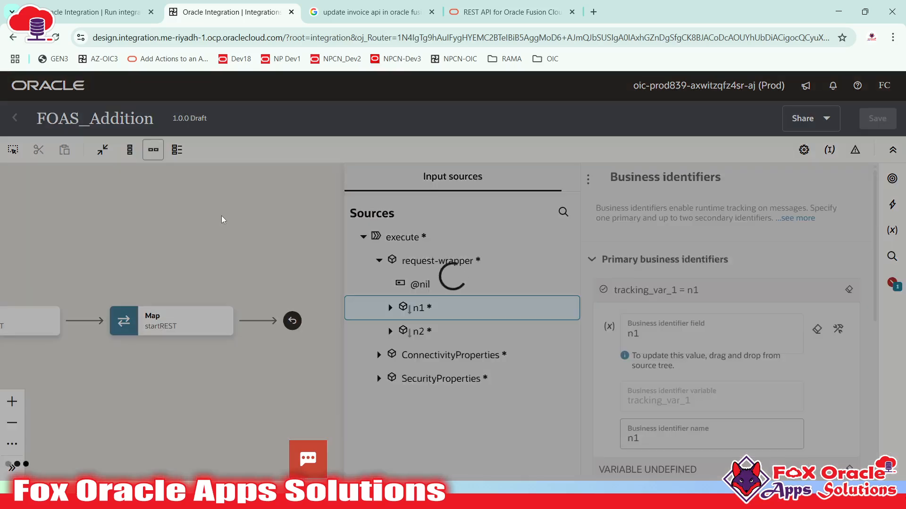
left_click(877, 119)
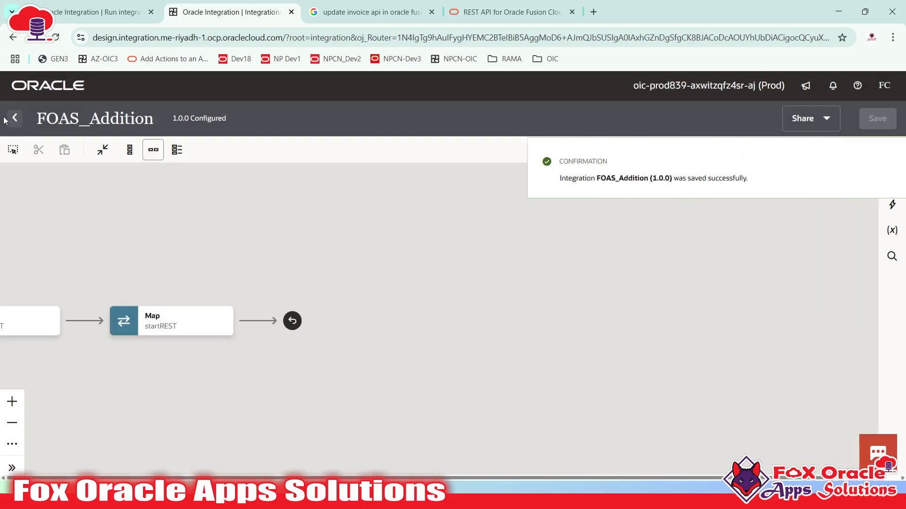
left_click(14, 119)
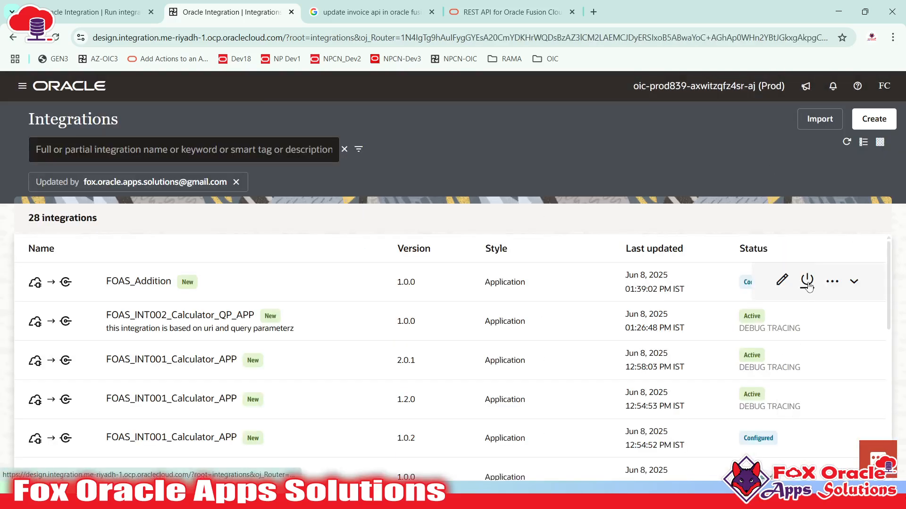
- Activate FOAS_Addition with Debug tracing and dismiss the success confirmation
left_click(808, 284)
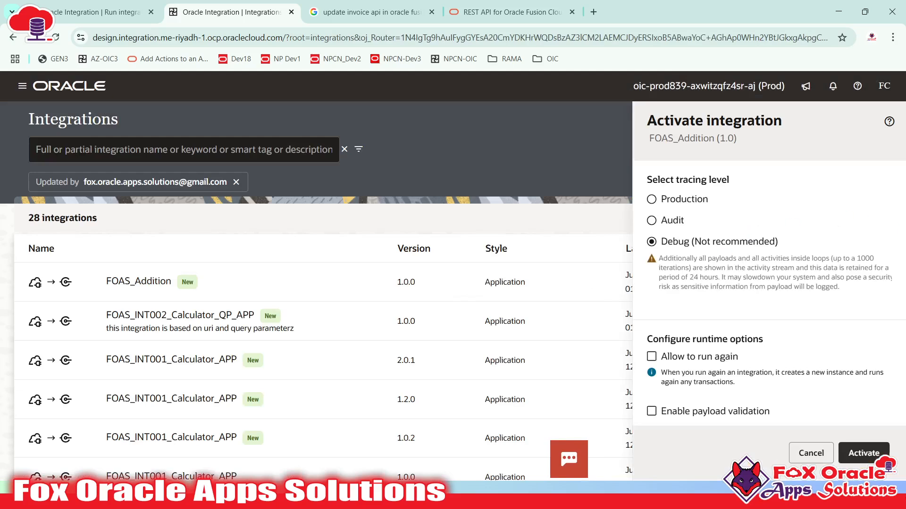
left_click(863, 453)
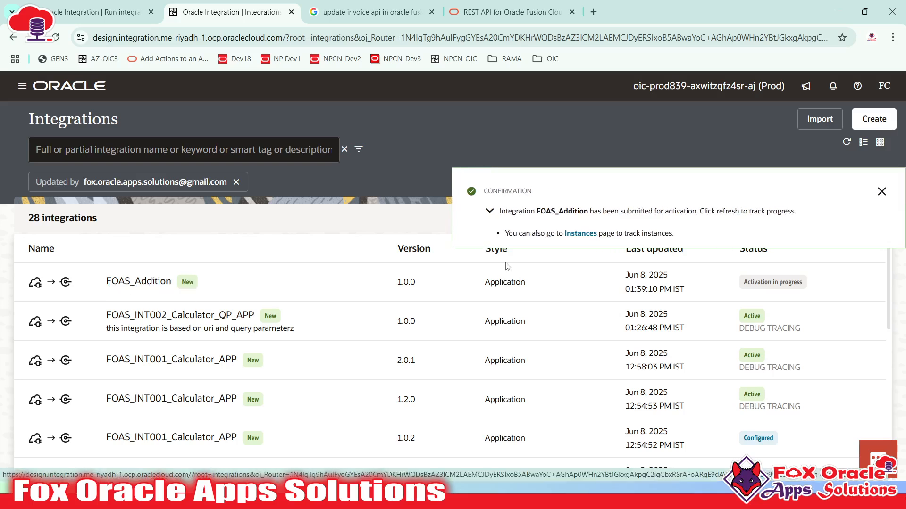
left_click(881, 191)
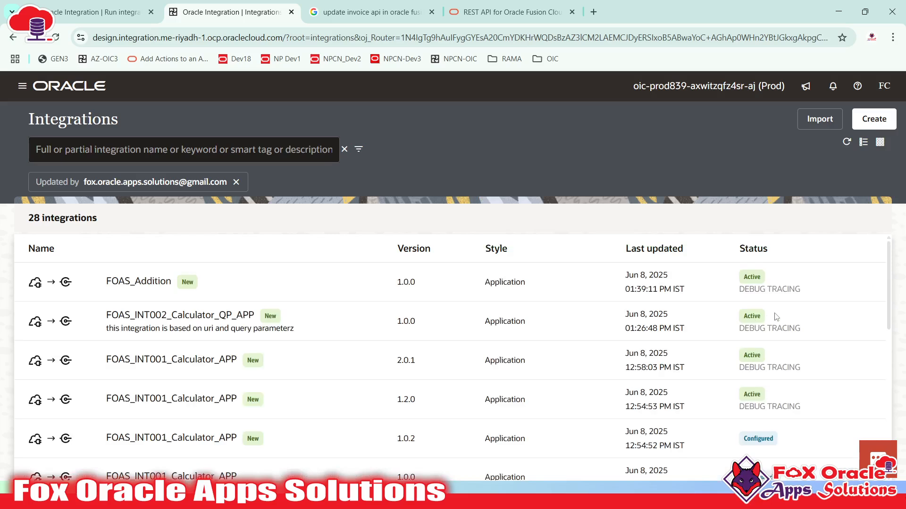
left_click(832, 281)
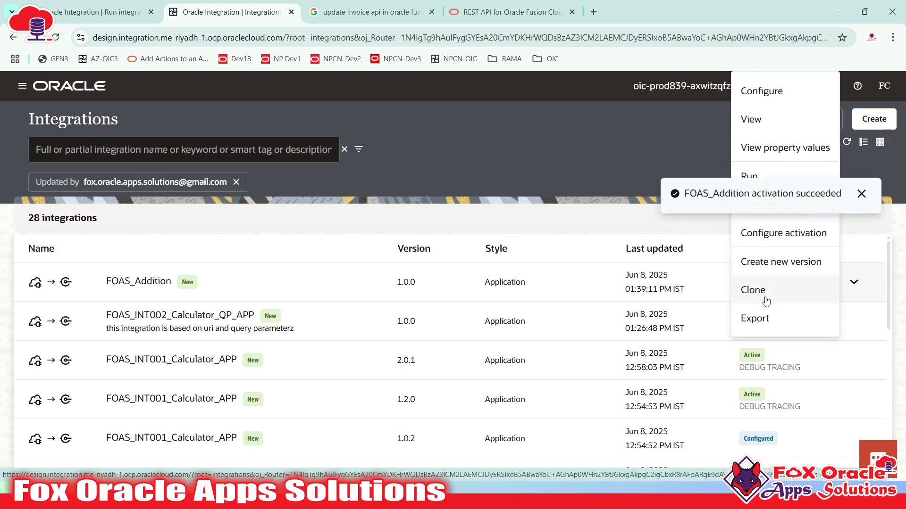
- Start cloning FOAS_Addition, then abandon the partially renamed clone form
left_click(869, 205)
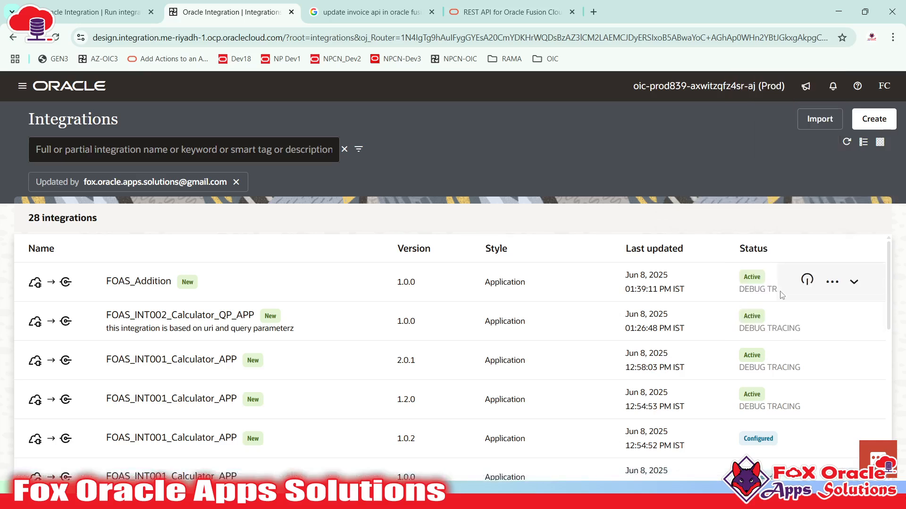
left_click(833, 281)
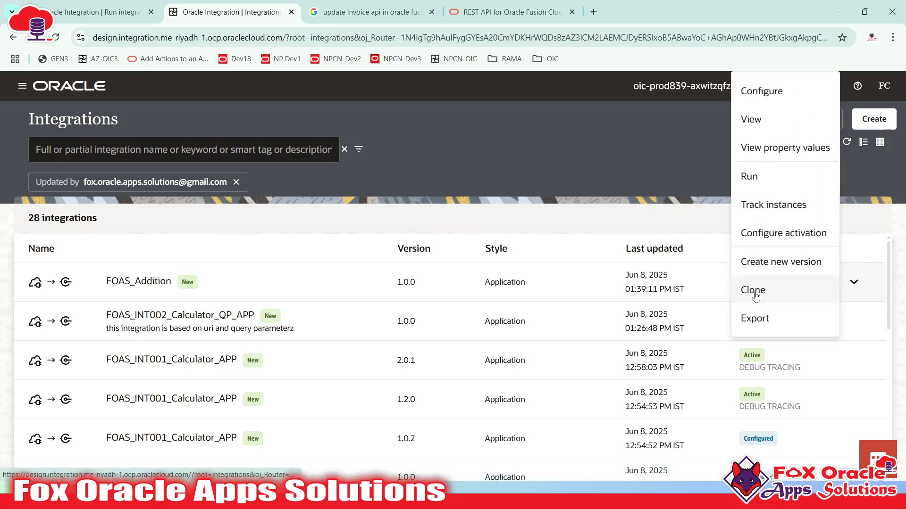
left_click(753, 291)
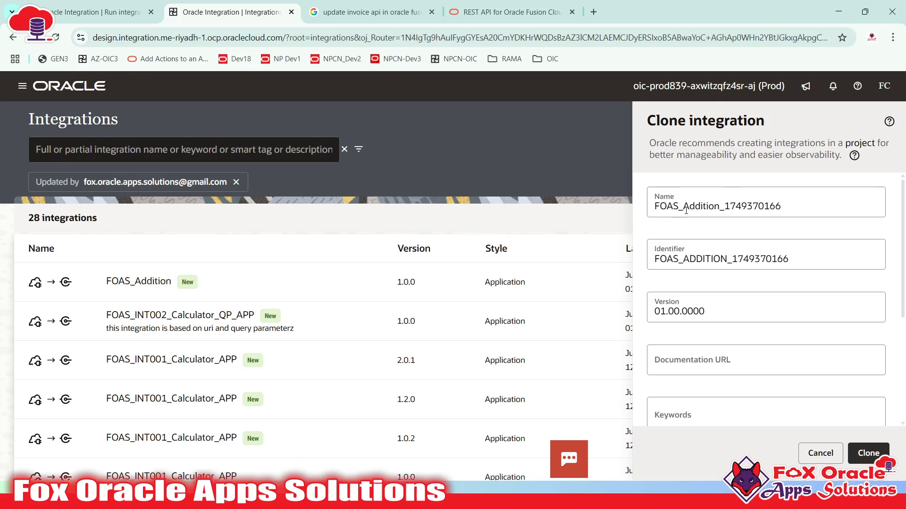
left_click_drag(686, 210, 790, 204)
type("Substraction")
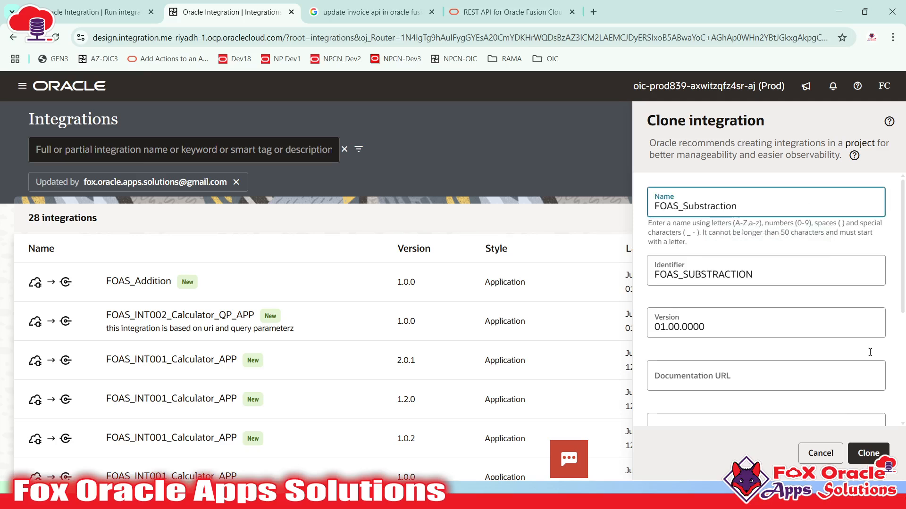
left_click(867, 452)
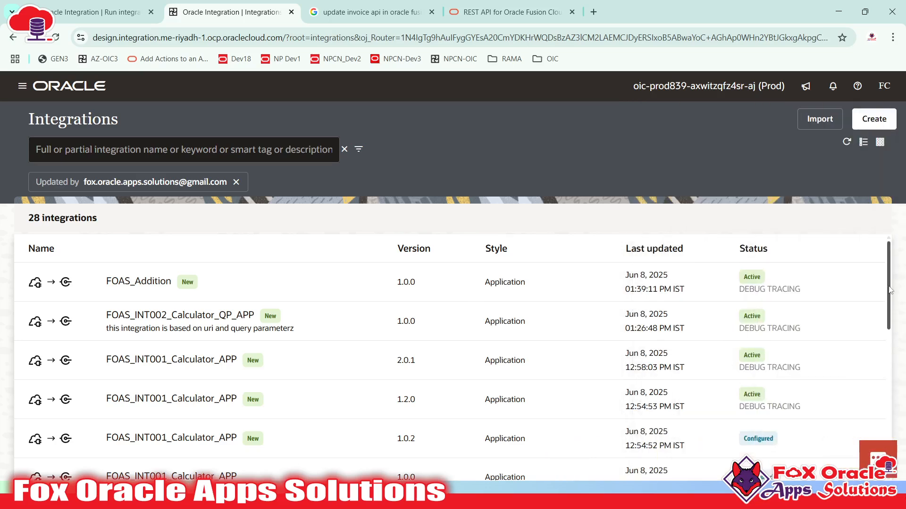
- Clone FOAS_Addition under the name FOAS_Substraction and dismiss the confirmation
left_click(834, 283)
left_click(760, 289)
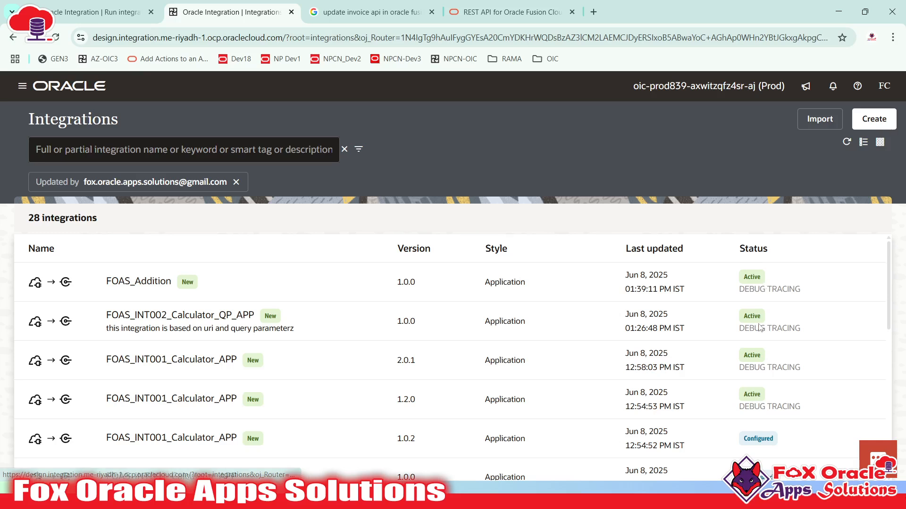
double_click(683, 206)
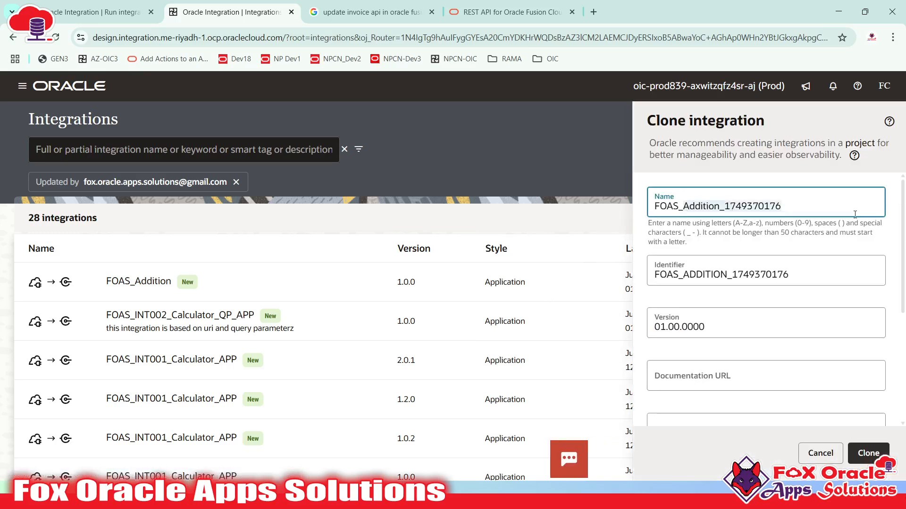
type("FOAS_C")
key("BackSpace")
type("Subs")
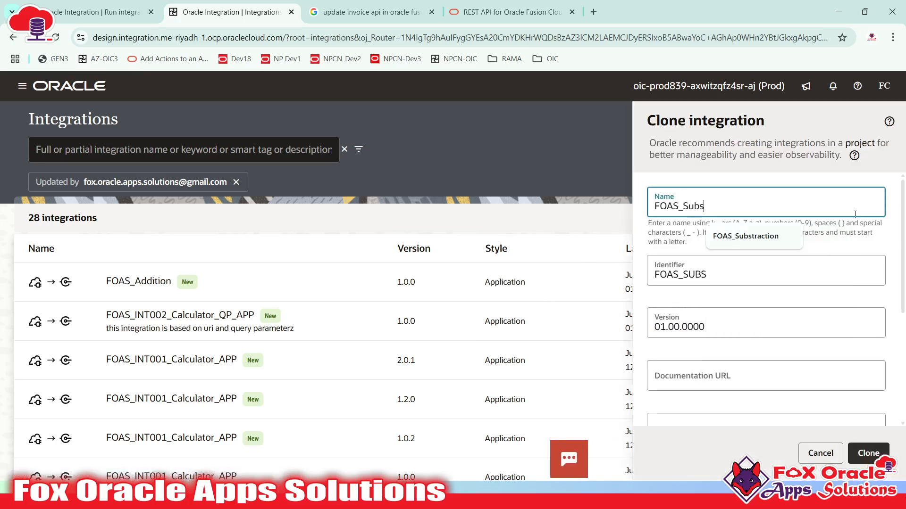
type("tration")
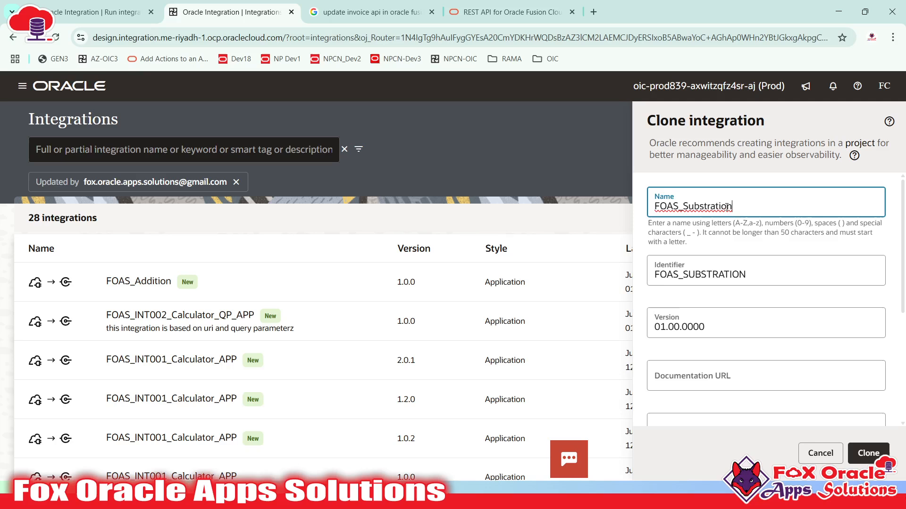
type("c")
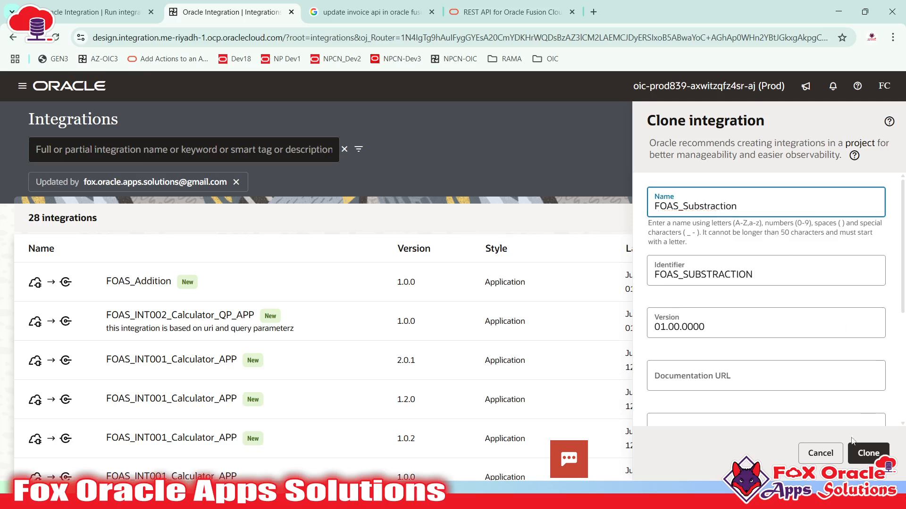
left_click(866, 452)
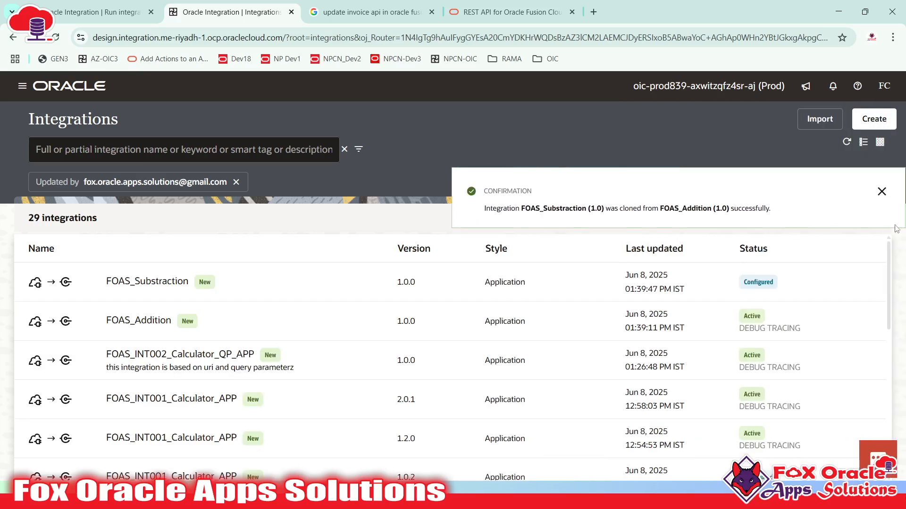
left_click(881, 191)
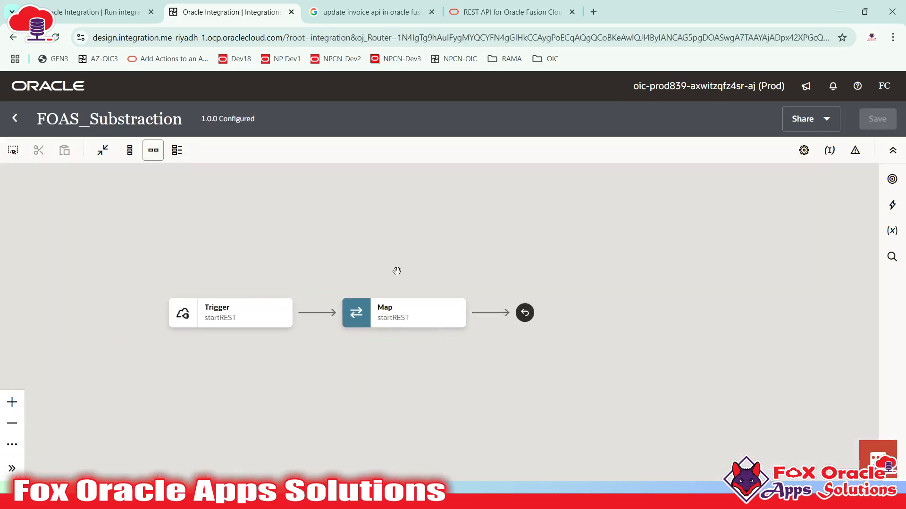
- Change FOAS_Substraction's Result expression from n1 + n2 to n1 - n2, then return to the list
left_click(433, 314)
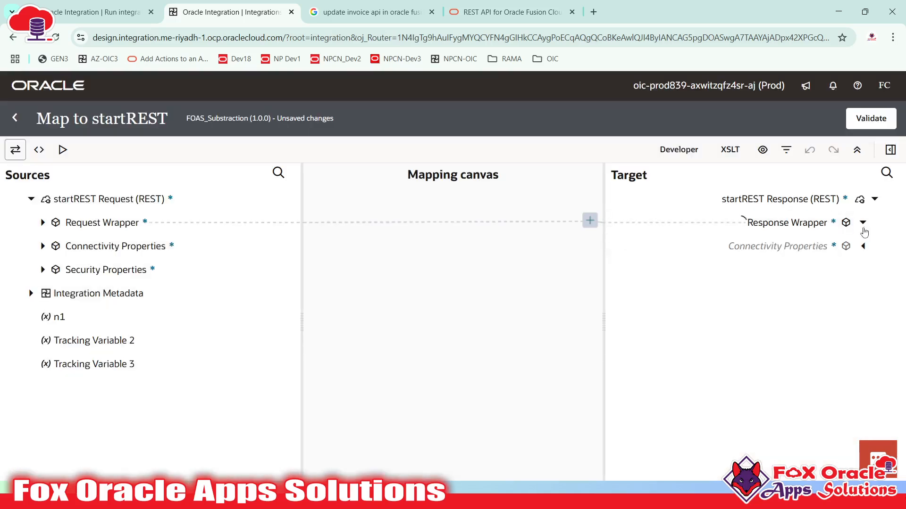
left_click(862, 223)
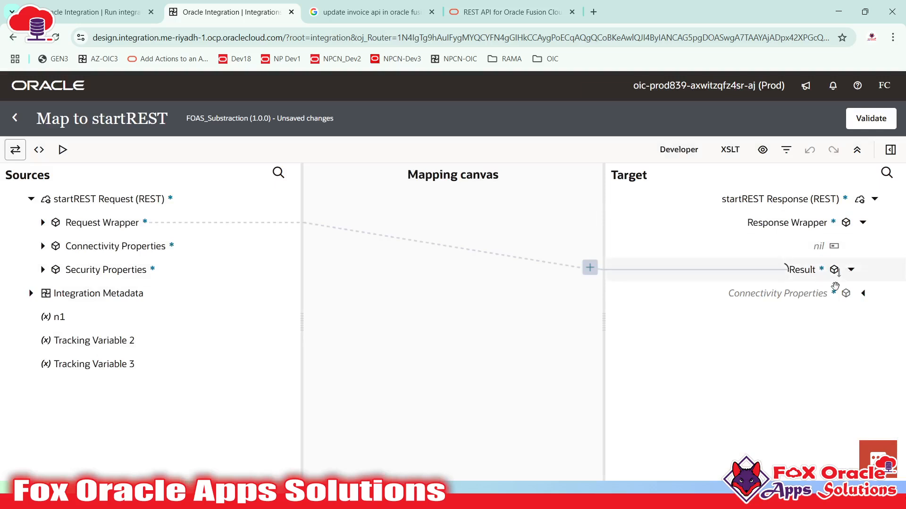
left_click(830, 269)
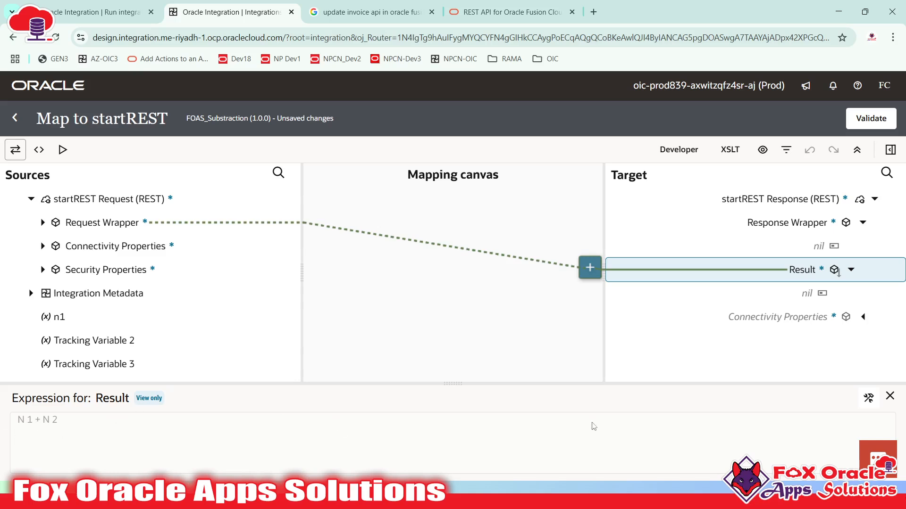
left_click(870, 399)
left_click(261, 420)
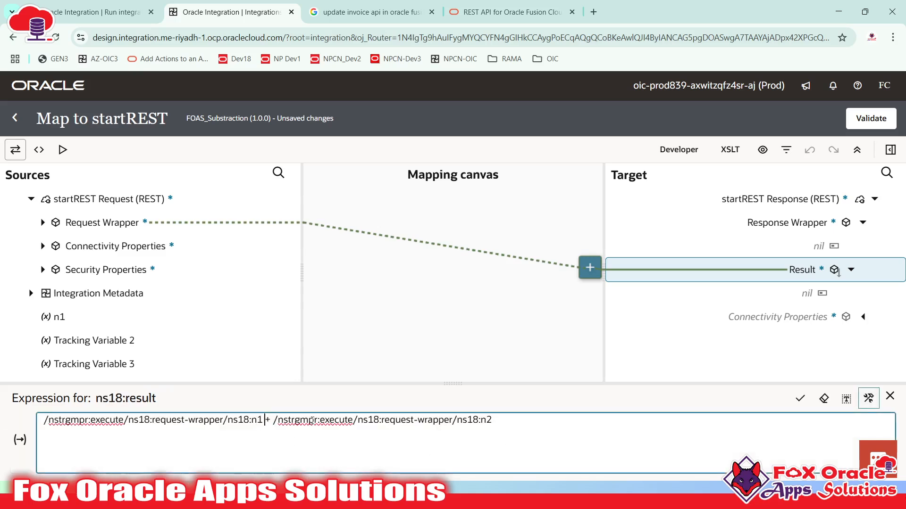
type("-")
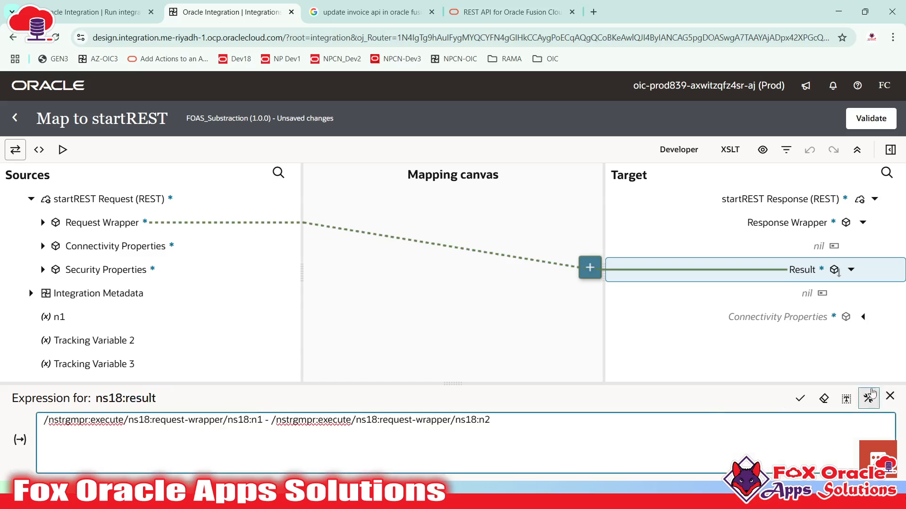
left_click(800, 400)
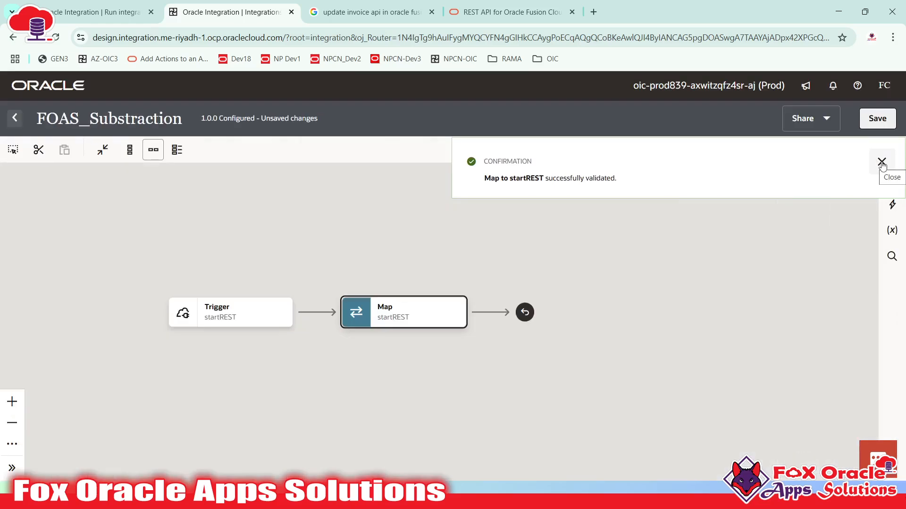
left_click(881, 163)
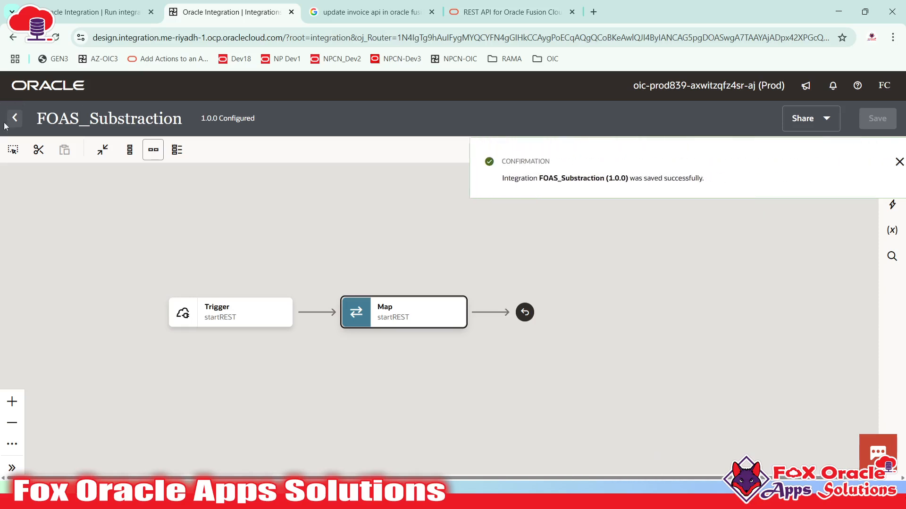
left_click(12, 124)
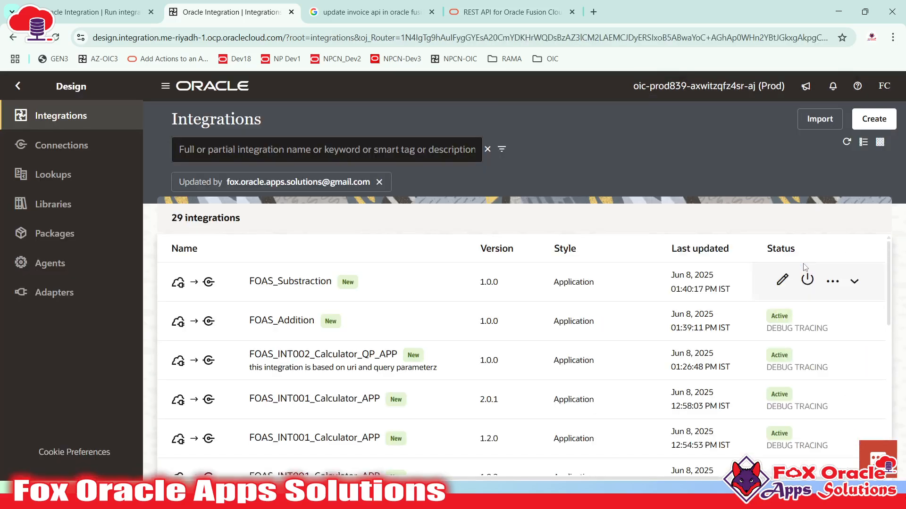
- Activate FOAS_Substraction and refresh the list to confirm its status
left_click(810, 282)
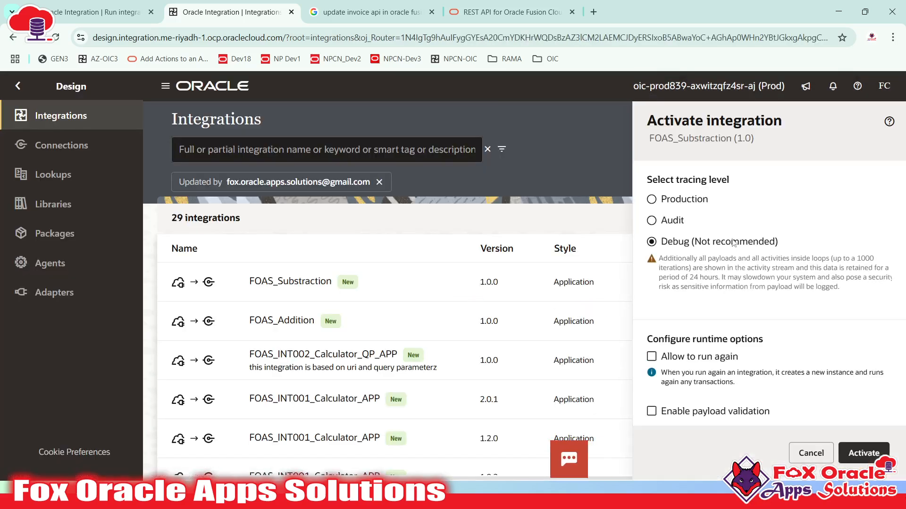
left_click(863, 453)
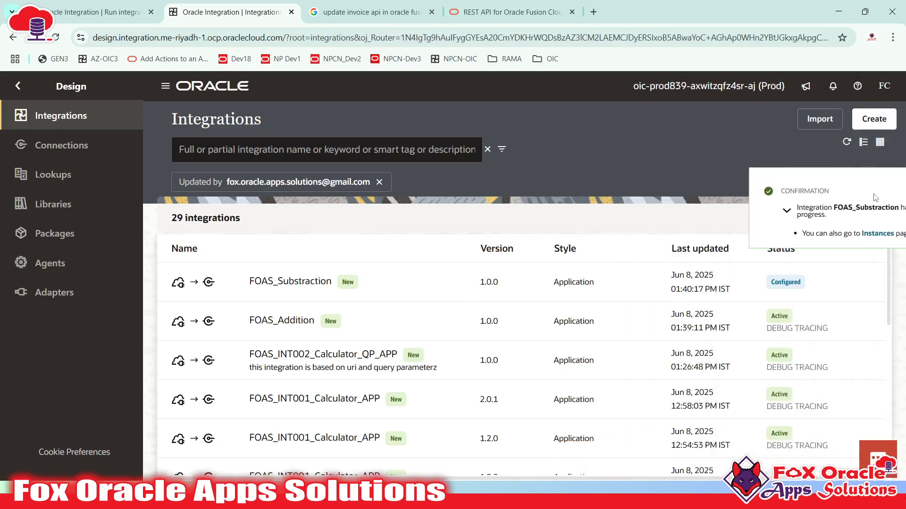
left_click(888, 197)
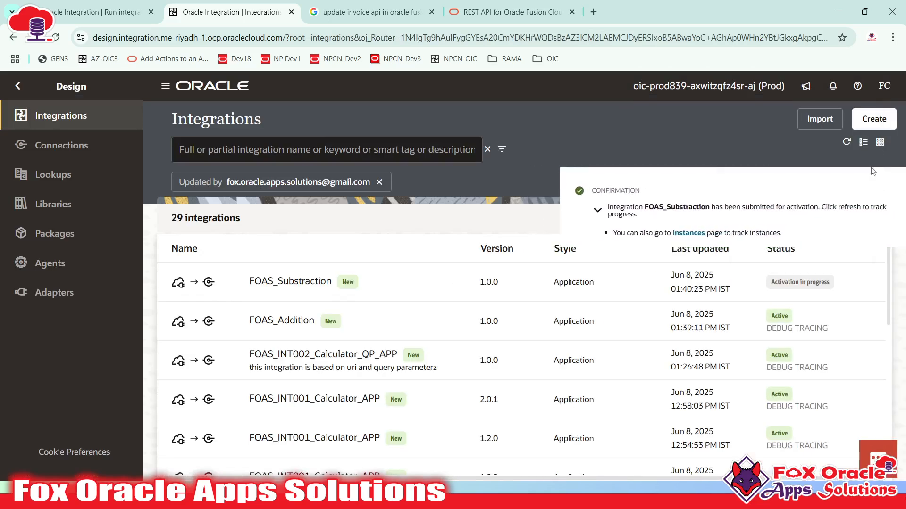
left_click(847, 144)
left_click(831, 282)
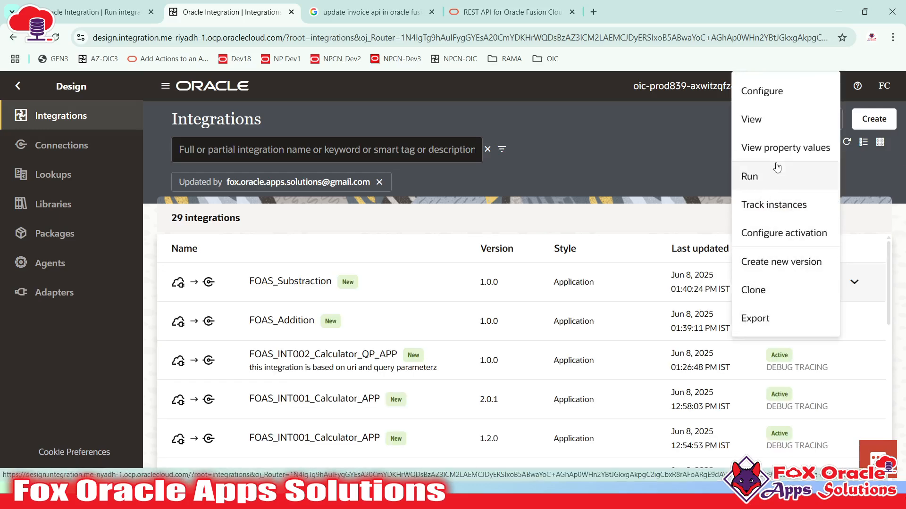
- Clone FOAS_Substraction under the new name FOAS_Multiplication
left_click(754, 289)
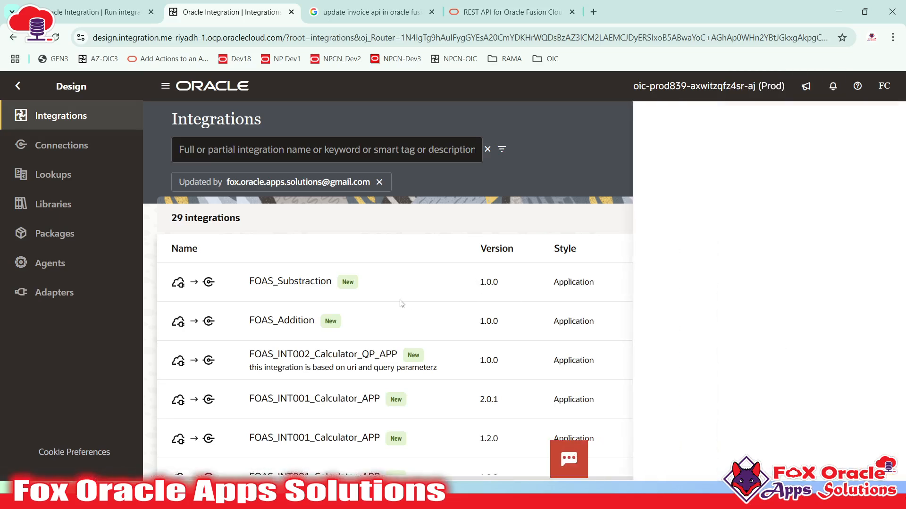
left_click(690, 204)
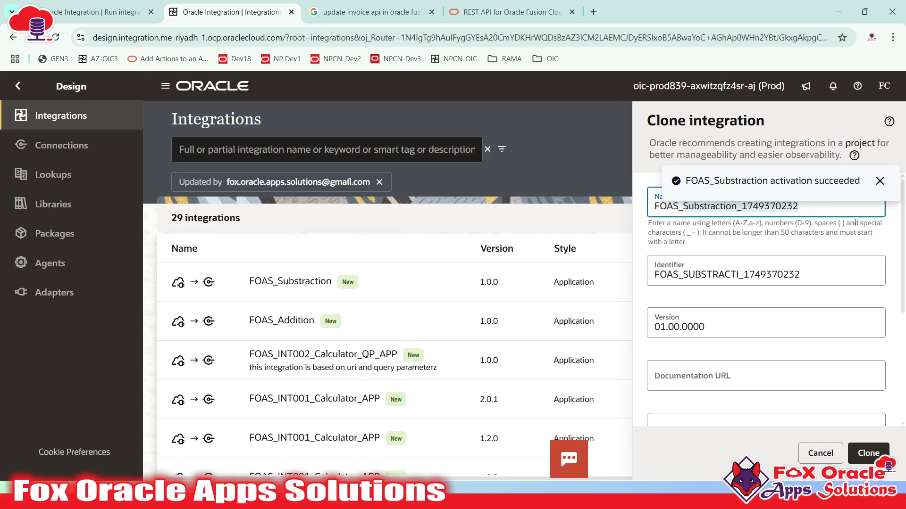
key("ctrl+a")
type("FOAS_Mu")
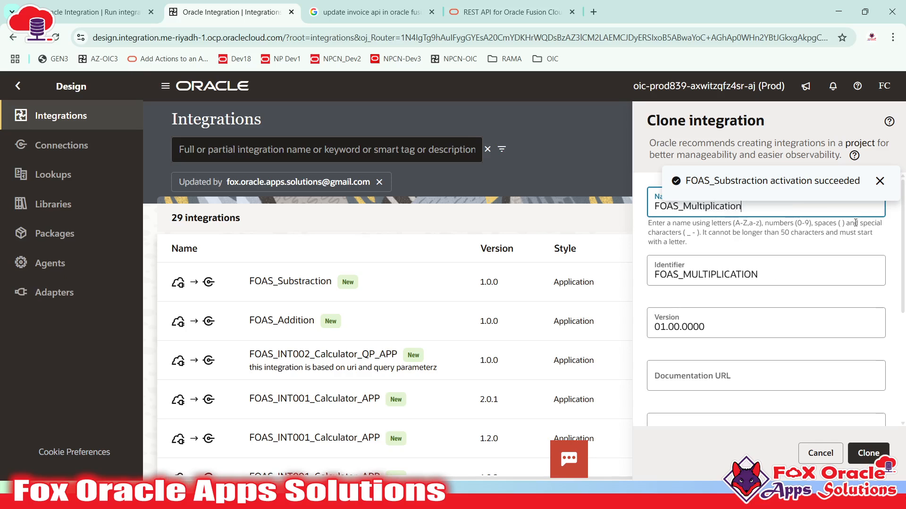
left_click(868, 454)
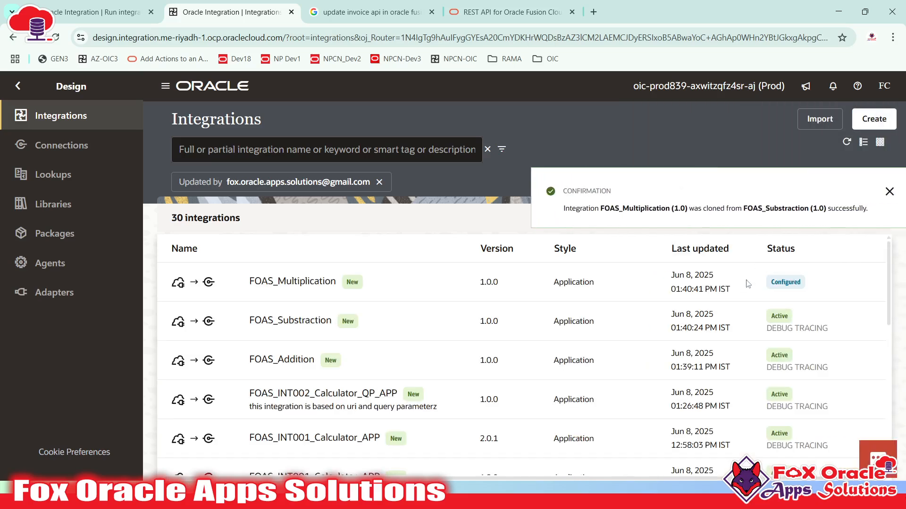
- Change FOAS_Multiplication's Result expression from n1 - n2 to n1 * n2 in the Map
left_click(783, 282)
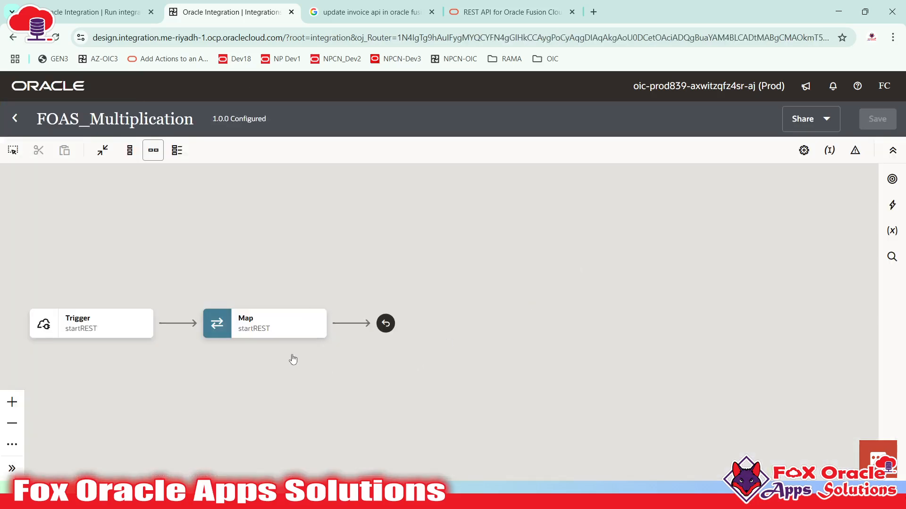
double_click(283, 329)
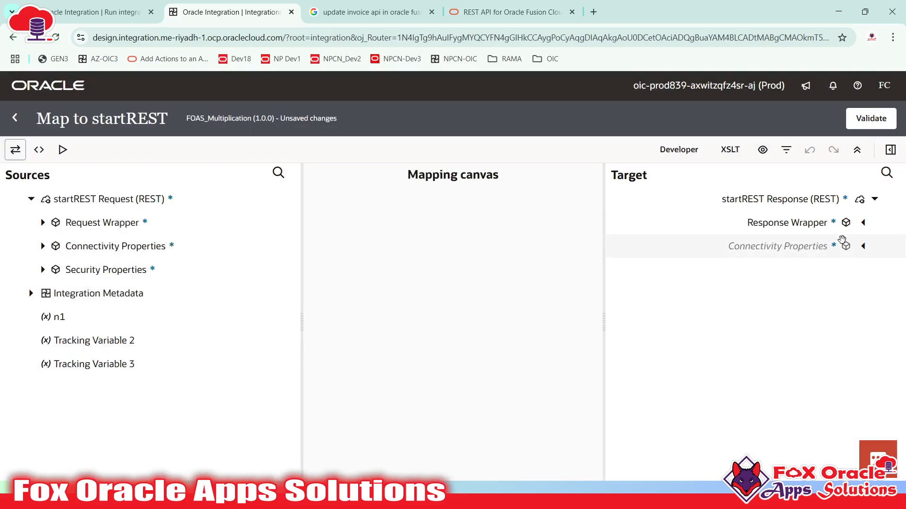
left_click(809, 276)
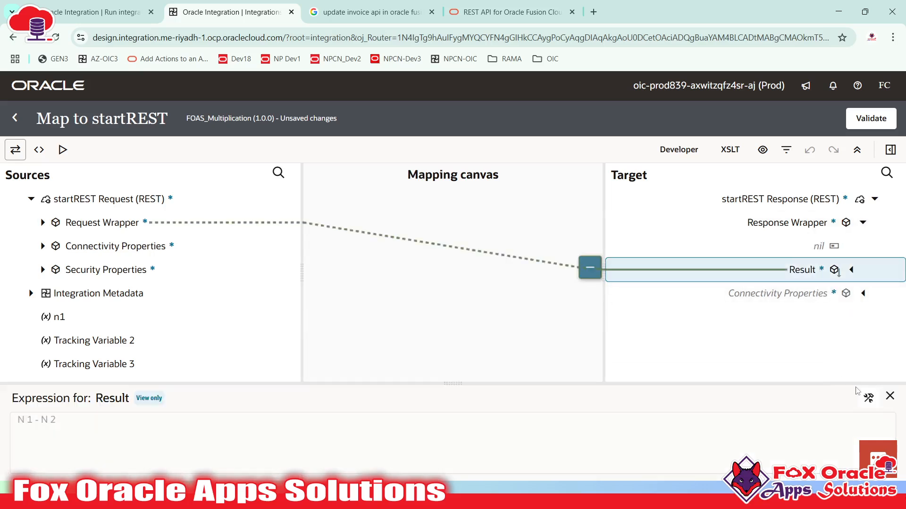
left_click(272, 428)
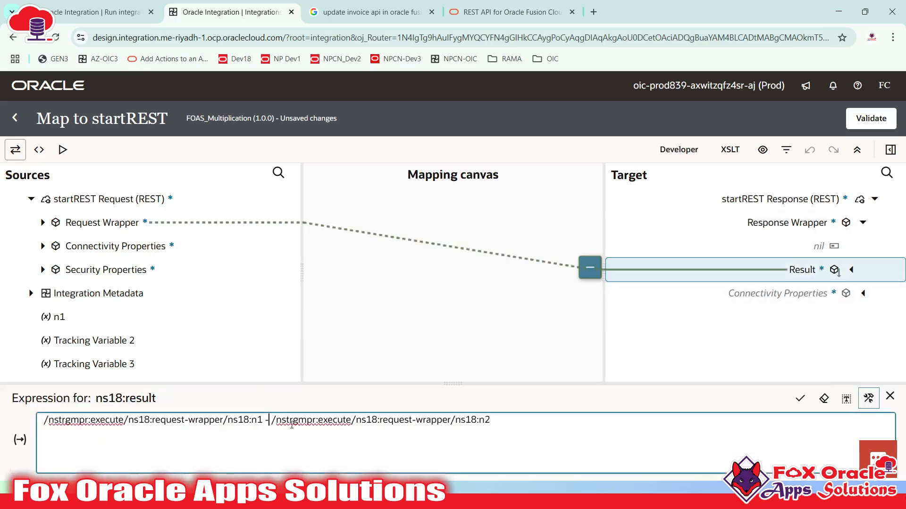
key("BackSpace")
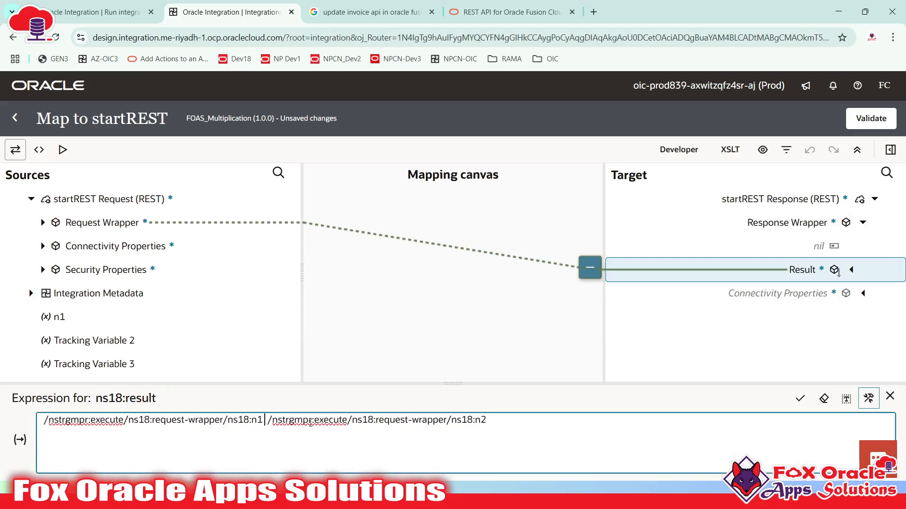
type("*")
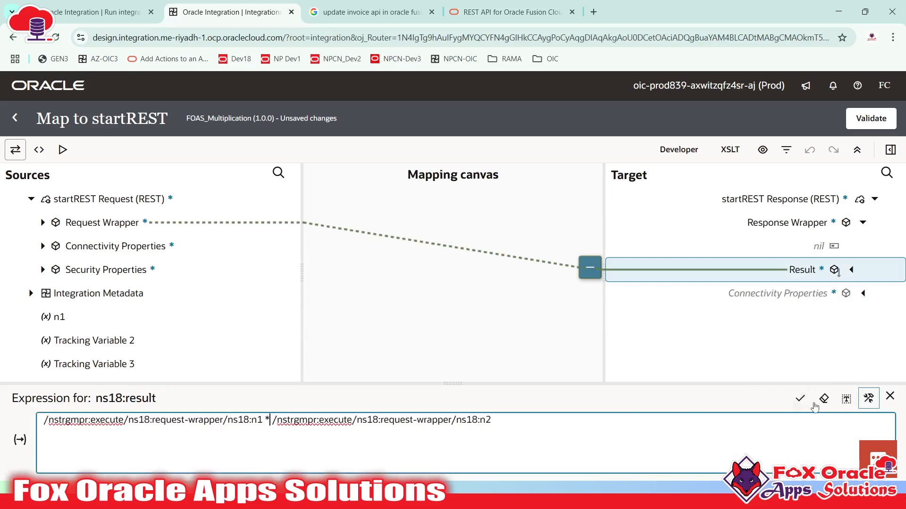
left_click(799, 398)
- Validate the mapping, save FOAS_Multiplication, and return to the integrations list
left_click(871, 119)
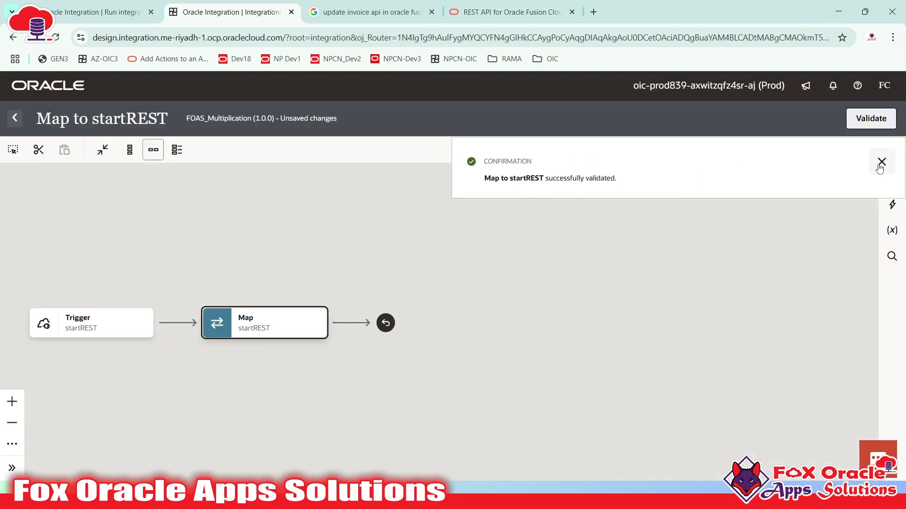
left_click(880, 165)
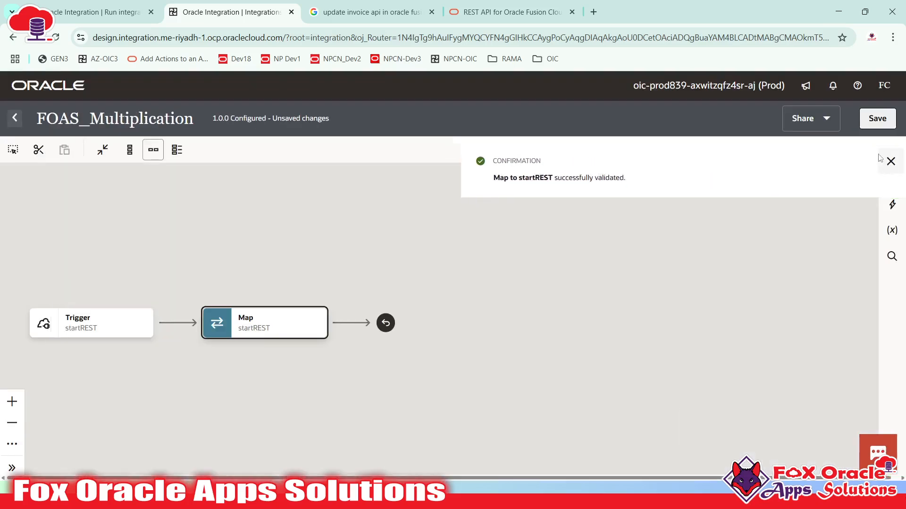
left_click(877, 118)
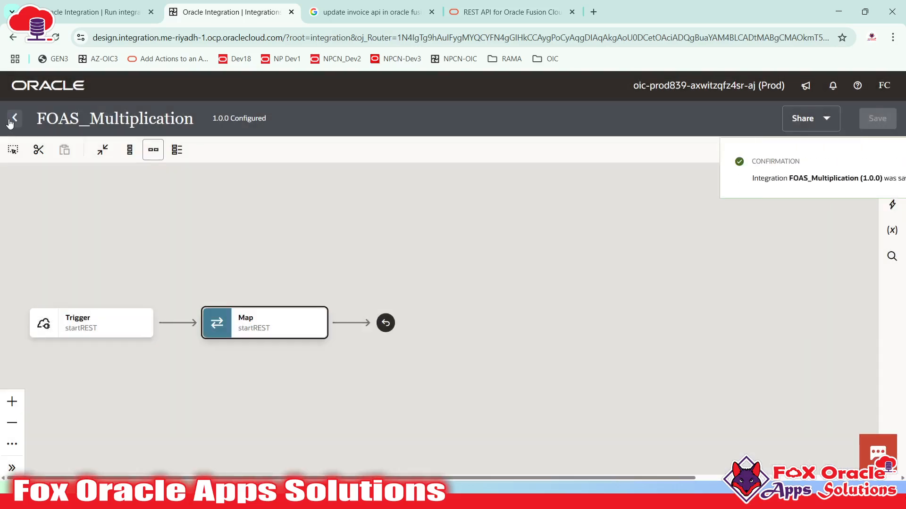
left_click(15, 118)
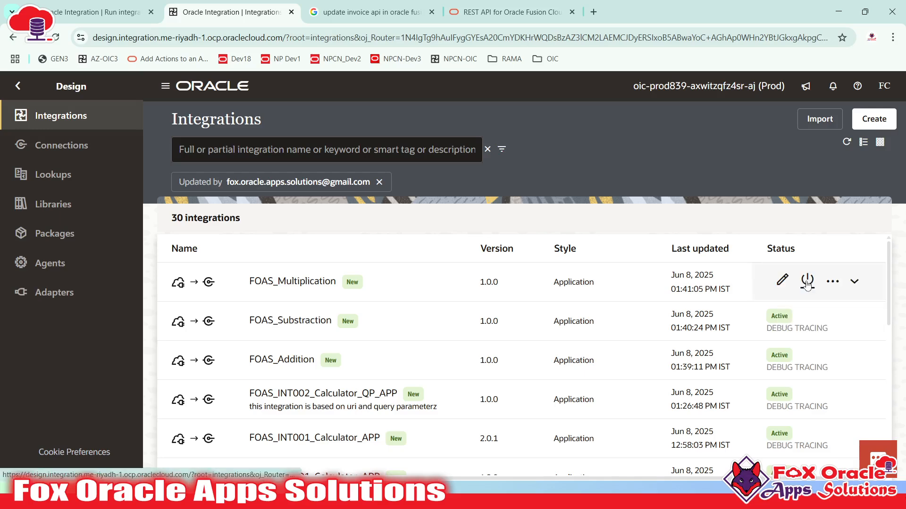
- Activate FOAS_Multiplication and refresh the list to confirm it shows Active
left_click(807, 283)
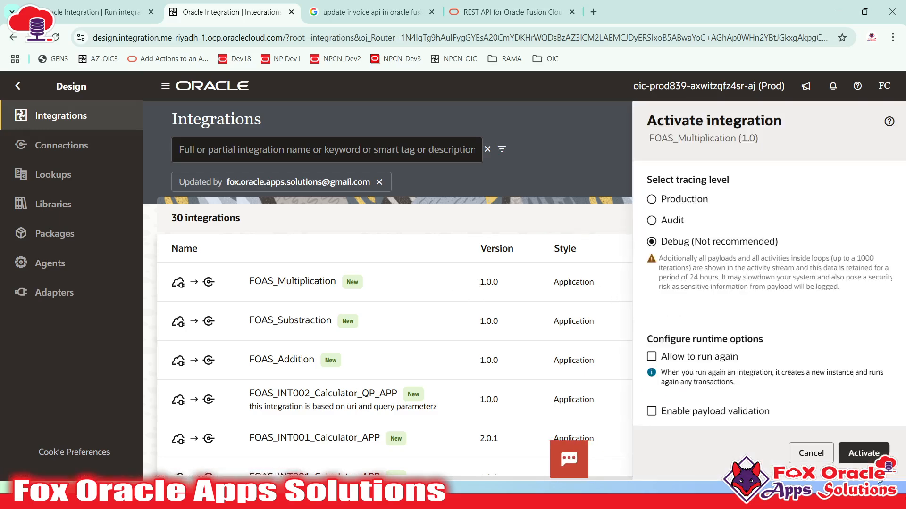
left_click(870, 454)
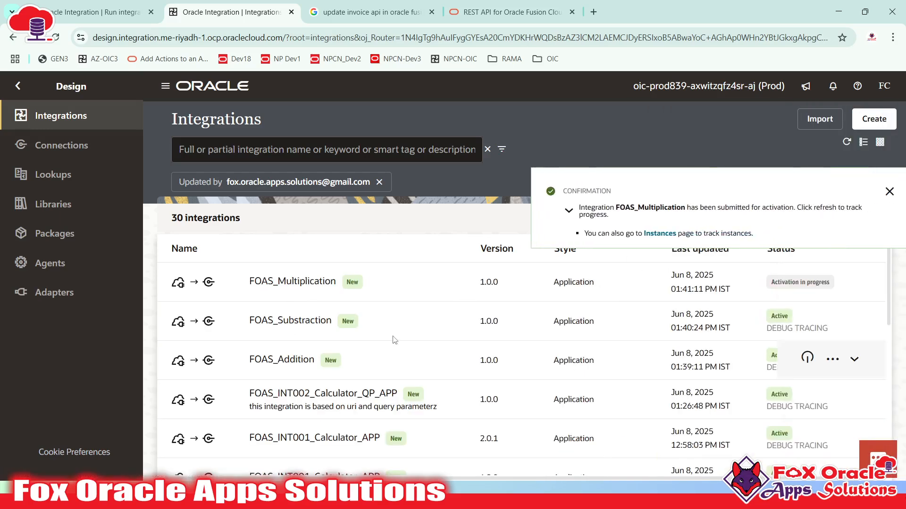
left_click(890, 191)
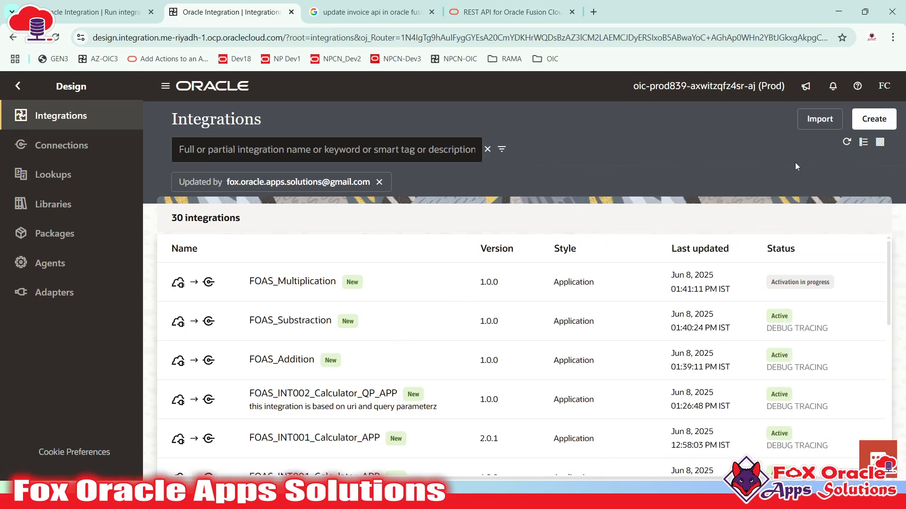
left_click(846, 142)
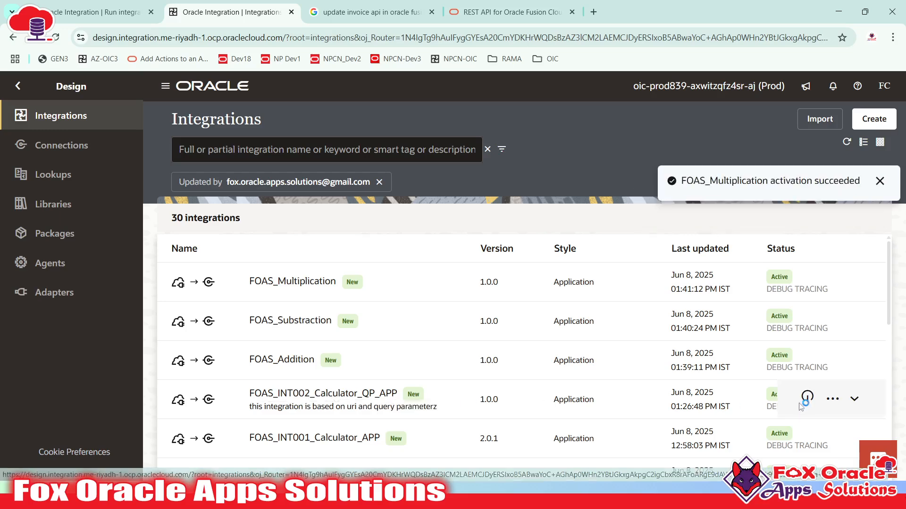
- Create new version 1.0.1 of FOAS_INT002_Calculator_QP_APP and refresh the integrations list
left_click(833, 399)
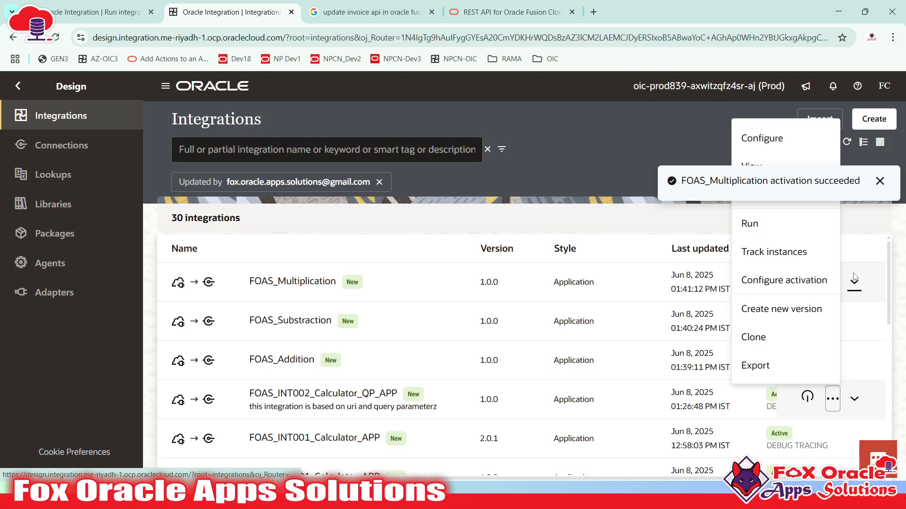
left_click(879, 183)
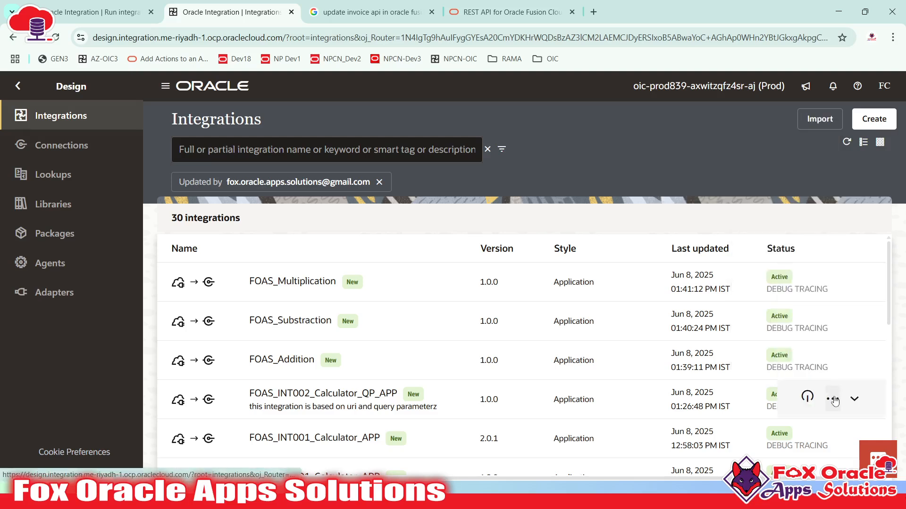
left_click(833, 398)
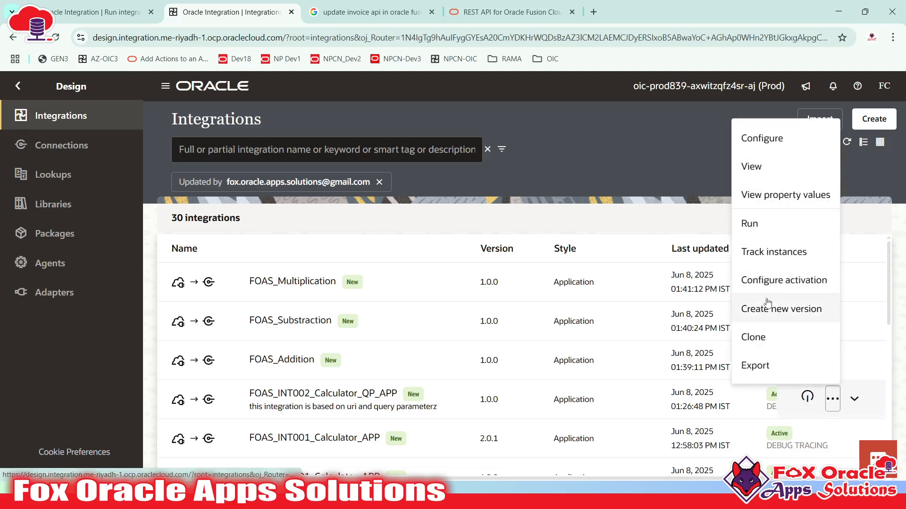
left_click(797, 315)
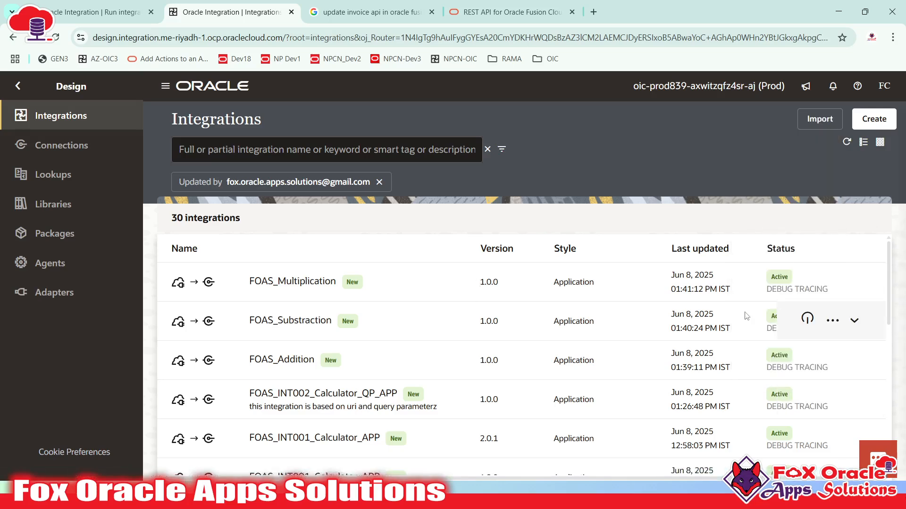
scroll(740, 315, "down", 4)
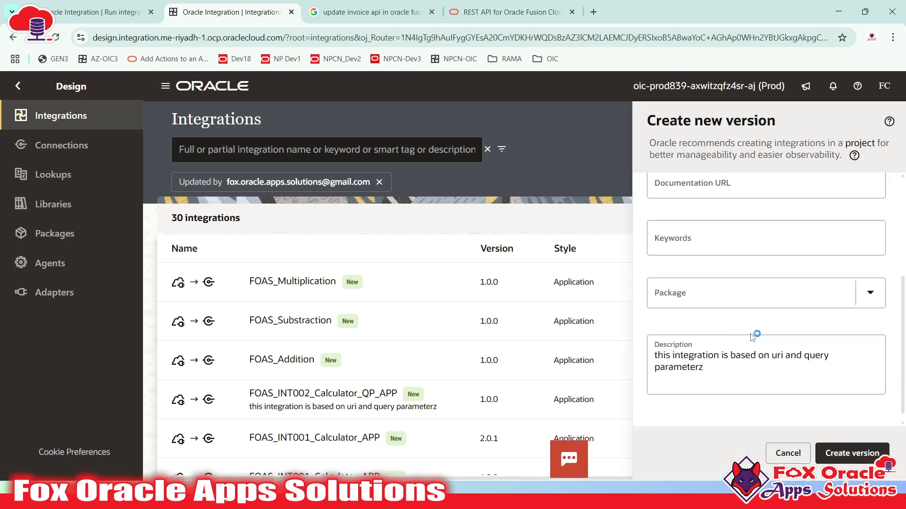
left_click(842, 454)
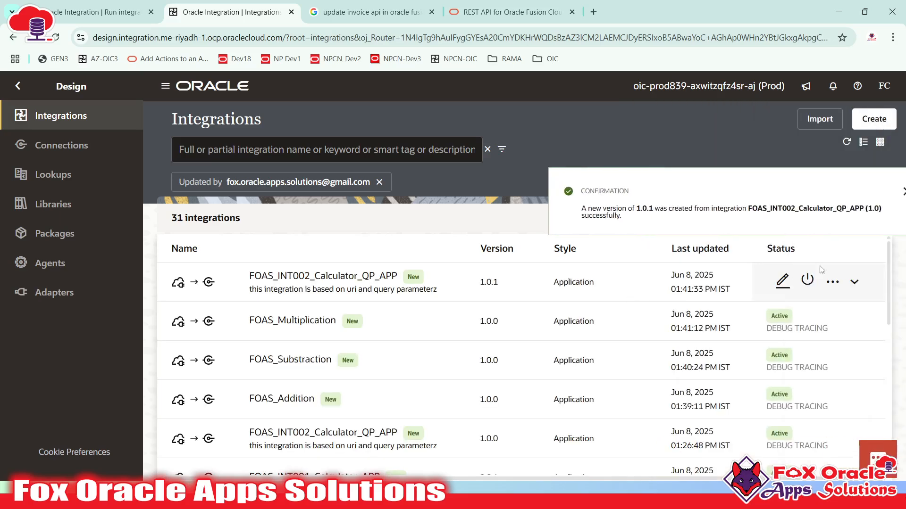
left_click(823, 191)
left_click(849, 143)
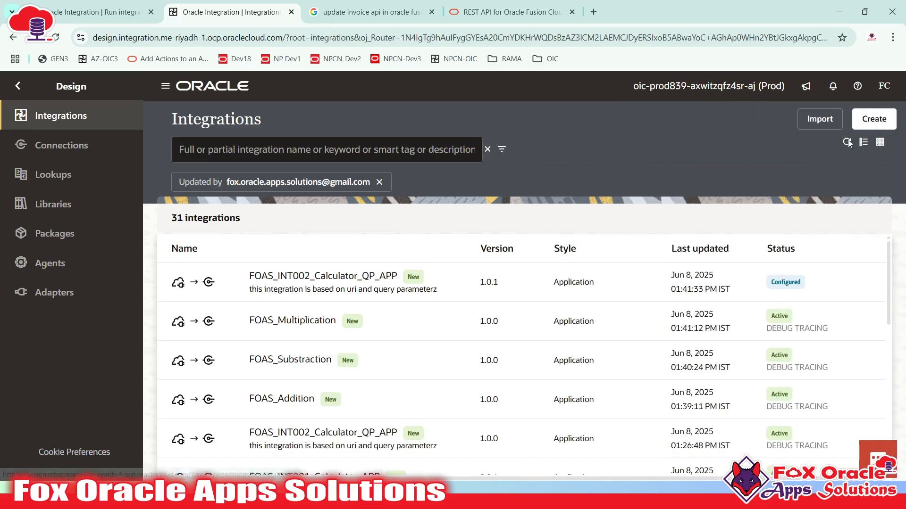
- Open version 1.0.1 in the flow editor and inspect its Trigger step
left_click(780, 282)
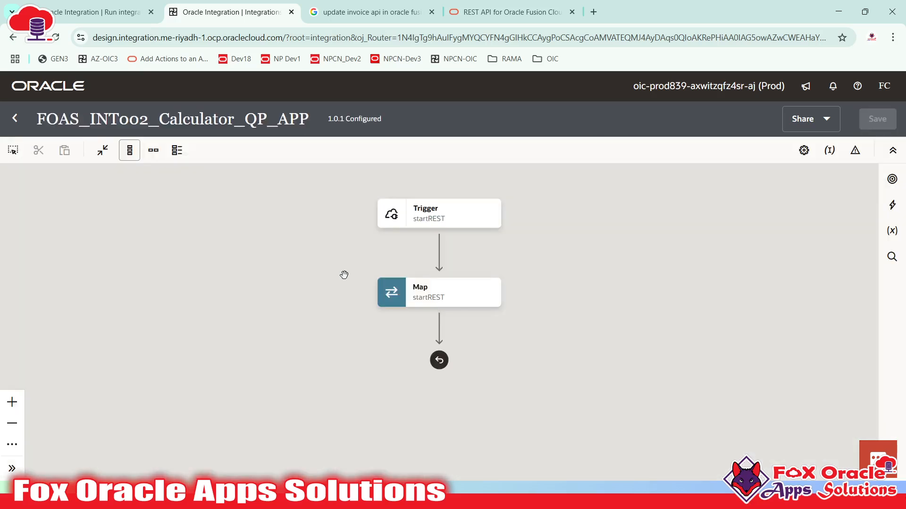
left_click_drag(344, 274, 207, 259)
left_click(282, 255)
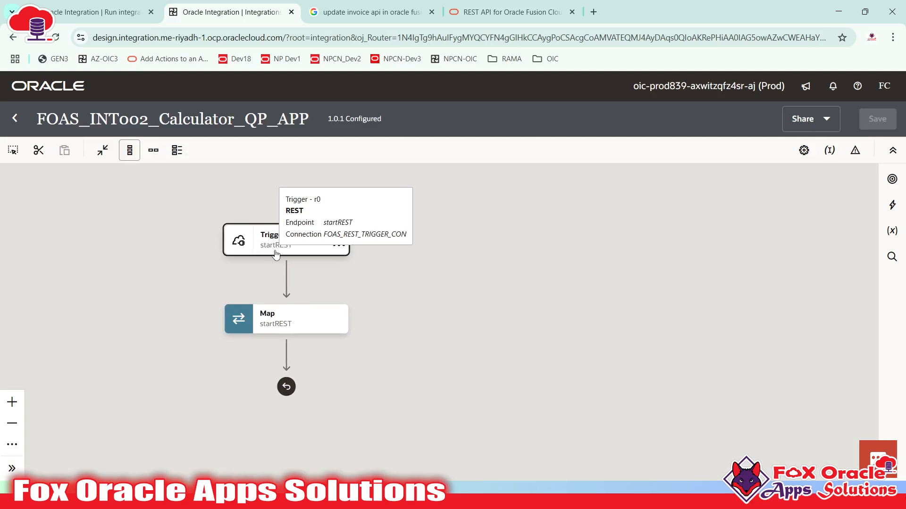
double_click(280, 253)
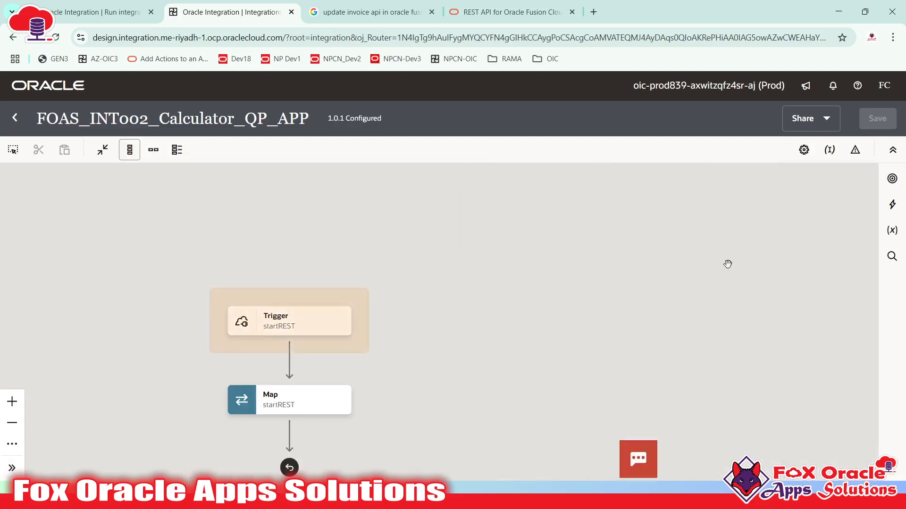
key("alt+Tab")
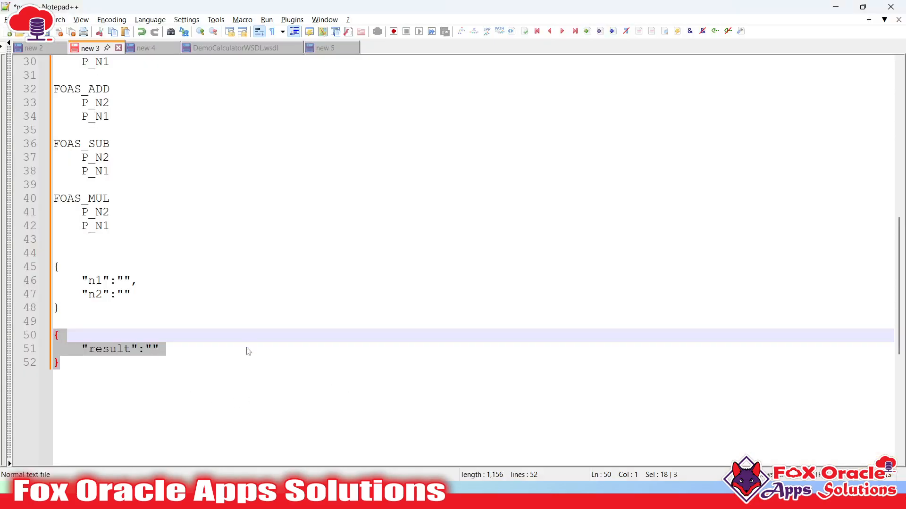
left_click(151, 144)
scroll(94, 172, "up", 3)
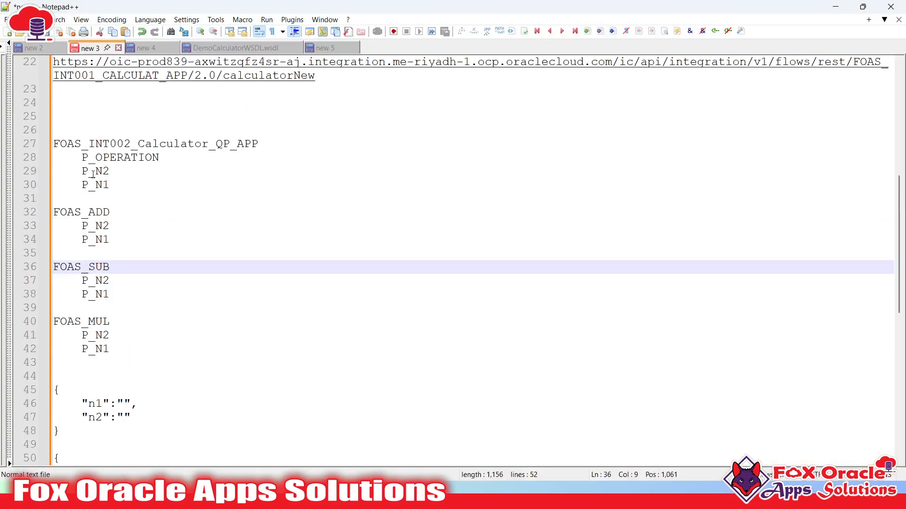
left_click_drag(83, 157, 166, 159)
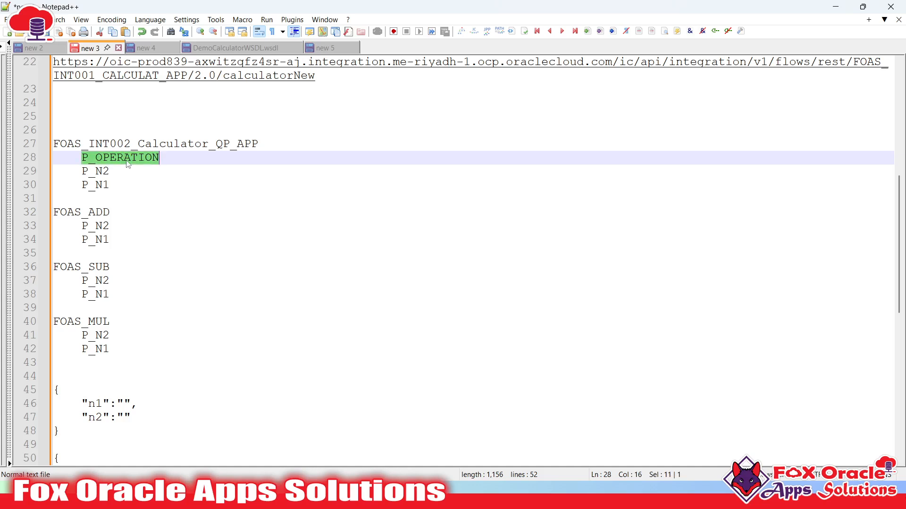
left_click_drag(83, 172, 103, 188)
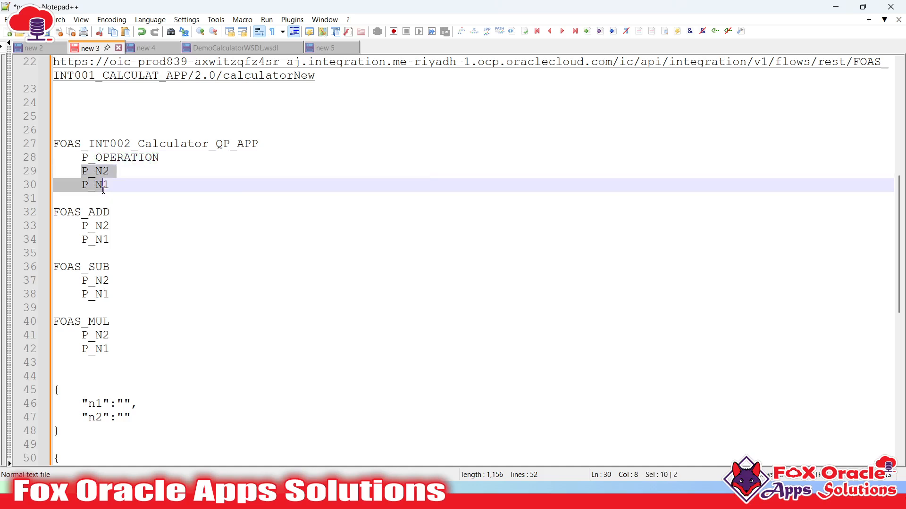
left_click_drag(55, 212, 112, 240)
double_click(125, 158)
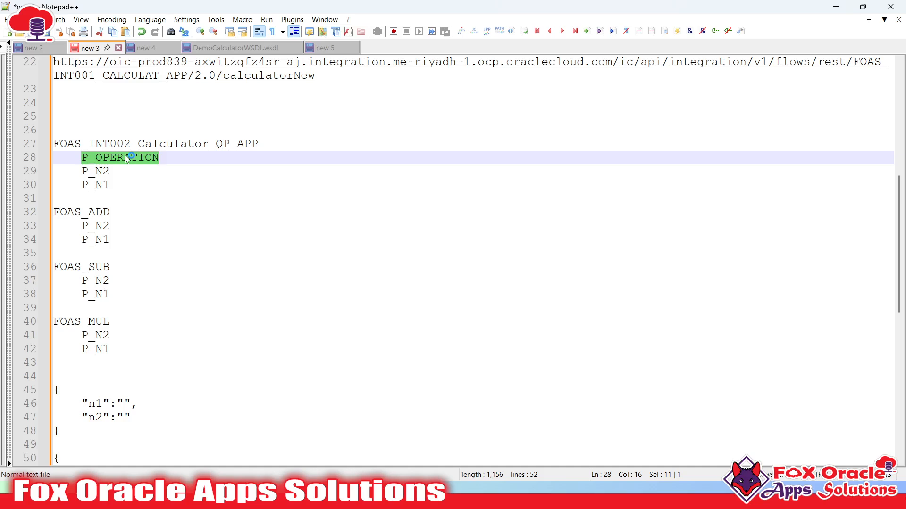
left_click_drag(111, 294, 54, 266)
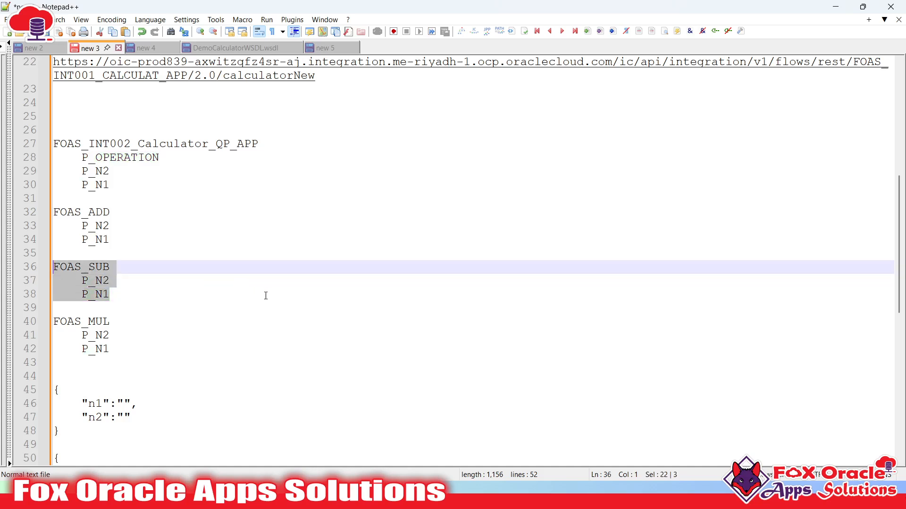
key("alt+Tab")
left_click_drag(516, 308, 537, 274)
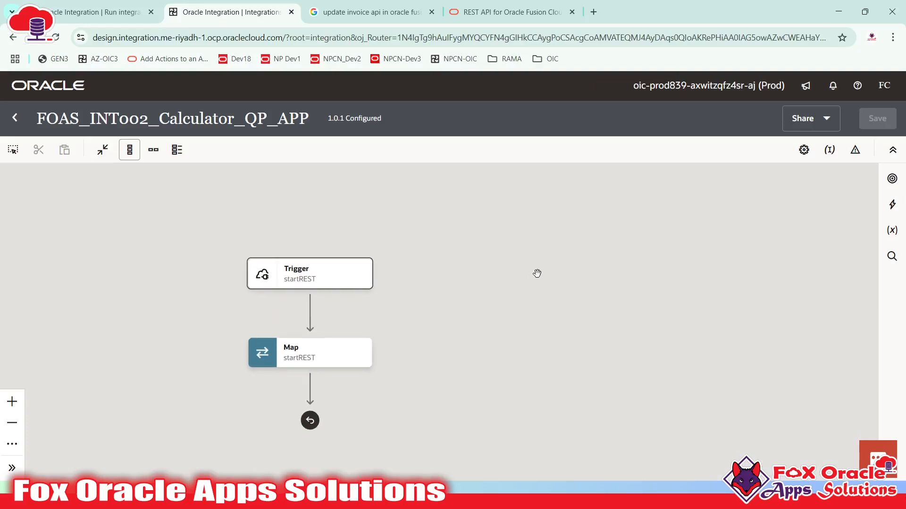
- Switch the canvas to horizontal layout and drop a Switch between Trigger and Map
left_click(154, 151)
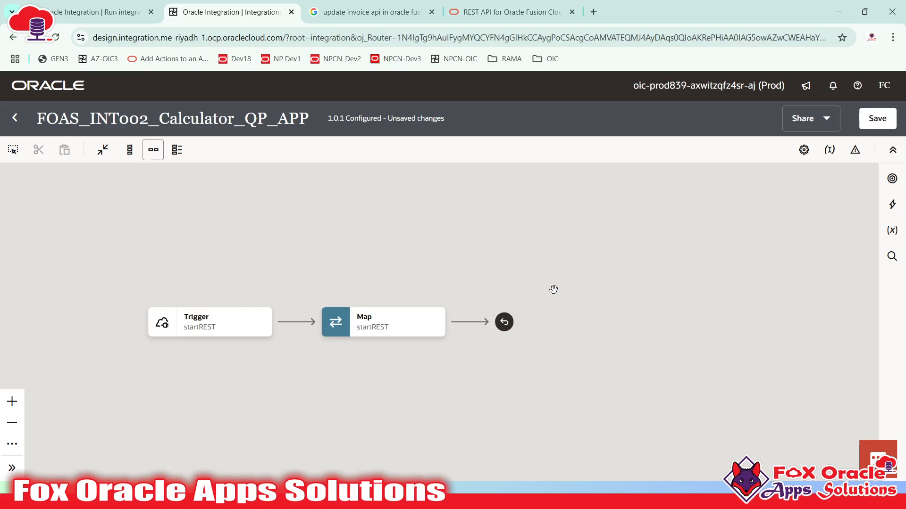
left_click(892, 205)
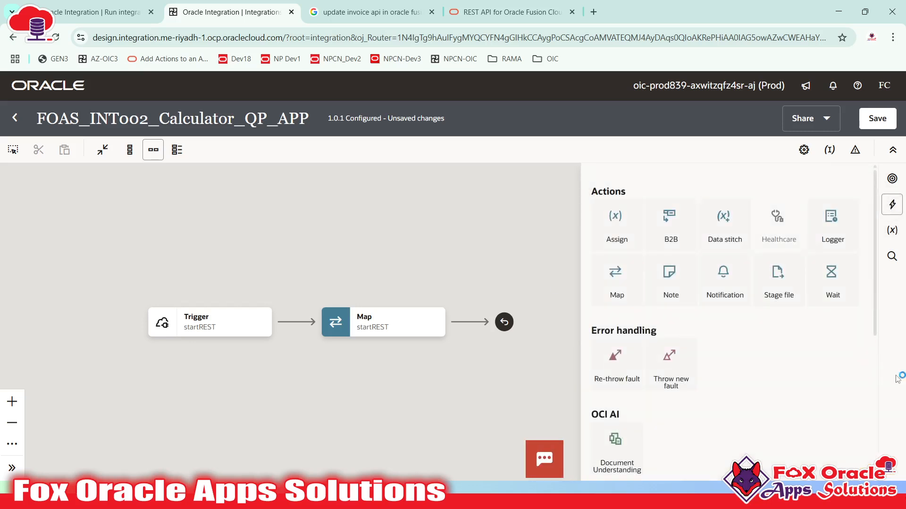
scroll(759, 349, "down", 4)
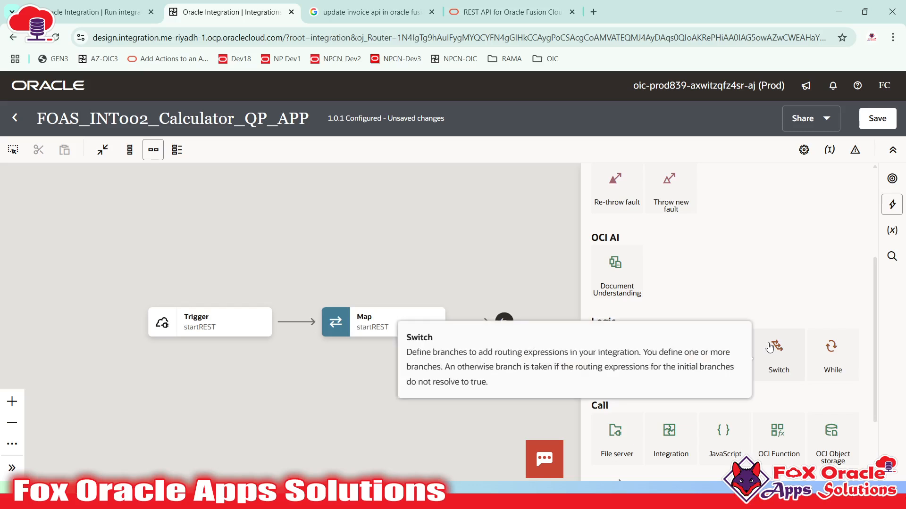
left_click(345, 320)
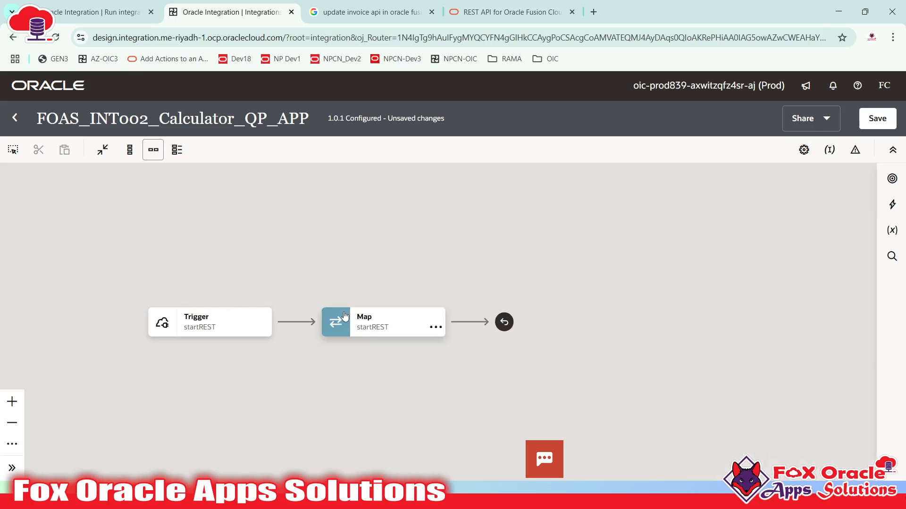
left_click(224, 321)
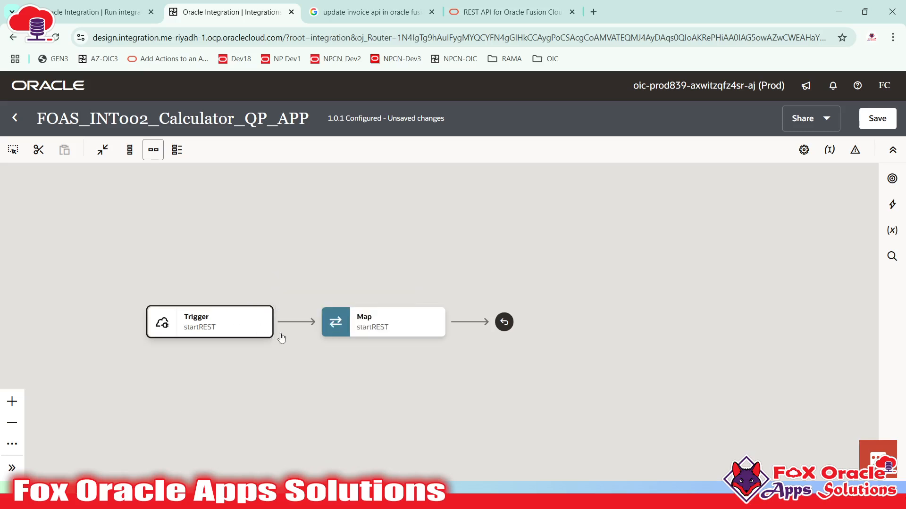
left_click(892, 204)
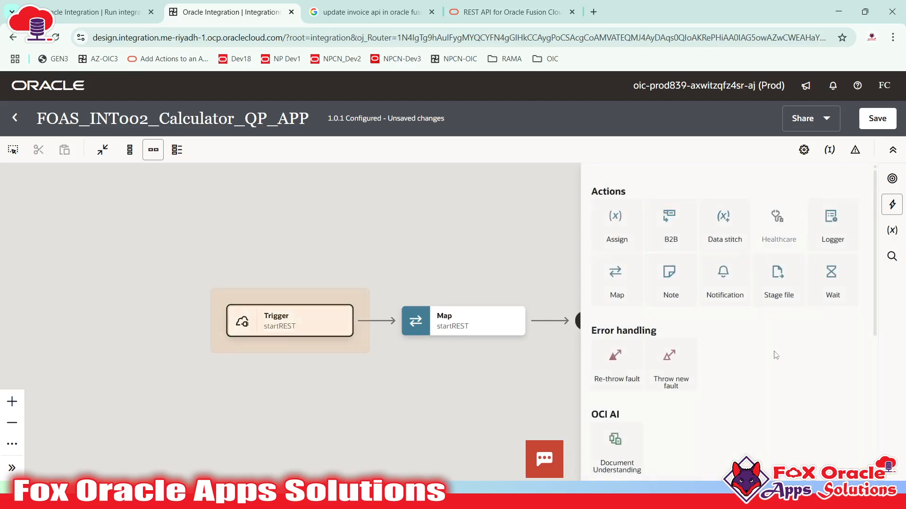
scroll(775, 355, "down", 5)
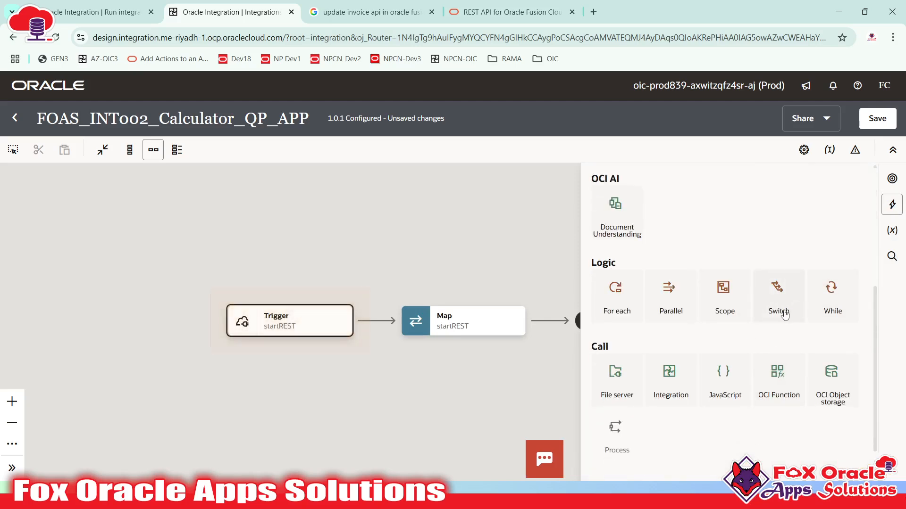
left_click_drag(784, 315, 378, 326)
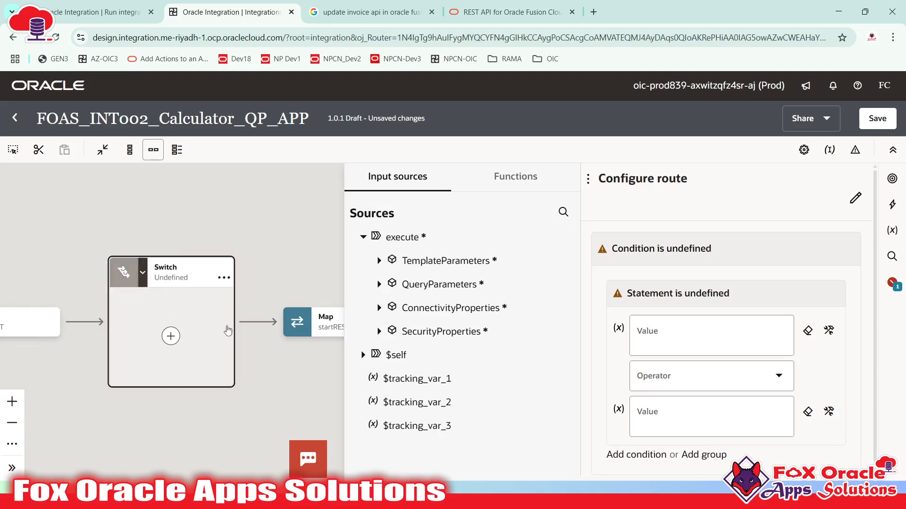
- Center the flow on the canvas and open the Switch's route configuration
left_click(260, 225)
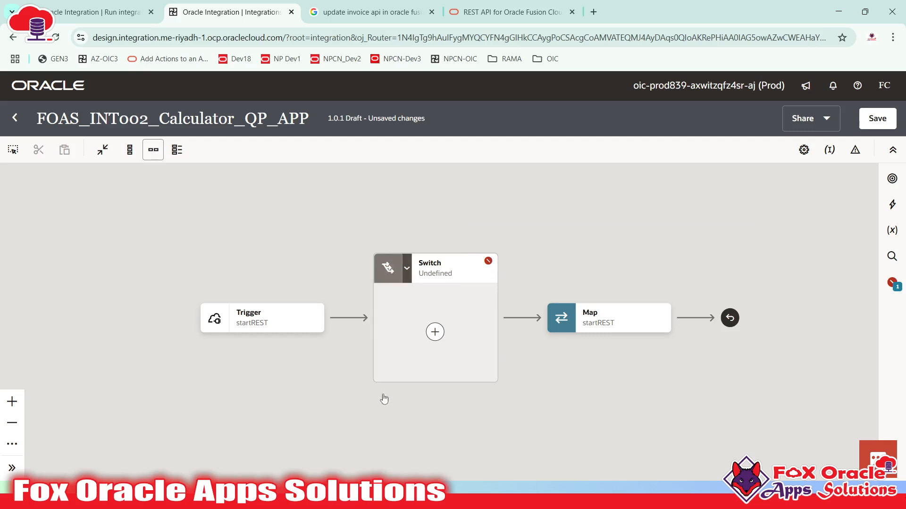
left_click_drag(552, 373, 516, 371)
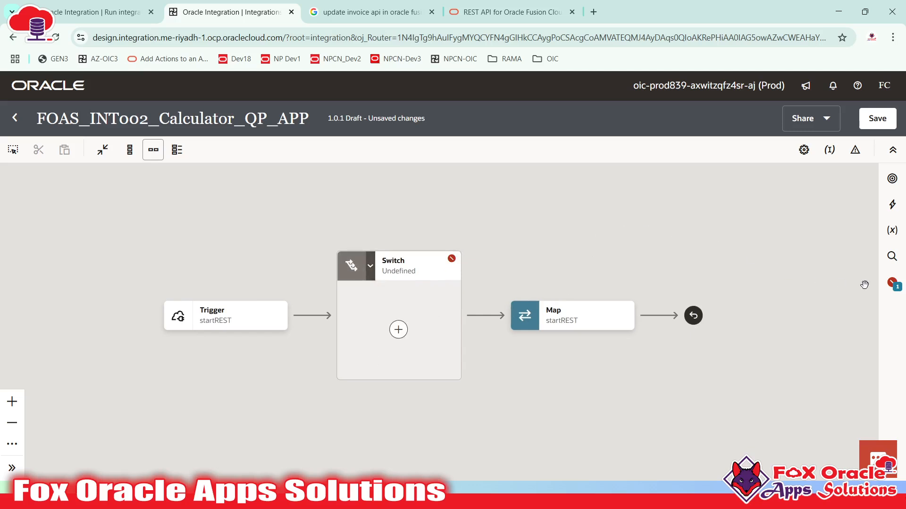
mouse_move(409, 260)
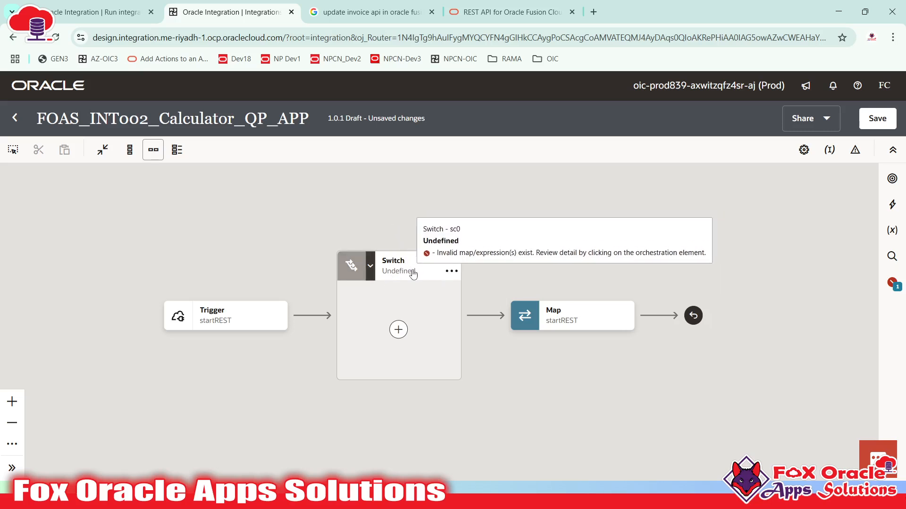
left_click(386, 269)
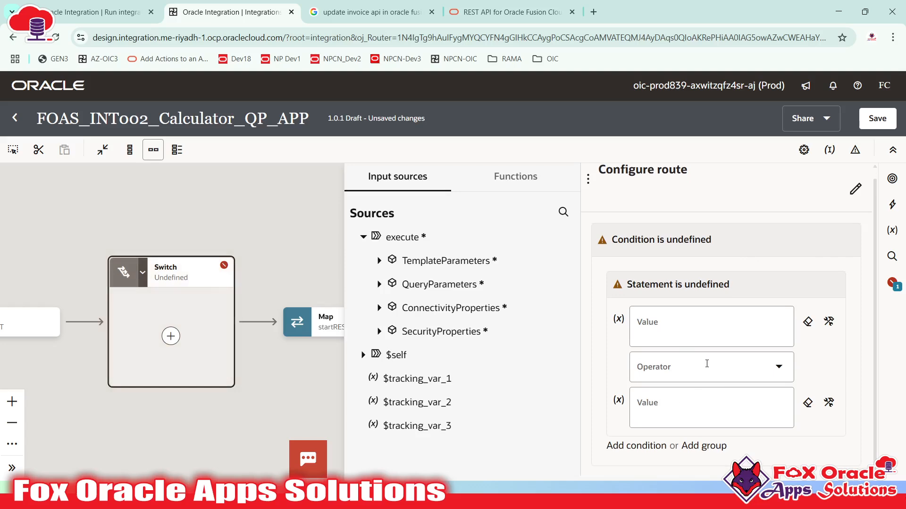
- Set the route condition to P_OPERATION = 'ADD' and close the route panel
left_click(378, 261)
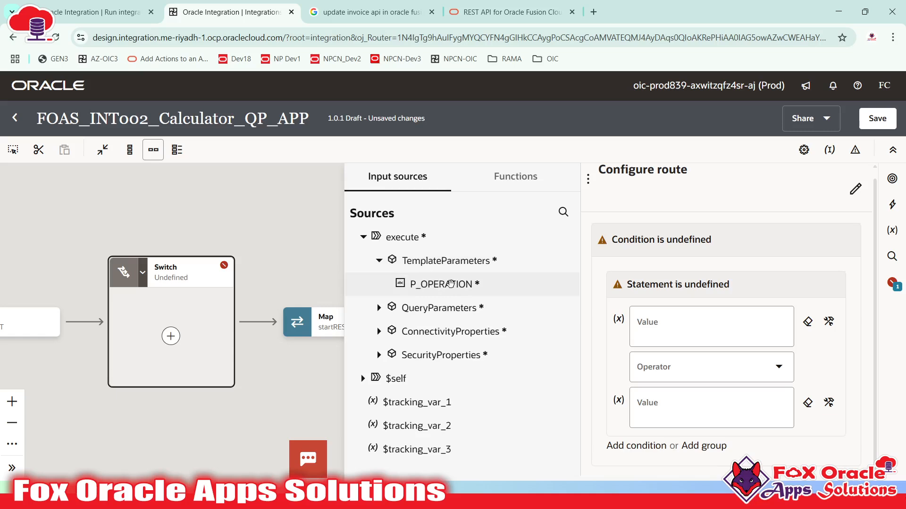
left_click_drag(451, 284, 671, 342)
left_click(693, 364)
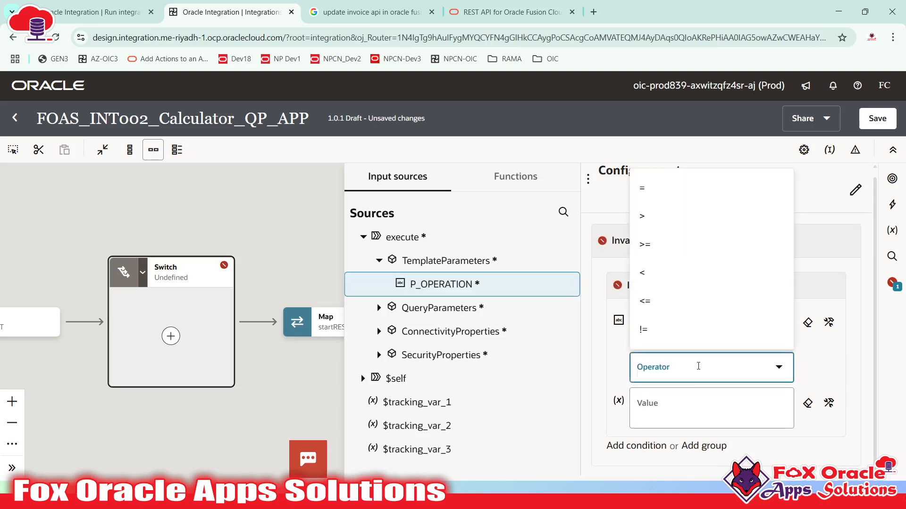
left_click(668, 187)
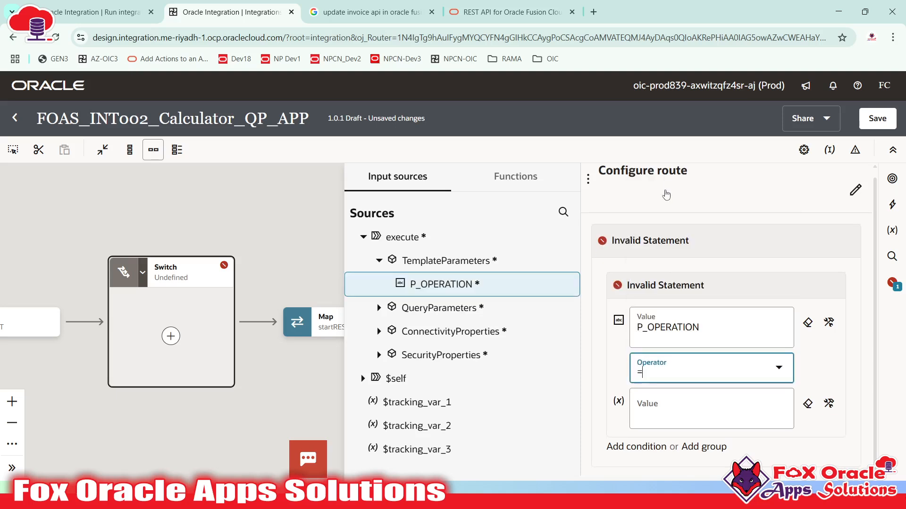
left_click(648, 421)
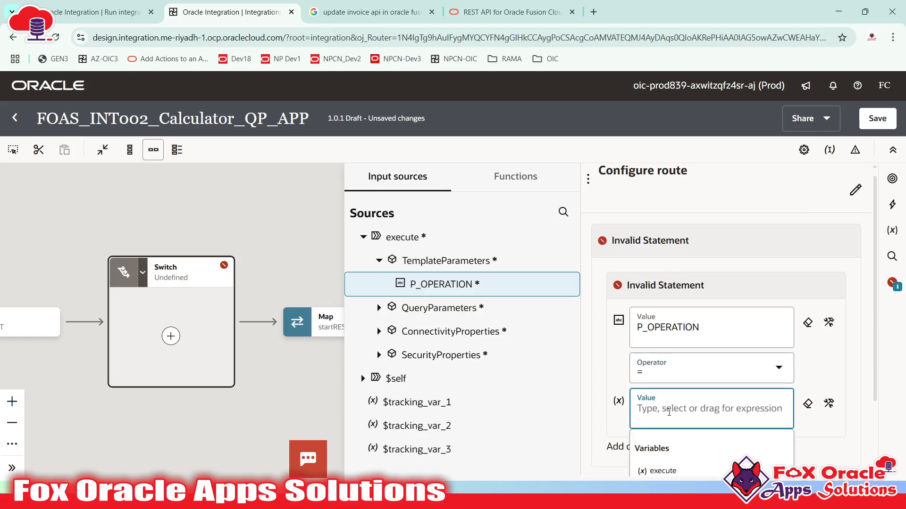
type("'ADD'")
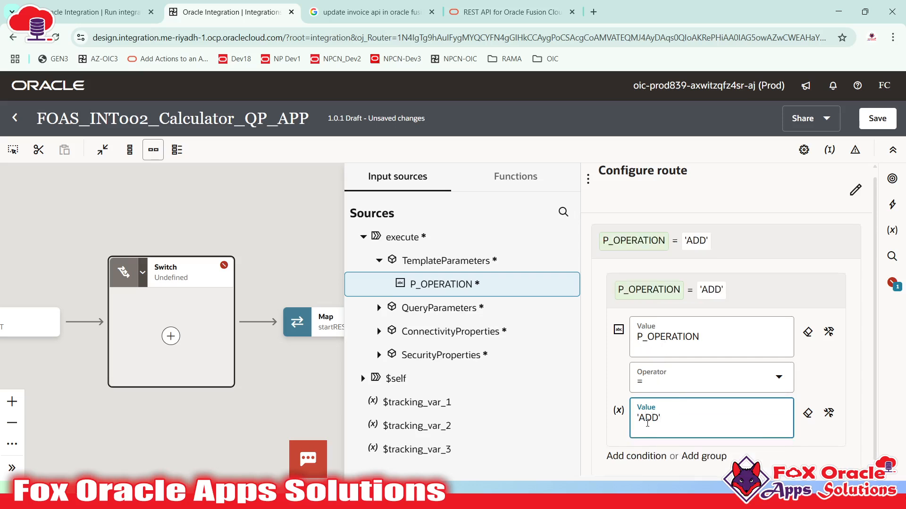
left_click(749, 302)
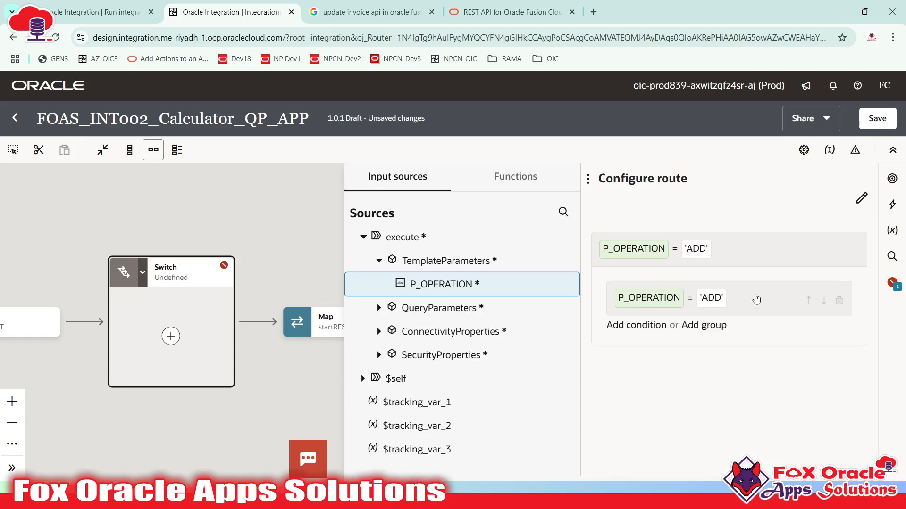
left_click(290, 364)
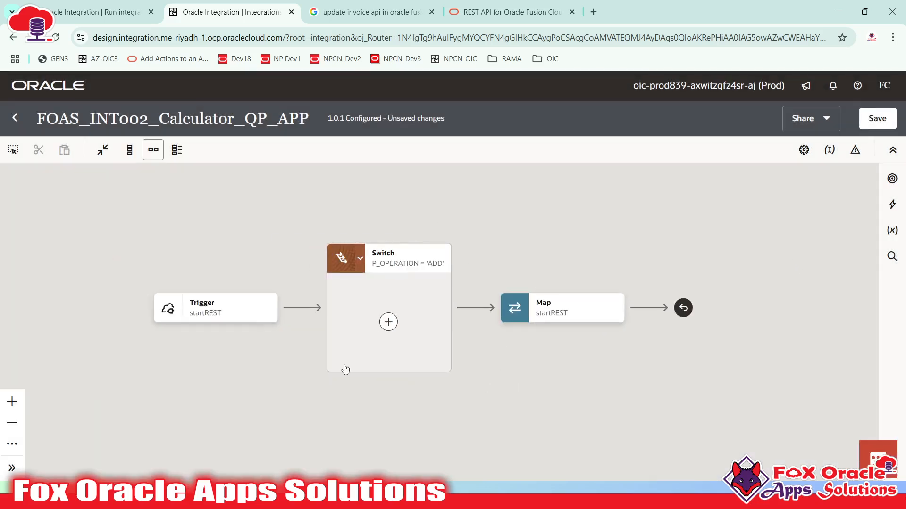
- Insert an Integration action into the Switch's ADD route, found by searching 'inte'
left_click(387, 322)
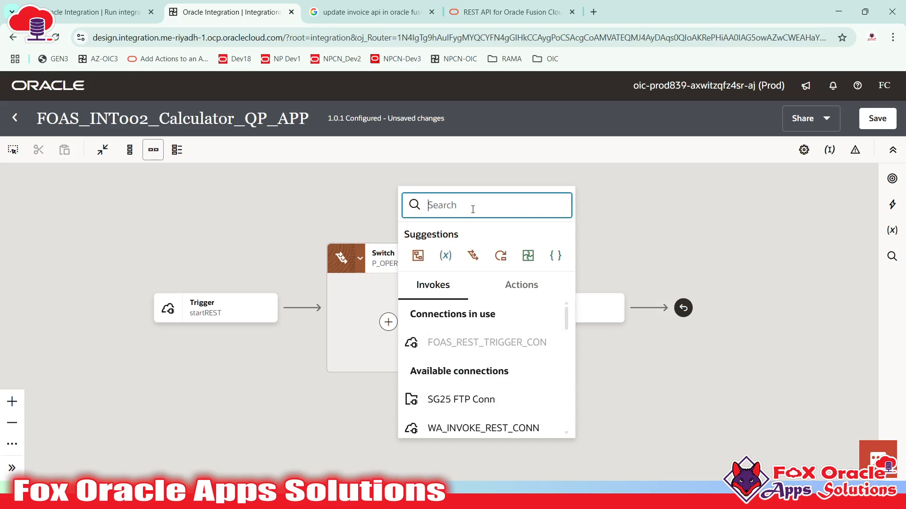
left_click(891, 204)
scroll(755, 331, "down", 6)
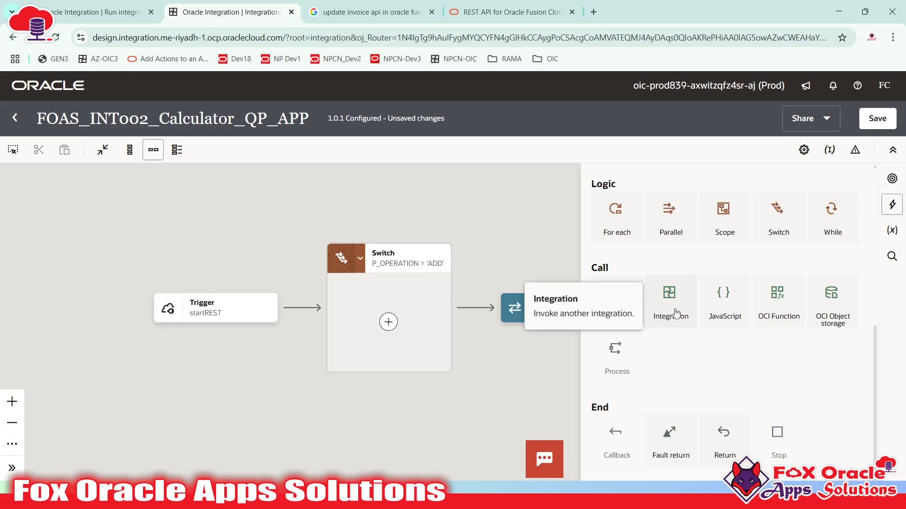
left_click_drag(676, 325, 382, 323)
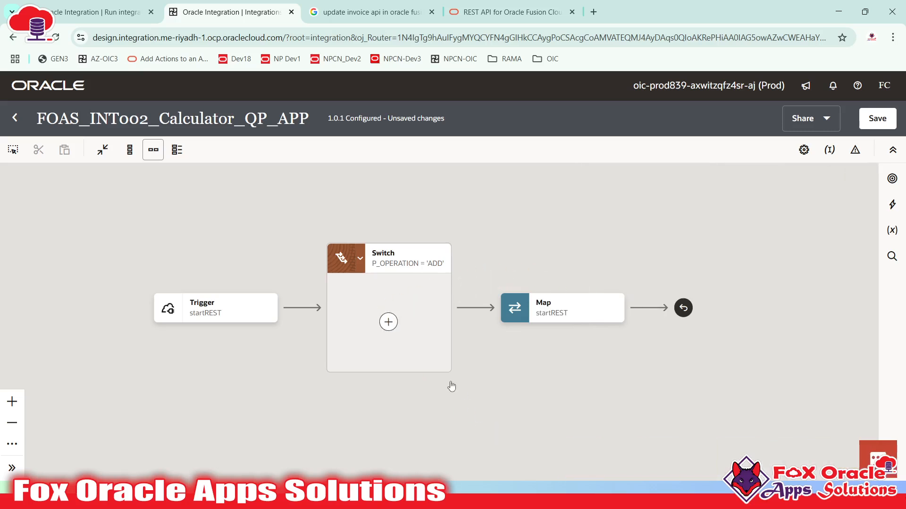
left_click(389, 324)
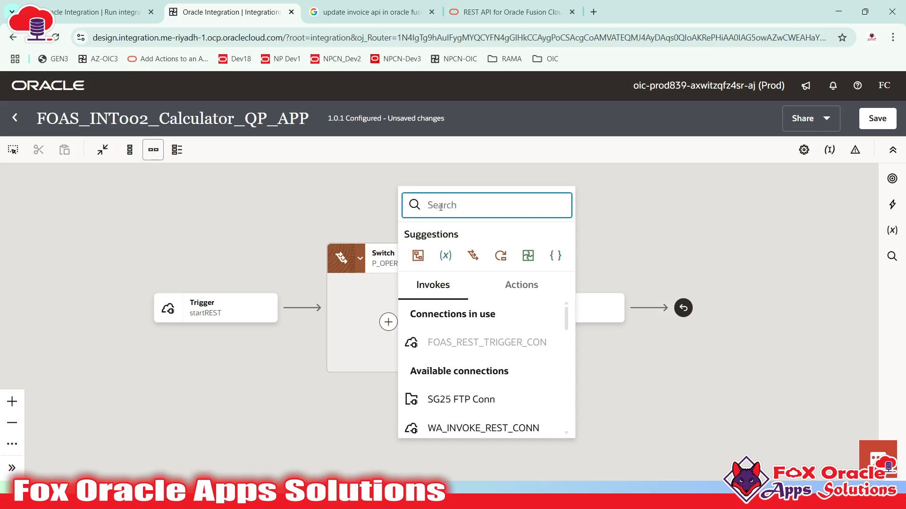
type("inte")
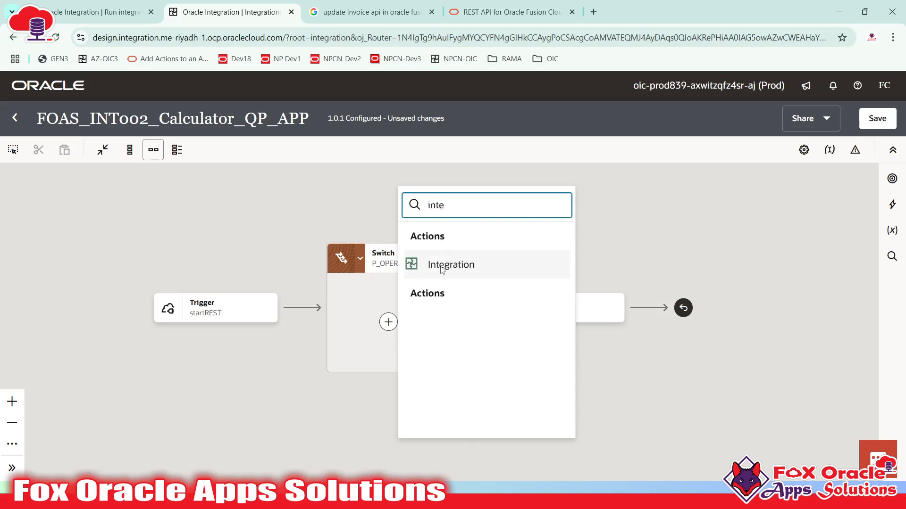
left_click(444, 267)
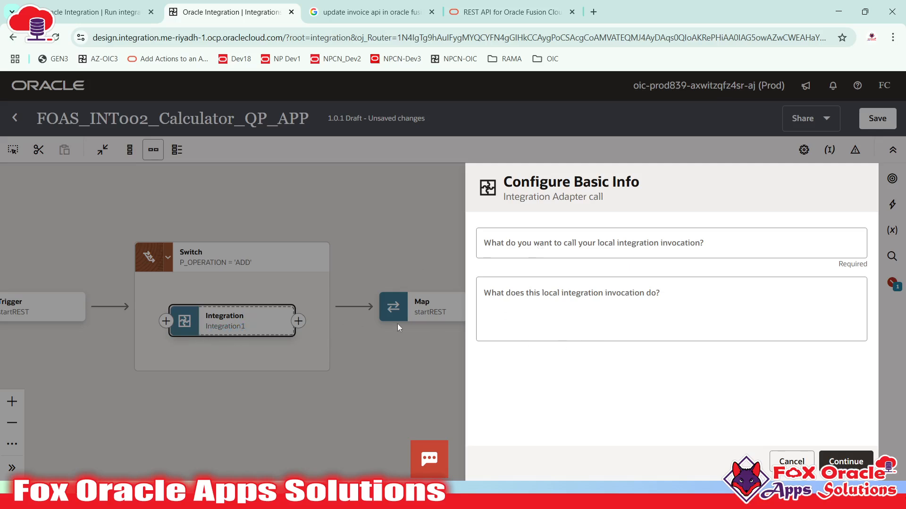
- Name the integration call invokeAdd_OIC and continue to integration selection
left_click(569, 246)
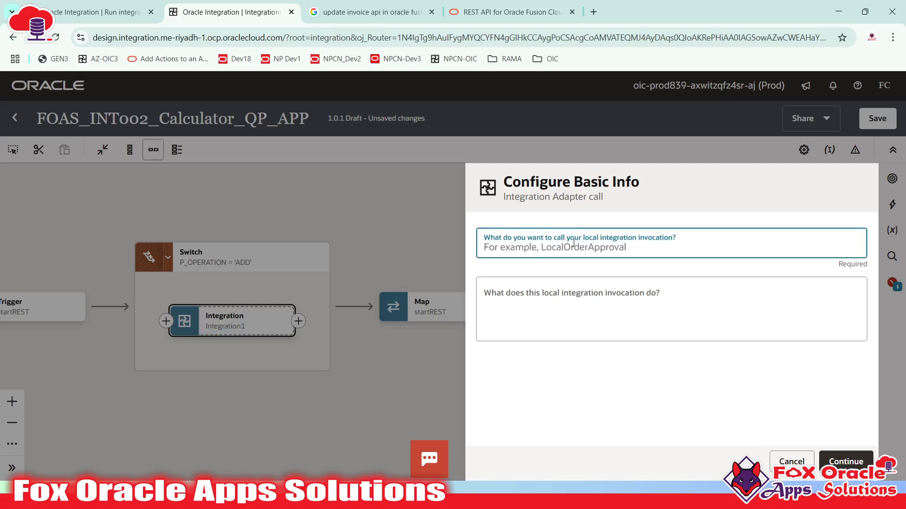
type("invokeAdd_OIC")
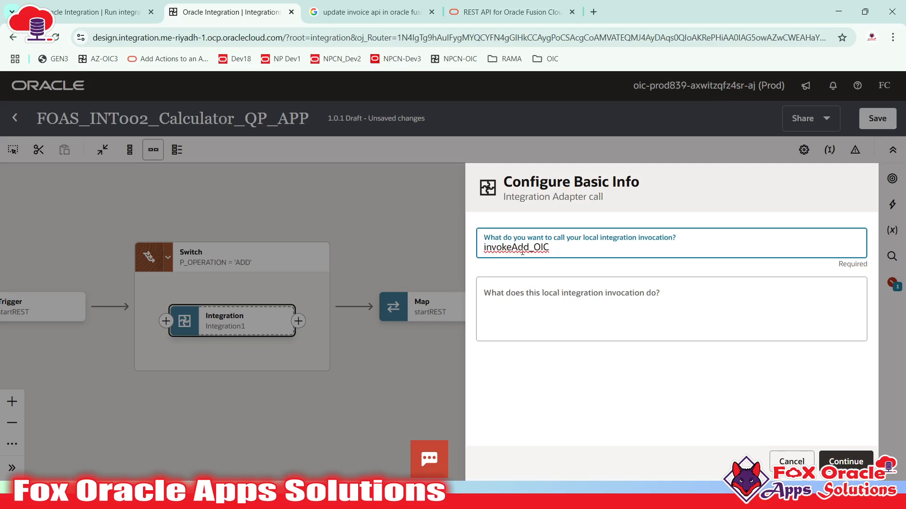
left_click(839, 459)
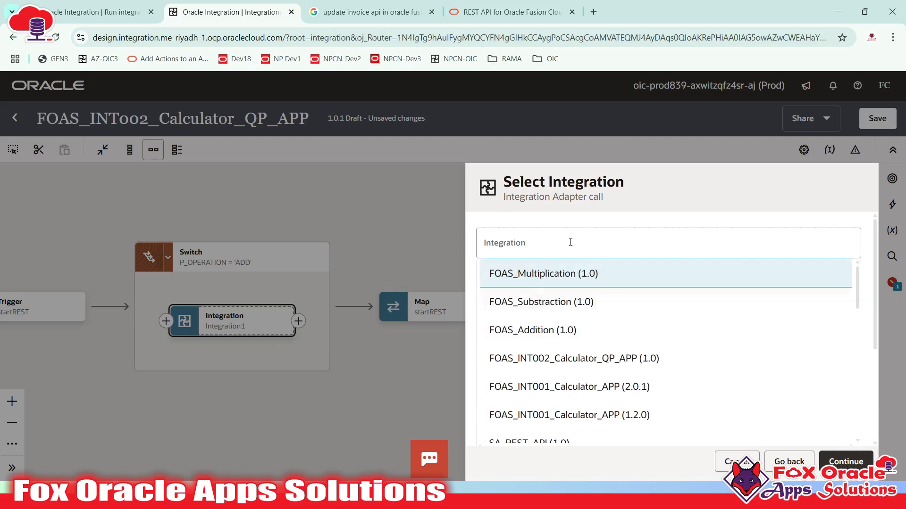
- Select FOAS_Addition (1.0) from the integration list and continue
scroll(689, 363, "down", 10)
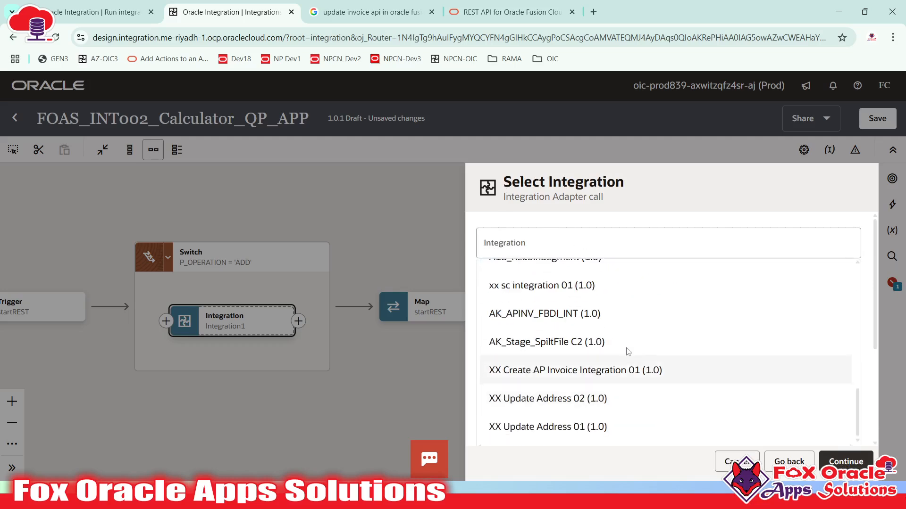
scroll(606, 288, "up", 4)
scroll(576, 400, "down", 3)
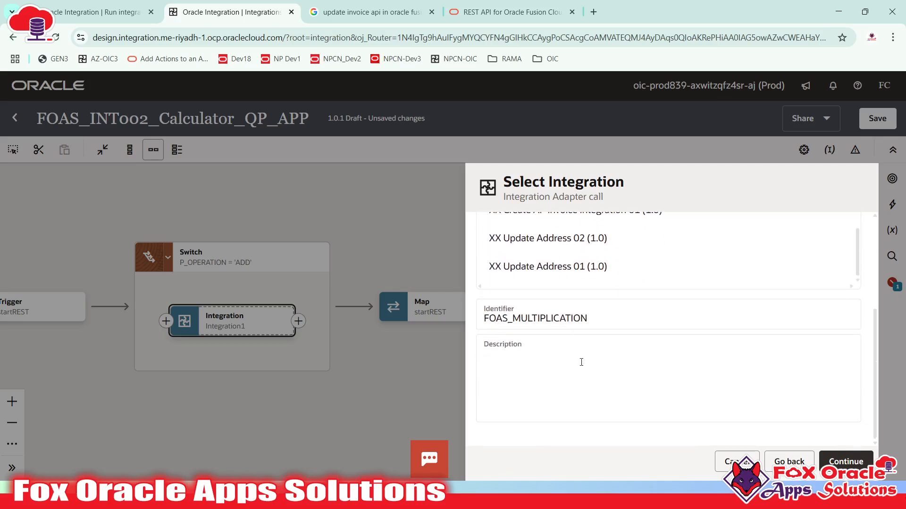
scroll(581, 361, "up", 5)
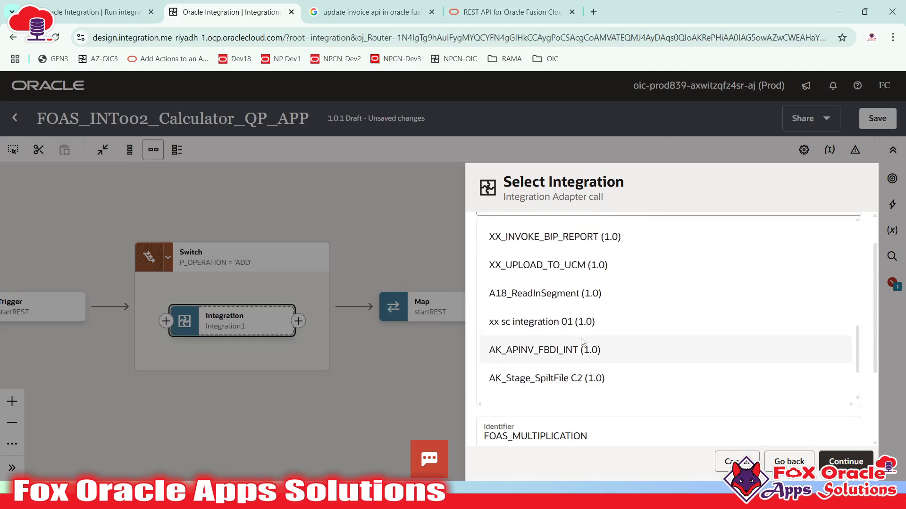
scroll(581, 340, "up", 10)
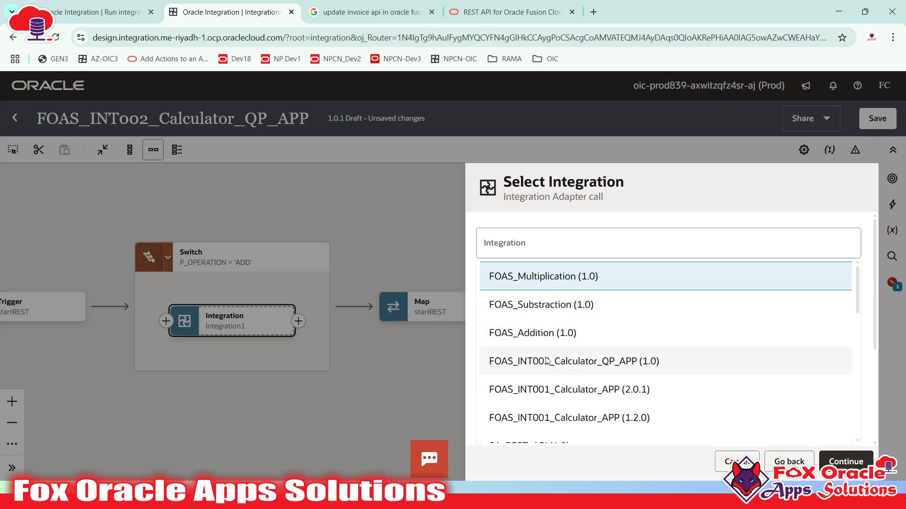
scroll(550, 382, "down", 4)
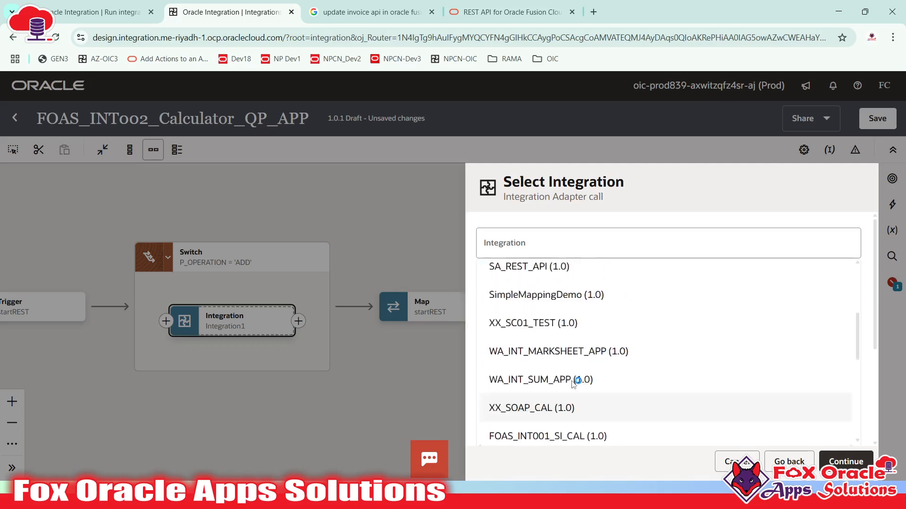
scroll(574, 383, "up", 4)
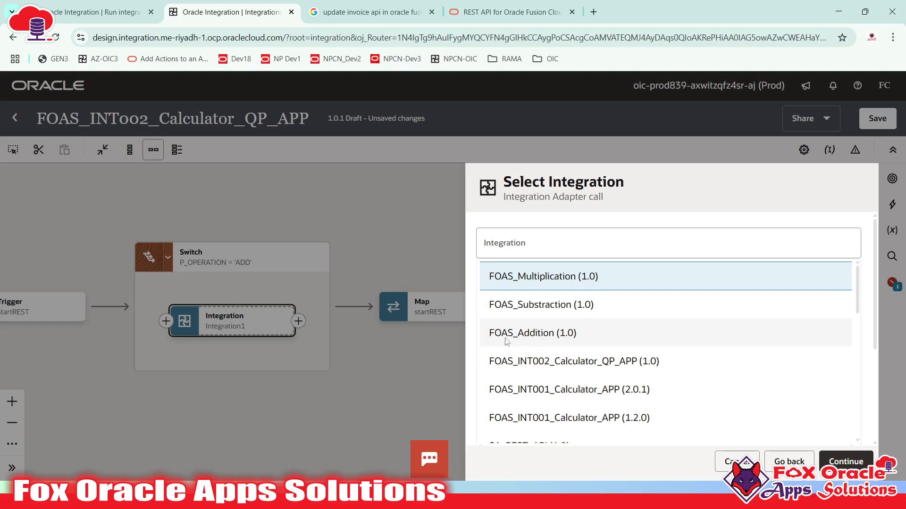
left_click(534, 333)
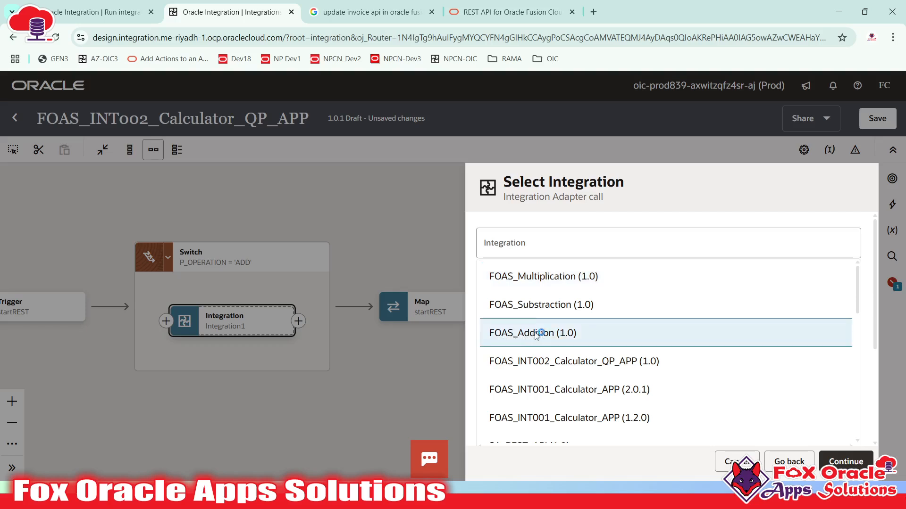
left_click(846, 463)
- Accept FOAS_Addition's POST /add operation, review the summary, and finish the invokeAdd_OIC call
scroll(594, 351, "down", 1)
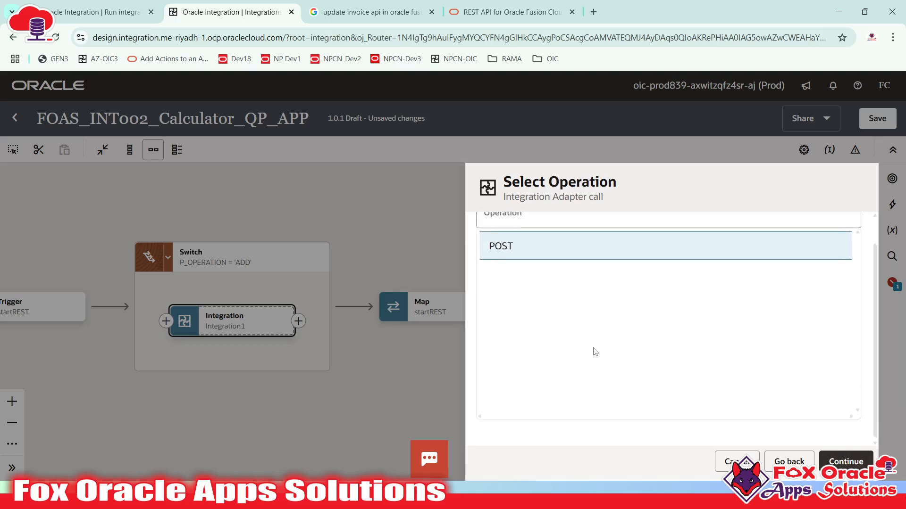
scroll(594, 352, "up", 1)
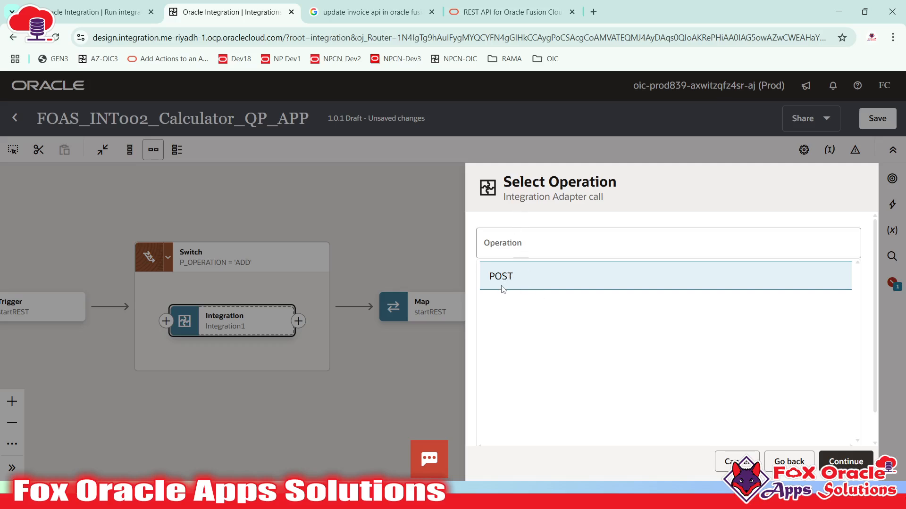
left_click(834, 454)
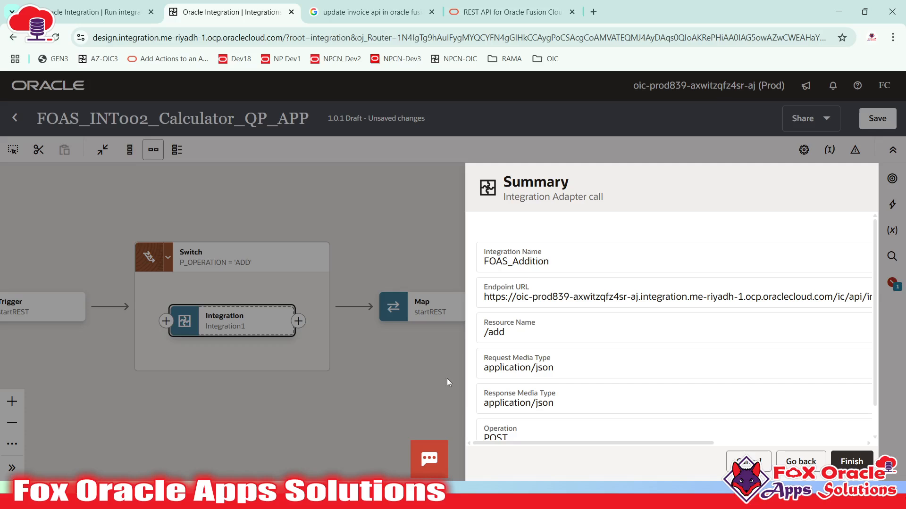
left_click_drag(587, 446, 719, 445)
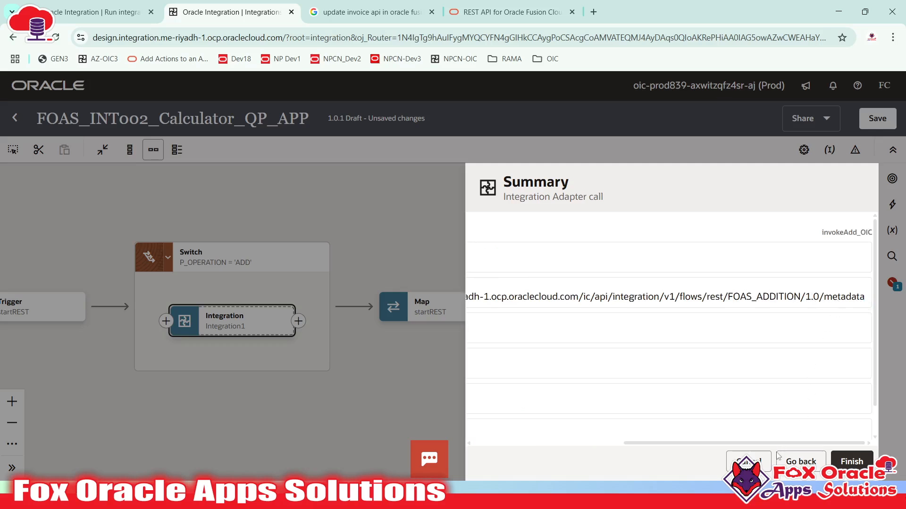
left_click_drag(792, 444, 642, 443)
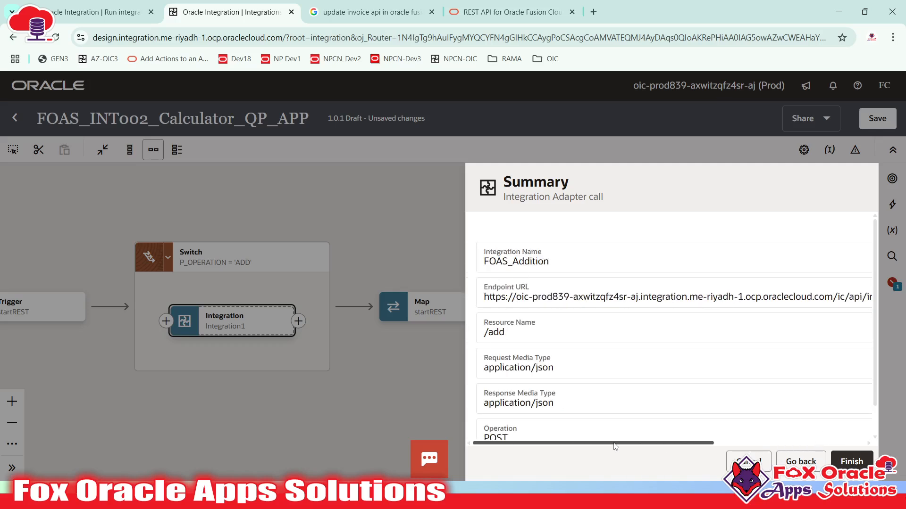
left_click(499, 334)
left_click(851, 465)
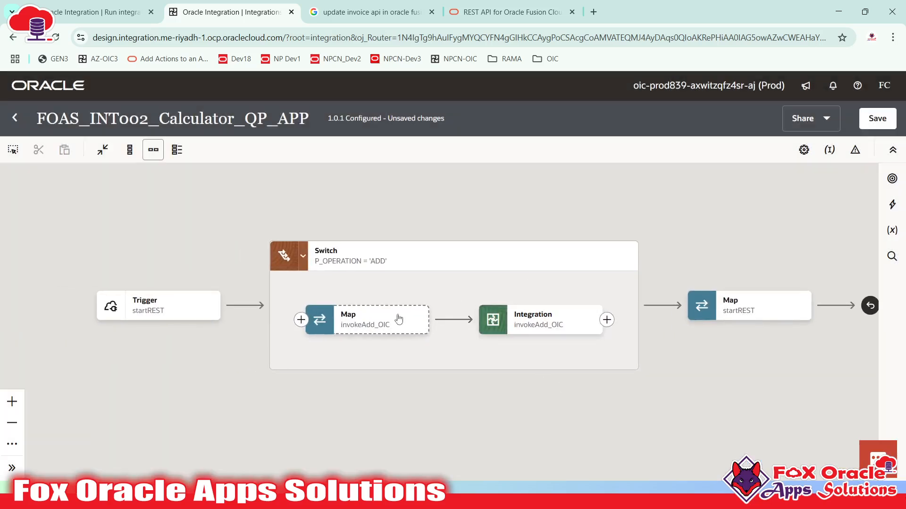
- Open the Map to invokeAdd_OIC mapper, showing target fields N 1 and N 2
left_click(547, 324)
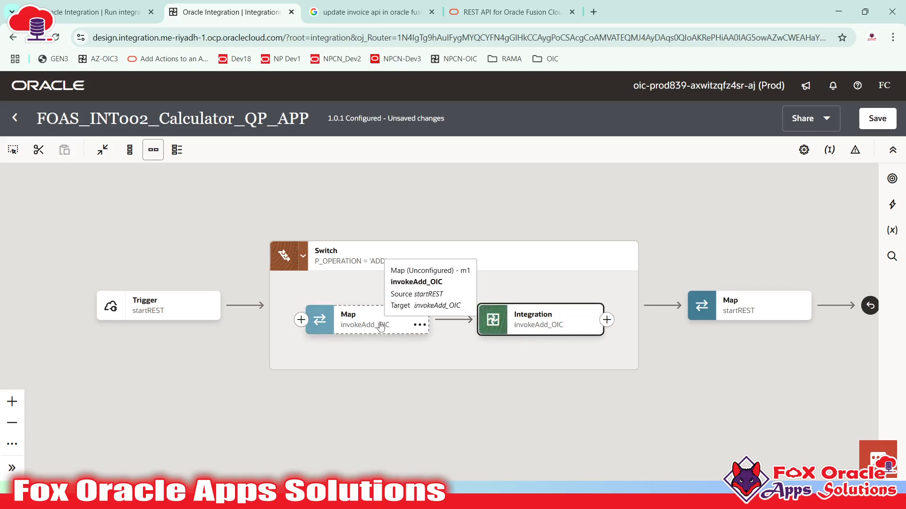
left_click(520, 282)
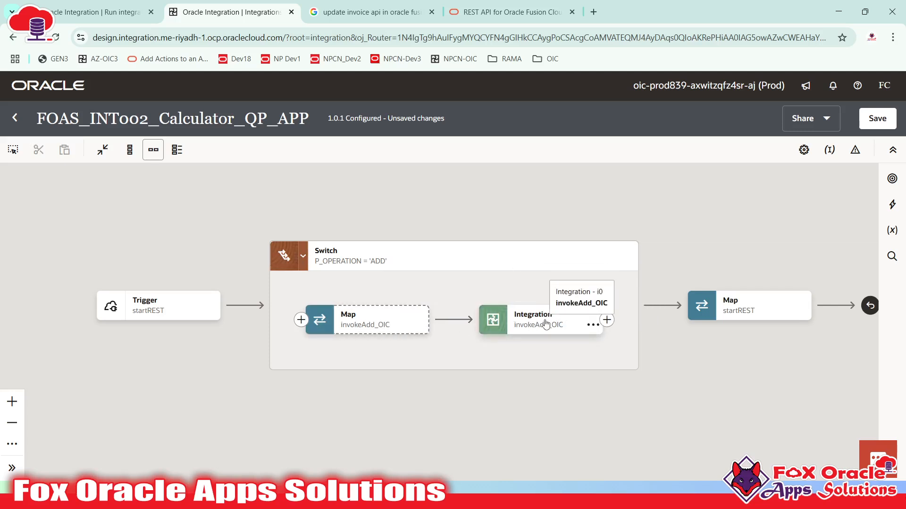
left_click(373, 323)
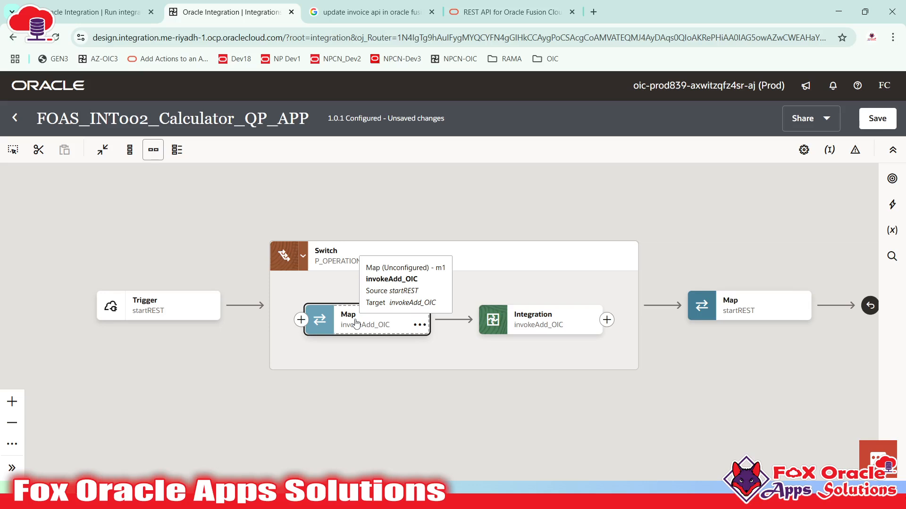
left_click(541, 329)
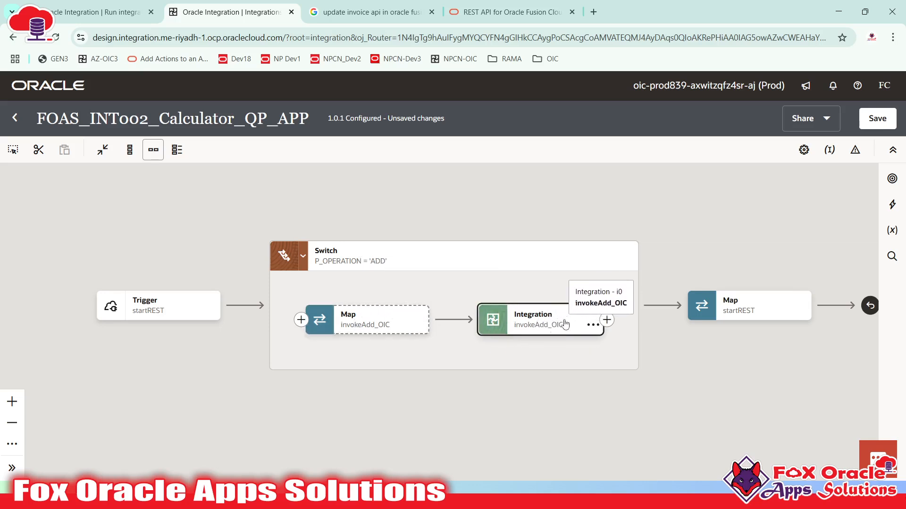
left_click(519, 330)
left_click(520, 331)
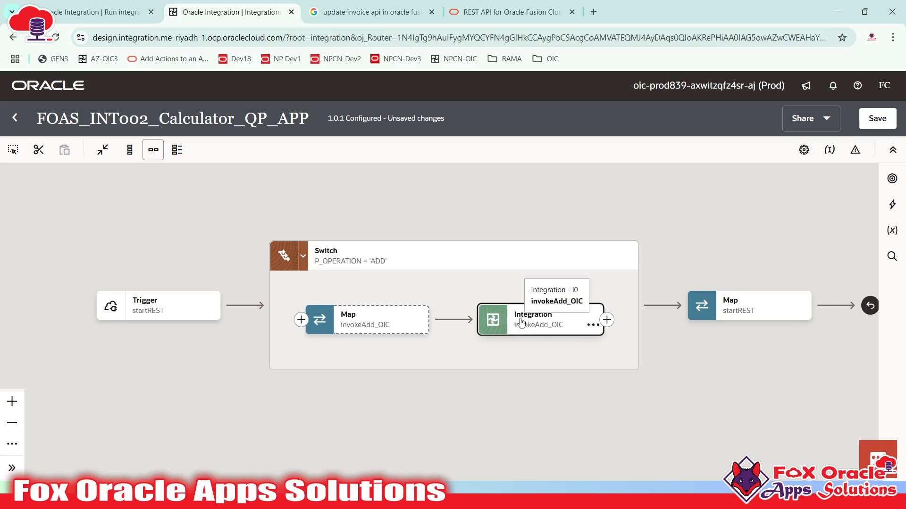
double_click(377, 319)
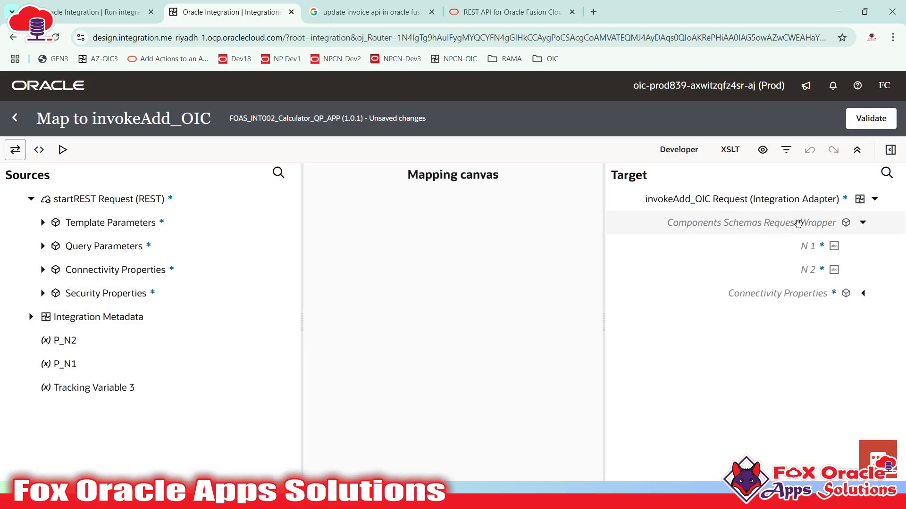
left_click(818, 270)
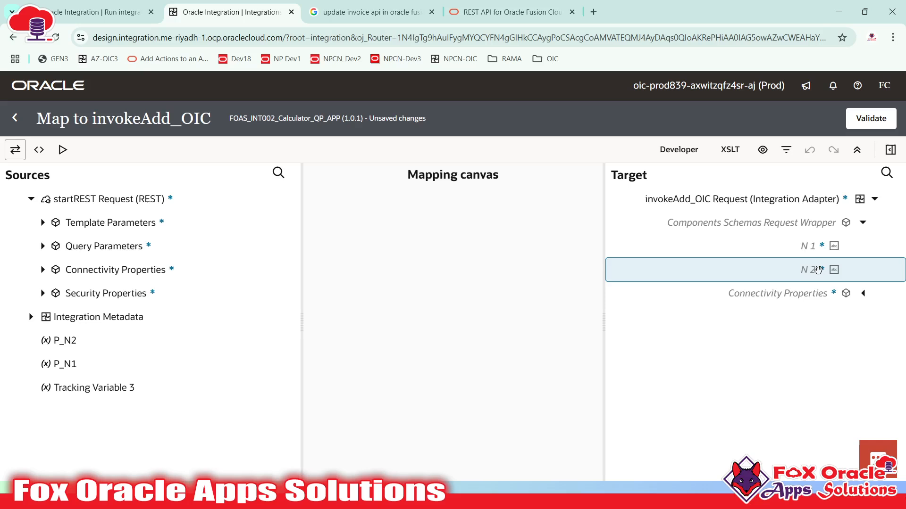
- Check the n1 and n2 request payload fields in Notepad++
key("alt+Tab")
left_click(137, 297)
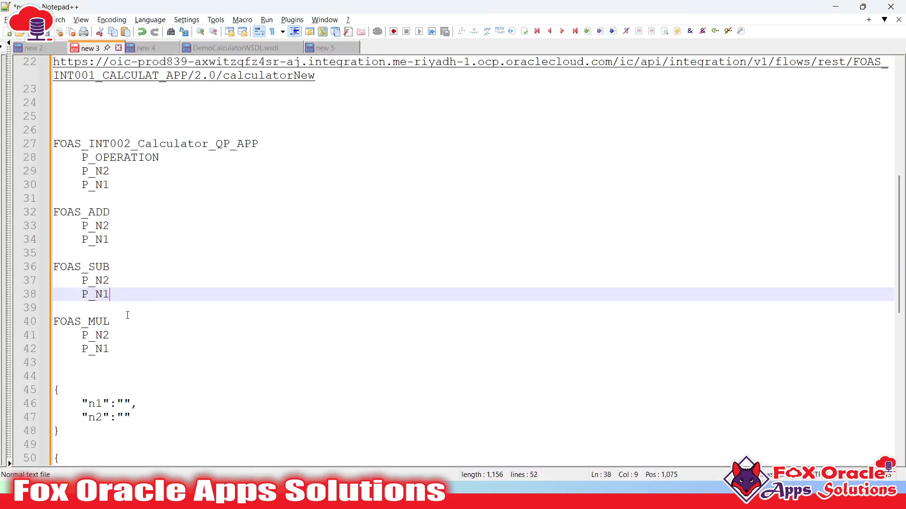
scroll(100, 414, "down", 2)
left_click_drag(81, 321, 139, 333)
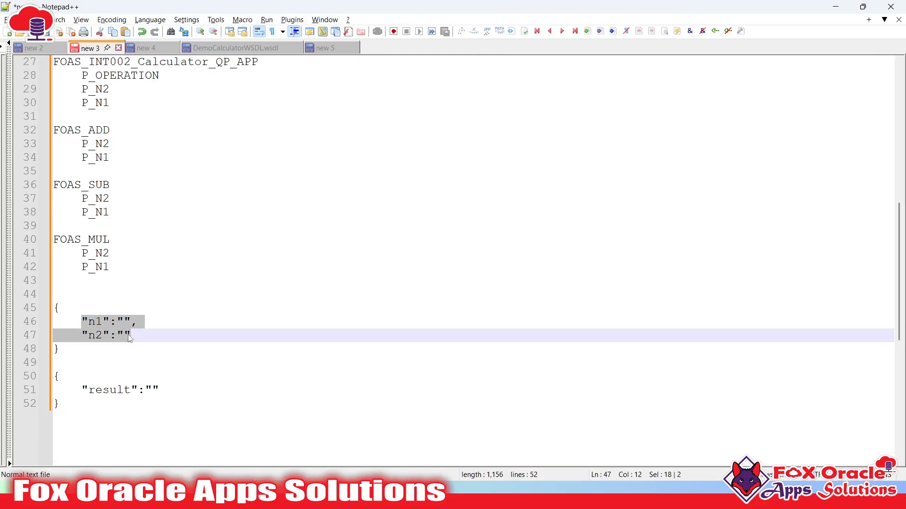
left_click(95, 323)
left_click(96, 336)
- Map query parameters P N1 to N 1 and P N2 to N 2 in the invokeAdd_OIC map, then validate
key("alt+Tab")
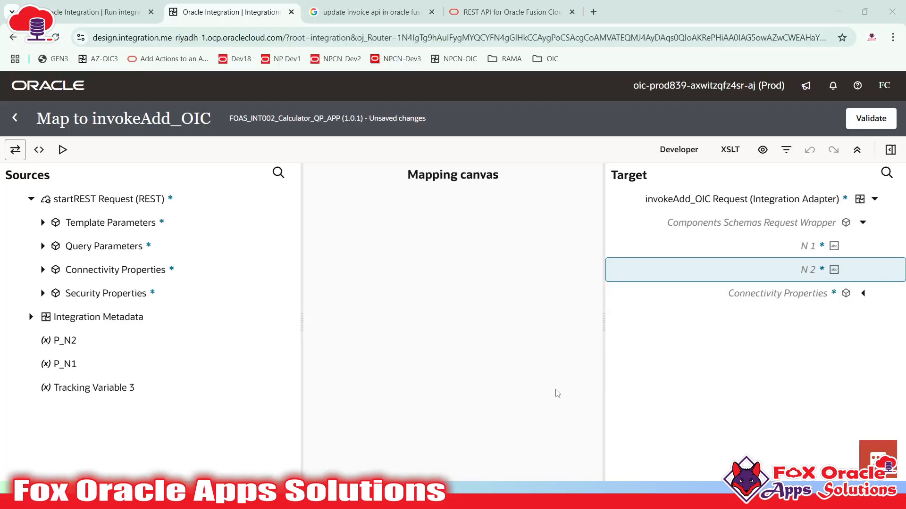
left_click(761, 247)
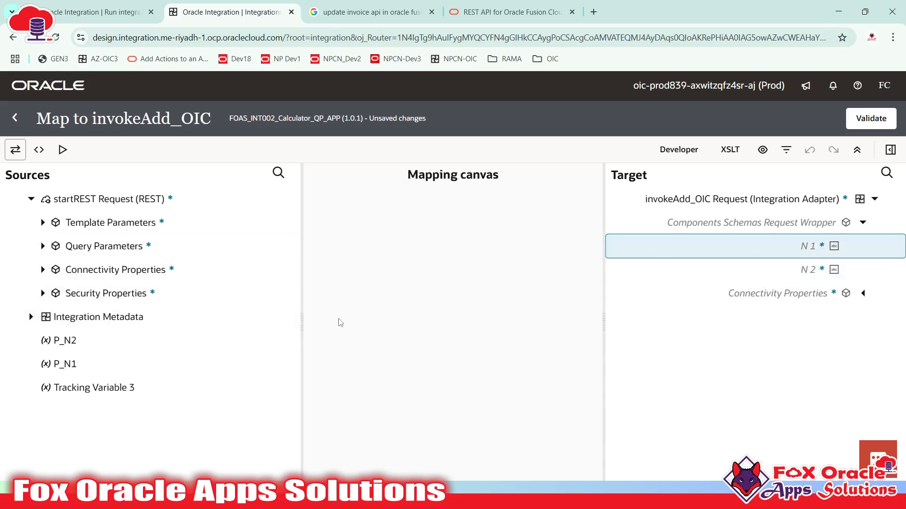
left_click(809, 271)
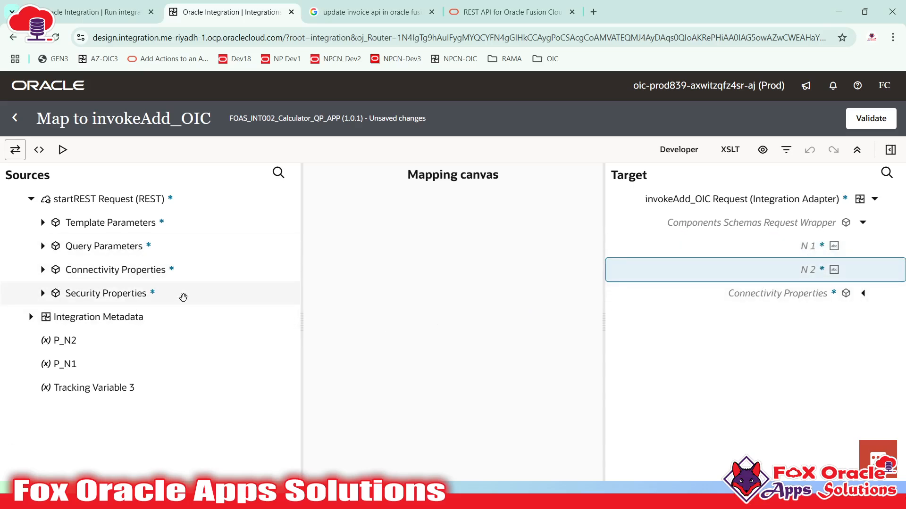
left_click(43, 247)
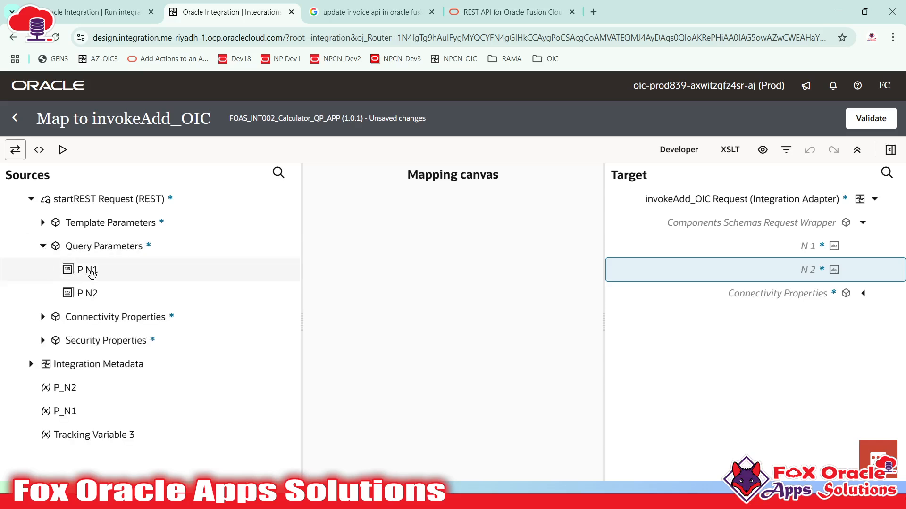
left_click_drag(490, 296, 789, 255)
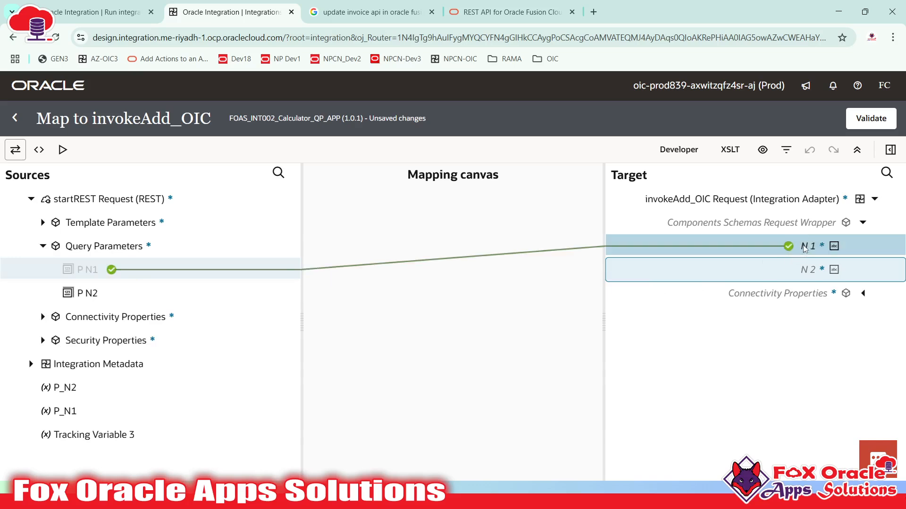
left_click_drag(198, 296, 783, 270)
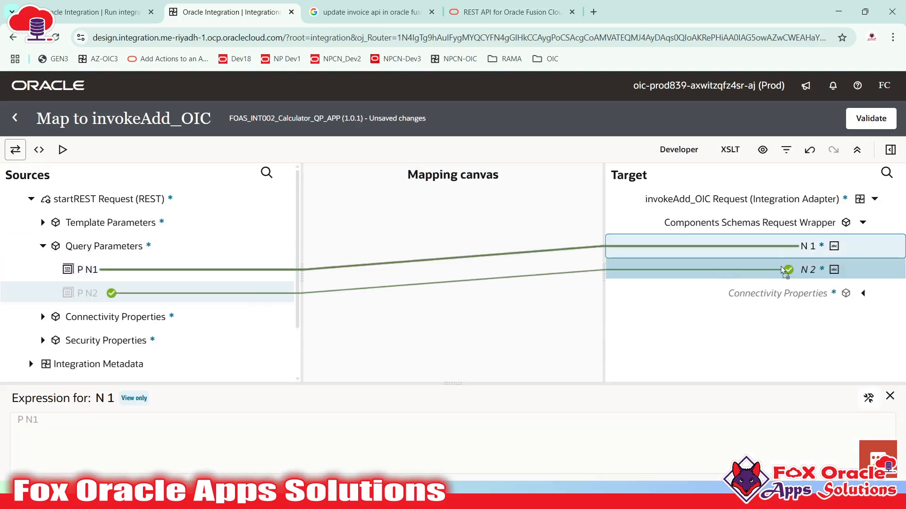
left_click(871, 118)
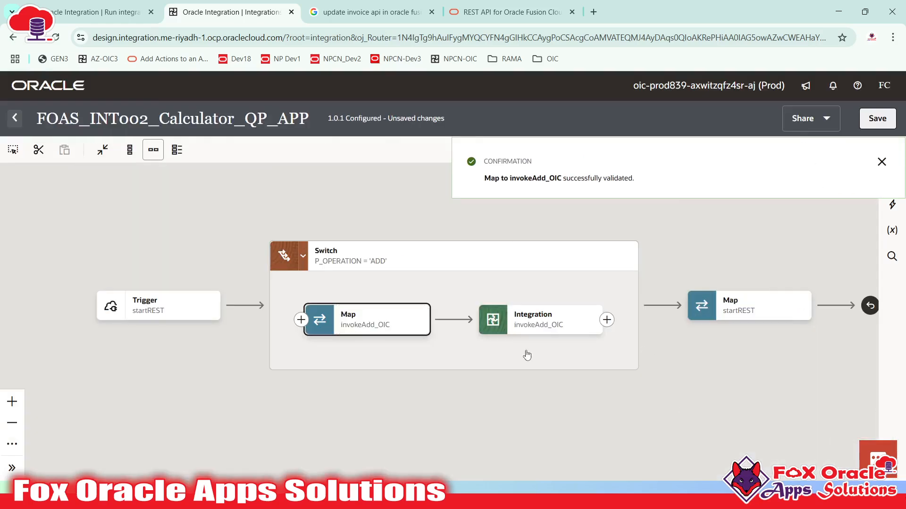
left_click_drag(527, 355, 448, 354)
left_click(456, 318)
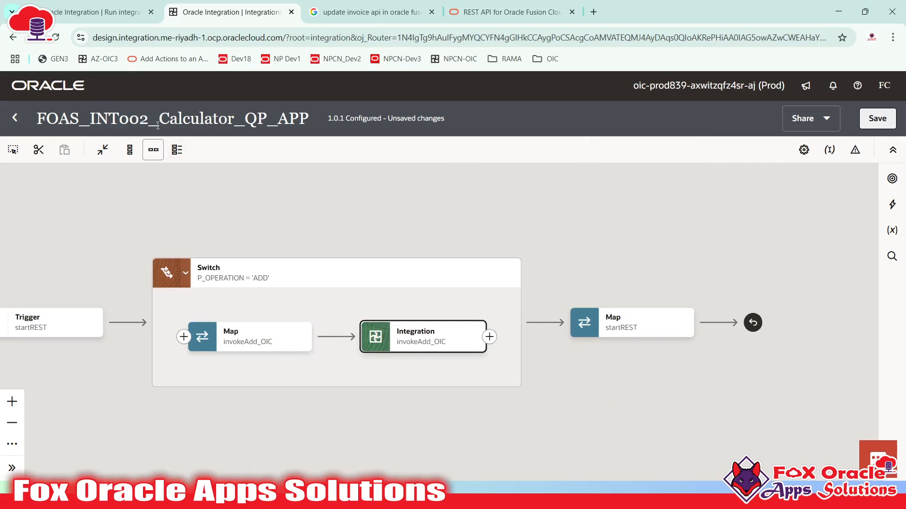
left_click(334, 378)
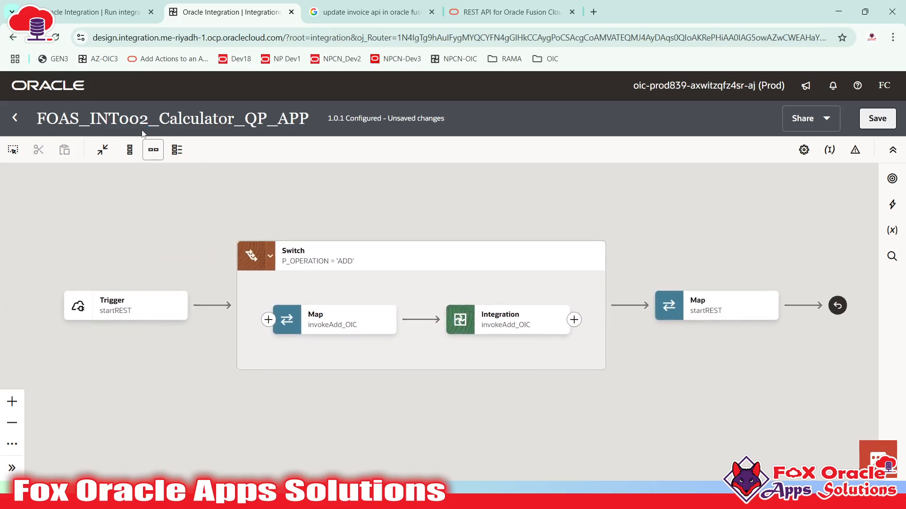
left_click(736, 295)
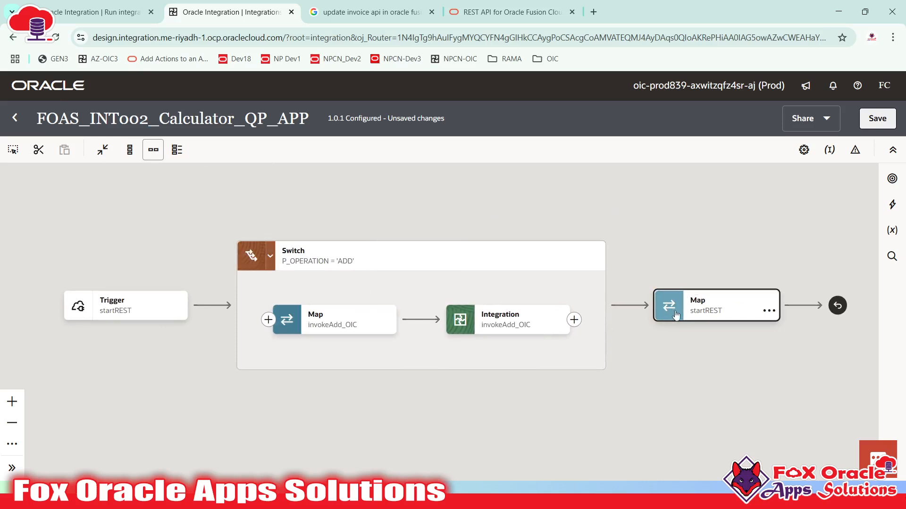
left_click(501, 330)
left_click(712, 316)
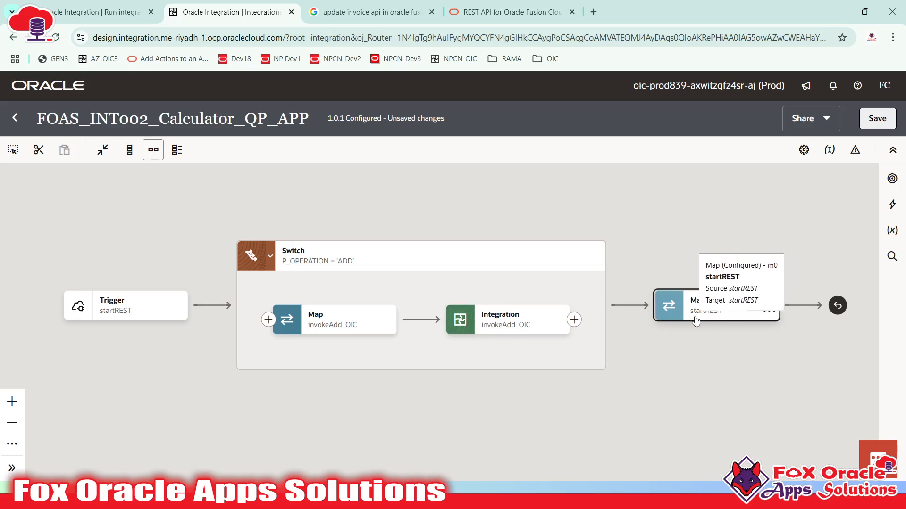
left_click(678, 313)
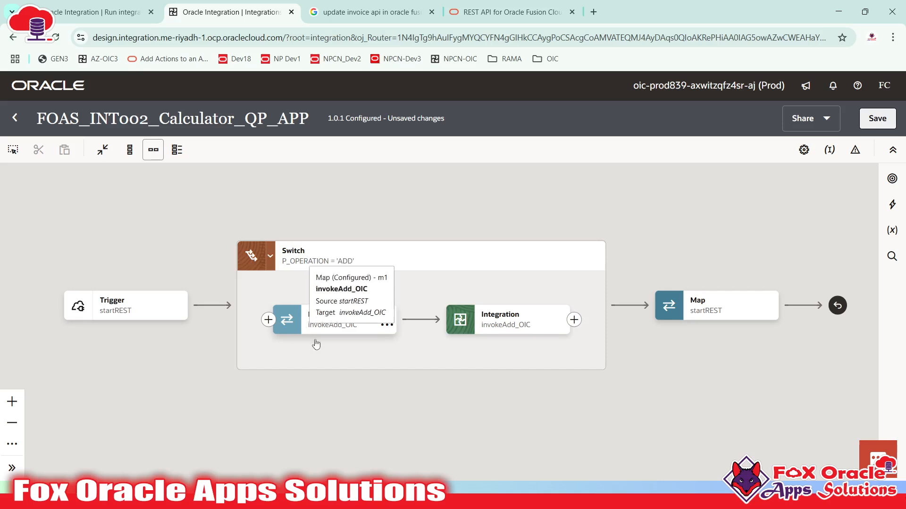
- Review the Map to startREST, confirm it validates, and return to the 1.0.1 flow canvas
double_click(696, 312)
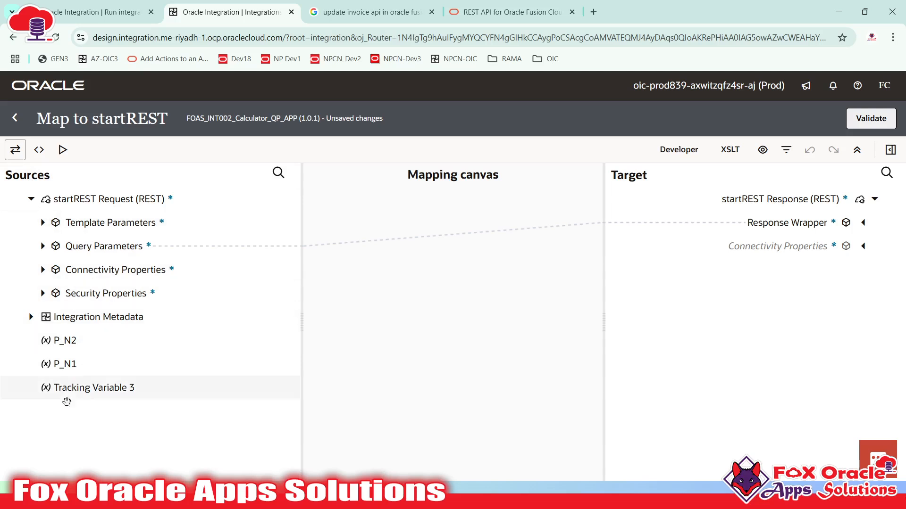
left_click(15, 118)
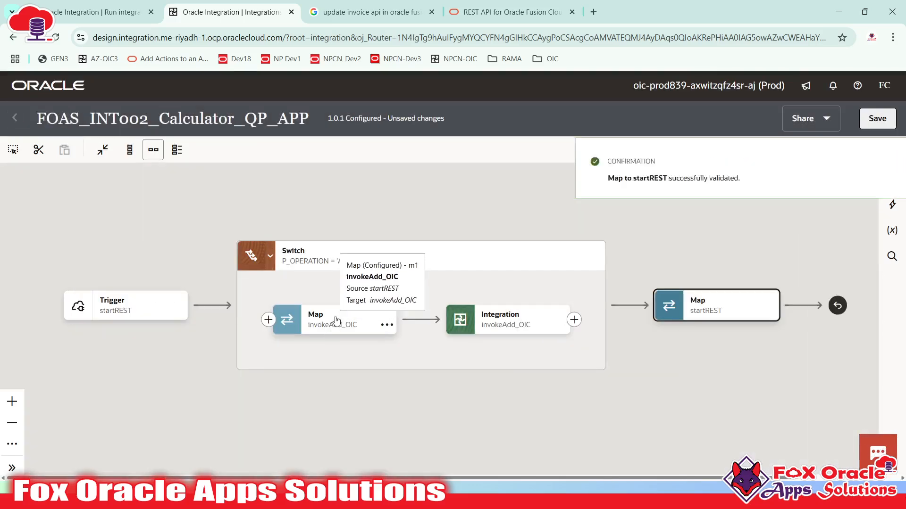
left_click(489, 330)
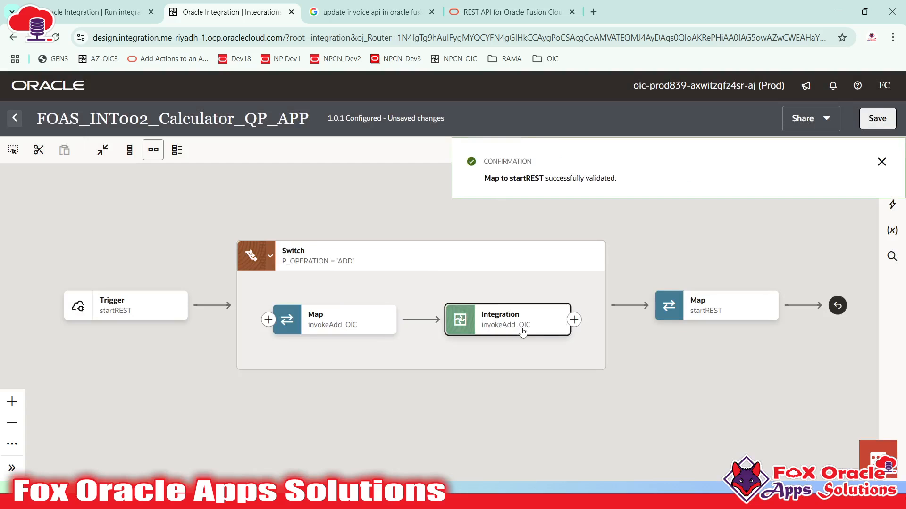
- Delete the old Result mapping under Response Wrapper in the startREST map and validate it
double_click(721, 307)
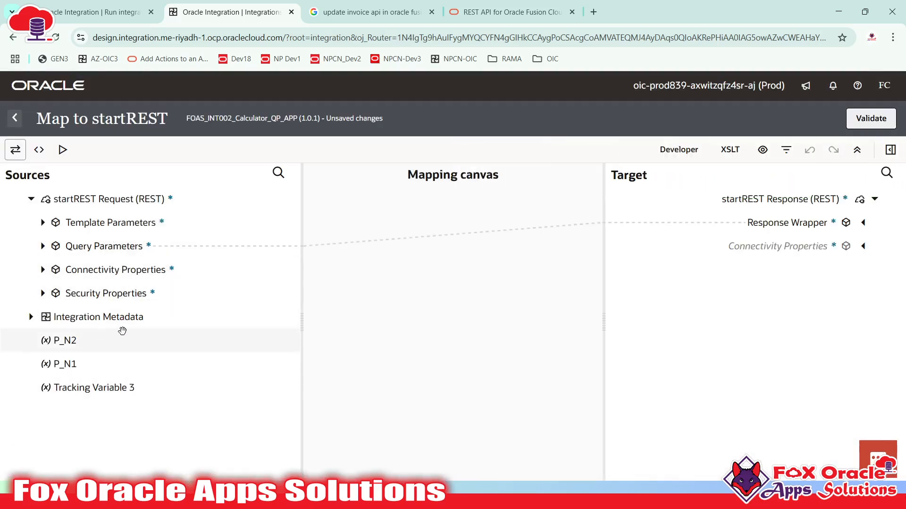
left_click(864, 222)
left_click(839, 336)
right_click(806, 341)
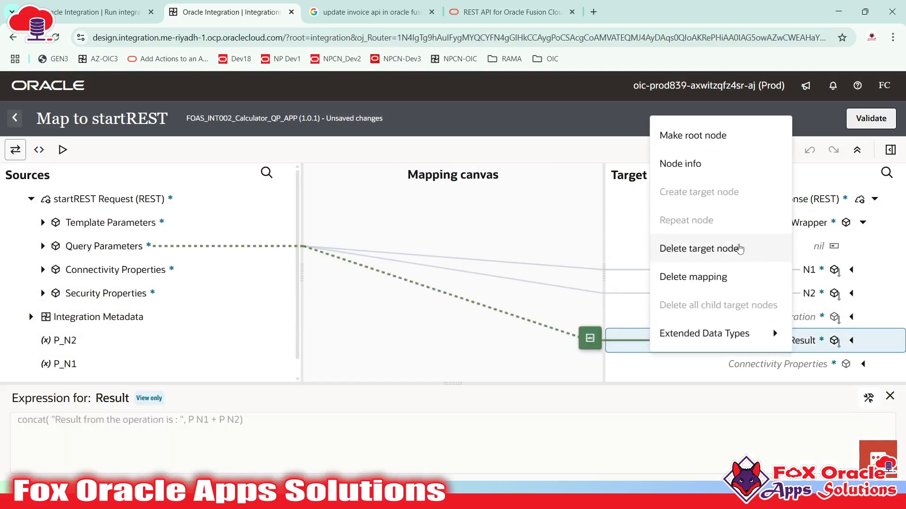
left_click(702, 249)
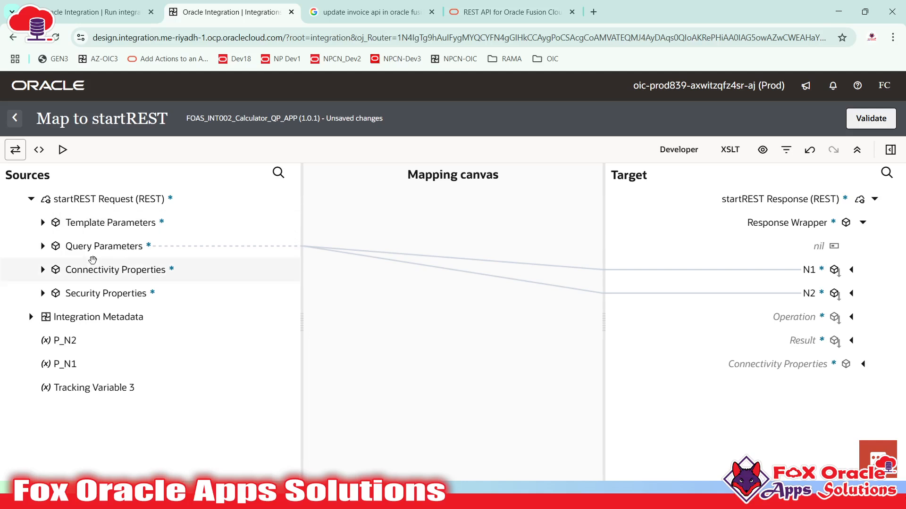
left_click(807, 340)
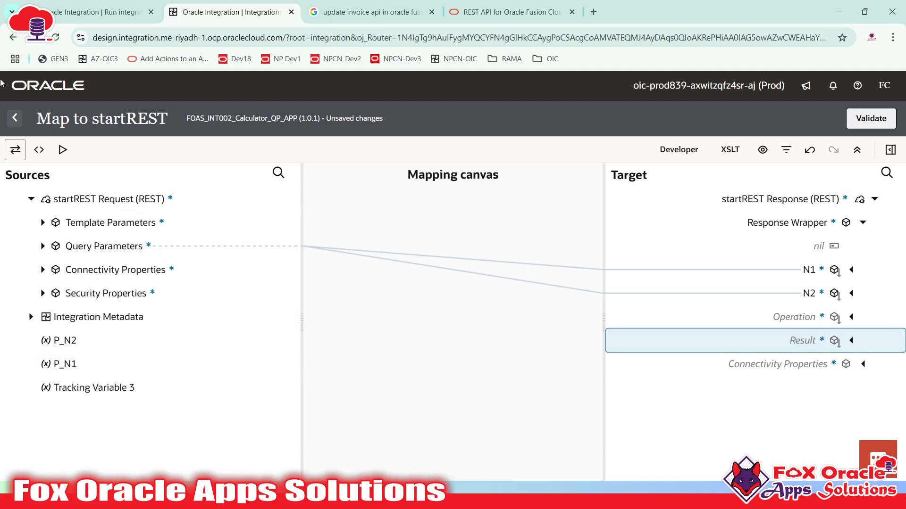
left_click(13, 121)
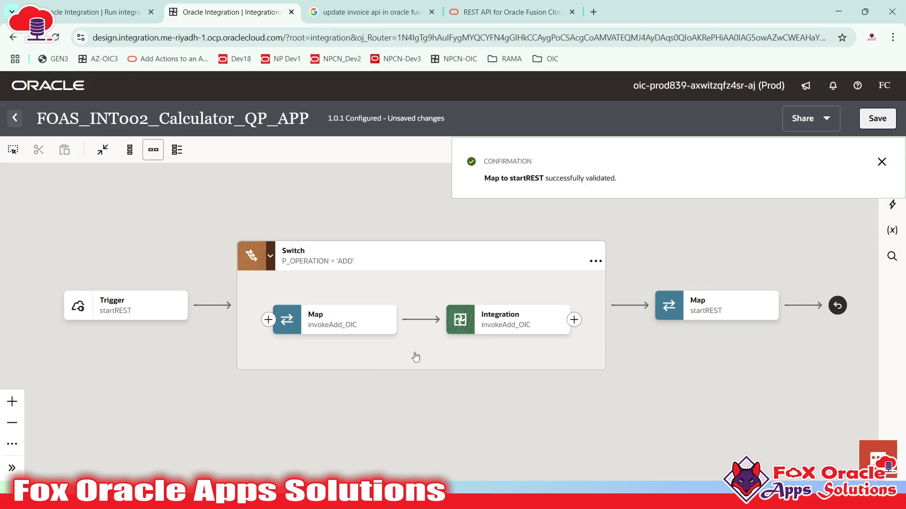
- Dismiss the validation confirmation and pan the flow toward the Map after the Switch
left_click(498, 319)
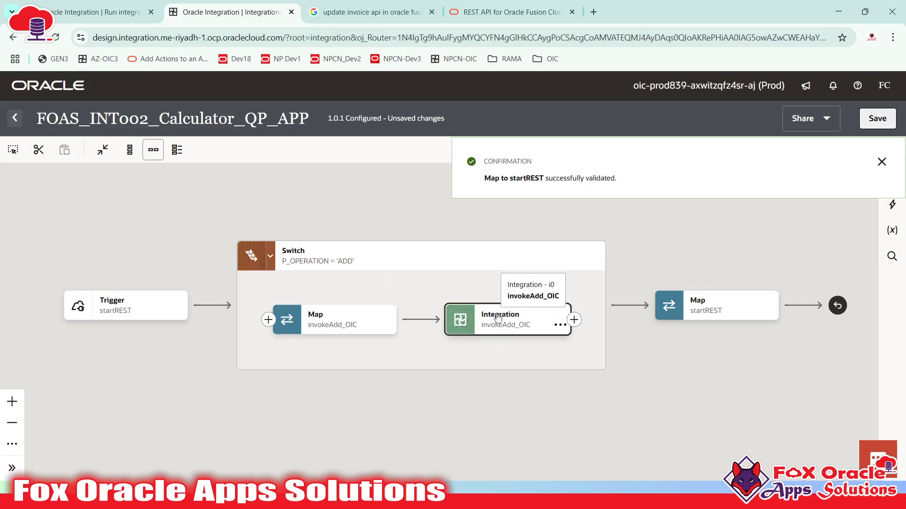
left_click(740, 383)
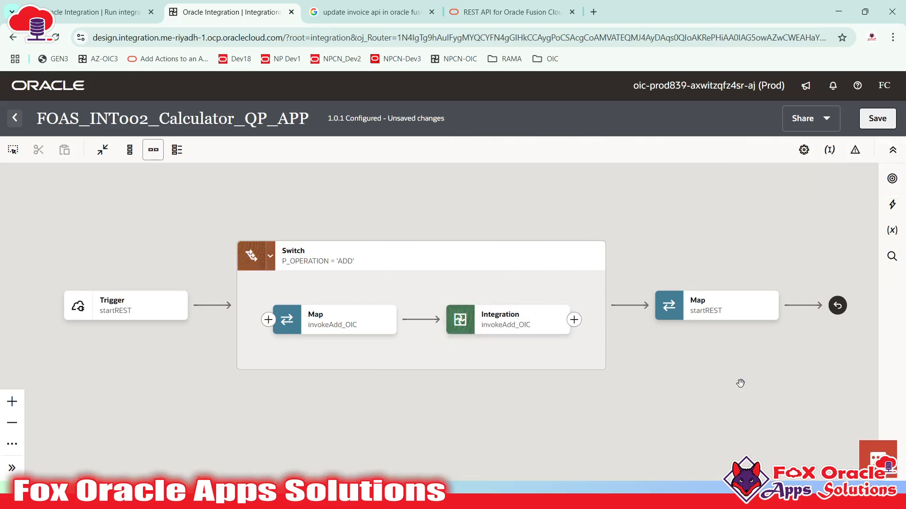
left_click(529, 330)
left_click(470, 360)
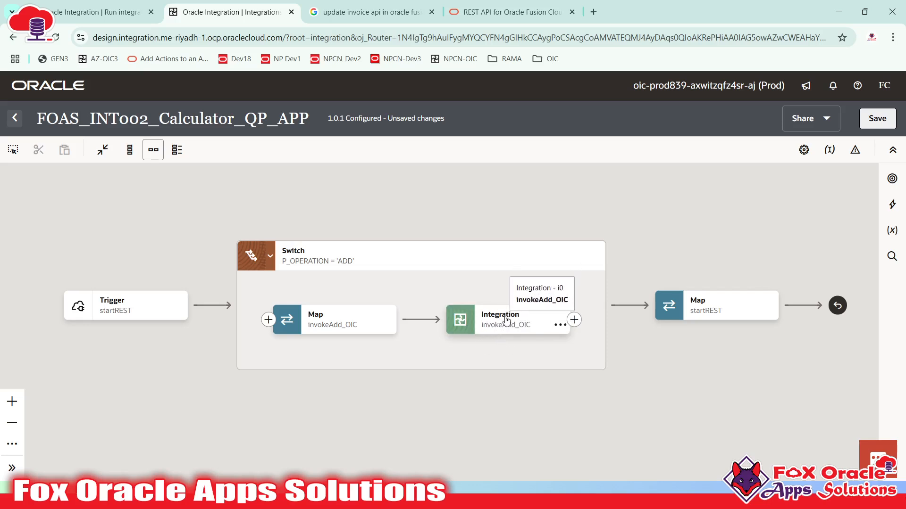
left_click_drag(527, 356, 452, 355)
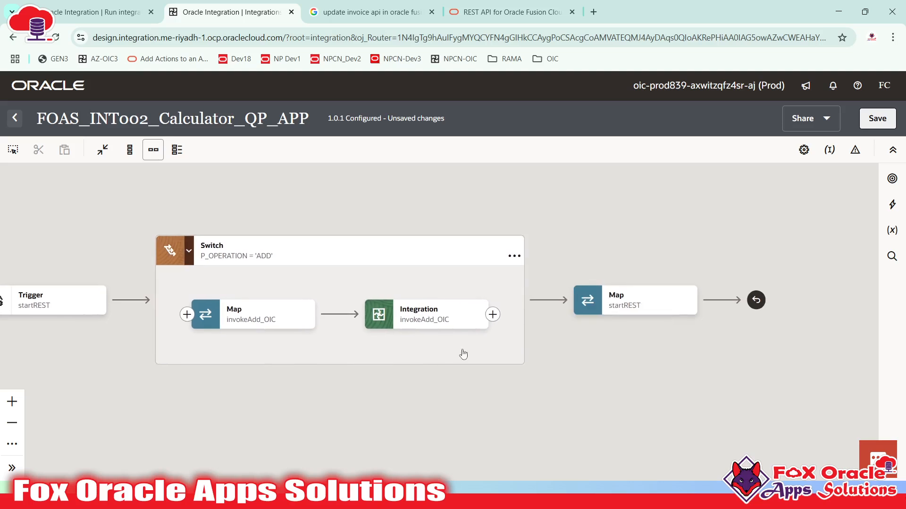
- Show the startREST Map's action menu with Edit, Import, Delete and Cut
left_click(688, 306)
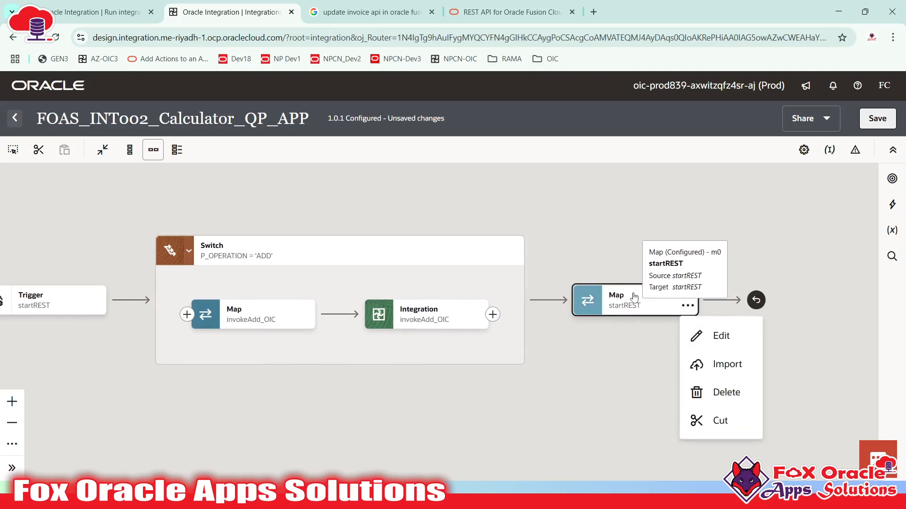
left_click(599, 308)
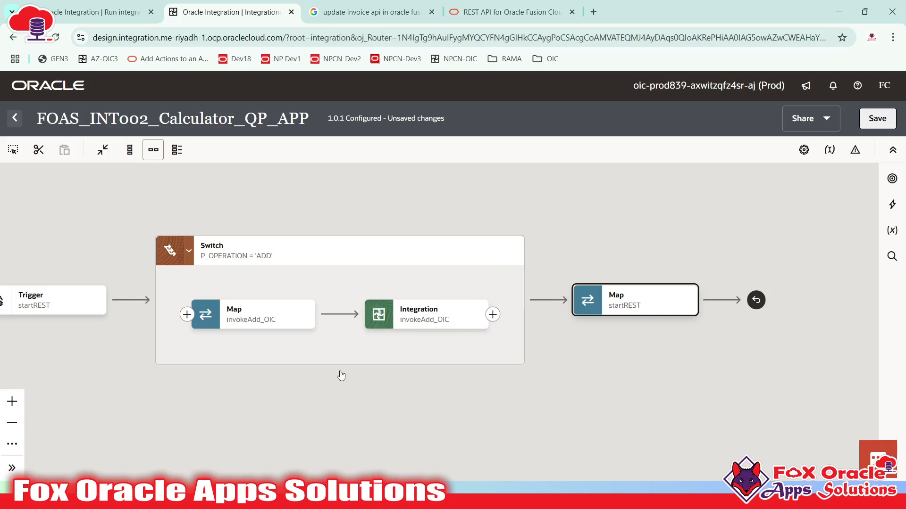
left_click_drag(289, 347, 358, 354)
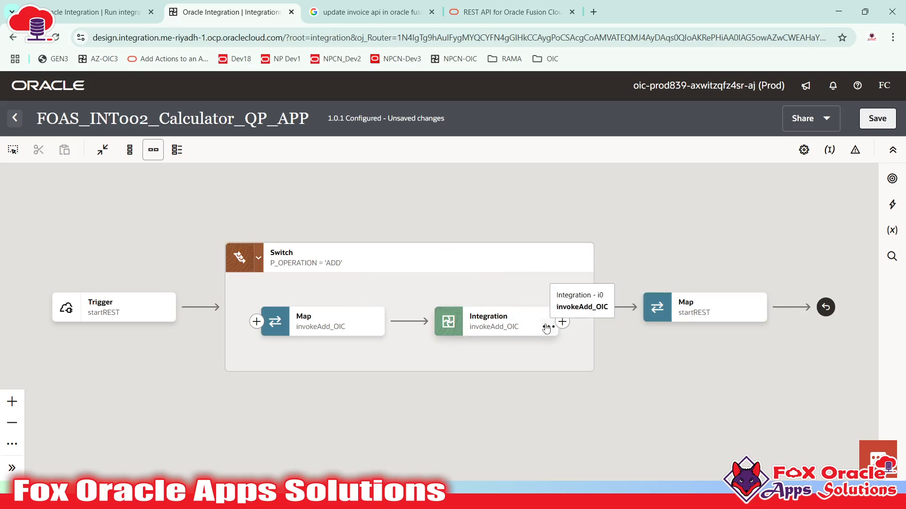
left_click(694, 320)
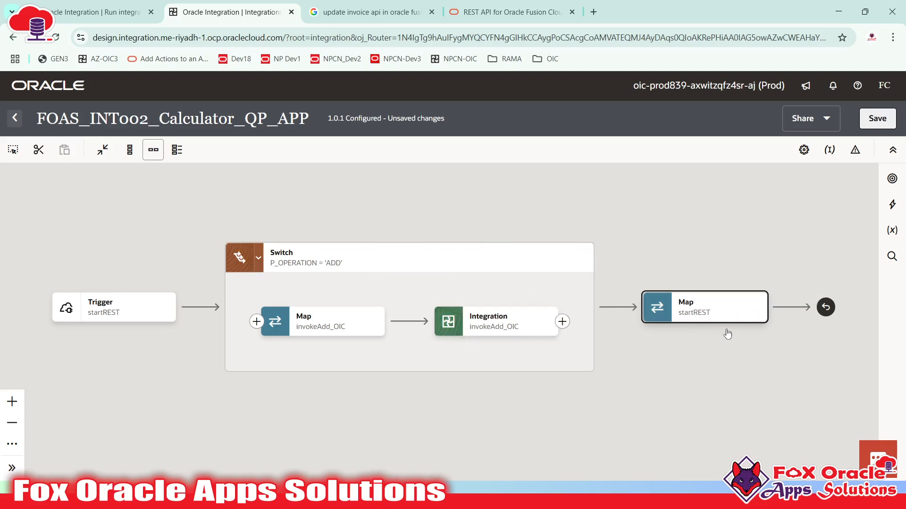
left_click(675, 321)
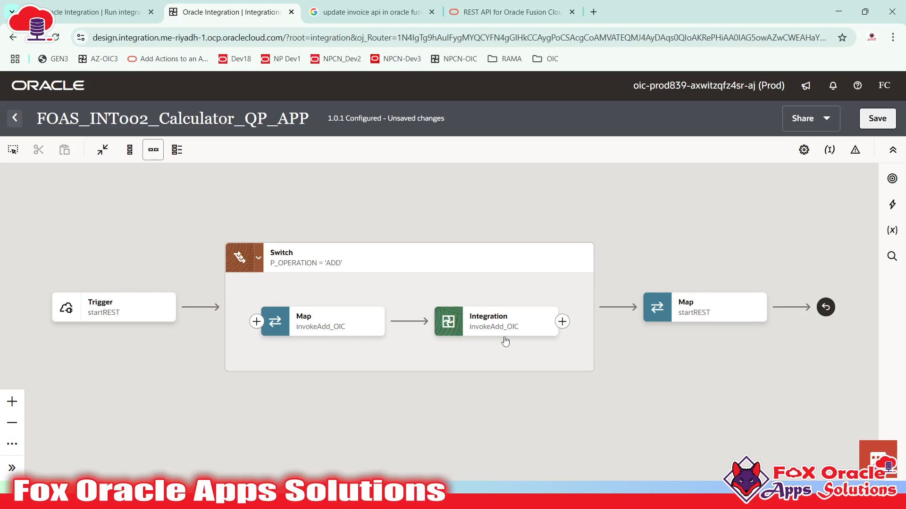
left_click(693, 309)
left_click(721, 313)
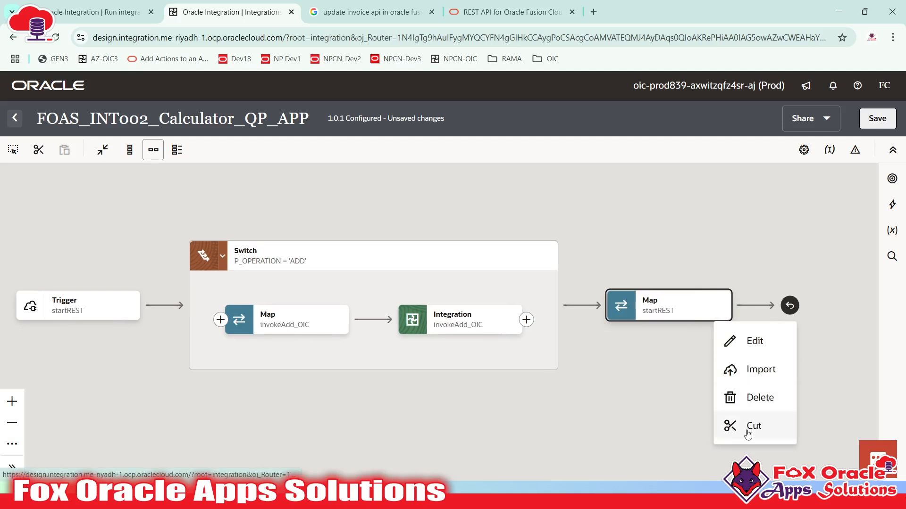
- Cut the startREST Map and paste it after the invokeAdd_OIC call in the ADD route
left_click(651, 370)
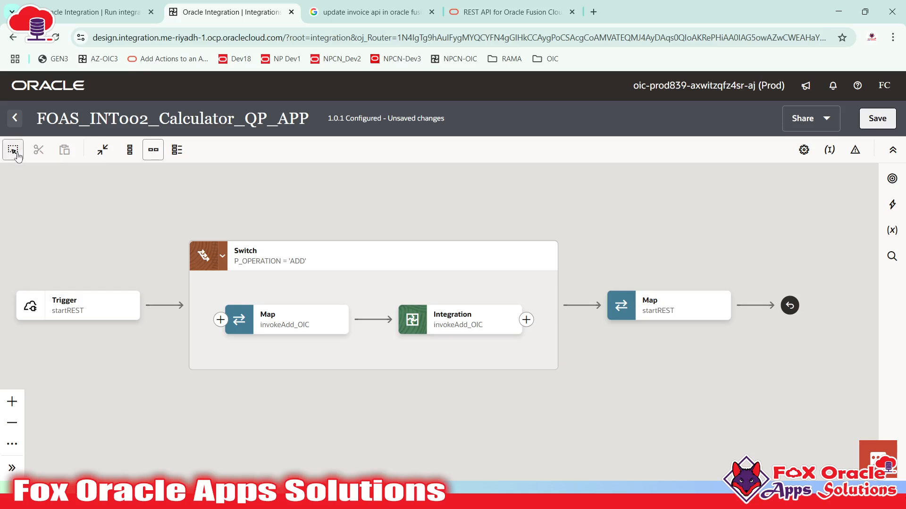
left_click_drag(580, 237, 766, 393)
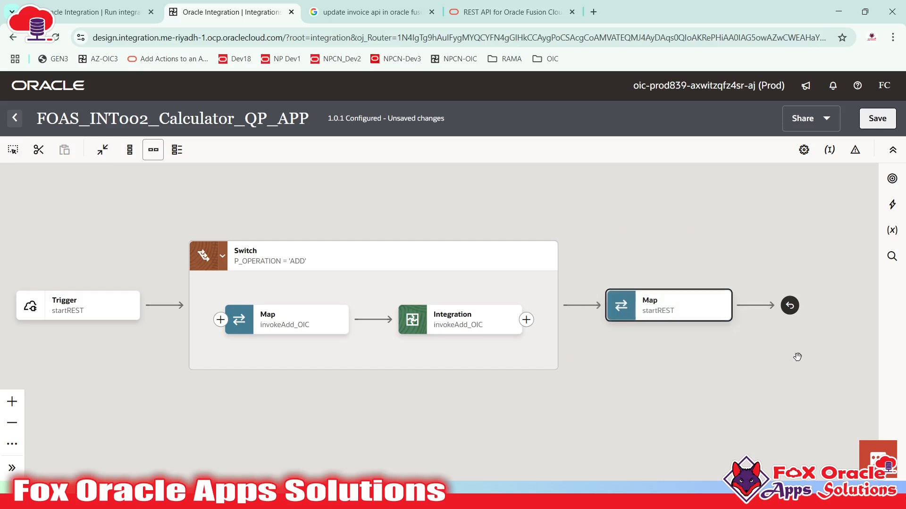
left_click(39, 151)
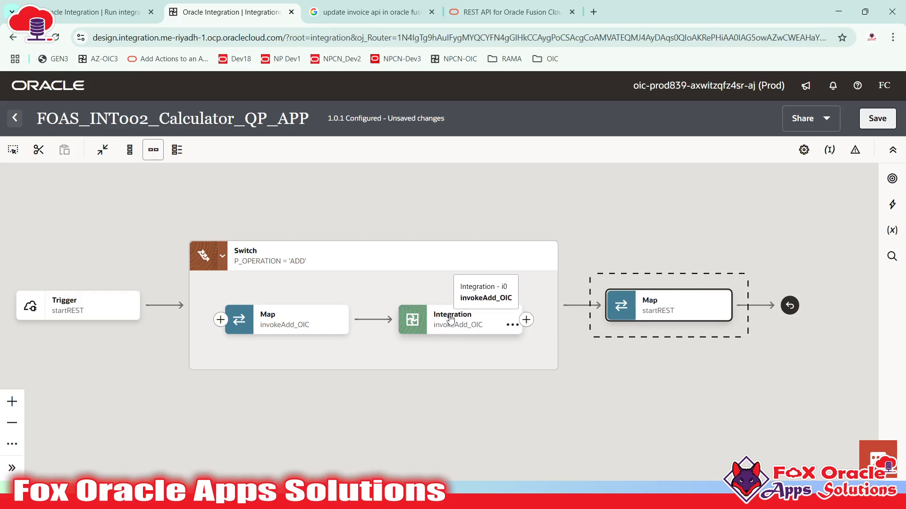
left_click(526, 319)
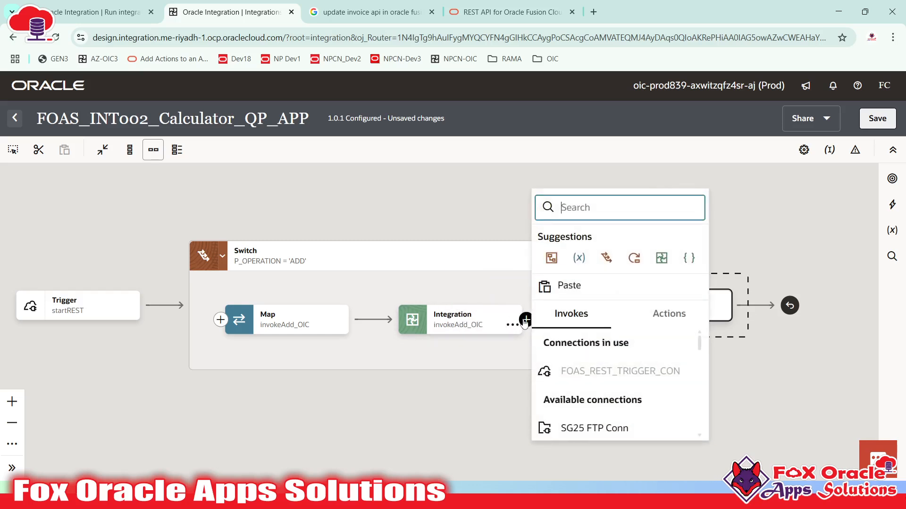
left_click(563, 287)
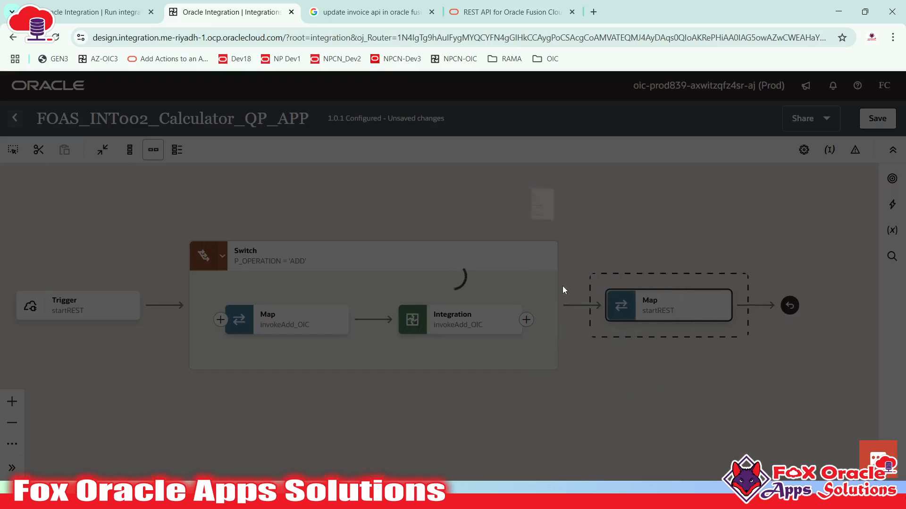
key("super")
key("super")
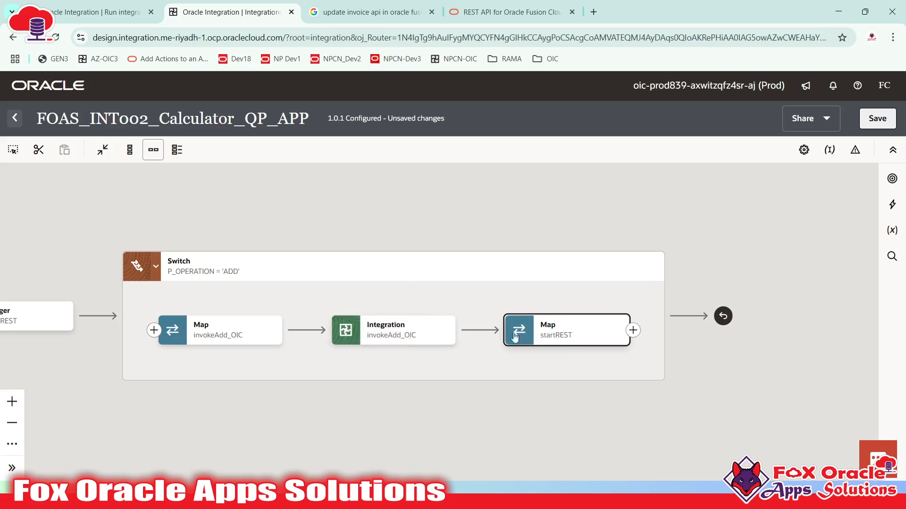
- Open the startREST map and inspect the invokeAdd_OIC Request's N 1 and N 2 fields
double_click(540, 332)
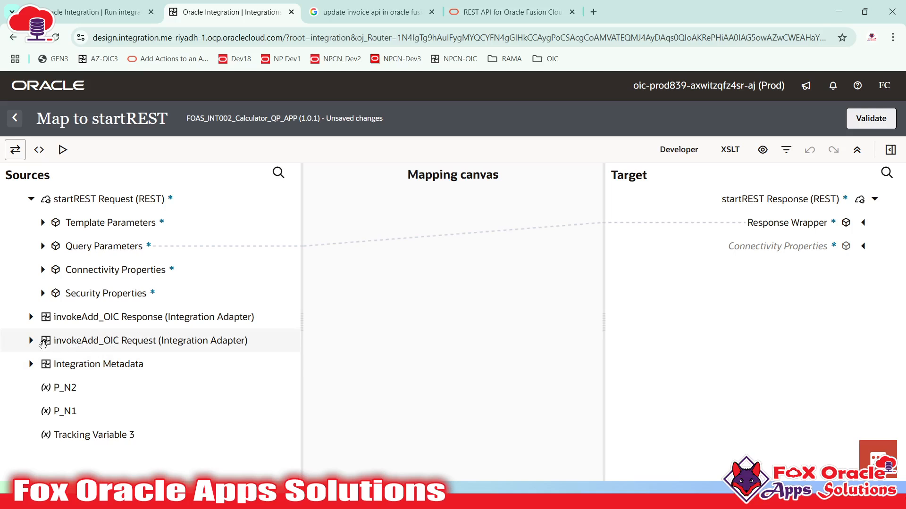
left_click(31, 340)
left_click(43, 363)
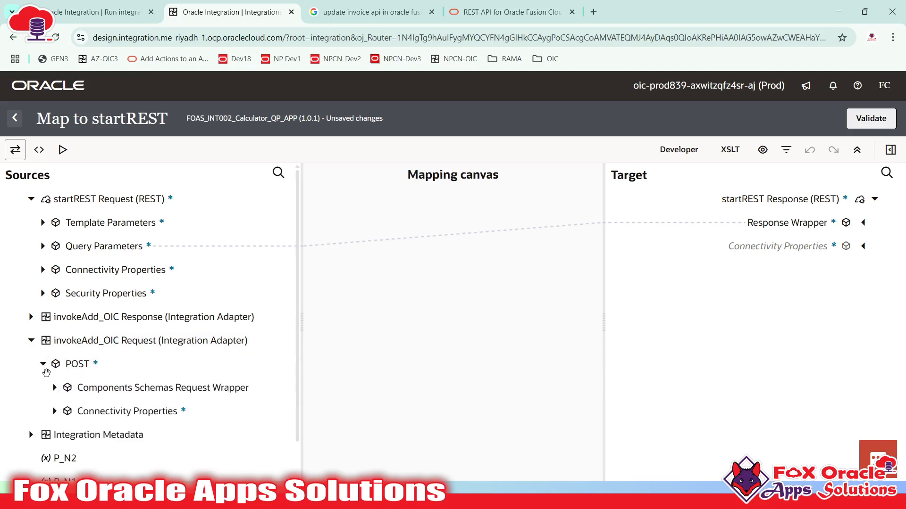
left_click(54, 387)
scroll(100, 356, "down", 2)
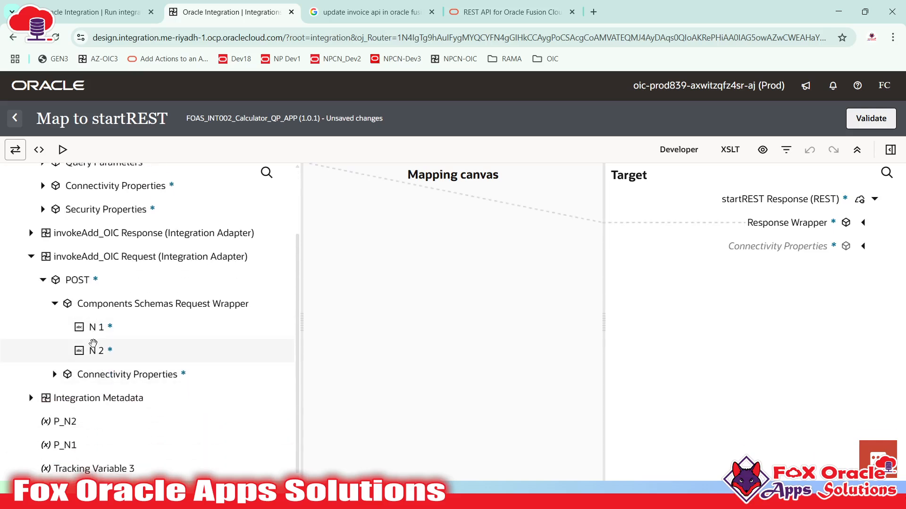
scroll(120, 338, "up", 2)
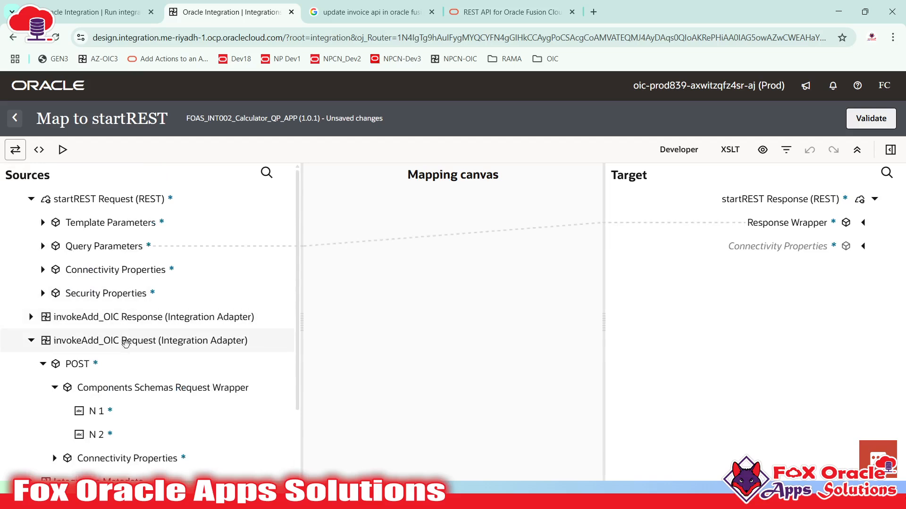
left_click(31, 340)
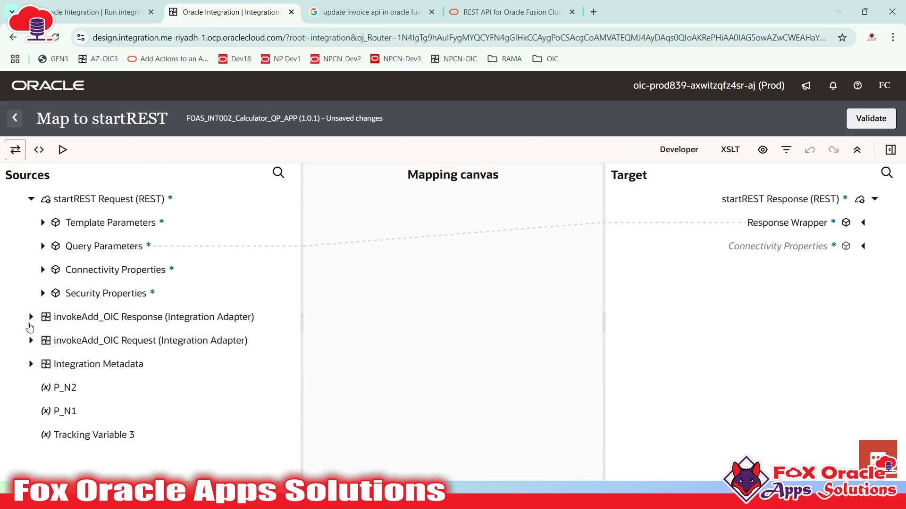
- Expand the invokeAdd_OIC Response to reveal Result and check its name in Notepad++
left_click(31, 317)
left_click(43, 341)
left_click(55, 364)
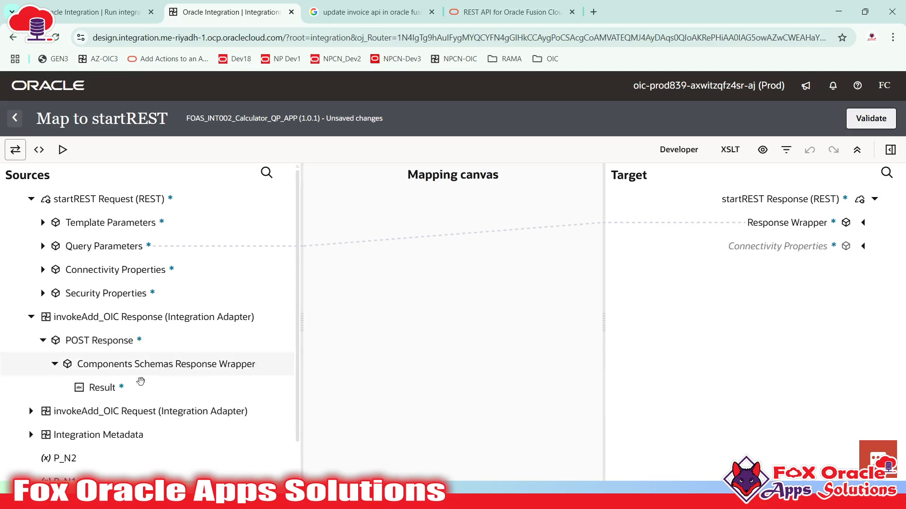
key("alt+Tab")
double_click(85, 390)
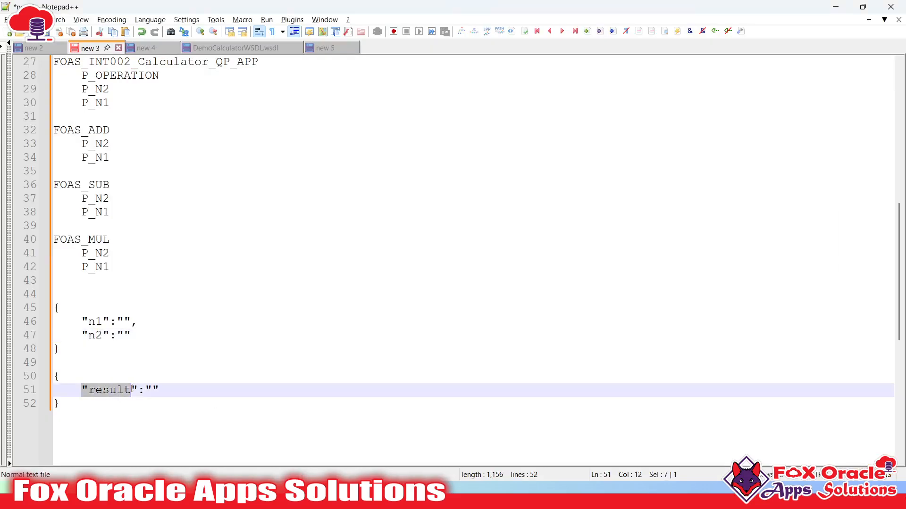
key("alt+Tab")
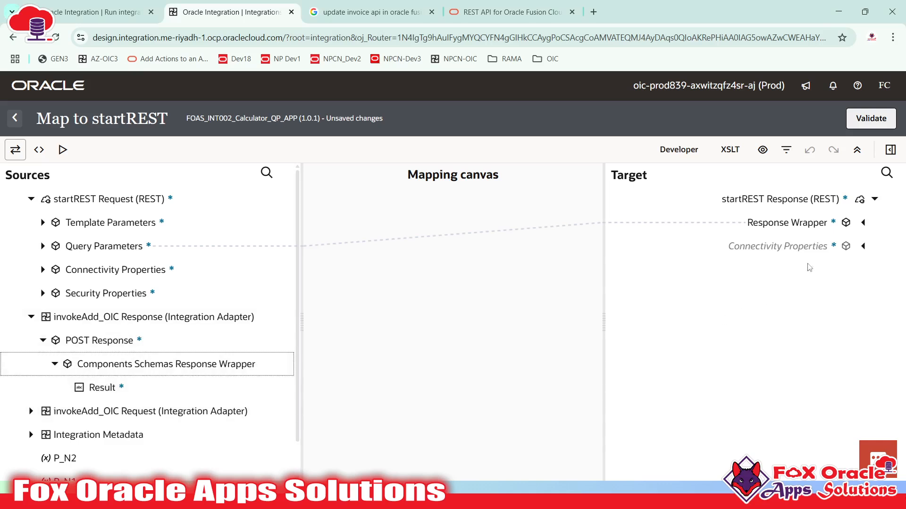
- Map invokeAdd_OIC's Result to Result and P OPERATION to Operation, validate, and close the mapper
left_click(861, 224)
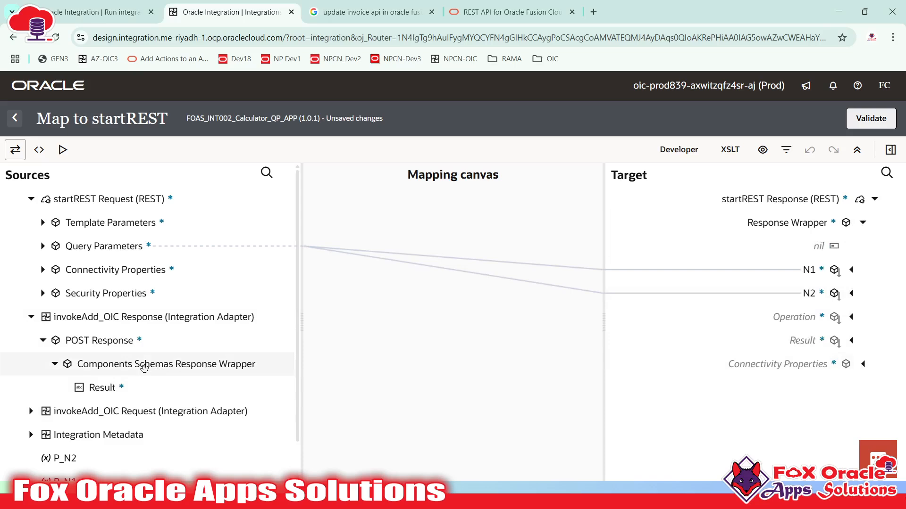
left_click_drag(87, 388, 785, 340)
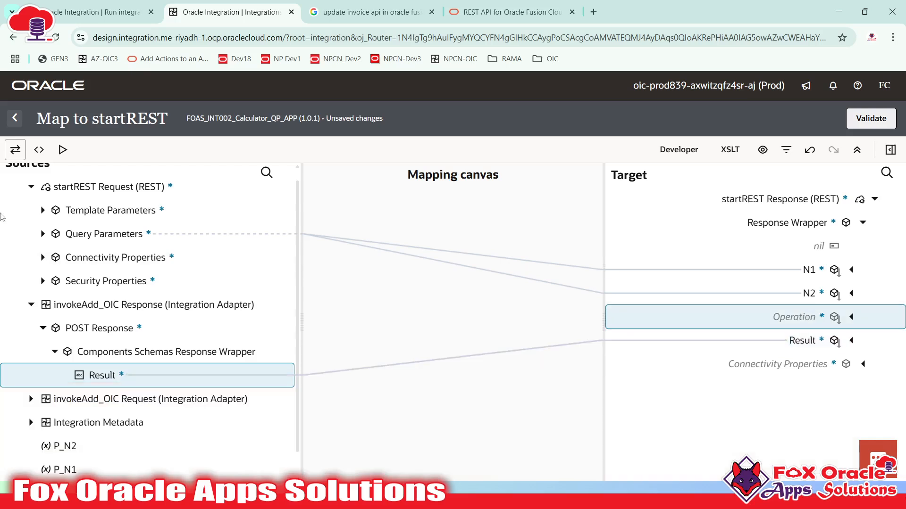
left_click(42, 210)
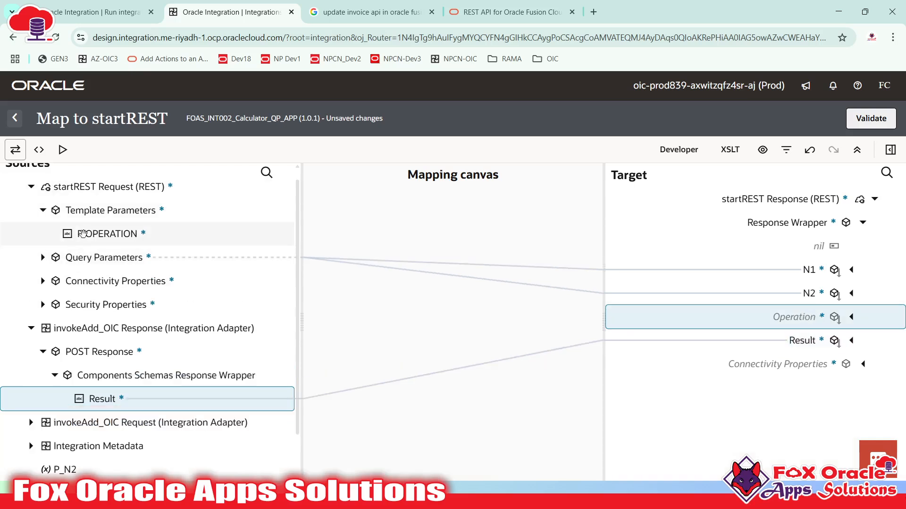
left_click_drag(83, 234, 770, 323)
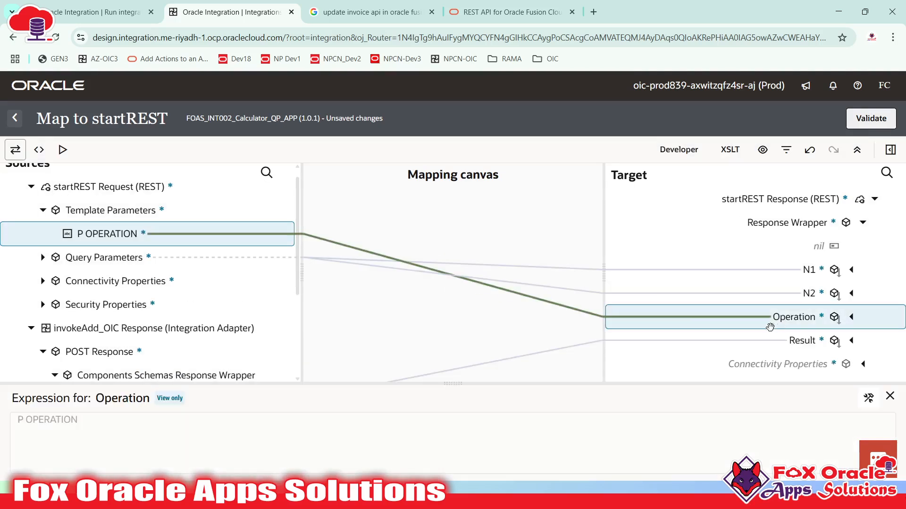
left_click(878, 122)
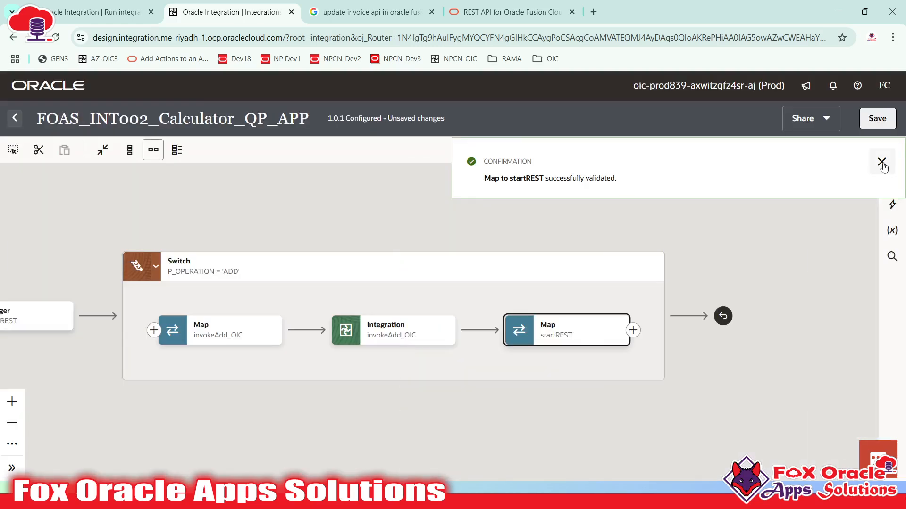
left_click(881, 162)
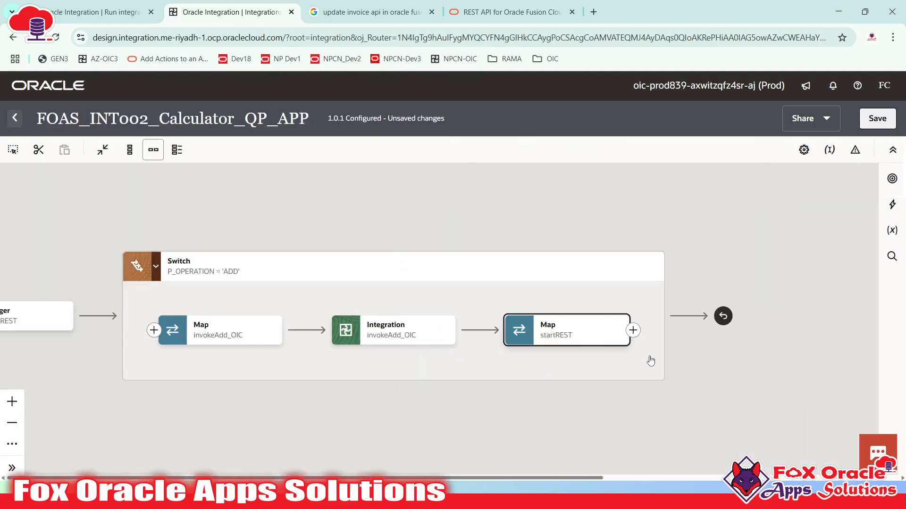
- Save the 1.0.1 integration, then pan the canvas and briefly open the Actions palette
left_click(881, 128)
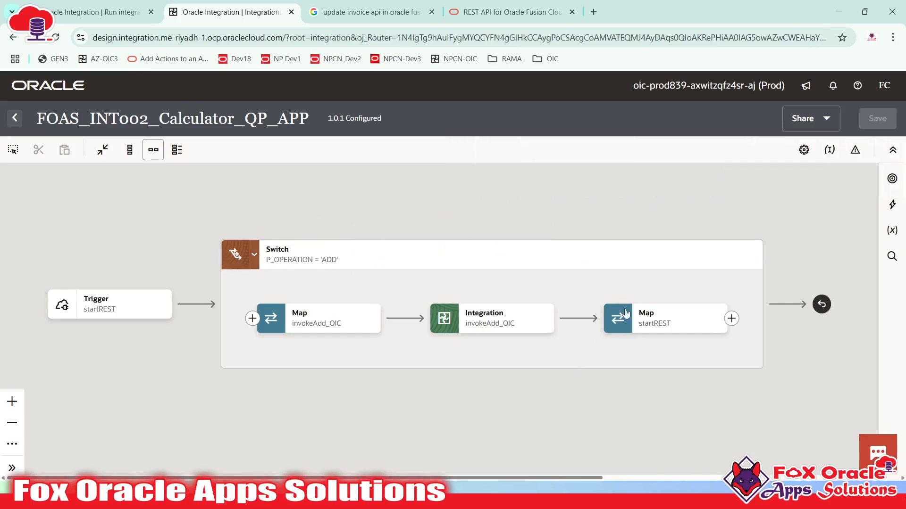
left_click_drag(618, 280, 553, 280)
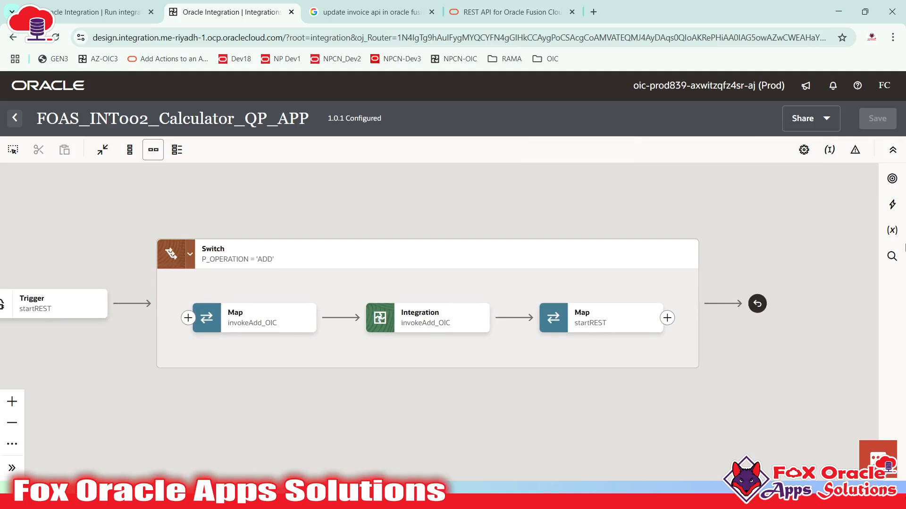
left_click(892, 207)
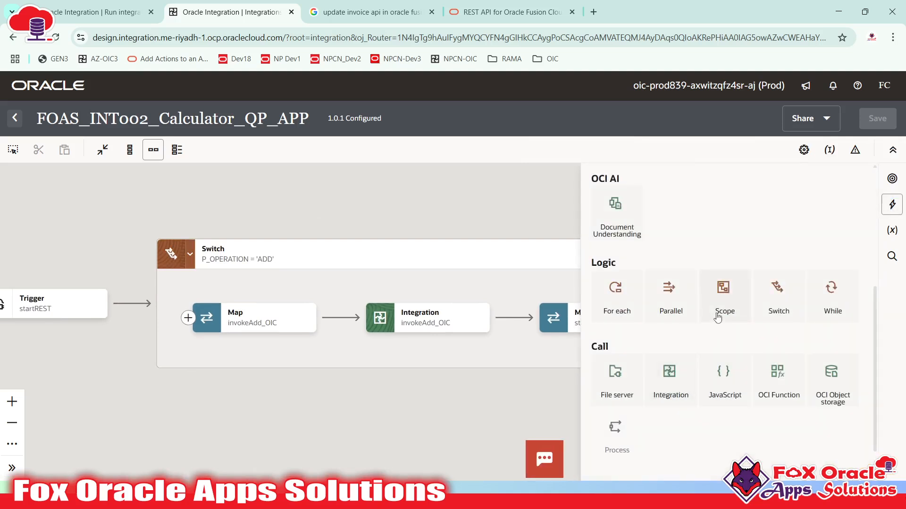
mouse_move(718, 318)
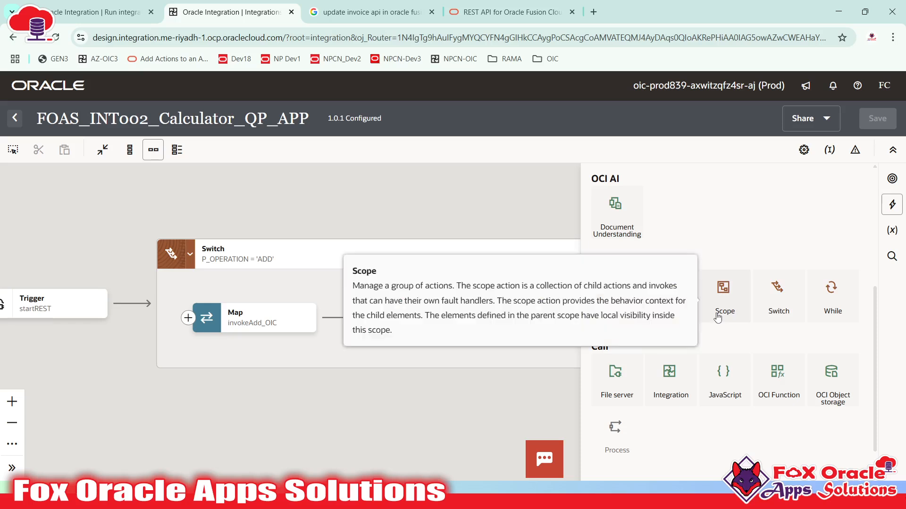
left_click(383, 222)
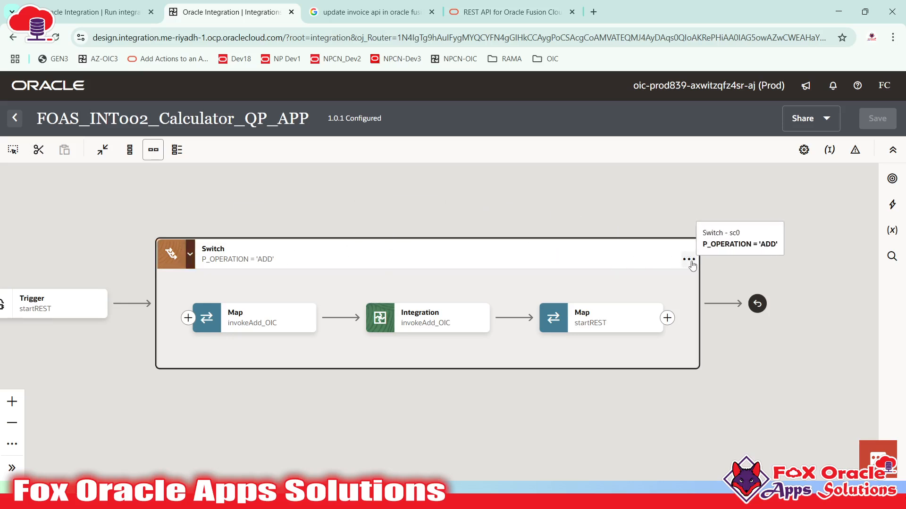
- Show the Switch's Add submenu listing the Route and Otherwise options
left_click(690, 261)
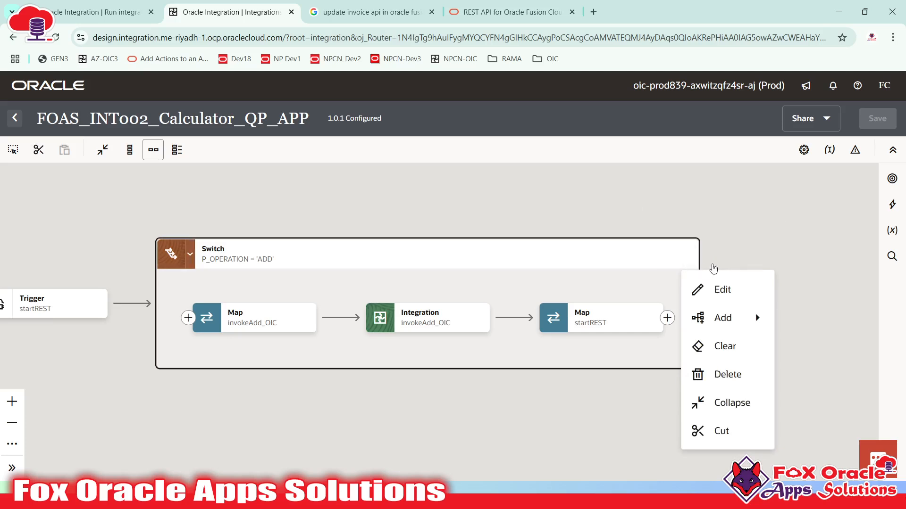
mouse_move(720, 325)
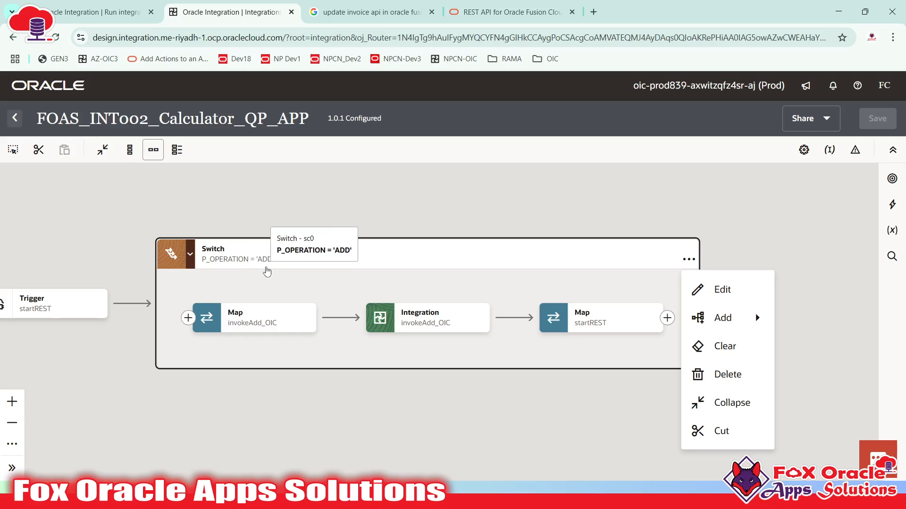
mouse_move(751, 329)
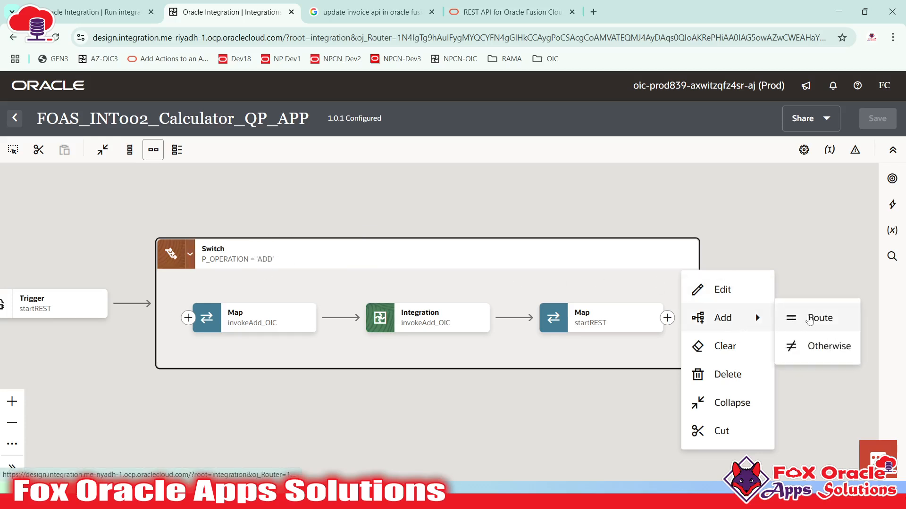
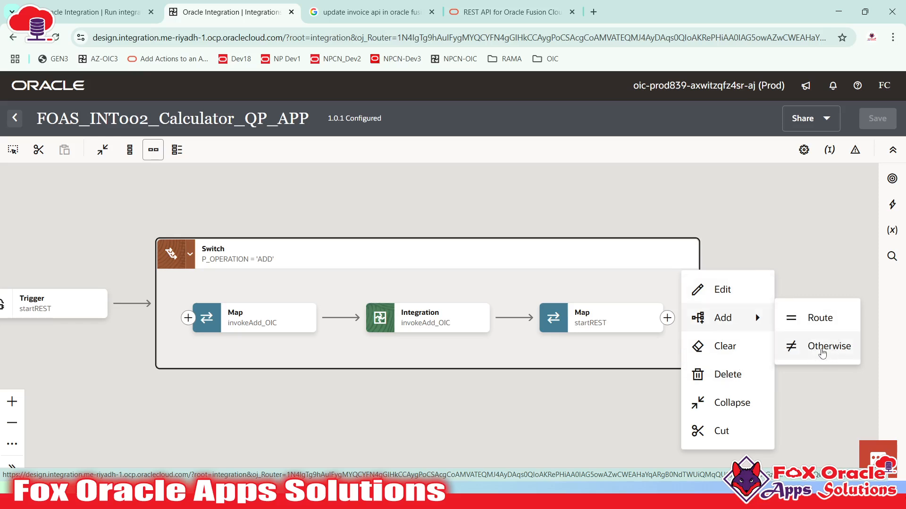
- Add Route 2 to the Switch with the condition P_OPERATION = 'SUB'
left_click(805, 319)
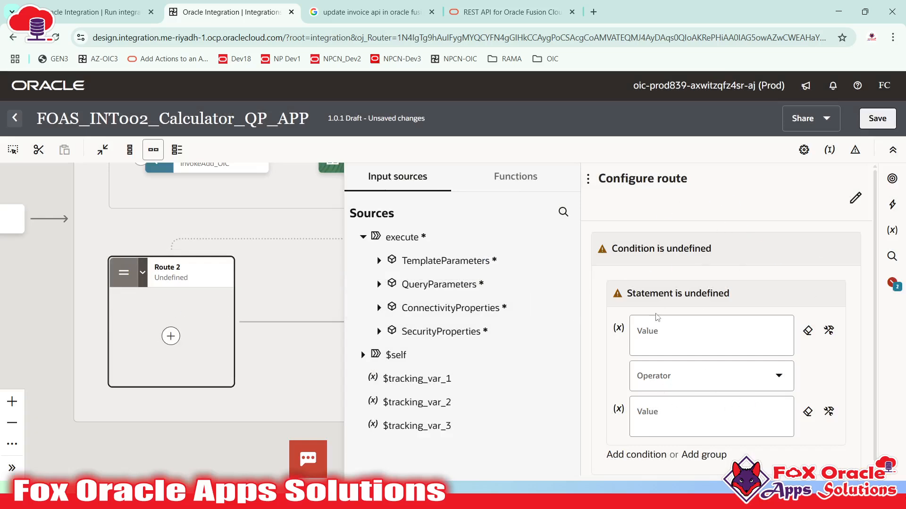
scroll(657, 317, "down", 1)
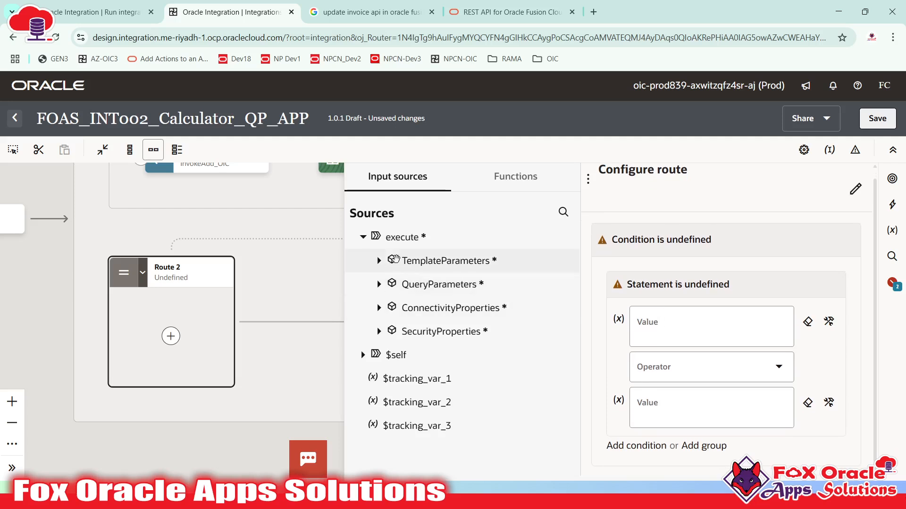
left_click(378, 261)
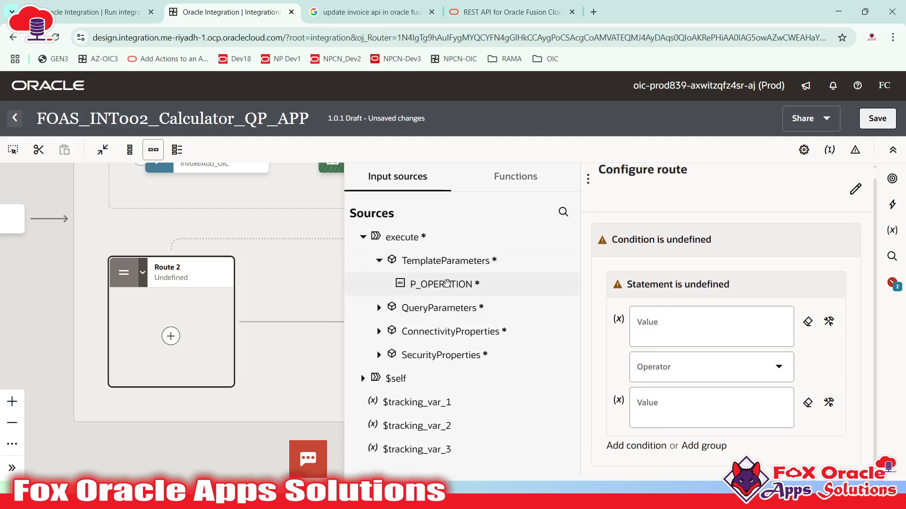
left_click_drag(447, 283, 706, 342)
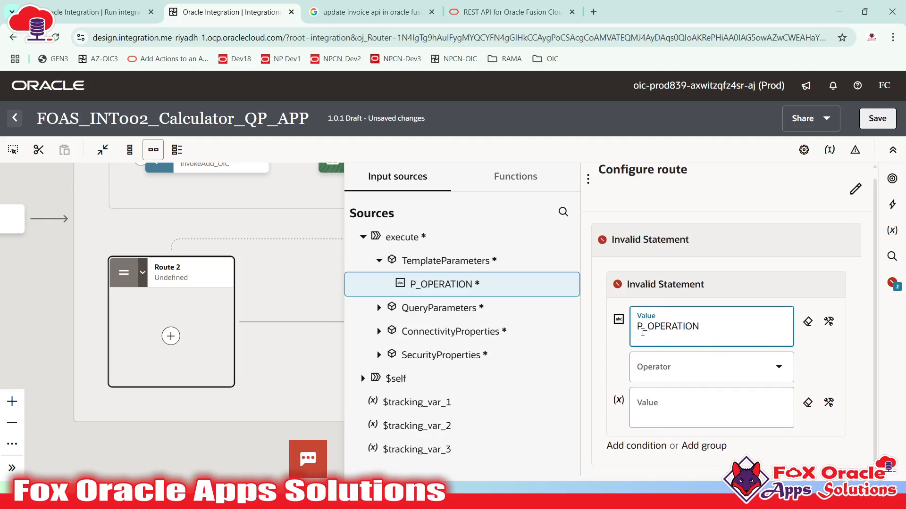
left_click(665, 367)
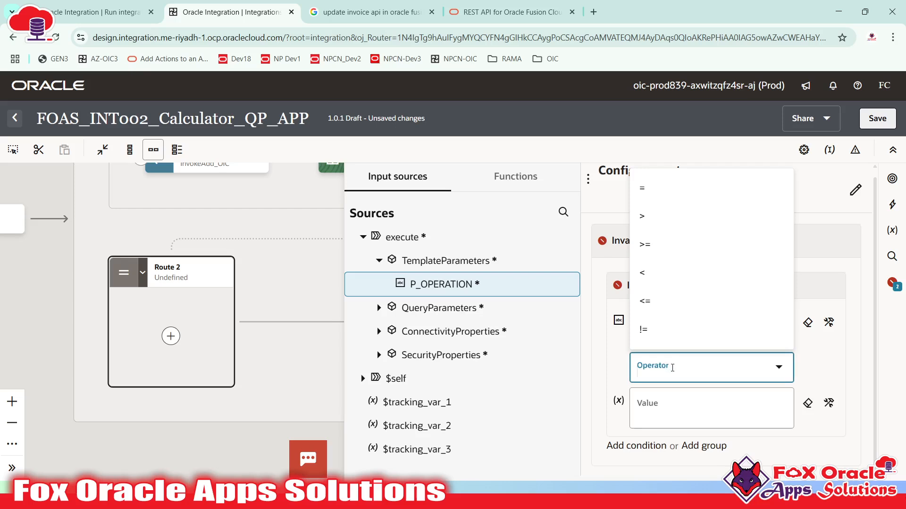
left_click(657, 200)
left_click(685, 409)
type("'")
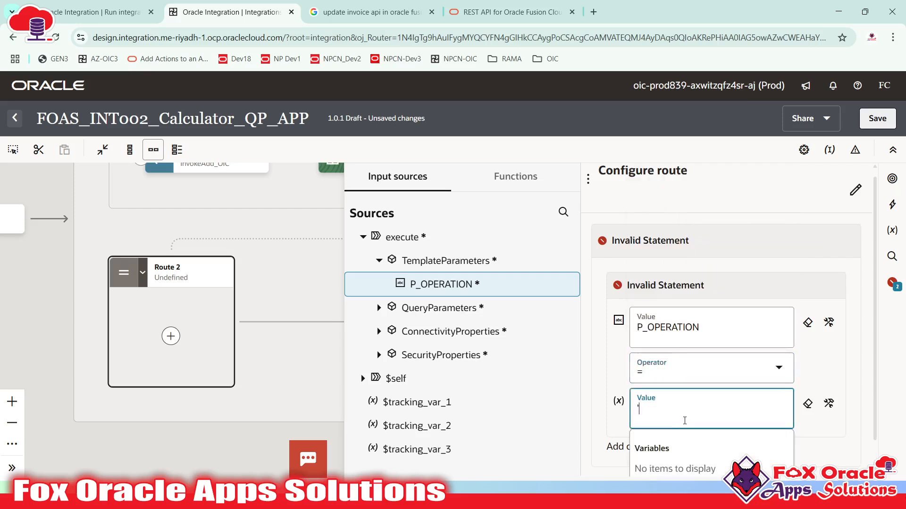
type("SUB'")
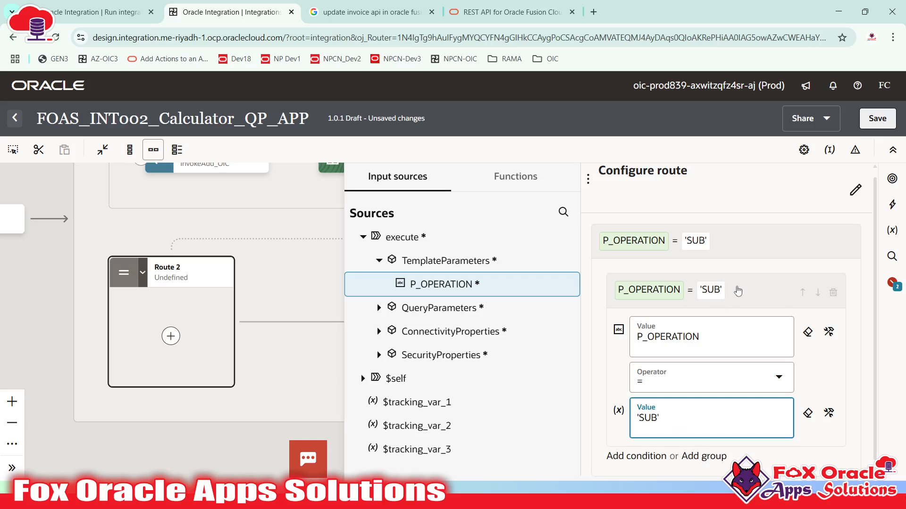
left_click(737, 291)
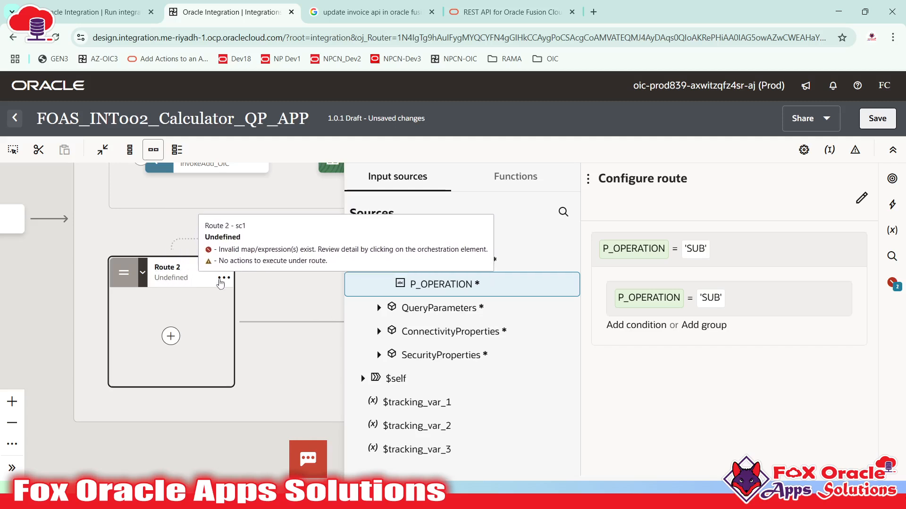
- Rename Route 2 to checkSubstraction
left_click(862, 199)
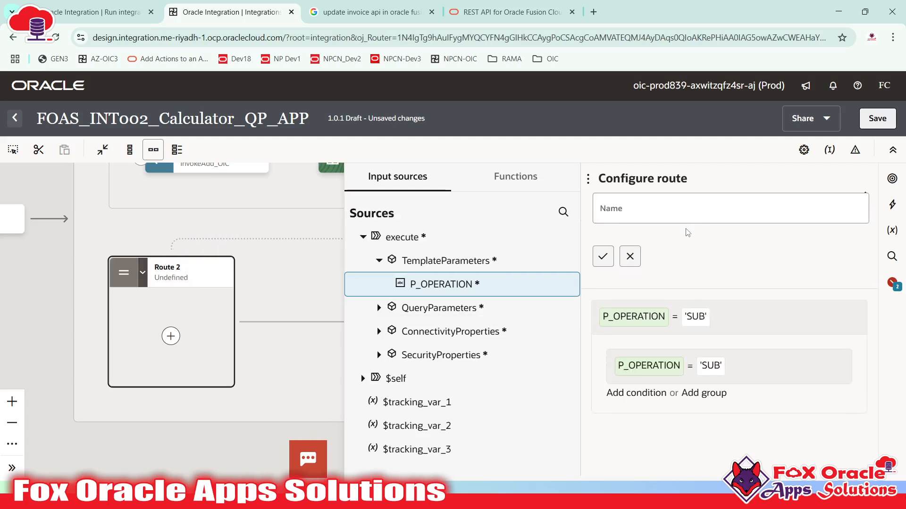
left_click(688, 206)
type("checkSubstraction")
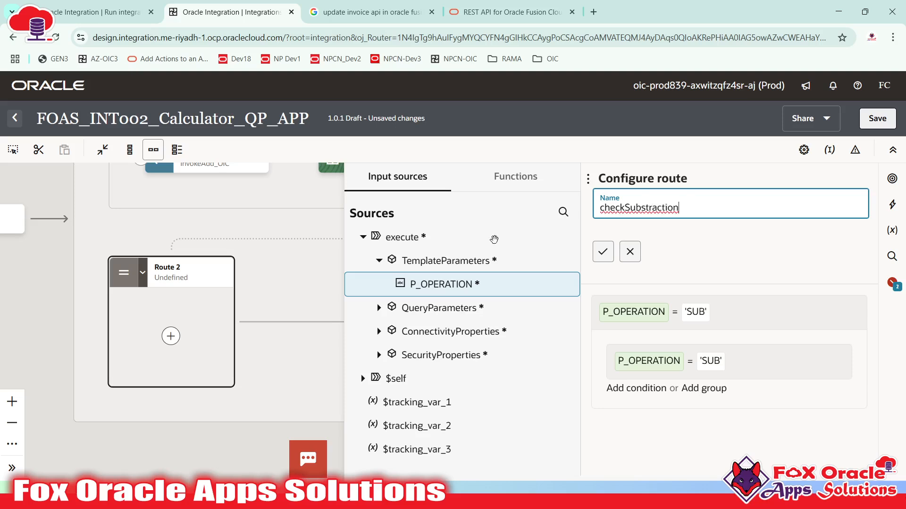
left_click(603, 252)
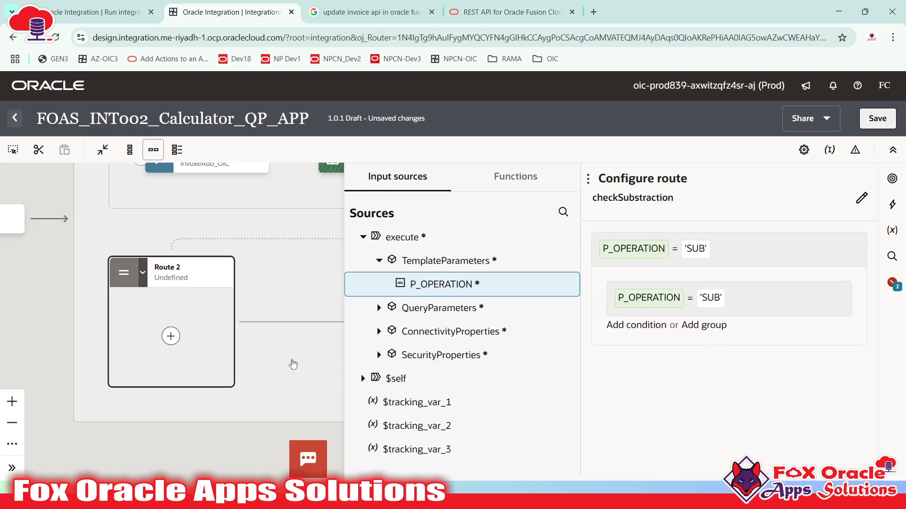
- Save the integration with Ctrl+S and pan the canvas back to the Switch header
key("ctrl+s")
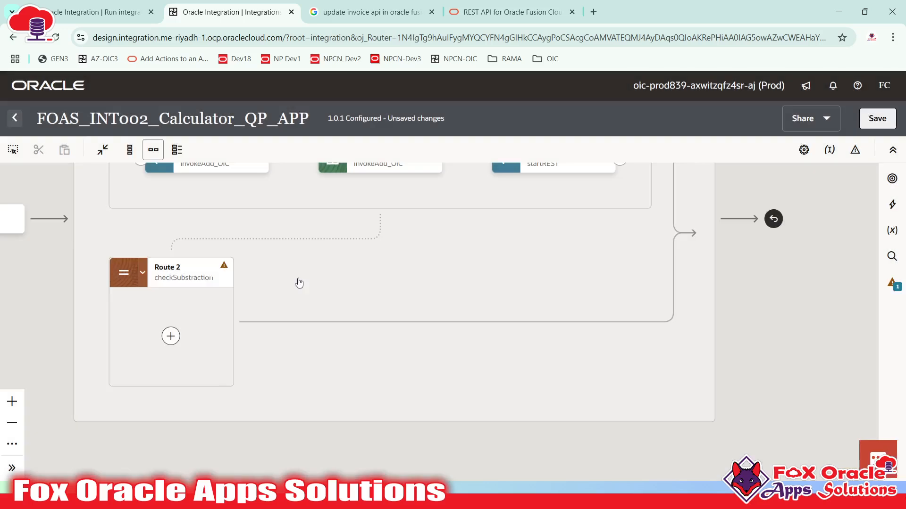
left_click_drag(371, 275, 449, 283)
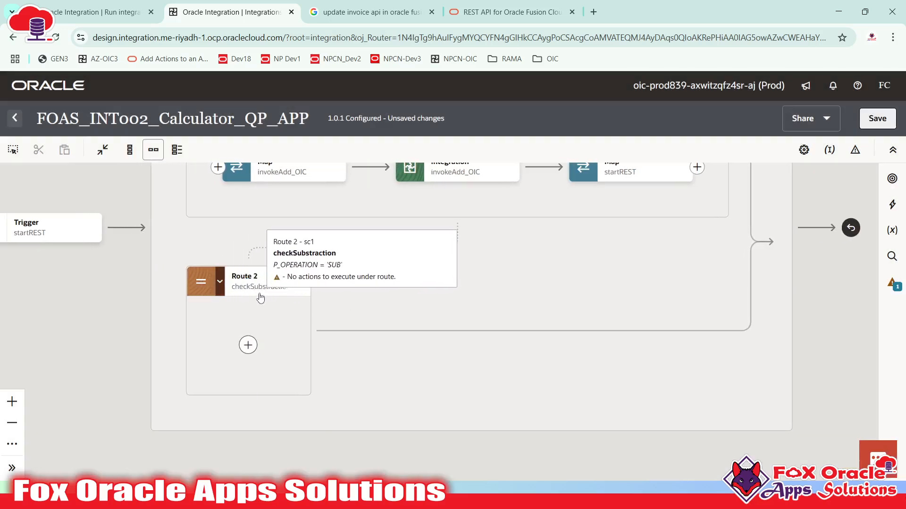
left_click_drag(516, 277, 525, 360)
left_click_drag(455, 213, 453, 258)
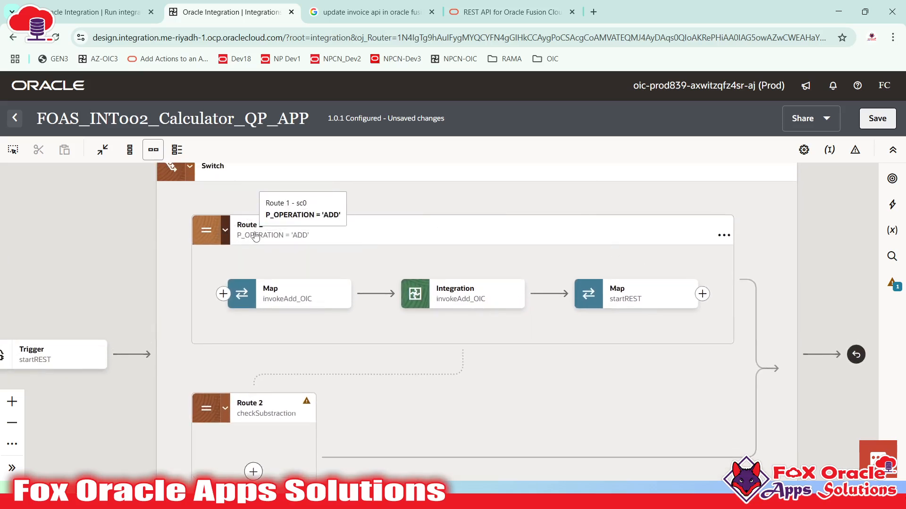
- Rename Route 1 to checkAddition and close its route settings
left_click(283, 235)
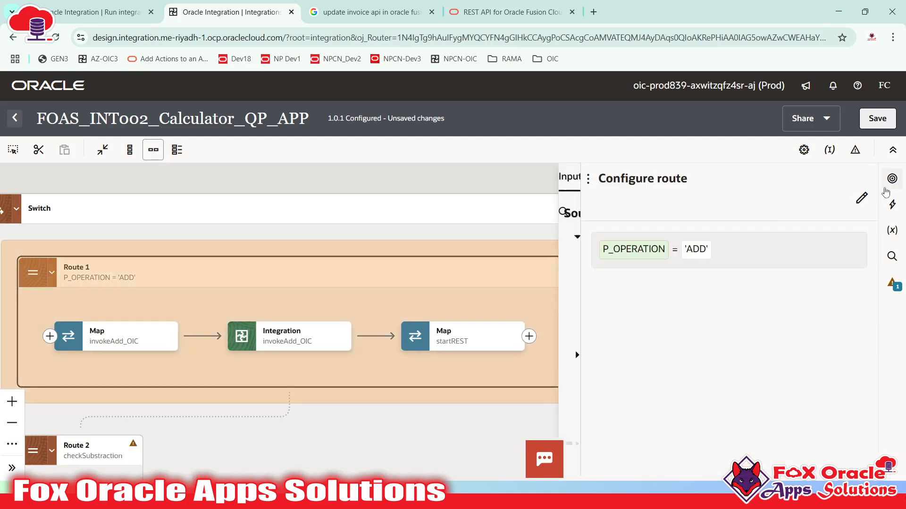
left_click(861, 199)
left_click(677, 212)
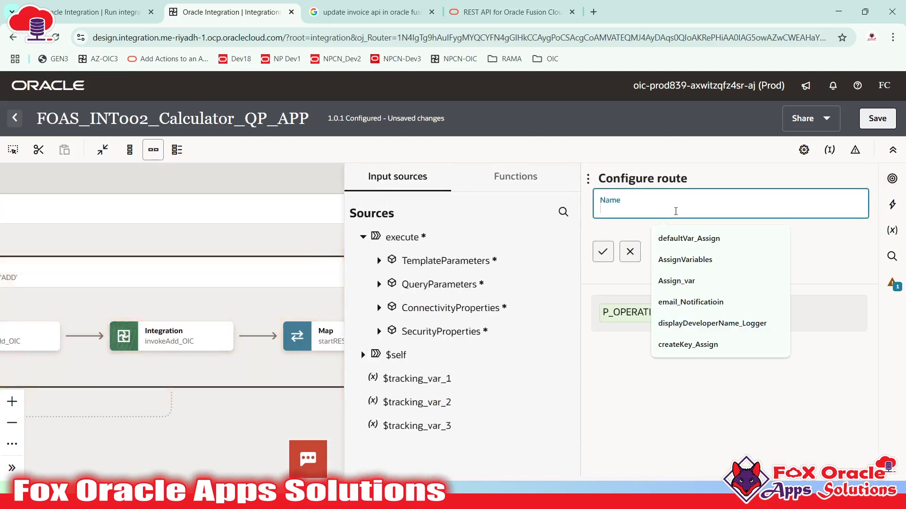
type("checkAddition")
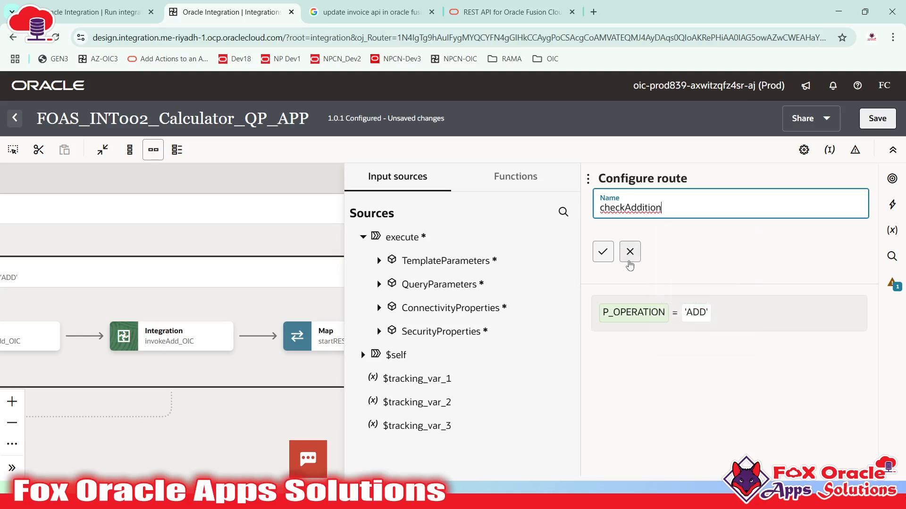
left_click(603, 251)
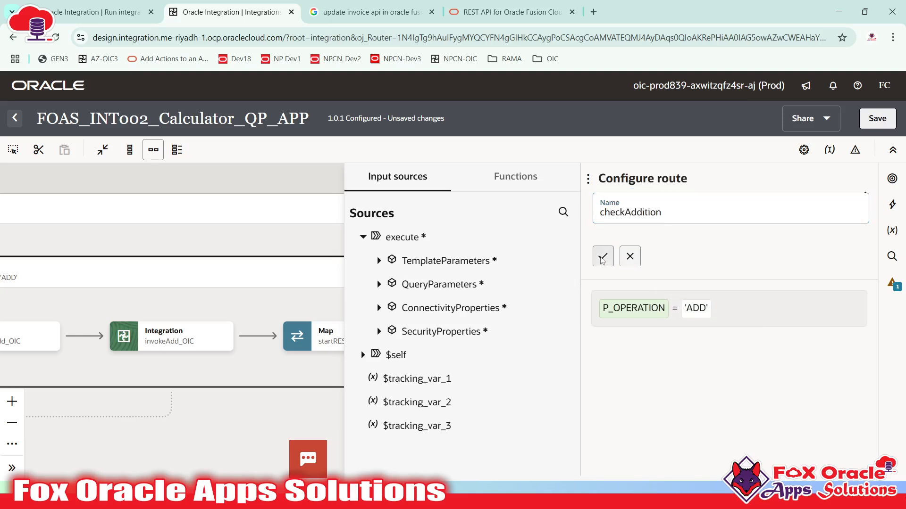
left_click(273, 185)
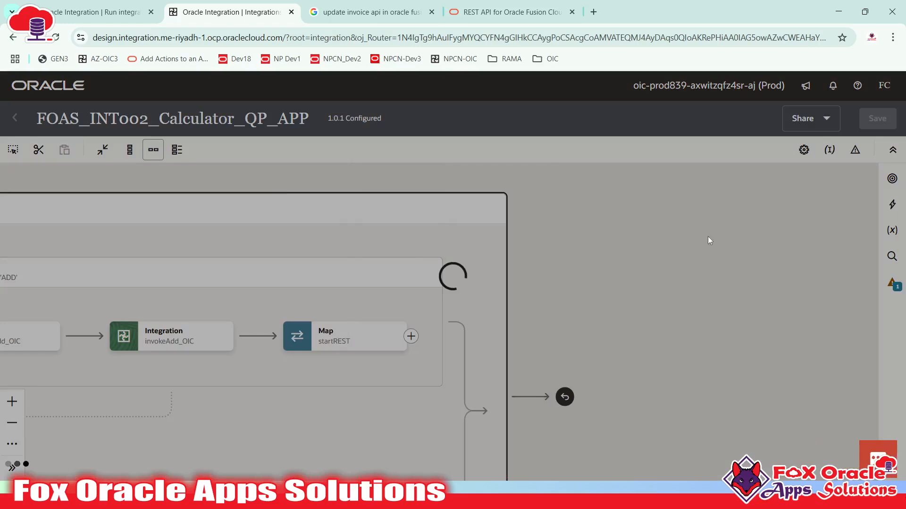
- Pan to Route 2 and briefly open, then dismiss, its actions list
left_click_drag(595, 294, 878, 260)
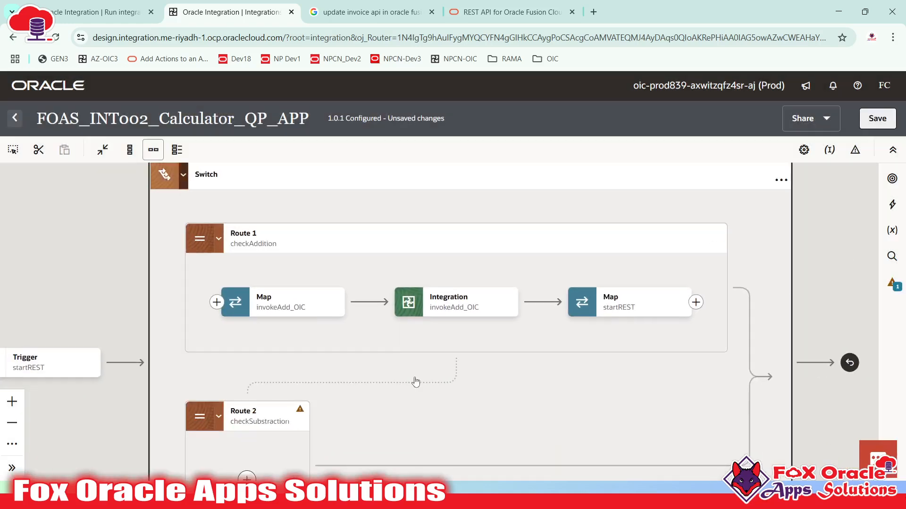
left_click_drag(414, 381, 395, 251)
left_click_drag(342, 317, 343, 329)
mouse_move(288, 294)
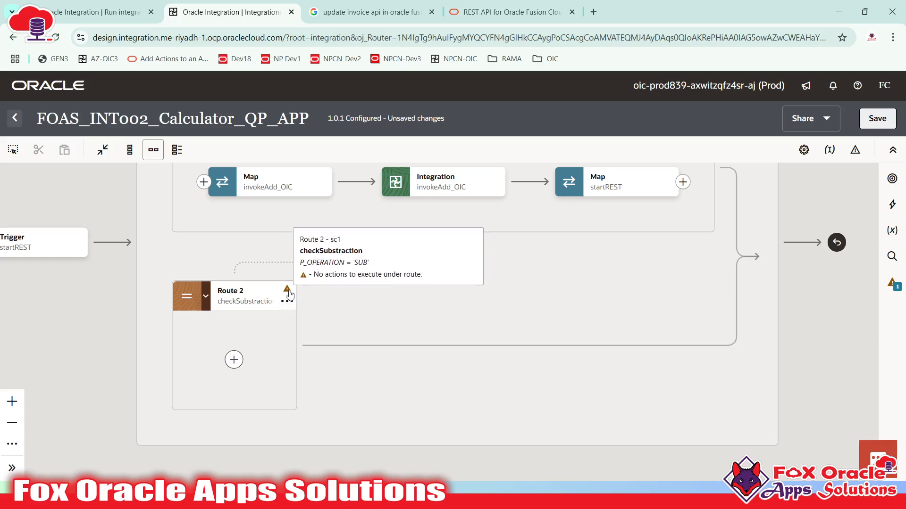
left_click_drag(378, 301, 373, 318)
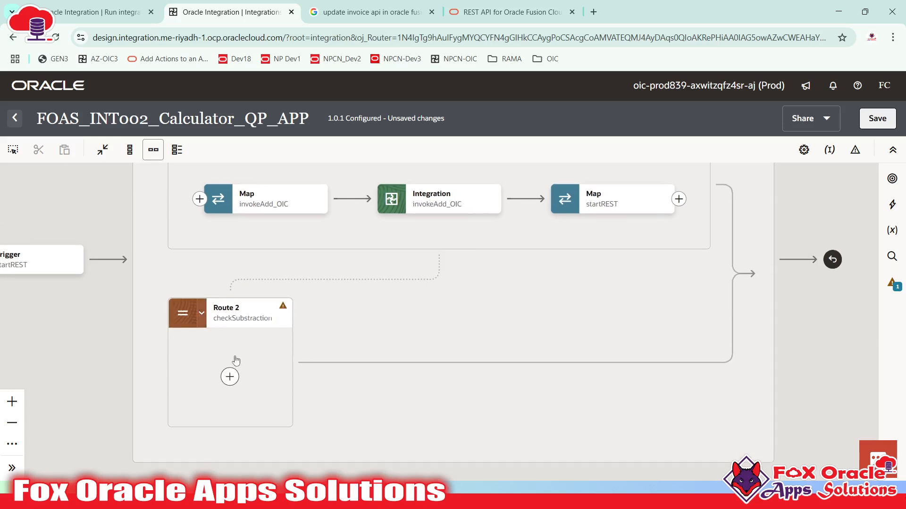
mouse_move(226, 320)
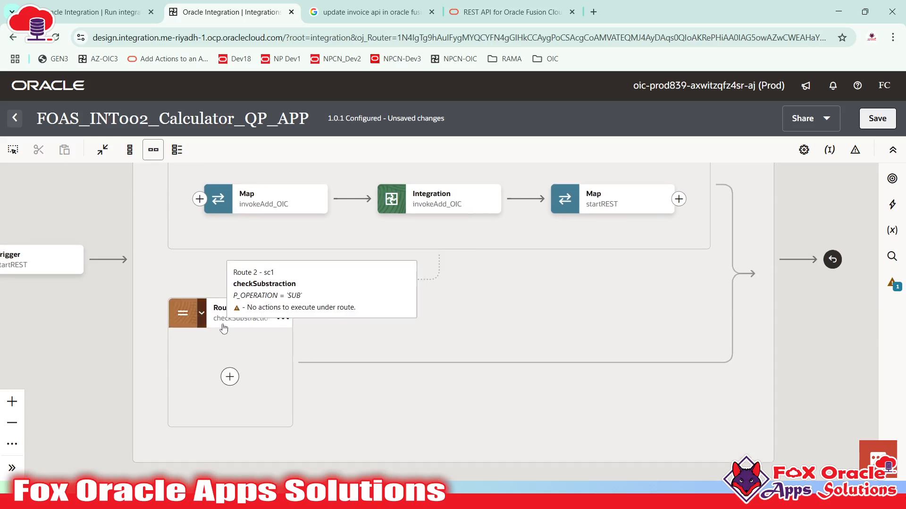
left_click(281, 324)
left_click(507, 311)
left_click_drag(524, 297, 488, 362)
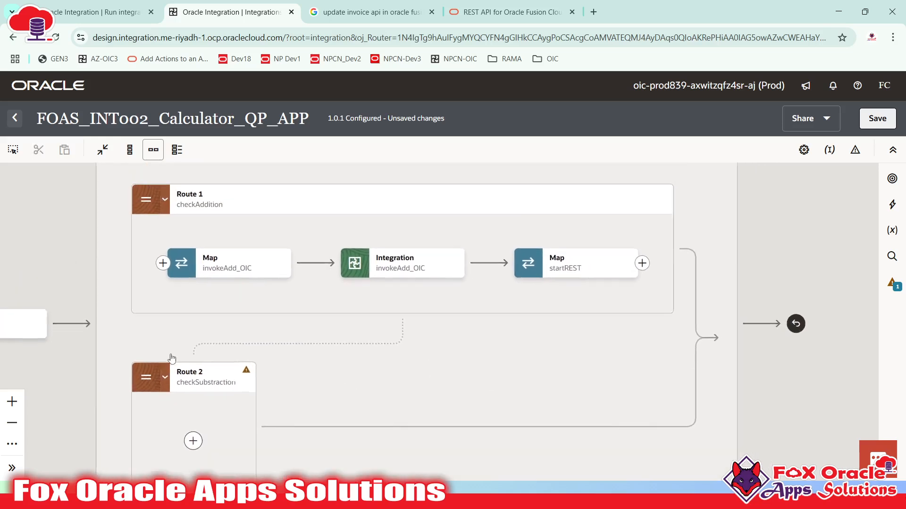
left_click_drag(479, 327, 479, 342)
- Open Route 1's actions list, then pan the canvas to bring Route 2 and the Trigger into view
mouse_move(177, 219)
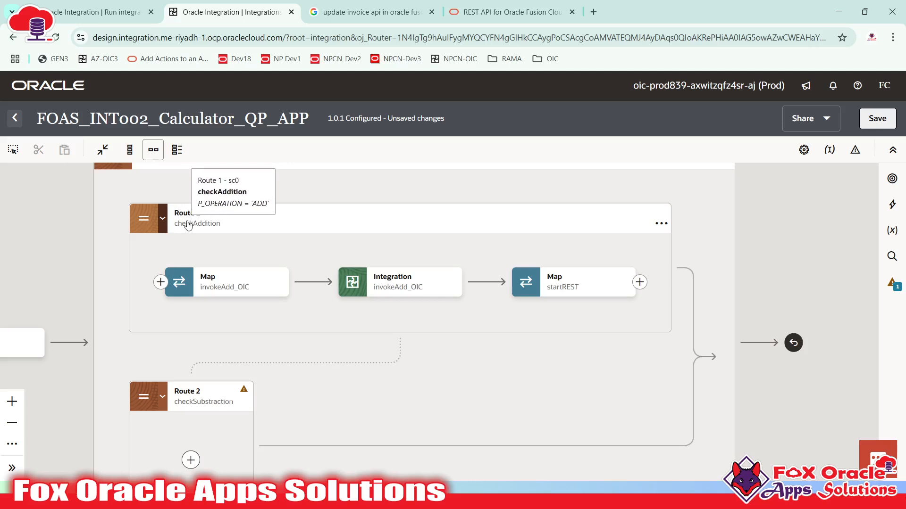
left_click(661, 224)
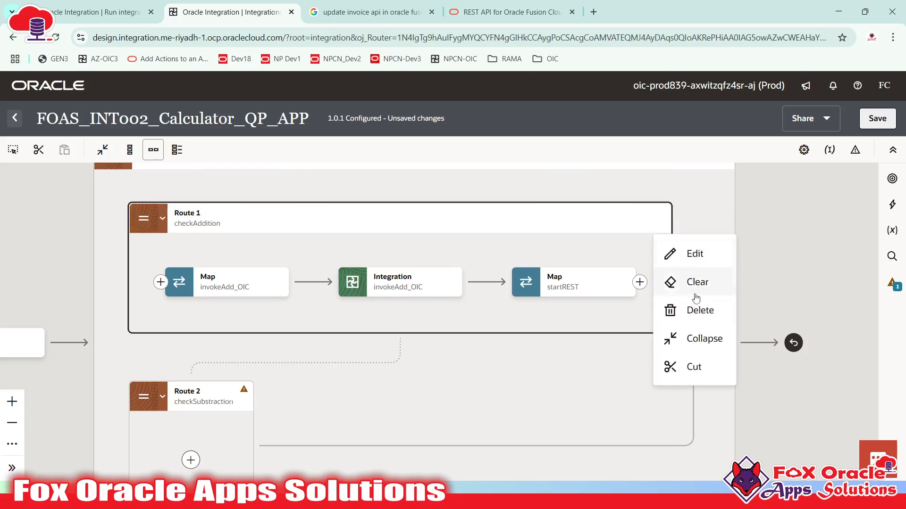
left_click_drag(516, 194, 481, 280)
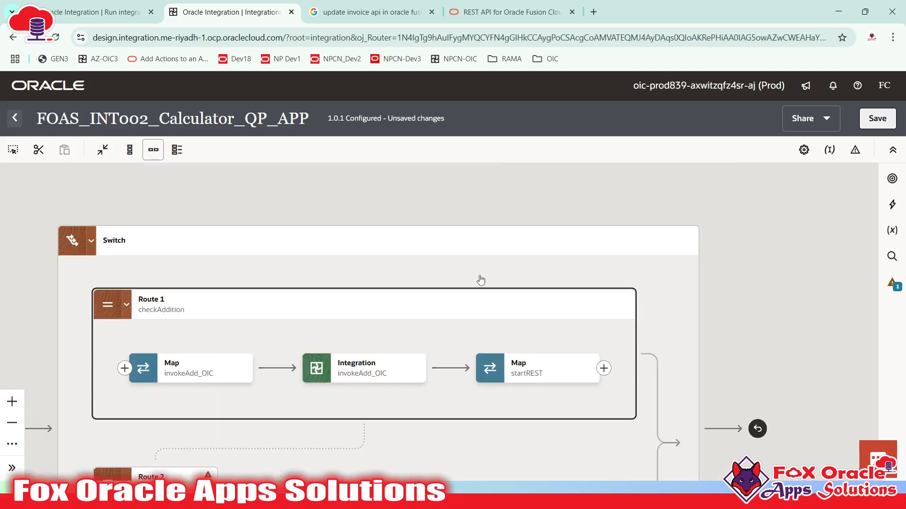
left_click_drag(346, 241, 403, 149)
left_click_drag(337, 341, 367, 335)
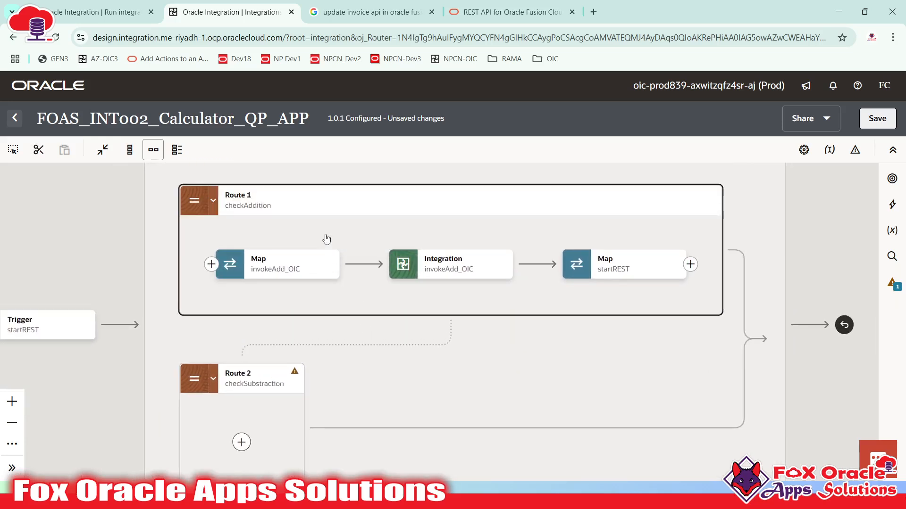
left_click_drag(326, 239, 328, 264)
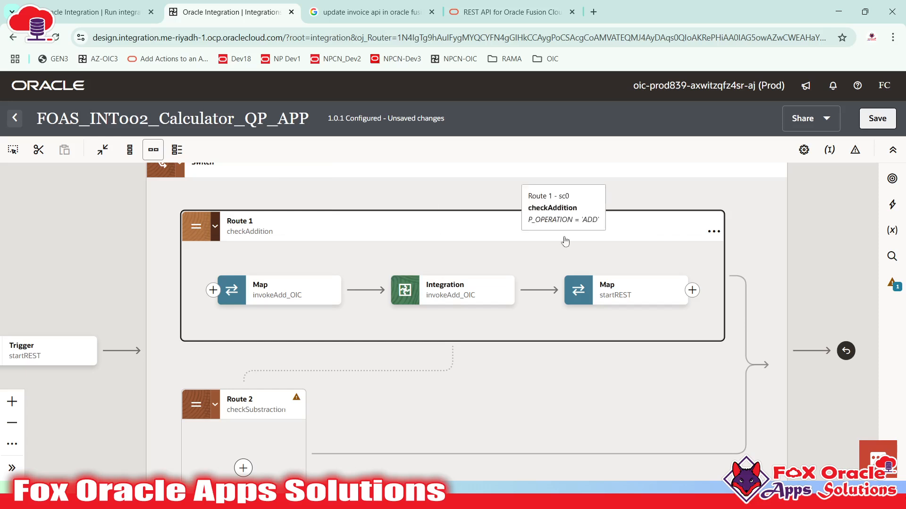
left_click_drag(214, 401, 221, 340)
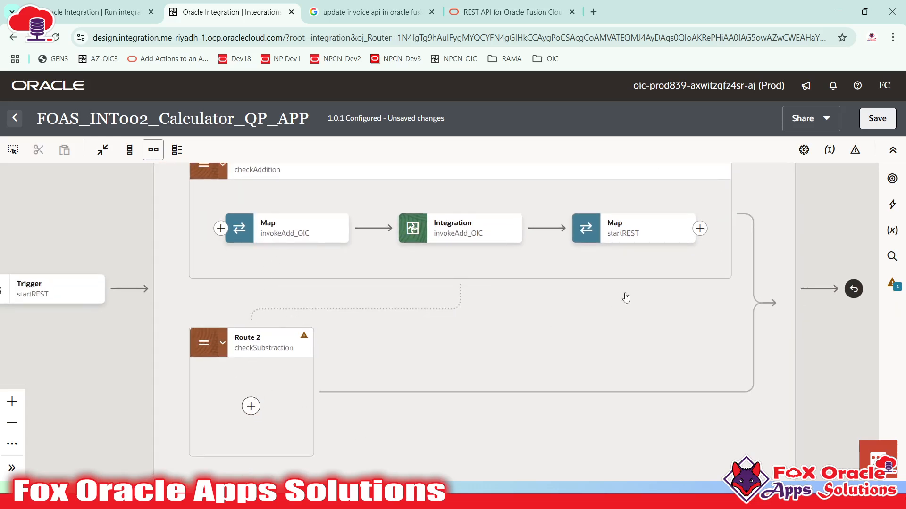
scroll(363, 307, "up", 4)
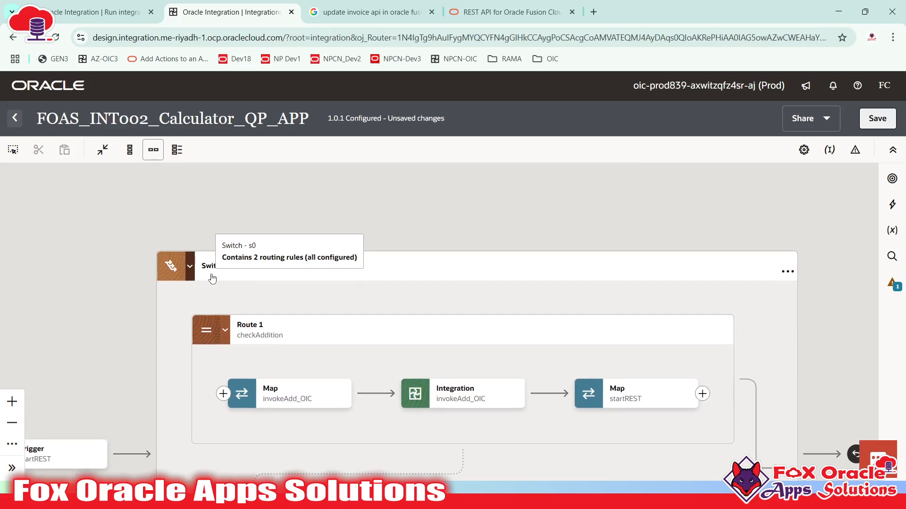
left_click_drag(355, 292, 275, 246)
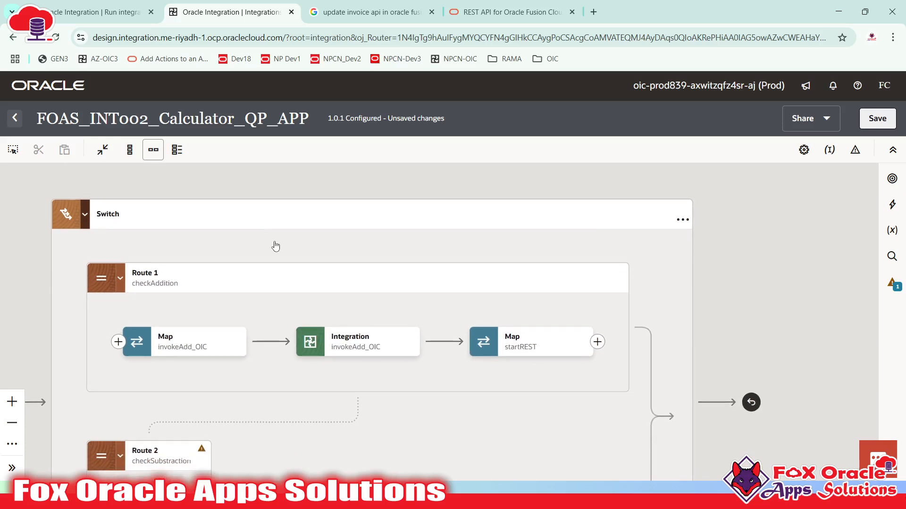
- Add Route 3 to the Switch with the condition P_OPERATION = 'MUL'
left_click(682, 222)
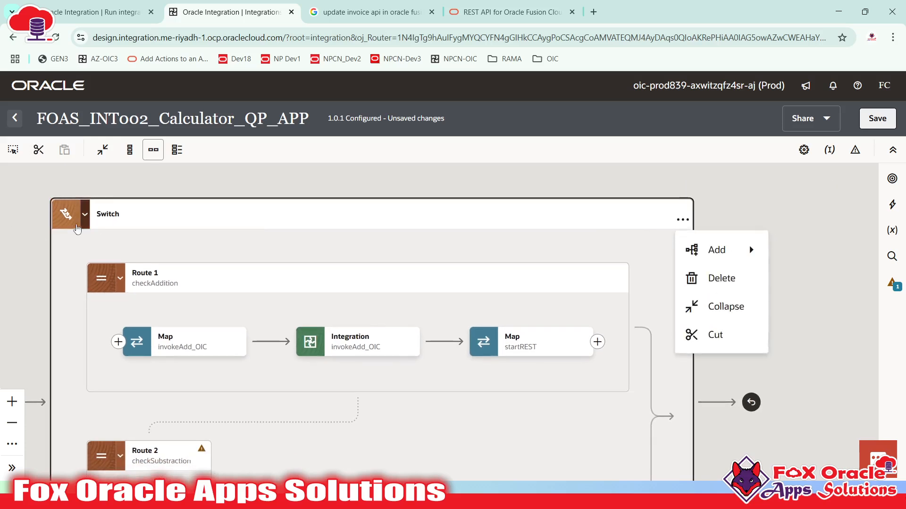
mouse_move(711, 259)
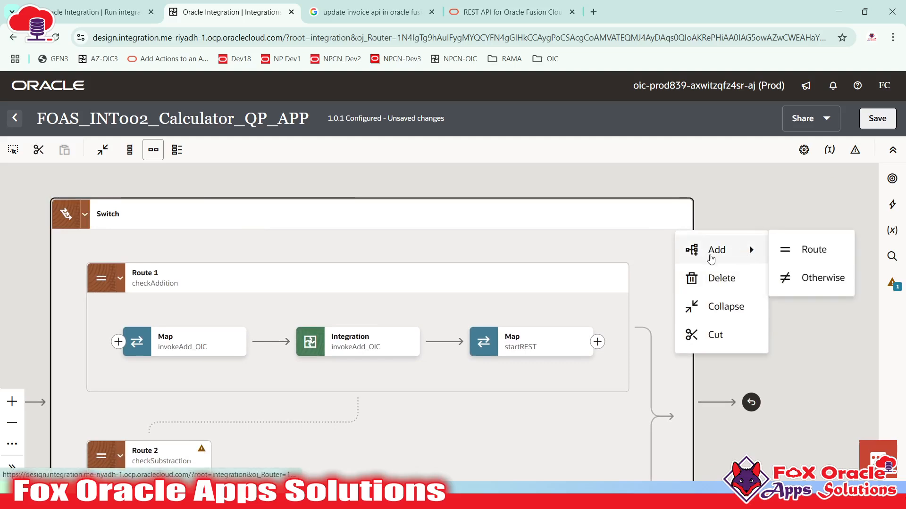
left_click(812, 250)
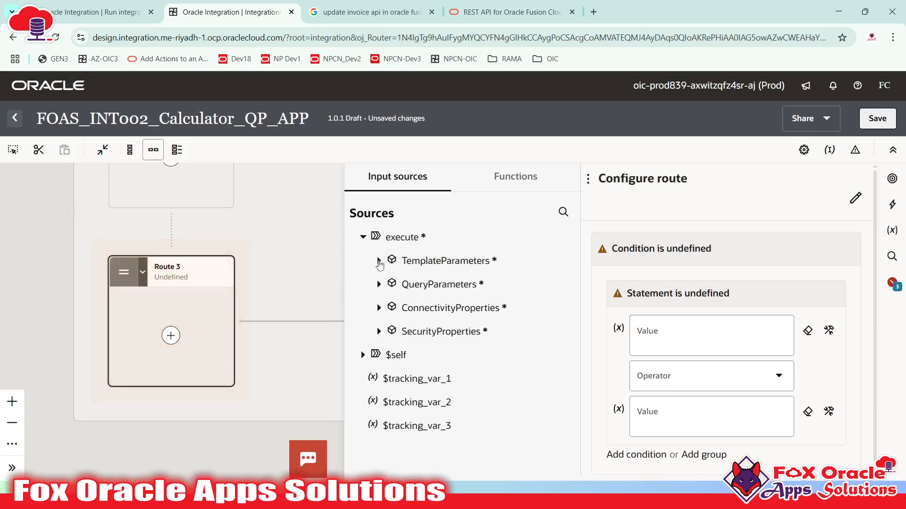
left_click_drag(429, 285, 669, 350)
left_click(731, 381)
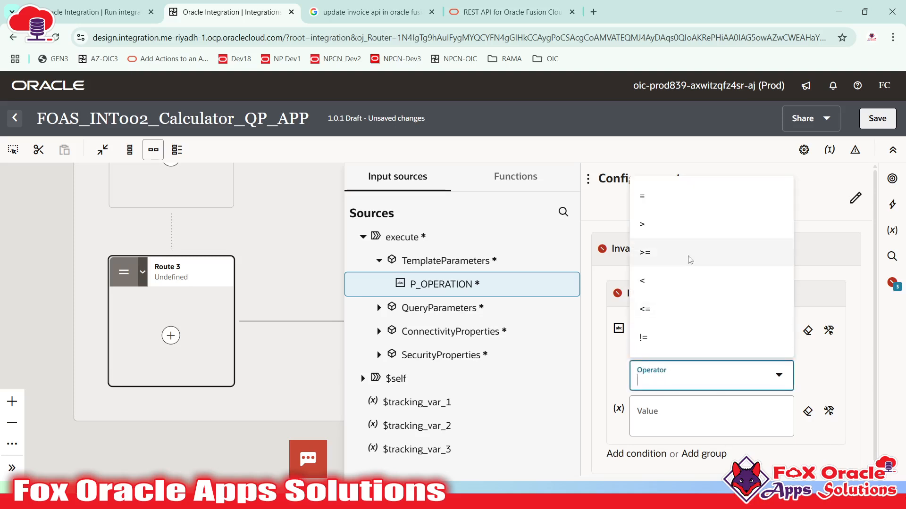
left_click(657, 196)
left_click(688, 401)
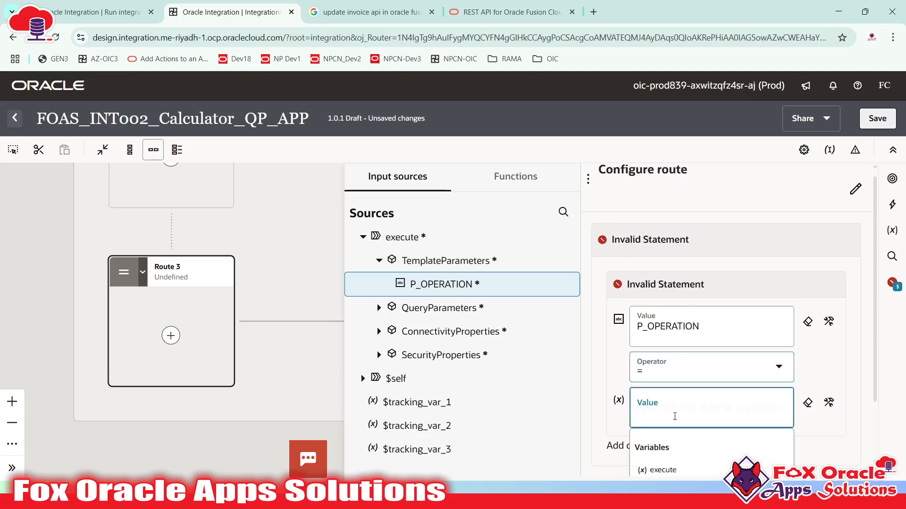
type("'MUL'")
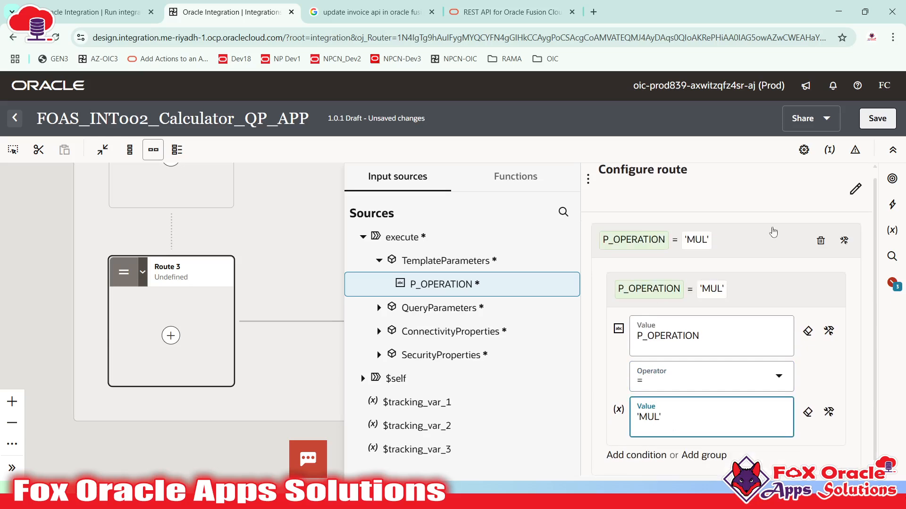
left_click(755, 236)
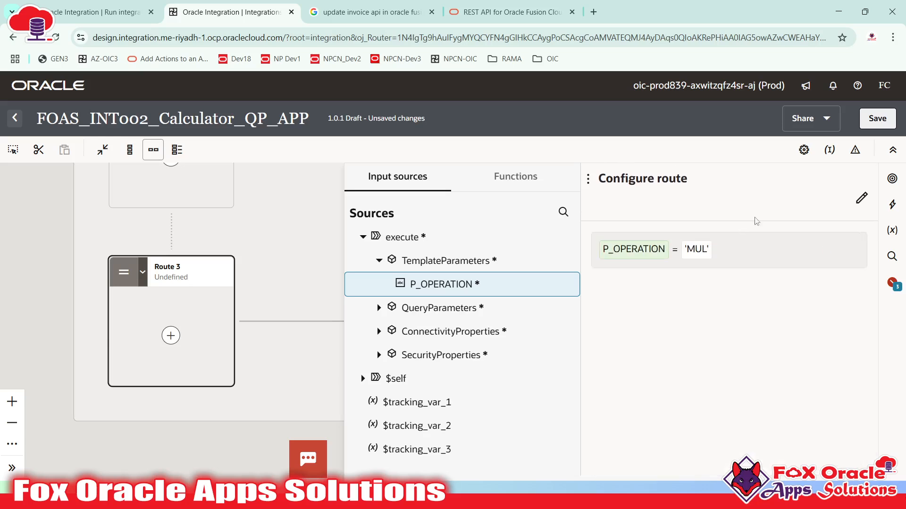
- Rename Route 3 to checkMultiplication and apply it to the Switch
left_click(647, 216)
left_click(647, 216)
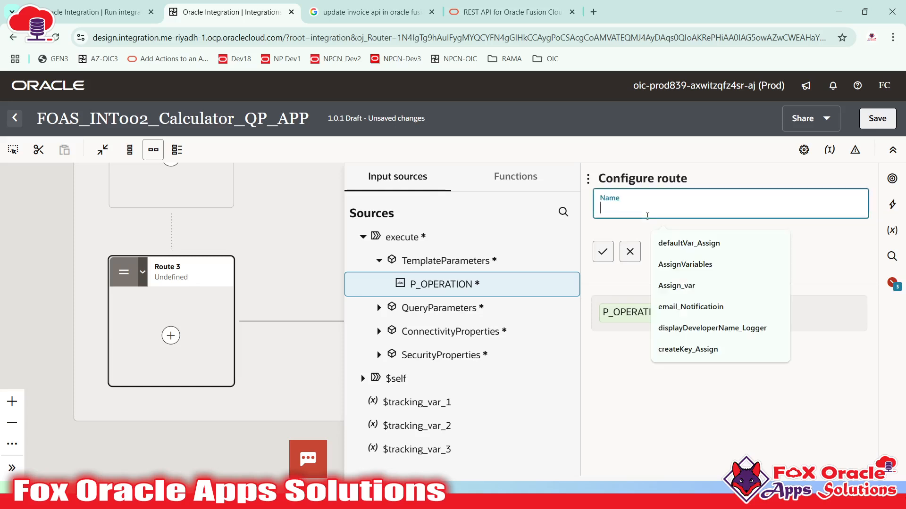
type("checkMultiplication")
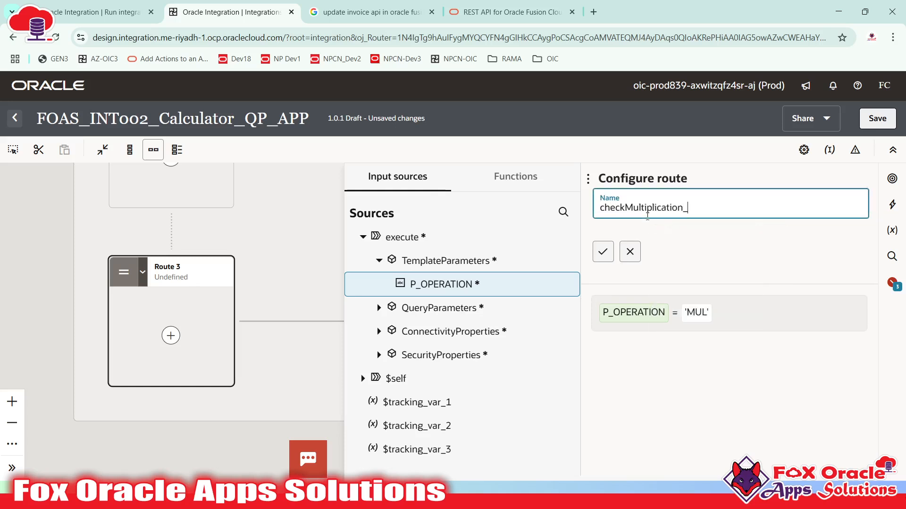
key("Return")
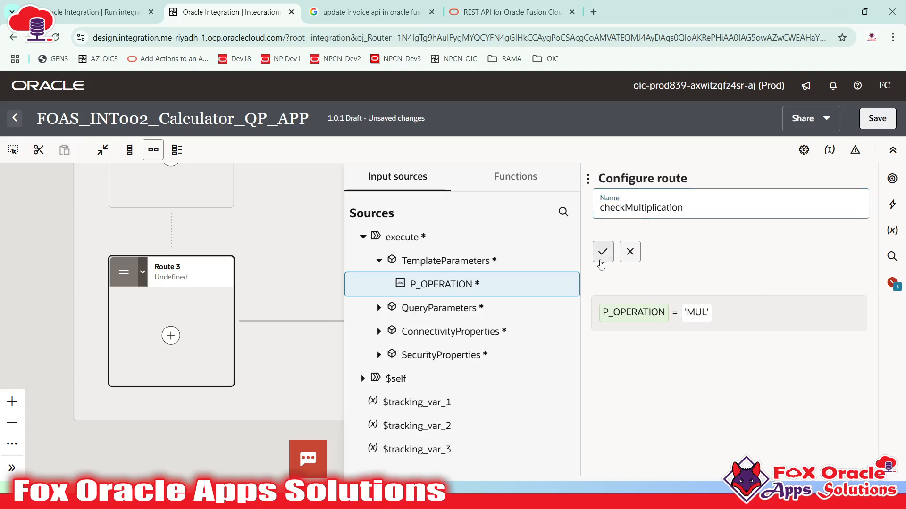
left_click(272, 304)
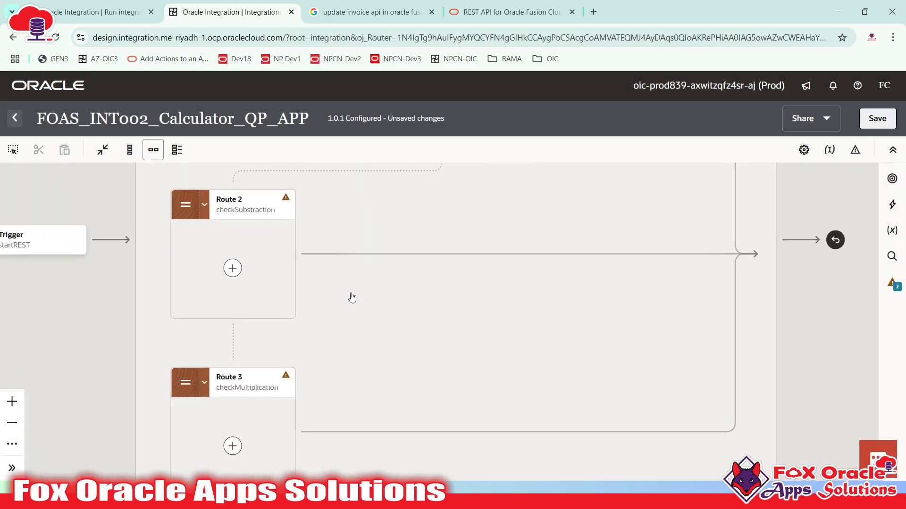
- Add a local Integration action inside Route 2 checkSubstraction
scroll(378, 319, "up", 5)
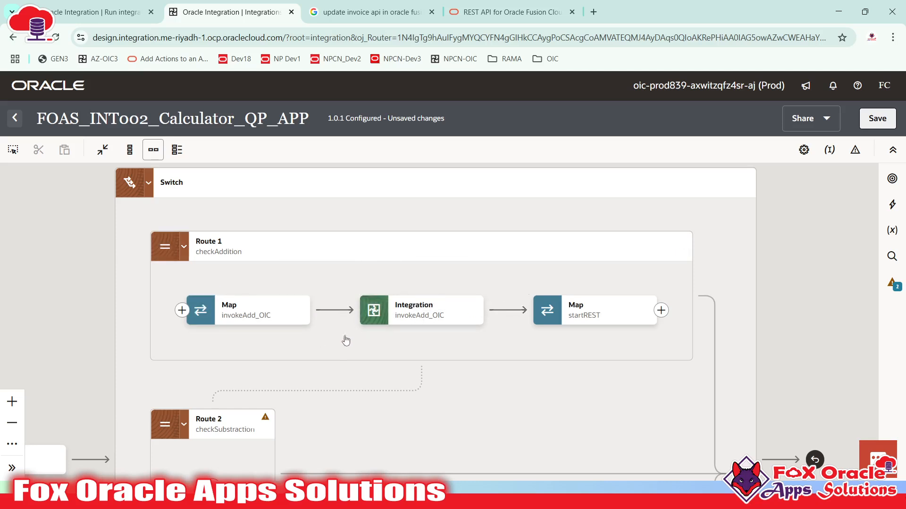
left_click_drag(346, 341, 411, 259)
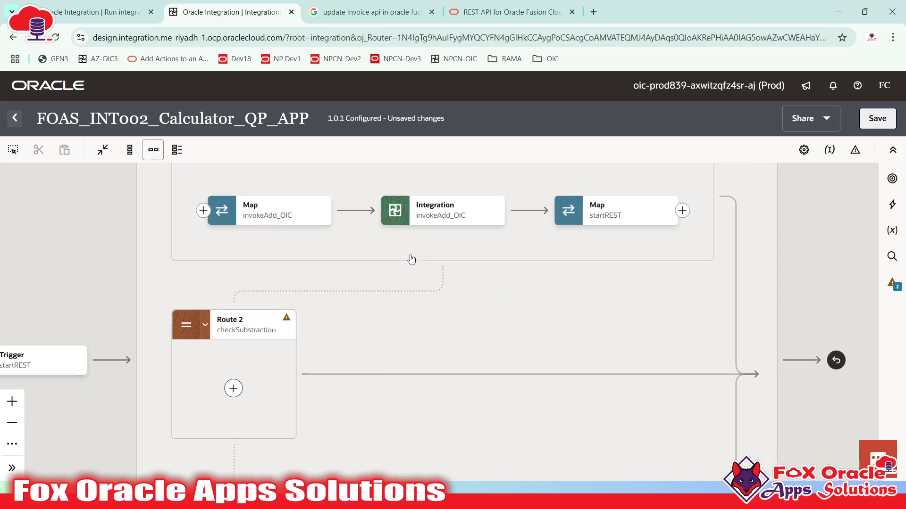
left_click(225, 389)
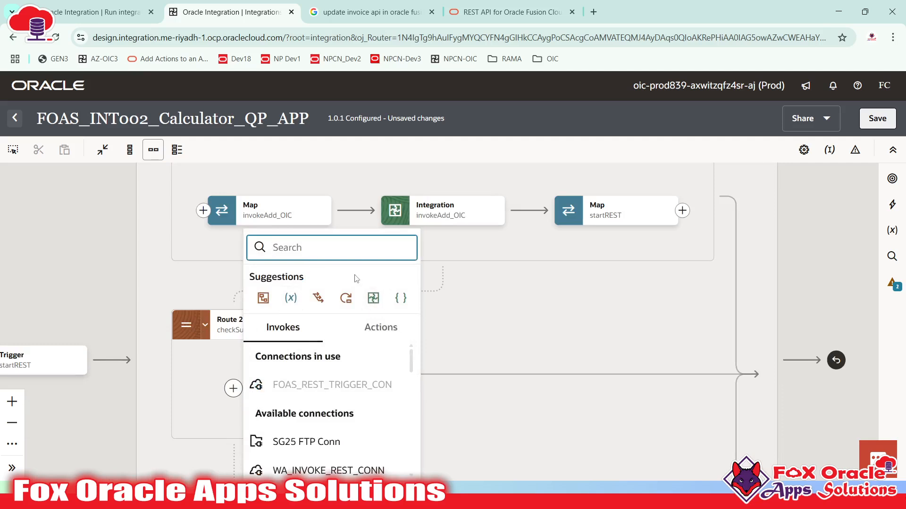
type("int")
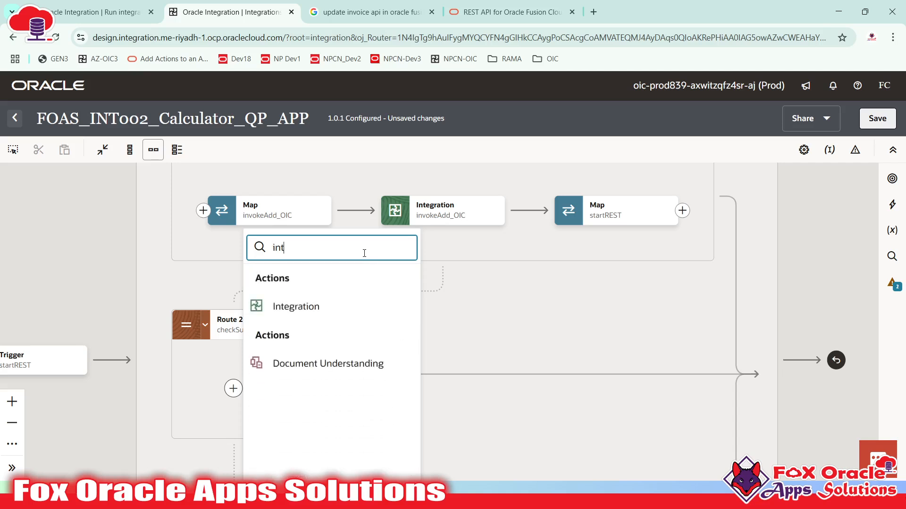
left_click(292, 302)
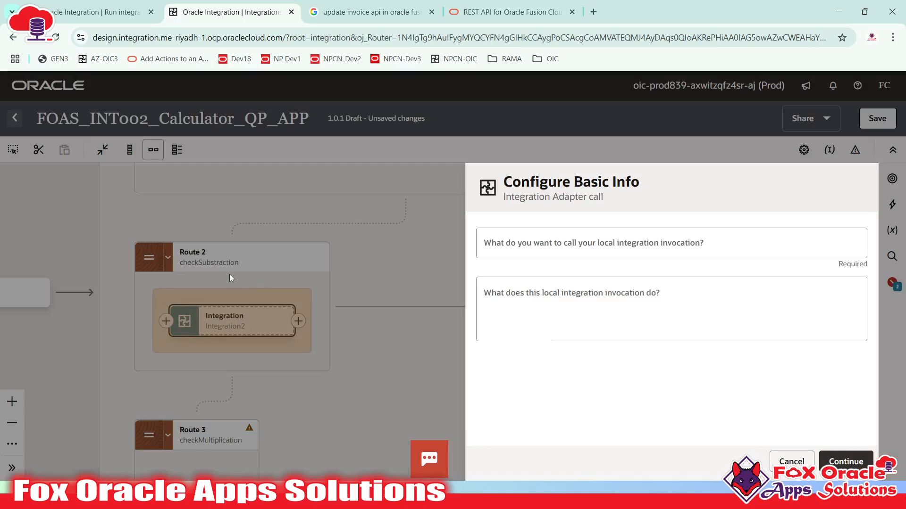
- Name the call invokeSub_OIC and point it at FOAS_Substraction (1.0) using POST
left_click(702, 240)
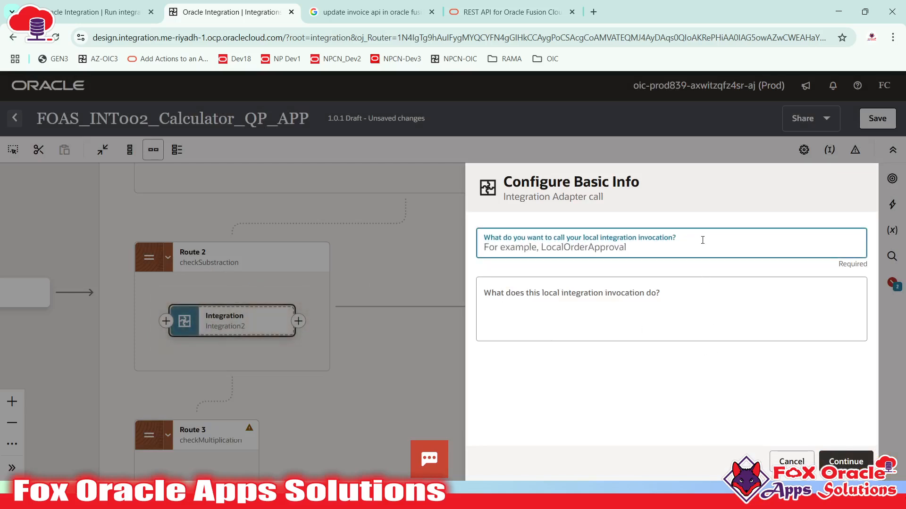
type("invokeSub")
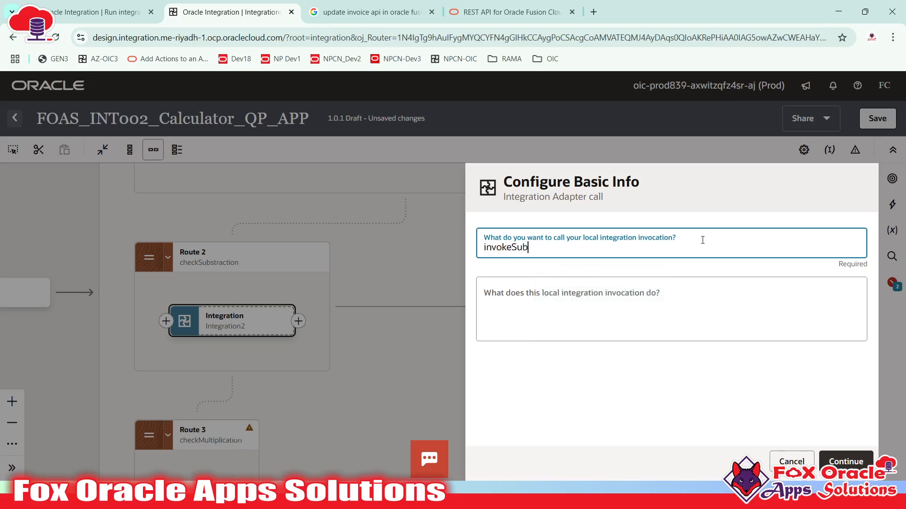
type("+")
key("BackSpace")
type("_OIC")
left_click(844, 462)
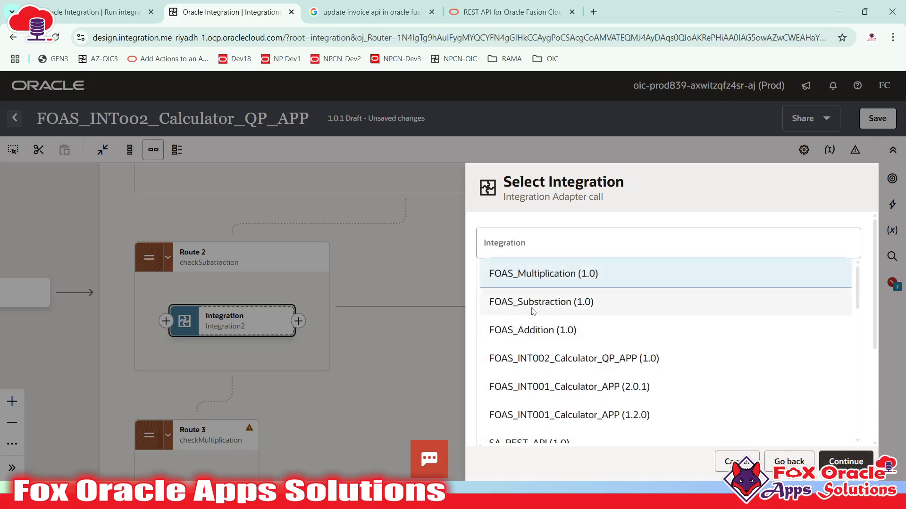
left_click(548, 304)
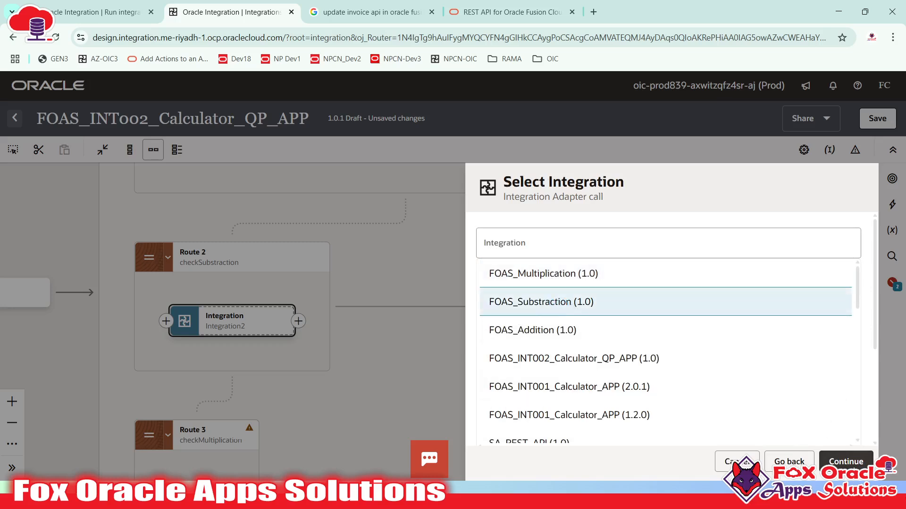
left_click(853, 459)
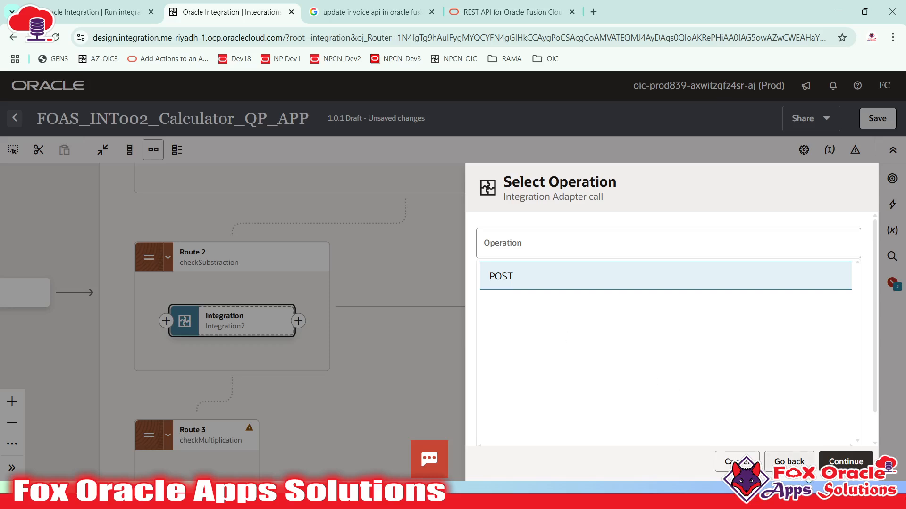
left_click(849, 459)
left_click(852, 462)
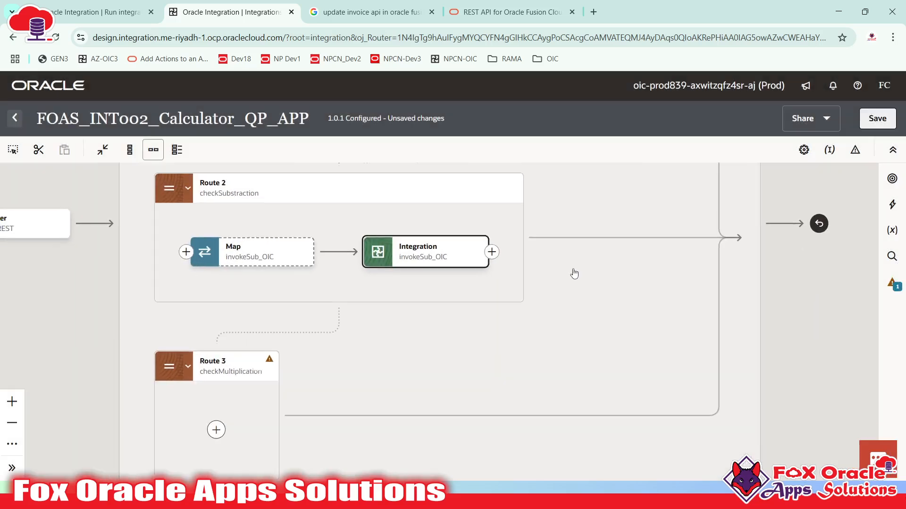
- Add a local Integration action named invokeMul inside Route 3 checkMultiplication
left_click(574, 273)
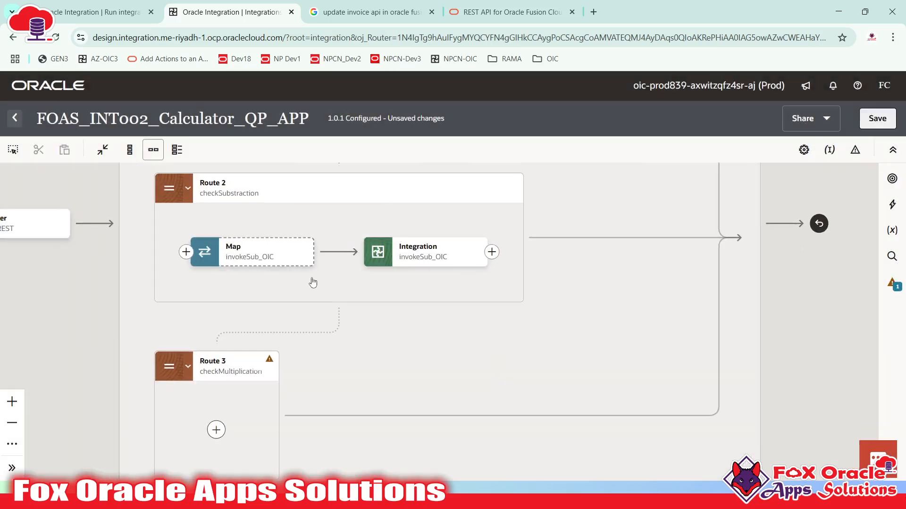
left_click_drag(441, 392, 474, 311)
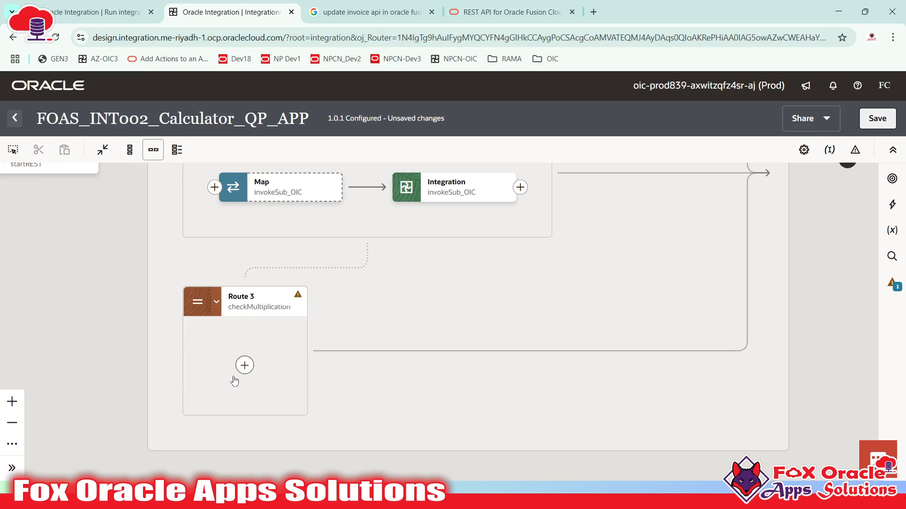
left_click(245, 365)
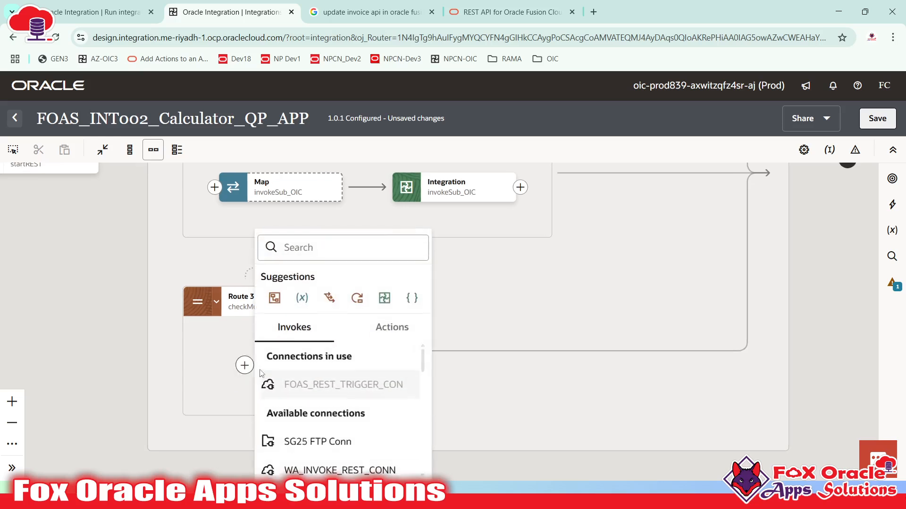
left_click(380, 299)
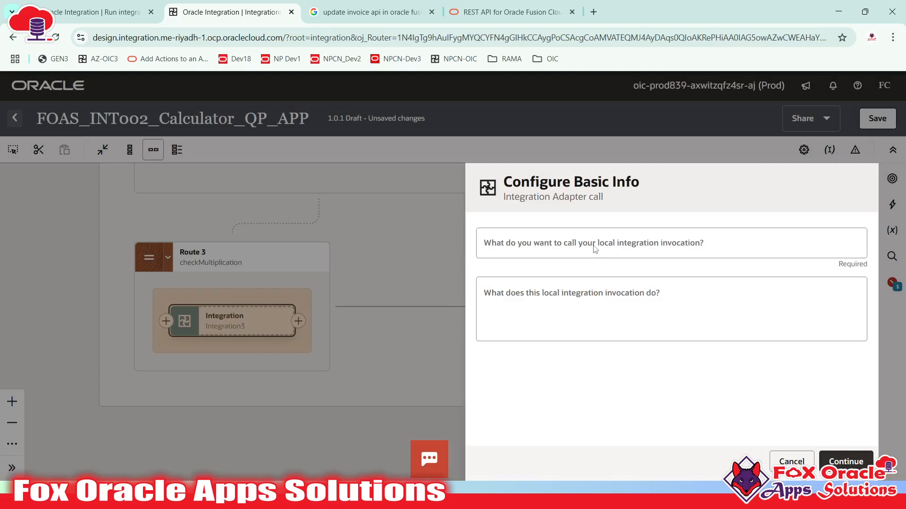
left_click(594, 246)
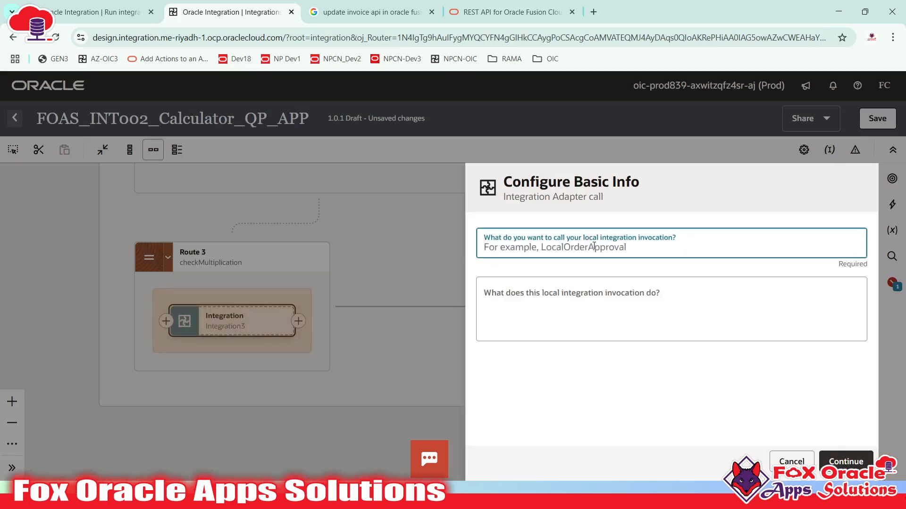
type("ji")
key("BackSpace")
key("BackSpace")
type("n")
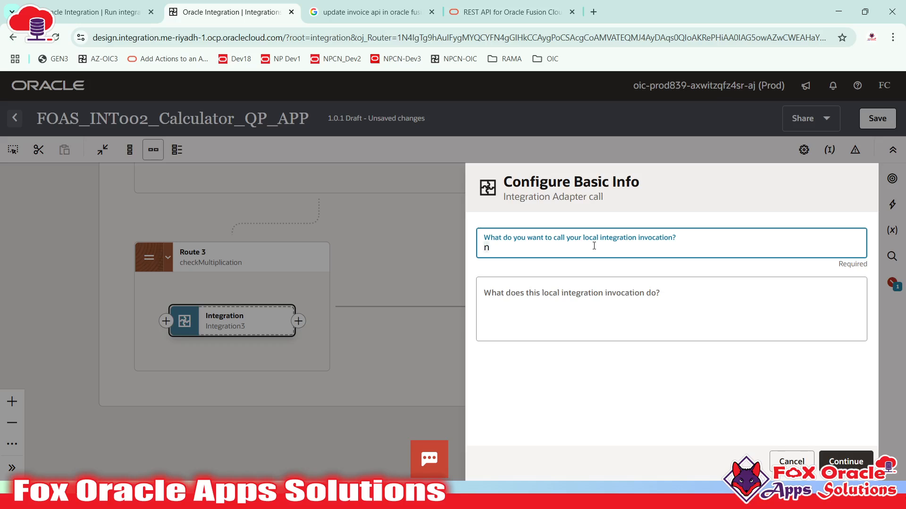
key("BackSpace")
type("inv")
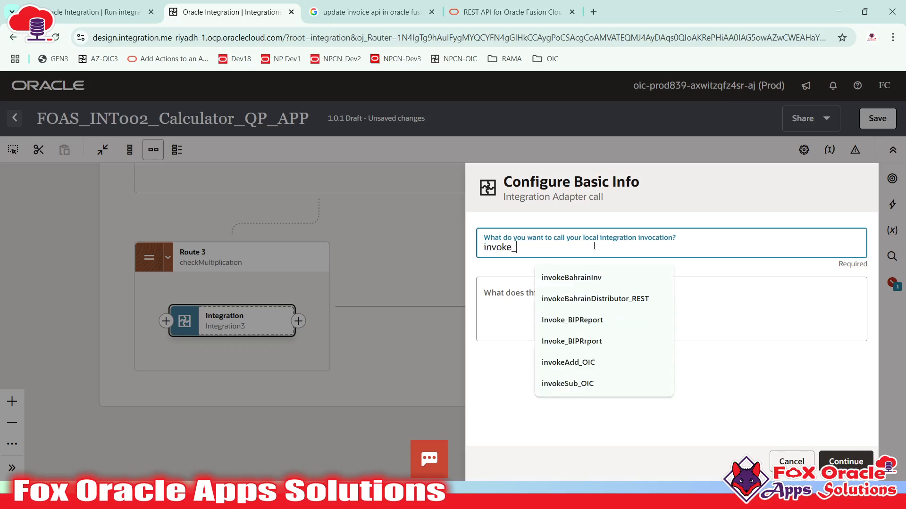
type("okeMul")
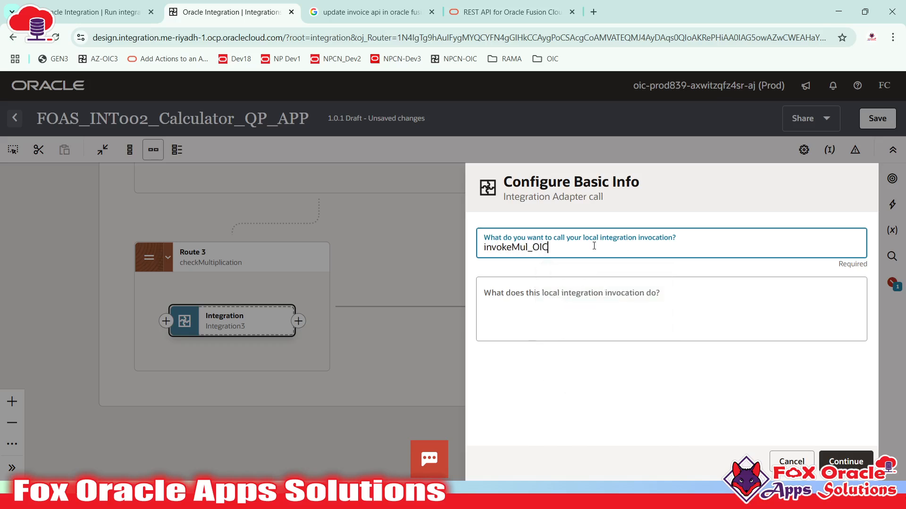
- Select FOAS_Multiplication as the called integration with POST and finish the wizard
left_click(846, 461)
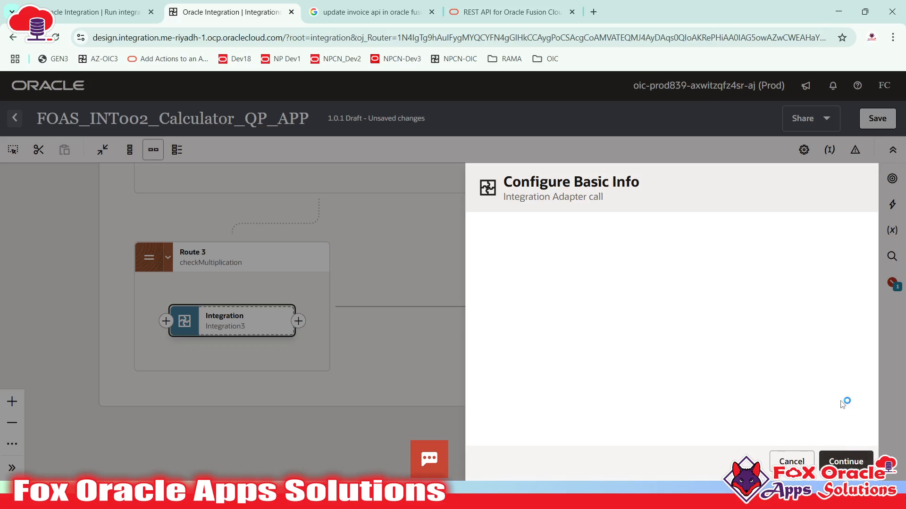
left_click(557, 278)
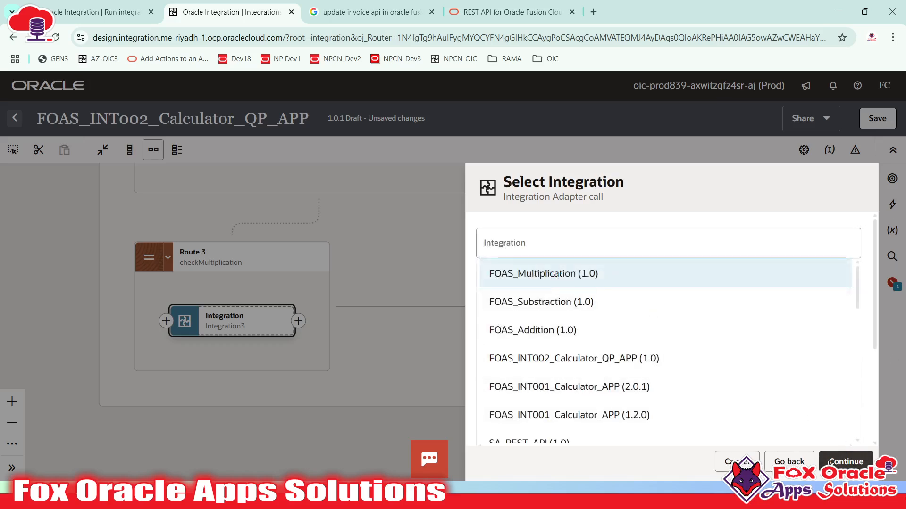
left_click(853, 465)
left_click(853, 465)
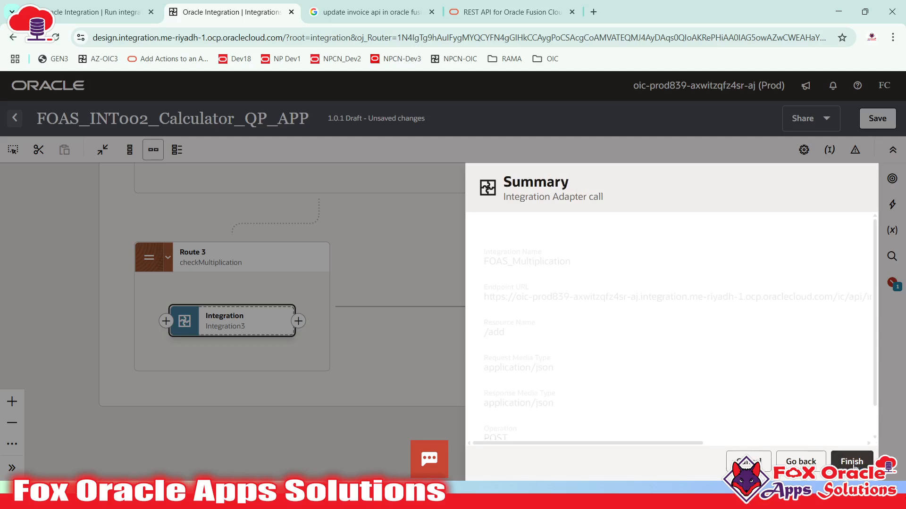
left_click(853, 463)
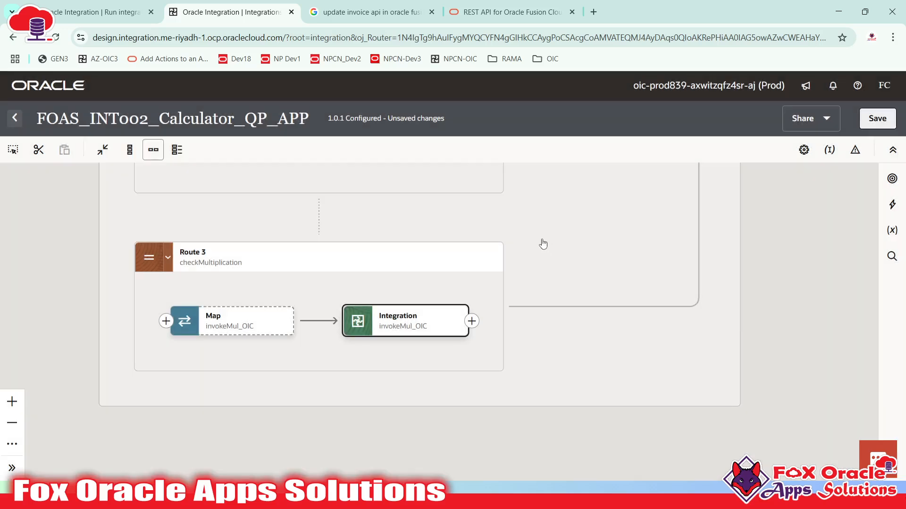
- Pan around the canvas to review Route 1's startREST map, the Trigger and Route 3
scroll(572, 329, "up", 10)
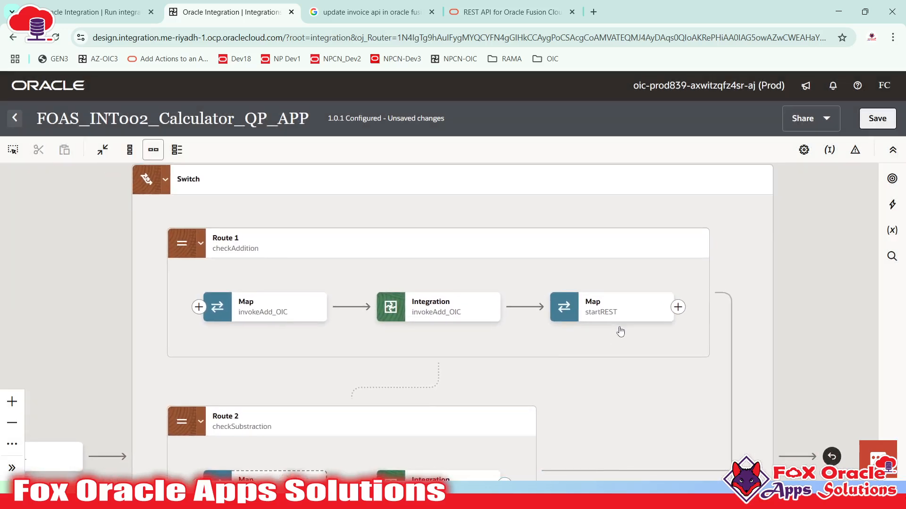
scroll(227, 457, "down", 1)
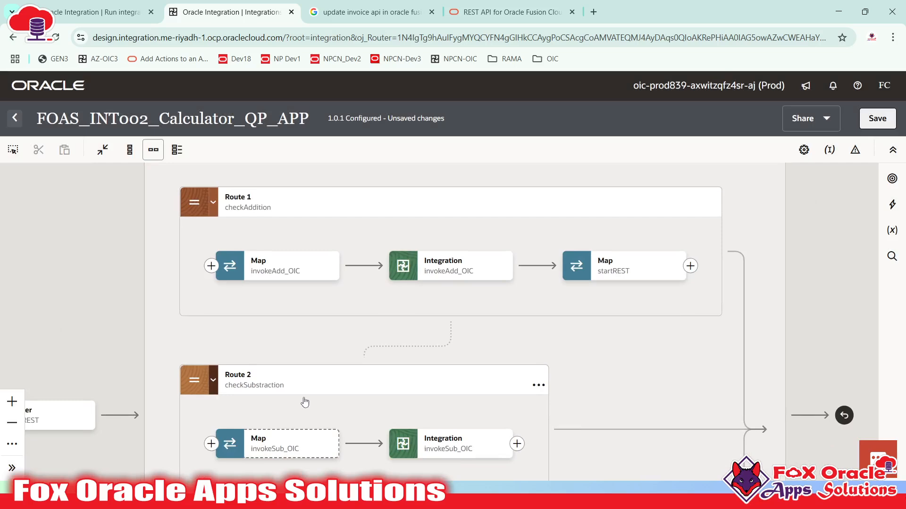
scroll(305, 402, "down", 2)
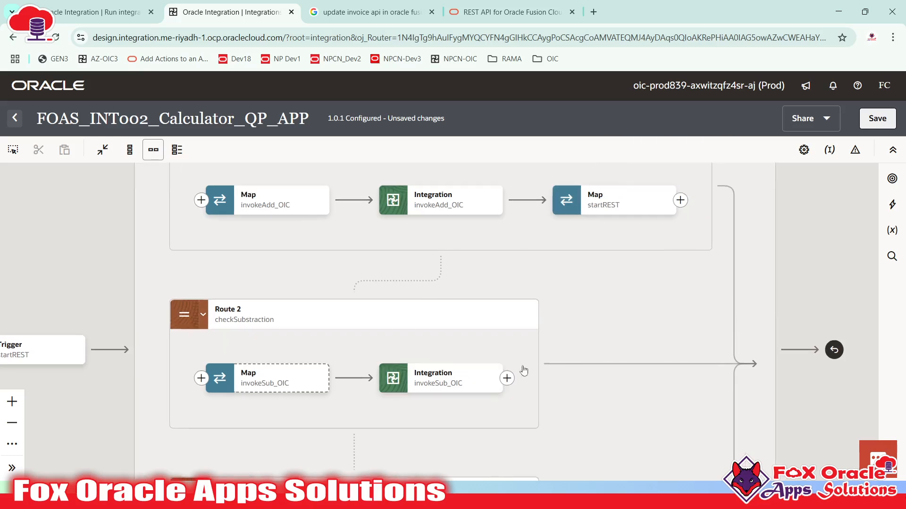
scroll(557, 352, "up", 2)
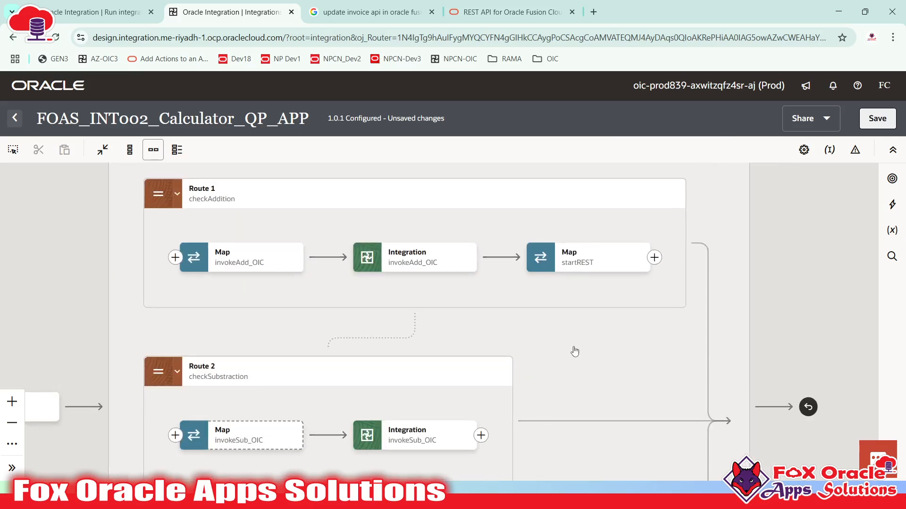
left_click(566, 270)
left_click_drag(804, 309, 880, 302)
left_click_drag(183, 315, 165, 249)
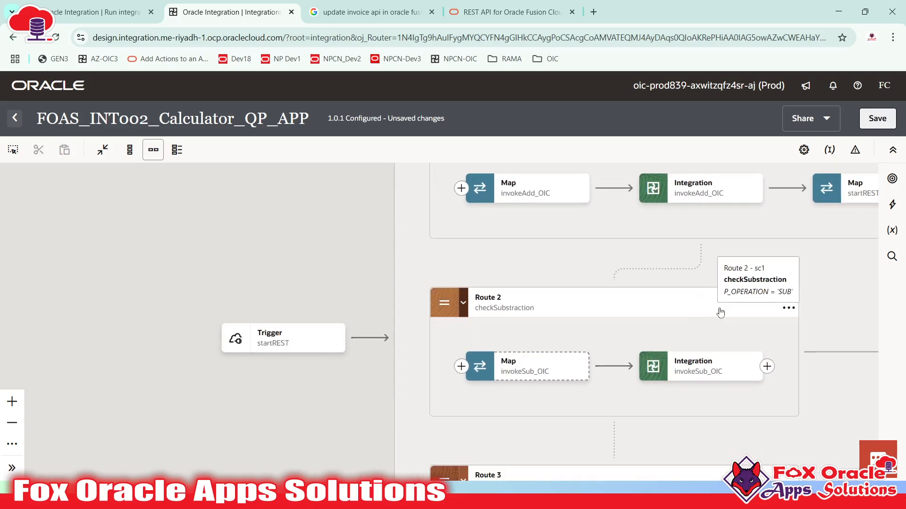
left_click_drag(717, 310, 406, 379)
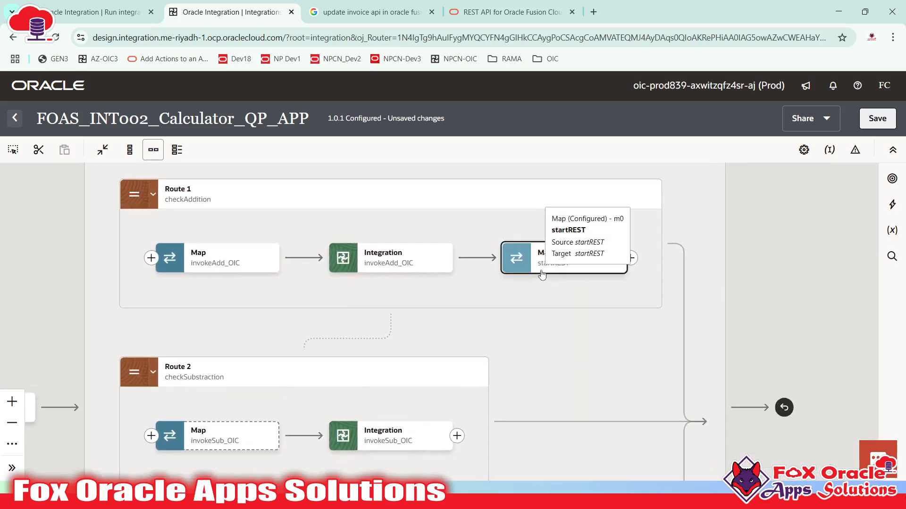
left_click_drag(548, 380, 630, 283)
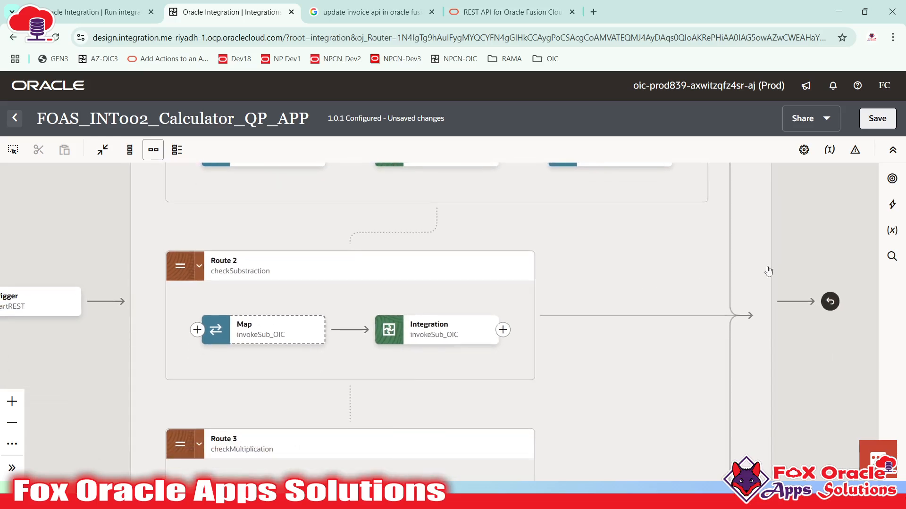
- Drag a Map action from the Actions palette after invokeSub_OIC in Route 2
left_click(891, 205)
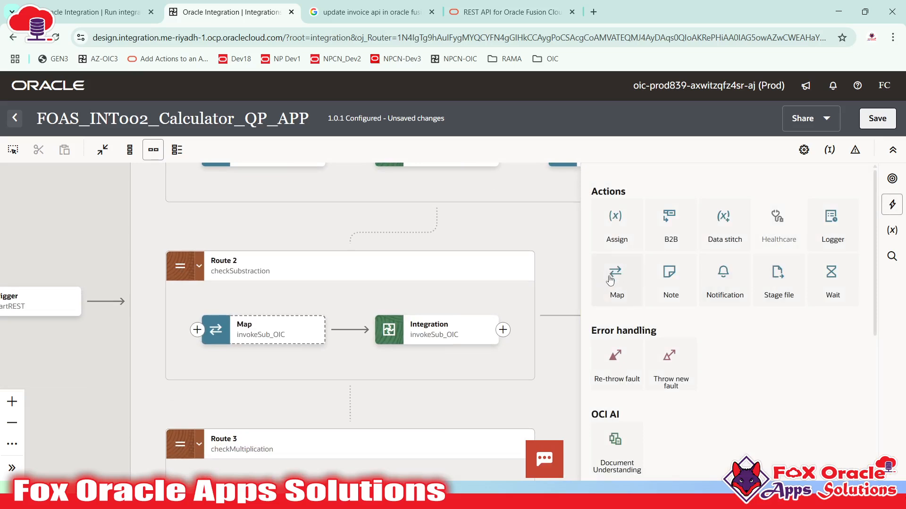
left_click_drag(530, 254, 473, 310)
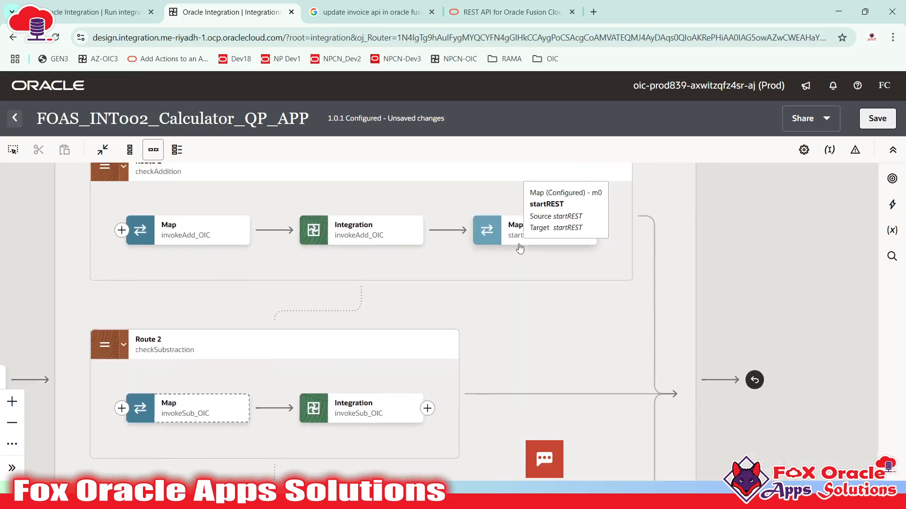
left_click(892, 204)
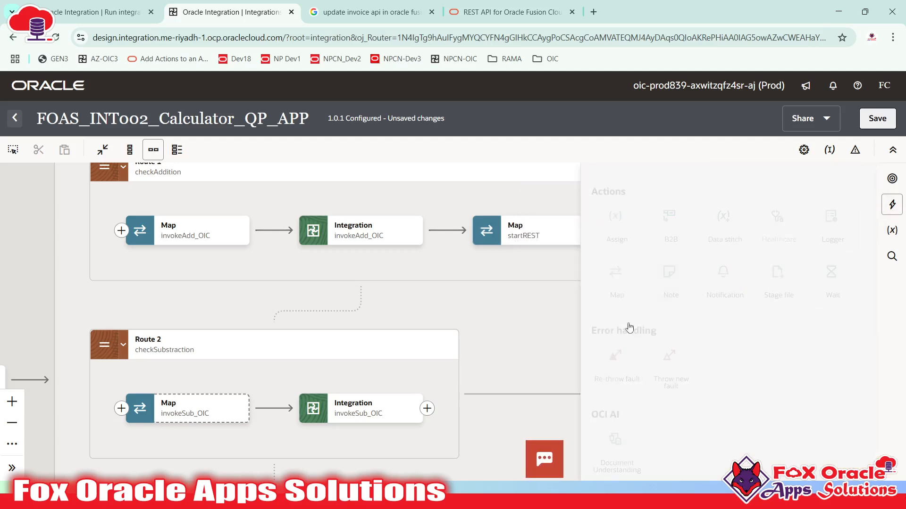
left_click_drag(622, 285, 427, 409)
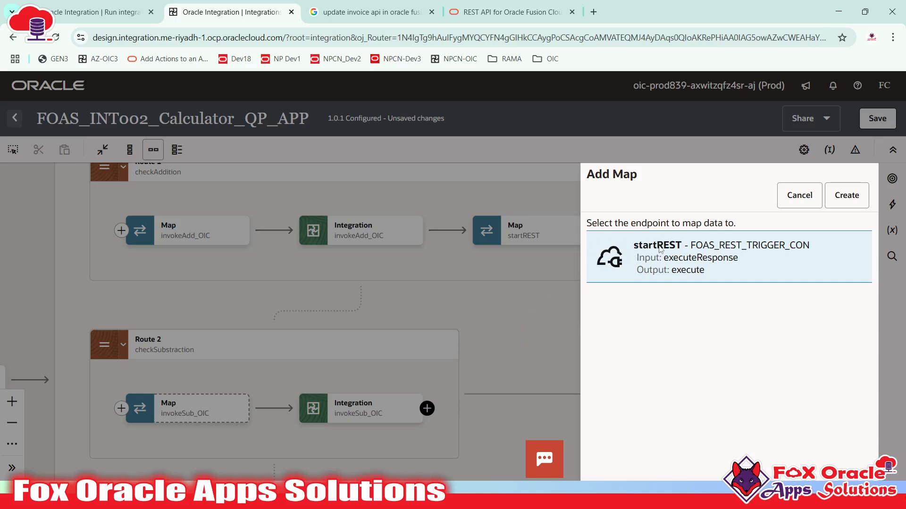
- Create the startREST map, mapping P N1 to N1, P N2 to N2 and P OPERATION to Operation
left_click(844, 201)
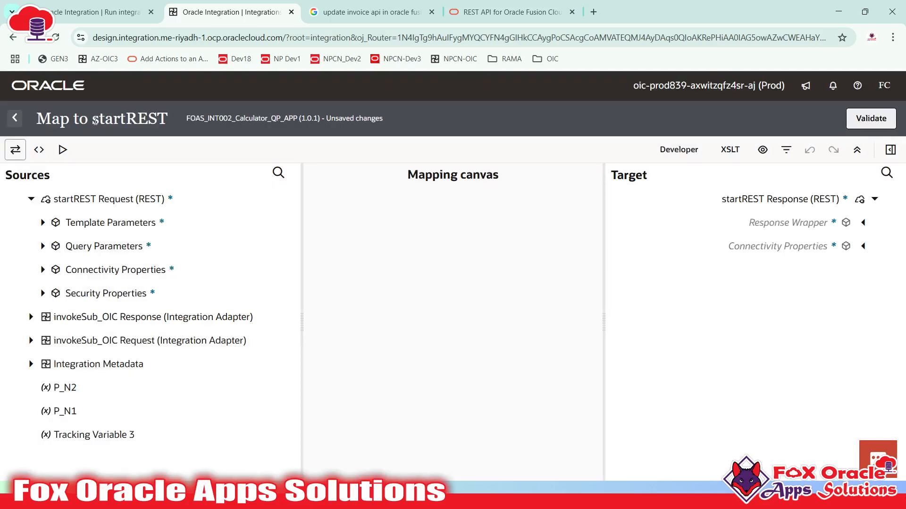
left_click_drag(96, 121, 159, 122)
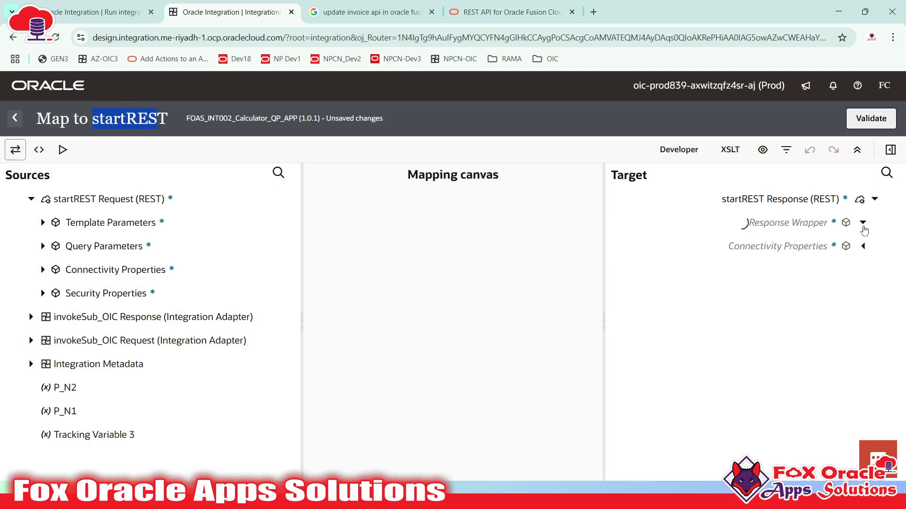
left_click(807, 267)
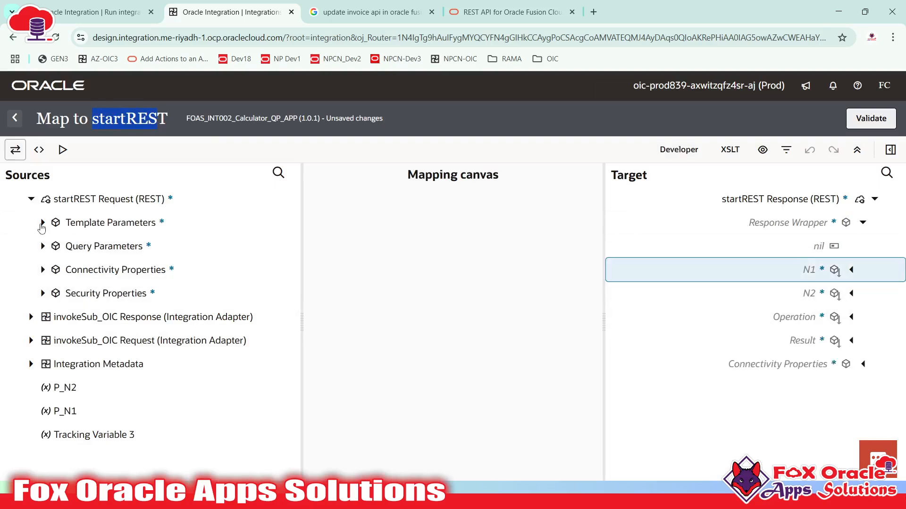
left_click(43, 246)
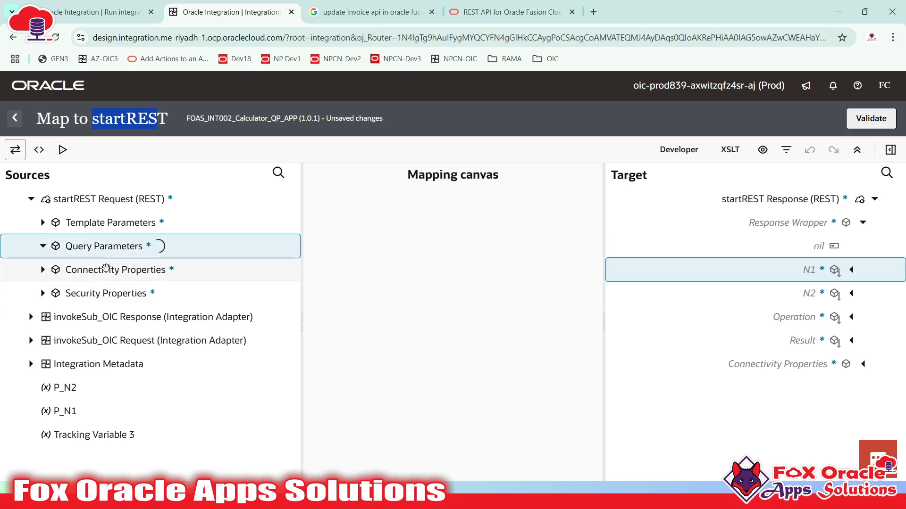
left_click_drag(121, 269, 726, 274)
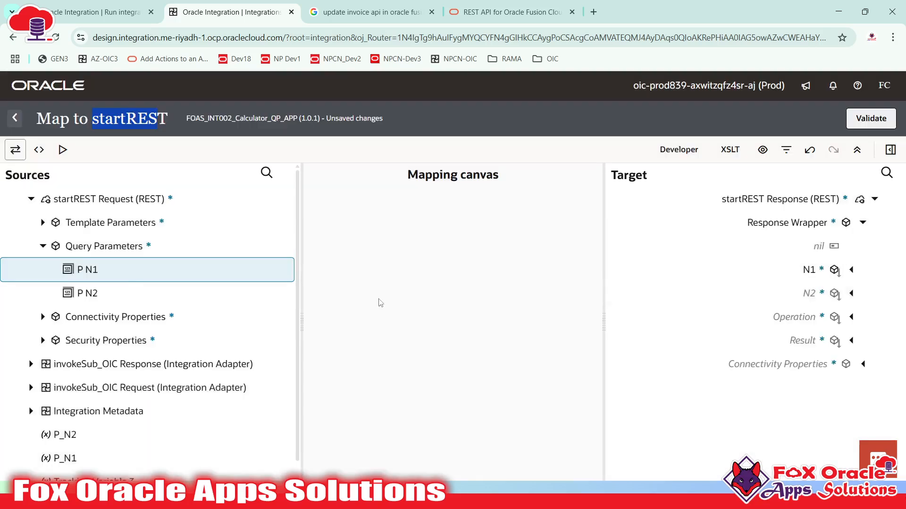
left_click_drag(87, 295, 781, 295)
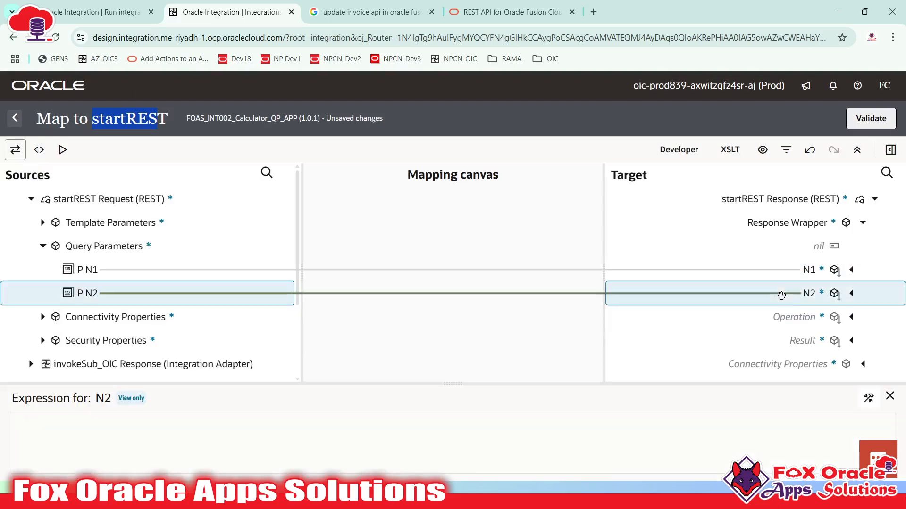
left_click(43, 223)
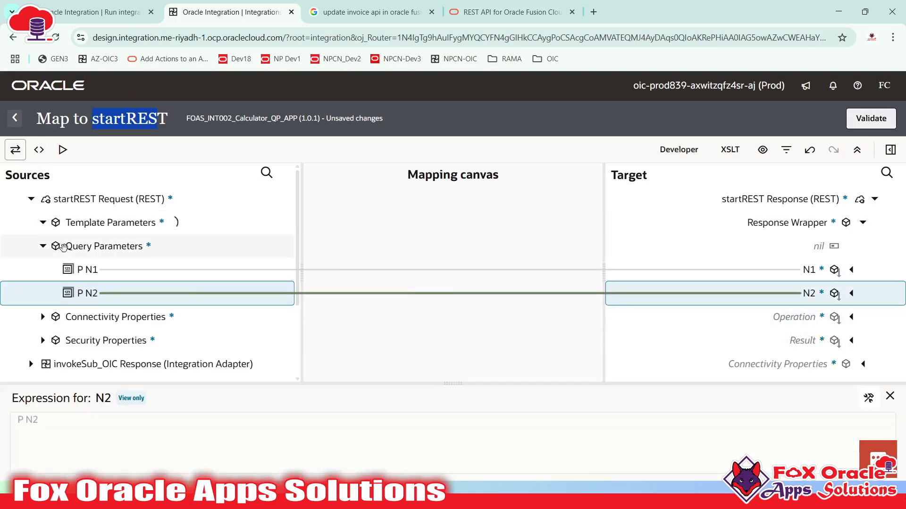
left_click_drag(105, 246, 798, 329)
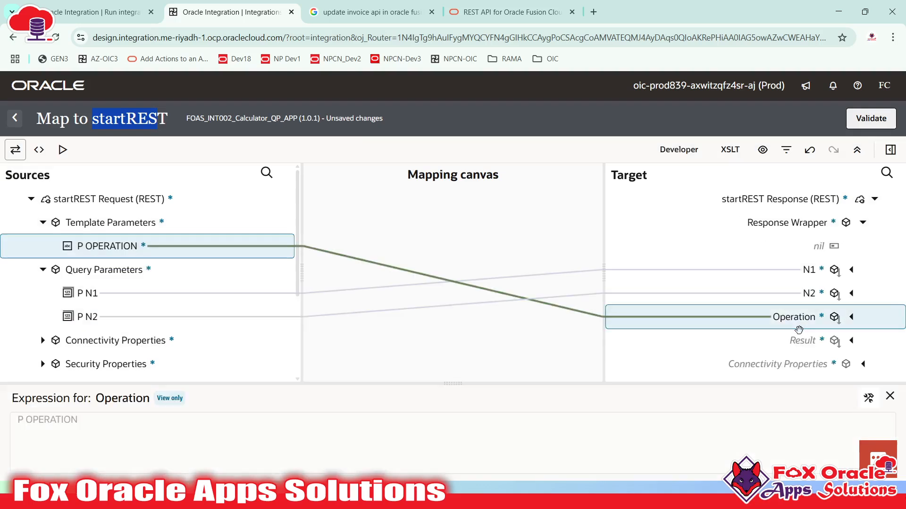
- Map invokeSub_OIC's subtraction Result to the response Result field
scroll(142, 274, "down", 3)
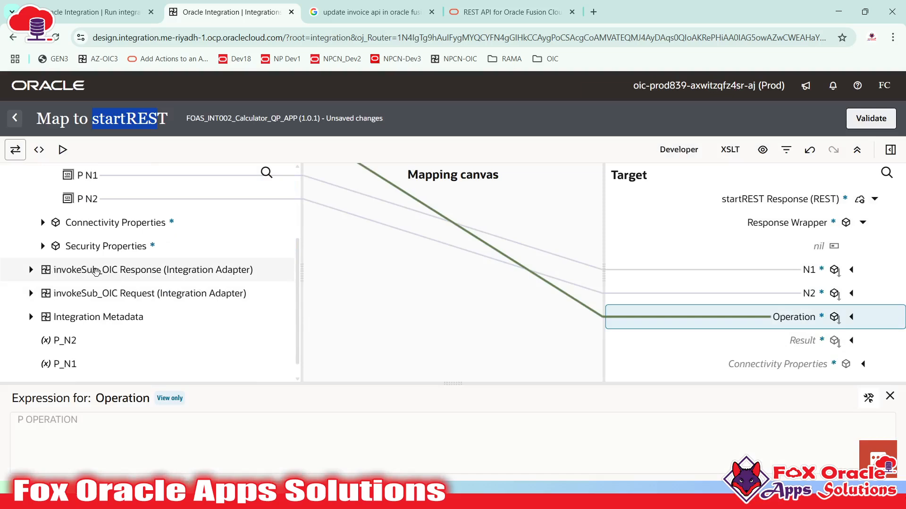
scroll(96, 271, "down", 1)
scroll(71, 245, "up", 3)
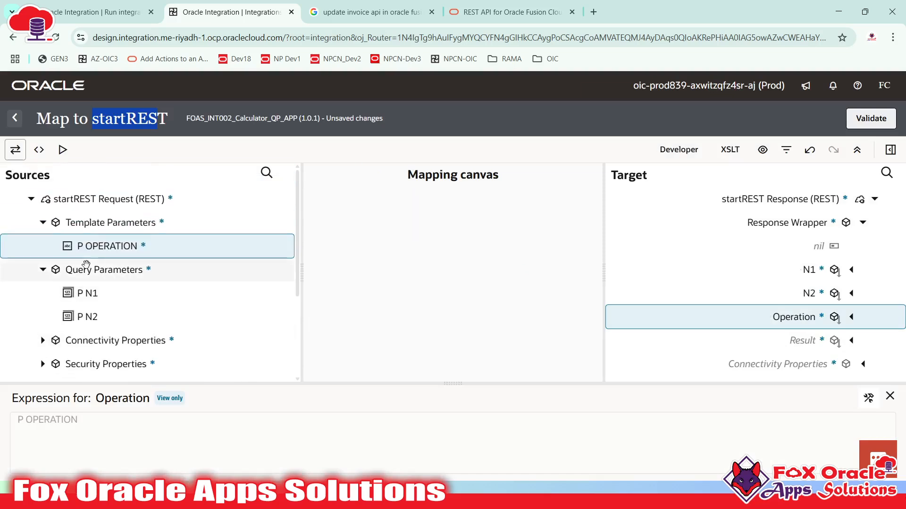
left_click(32, 199)
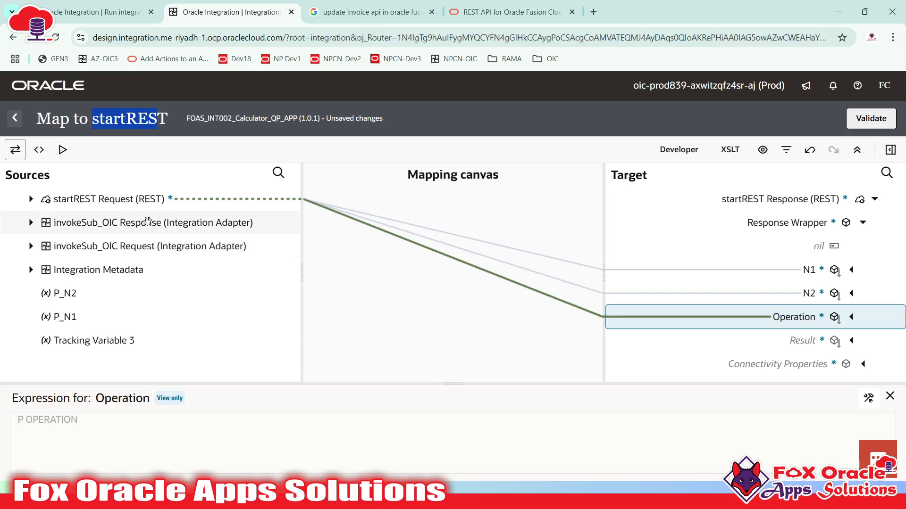
left_click(30, 223)
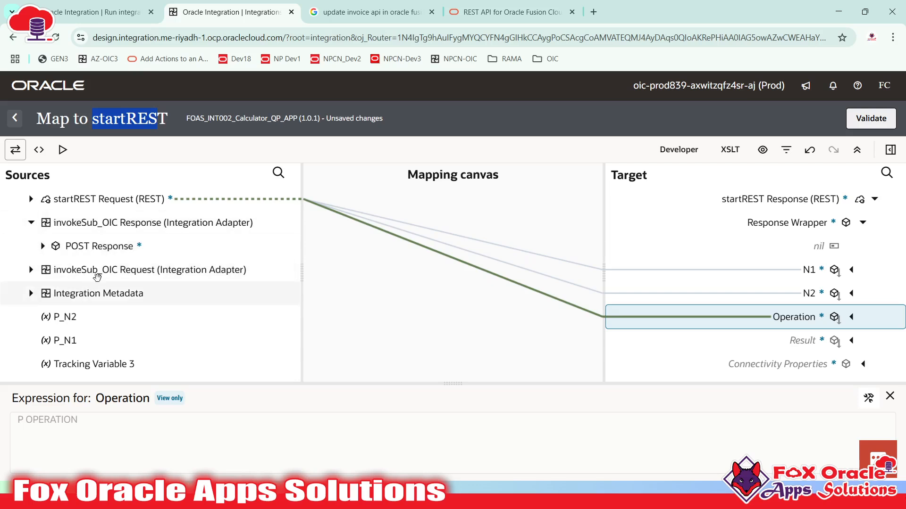
left_click(42, 246)
left_click(55, 269)
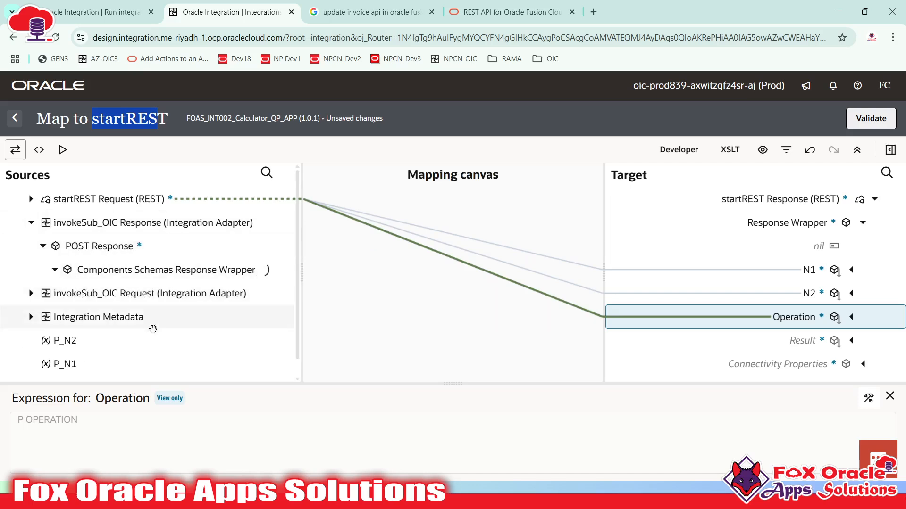
left_click_drag(109, 292, 804, 351)
- Validate the startREST map, return to the canvas and save the integration
left_click(877, 120)
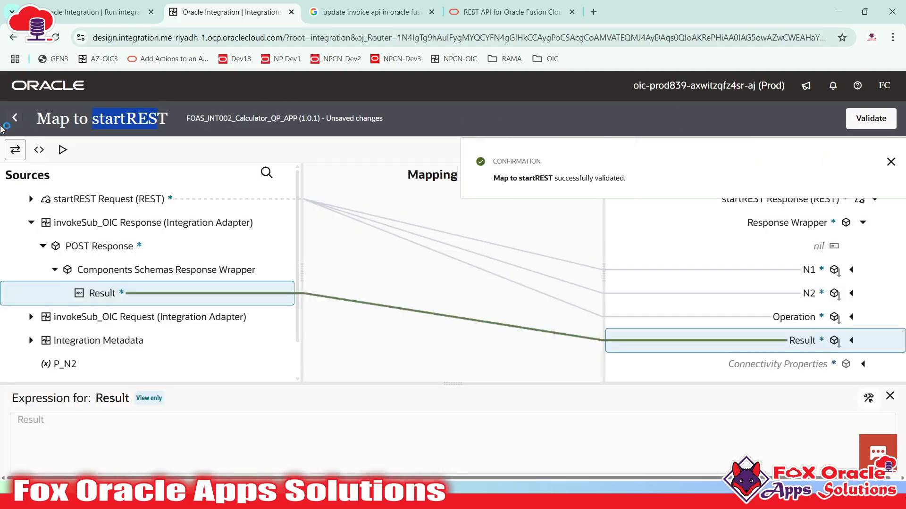
left_click(13, 124)
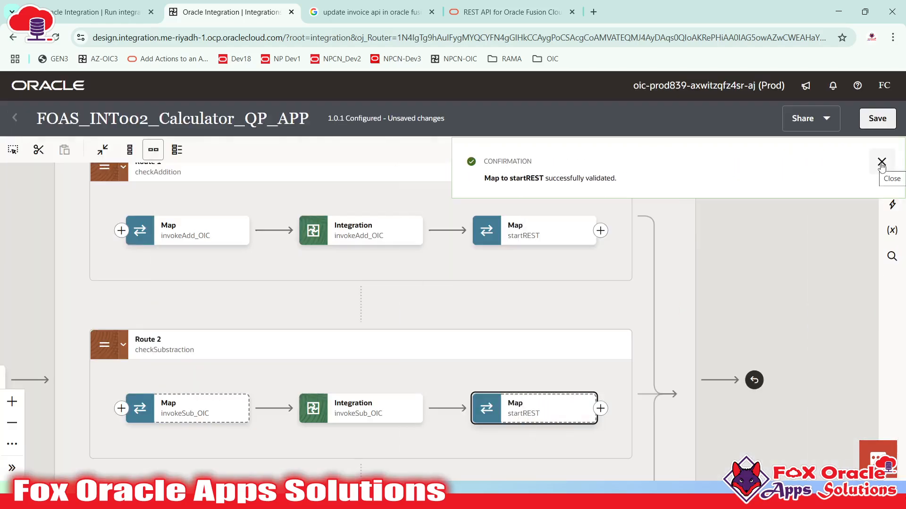
left_click(881, 163)
left_click(876, 120)
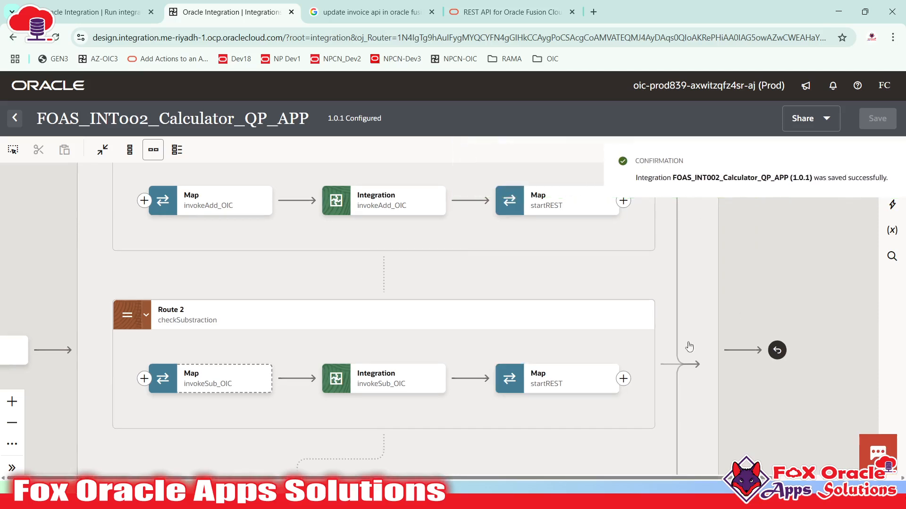
left_click(395, 373)
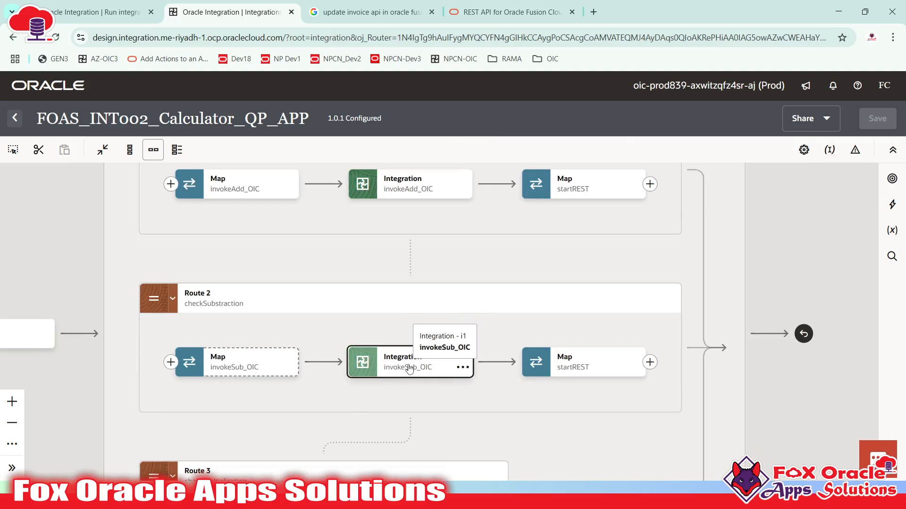
- In invokeSub_OIC's request mapper, map P N1 to N 1 and P N2 to N 2, then validate
double_click(241, 370)
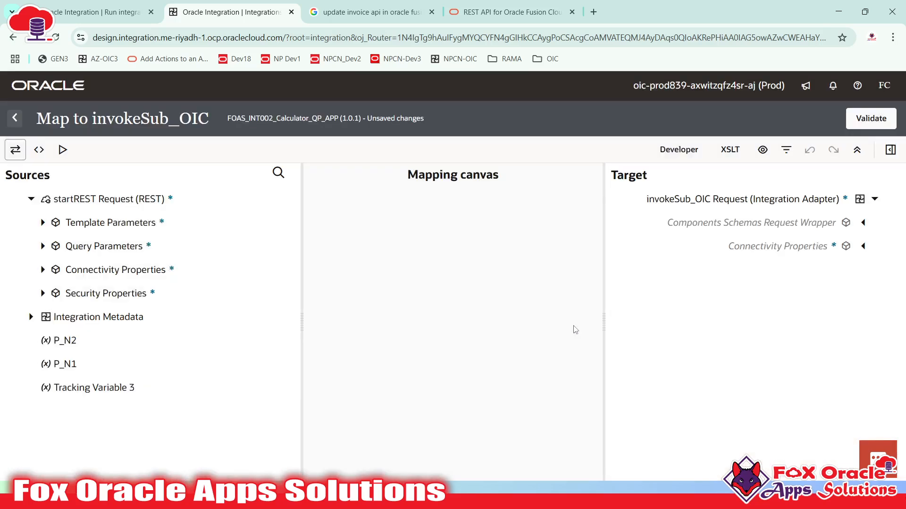
left_click(863, 223)
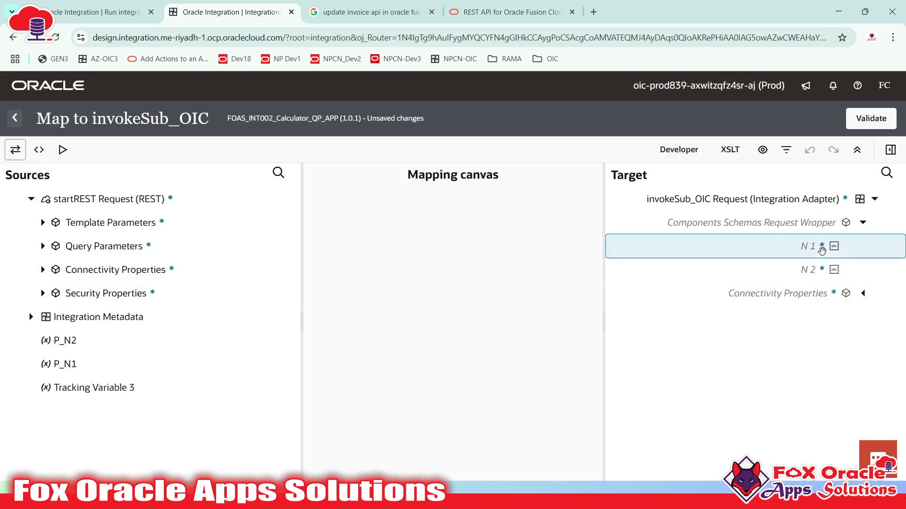
left_click(817, 270)
left_click(42, 222)
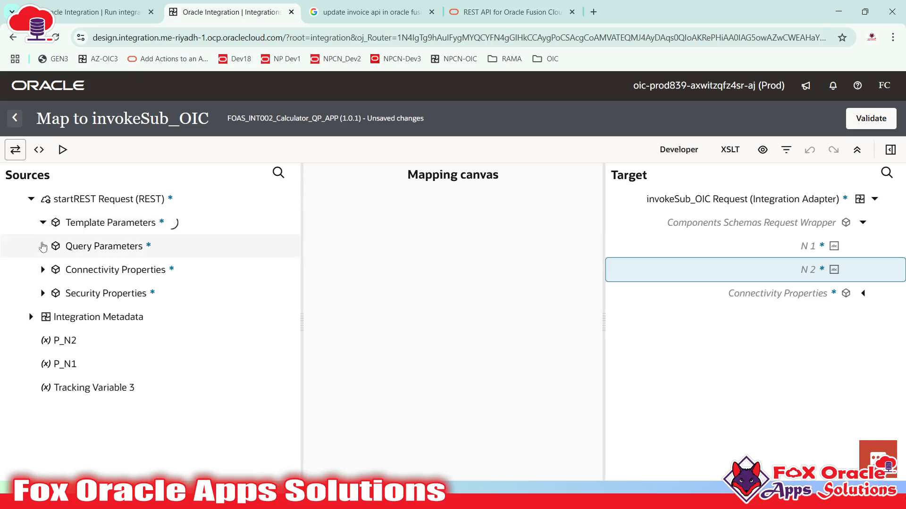
left_click(42, 270)
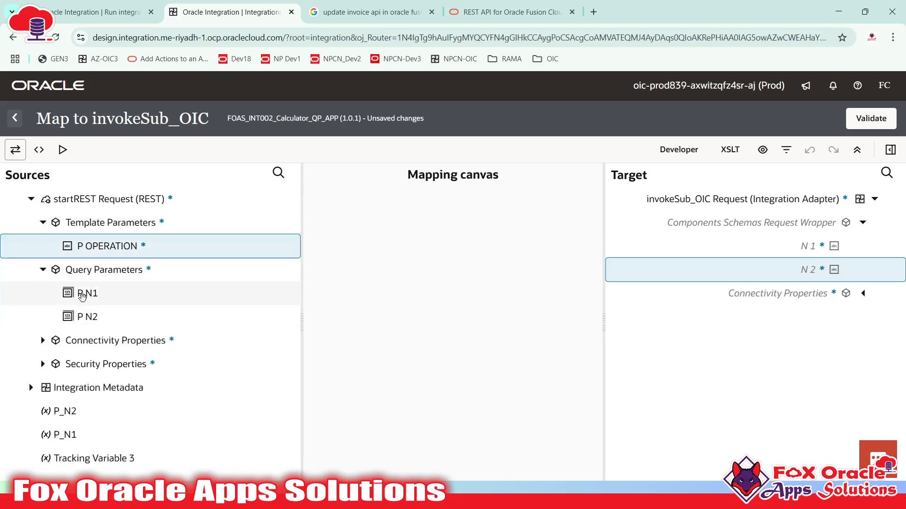
left_click_drag(85, 293, 788, 246)
left_click_drag(146, 317, 788, 271)
left_click(871, 118)
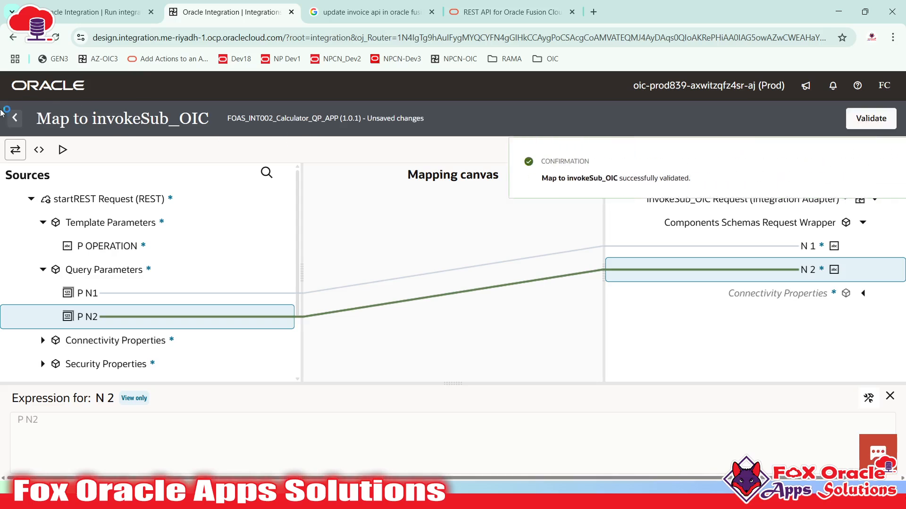
left_click(14, 119)
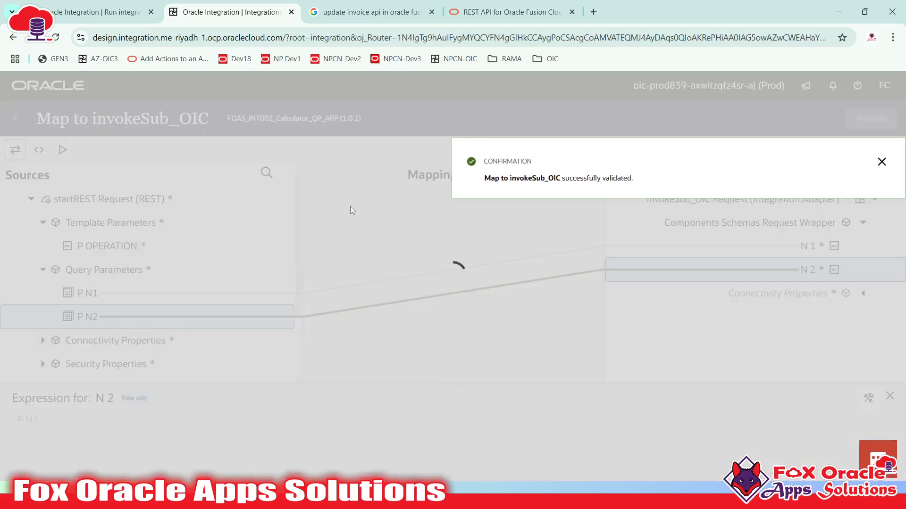
left_click(881, 162)
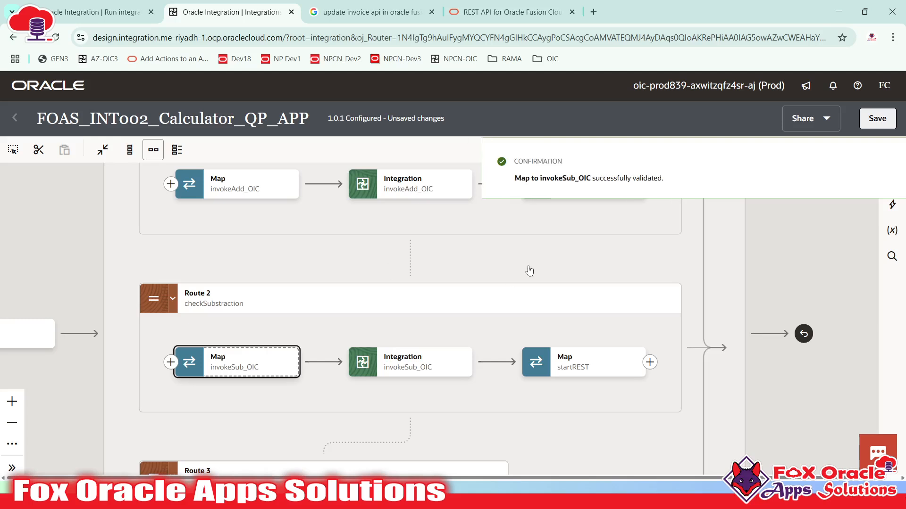
- In the invokeMul_OIC input map, map P N1 to N 1 and P N2 to N 2, then validate
scroll(601, 319, "up", 3)
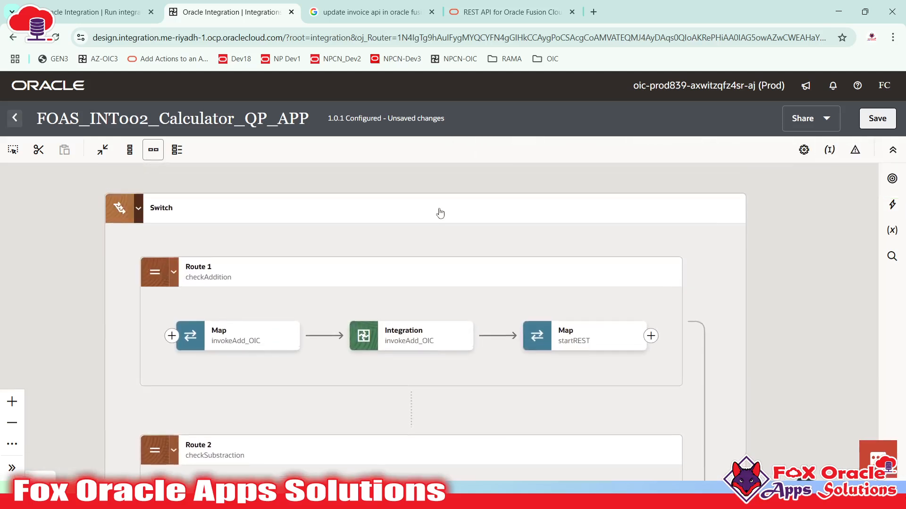
scroll(439, 210, "down", 5)
scroll(418, 224, "down", 4)
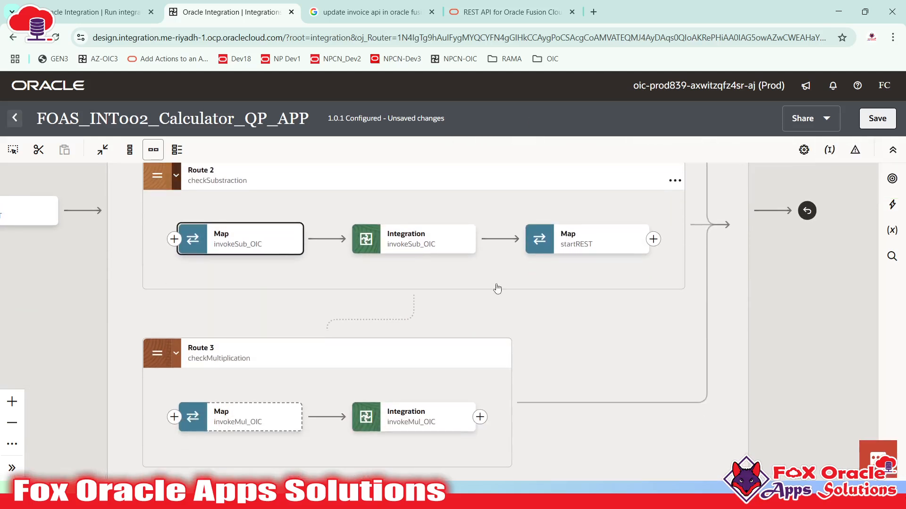
left_click(391, 364)
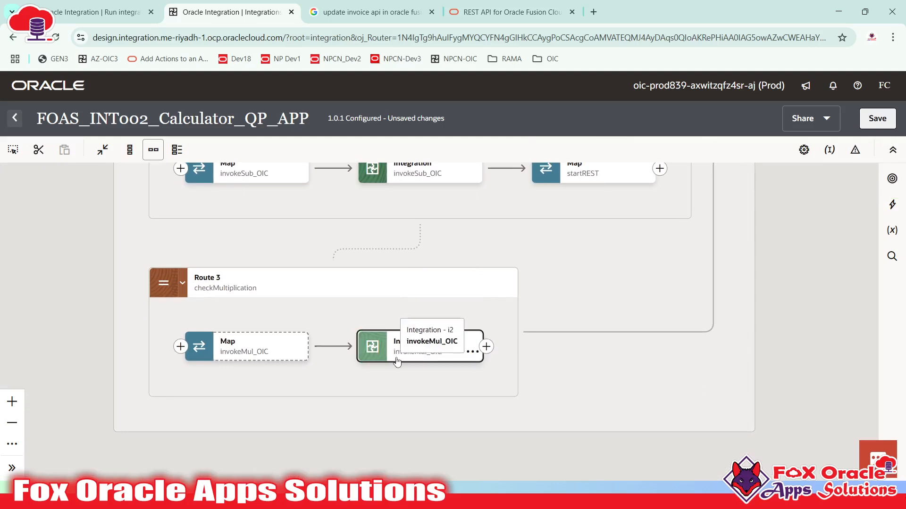
double_click(238, 357)
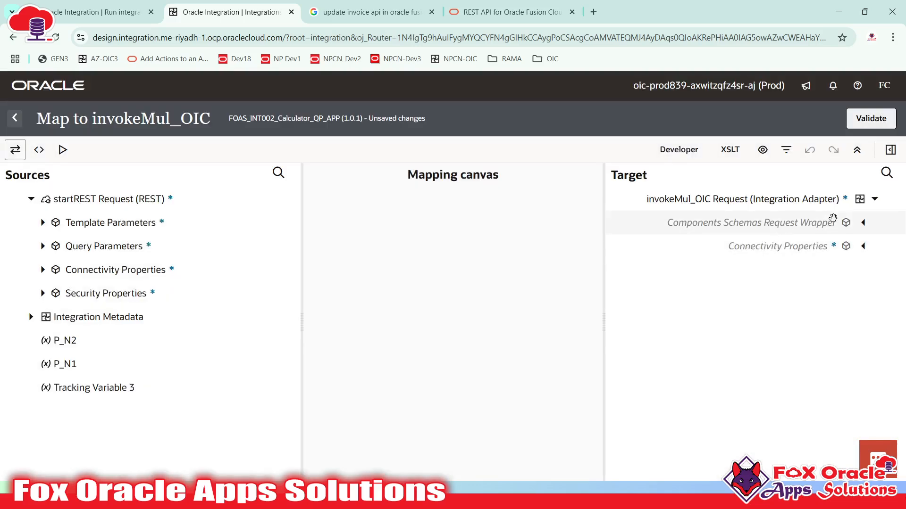
left_click(863, 222)
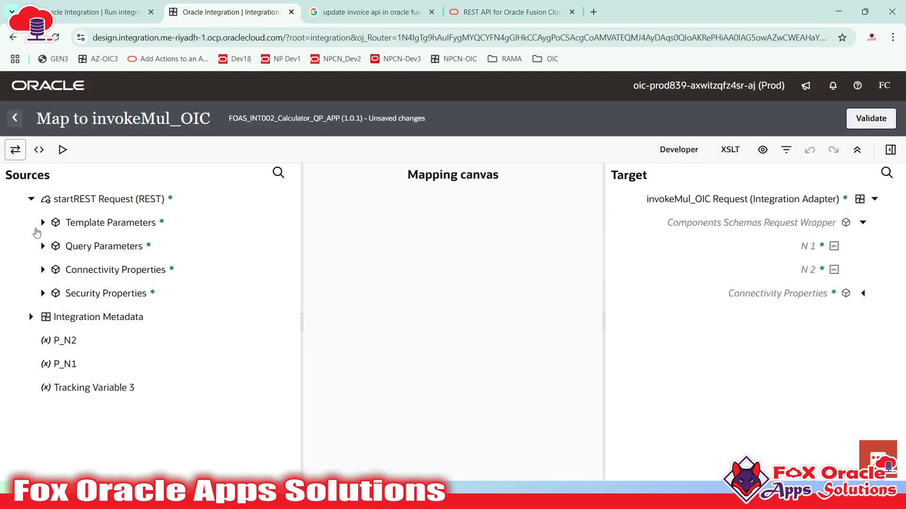
left_click(42, 247)
left_click_drag(76, 269, 754, 255)
left_click_drag(93, 299, 824, 272)
left_click(872, 124)
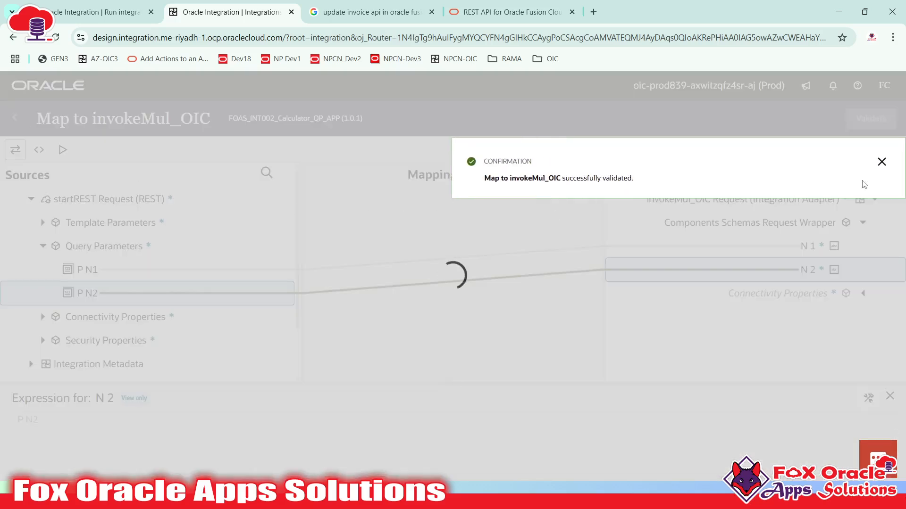
left_click(881, 162)
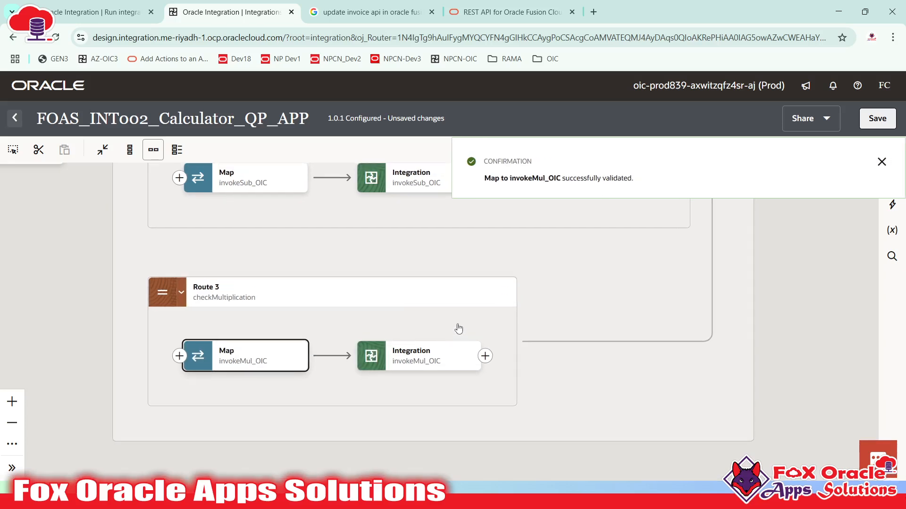
left_click(407, 356)
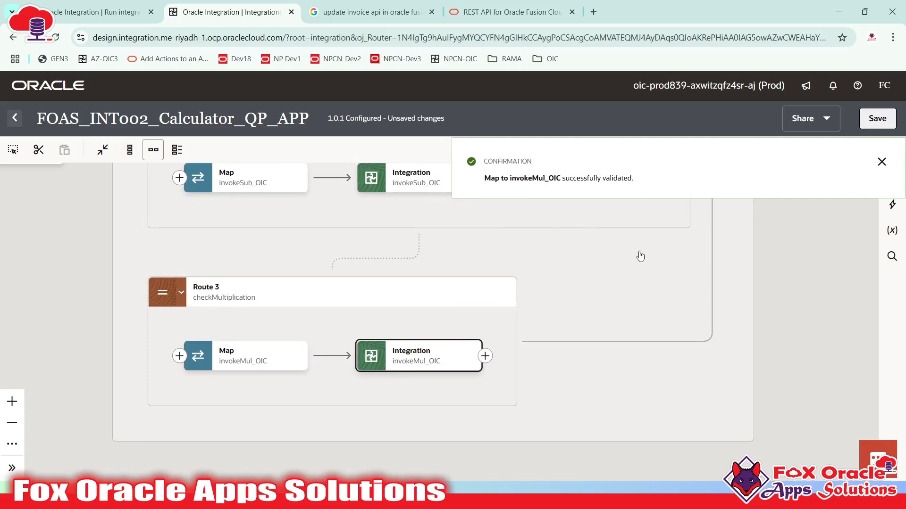
- Add a Map to the startREST response after invokeMul_OIC in Route 3
left_click_drag(640, 256, 579, 365)
left_click_drag(526, 343, 533, 272)
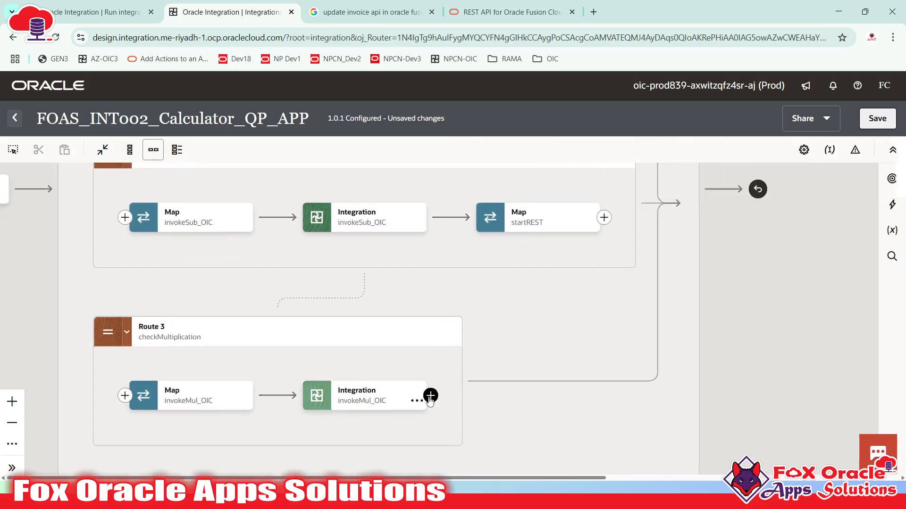
left_click(430, 396)
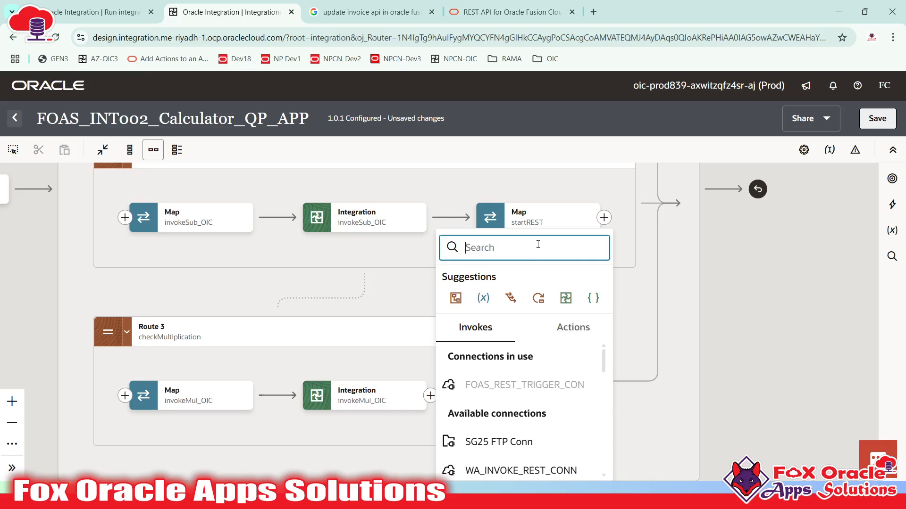
type("map")
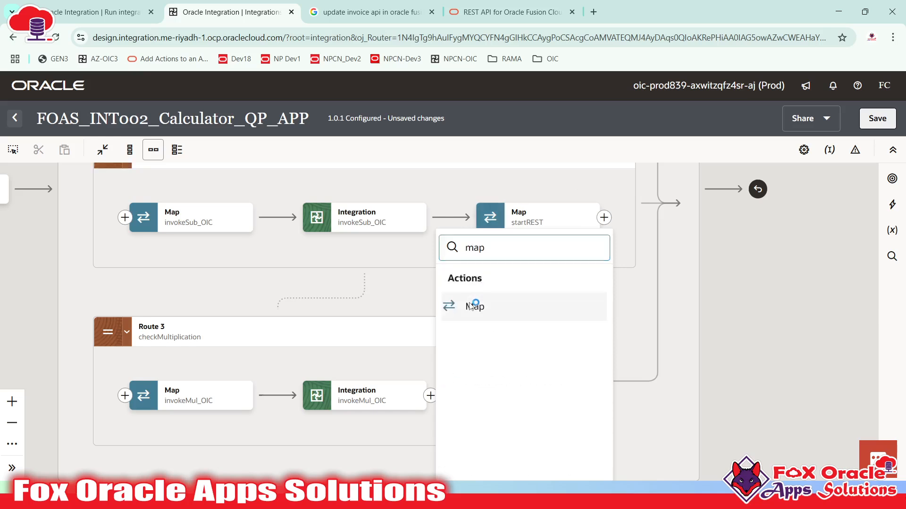
left_click(472, 306)
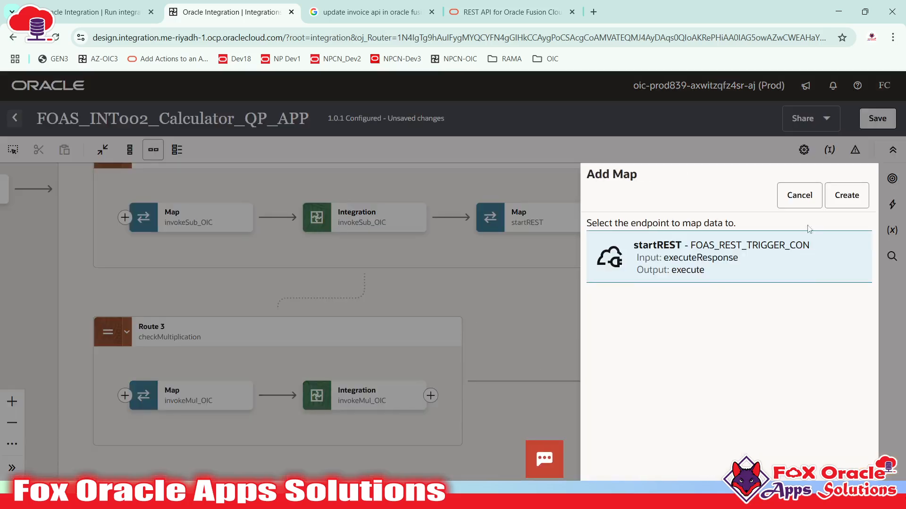
left_click(839, 196)
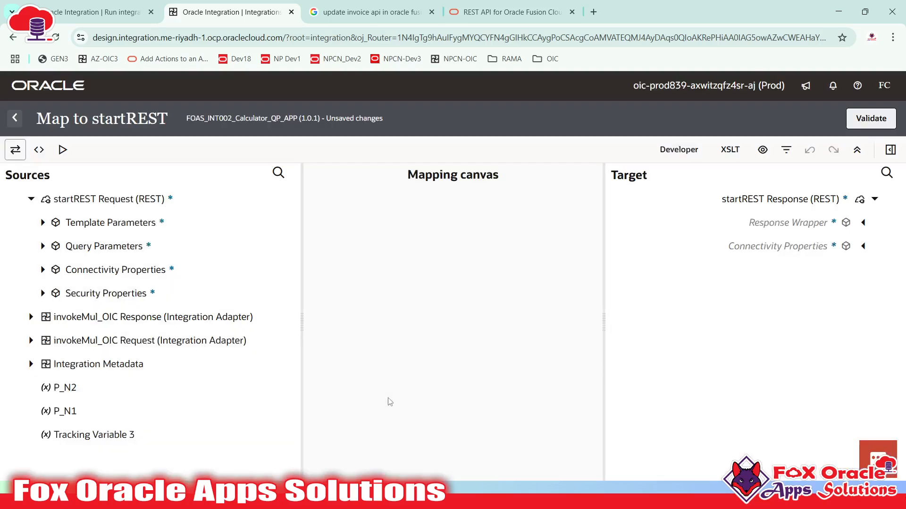
- Map P OPERATION, P N1 and P N2 onto the Operation, N1 and N2 response fields
left_click(863, 222)
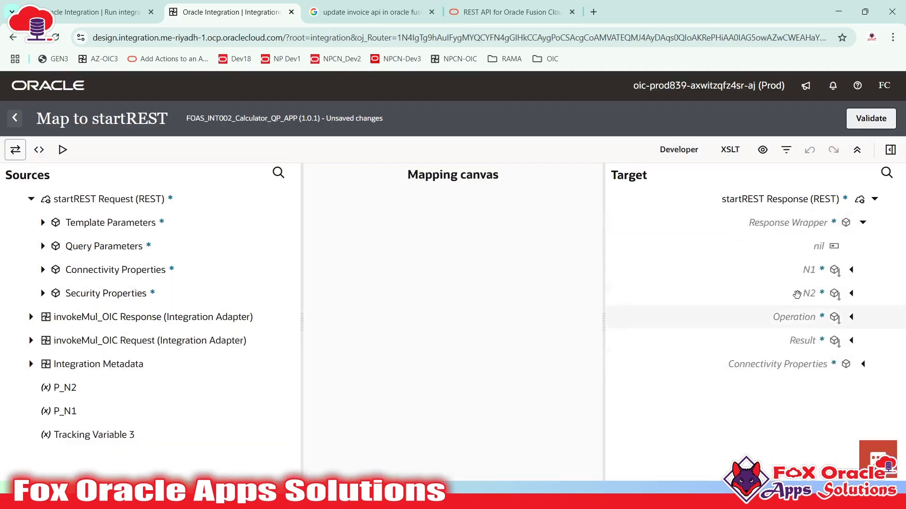
left_click(43, 222)
left_click_drag(104, 247, 751, 318)
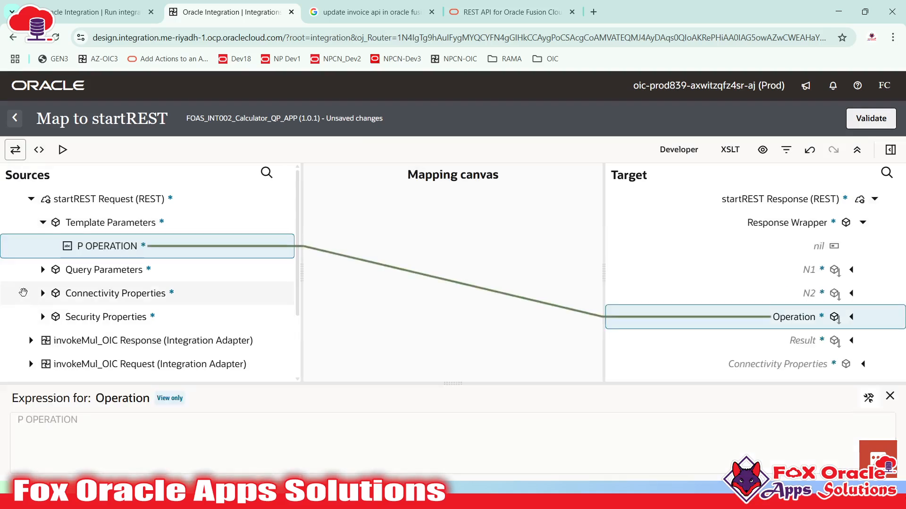
left_click(43, 269)
left_click_drag(89, 293, 768, 282)
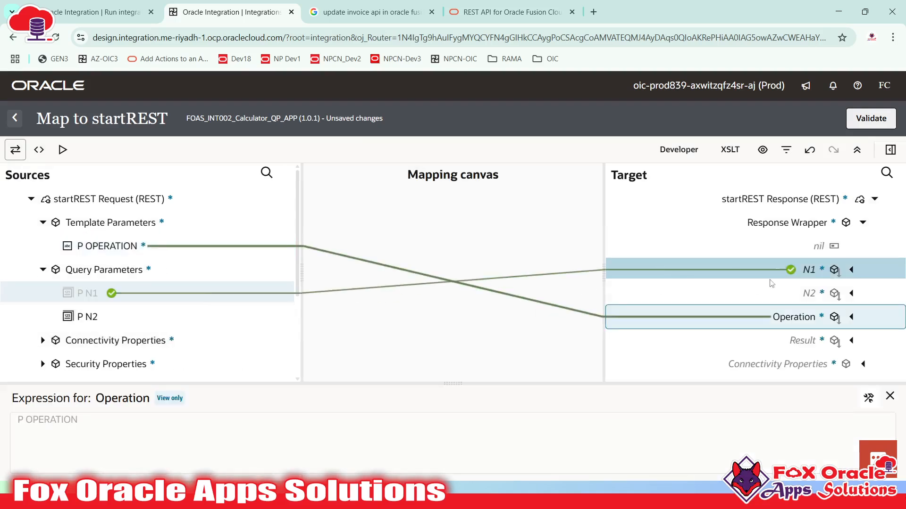
left_click_drag(87, 317, 802, 293)
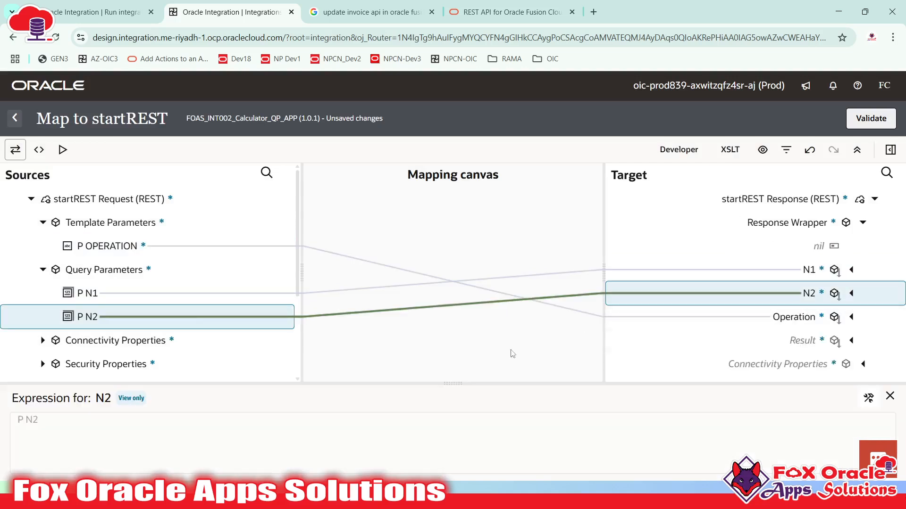
- Map the invokeMul_OIC response Result onto the response Result, validate, and return to the flow
scroll(88, 270, "down", 3)
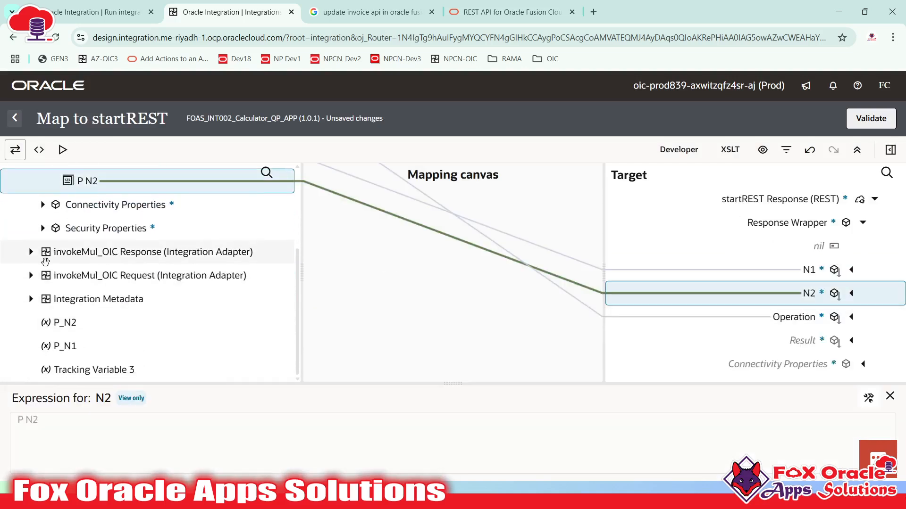
left_click(131, 253)
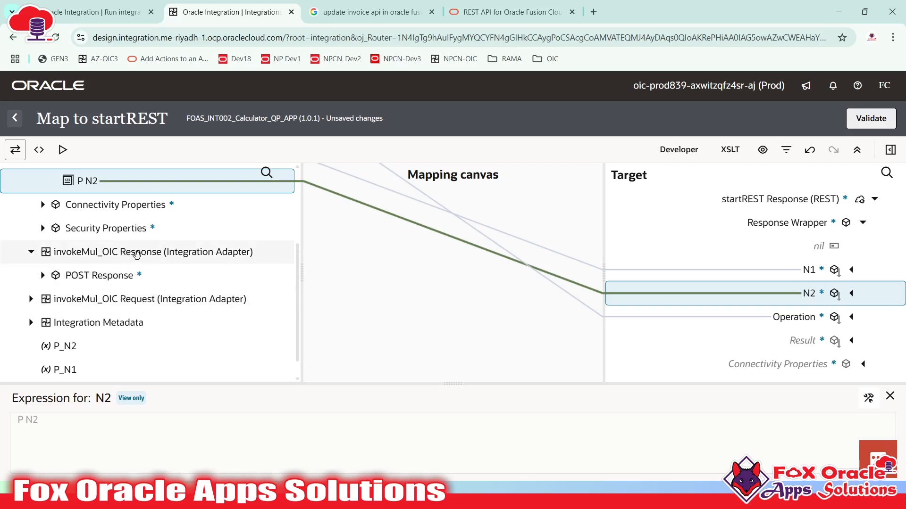
left_click(42, 275)
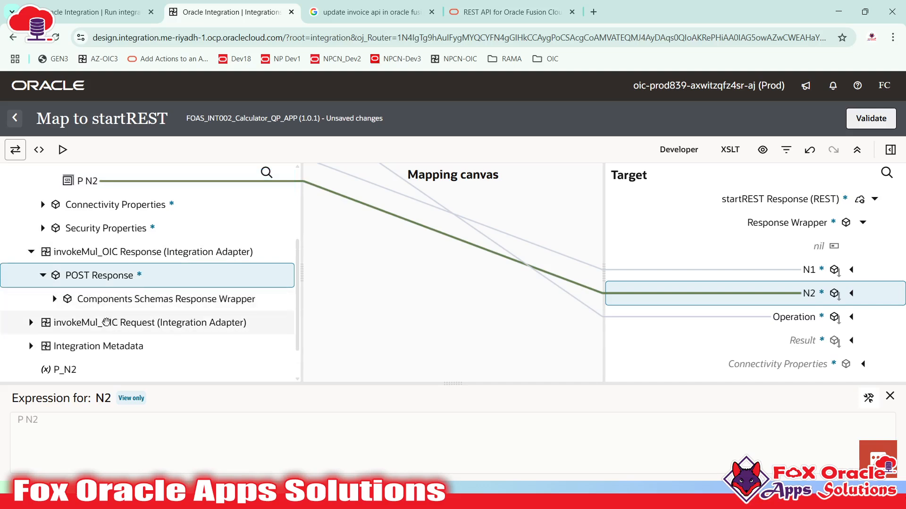
left_click(54, 300)
left_click_drag(120, 322, 799, 339)
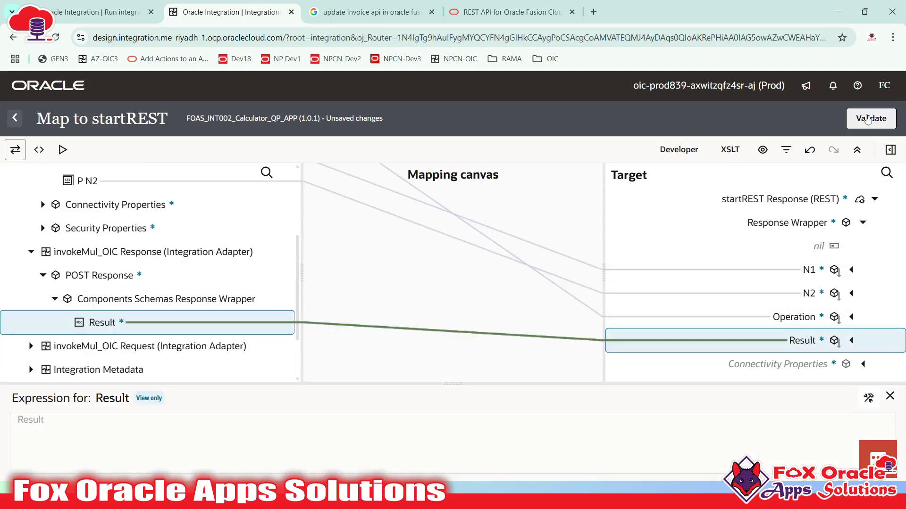
left_click(868, 119)
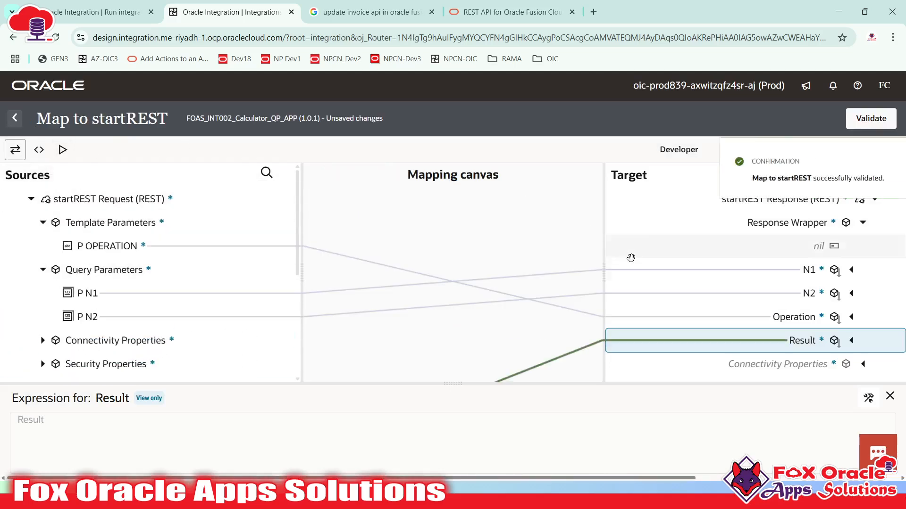
left_click(14, 118)
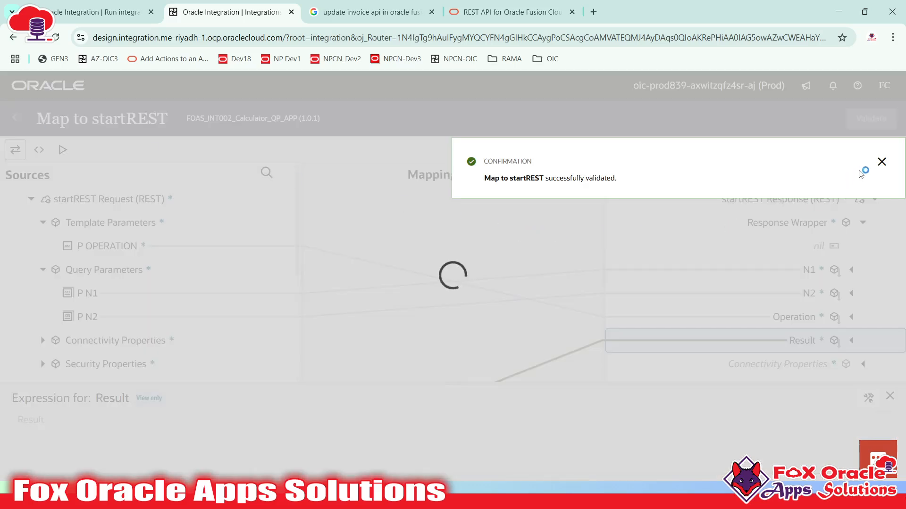
left_click(884, 163)
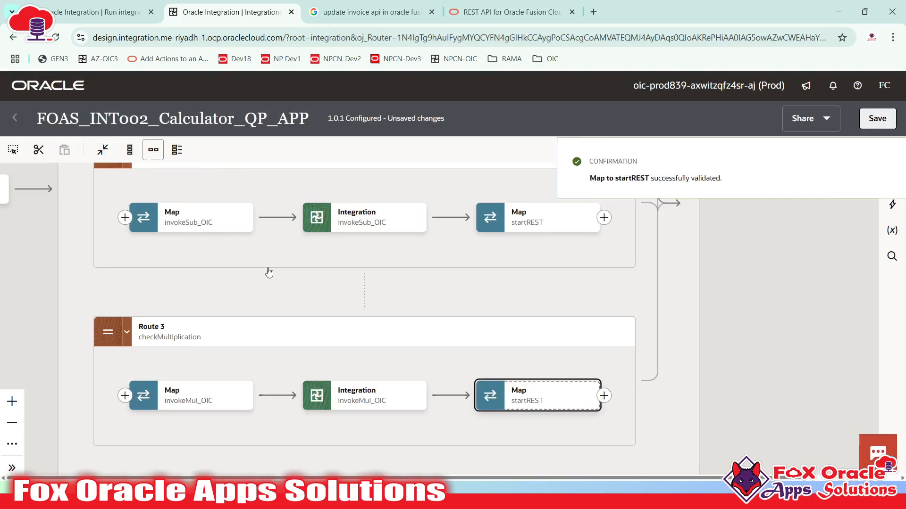
- Add an Otherwise route to the Switch from its Add menu and scroll down to the new branch
left_click(882, 161)
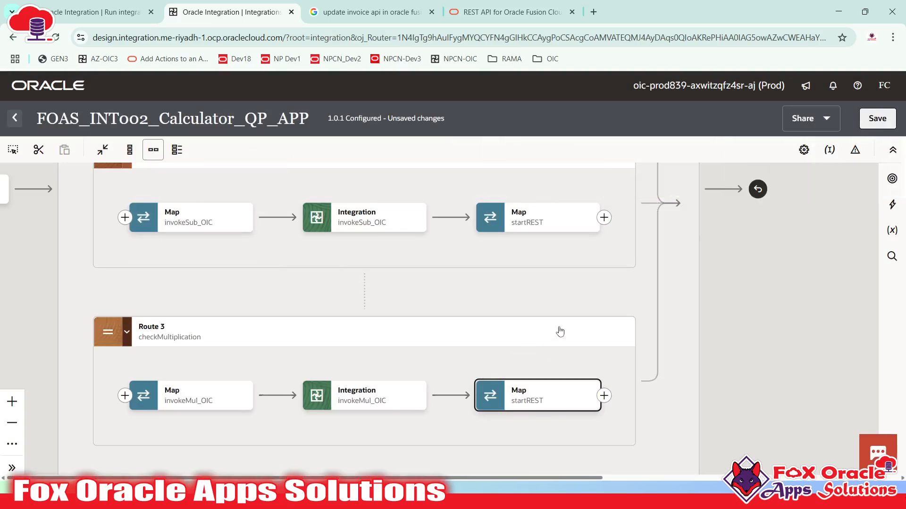
scroll(620, 307, "up", 3)
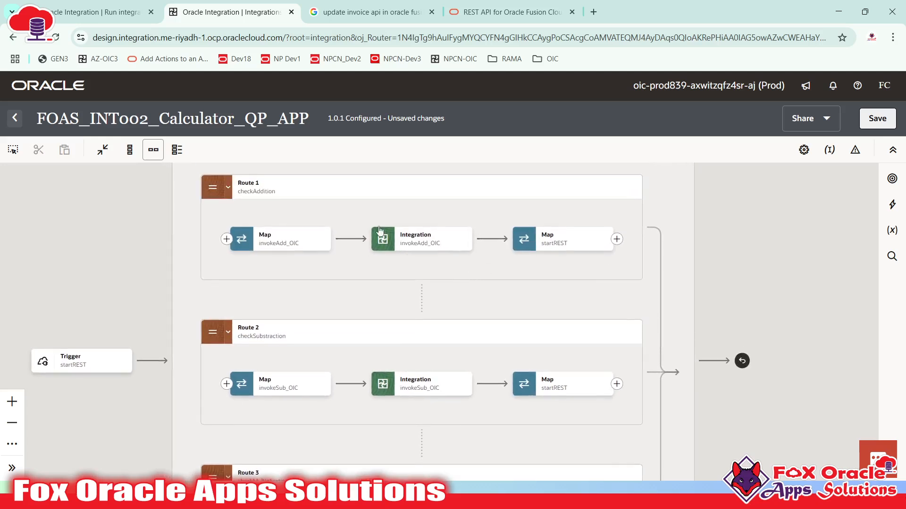
scroll(425, 305, "down", 4)
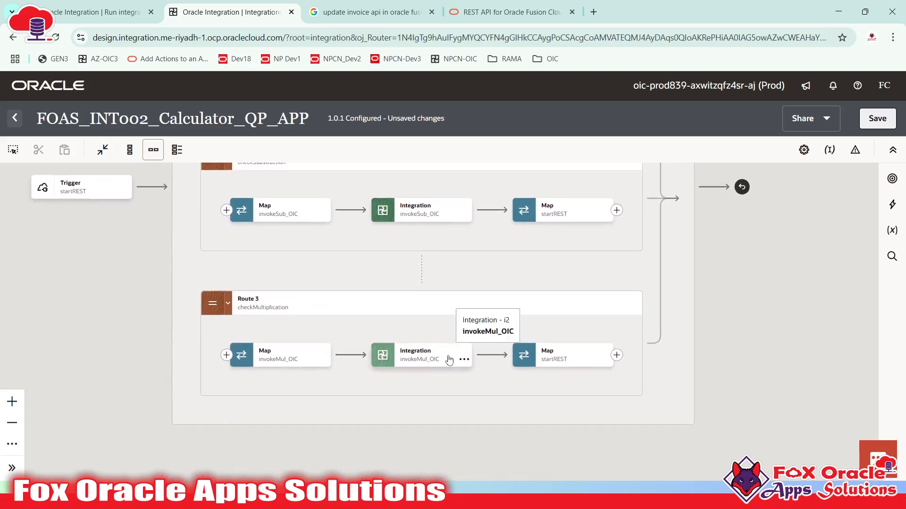
scroll(557, 359, "up", 5)
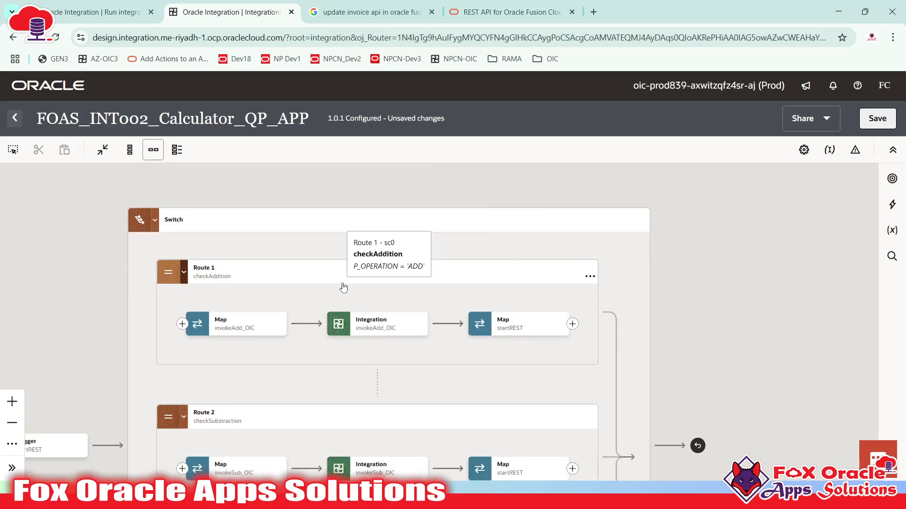
scroll(326, 286, "down", 3)
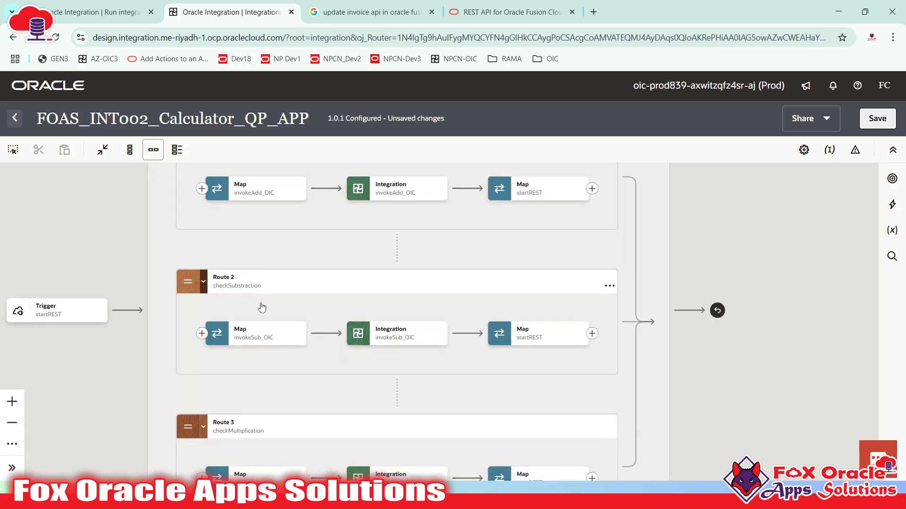
scroll(388, 255, "up", 2)
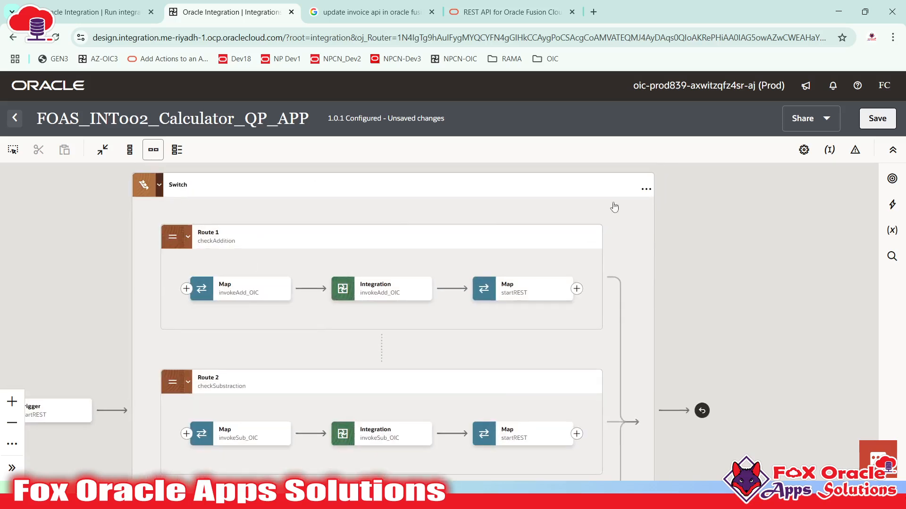
left_click(646, 191)
mouse_move(688, 222)
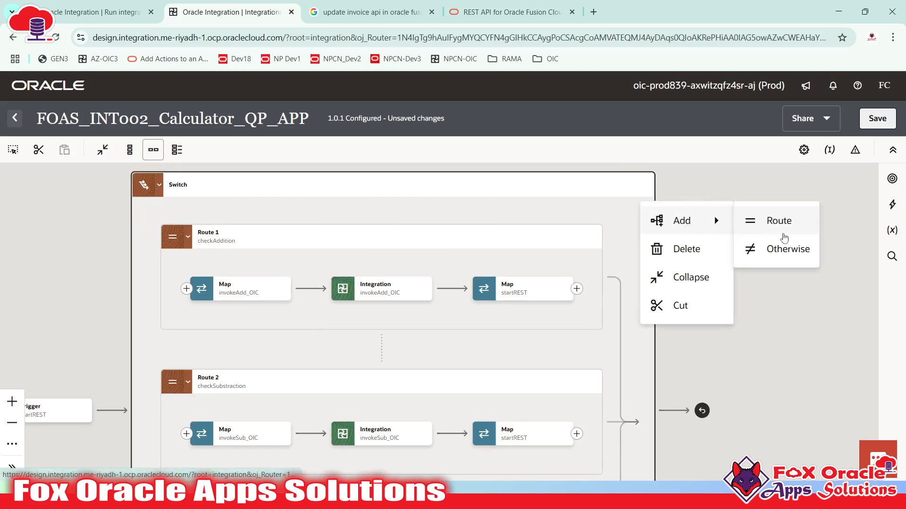
left_click(789, 255)
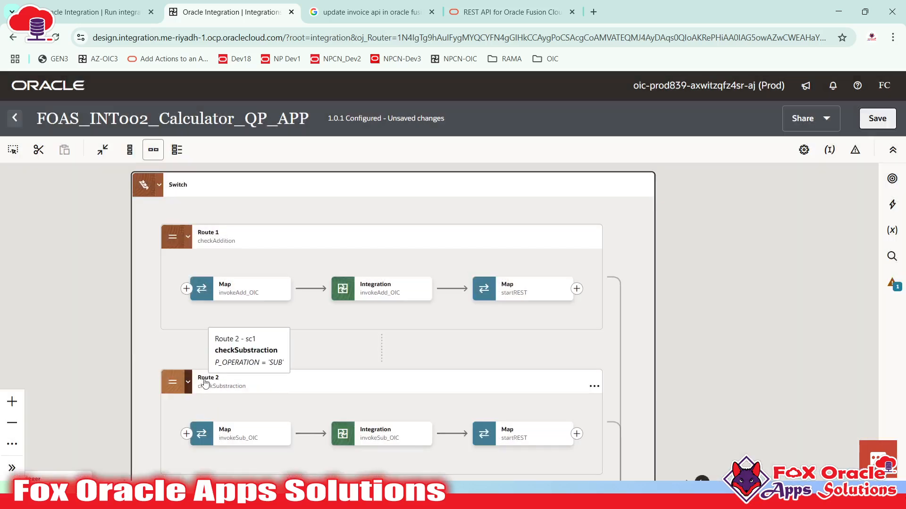
left_click_drag(299, 344, 319, 285)
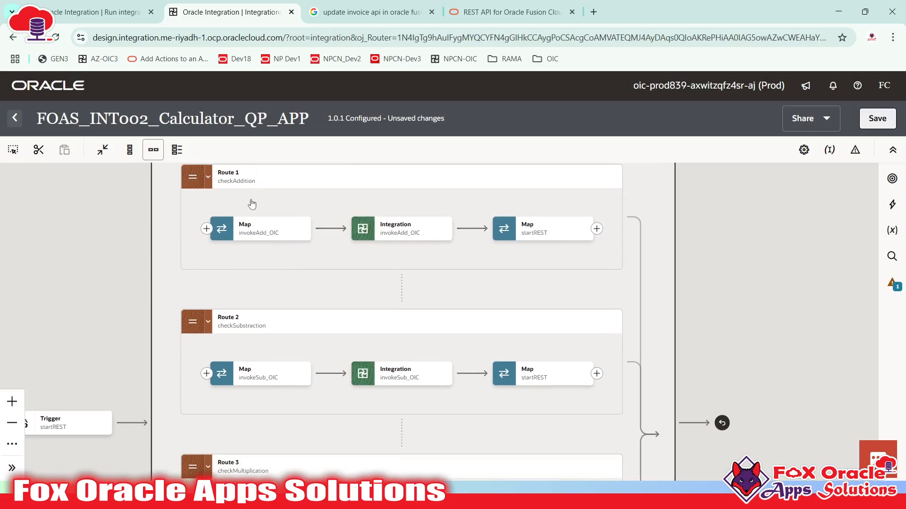
left_click_drag(303, 336, 303, 330)
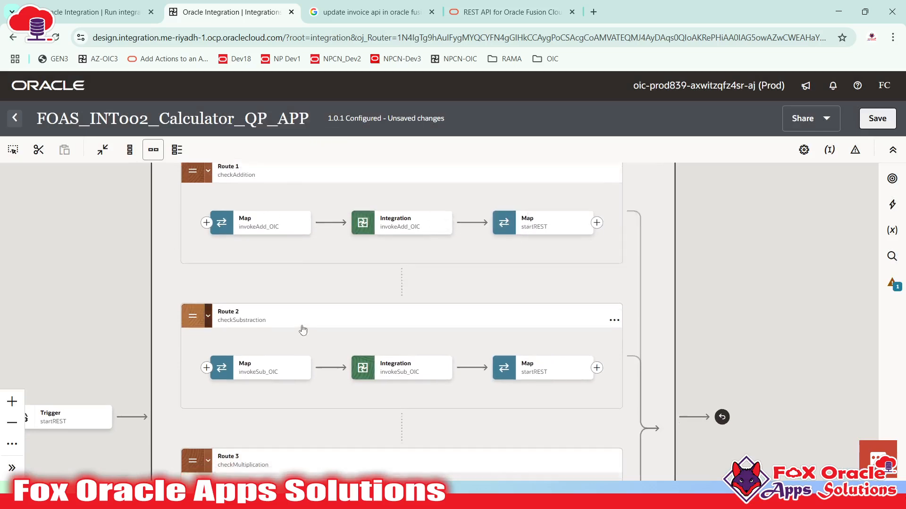
scroll(302, 330, "down", 5)
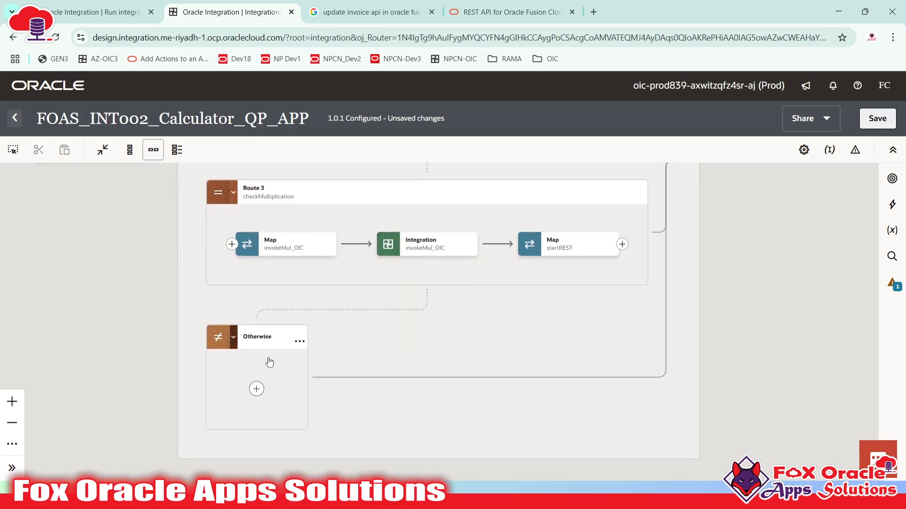
- Add a Map to the startREST response in the Otherwise branch
left_click(256, 389)
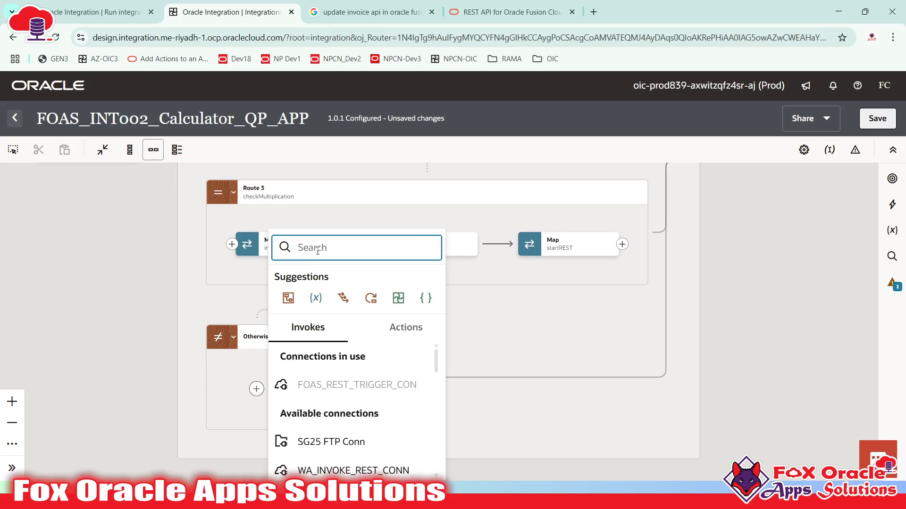
type("map")
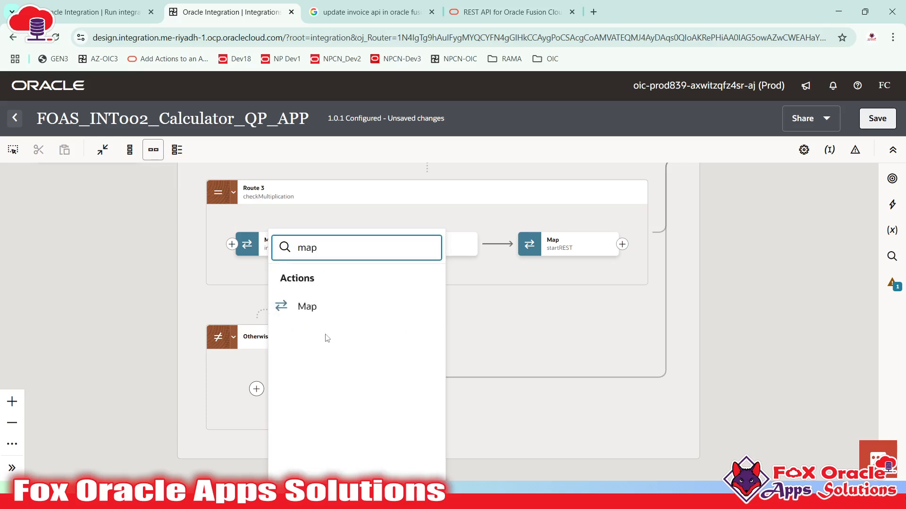
left_click(350, 298)
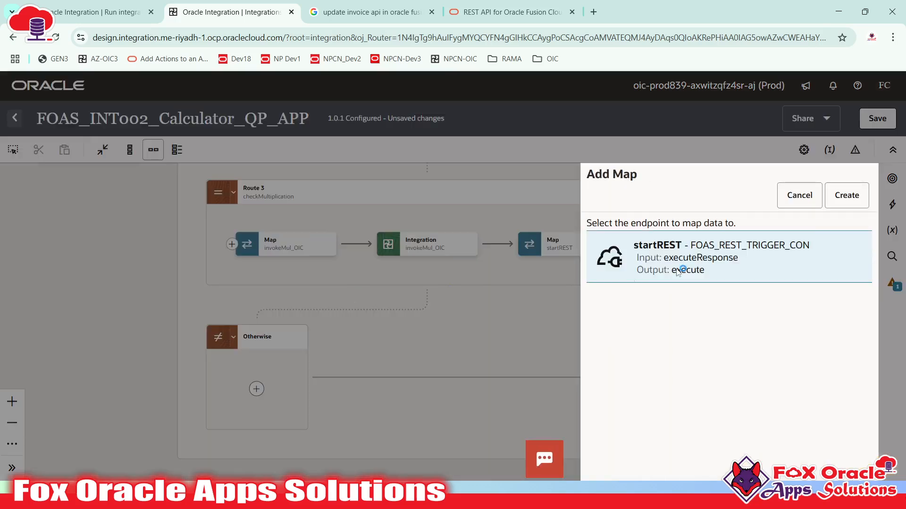
left_click(847, 195)
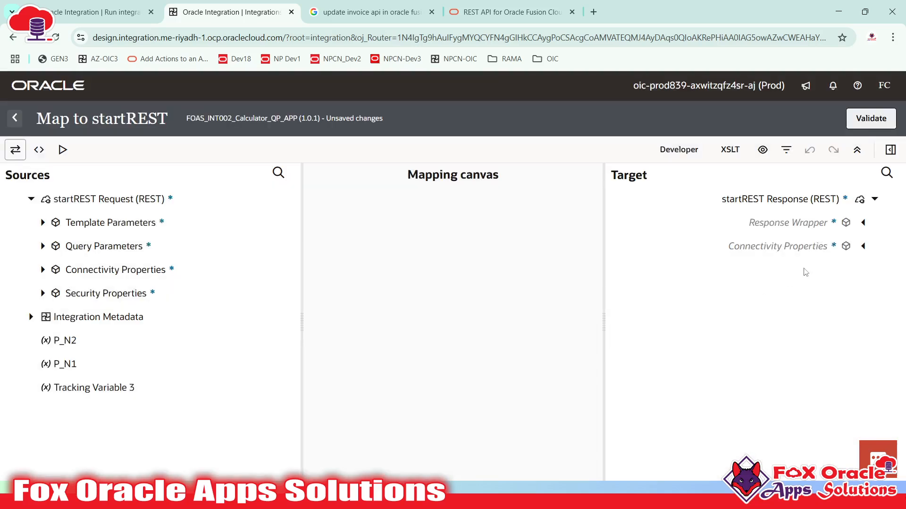
- Map P N1, P N2 and P OPERATION to N1, N2 and Operation, and create the Result target node
left_click(864, 222)
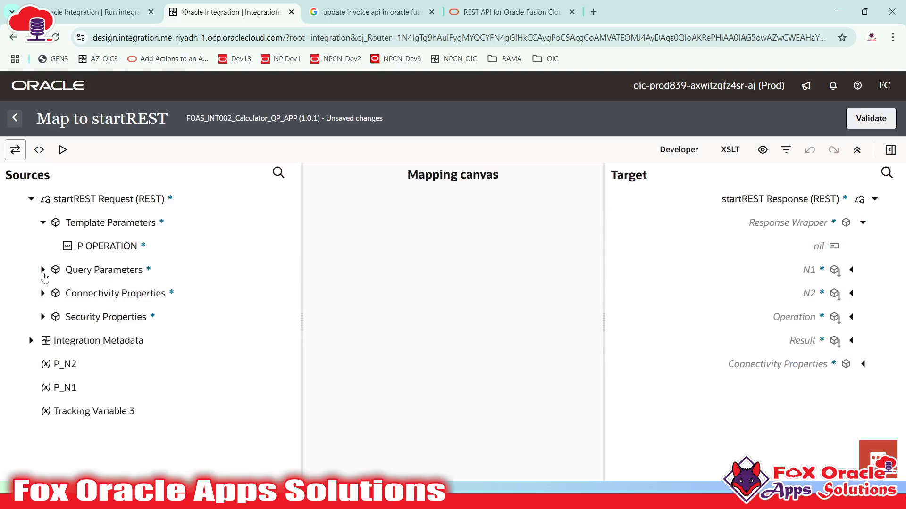
left_click(43, 269)
left_click_drag(86, 303, 821, 271)
left_click_drag(121, 317, 797, 294)
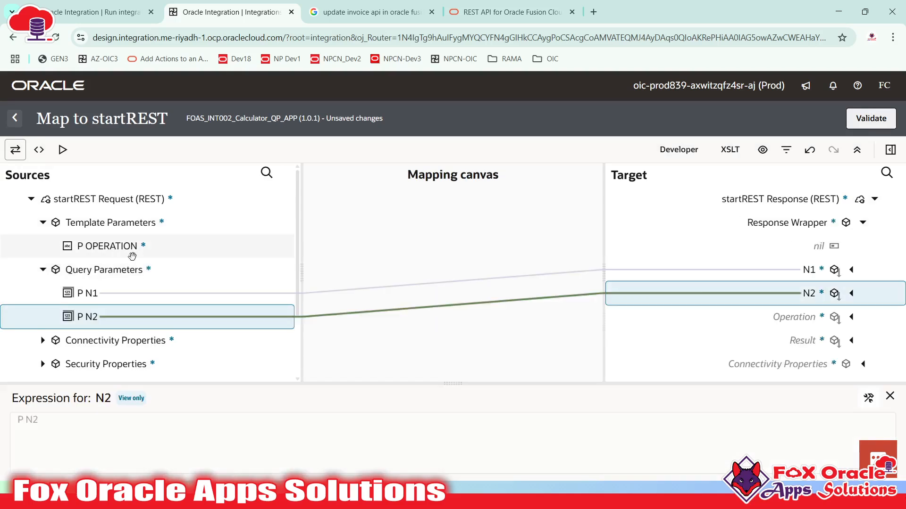
left_click_drag(133, 254, 802, 317)
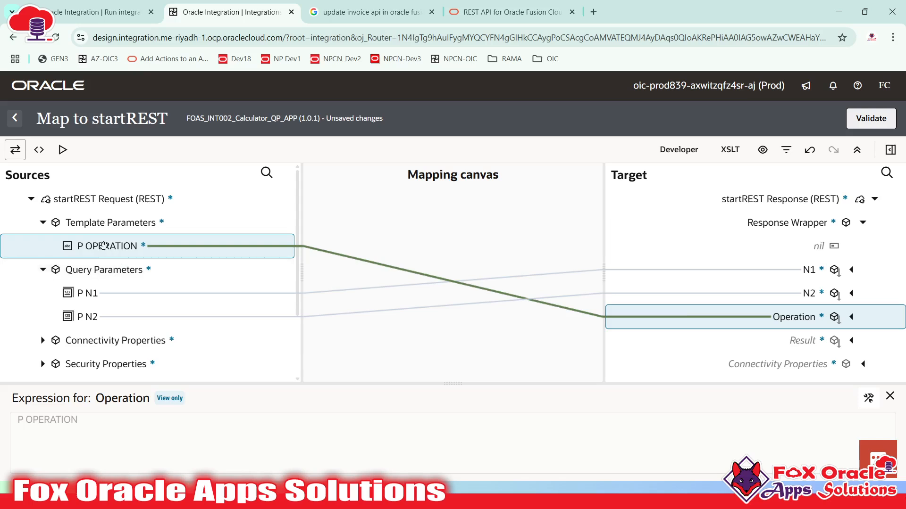
right_click(796, 342)
left_click(715, 202)
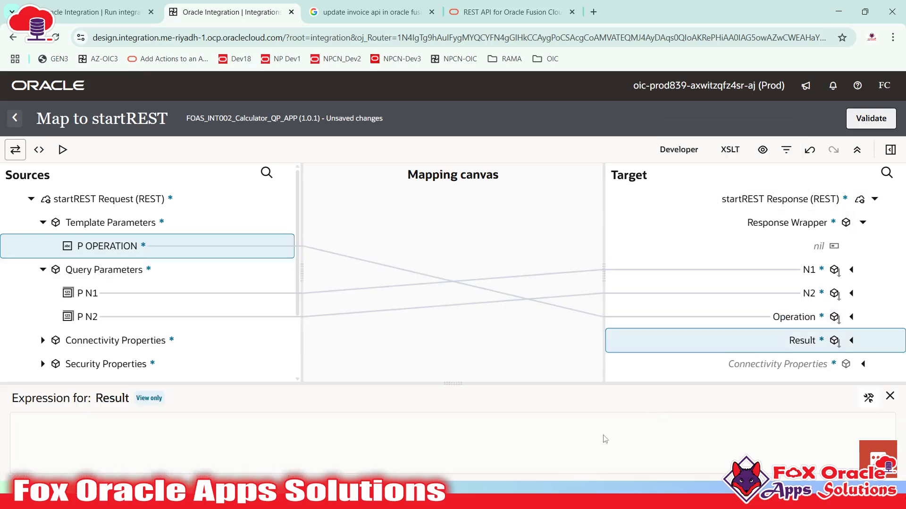
- Set Result to a concat() message saying the operation is not correct, including P_OPERATION
left_click(868, 397)
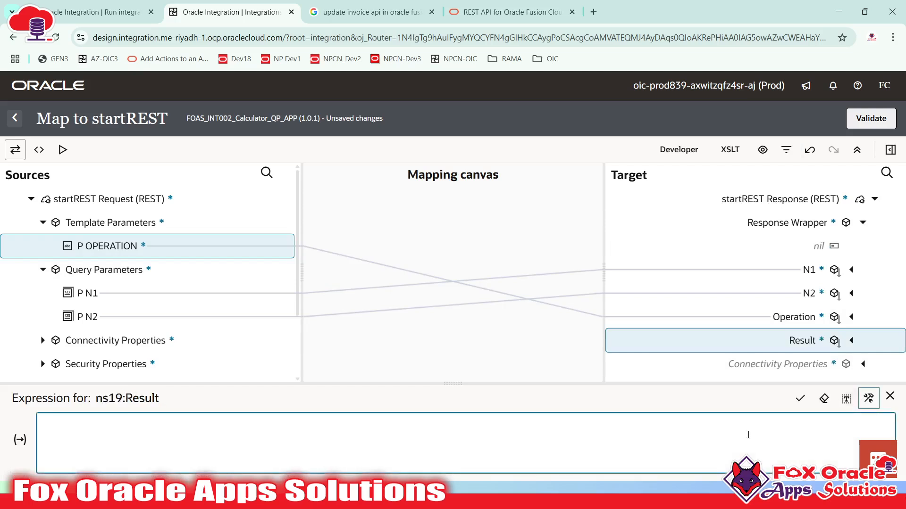
type("concat('")
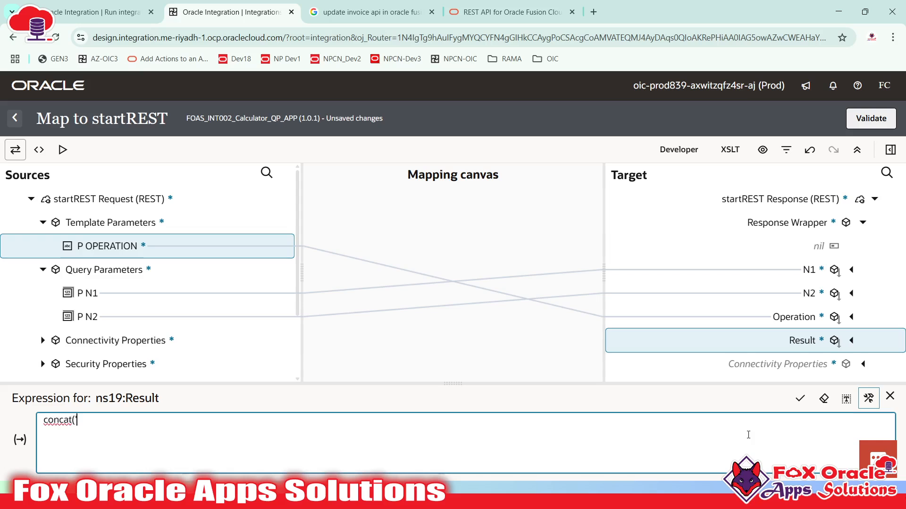
type("Please check the operation")
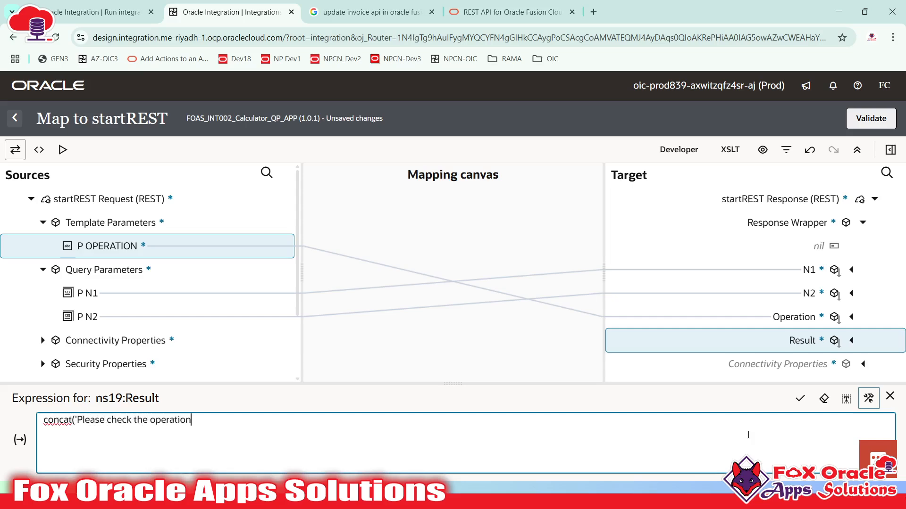
type(", itsnot cor")
type("rect")
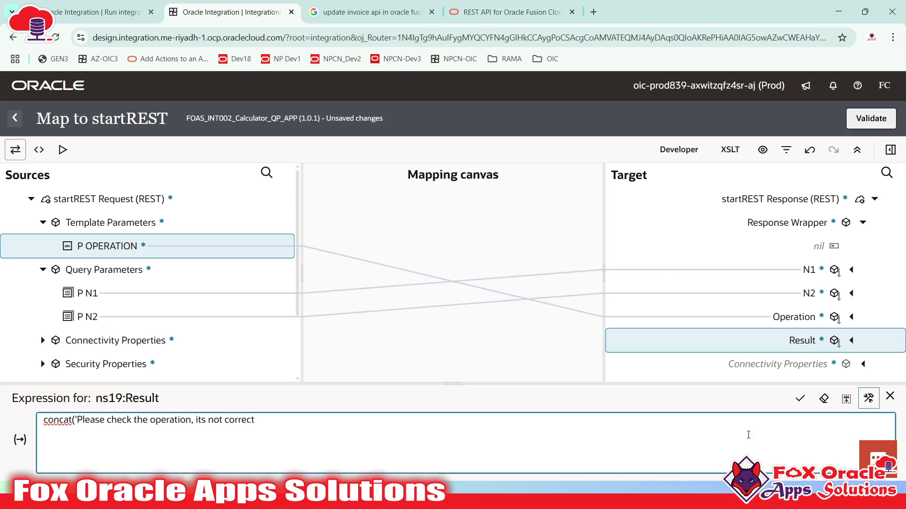
type(".'")
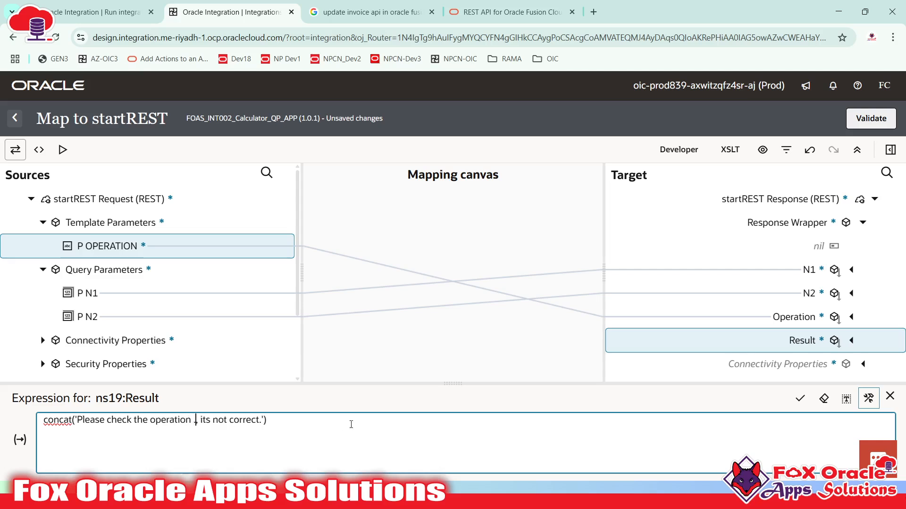
type("'")
type("(")
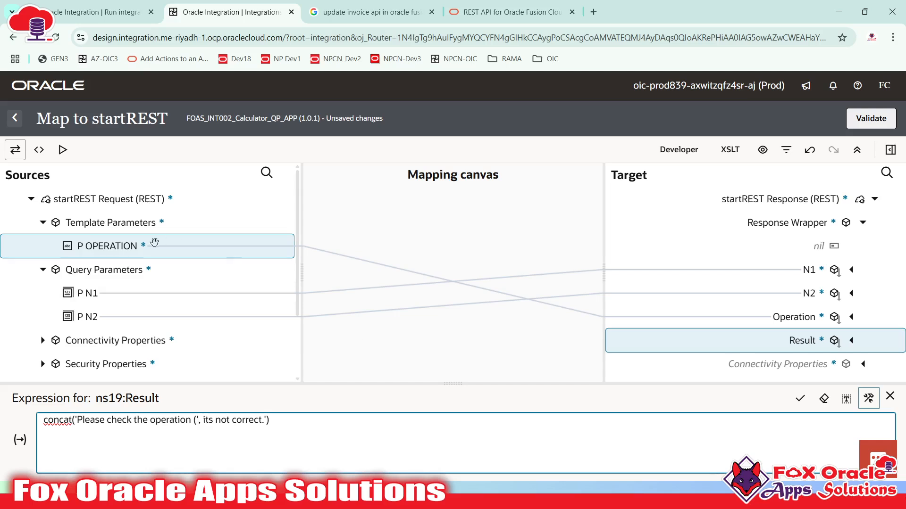
left_click_drag(130, 244, 204, 422)
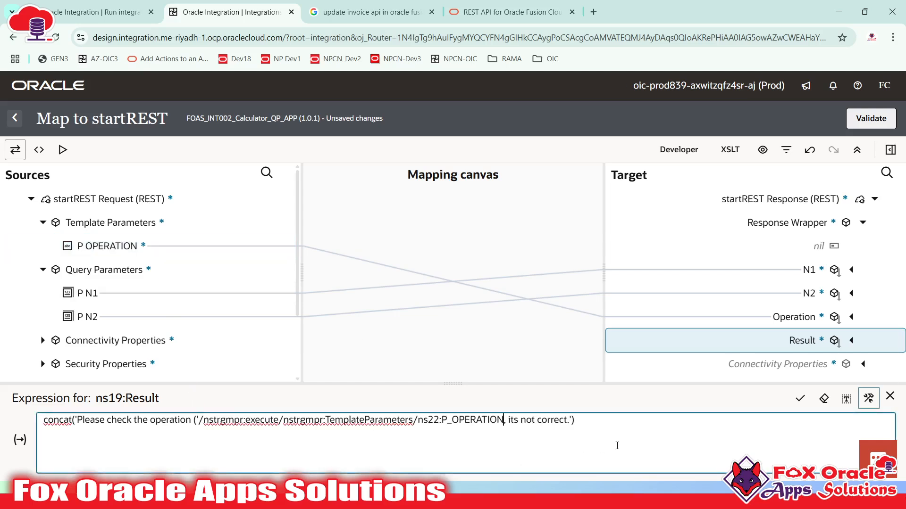
type("')")
left_click(800, 399)
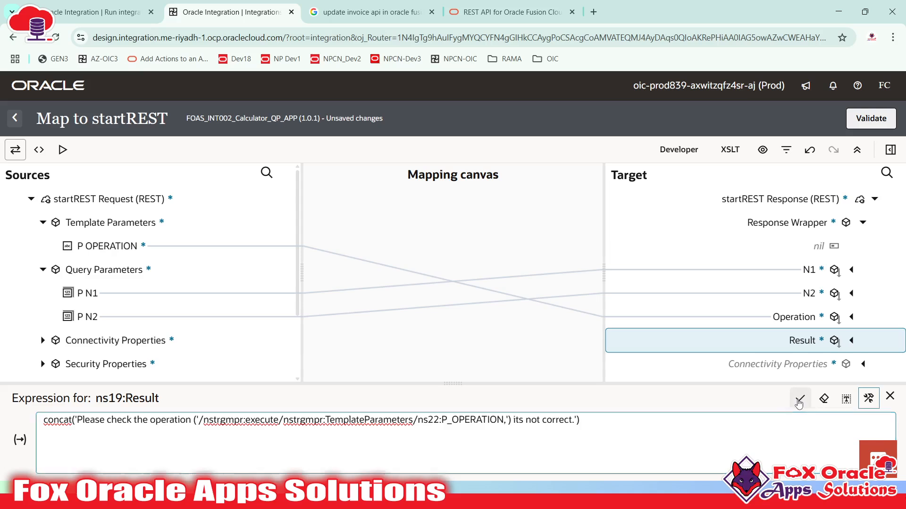
left_click(799, 399)
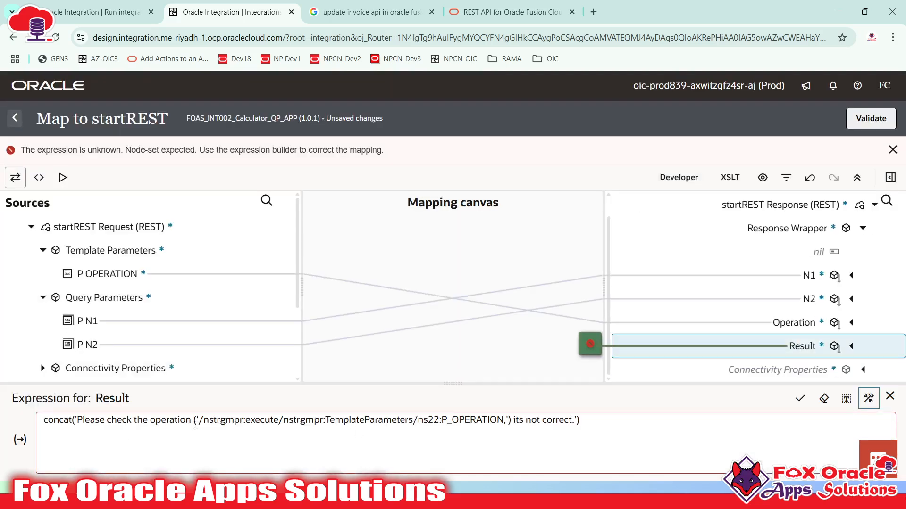
type(",")
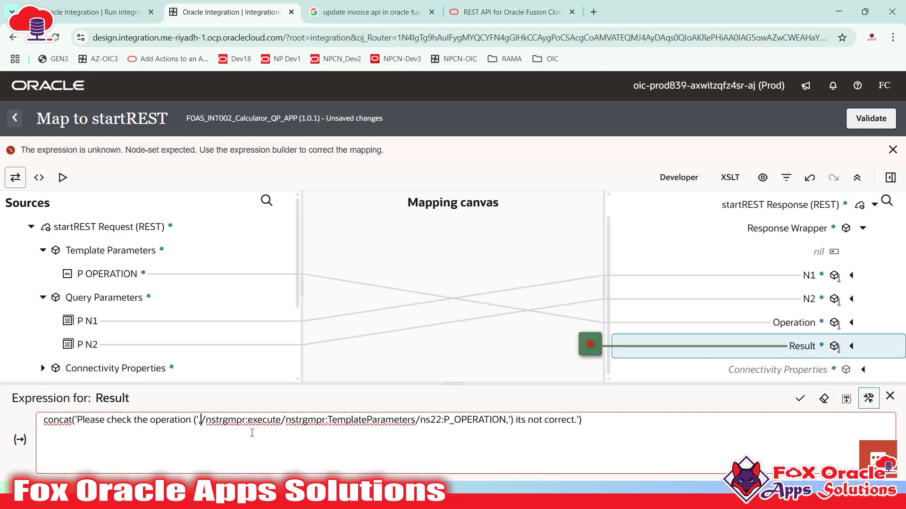
left_click(800, 399)
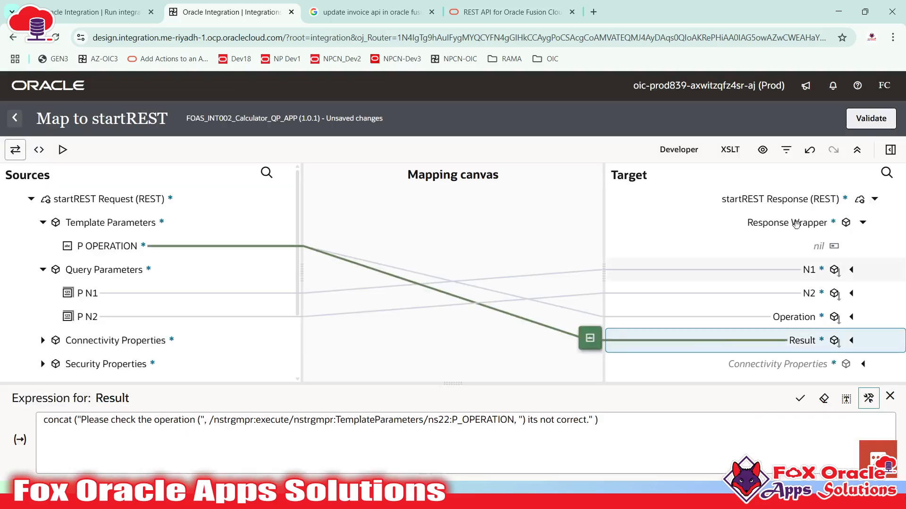
- Validate the Otherwise startREST map and return to the integration flow
left_click(867, 120)
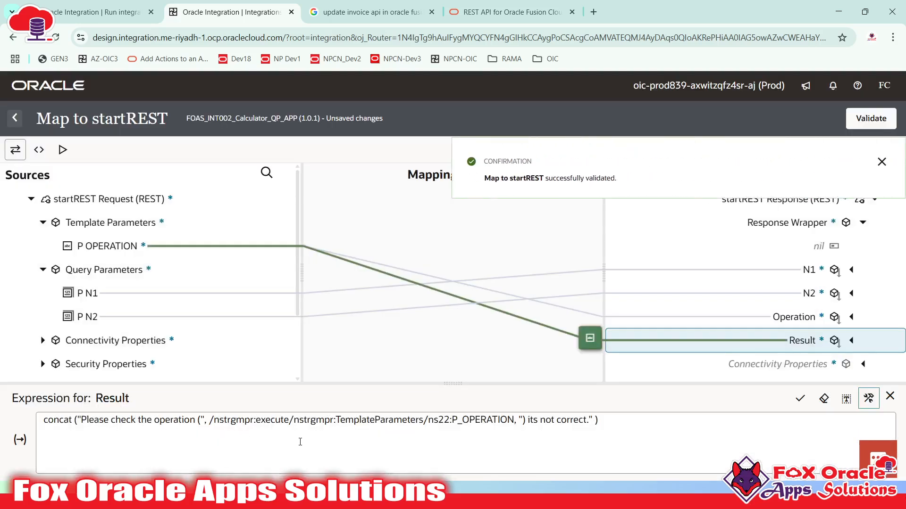
left_click(881, 161)
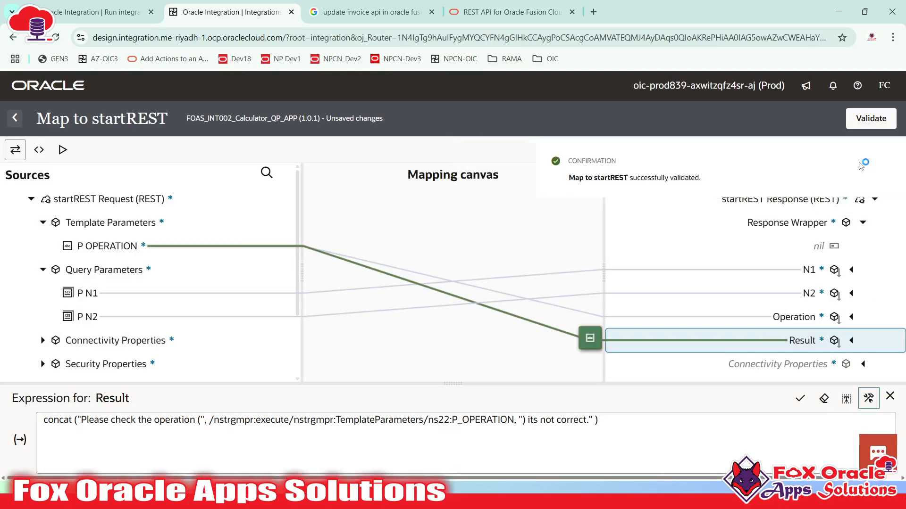
left_click(15, 119)
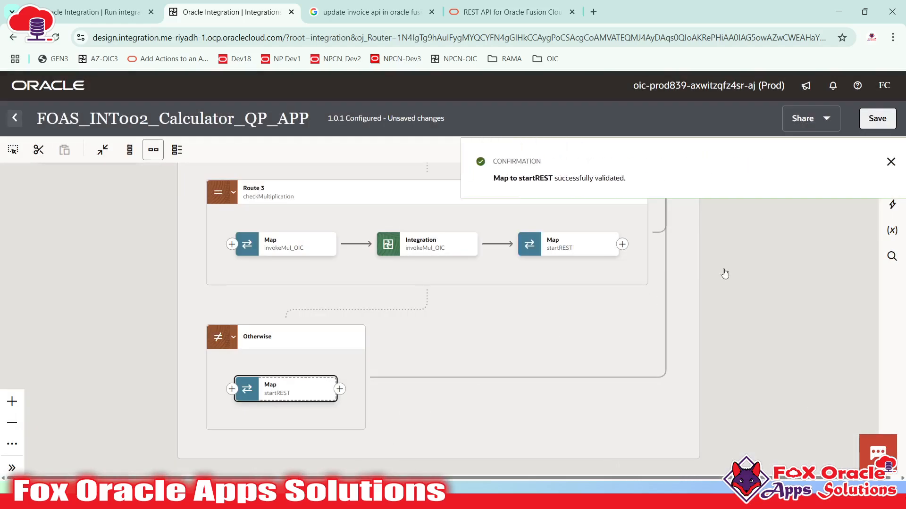
- Save the FOAS_INT002_Calculator_QP_APP integration and close it back to the Integrations list
left_click(880, 161)
left_click(875, 119)
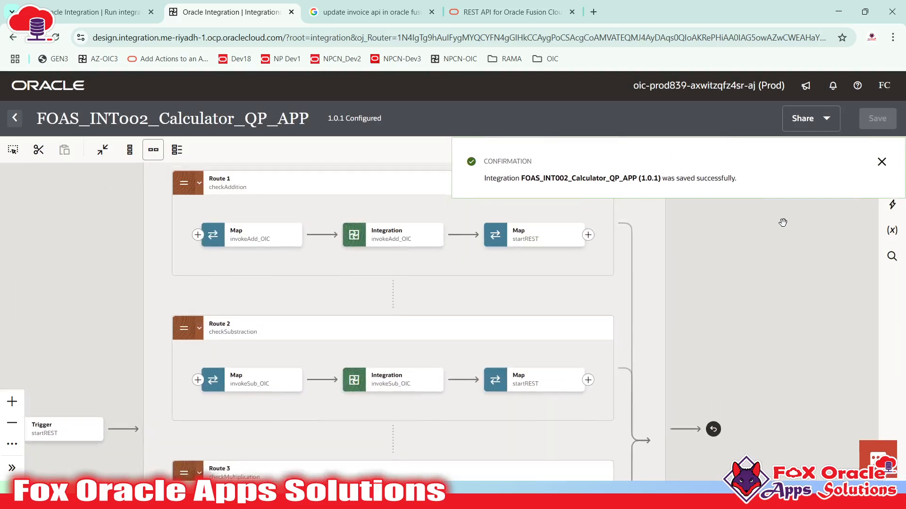
left_click(25, 117)
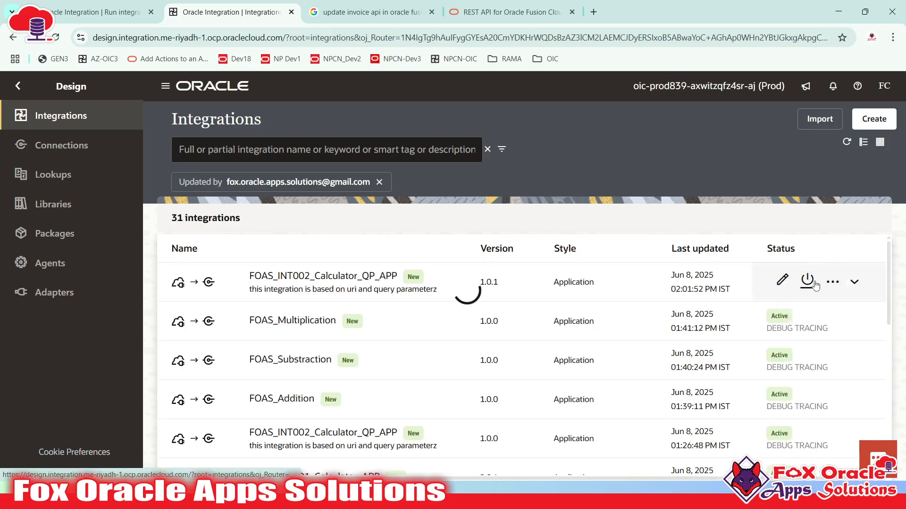
- Activate FOAS_INT002_Calculator_QP_APP version 1.0.1 and open its Run page from the actions menu
left_click(807, 281)
left_click(855, 452)
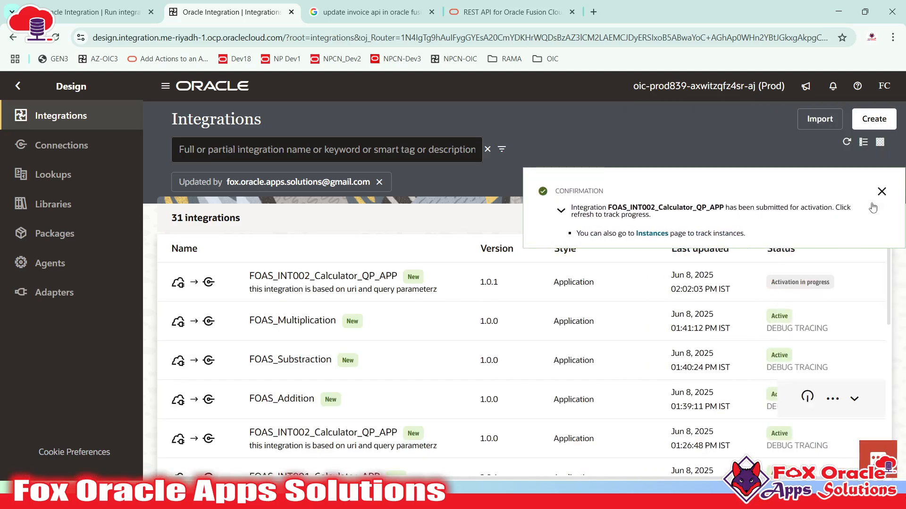
left_click(849, 146)
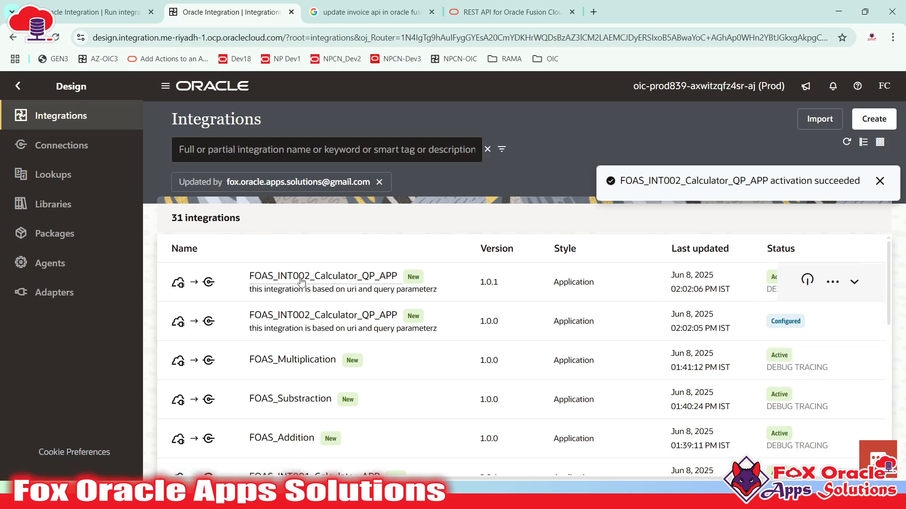
left_click(833, 282)
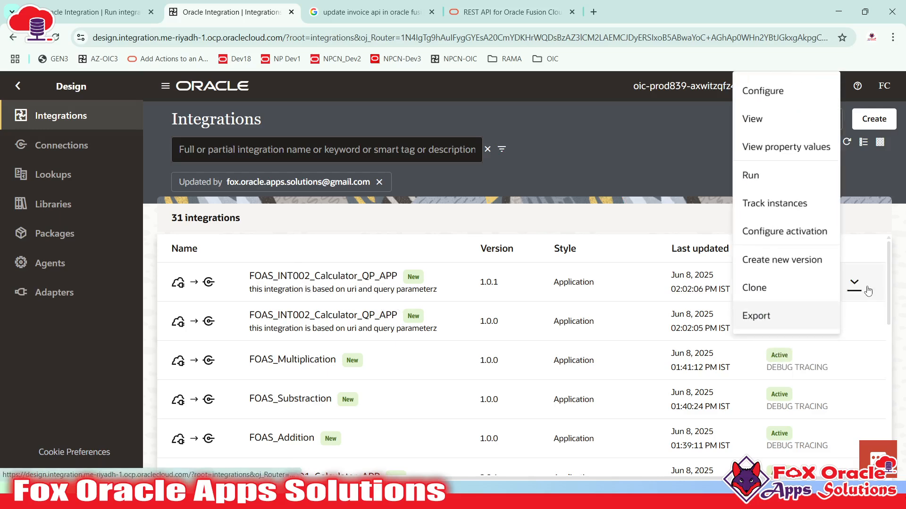
left_click(780, 177)
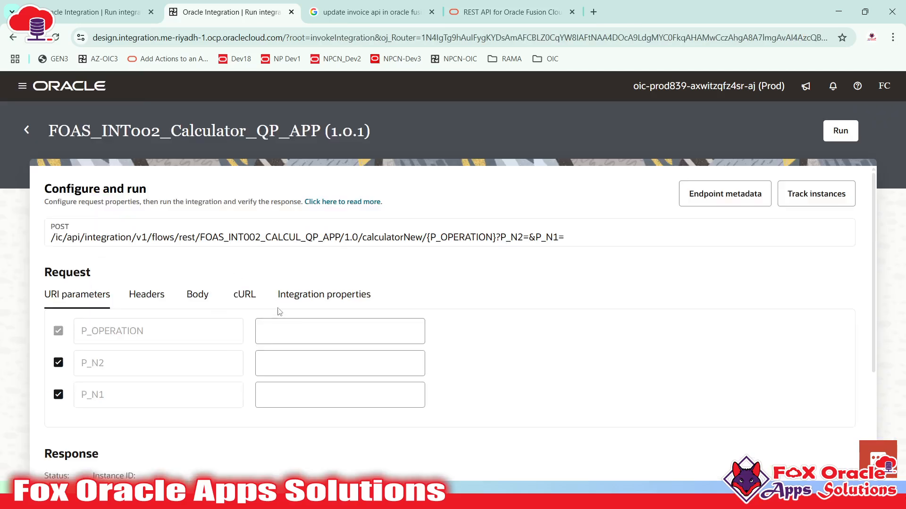
- Run the integration with P_OPERATION ADD, P_N2 12 and P_N1 12, getting Result 24
scroll(259, 346, "down", 3)
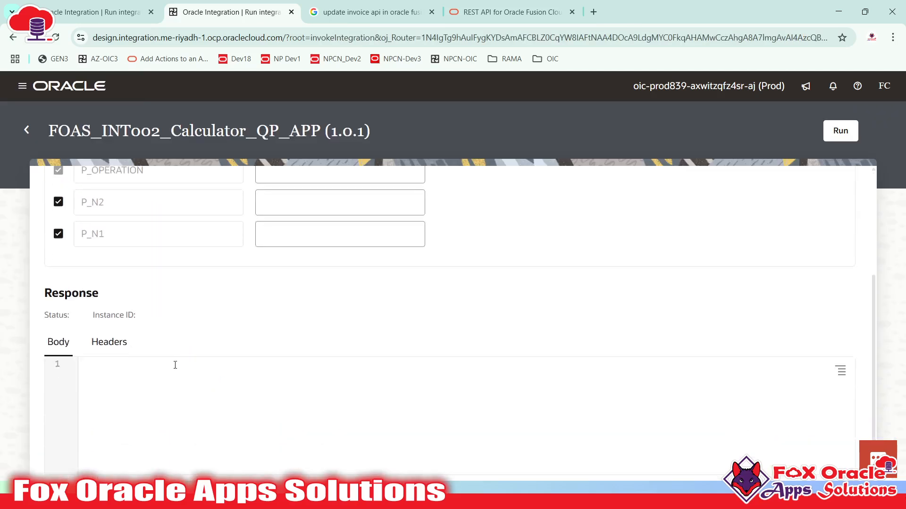
scroll(175, 366, "up", 3)
left_click(283, 339)
type("ADD")
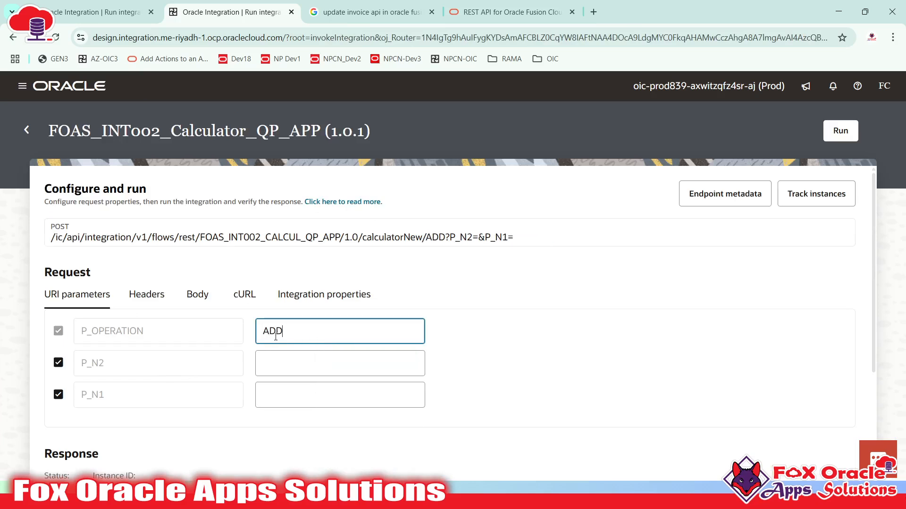
left_click(287, 364)
type("12")
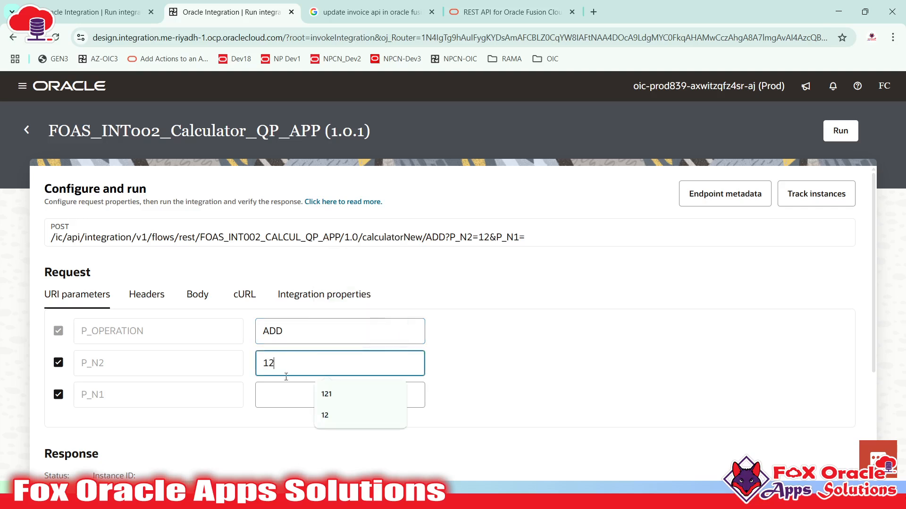
key("Tab")
type("12")
left_click(840, 131)
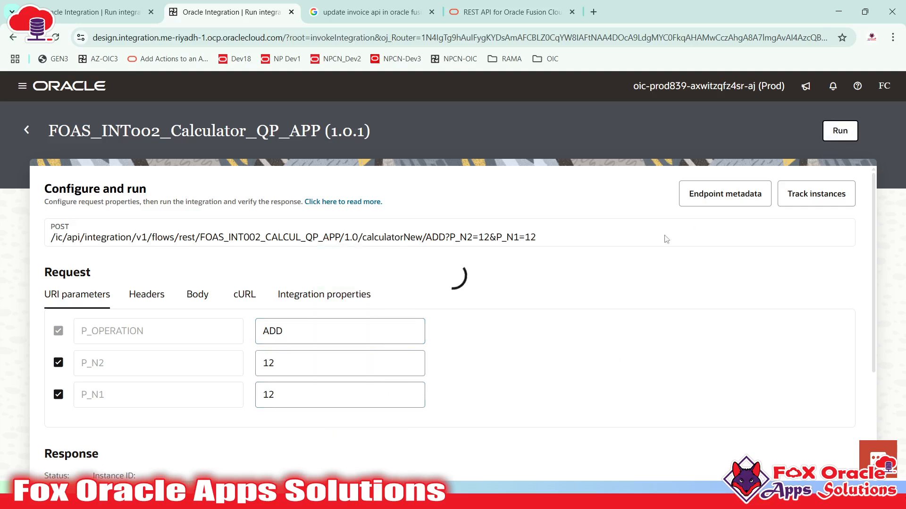
scroll(262, 377, "down", 4)
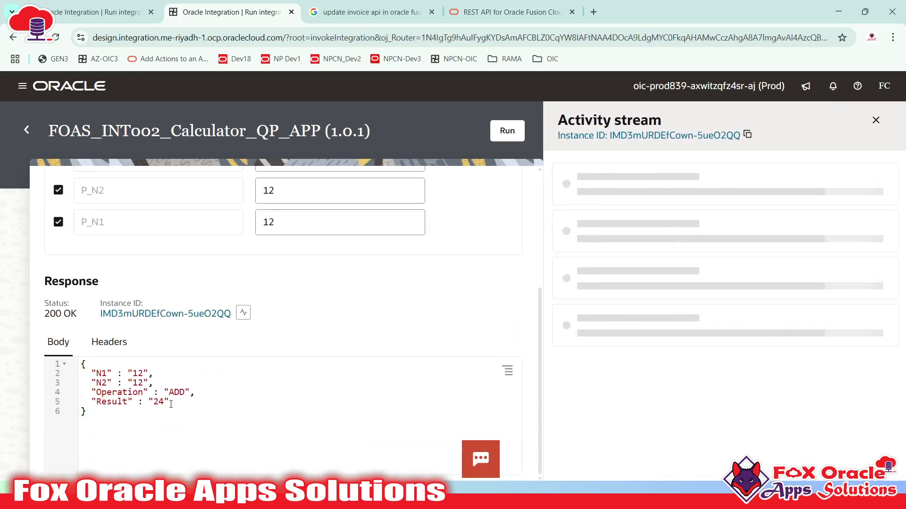
double_click(161, 404)
scroll(231, 292, "up", 1)
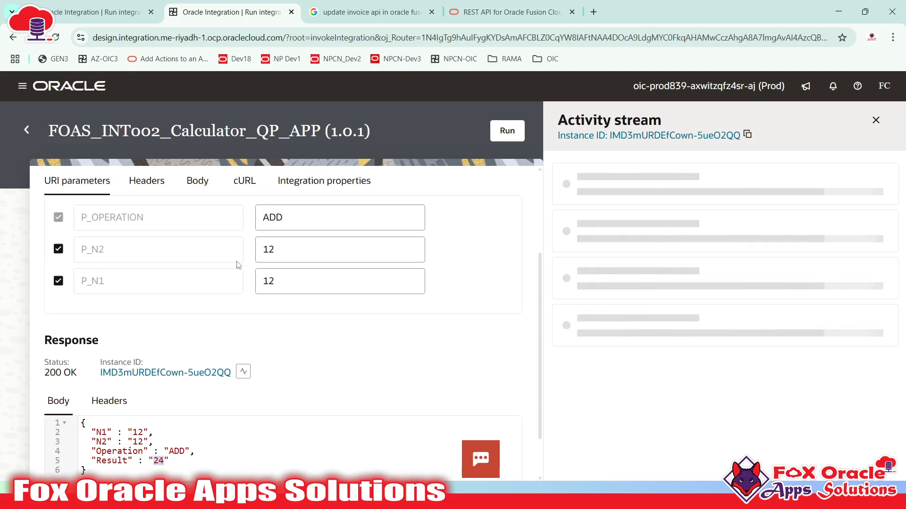
- Change P_N1 to 13 and run again, getting Result 25
left_click(293, 281)
key("BackSpace")
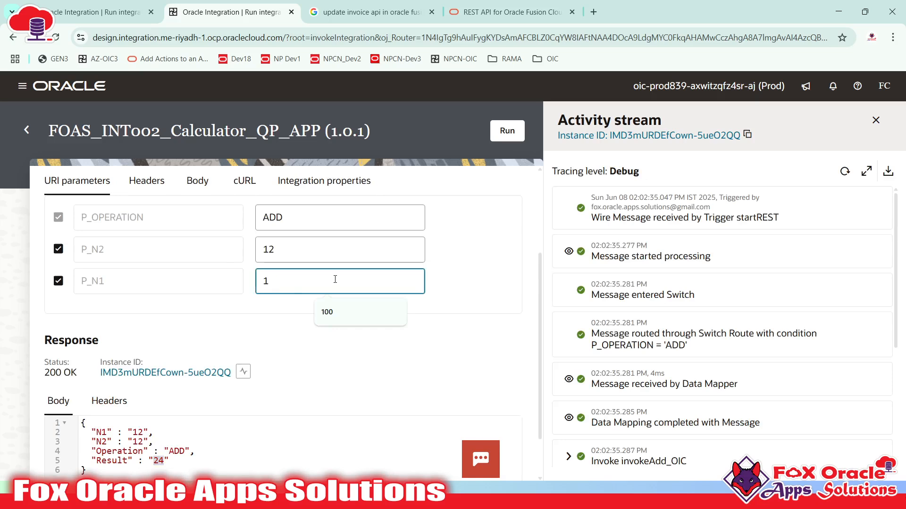
type("3")
left_click(507, 131)
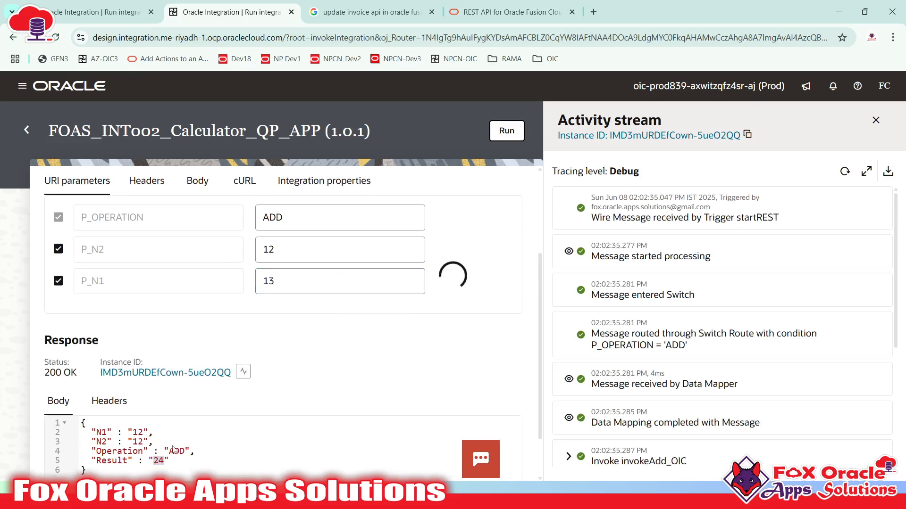
scroll(247, 359, "down", 2)
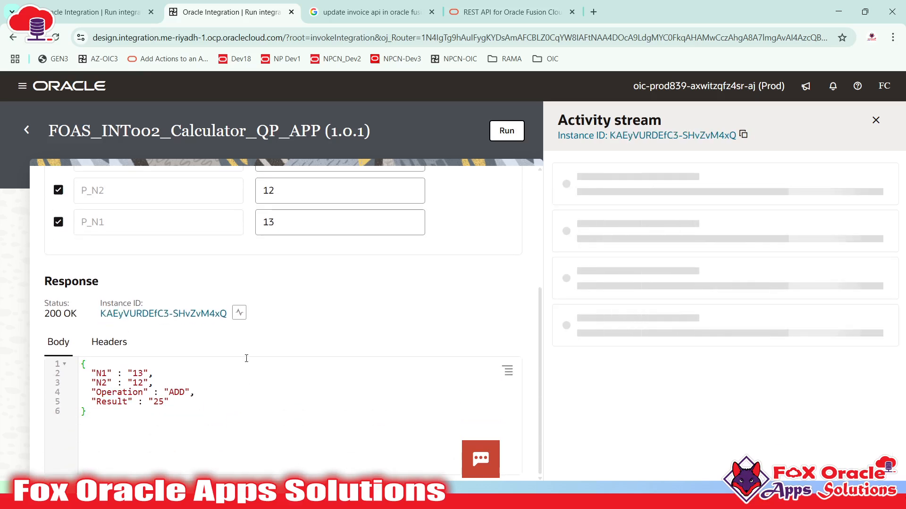
scroll(247, 358, "up", 5)
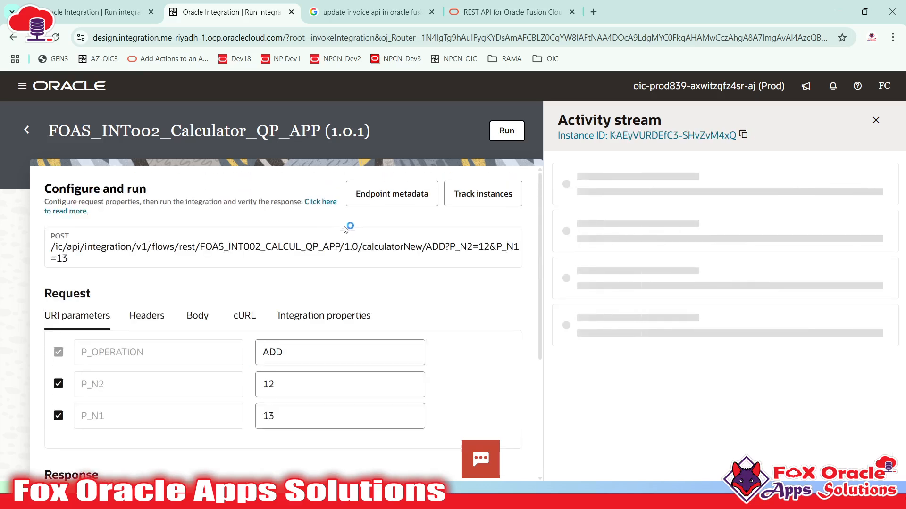
- Switch P_OPERATION to SUB and run the integration
left_click(315, 352)
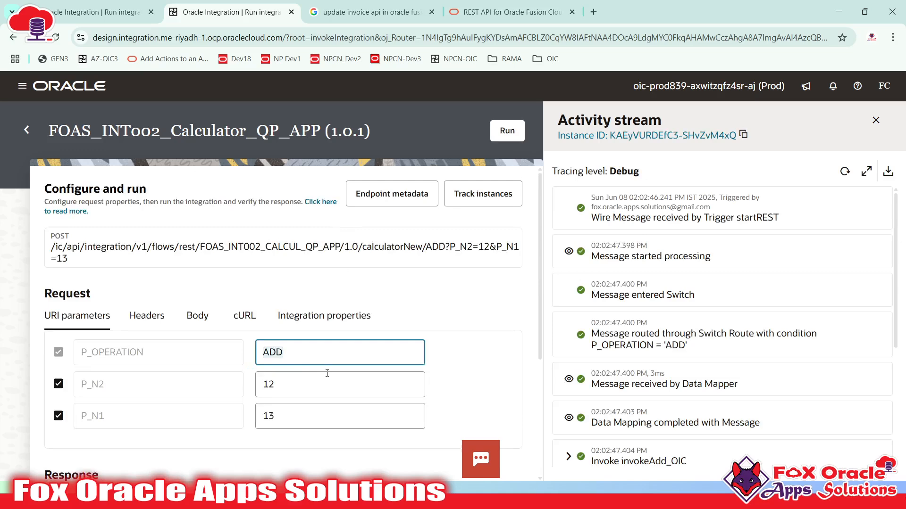
type("SUB")
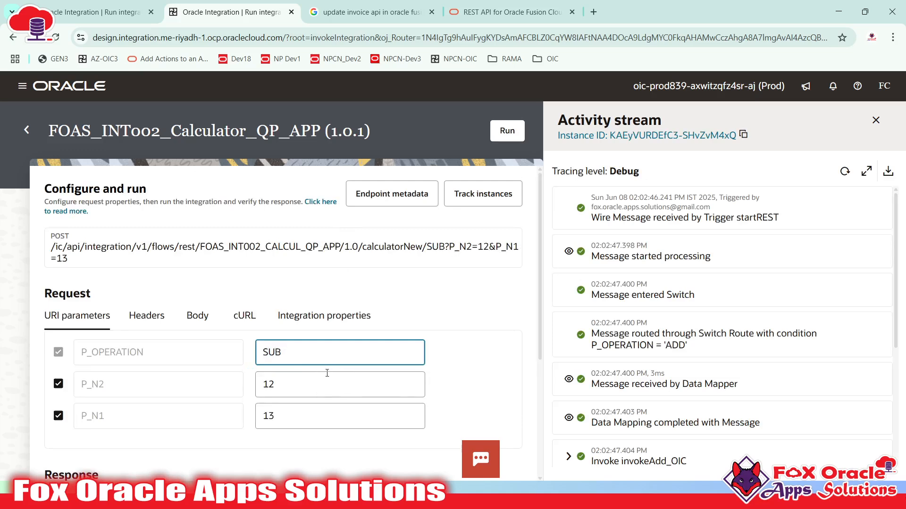
left_click(510, 133)
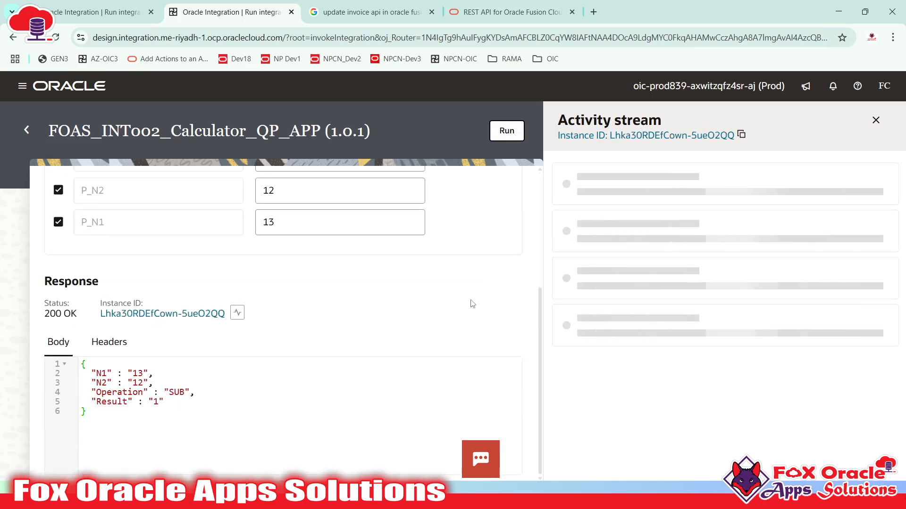
scroll(164, 406, "up", 1)
scroll(188, 422, "down", 1)
scroll(278, 294, "up", 2)
scroll(277, 294, "down", 2)
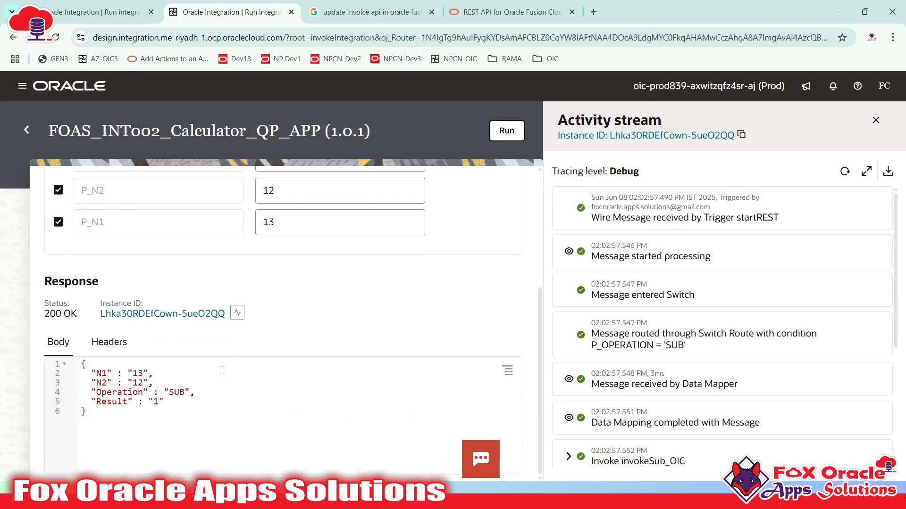
left_click(106, 376)
scroll(158, 402, "up", 3)
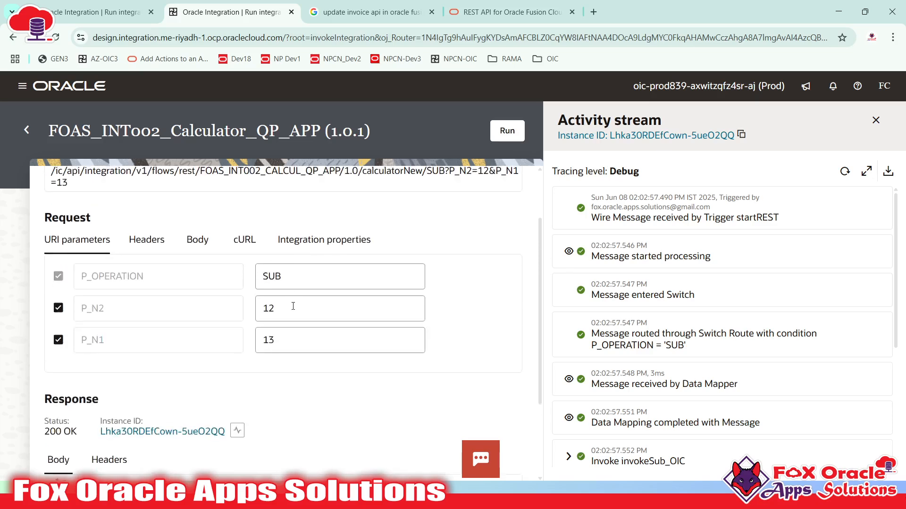
- Set P_N1 to 100 and P_N2 to 50 and run SUB, getting Result 50
double_click(301, 331)
type("100")
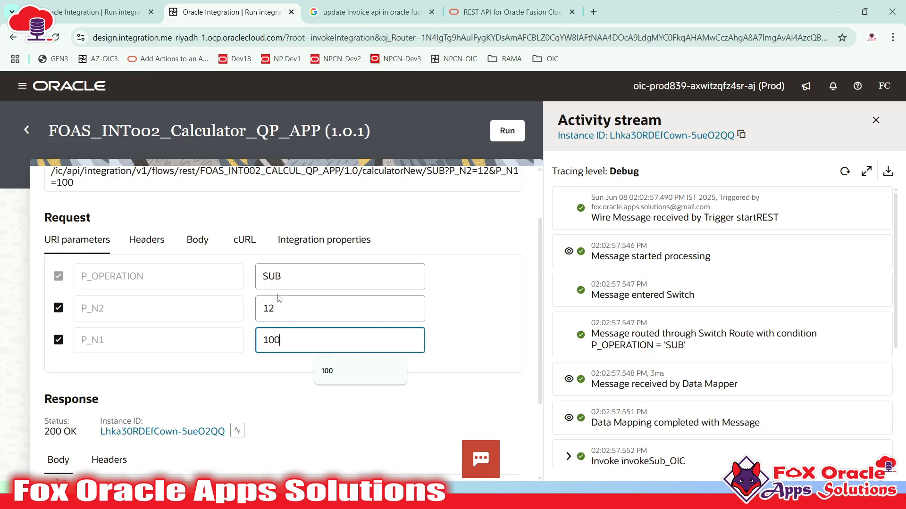
left_click(291, 308)
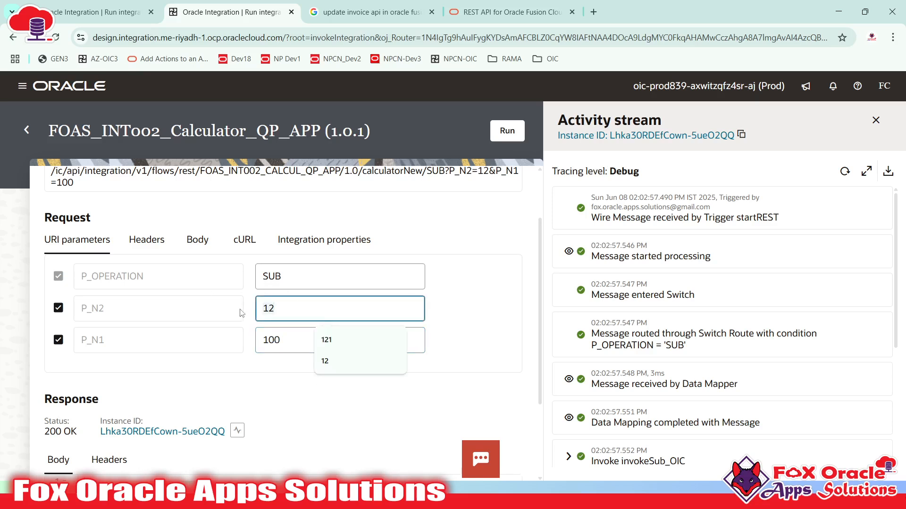
type("50")
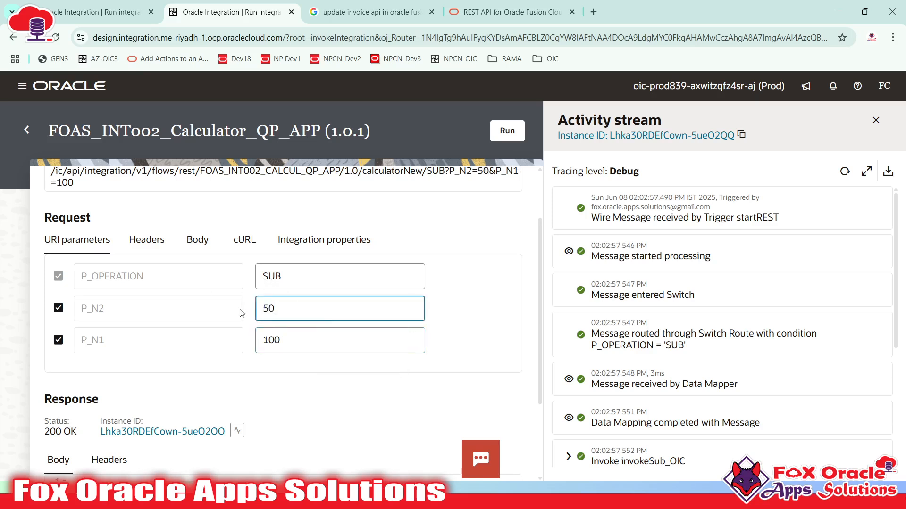
scroll(344, 318, "down", 3)
left_click(507, 131)
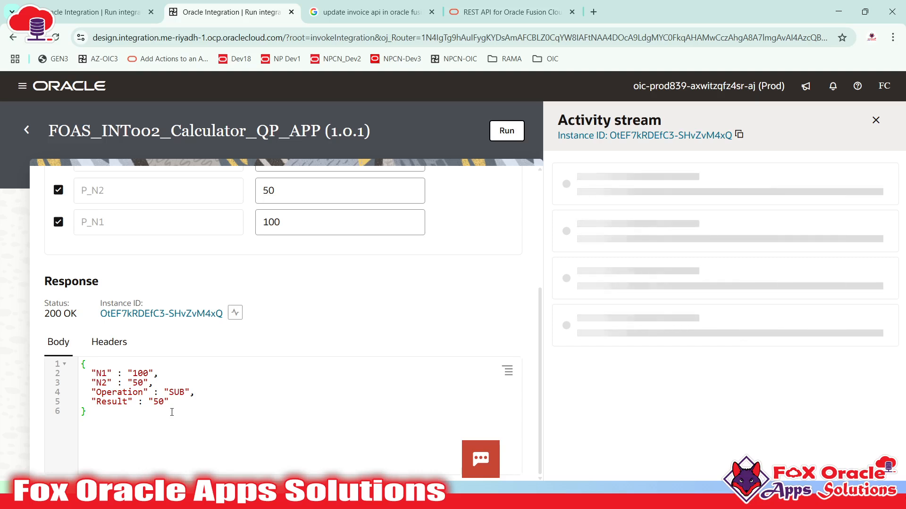
scroll(175, 415, "up", 4)
scroll(222, 406, "down", 4)
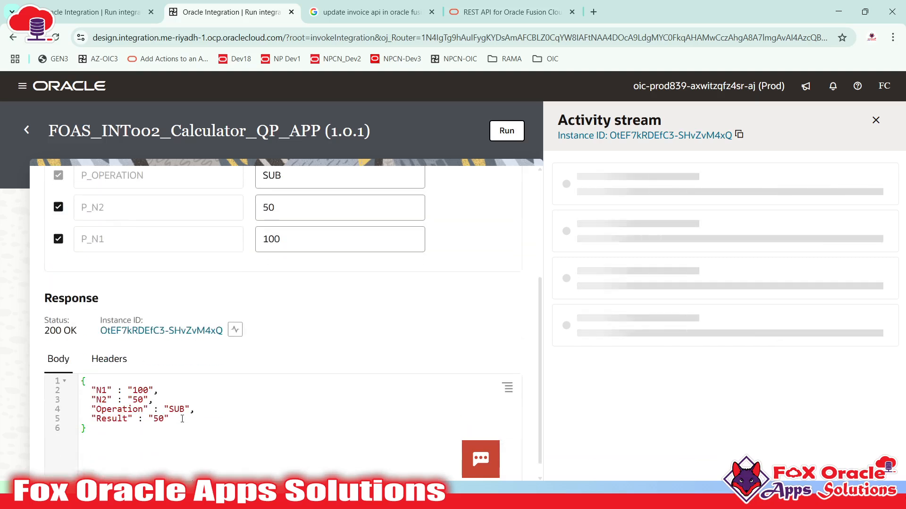
scroll(275, 392, "up", 1)
- Change P_OPERATION to MUL and run, getting Result 5000
left_click(259, 234)
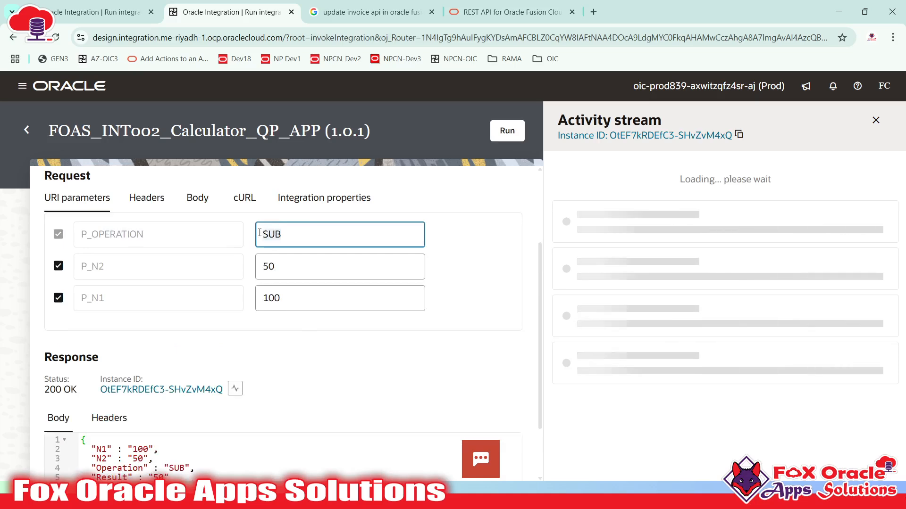
key("ctrl+a")
type("MUL")
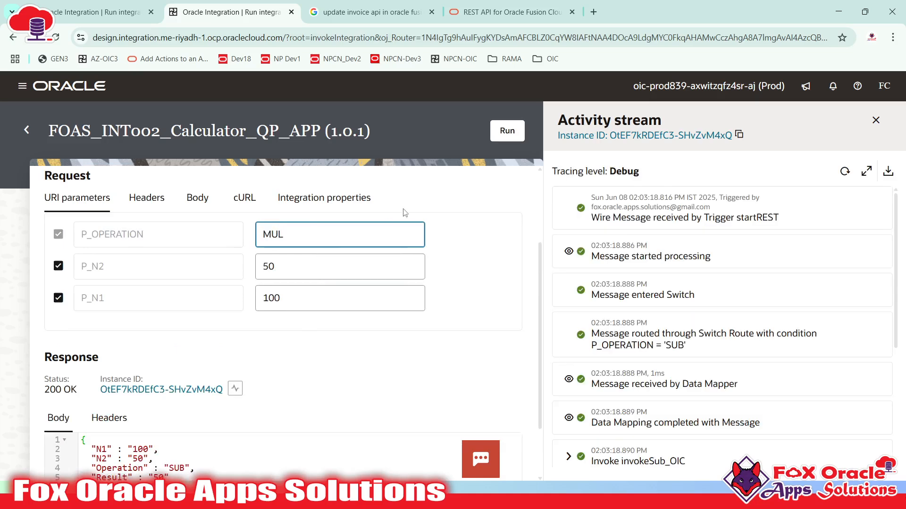
left_click(506, 133)
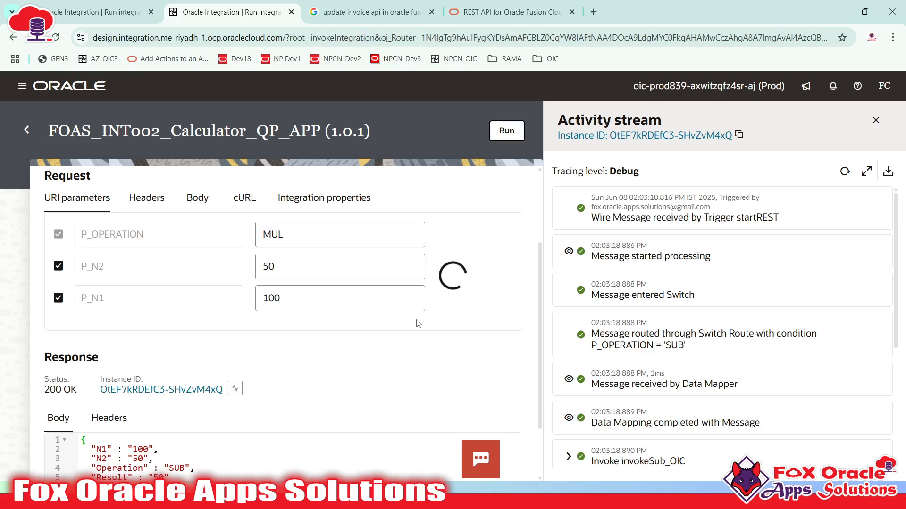
scroll(283, 359, "down", 2)
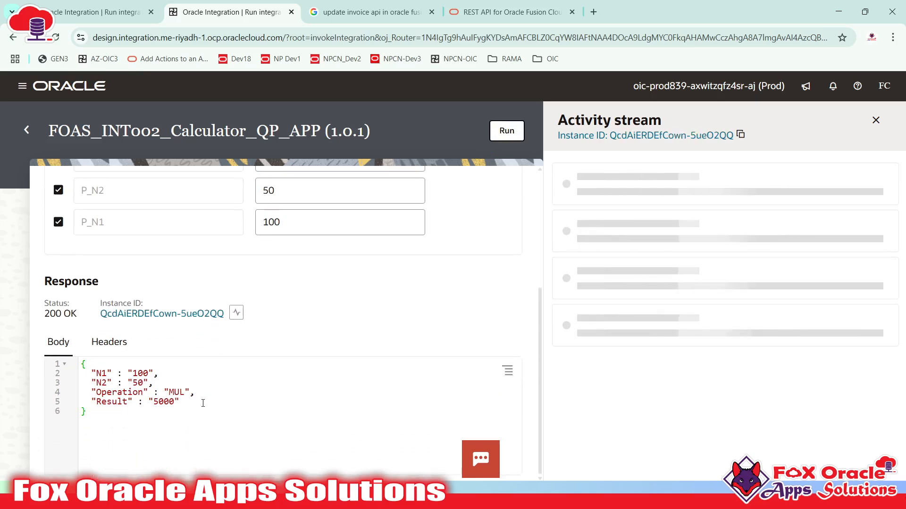
double_click(155, 401)
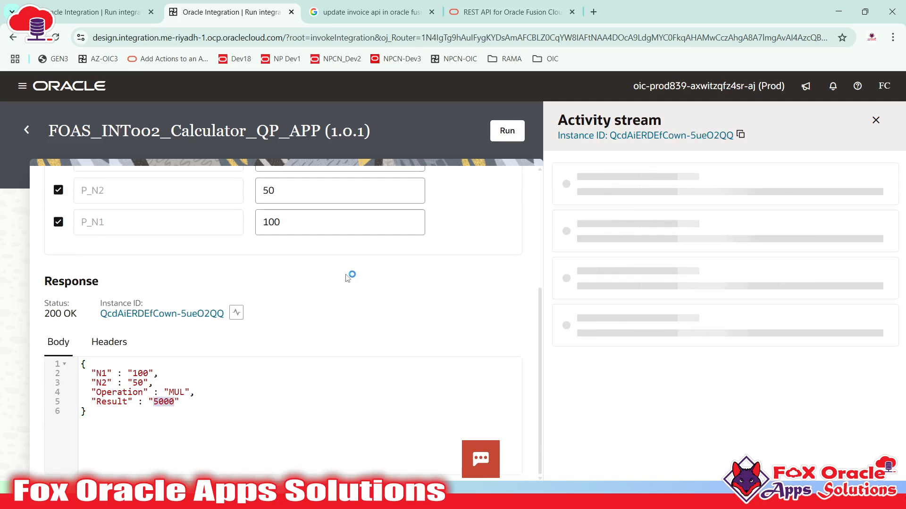
scroll(346, 278, "up", 4)
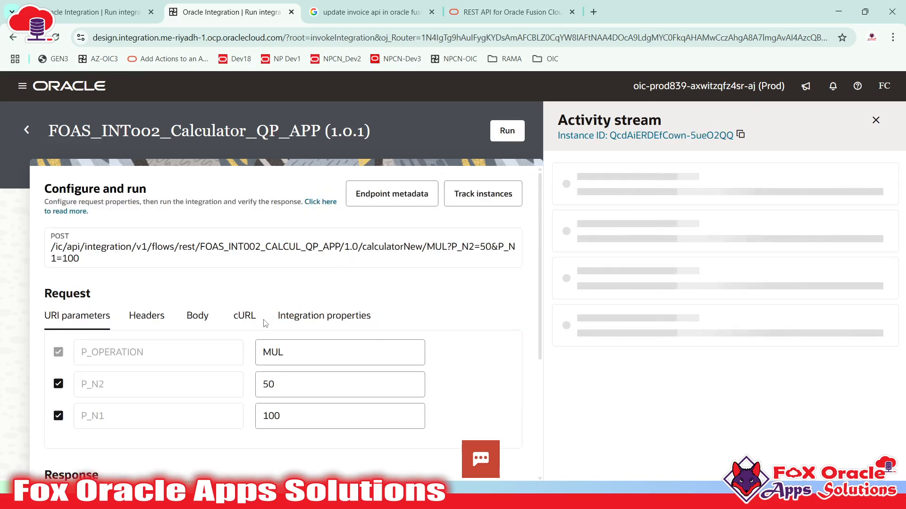
scroll(266, 324, "down", 3)
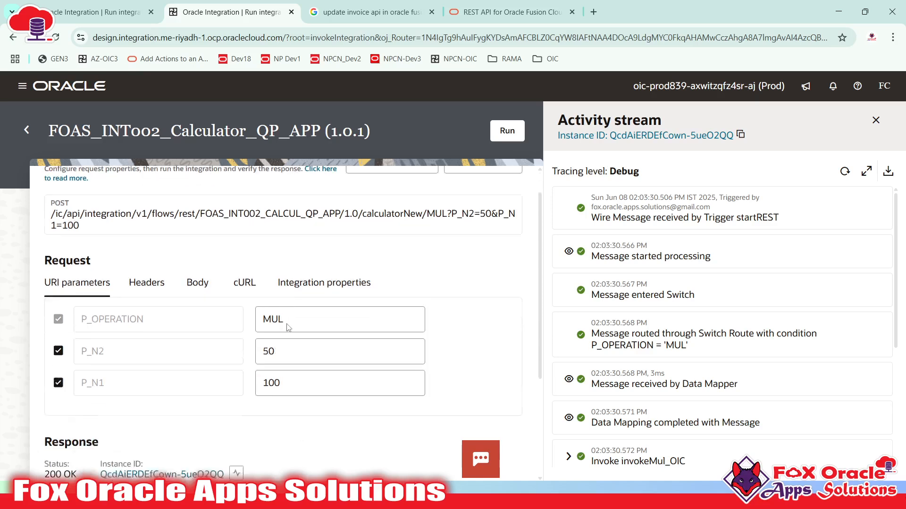
left_click(262, 236)
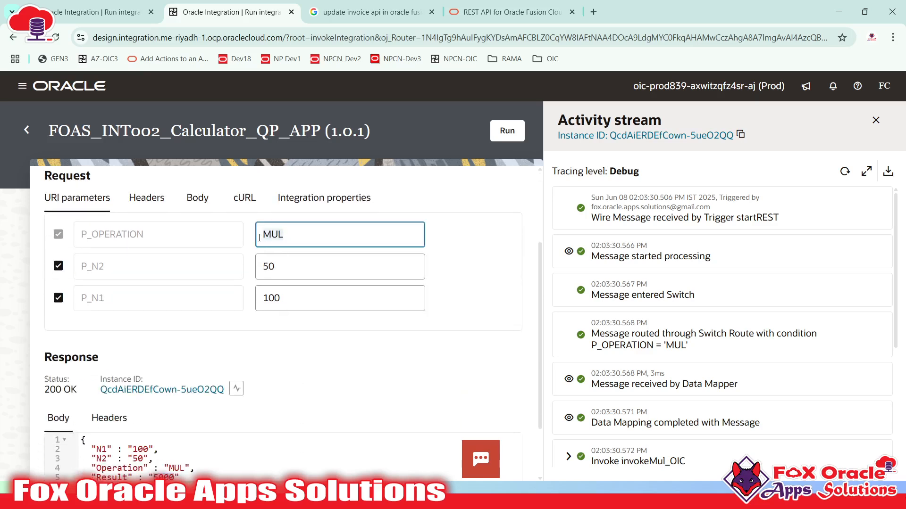
- Run with P_OPERATION DIV and review the response's N1, N2, Operation and not-correct Result message
type("DIV")
left_click(507, 140)
scroll(450, 212, "down", 1)
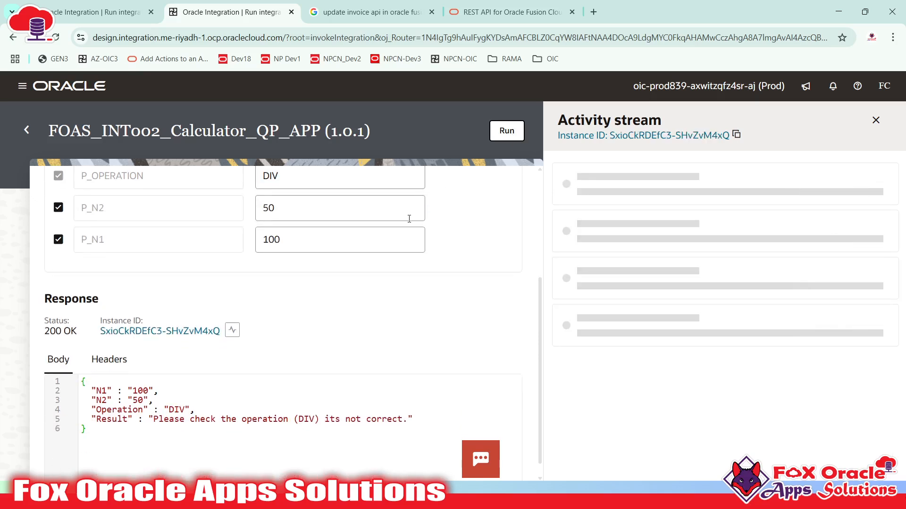
scroll(453, 214, "down", 1)
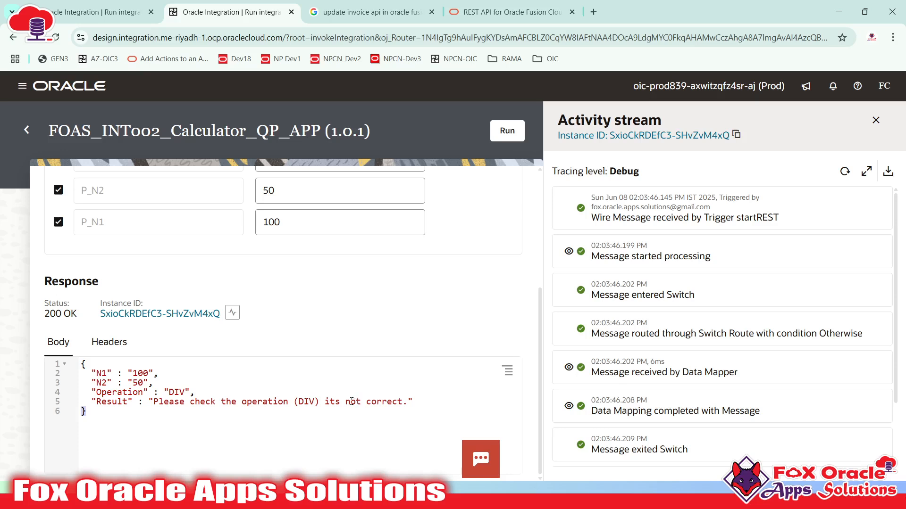
scroll(283, 253, "up", 2)
left_click(259, 217)
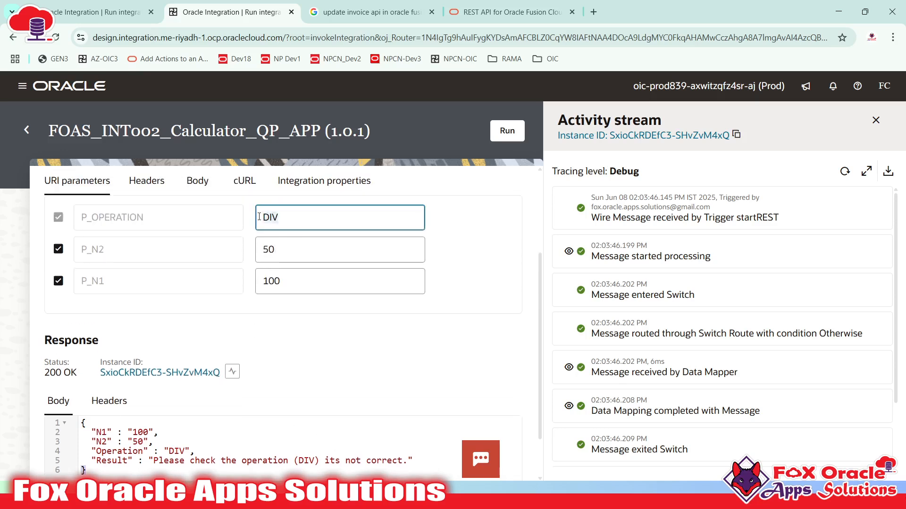
scroll(118, 411, "down", 2)
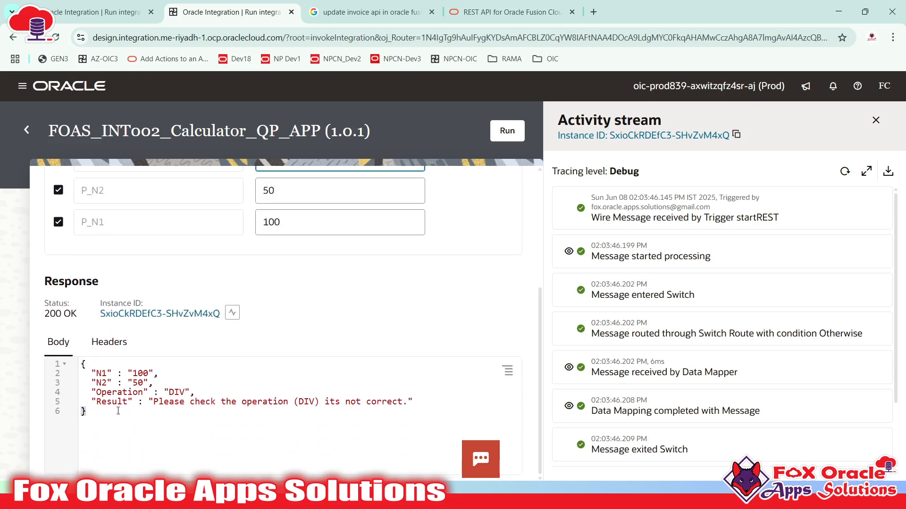
left_click_drag(208, 394, 86, 368)
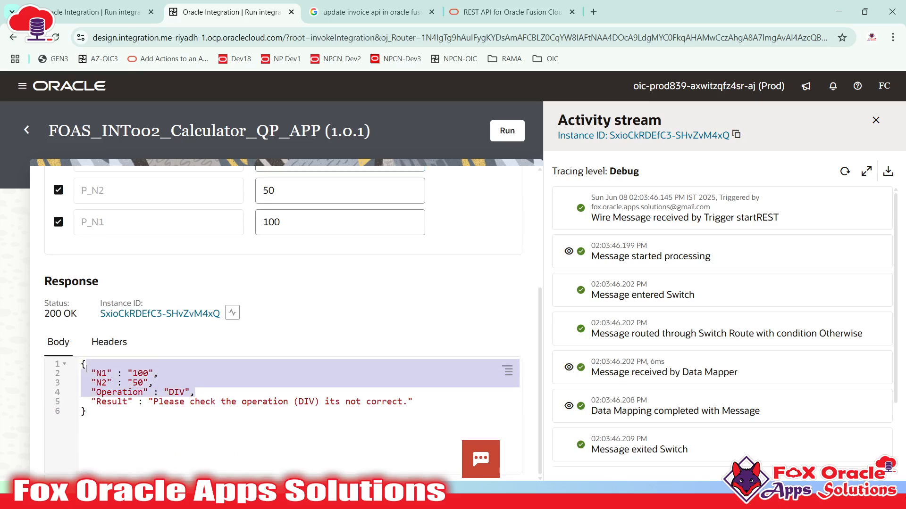
left_click_drag(152, 402, 343, 409)
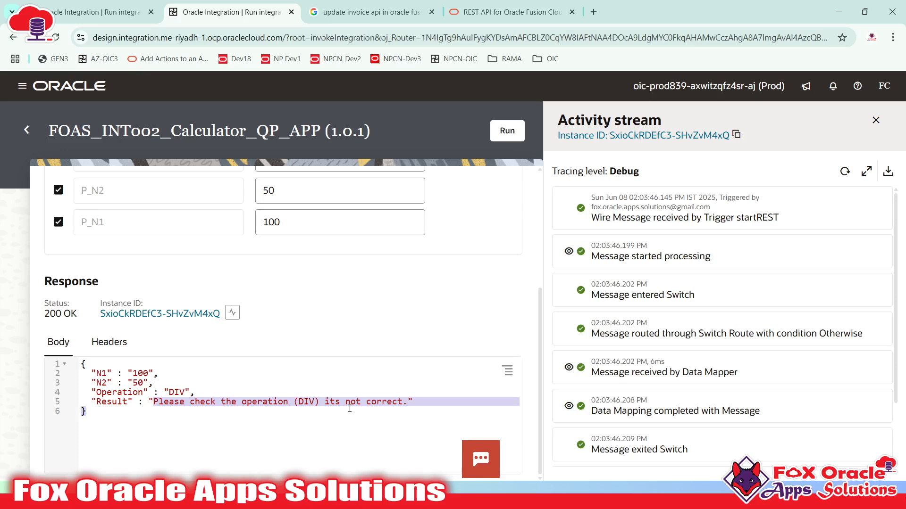
scroll(350, 409, "up", 5)
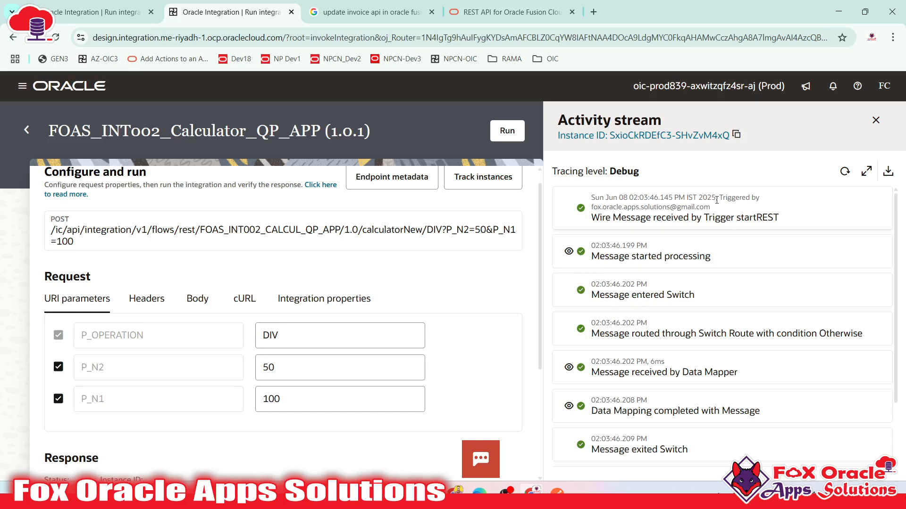
- Refresh the activity stream to show the Debug trace of the DIV run through Otherwise
scroll(653, 329, "down", 2)
scroll(684, 283, "up", 3)
left_click(844, 171)
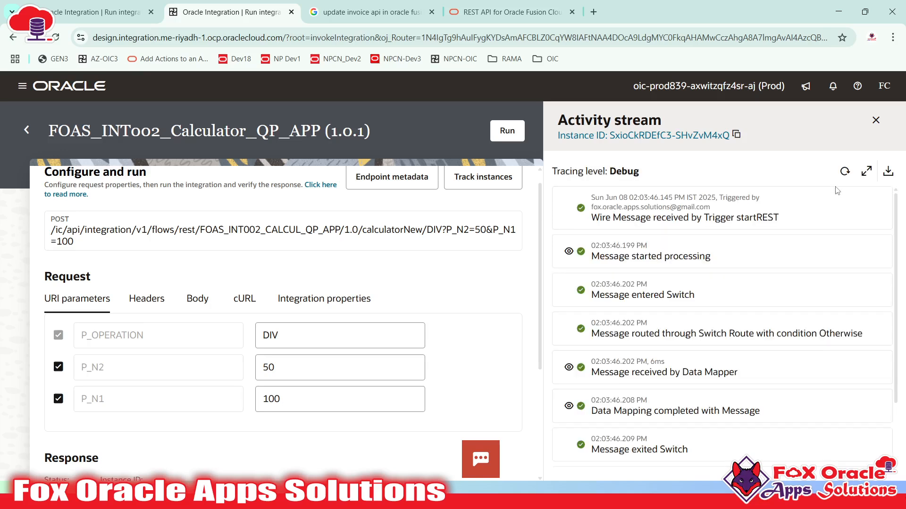
left_click(845, 172)
left_click(651, 244)
left_click_drag(610, 170, 650, 174)
scroll(673, 247, "down", 2)
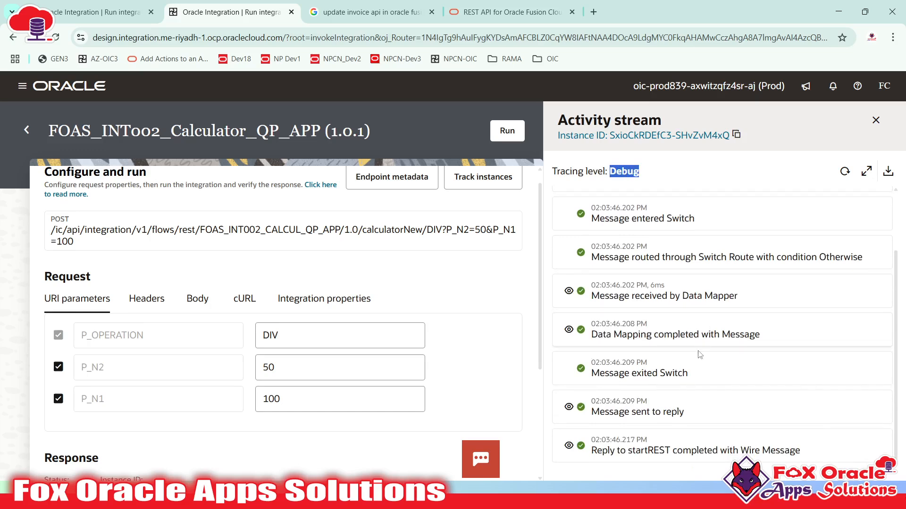
scroll(678, 321, "up", 2)
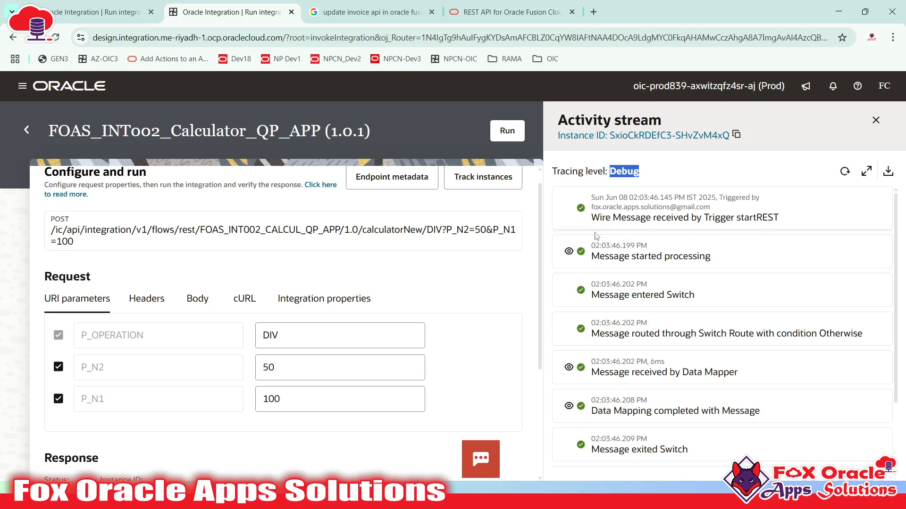
- View the DIV run's Message started processing payload and check the Otherwise route condition
left_click(569, 251)
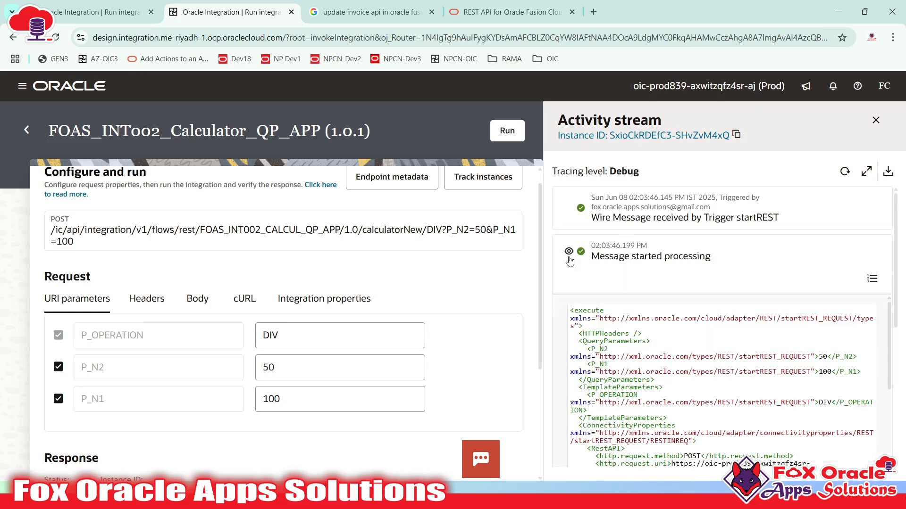
scroll(651, 316, "down", 10)
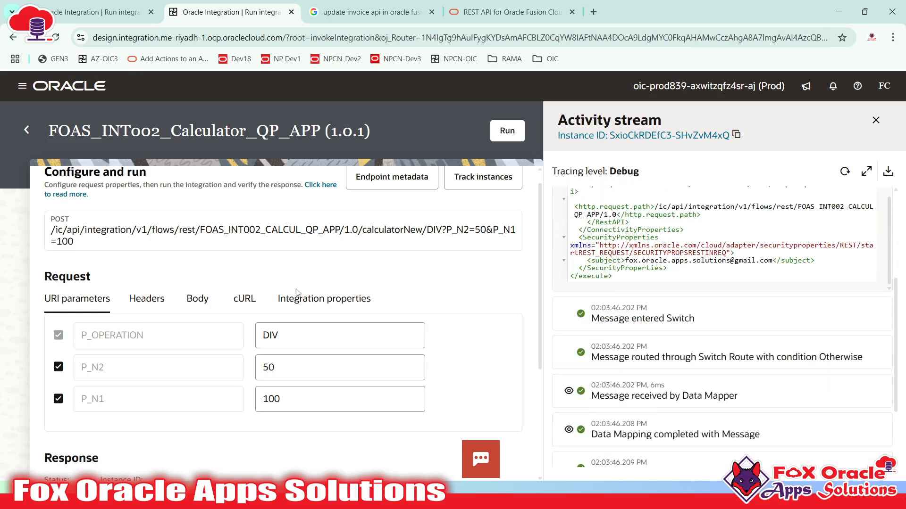
scroll(725, 333, "up", 5)
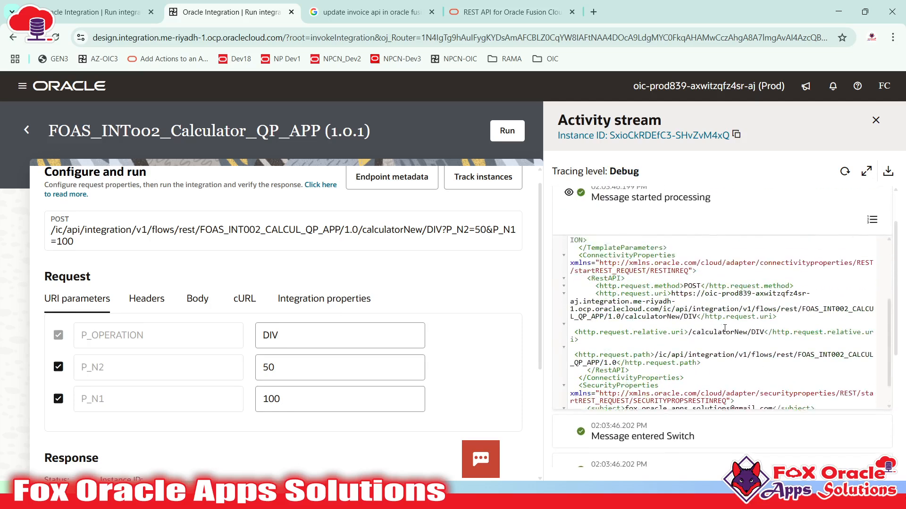
scroll(726, 333, "down", 3)
scroll(676, 324, "up", 6)
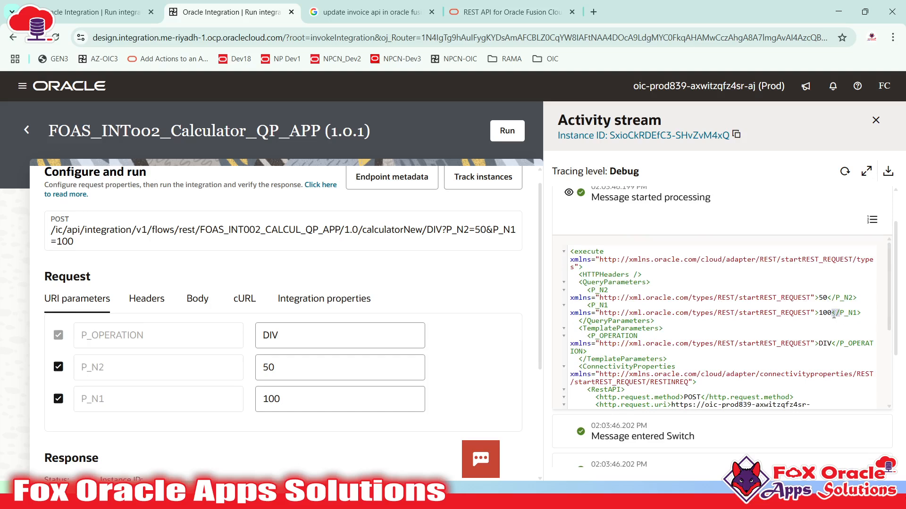
scroll(708, 345, "down", 2)
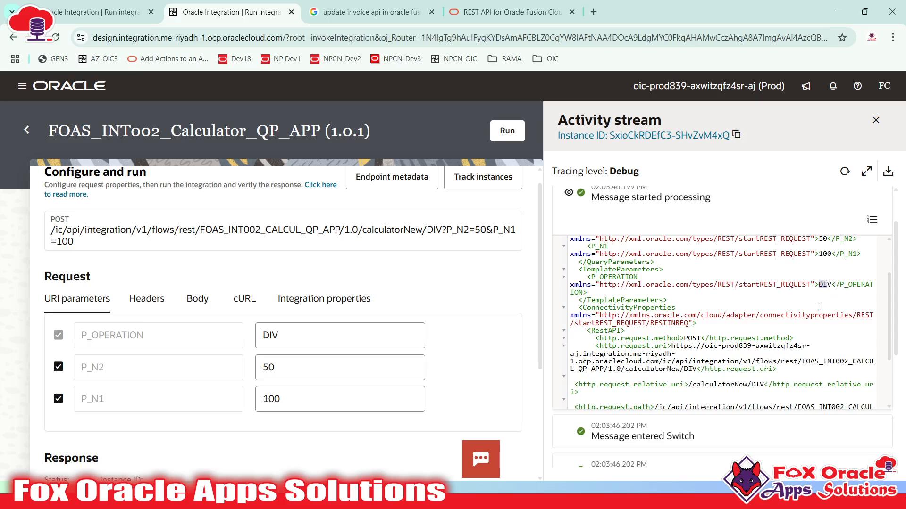
scroll(819, 307, "down", 5)
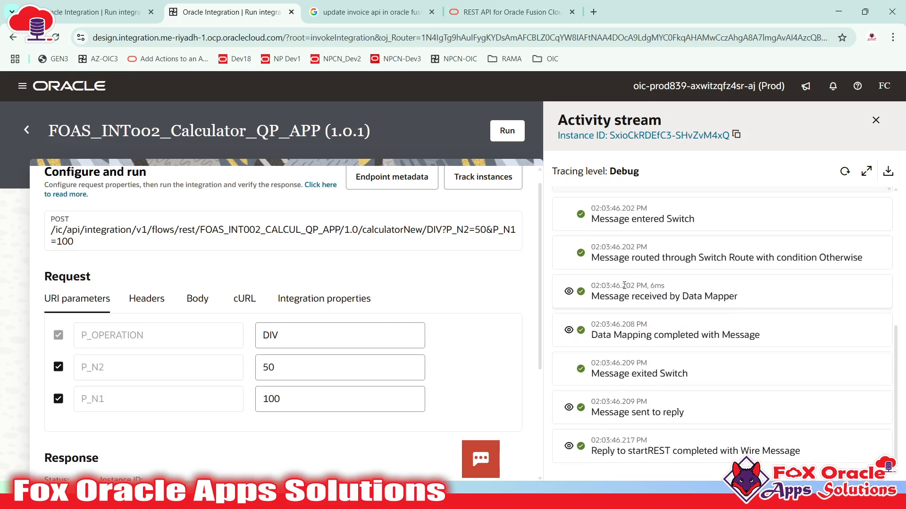
double_click(826, 255)
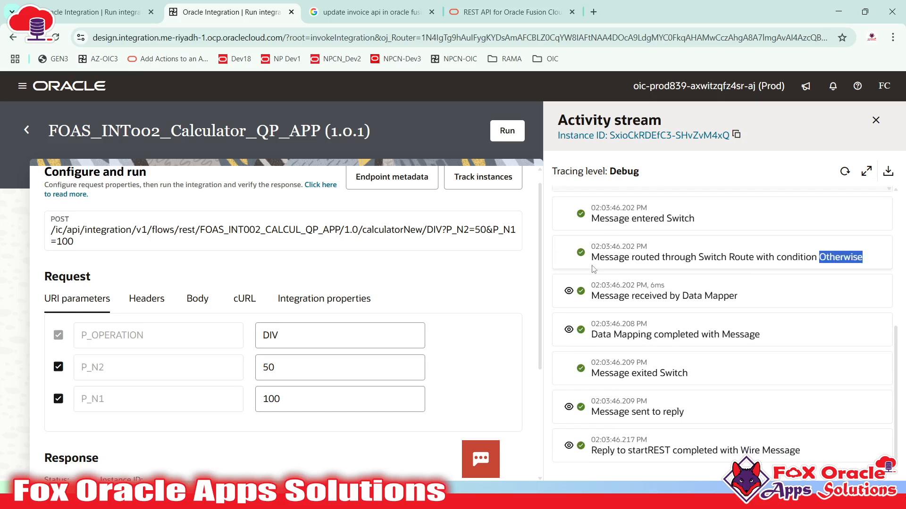
left_click(816, 256)
double_click(835, 257)
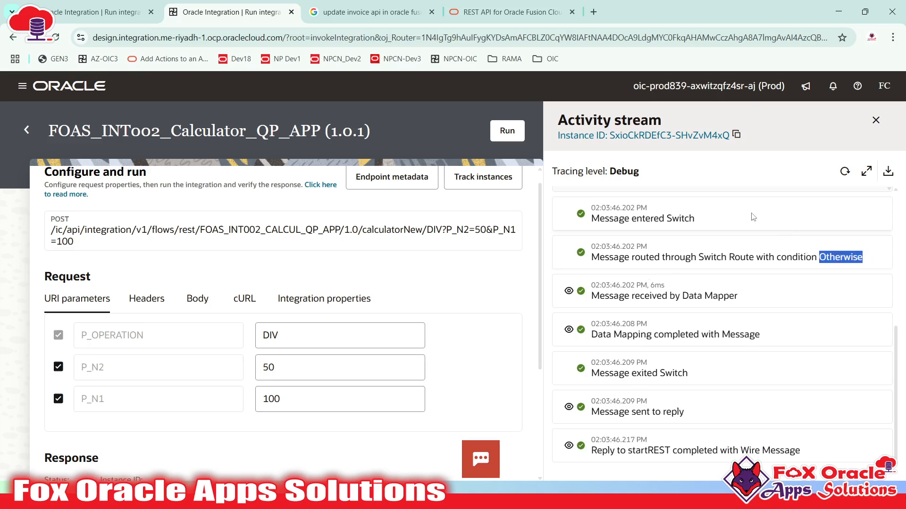
scroll(699, 249, "up", 2)
scroll(698, 249, "down", 2)
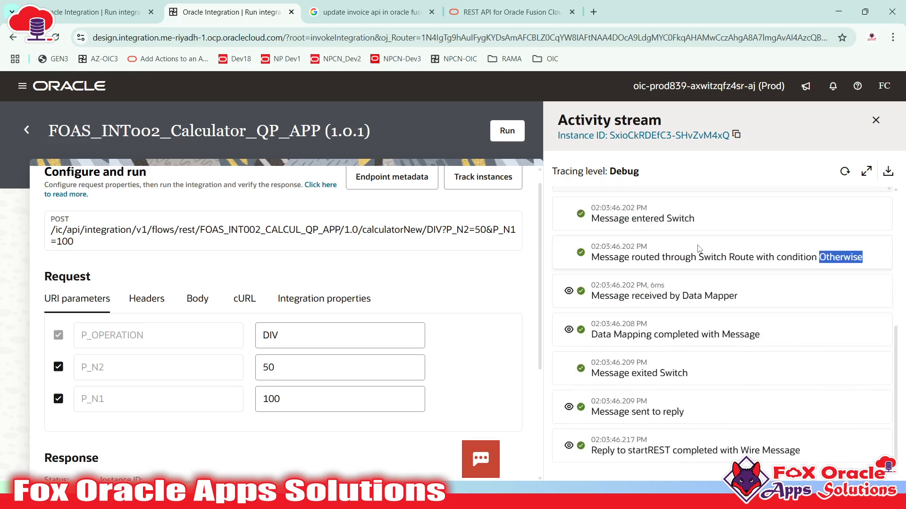
- Inspect the Data Mapping payloads: N1 100, N2 50, DIV, and the operation-not-correct Result
left_click(569, 293)
scroll(561, 311, "down", 2)
left_click(568, 332)
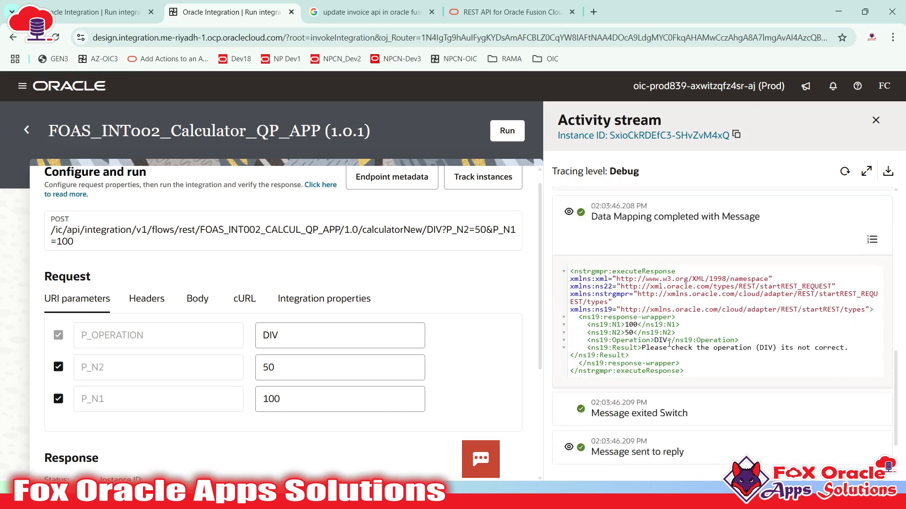
scroll(683, 343, "down", 3)
left_click_drag(642, 301, 629, 315)
scroll(232, 388, "down", 4)
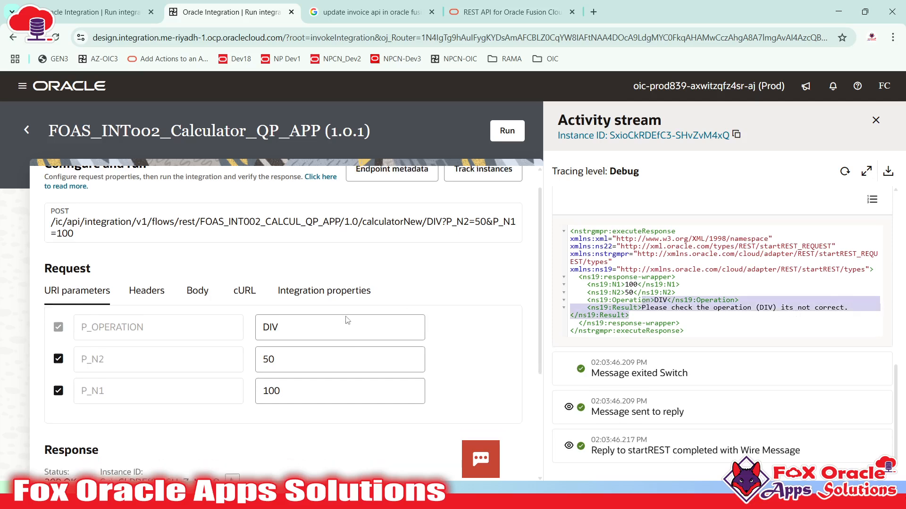
scroll(230, 396, "up", 3)
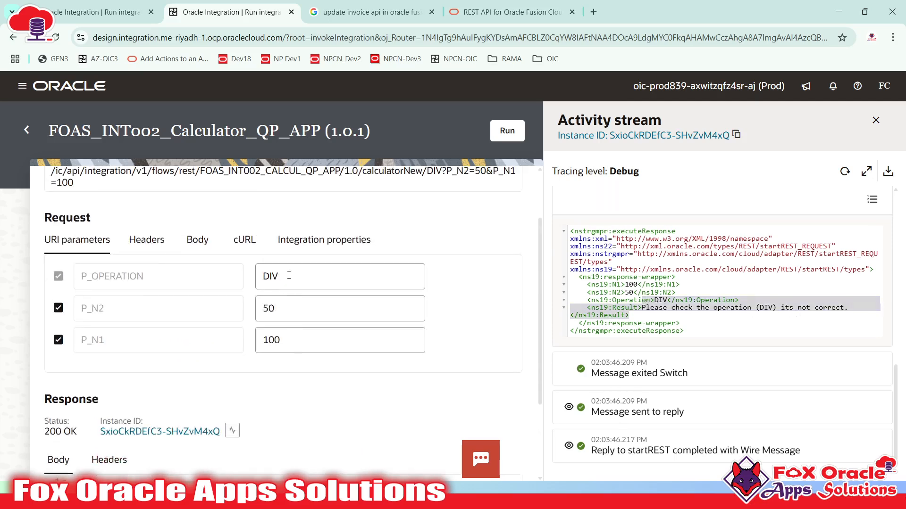
double_click(330, 277)
- Change the P_OPERATION value from DIV to ADD and reload the trace
type("ADD")
left_click(486, 316)
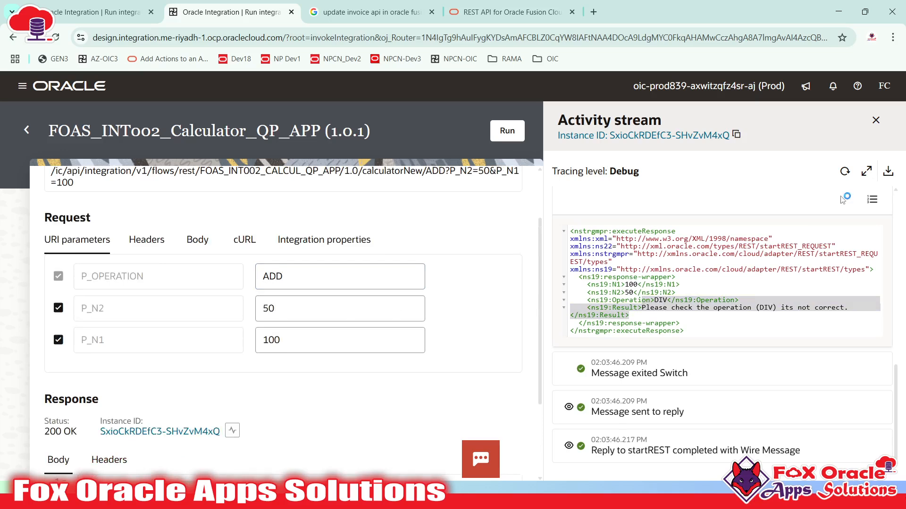
left_click(844, 172)
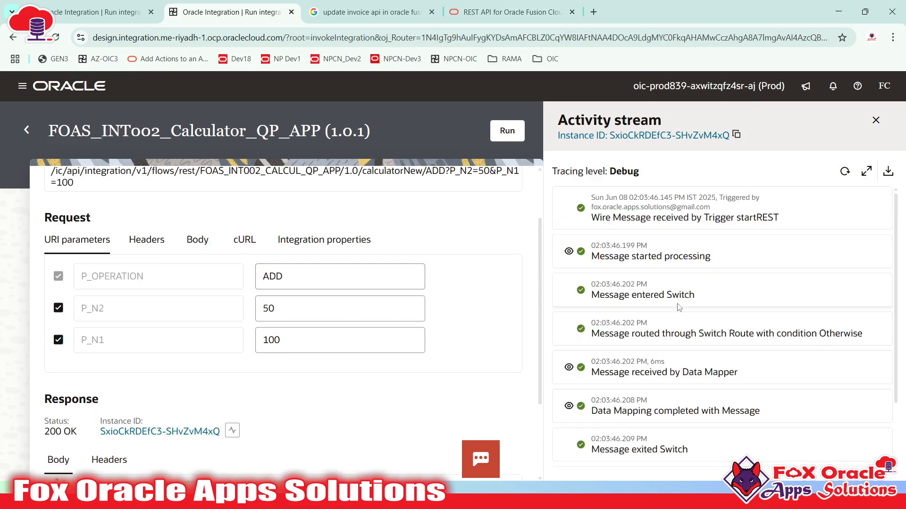
left_click(845, 171)
left_click(569, 251)
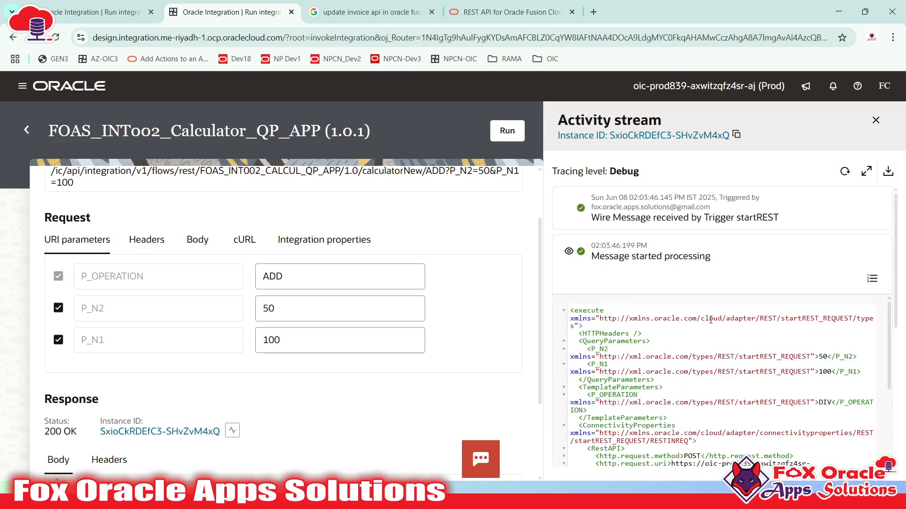
scroll(818, 360, "down", 5)
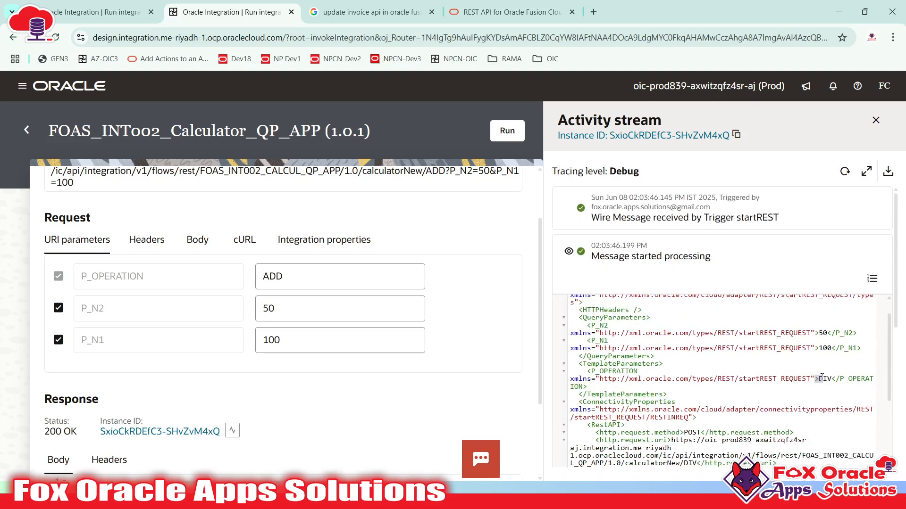
left_click(309, 275)
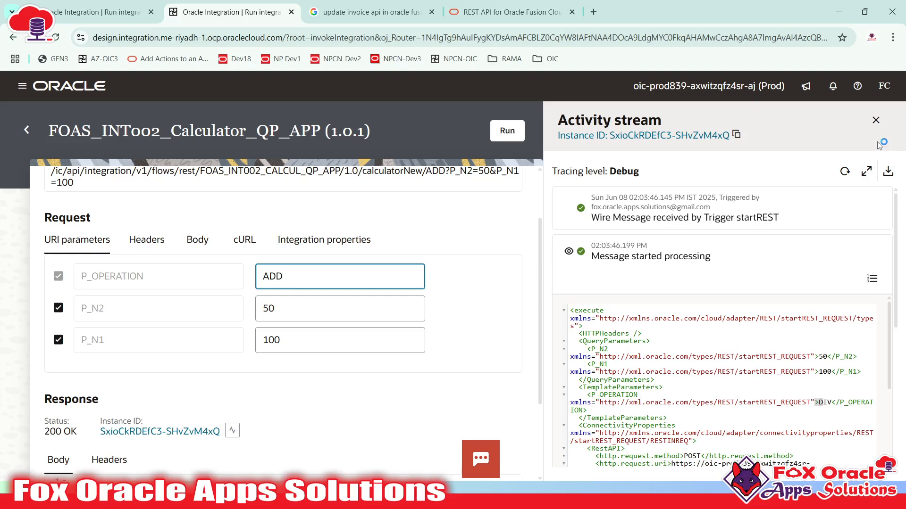
- Close the activity stream and run with ADD, getting 200 OK with Result 150
left_click(876, 120)
left_click(330, 343)
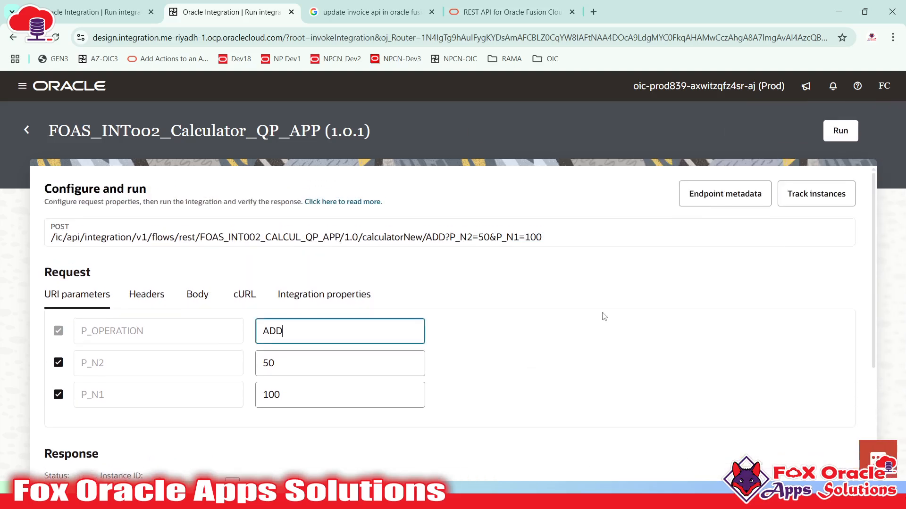
scroll(628, 309, "down", 3)
scroll(655, 303, "up", 3)
left_click(840, 131)
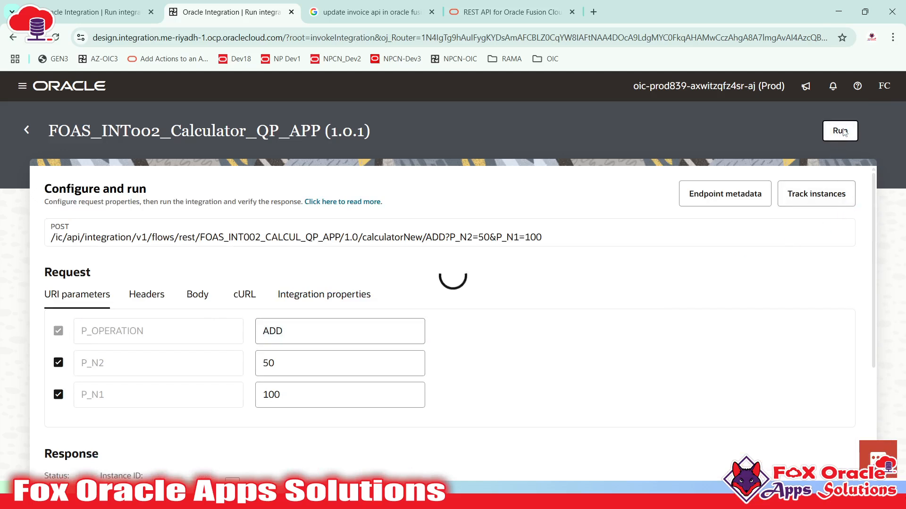
scroll(509, 290, "down", 3)
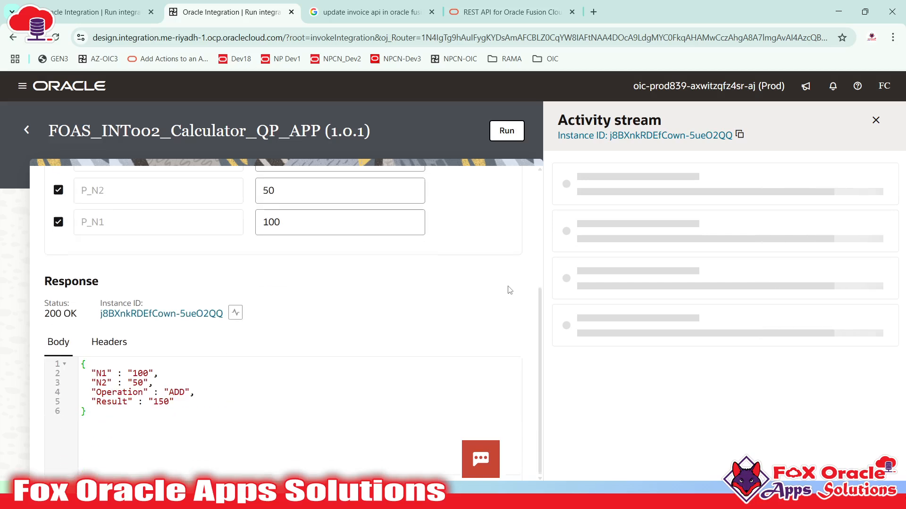
scroll(285, 287, "up", 2)
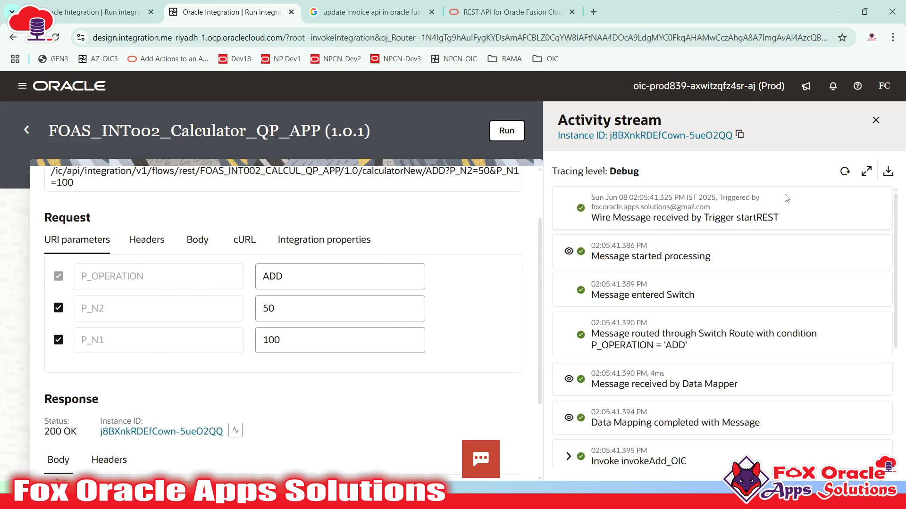
- Check the ADD request payload and the P_OPERATION = 'ADD' route, expanding the invokeAdd_OIC step
left_click(569, 252)
scroll(679, 282, "down", 2)
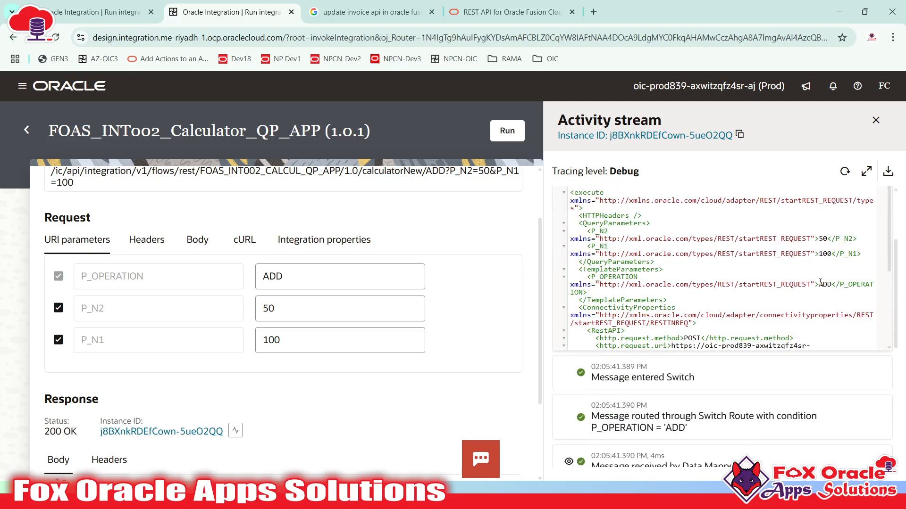
scroll(830, 288, "down", 6)
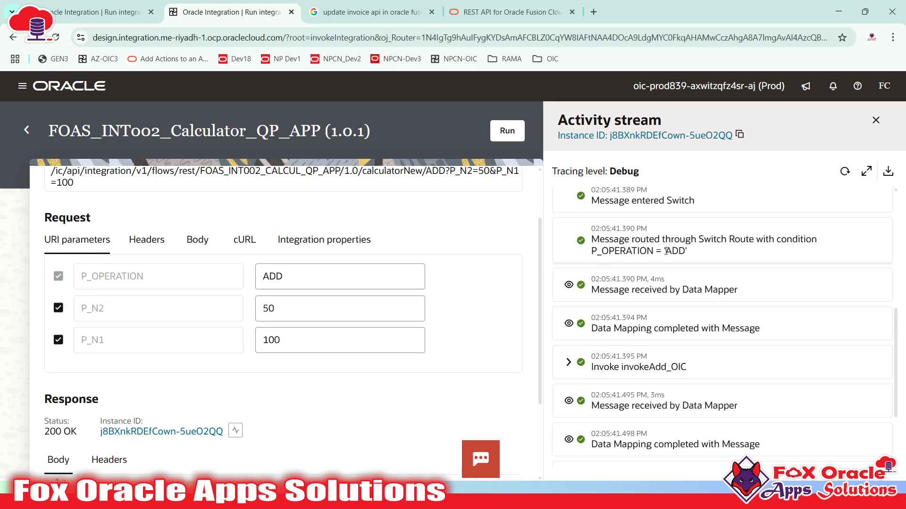
left_click_drag(669, 251, 685, 251)
scroll(678, 222, "down", 1)
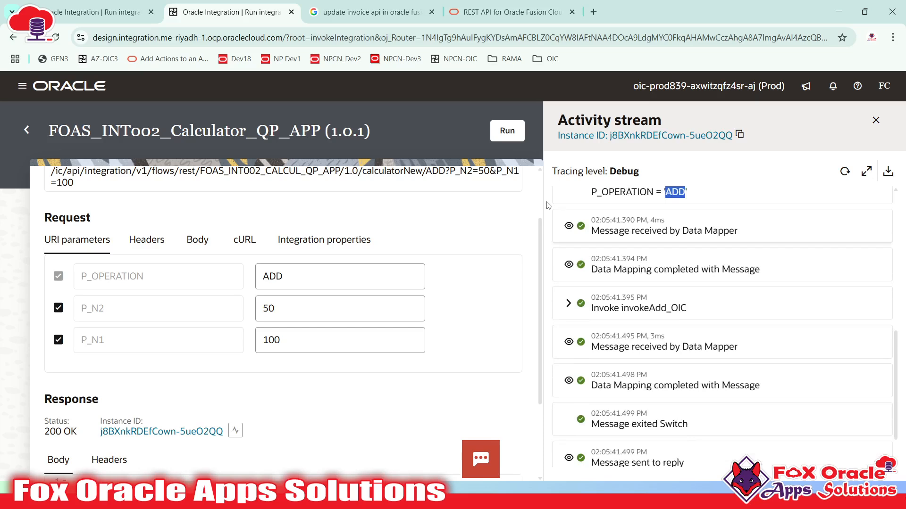
left_click_drag(622, 310, 690, 309)
left_click(568, 303)
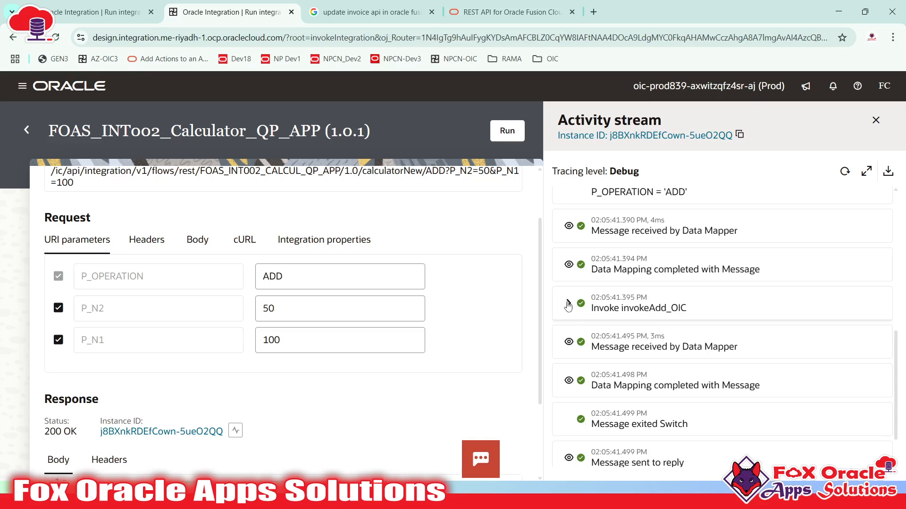
scroll(646, 303, "down", 2)
scroll(646, 303, "up", 2)
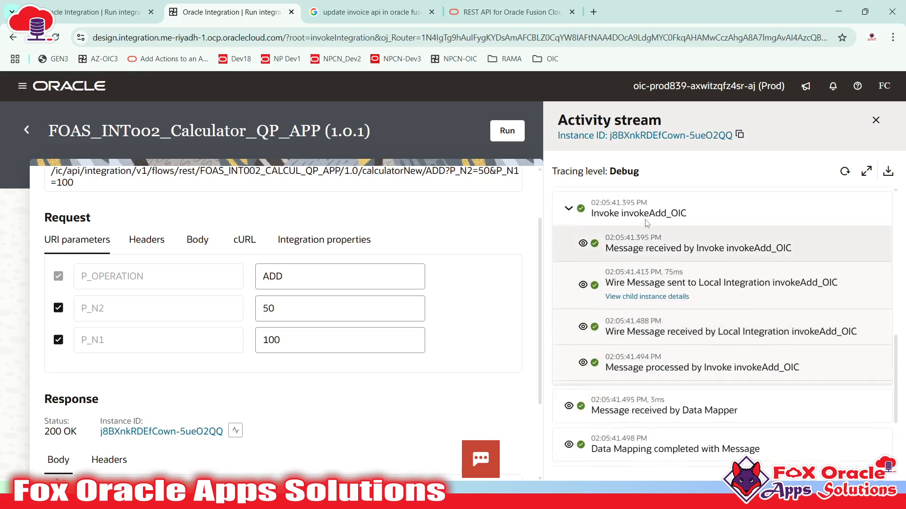
left_click_drag(623, 309, 689, 306)
double_click(676, 308)
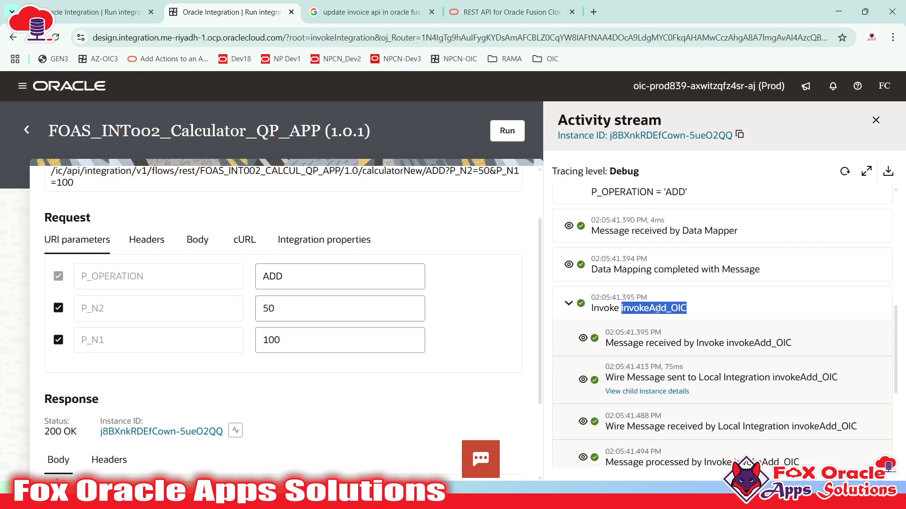
scroll(694, 318, "down", 1)
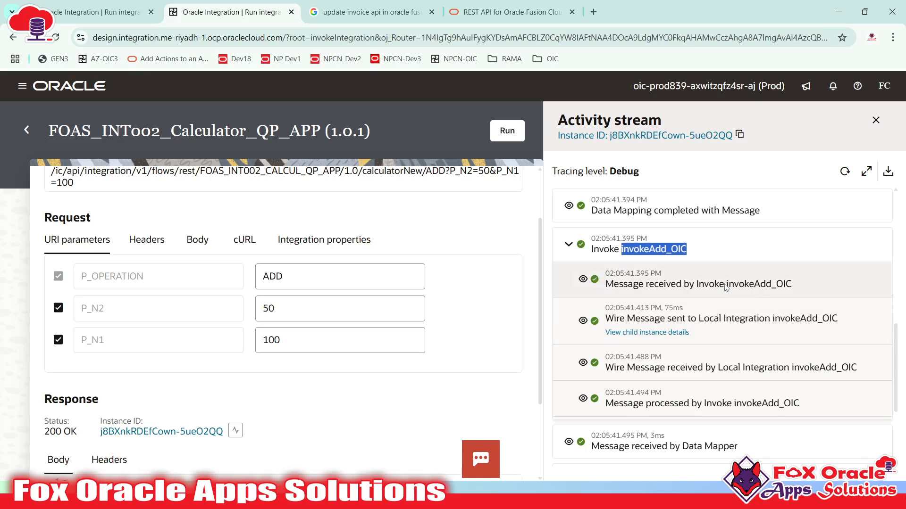
- View the request sent to invokeAdd_OIC with 100 and 50 and the wire-message result
left_click(591, 281)
scroll(725, 335, "down", 2)
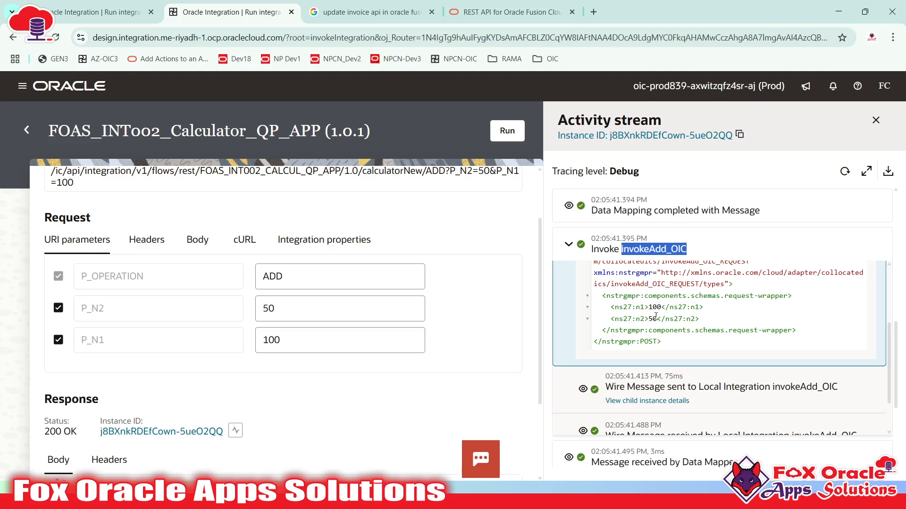
scroll(660, 314, "down", 4)
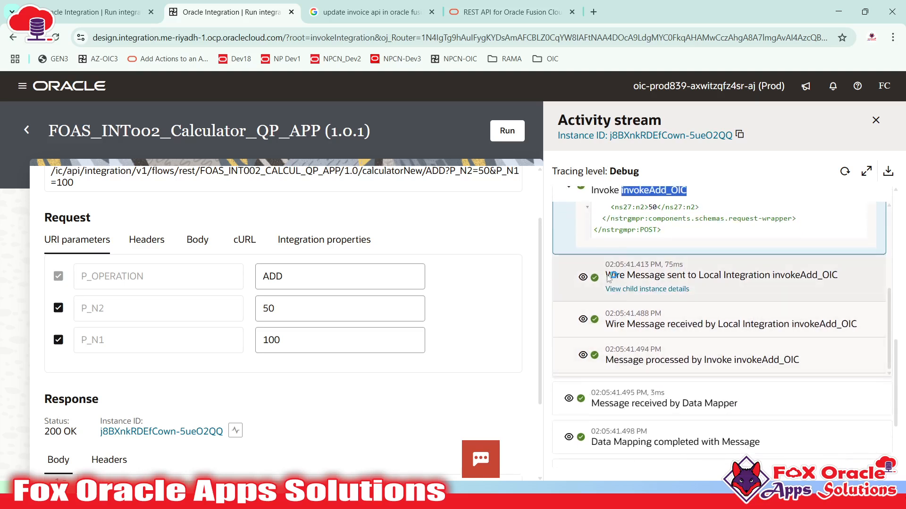
left_click(582, 320)
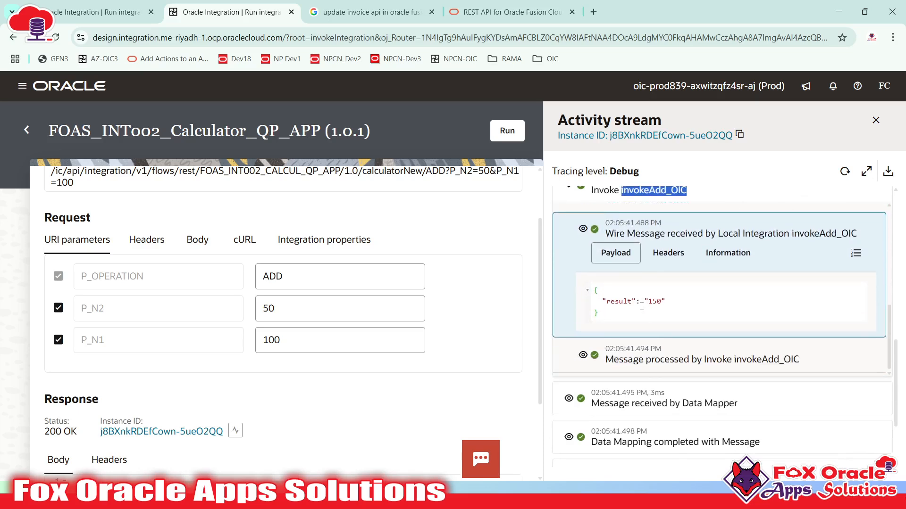
left_click_drag(593, 290, 606, 313)
left_click(643, 302)
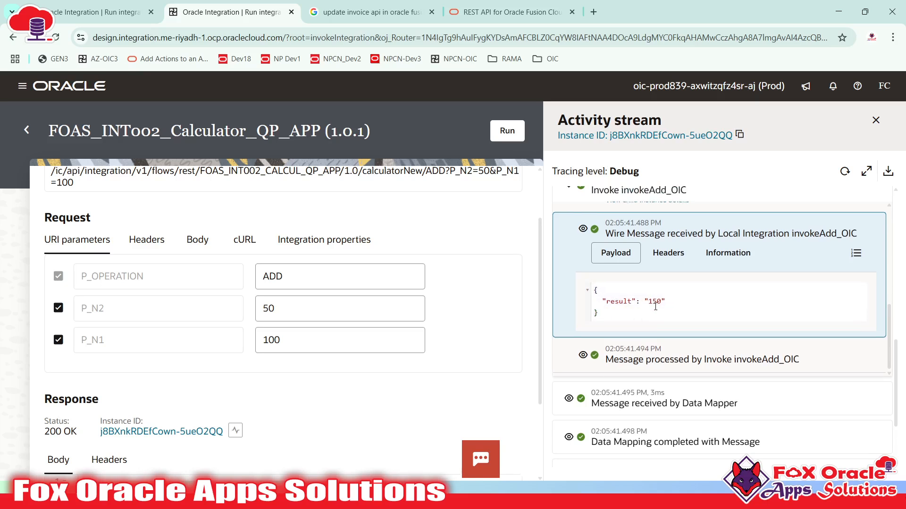
scroll(131, 437, "down", 1)
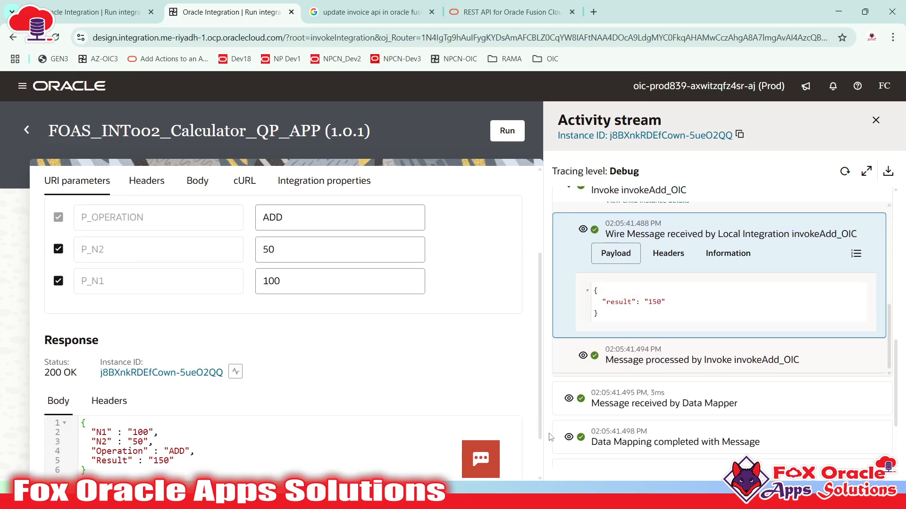
scroll(646, 347, "down", 2)
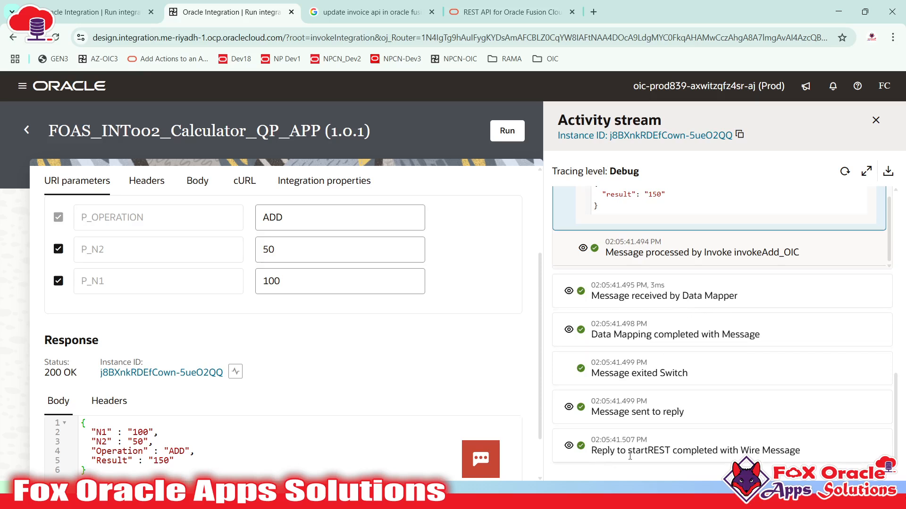
- Show the final reply payload with Result 150, then collapse the invokeAdd_OIC payloads
left_click(569, 445)
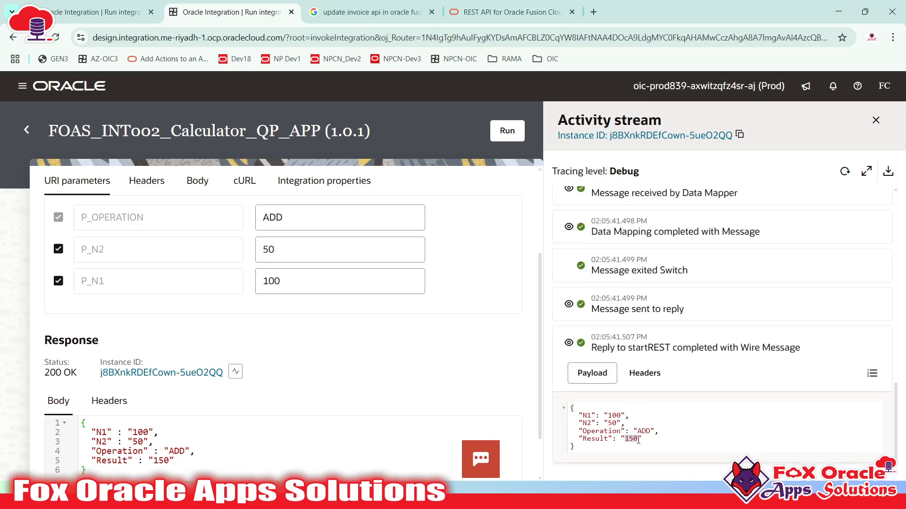
scroll(660, 425, "up", 4)
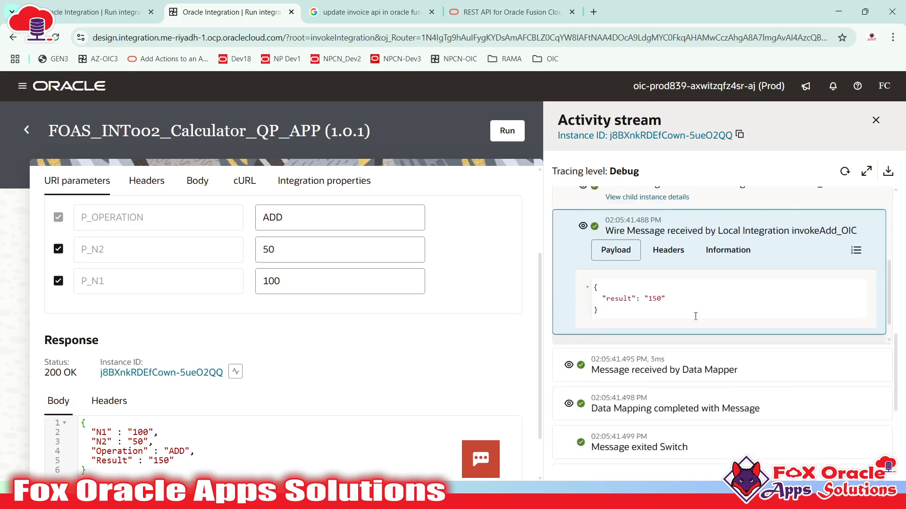
scroll(733, 311, "down", 2)
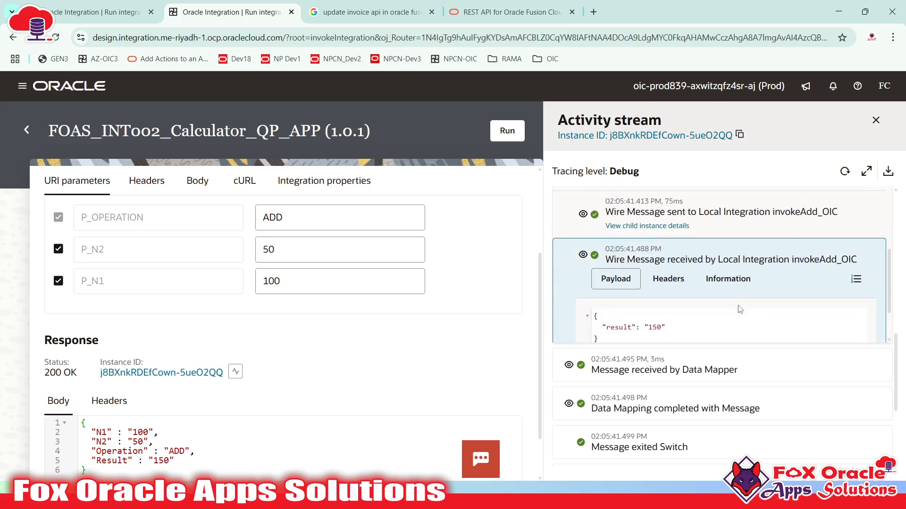
left_click(751, 263)
scroll(605, 234, "up", 3)
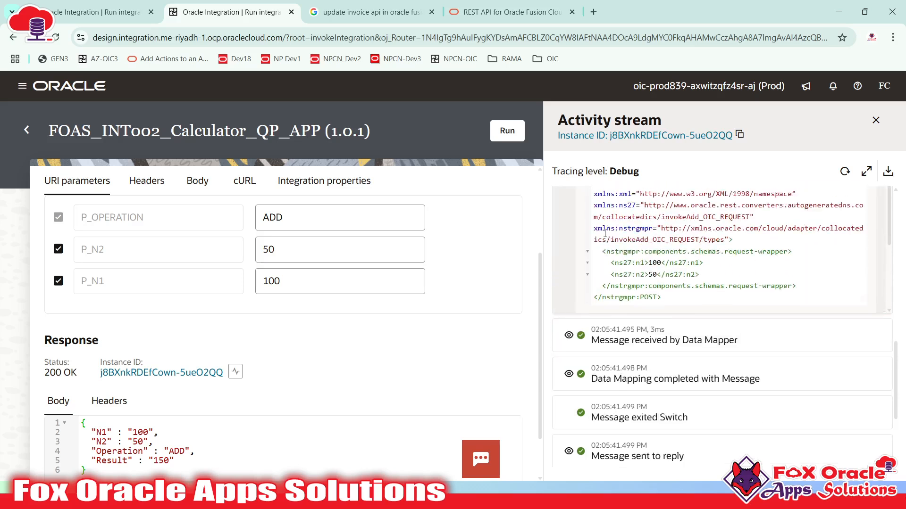
scroll(605, 233, "up", 3)
left_click(585, 215)
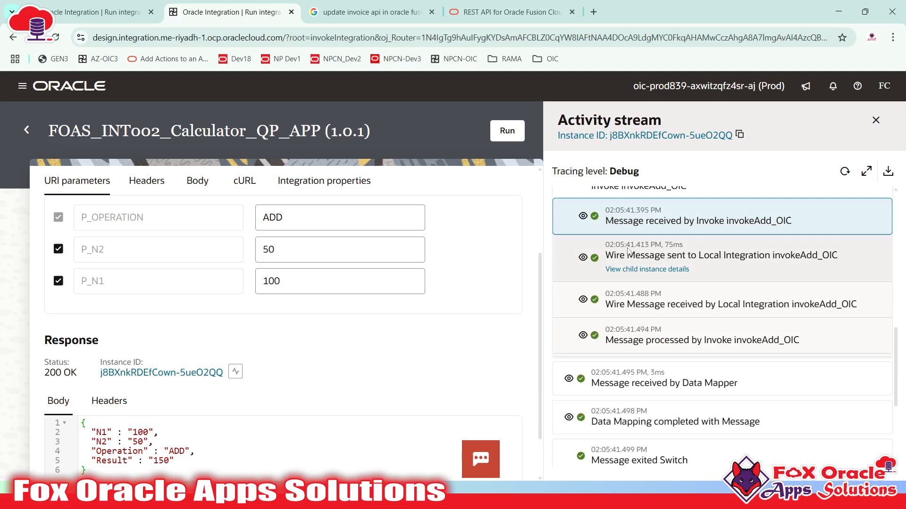
- Open the child FOAS_Addition trace and view its incoming payload with n1 100 and n2 50
left_click(659, 276)
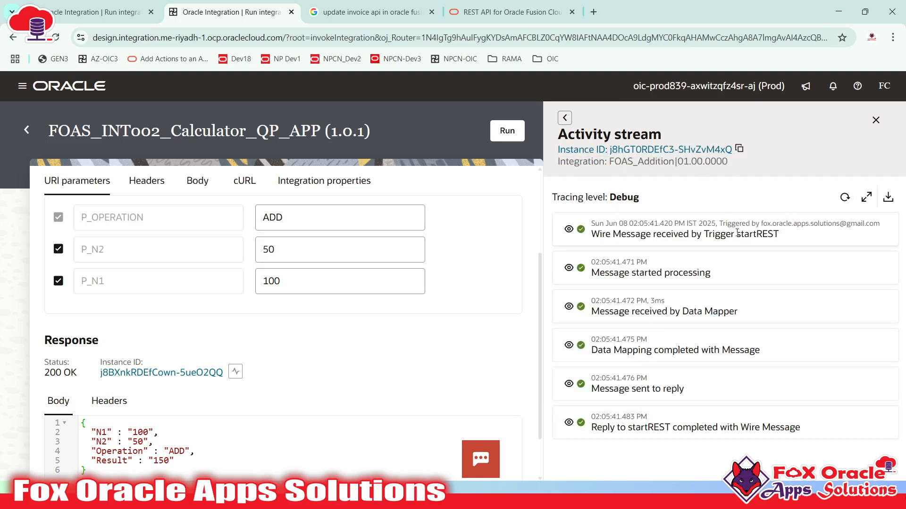
left_click_drag(737, 234, 783, 239)
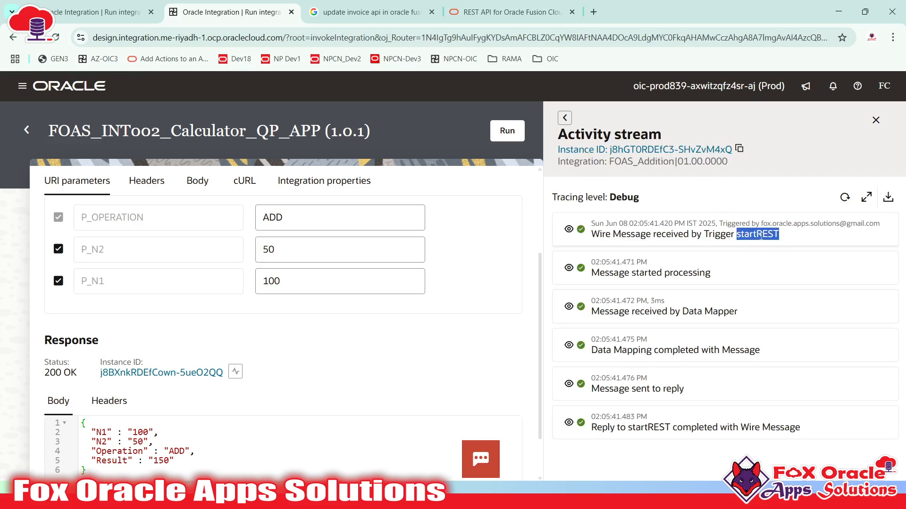
left_click(571, 233)
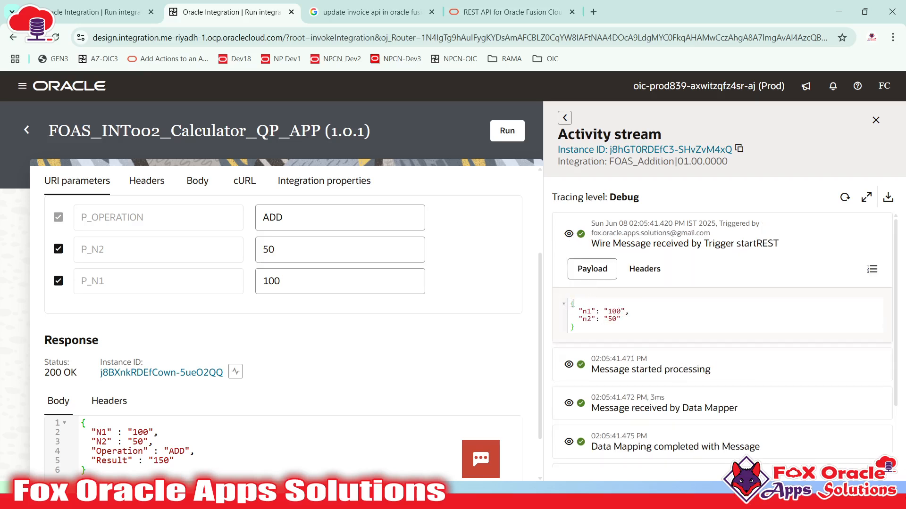
left_click_drag(572, 303, 588, 331)
scroll(625, 327, "down", 2)
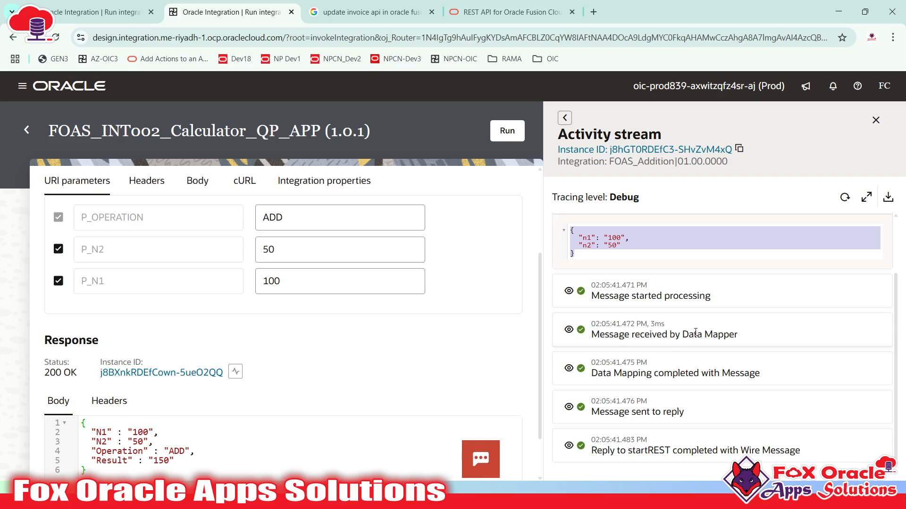
- Inspect the child's Data Mapper input, mapped response and reply payloads showing result 150
left_click(568, 331)
left_click(573, 386)
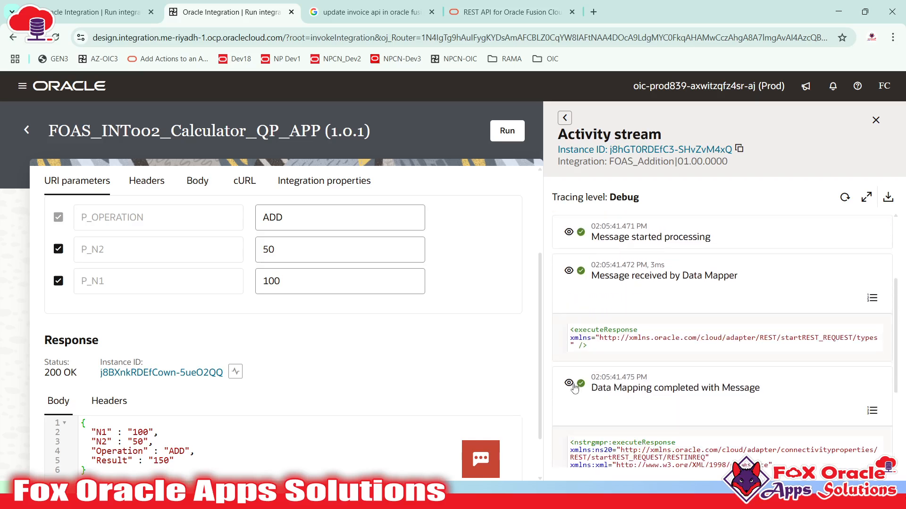
scroll(643, 372, "down", 3)
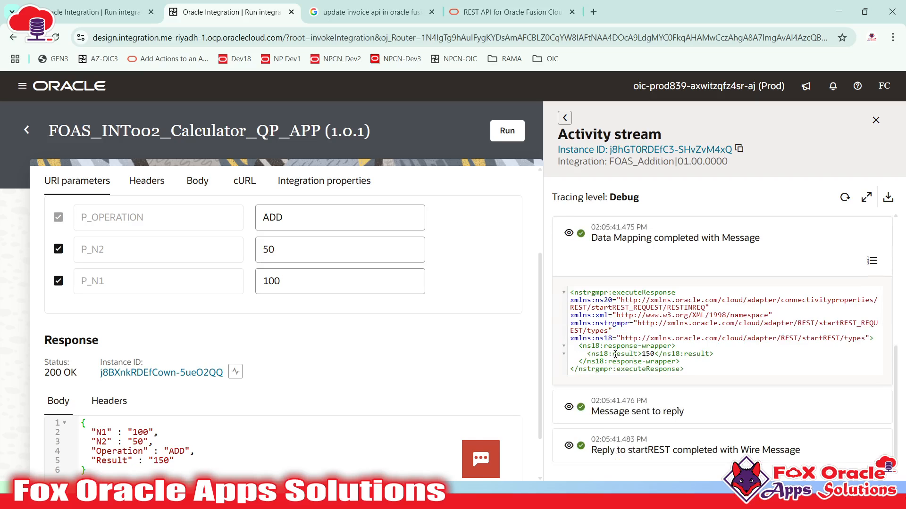
left_click_drag(613, 354, 638, 358)
left_click(636, 353)
scroll(651, 302, "up", 3)
scroll(619, 427, "down", 3)
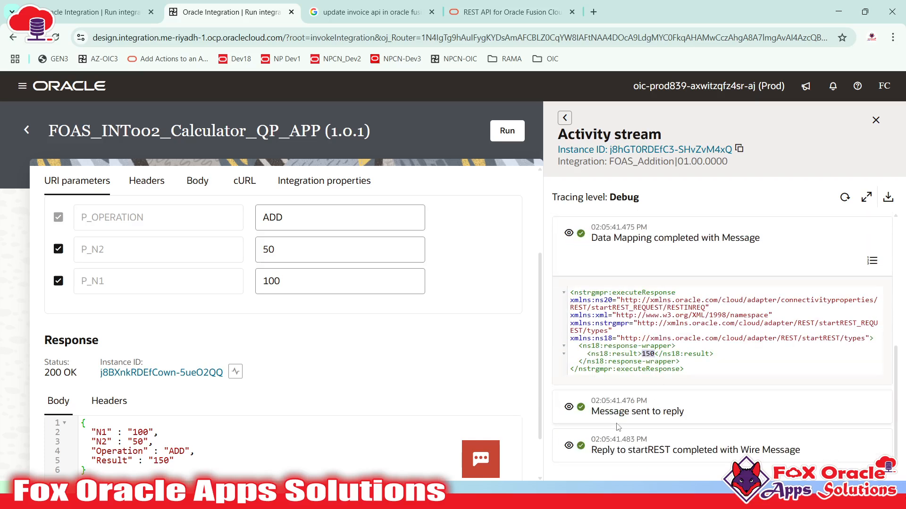
left_click(570, 448)
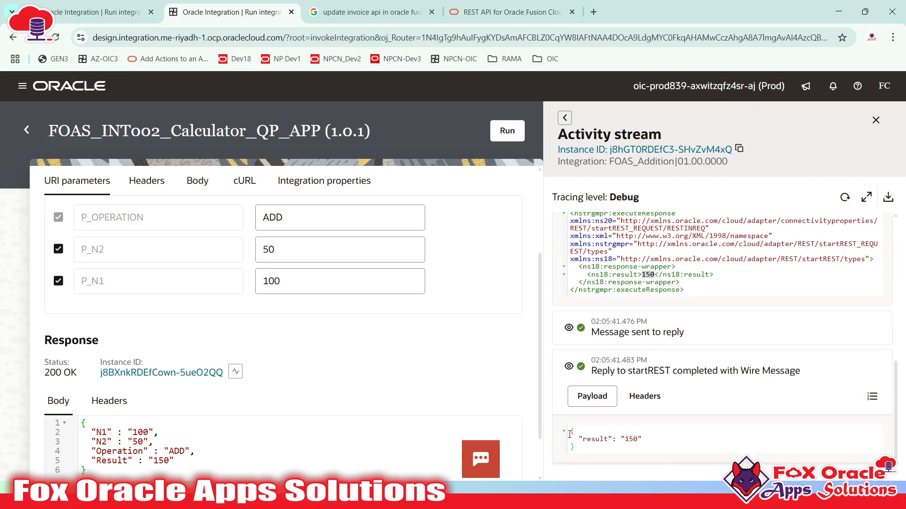
left_click_drag(570, 432, 575, 447)
scroll(627, 420, "up", 7)
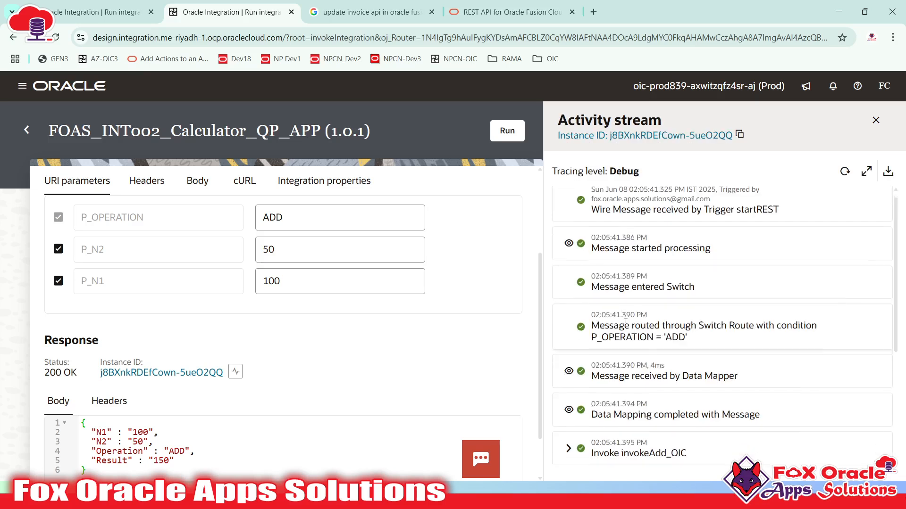
- Recheck the parent's mapping payloads and the 150 result returned to invokeAdd_OIC
scroll(625, 322, "down", 4)
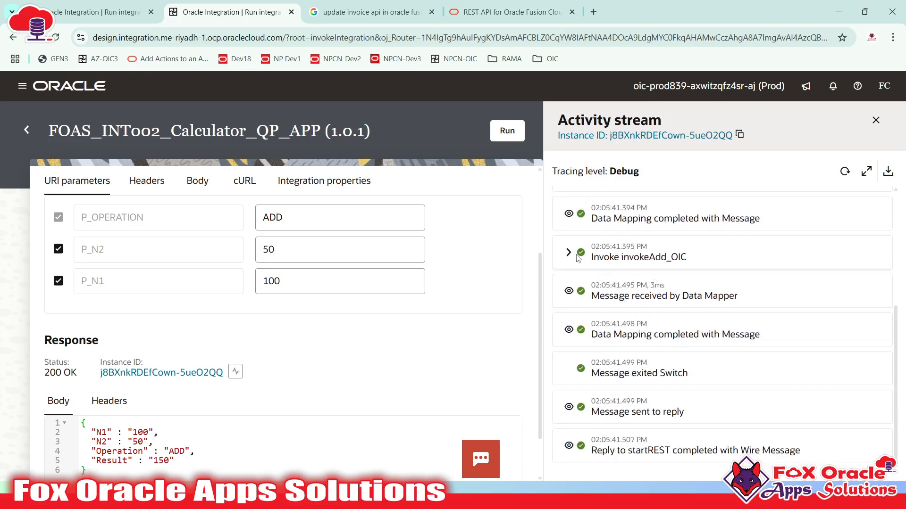
left_click(569, 294)
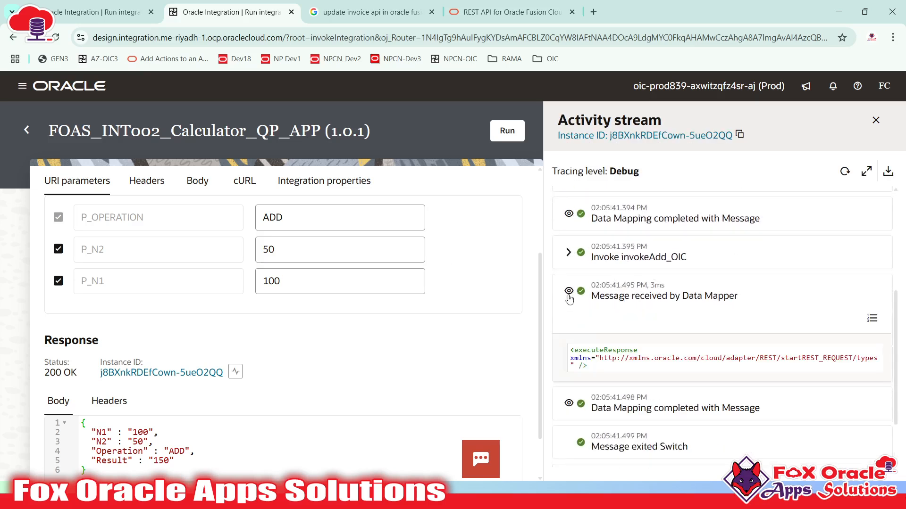
left_click(569, 404)
scroll(635, 312, "up", 4)
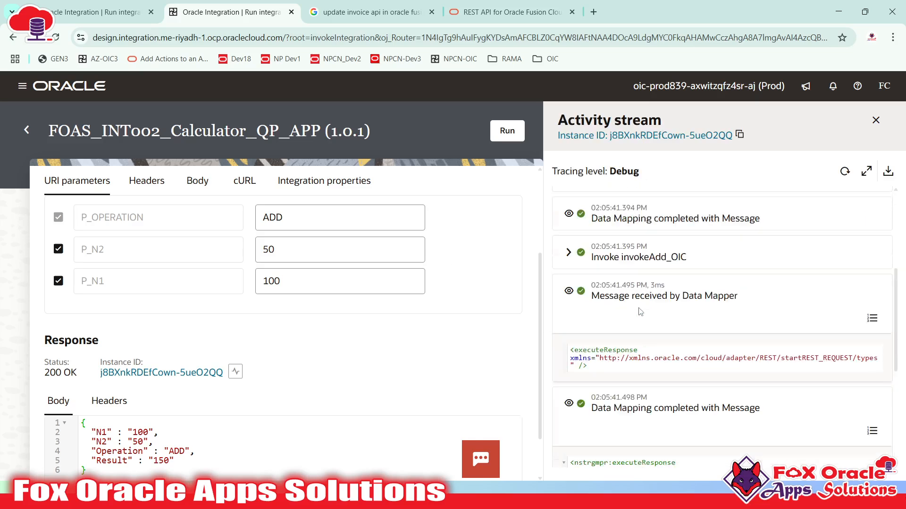
left_click(568, 252)
scroll(603, 370, "down", 1)
left_click(583, 348)
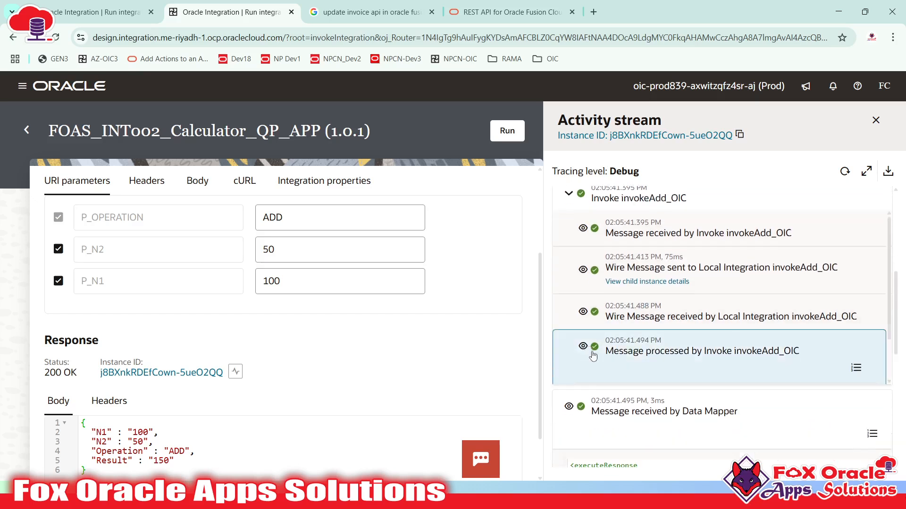
scroll(677, 350, "down", 1)
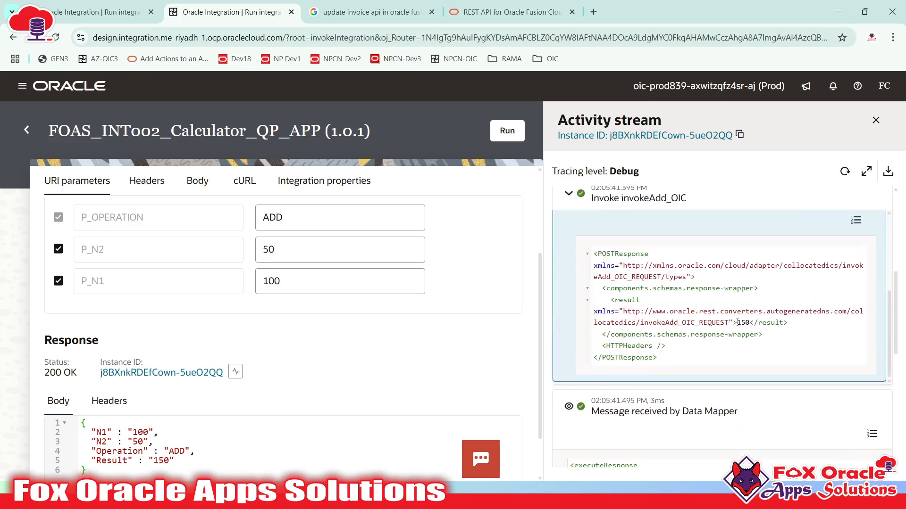
left_click_drag(738, 323, 747, 323)
- Close the ADD run's activity stream panel
key("super")
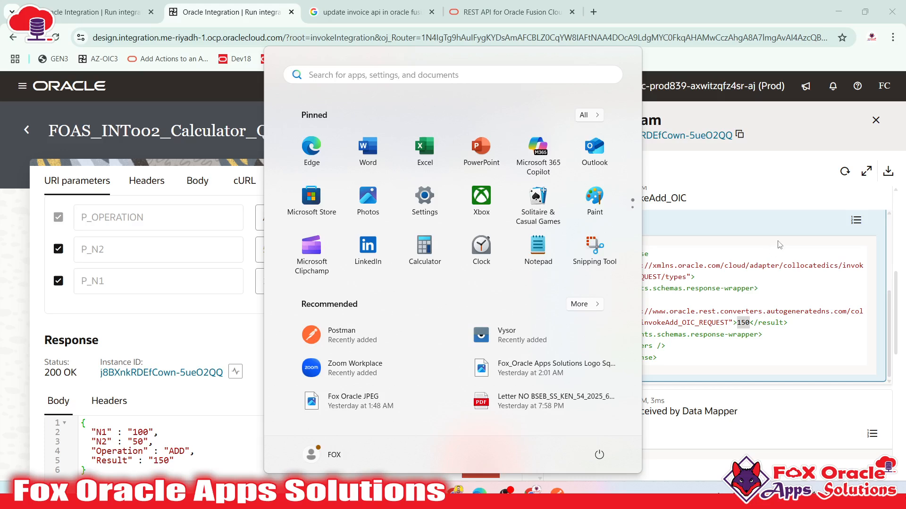
key("super")
scroll(753, 225, "up", 9)
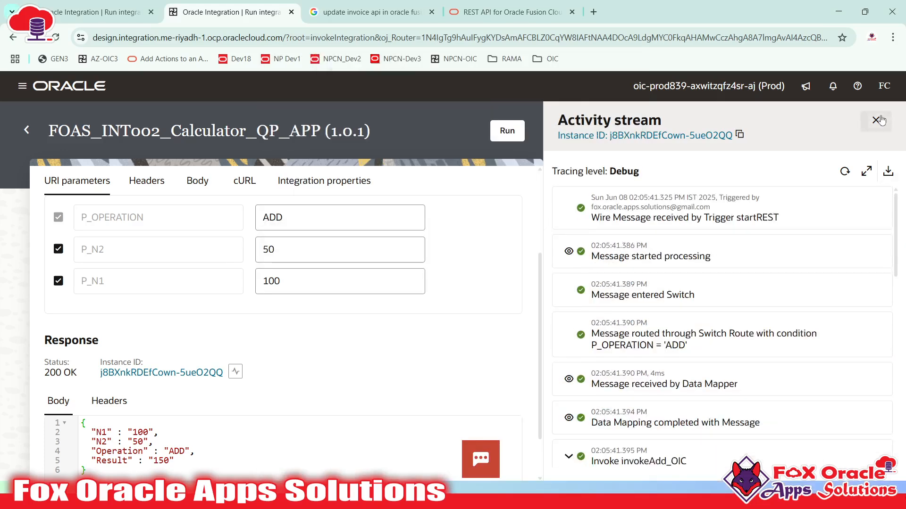
left_click(876, 121)
- Confirm the 200 OK response, then go back to the Integrations list
scroll(480, 216, "up", 3)
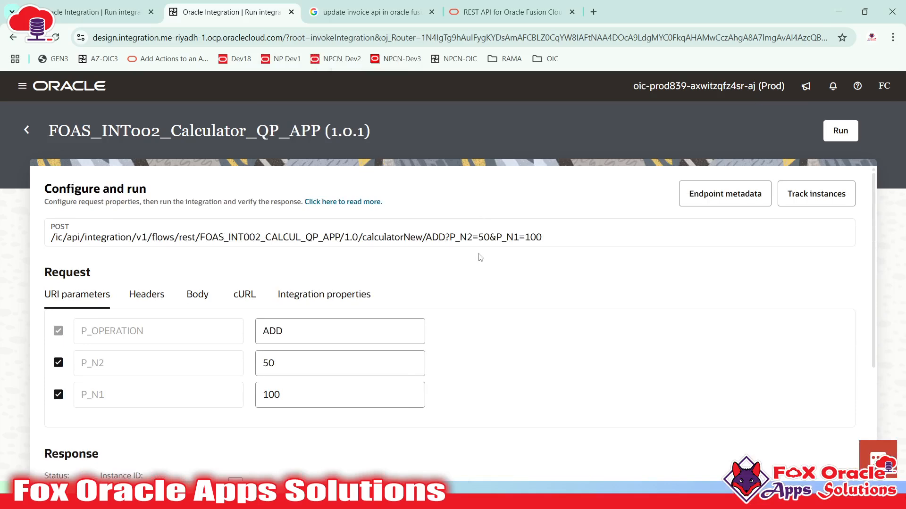
scroll(463, 304, "down", 4)
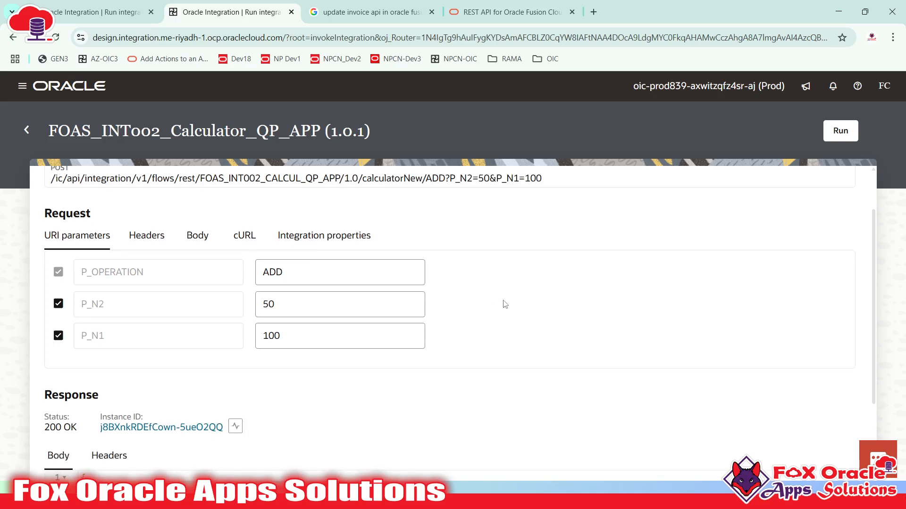
scroll(529, 297, "up", 4)
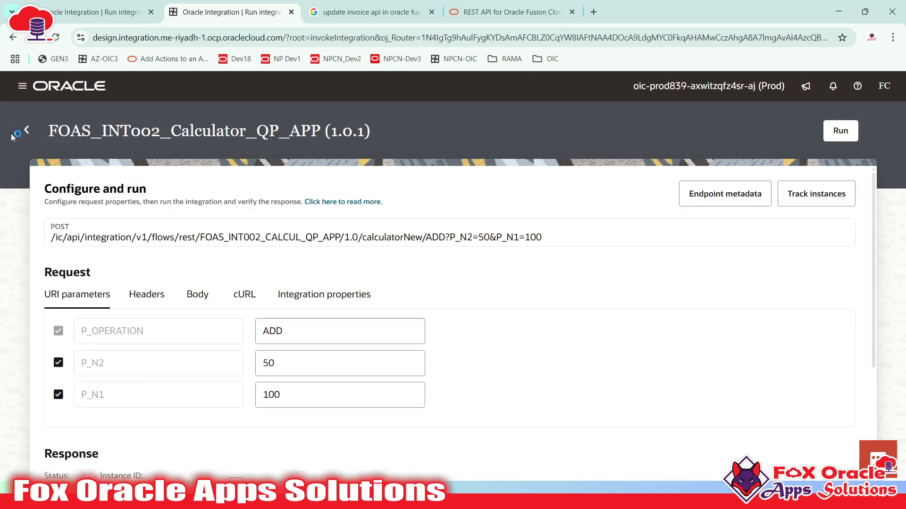
left_click(27, 130)
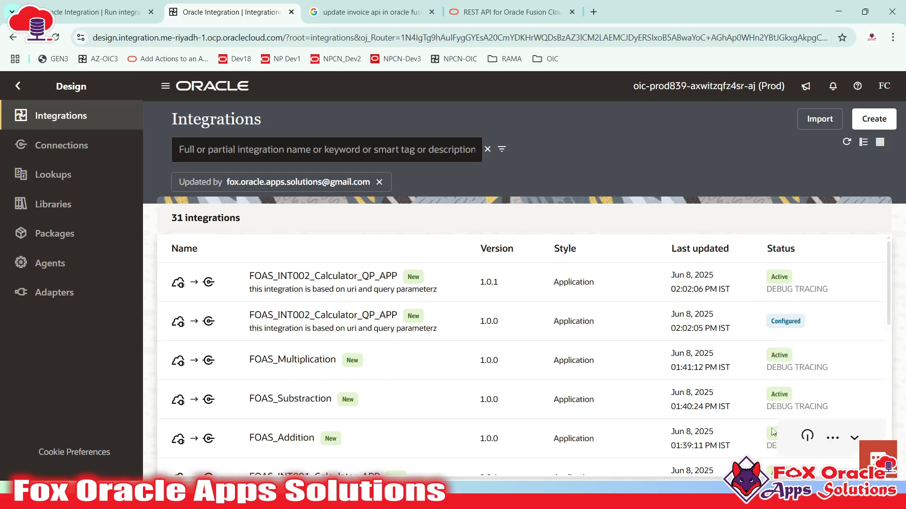
- Deactivate FOAS_Addition, refresh the list, and open Run for FOAS_INT002_Calculator_QP_APP 1.0.1
scroll(772, 432, "down", 3)
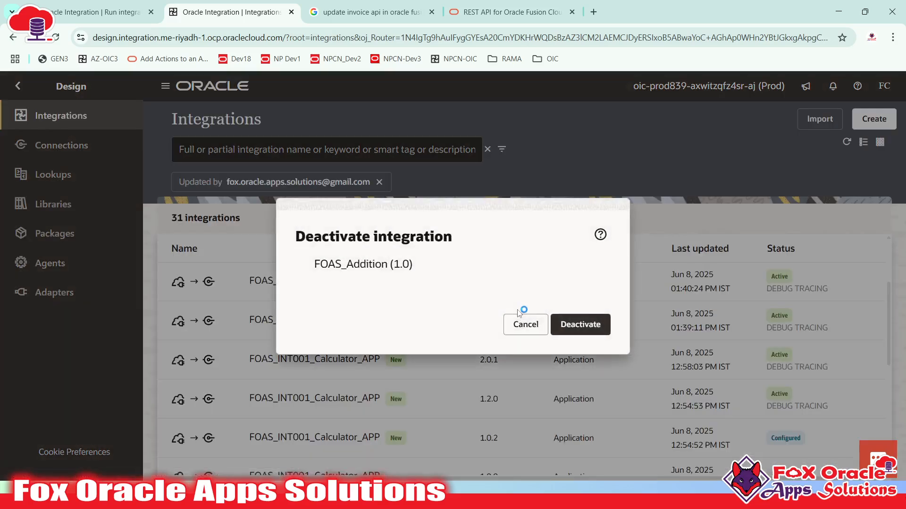
left_click(571, 322)
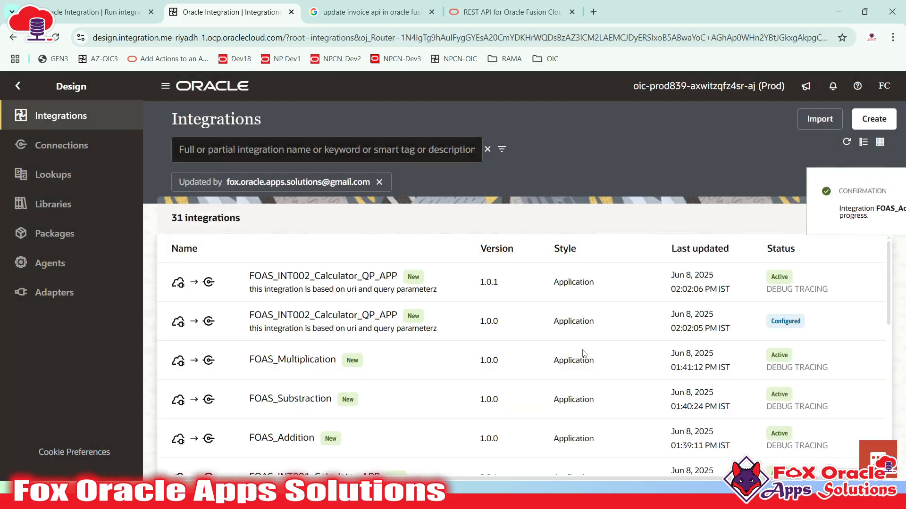
left_click(882, 192)
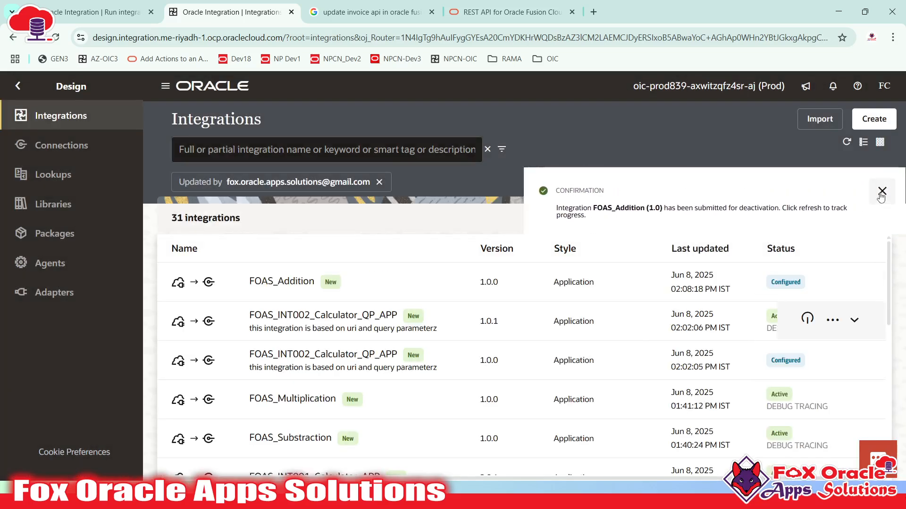
left_click(846, 143)
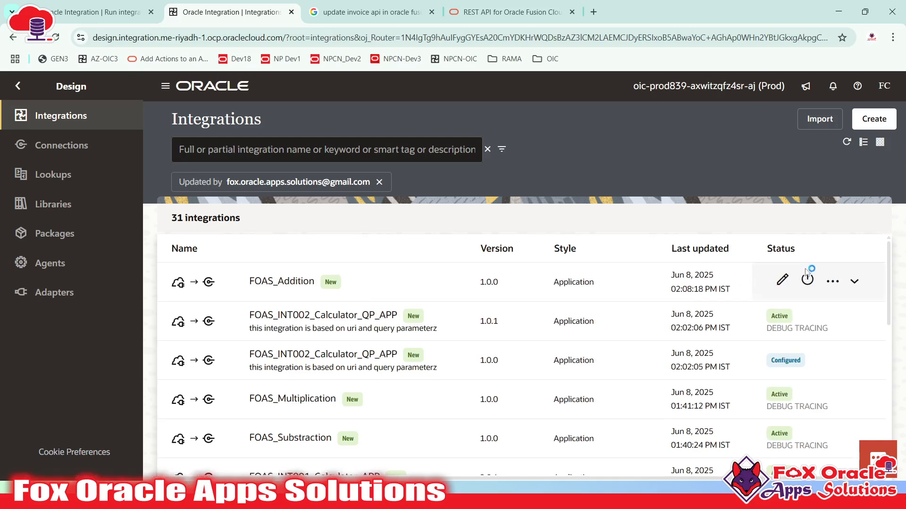
left_click(833, 320)
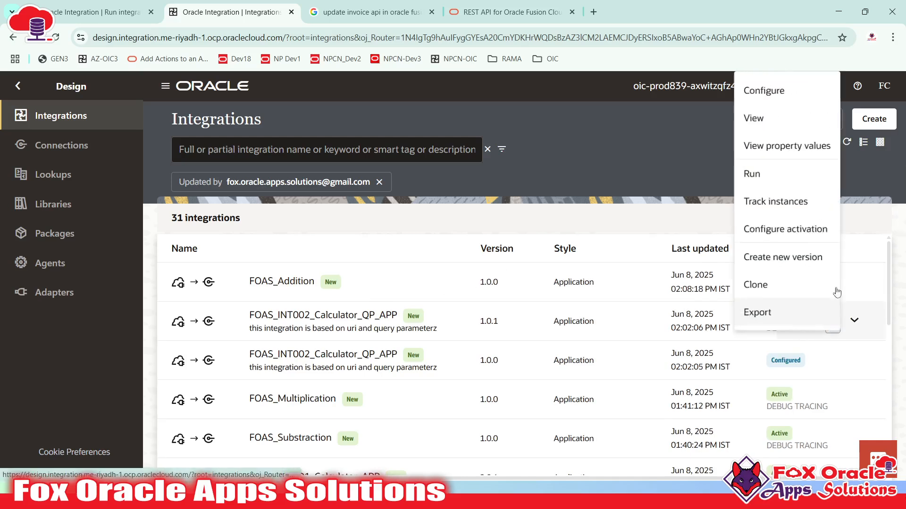
left_click(750, 177)
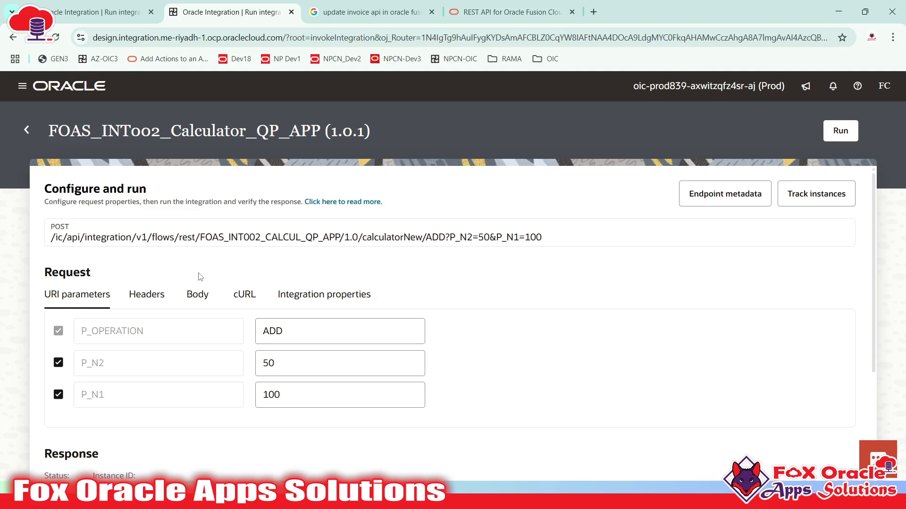
- Run the calculator again with ADD, P_N2 50 and P_N1 100
left_click(348, 331)
left_click_drag(266, 330, 287, 333)
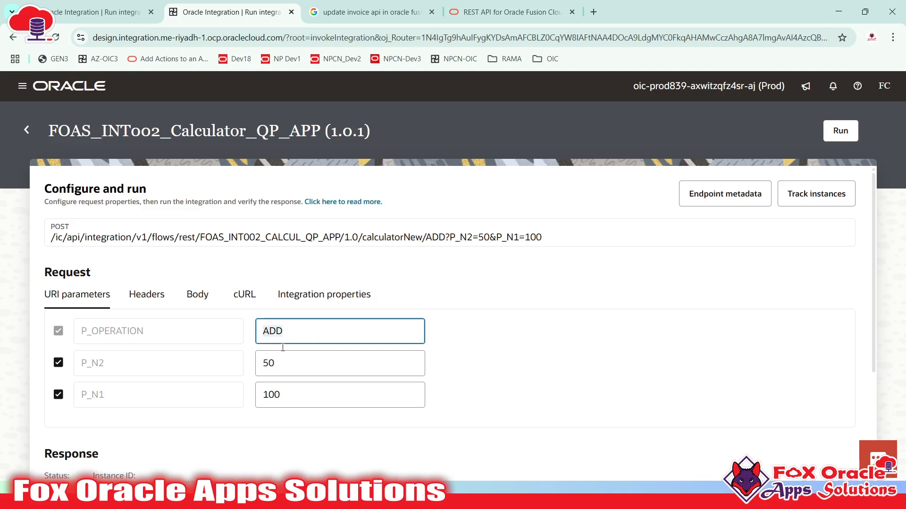
left_click(842, 133)
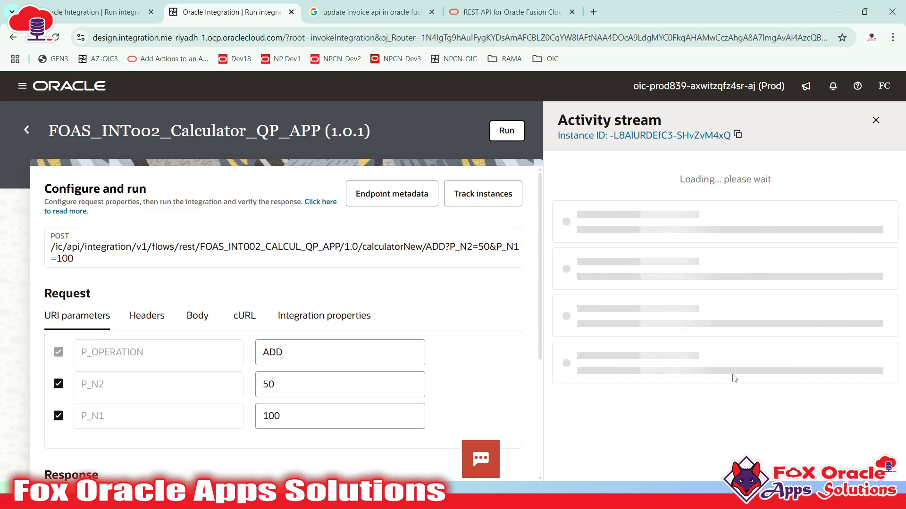
scroll(510, 330, "down", 4)
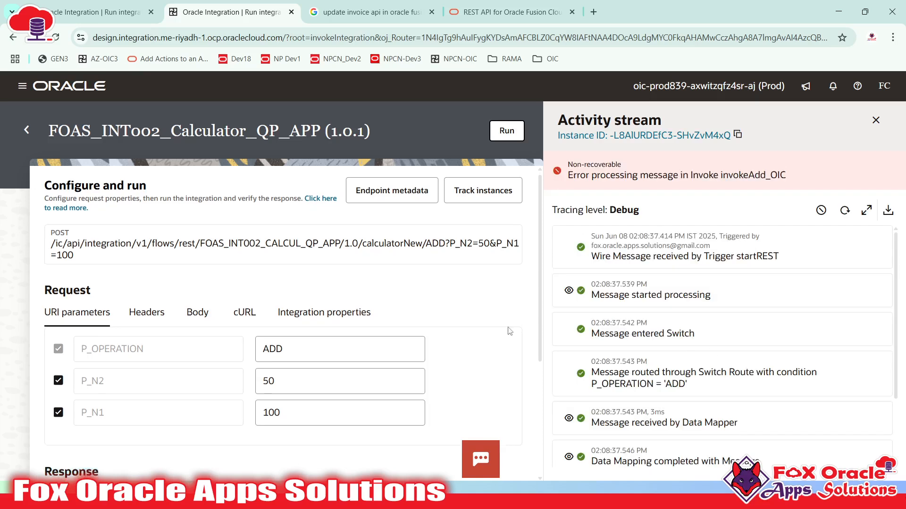
scroll(647, 330, "down", 3)
scroll(647, 330, "up", 4)
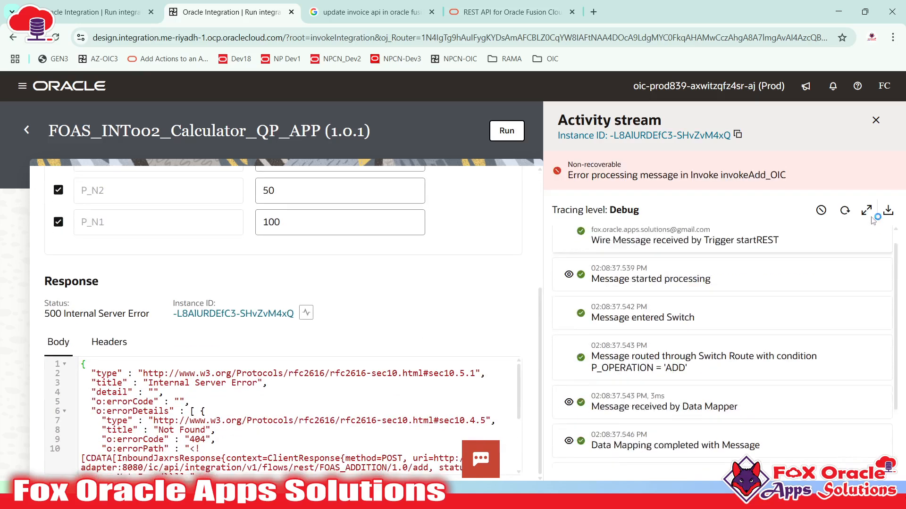
left_click(844, 210)
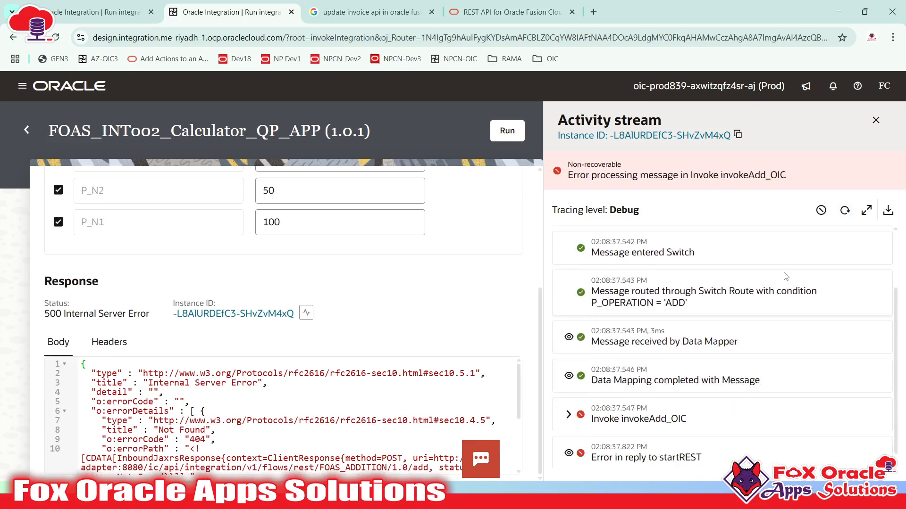
left_click(845, 211)
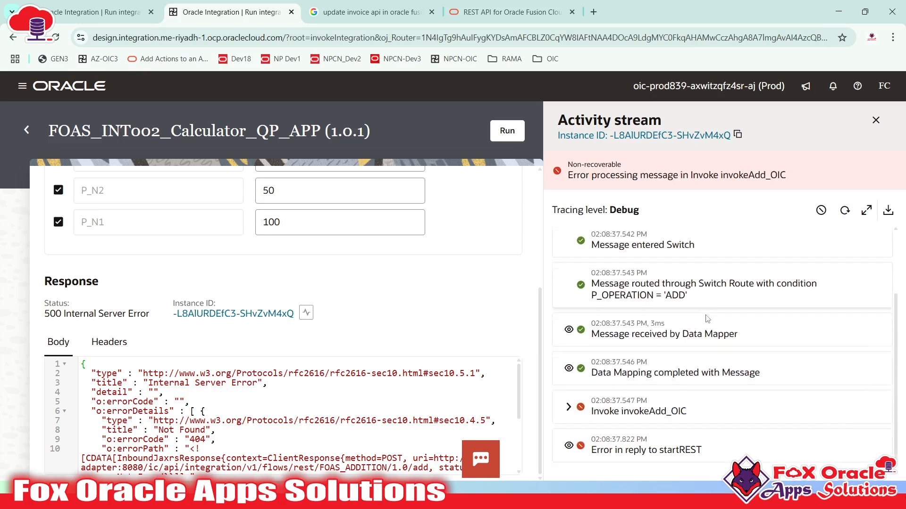
left_click_drag(627, 411, 682, 411)
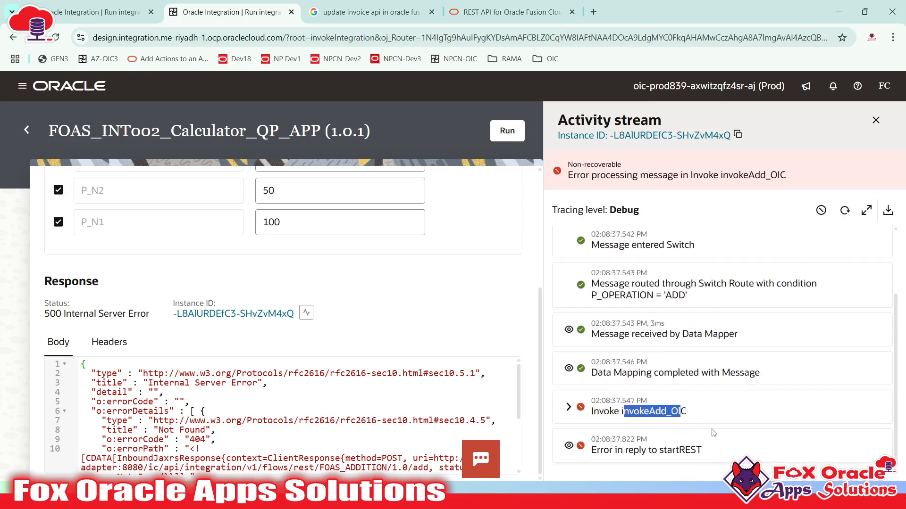
left_click_drag(619, 411, 687, 412)
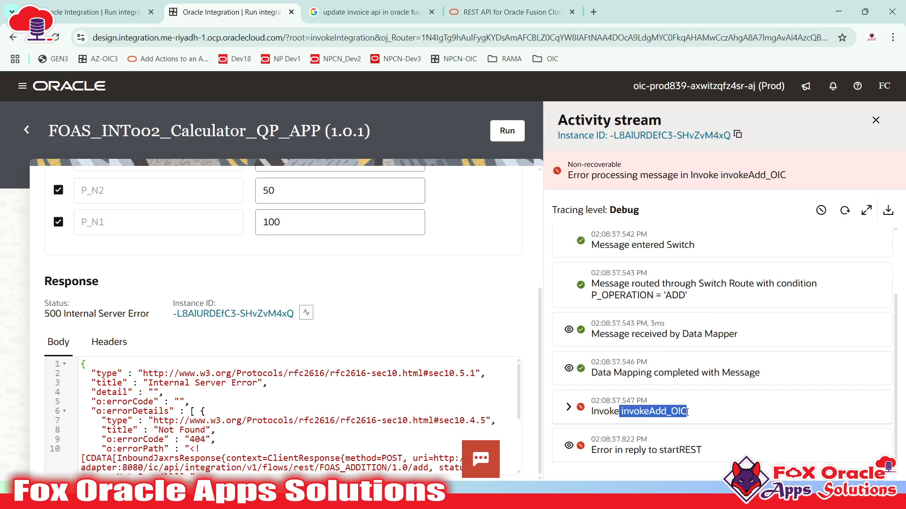
left_click(659, 410)
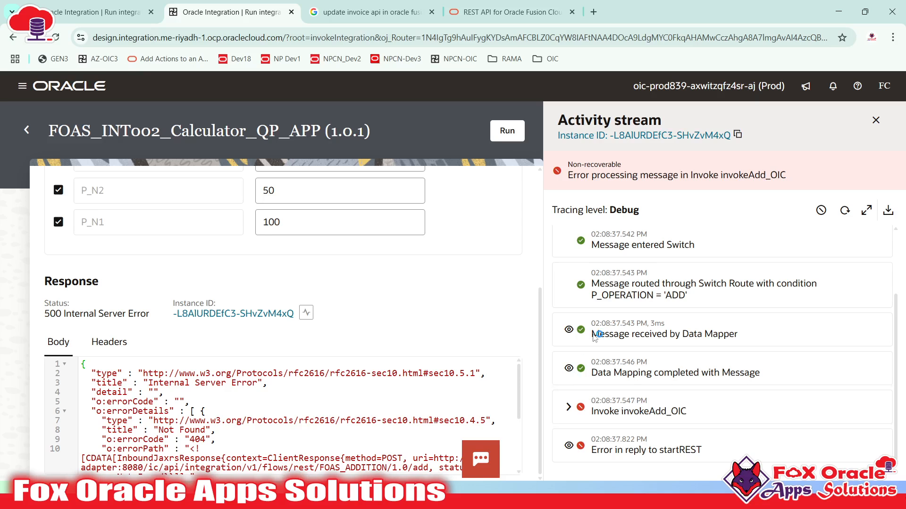
scroll(208, 262, "up", 4)
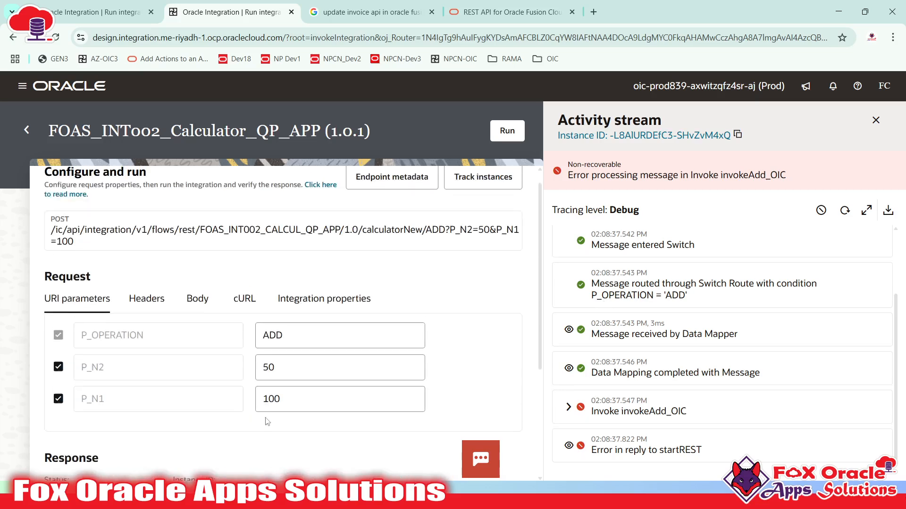
scroll(208, 263, "down", 4)
scroll(125, 403, "down", 3)
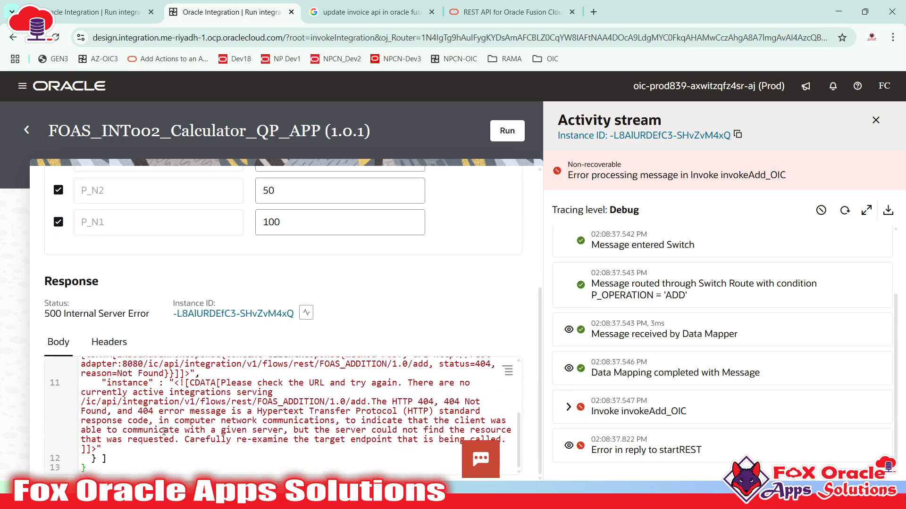
scroll(186, 438, "up", 3)
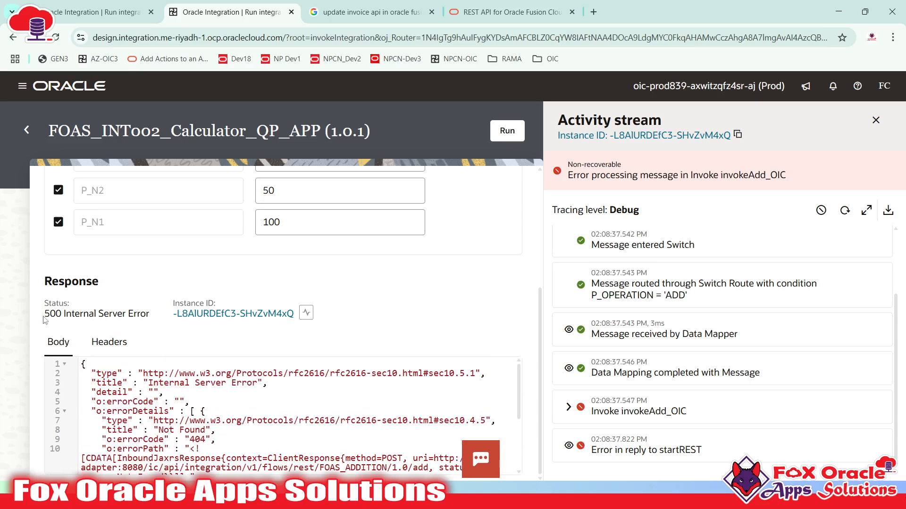
left_click_drag(44, 314, 151, 318)
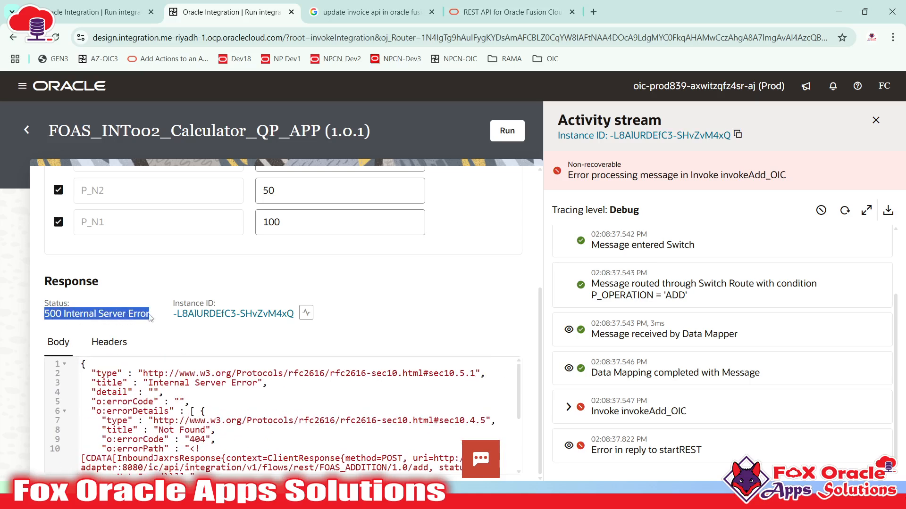
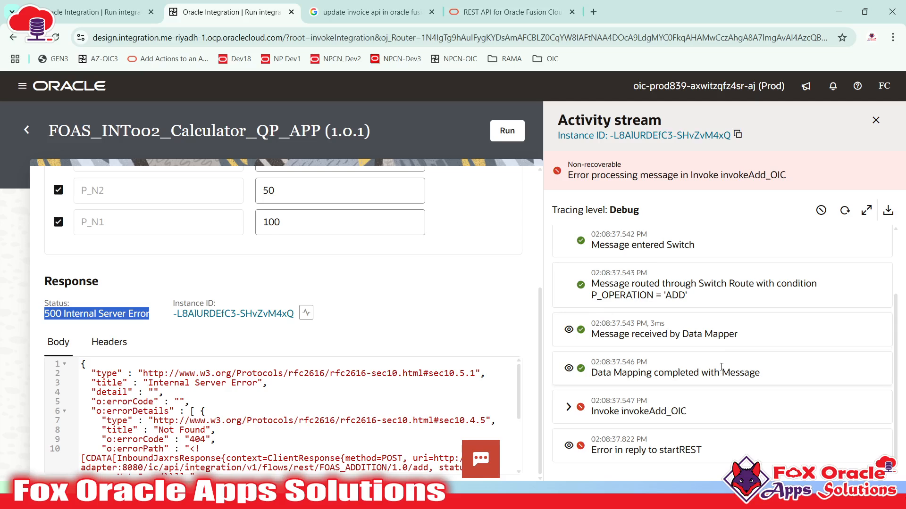
- Create a new version 1.0.2 from FOAS_INT002_Calculator_QP_APP 1.0.1 on the Integrations list
scroll(507, 371, "down", 3)
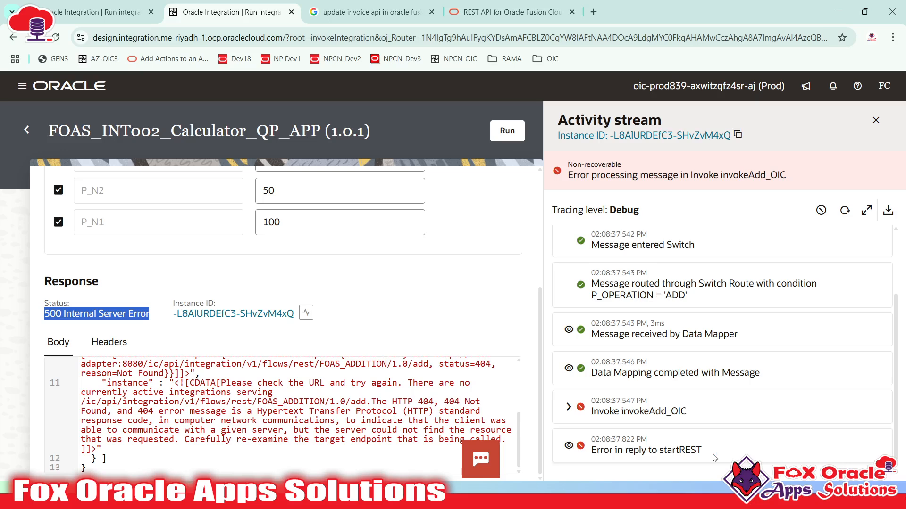
scroll(283, 401, "up", 8)
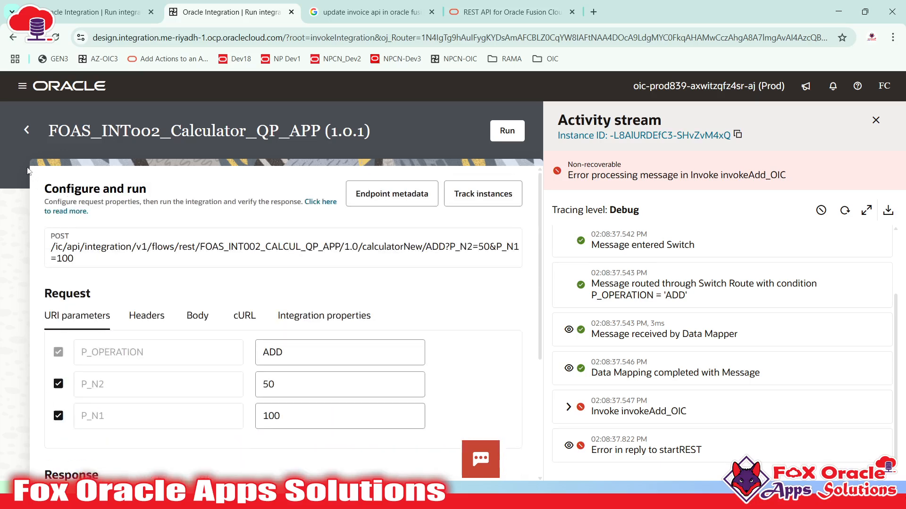
left_click(26, 130)
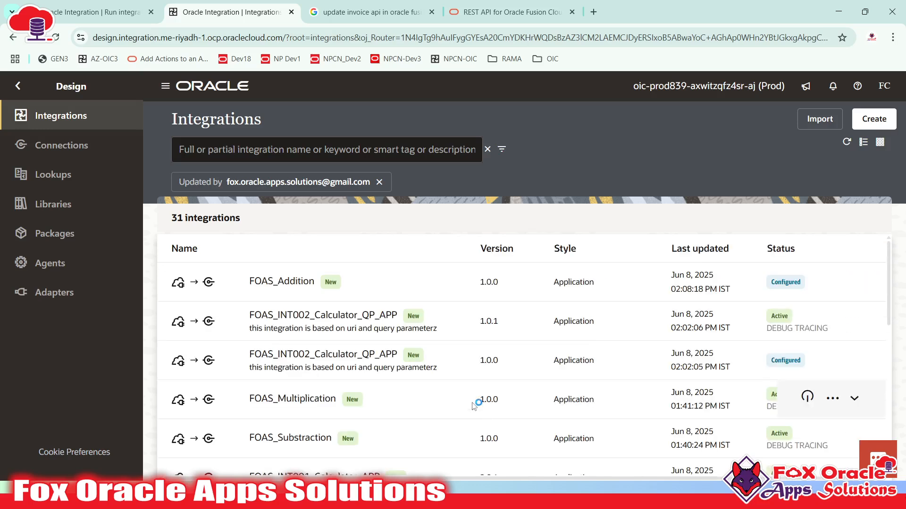
left_click(833, 320)
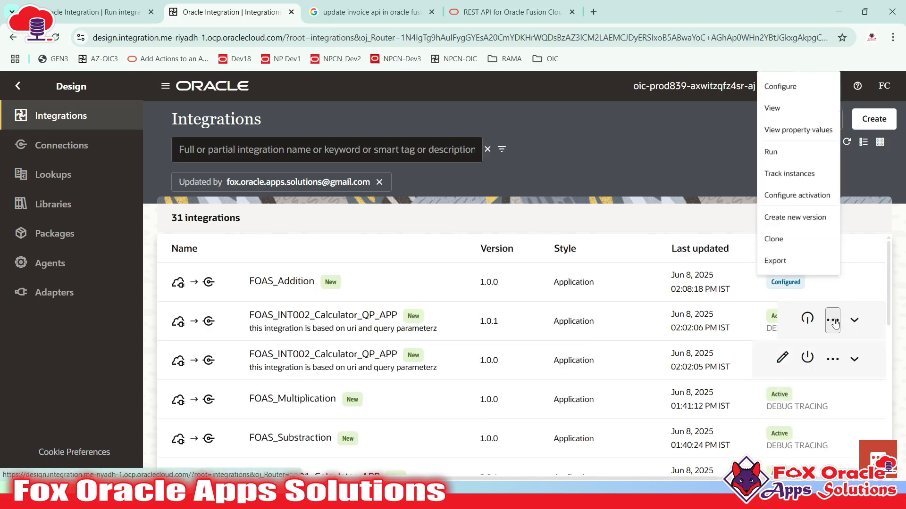
left_click(801, 262)
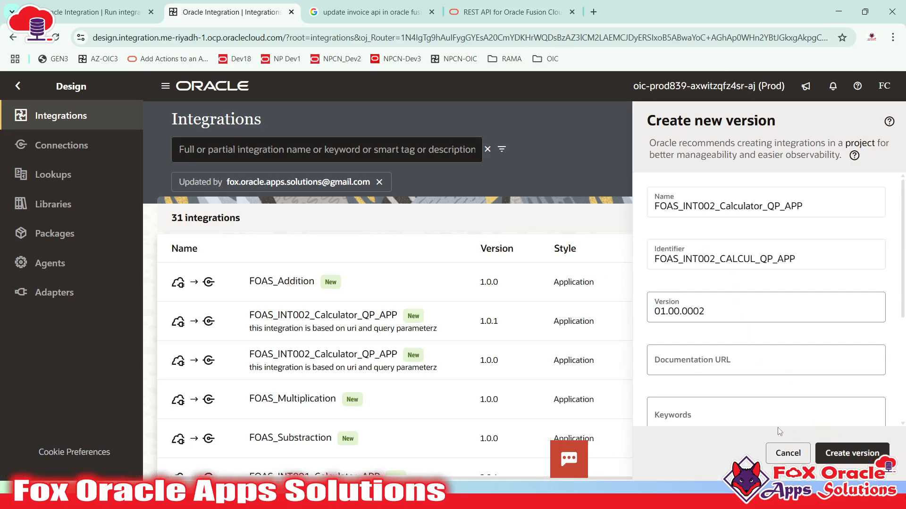
left_click(820, 453)
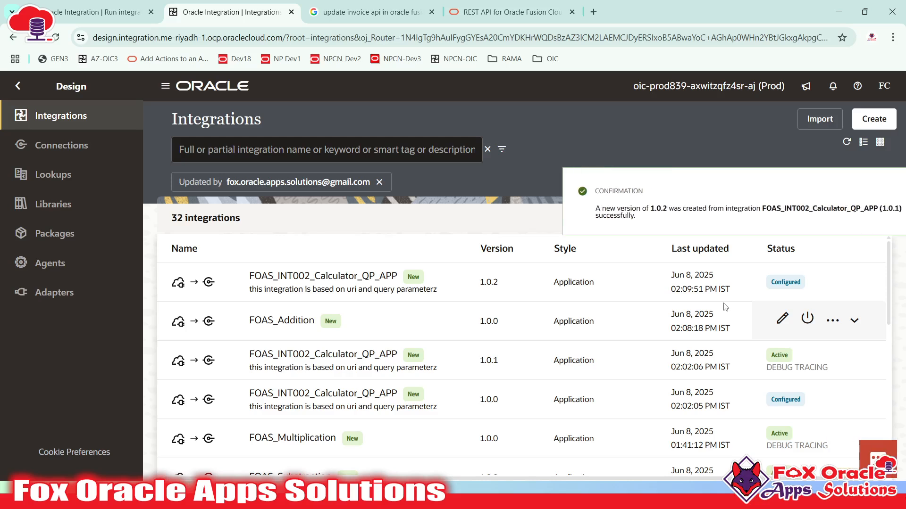
- Refresh the Integrations list and open version 1.0.2 in the integration editor
left_click(881, 194)
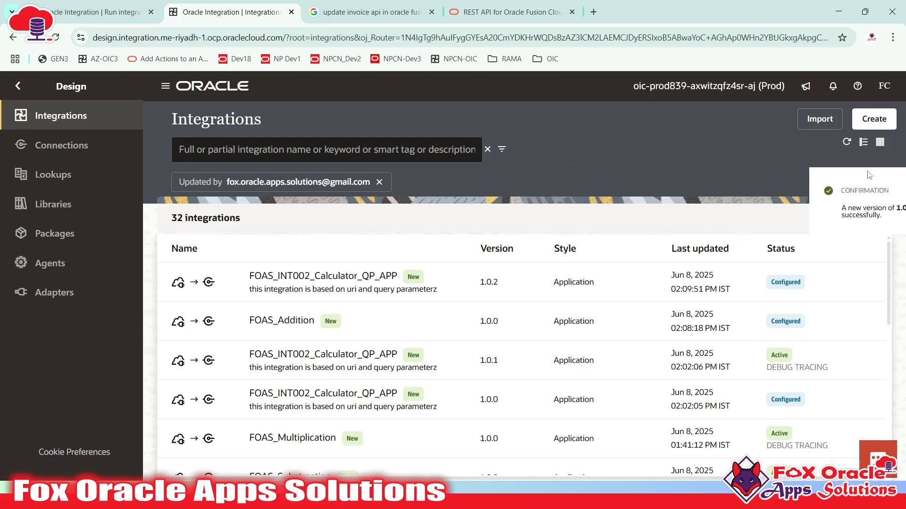
left_click(847, 142)
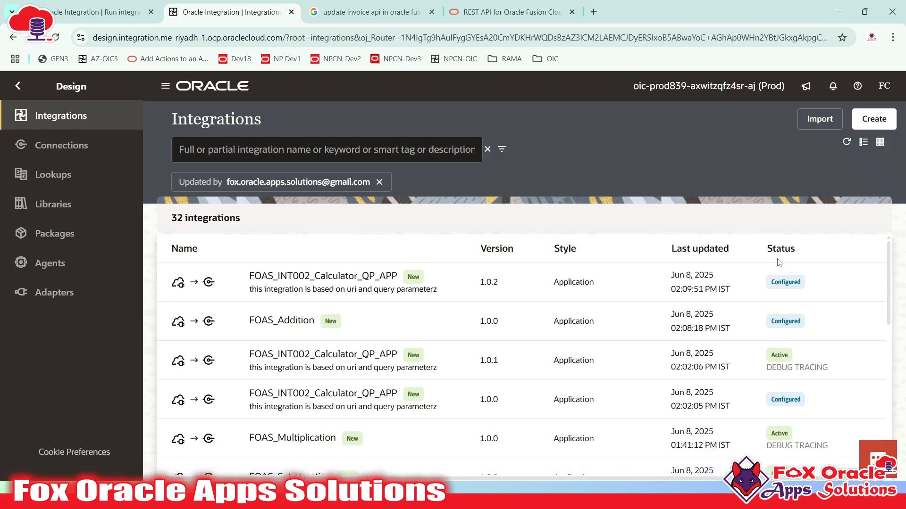
mouse_move(778, 276)
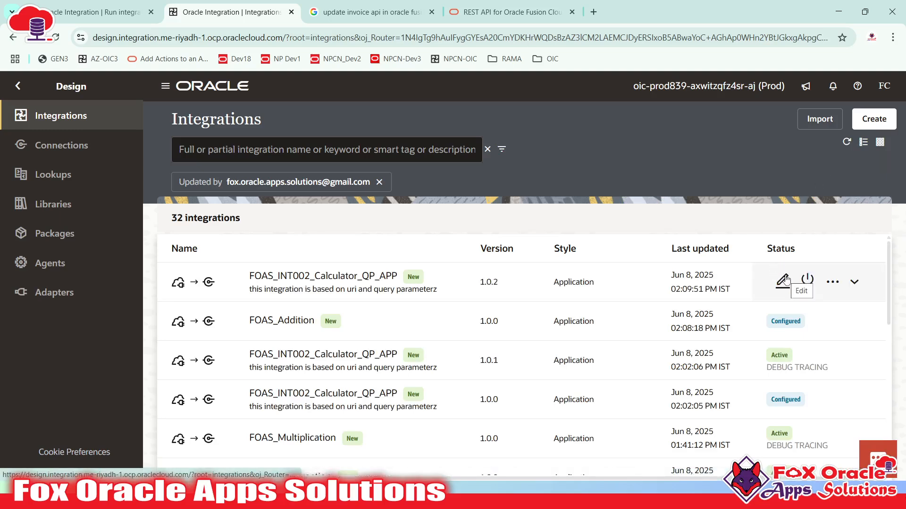
left_click(783, 280)
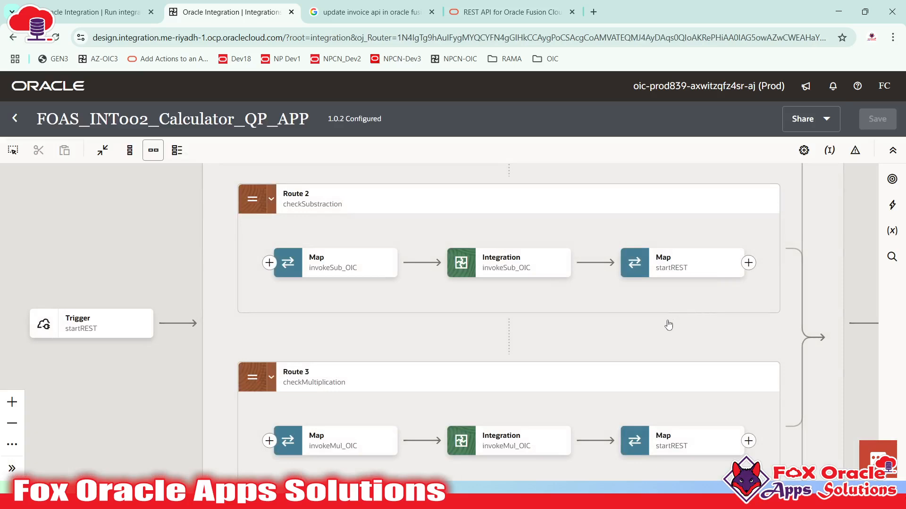
scroll(667, 325, "down", 3)
left_click_drag(608, 337, 596, 401)
left_click_drag(594, 287, 612, 332)
left_click(312, 275)
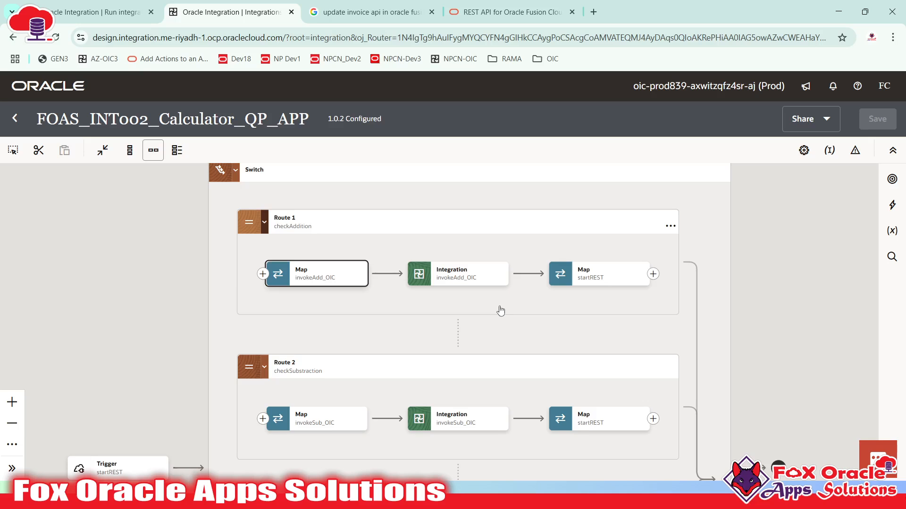
left_click_drag(504, 301, 553, 300)
left_click_drag(619, 297, 559, 297)
left_click(642, 272)
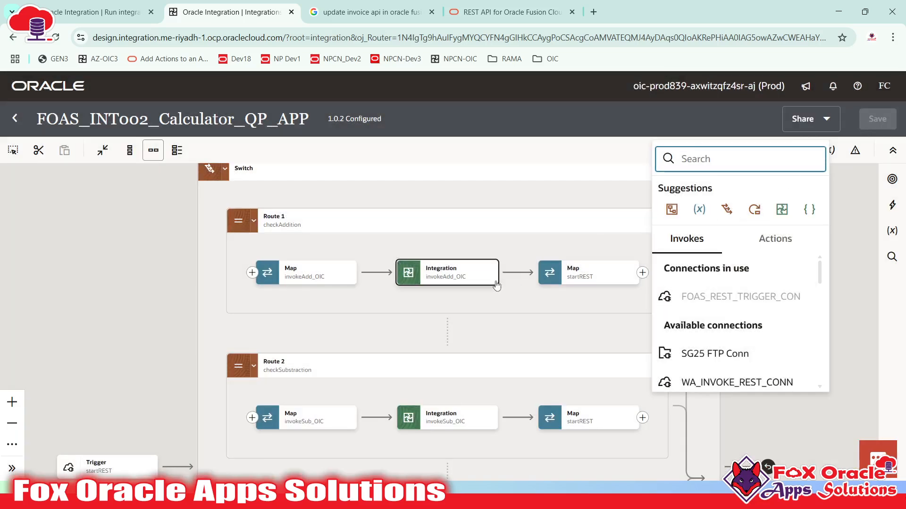
left_click(472, 297)
left_click_drag(245, 307, 352, 301)
left_click_drag(293, 441, 281, 351)
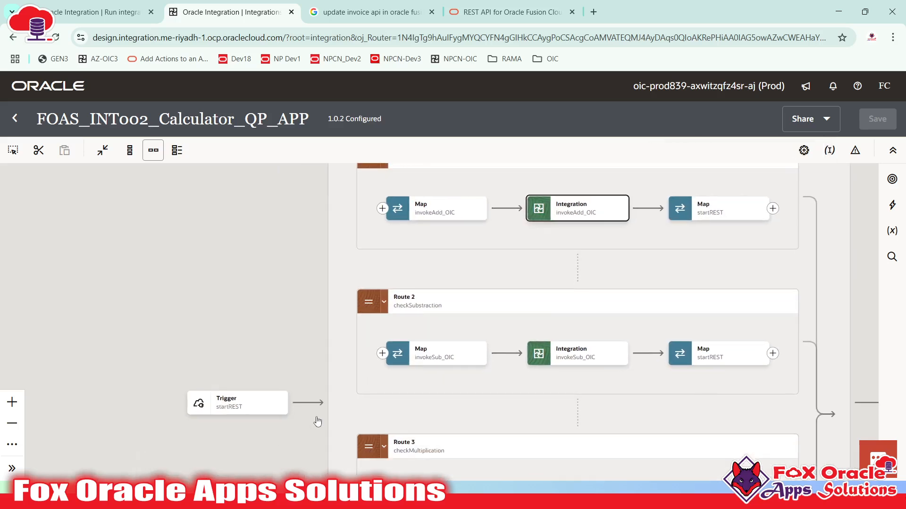
left_click(307, 403)
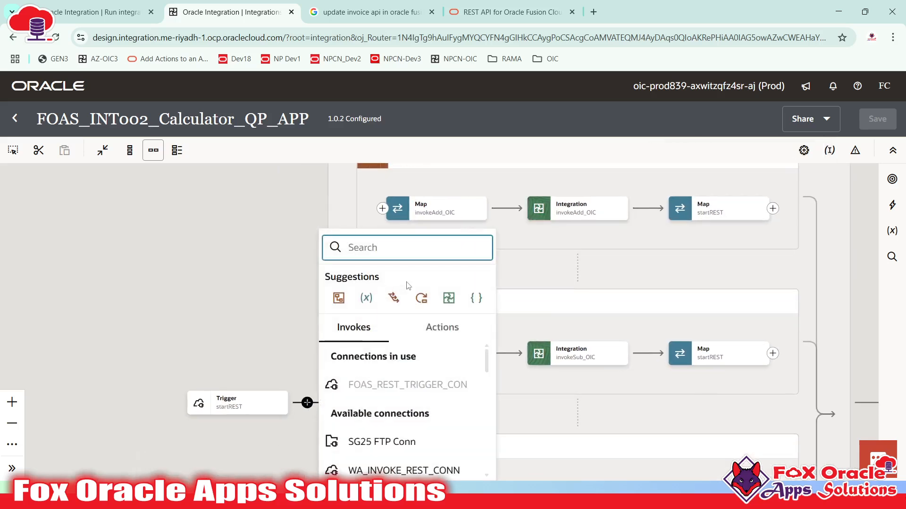
type("map")
left_click(384, 309)
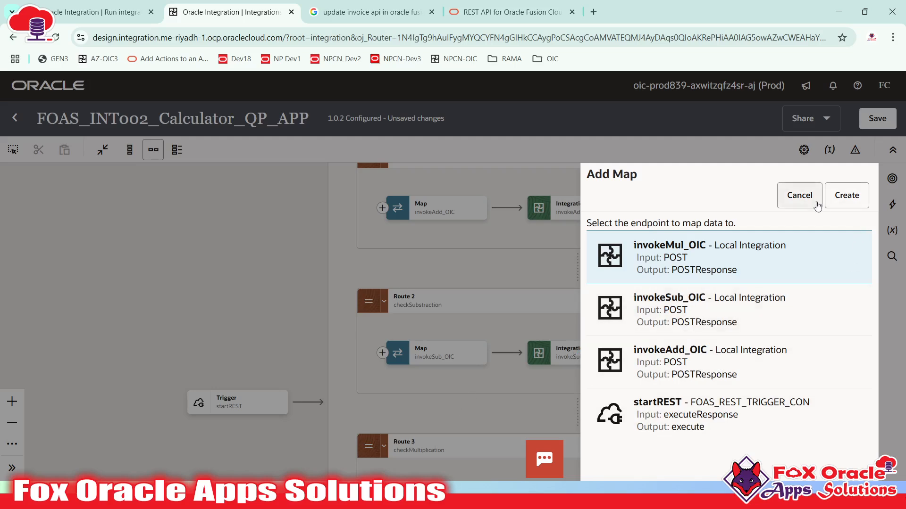
left_click(799, 194)
left_click_drag(649, 339, 632, 373)
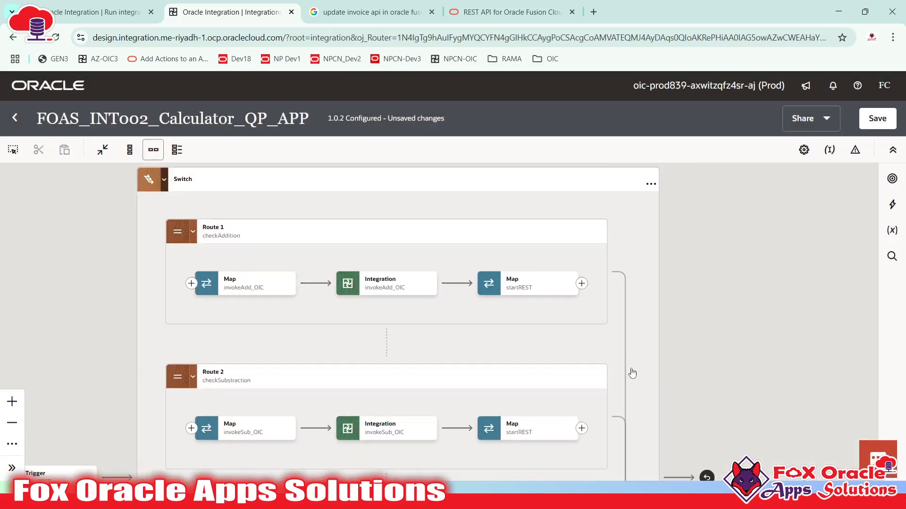
left_click(581, 283)
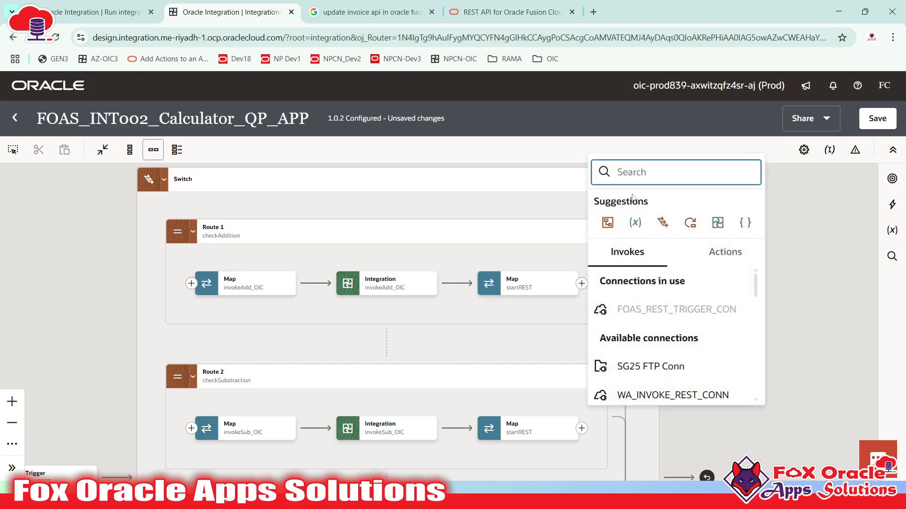
type("map")
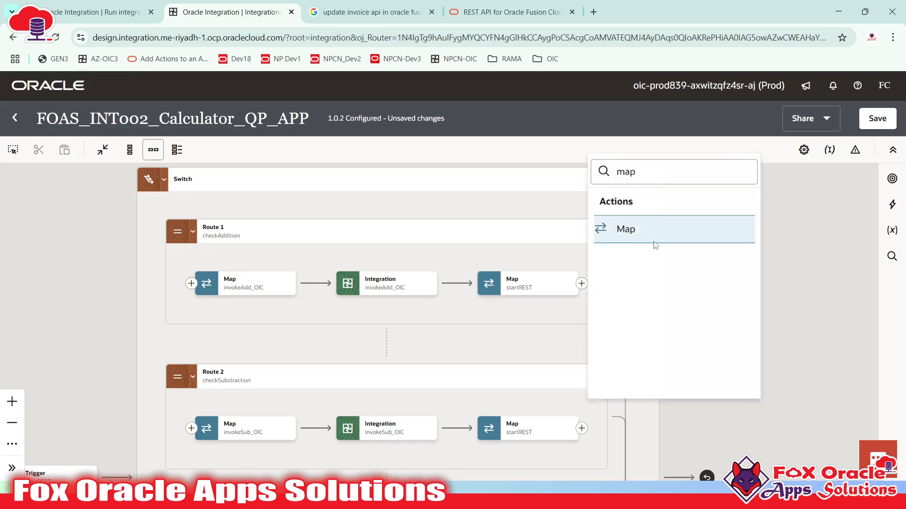
left_click(661, 229)
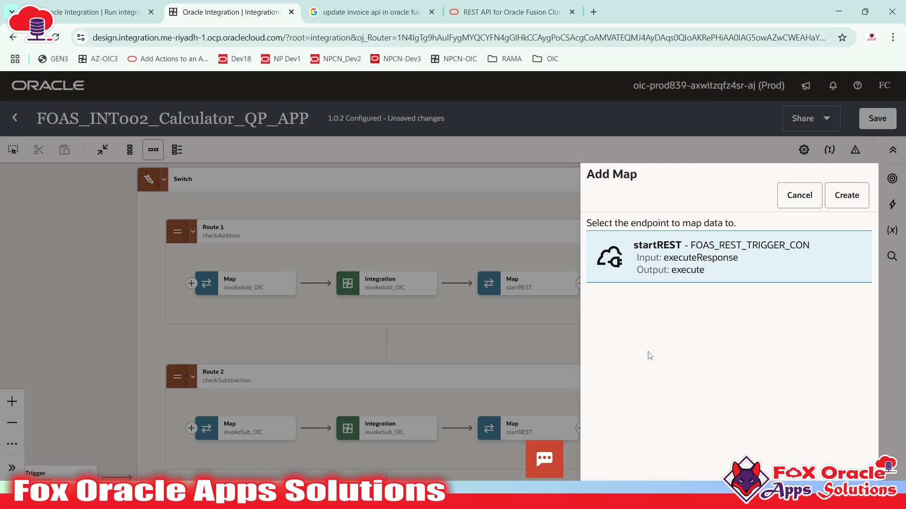
left_click(799, 195)
left_click_drag(457, 315, 714, 265)
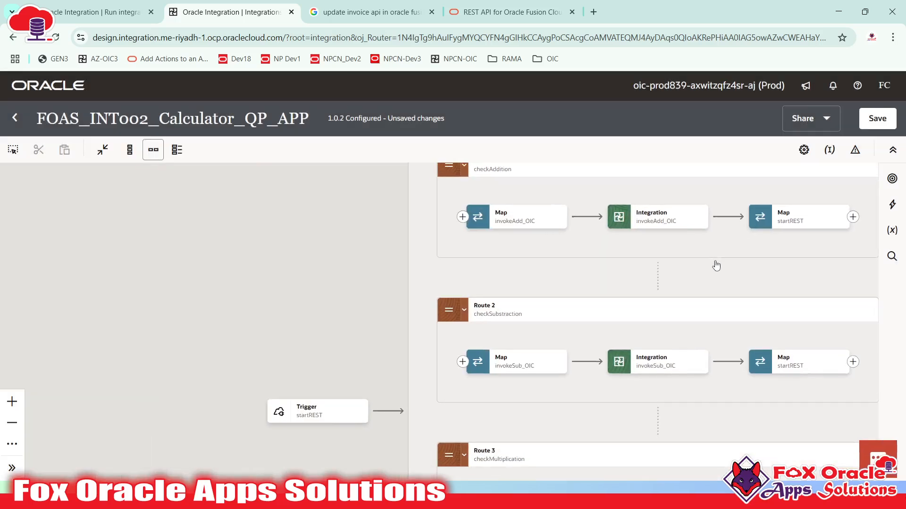
mouse_move(386, 412)
left_click_drag(438, 421, 289, 414)
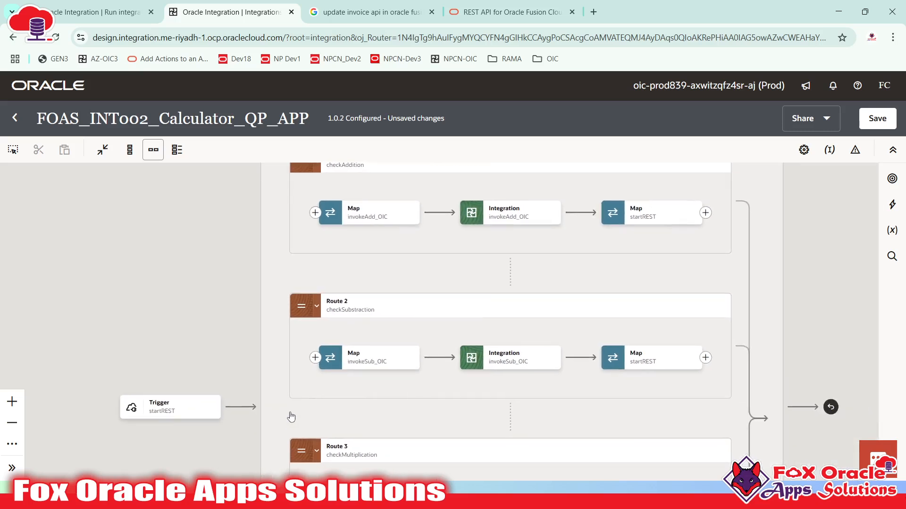
left_click_drag(490, 449, 481, 347)
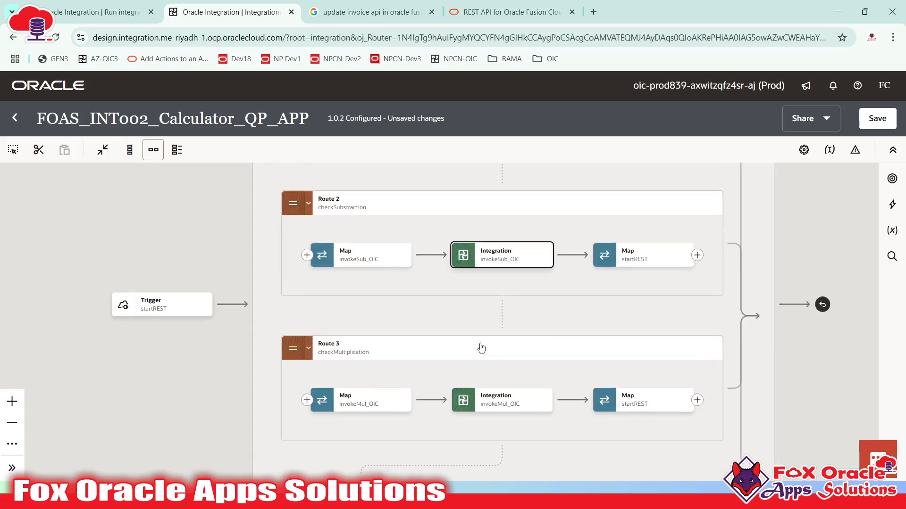
left_click(484, 404)
left_click(623, 377)
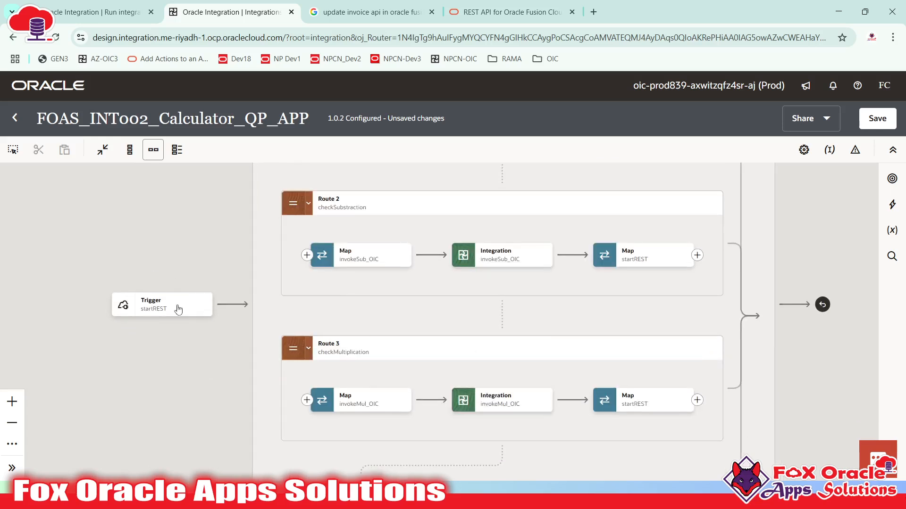
mouse_move(172, 312)
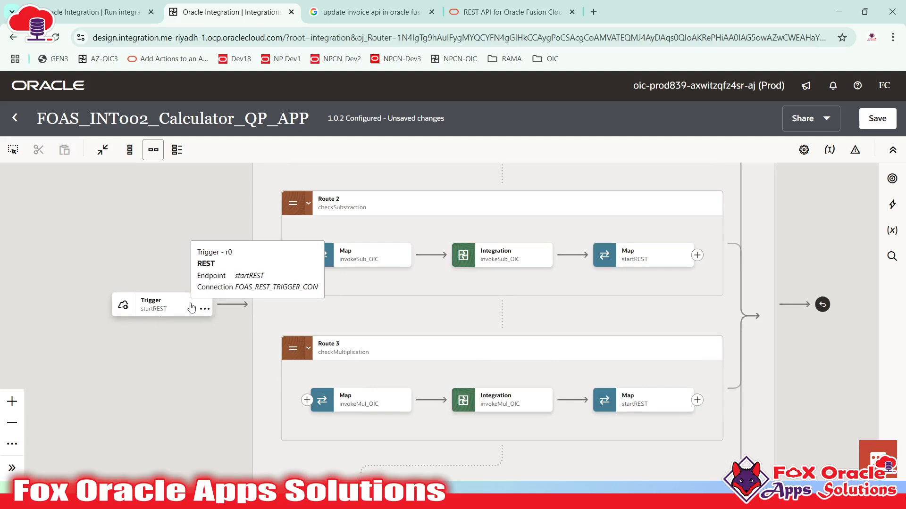
left_click(232, 304)
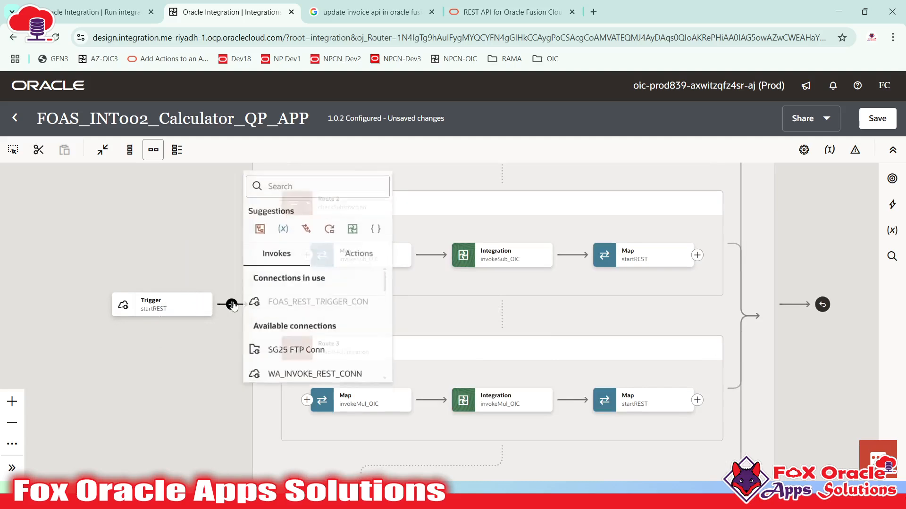
left_click(495, 461)
left_click_drag(585, 348, 474, 429)
scroll(563, 257, "up", 2)
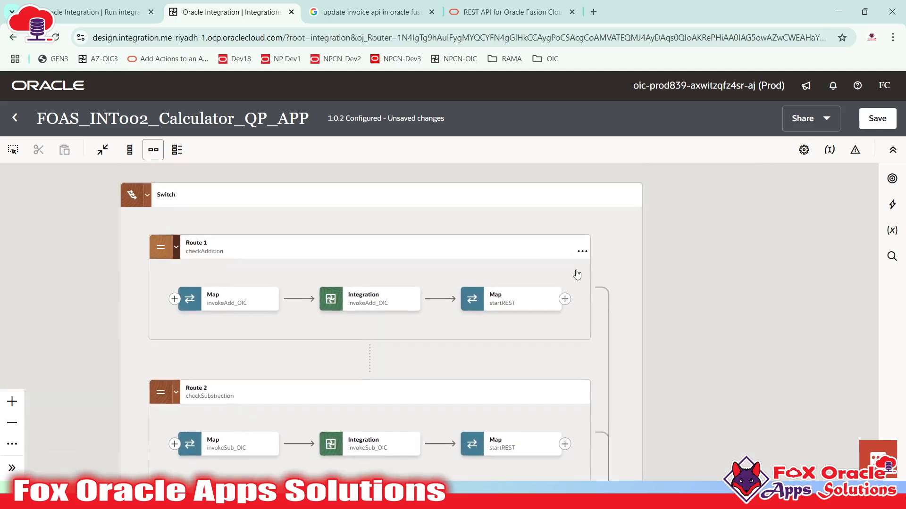
left_click(564, 299)
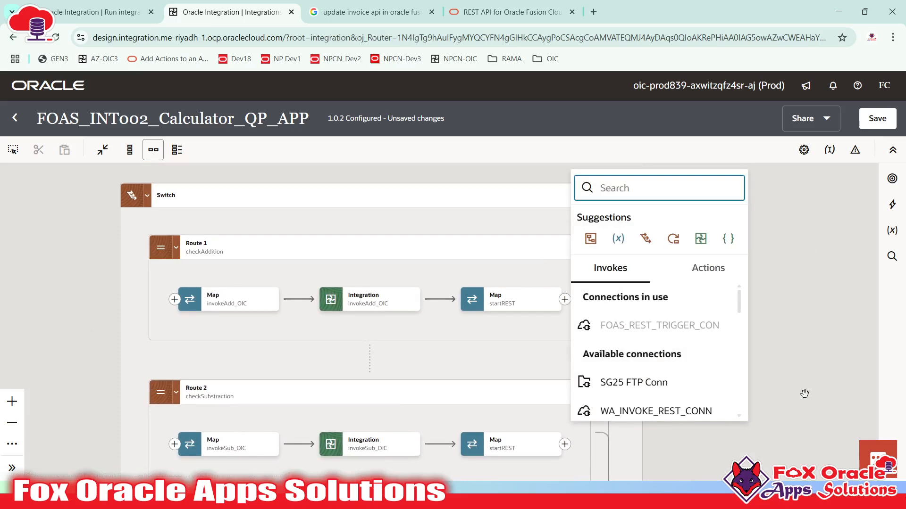
left_click_drag(805, 394, 820, 299)
left_click_drag(130, 407, 249, 389)
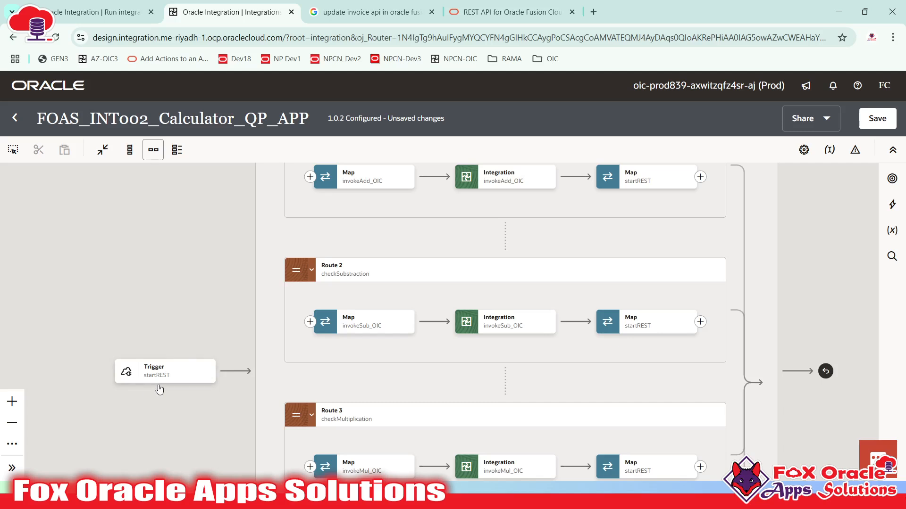
left_click_drag(652, 259, 547, 346)
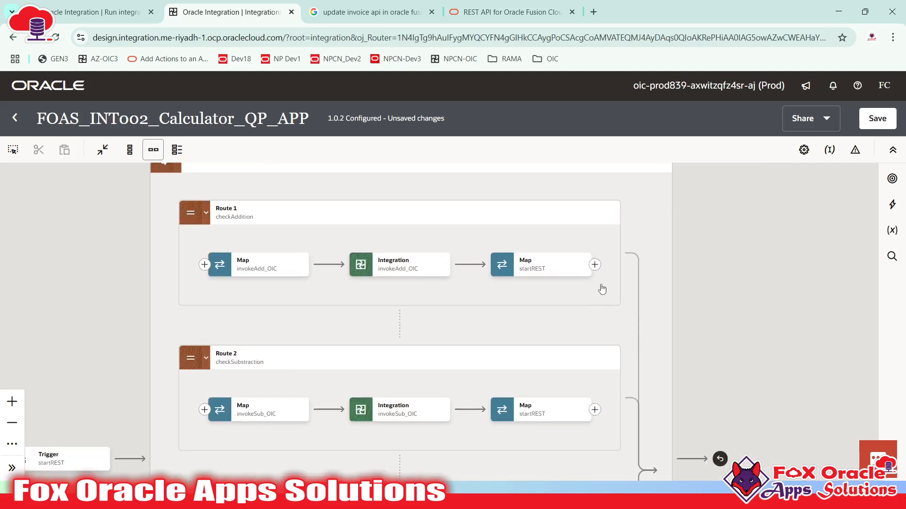
left_click(595, 266)
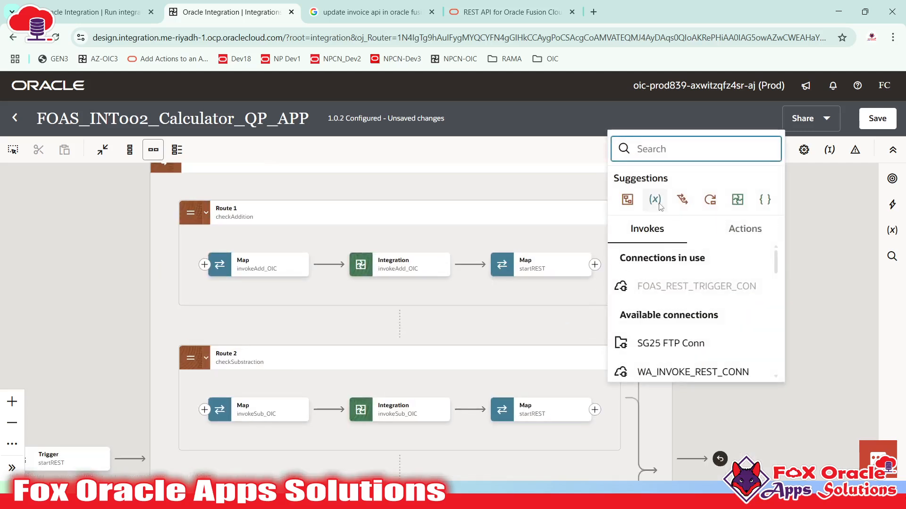
left_click(505, 312)
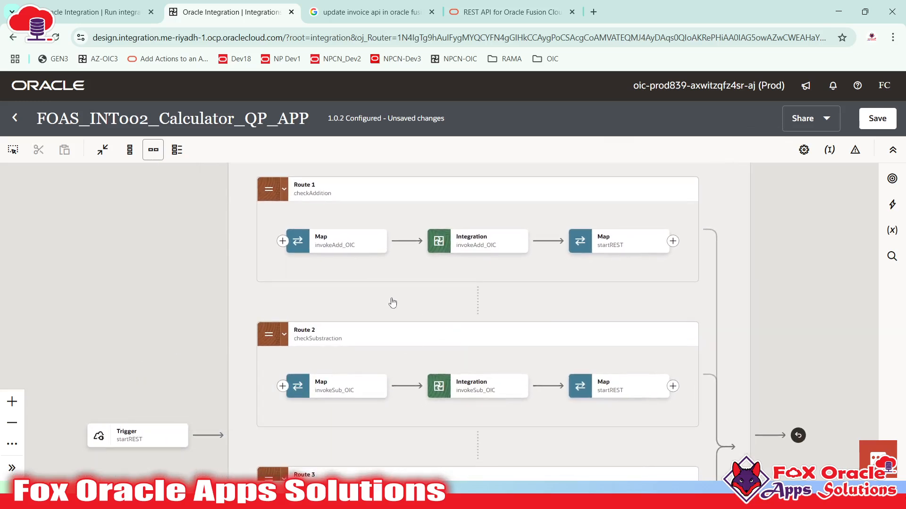
scroll(392, 303, "up", 5)
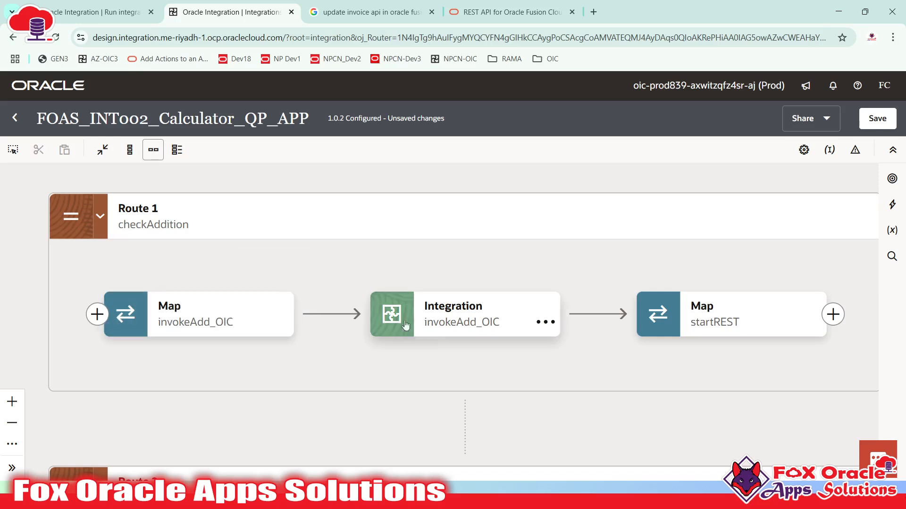
left_click(454, 325)
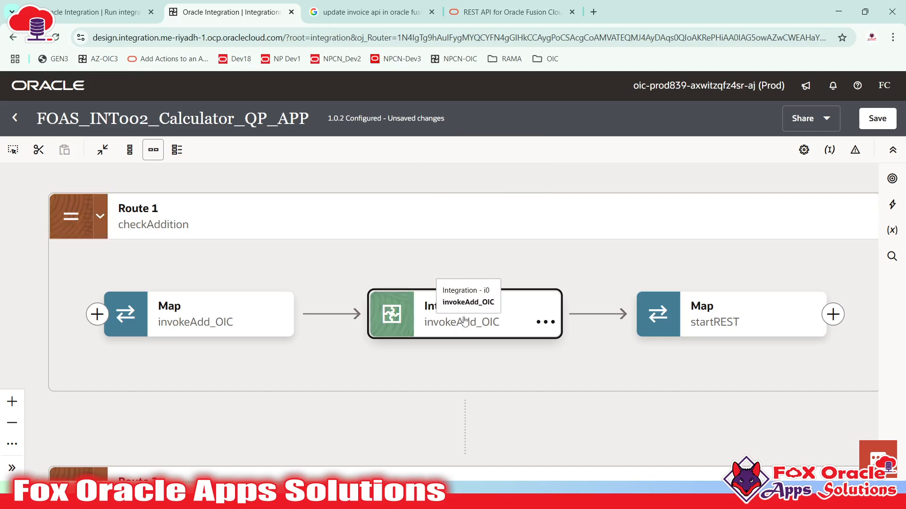
left_click(445, 321)
left_click(439, 322)
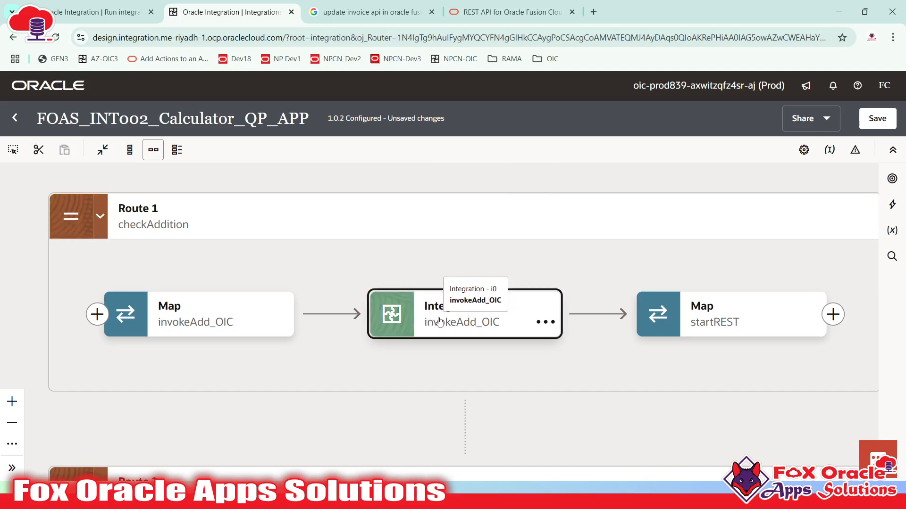
left_click(180, 314)
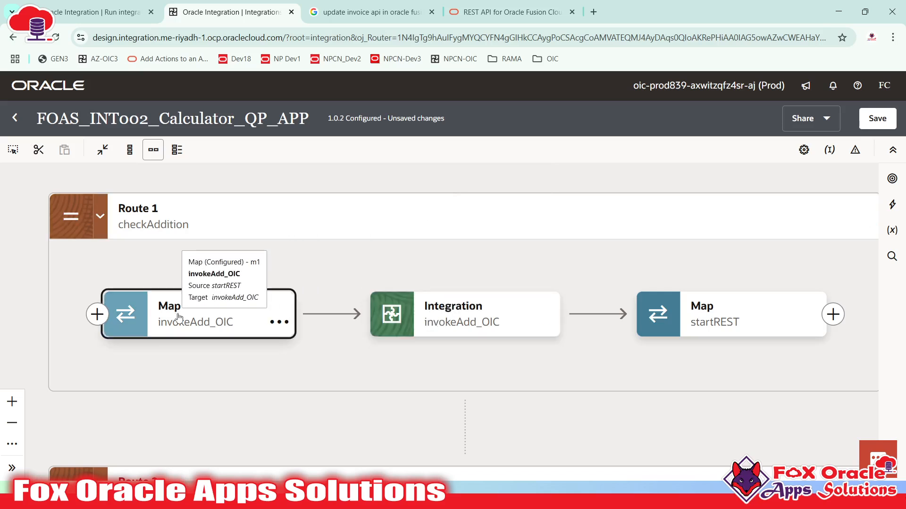
left_click(439, 336)
left_click(159, 329)
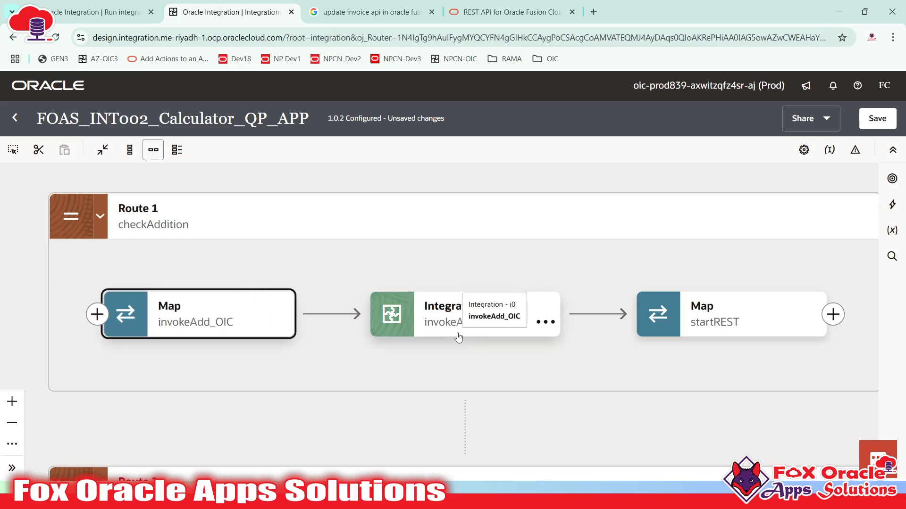
left_click(457, 335)
left_click(223, 315)
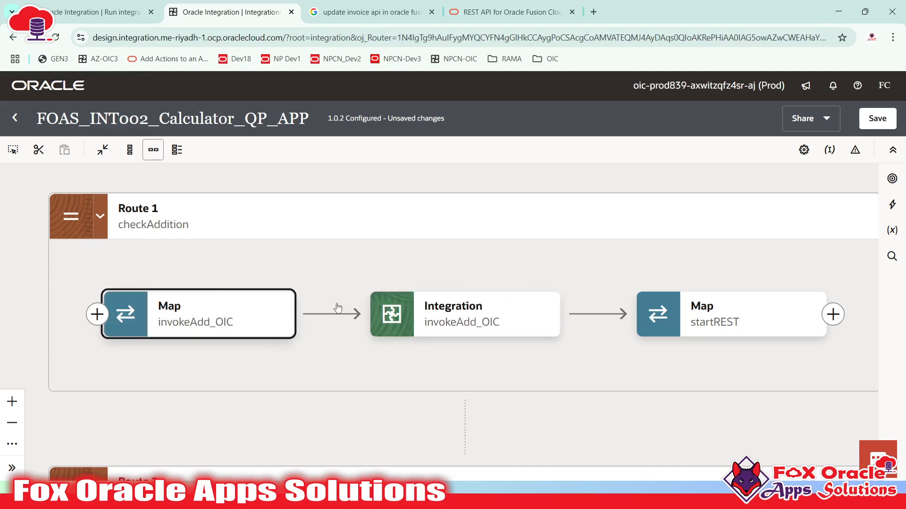
left_click(724, 328)
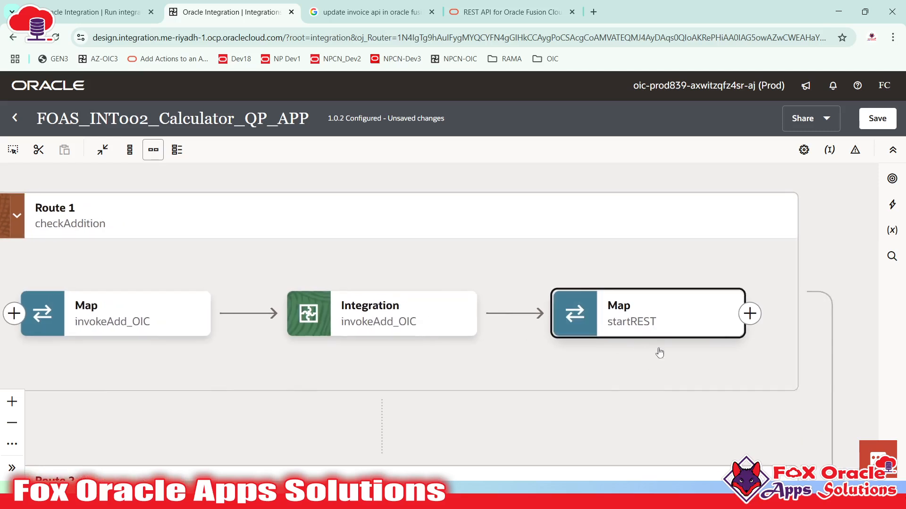
left_click(519, 311)
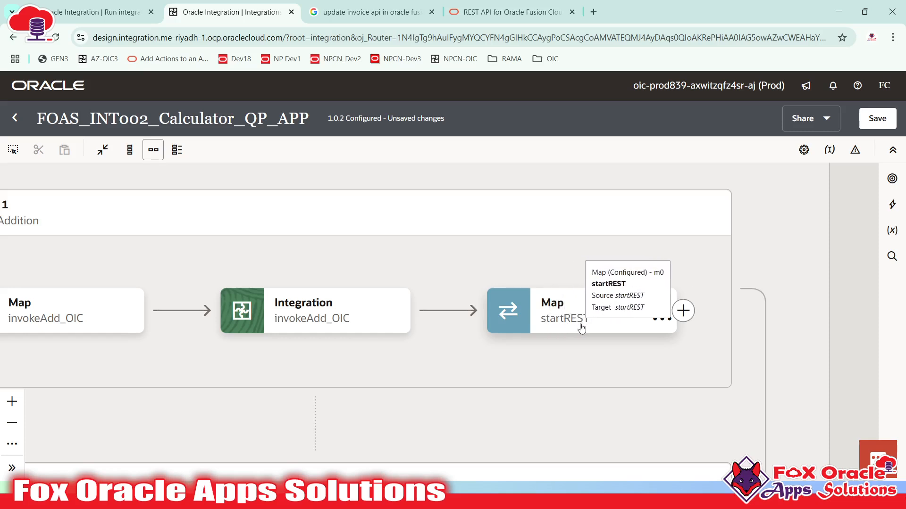
scroll(403, 356, "left", 15)
scroll(542, 282, "down", 4)
left_click_drag(542, 282, 358, 311)
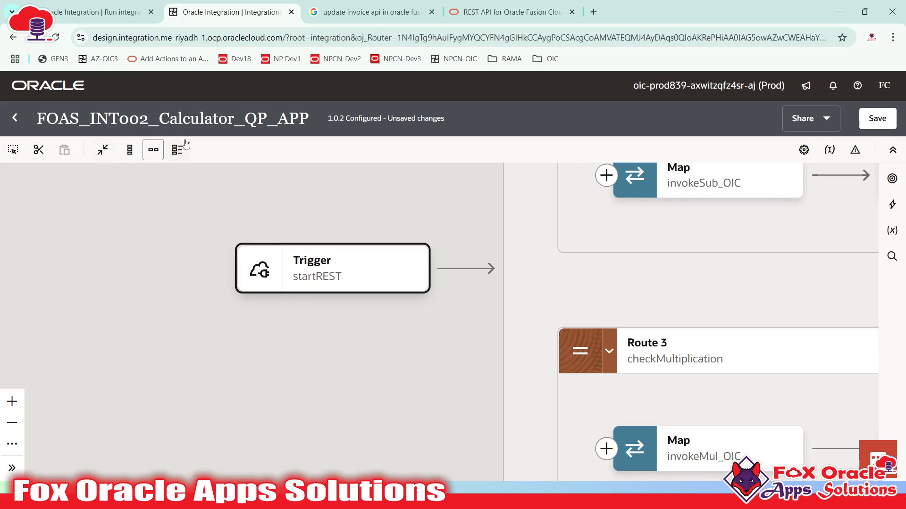
scroll(481, 271, "right", 15)
left_click(501, 255)
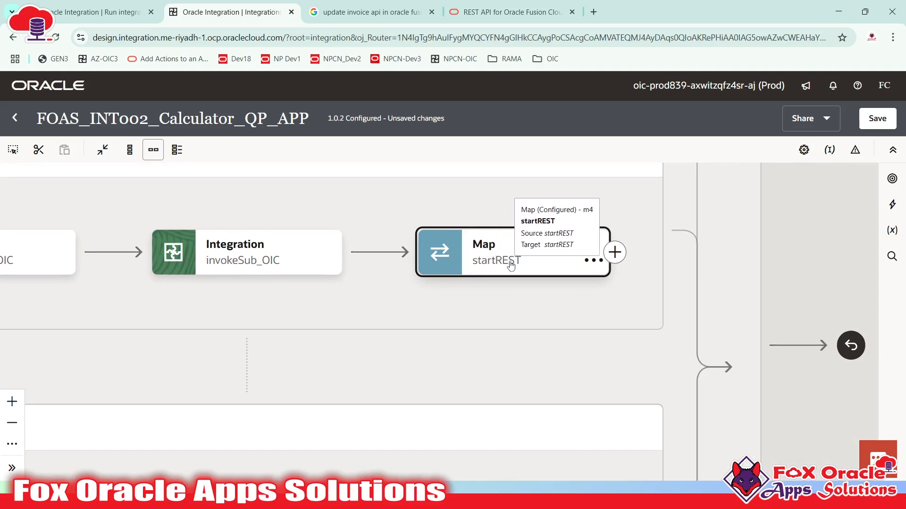
scroll(514, 272, "down", 5)
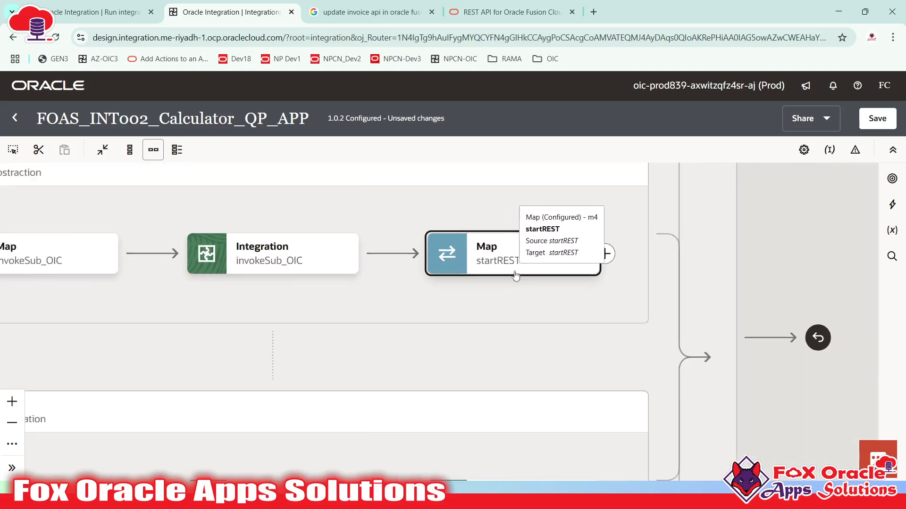
left_click_drag(489, 292, 551, 282)
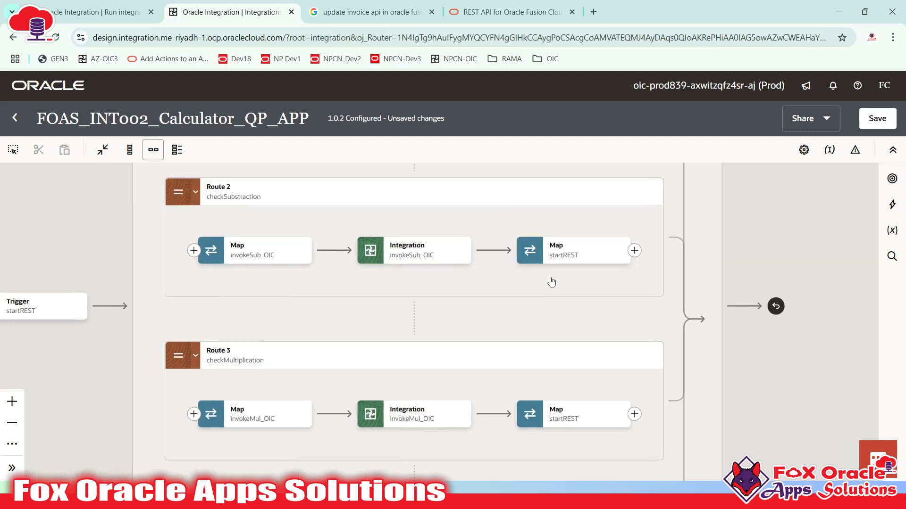
left_click(253, 263)
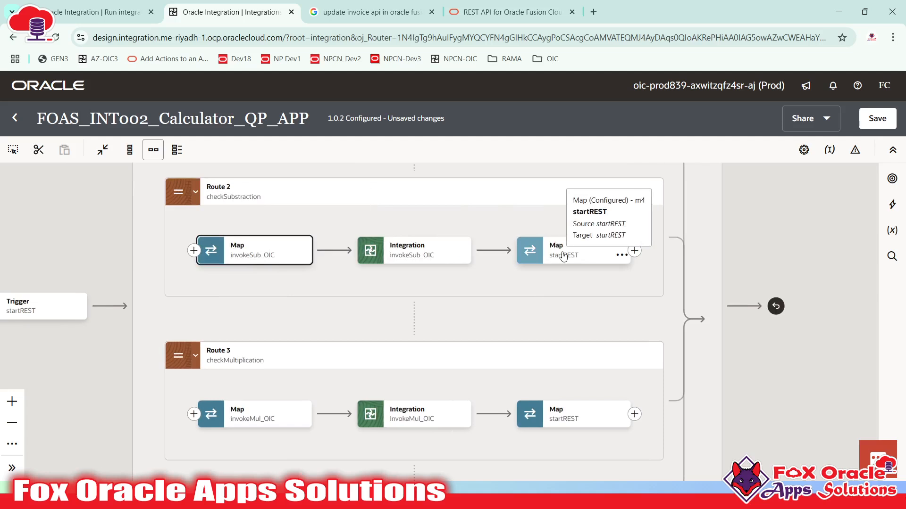
left_click_drag(333, 269, 379, 296)
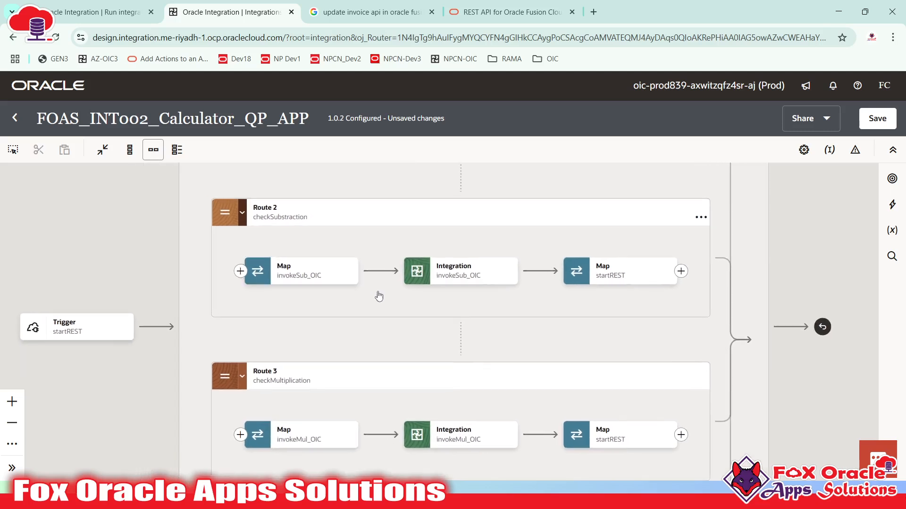
left_click(293, 279)
left_click_drag(293, 279, 361, 277)
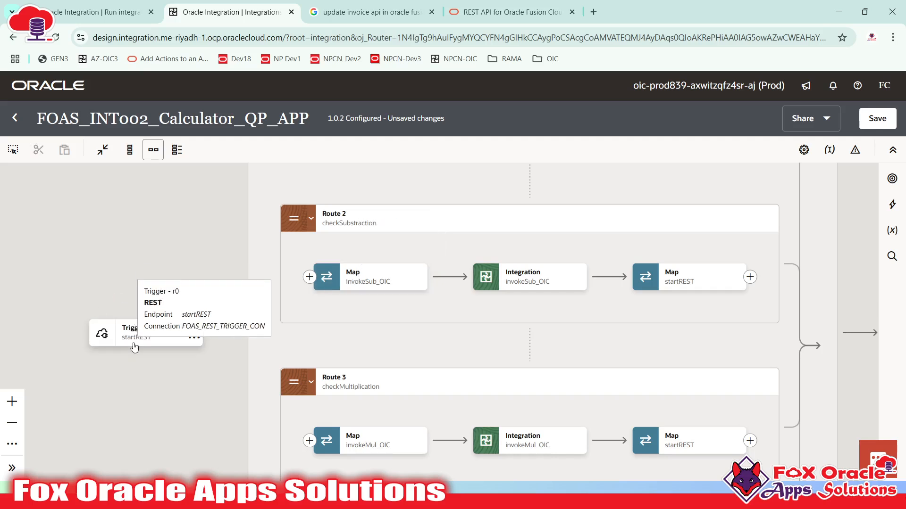
left_click(687, 281)
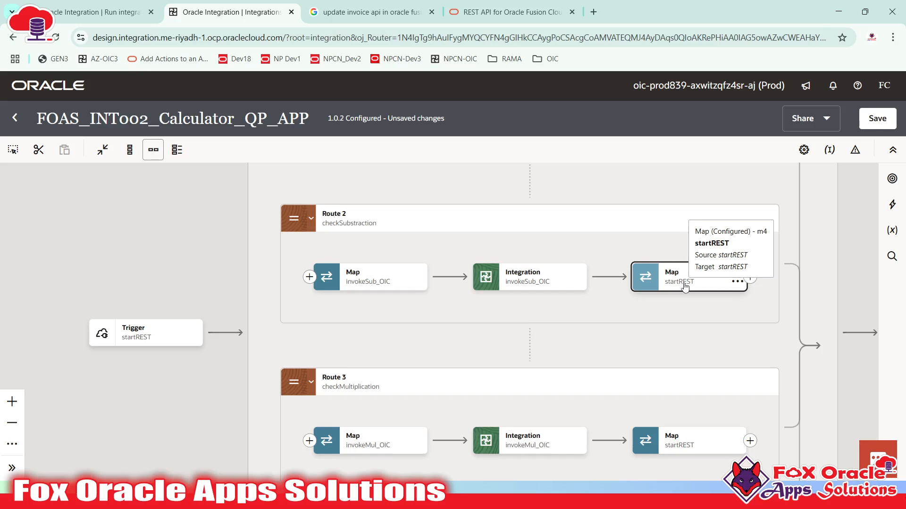
left_click(547, 282)
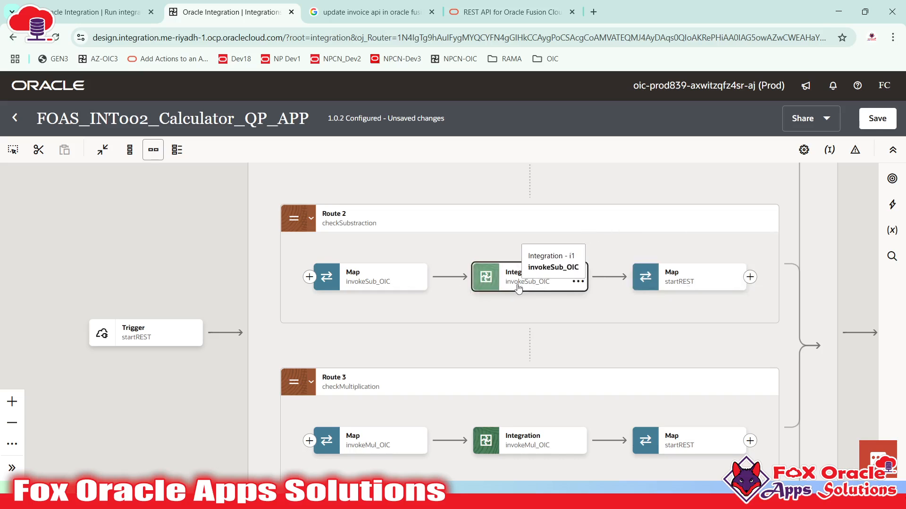
- Open the Map to invokeSub_OIC mapper in Route 2
left_click(137, 347)
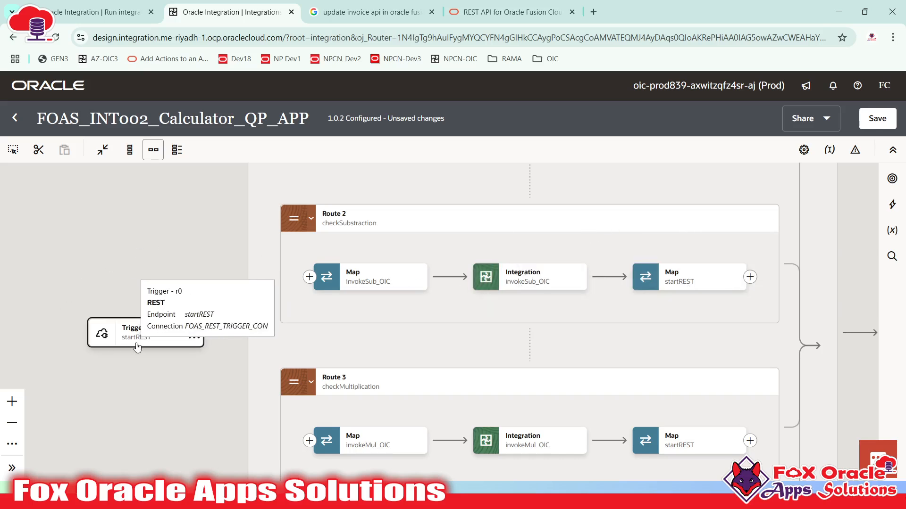
left_click(368, 277)
double_click(368, 277)
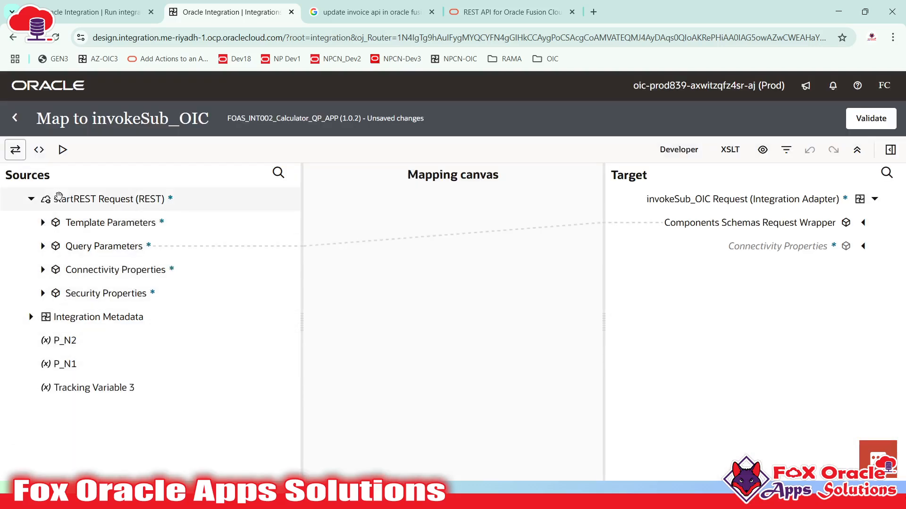
- Review the N 1 and N 2 mappings (N 2 from P N2), then return to the canvas
left_click(74, 200)
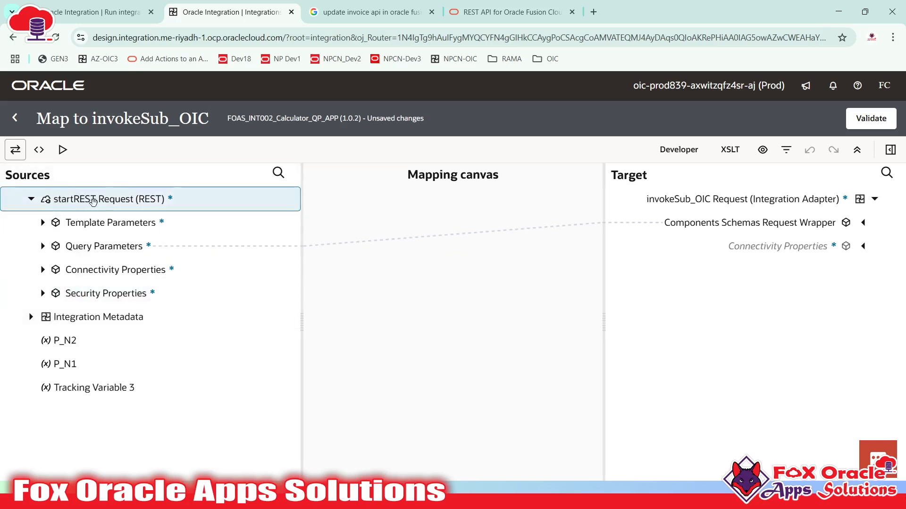
left_click(863, 223)
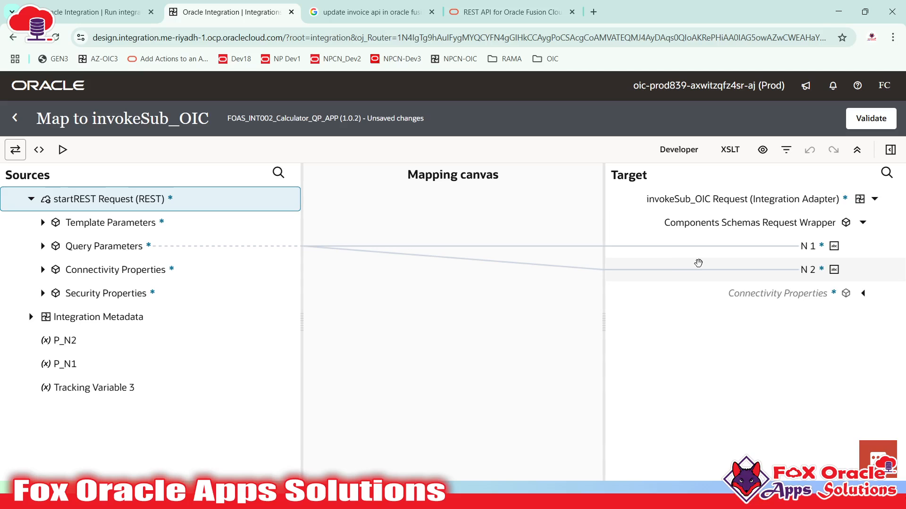
left_click(785, 246)
left_click(801, 272)
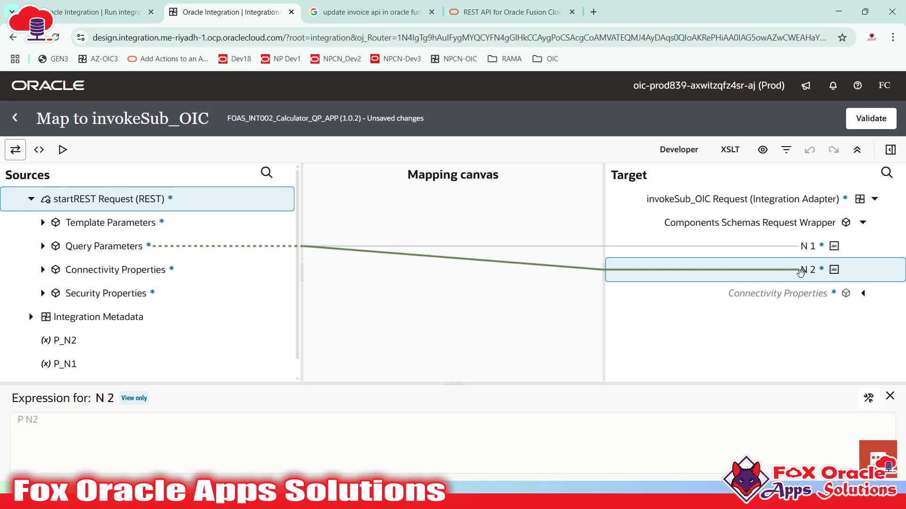
left_click(801, 246)
left_click(799, 283)
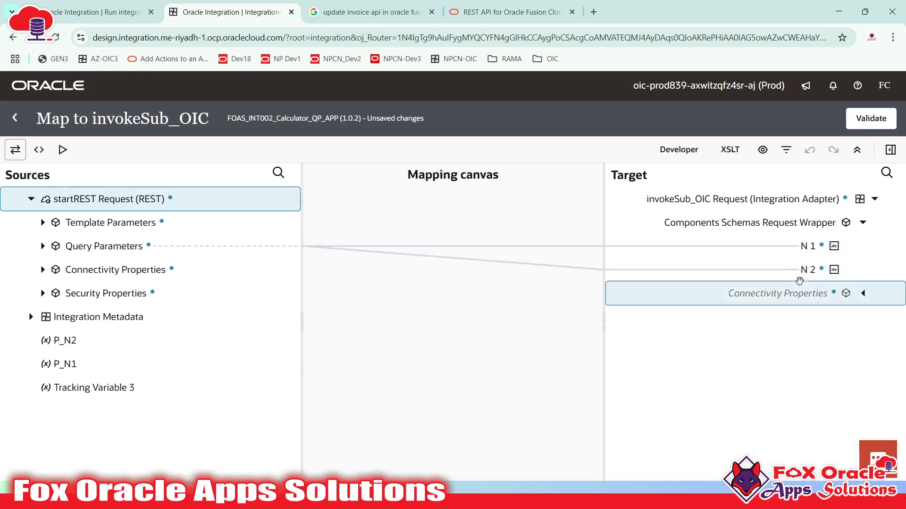
left_click(812, 273)
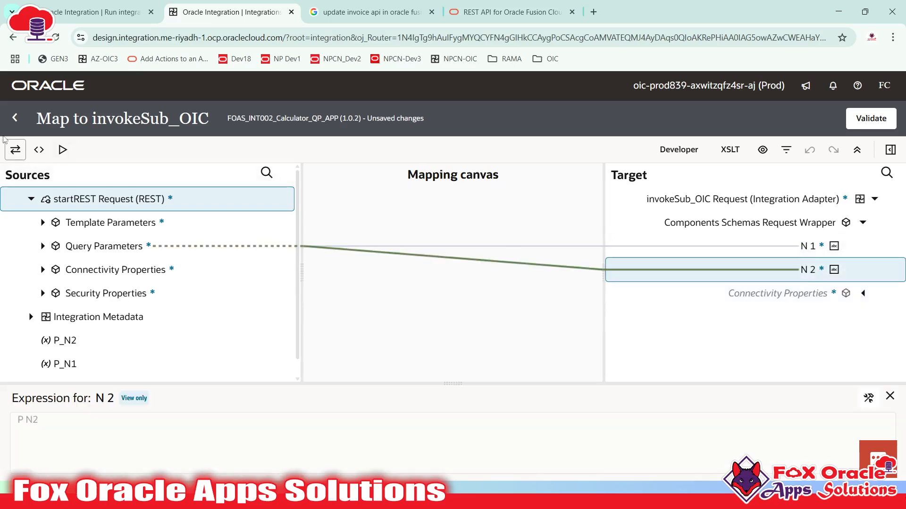
left_click(15, 118)
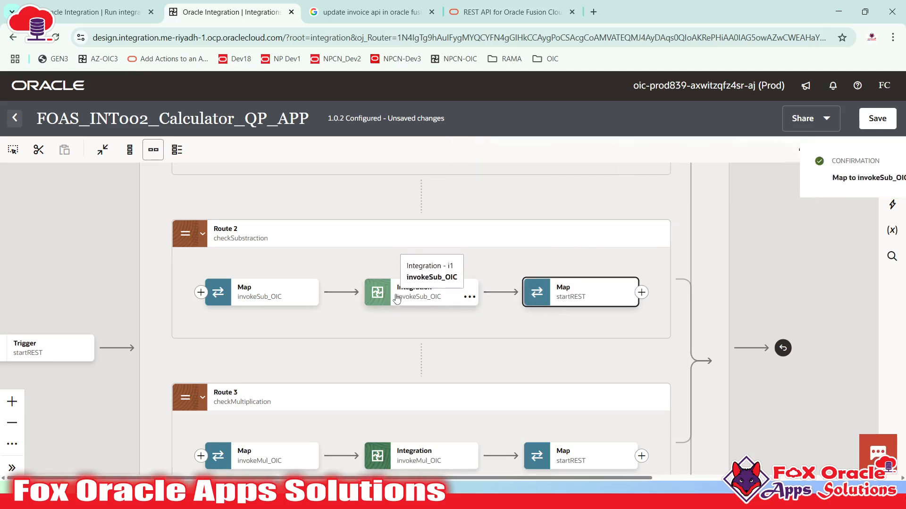
- Inspect the invokeSub_OIC integration call and surrounding steps in Route 2
left_click(222, 341)
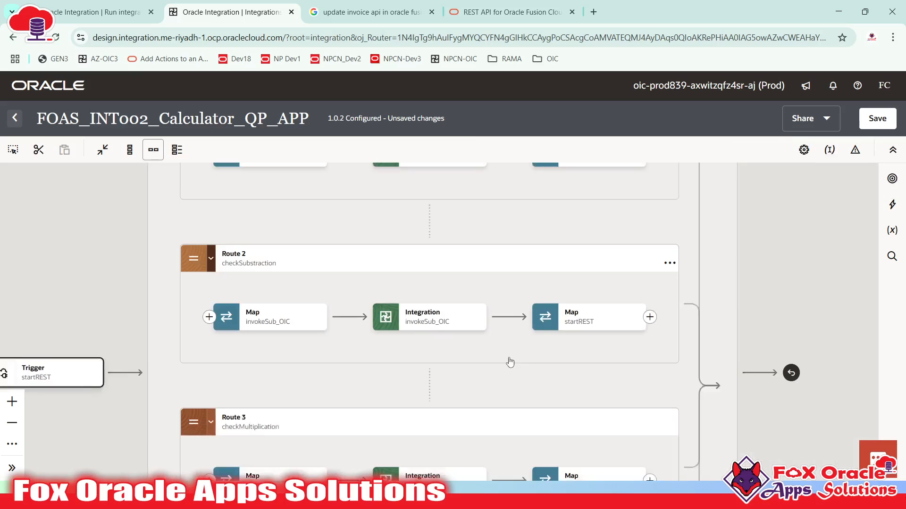
left_click_drag(510, 362, 497, 364)
left_click(565, 326)
left_click(384, 333)
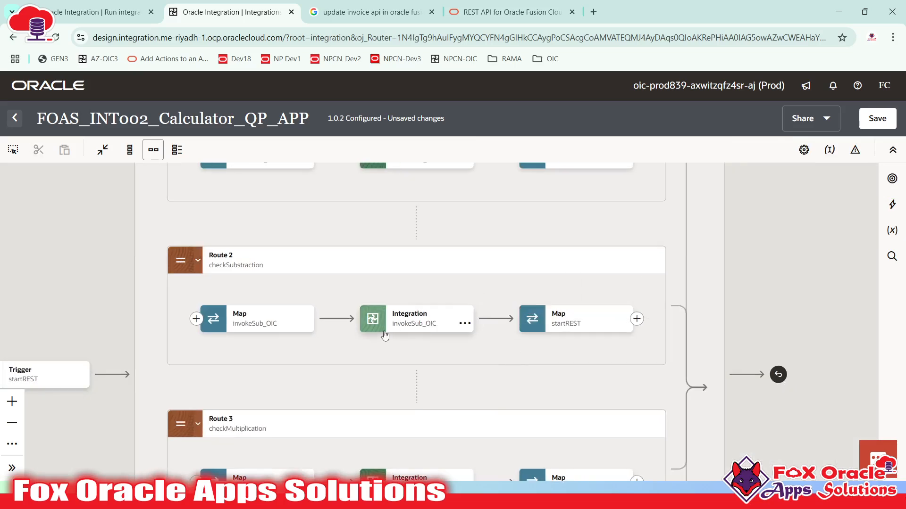
left_click(425, 323)
left_click(390, 330)
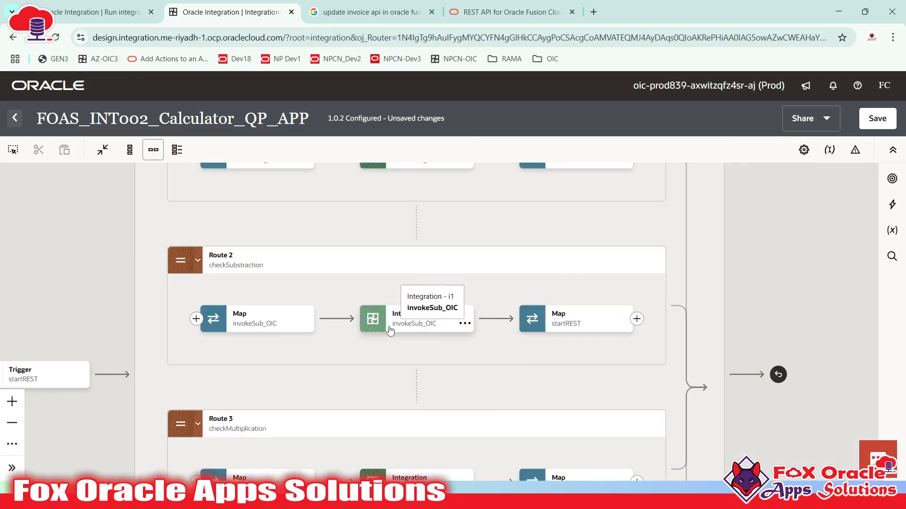
left_click(415, 325)
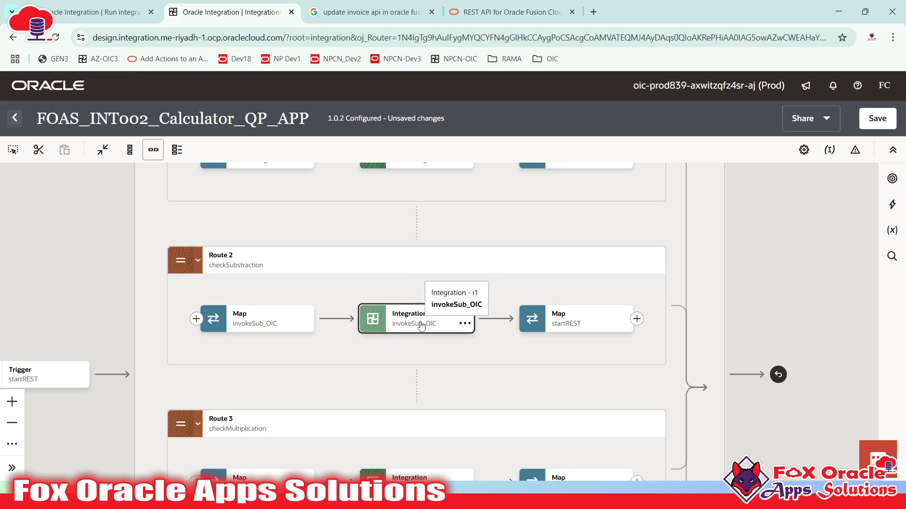
left_click(422, 326)
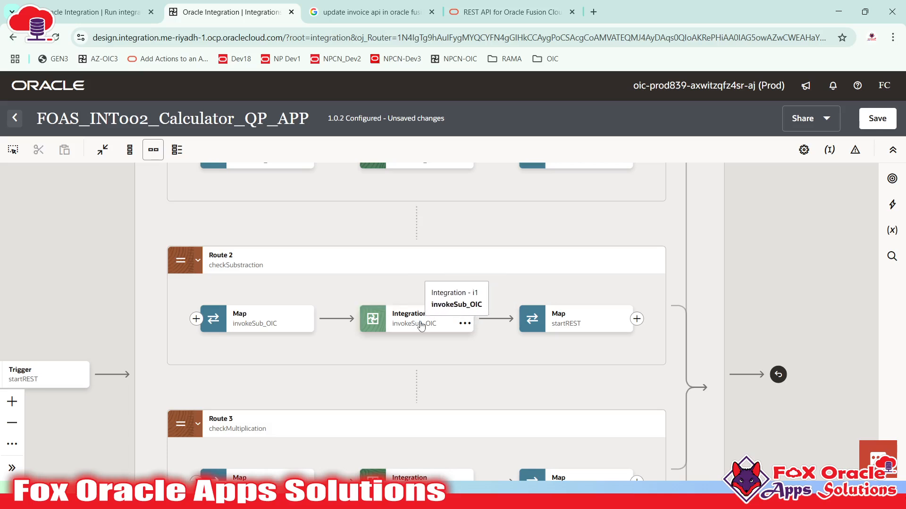
left_click(411, 326)
left_click(435, 321)
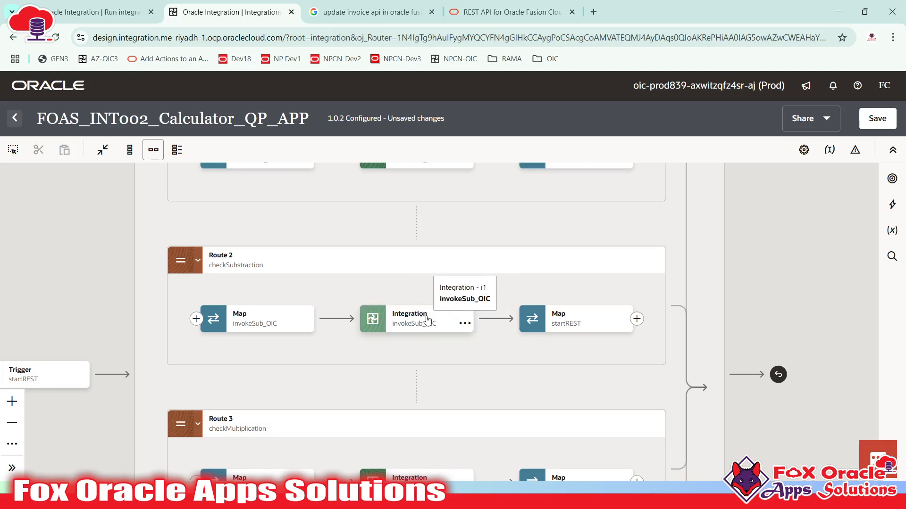
- Open Route 2's Map to startREST response mapping for editing
left_click(257, 321)
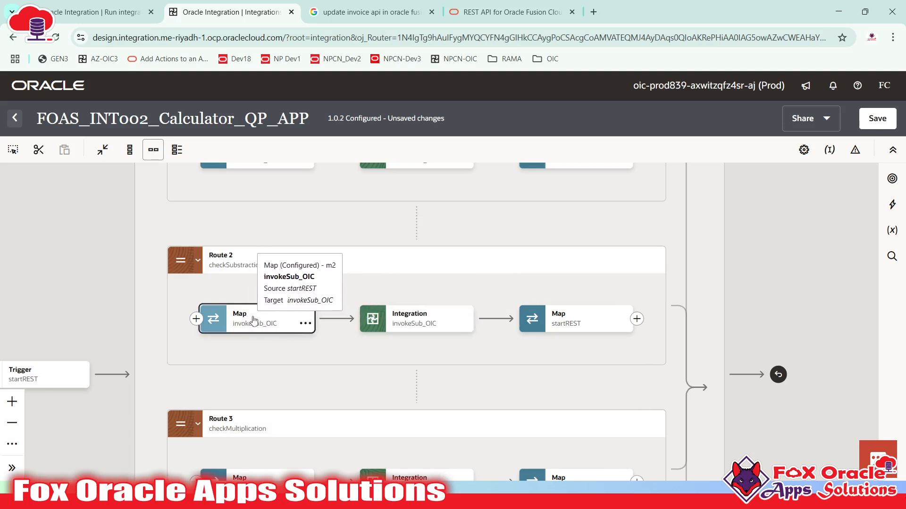
left_click(585, 324)
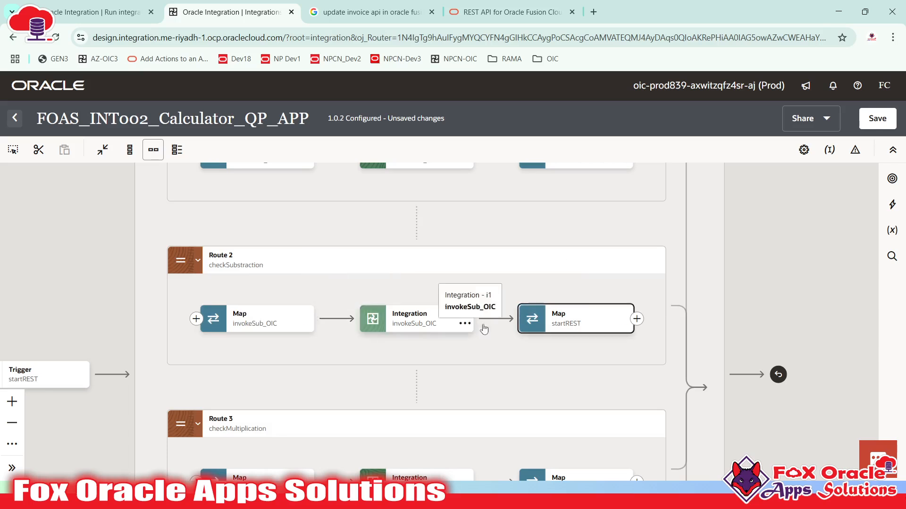
double_click(549, 320)
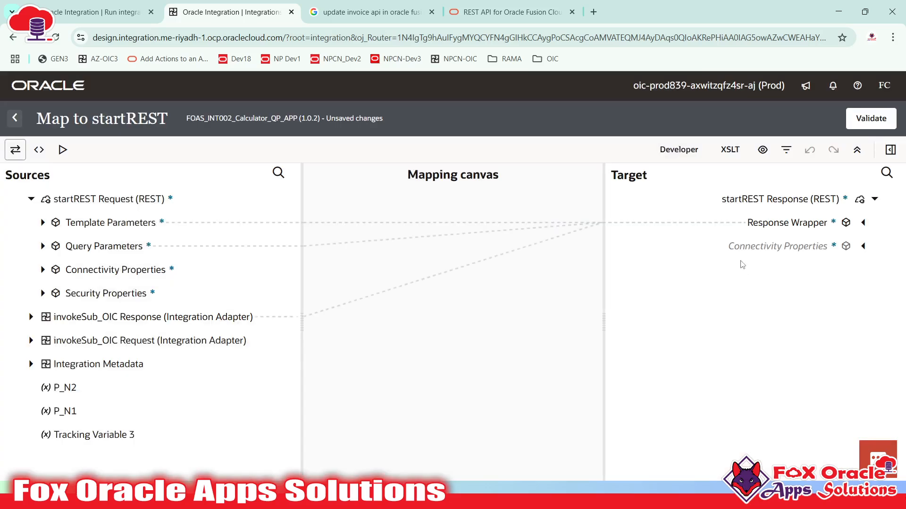
- Expand Response Wrapper and review N1 and Result mappings: N1 from request parameters, Result from invokeSub_OIC Response
left_click(794, 229)
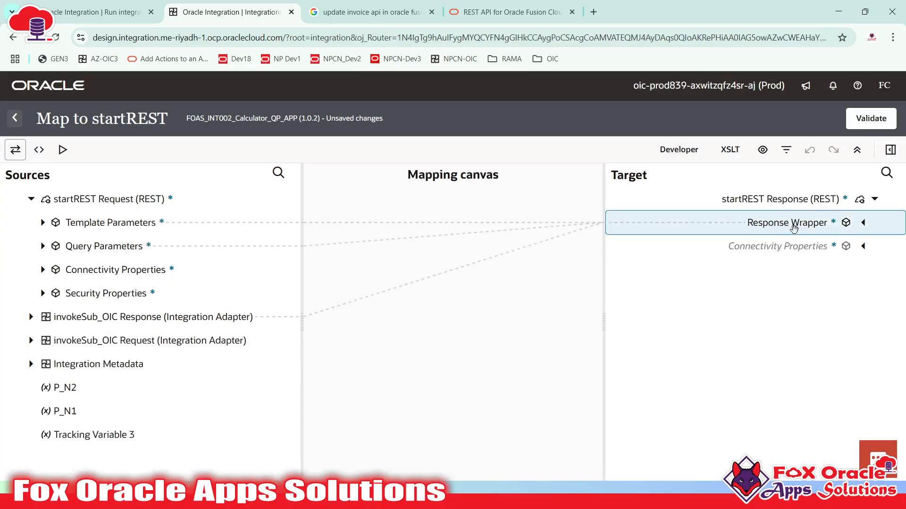
left_click(862, 224)
left_click(805, 274)
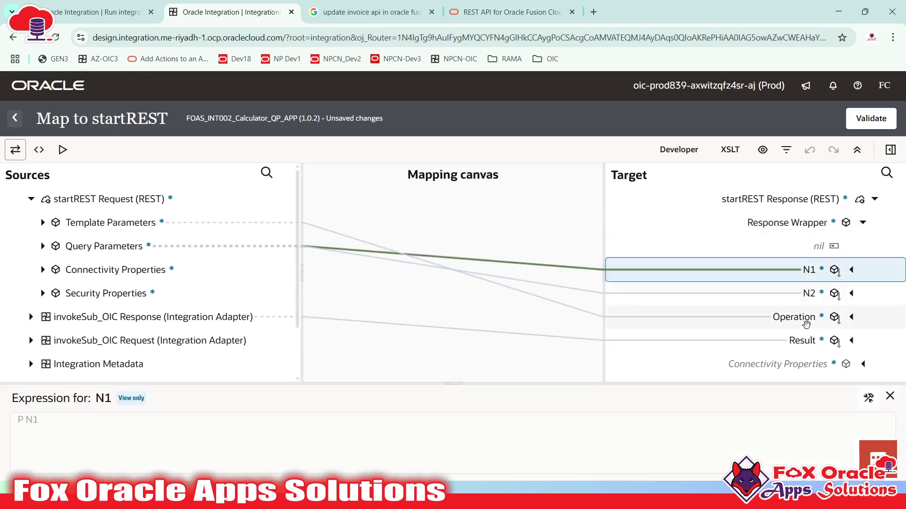
left_click(802, 342)
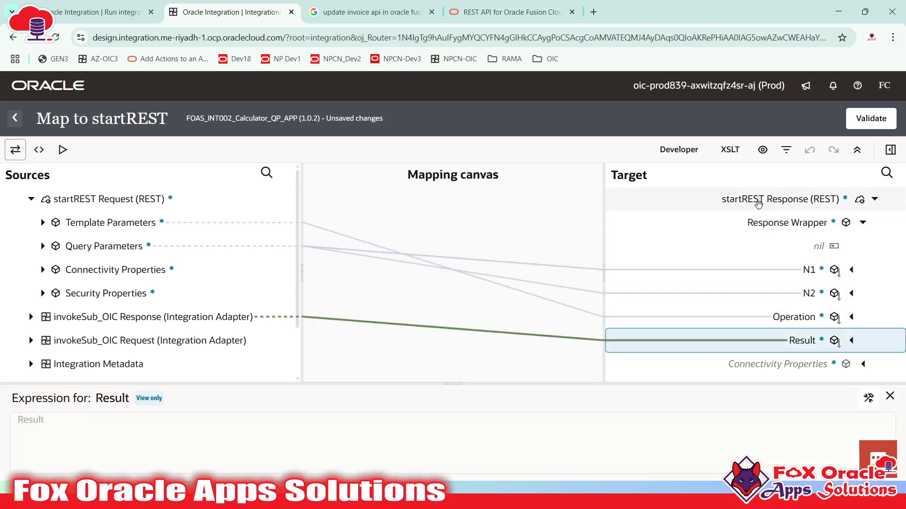
left_click(795, 269)
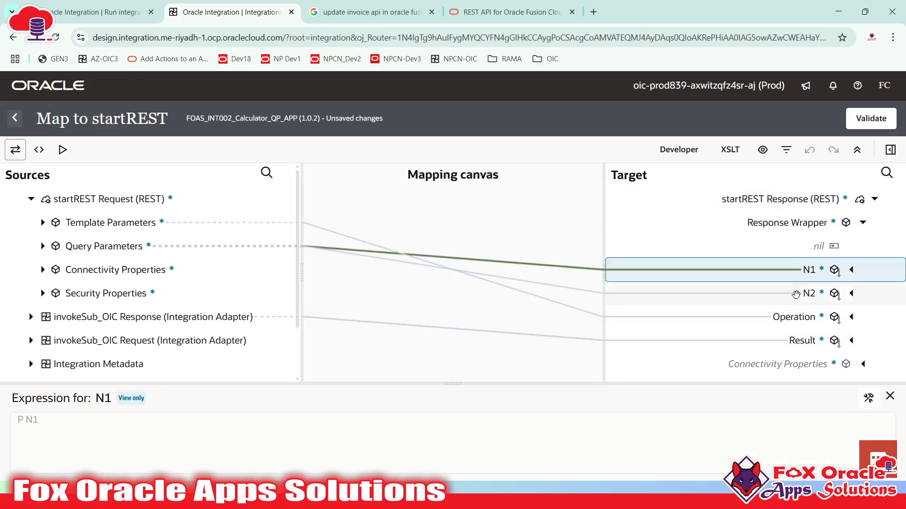
left_click(795, 339)
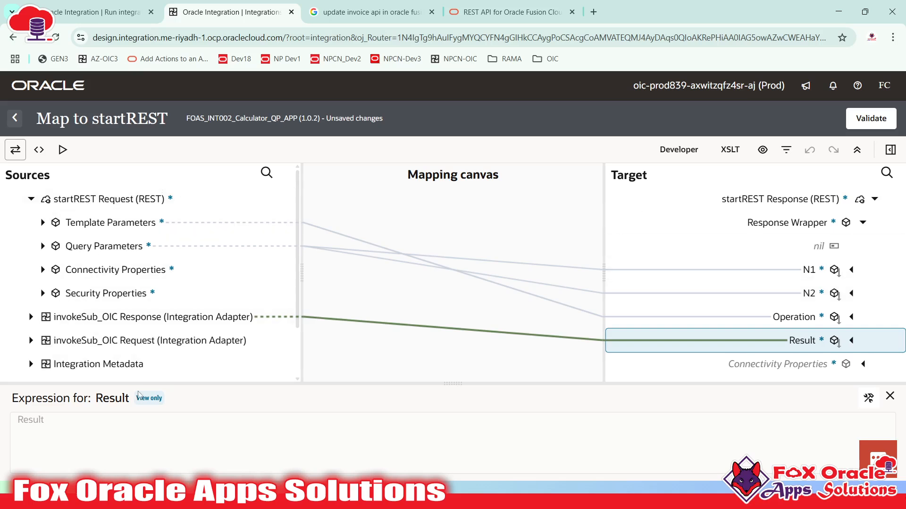
left_click(890, 396)
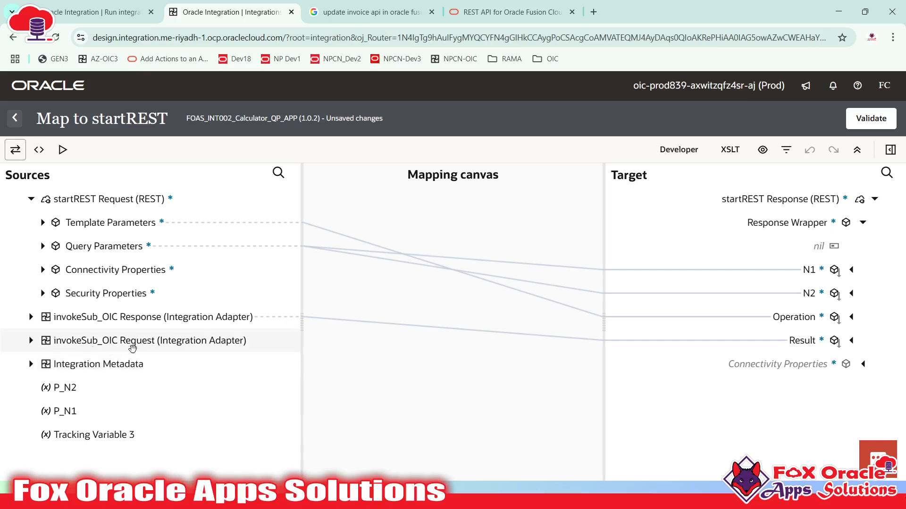
- Expand the invokeSub_OIC Request source and inspect its N 1 and N 2 fields
left_click(31, 341)
left_click(42, 364)
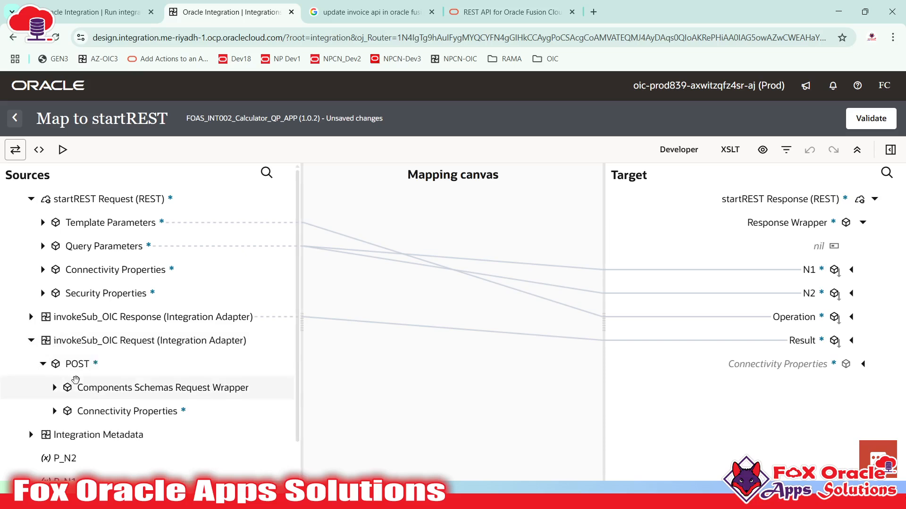
left_click(54, 387)
left_click(98, 415)
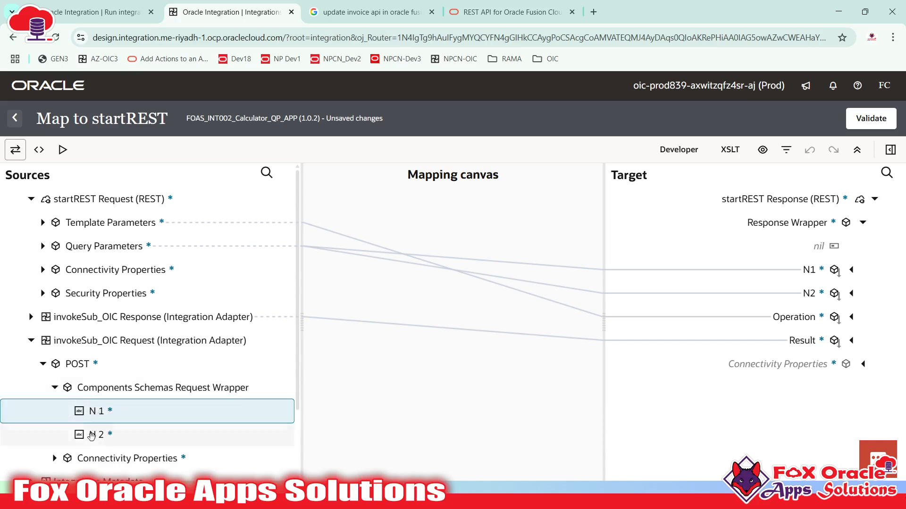
left_click(92, 434)
left_click(99, 415)
left_click(64, 341)
- Expand the invokeSub_OIC Response body to locate its Result field
left_click(60, 321)
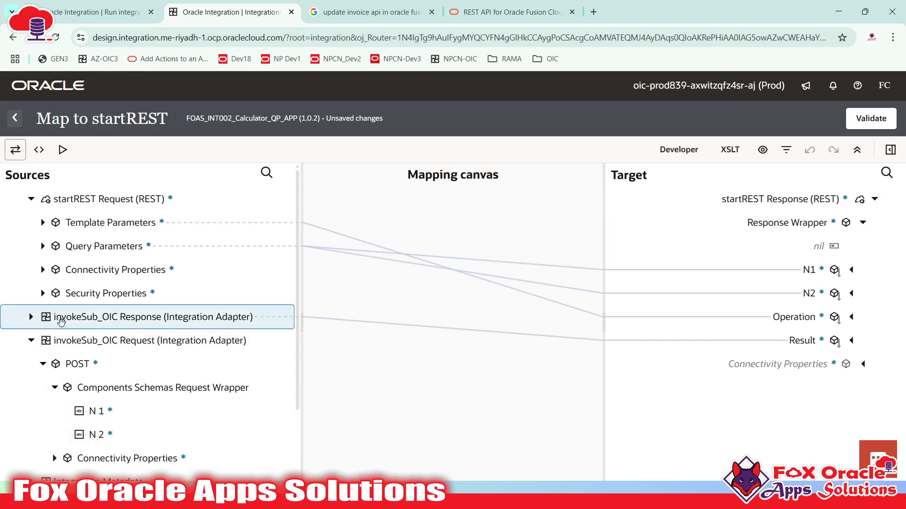
left_click(31, 318)
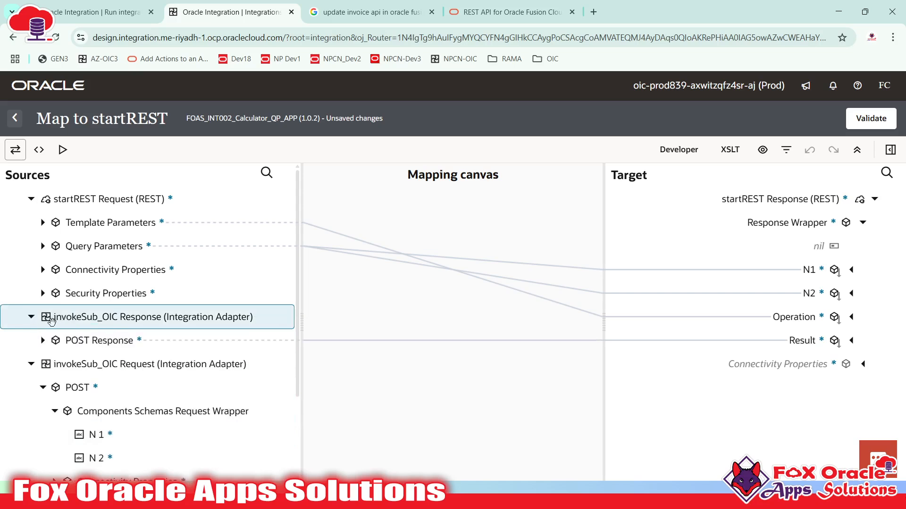
left_click(42, 341)
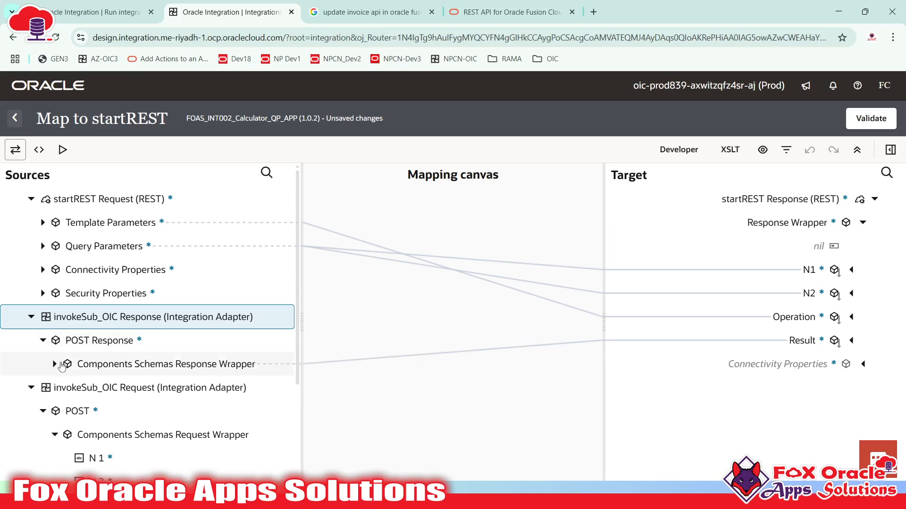
left_click(125, 386)
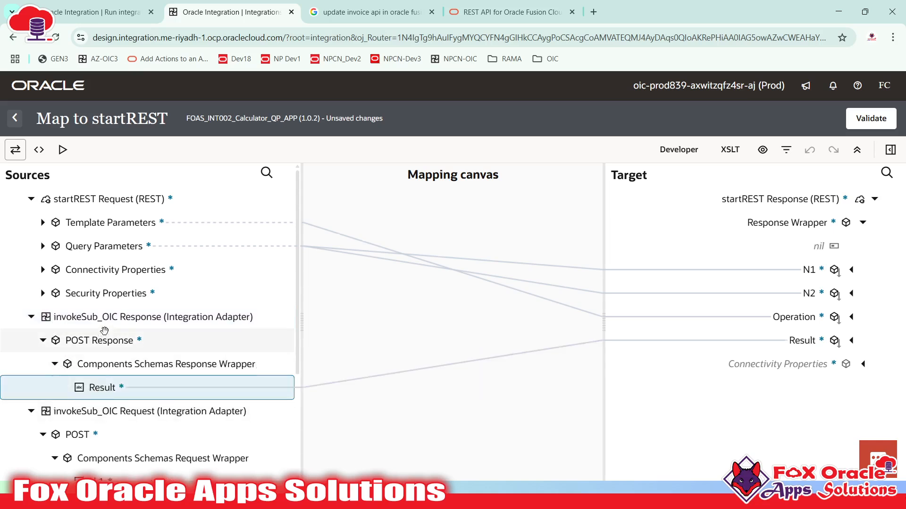
scroll(122, 329, "down", 1)
scroll(123, 329, "down", 1)
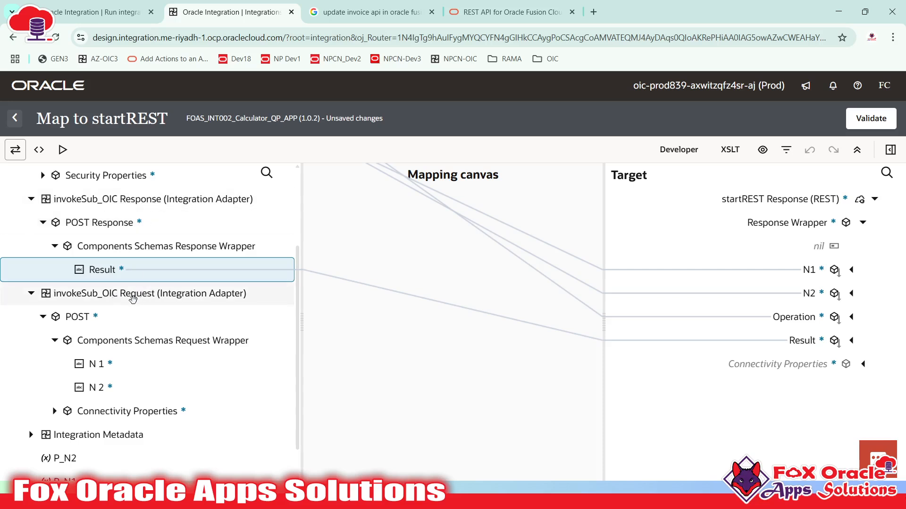
scroll(139, 296, "up", 2)
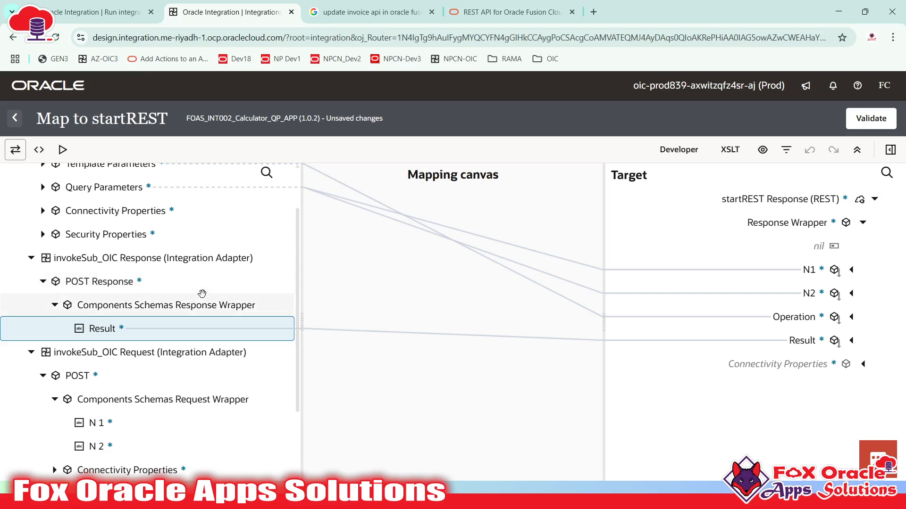
scroll(141, 292, "down", 2)
- Collapse the invokeSub_OIC sources and return to the flow with Map to startREST validated
left_click(31, 293)
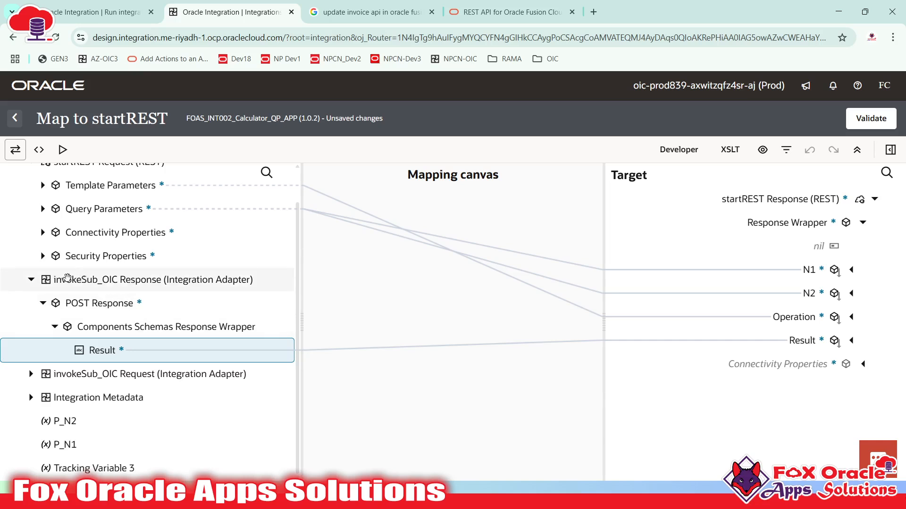
left_click(32, 279)
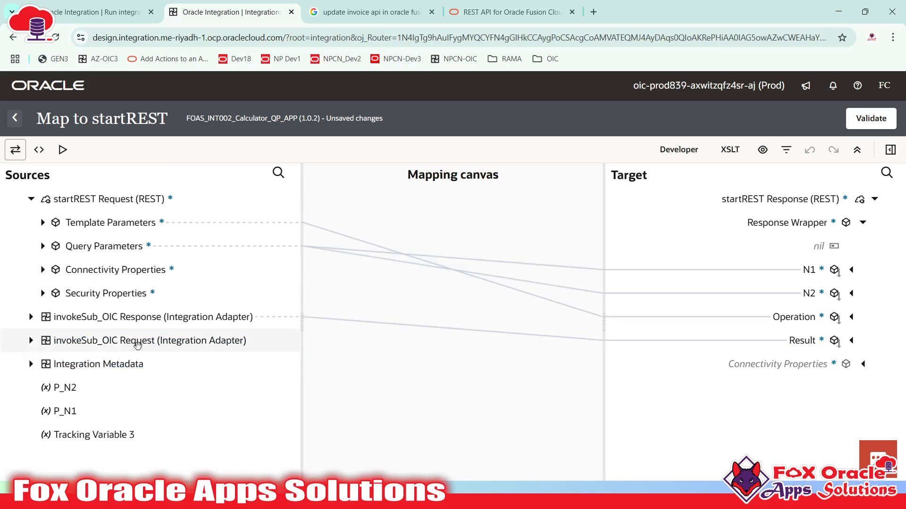
left_click(41, 342)
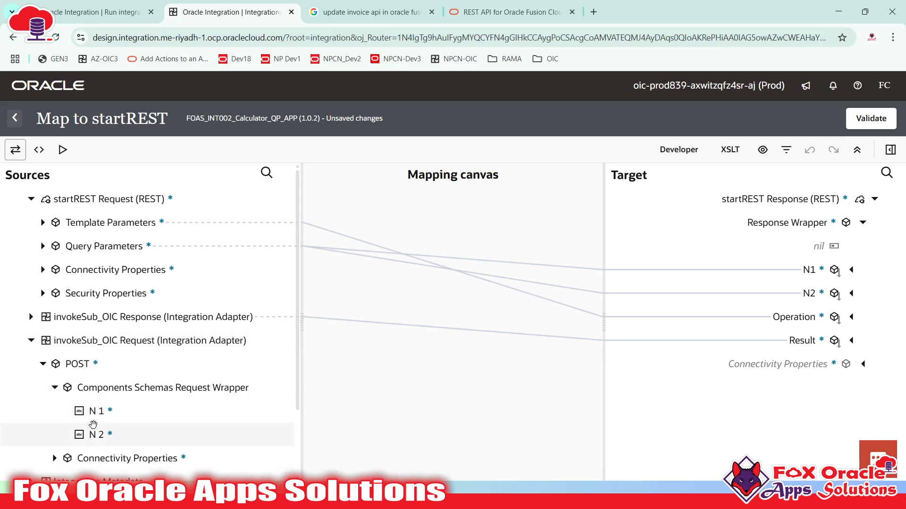
left_click(32, 341)
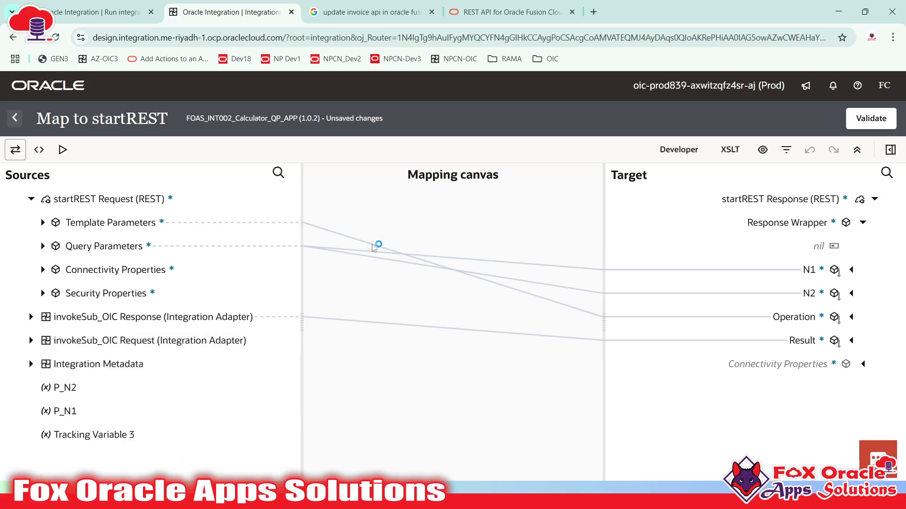
left_click(14, 117)
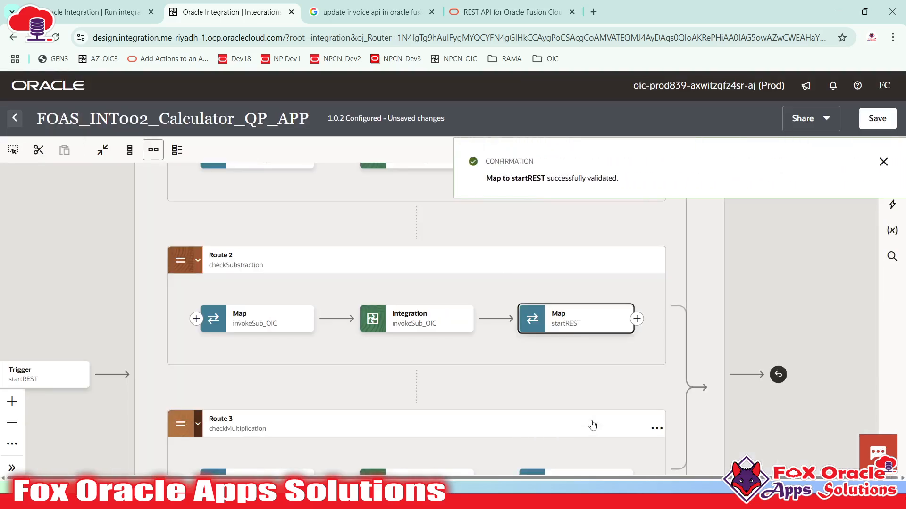
left_click(397, 330)
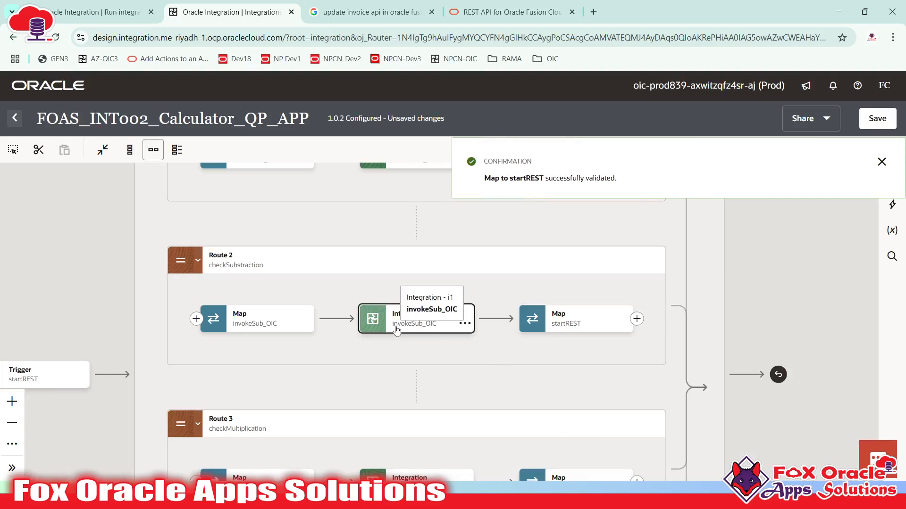
left_click(265, 323)
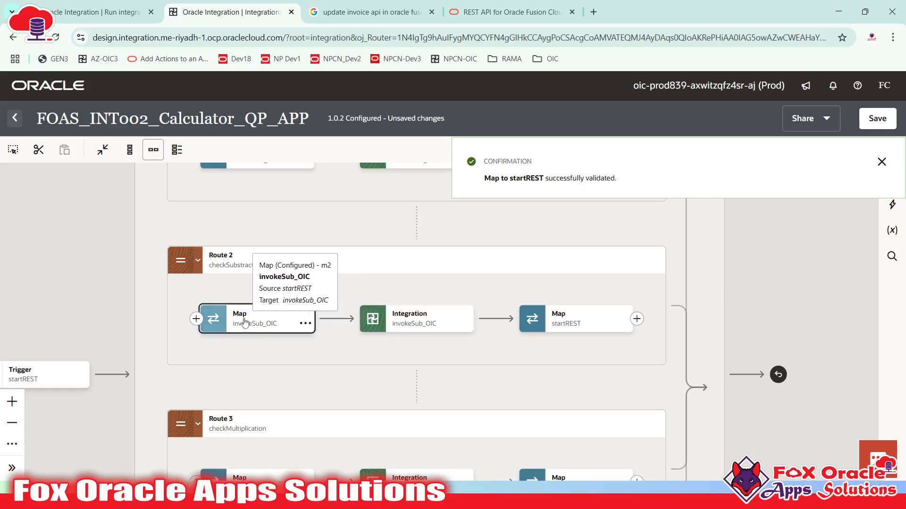
left_click(411, 324)
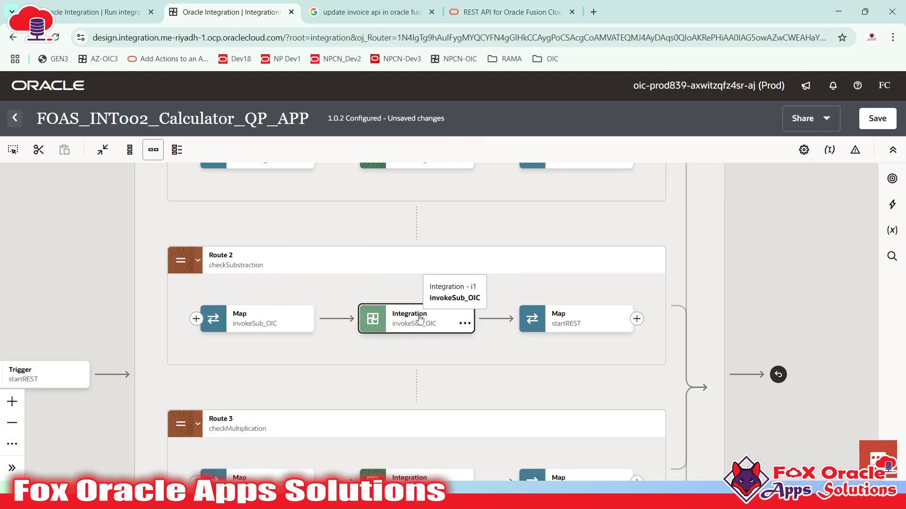
scroll(493, 208, "down", 3)
scroll(493, 209, "down", 1)
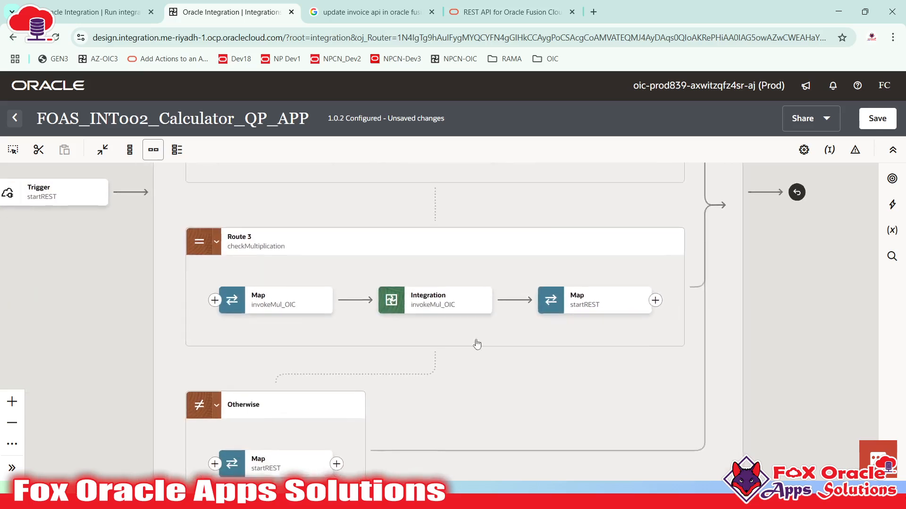
scroll(479, 283, "up", 8)
left_click(413, 305)
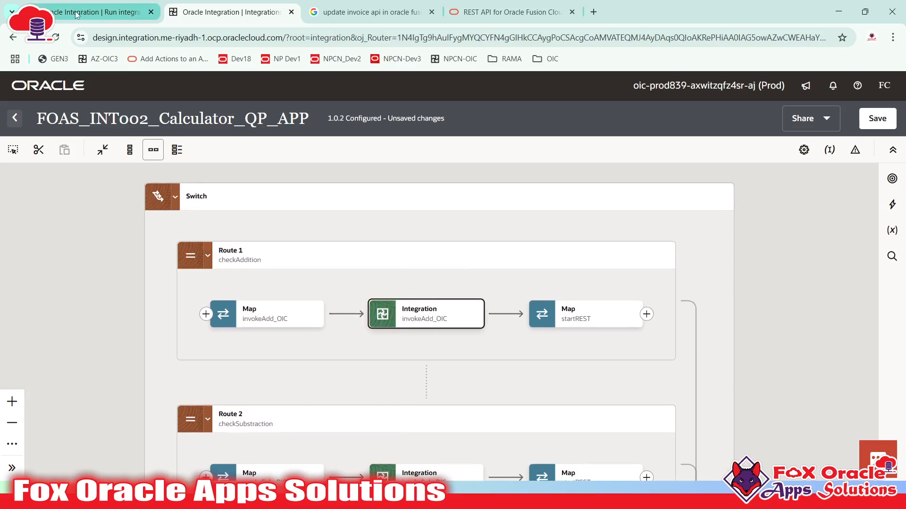
left_click(95, 12)
left_click(25, 124)
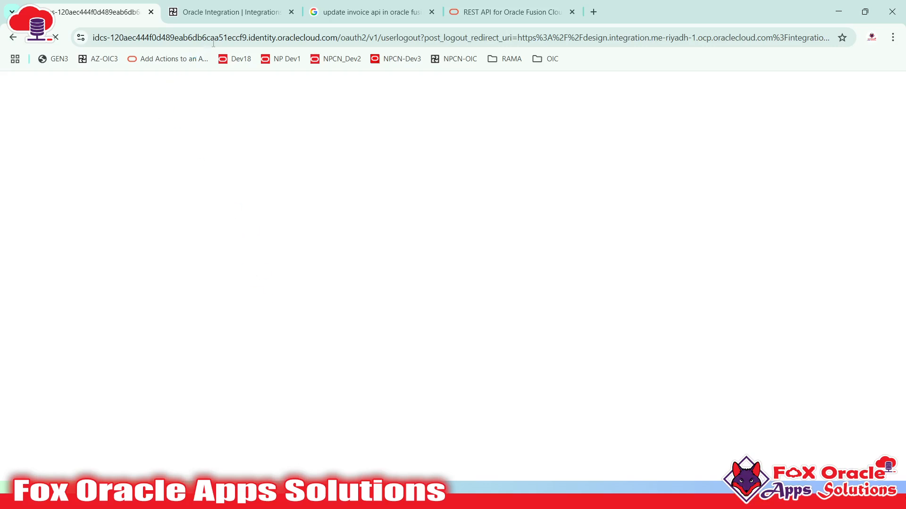
left_click(229, 13)
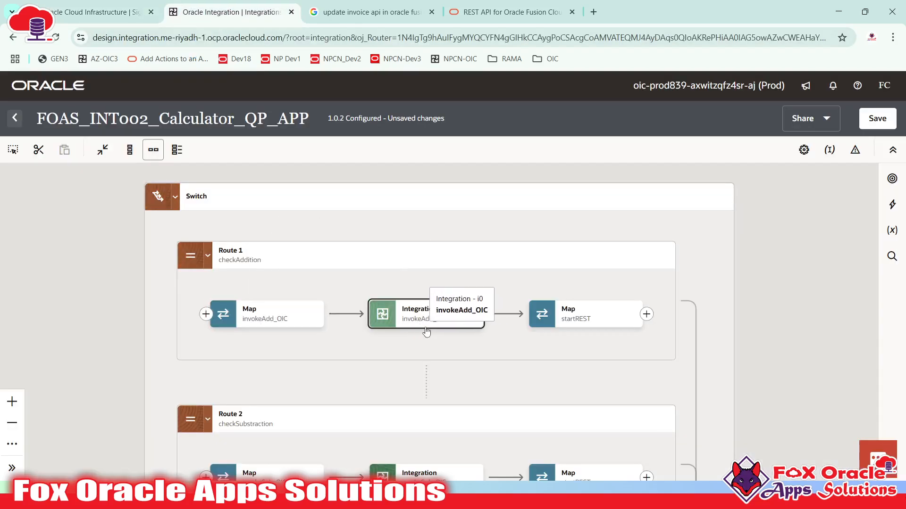
left_click_drag(426, 307, 417, 341)
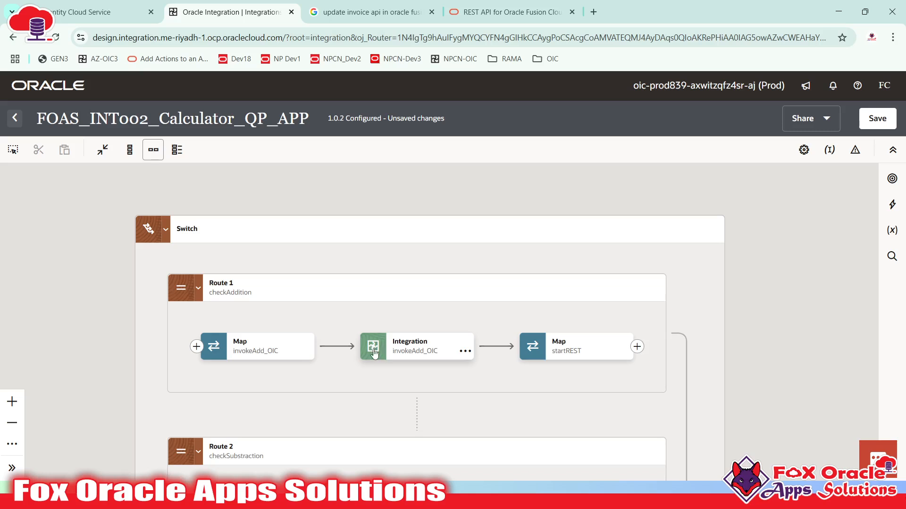
left_click(400, 355)
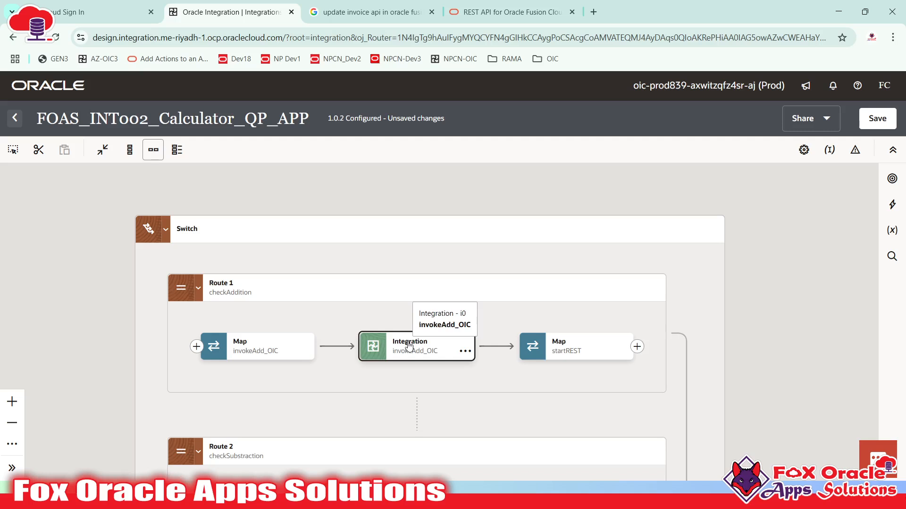
left_click_drag(413, 275, 502, 398)
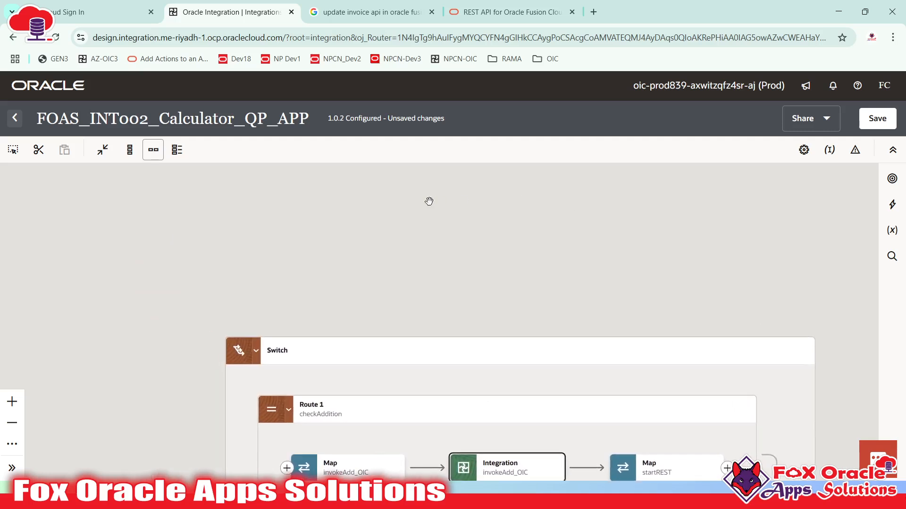
left_click_drag(313, 257, 243, 267)
left_click_drag(276, 352, 273, 181)
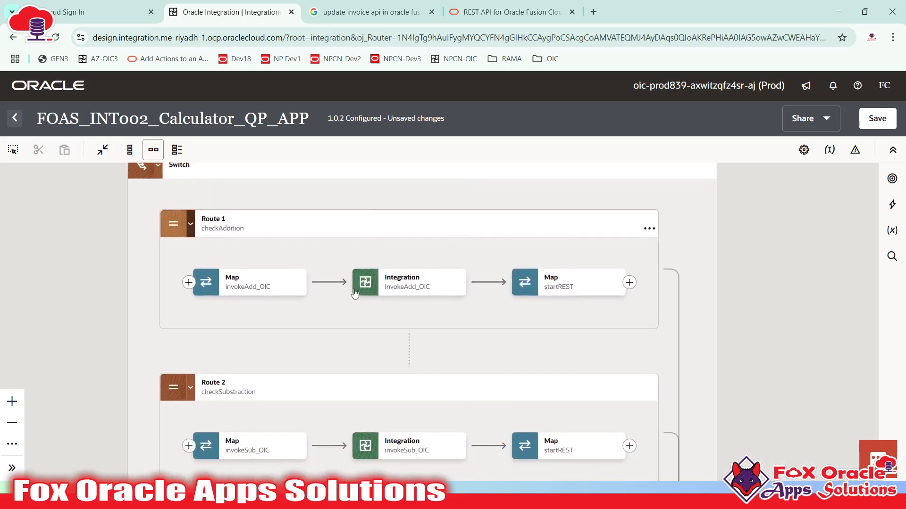
left_click_drag(350, 285, 347, 349)
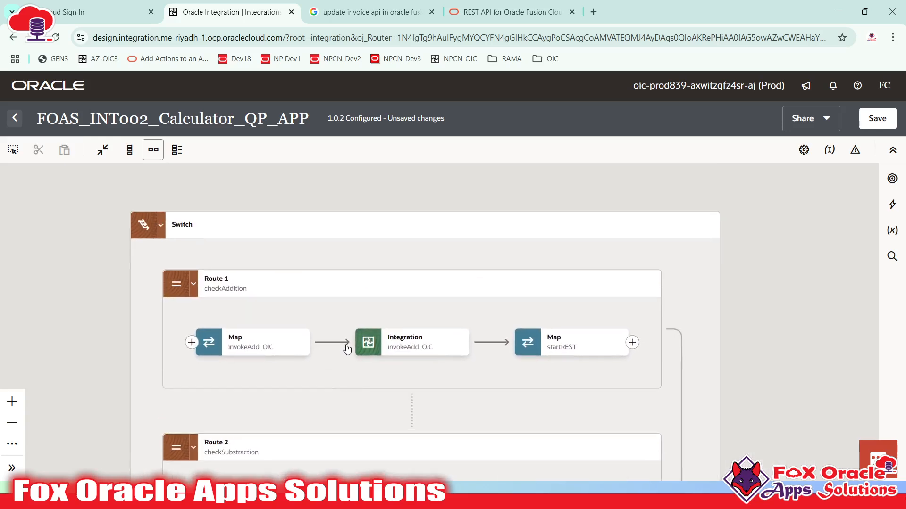
mouse_move(373, 353)
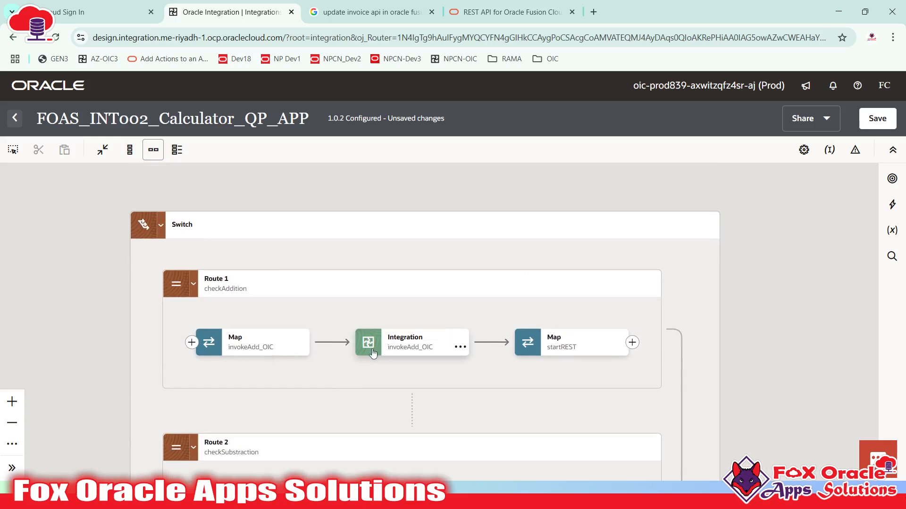
left_click(427, 352)
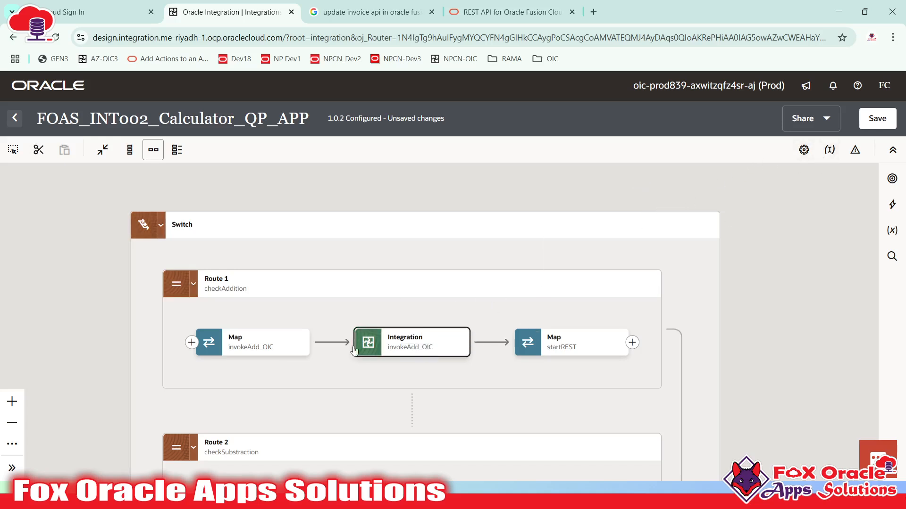
left_click_drag(376, 312, 383, 293)
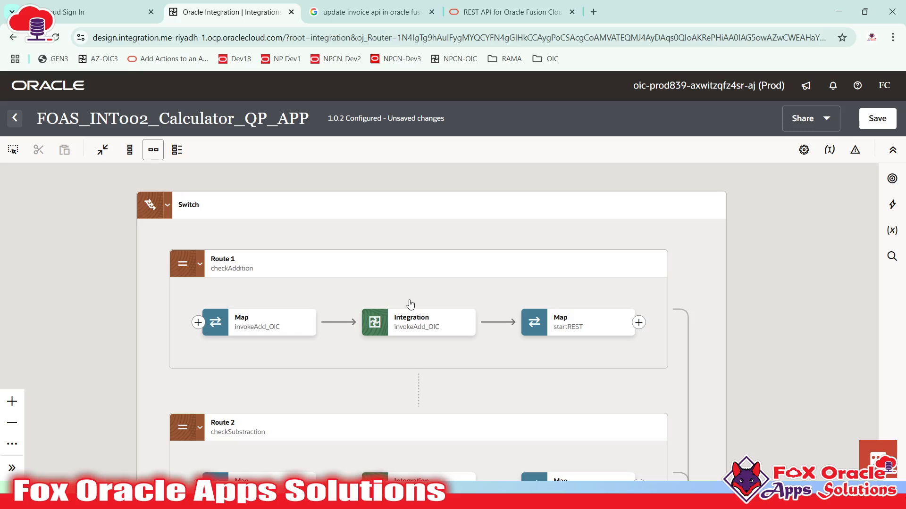
scroll(411, 305, "down", 5)
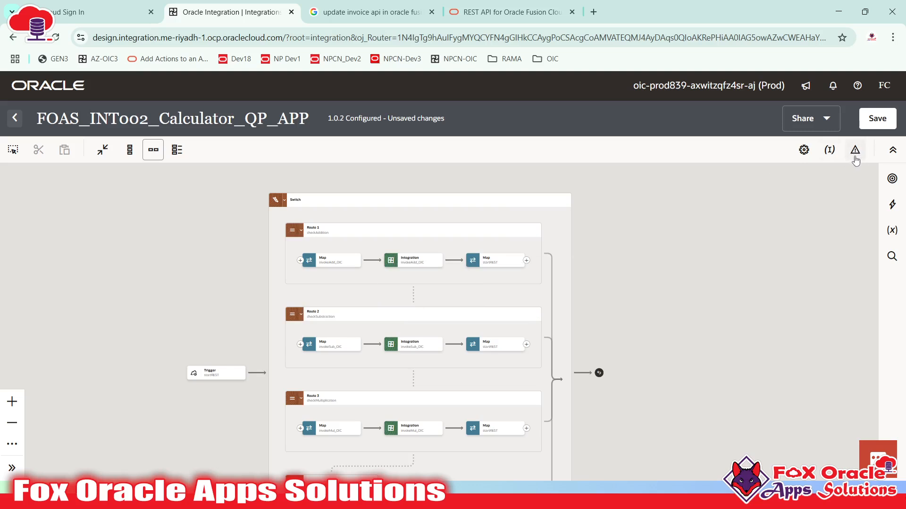
- Retry the global fault handler after the NotAuthenticated error and sign back in to Oracle Cloud
left_click(856, 152)
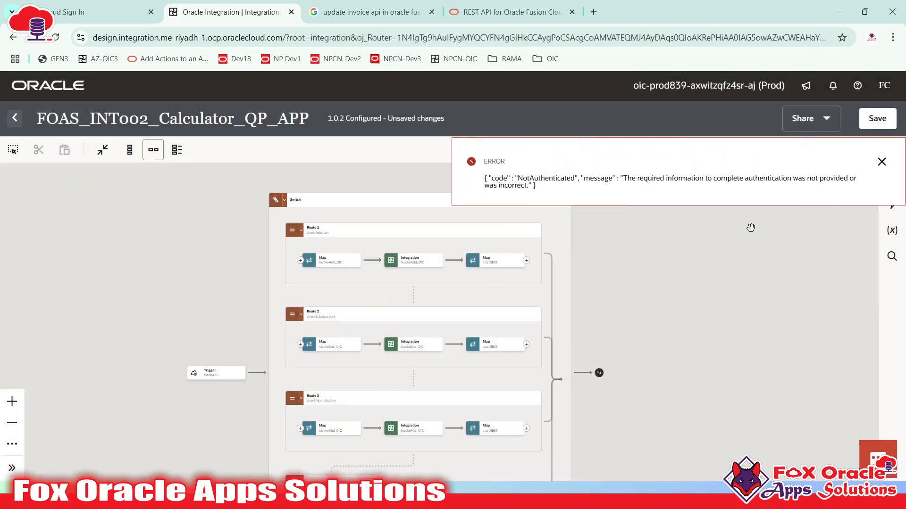
left_click(881, 162)
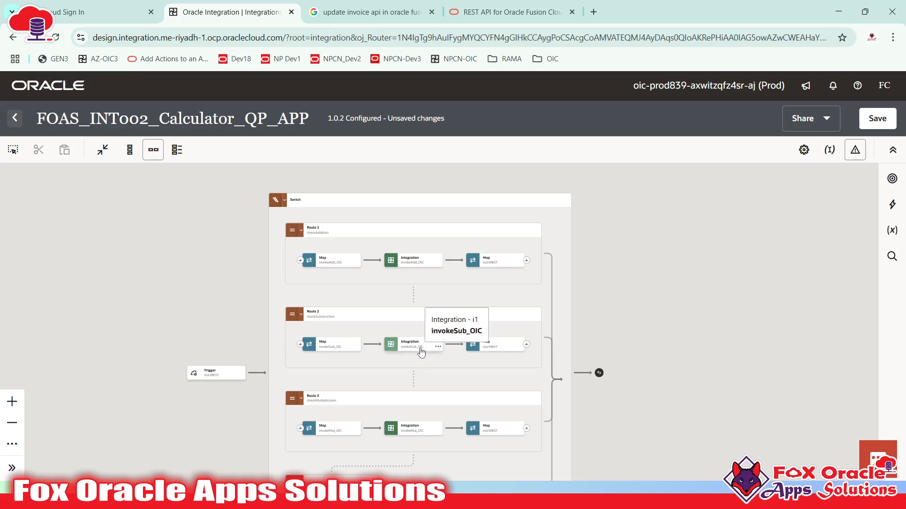
left_click(855, 151)
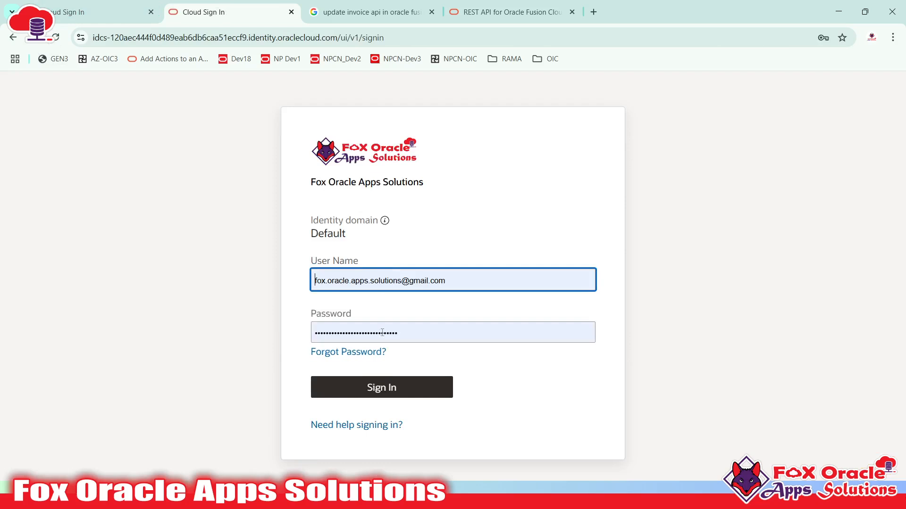
left_click(382, 387)
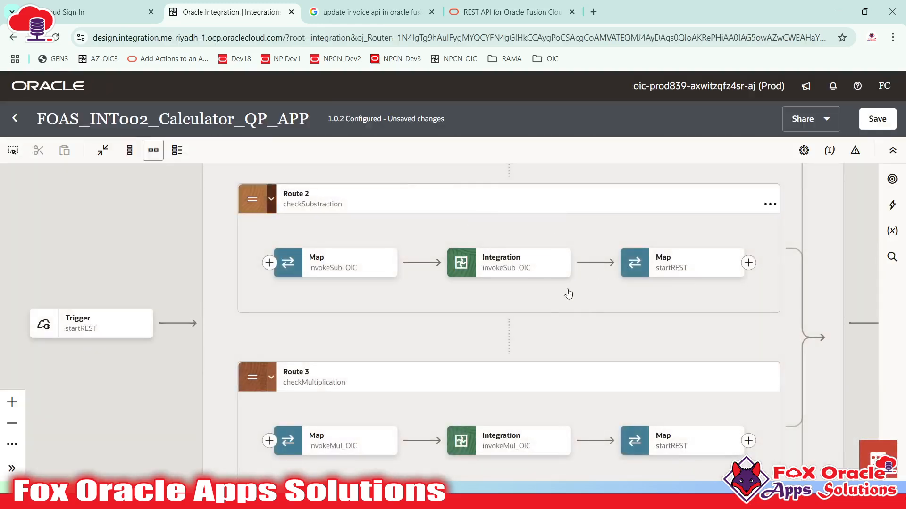
- Reposition the flow and open the global fault handler showing Global fault and Re-throw fault
left_click_drag(588, 312, 393, 338)
scroll(572, 314, "down", 4)
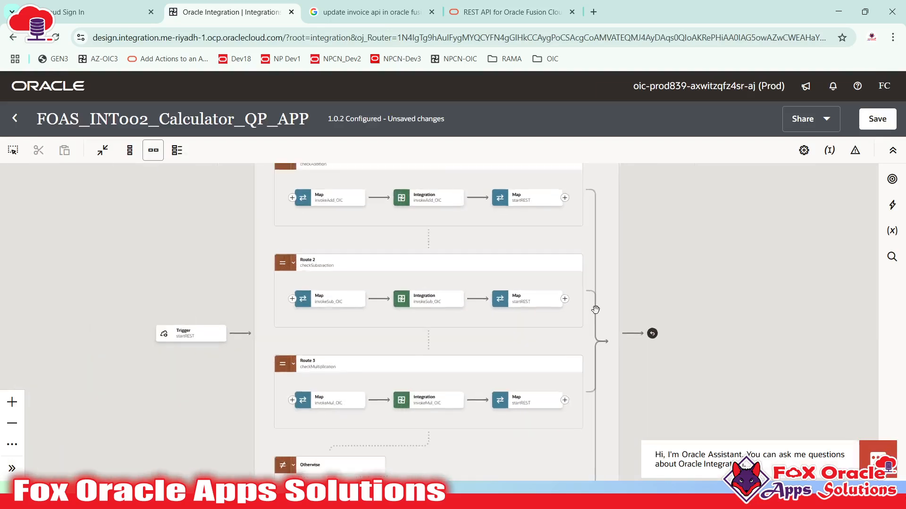
scroll(596, 310, "down", 1)
left_click_drag(663, 249, 649, 295)
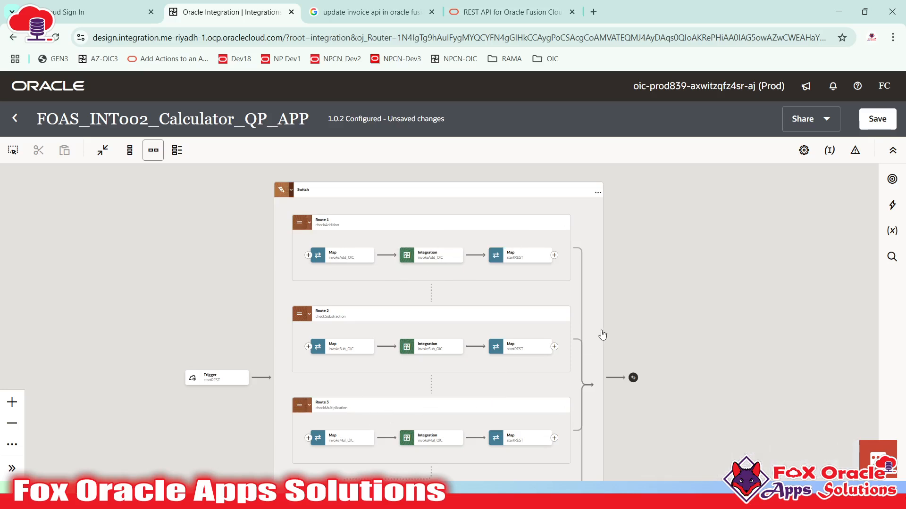
left_click(855, 150)
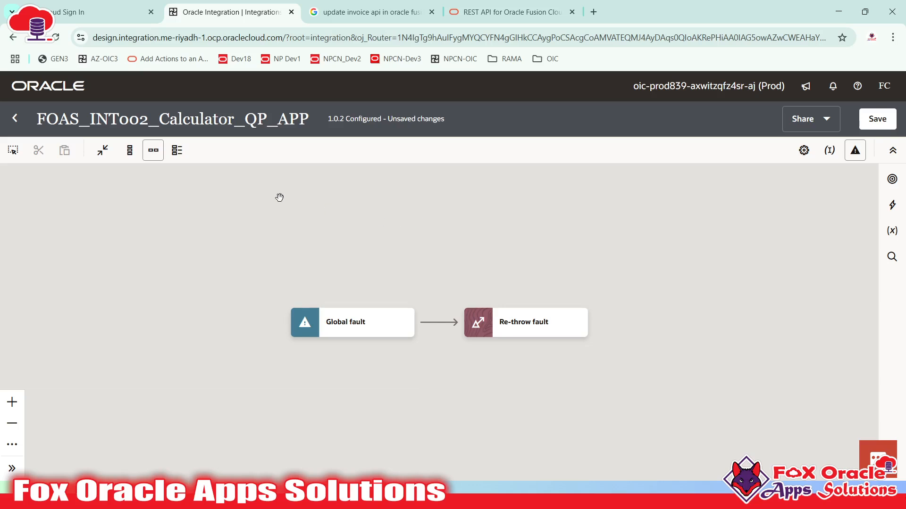
left_click_drag(279, 197, 182, 236)
left_click_drag(236, 281, 273, 246)
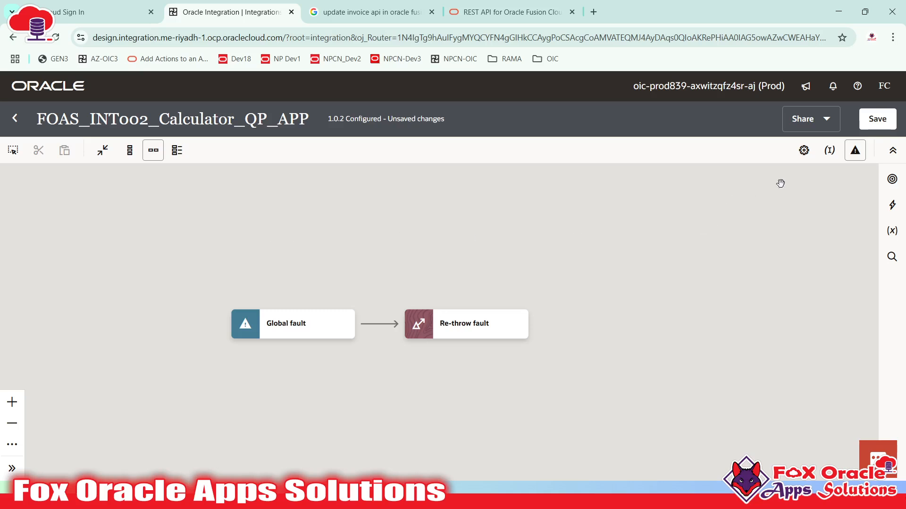
left_click(855, 152)
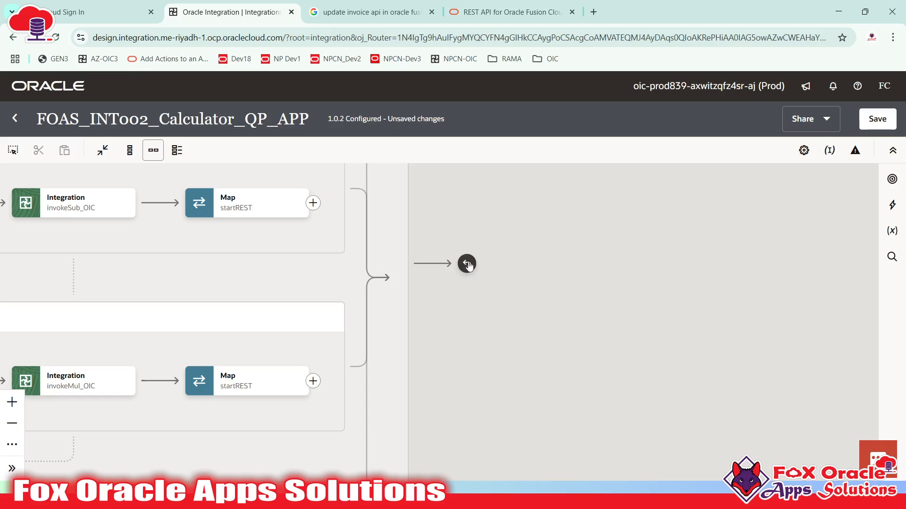
left_click(856, 150)
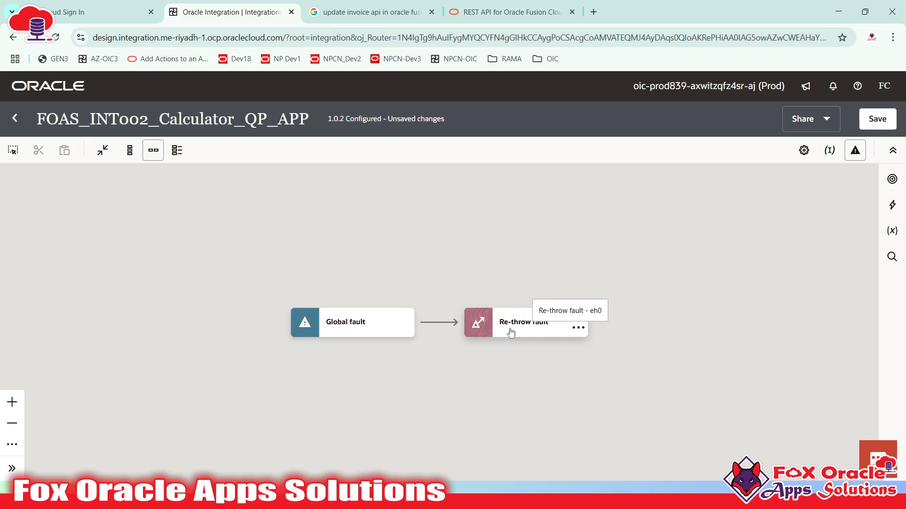
left_click(518, 334)
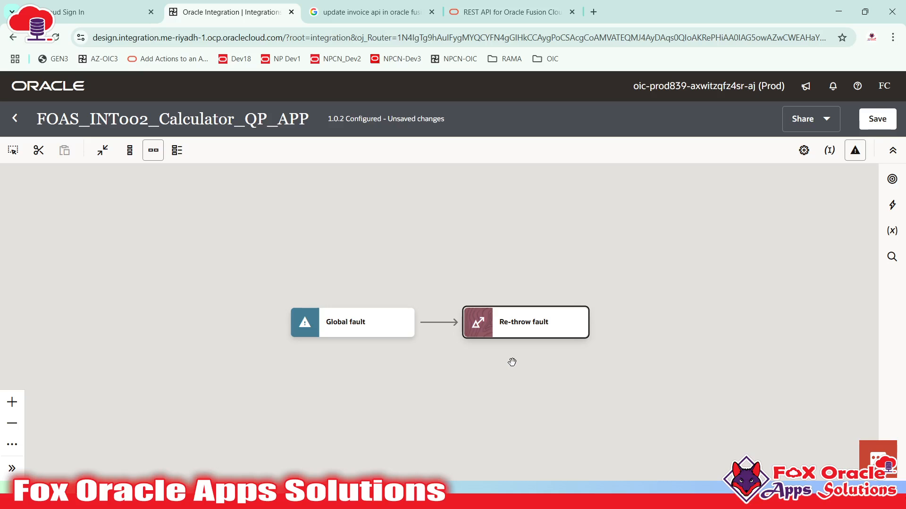
left_click(80, 291)
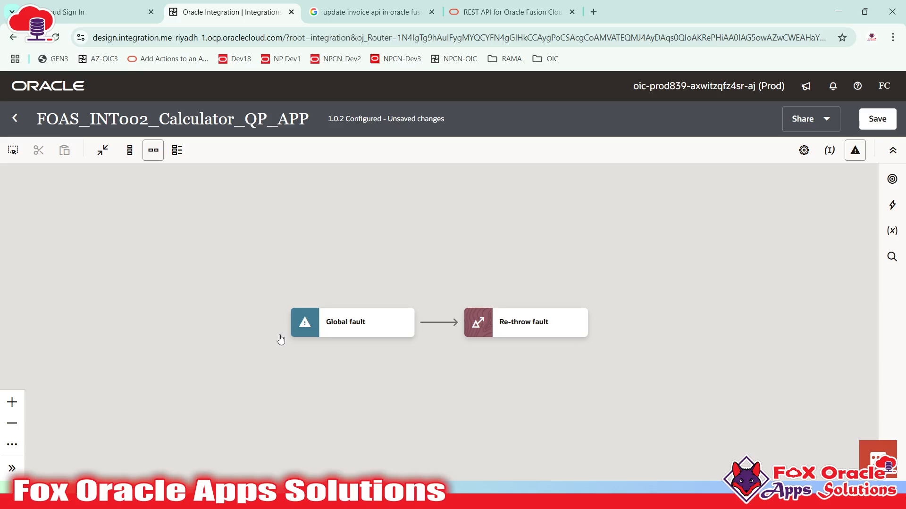
left_click_drag(368, 257, 379, 255)
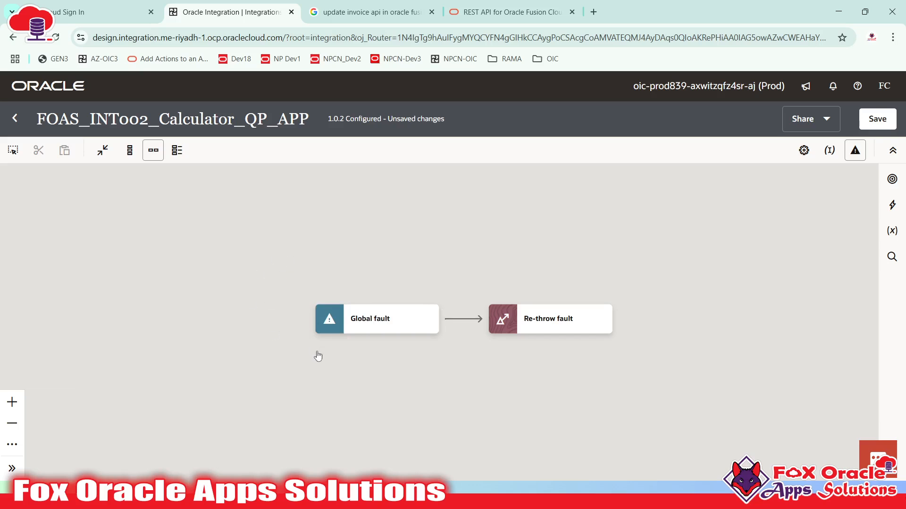
left_click_drag(441, 383, 457, 342)
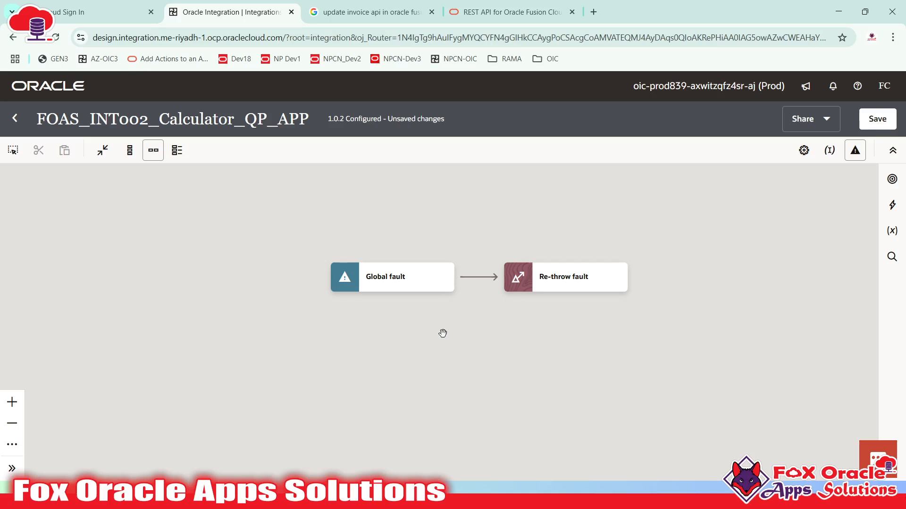
- Try placing a Return step from the Actions palette between Global fault and Re-throw fault
left_click(892, 205)
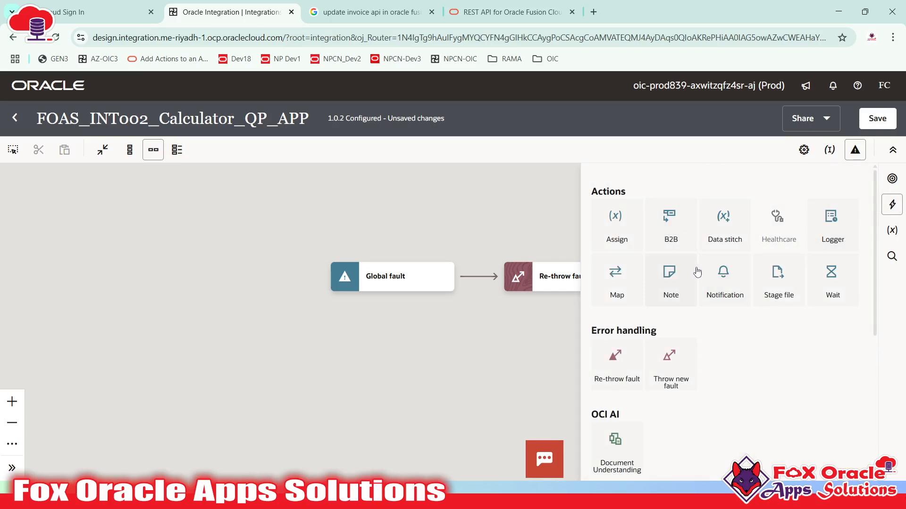
scroll(697, 272, "down", 5)
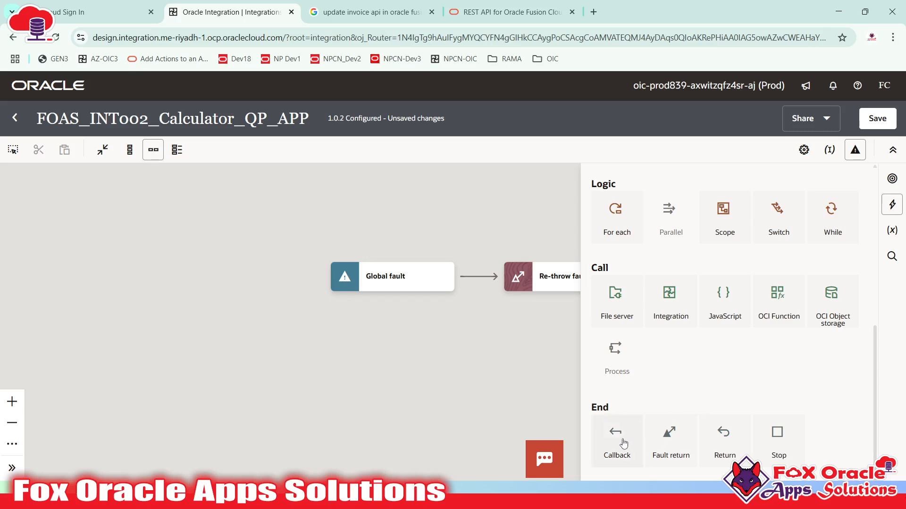
left_click_drag(728, 443, 477, 278)
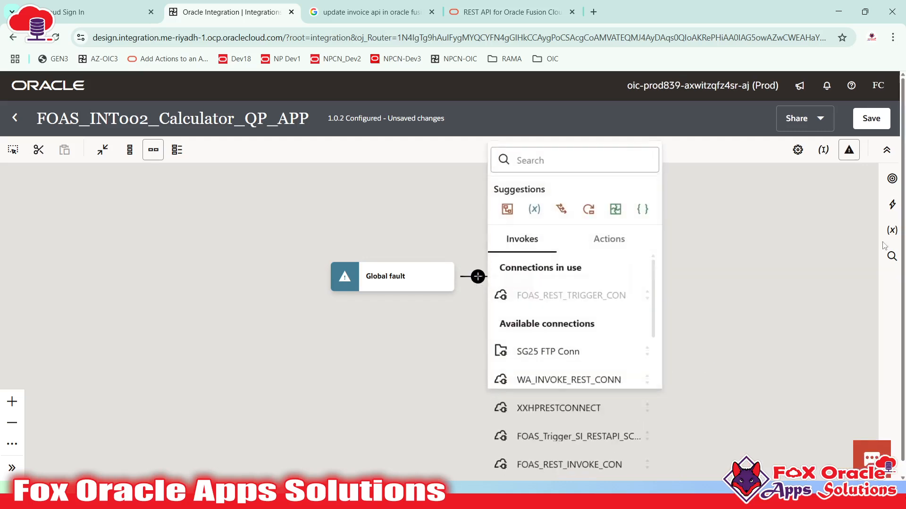
left_click(892, 204)
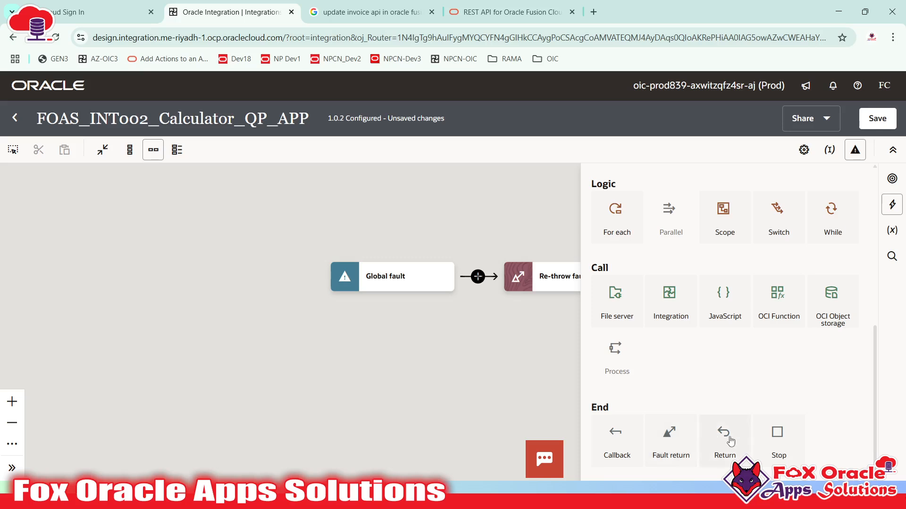
left_click_drag(724, 432, 472, 274)
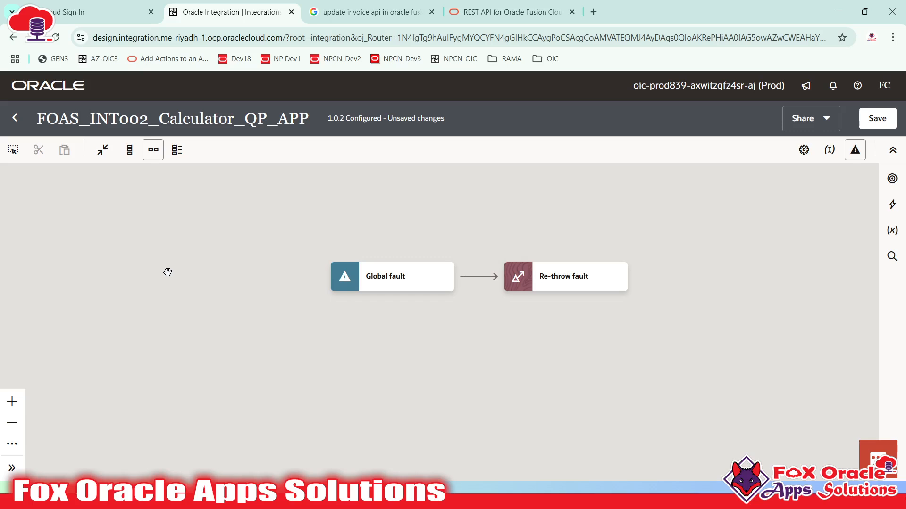
- Insert a Notification action, Notification1, between Global fault and Re-throw fault
left_click_drag(464, 298, 374, 335)
left_click(319, 319)
left_click(387, 315)
left_click(350, 312)
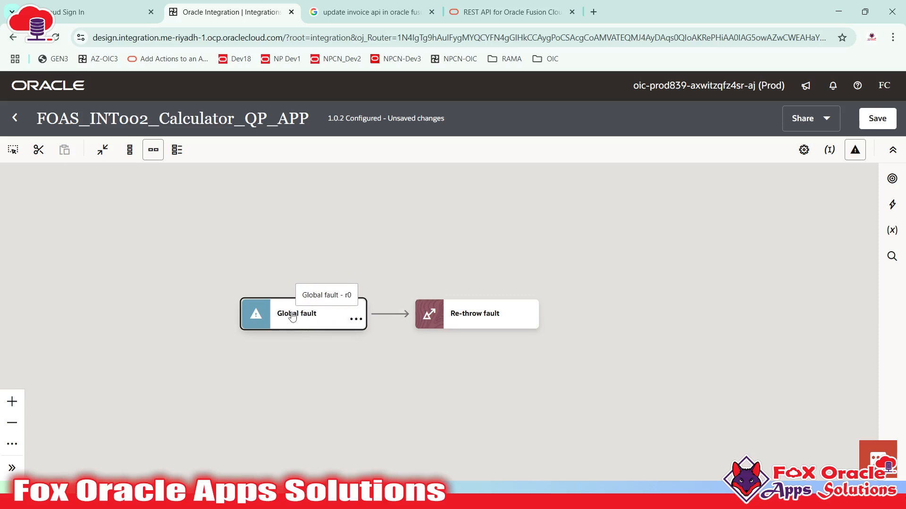
left_click(303, 325)
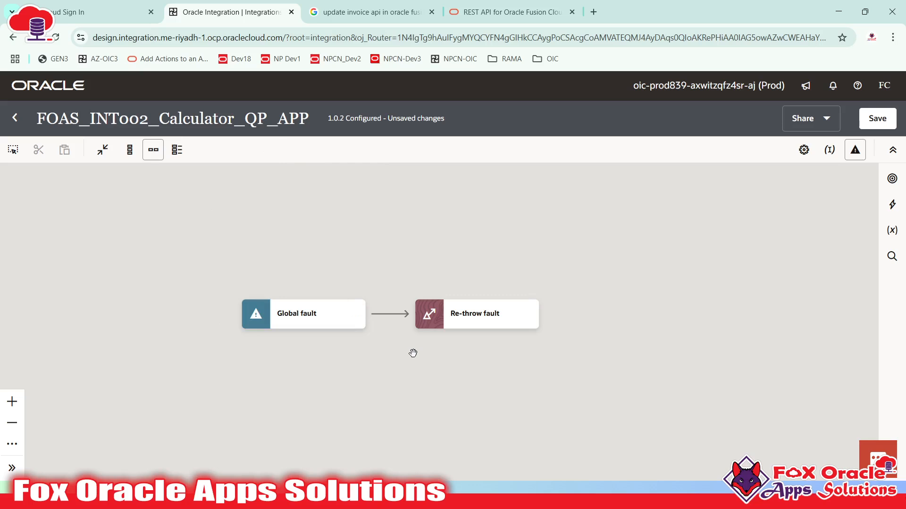
mouse_move(394, 318)
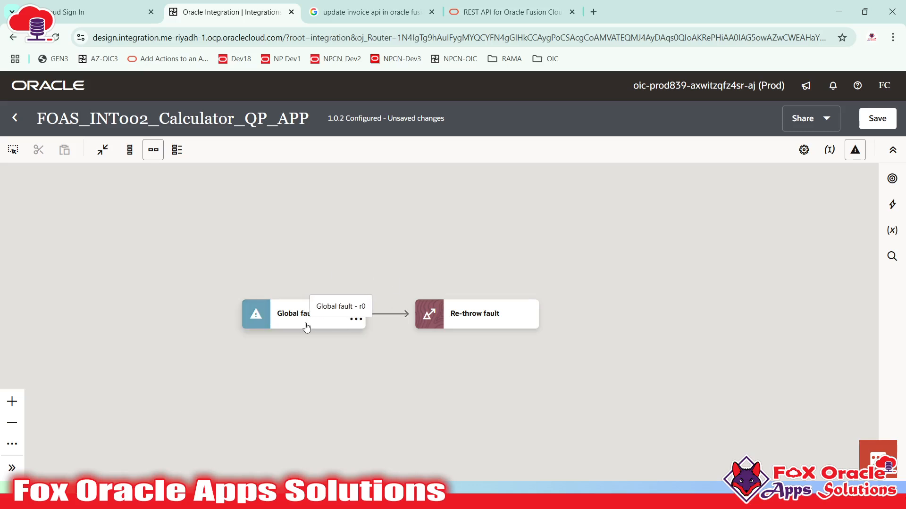
left_click(894, 212)
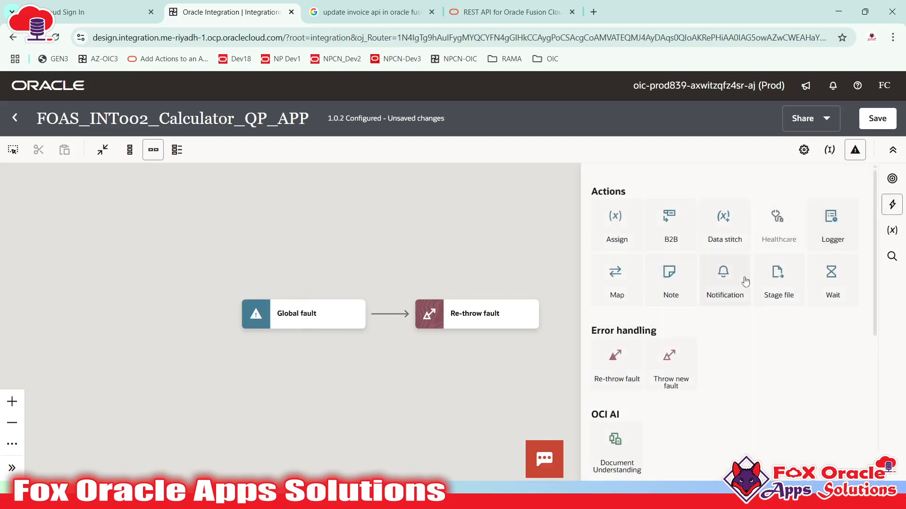
left_click_drag(734, 291, 384, 316)
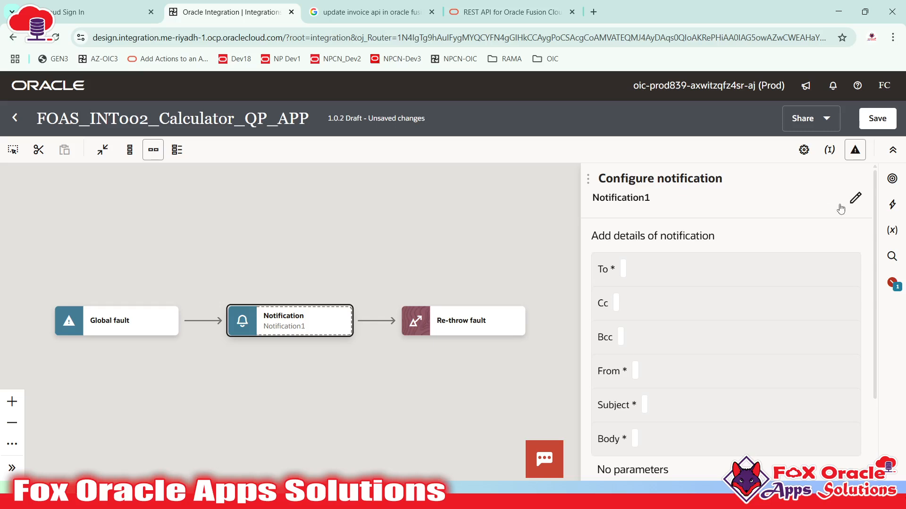
- Replace the notification name Notification1 with globalFault_Notification
left_click(855, 198)
left_click_drag(773, 210, 566, 197)
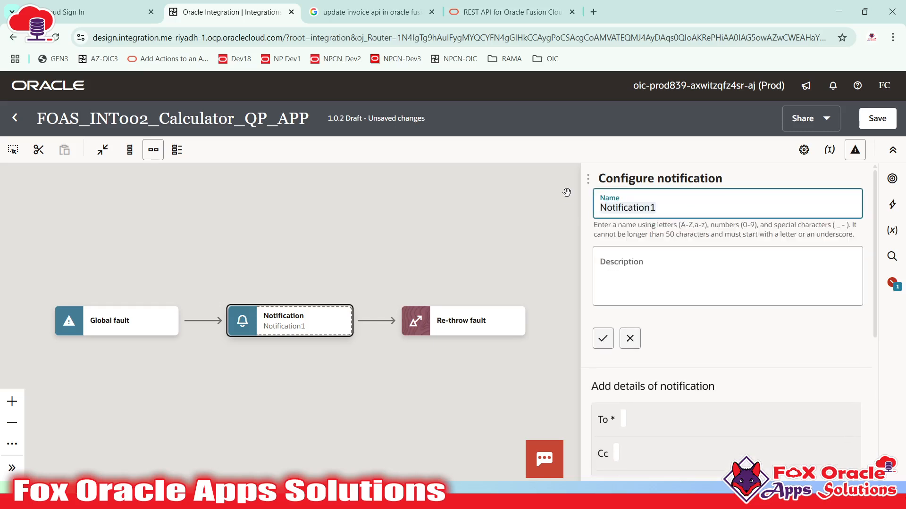
type("globalF")
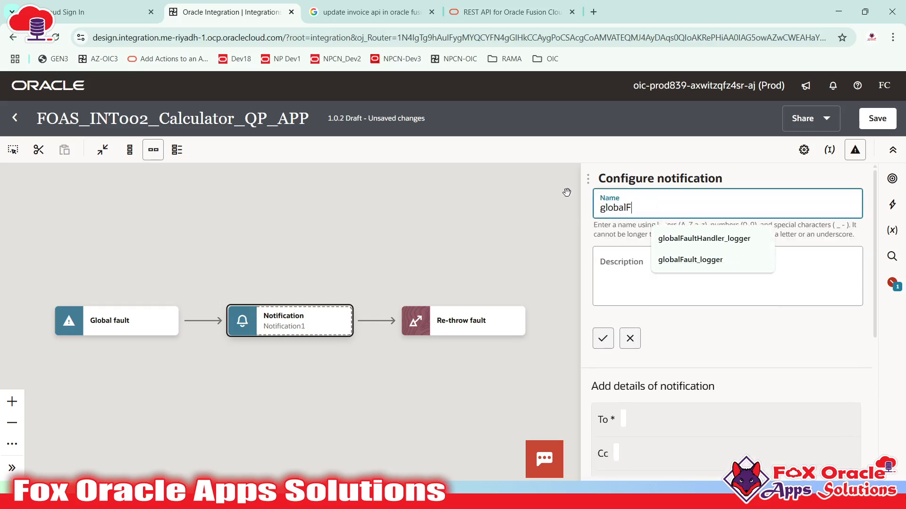
type("ault_Notification")
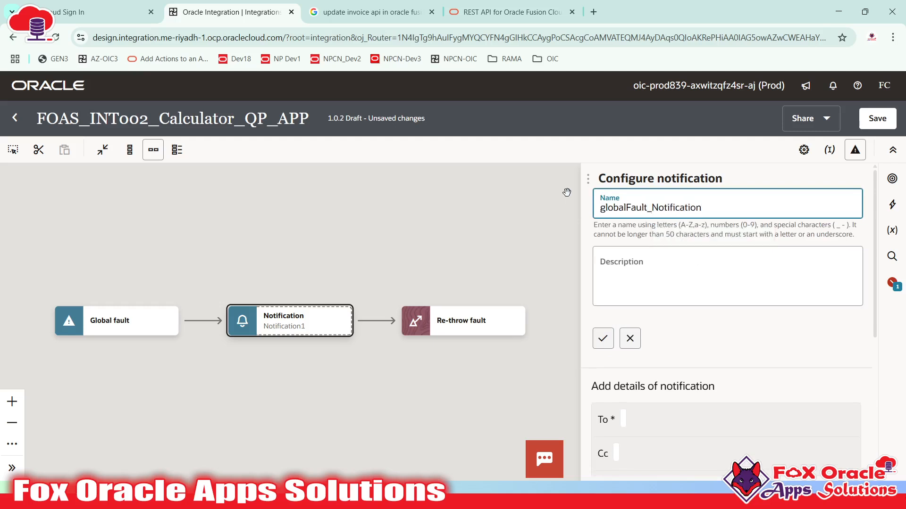
left_click(603, 338)
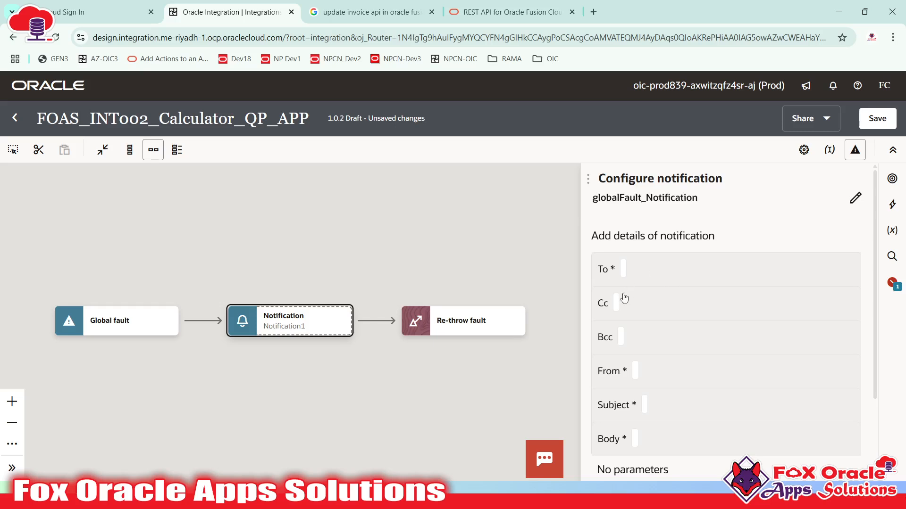
scroll(629, 364, "down", 2)
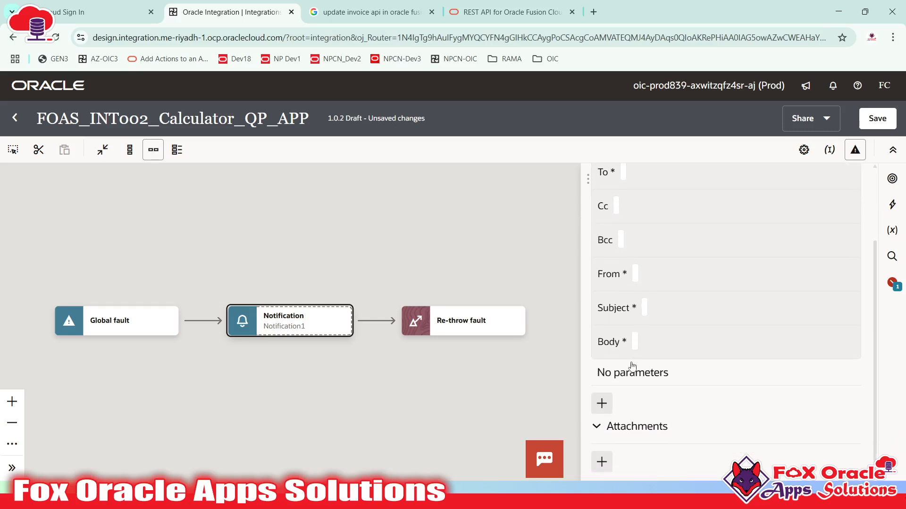
scroll(642, 398, "up", 2)
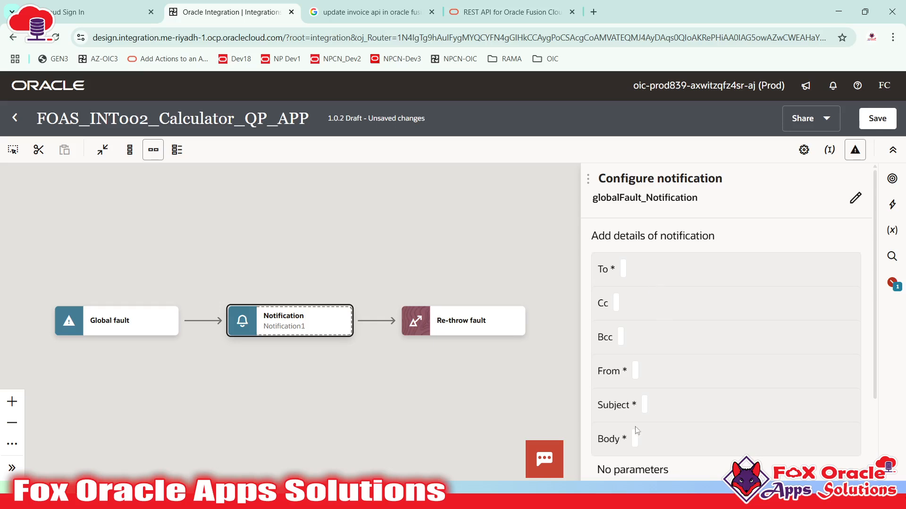
- Set the To recipients to two e-mail addresses, single-quoted and comma-separated
left_click(680, 268)
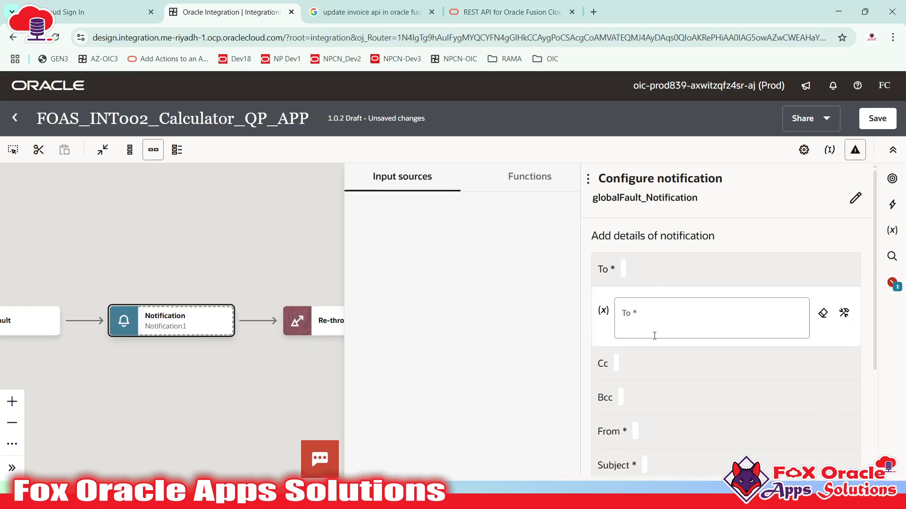
left_click(653, 326)
type("'")
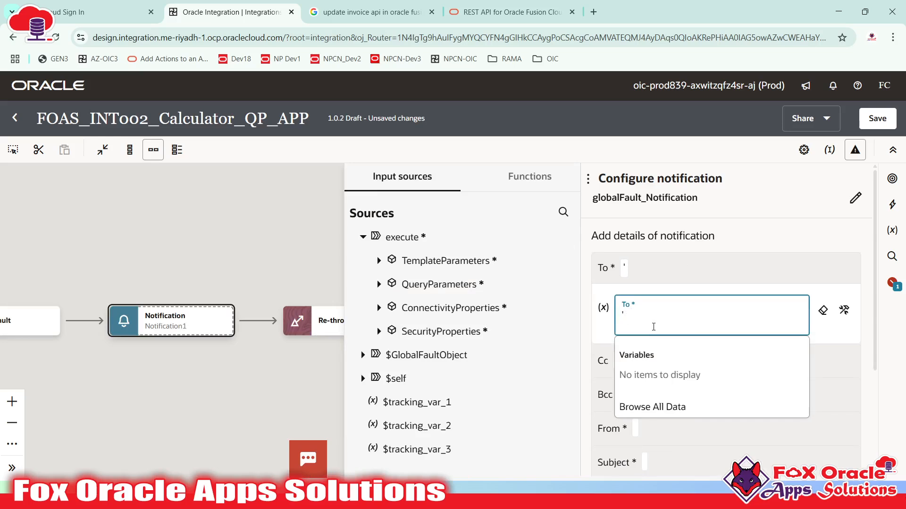
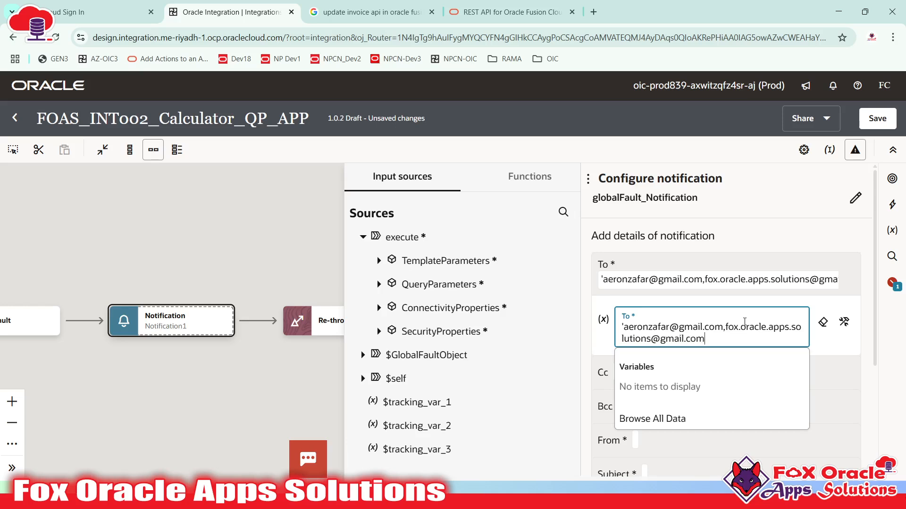
type("'")
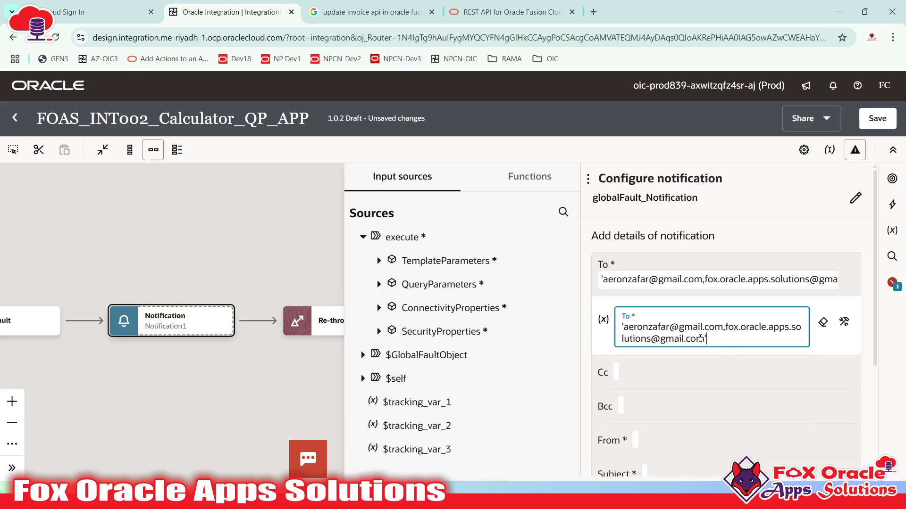
left_click_drag(706, 340, 648, 332)
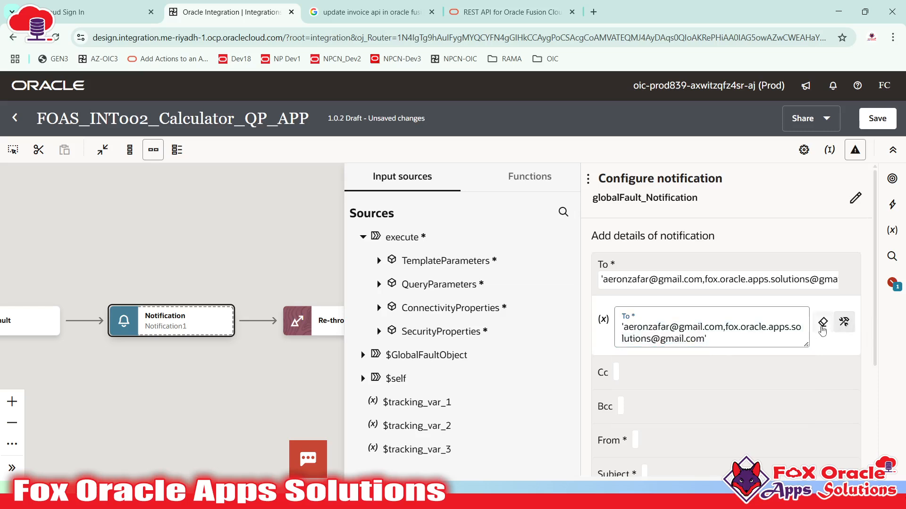
left_click(804, 376)
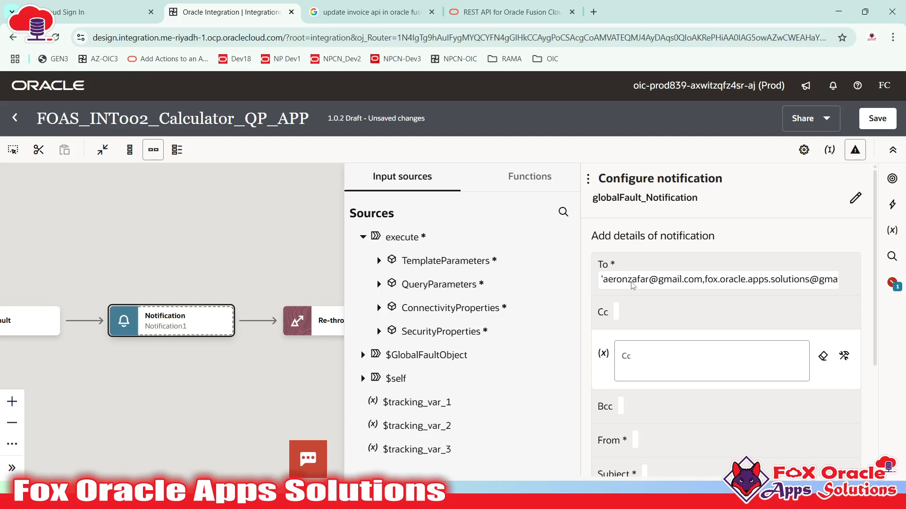
scroll(652, 438, "down", 3)
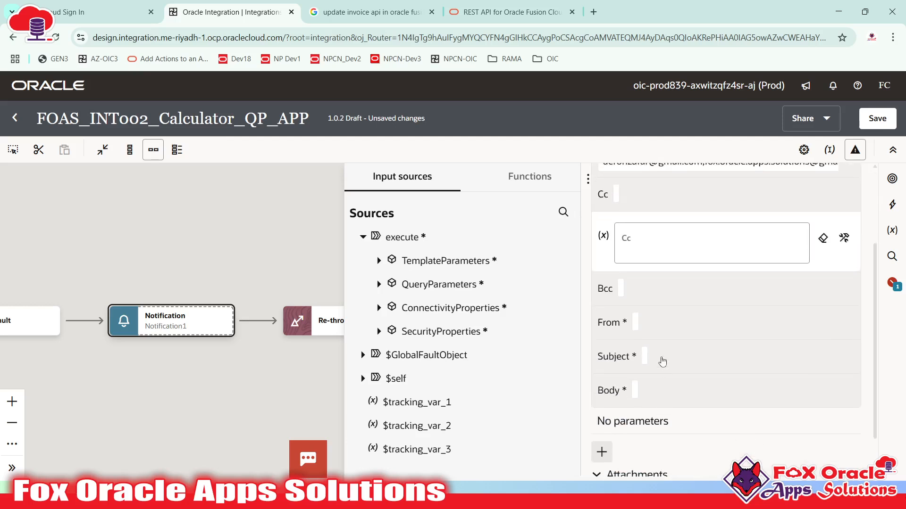
left_click(653, 325)
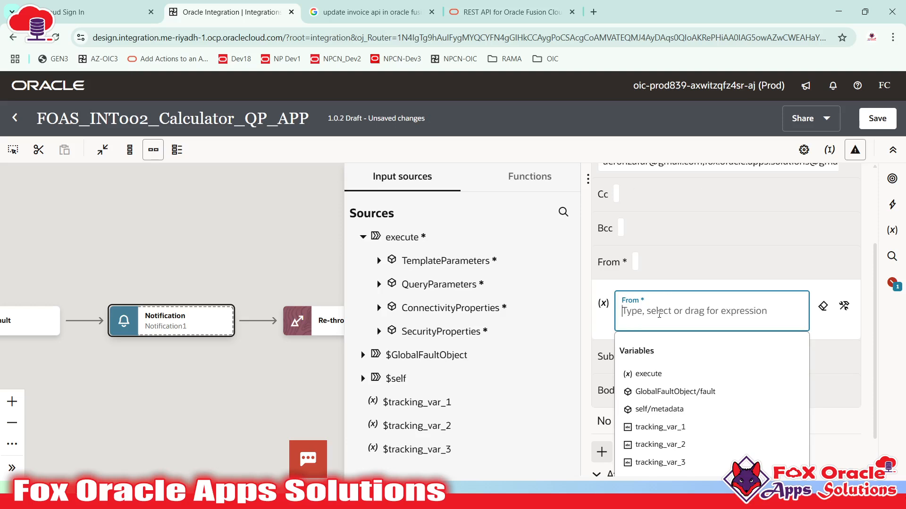
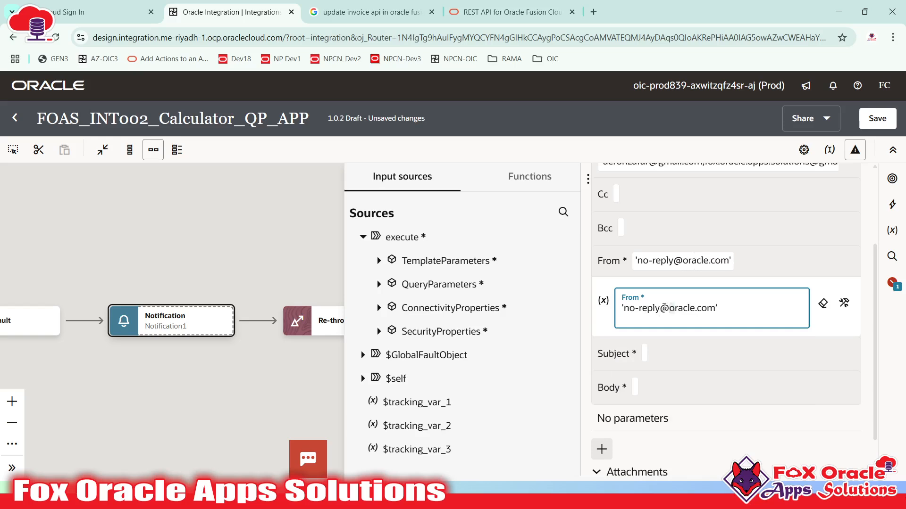
left_click_drag(661, 306, 708, 312)
left_click(723, 311)
left_click_drag(624, 309, 714, 310)
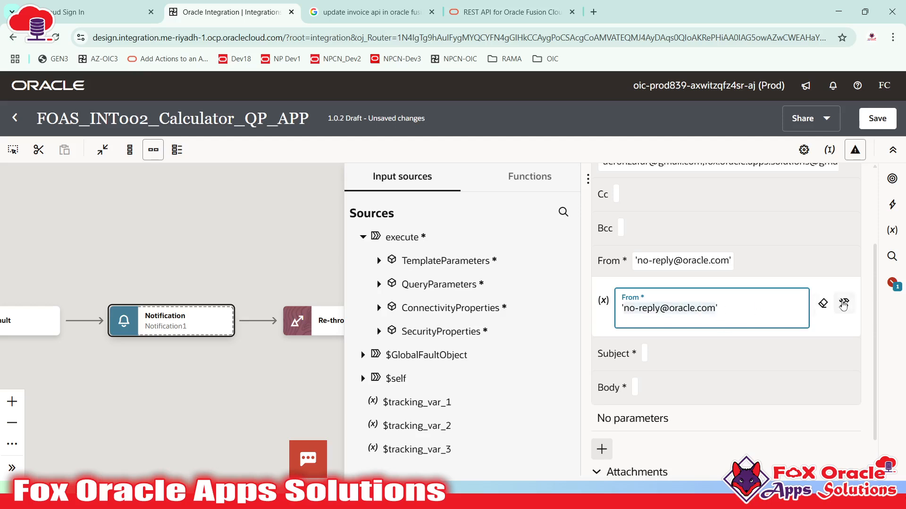
left_click(844, 304)
left_click(783, 271)
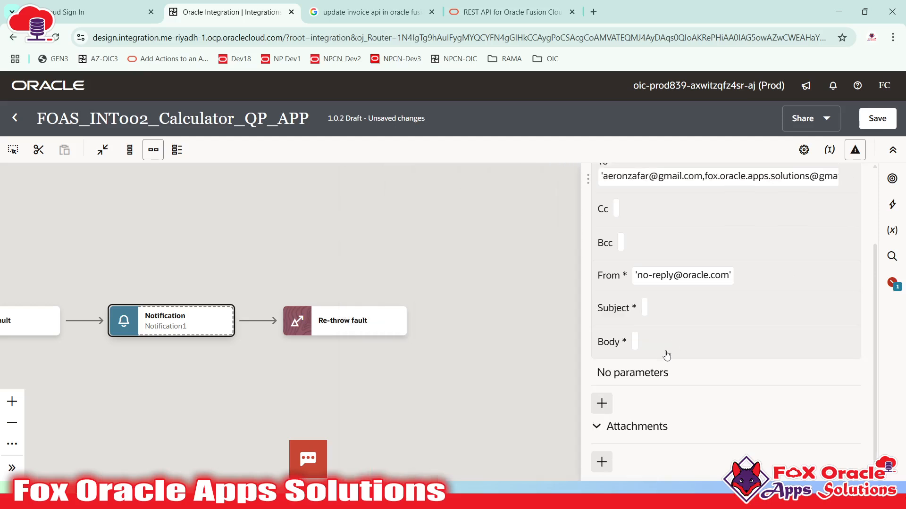
- Type 'Integration : Global Fault Error.' into the Subject expression box
left_click(648, 315)
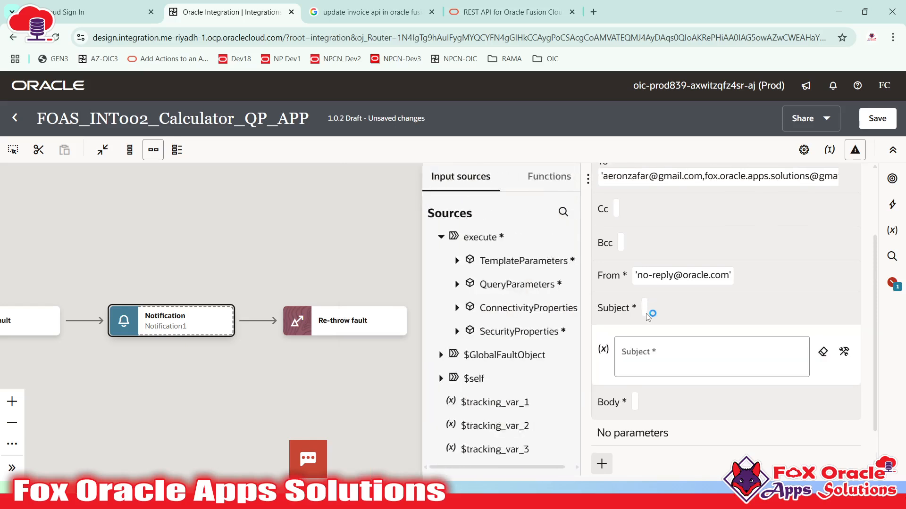
left_click(651, 360)
type("'")
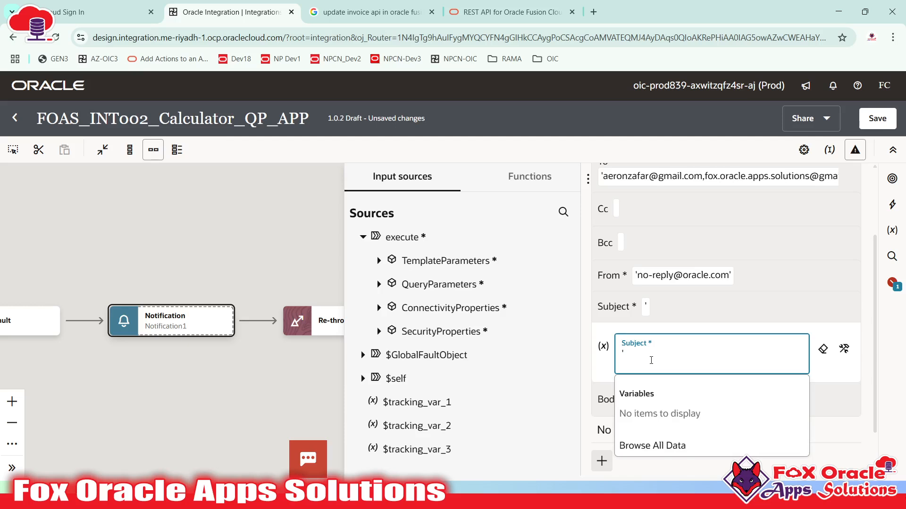
type("ntegration got ")
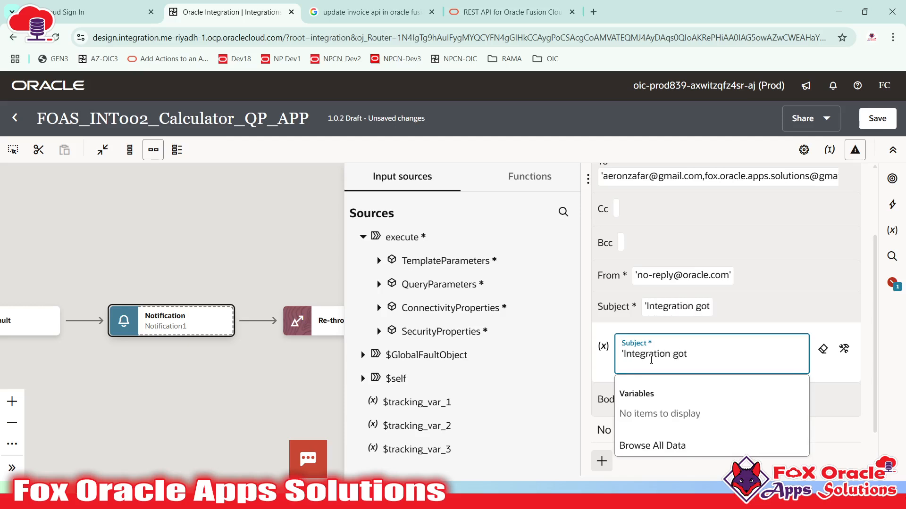
type("cal")
key("BackSpace")
key("BackSpace")
key("BackSpace")
key("BackSpace")
type("error an")
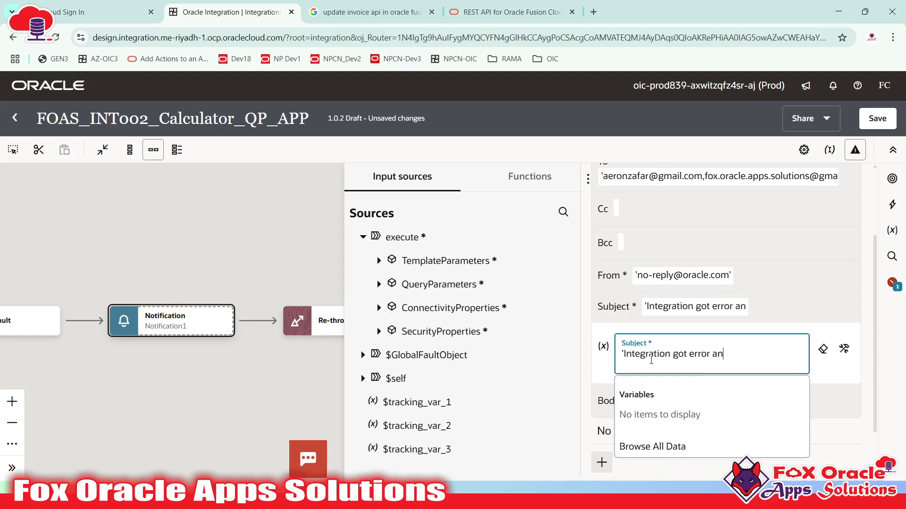
type("d")
key("BackSpace")
key("BackSpace")
key("BackSpace")
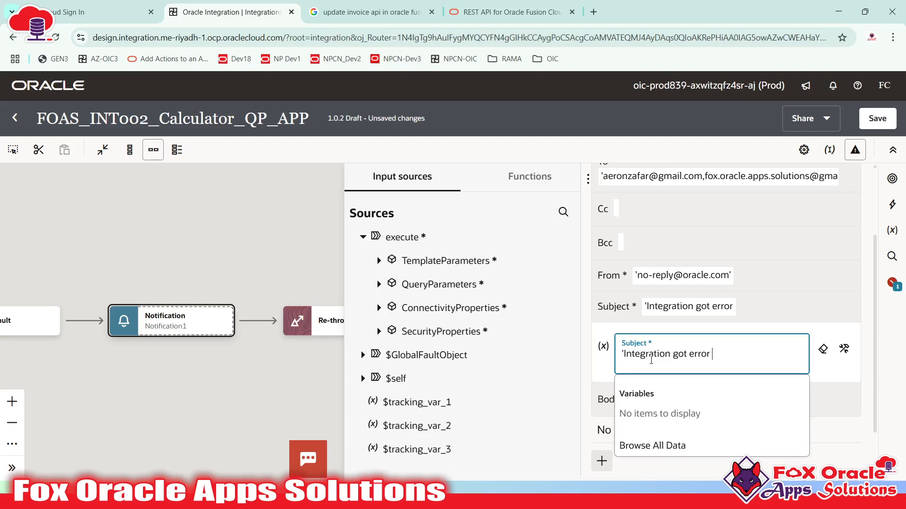
key("BackSpace")
key("BackSpace")
key("BackSpace")
key("BackSpace")
key("BackSpace")
key("BackSpace")
key("BackSpace")
key("BackSpace")
key("BackSpace")
key("BackSpace")
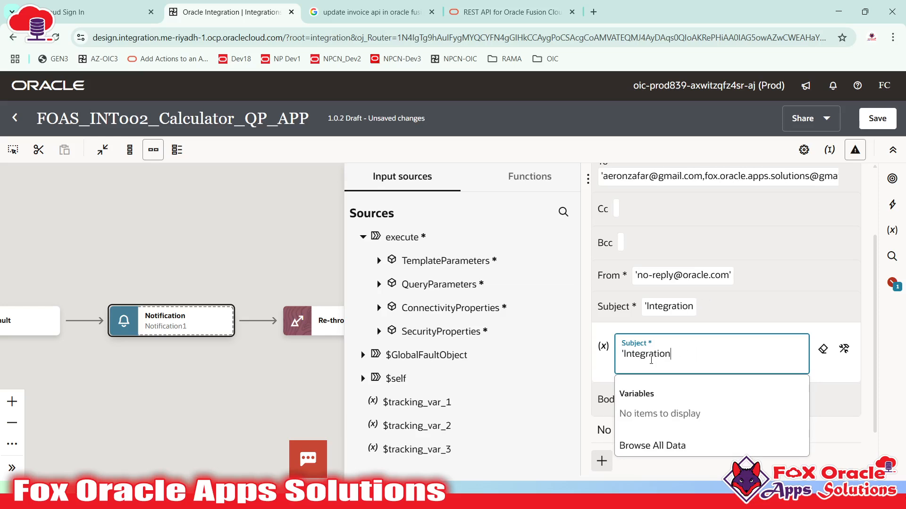
type(": Global Fault ")
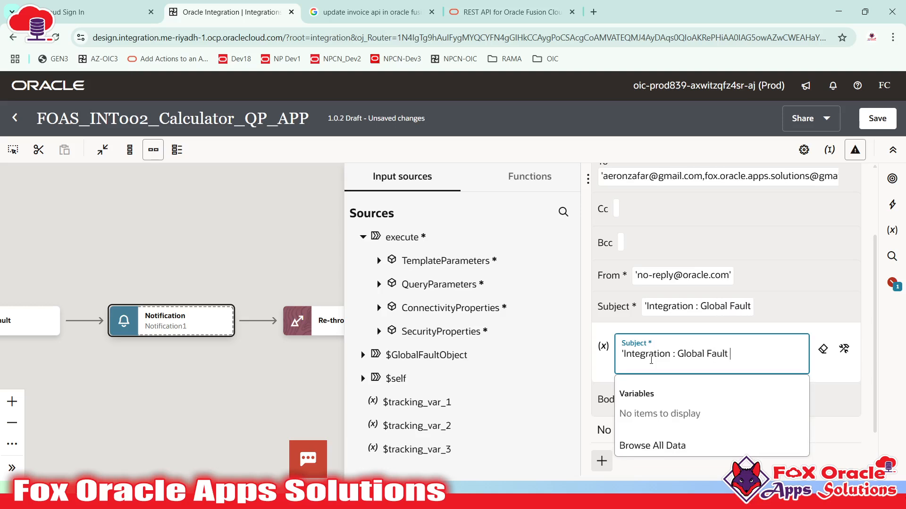
type("Error")
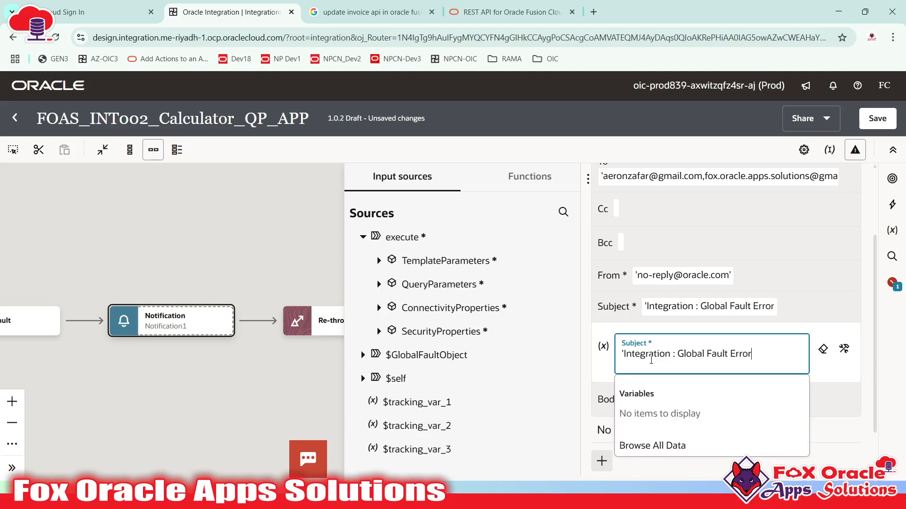
type(".'")
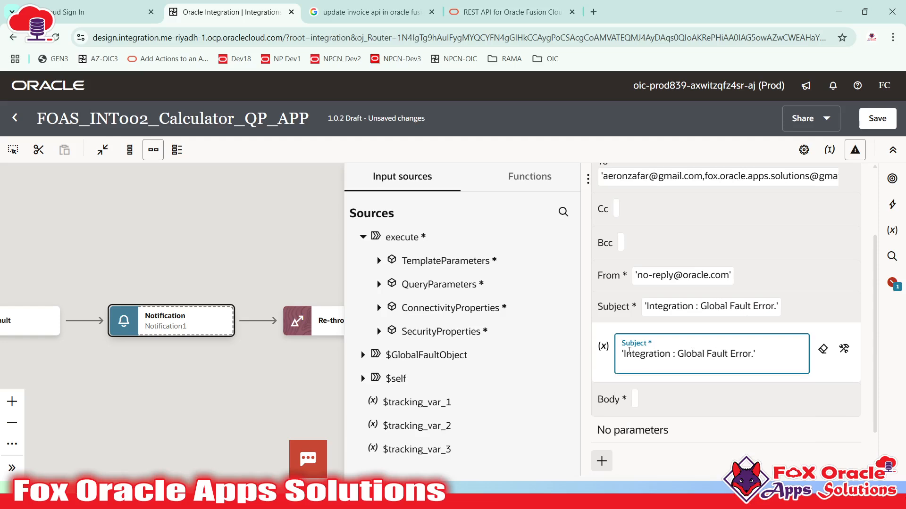
- Start the notification body with the greeting 'Hi Team,' on its own line
left_click(710, 399)
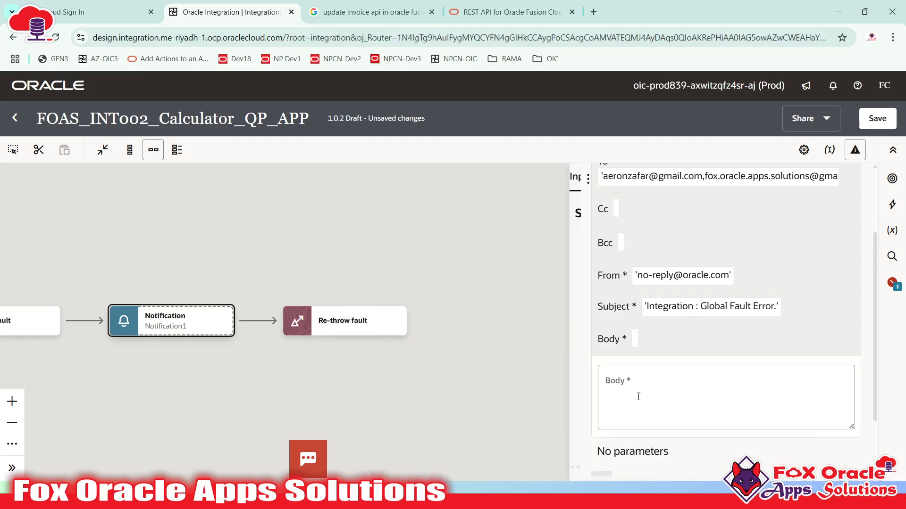
left_click(634, 318)
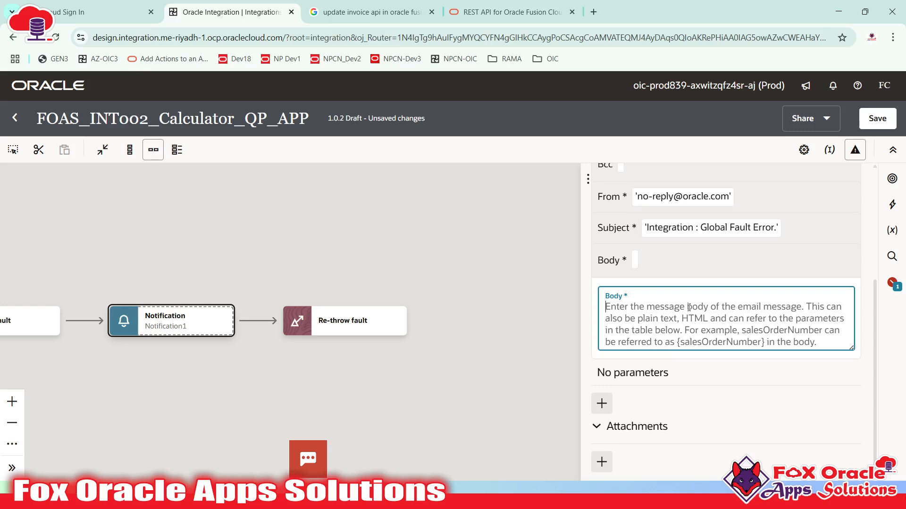
scroll(670, 332, "up", 4)
scroll(657, 330, "down", 4)
type("Hi ")
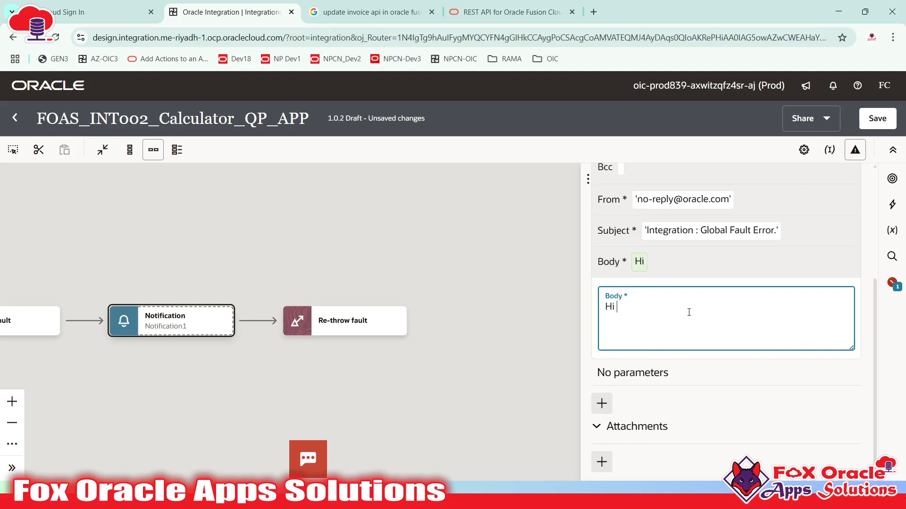
type("Team,")
key("Return")
- Add the line 'Please check the below error we catched in global fault handler.'
type("Plee")
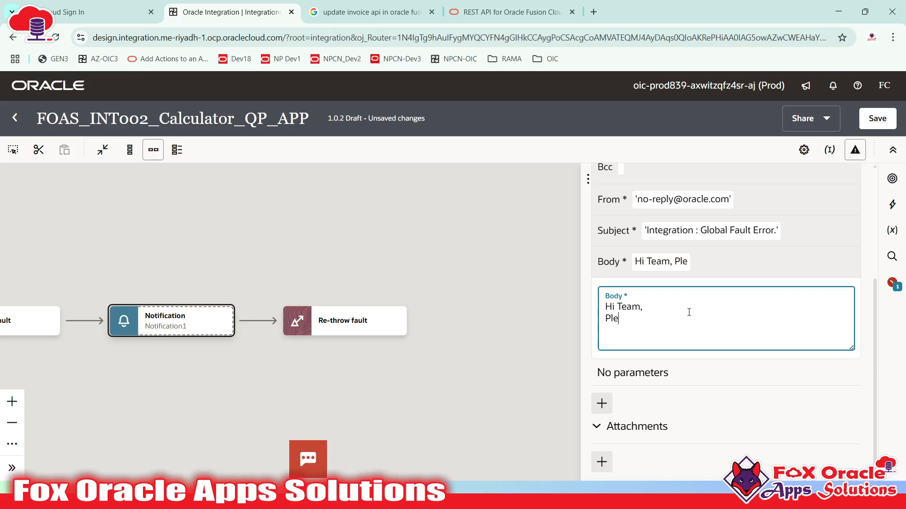
key("BackSpace")
type("se")
key("BackSpace")
key("BackSpace")
type("e che")
key("BackSpace")
key("BackSpace")
key("BackSpace")
key("BackSpace")
key("BackSpace")
key("BackSpace")
type("ase check ")
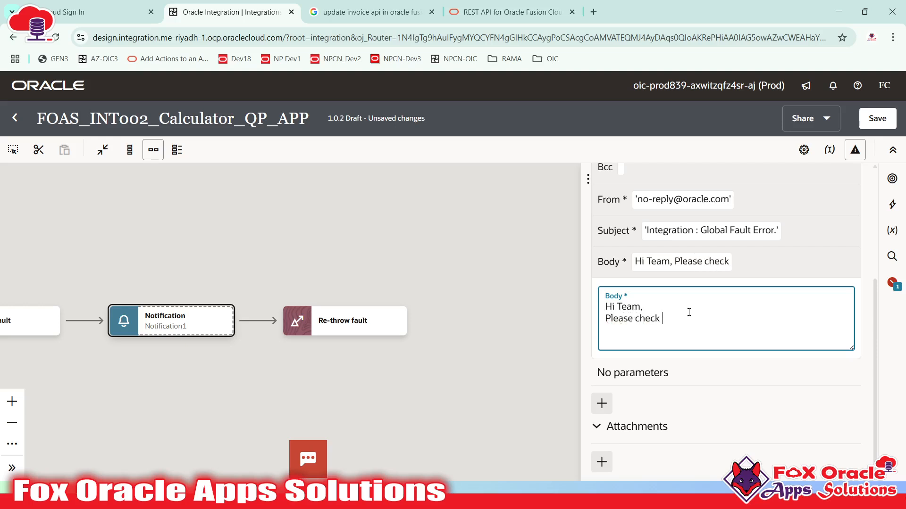
type("the below error ")
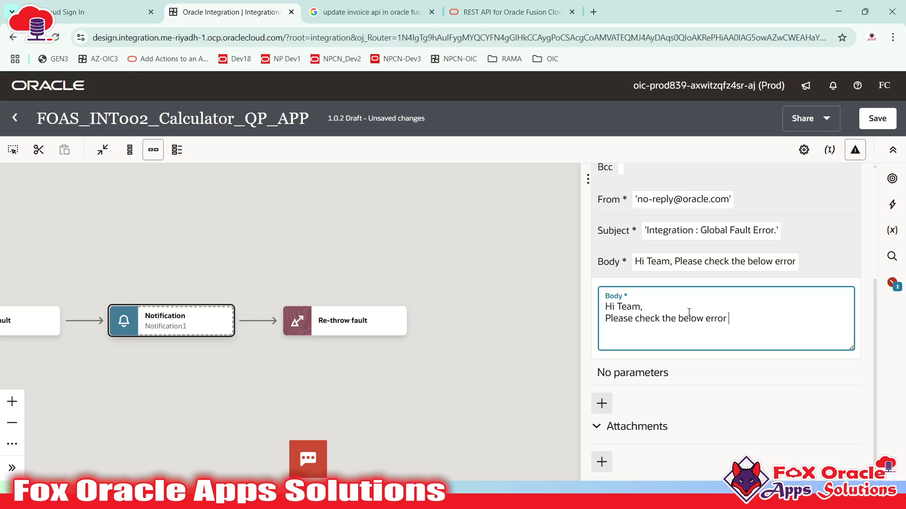
type("we catched in")
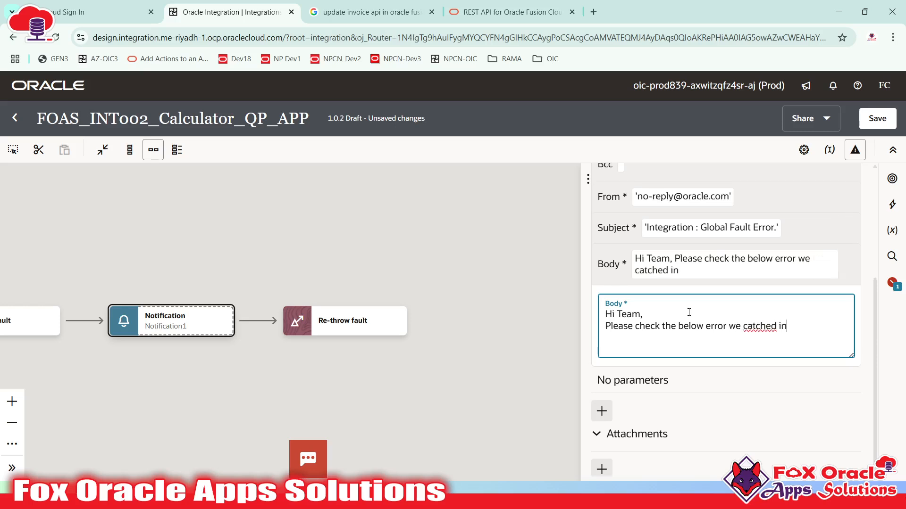
key("BackSpace")
key("BackSpace")
key("BackSpace")
key("BackSpace")
key("BackSpace")
key("BackSpace")
key("BackSpace")
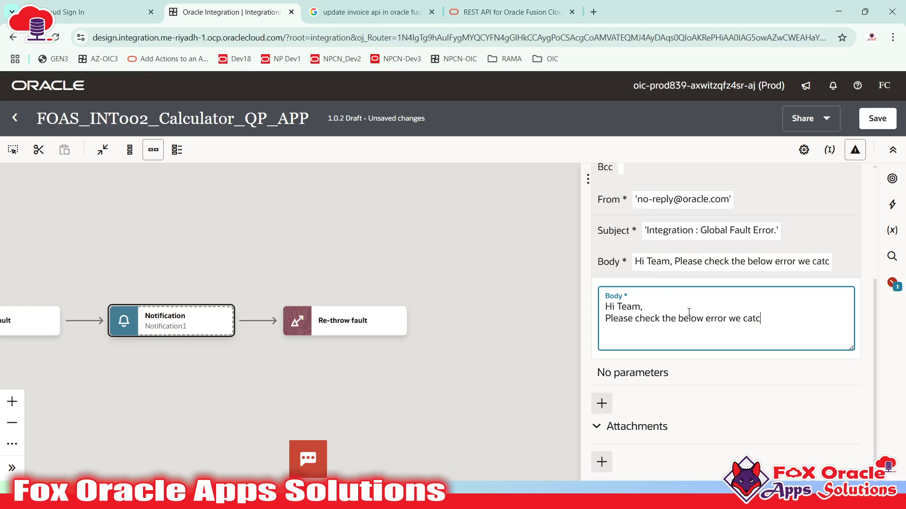
type("jhe")
key("BackSpace")
key("BackSpace")
key("BackSpace")
type("hed")
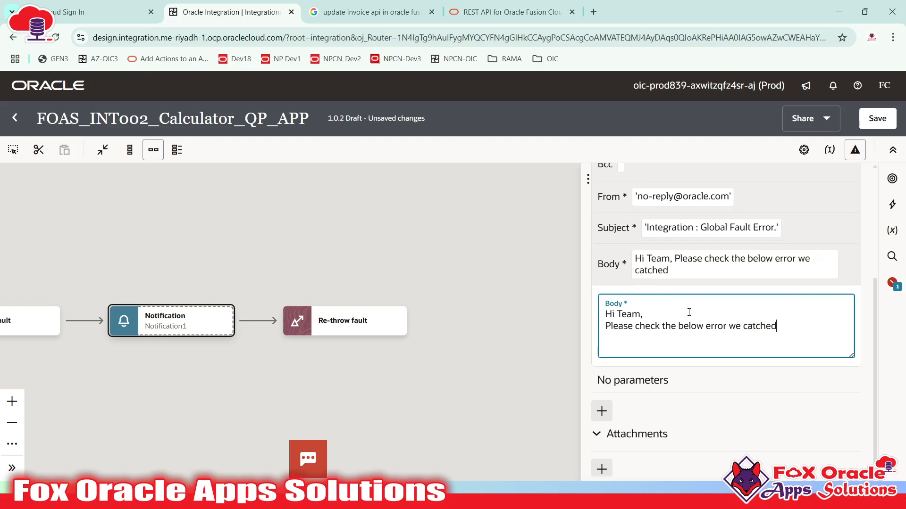
type(" in global fau")
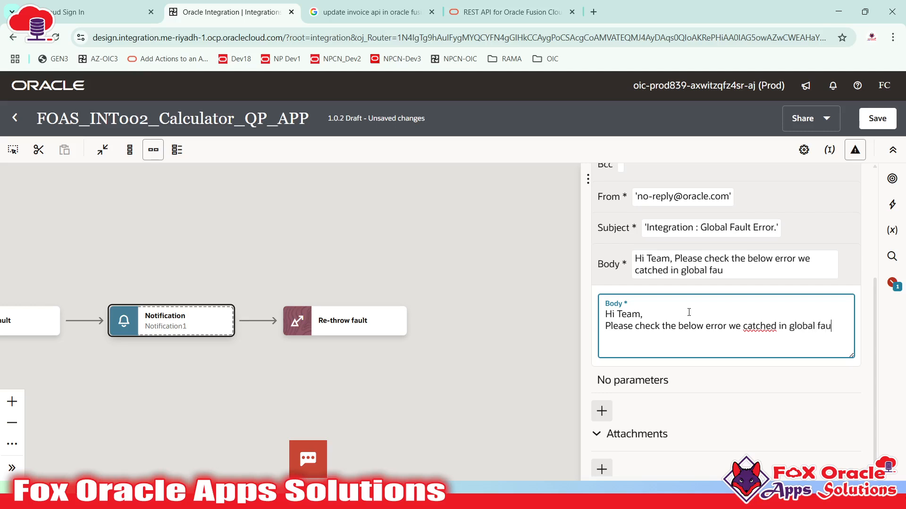
type("lt handler.")
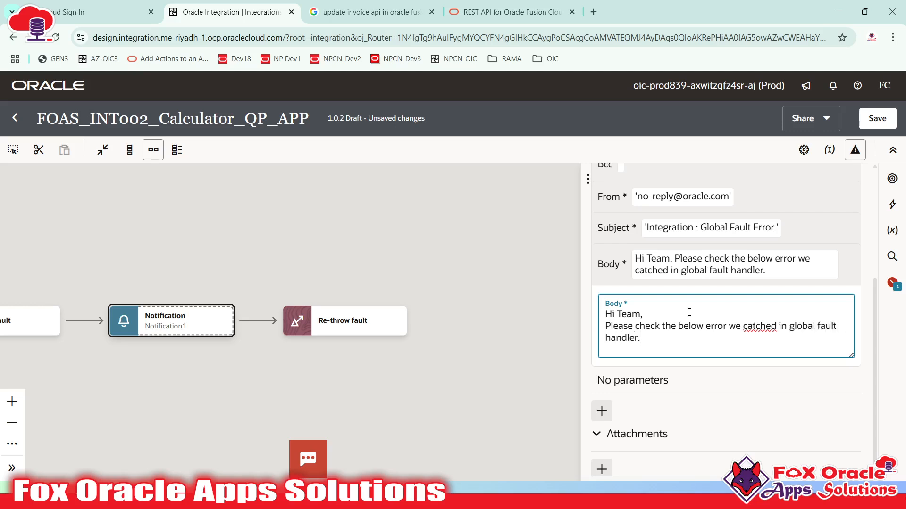
- Sign off with 'Regards:' and 'OIC Support Team' on separate lines
key("Return")
key("Return")
type("Regards")
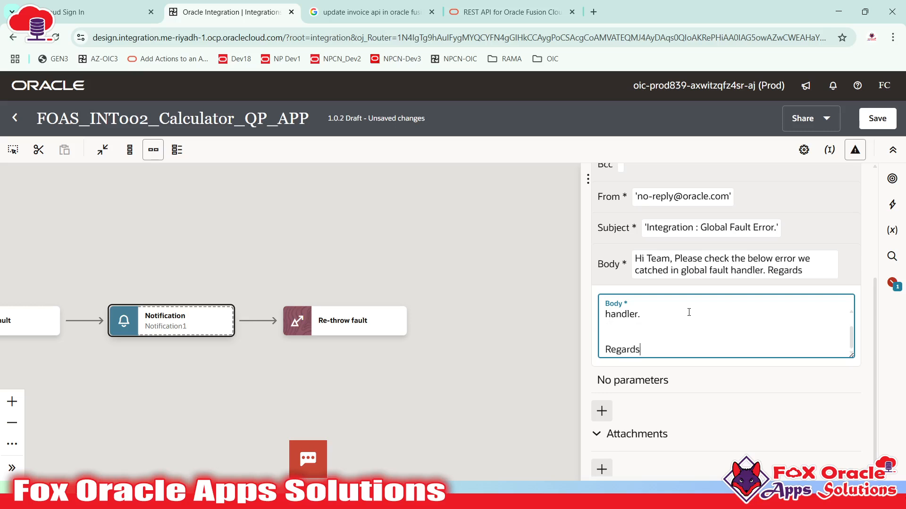
type(":")
key("Return")
type("OI")
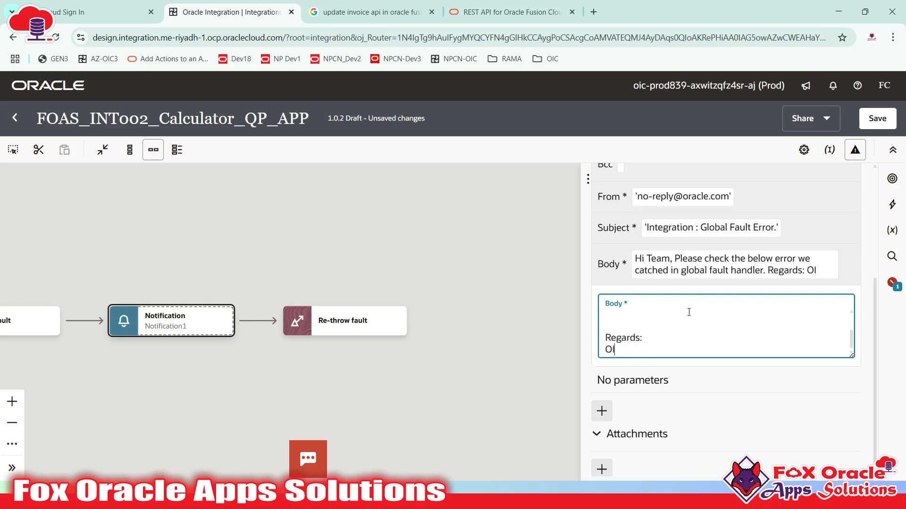
type("C Support Team")
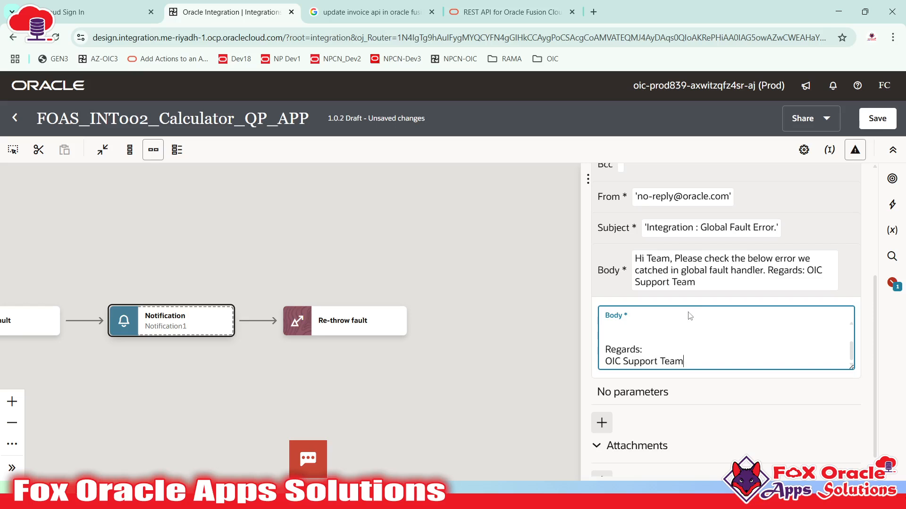
- Check the spelling suggestions for 'catched' and keep the body text unchanged
scroll(683, 380, "up", 3)
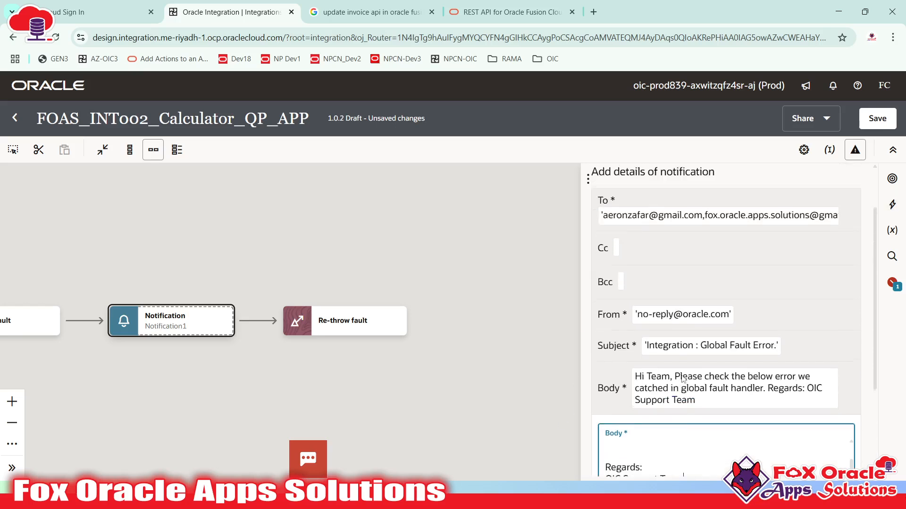
scroll(755, 312, "down", 3)
scroll(722, 340, "up", 3)
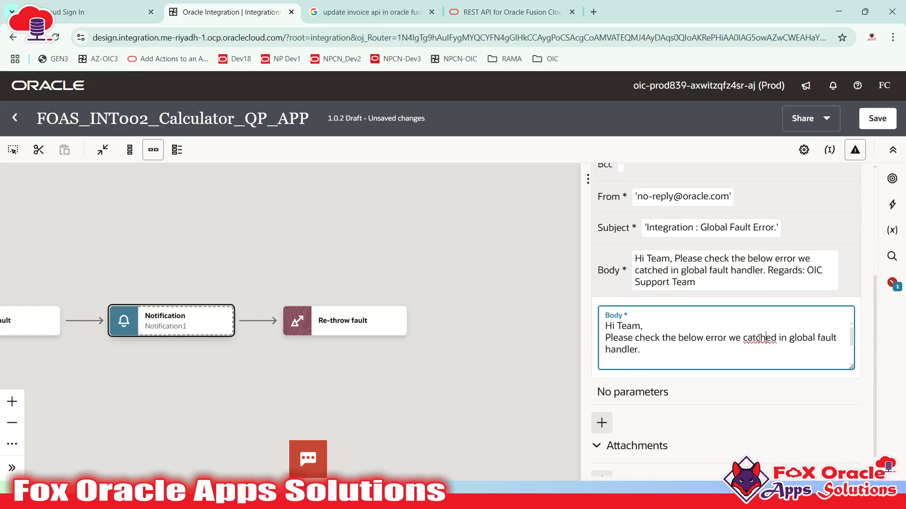
right_click(750, 339)
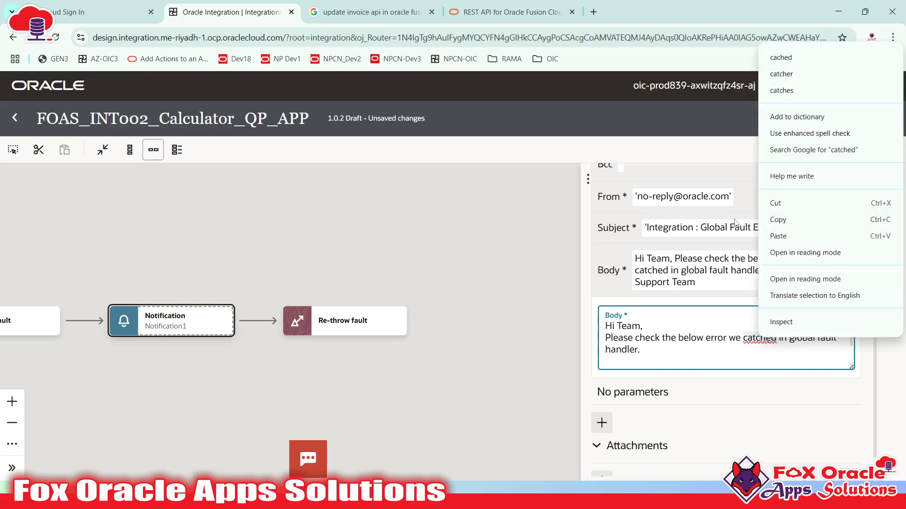
left_click(699, 357)
scroll(698, 353, "down", 3)
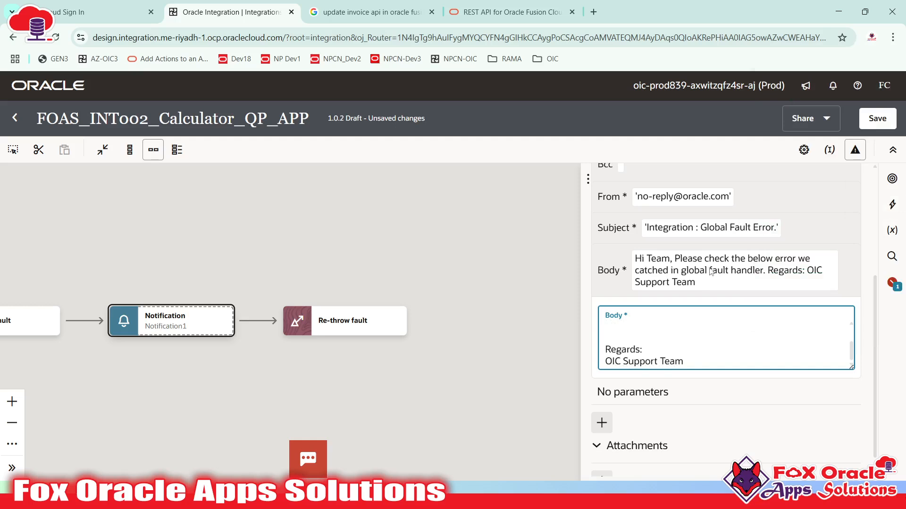
scroll(698, 264, "up", 3)
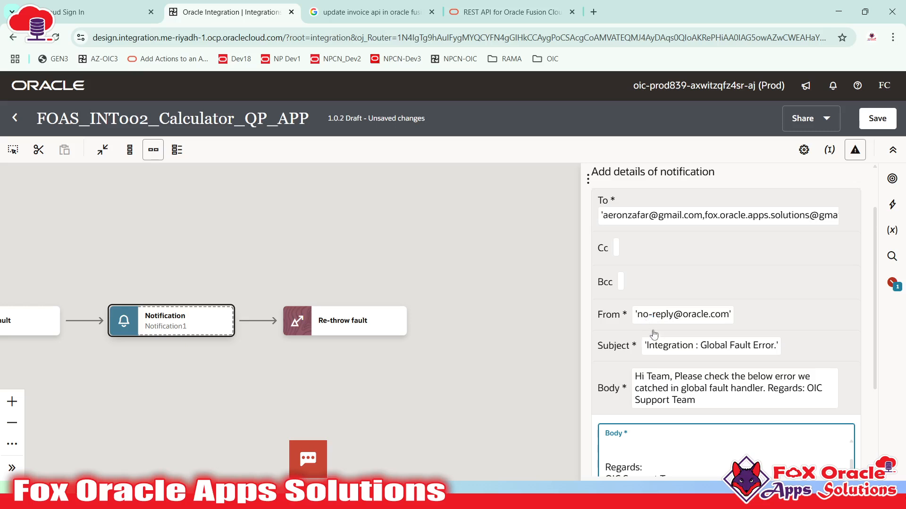
scroll(660, 330, "down", 3)
scroll(688, 345, "down", 1)
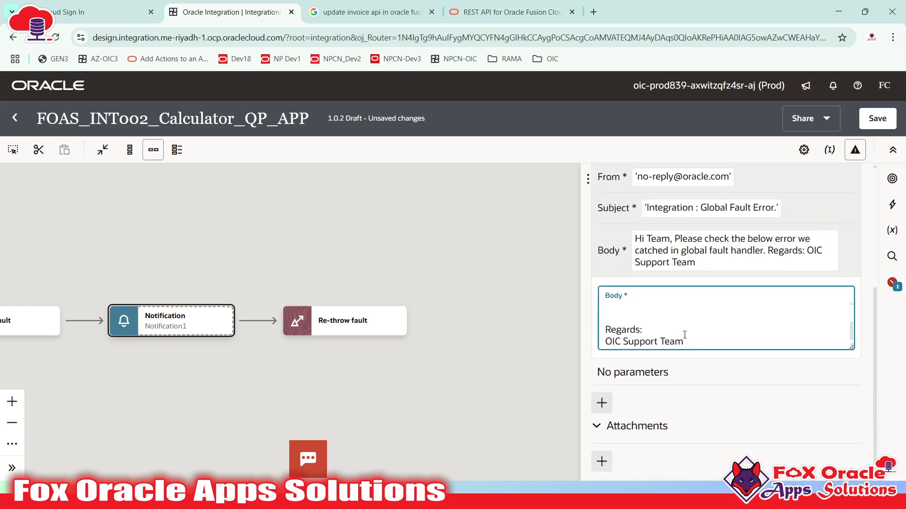
scroll(648, 330, "up", 2)
scroll(650, 329, "down", 2)
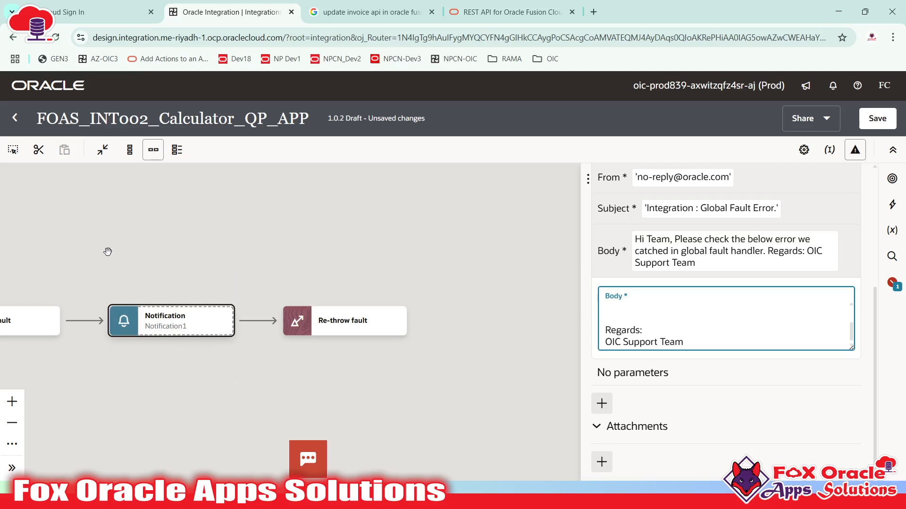
- Delete the extra blank line above the Regards sign-off
left_click_drag(107, 251, 253, 246)
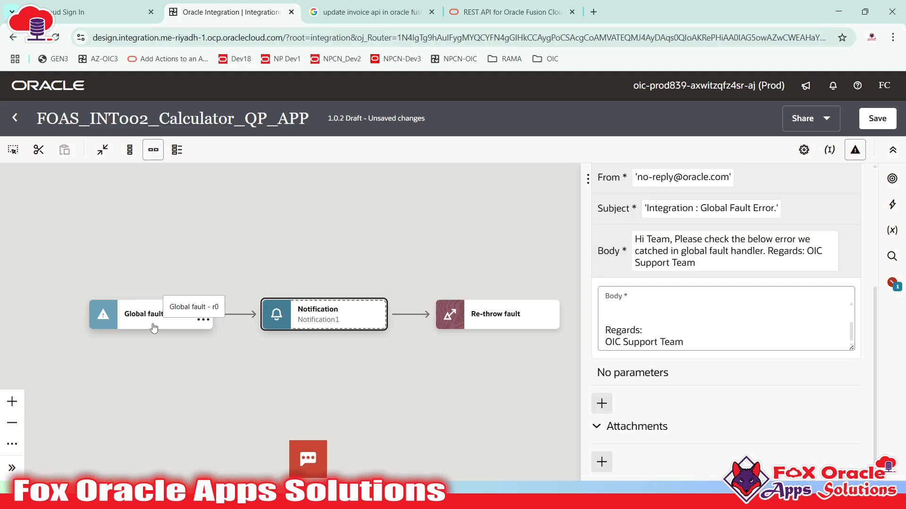
left_click(638, 313)
scroll(639, 313, "up", 1)
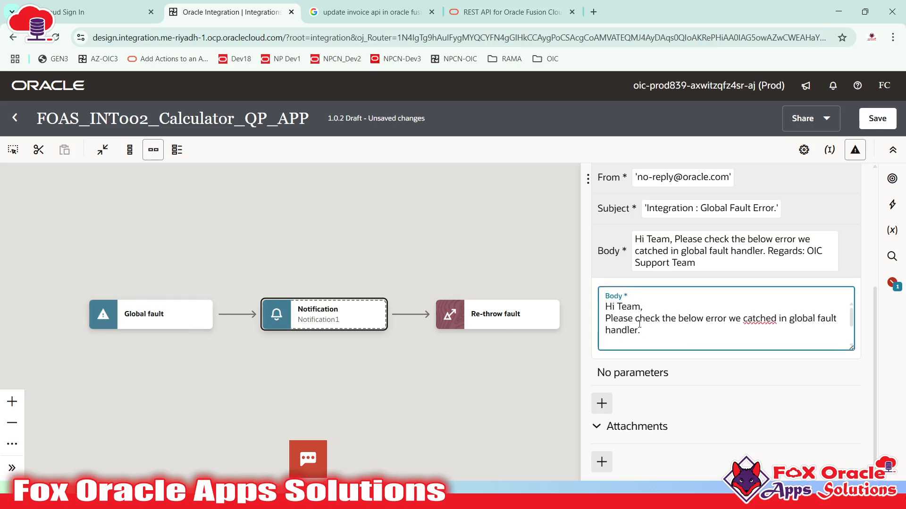
scroll(639, 337, "down", 1)
key("Delete")
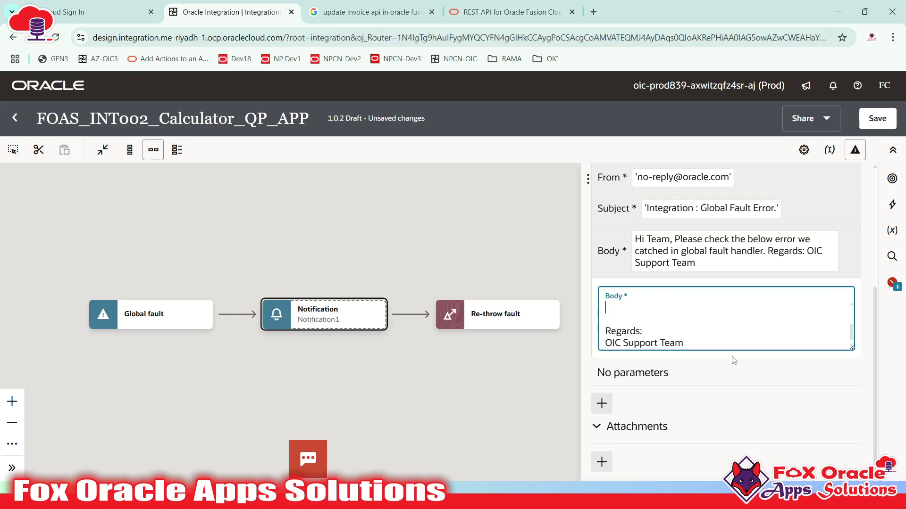
scroll(733, 361, "up", 2)
scroll(655, 376, "up", 2)
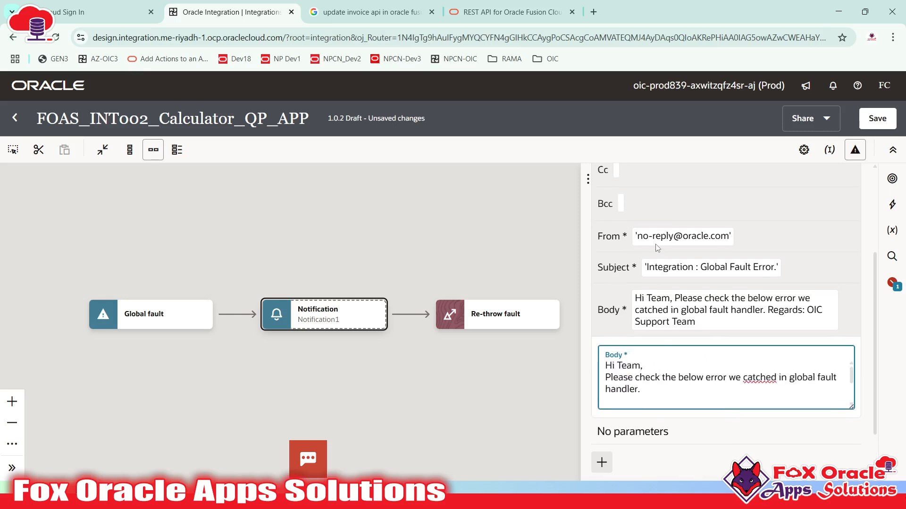
scroll(660, 373, "down", 2)
scroll(649, 344, "down", 1)
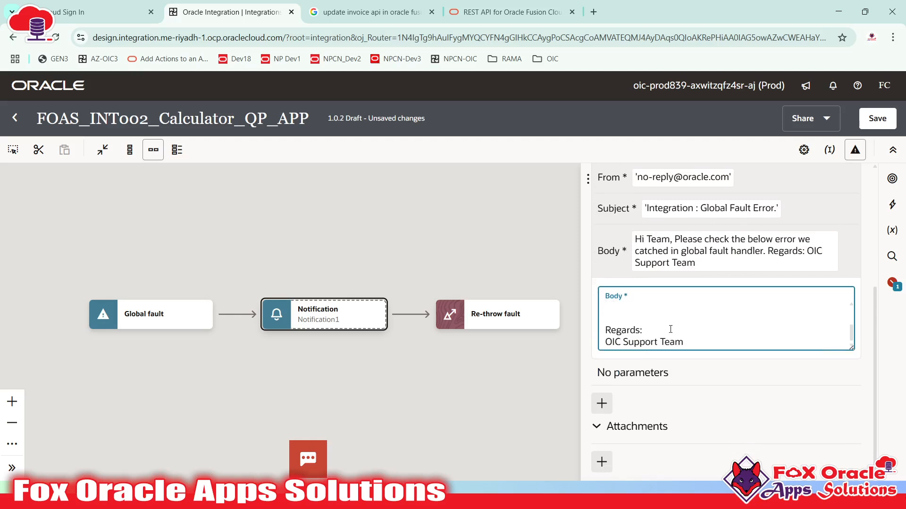
scroll(664, 337, "up", 1)
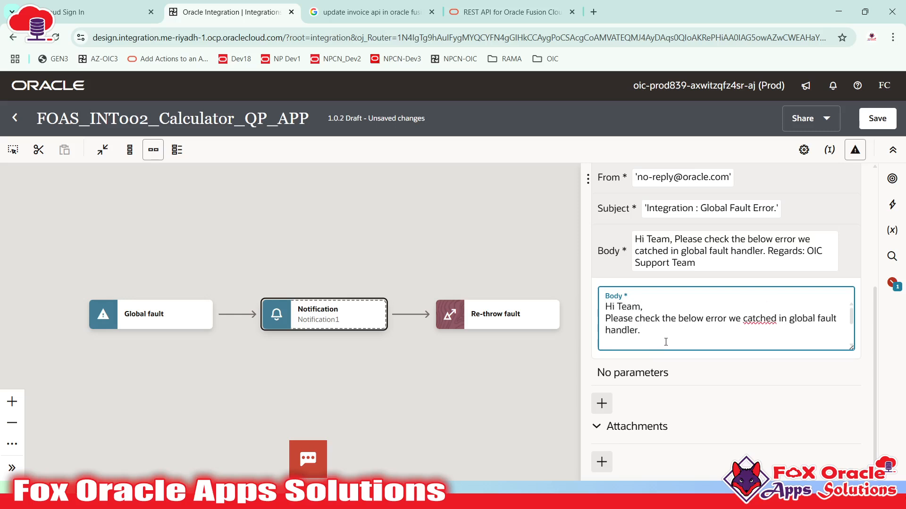
scroll(646, 321, "down", 1)
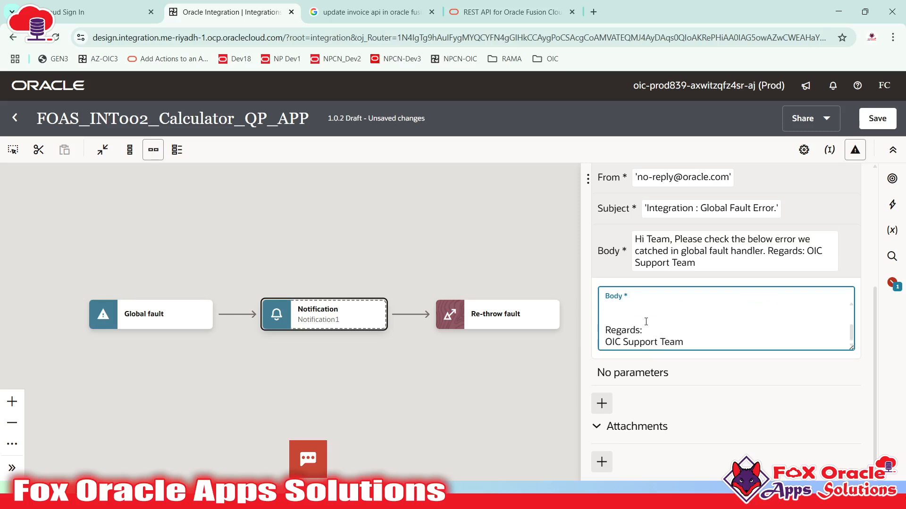
- Type 'Error Message Is:' followed by '{P_ERROR}' on the next line of the body
type("Error Messag")
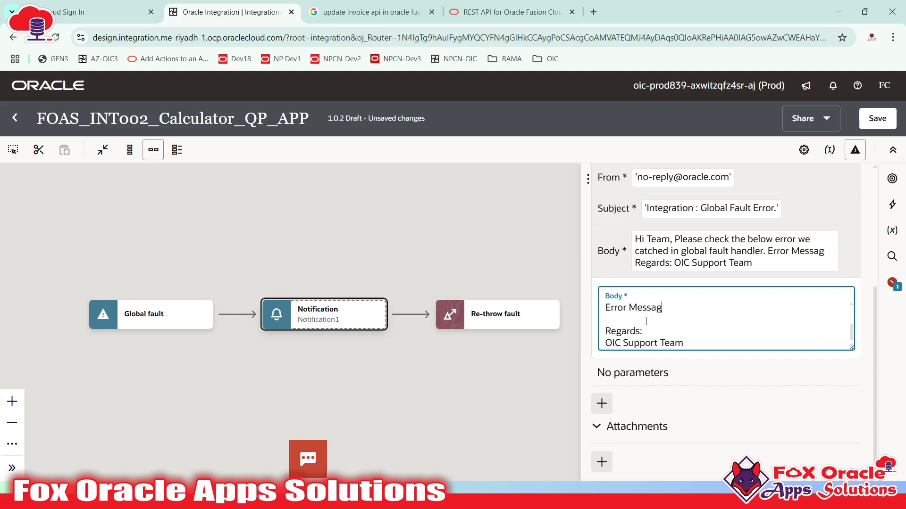
type("e Is")
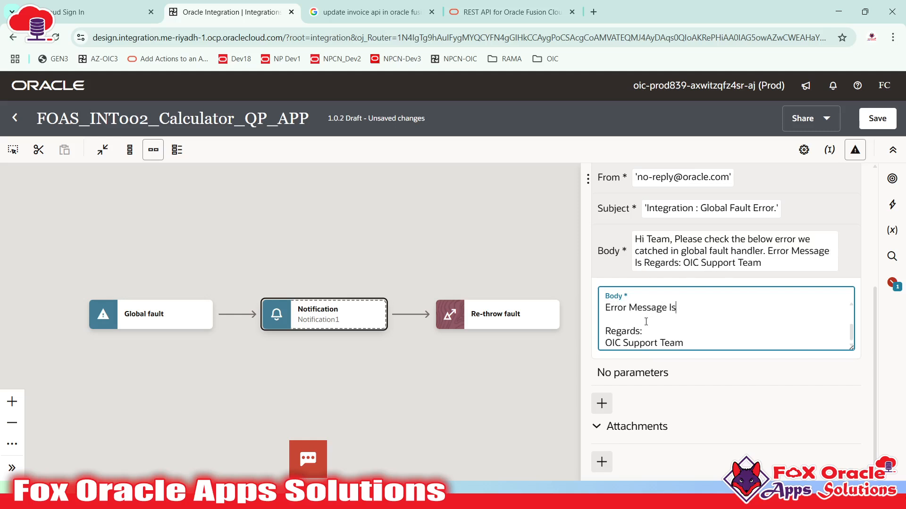
type(":")
key("Return")
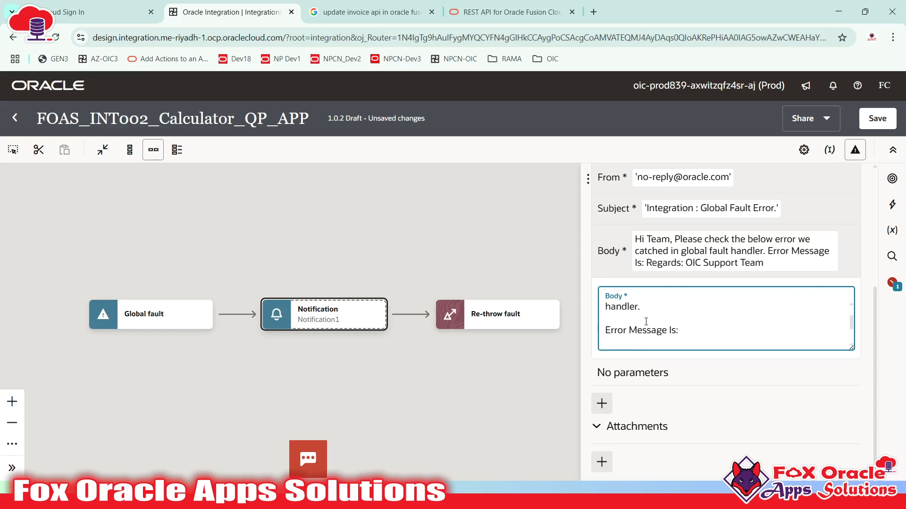
type("{P_")
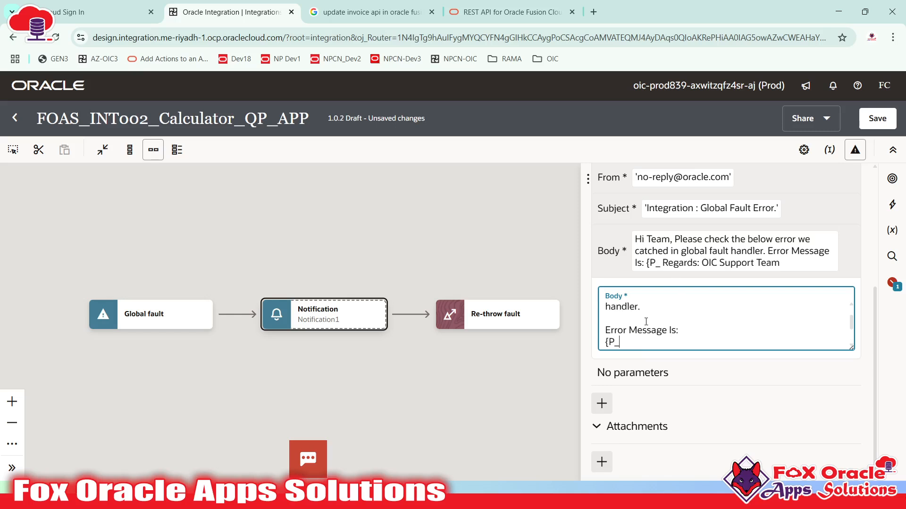
type("ERROR")
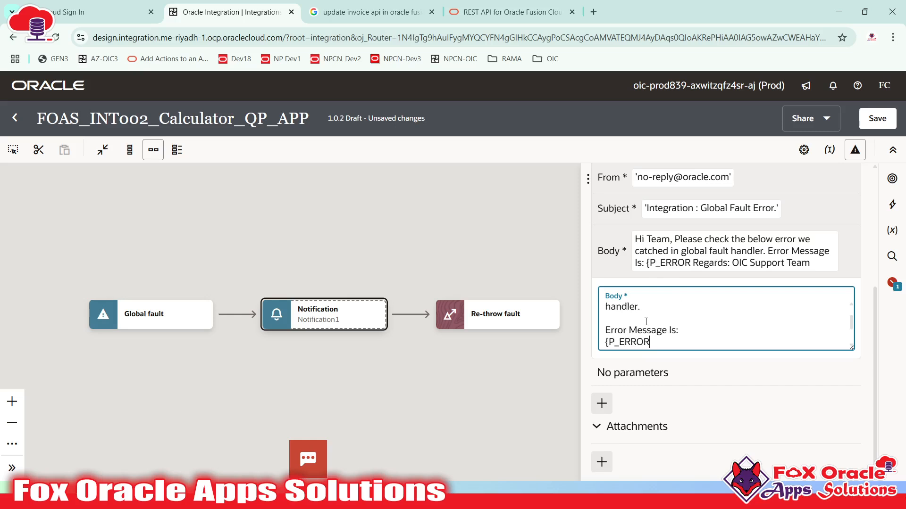
type("}")
scroll(646, 321, "down", 1)
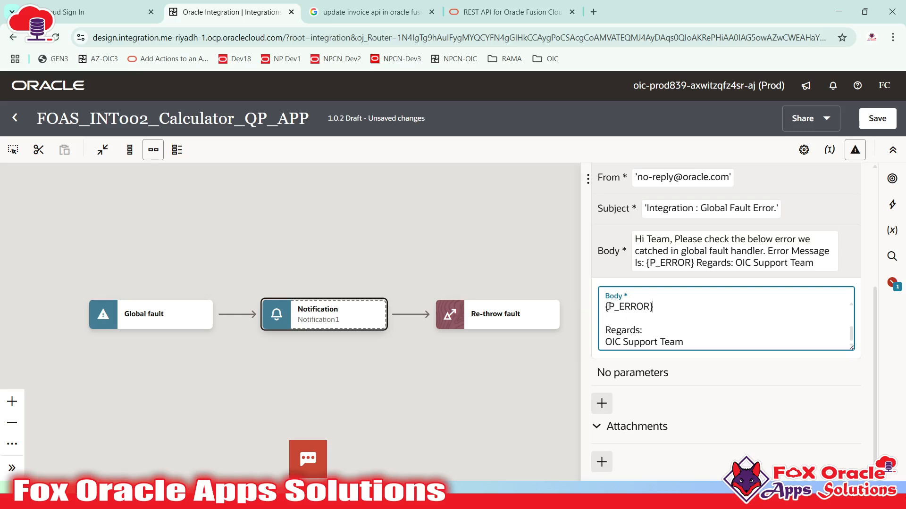
left_click_drag(609, 306, 604, 306)
scroll(677, 315, "down", 2)
scroll(607, 307, "up", 2)
scroll(606, 308, "down", 2)
scroll(650, 309, "up", 2)
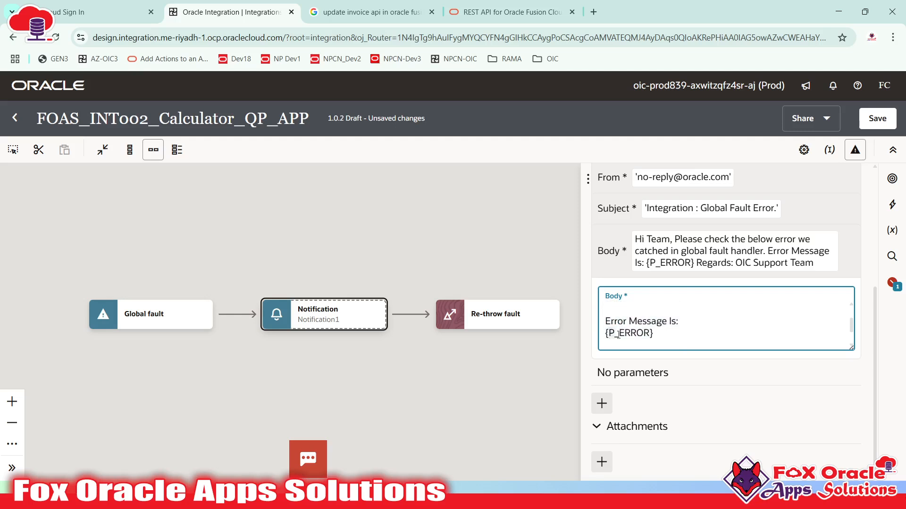
- Select the P_ERROR name inside the braces and finish editing the body
left_click_drag(618, 335, 648, 333)
scroll(661, 336, "down", 2)
scroll(660, 331, "up", 2)
scroll(661, 325, "down", 2)
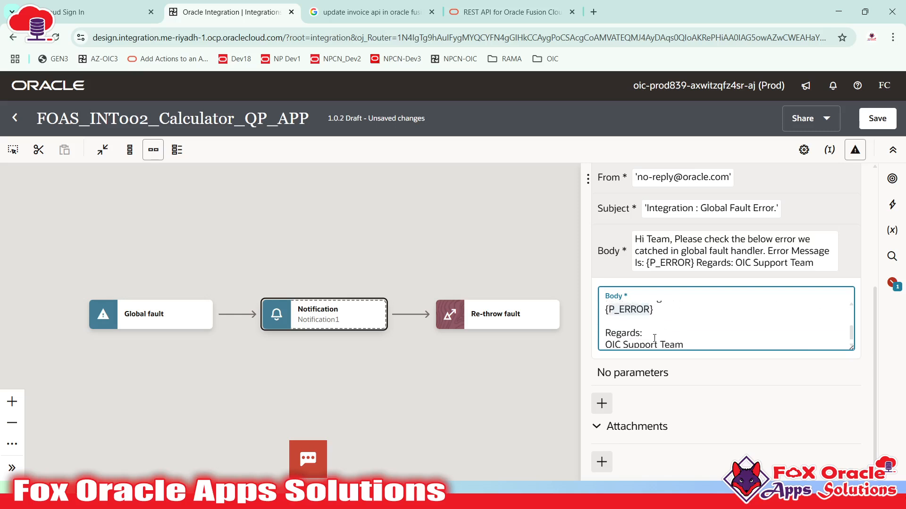
left_click(663, 320)
scroll(622, 318, "up", 2)
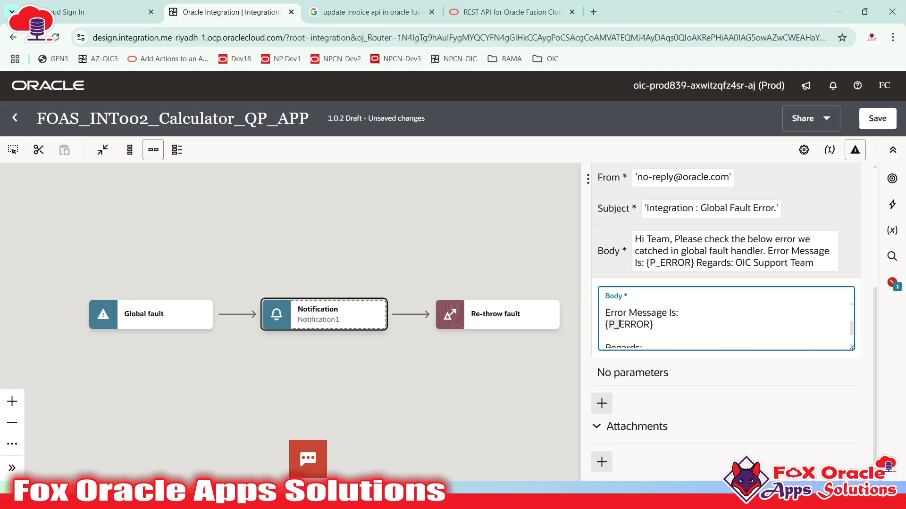
left_click(731, 322)
left_click(609, 324)
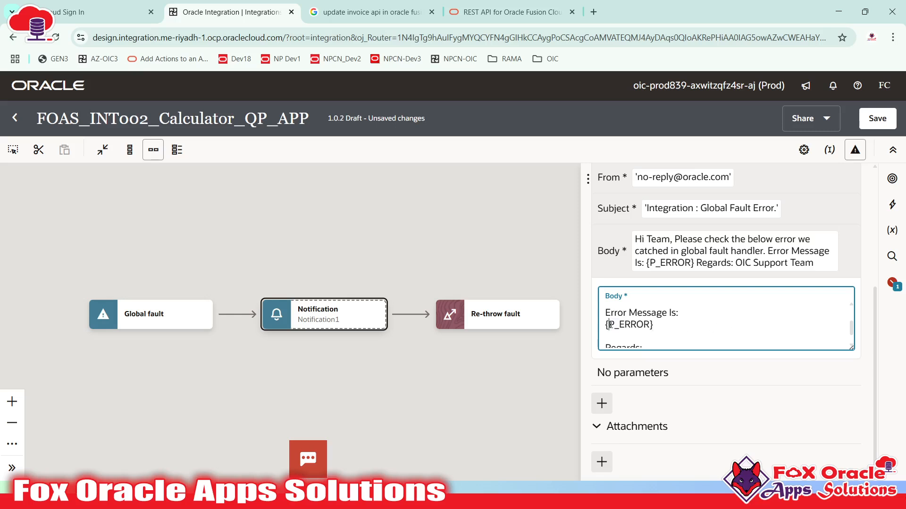
left_click(651, 324, "shift")
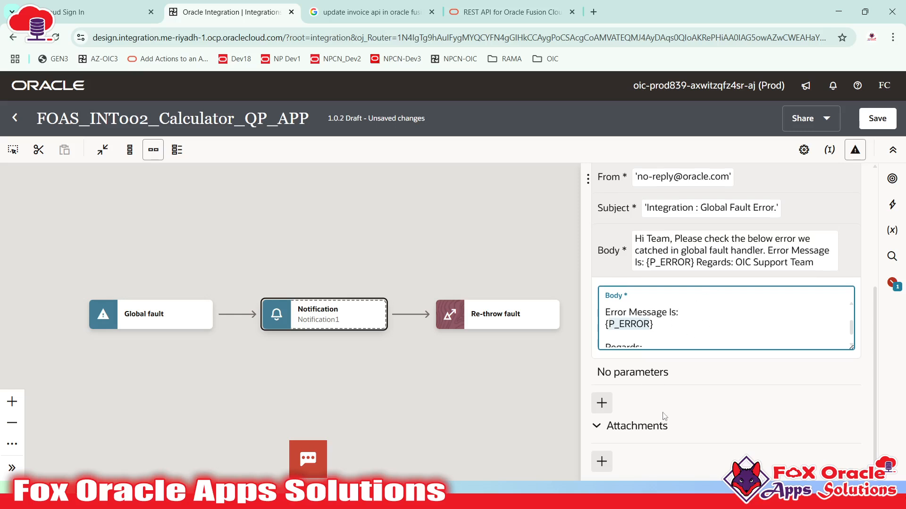
scroll(669, 405, "up", 5)
scroll(668, 405, "down", 5)
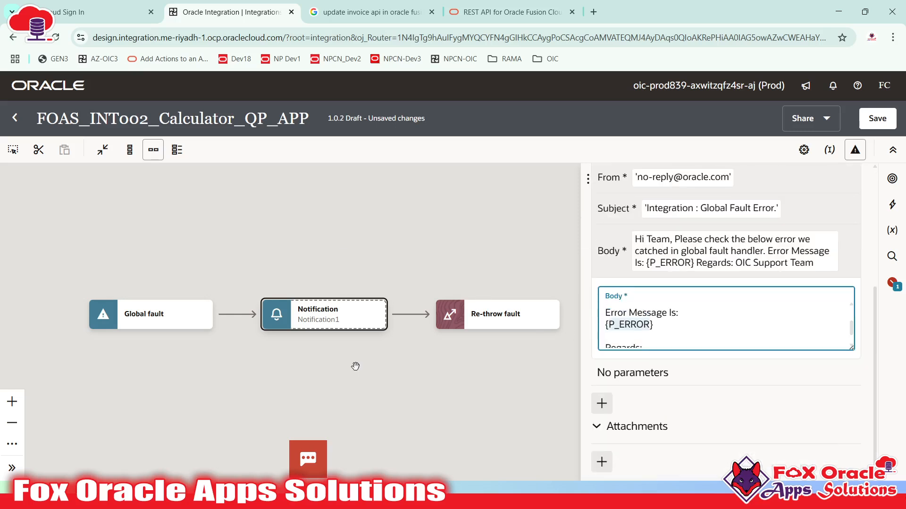
left_click(710, 394)
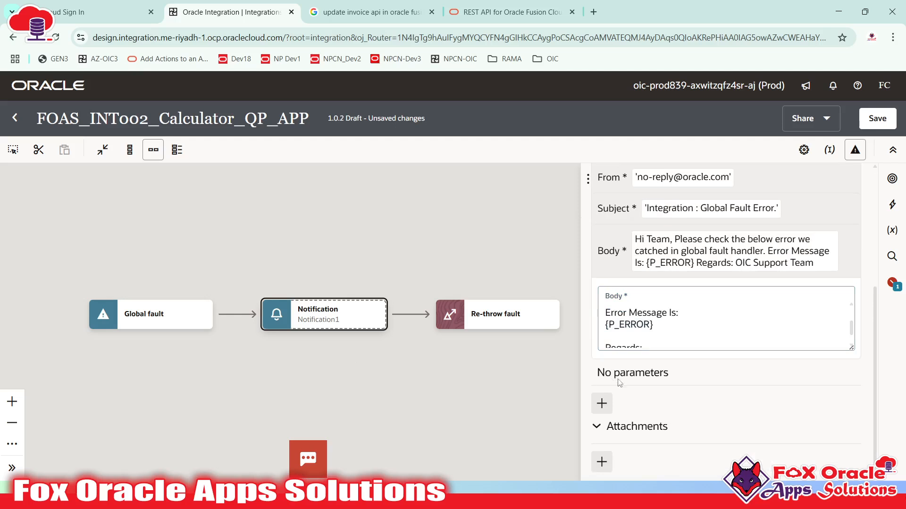
- Add a notification parameter named P_ERROR
left_click(602, 404)
scroll(665, 302, "down", 2)
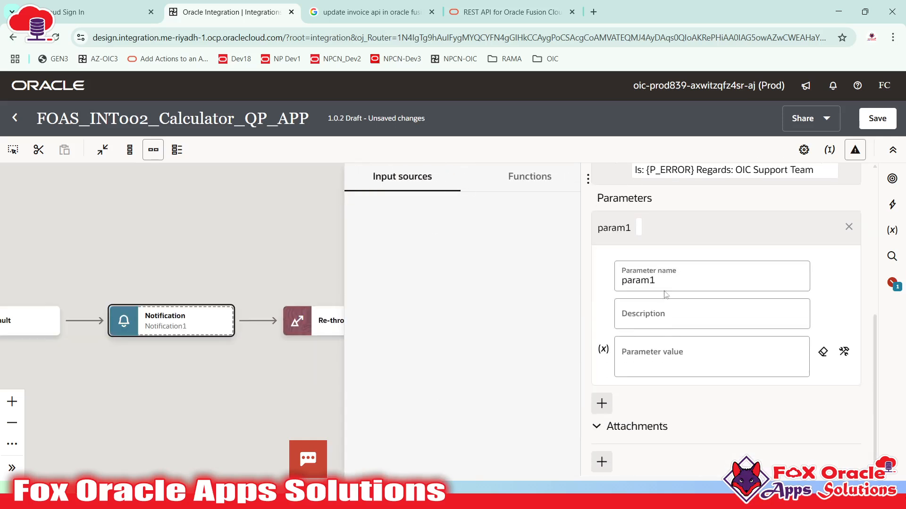
left_click_drag(656, 281, 615, 286)
type("P_ERROR")
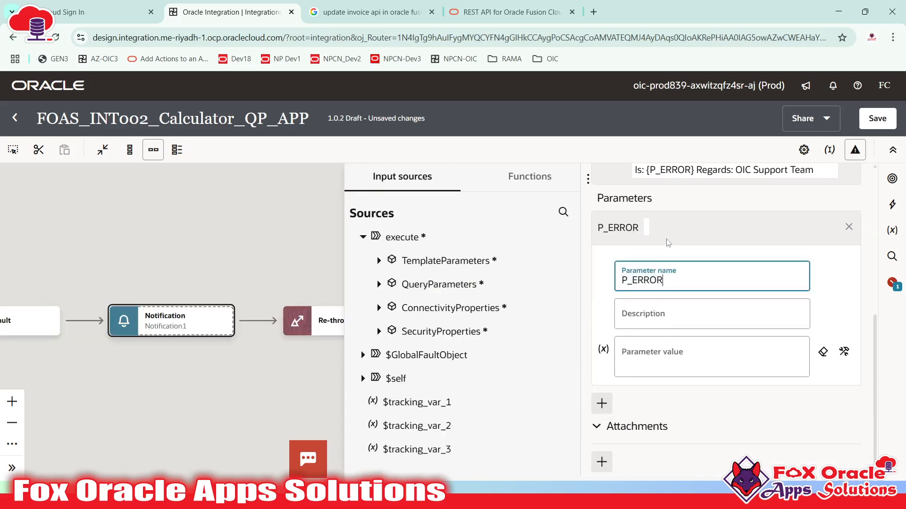
scroll(667, 266, "up", 1)
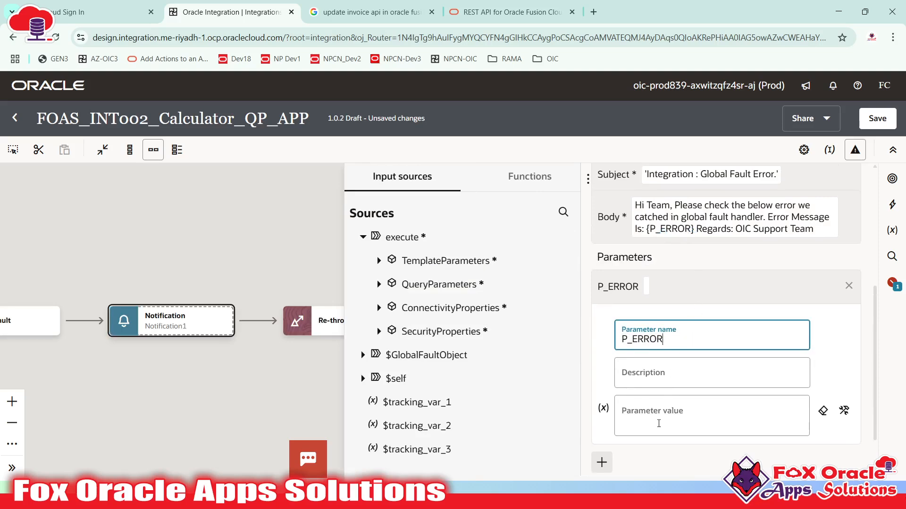
- Map $GlobalFaultObject > fault > reason into the P_ERROR parameter's value
left_click(659, 424)
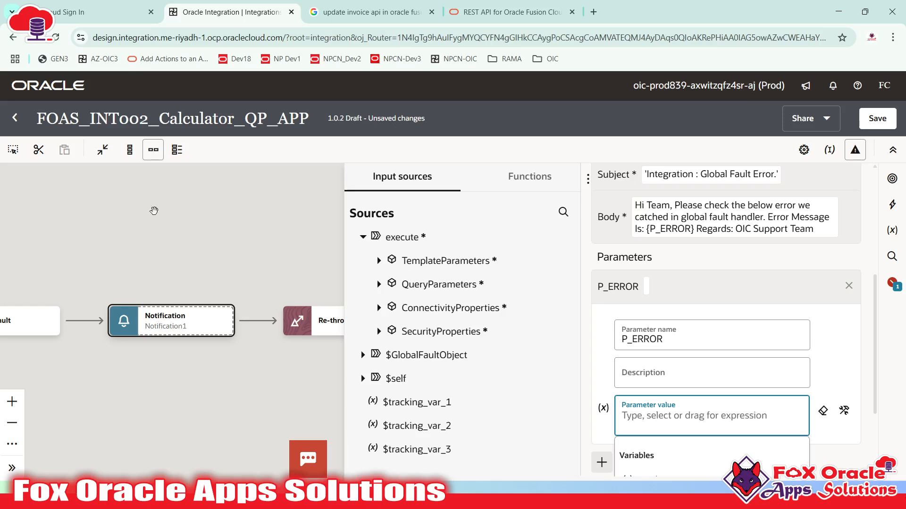
left_click_drag(65, 377, 191, 379)
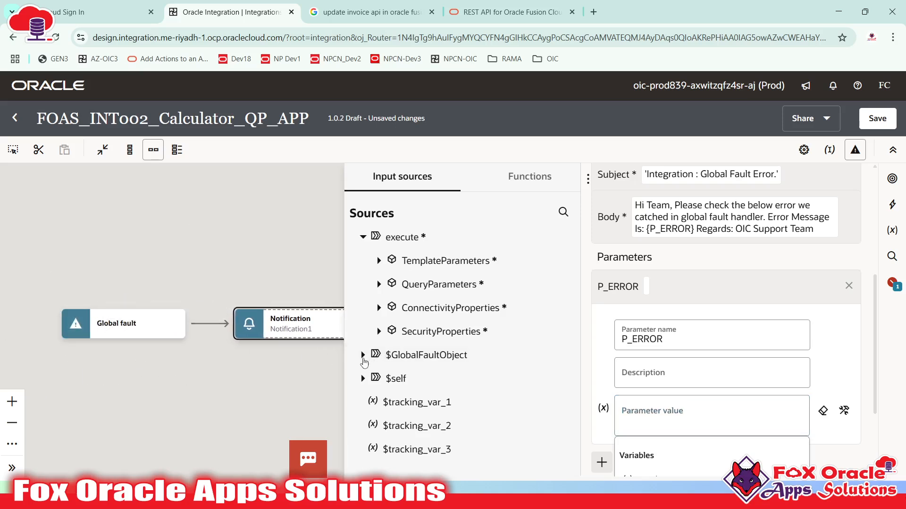
left_click(363, 355)
left_click(379, 378)
scroll(421, 368, "down", 1)
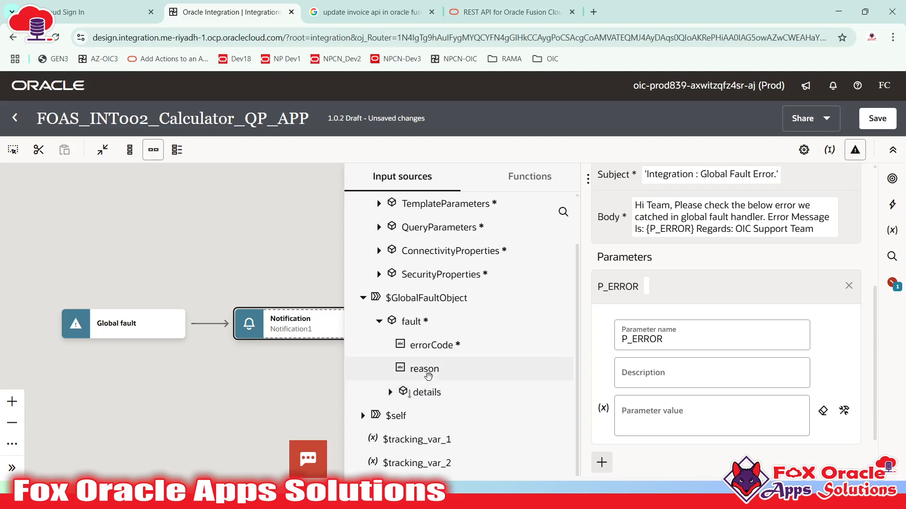
left_click_drag(428, 371, 673, 427)
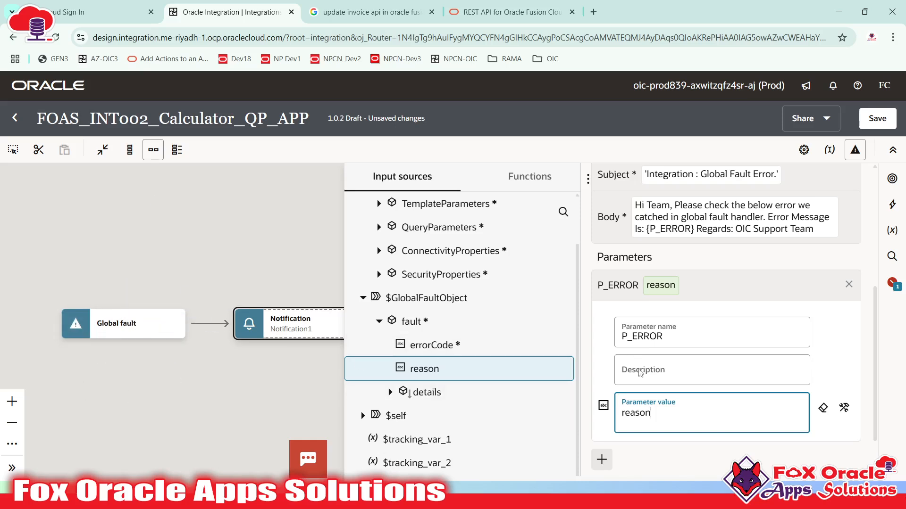
scroll(681, 340, "up", 1)
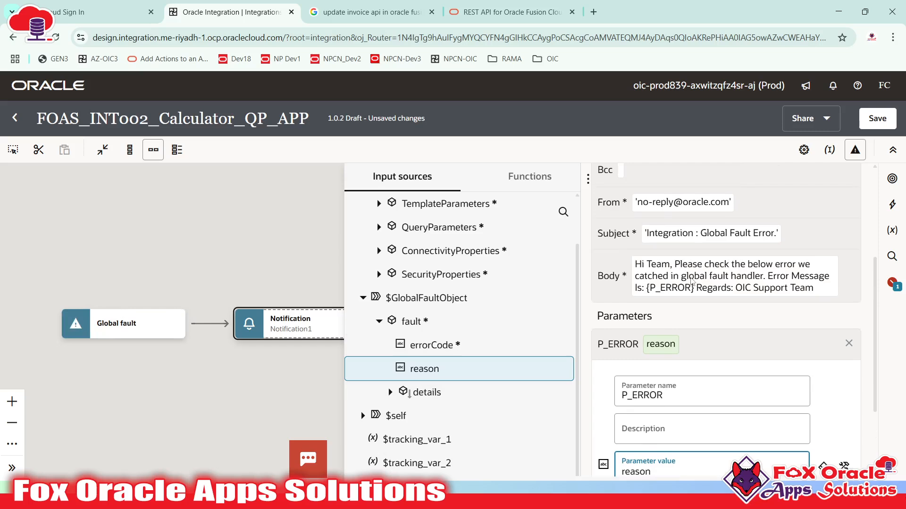
left_click(690, 279)
scroll(680, 290, "up", 1)
scroll(689, 275, "down", 2)
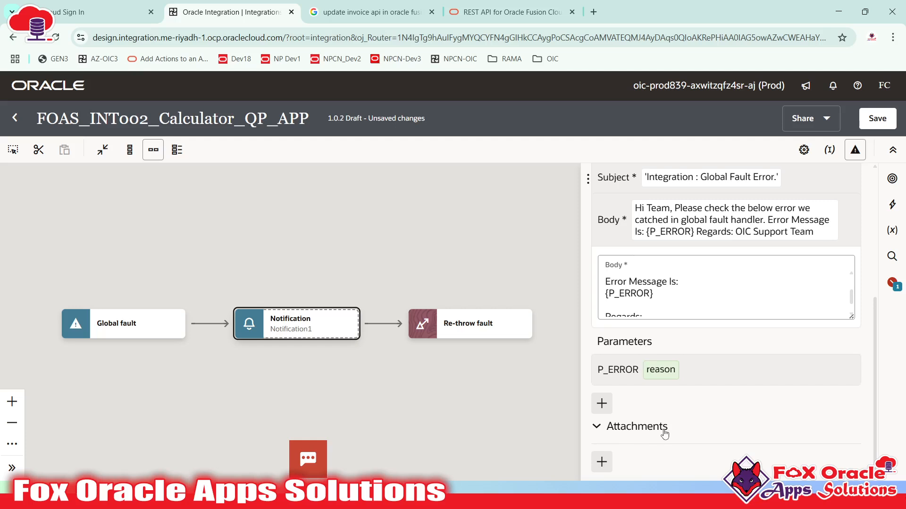
- Finish the fault notification and save the integration
scroll(675, 263, "up", 5)
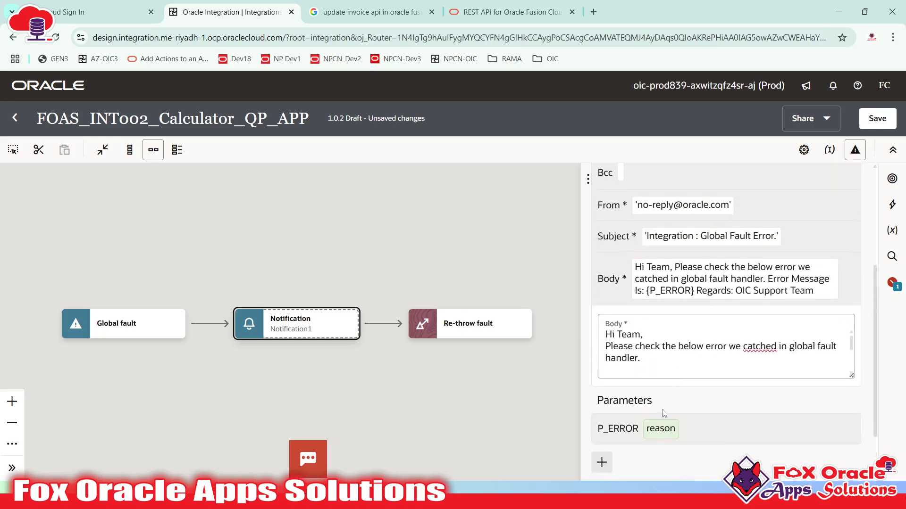
scroll(660, 424, "down", 2)
scroll(717, 277, "up", 5)
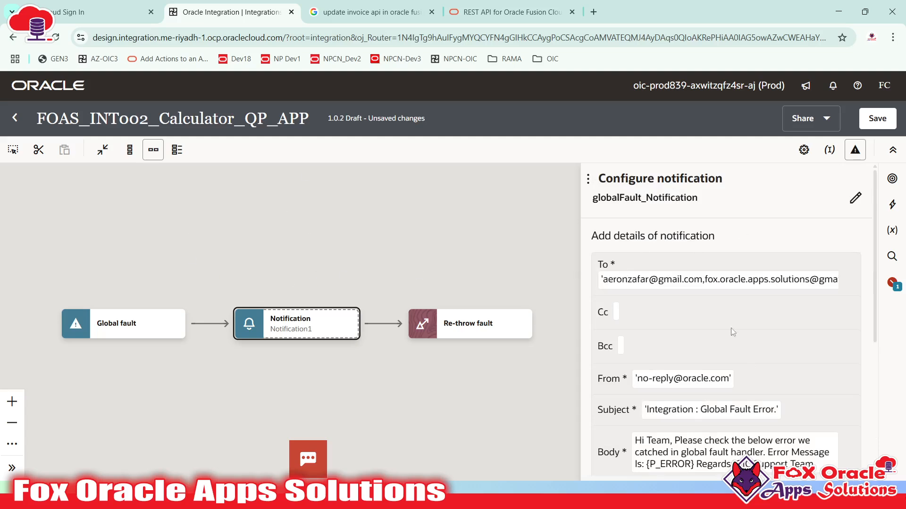
left_click(477, 284)
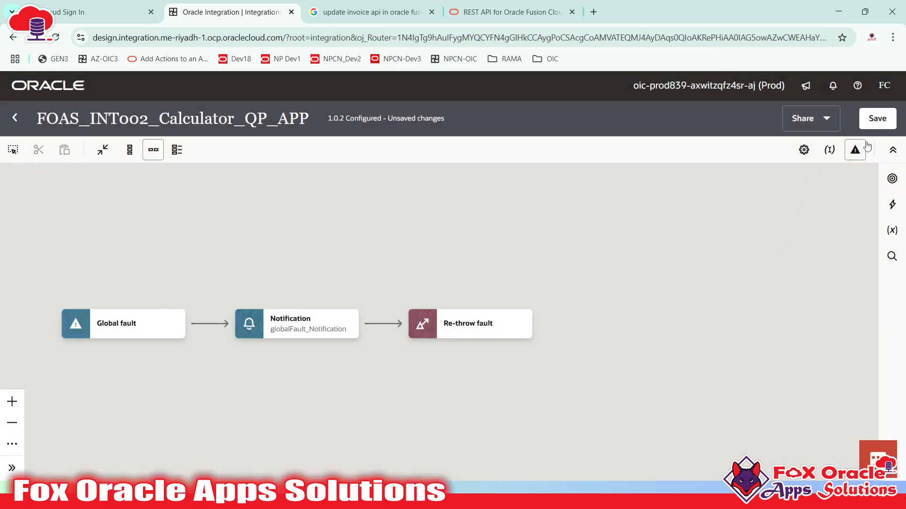
left_click(876, 121)
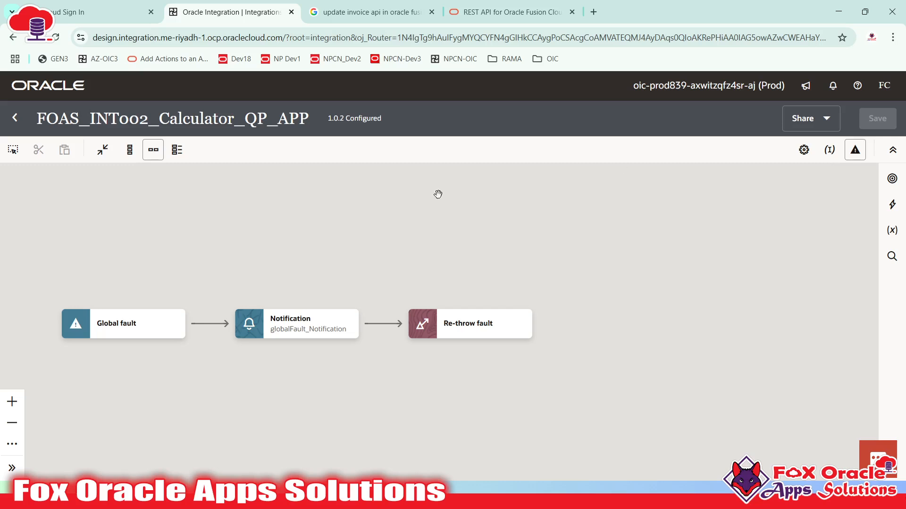
- Leave the global fault handler and close the integration back to the list
left_click_drag(262, 236, 406, 239)
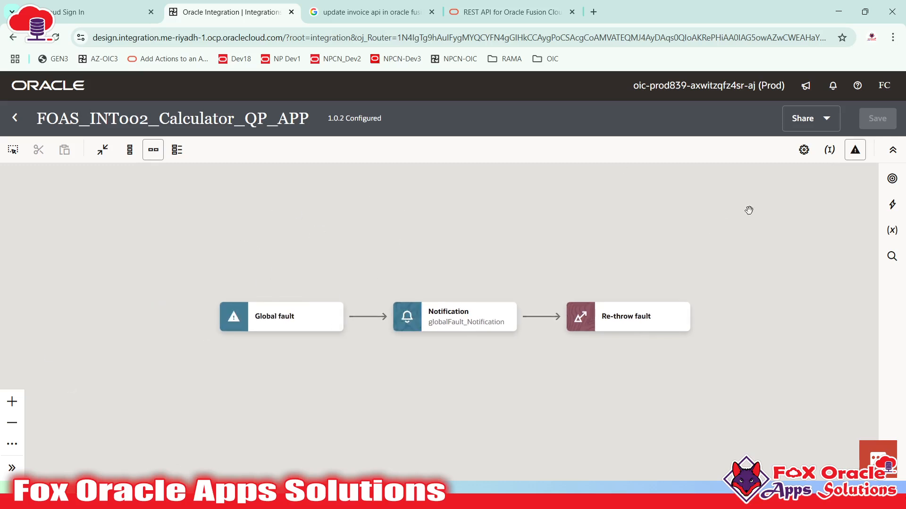
left_click(855, 150)
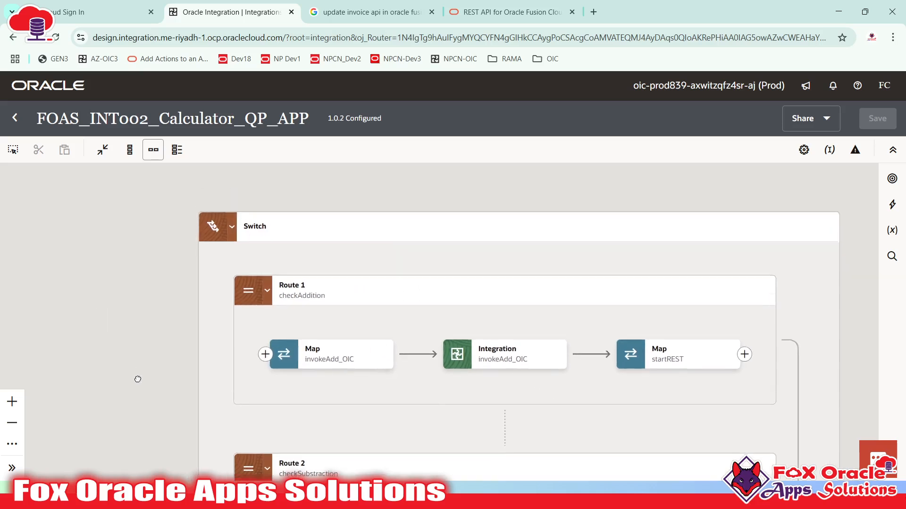
scroll(138, 379, "down", 10)
scroll(532, 182, "up", 3)
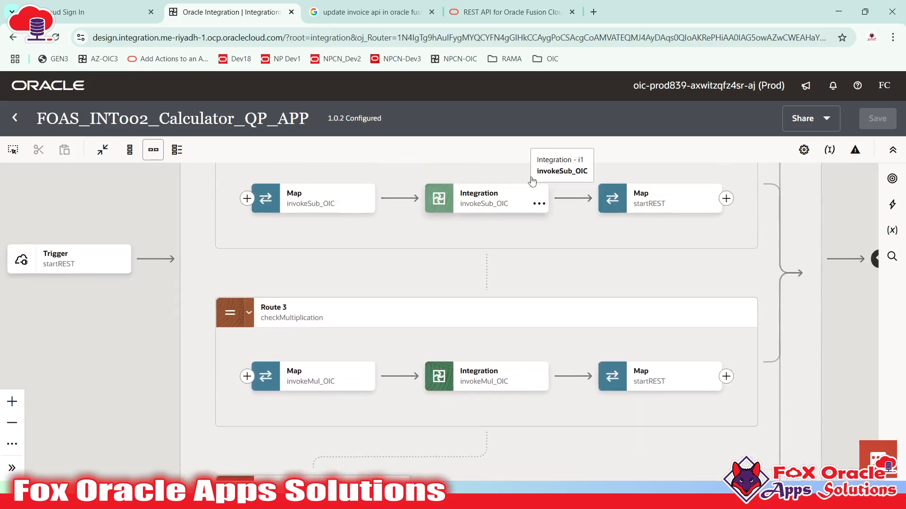
left_click_drag(736, 259, 622, 480)
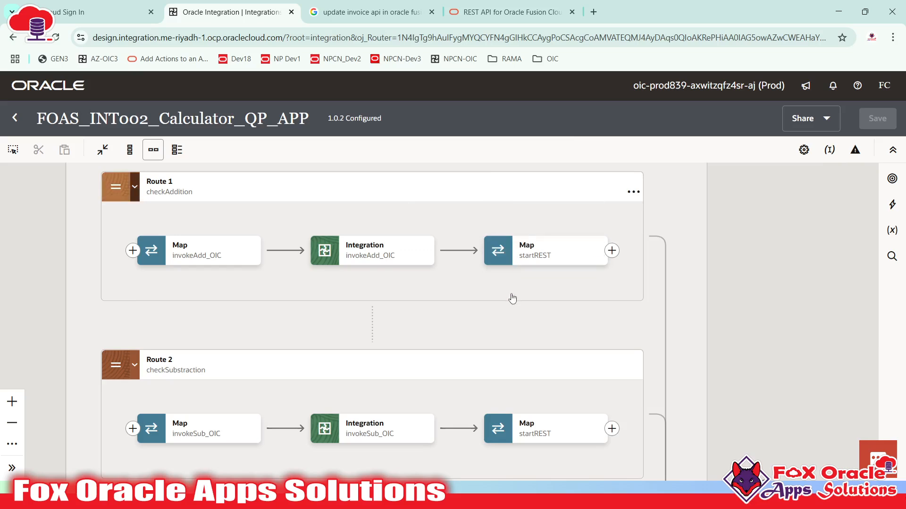
scroll(511, 299, "up", 3)
left_click_drag(328, 221, 379, 214)
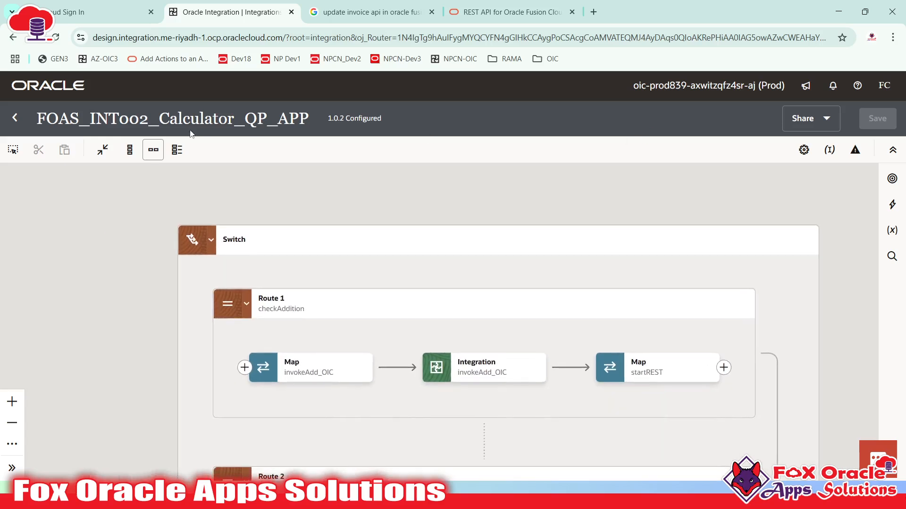
left_click(14, 118)
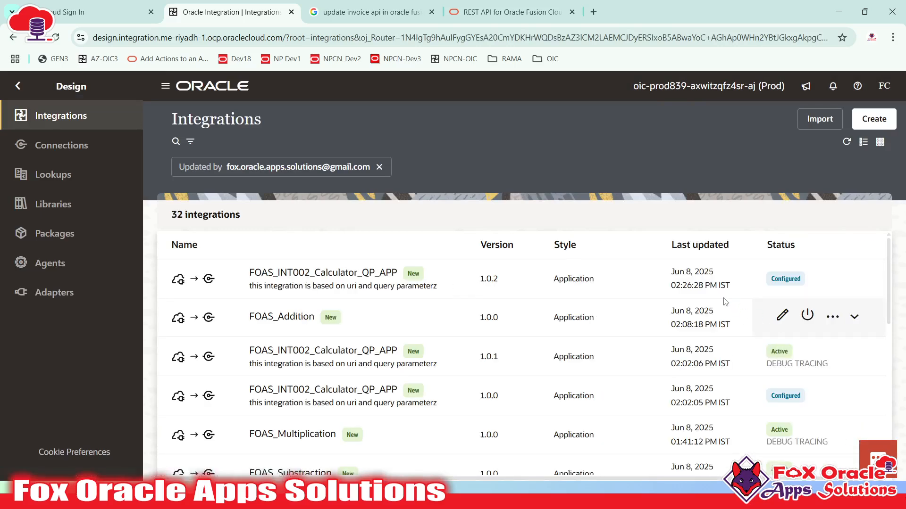
- Activate calculator version 1.0.2 and refresh the list to confirm it is active
left_click(861, 453)
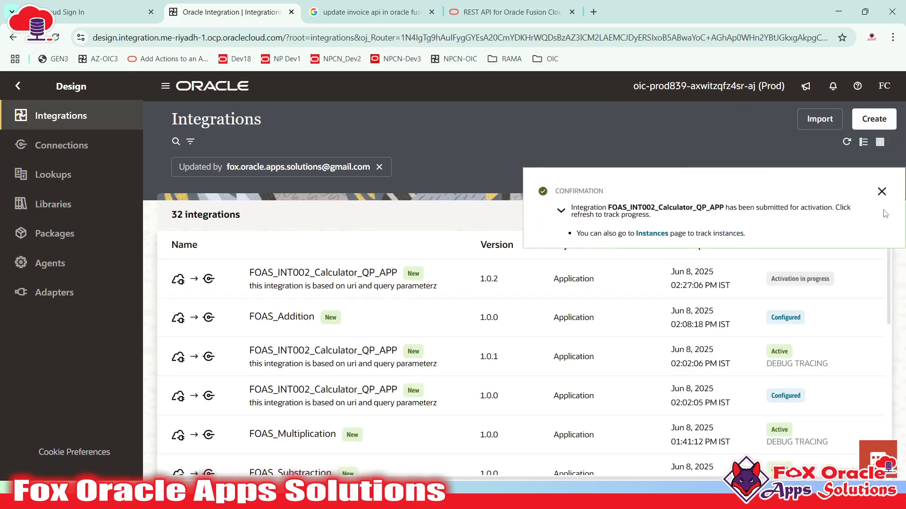
left_click(881, 191)
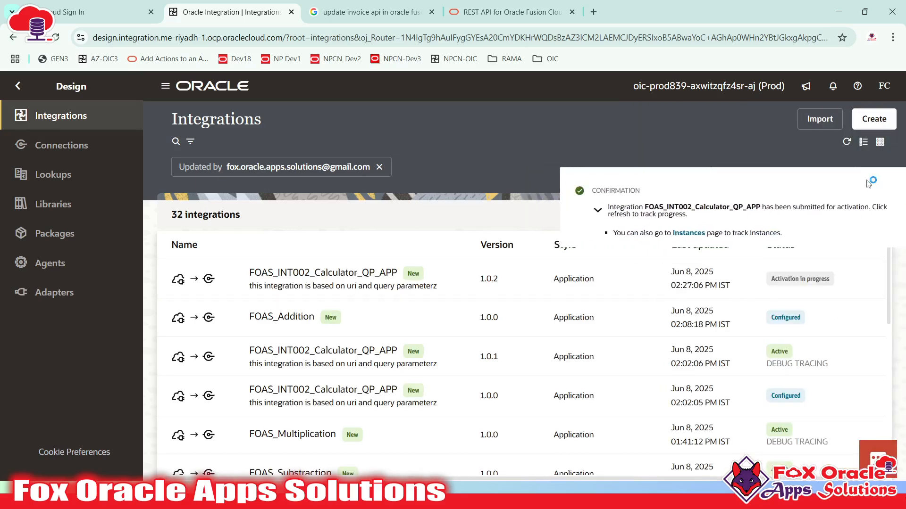
left_click(847, 143)
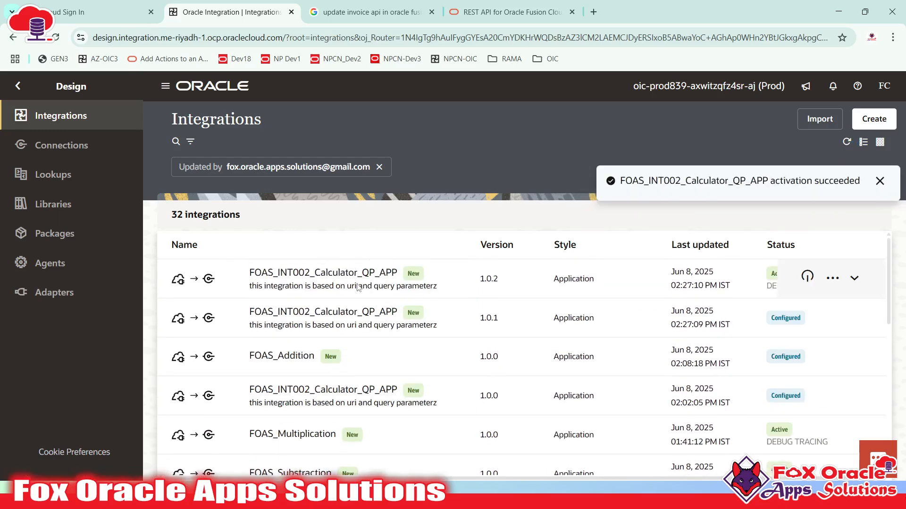
- Choose Run from the integration's actions menu to open its test-run page
left_click(833, 278)
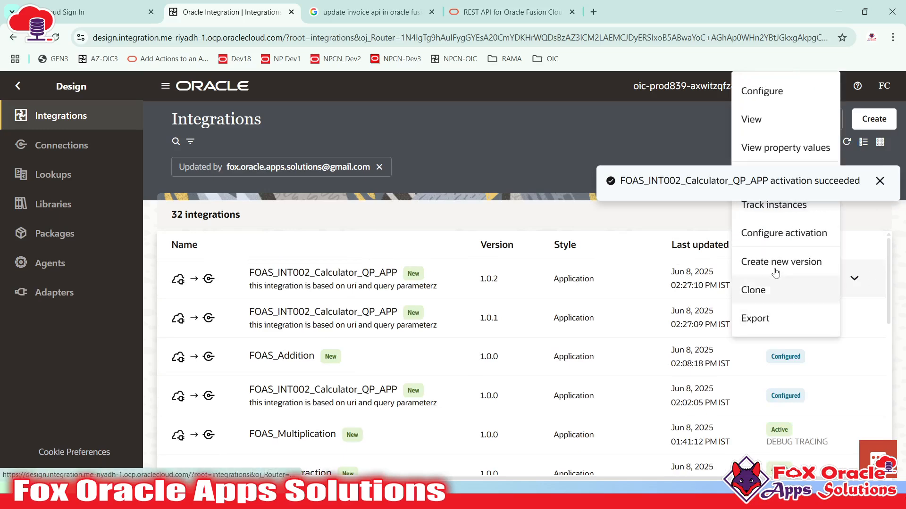
left_click(843, 243)
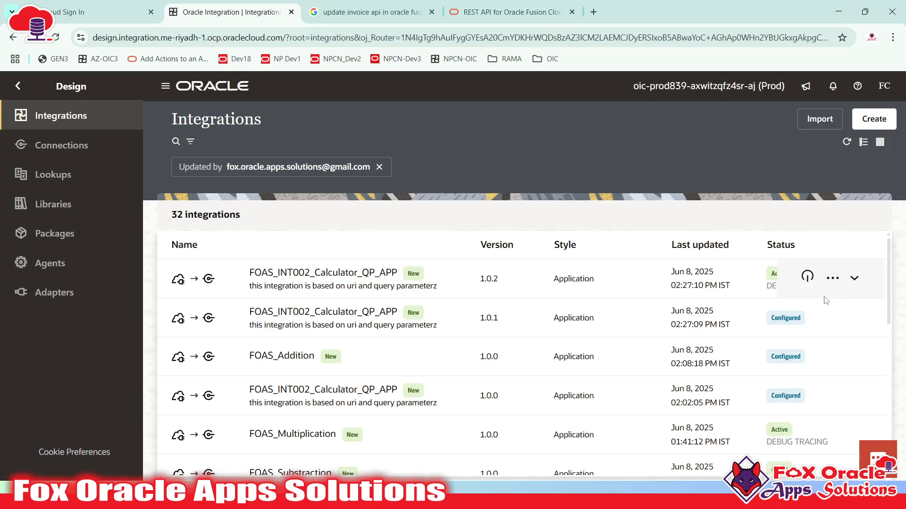
left_click(835, 279)
left_click(751, 179)
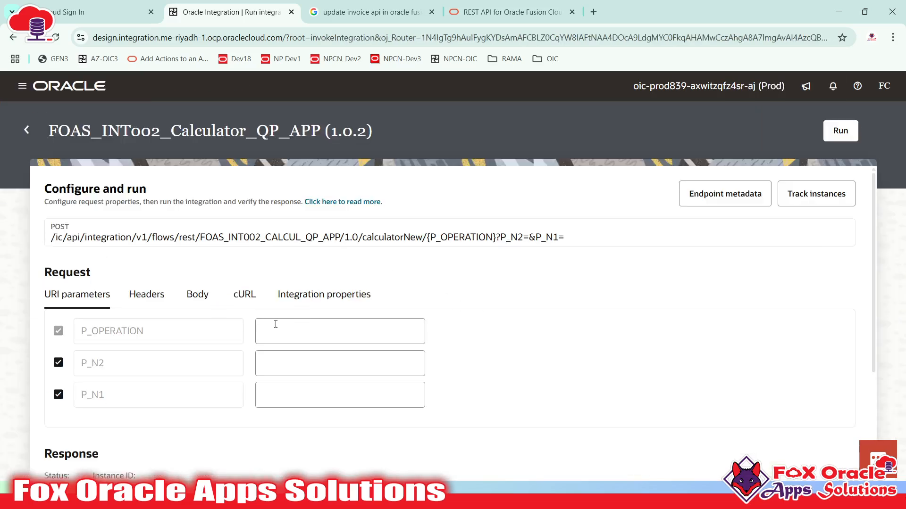
- Enter the test parameters P_OPERATION ADD, P_N2 10 and P_N1 100, correcting the mistyped operation
left_click(285, 332)
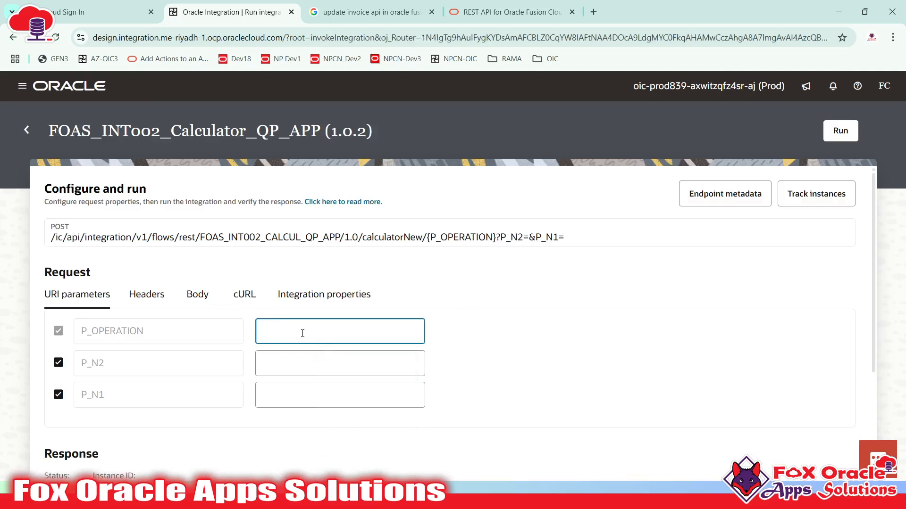
type("DEI")
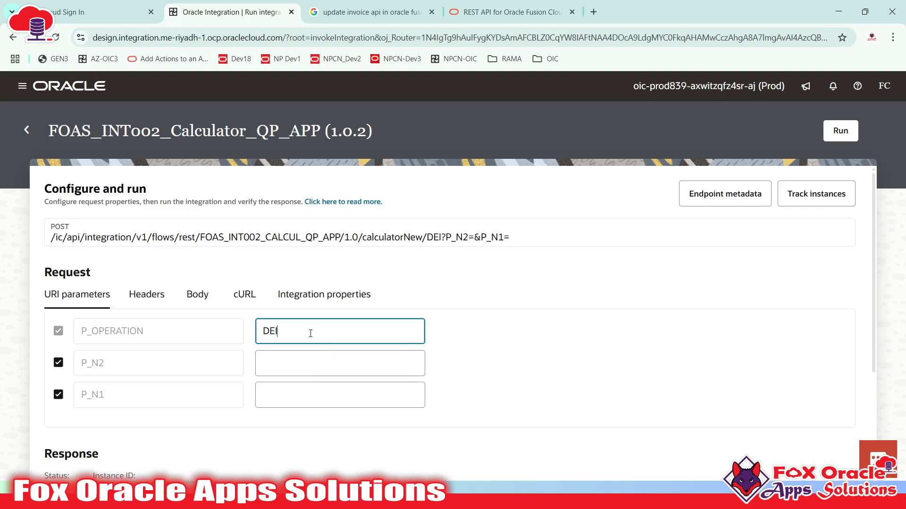
left_click_drag(310, 334, 231, 333)
left_click(274, 355)
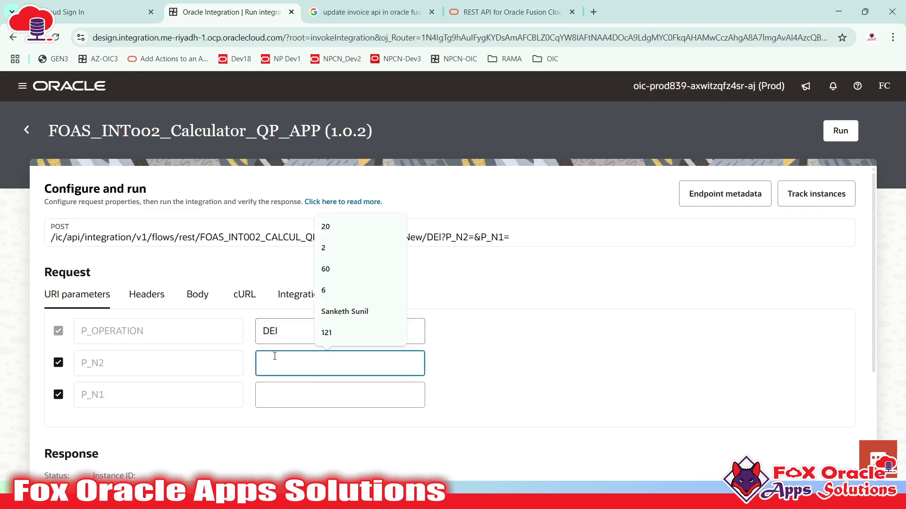
type("10")
double_click(301, 332)
type("ADD")
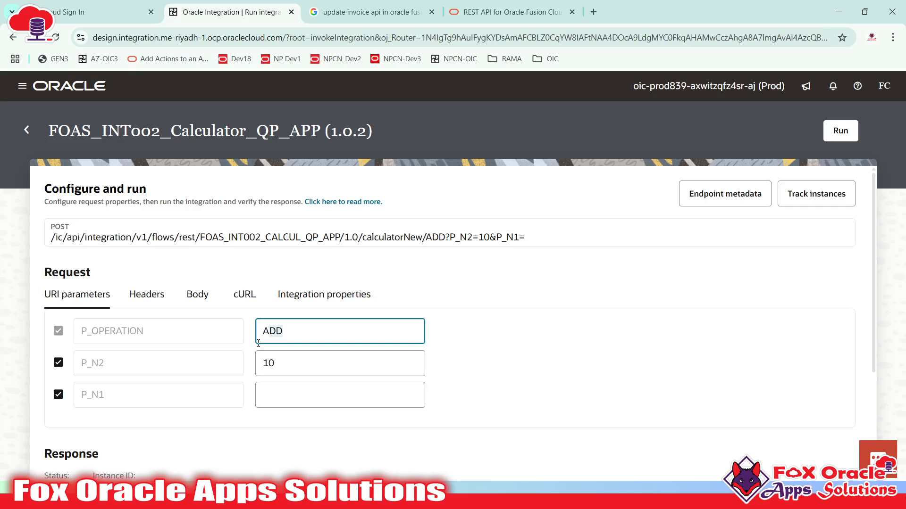
left_click(294, 396)
type("100")
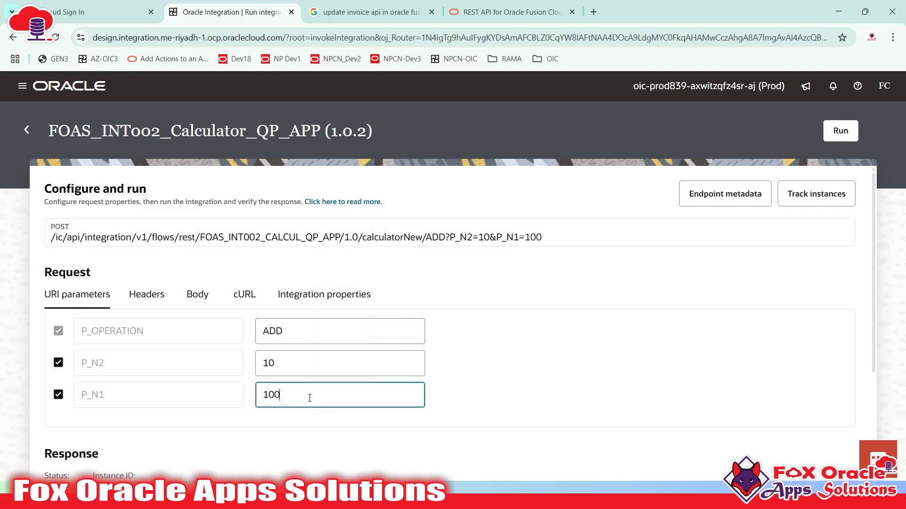
left_click(488, 372)
scroll(488, 373, "down", 3)
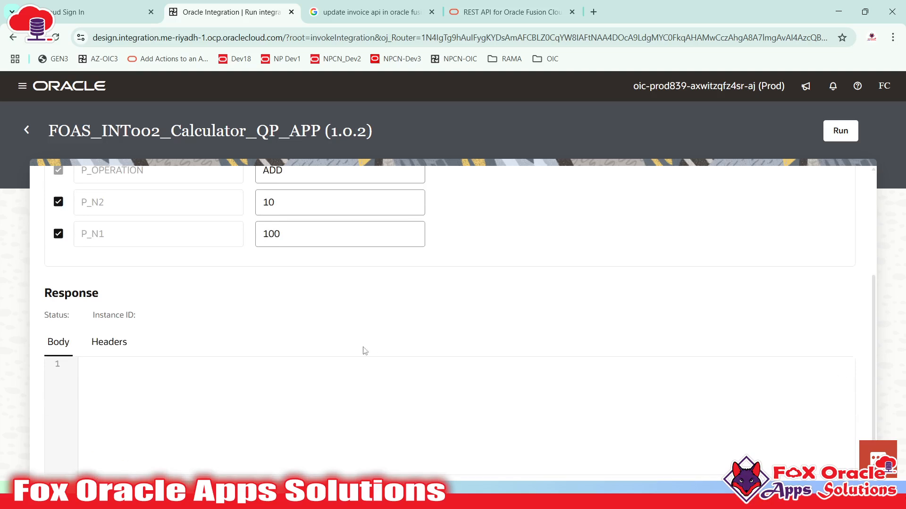
scroll(258, 310, "up", 3)
left_click_drag(265, 331, 291, 332)
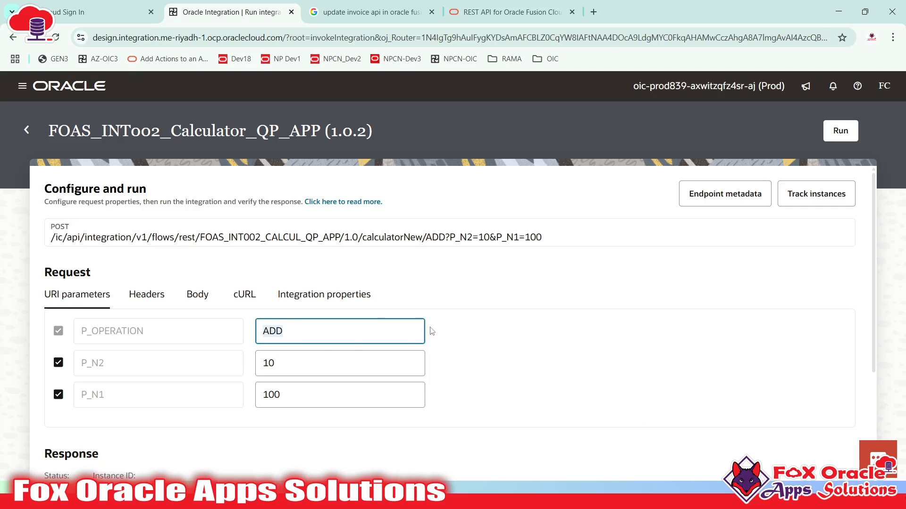
- Run the integration and review the 500 Internal Server Error response
left_click(837, 140)
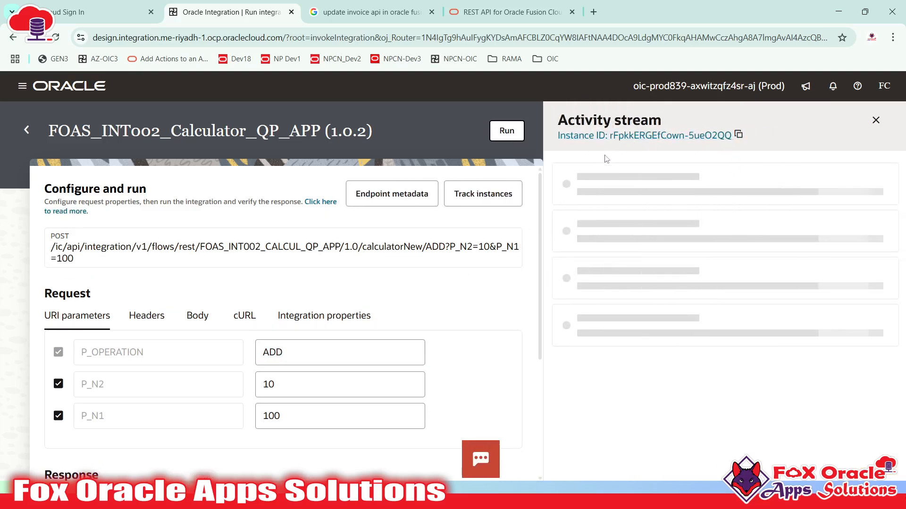
scroll(196, 429, "down", 3)
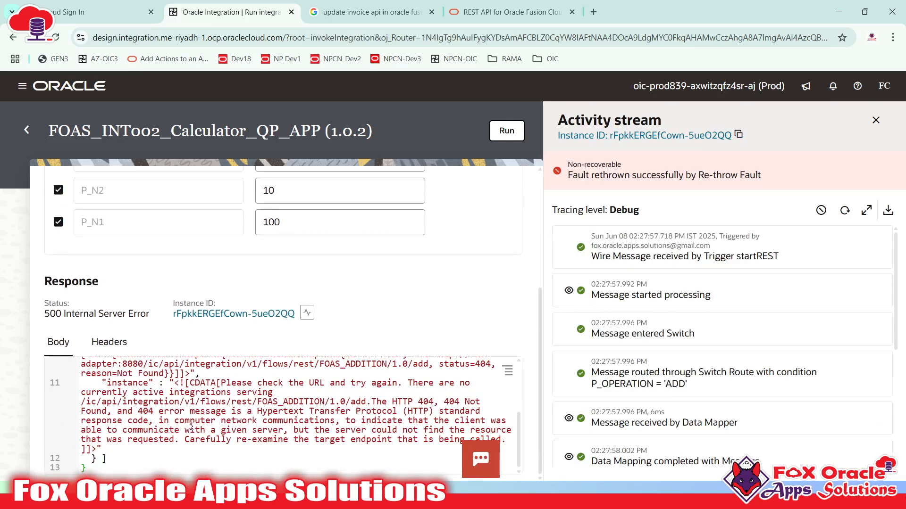
scroll(156, 429, "up", 3)
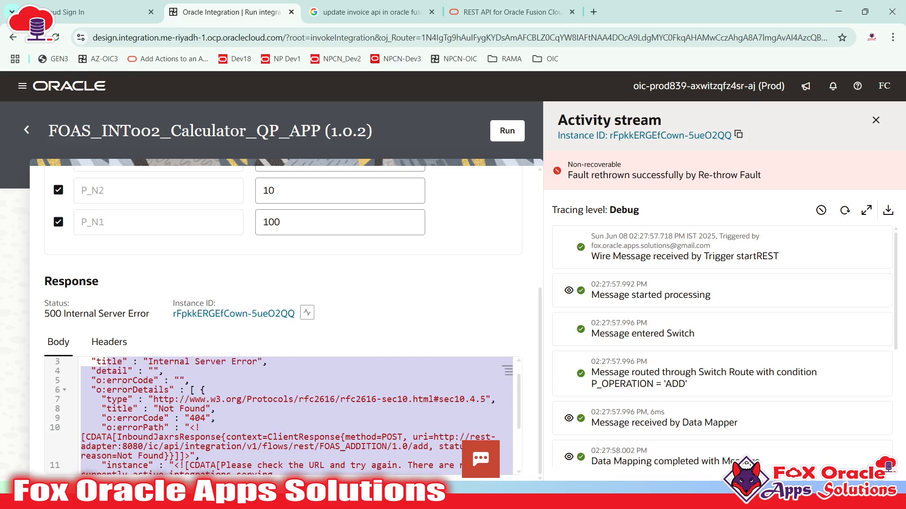
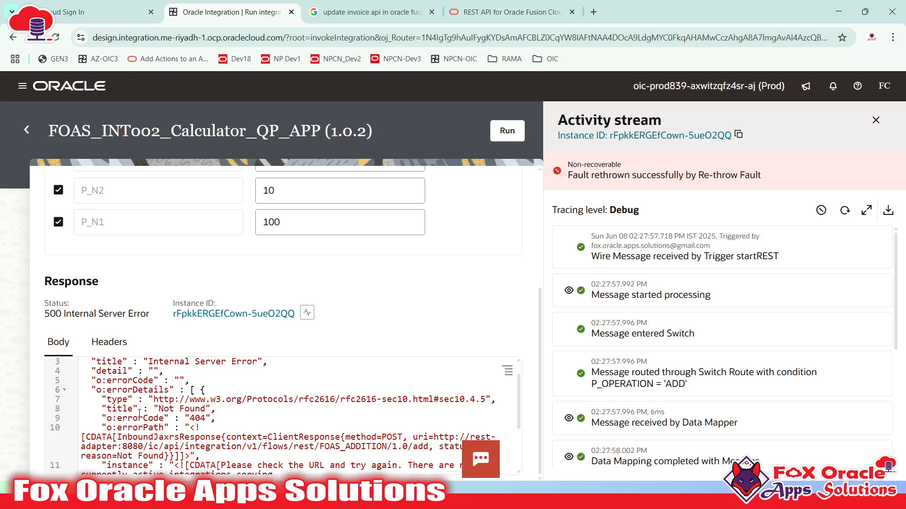
- Refresh the activity stream and review the failed invokeAdd_OIC and fault-handler rethrow entries
left_click(844, 211)
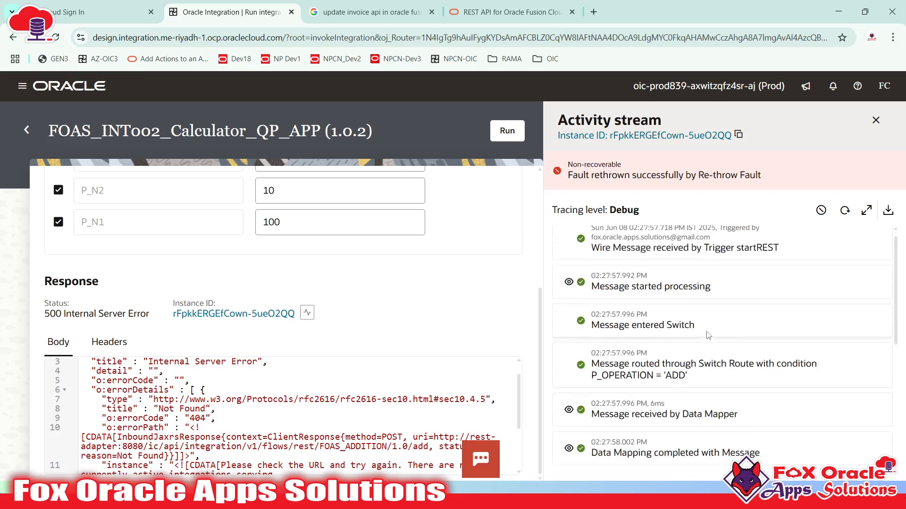
scroll(676, 322, "down", 4)
left_click_drag(624, 264, 682, 264)
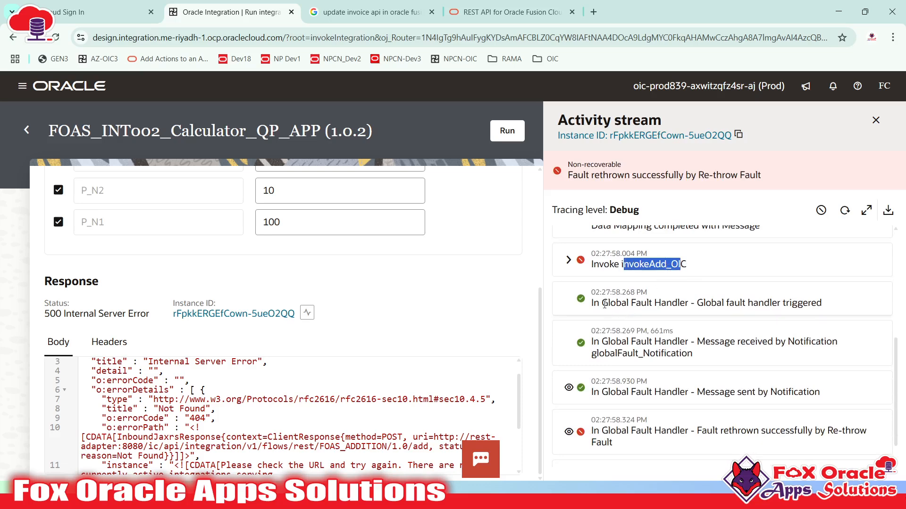
left_click_drag(604, 304, 735, 305)
scroll(760, 307, "down", 1)
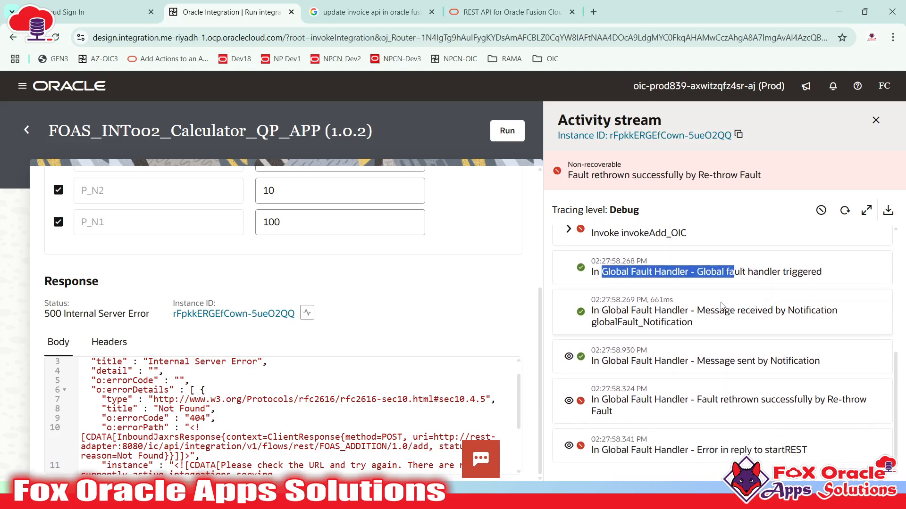
left_click(845, 210)
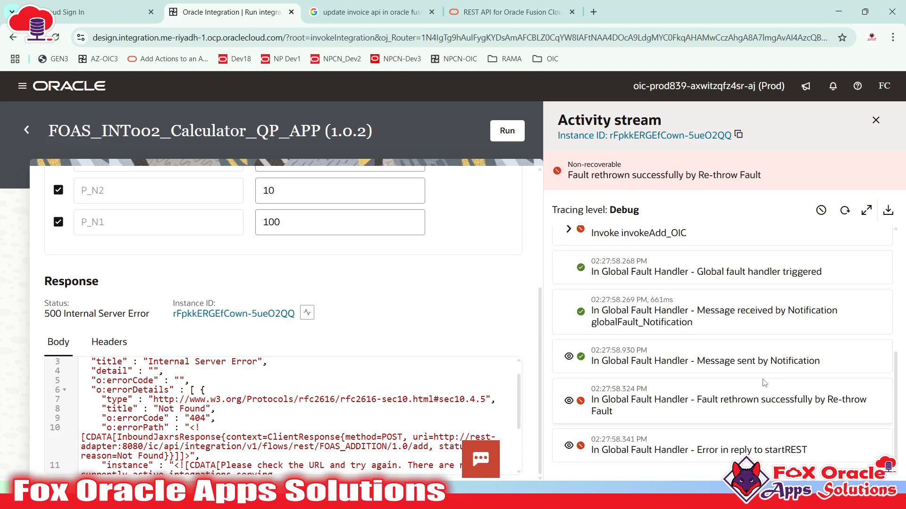
left_click_drag(706, 400, 591, 400)
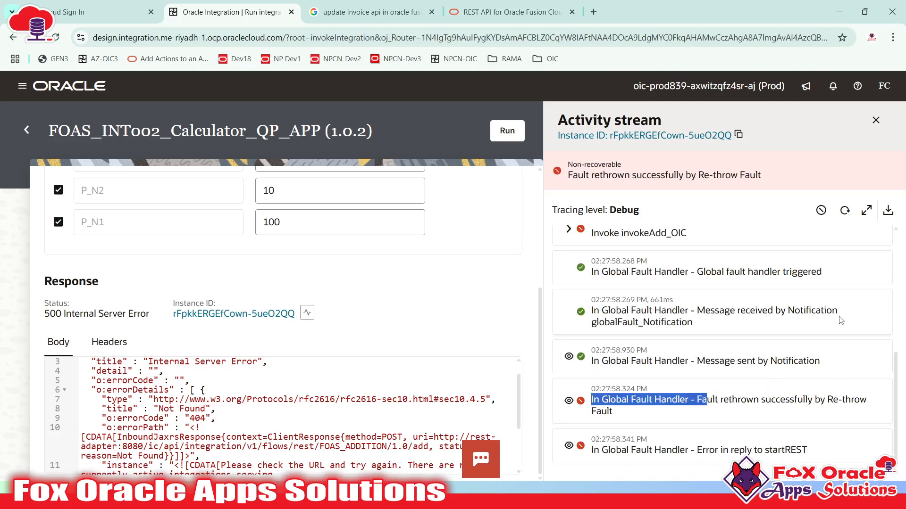
left_click(844, 210)
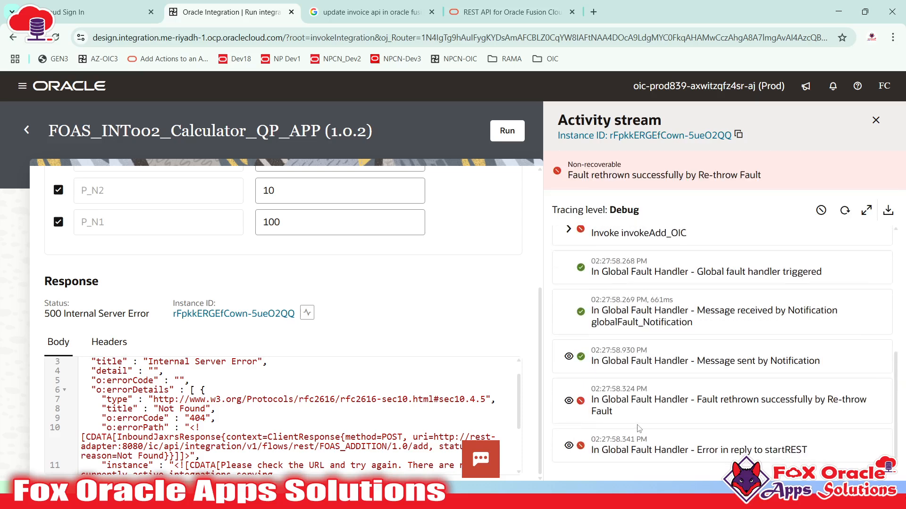
- Open Gmail in a new browser tab, then return to the failed run's activity stream
left_click(592, 12)
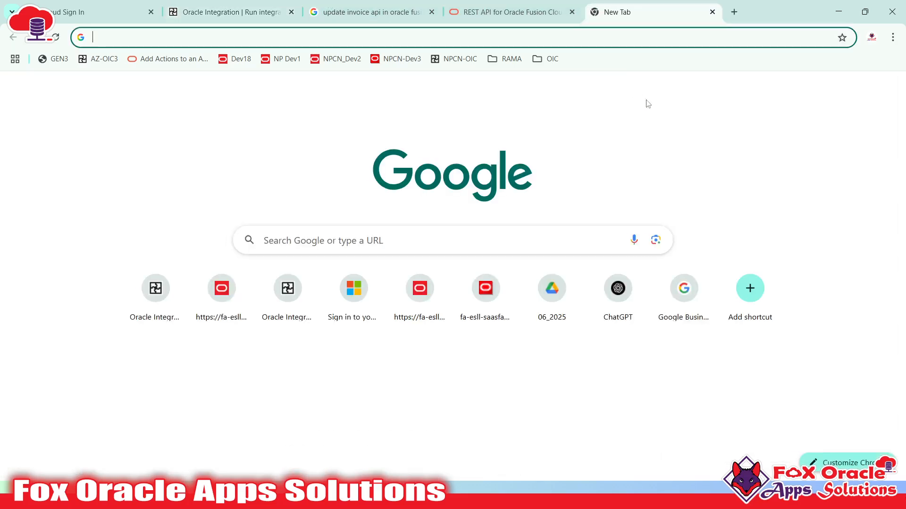
left_click(756, 90)
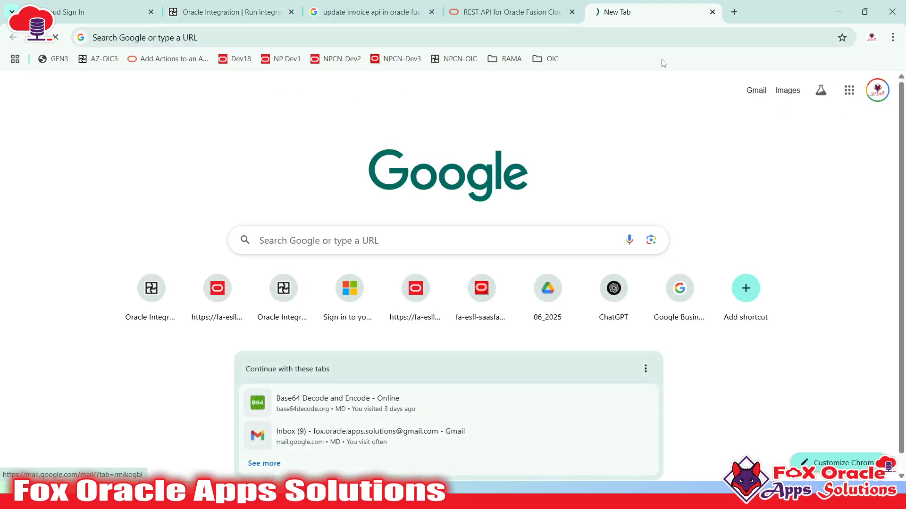
left_click(232, 11)
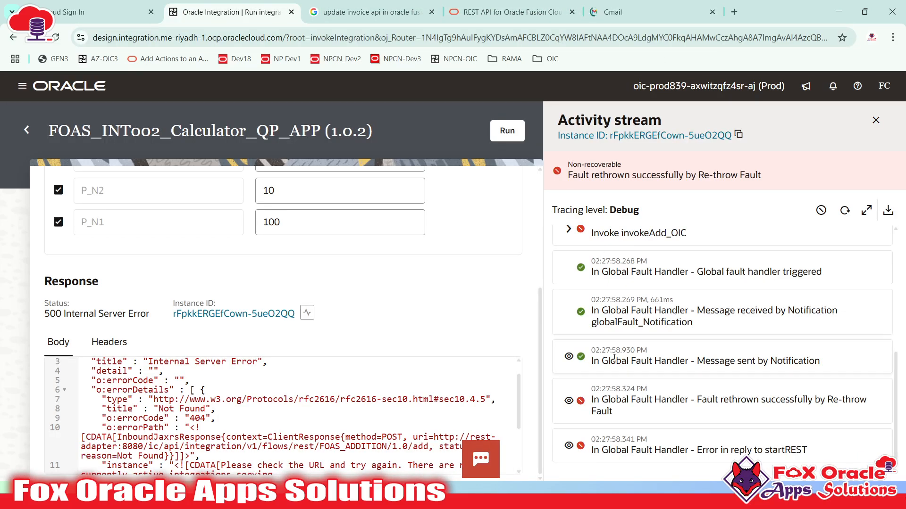
scroll(578, 362, "up", 2)
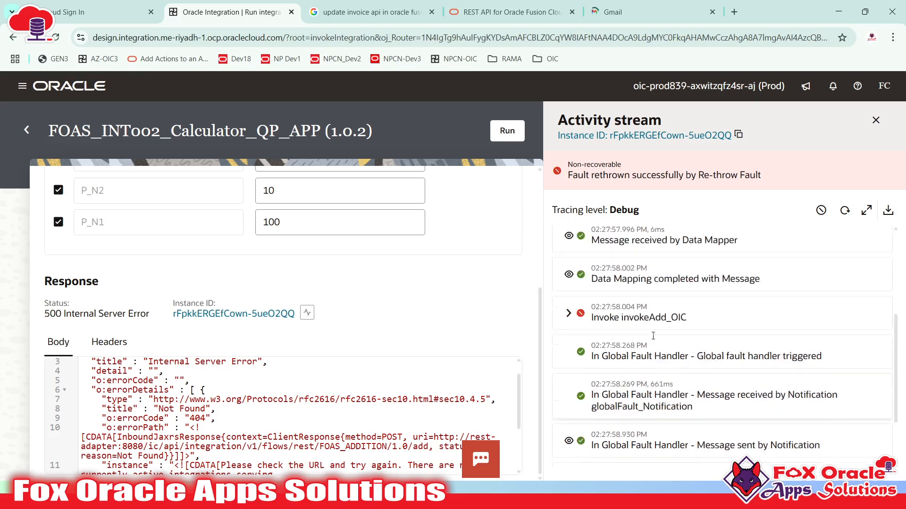
scroll(579, 362, "down", 2)
- Expand the 'Message sent by Notification' payload and select its entire JSON
left_click_drag(593, 271, 720, 300)
left_click(737, 303)
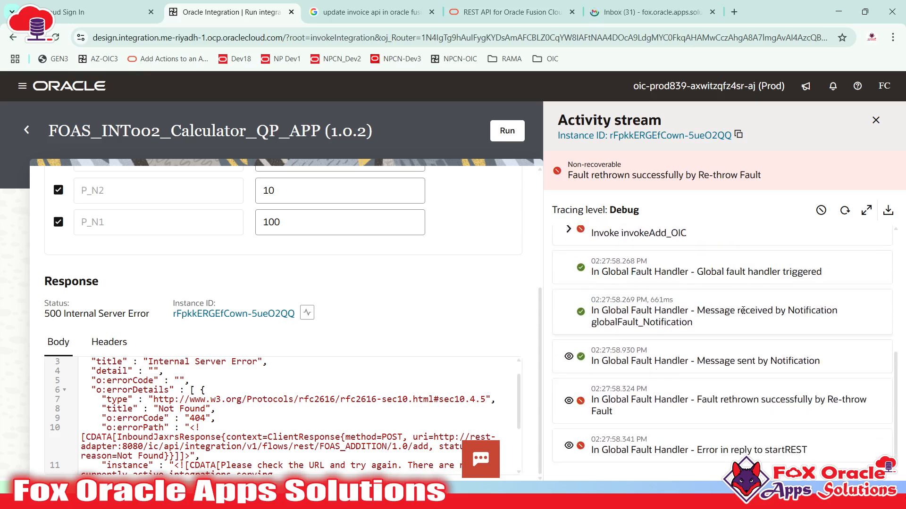
left_click_drag(770, 361, 820, 361)
left_click(788, 362)
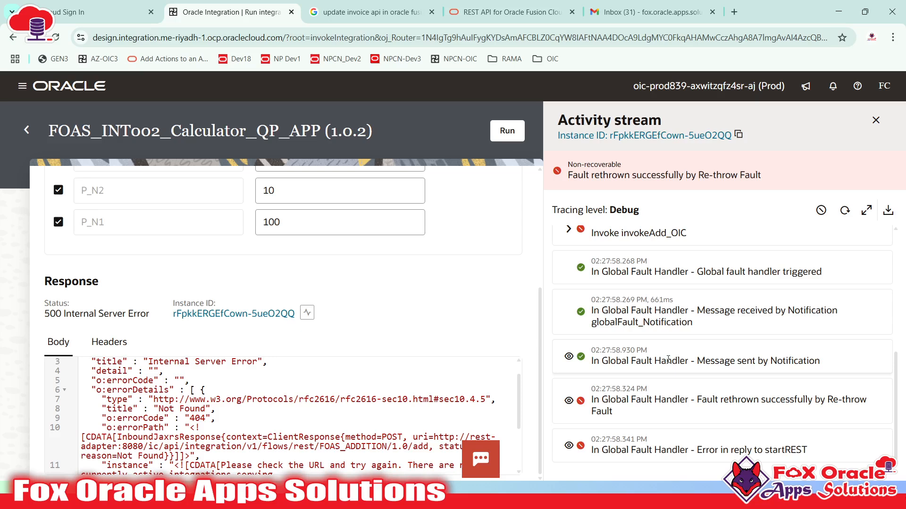
left_click(570, 357)
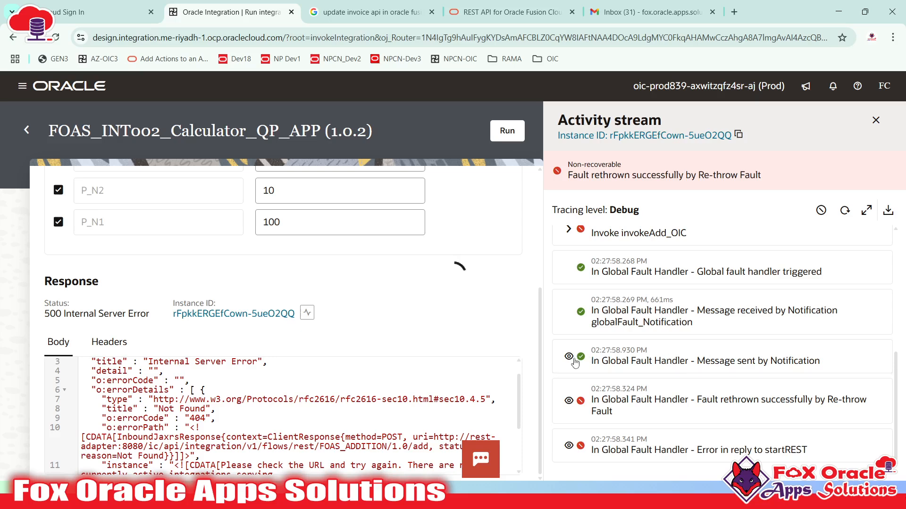
scroll(698, 336, "down", 1)
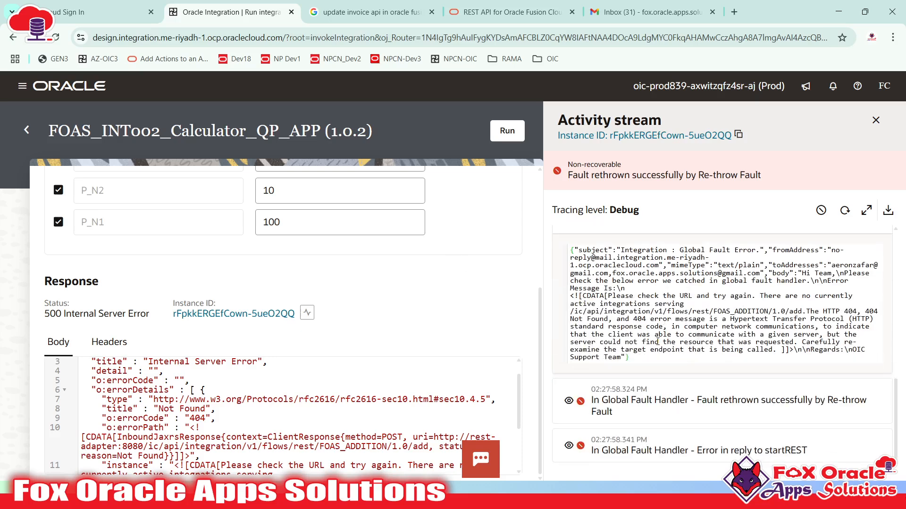
left_click_drag(648, 362, 569, 250)
key("ctrl+c")
- Paste the notification payload into Notepad++ 'new 3' below the last JSON block
key("super")
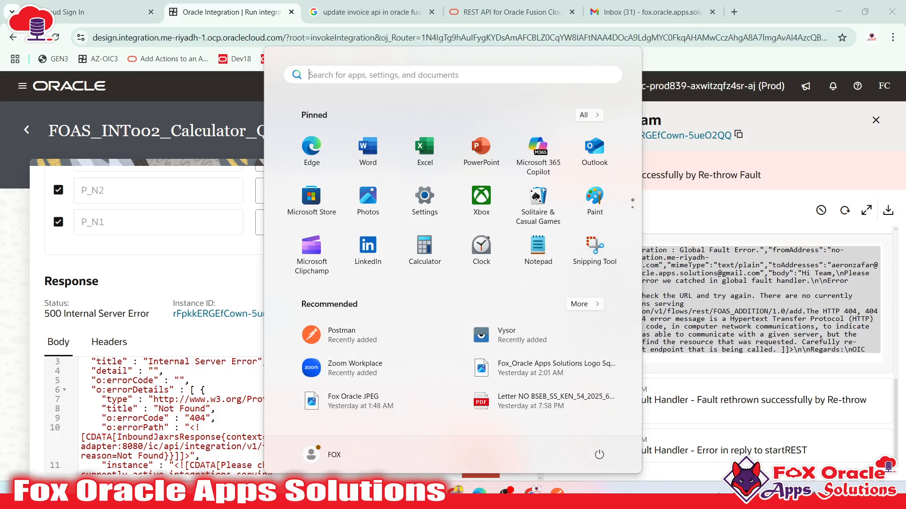
left_click(401, 495)
scroll(336, 345, "down", 5)
left_click(299, 344)
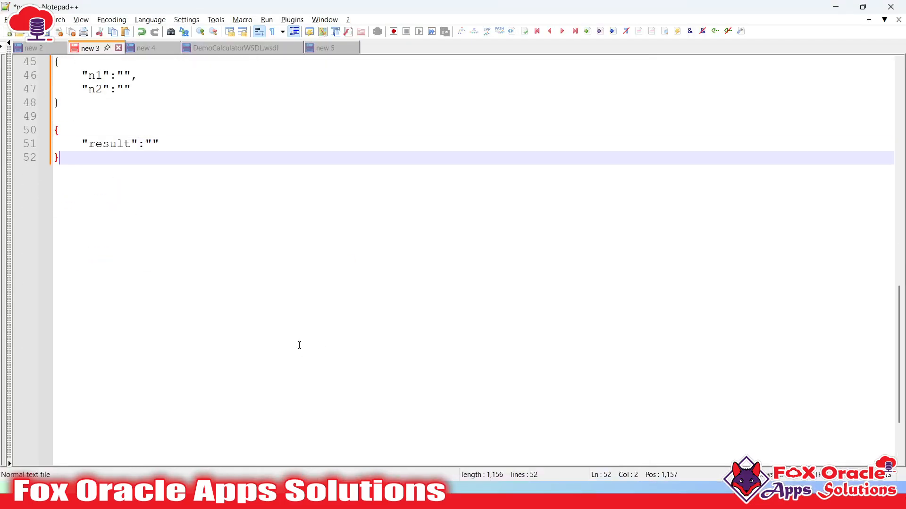
key("Return")
key("Return")
key("ctrl+v")
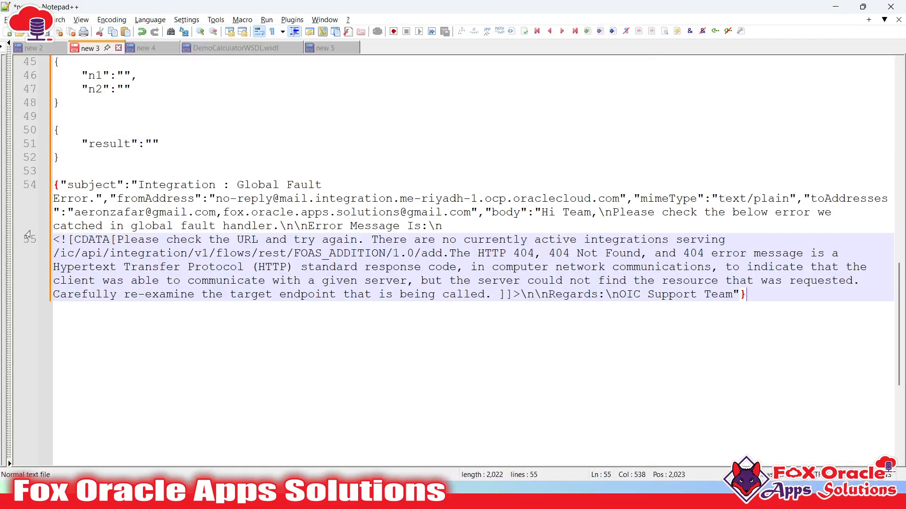
- Put the subject and fromAddress fields on their own indented lines, undoing one wrong split
left_click(62, 184)
key("Tab")
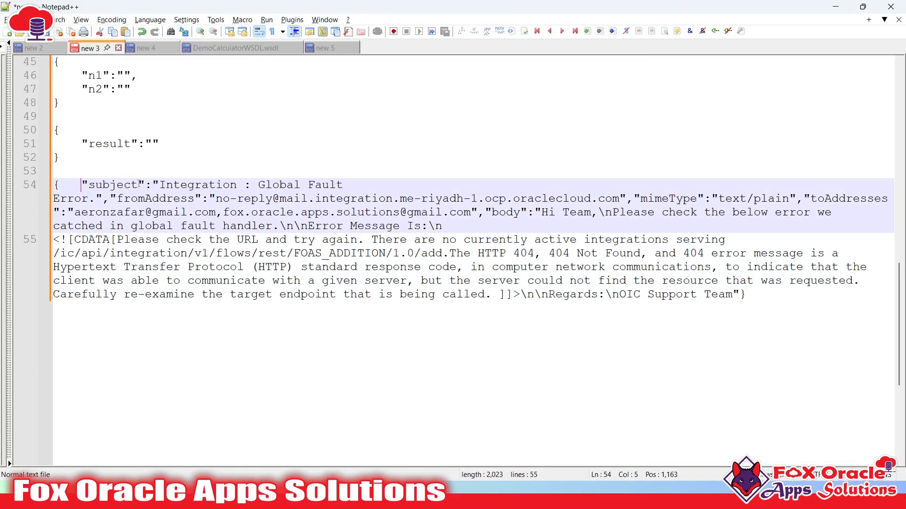
left_click(154, 184)
left_click(103, 198)
key("Return")
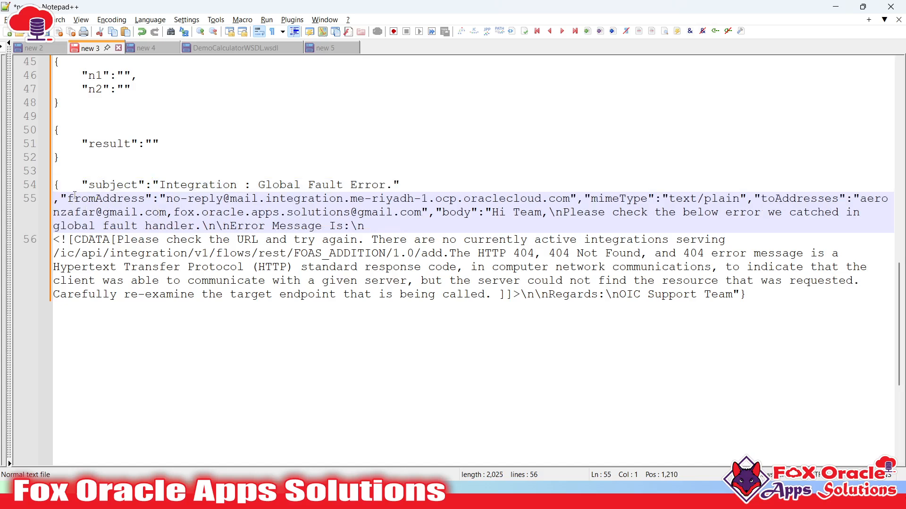
left_click(62, 199)
left_click(56, 199)
key("BackSpace")
left_click(110, 198)
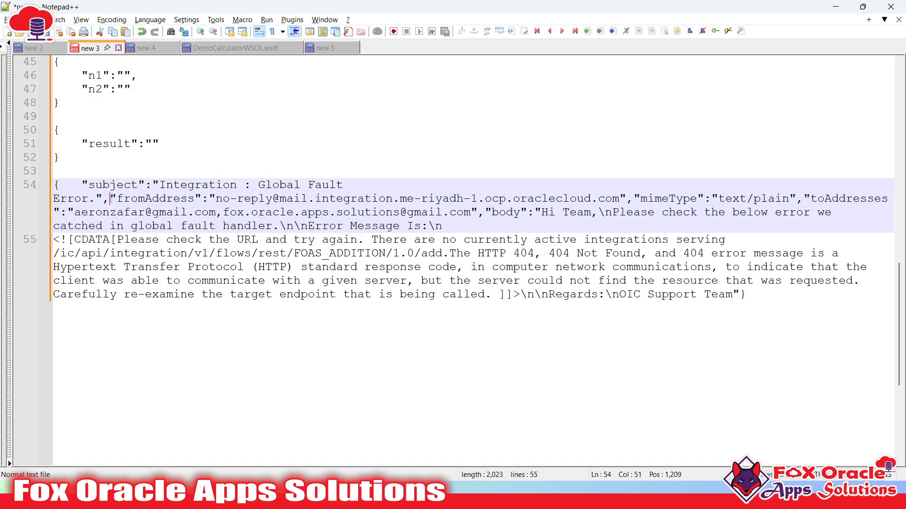
key("Return")
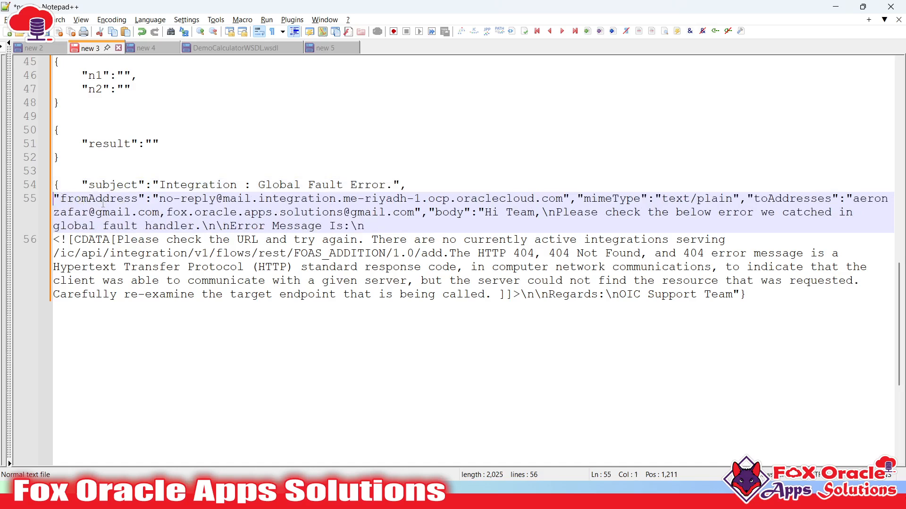
key("Tab")
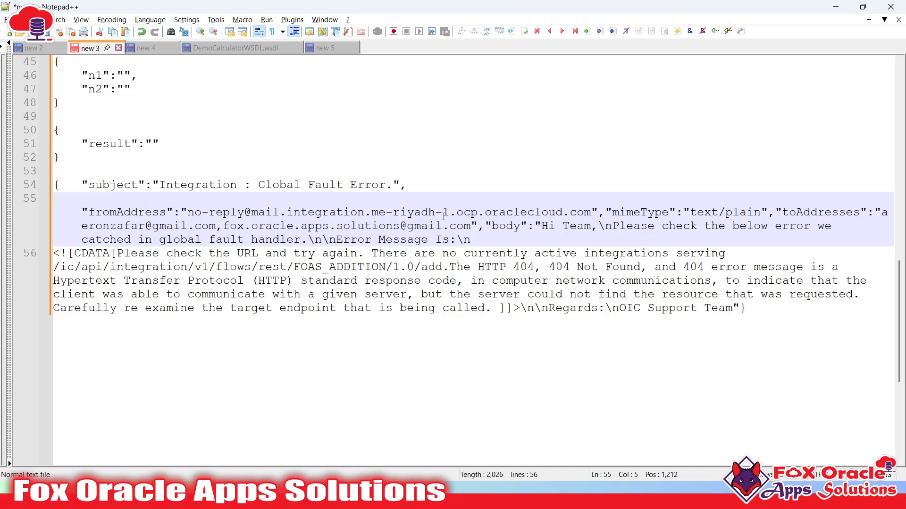
- Break mimeType, toAddresses and body onto separate lines, then return to the browser
left_click_drag(188, 212, 591, 212)
left_click(561, 215)
left_click_drag(399, 214, 455, 213)
left_click(421, 214)
left_click(605, 212)
key("Return")
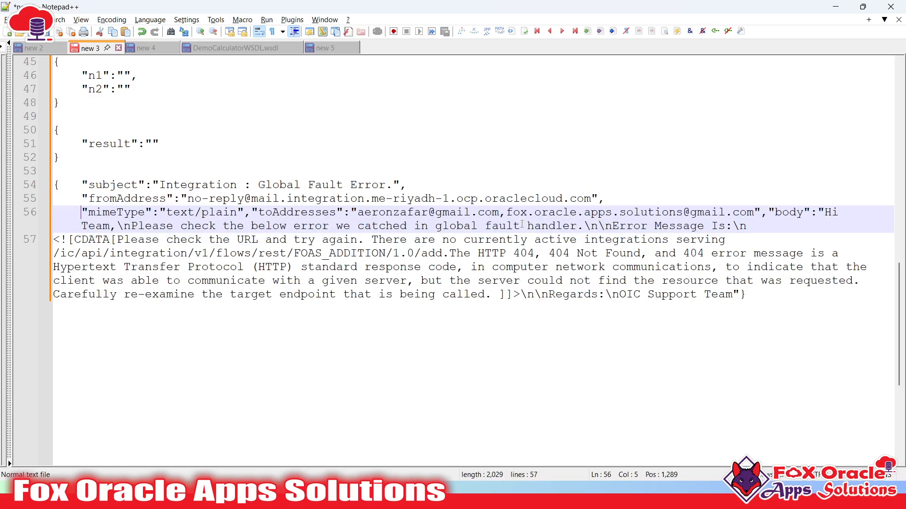
double_click(134, 214)
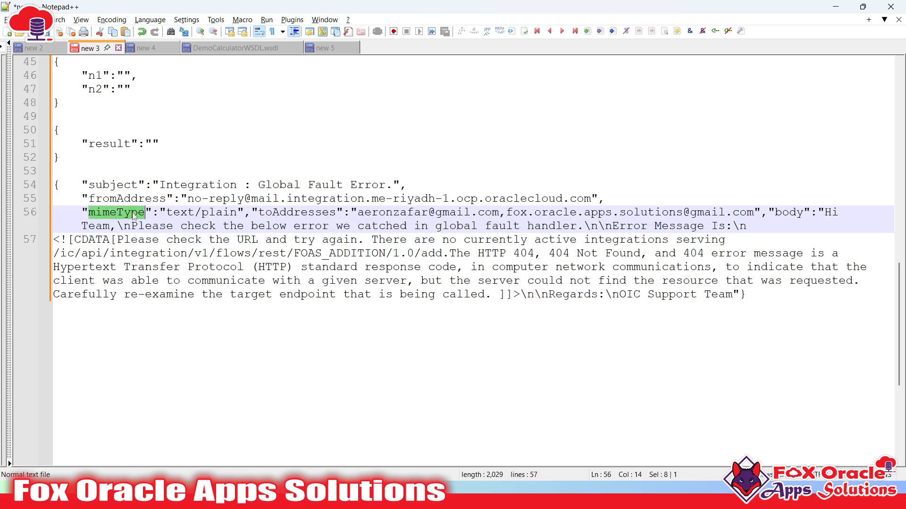
left_click(249, 212)
key("Return")
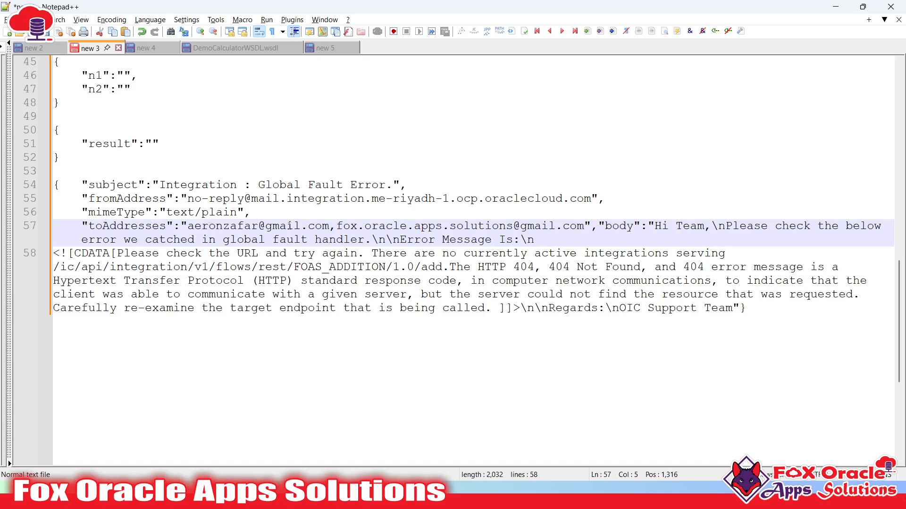
left_click(597, 225)
key("Return")
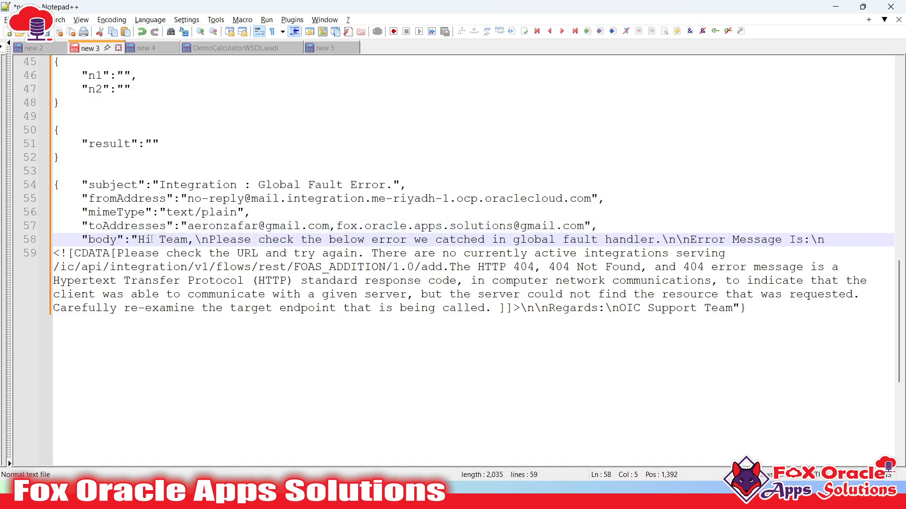
left_click(579, 346)
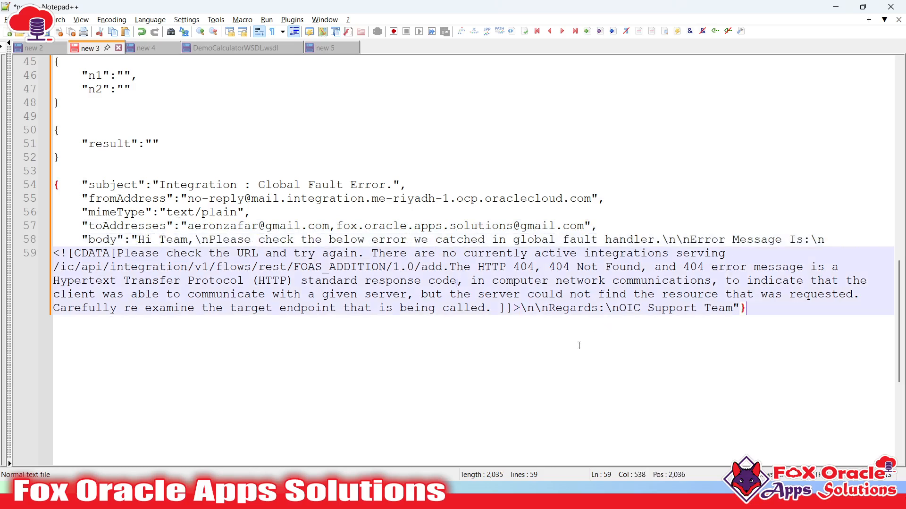
key("alt+Tab")
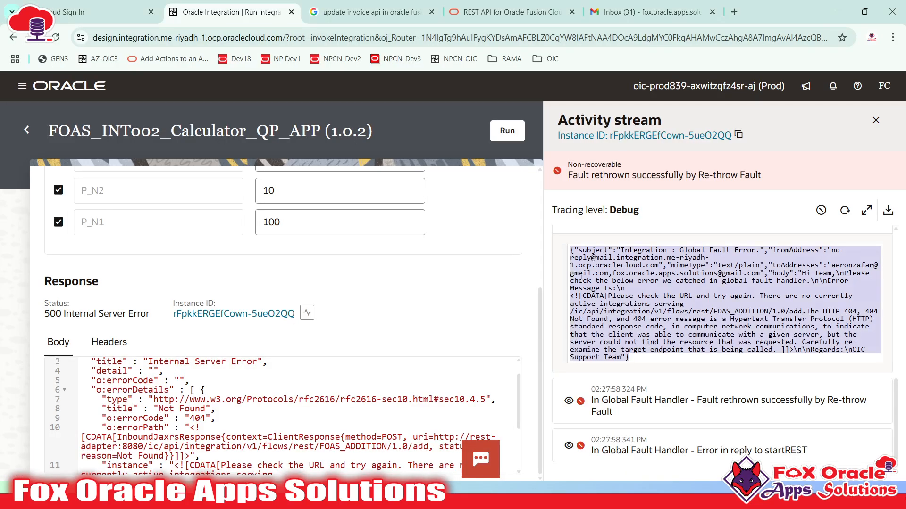
left_click(633, 19)
left_click(339, 183)
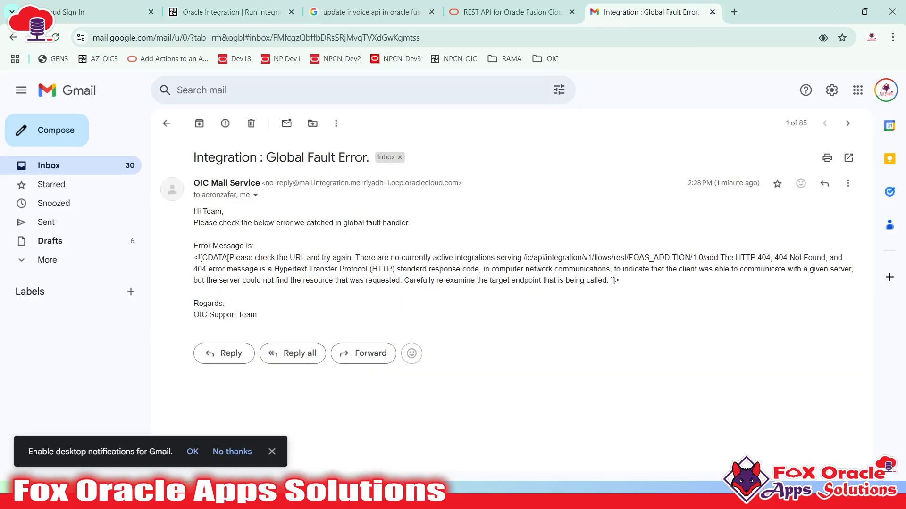
left_click(255, 195)
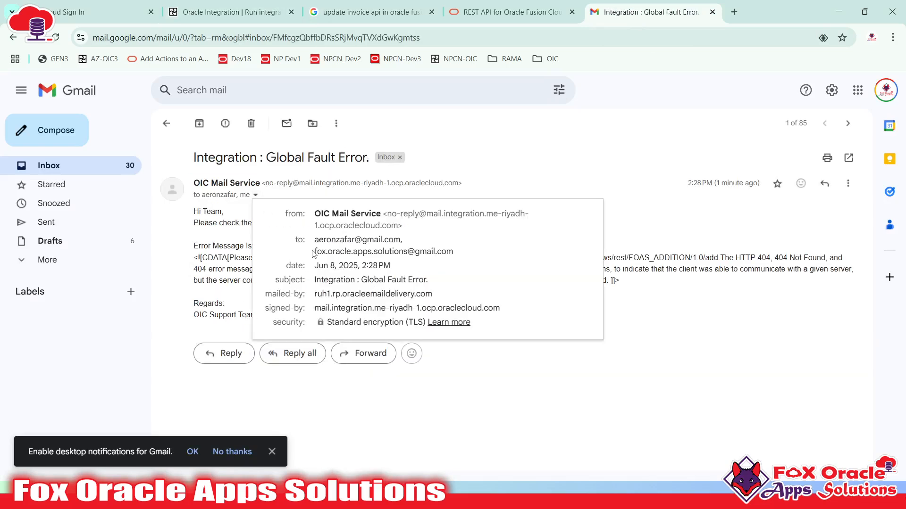
left_click_drag(316, 239, 451, 254)
left_click(458, 255)
left_click(513, 165)
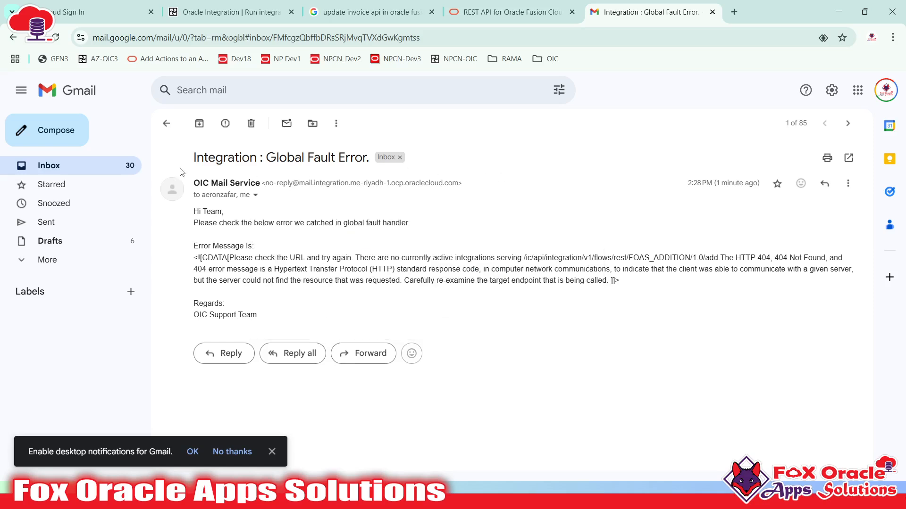
left_click_drag(191, 162, 368, 161)
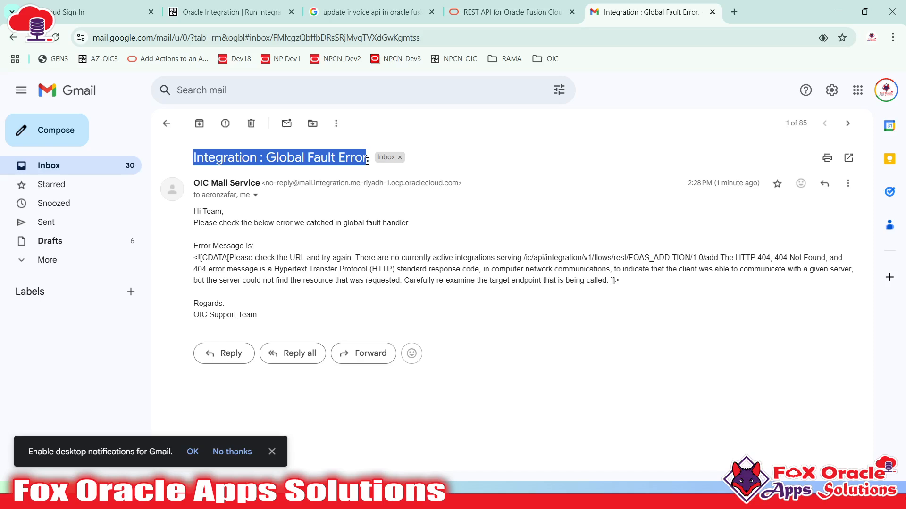
left_click(234, 283)
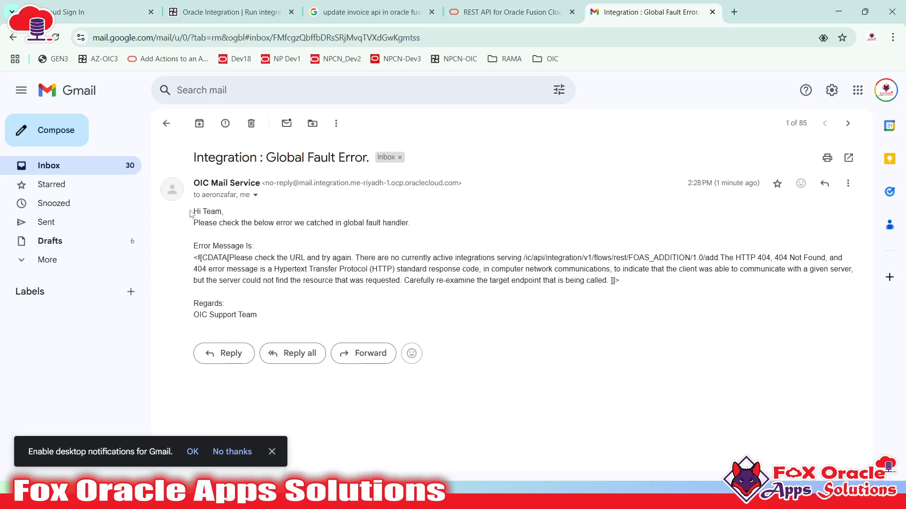
left_click_drag(190, 211, 419, 227)
left_click(206, 220)
left_click(327, 265)
left_click_drag(196, 305, 268, 319)
left_click(189, 263)
left_click_drag(193, 258, 625, 287)
left_click(539, 278)
double_click(539, 279)
left_click(456, 278)
left_click_drag(524, 256, 726, 259)
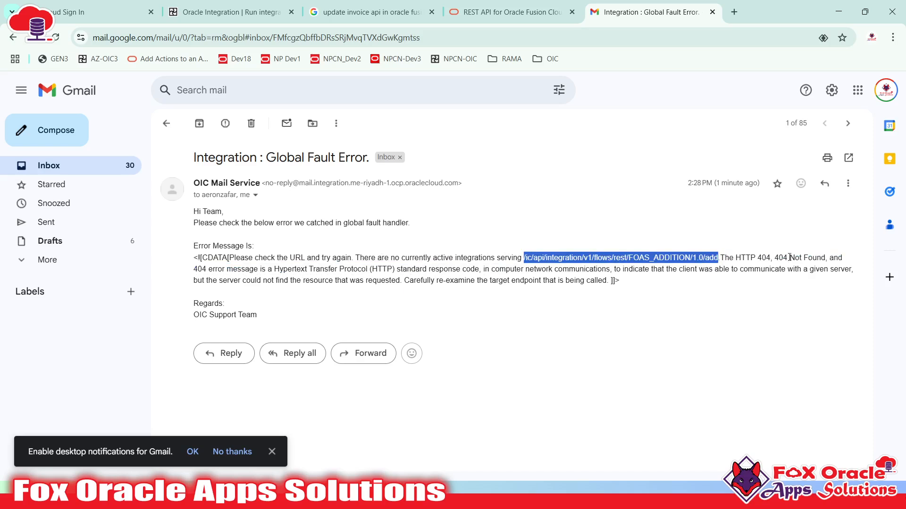
left_click_drag(788, 258, 828, 258)
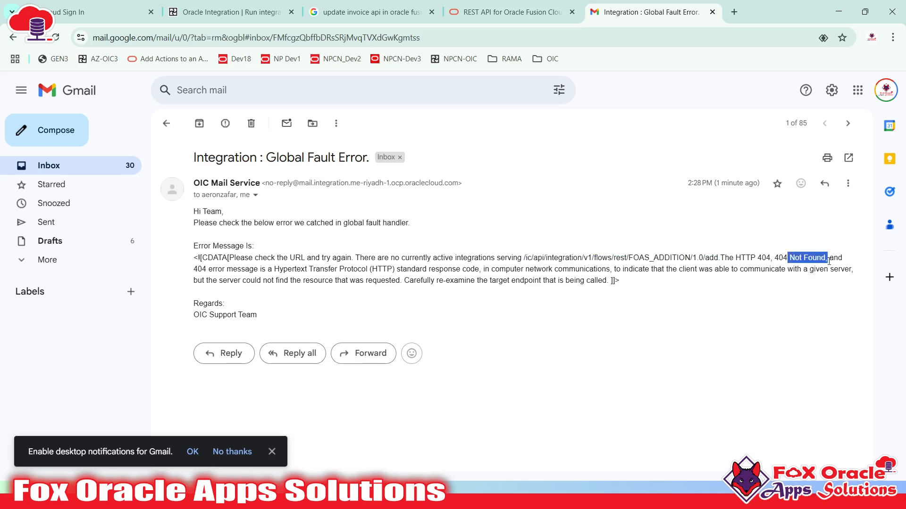
left_click_drag(191, 213, 208, 223)
left_click(265, 313)
left_click(216, 250)
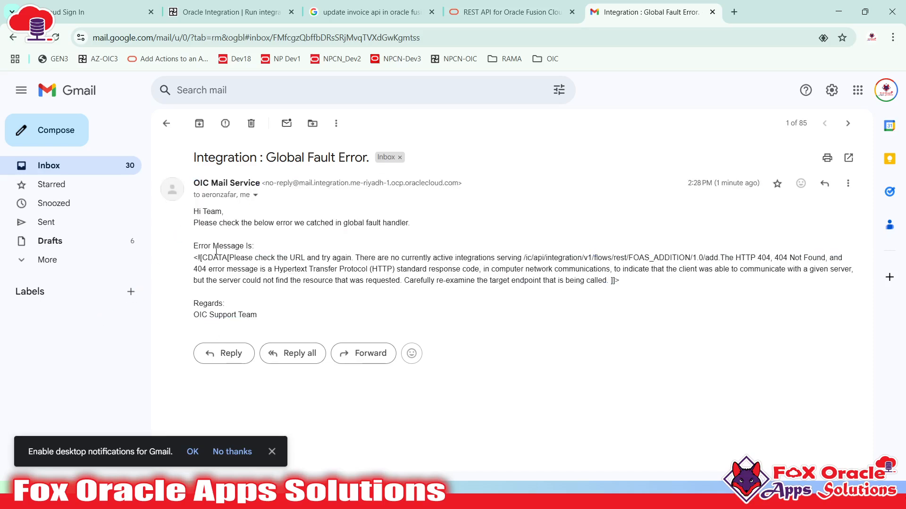
key("alt+Tab")
key("alt+Tab")
key("alt+Tab")
key("alt+Tab")
key("alt+Tab")
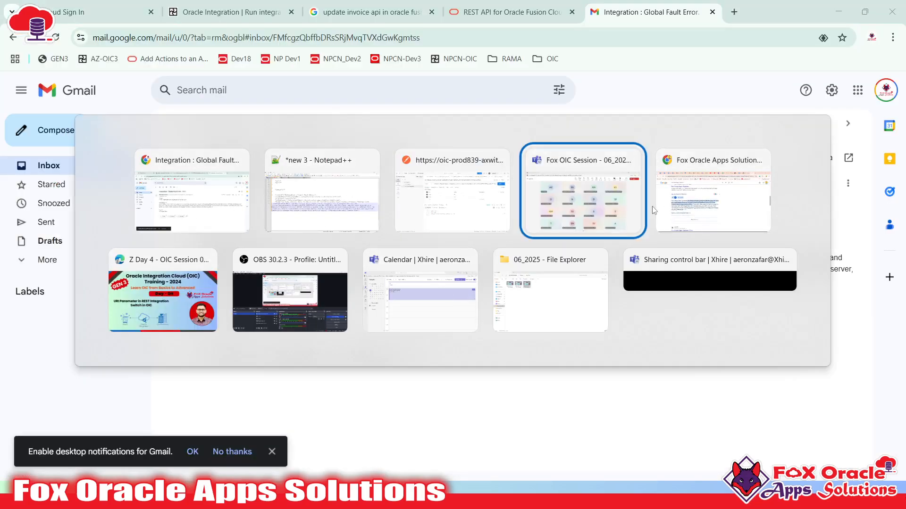
- Return to the Oracle Integration tab and open Observability > Instances to see the errored 1.0.2 run
left_click(228, 197)
left_click(231, 12)
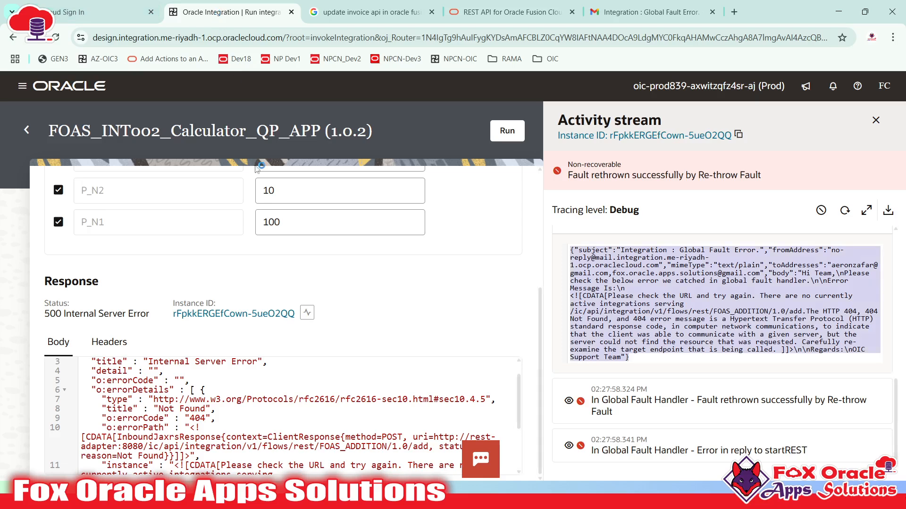
left_click(26, 130)
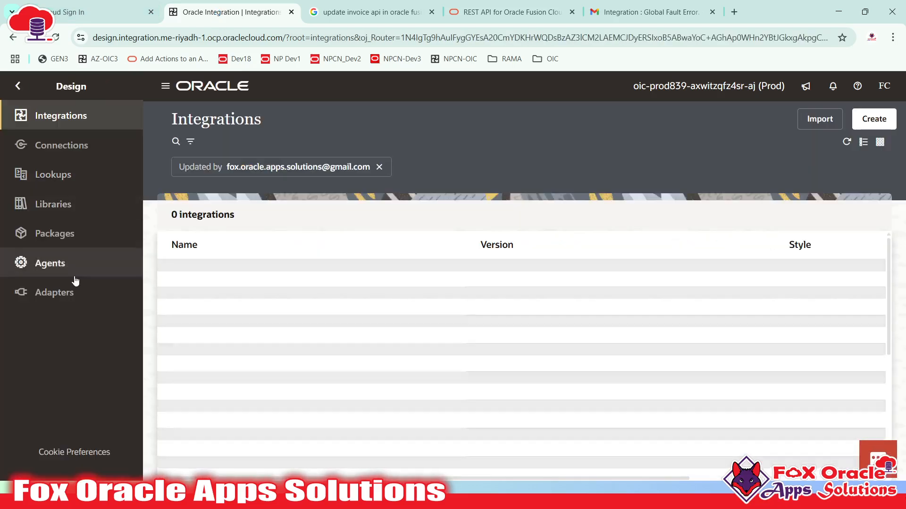
left_click(18, 85)
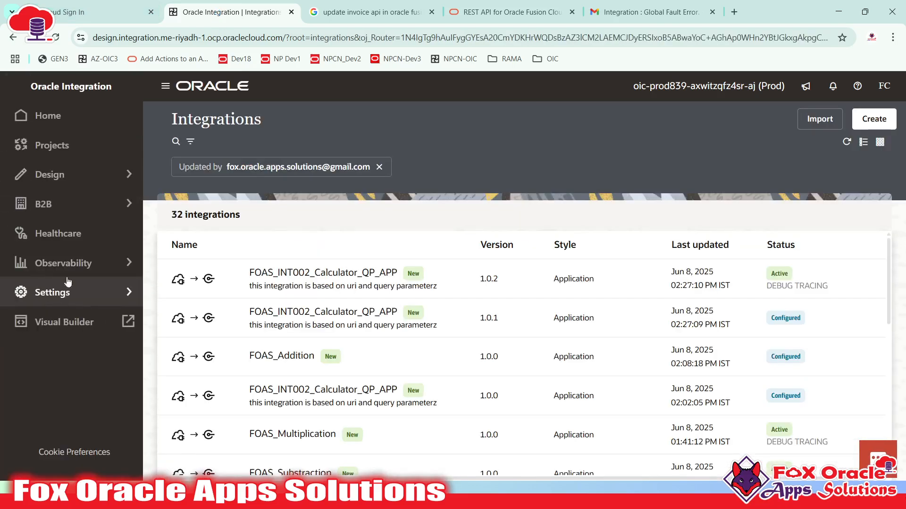
left_click(70, 271)
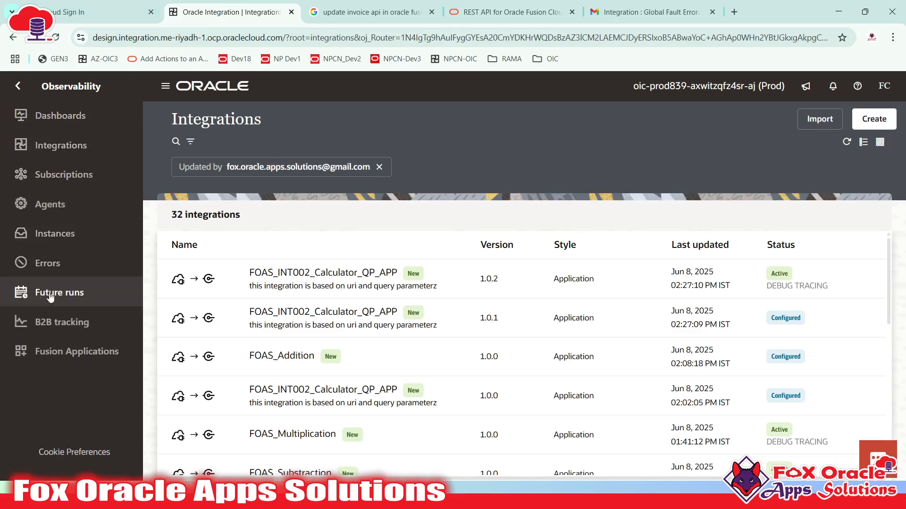
left_click(46, 233)
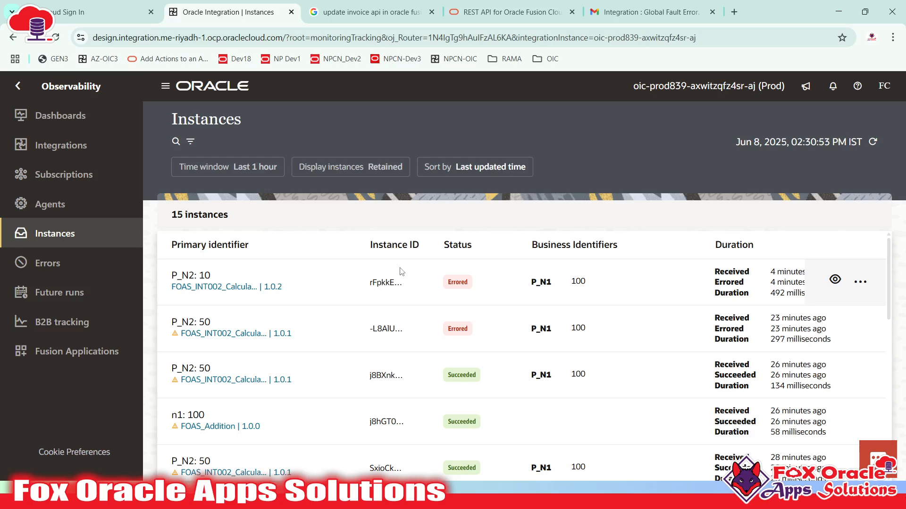
scroll(444, 349, "down", 4)
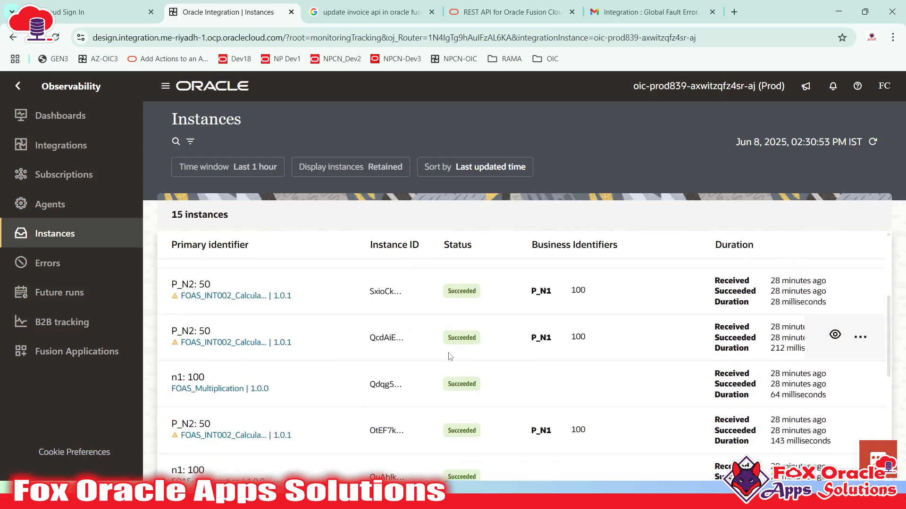
scroll(451, 356, "up", 4)
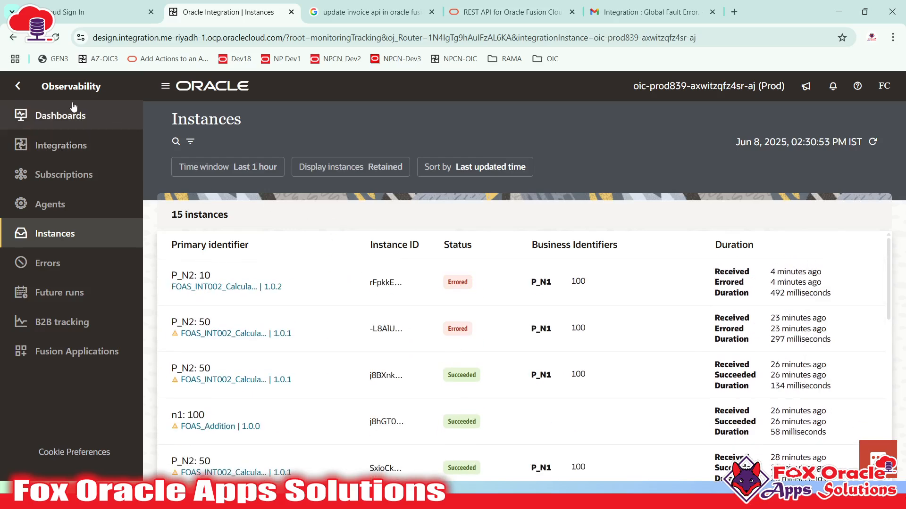
- Go back through the sidebar menu to Design to show the 32 integrations
left_click(18, 86)
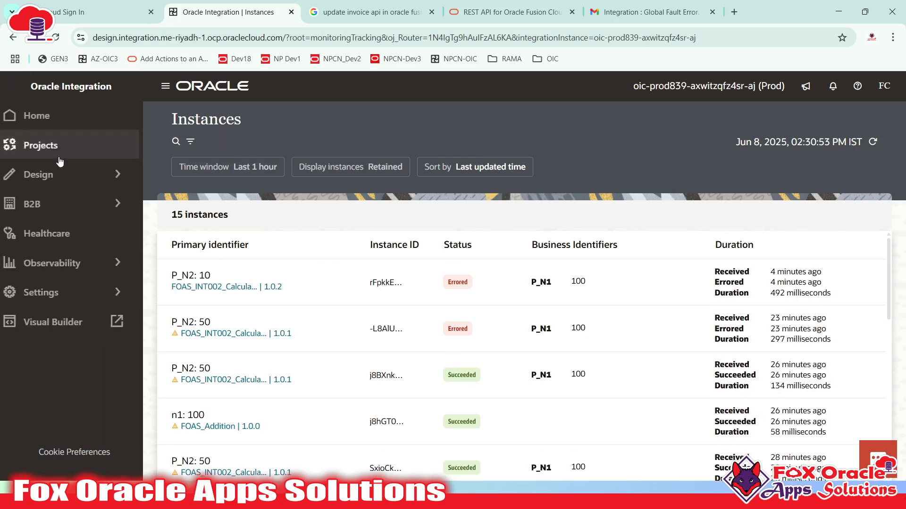
left_click(80, 184)
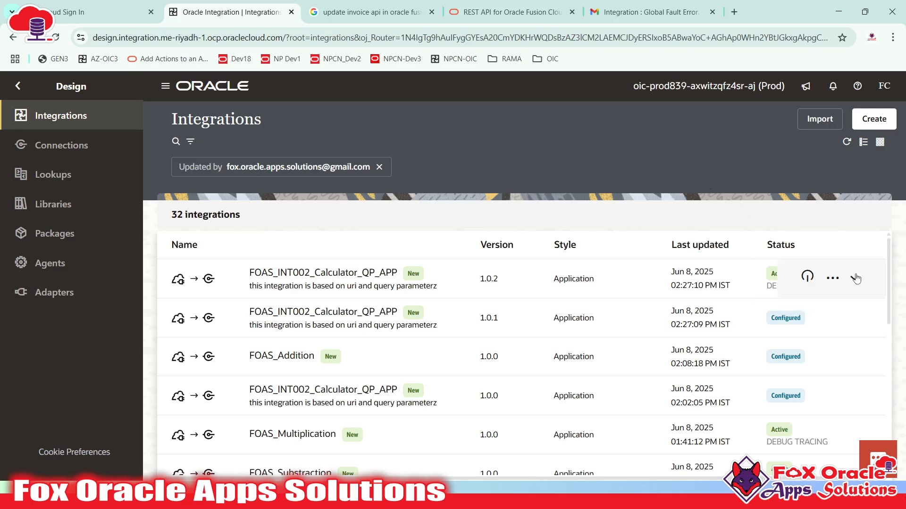
- Create version 1.0.3 from the 1.0.2 calculator integration, refresh the list, and edit 1.0.3
left_click(829, 279)
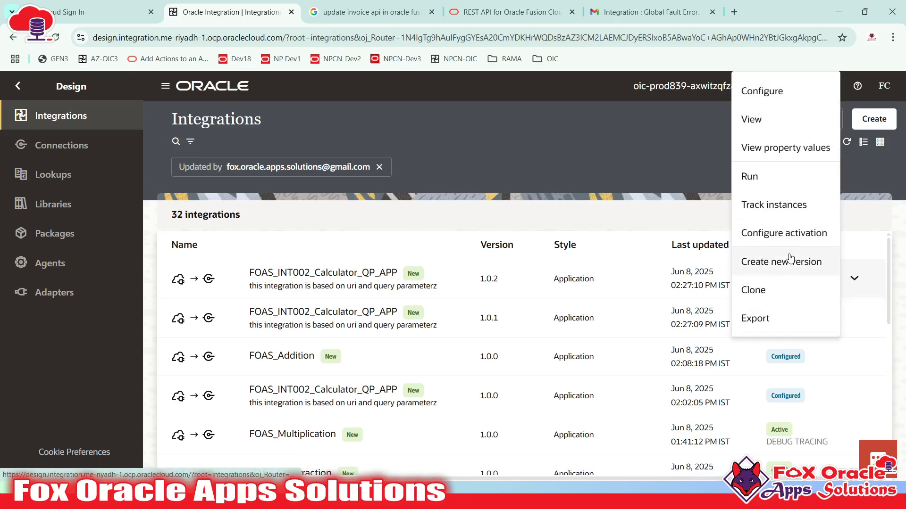
left_click(760, 264)
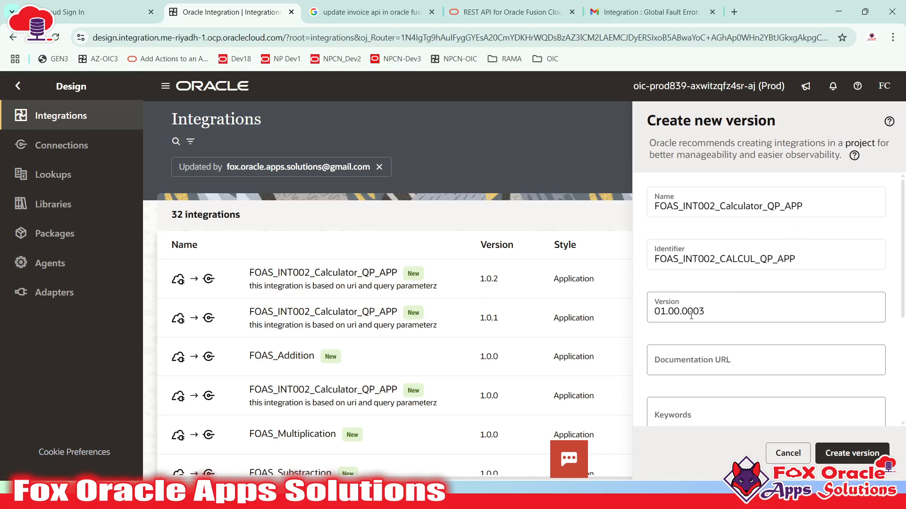
left_click(852, 453)
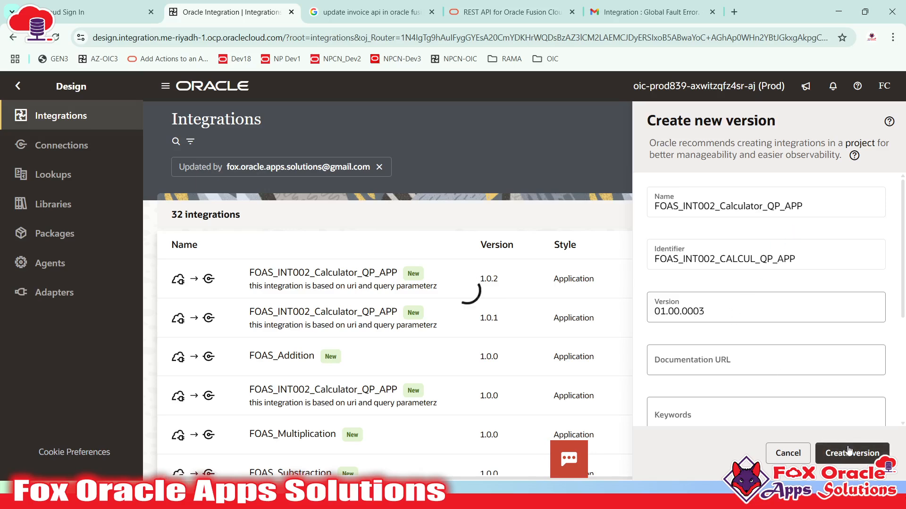
left_click(896, 191)
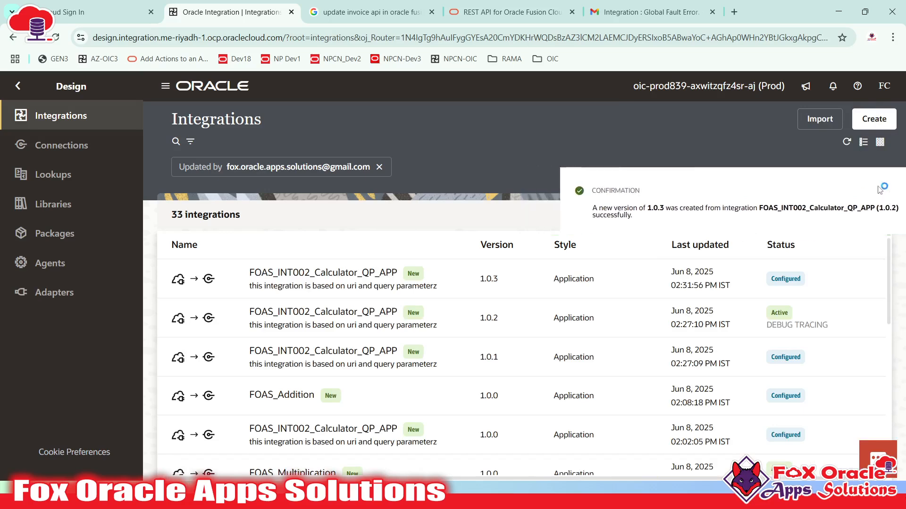
left_click(847, 142)
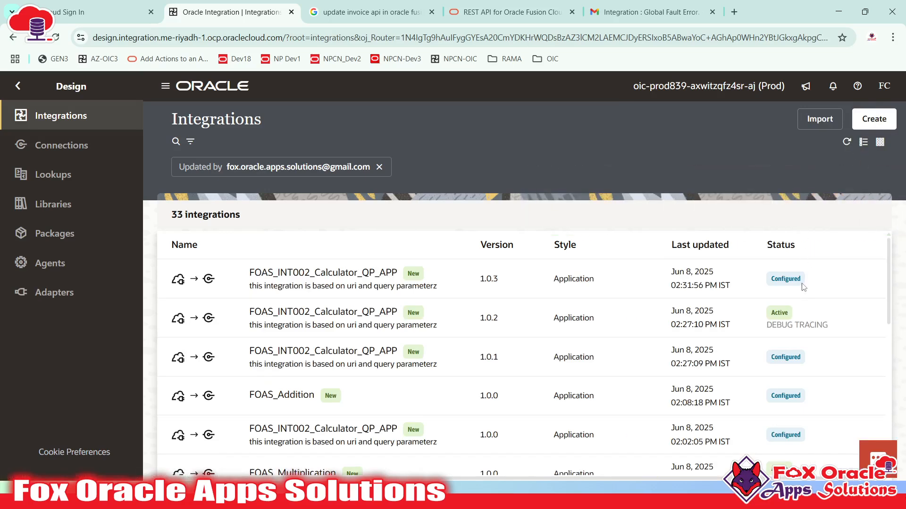
left_click(476, 285)
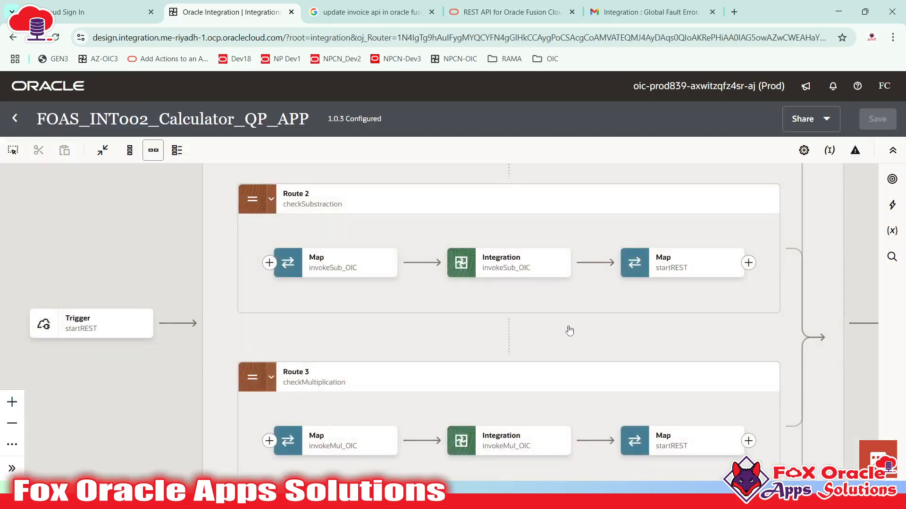
- Inspect the invokeAdd_OIC, invokeSub_OIC and invokeMul_OIC calls across the Switch routes
left_click_drag(604, 239, 558, 345)
scroll(566, 338, "down", 3)
left_click_drag(589, 312, 665, 294)
left_click(396, 271)
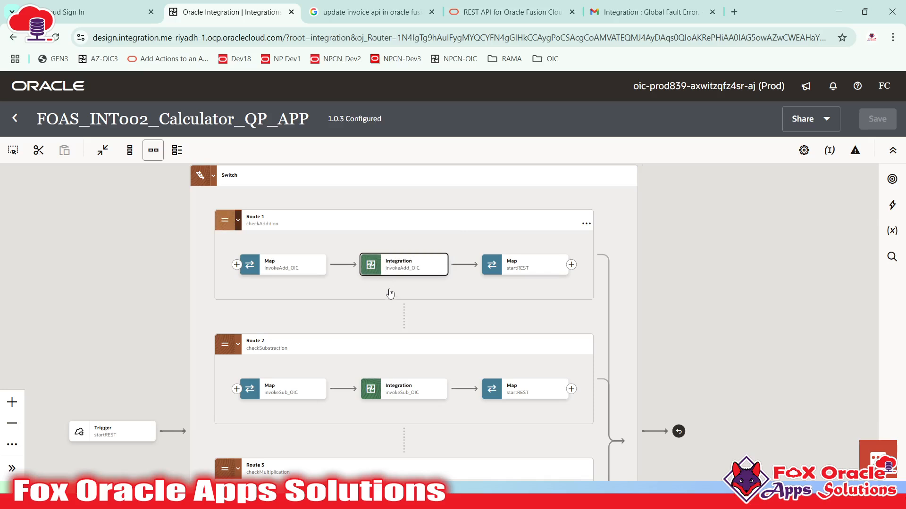
left_click(379, 389)
left_click_drag(394, 393, 390, 303)
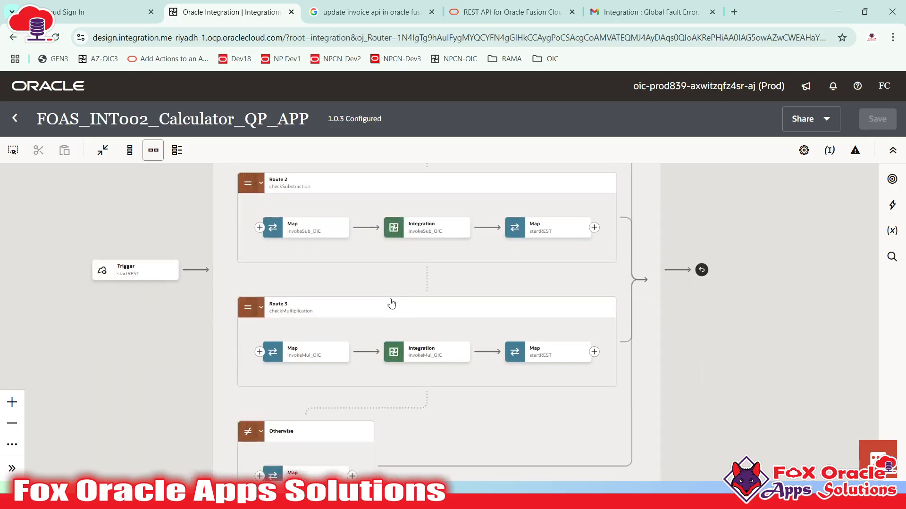
left_click(391, 351)
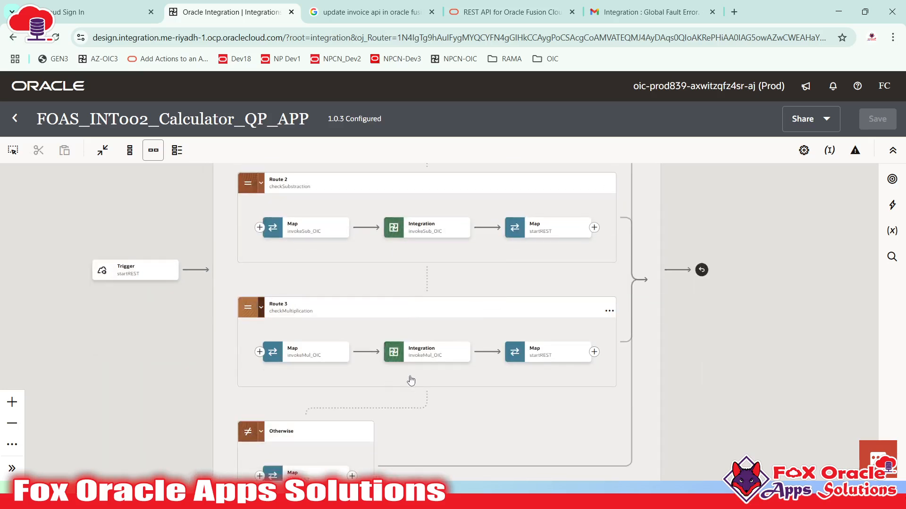
left_click_drag(410, 380, 448, 366)
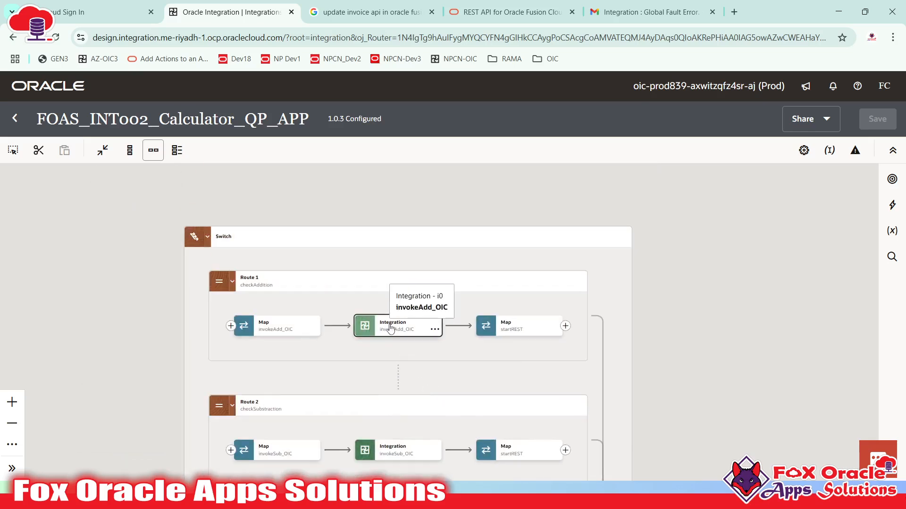
left_click(410, 324)
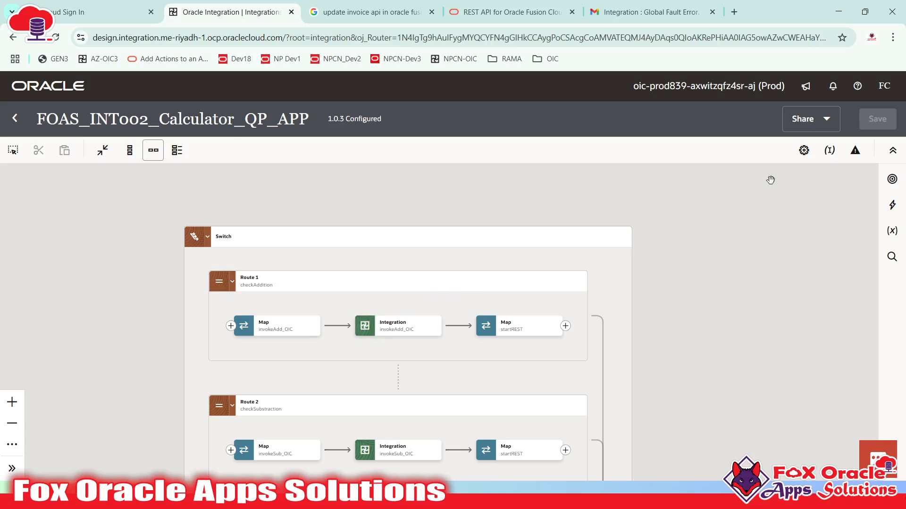
- Review the global fault handler's Global fault, globalFault_Notification and Re-throw fault steps
left_click(859, 157)
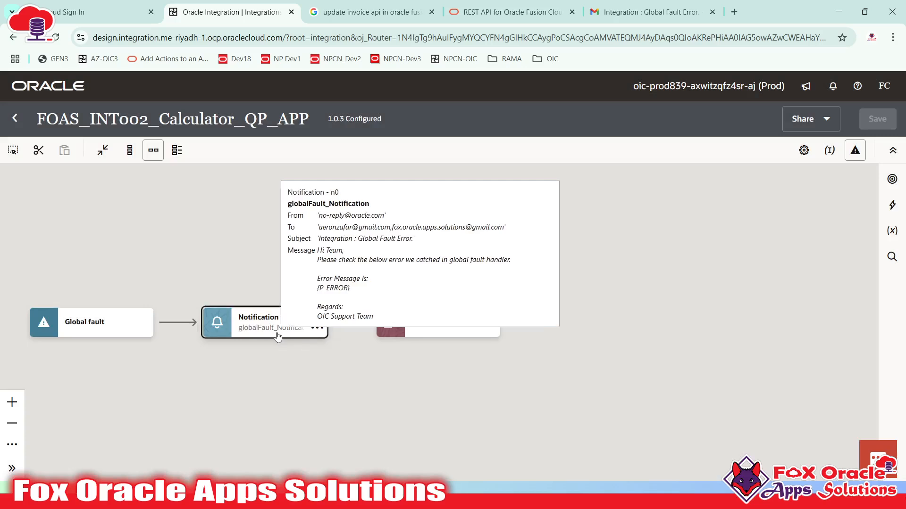
left_click(277, 336)
left_click(88, 315)
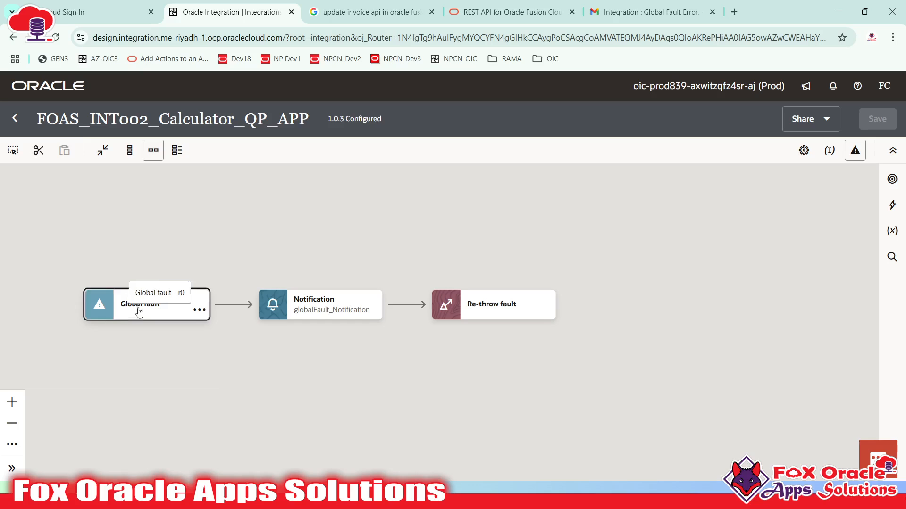
left_click(479, 312)
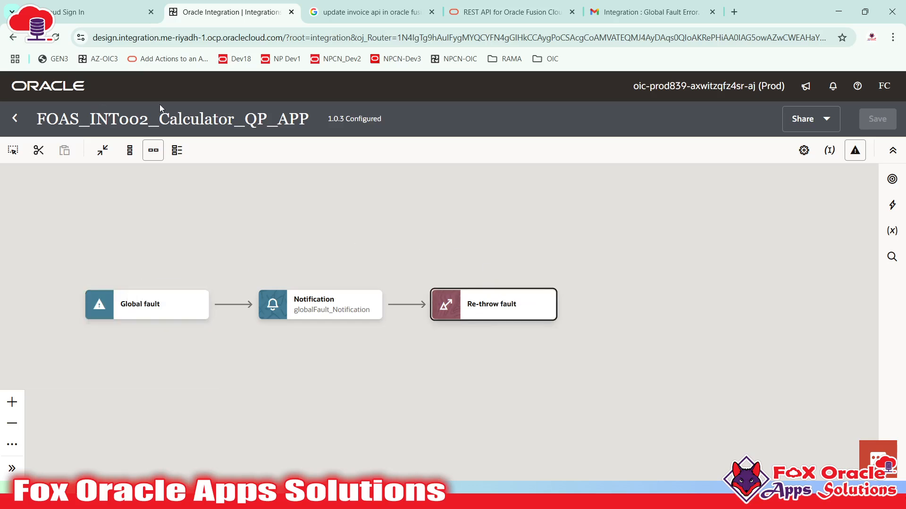
left_click(856, 153)
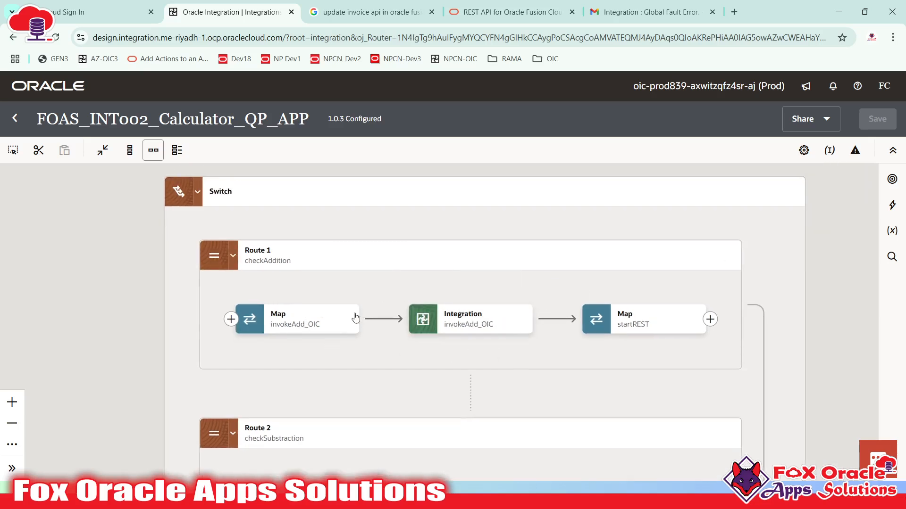
- Re-inspect the invokeAdd_OIC map and integration call in Route 1, then open the Start menu
left_click(445, 333)
left_click(322, 326)
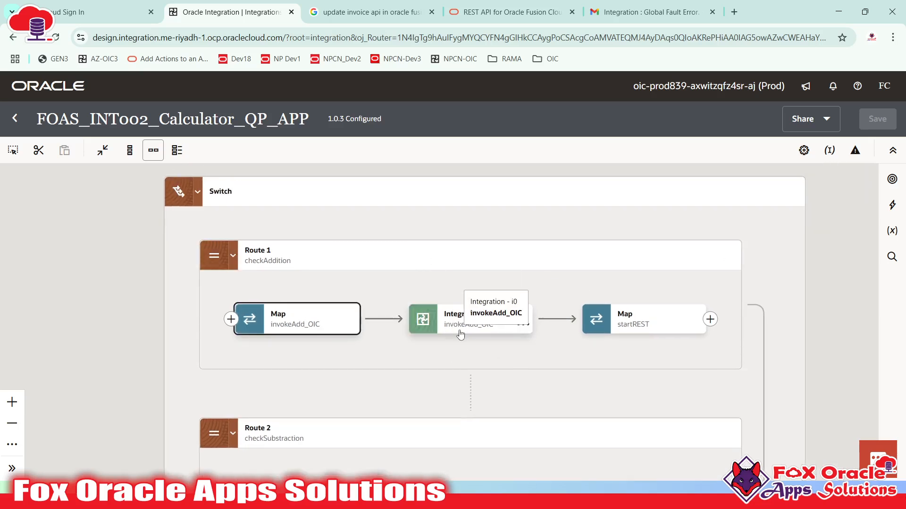
left_click(459, 332)
left_click(460, 319)
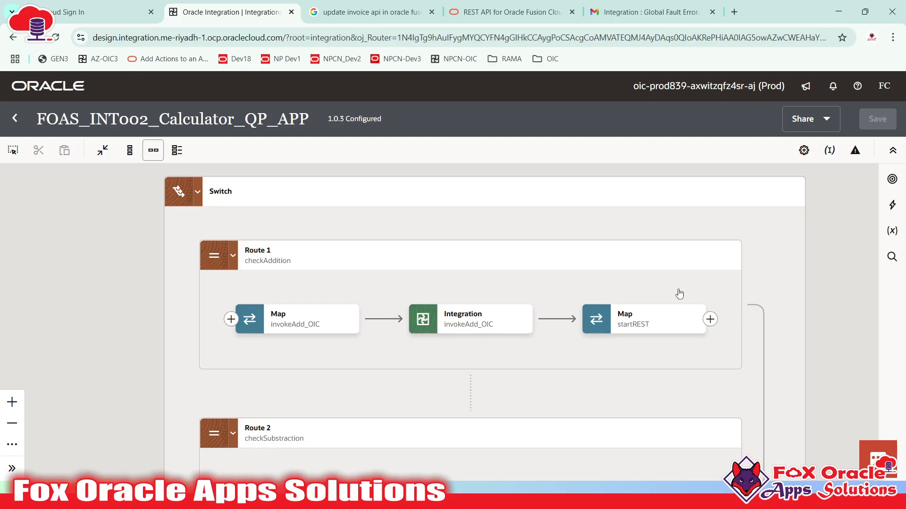
key("super")
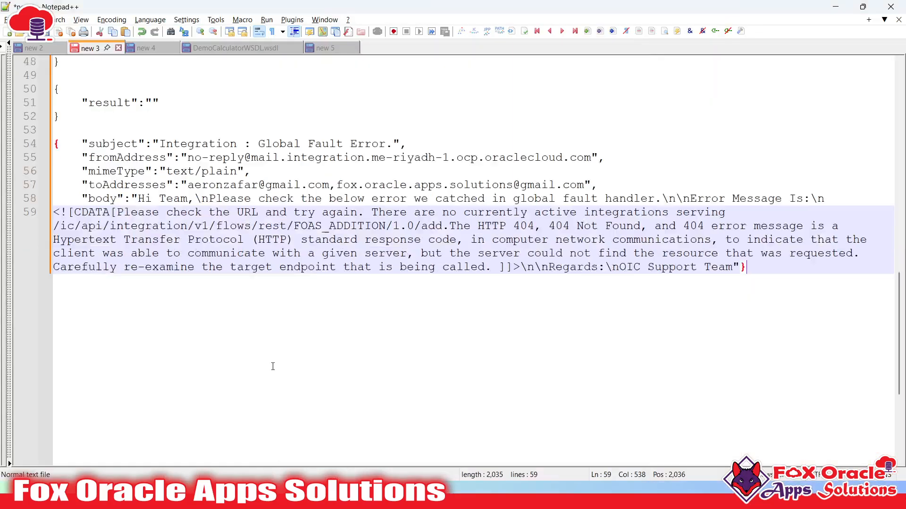
- Type a Try { } block followed by a Catch { } block below the fault e-mail JSON
scroll(274, 365, "down", 1)
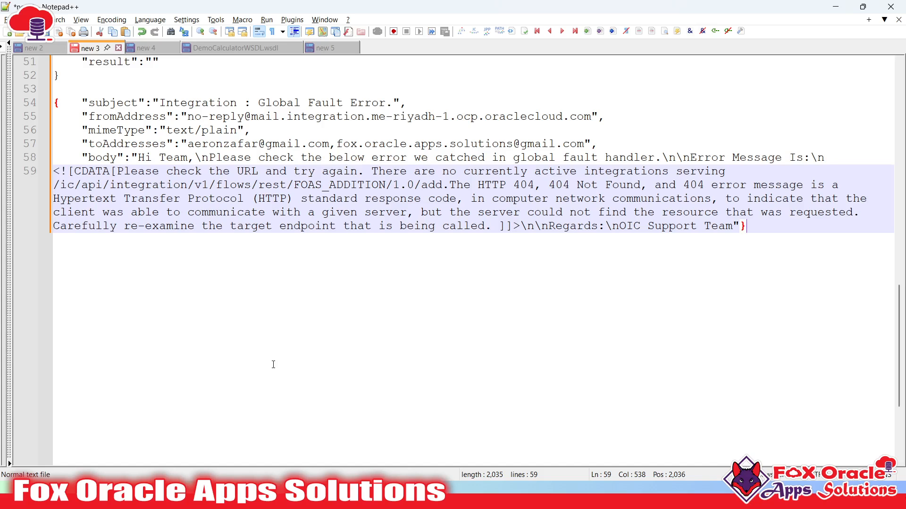
key("Return")
key("Return")
key("Return")
key("Return")
key("Return")
key("Return")
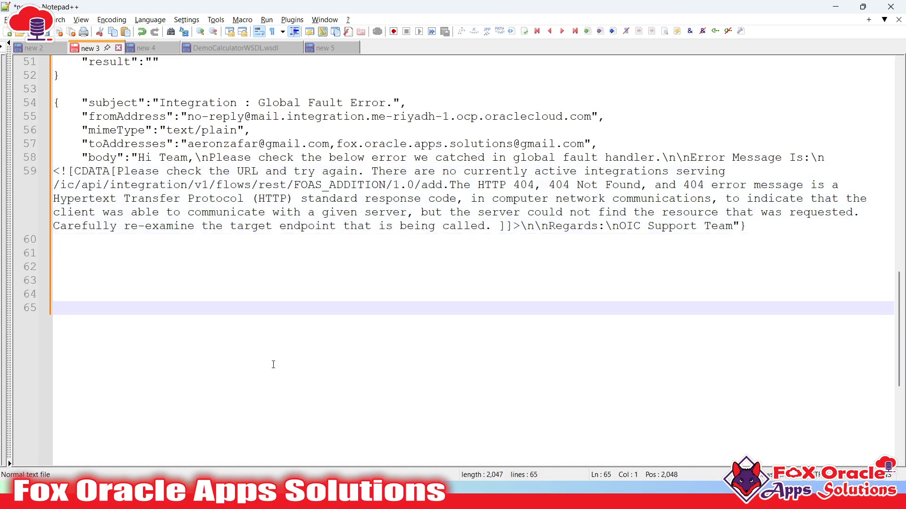
type("Try")
key("Return")
type("{")
key("Return")
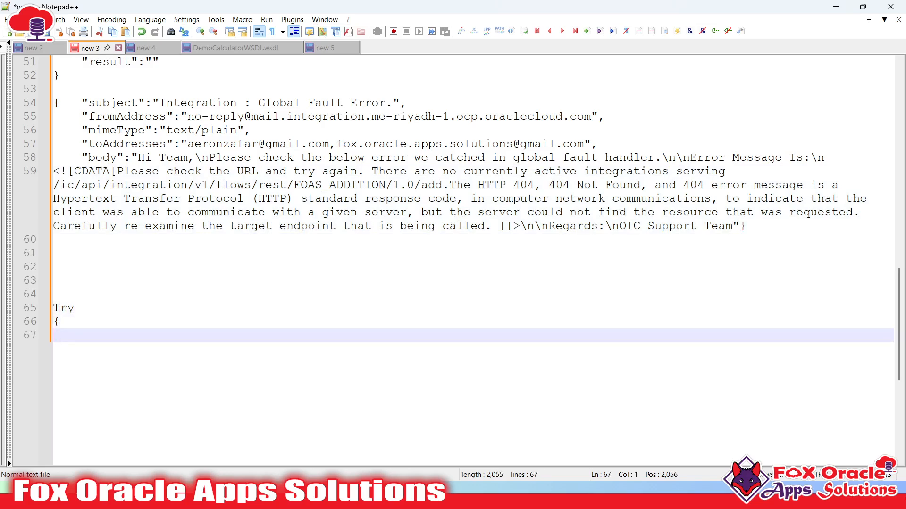
key("Return")
type("}")
key("Return")
type("Catch")
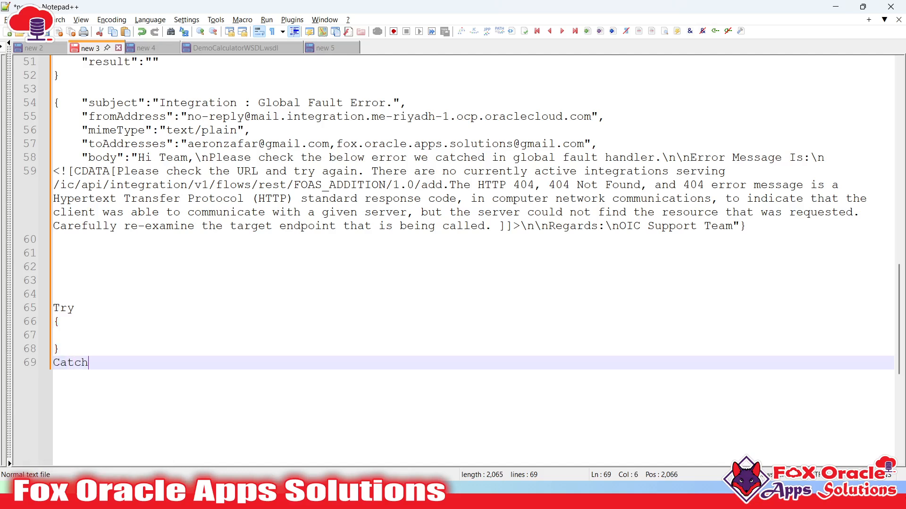
key("Return")
type("(")
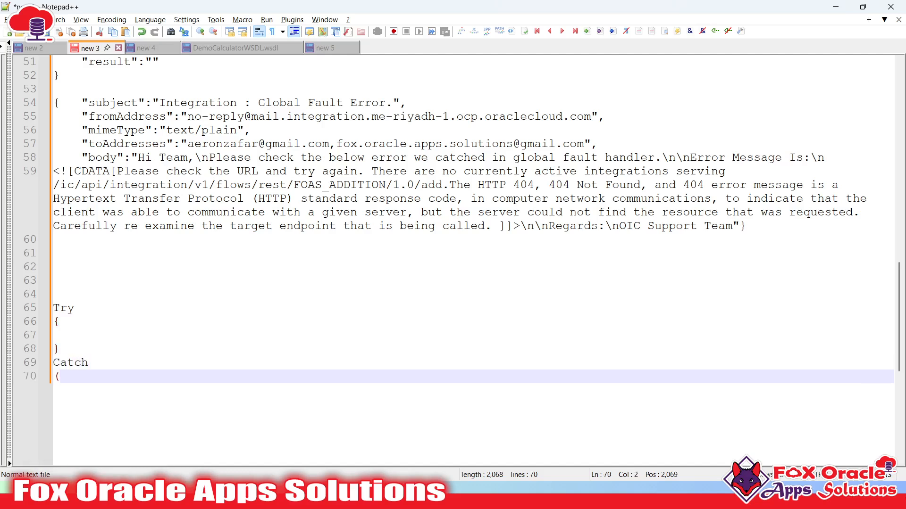
type("{")
key("Return")
key("Return")
type("}")
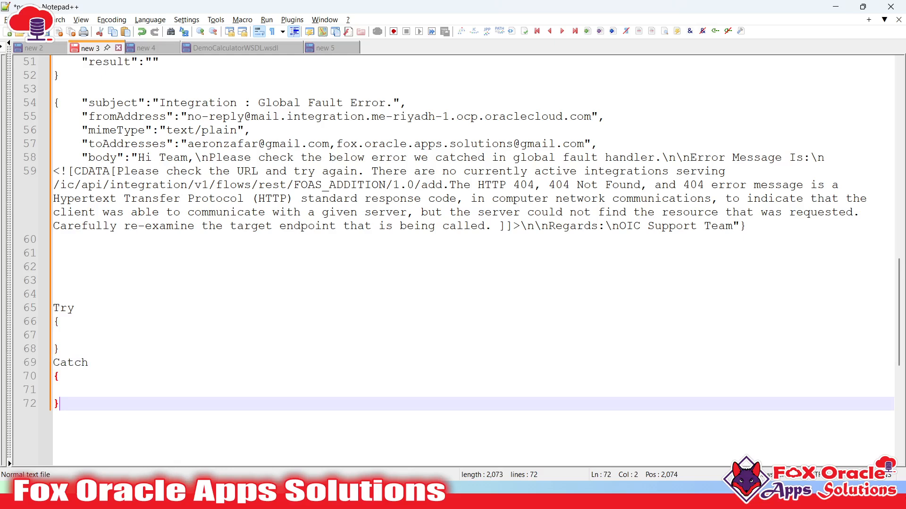
- Select the Try and Catch blocks in turn, leaving the cursor in the empty Catch body
left_click_drag(54, 363, 59, 404)
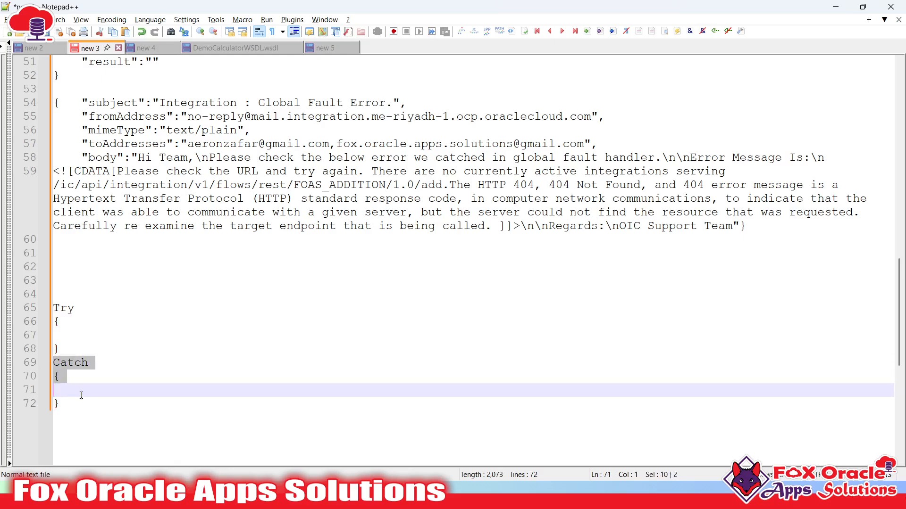
mouse_move(55, 307)
left_mouse_down()
mouse_move(70, 348)
mouse_move(35, 290)
mouse_move(37, 311)
left_mouse_up()
left_click(82, 337)
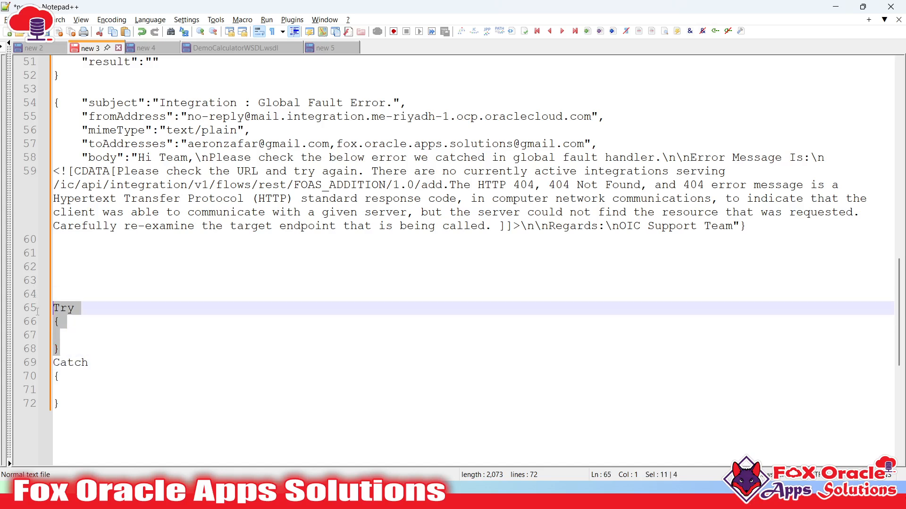
left_click_drag(54, 363, 56, 422)
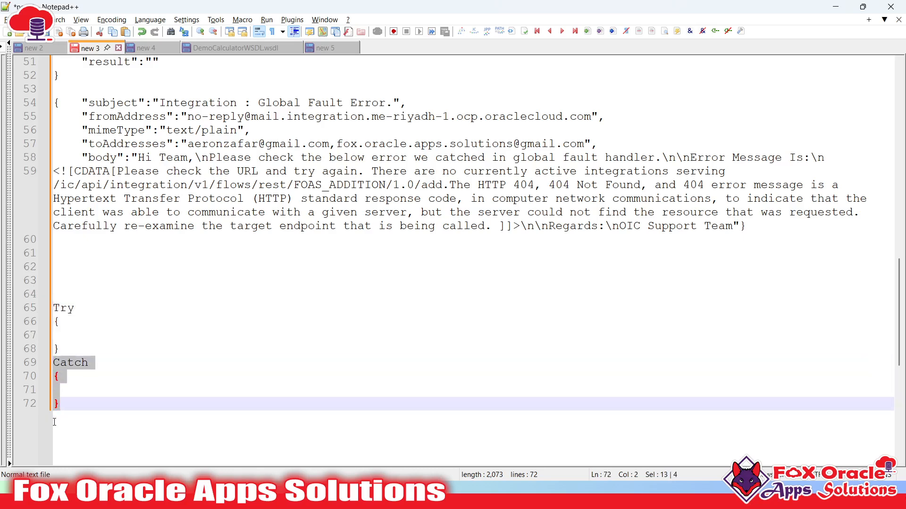
left_click(67, 415)
left_click(86, 390)
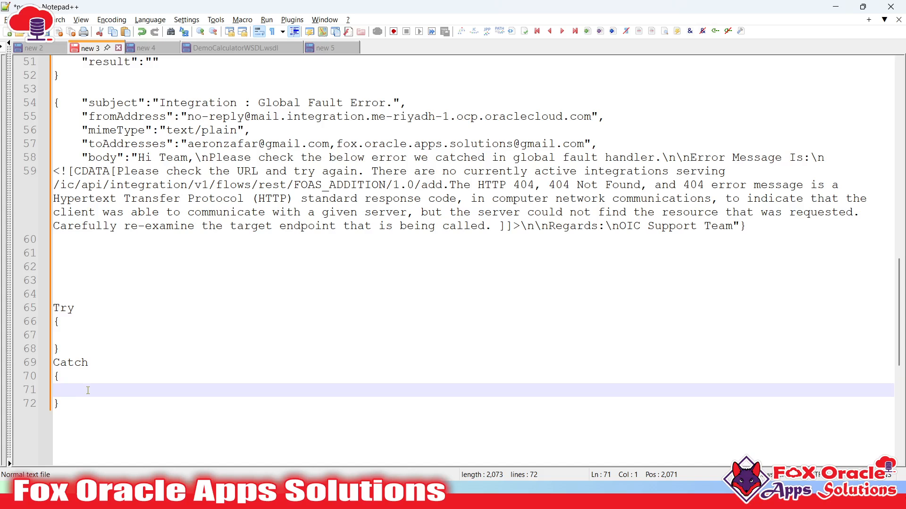
key("alt+Tab")
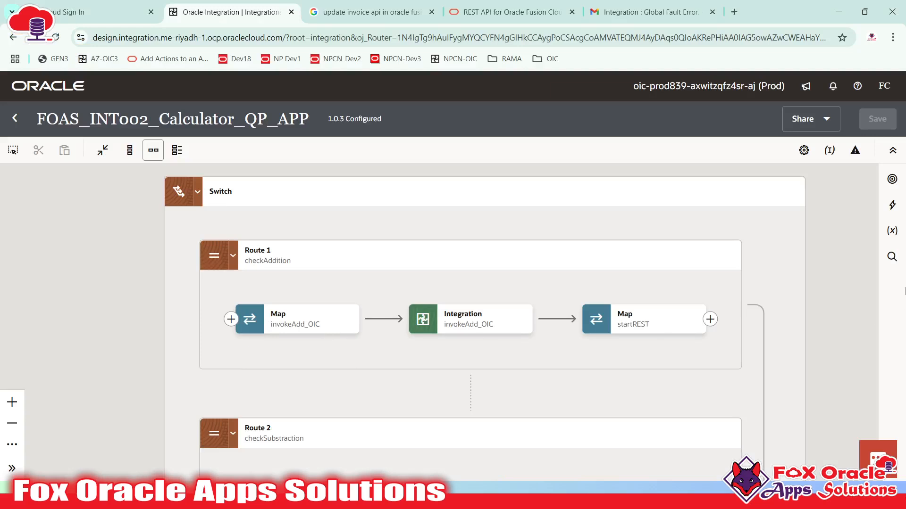
- Drag a Scope action from the Logic actions onto the link after invokeAdd_OIC, creating Scope1
left_click(892, 204)
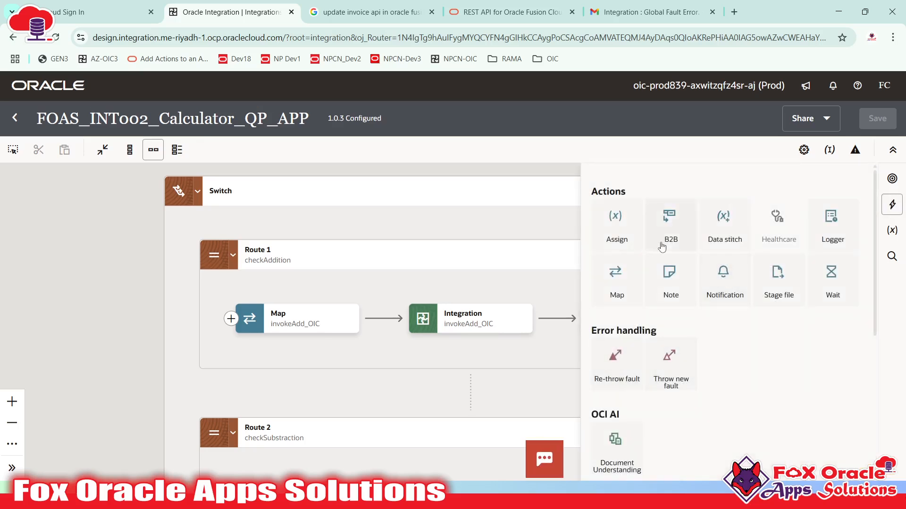
scroll(661, 246, "down", 5)
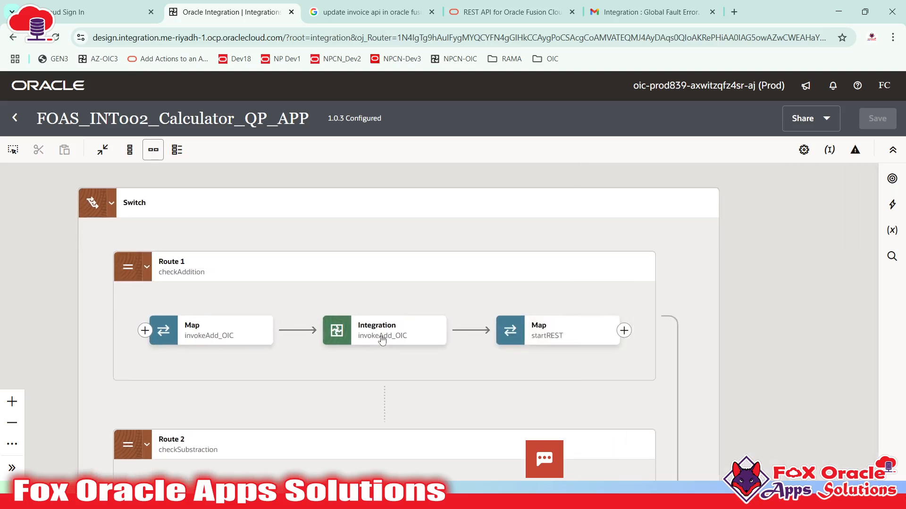
left_click(377, 330)
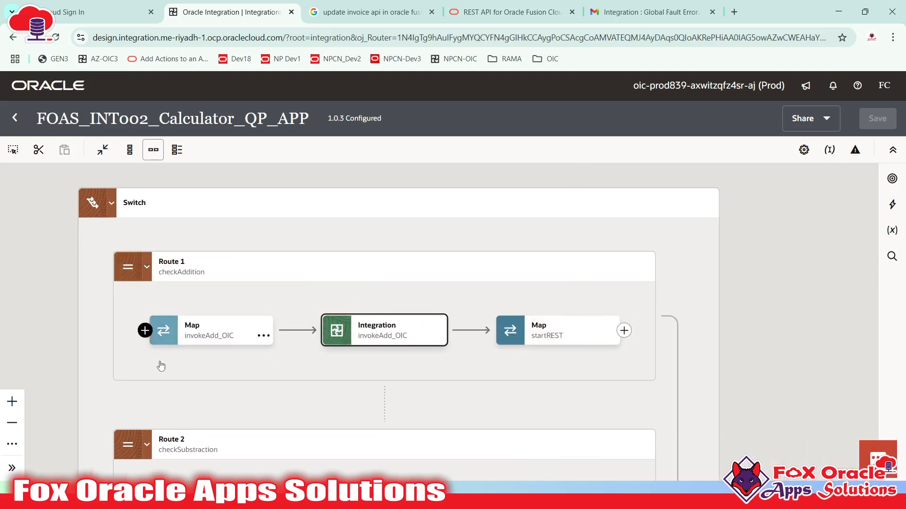
left_click(892, 204)
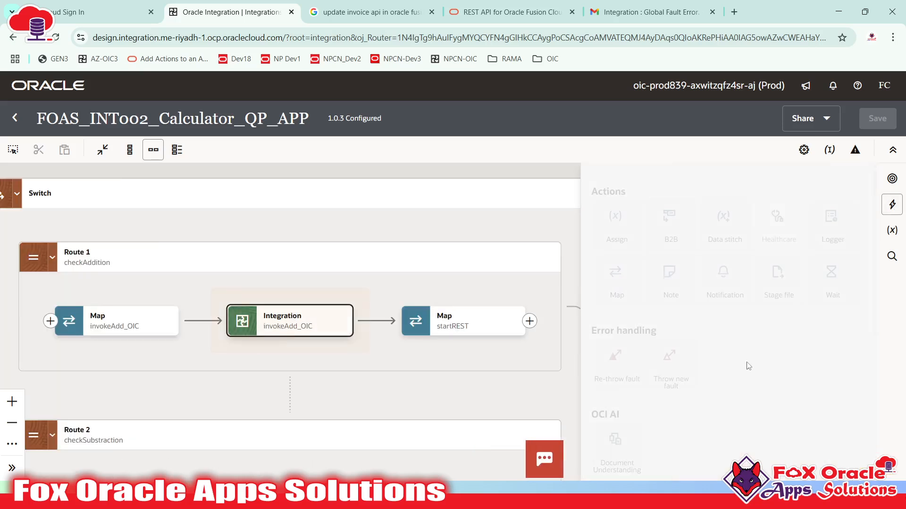
scroll(717, 391, "down", 2)
left_click_drag(726, 368, 375, 321)
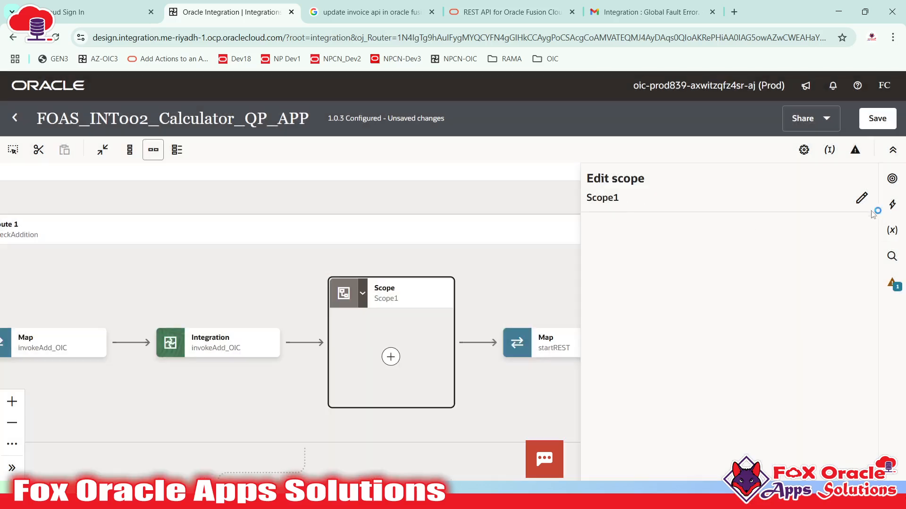
- Rename Scope1 to addition_scope and pan the canvas to view the whole checkAddition route
left_click(861, 198)
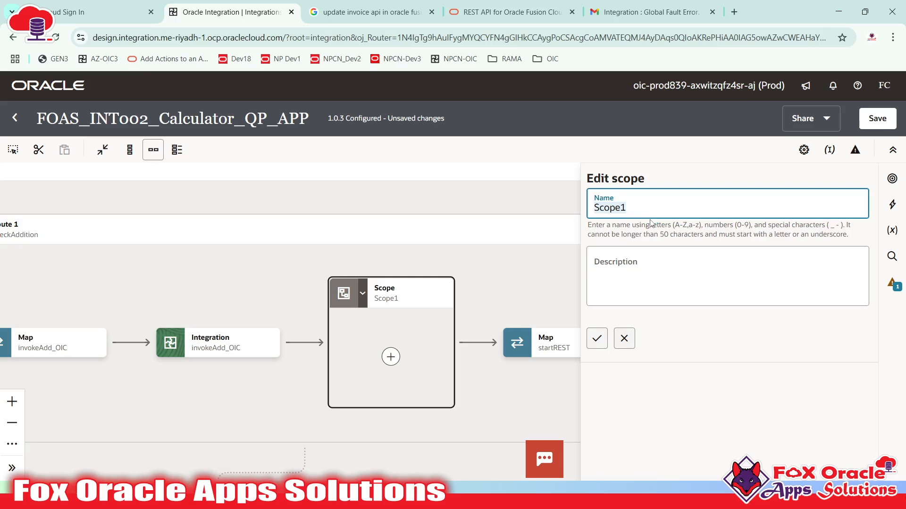
type("a")
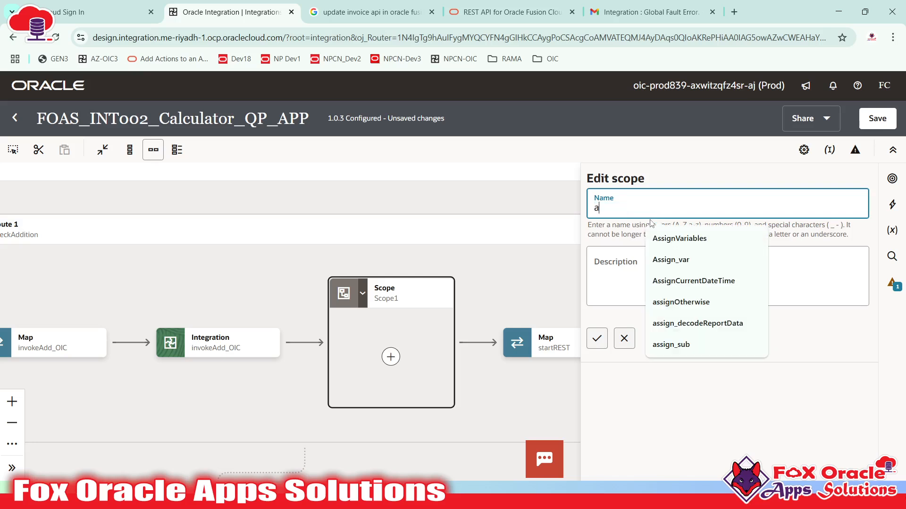
type("ddition")
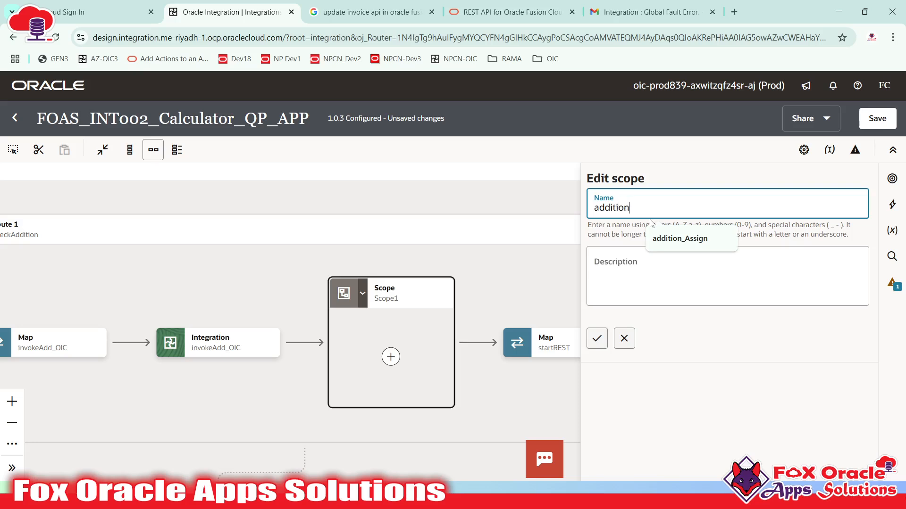
type("_scope")
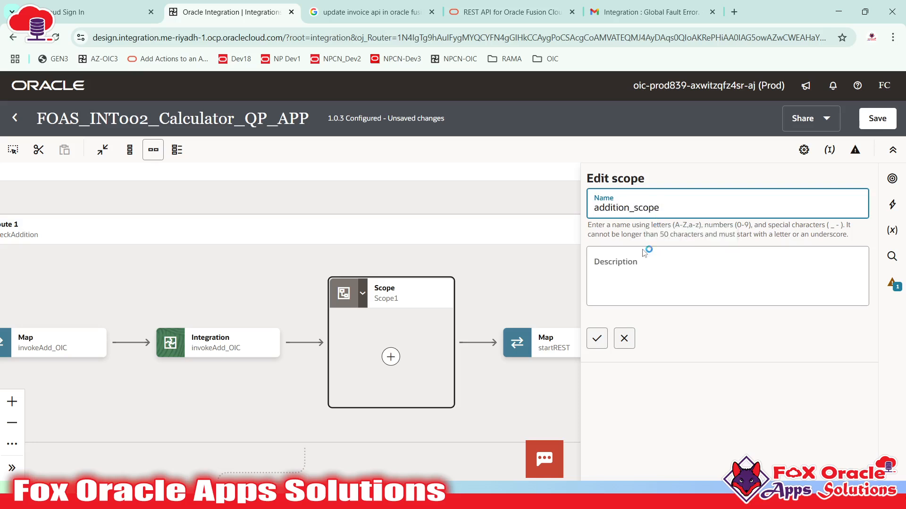
left_click(597, 338)
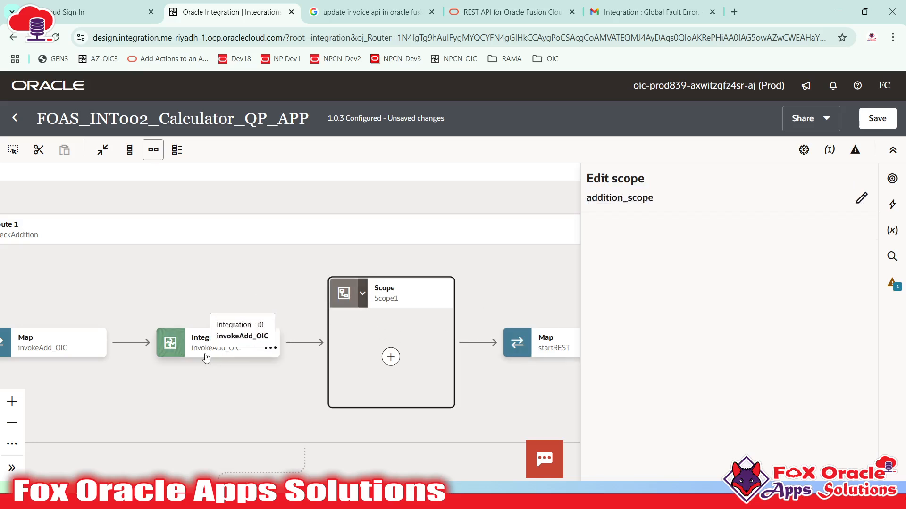
left_click(493, 296)
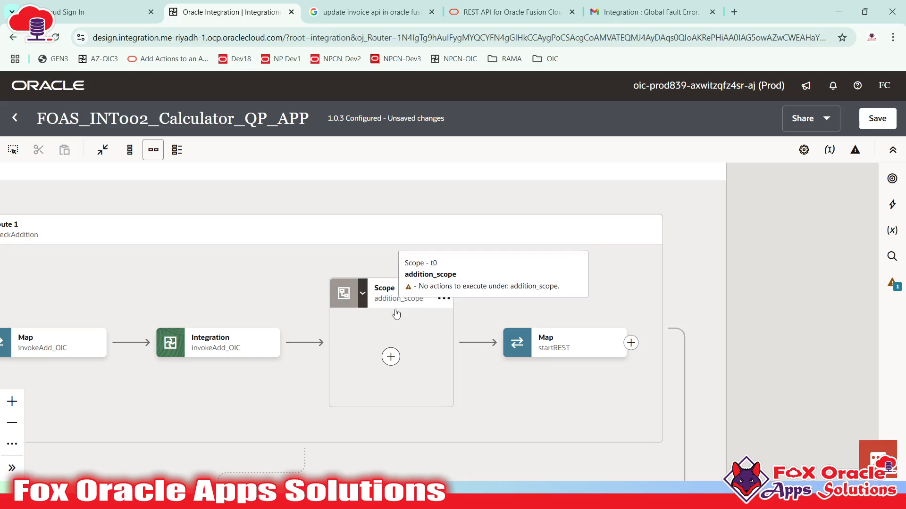
left_click_drag(425, 332, 713, 319)
left_click_drag(455, 304, 420, 311)
left_click(635, 296)
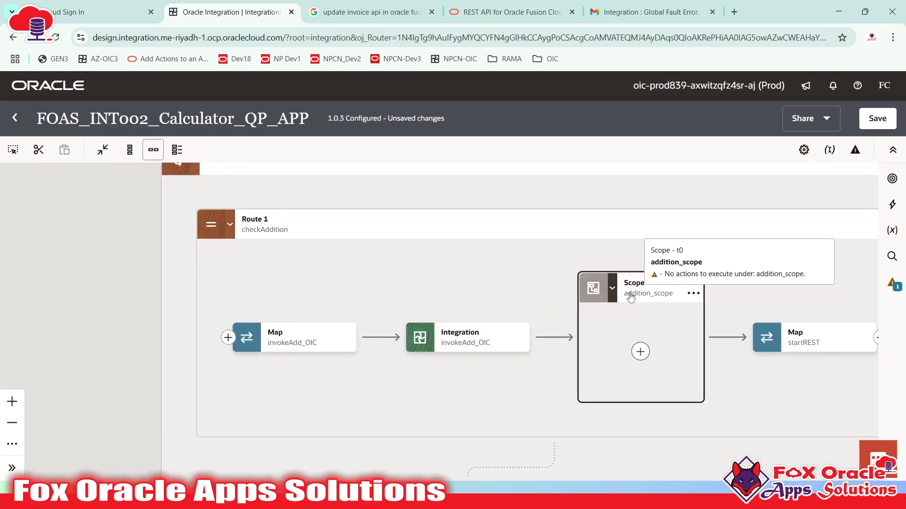
left_click_drag(376, 257, 218, 275)
- Multi-select and cut the invokeAdd_OIC Map and Integration steps, then open the + inside addition_scope
left_click_drag(309, 405, 300, 405)
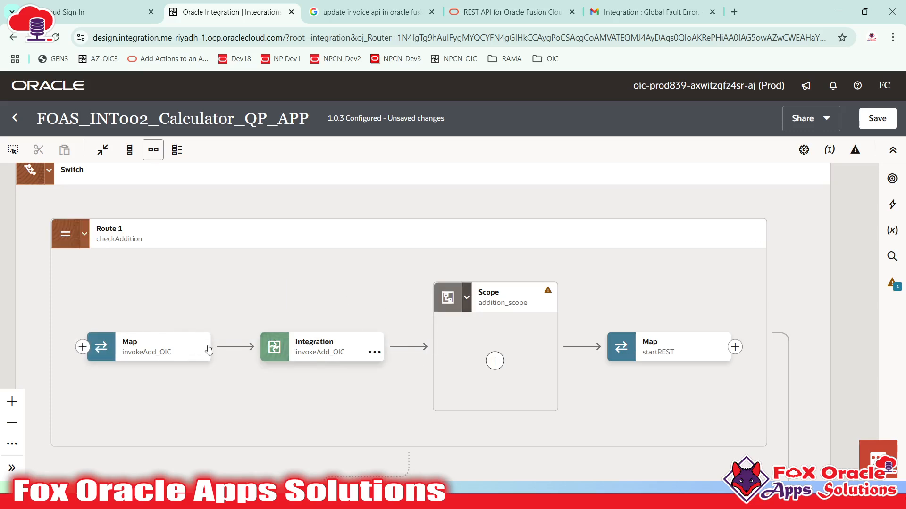
left_click(311, 349)
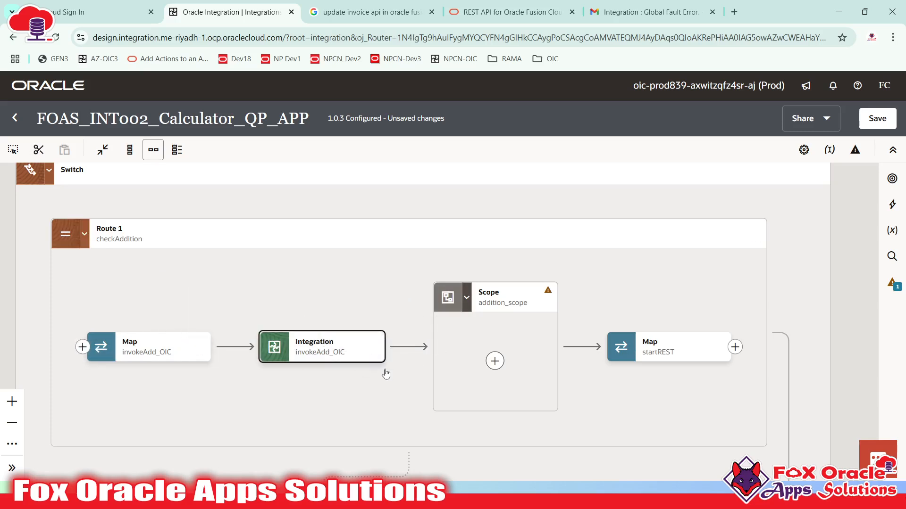
left_click(375, 339)
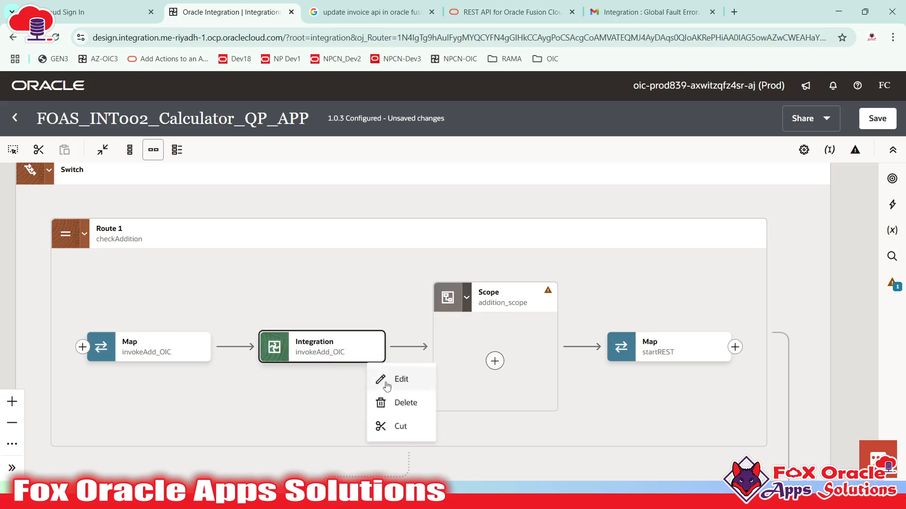
left_click(221, 330)
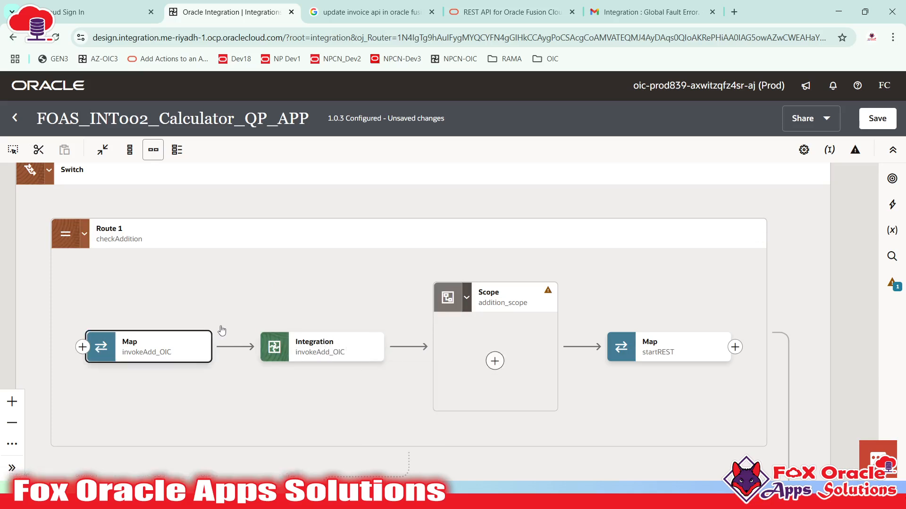
left_click(13, 150)
left_click_drag(67, 276, 408, 417)
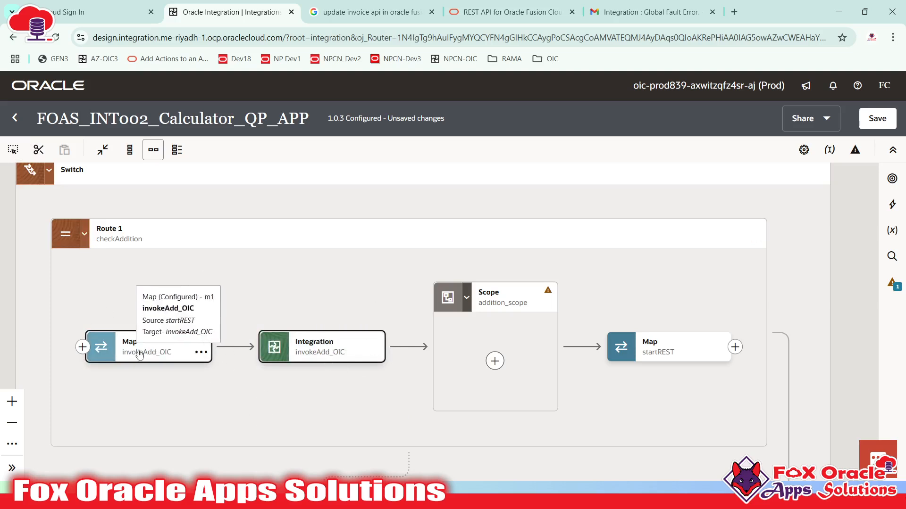
left_click(39, 151)
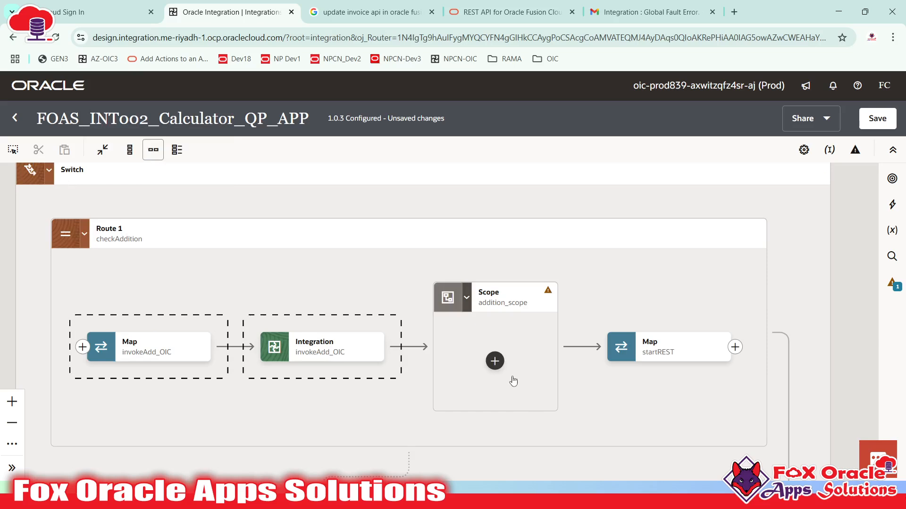
left_click(495, 361)
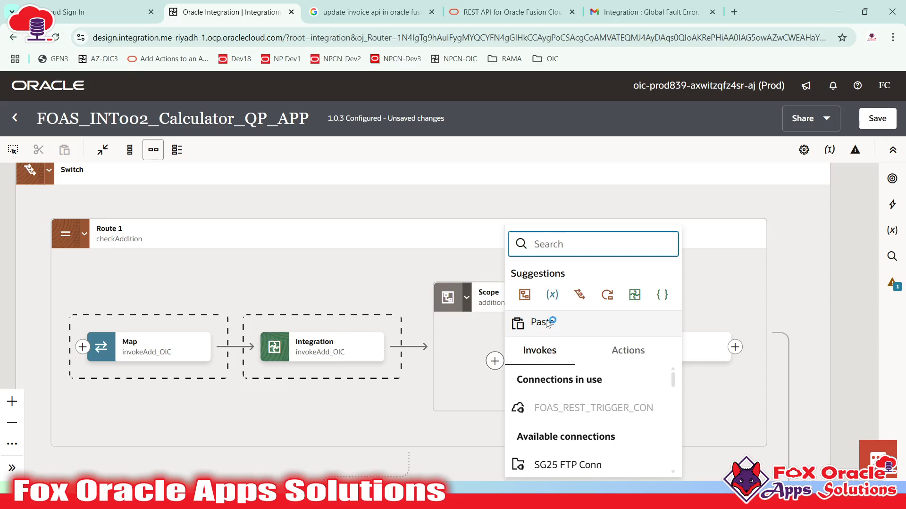
- Paste the cut invokeAdd_OIC map and invoke steps into addition_scope and check where they landed
left_click(545, 321)
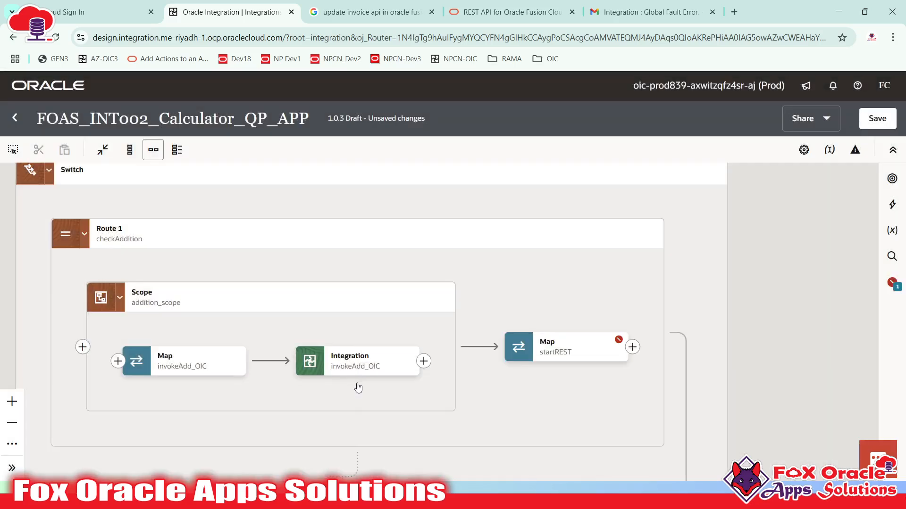
left_click_drag(358, 398, 388, 373)
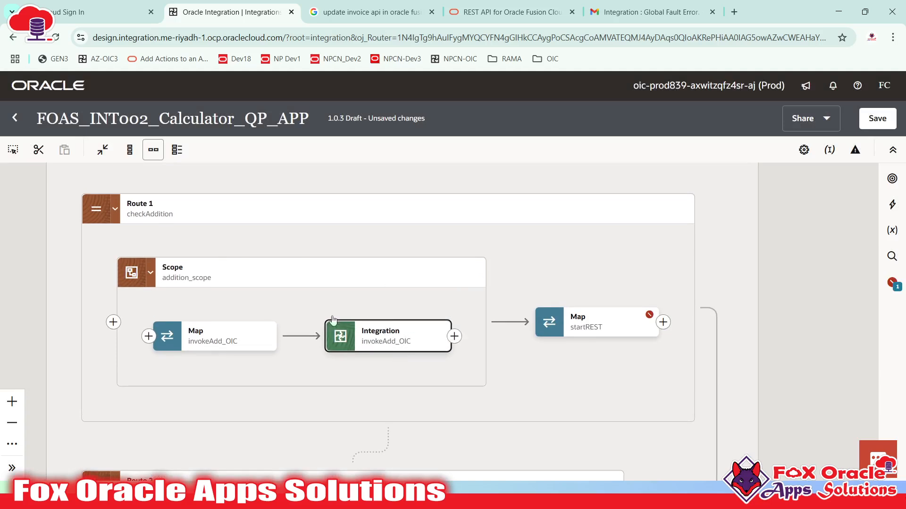
left_click(178, 274)
left_click(172, 340)
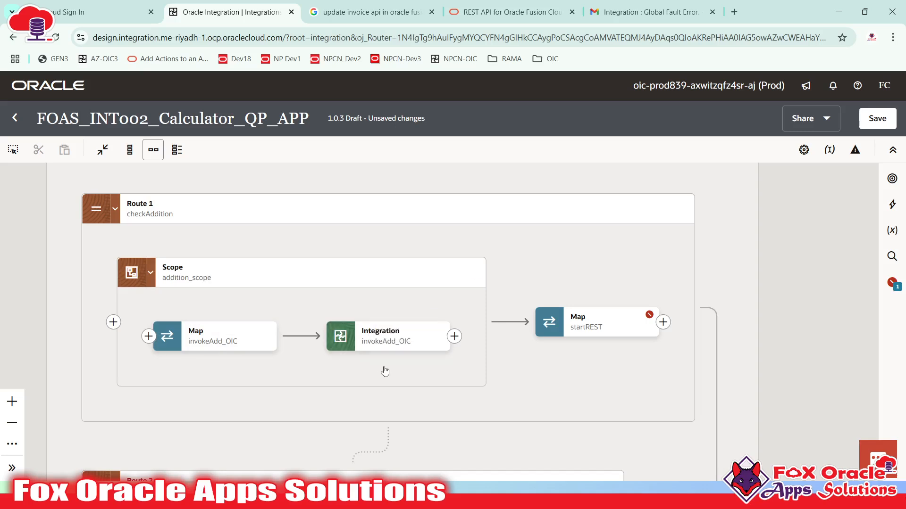
left_click_drag(385, 371, 419, 366)
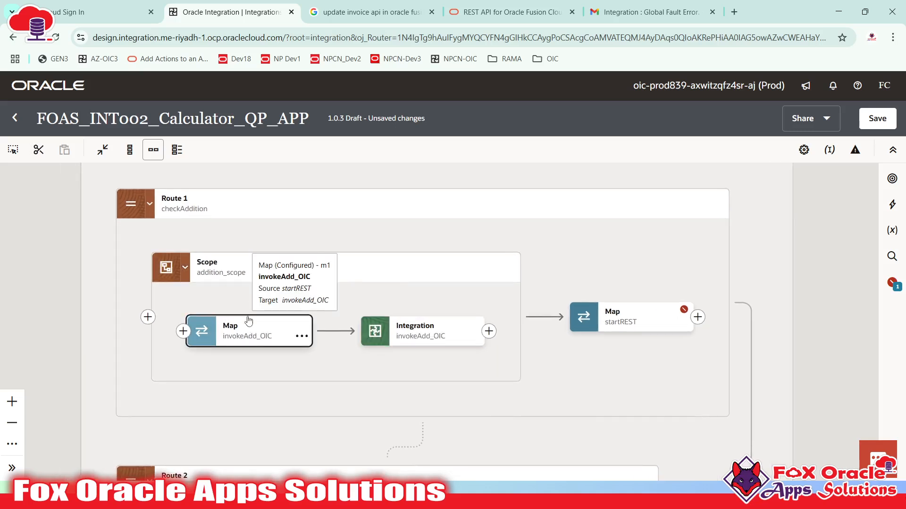
left_click(636, 325)
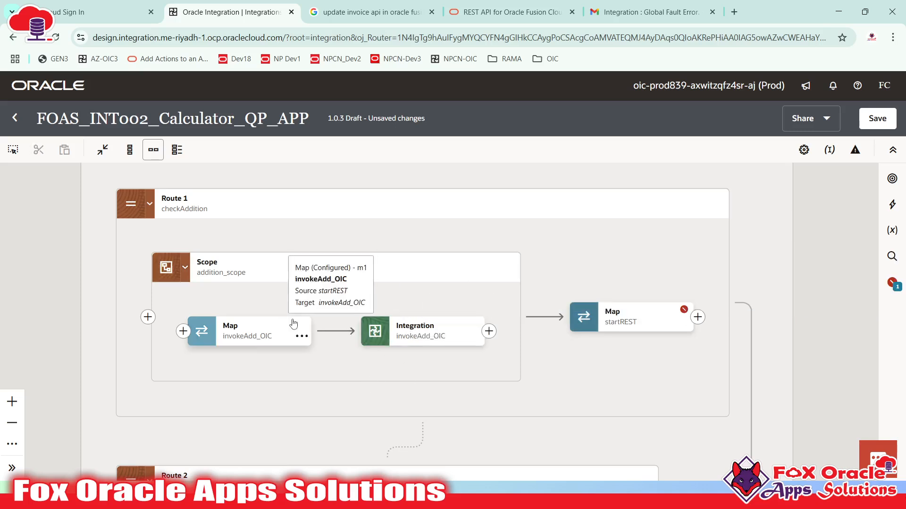
left_click(408, 336)
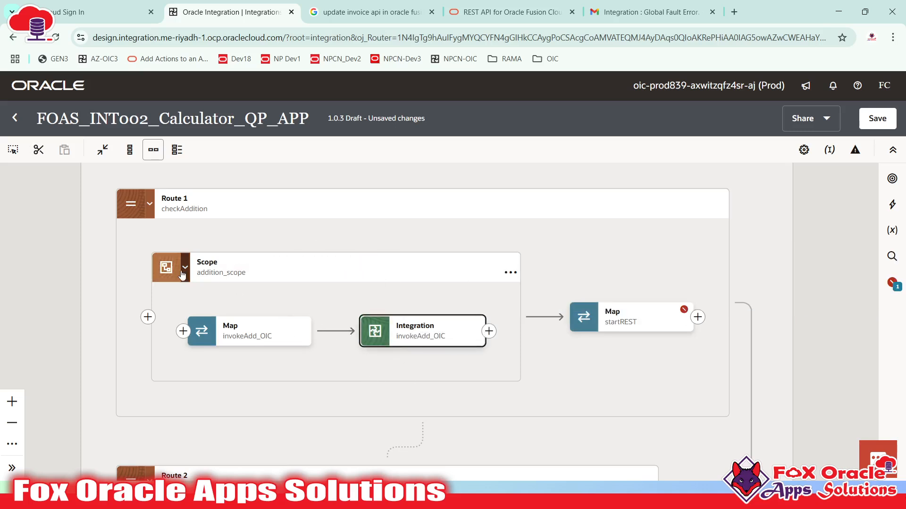
left_click(558, 261)
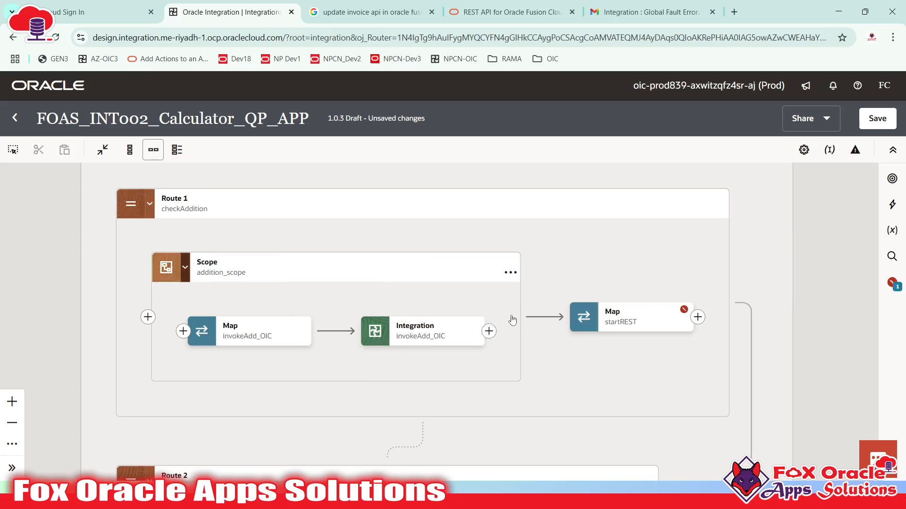
left_click(406, 336)
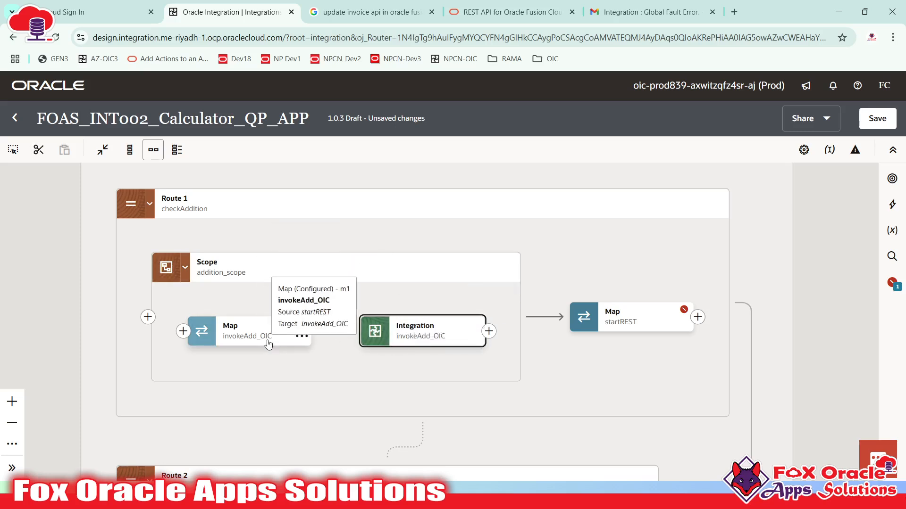
left_click(623, 280)
left_click(427, 334)
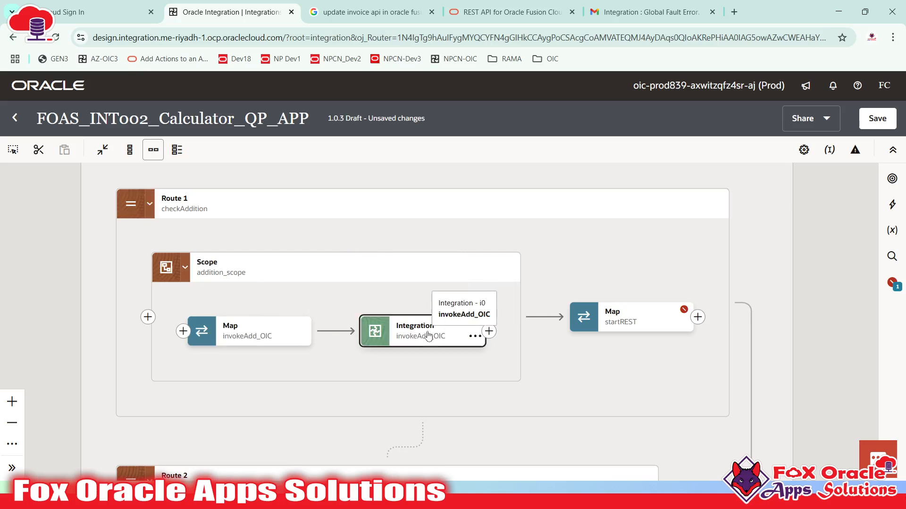
- Inspect the startREST map's Result mapping and its missing invokeAdd_OIC Response source
double_click(638, 330)
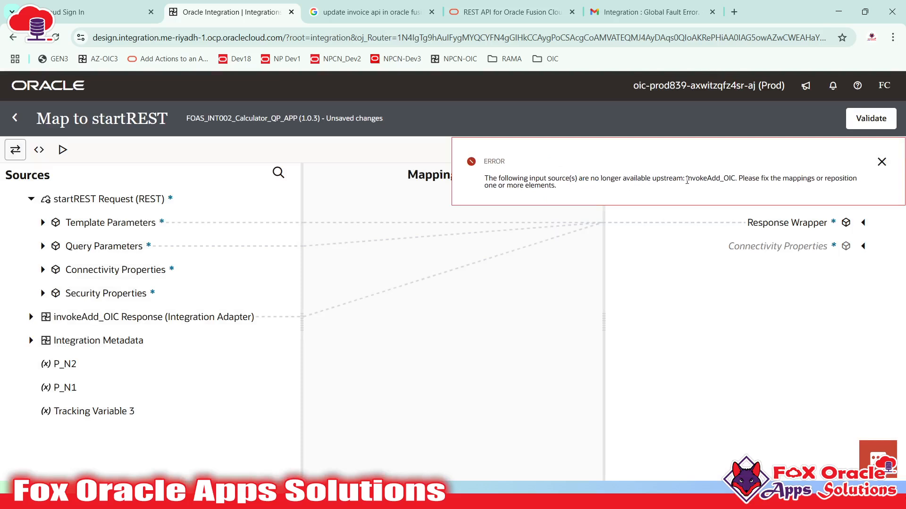
left_click(881, 162)
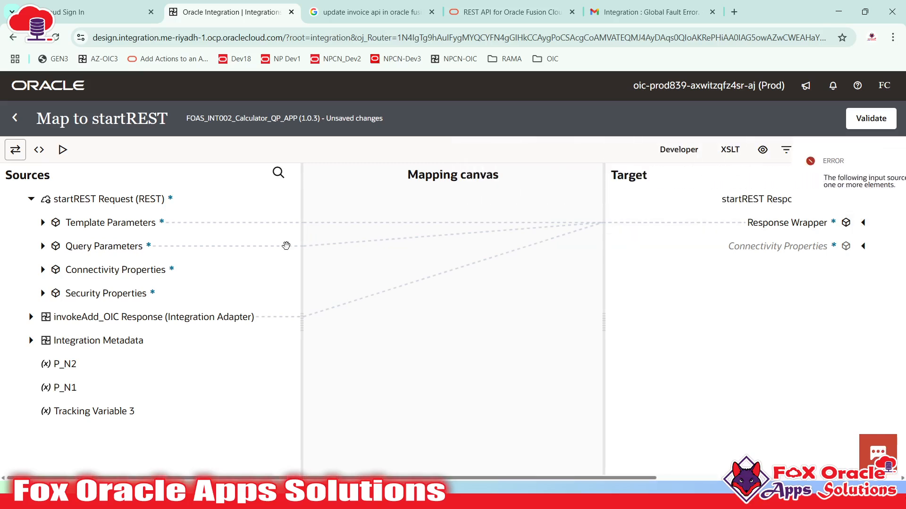
left_click(872, 223)
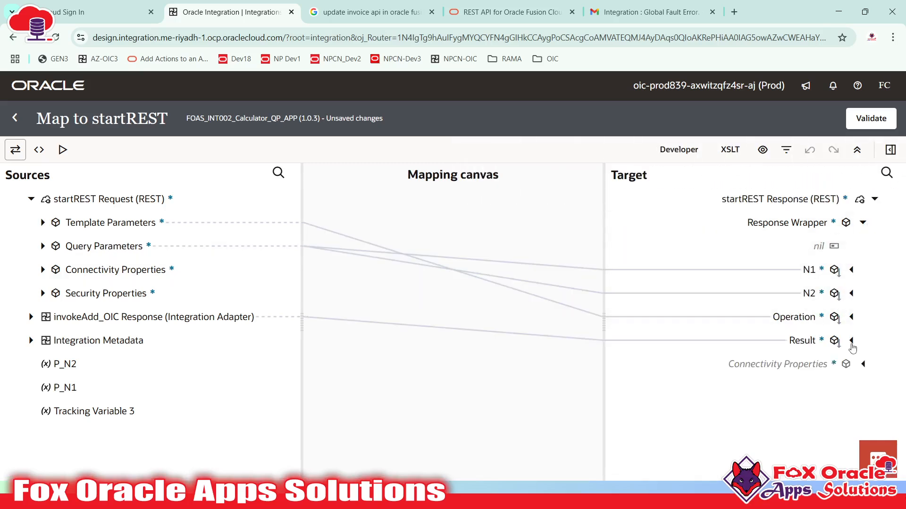
left_click(797, 340)
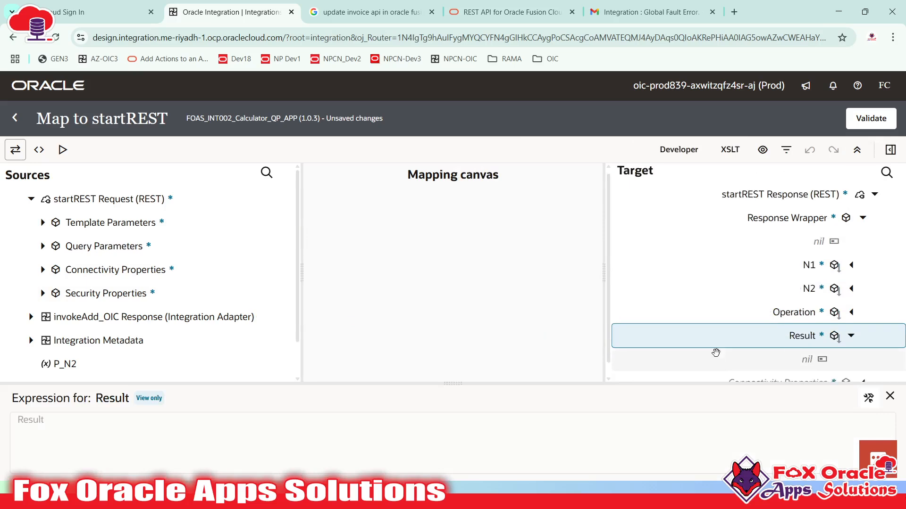
scroll(711, 354, "down", 1)
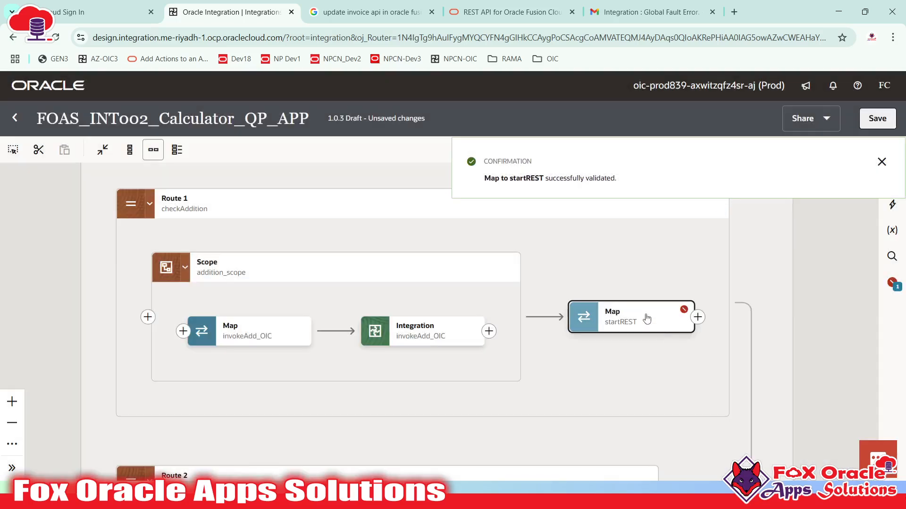
double_click(646, 316)
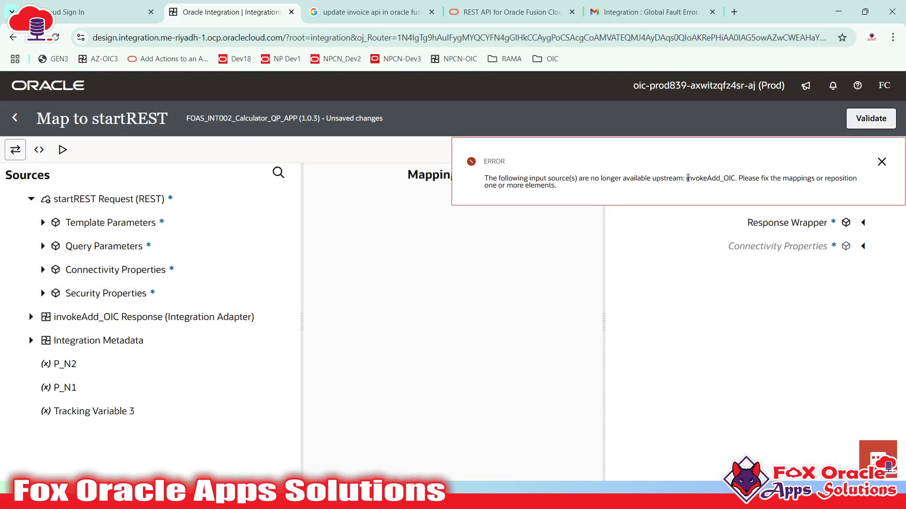
left_click_drag(687, 179, 730, 179)
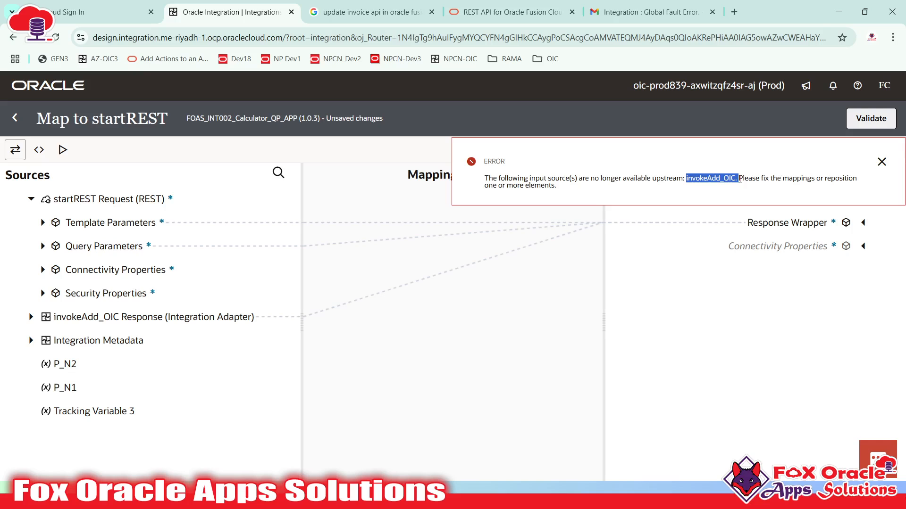
left_click(881, 162)
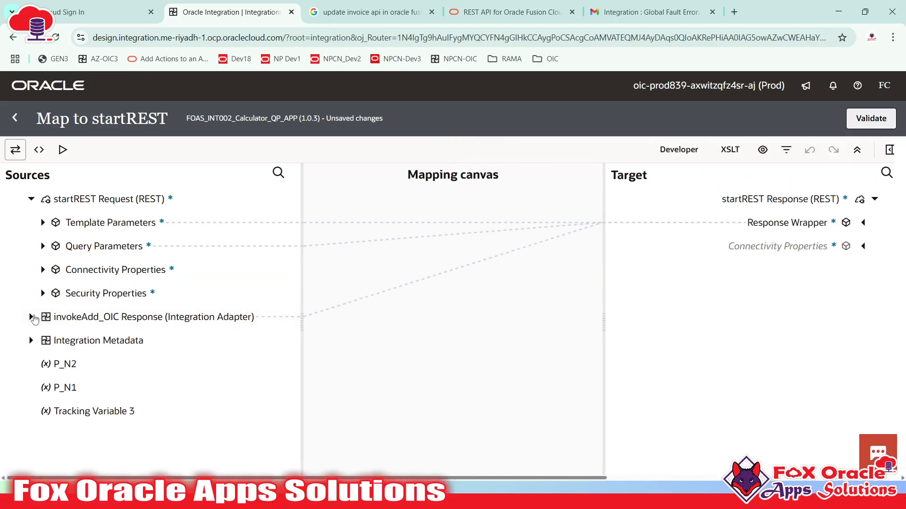
left_click(31, 317)
left_click(43, 341)
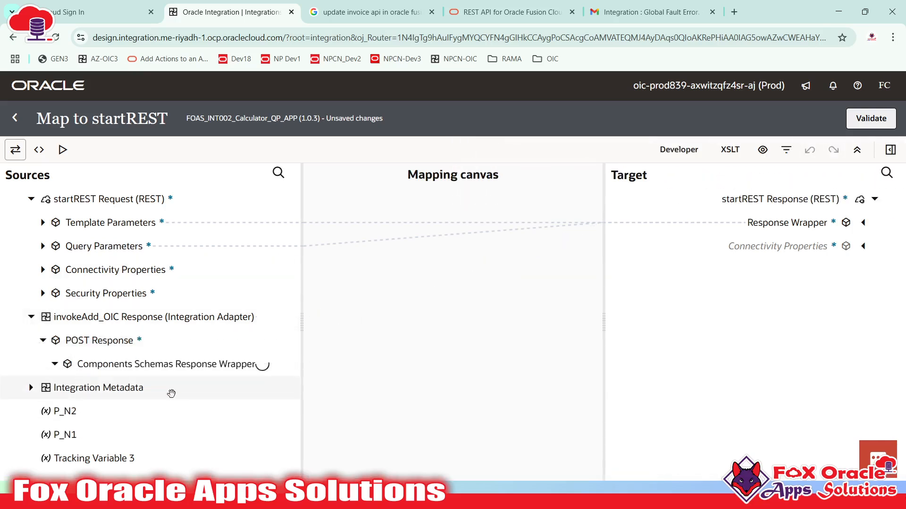
left_click(204, 372)
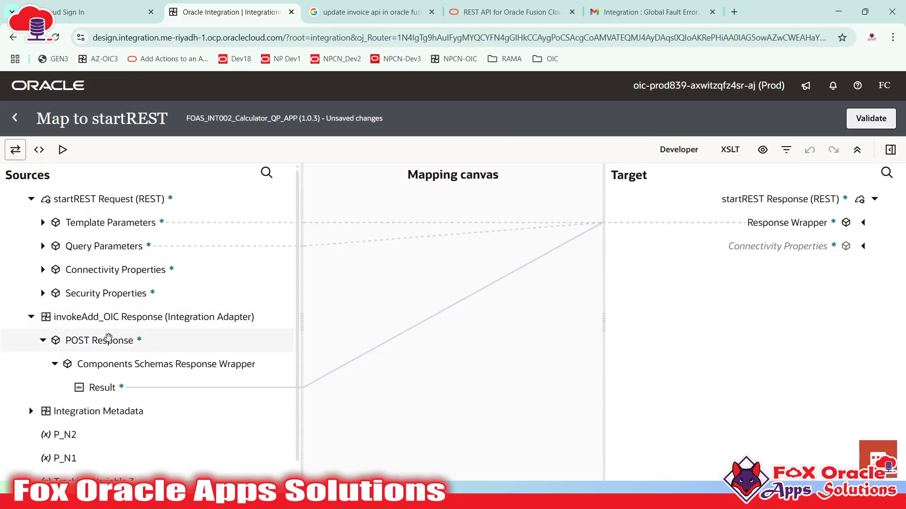
left_click(15, 118)
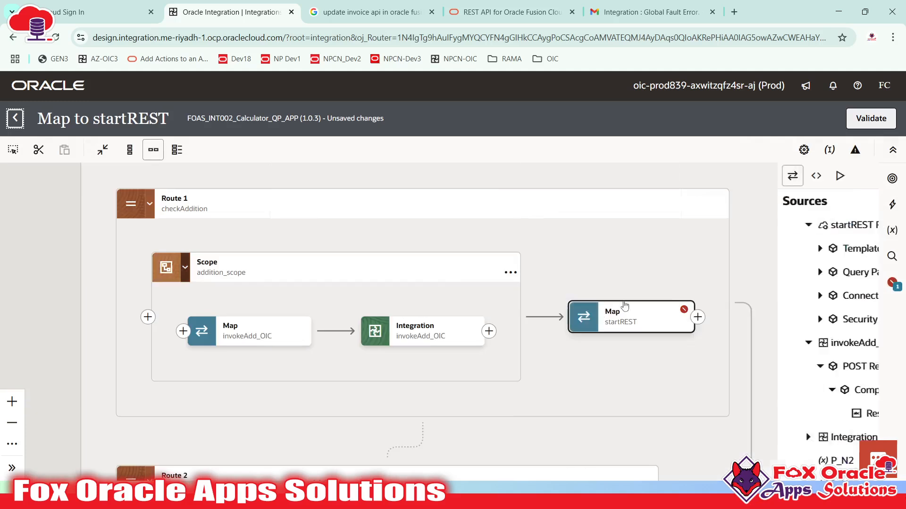
- Delete the broken Result mapping from the startREST map and validate it
left_click(667, 320)
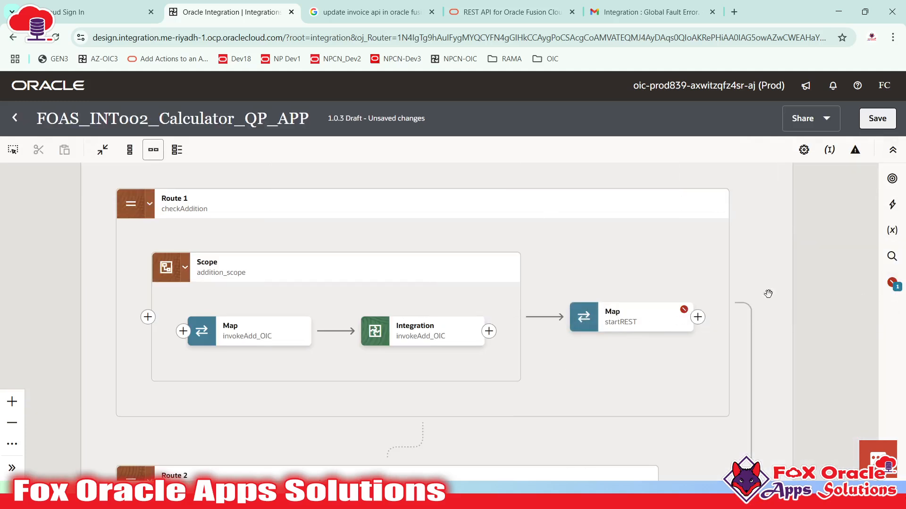
mouse_move(620, 328)
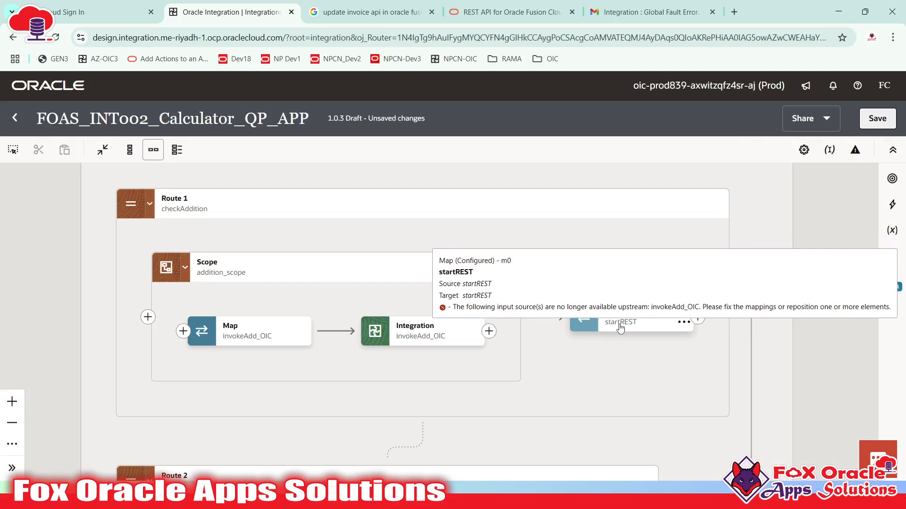
double_click(643, 332)
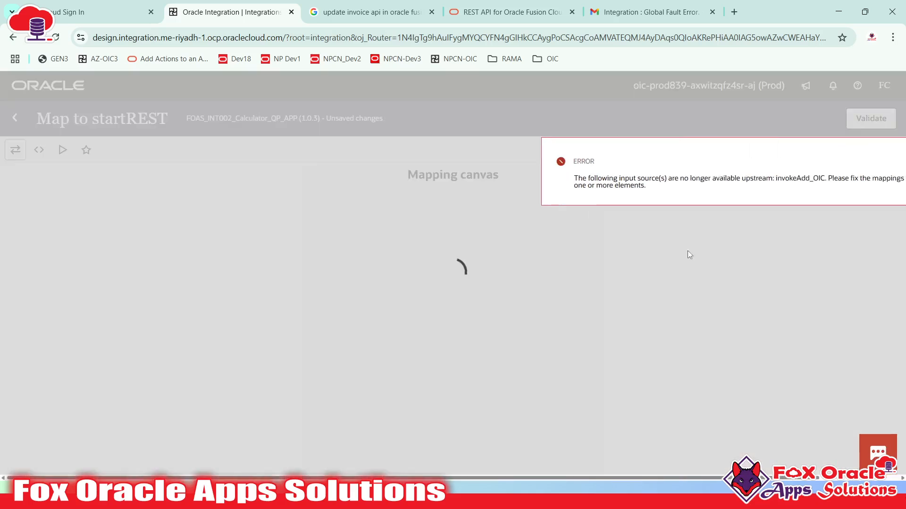
left_click(882, 162)
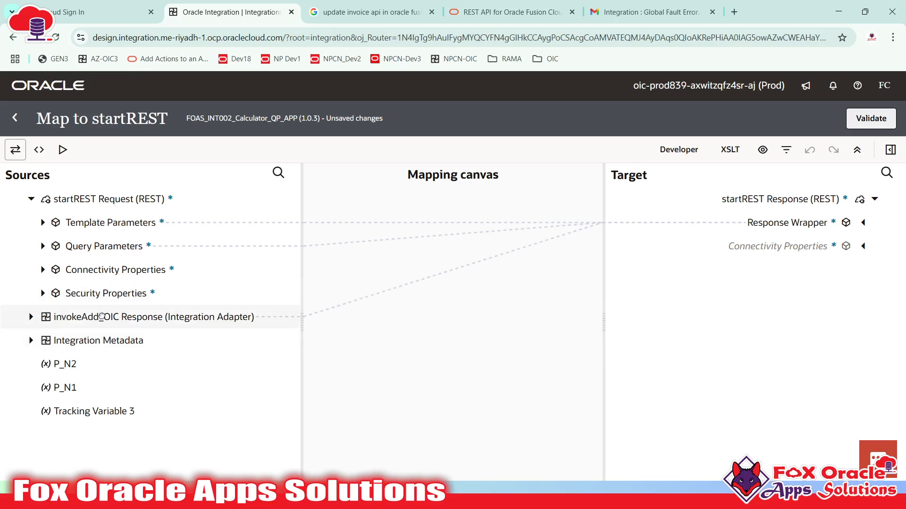
left_click(102, 317)
left_click(862, 223)
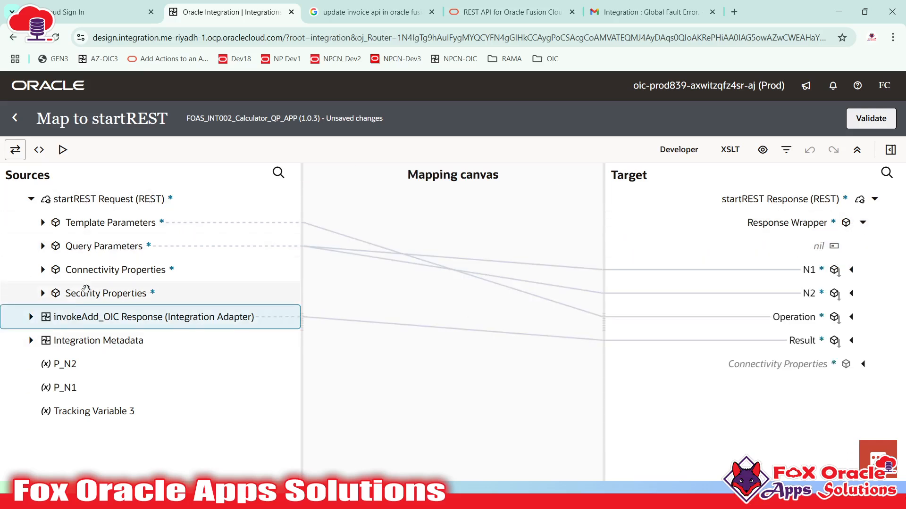
left_click(807, 340)
right_click(806, 340)
left_click(733, 293)
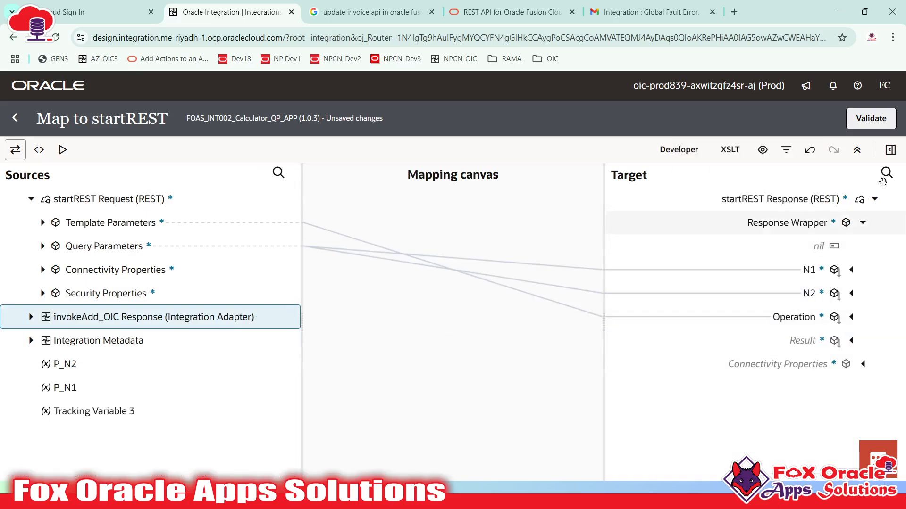
left_click(891, 122)
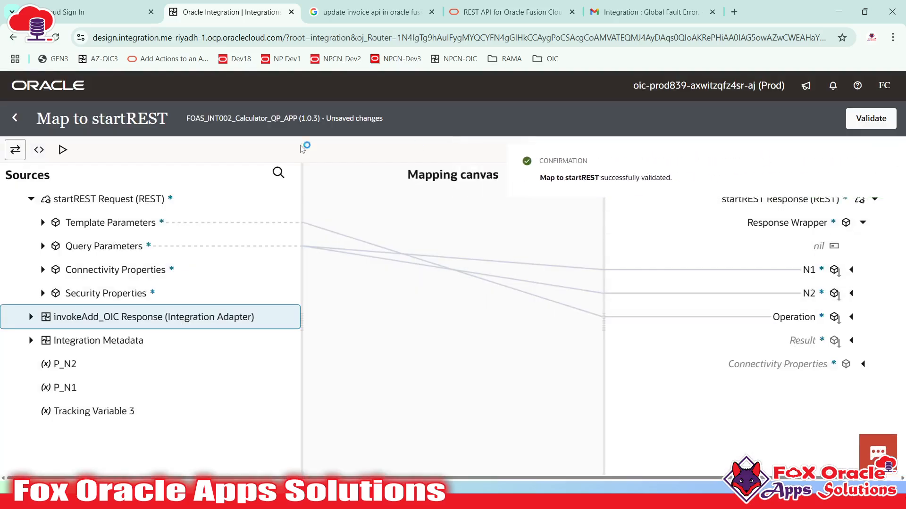
left_click(15, 118)
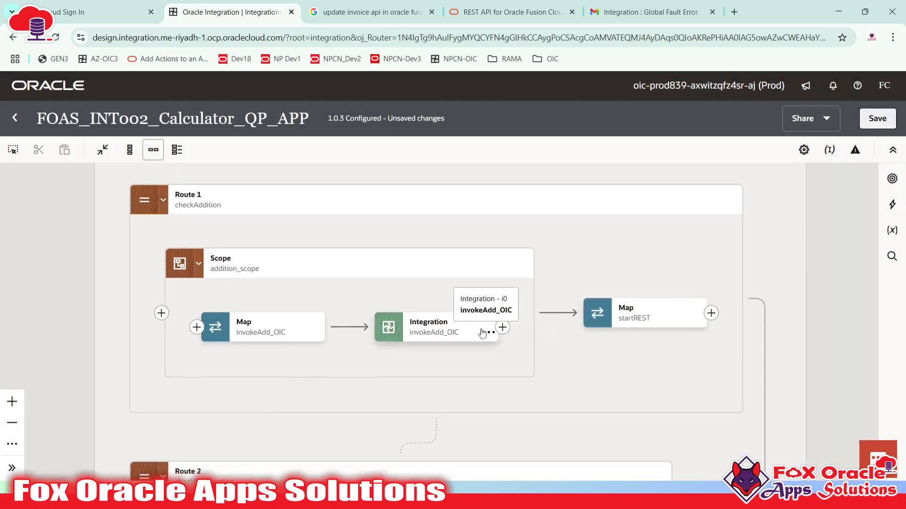
- Reopen the startREST map to confirm Result is now unmapped, then go back to the flow
left_click(645, 309)
double_click(645, 310)
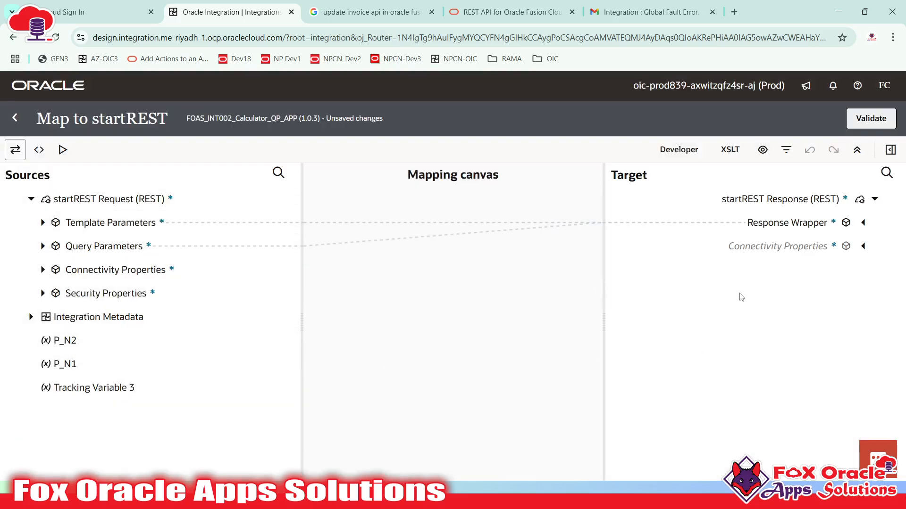
left_click(862, 223)
left_click(836, 342)
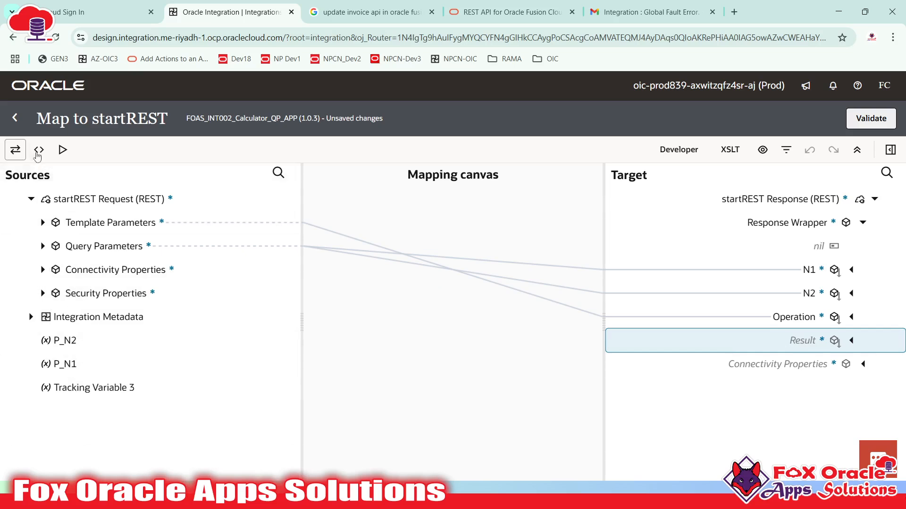
left_click(15, 117)
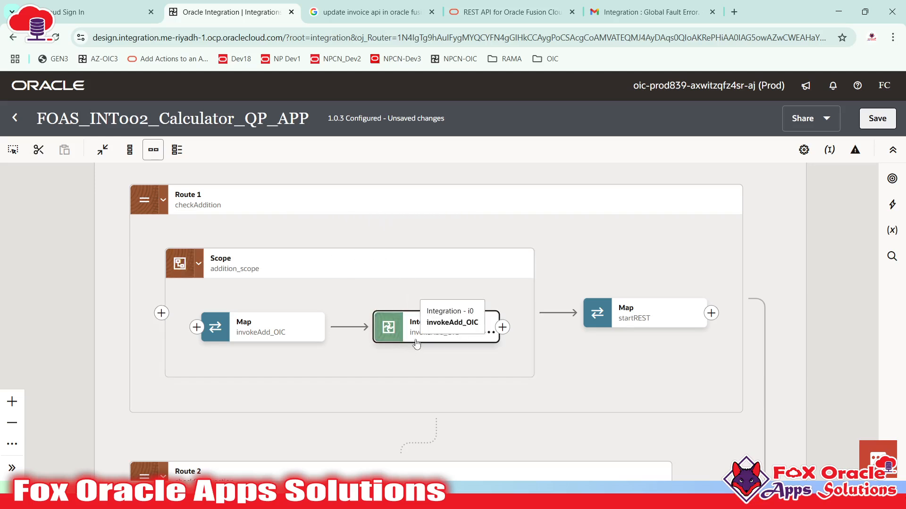
- Pan across the routes to the startREST trigger and open the insertion choices following it
left_click(429, 324)
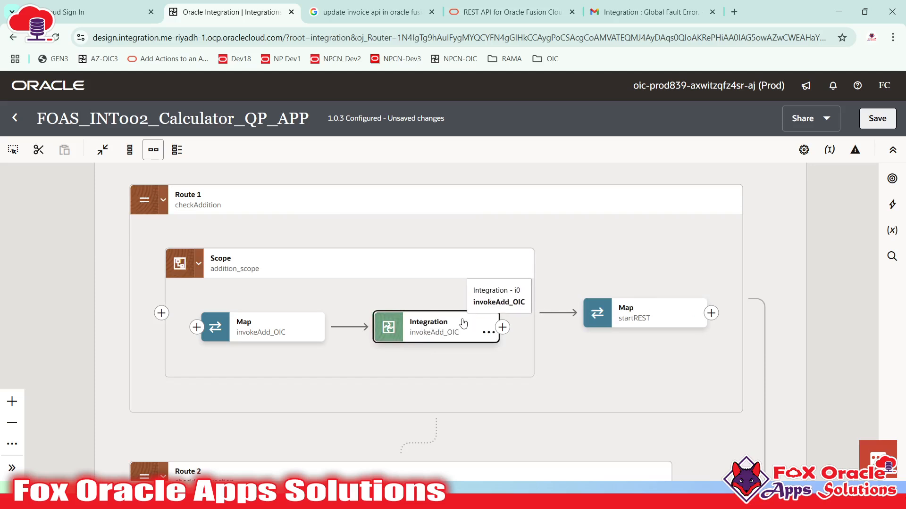
left_click(583, 359)
left_click(670, 321)
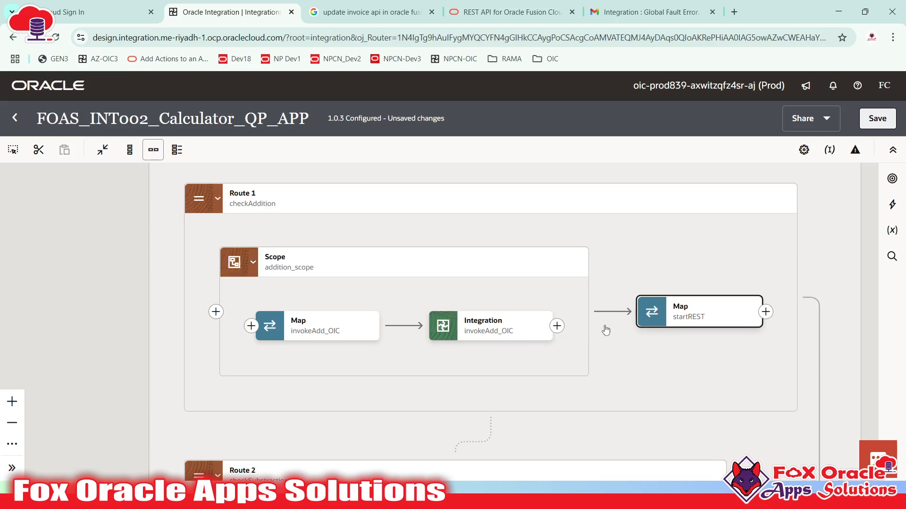
left_click(499, 331)
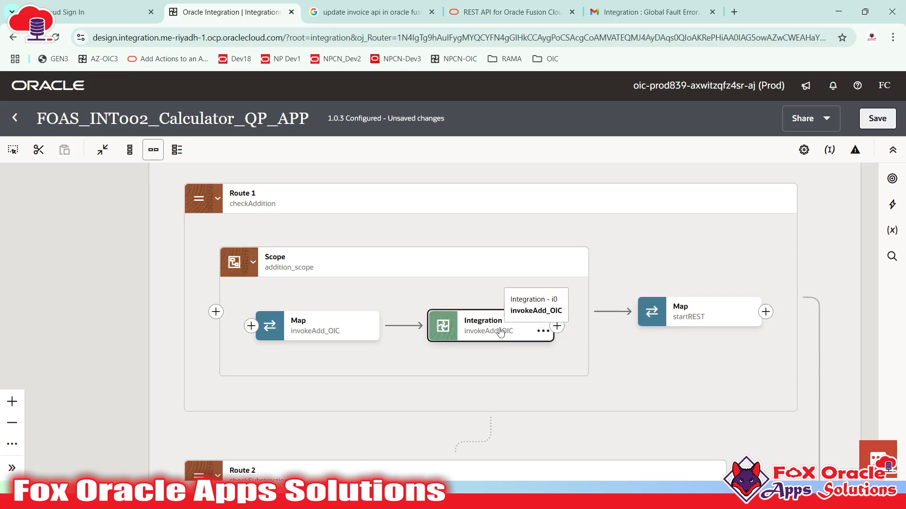
left_click_drag(159, 285, 233, 220)
left_click_drag(238, 414, 145, 302)
left_click_drag(339, 338, 7, 355)
left_click_drag(523, 369, 362, 337)
left_click_drag(498, 313, 499, 397)
left_click(510, 368)
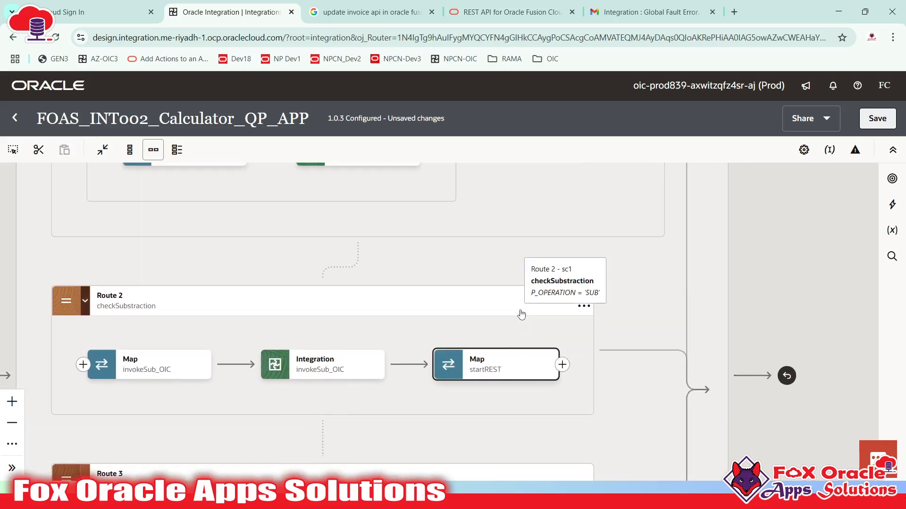
left_click_drag(412, 394, 433, 411)
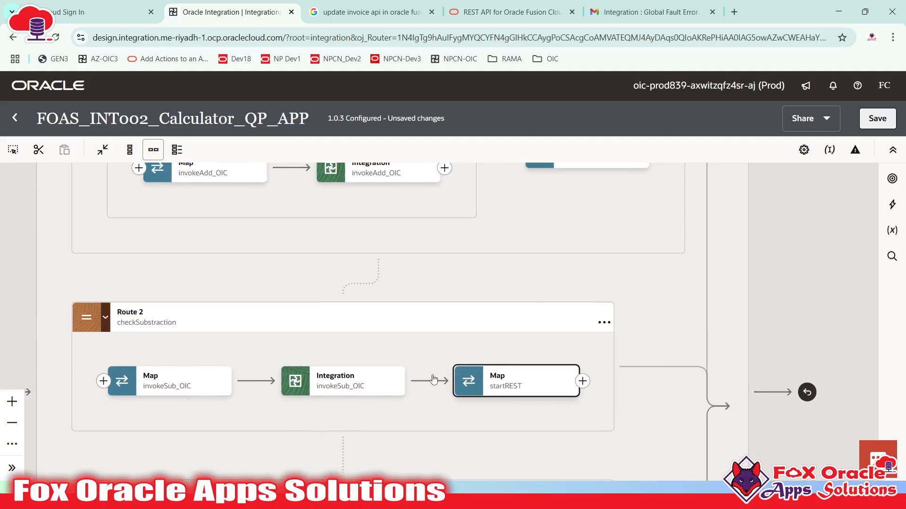
left_click_drag(542, 324, 872, 432)
left_click_drag(193, 290, 286, 297)
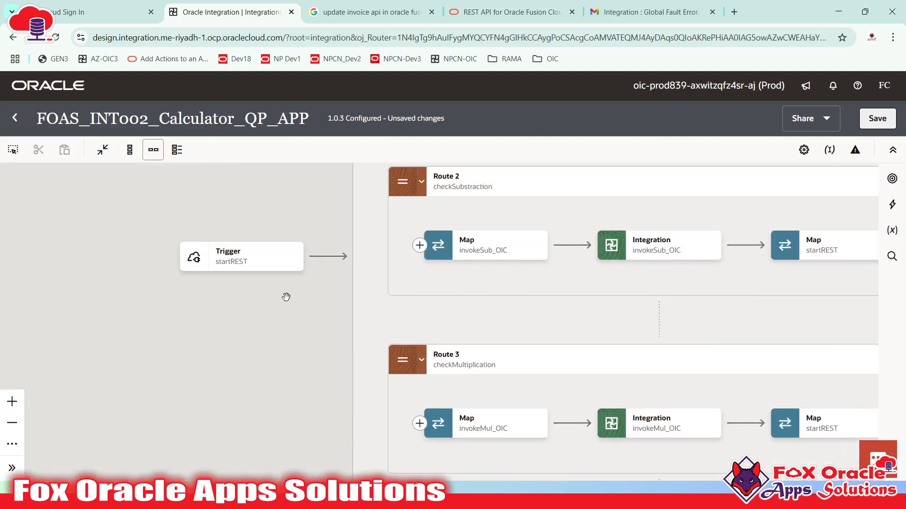
left_click(327, 257)
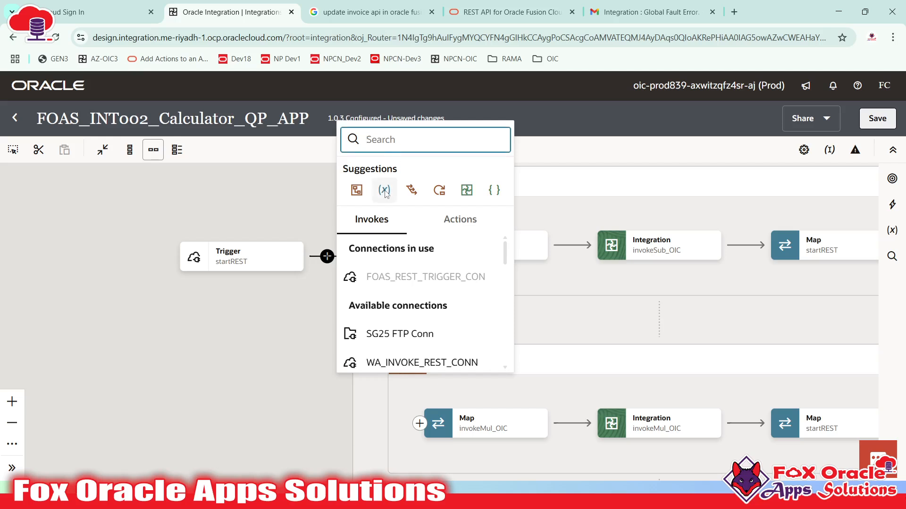
- Insert an Assign step after the trigger and rename it defaultVar_Assign
left_click(383, 188)
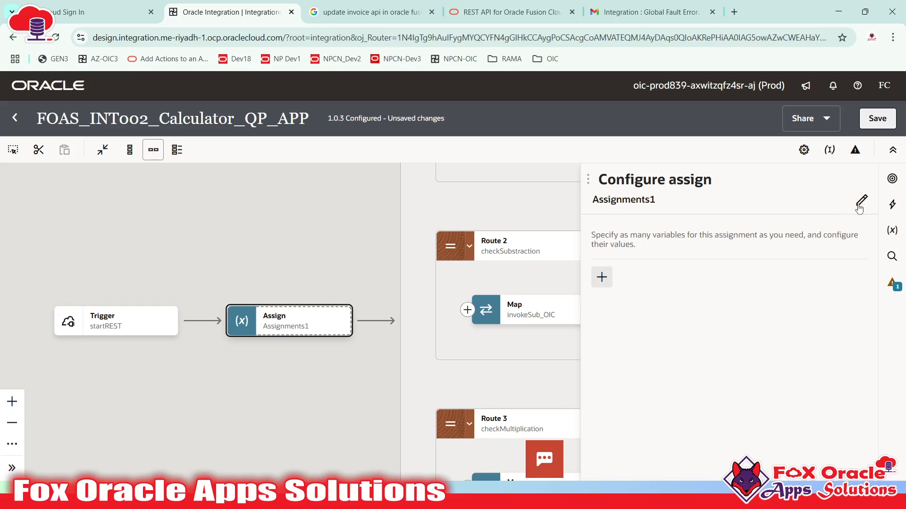
left_click(650, 201)
left_click_drag(662, 211, 590, 216)
type("d")
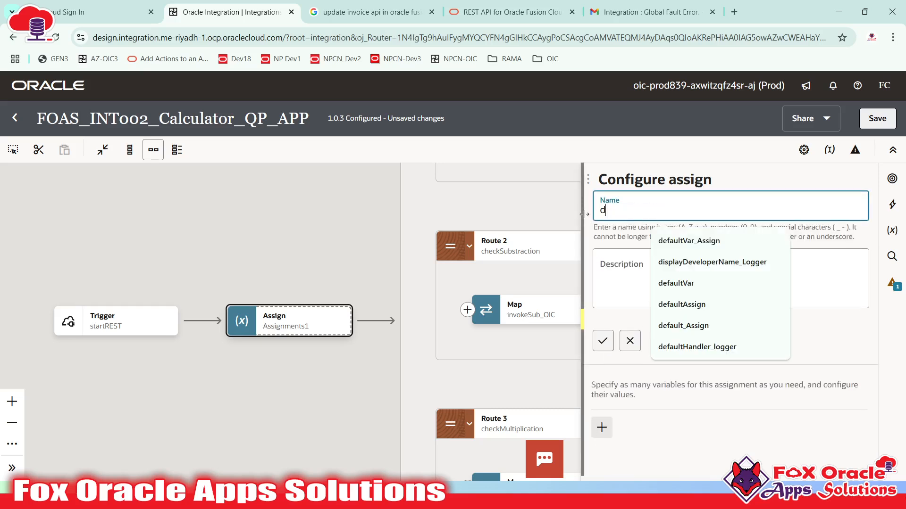
type("efault")
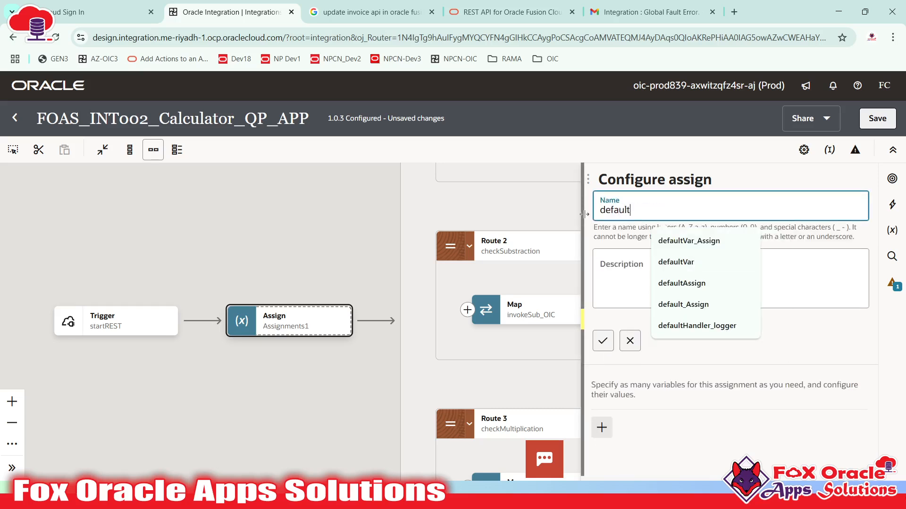
type("Var_Assign")
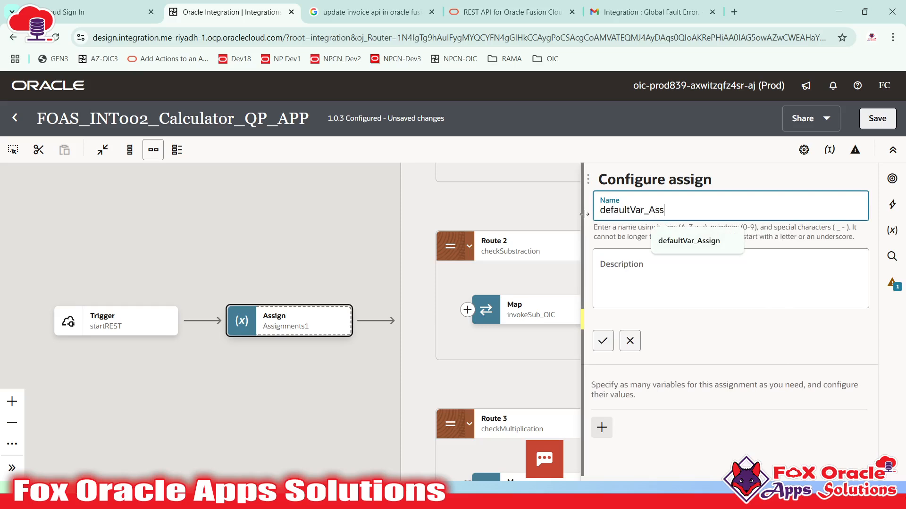
left_click(603, 340)
left_click(226, 248)
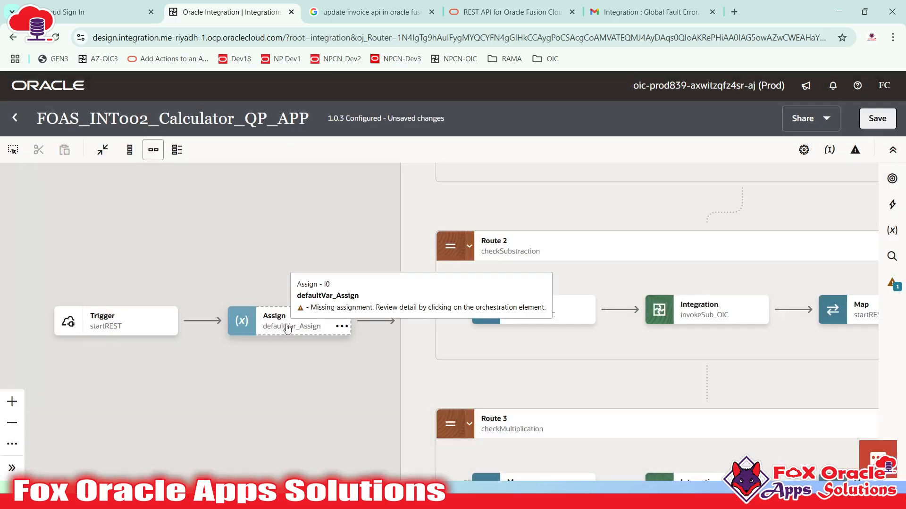
- Declare an empty var_result variable in defaultVar_Assign
left_click(287, 329)
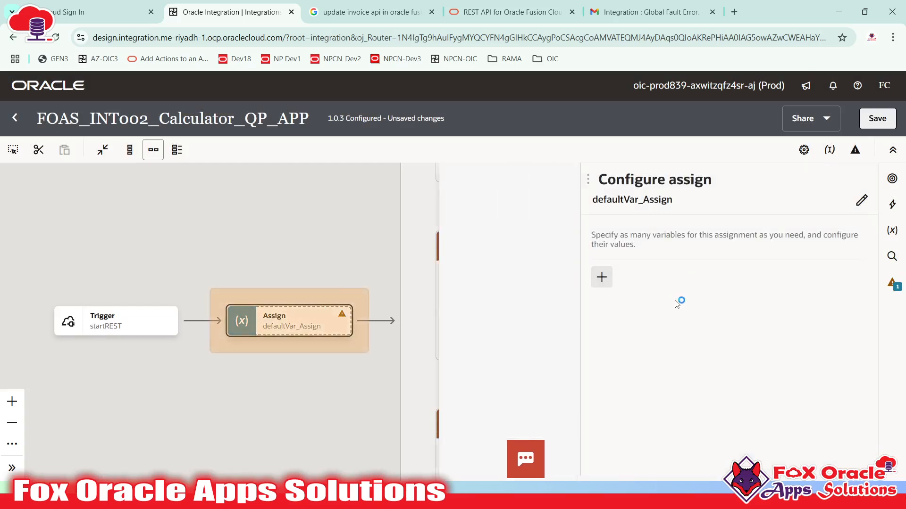
type("va")
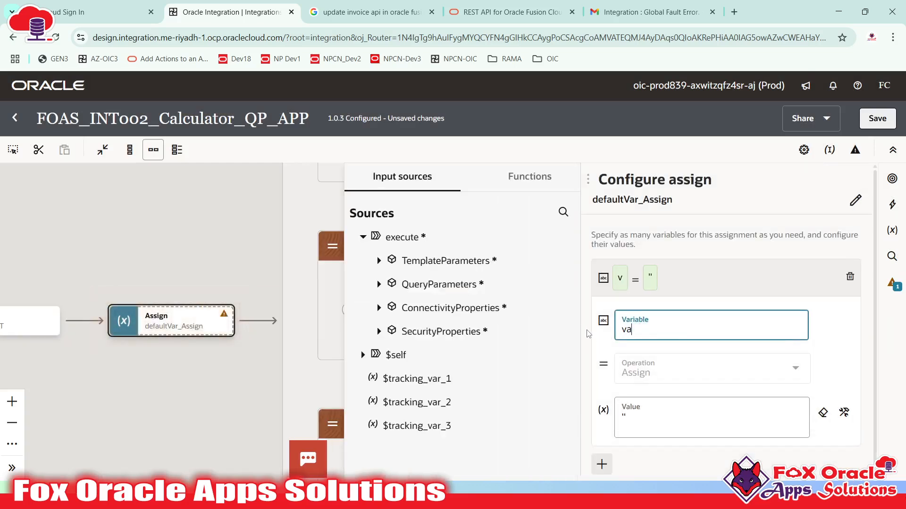
type("r_result")
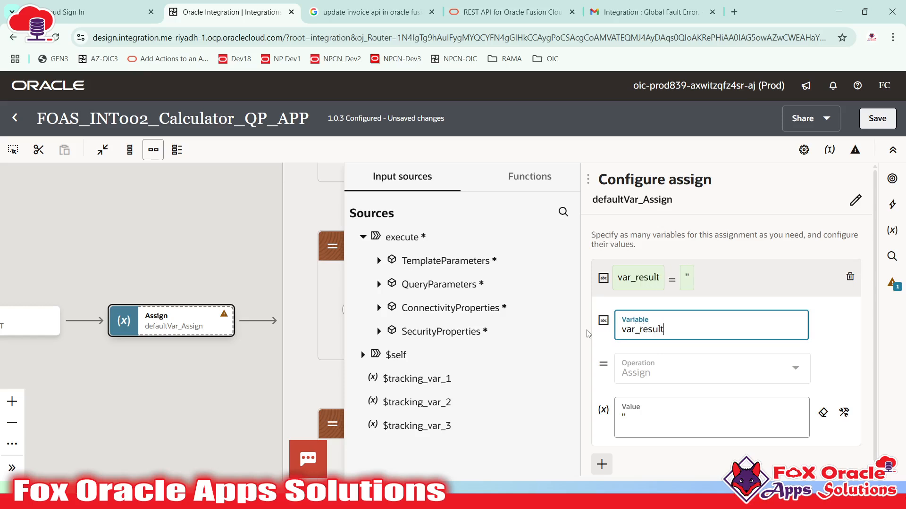
left_click(758, 275)
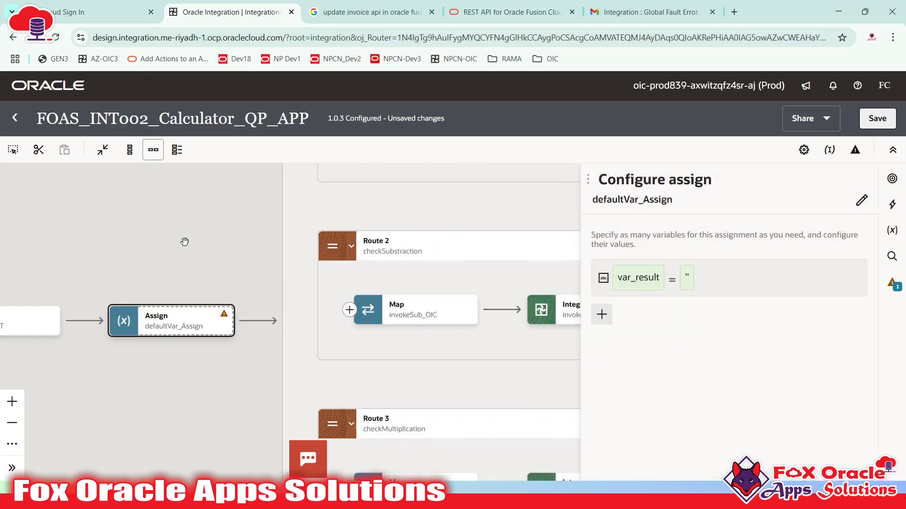
left_click(185, 242)
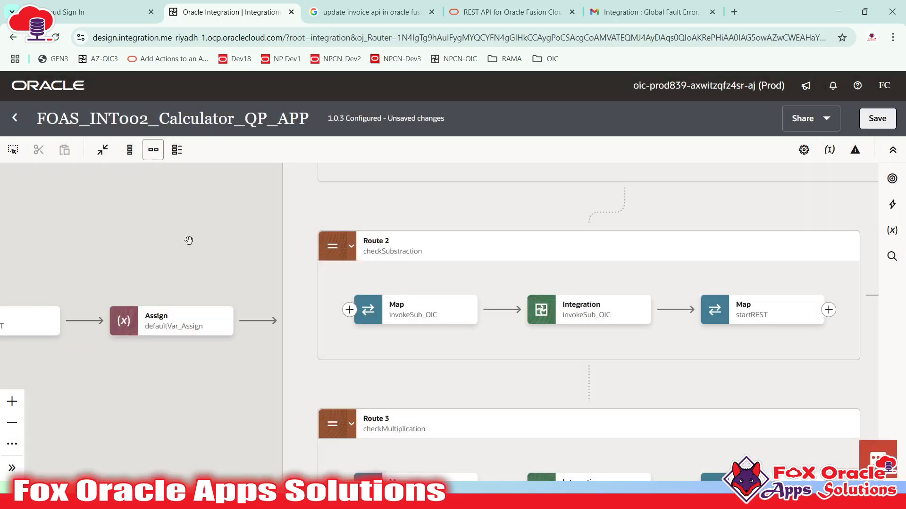
left_click(178, 323)
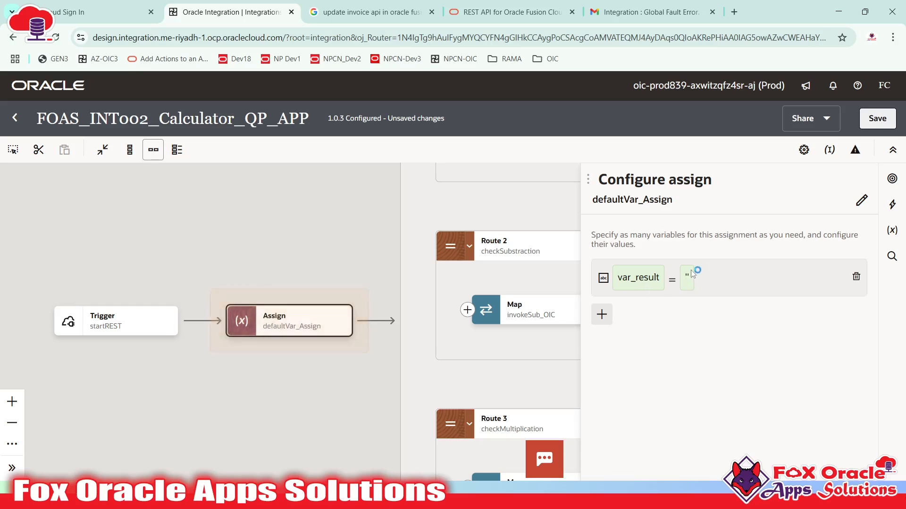
- Insert an Assign step after invokeAdd_OIC in addition_scope and name it updateAddtion_Assign
left_click(339, 372)
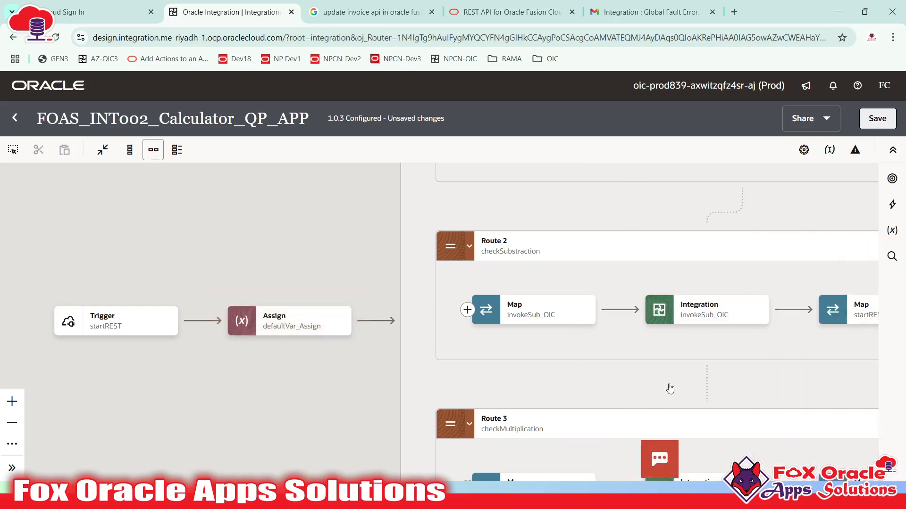
left_click_drag(669, 388, 364, 372)
left_click_drag(420, 241, 649, 423)
left_click_drag(387, 275, 373, 191)
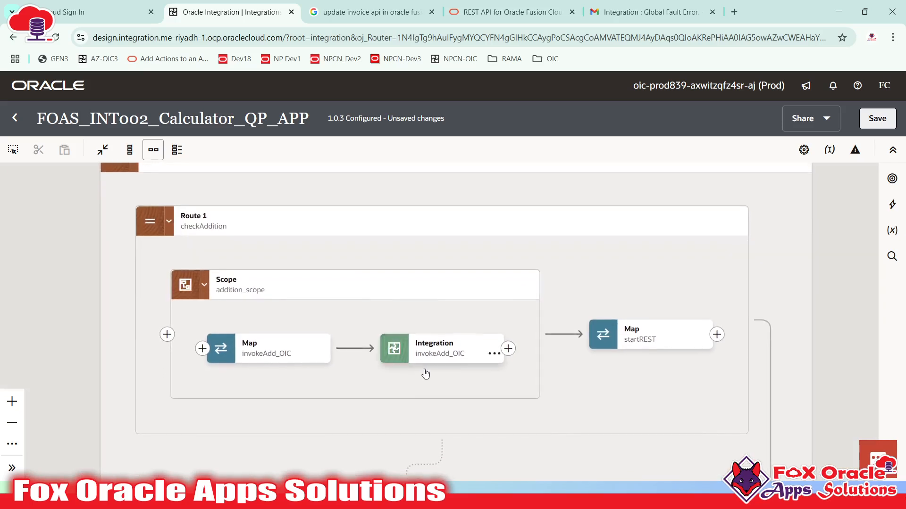
left_click(431, 356)
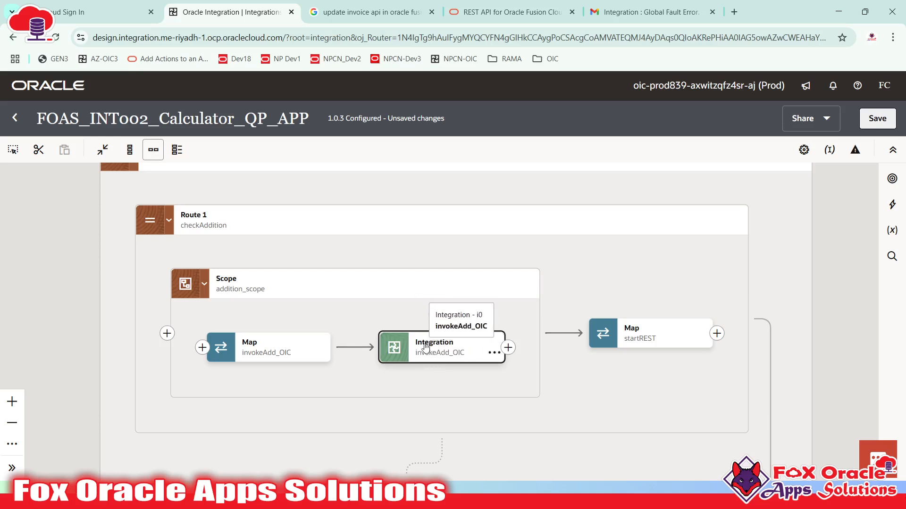
left_click(508, 348)
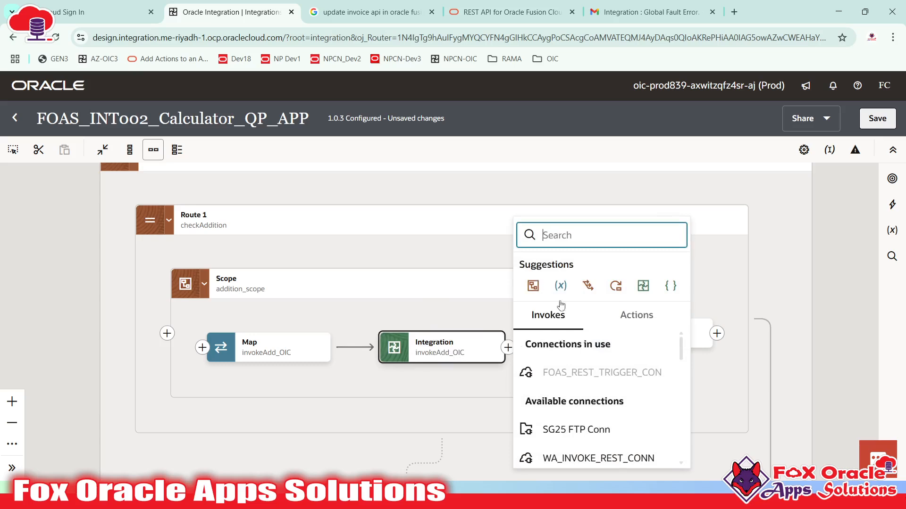
left_click(565, 287)
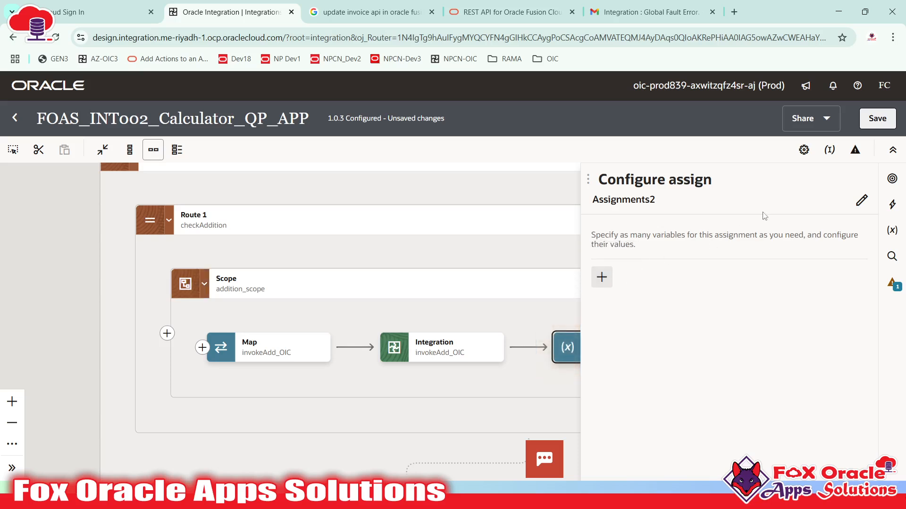
left_click(861, 202)
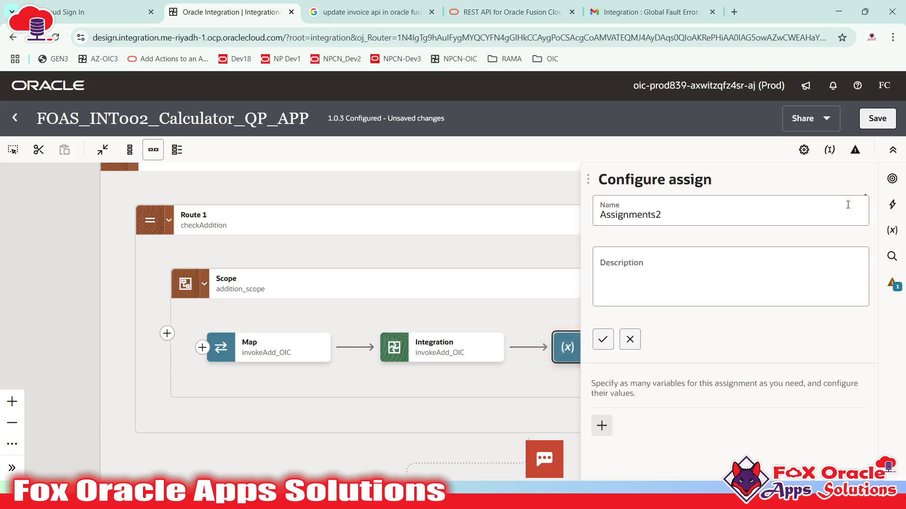
key("ctrl+a")
type("up")
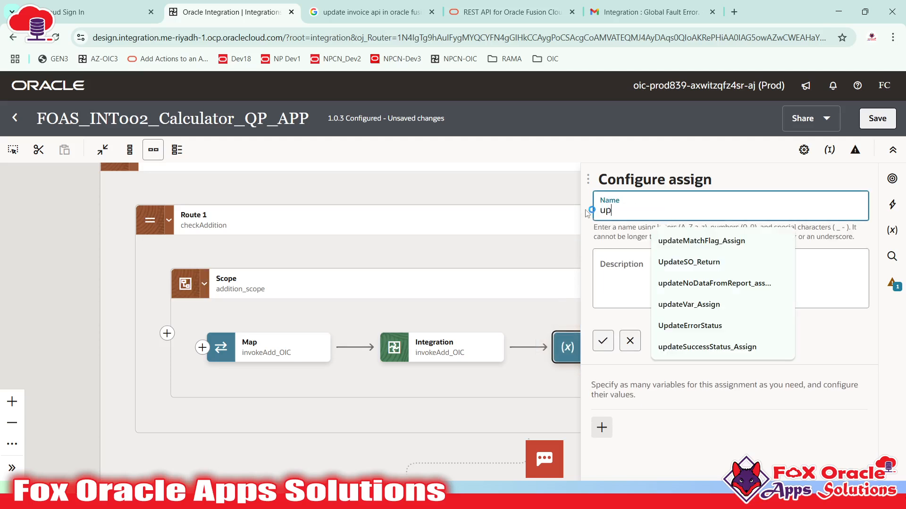
type("dateAddtion_Assign")
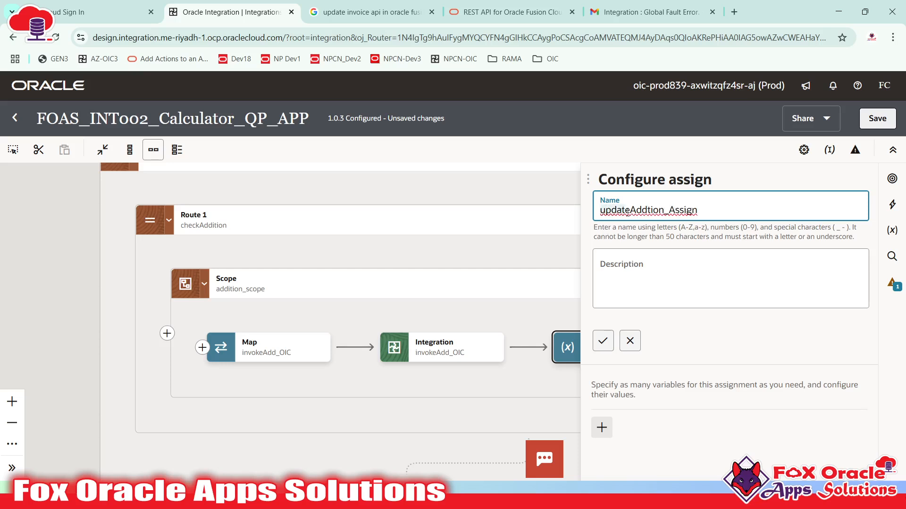
left_click_drag(668, 210, 686, 211)
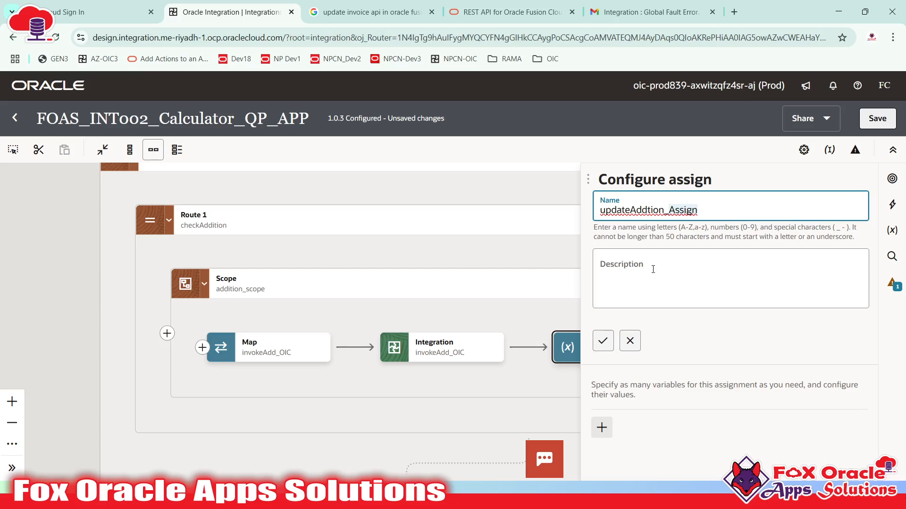
left_click(602, 342)
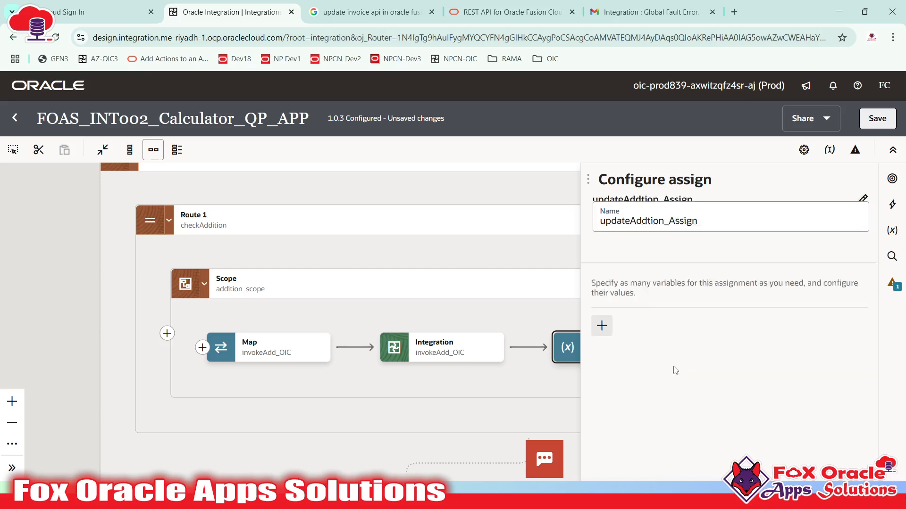
- Assign var_result the result field from $invokeAdd_OIC > POSTResponse > response-wrapper
left_click(600, 278)
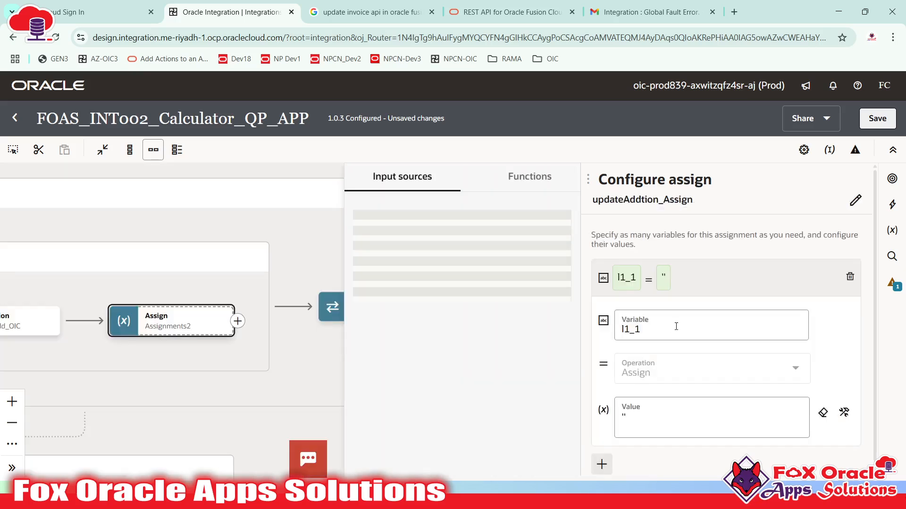
left_click(674, 334)
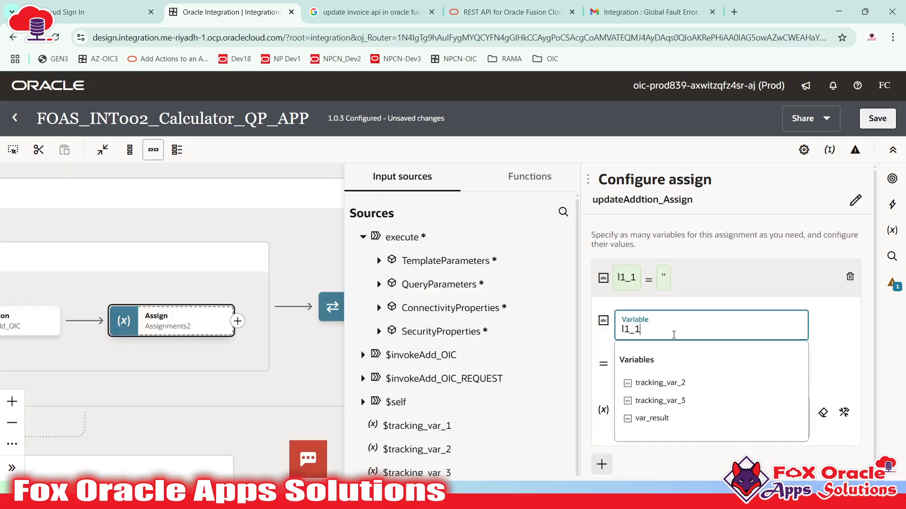
left_click(651, 419)
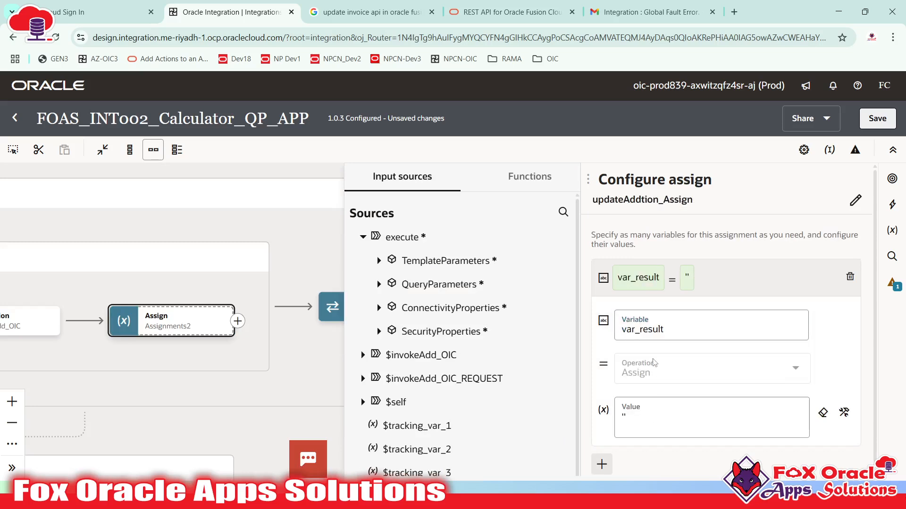
left_click(650, 429)
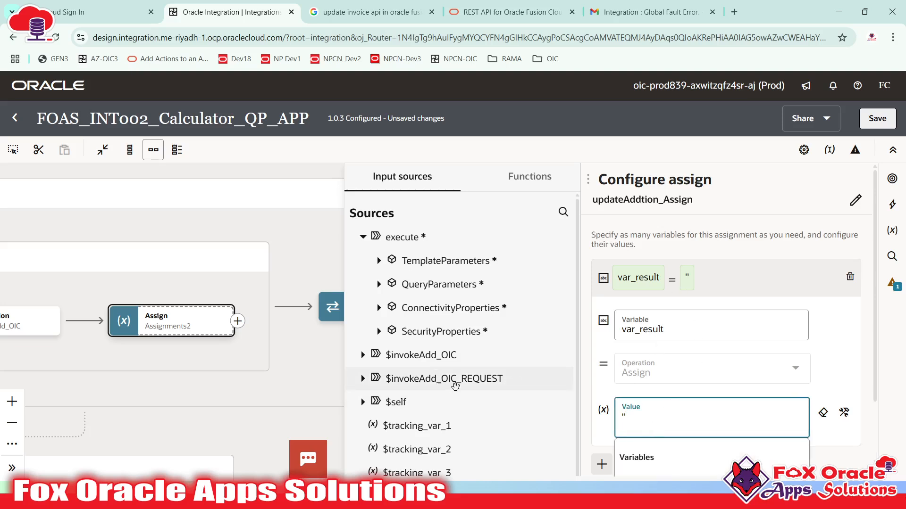
left_click_drag(21, 351, 116, 350)
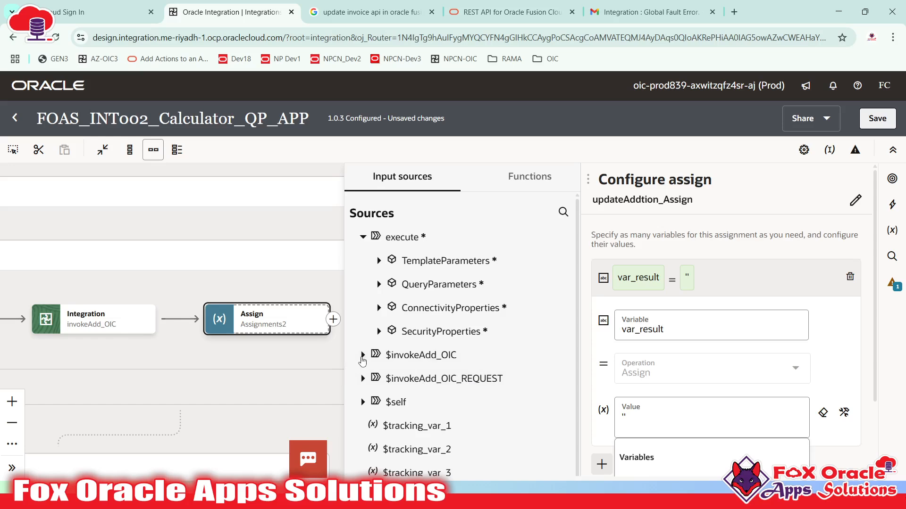
left_click(363, 357)
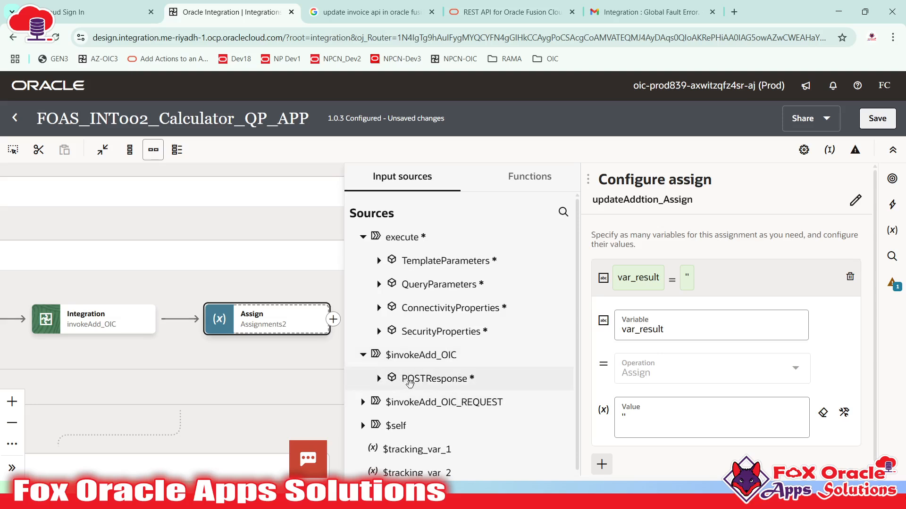
left_click(379, 379)
scroll(393, 339, "down", 2)
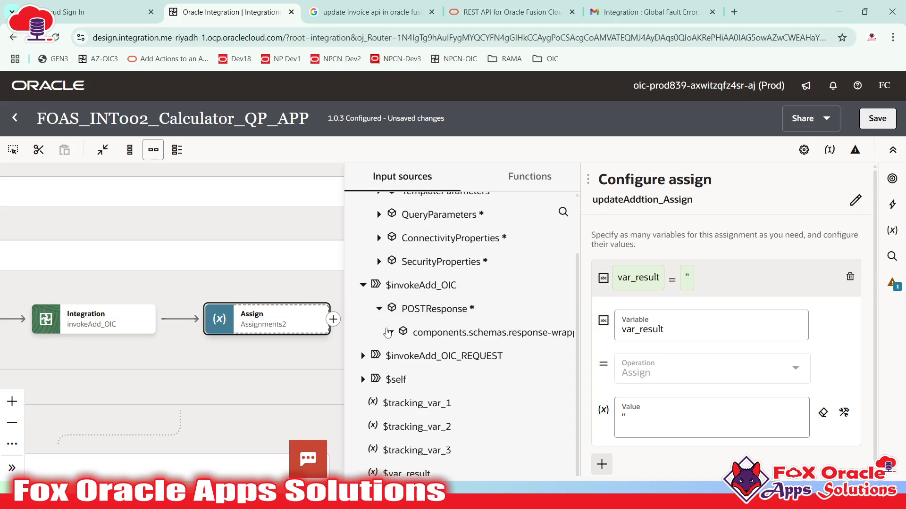
left_click(392, 334)
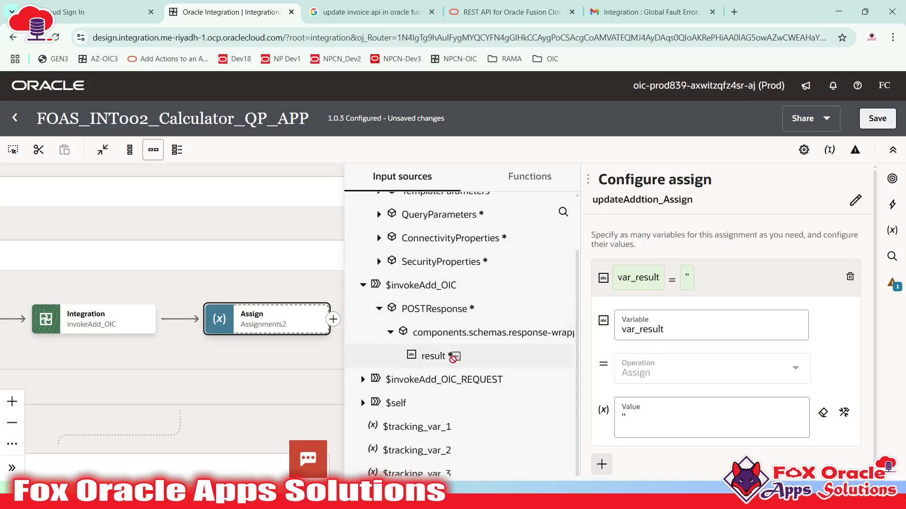
left_click_drag(453, 359, 634, 427)
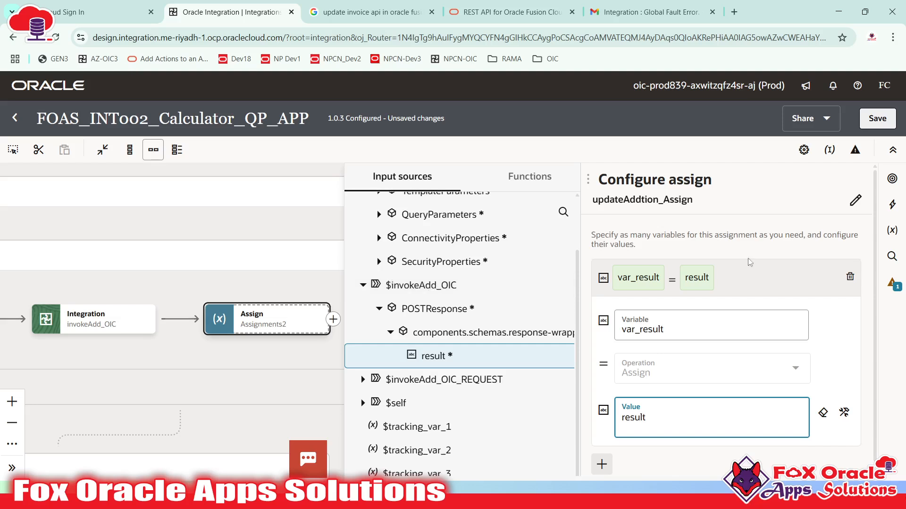
left_click(760, 239)
left_click(261, 244)
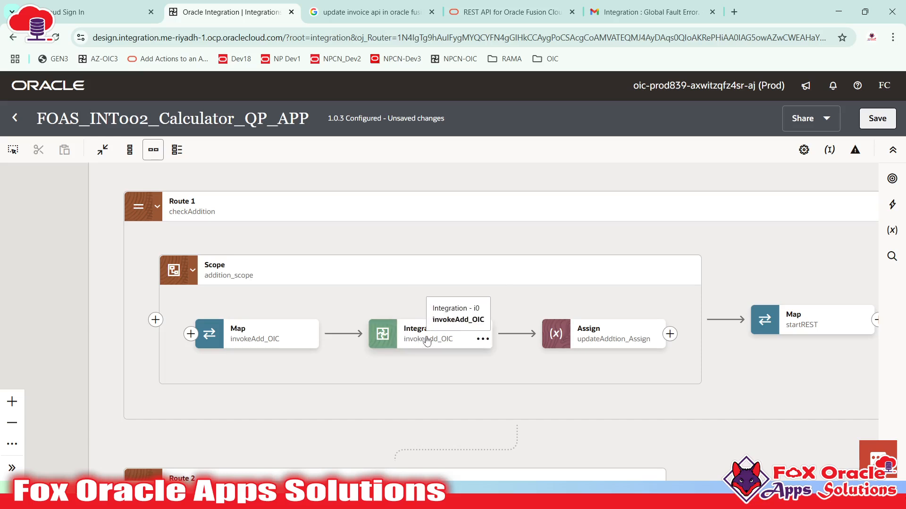
- Pan from updateAddtion_Assign over to the Map startREST node and open its mapper
left_click(622, 347)
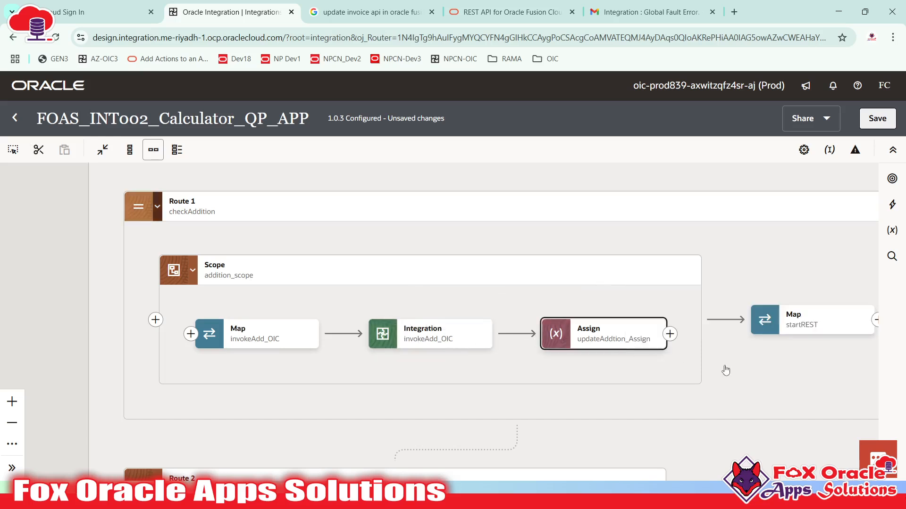
left_click_drag(726, 370, 616, 370)
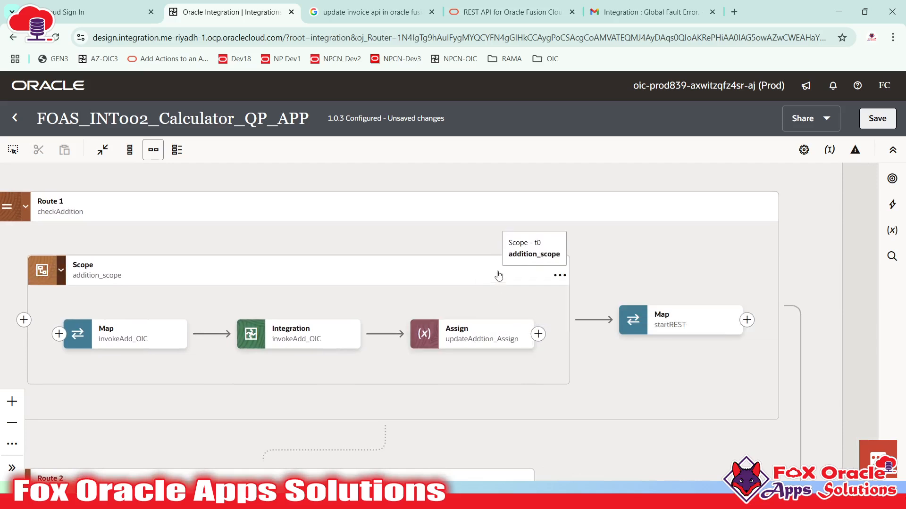
left_click(427, 334)
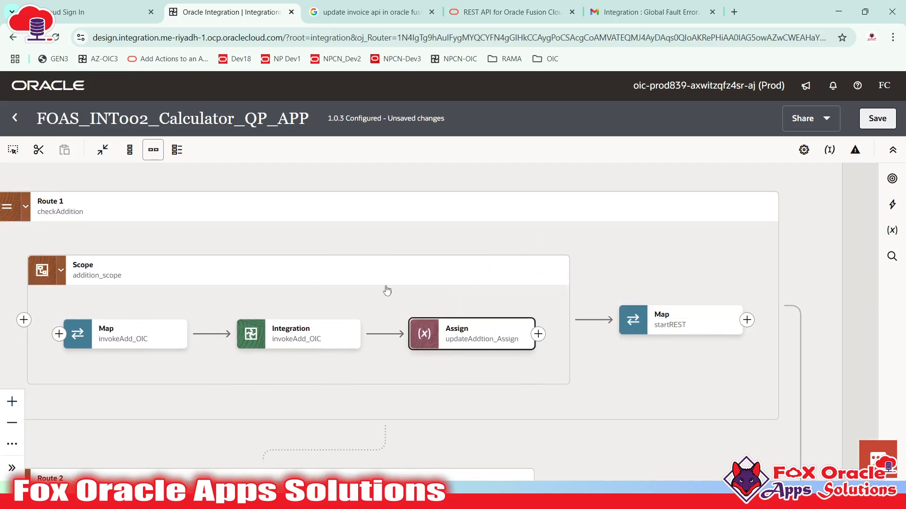
mouse_move(453, 348)
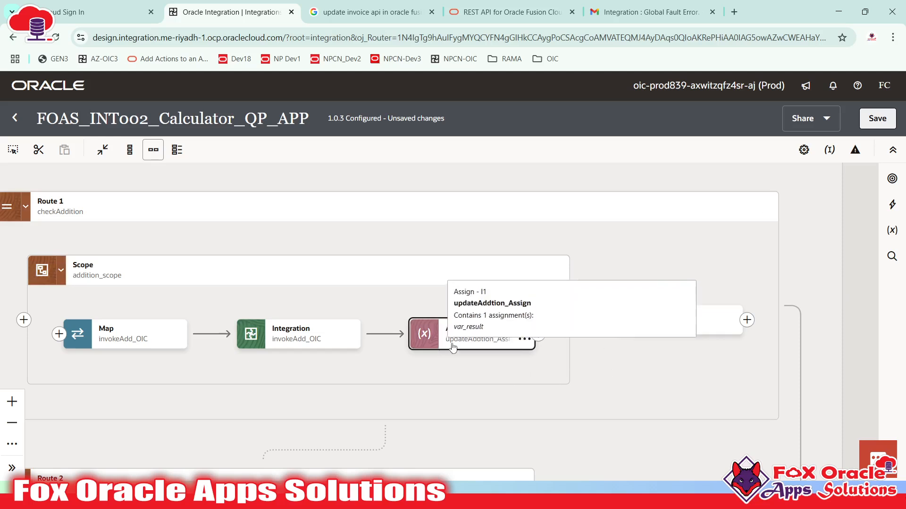
left_click_drag(157, 344, 423, 350)
left_click_drag(226, 344, 335, 401)
left_click_drag(461, 330, 354, 300)
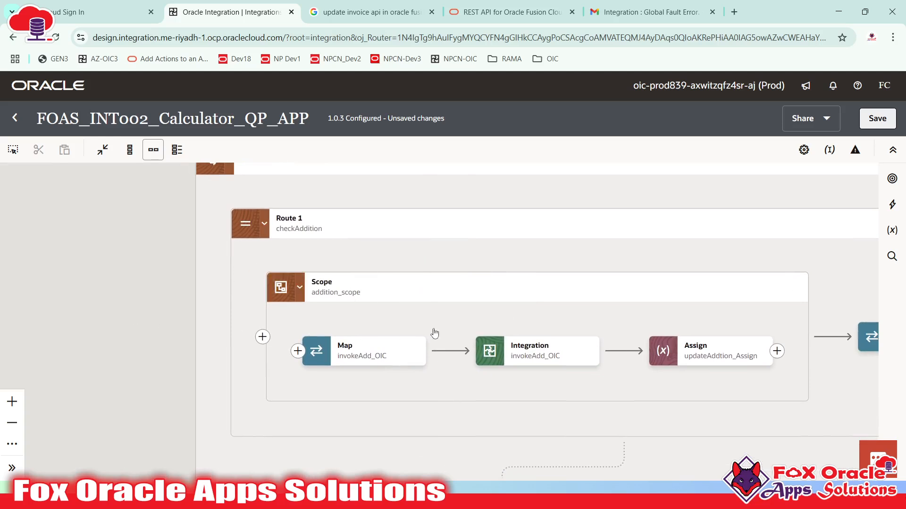
left_click_drag(446, 326, 498, 228)
left_click_drag(147, 409, 157, 297)
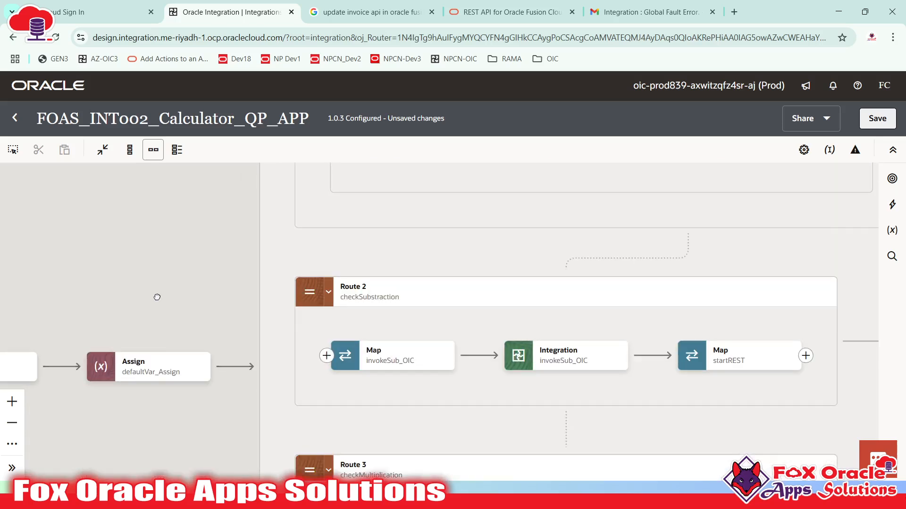
left_click(144, 377)
left_click_drag(560, 281, 71, 326)
left_click_drag(600, 285, 504, 360)
left_click_drag(567, 327, 524, 256)
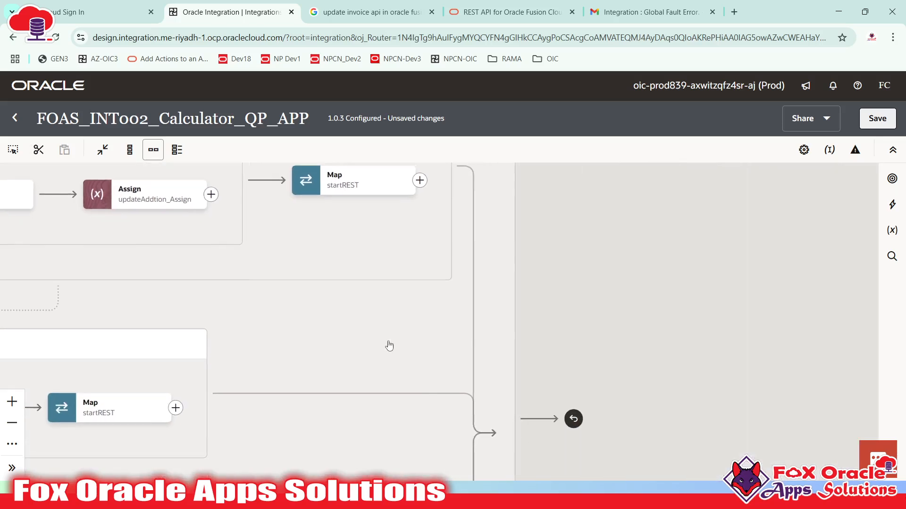
left_click_drag(302, 166, 433, 358)
double_click(486, 378)
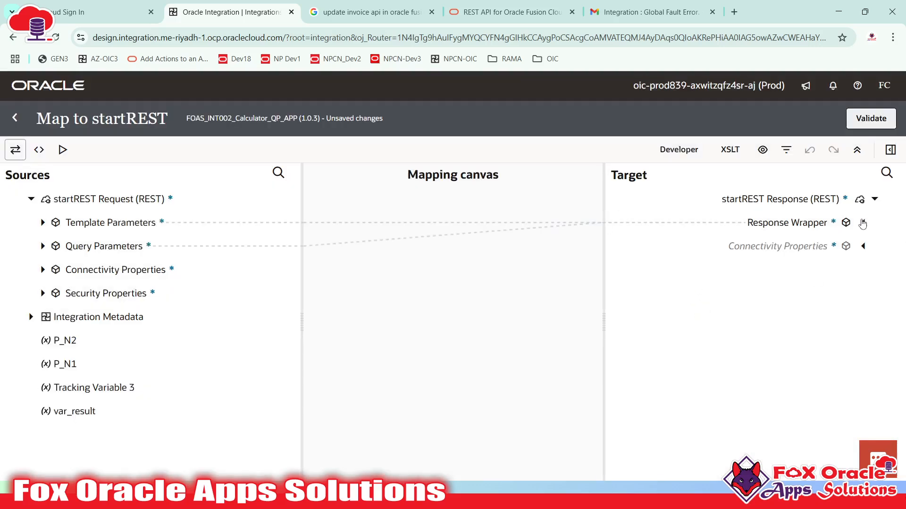
- Map var_result onto the Response Wrapper Result field and validate the startREST mapping
left_click(862, 223)
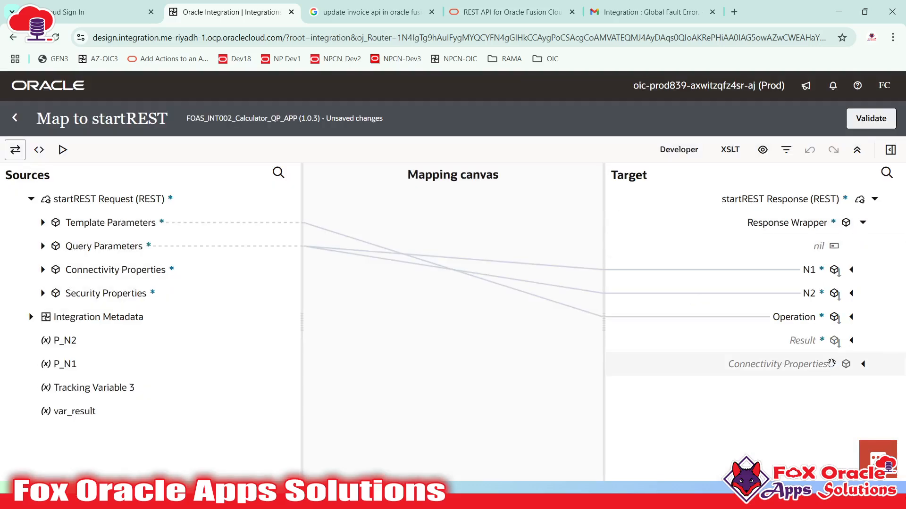
left_click(803, 337)
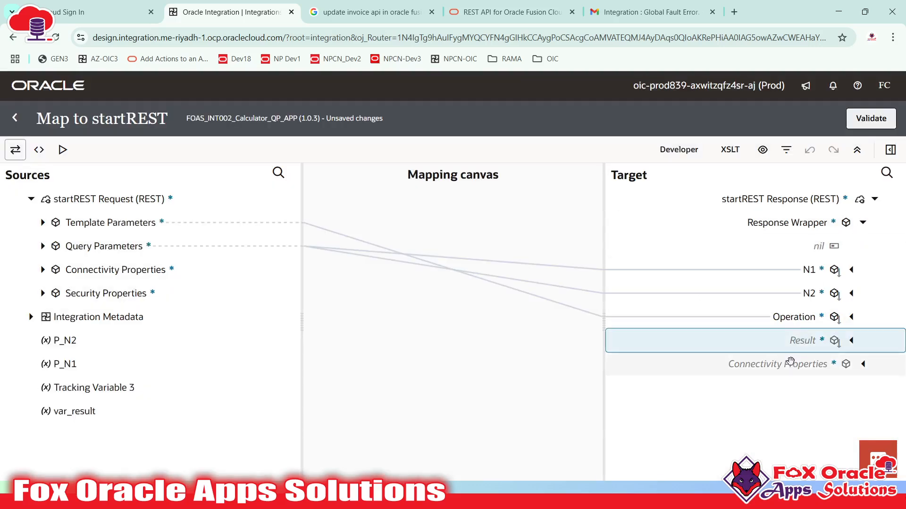
left_click(59, 413)
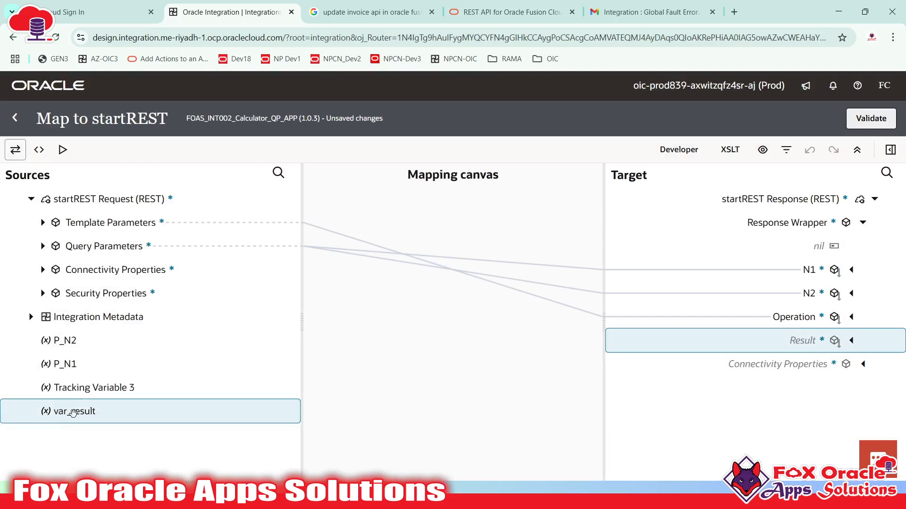
left_click_drag(73, 414, 794, 347)
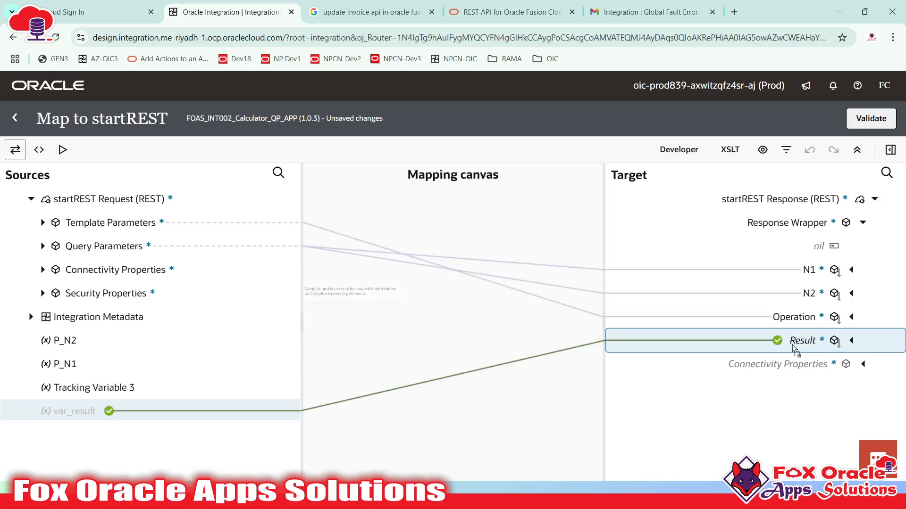
left_click(873, 121)
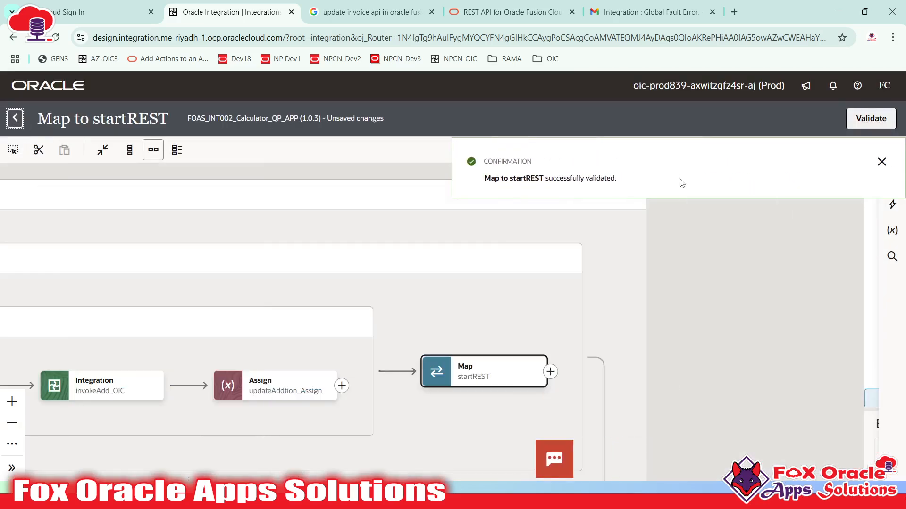
left_click(881, 162)
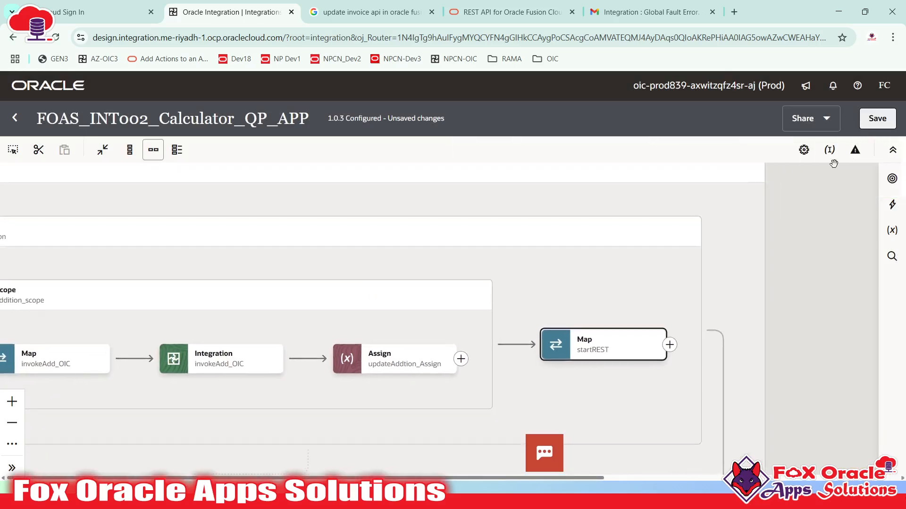
- Save version 1.0.3 and return to the Design Integrations list
left_click(871, 125)
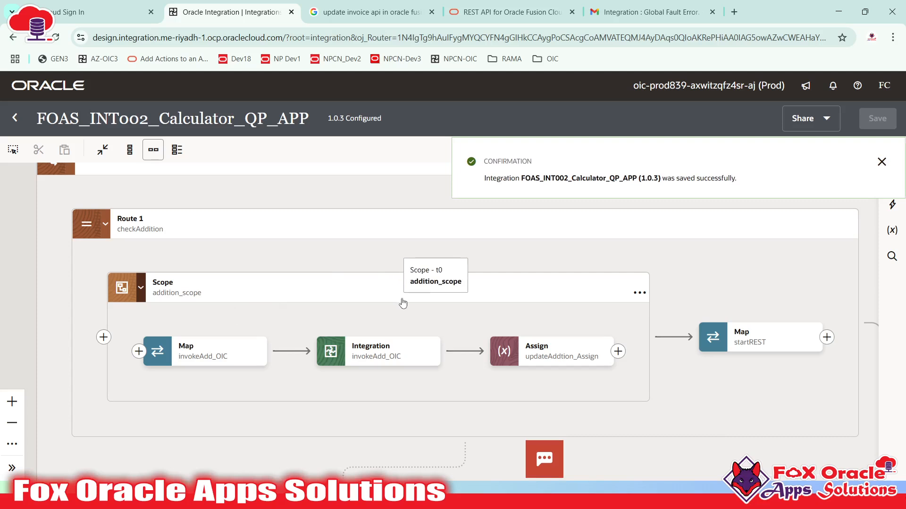
left_click(375, 351)
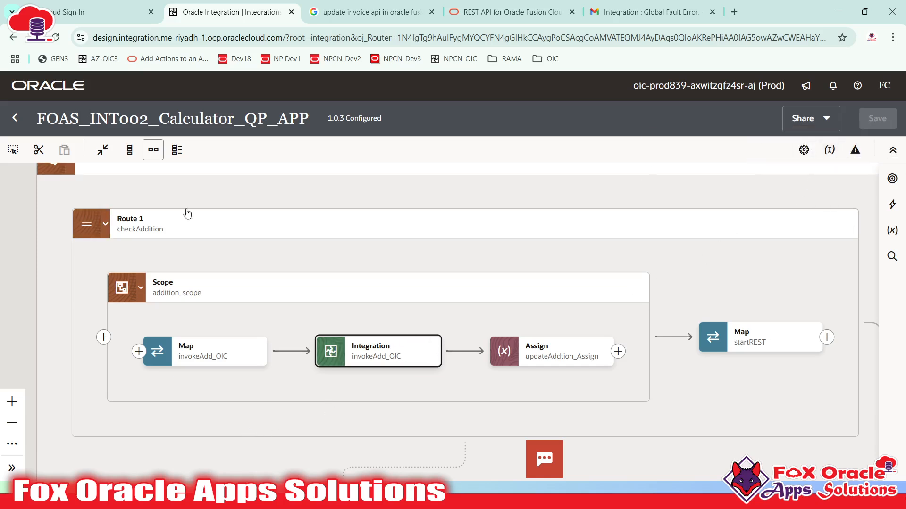
left_click(10, 118)
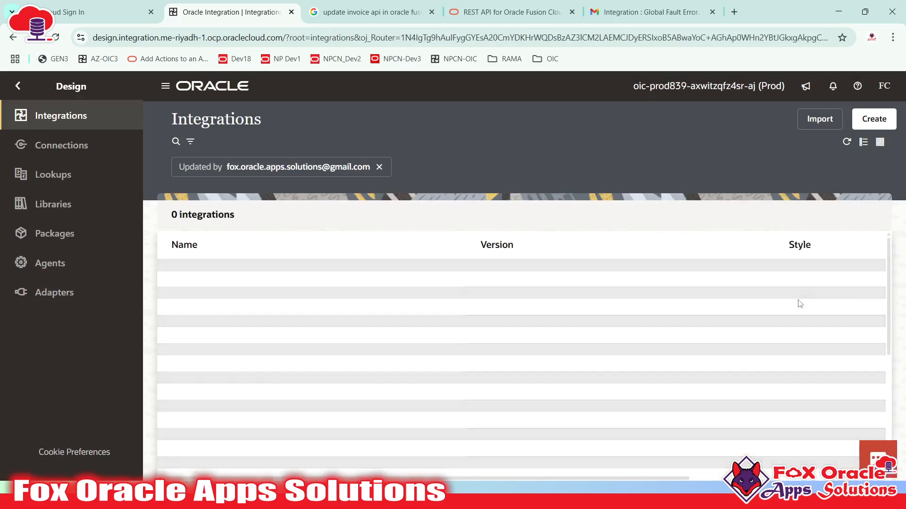
- Activate version 1.0.3 with Debug tracing and refresh the integrations list
left_click(805, 278)
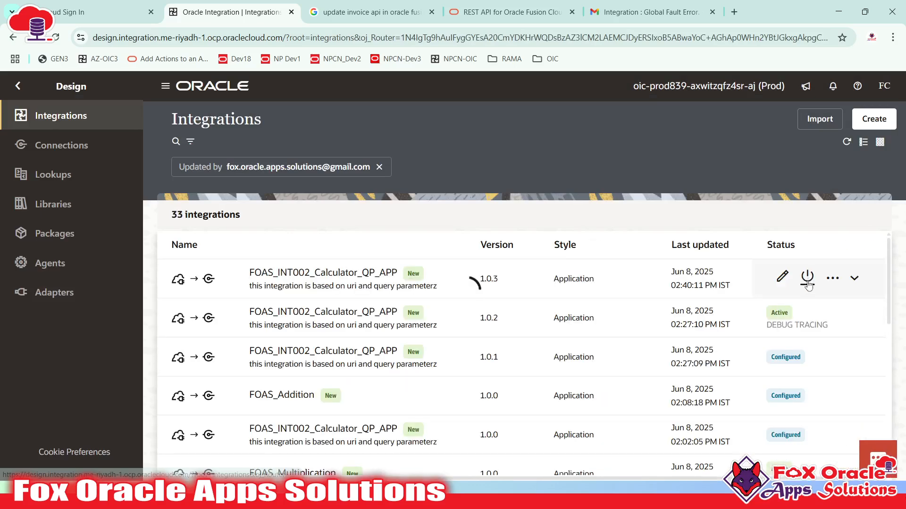
left_click(698, 244)
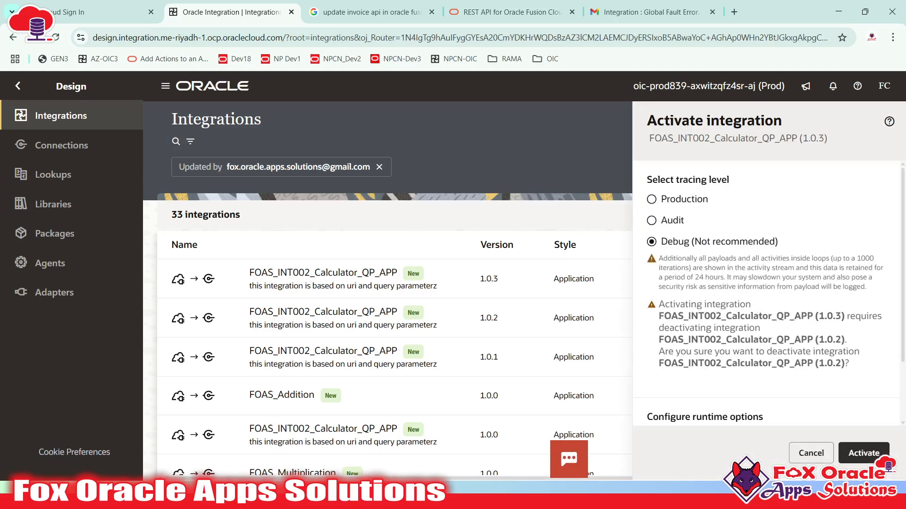
left_click(863, 452)
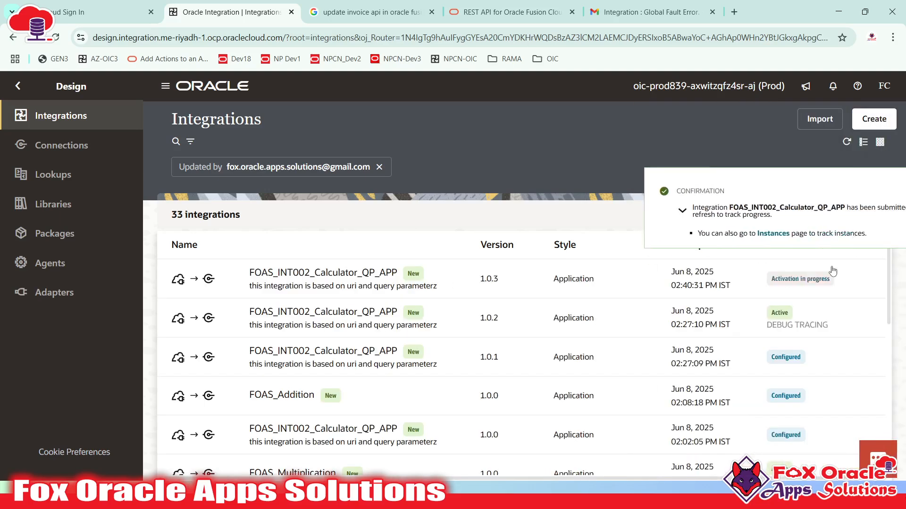
left_click(846, 142)
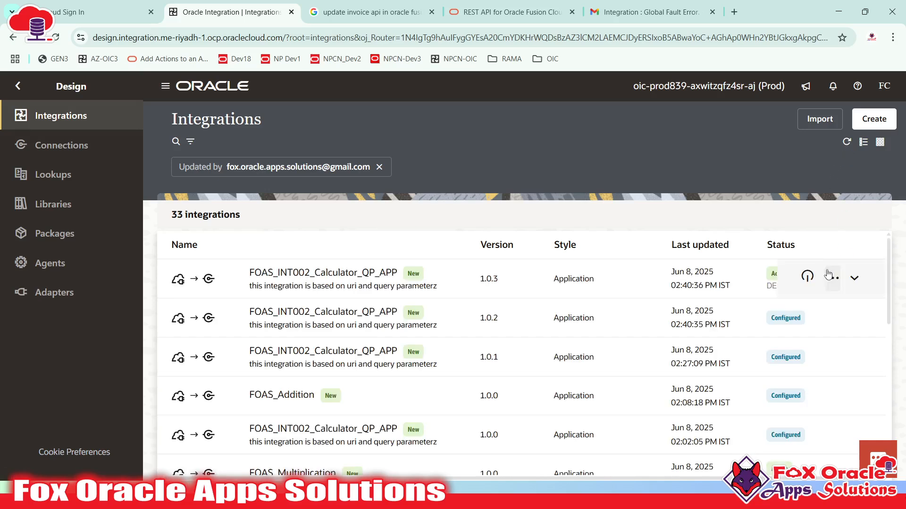
left_click(832, 279)
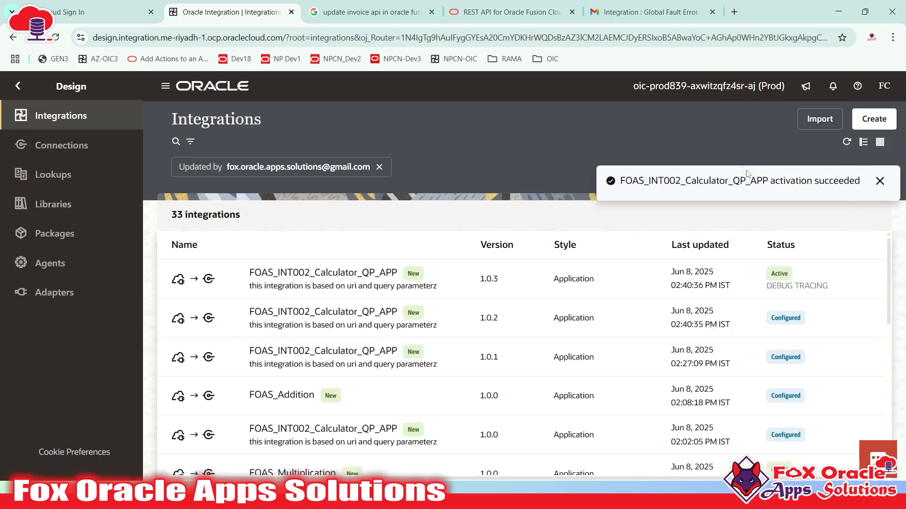
left_click(873, 186)
left_click(833, 279)
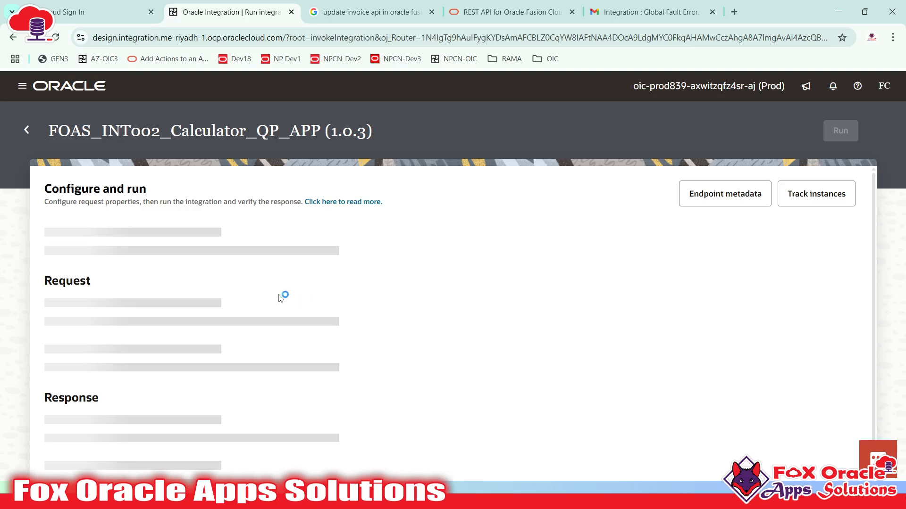
- Enter the test parameters P_OPERATION=ADD, P_N2=12 and P_N1=2
left_click(322, 337)
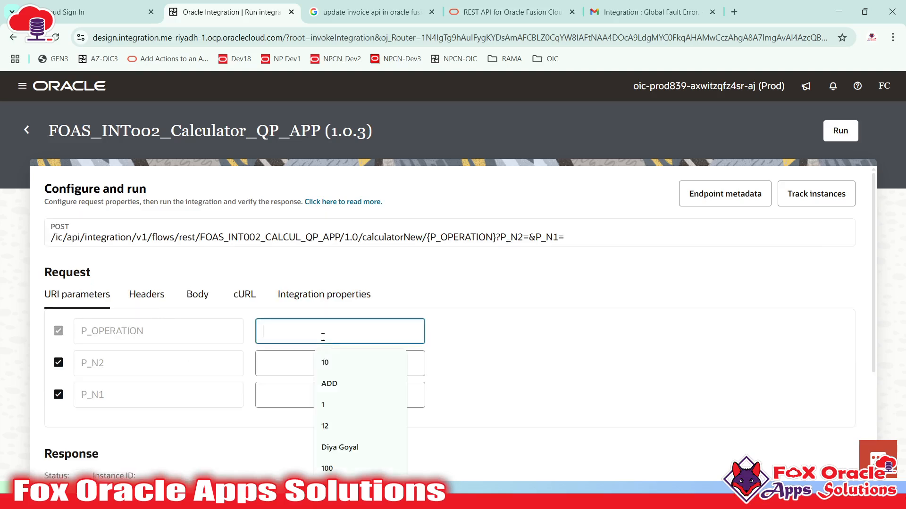
type("ADD")
left_click(273, 362)
type("12")
key("Tab")
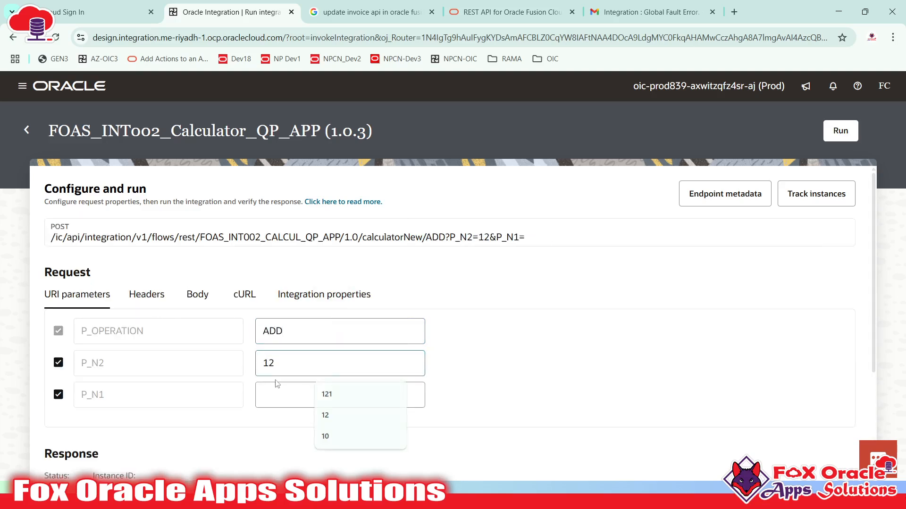
type("2")
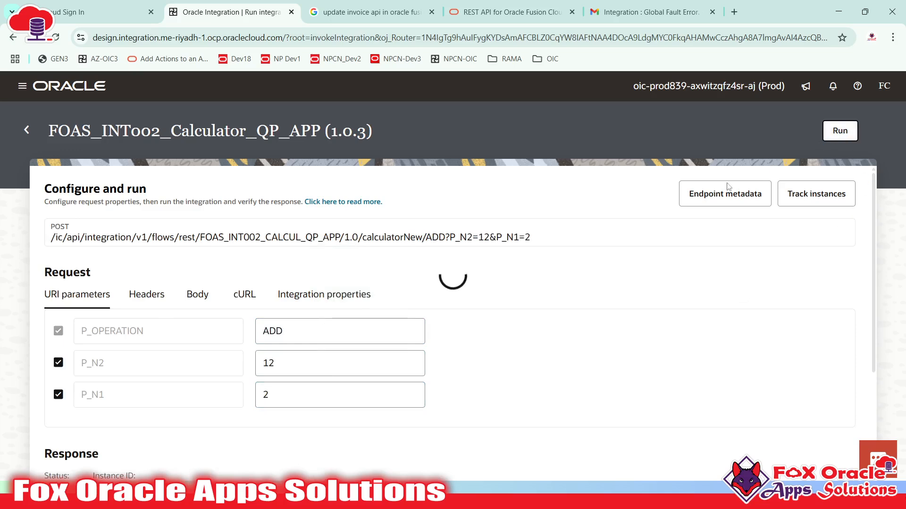
- Review the 500 Internal Server Error response and the failed invokeAdd_OIC activity stream
scroll(512, 317, "down", 4)
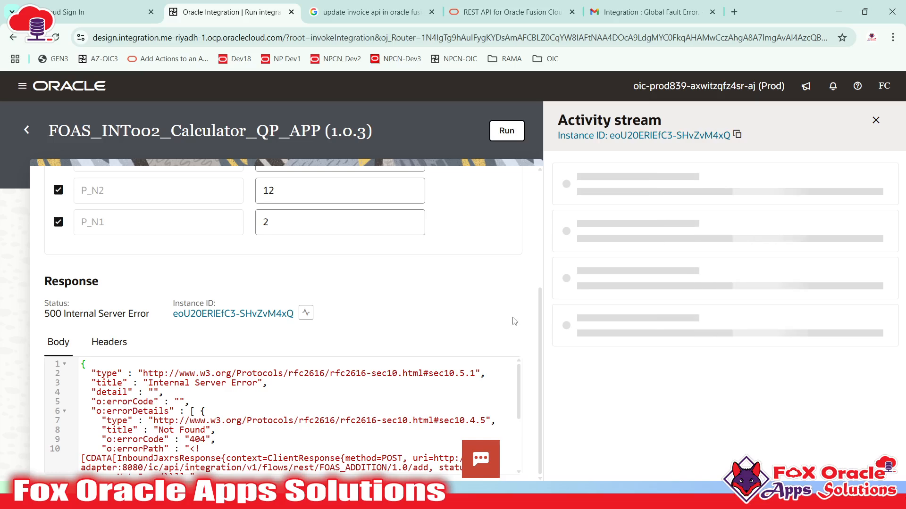
scroll(190, 454, "down", 5)
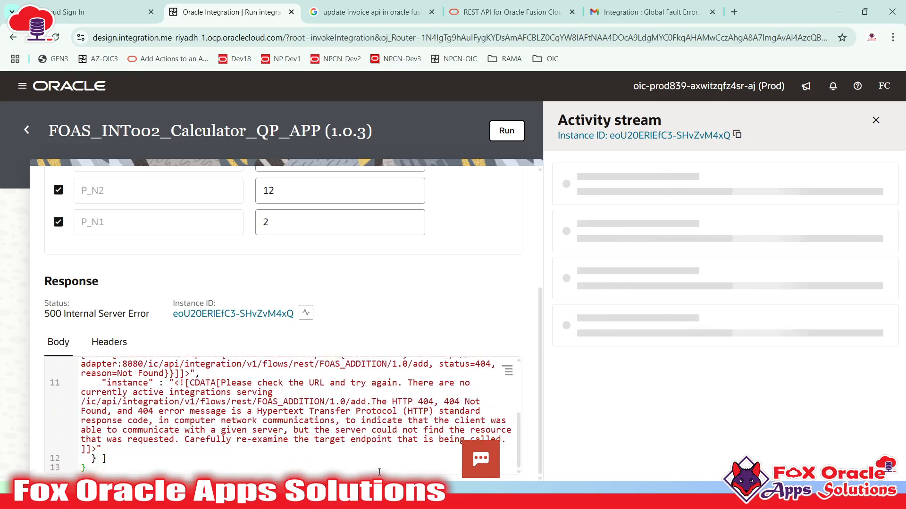
scroll(305, 408, "up", 5)
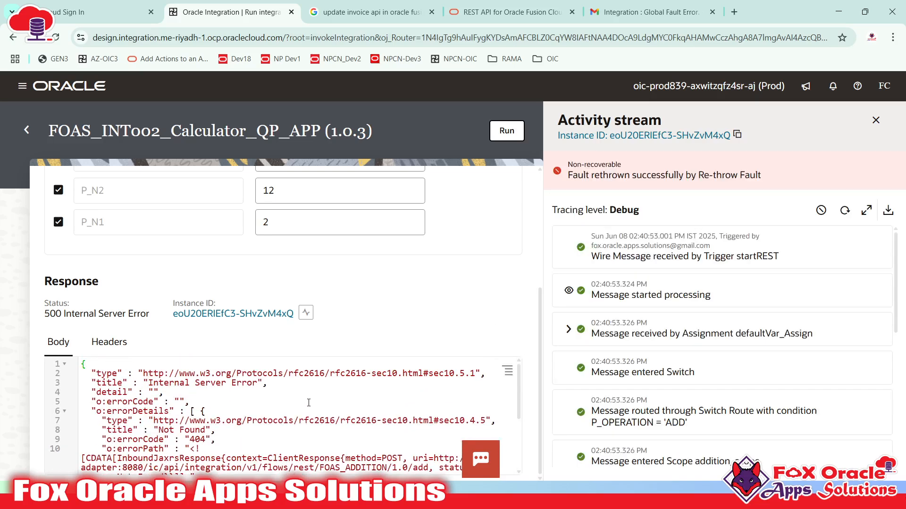
scroll(850, 306, "down", 5)
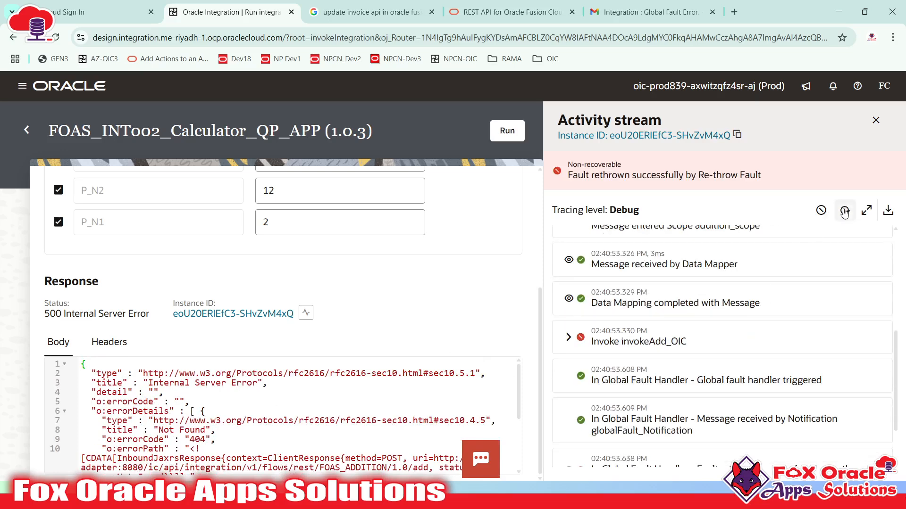
scroll(752, 343, "up", 5)
scroll(685, 330, "down", 5)
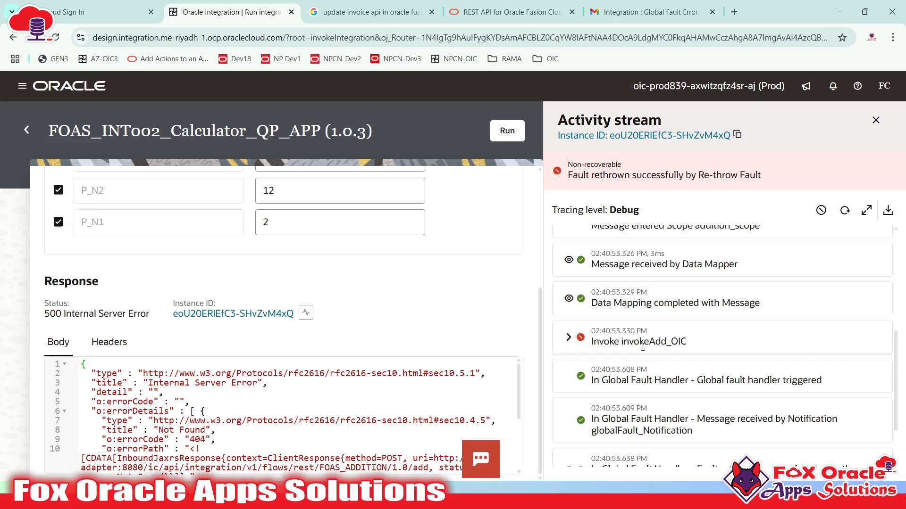
scroll(651, 349, "down", 1)
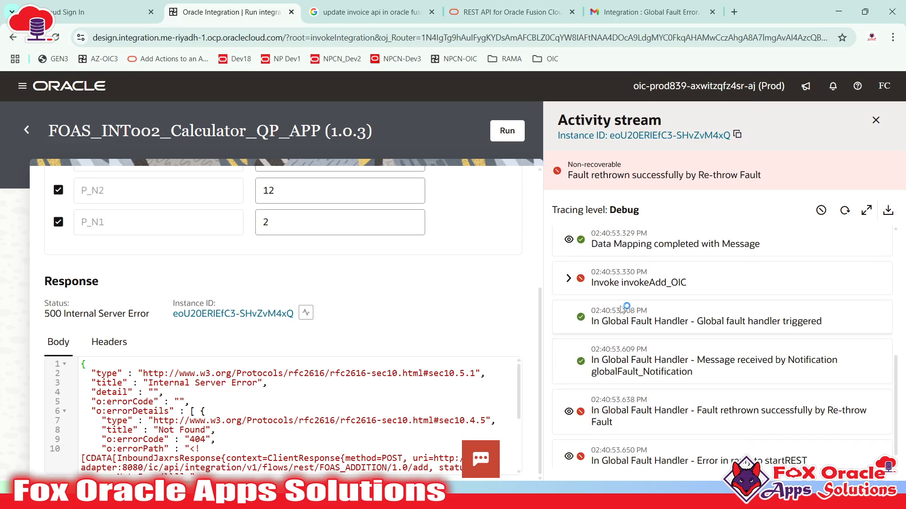
scroll(609, 339, "up", 1)
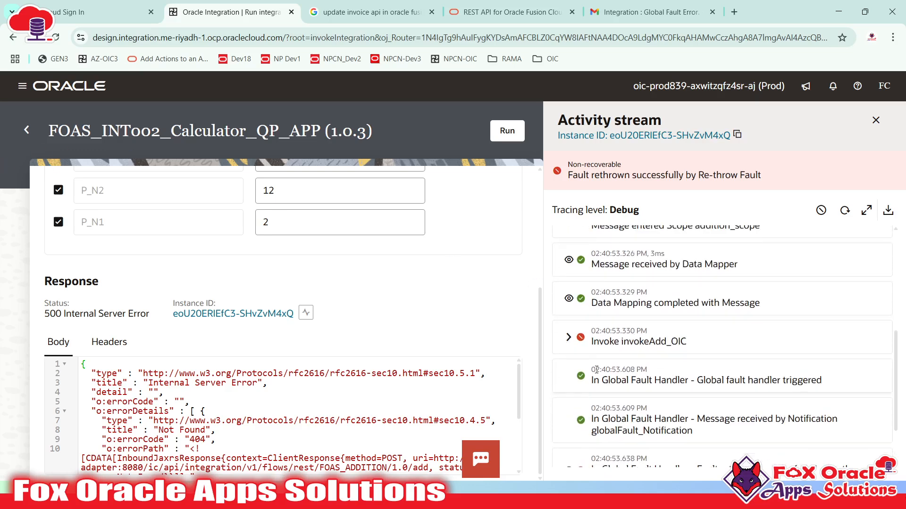
scroll(596, 370, "up", 1)
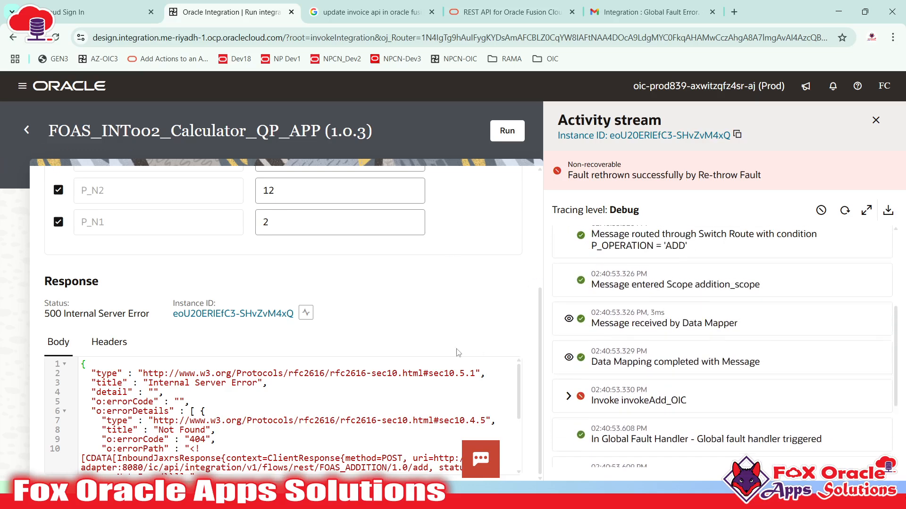
- Deactivate version 1.0.3 of the calculator integration from the Integrations list
left_click(27, 130)
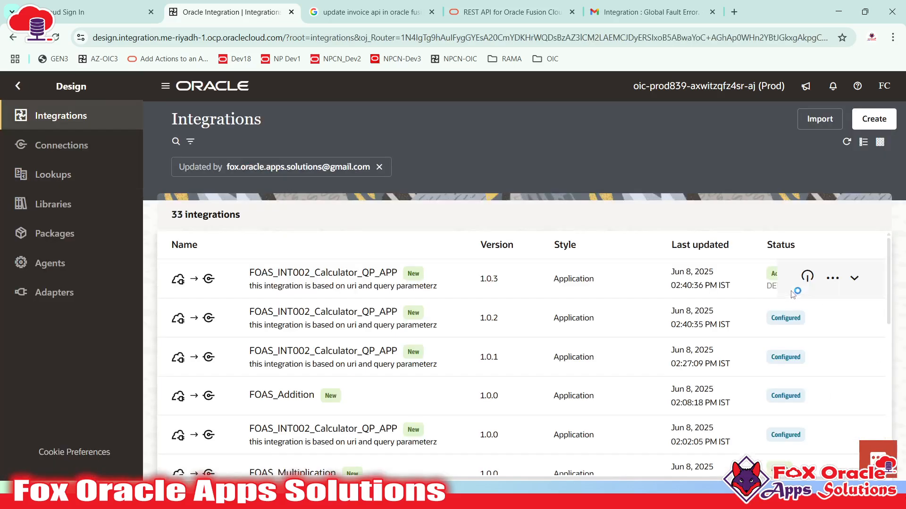
left_click(807, 279)
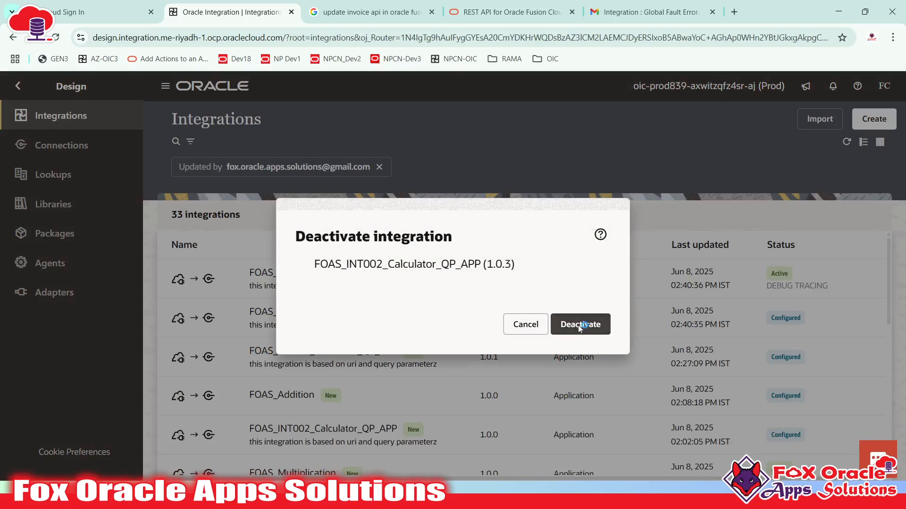
left_click(578, 325)
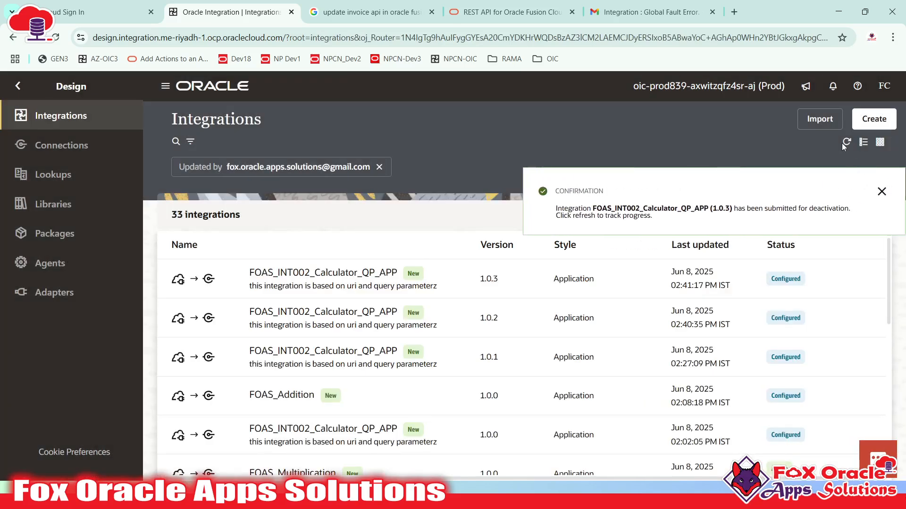
- Reopen version 1.0.3 for editing and bring up addition_scope's fault handler options
left_click(785, 279)
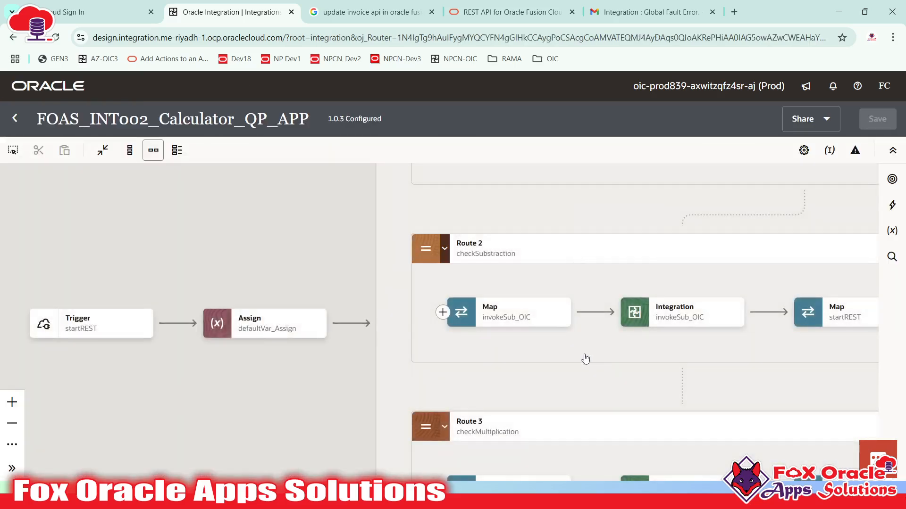
scroll(585, 358, "up", 10)
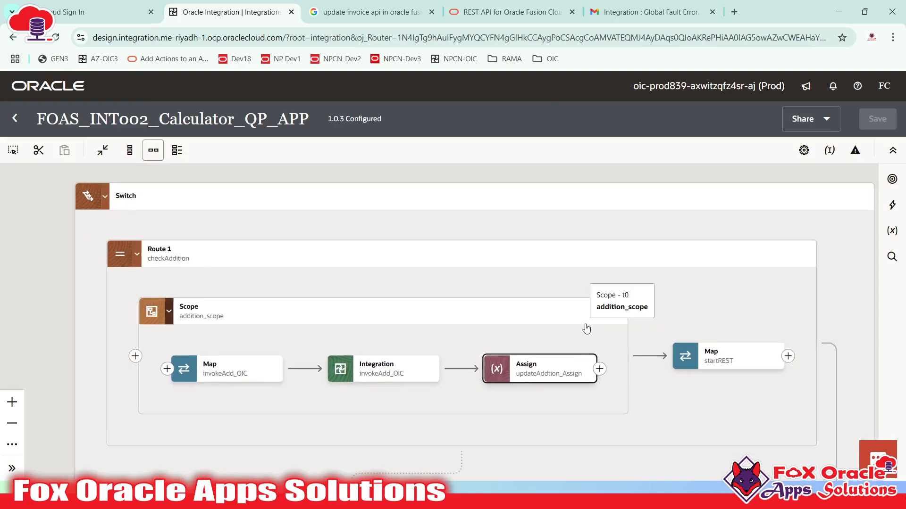
scroll(643, 305, "down", 3)
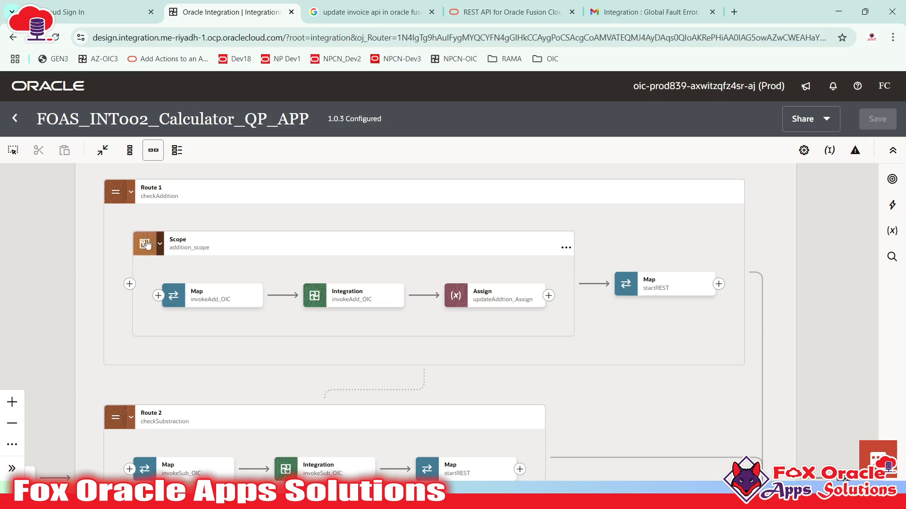
left_click(193, 247)
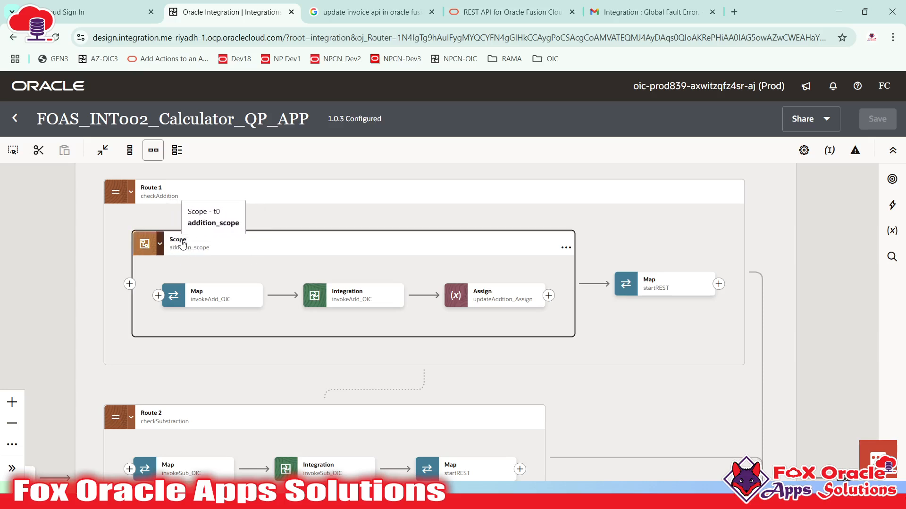
left_click(269, 251)
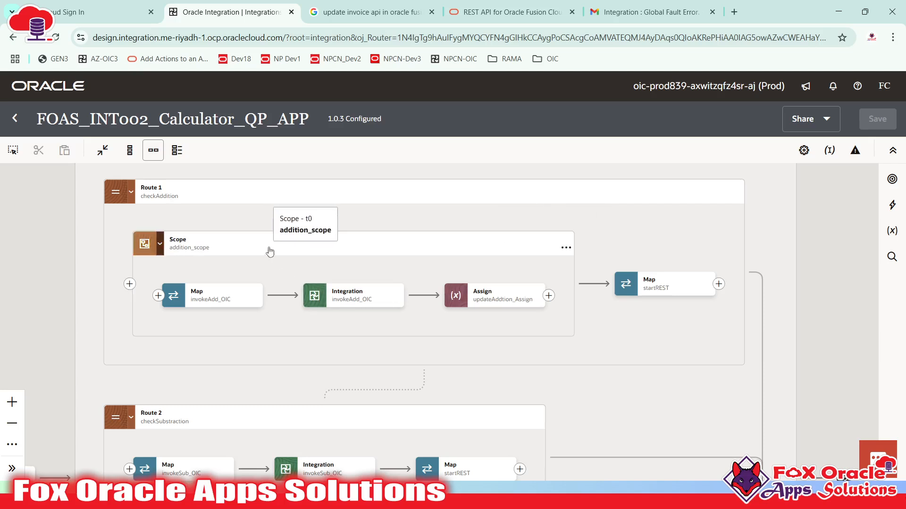
left_click(566, 247)
mouse_move(622, 337)
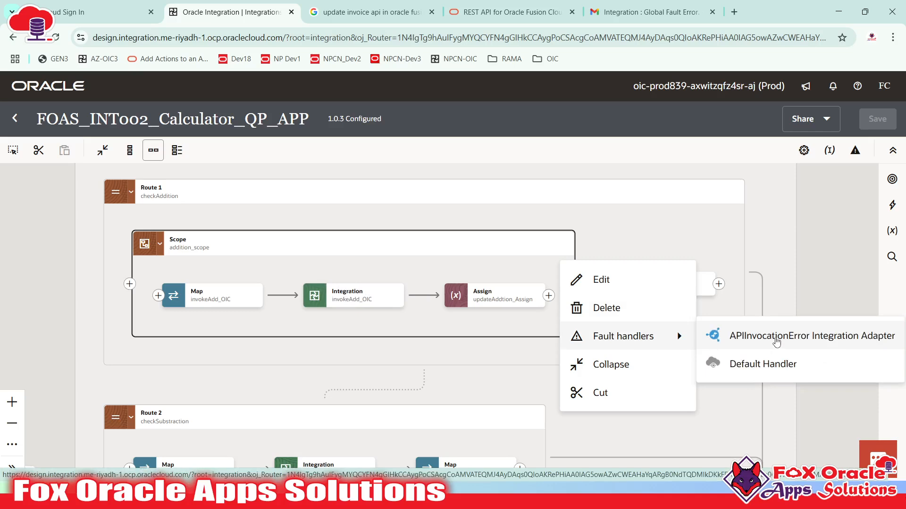
- Add a Default Handler to addition_scope and check the Main block and scope actions
left_click(762, 368)
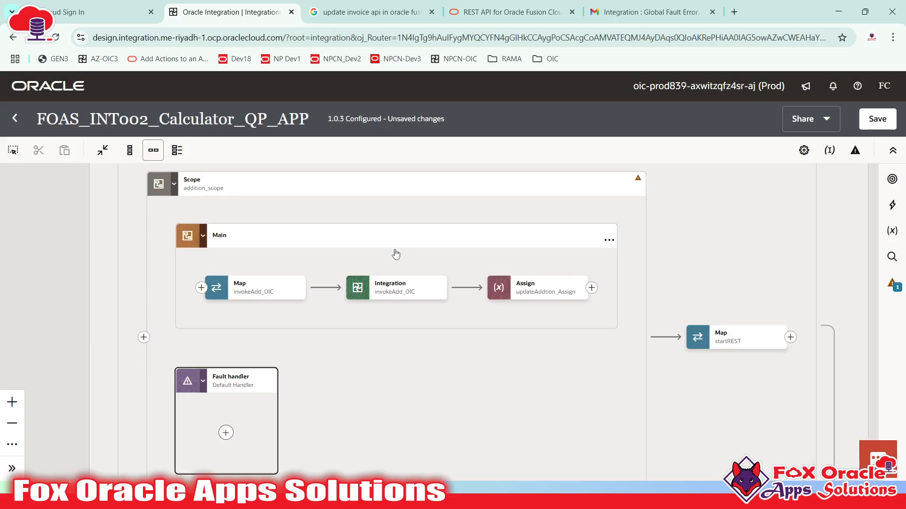
mouse_move(548, 295)
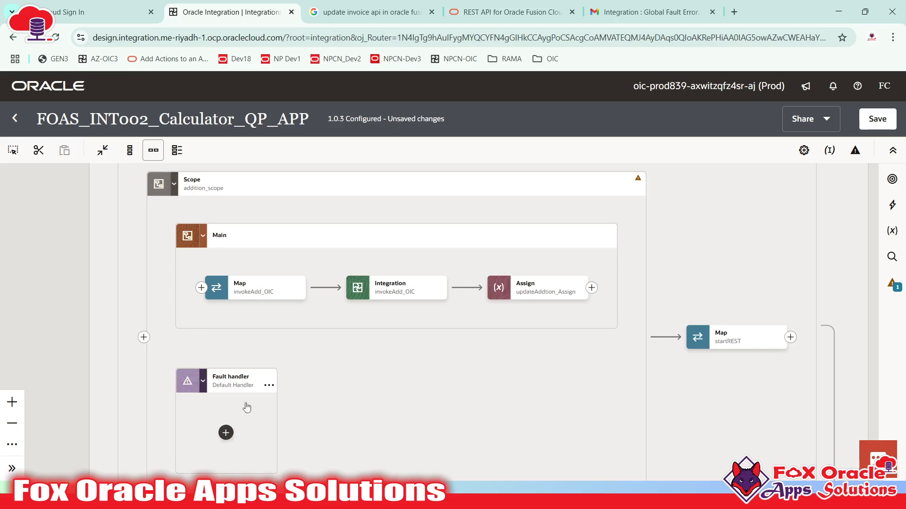
left_click(604, 245)
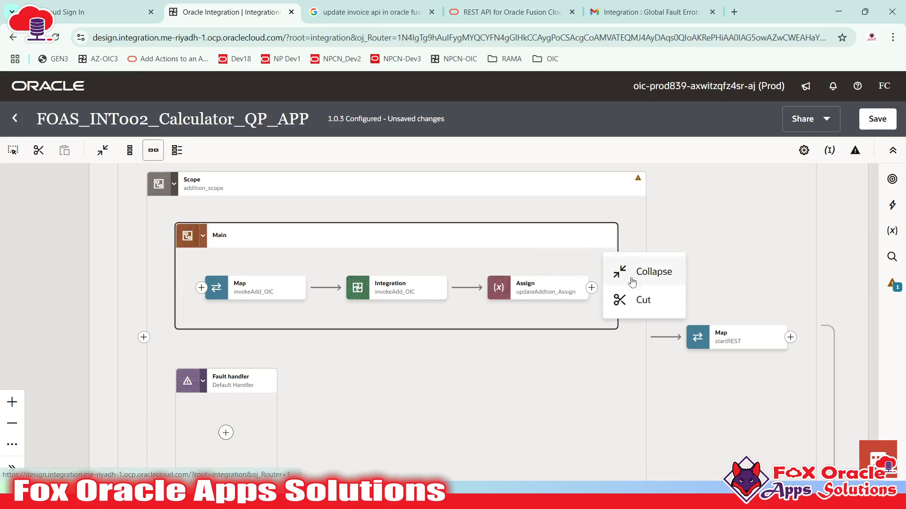
left_click(638, 188)
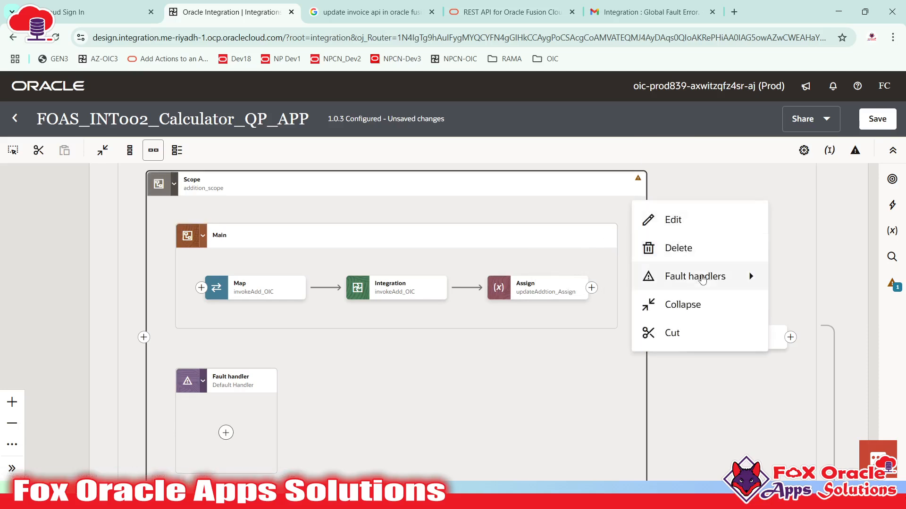
mouse_move(660, 276)
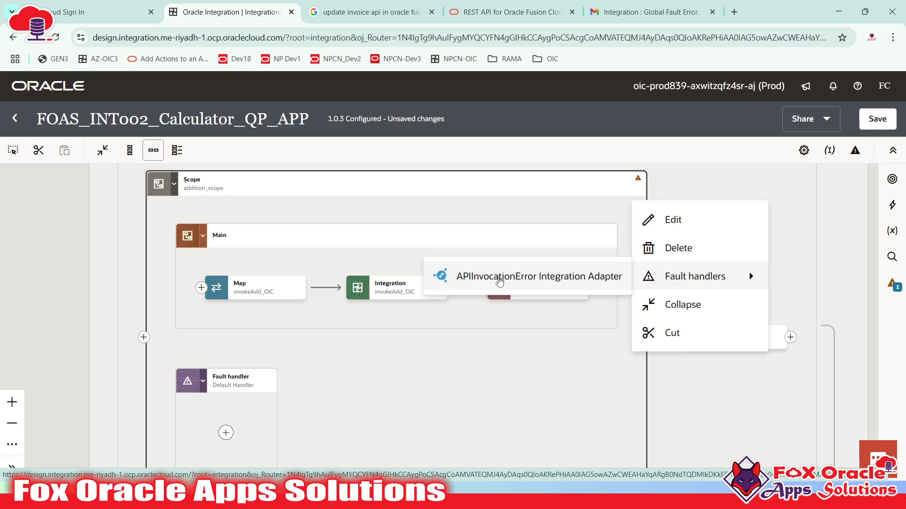
left_click(308, 391)
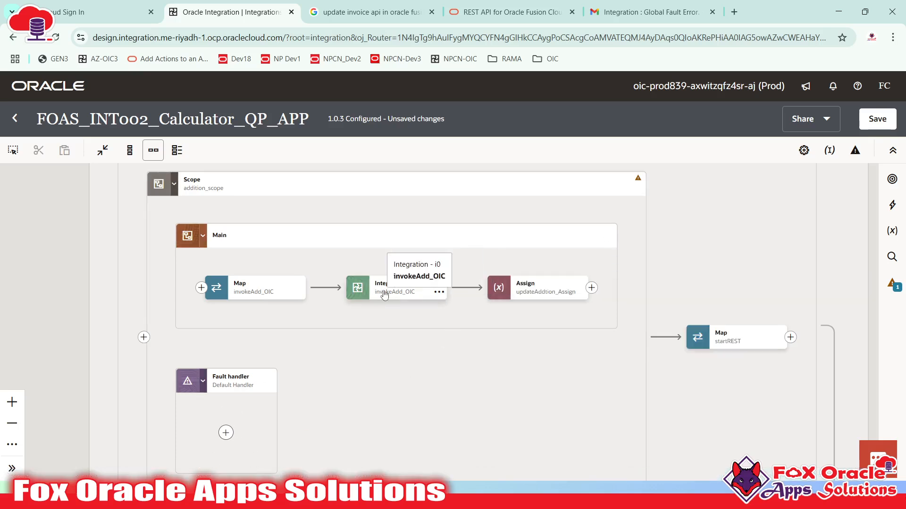
- Inspect the updateAddtion_Assign step and the invokeAdd_OIC call inside the scope
left_click(534, 295)
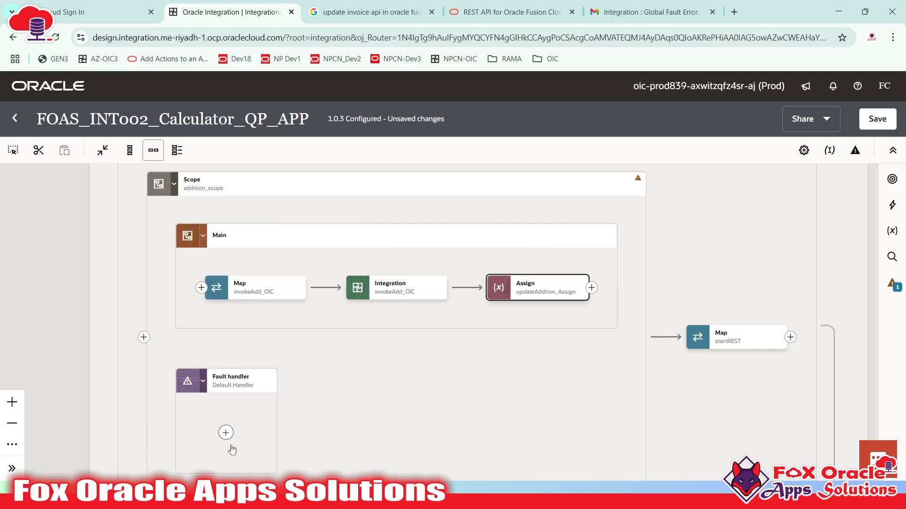
scroll(362, 364, "down", 1)
left_click(362, 361)
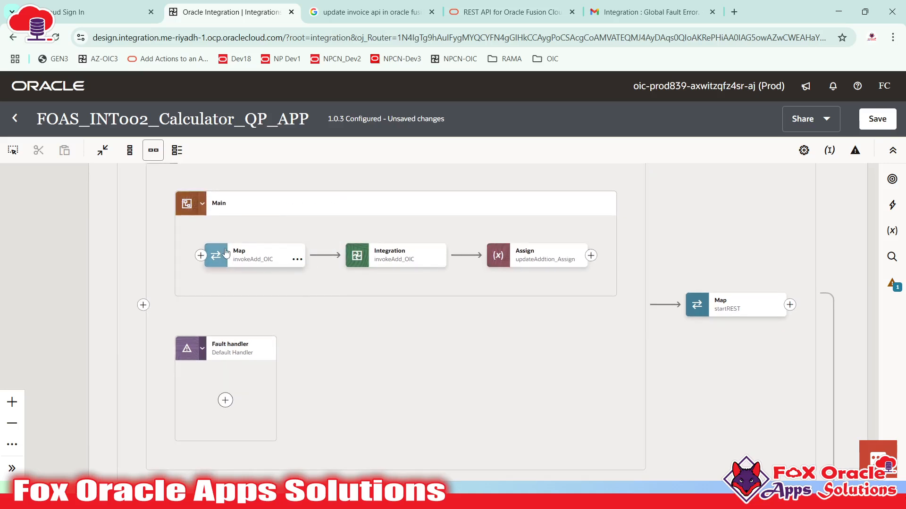
left_click(378, 258)
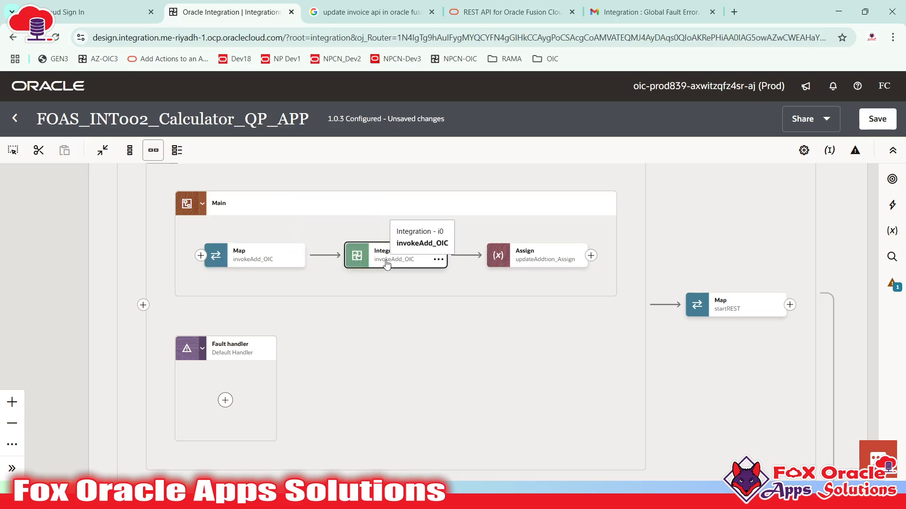
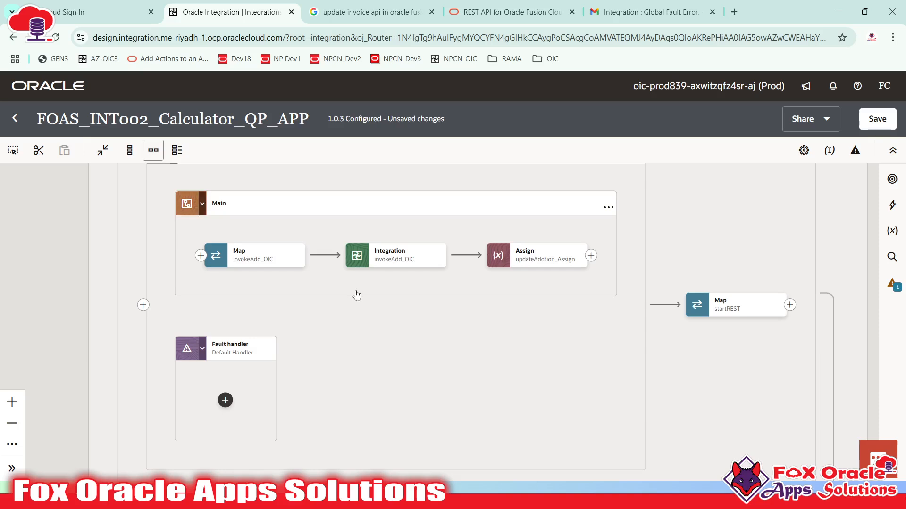
- Add an Assign step to the fault handler and name it updateAddError_Assign
left_click(225, 401)
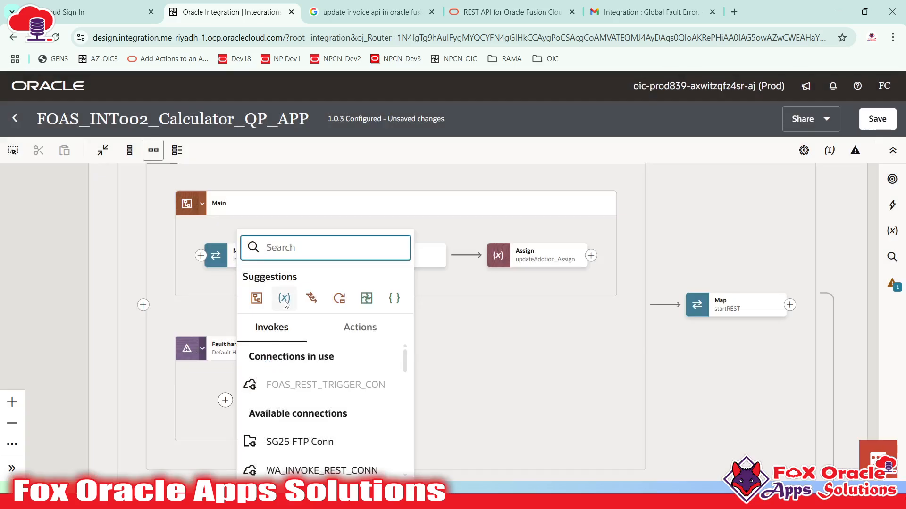
left_click(284, 298)
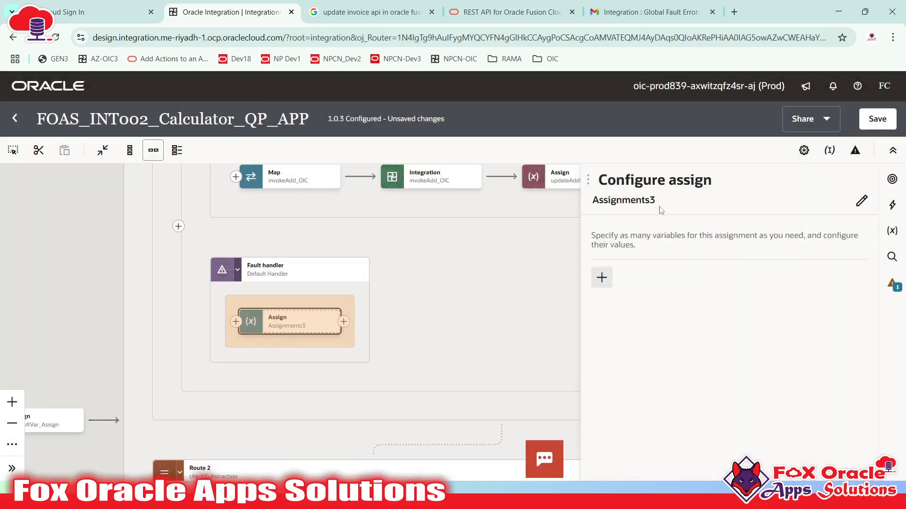
left_click(862, 201)
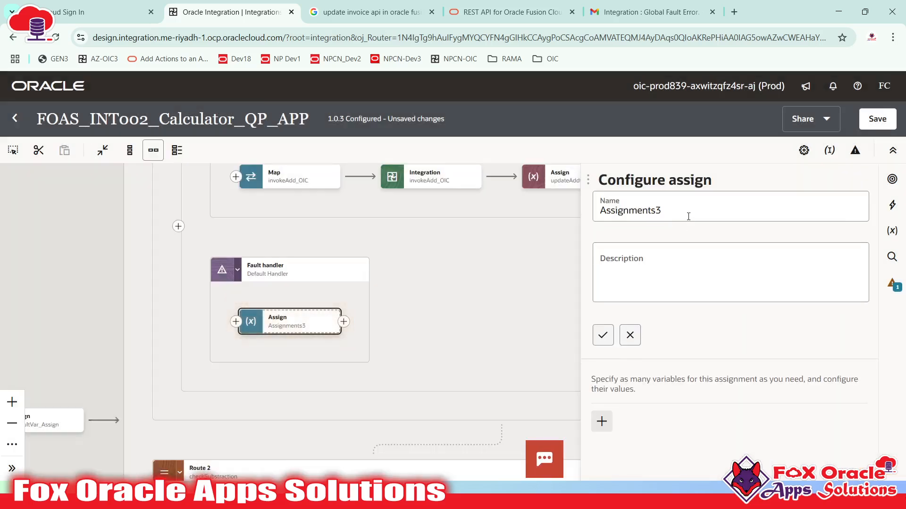
left_click_drag(744, 215, 549, 204)
type("kj")
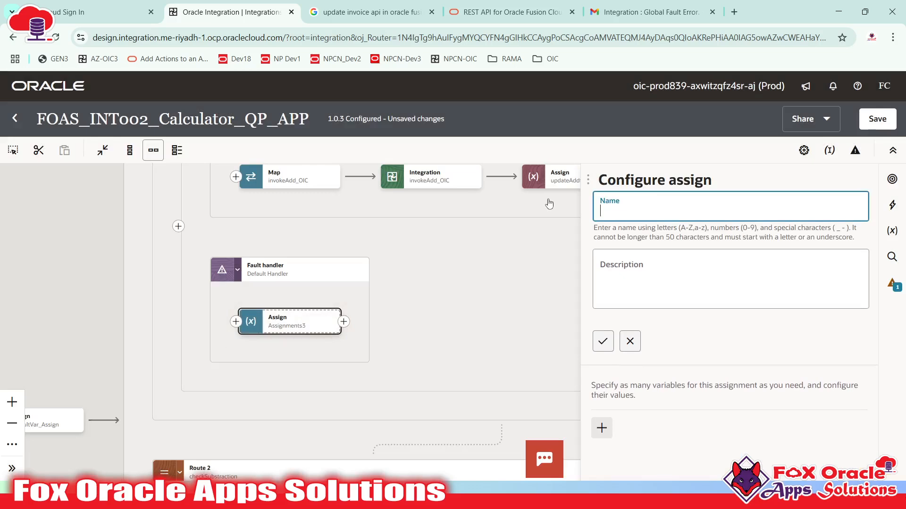
type("updateAddElr")
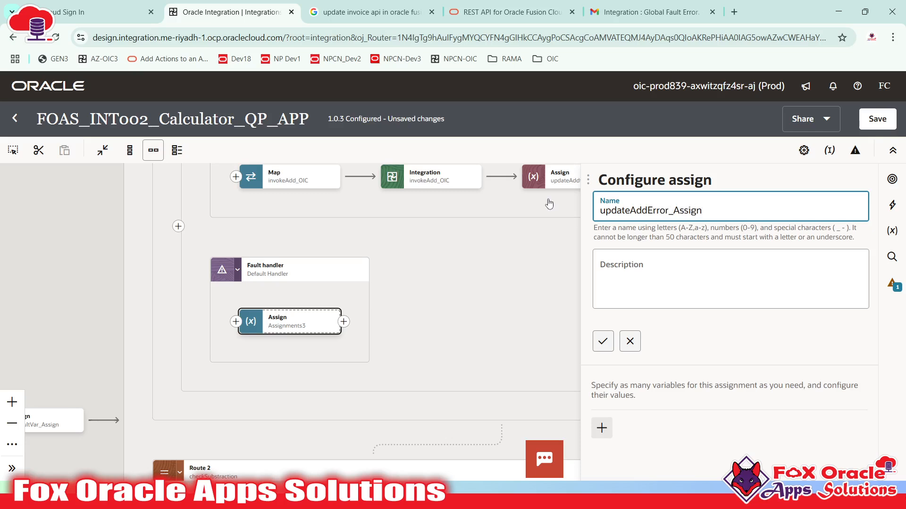
left_click(629, 341)
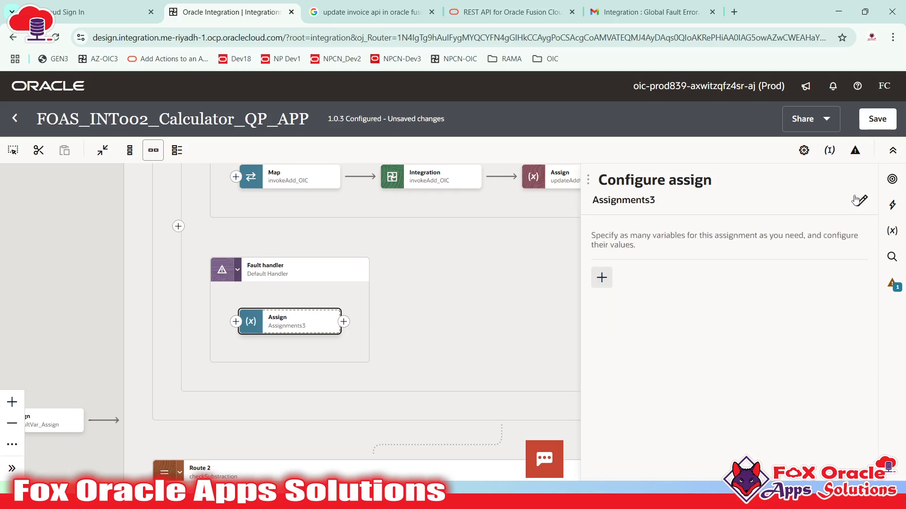
left_click(858, 200)
left_click(746, 213)
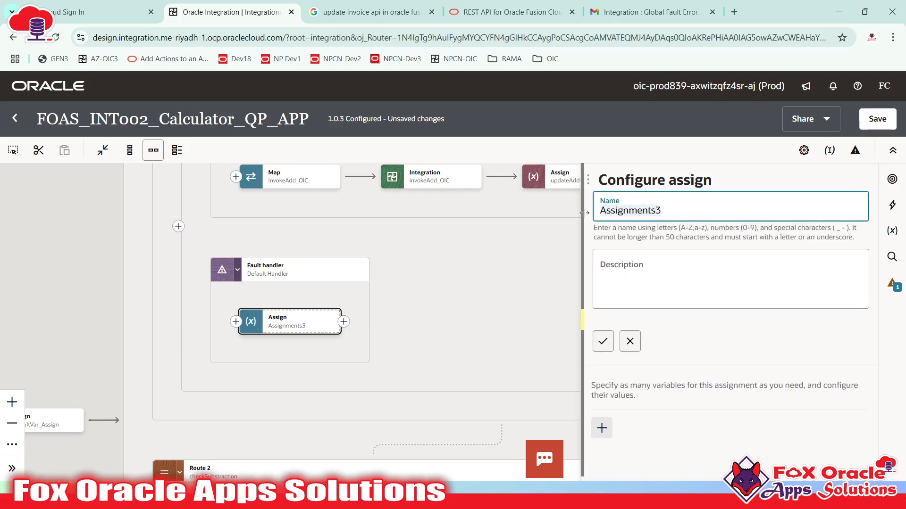
type("Up")
key("BackSpace")
key("BackSpace")
type("updateA")
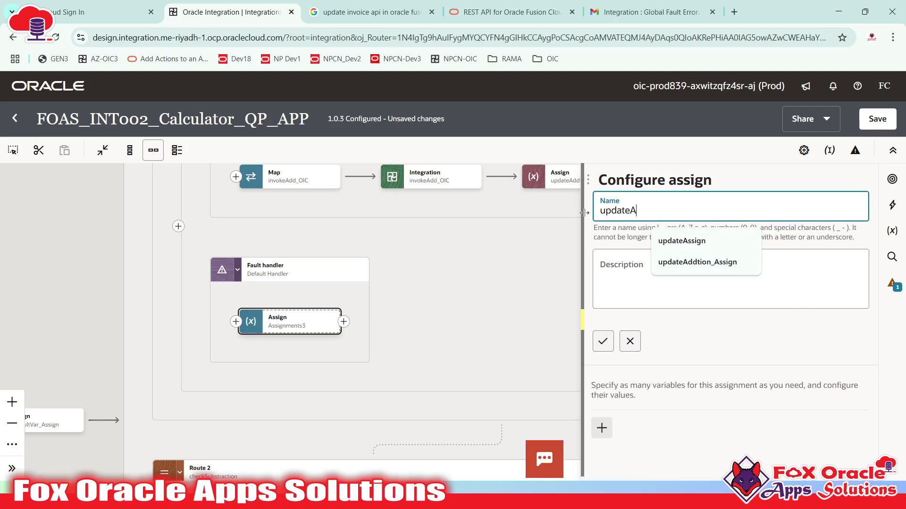
type("ddError_Ass")
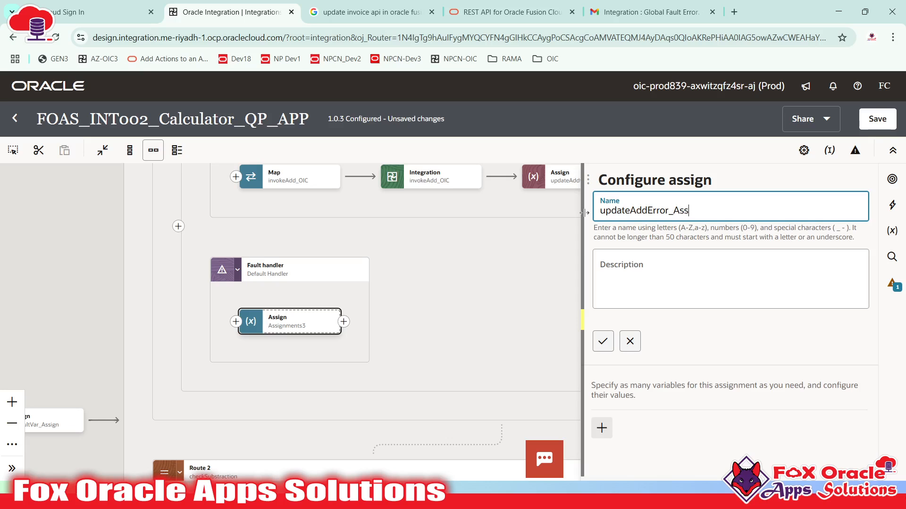
type("ign")
left_click(603, 341)
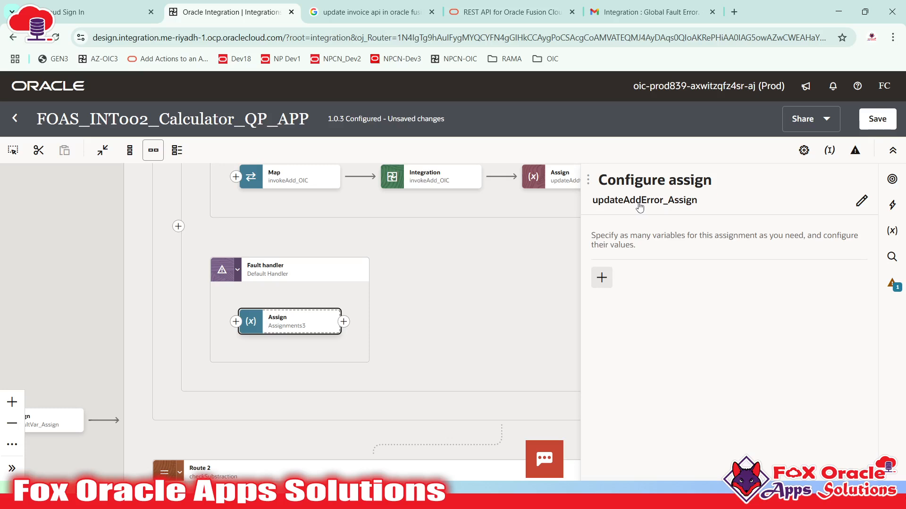
- Add an assignment row for var_result and clear its value so it is empty
left_click(597, 282)
left_click(665, 324)
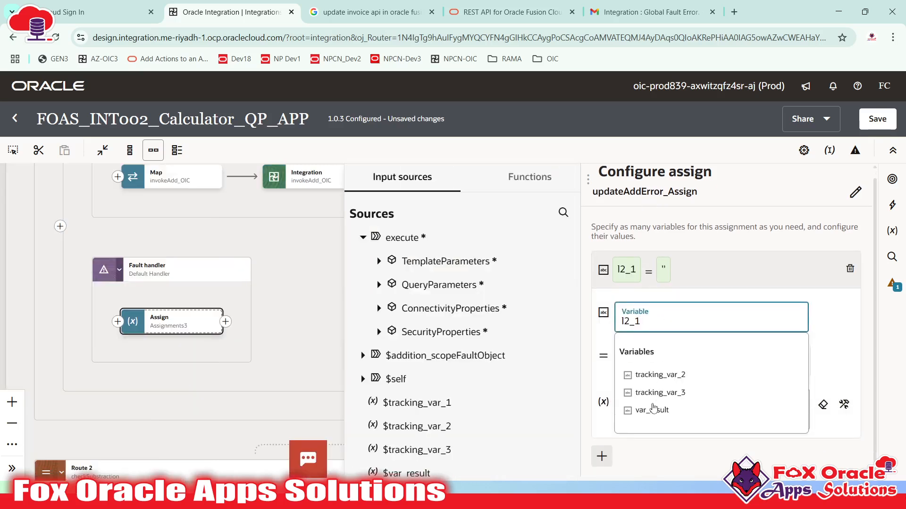
left_click(651, 409)
left_click(684, 407)
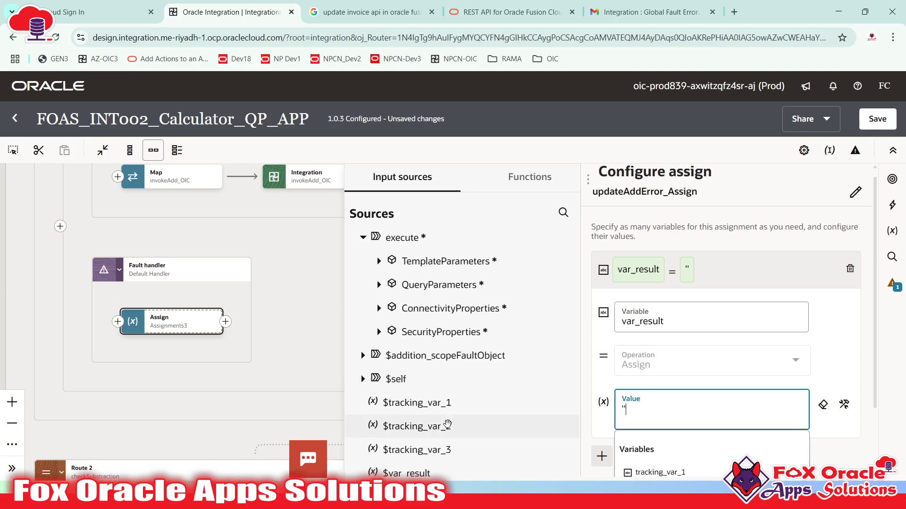
left_click_drag(179, 206, 143, 282)
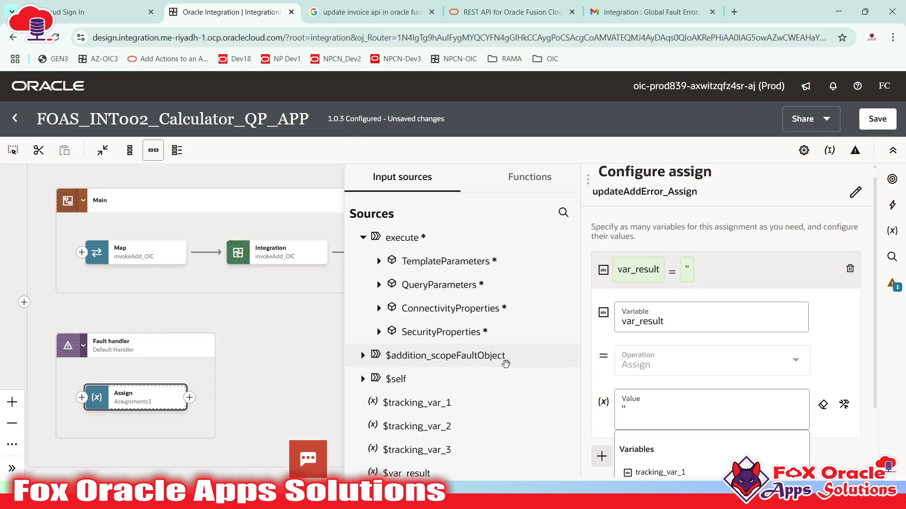
scroll(717, 424, "down", 2)
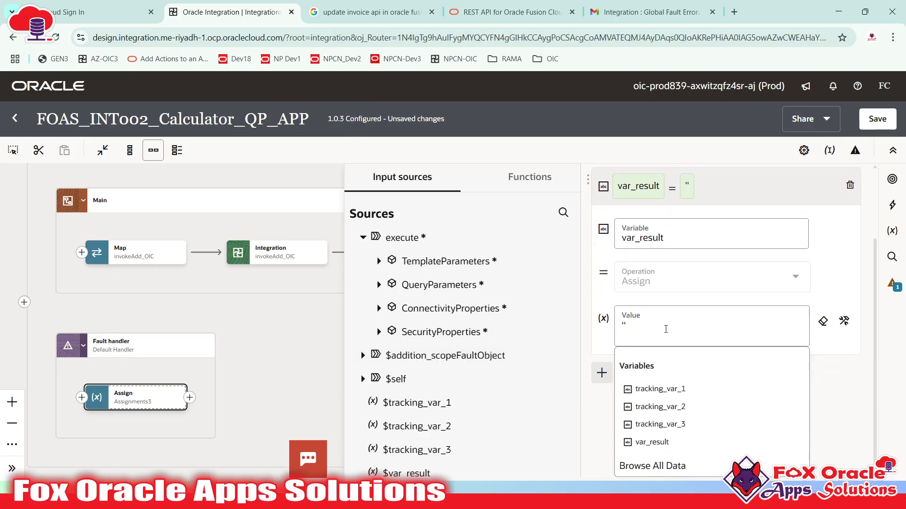
left_click(653, 336)
key("BackSpace")
key("BackSpace")
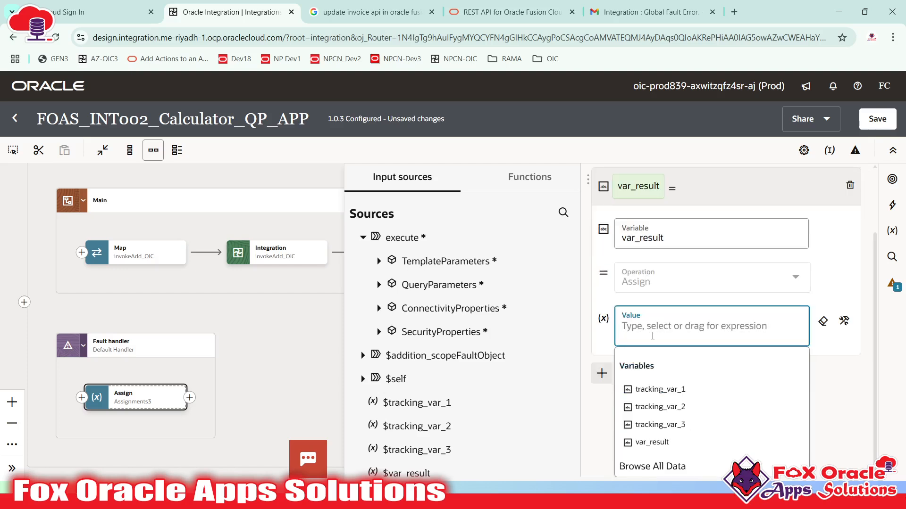
left_click(860, 321)
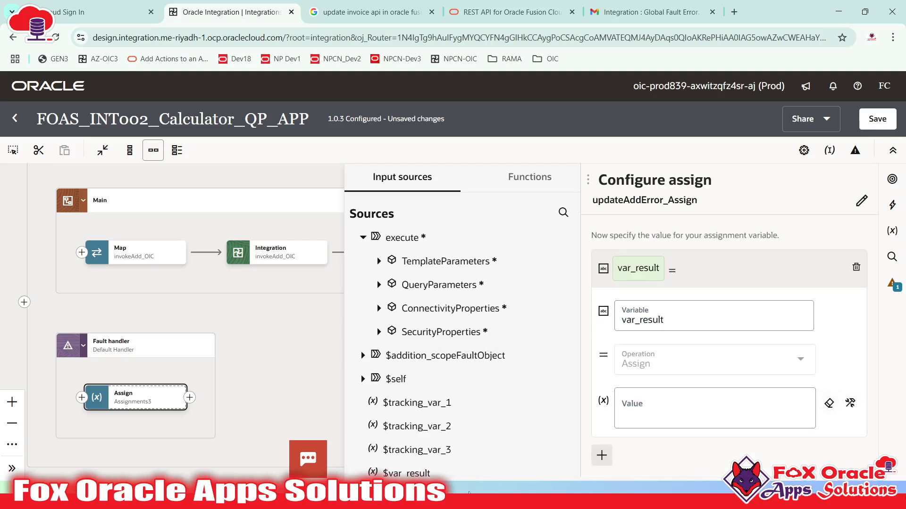
key("alt+Tab")
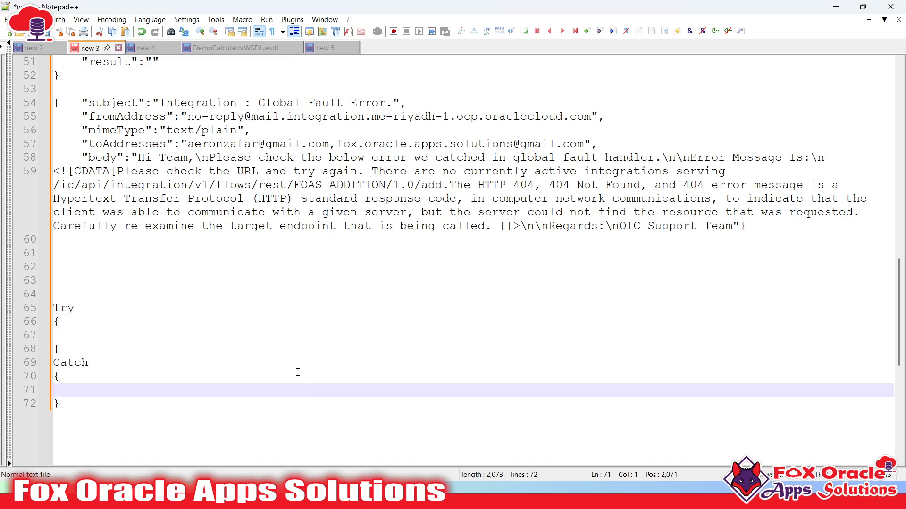
- Below the Catch block, draft concat('Error while invoking integration, Error is : ' and select the line
left_click(217, 378)
key("Down")
key("Down")
key("Return")
key("Return")
key("Return")
type("kc")
key("BackSpace")
key("BackSpace")
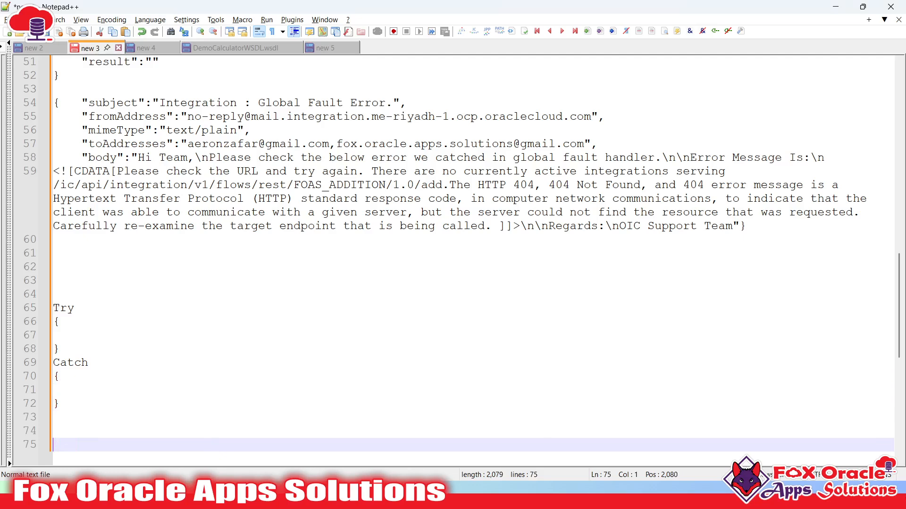
type("concat('Error while in")
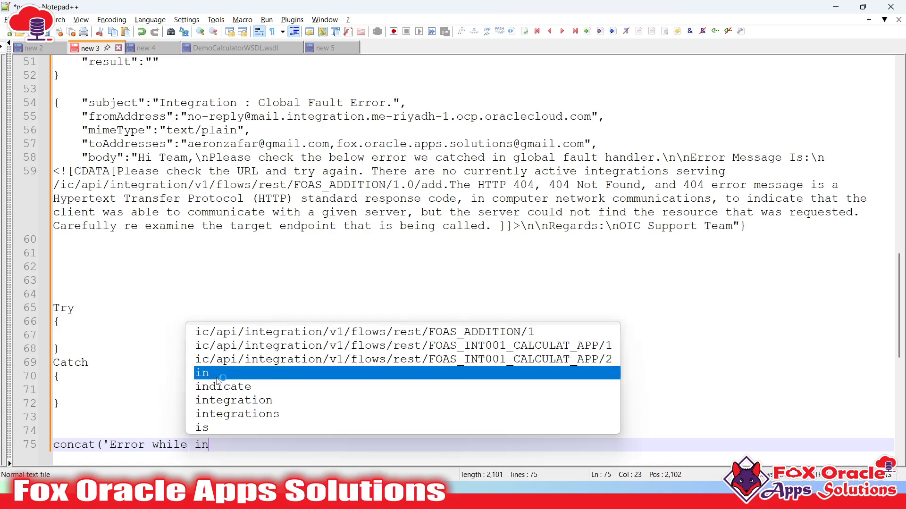
type("voking integ")
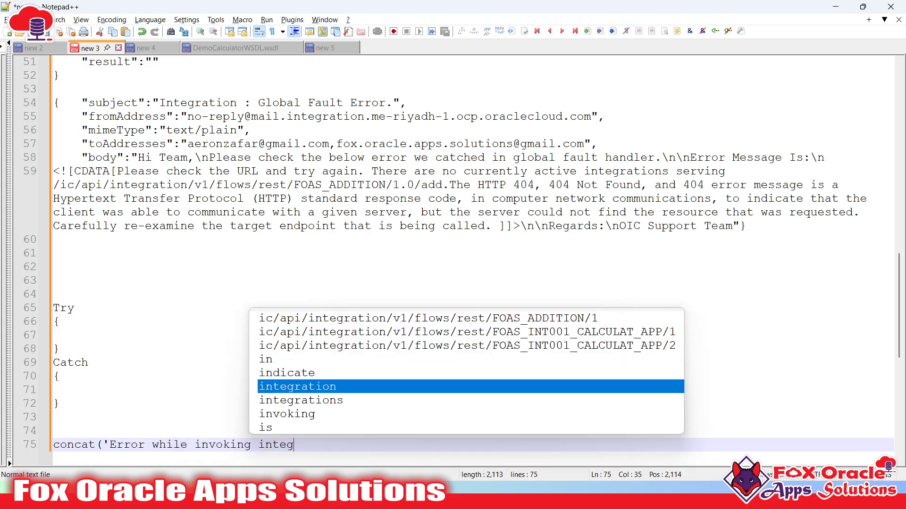
type("ration, Err")
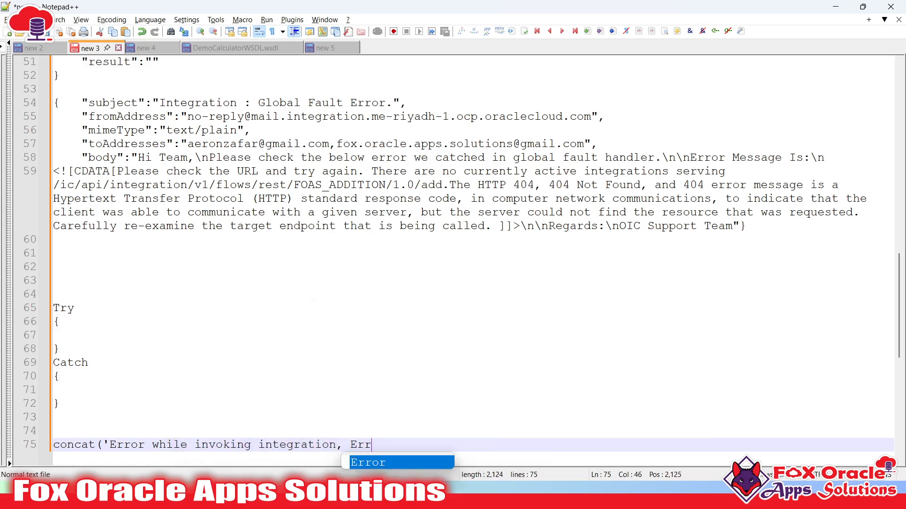
type("or is :")
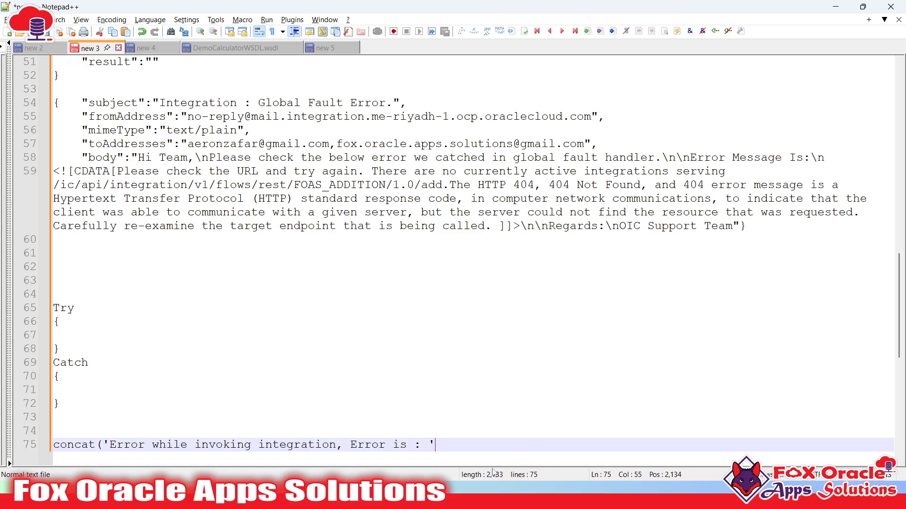
key("shift+Home")
key("ctrl+c")
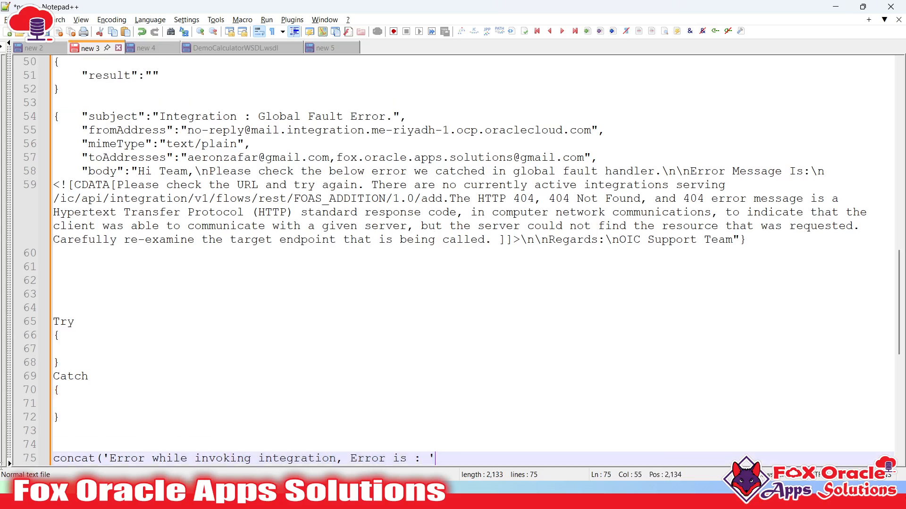
key("alt+Tab")
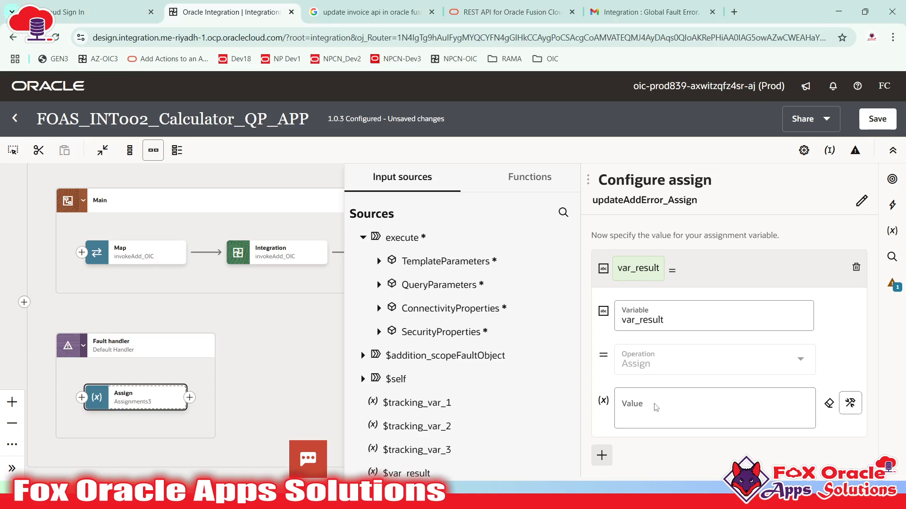
- Paste the drafted concat text into var_result's value and expand $addition_scopeFaultObject's fault
left_click(708, 333)
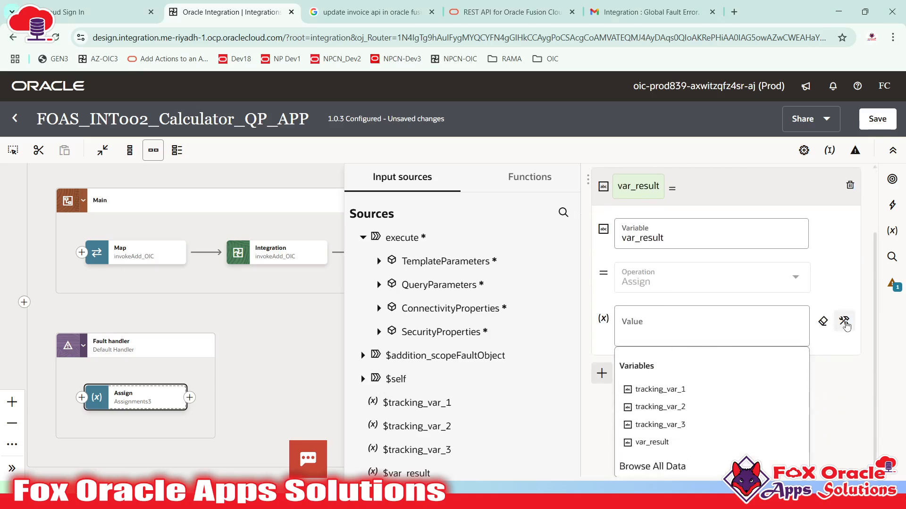
left_click(641, 409)
key("ctrl+v")
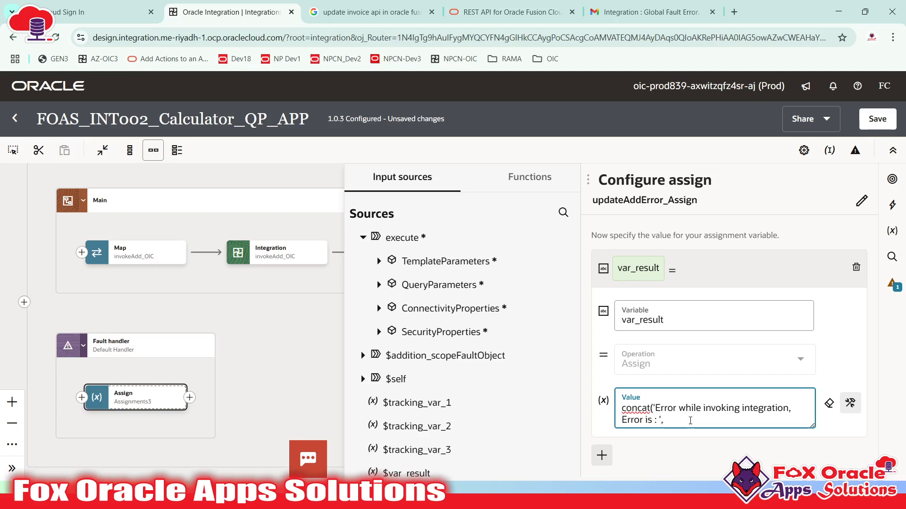
left_click(367, 359)
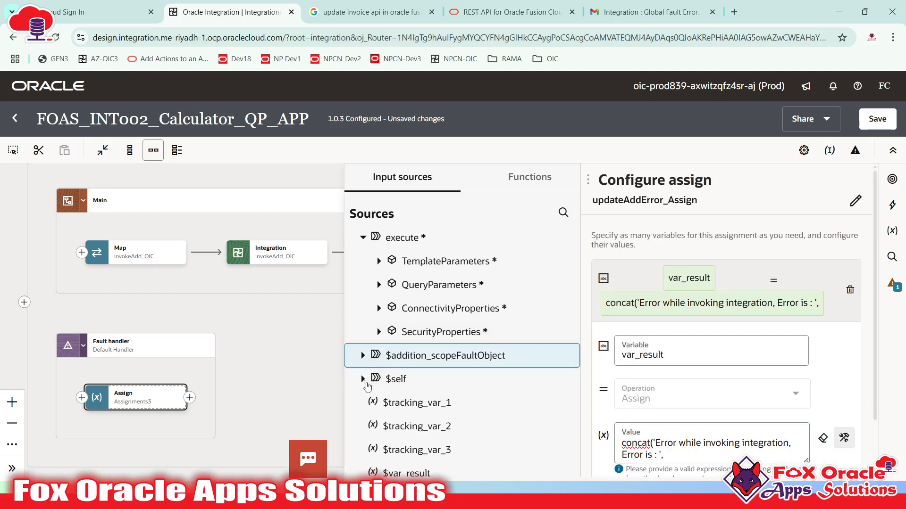
left_click(369, 359)
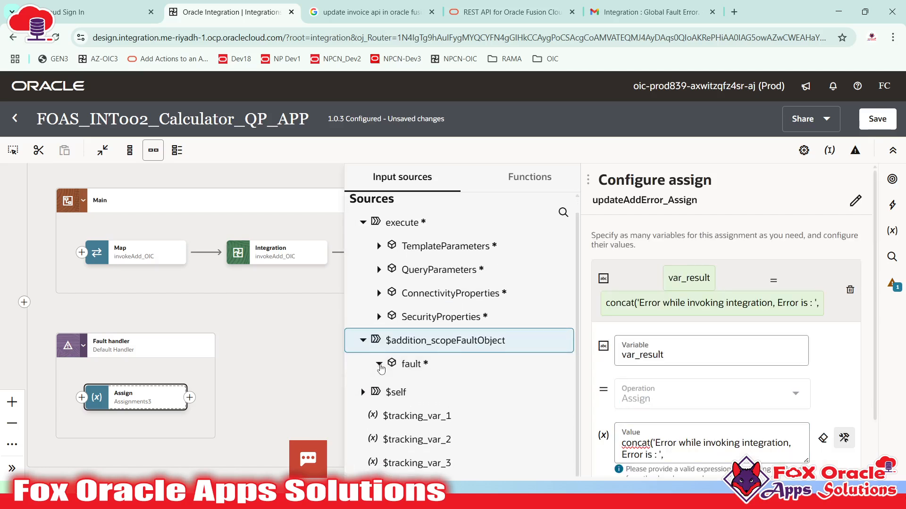
left_click(379, 380)
scroll(415, 372, "down", 2)
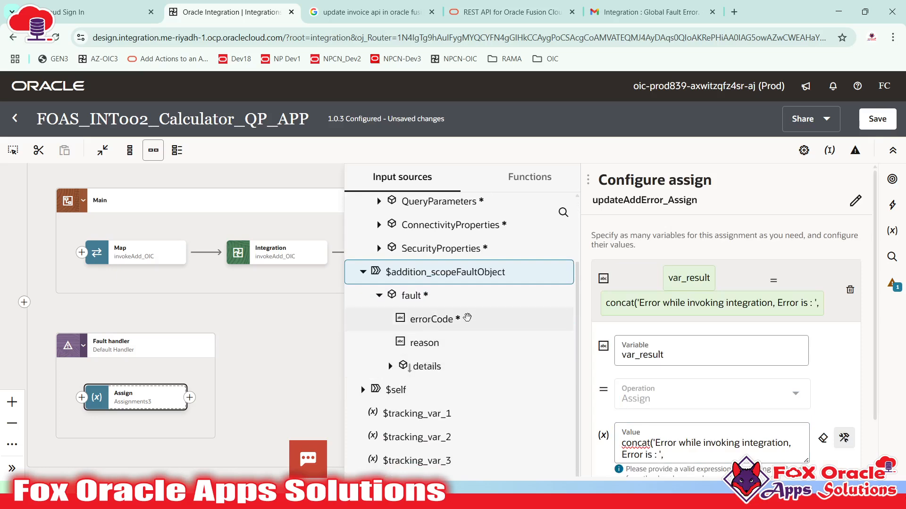
scroll(430, 349, "down", 1)
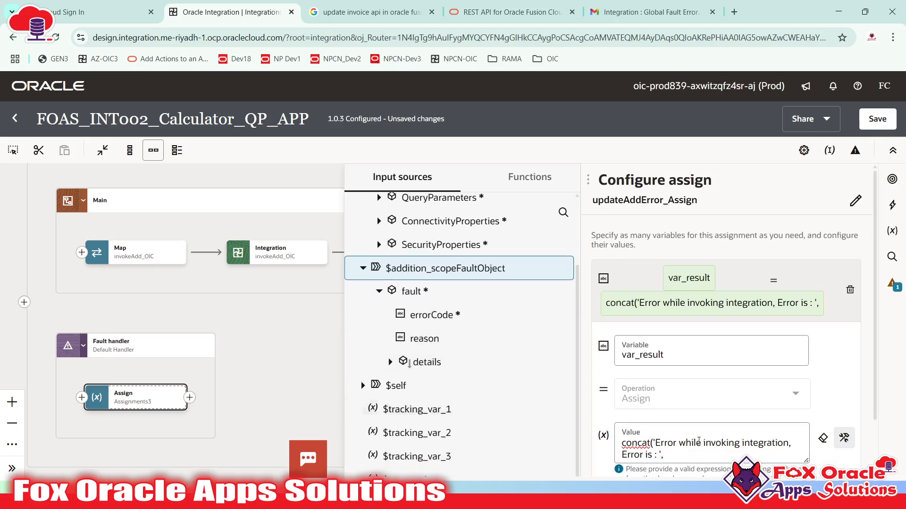
scroll(694, 439, "down", 2)
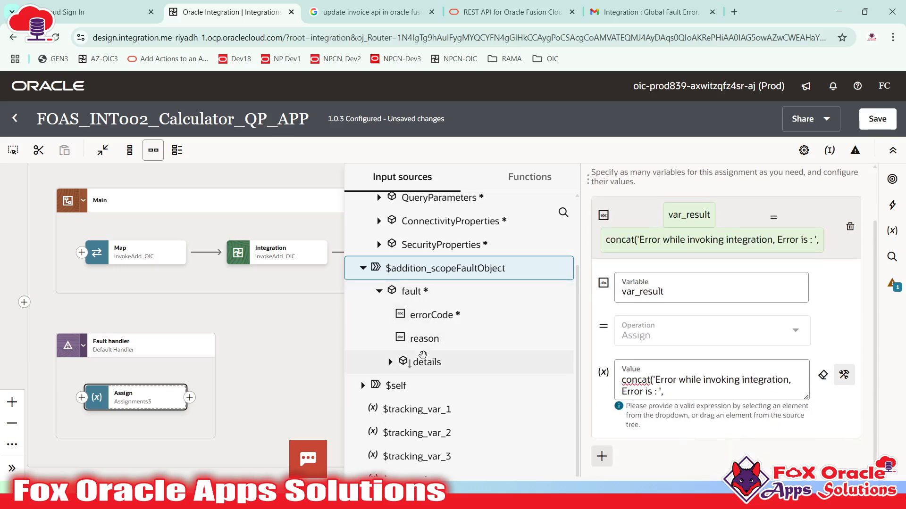
- Complete the expression with the fault reason and a closing ')', then close the assign editors
left_click_drag(425, 339, 682, 394)
type(")")
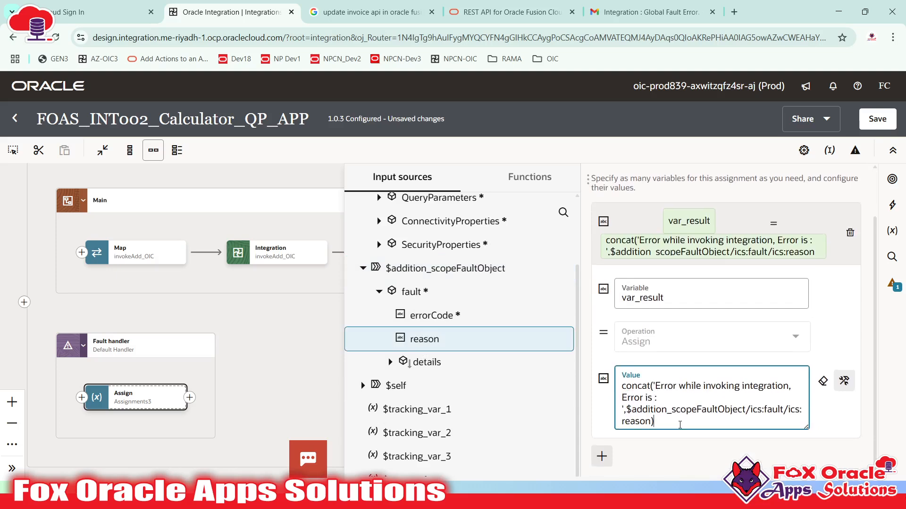
left_click(849, 382)
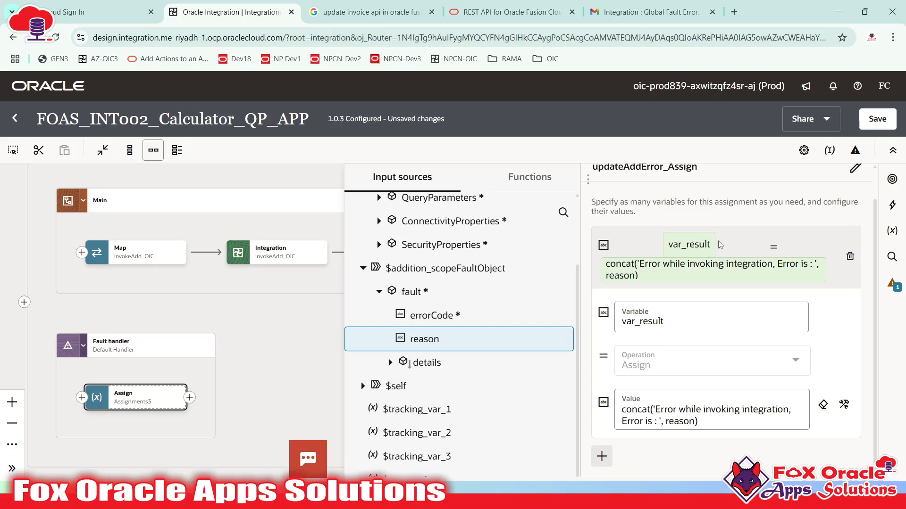
left_click(730, 232)
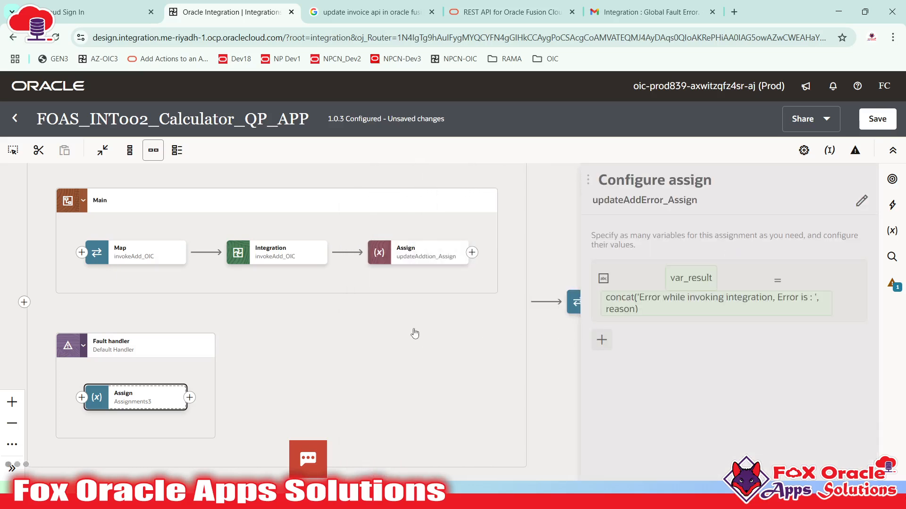
left_click(413, 336)
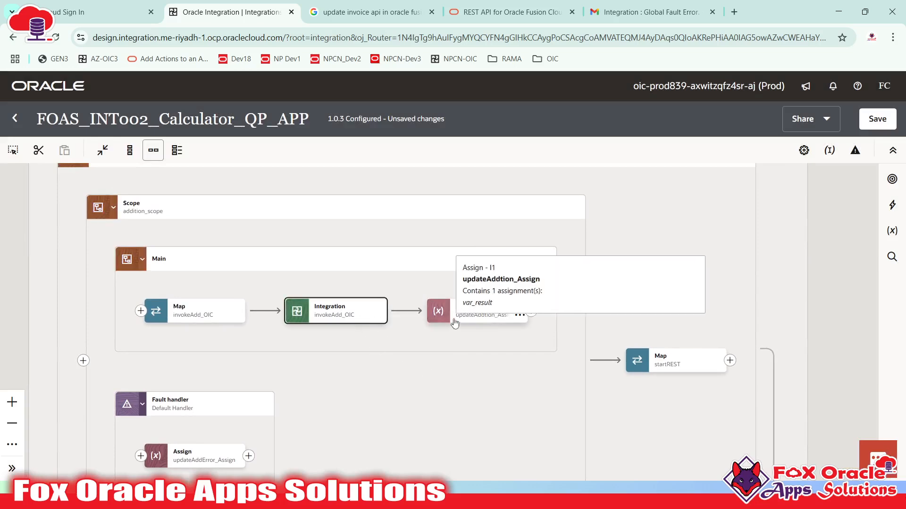
- Check the startREST mapping, then save version 1.0.3 and return to the Integrations list
scroll(443, 339, "down", 1)
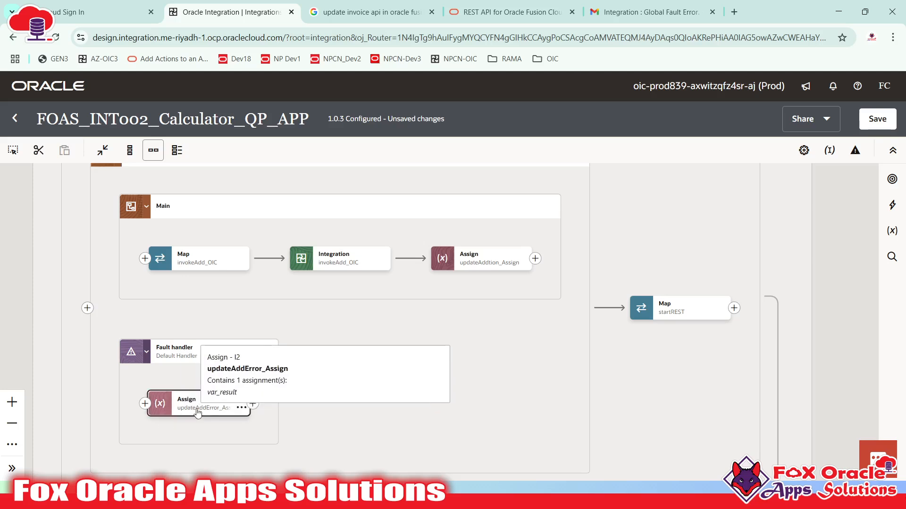
double_click(678, 315)
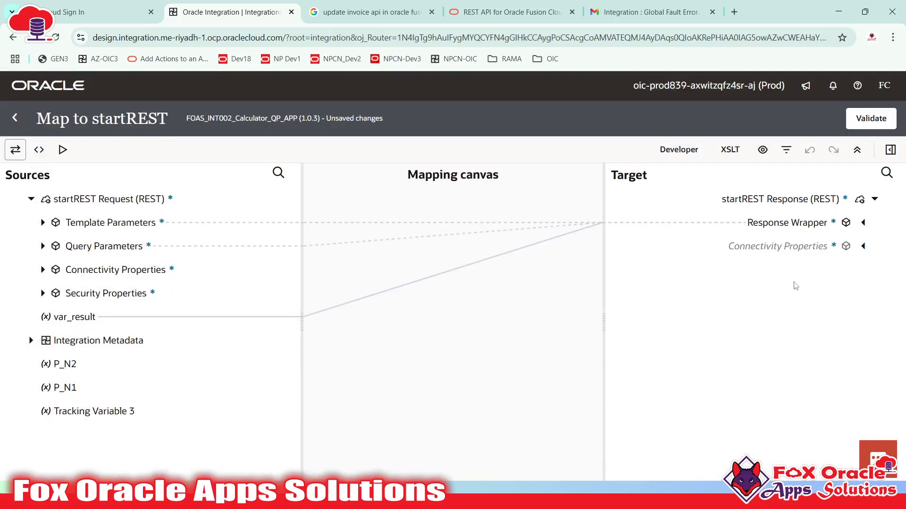
left_click(13, 119)
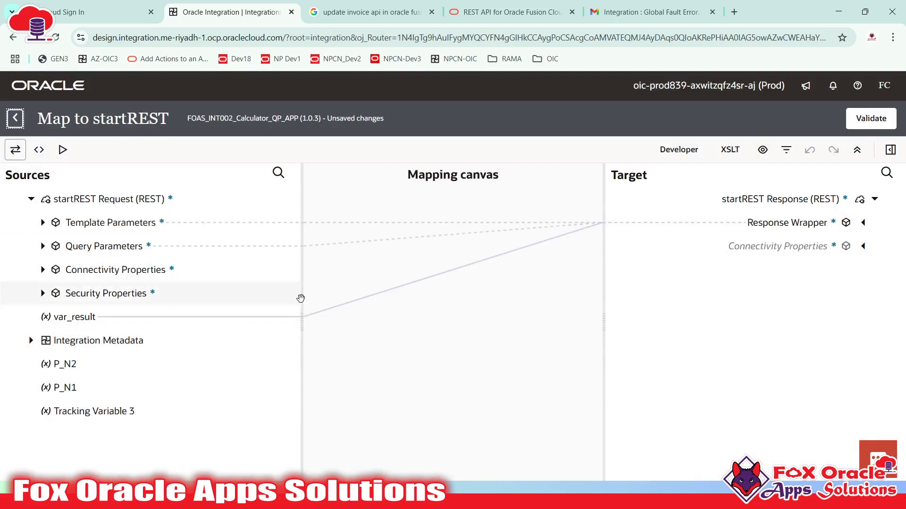
left_click(876, 124)
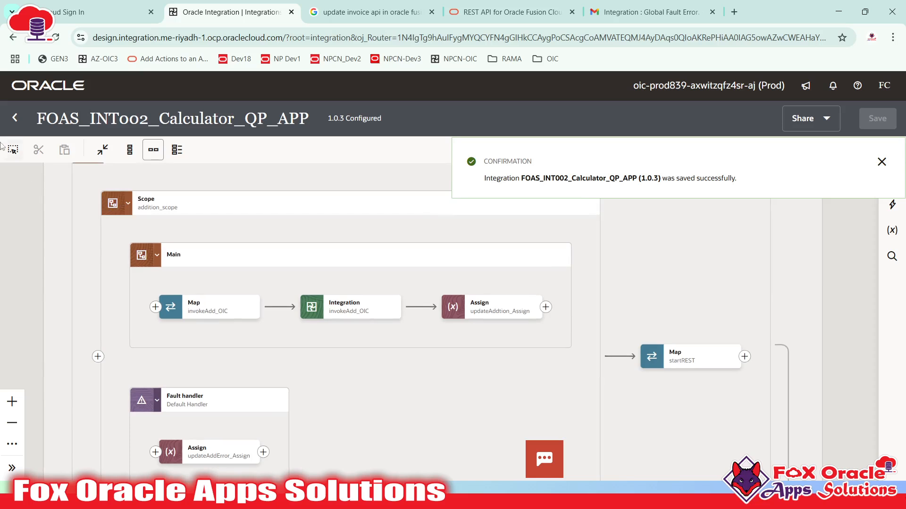
left_click(15, 118)
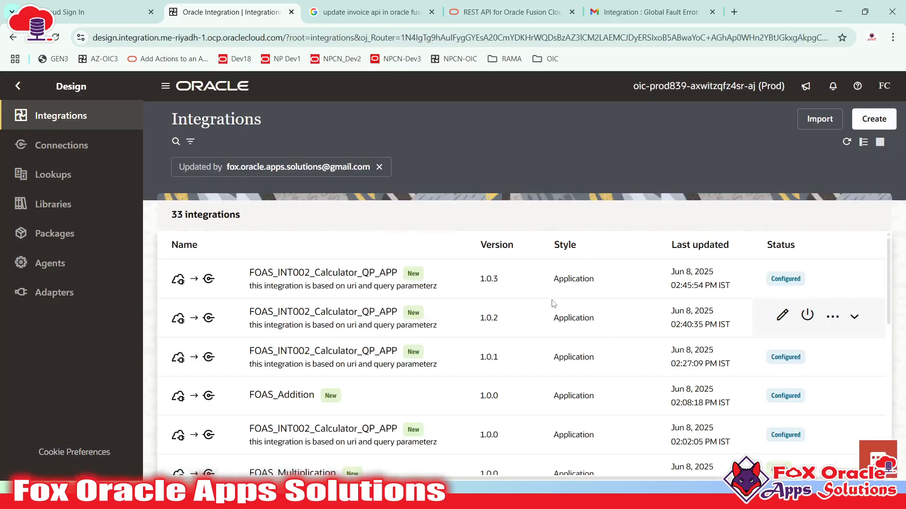
- Activate version 1.0.3 with debug tracing, refresh the list, and open its Run page
left_click(857, 450)
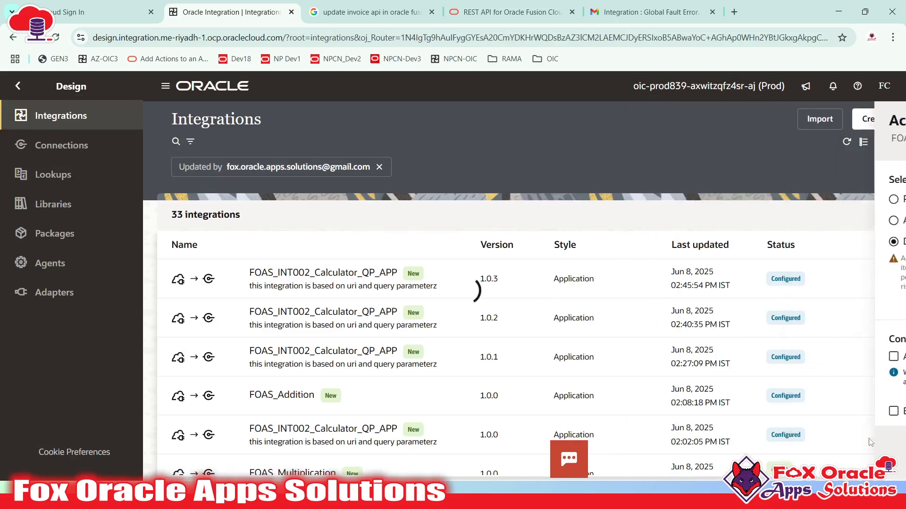
left_click(893, 206)
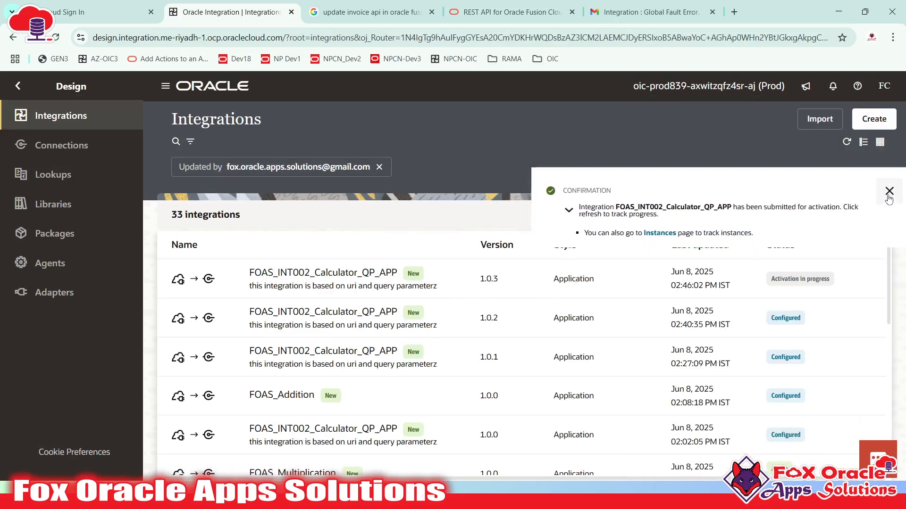
left_click(847, 143)
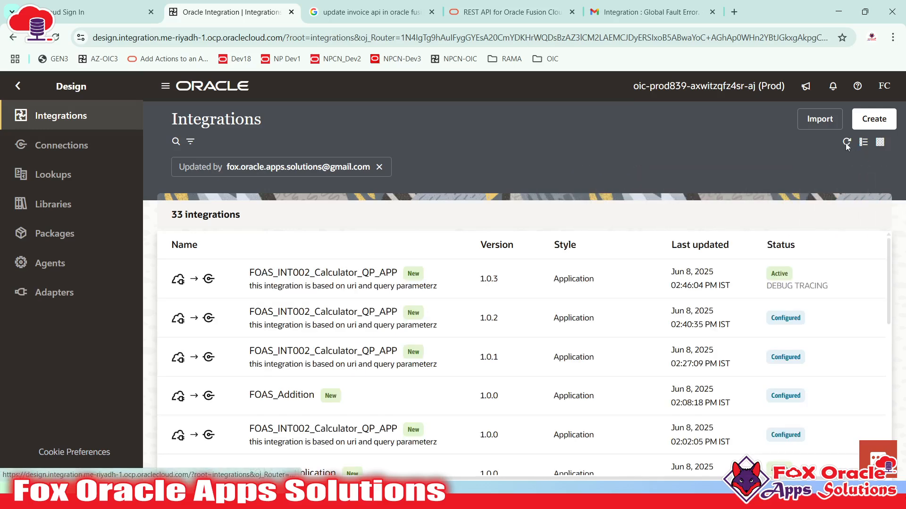
left_click(834, 278)
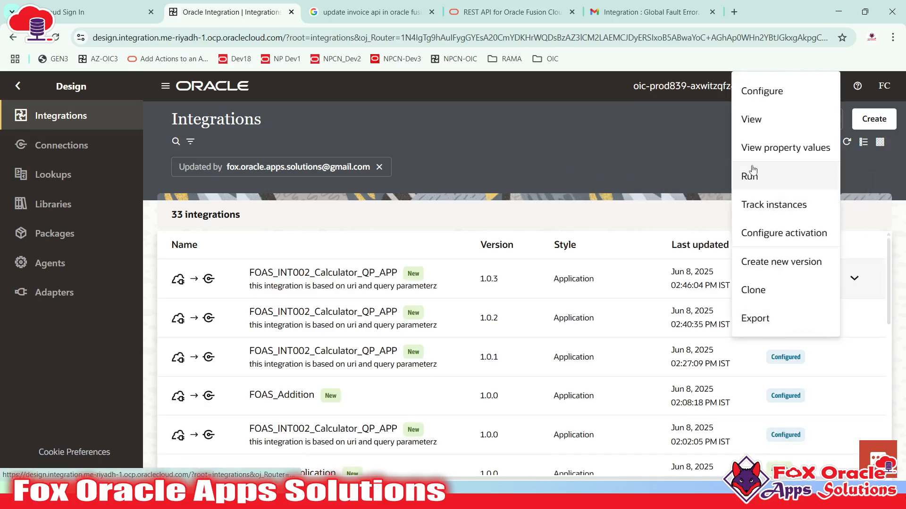
left_click(751, 174)
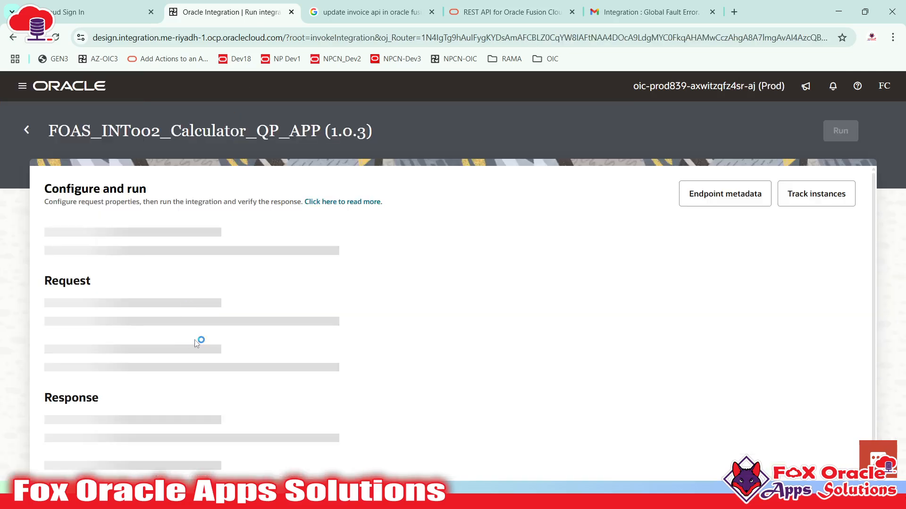
- Run version 1.0.3 with P_OPERATION ADD, P_N2 12 and P_N1 2
left_click(271, 363)
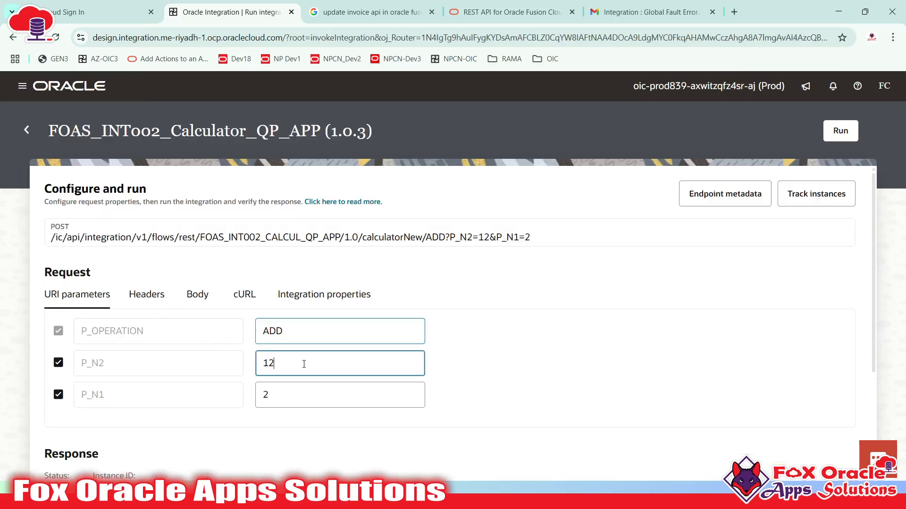
left_click(292, 395)
left_click(840, 132)
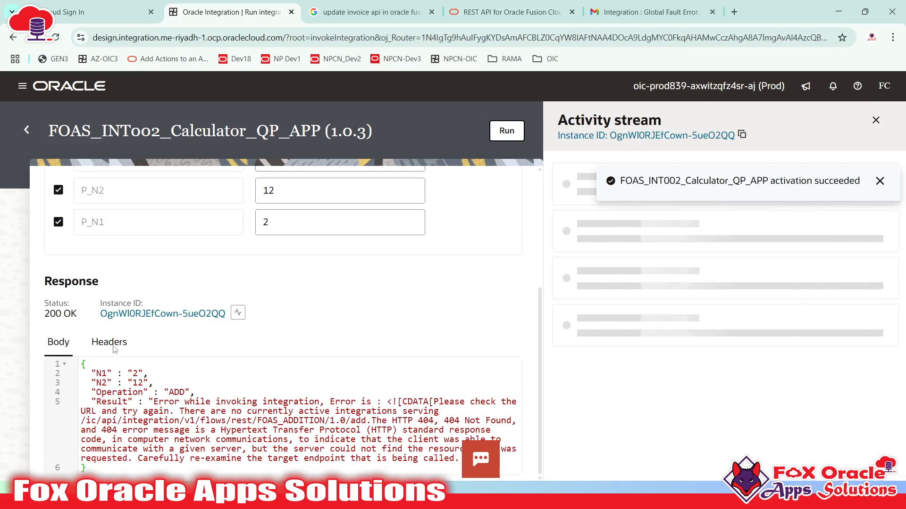
- Review the 200 OK response whose Result holds the fault handler's 404 error text
left_click_drag(44, 314, 76, 316)
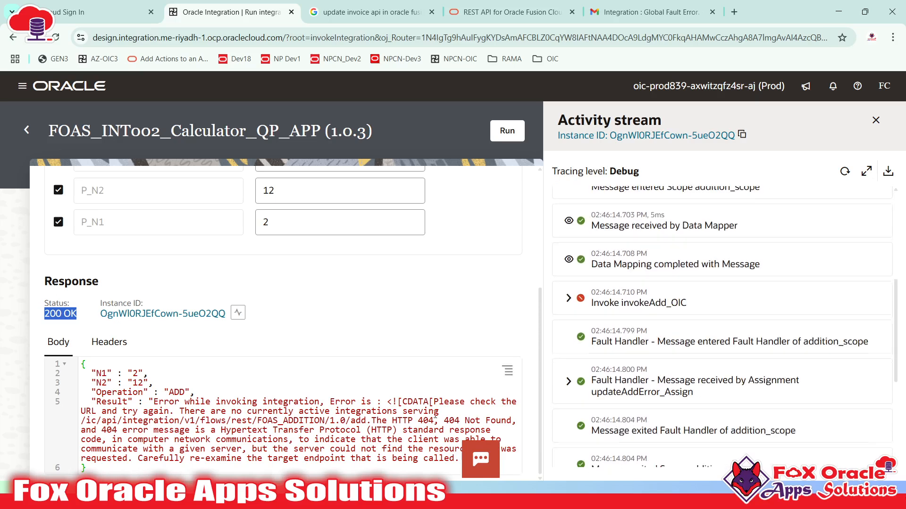
scroll(191, 437, "up", 4)
scroll(161, 431, "down", 4)
double_click(112, 396)
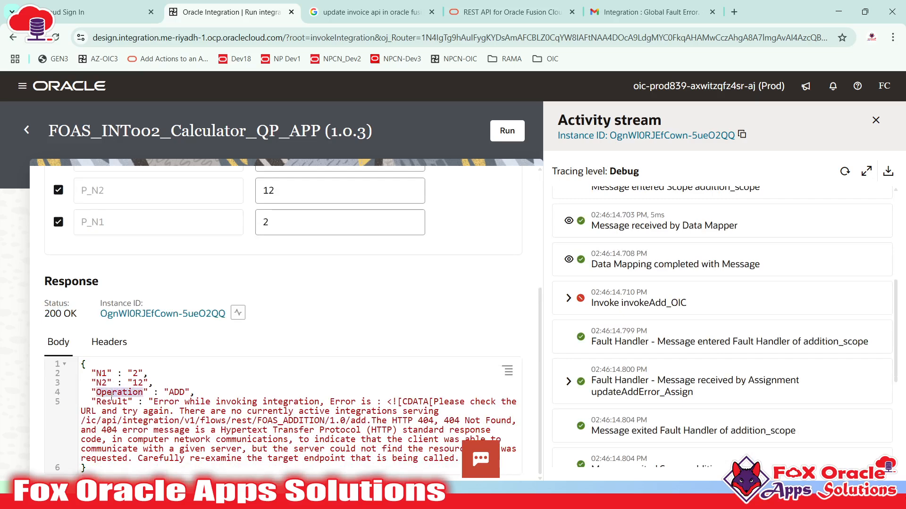
left_click(181, 392)
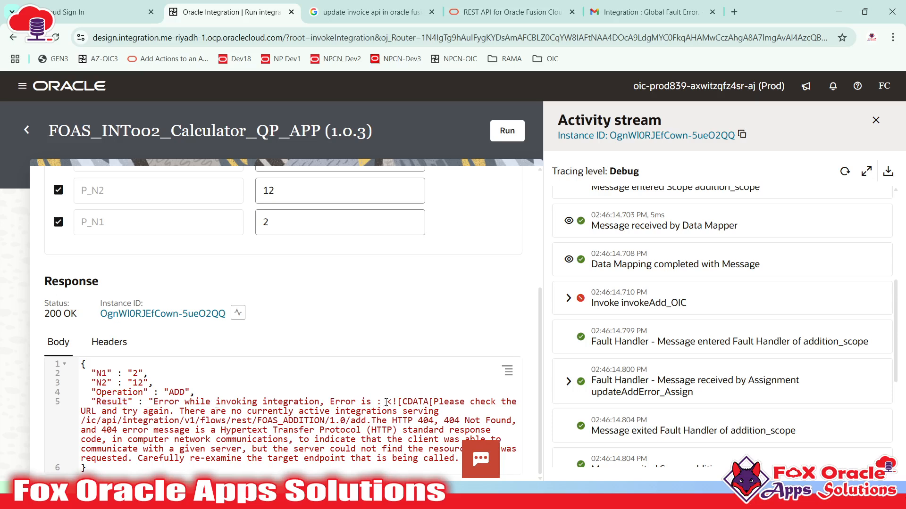
left_click_drag(390, 403, 415, 464)
left_click(452, 448)
left_click_drag(84, 421, 366, 414)
left_click(451, 419)
scroll(296, 435, "up", 4)
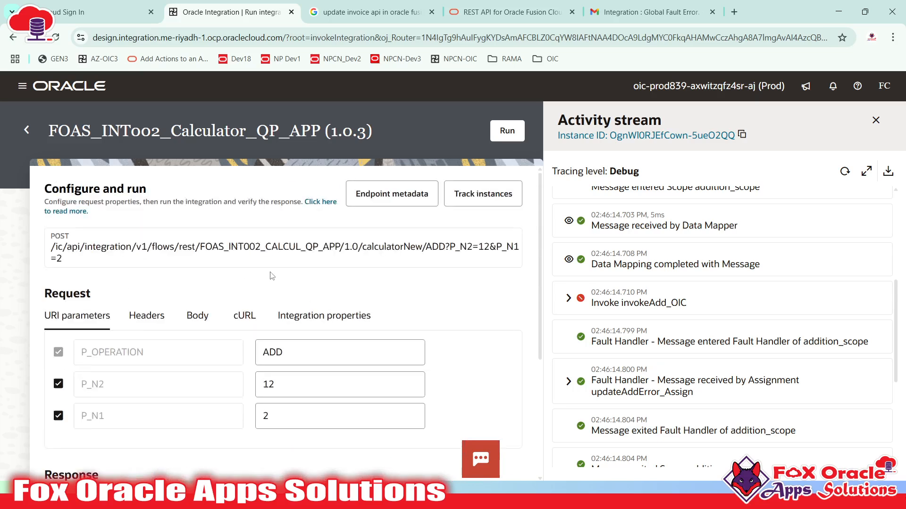
left_click(101, 18)
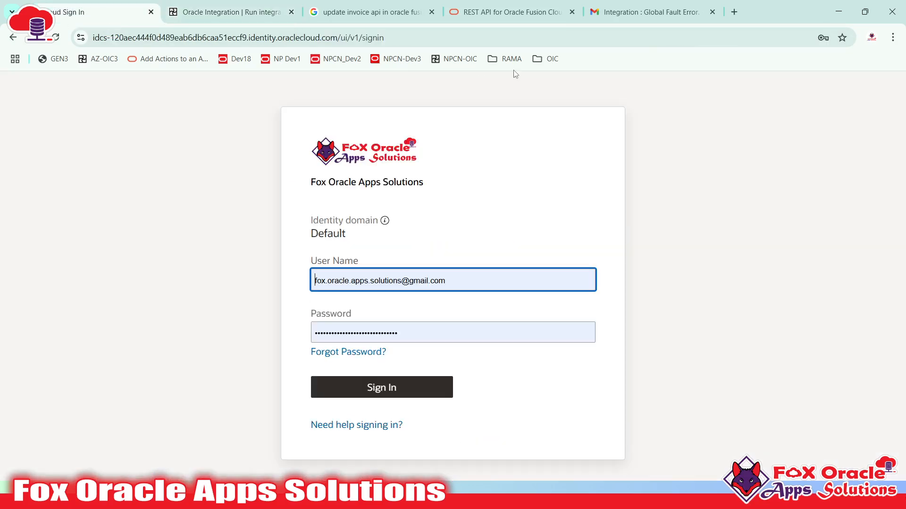
- Open the OIC Gen3 instance from the bookmarks and go to the Integrations list
left_click(547, 59)
left_click(550, 97)
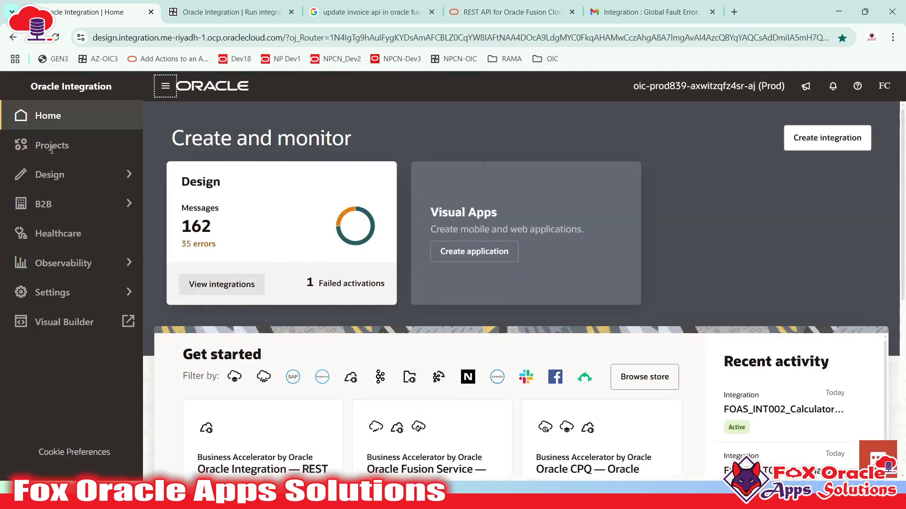
left_click(50, 175)
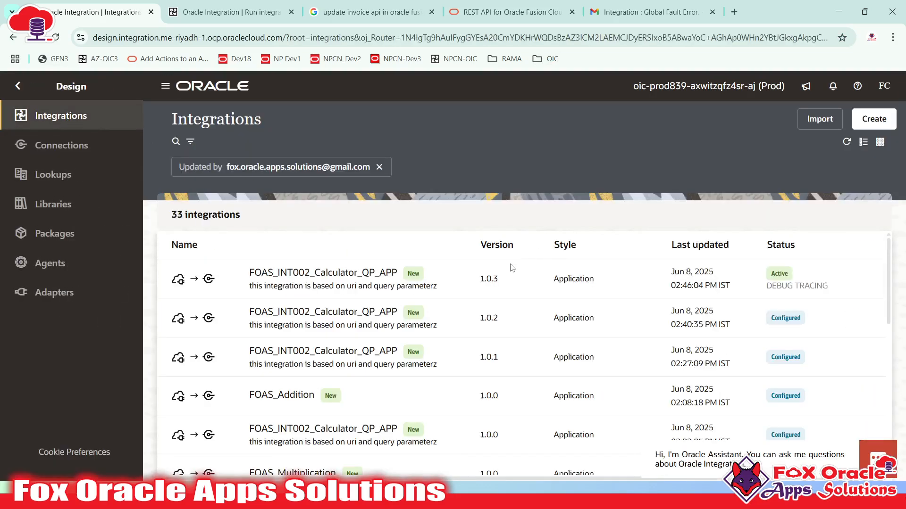
scroll(511, 268, "down", 2)
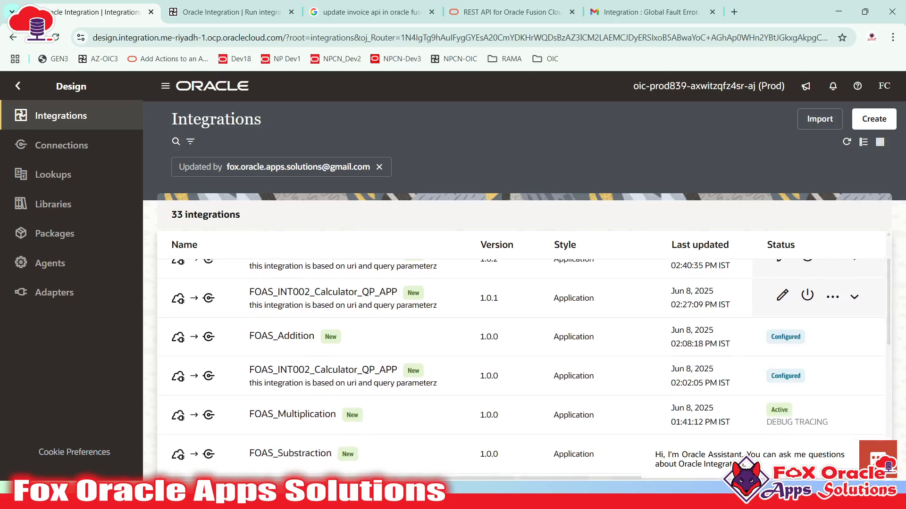
- Activate FOAS_Addition and refresh until it shows Active
left_click(810, 336)
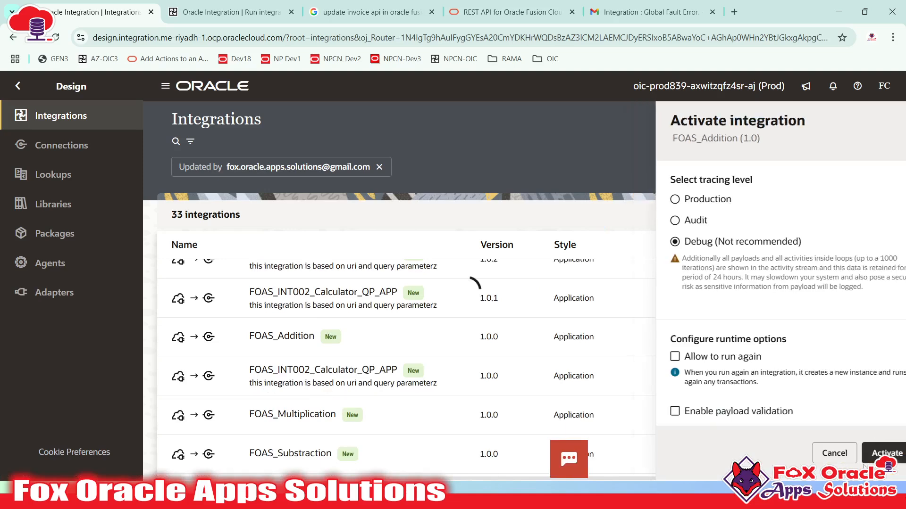
left_click(871, 455)
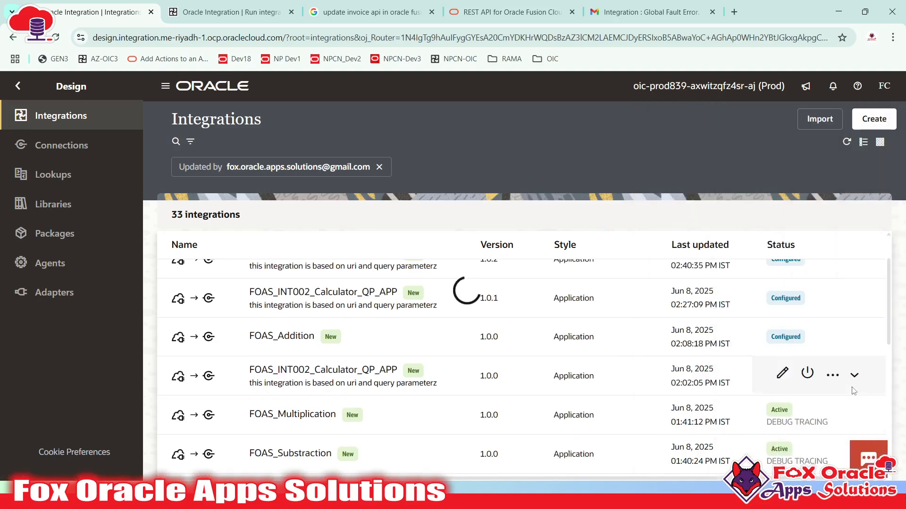
left_click(847, 146)
left_click(848, 146)
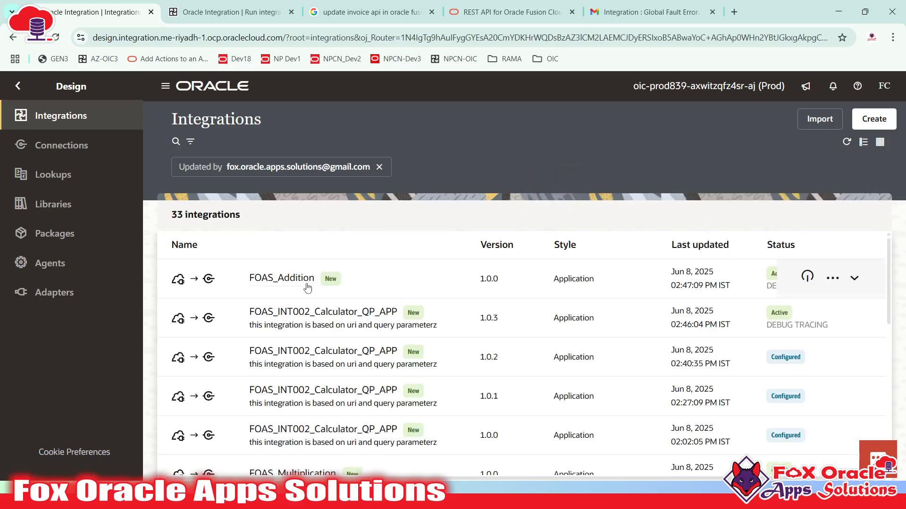
left_click(226, 12)
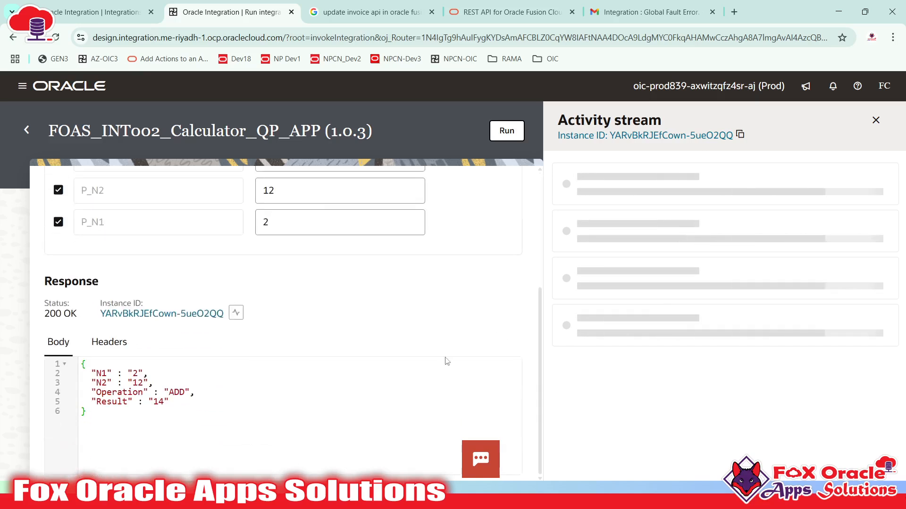
- Note the Result 14 and reload the run's Activity stream
double_click(165, 401)
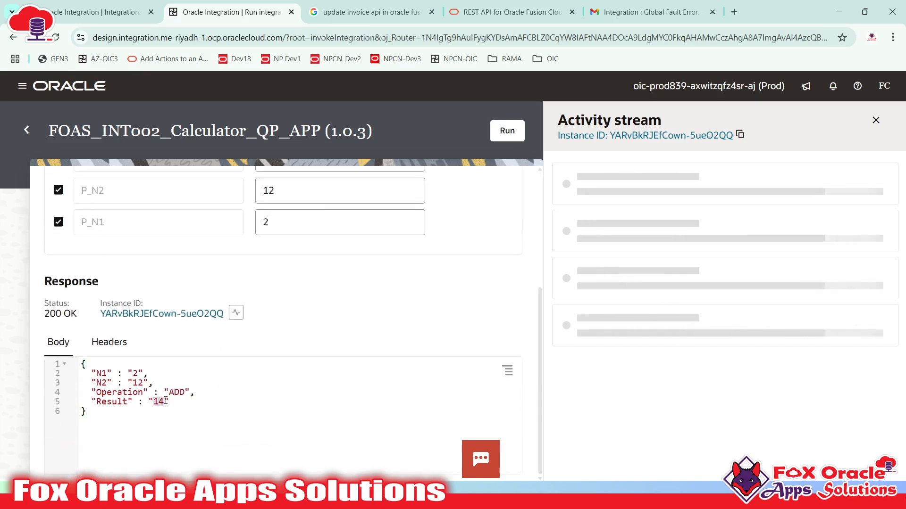
scroll(511, 415, "up", 1)
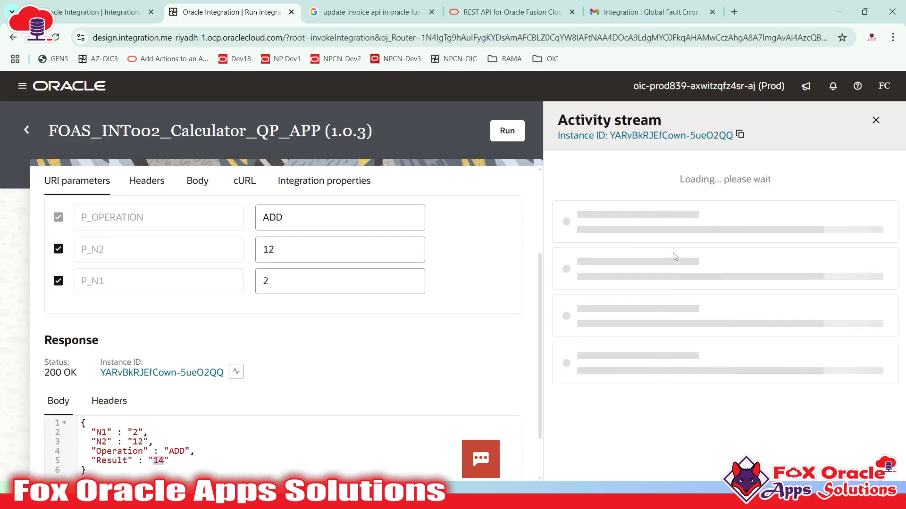
left_click(844, 171)
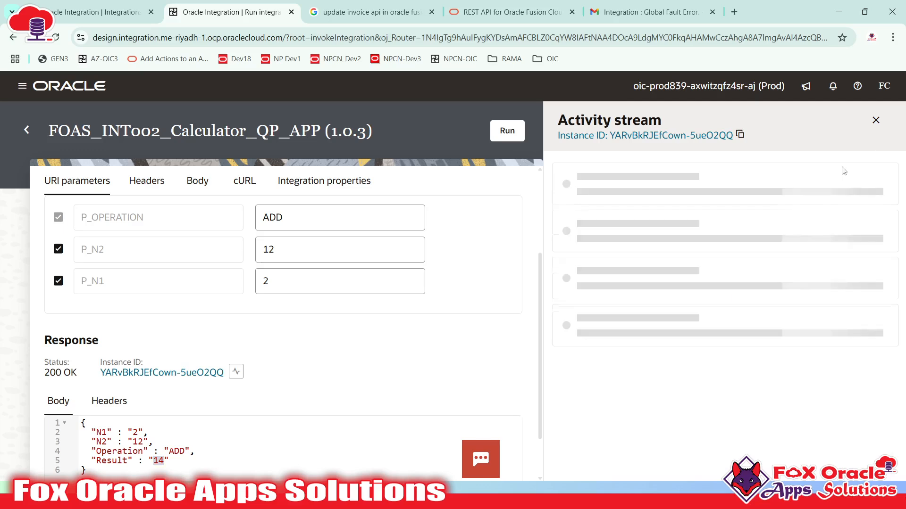
left_click(844, 173)
left_click(844, 176)
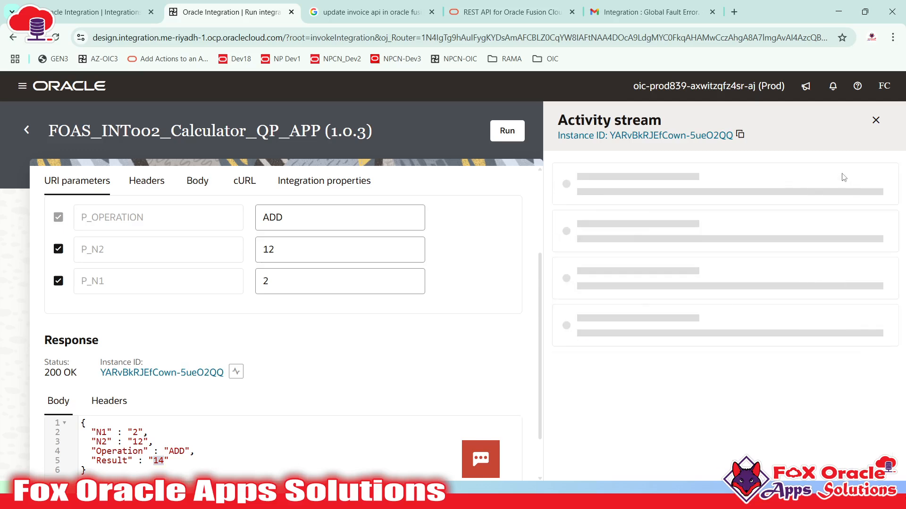
scroll(679, 276, "down", 3)
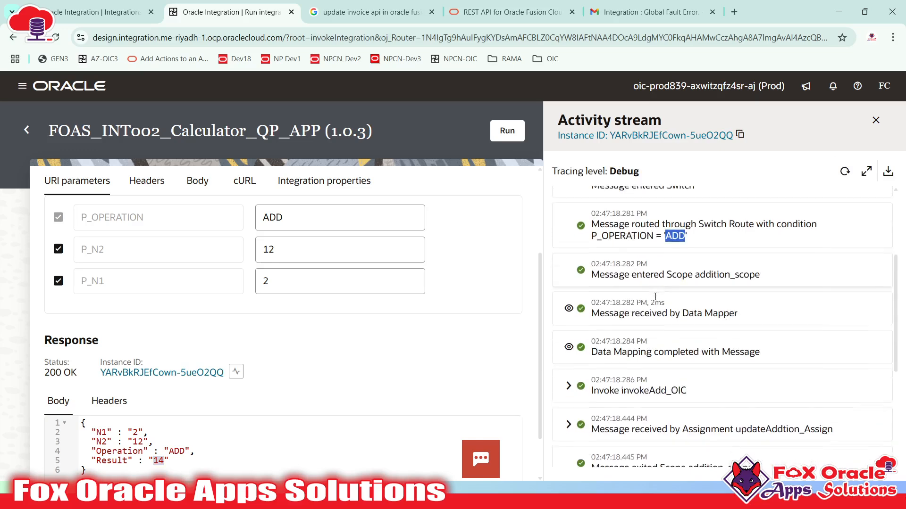
scroll(707, 283, "down", 3)
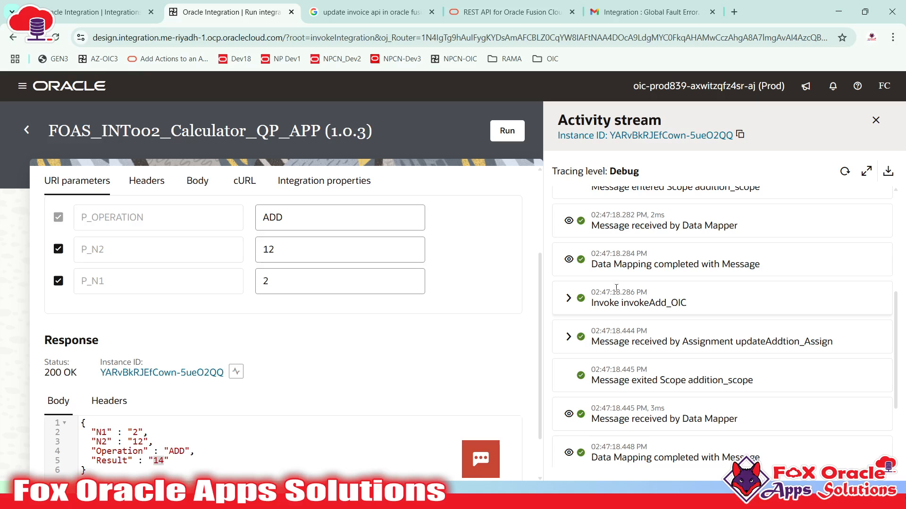
scroll(672, 327, "up", 1)
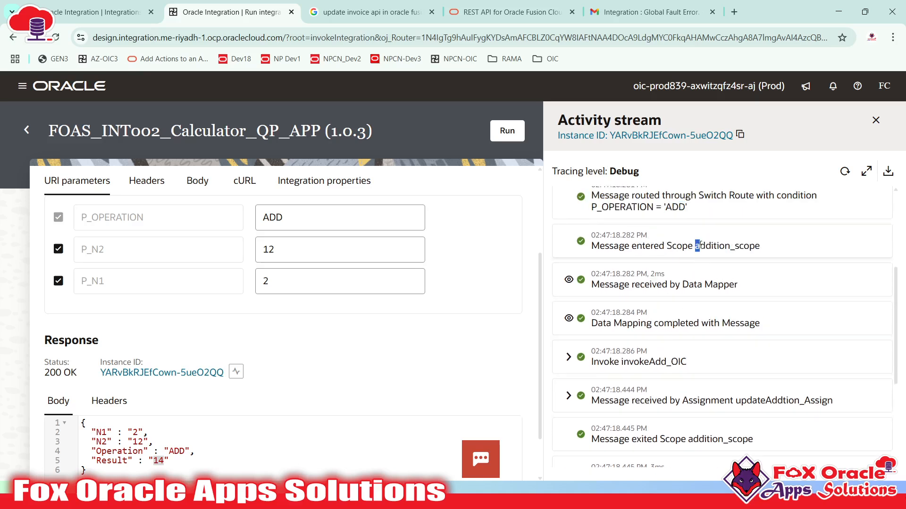
- Trace addition_scope, invokeAdd_OIC and updateAddtion_Assign, confirming var_result was assigned 14
left_click_drag(701, 245, 768, 248)
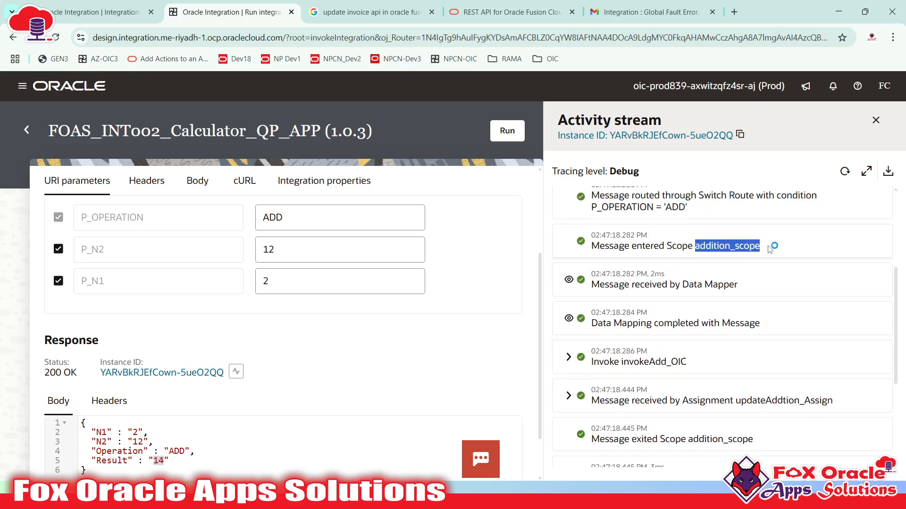
left_click(739, 245)
scroll(659, 325, "down", 1)
left_click_drag(620, 302, 664, 305)
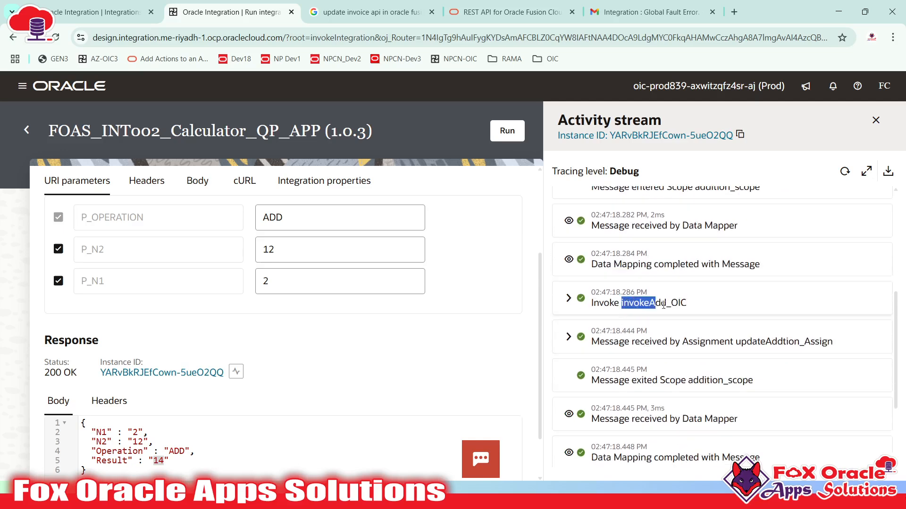
double_click(637, 306)
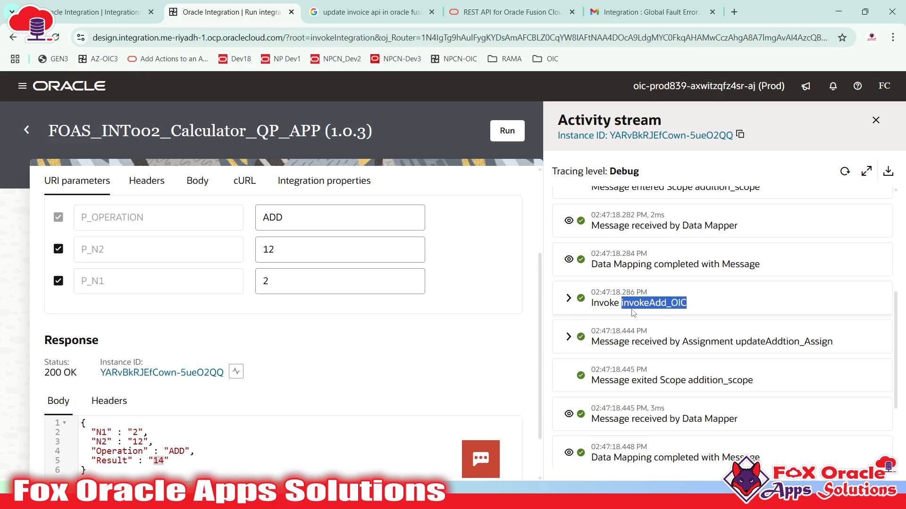
left_click(639, 304)
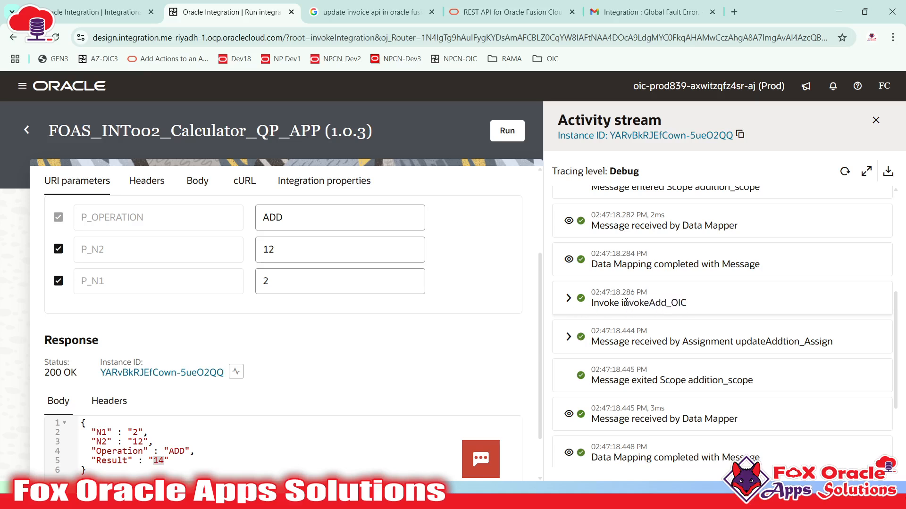
left_click_drag(623, 304, 678, 305)
left_click_drag(683, 340, 833, 341)
left_click(728, 344)
left_click_drag(738, 340, 813, 347)
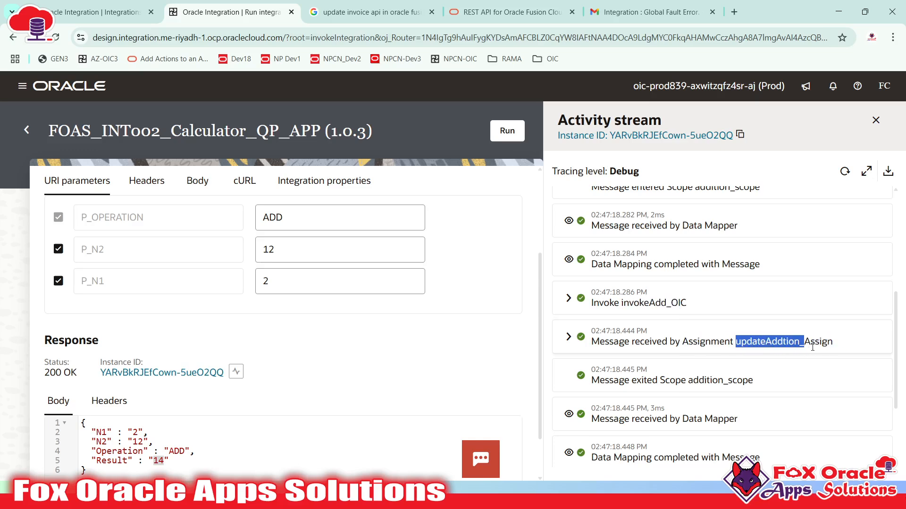
left_click(811, 344)
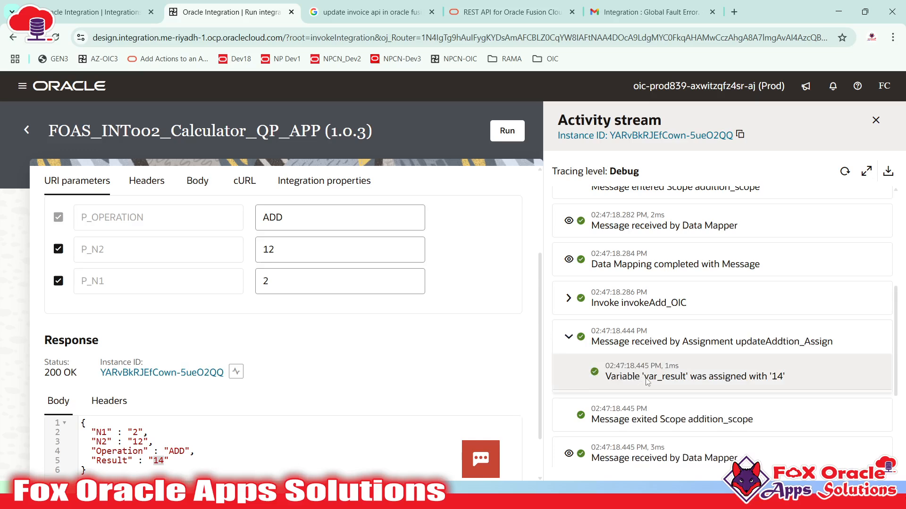
left_click(740, 386)
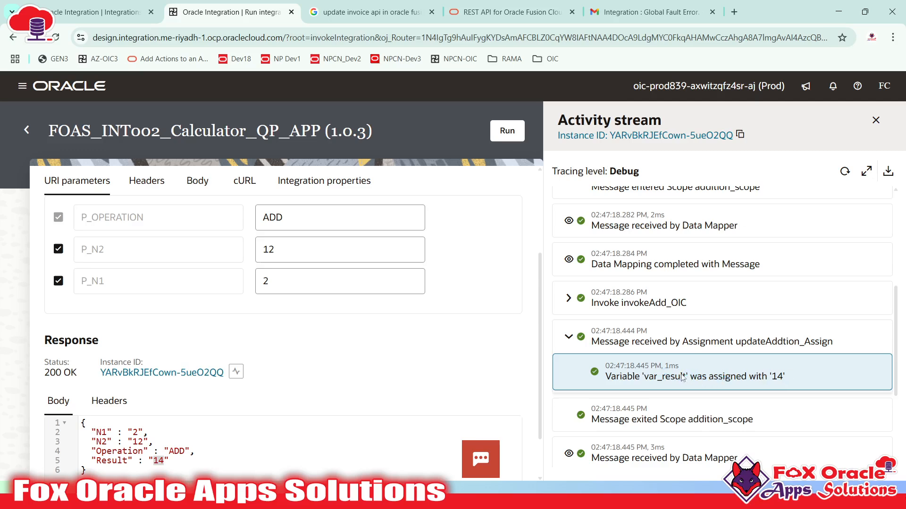
- Expand the final Data Mapping and Reply payloads to view the returned JSON
scroll(683, 377, "down", 3)
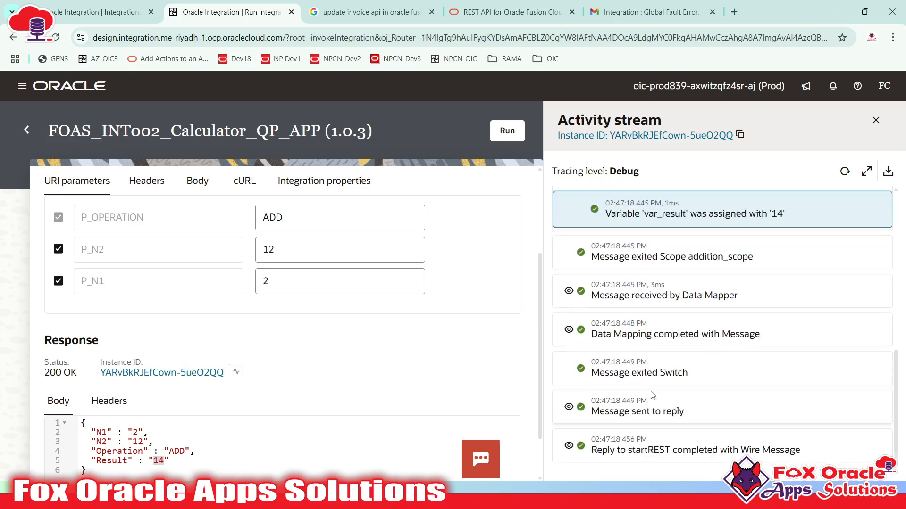
left_click(568, 329)
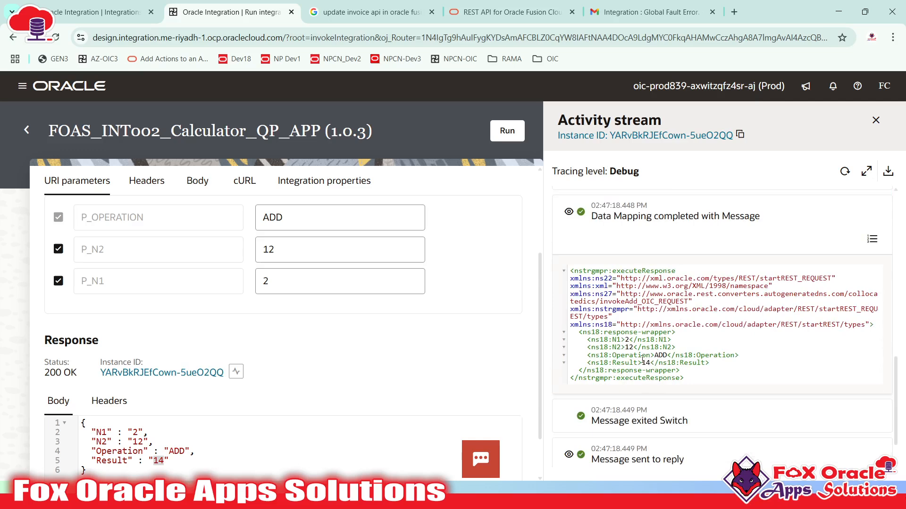
scroll(574, 449, "down", 1)
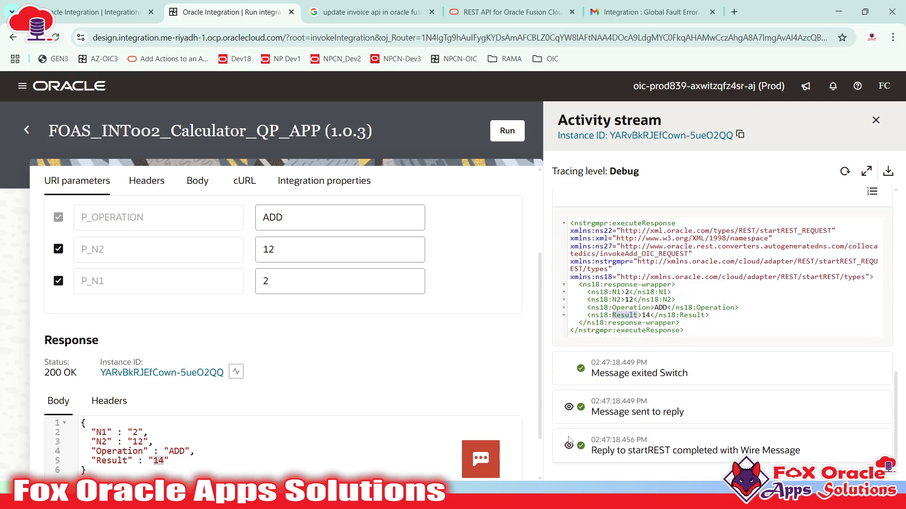
left_click(568, 447)
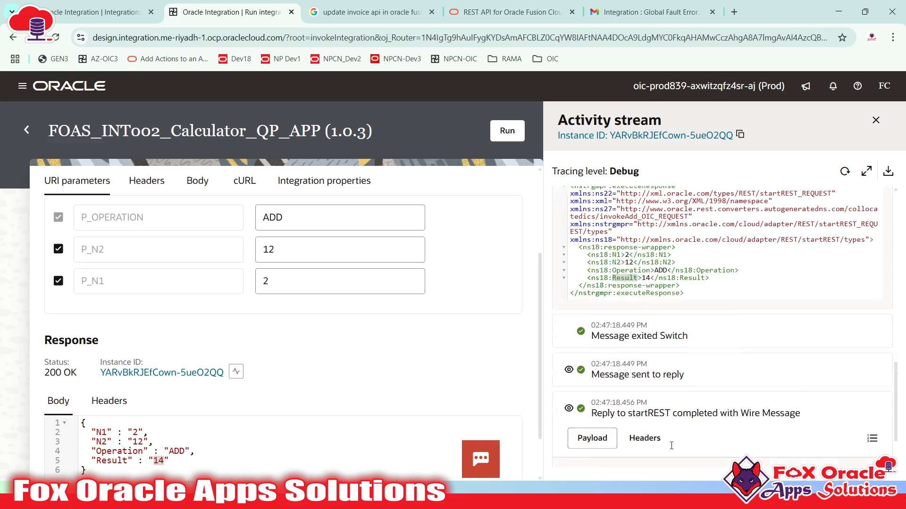
left_click_drag(573, 412, 589, 464)
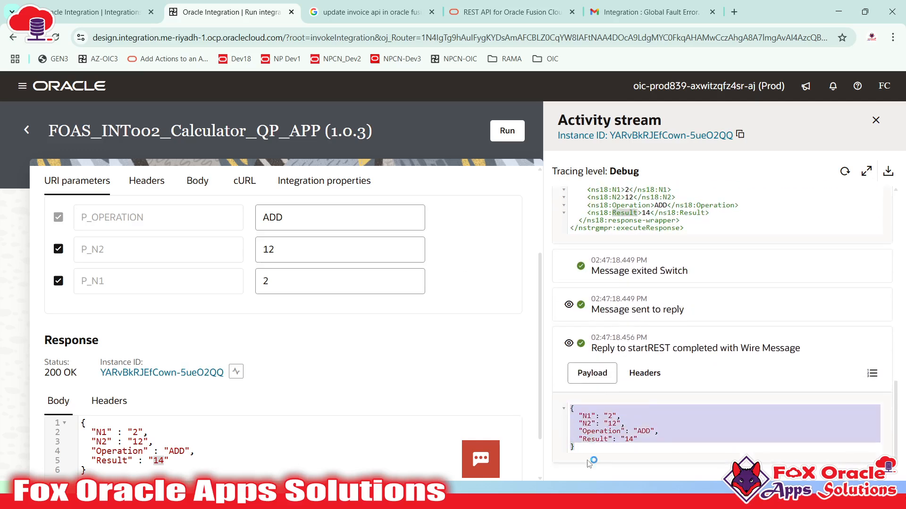
scroll(366, 259, "up", 1)
- Deactivate FOAS_Multiplication 1.0.0 so it is listed as Configured
left_click(107, 16)
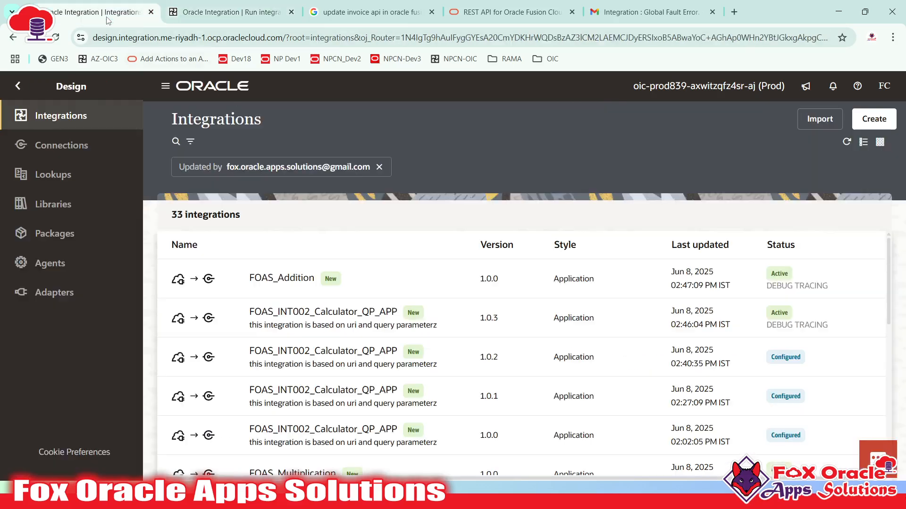
scroll(332, 314, "down", 4)
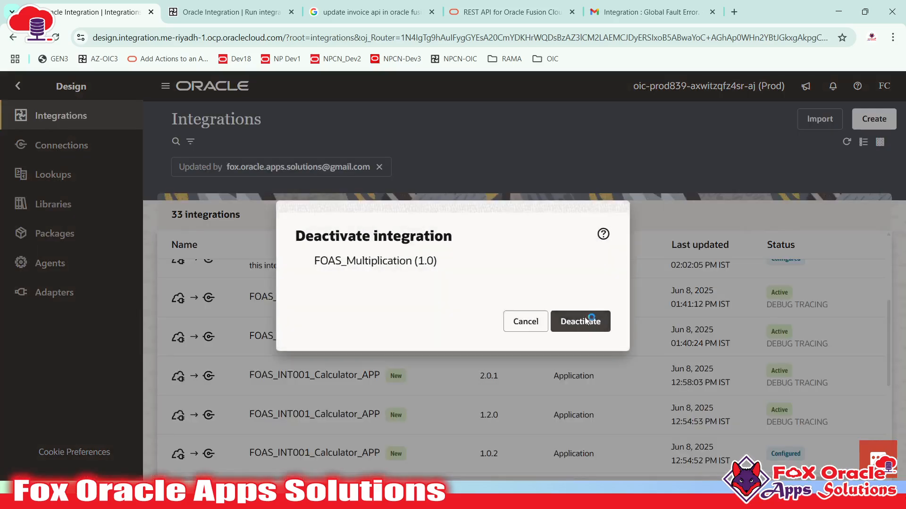
left_click(585, 317)
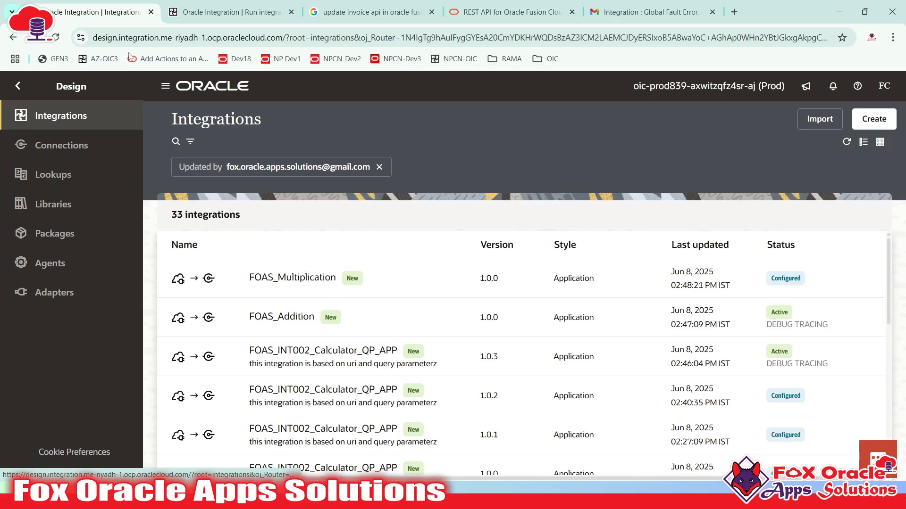
key("ctrl+Tab")
- Rerun version 1.0.3 with operation MUL and note the 500 status
double_click(301, 272)
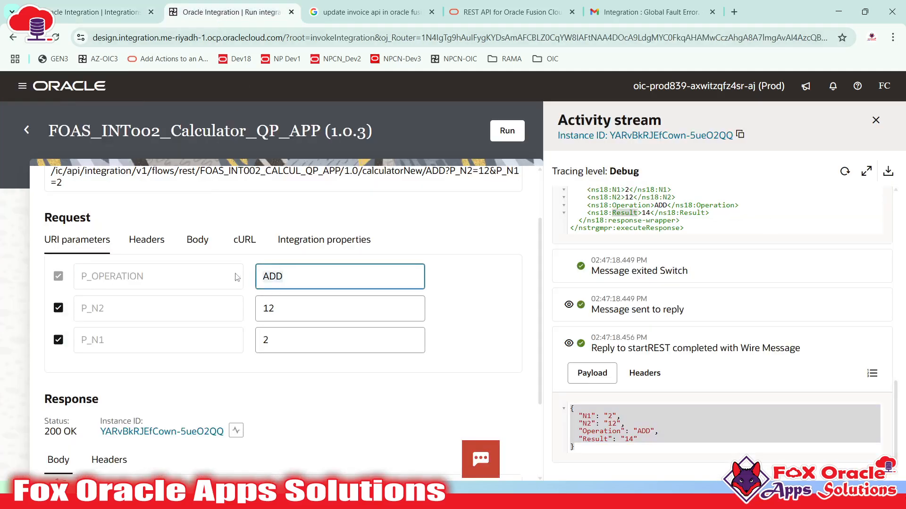
type("MUL")
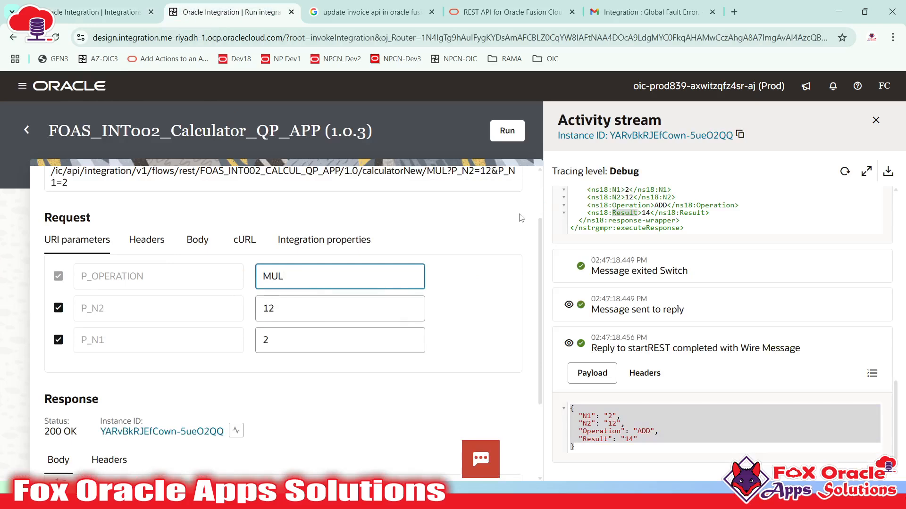
left_click(508, 135)
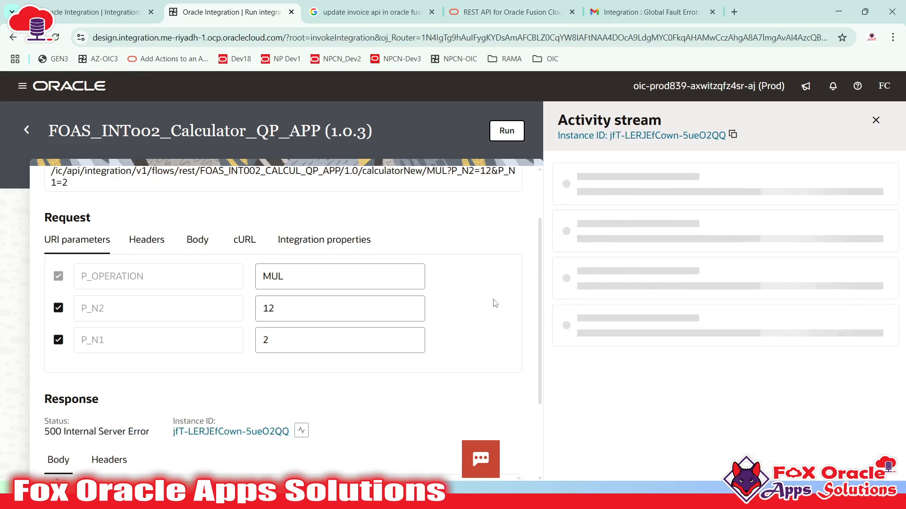
left_click_drag(47, 438, 149, 431)
- Reload the Activity stream and trace invokeMul_OIC through the global fault handler's notification entries
scroll(366, 431, "down", 1)
scroll(367, 432, "down", 4)
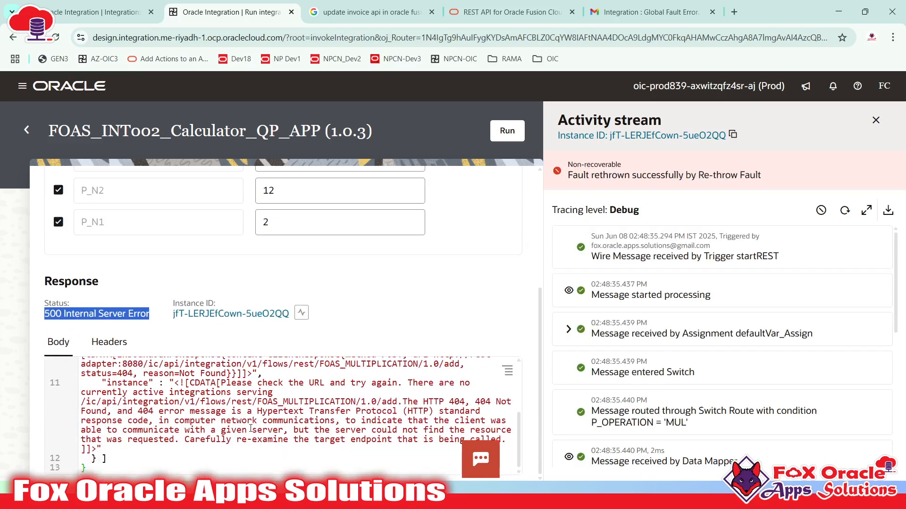
scroll(135, 399, "up", 3)
scroll(722, 344, "down", 6)
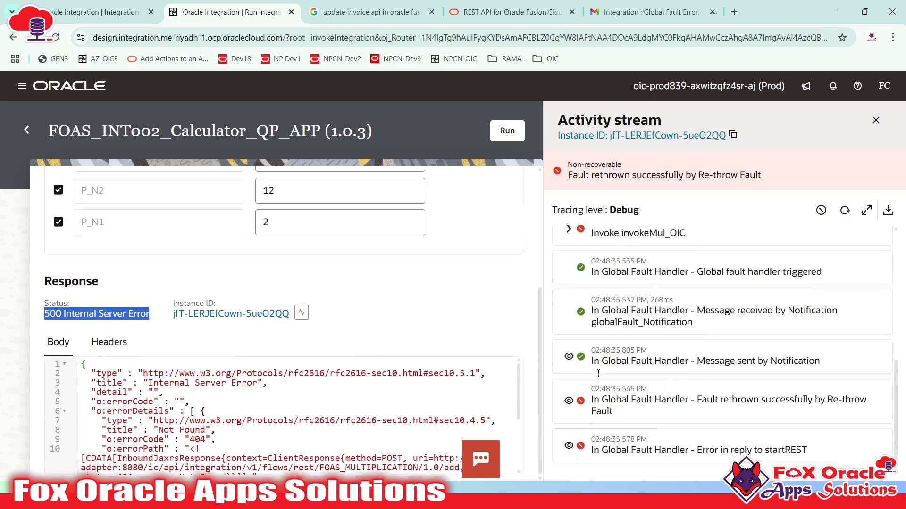
left_click(845, 216)
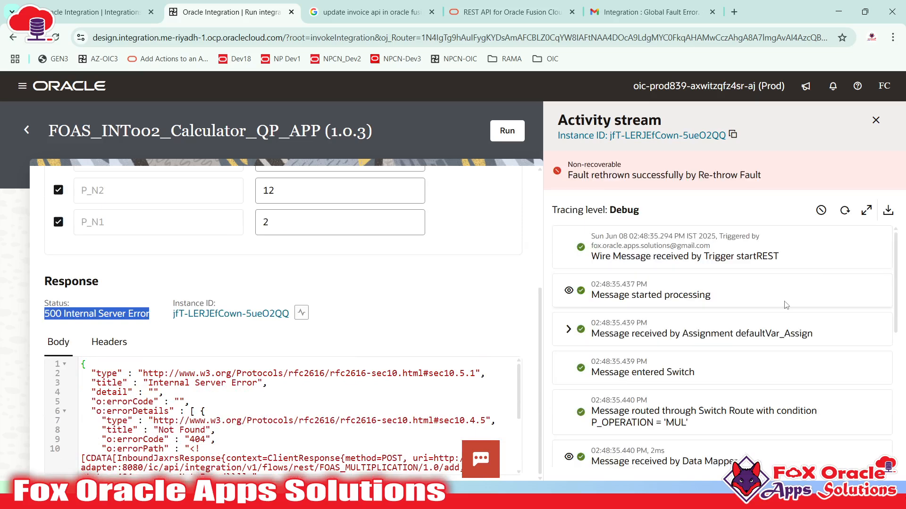
scroll(760, 330, "down", 3)
scroll(596, 347, "down", 1)
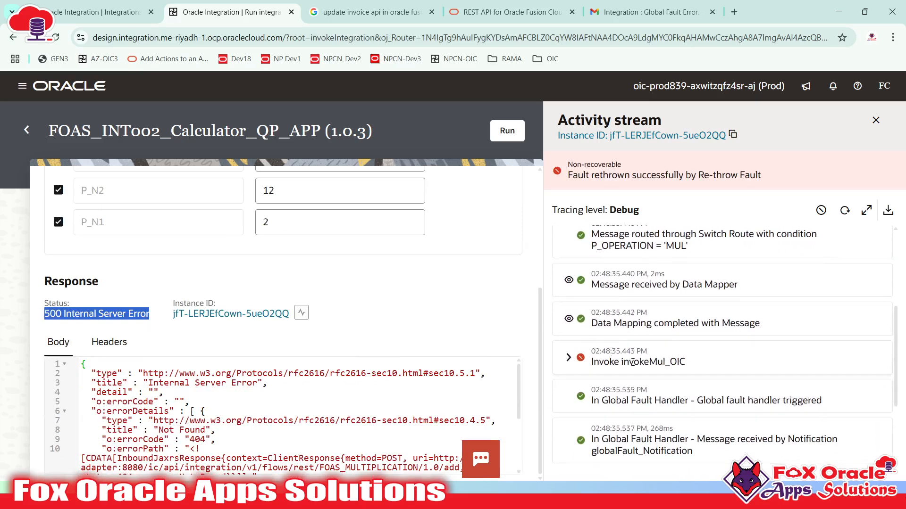
left_click_drag(624, 365, 708, 367)
scroll(708, 365, "down", 3)
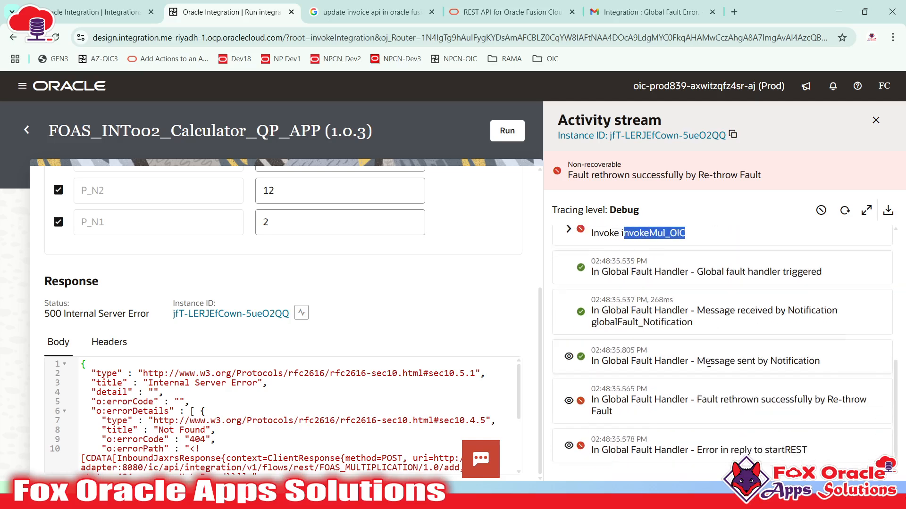
left_click_drag(696, 272, 781, 271)
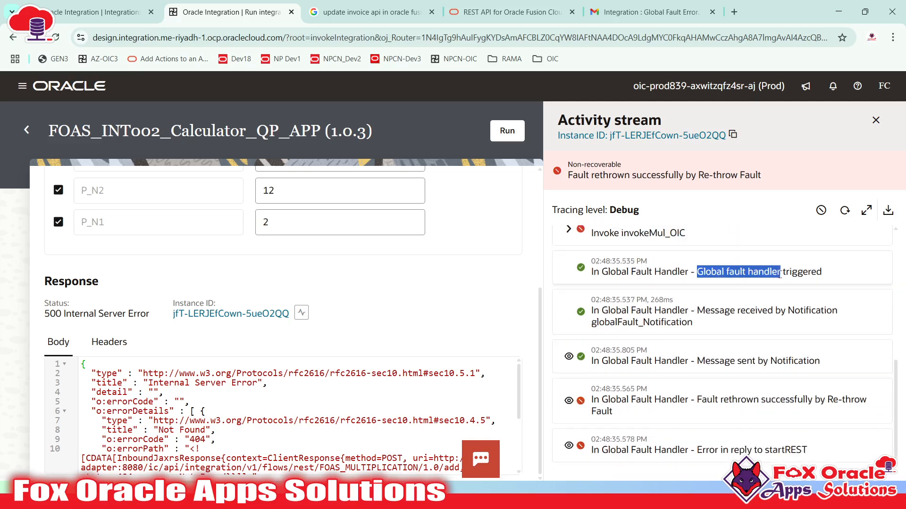
left_click(628, 314)
left_click_drag(629, 313, 616, 335)
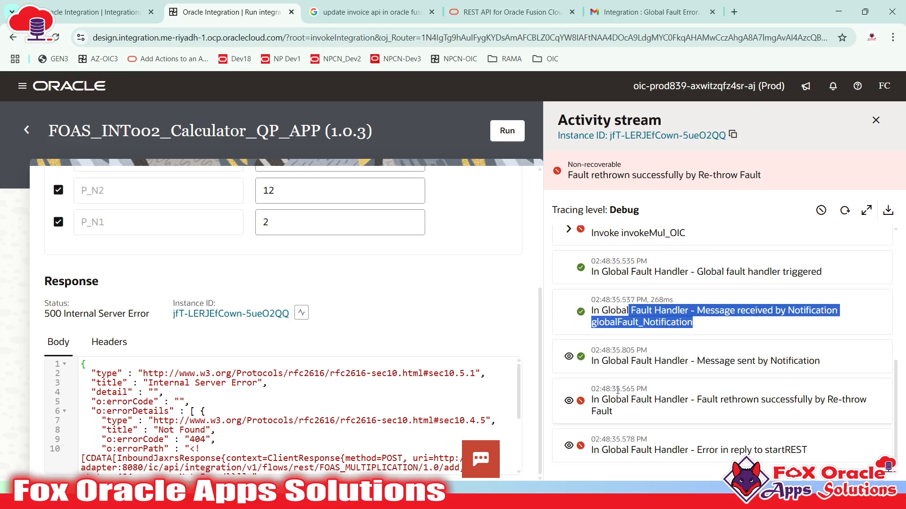
left_click_drag(697, 361, 798, 361)
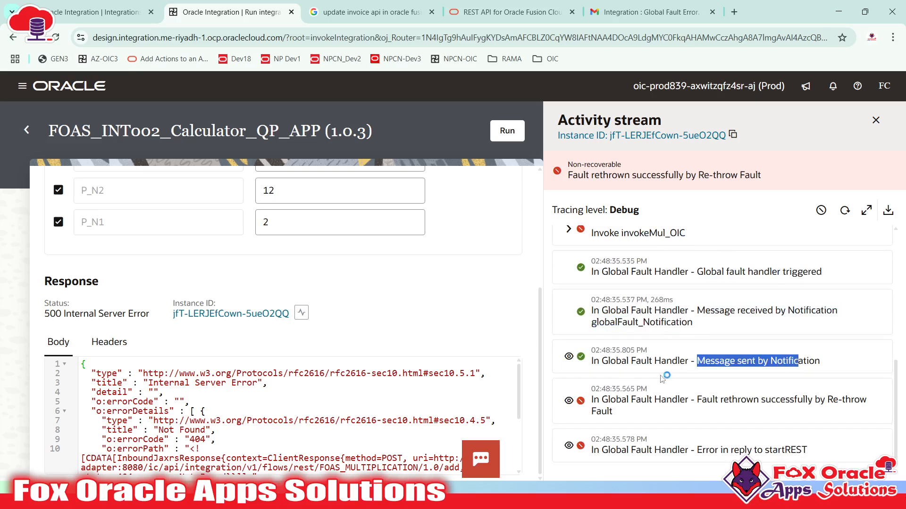
- Expand the notification payload and the rethrown fault's payload
left_click(568, 358)
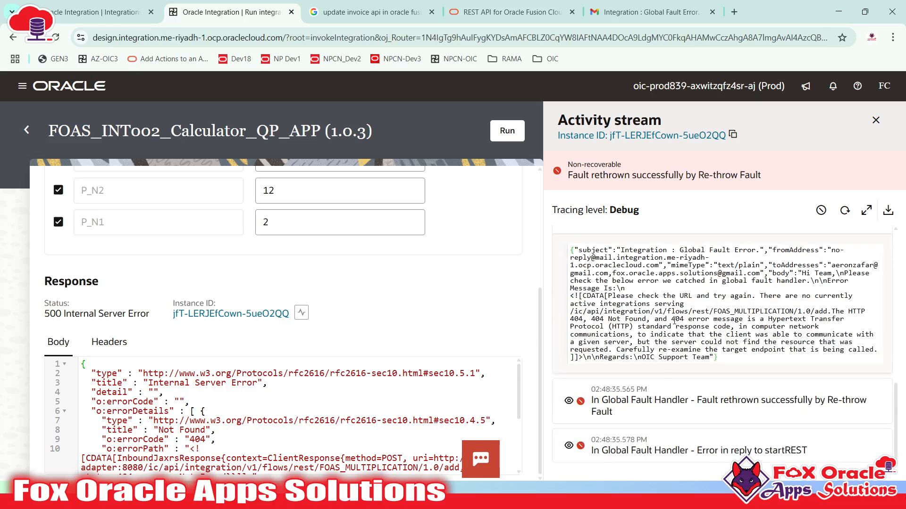
scroll(674, 321, "up", 1)
left_click_drag(634, 339, 662, 394)
scroll(679, 420, "down", 1)
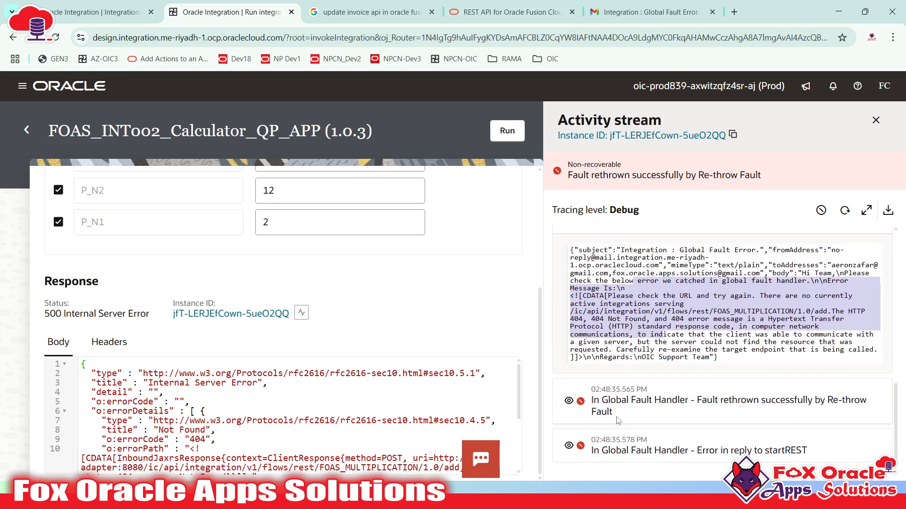
left_click(569, 400)
scroll(613, 377, "down", 1)
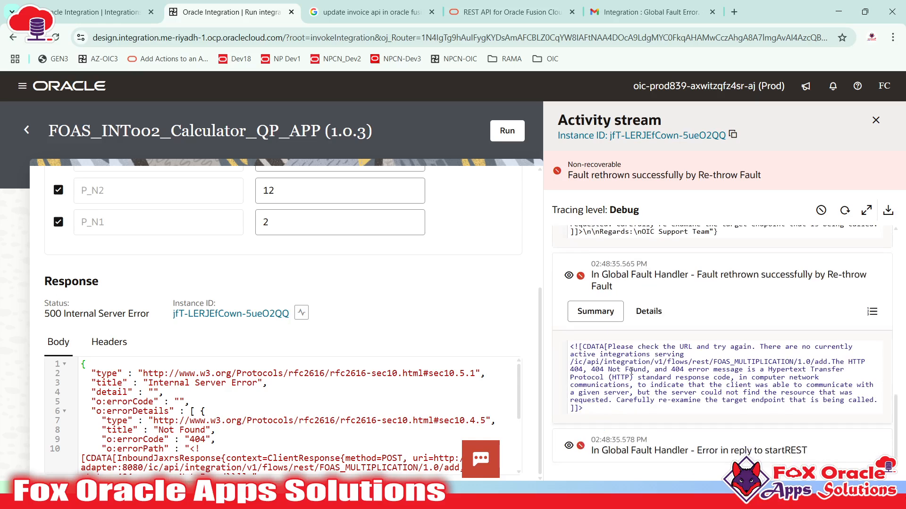
left_click_drag(626, 369, 681, 423)
- Open the newest Integration : Global Fault Error email thread in the Gmail inbox
left_click(627, 18)
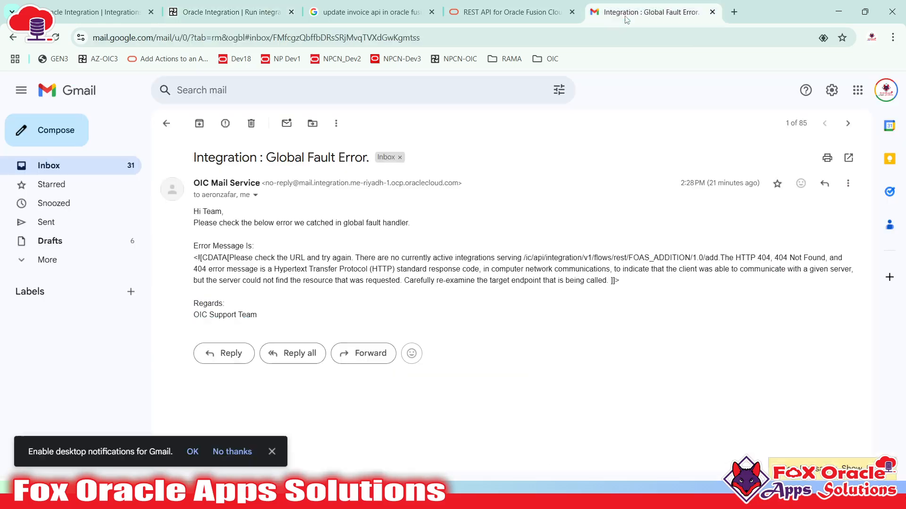
left_click(167, 124)
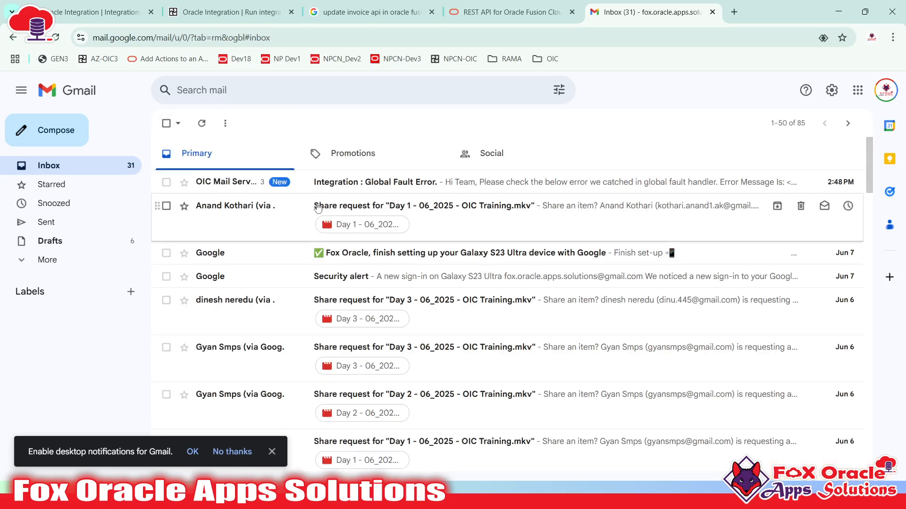
left_click(354, 182)
scroll(264, 288, "down", 1)
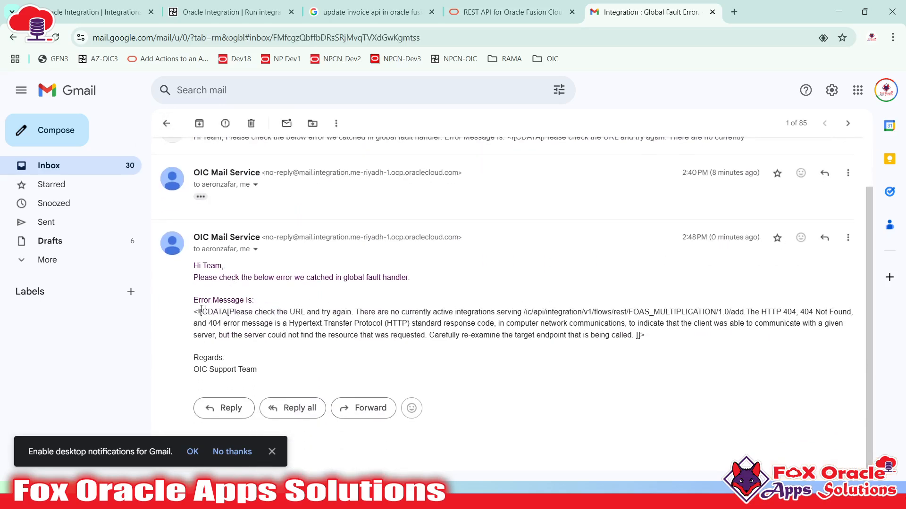
- Highlight FOAS_MULTIPLICATION in the error URL, then return to the integration run page
left_click_drag(199, 312, 517, 354)
left_click(730, 346)
left_click_drag(630, 312, 717, 312)
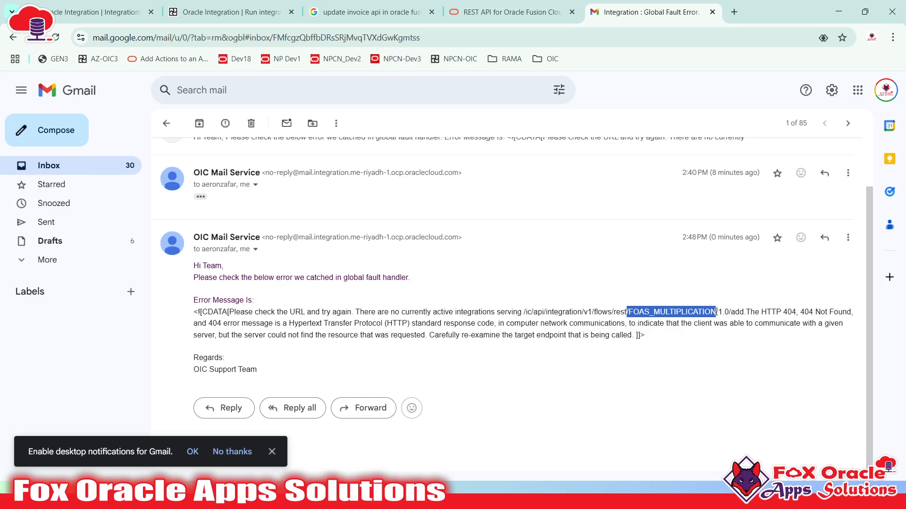
left_click(264, 12)
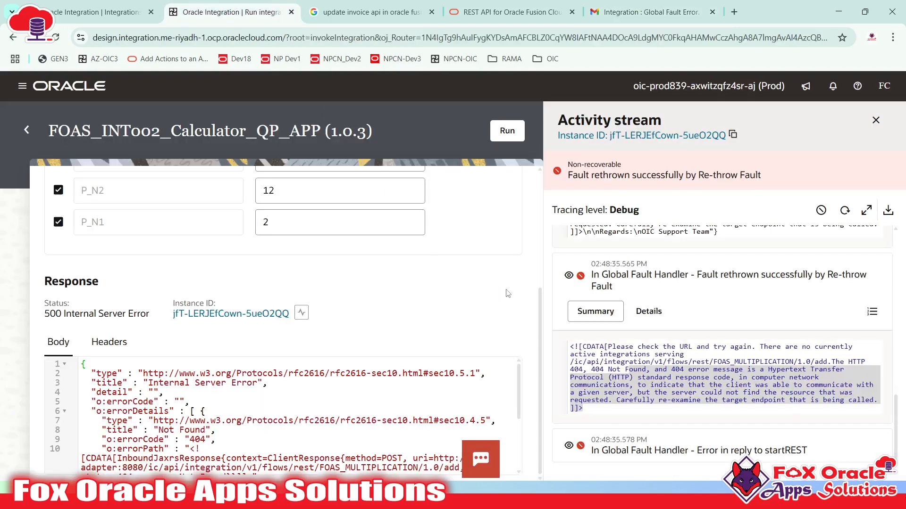
- Open the Observability section from the integrations tab's navigation menu
scroll(787, 286, "up", 15)
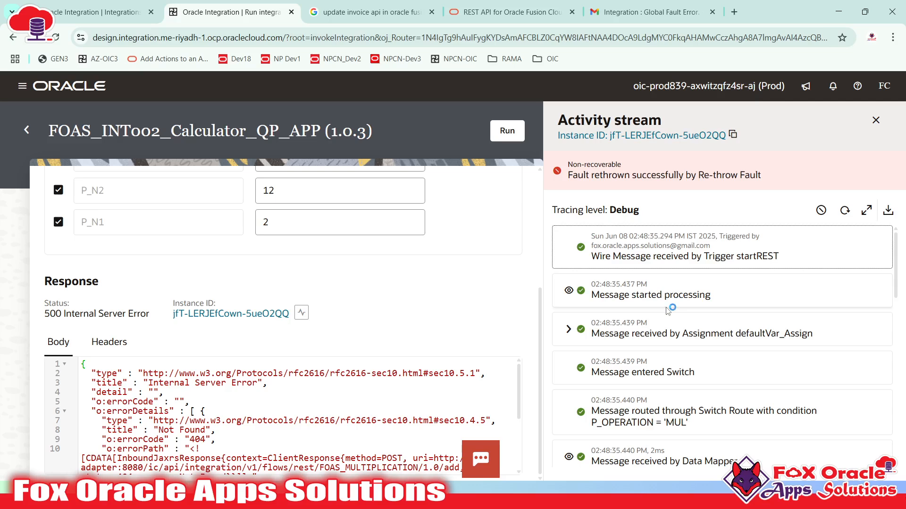
scroll(337, 304, "up", 4)
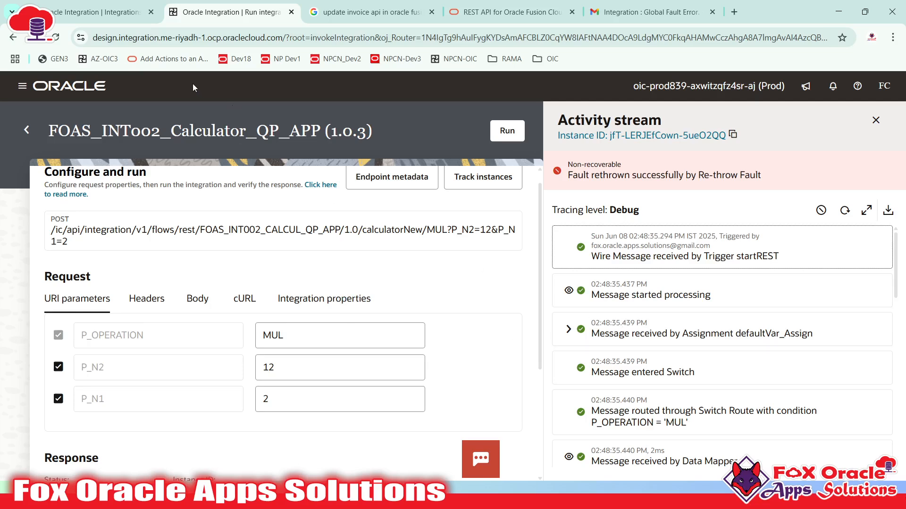
left_click(107, 18)
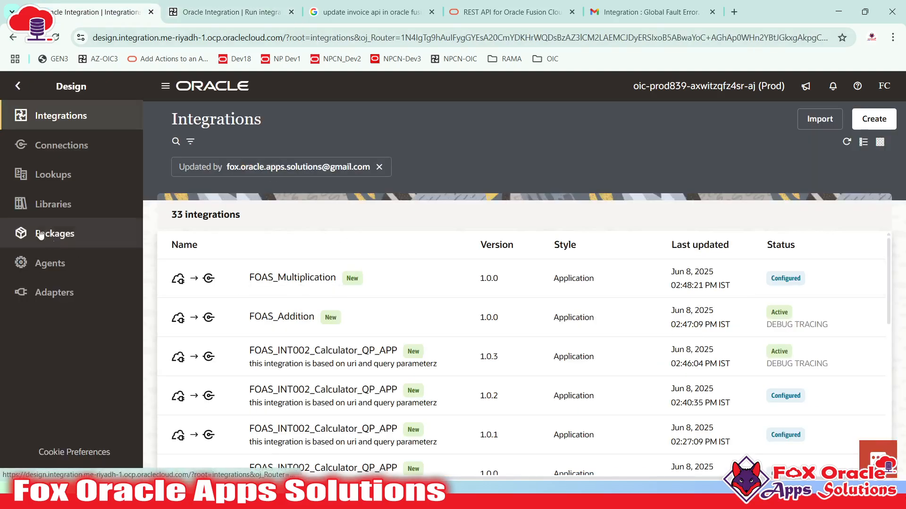
left_click(18, 86)
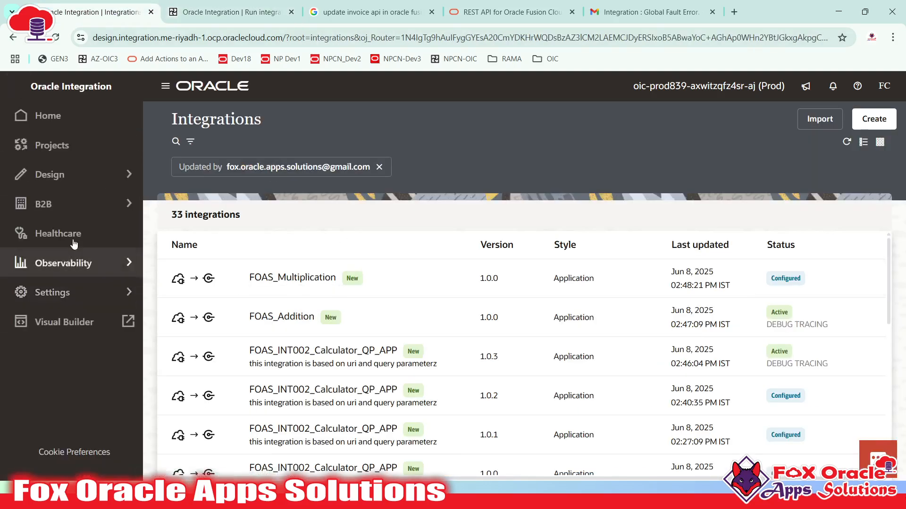
left_click(94, 263)
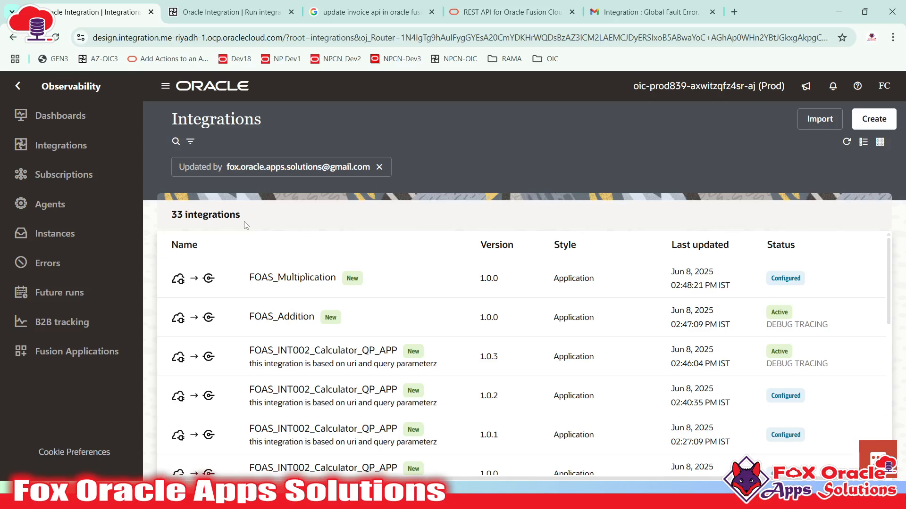
- Check the MUL operation value on the run page, then open the Instances list
left_click(210, 15)
left_click_drag(290, 335, 254, 338)
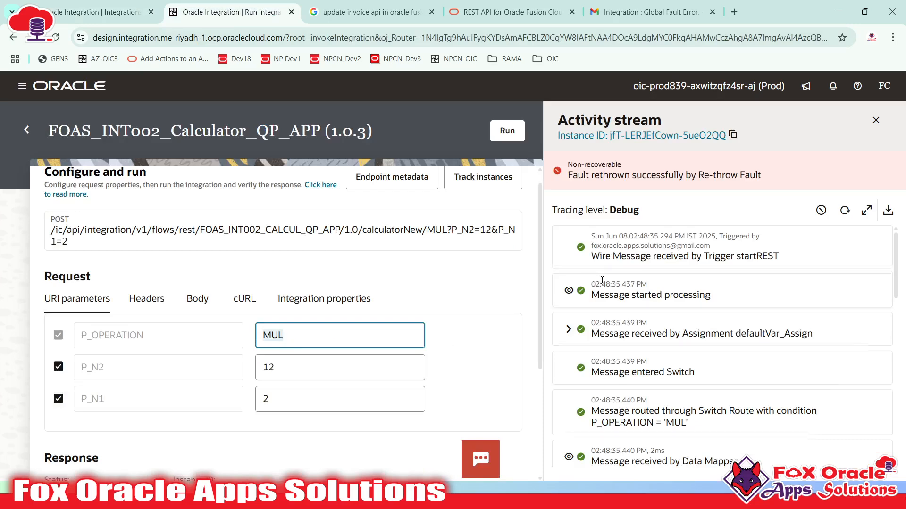
left_click(94, 11)
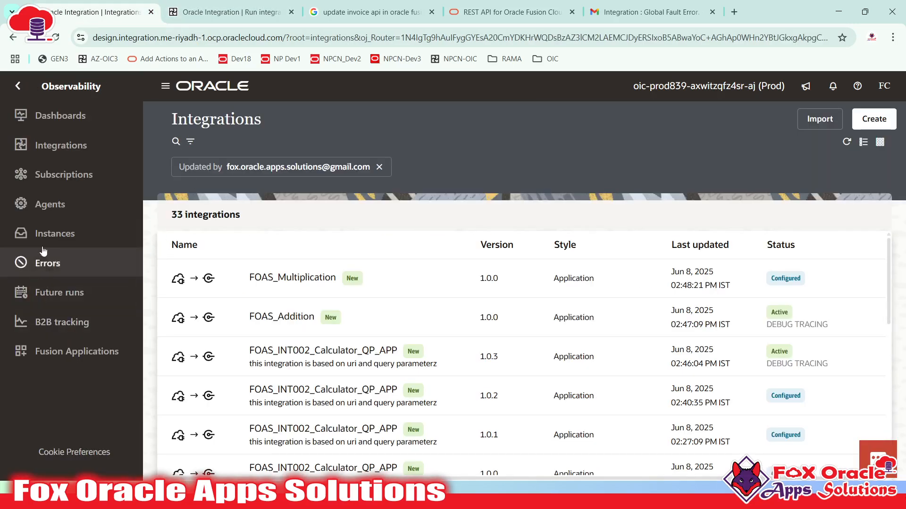
left_click(59, 244)
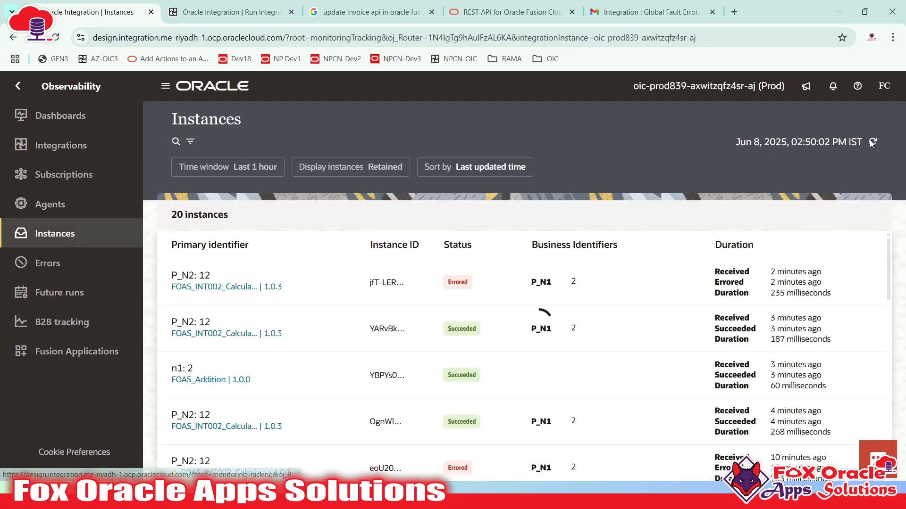
- Refresh the instances and view the activity streams of the second and FOAS_Addition instances
left_click(873, 142)
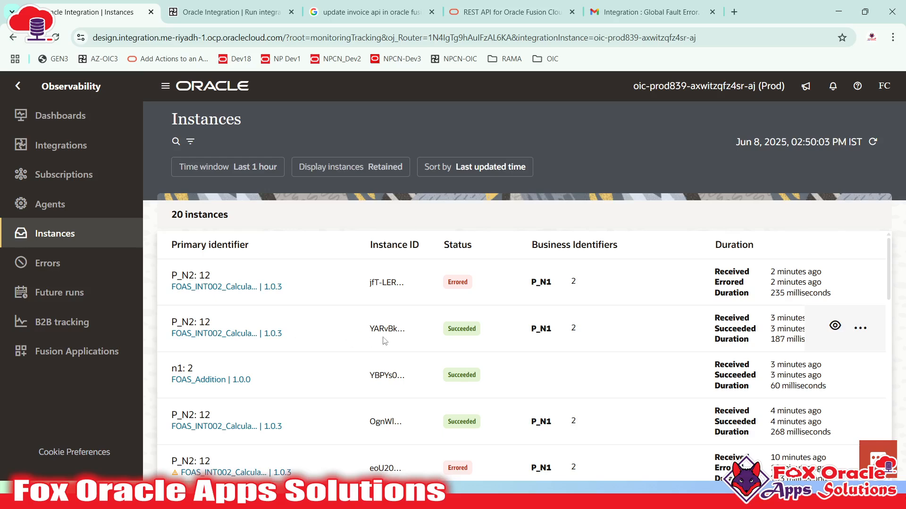
left_click(835, 326)
scroll(678, 355, "down", 5)
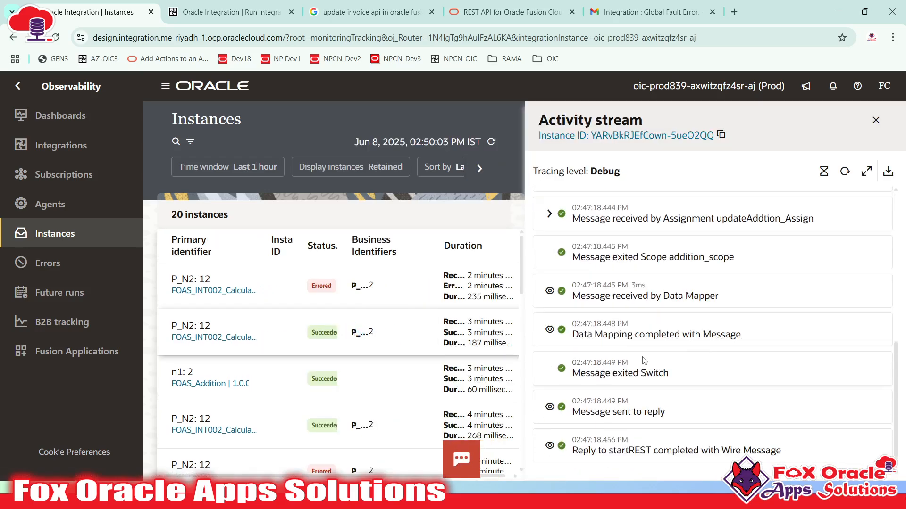
scroll(468, 411, "down", 1)
left_click(467, 319)
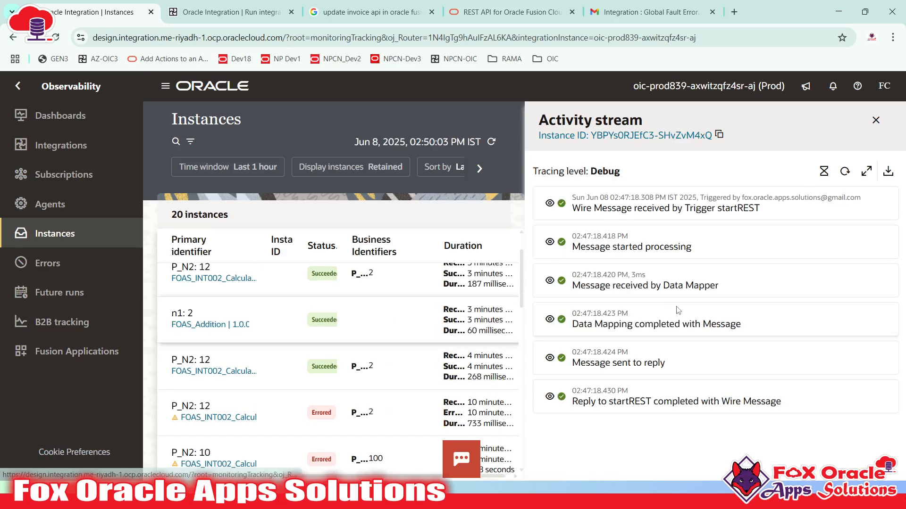
left_click(844, 172)
left_click(875, 120)
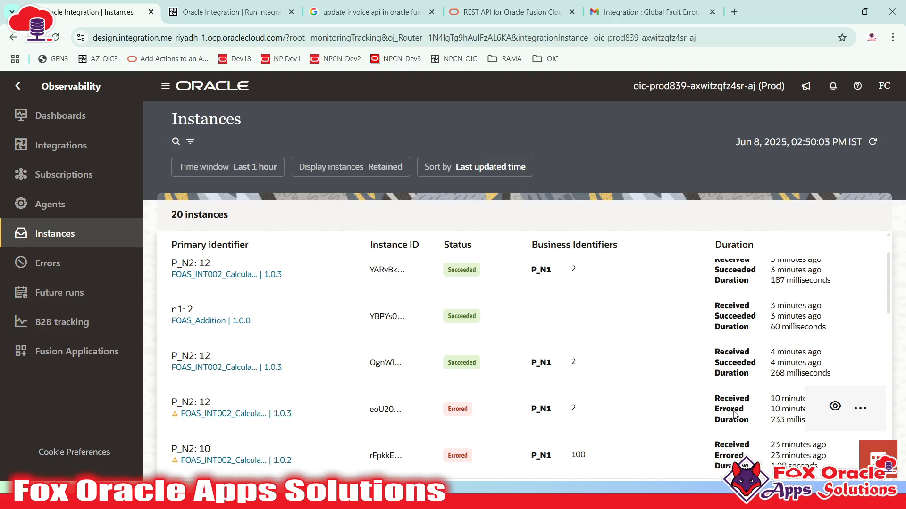
- Refresh the Instances list to the latest runs, as of 02:50:48 IST
mouse_move(788, 370)
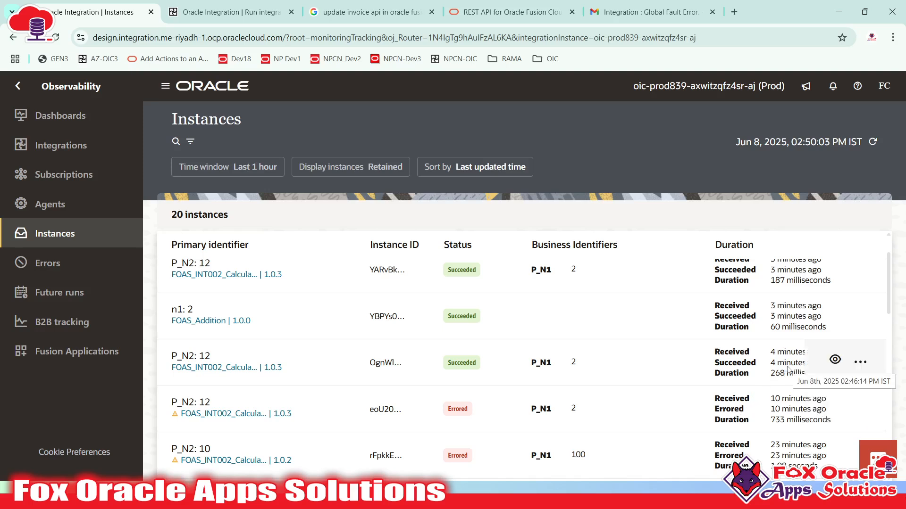
scroll(553, 321, "up", 2)
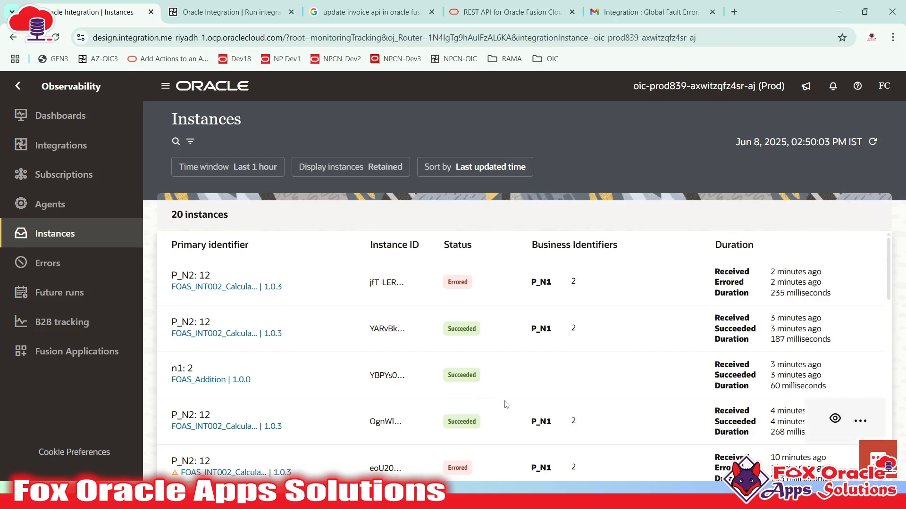
left_click(873, 142)
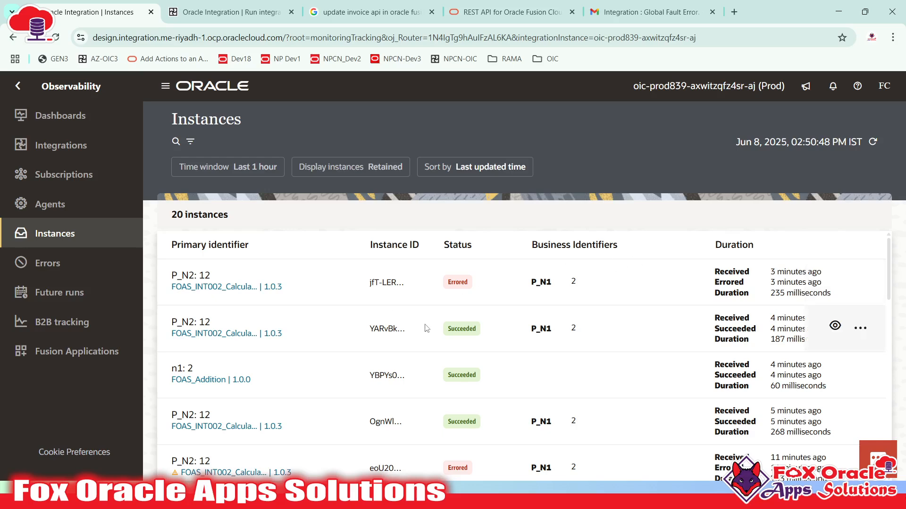
- Switch to the integration run tab and dismiss the Windows start menu
left_click(235, 18)
key("super")
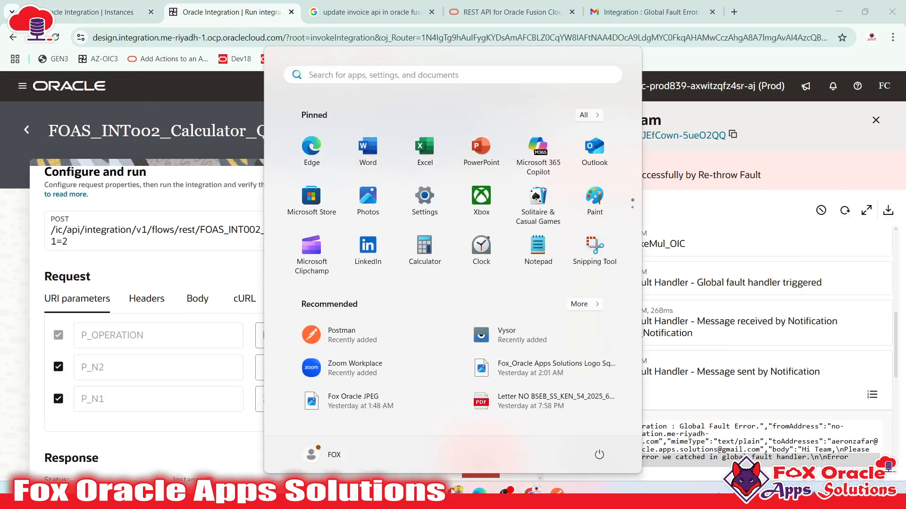
left_click(702, 239)
scroll(690, 309, "up", 5)
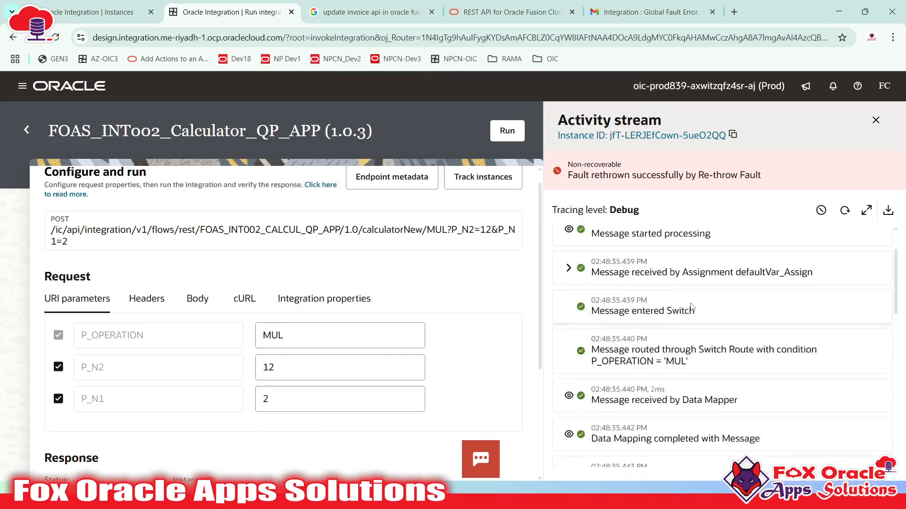
scroll(689, 310, "down", 10)
scroll(689, 310, "up", 10)
scroll(688, 310, "up", 2)
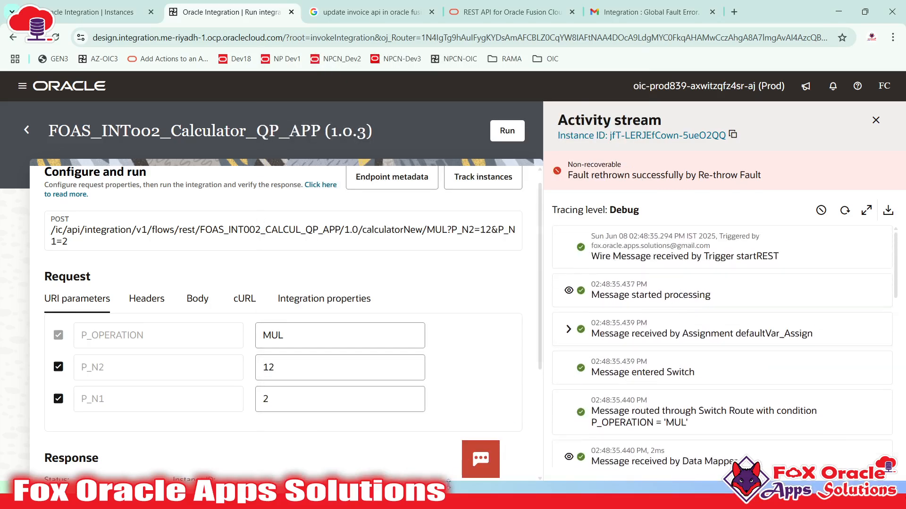
- Glance at the Teams meeting, then return to Oracle Integration's list of 33 integrations
key("super")
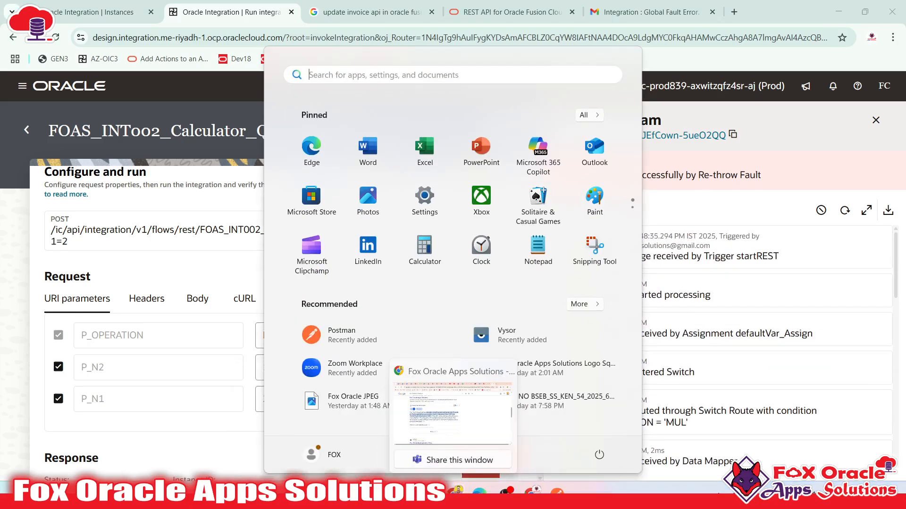
mouse_move(427, 493)
left_click(427, 430)
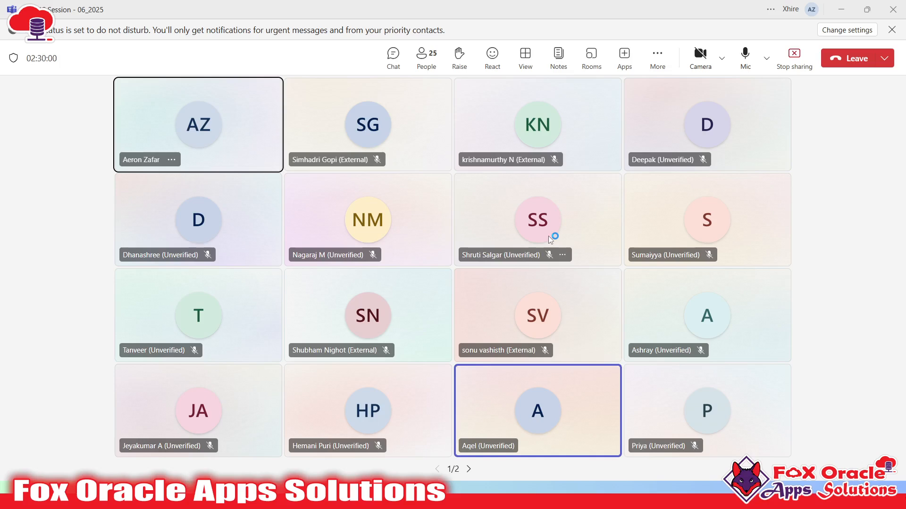
key("alt+Tab")
left_click(27, 131)
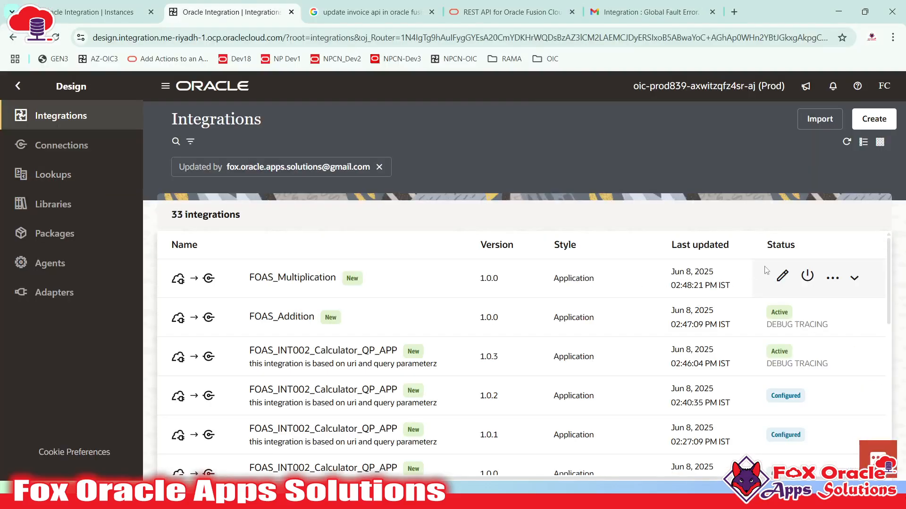
- Cancel the FOAS_Multiplication activation, then deactivate FOAS_INT002_Calculator_QP_APP 1.0.3 to Configured
left_click(807, 276)
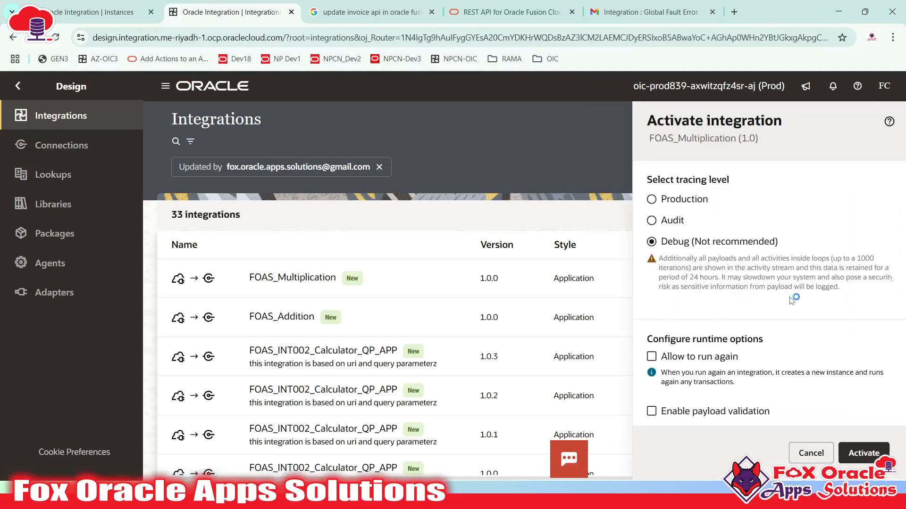
left_click(804, 454)
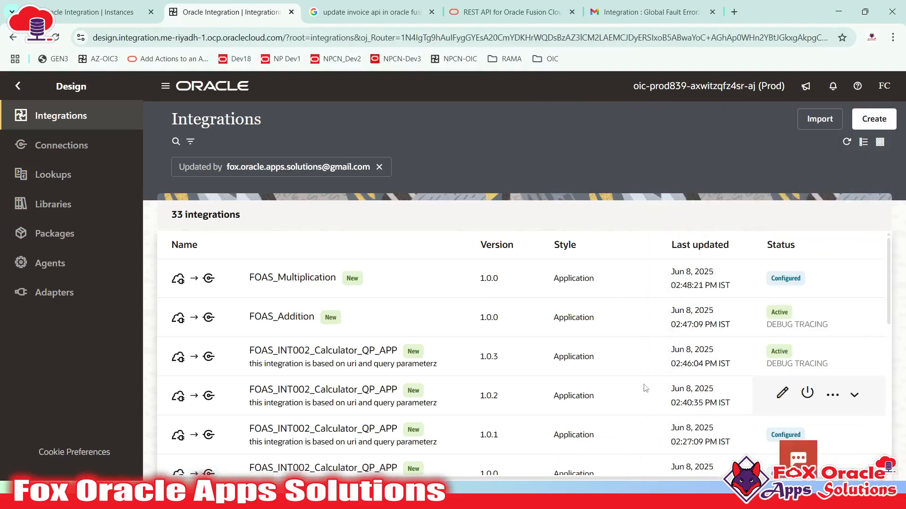
left_click(805, 357)
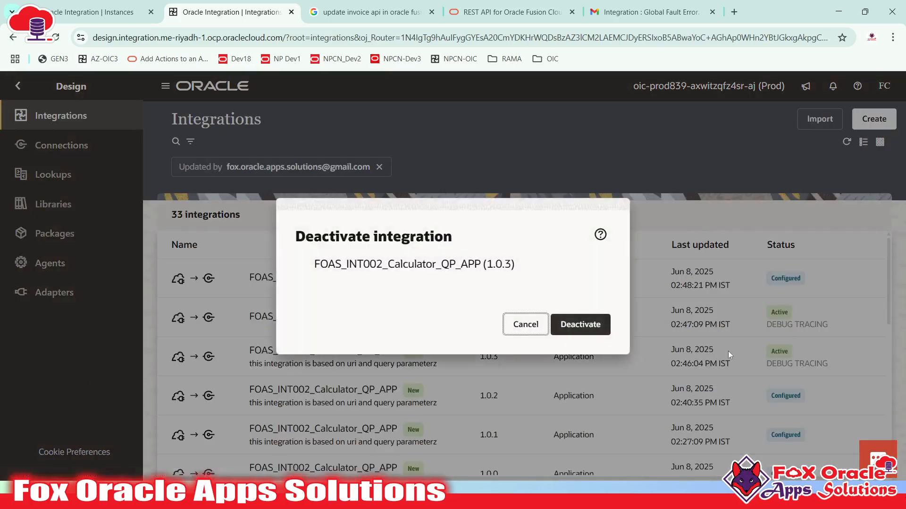
left_click(602, 333)
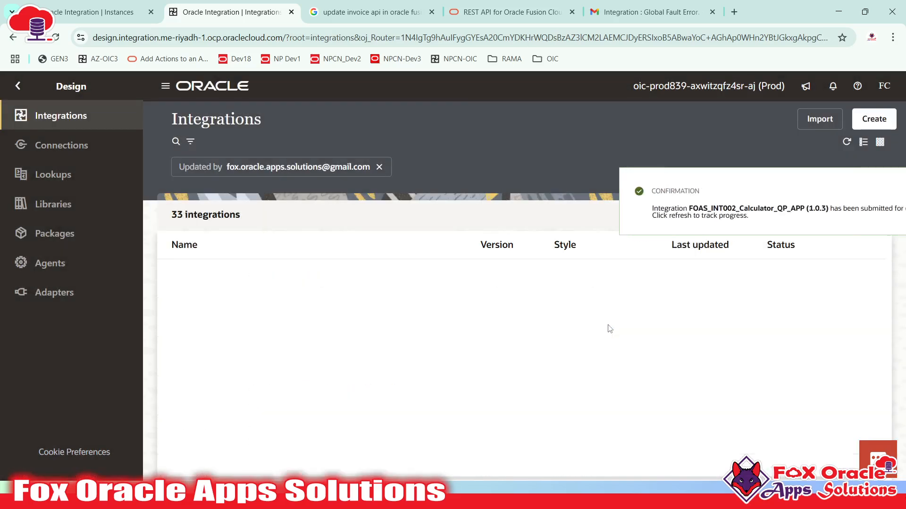
left_click(846, 142)
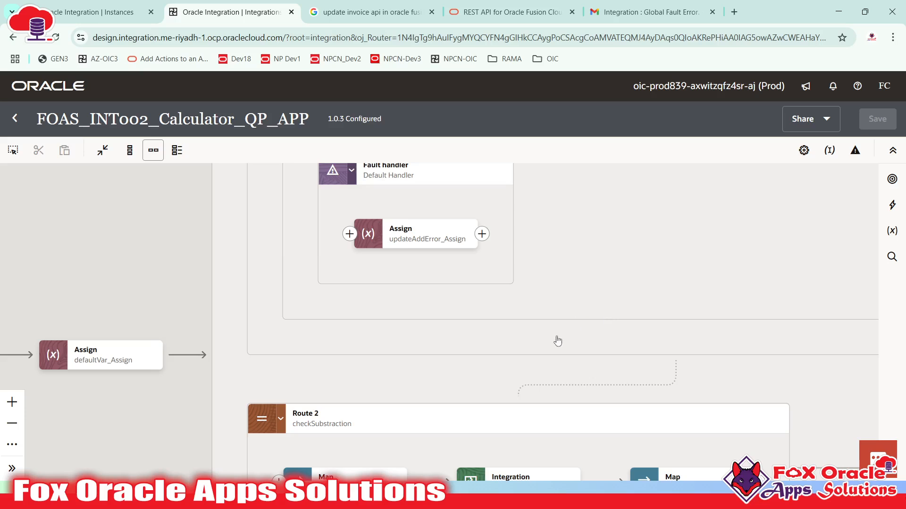
scroll(634, 276, "down", 3)
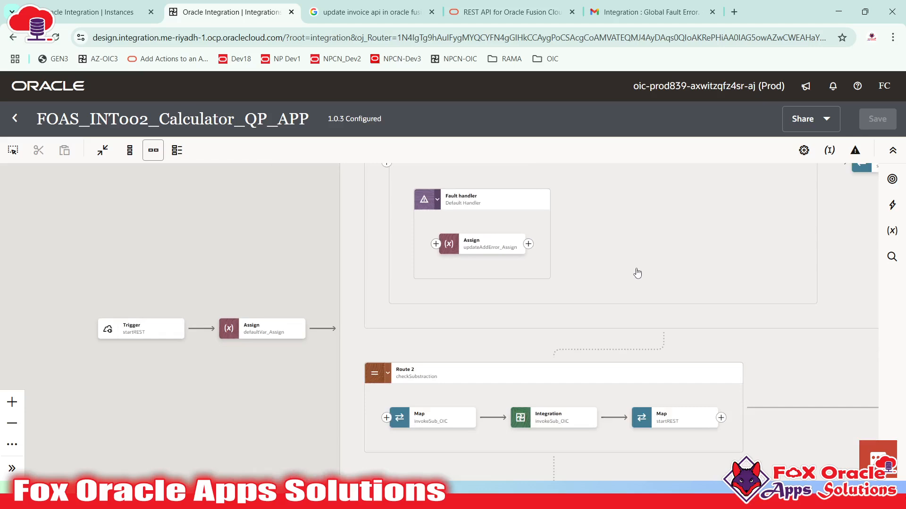
scroll(636, 273, "up", 1)
scroll(637, 273, "down", 2)
scroll(636, 274, "up", 2)
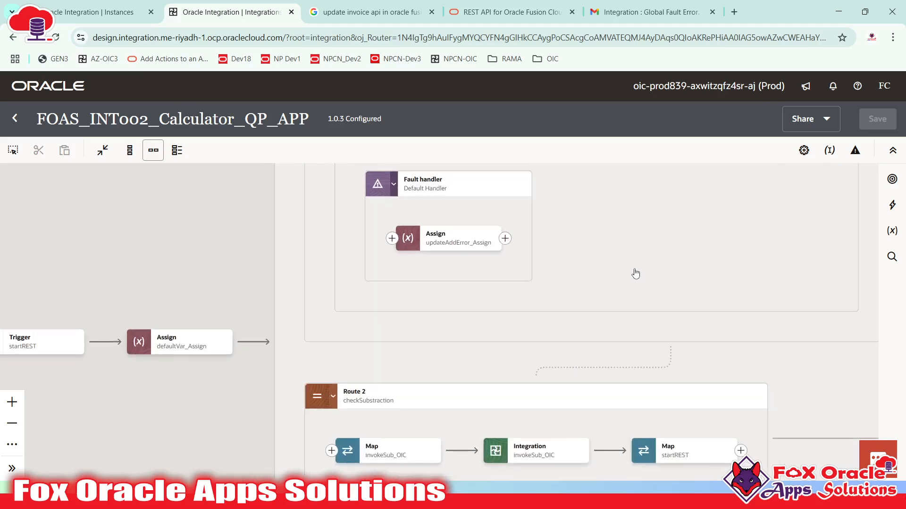
scroll(635, 273, "down", 1)
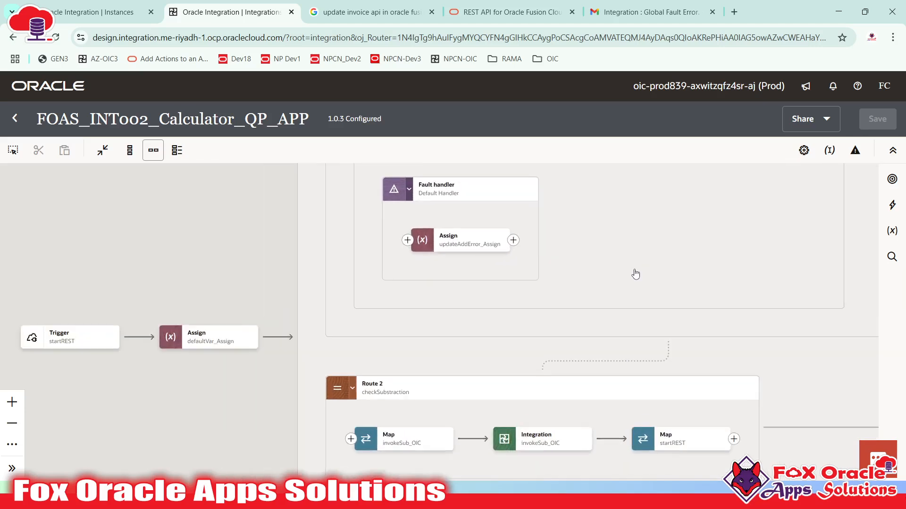
left_click(14, 425)
left_click(12, 404)
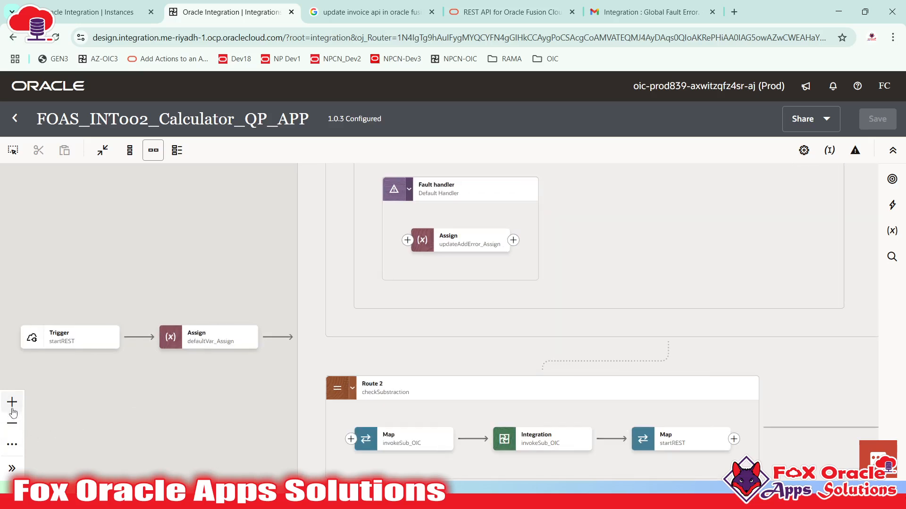
left_click(13, 426)
left_click(13, 426)
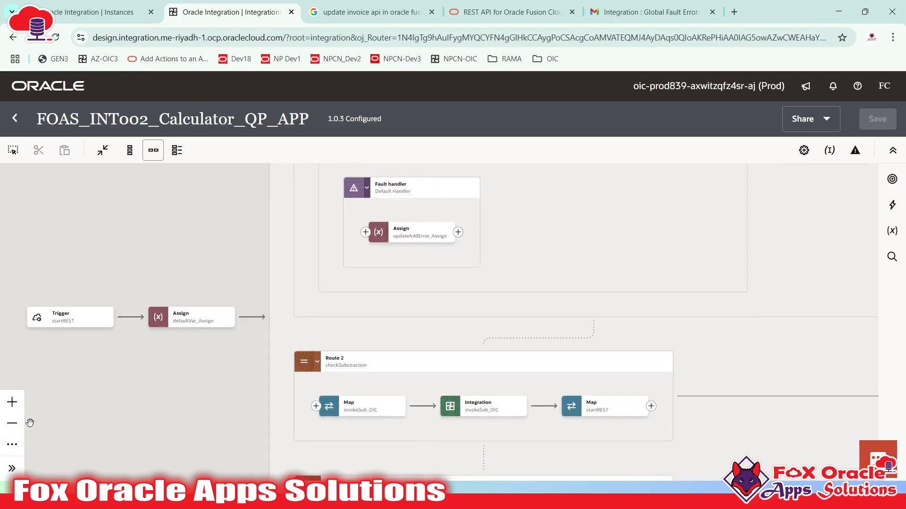
left_click_drag(698, 266, 572, 337)
scroll(572, 332, "up", 2)
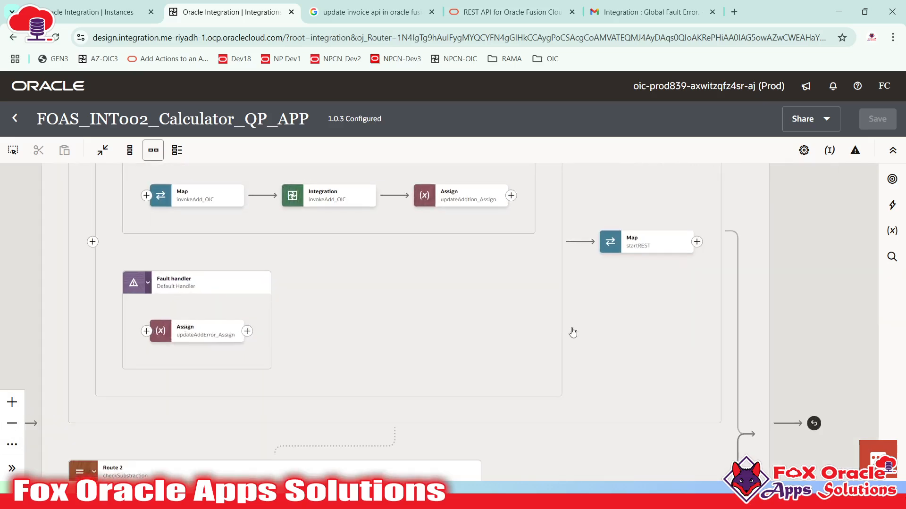
left_click_drag(424, 298, 473, 409)
left_click_drag(377, 283, 467, 376)
scroll(467, 375, "up", 1)
left_click_drag(436, 313, 361, 254)
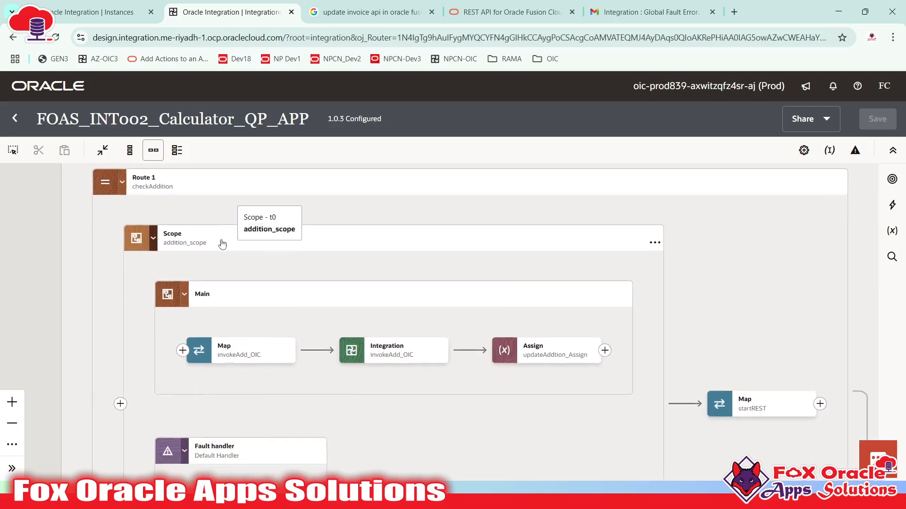
left_click(168, 246)
left_click_drag(227, 238, 233, 204)
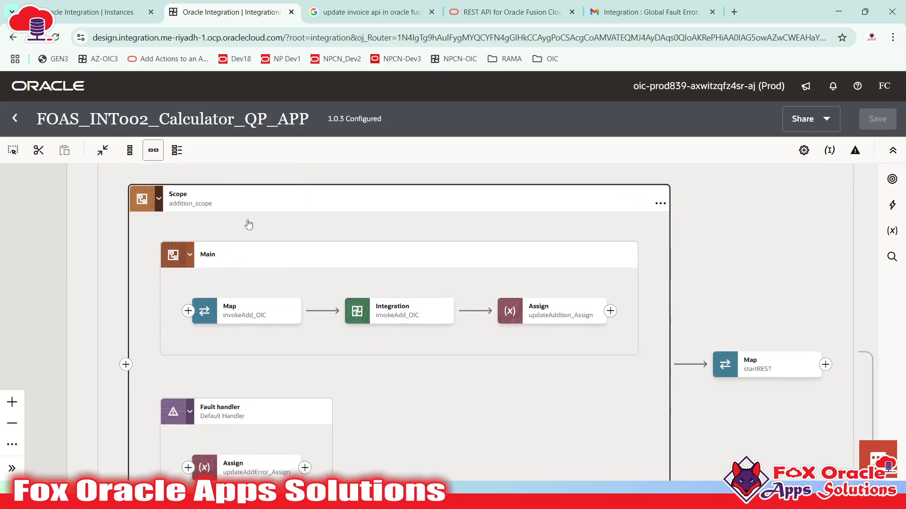
left_click(250, 227)
scroll(261, 236, "down", 2)
scroll(300, 209, "down", 2)
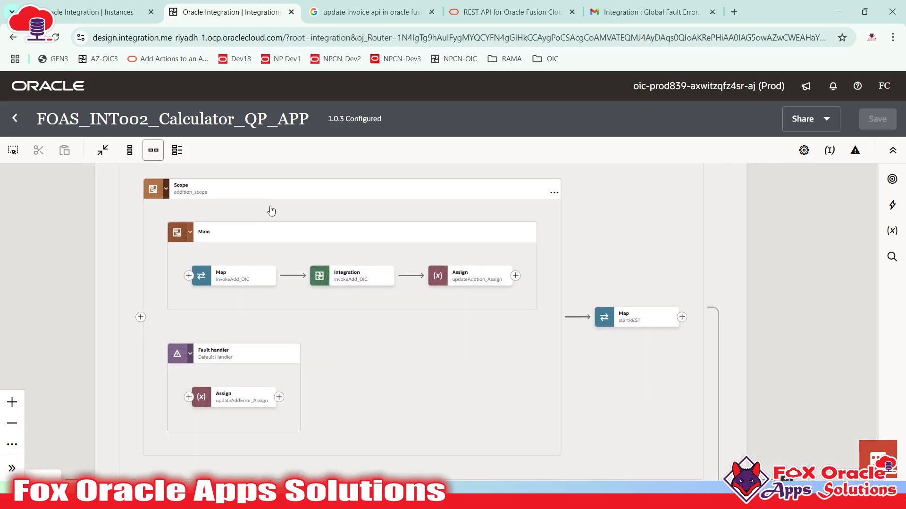
left_click(222, 191)
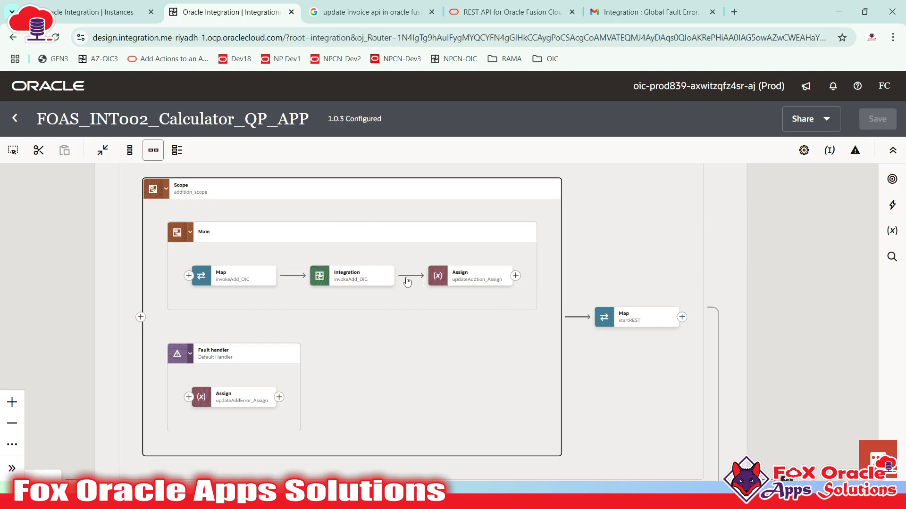
left_click(201, 193)
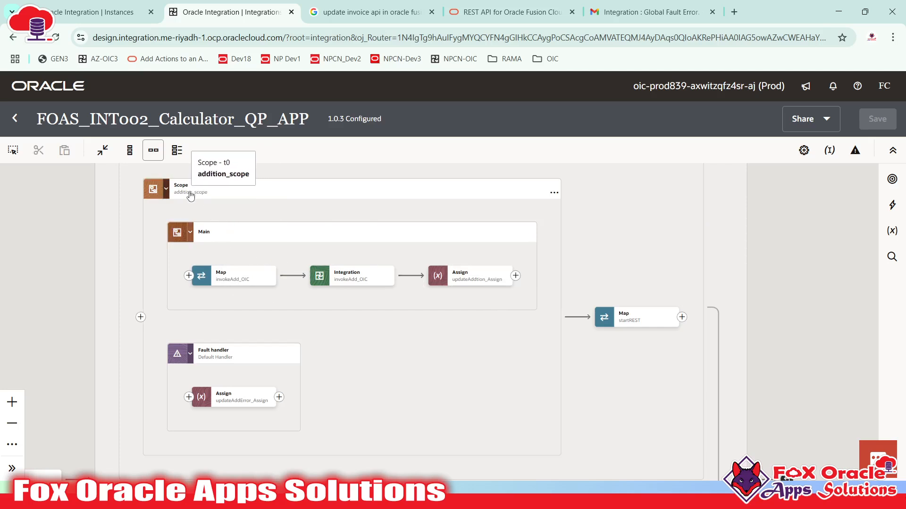
left_click(204, 242)
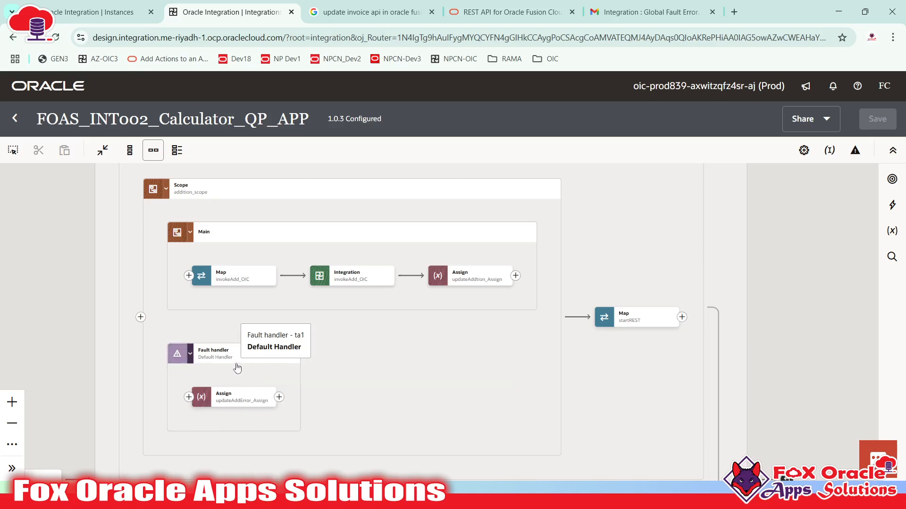
left_click(241, 273)
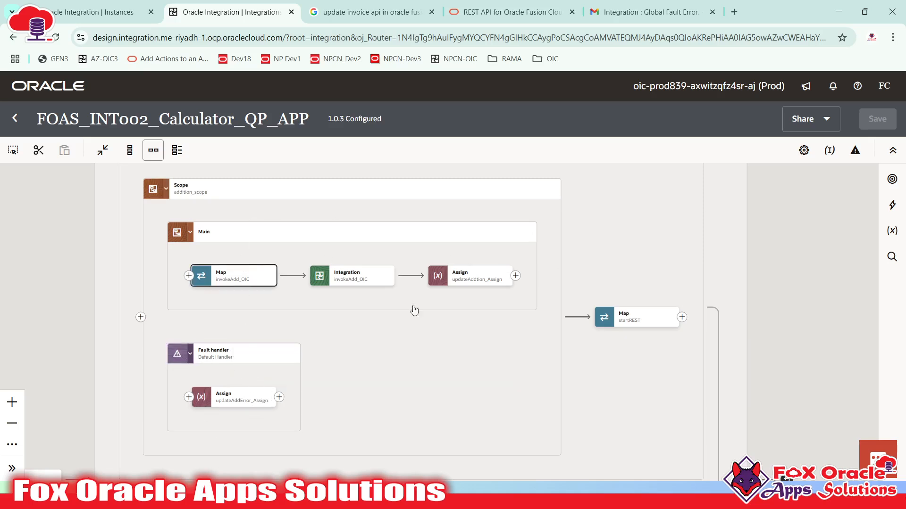
left_click(220, 405)
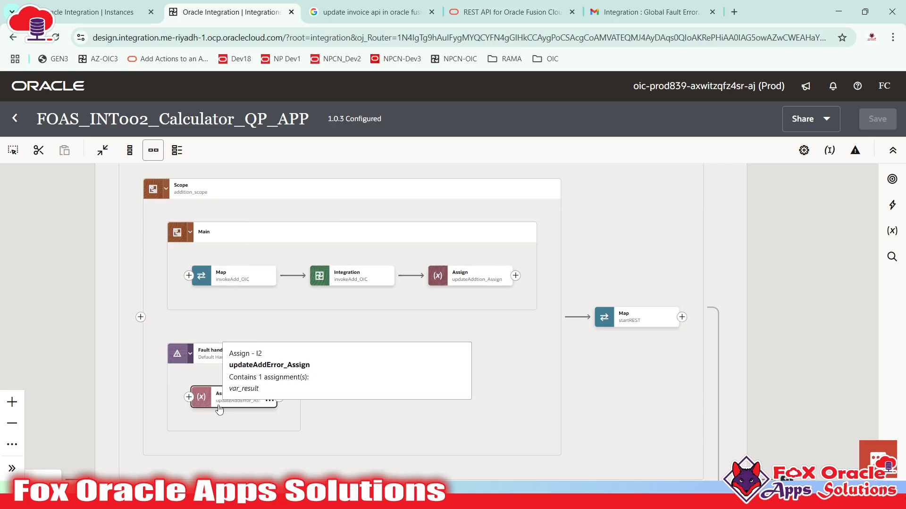
left_click(346, 281)
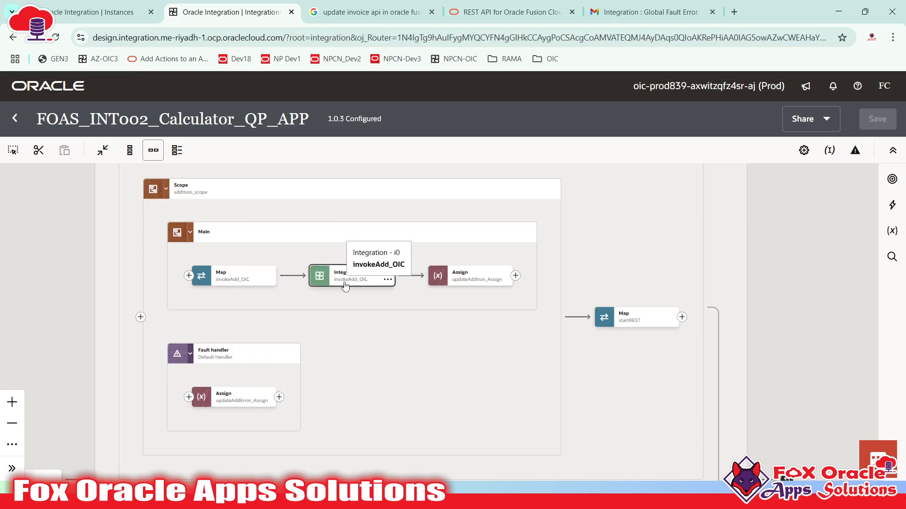
left_click(341, 281)
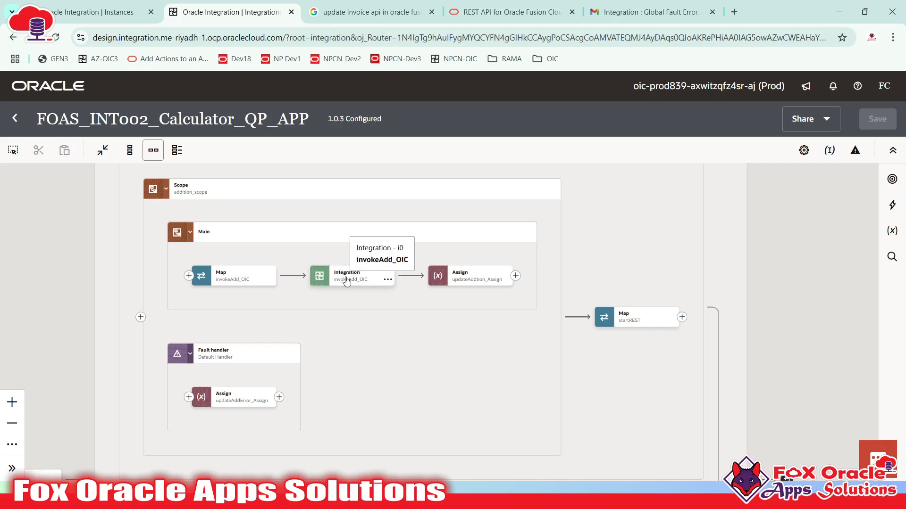
left_click(212, 407)
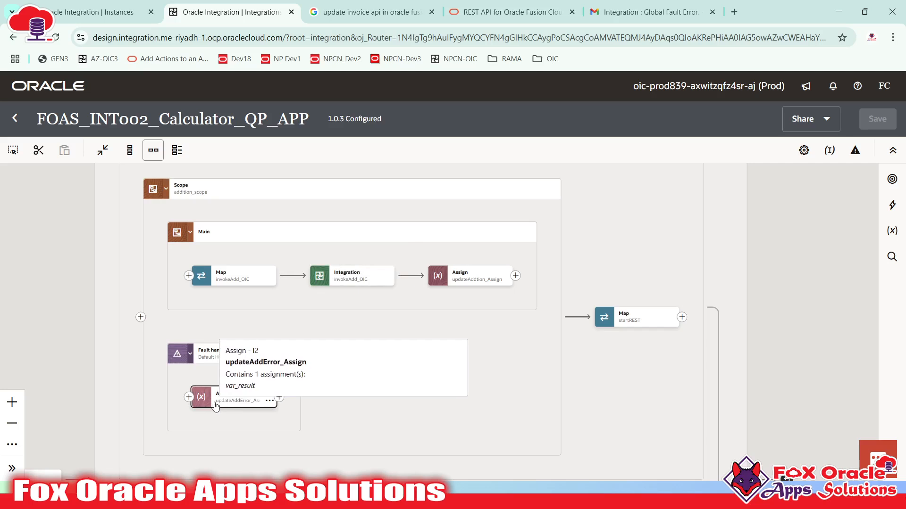
left_click(253, 229)
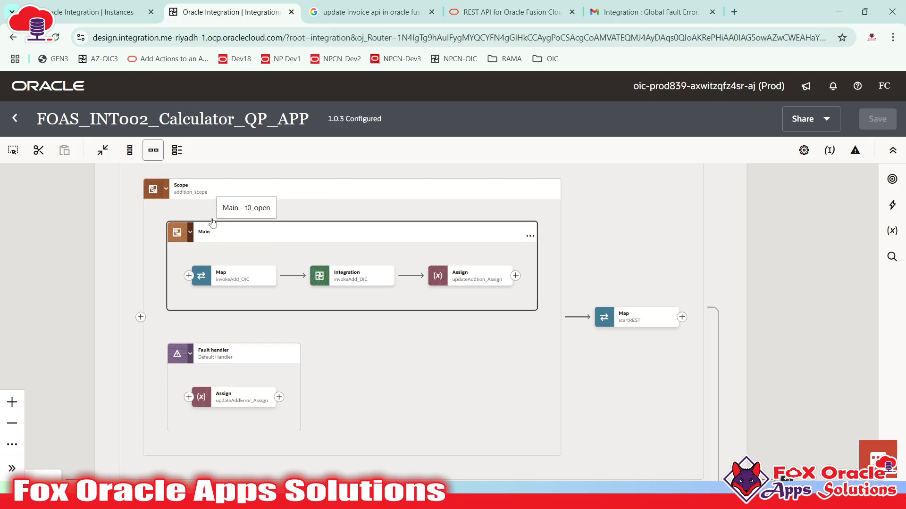
left_click(218, 192)
left_click(222, 240)
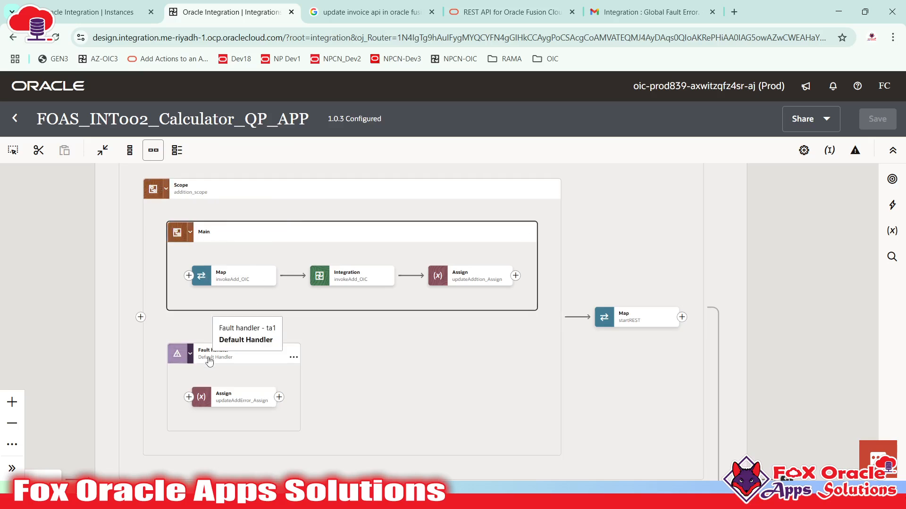
left_click(184, 359)
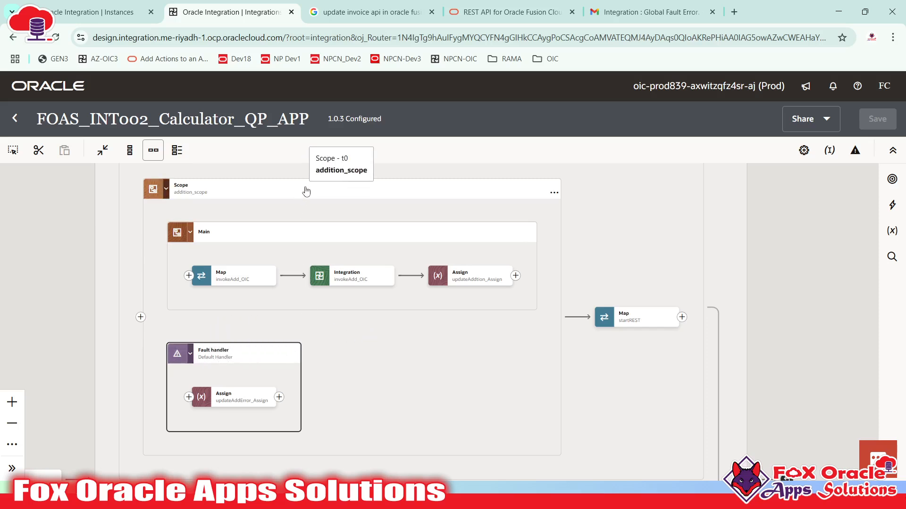
left_click(299, 205)
left_click(554, 194)
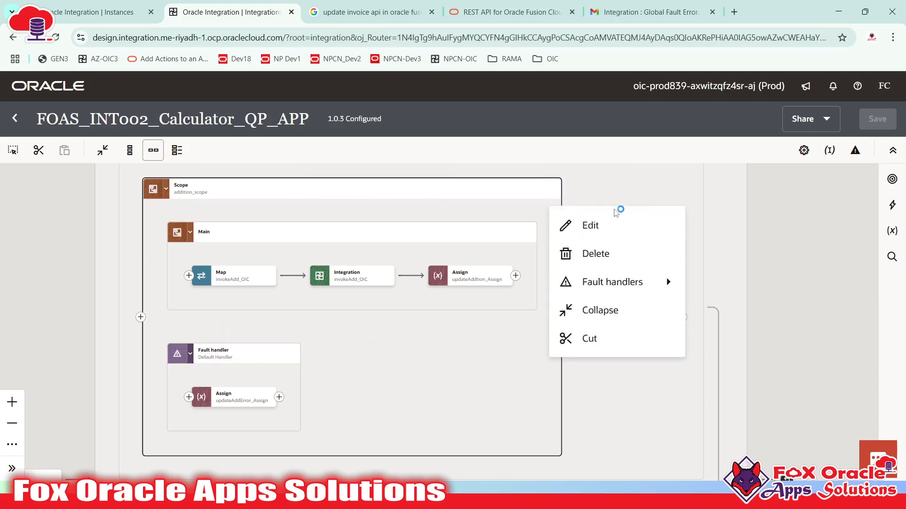
mouse_move(660, 285)
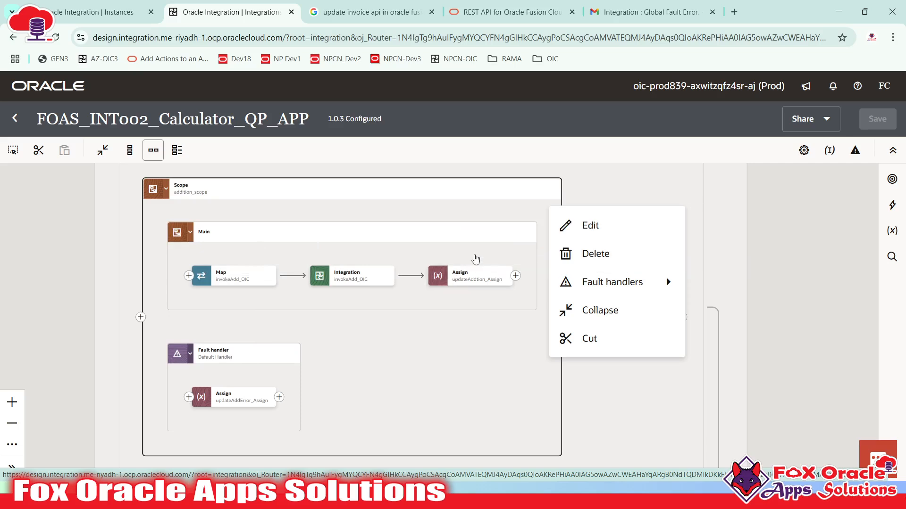
mouse_move(618, 286)
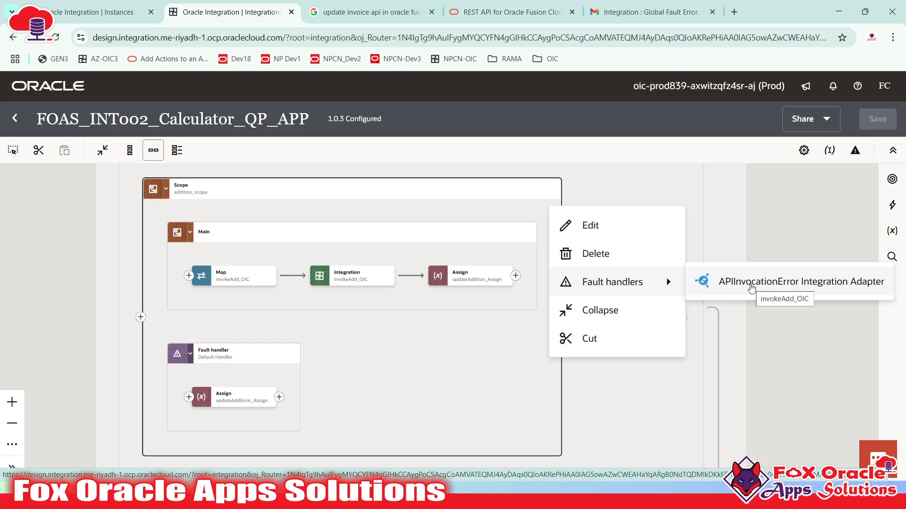
left_click(274, 282)
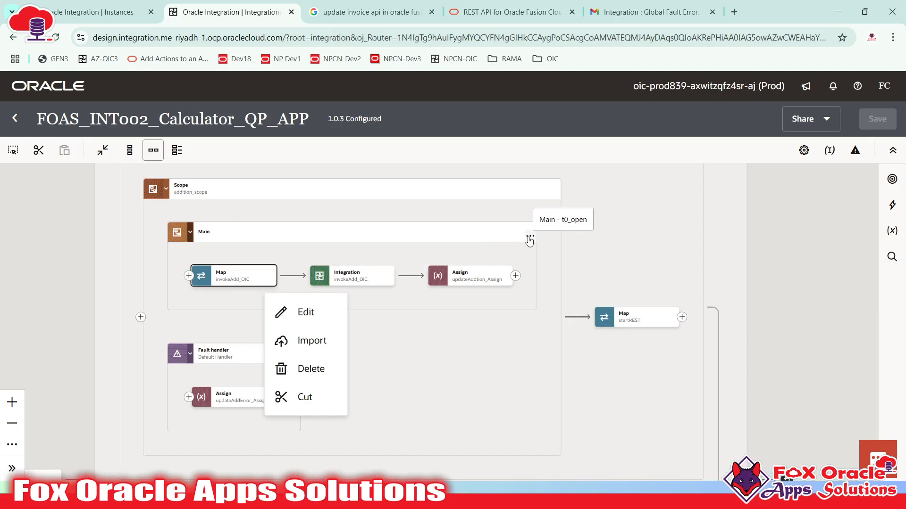
left_click(530, 242)
left_click(554, 189)
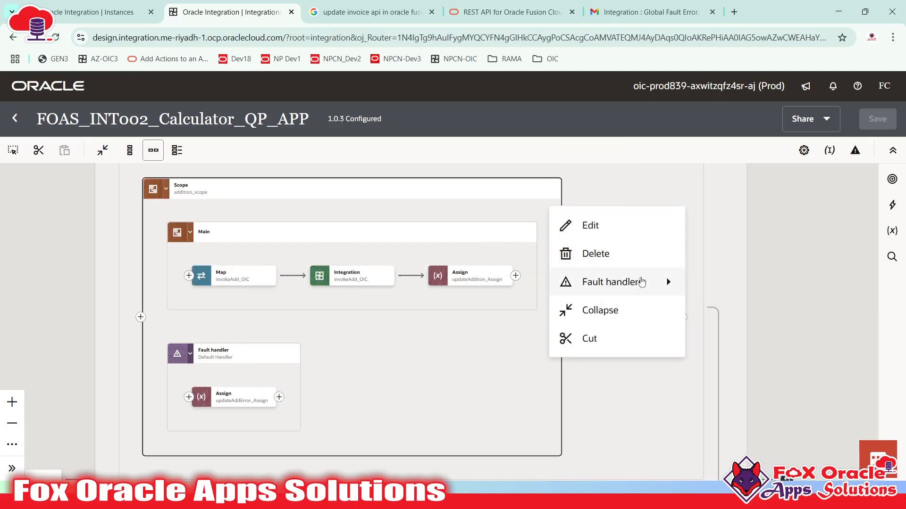
left_click(732, 297)
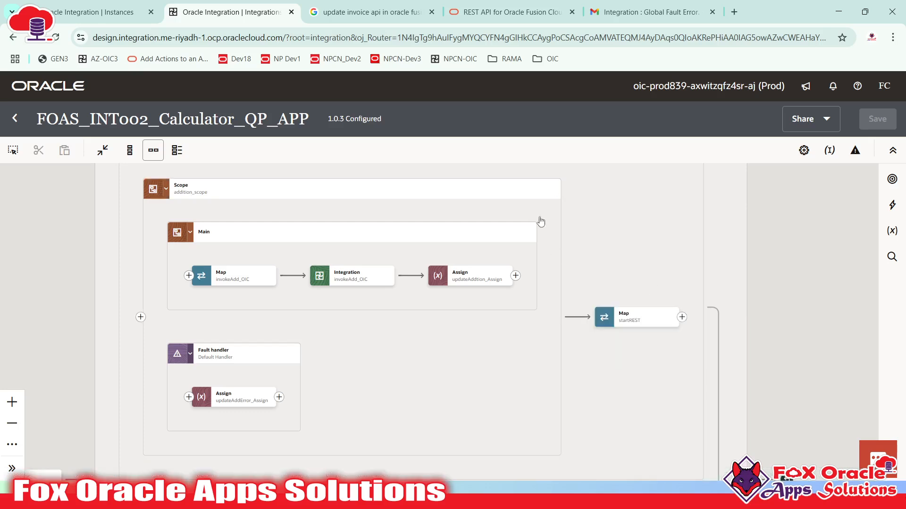
left_click(554, 191)
mouse_move(613, 282)
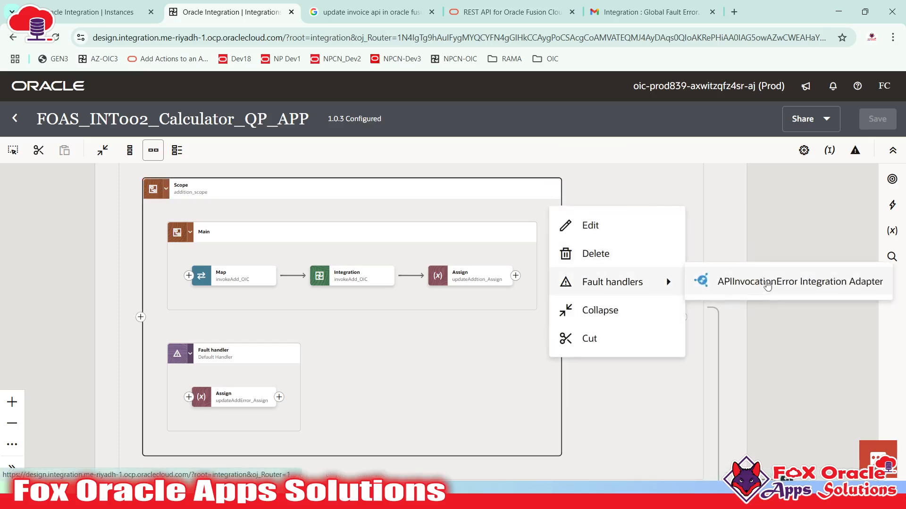
left_click(731, 187)
left_click_drag(615, 190, 639, 323)
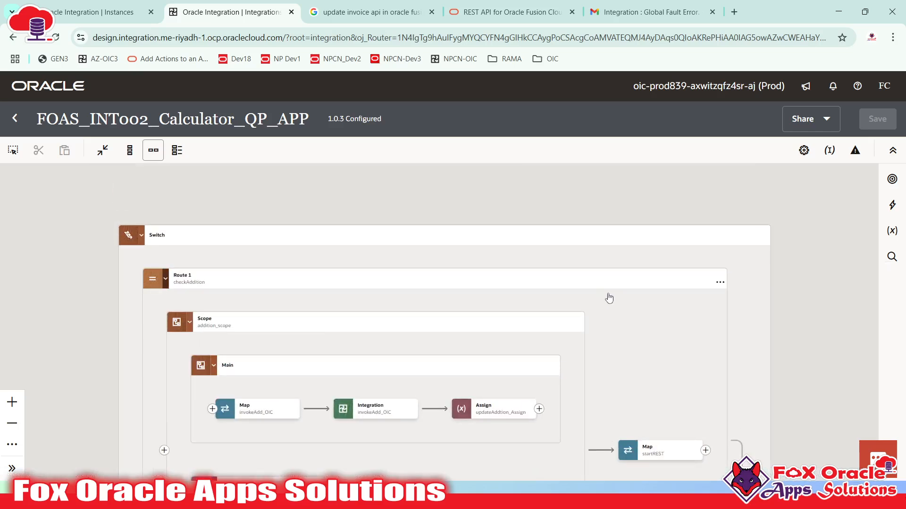
left_click_drag(672, 226, 689, 103)
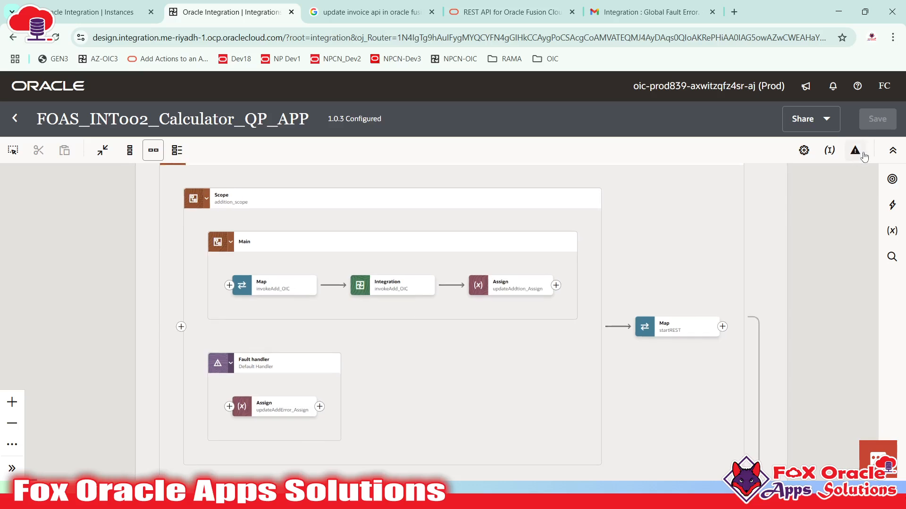
left_click(854, 156)
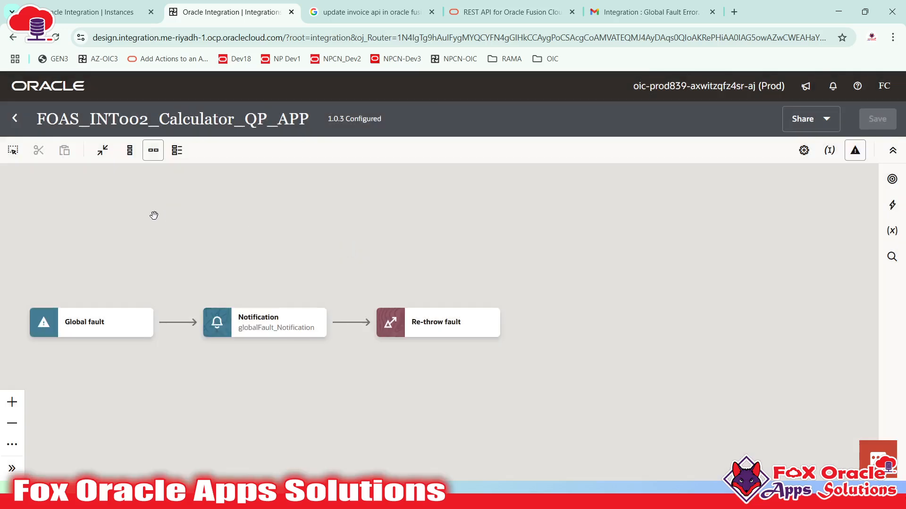
left_click_drag(154, 214, 338, 216)
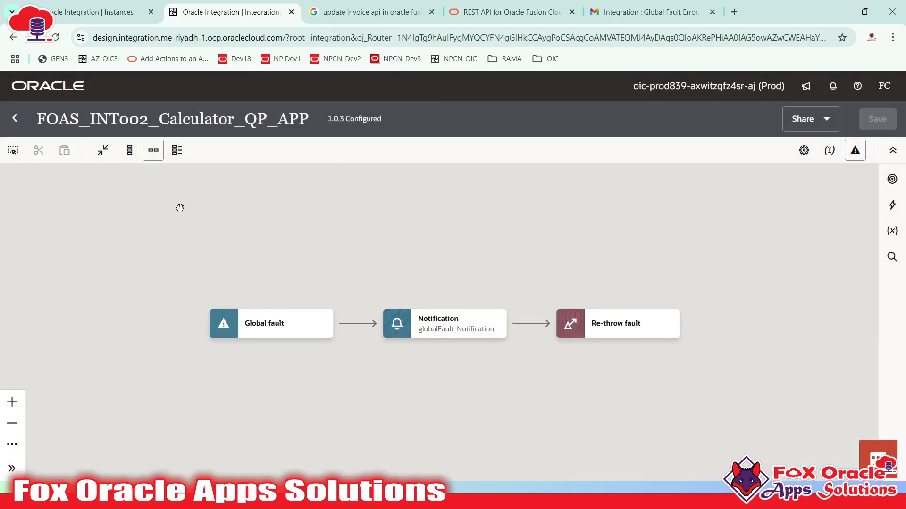
left_click_drag(606, 260, 515, 227)
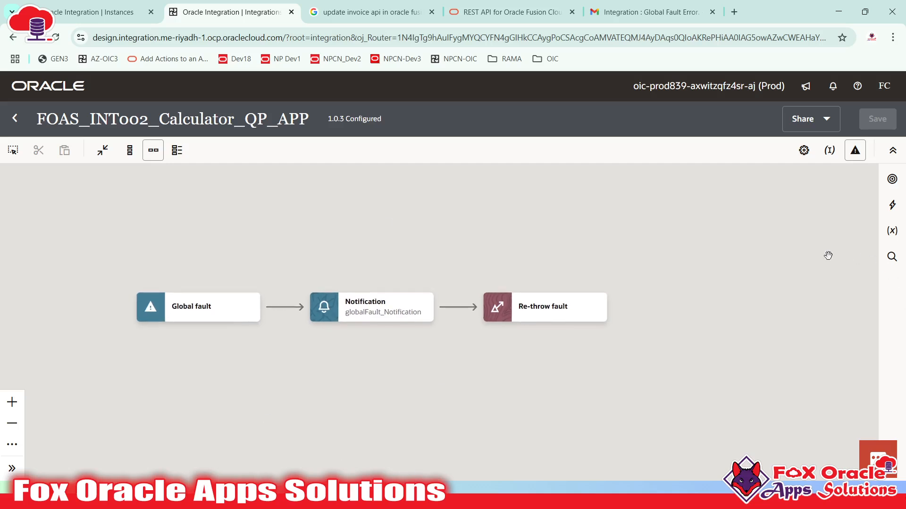
left_click(854, 152)
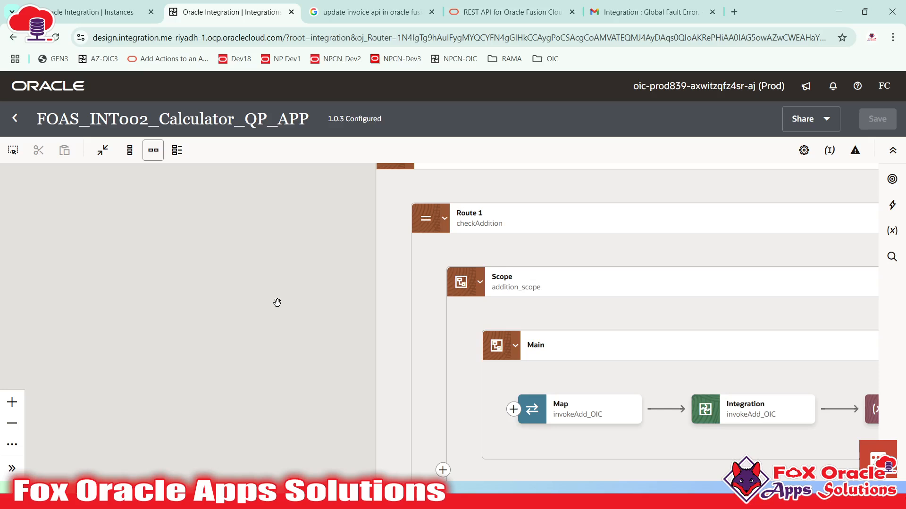
left_click_drag(285, 300, 134, 291)
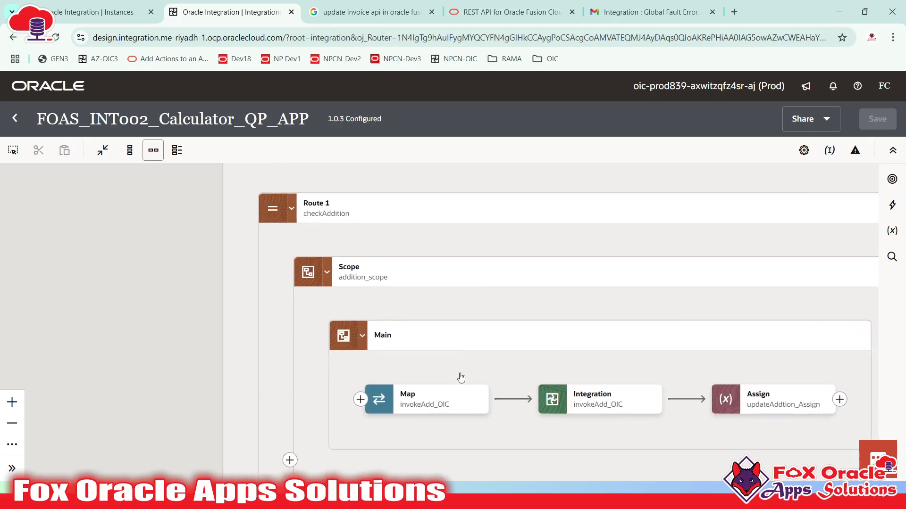
left_click_drag(460, 378, 206, 239)
left_click_drag(369, 424, 434, 339)
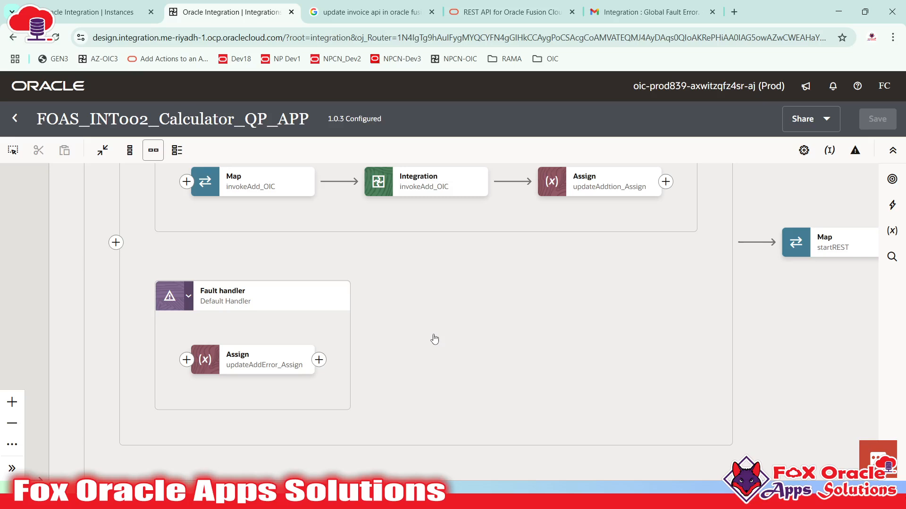
scroll(435, 339, "up", 7)
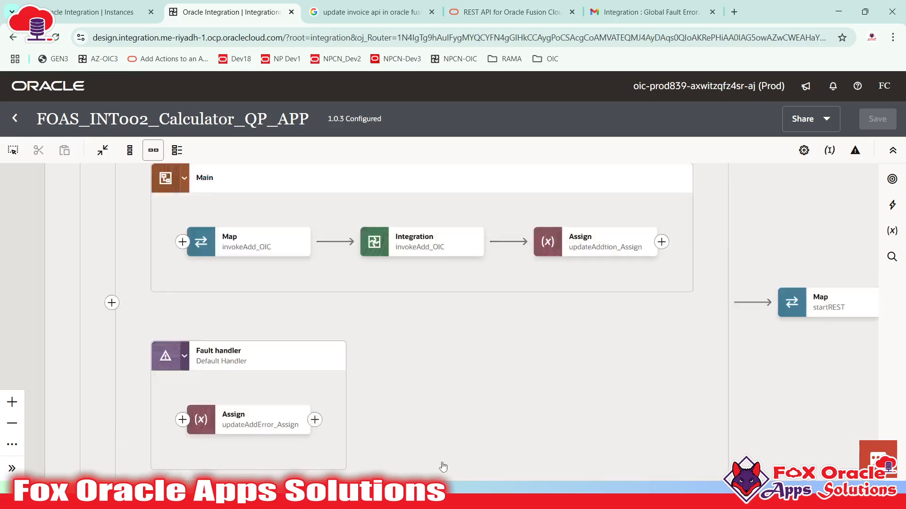
scroll(480, 228, "down", 3)
scroll(429, 296, "down", 1)
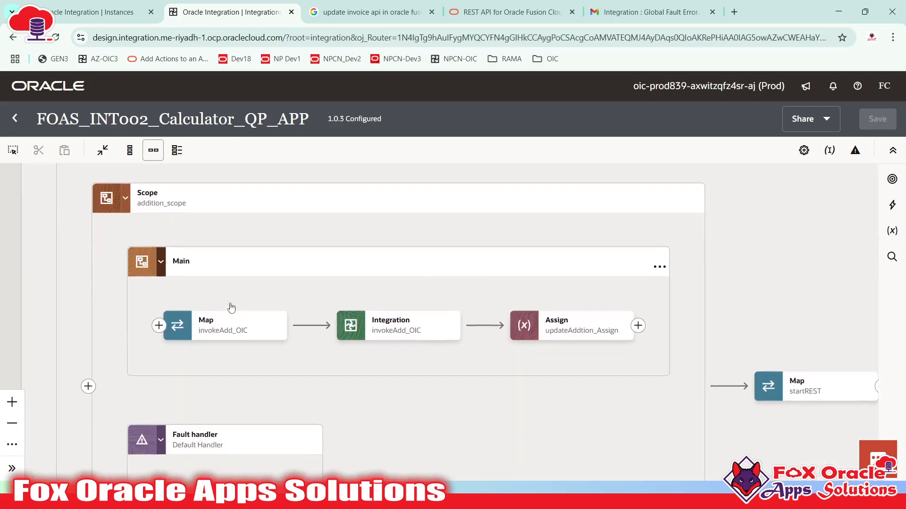
scroll(361, 248, "down", 6)
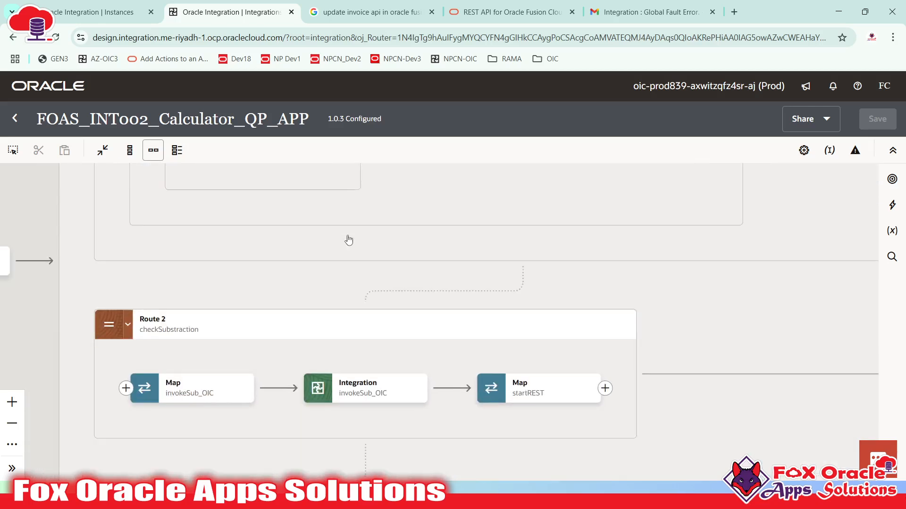
scroll(259, 401, "down", 4)
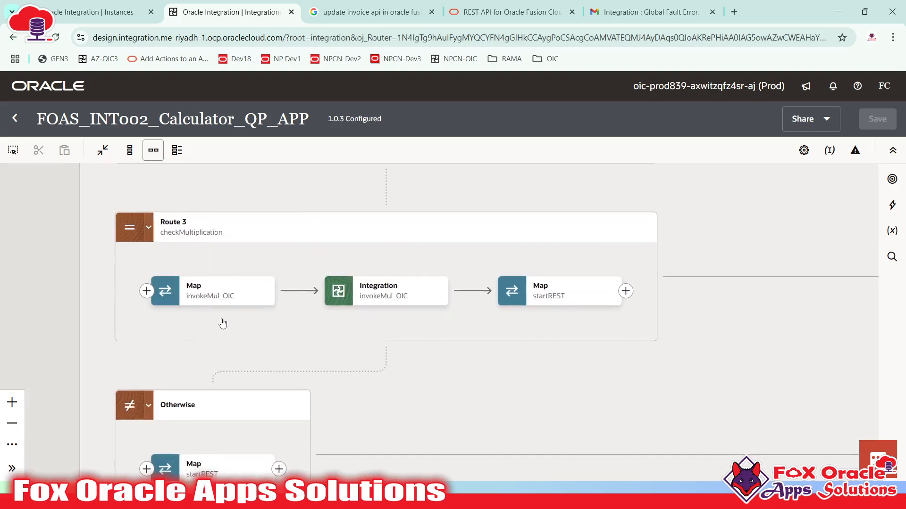
scroll(361, 227, "up", 10)
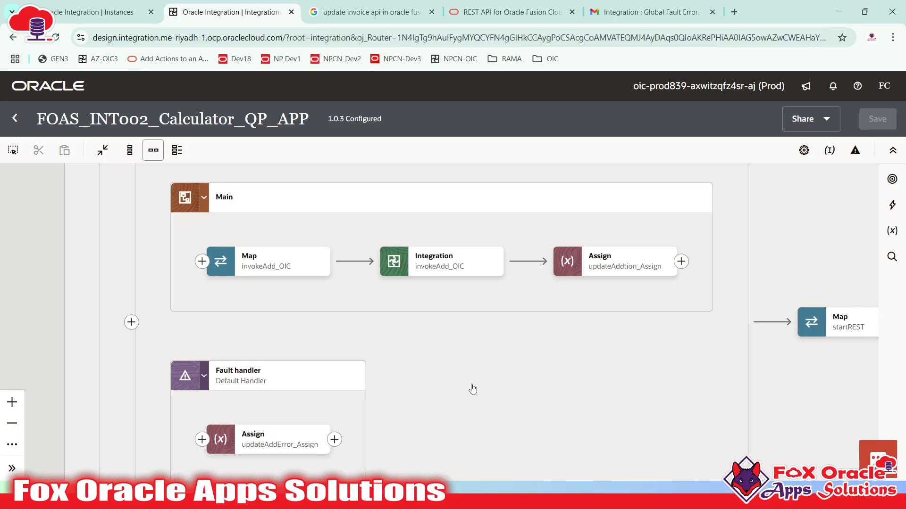
left_click(453, 269)
left_click_drag(517, 312, 382, 337)
left_click(356, 334)
left_click(380, 309)
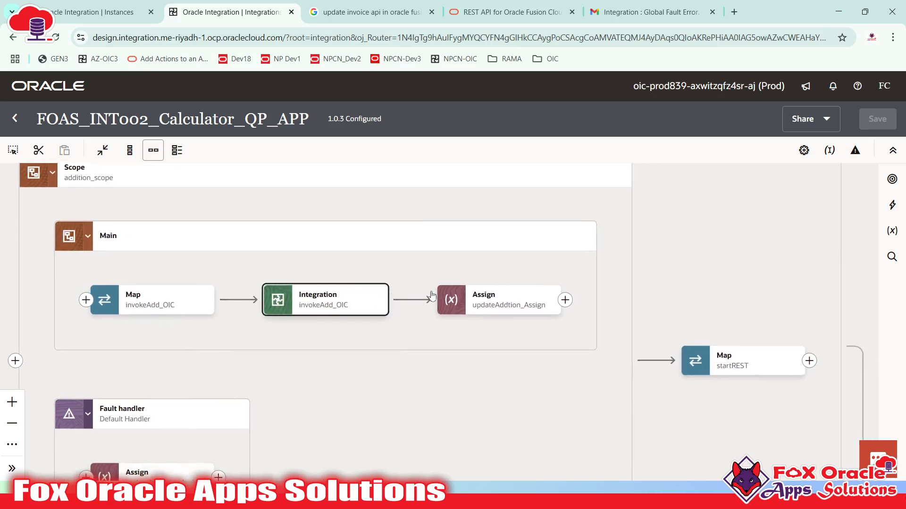
left_click(476, 302)
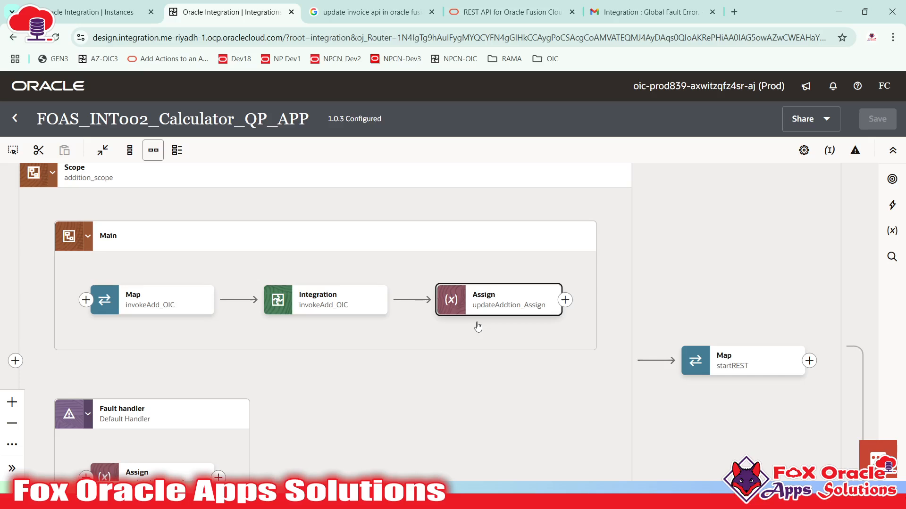
left_click(368, 302)
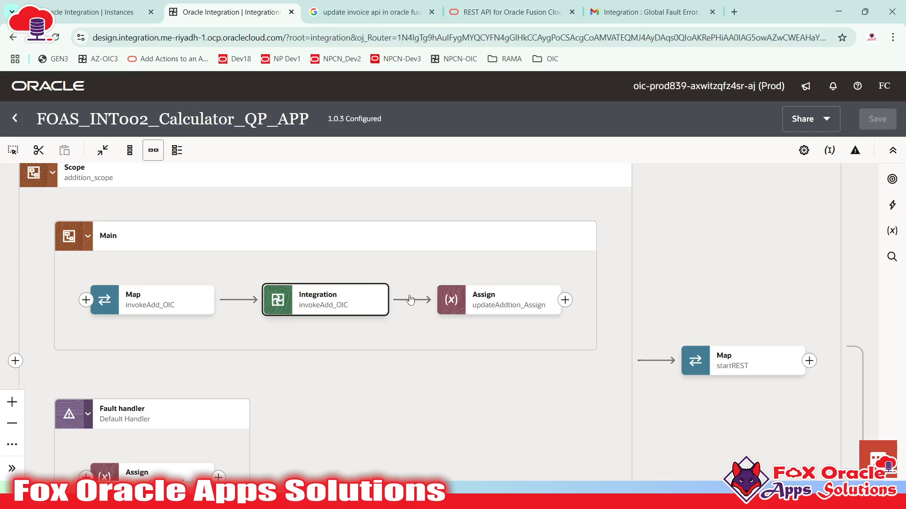
left_click(286, 361)
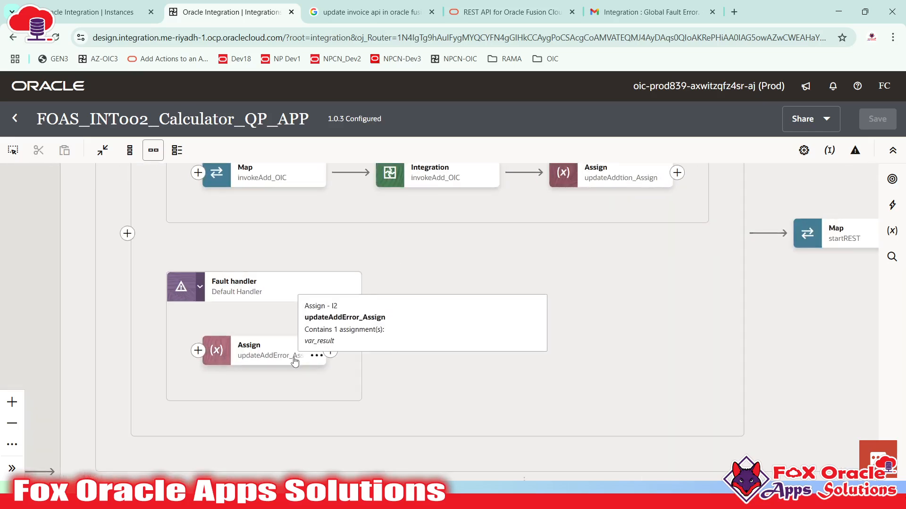
left_click(180, 359)
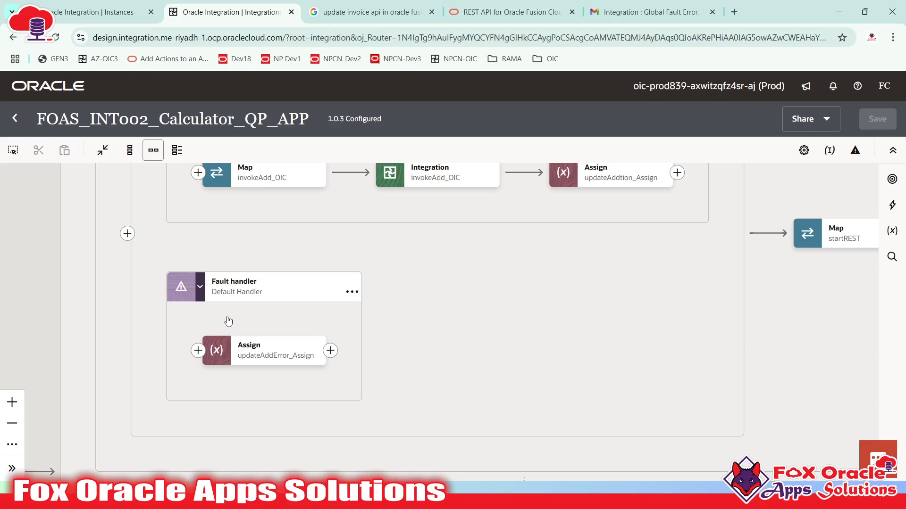
mouse_move(259, 347)
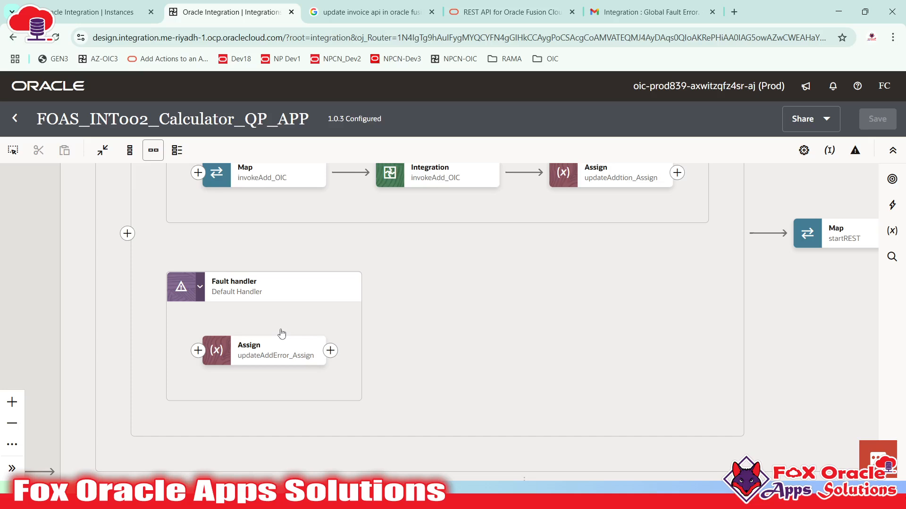
left_click_drag(440, 319, 401, 399)
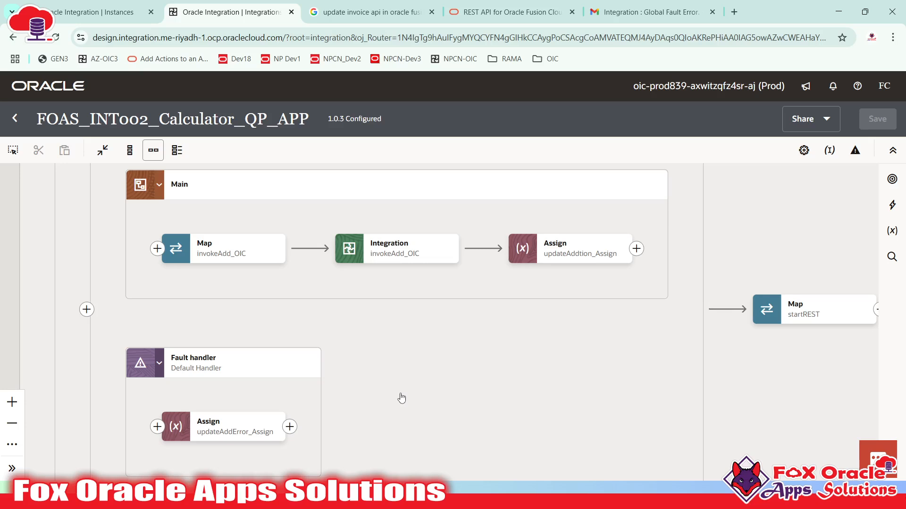
left_click_drag(37, 121, 293, 127)
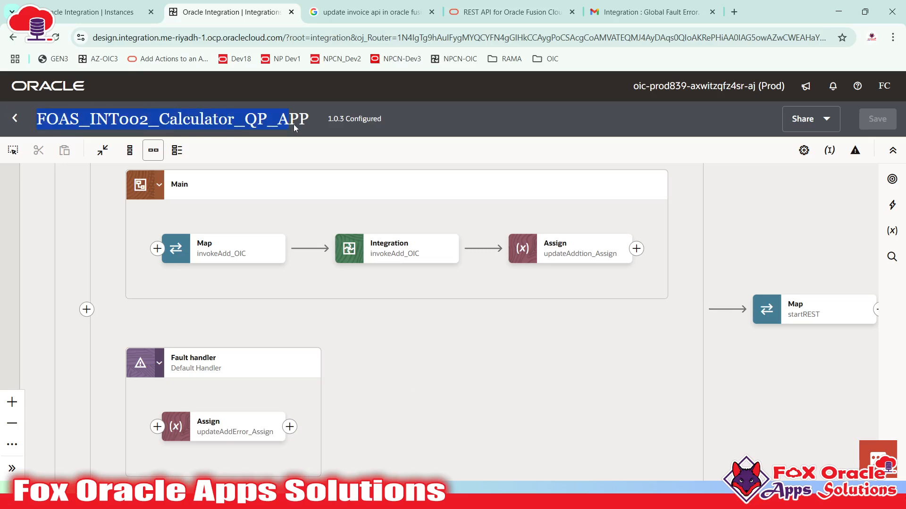
left_click(295, 123)
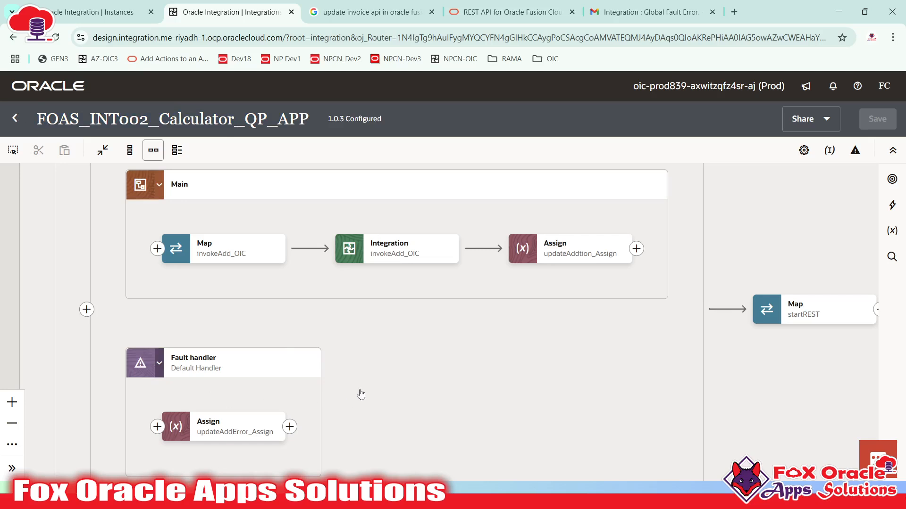
left_click_drag(444, 371, 417, 391)
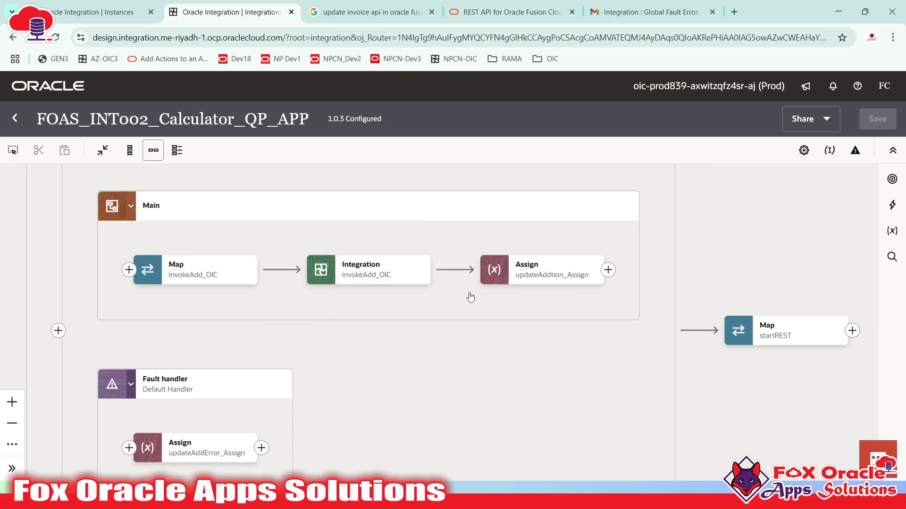
scroll(469, 302, "up", 1)
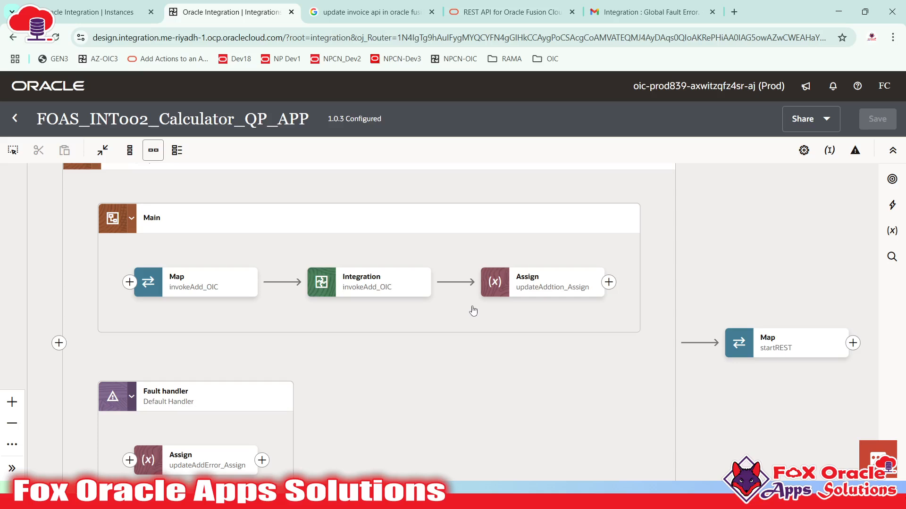
left_click_drag(462, 307, 484, 287)
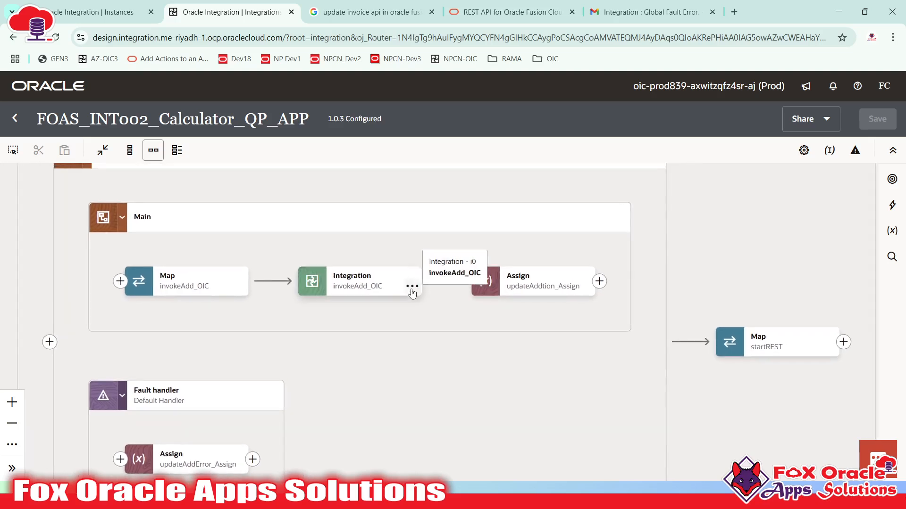
left_click(380, 291)
left_click(375, 284)
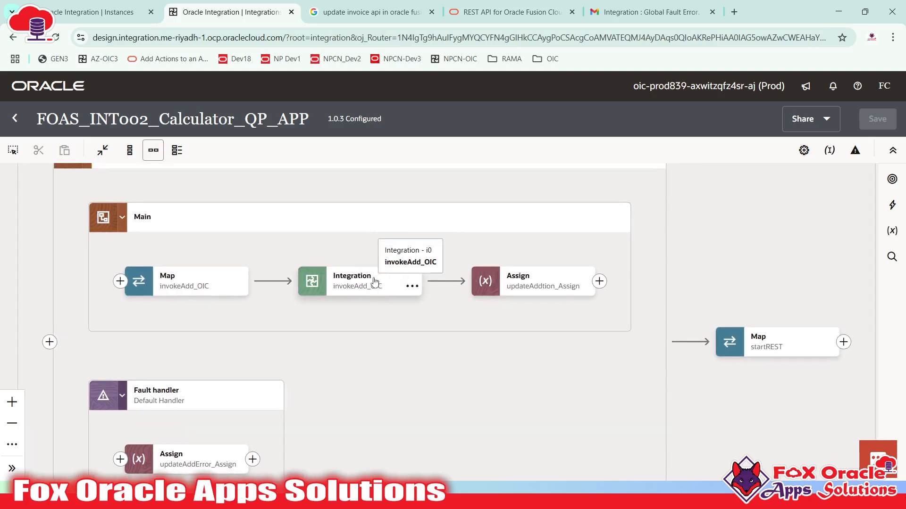
left_click(362, 288)
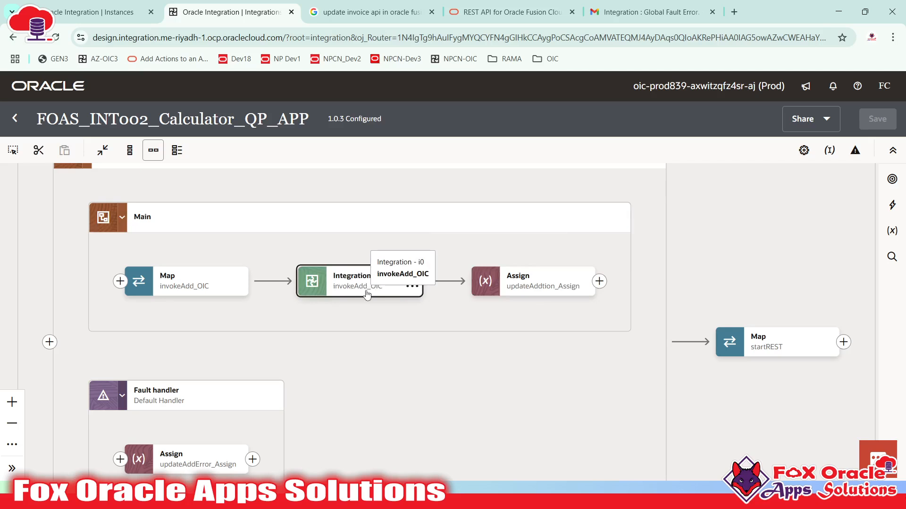
left_click(341, 298)
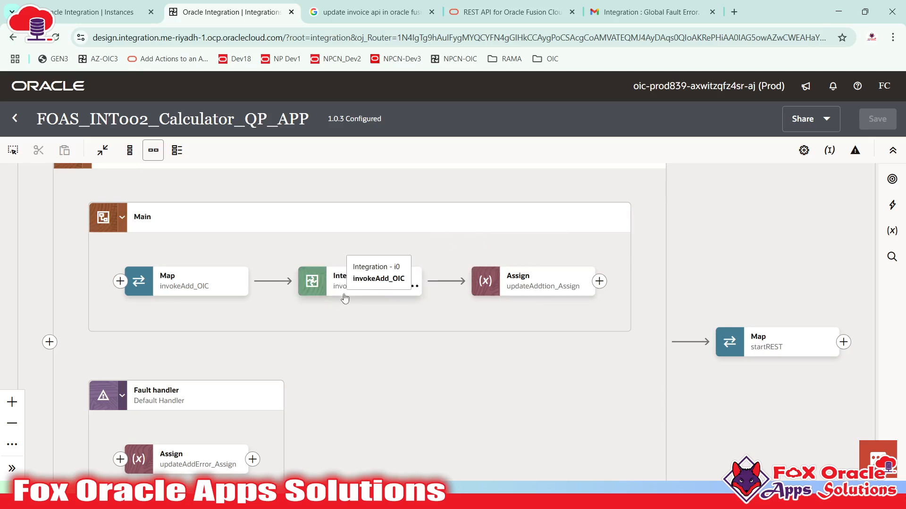
left_click(381, 295)
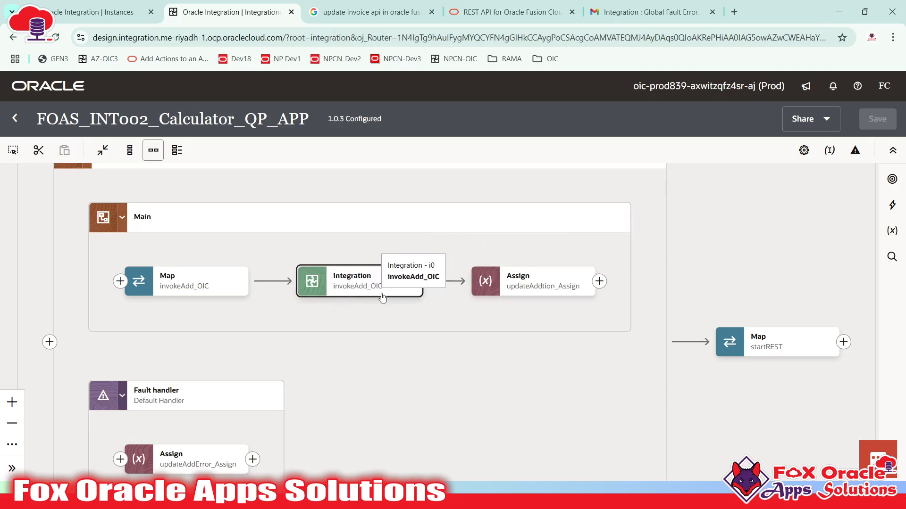
left_click(450, 285)
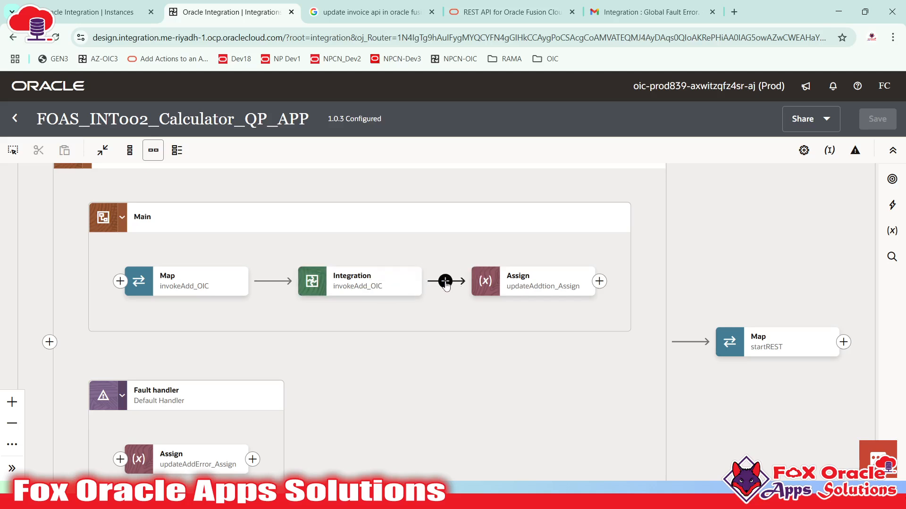
left_click(446, 283)
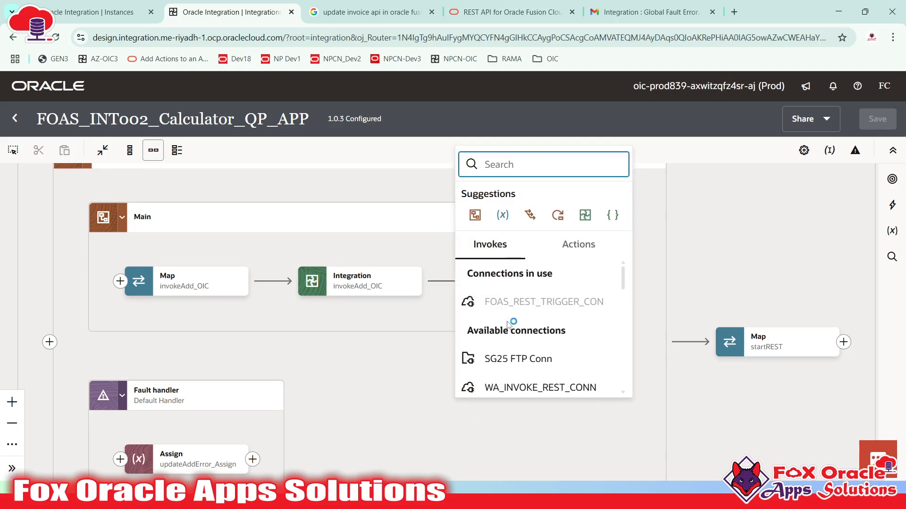
left_click(415, 325)
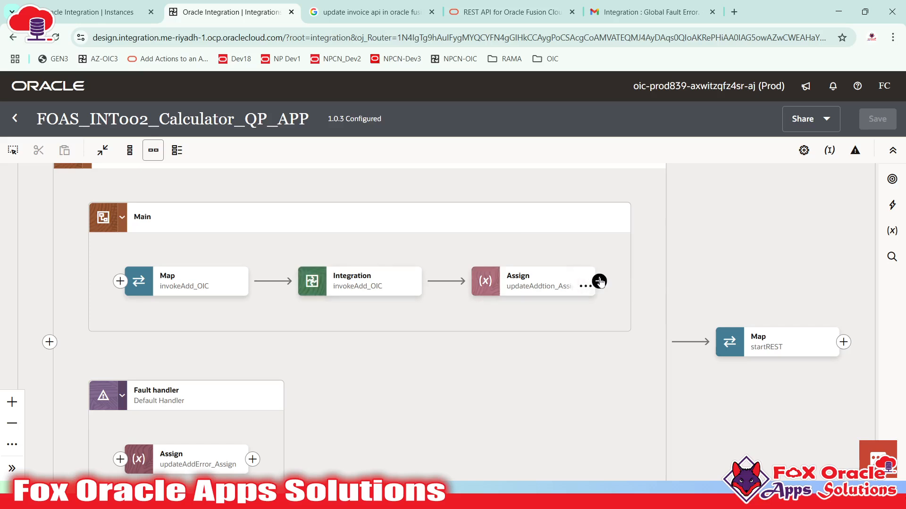
left_click_drag(568, 312, 637, 347)
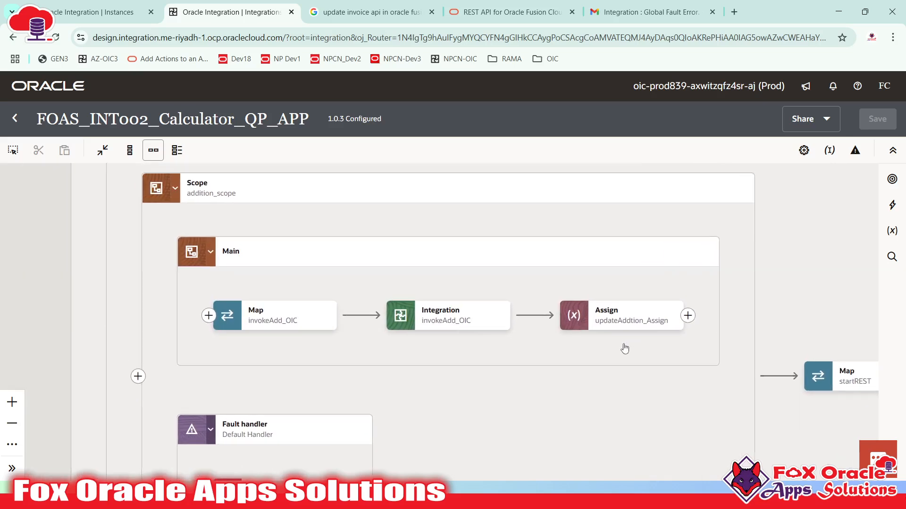
scroll(625, 349, "down", 3)
scroll(603, 352, "down", 2)
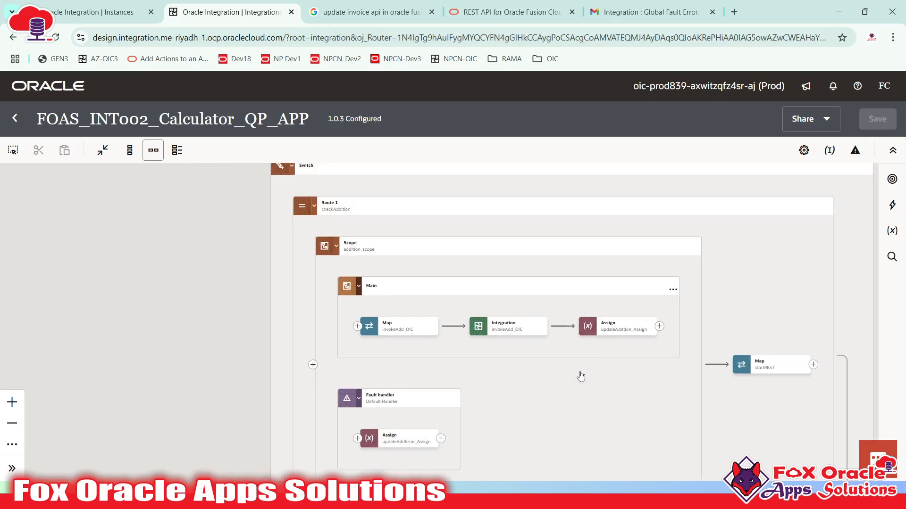
left_click_drag(570, 366, 506, 267)
left_click_drag(511, 332, 496, 247)
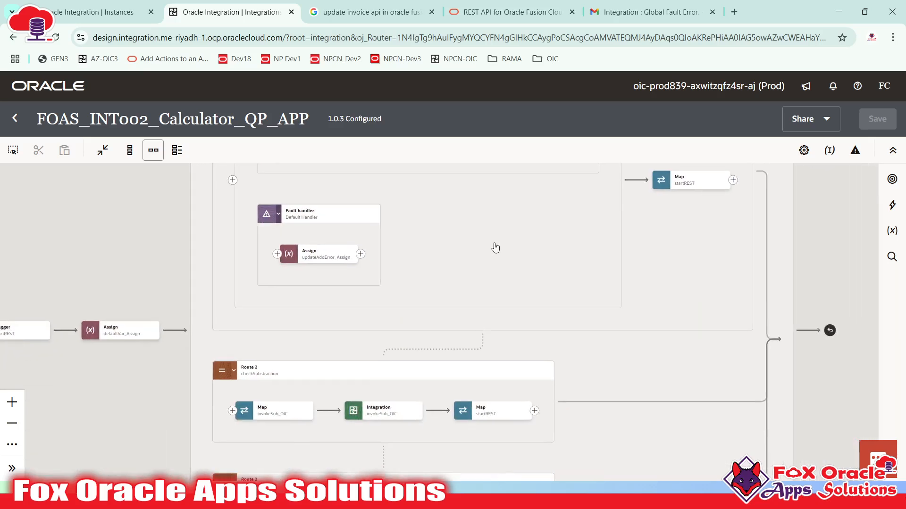
left_click_drag(492, 283, 488, 222)
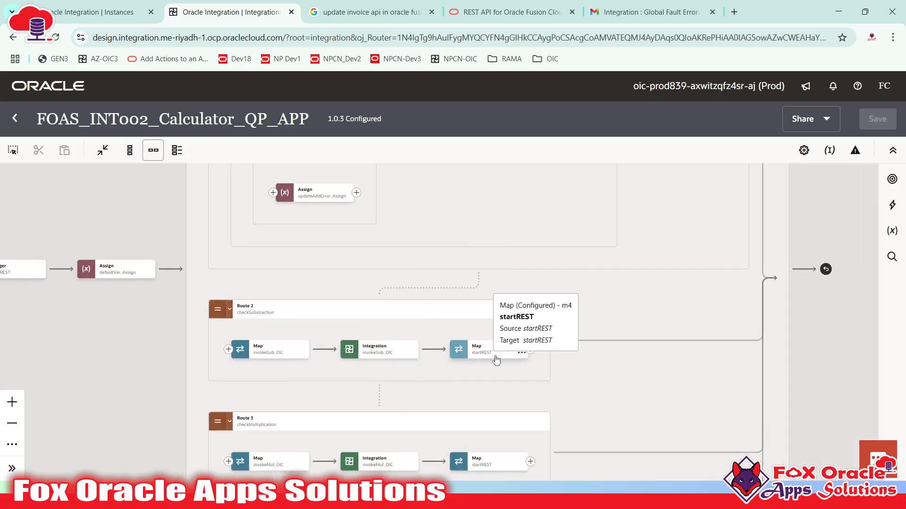
left_click_drag(529, 334, 480, 487)
scroll(436, 223, "up", 1)
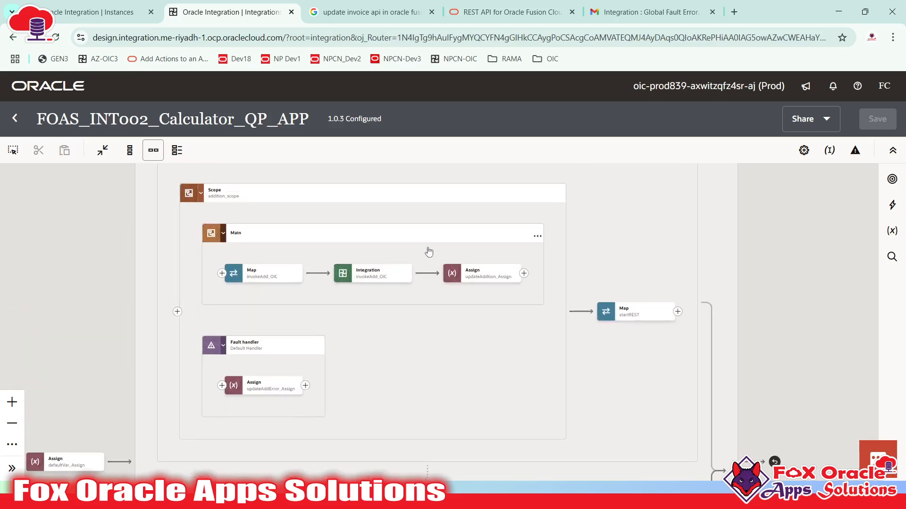
scroll(439, 325, "down", 7)
scroll(424, 263, "up", 3)
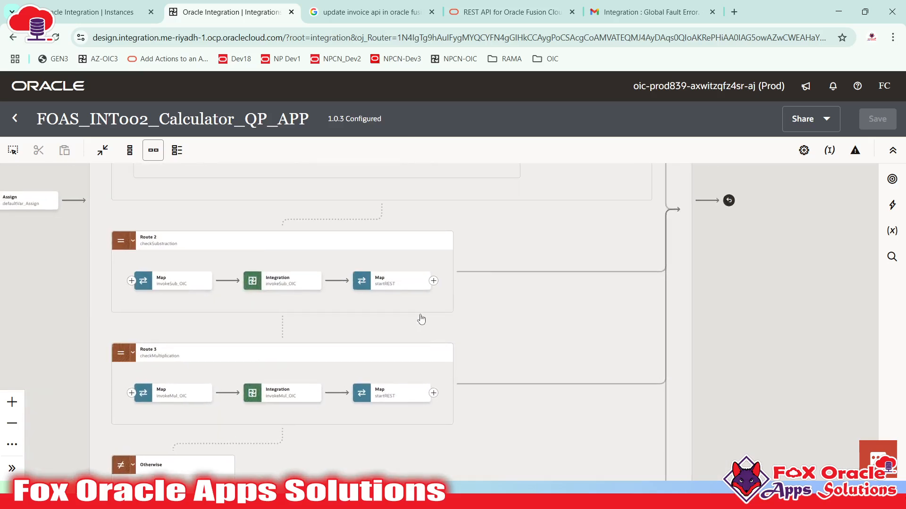
scroll(435, 283, "up", 1)
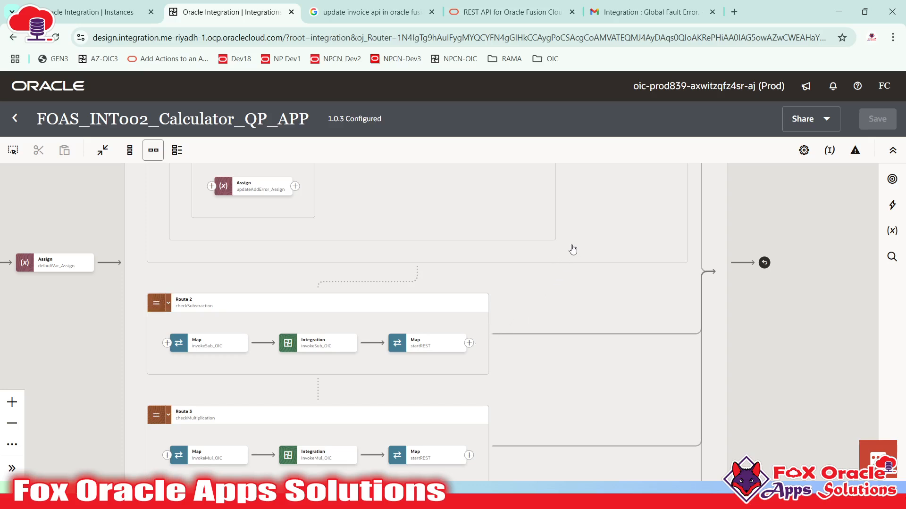
left_click_drag(572, 251, 580, 334)
left_click_drag(540, 282, 545, 363)
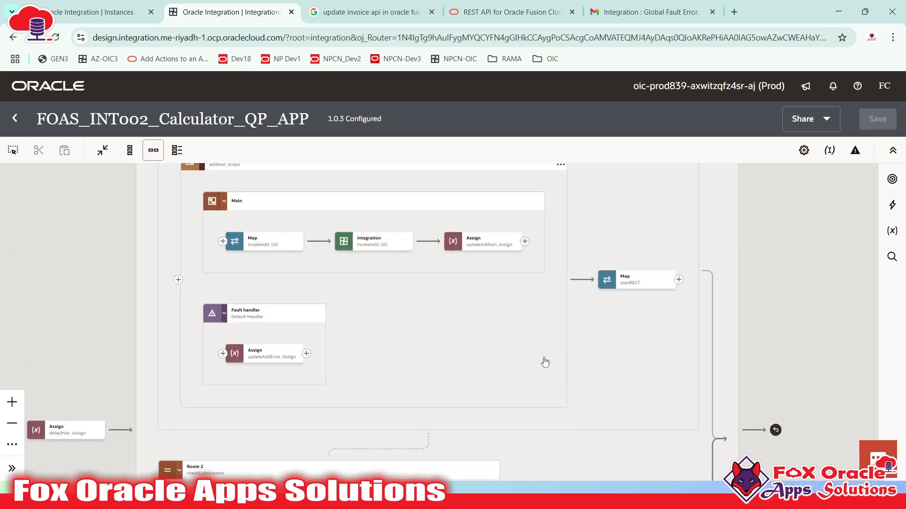
left_click_drag(449, 347, 501, 417)
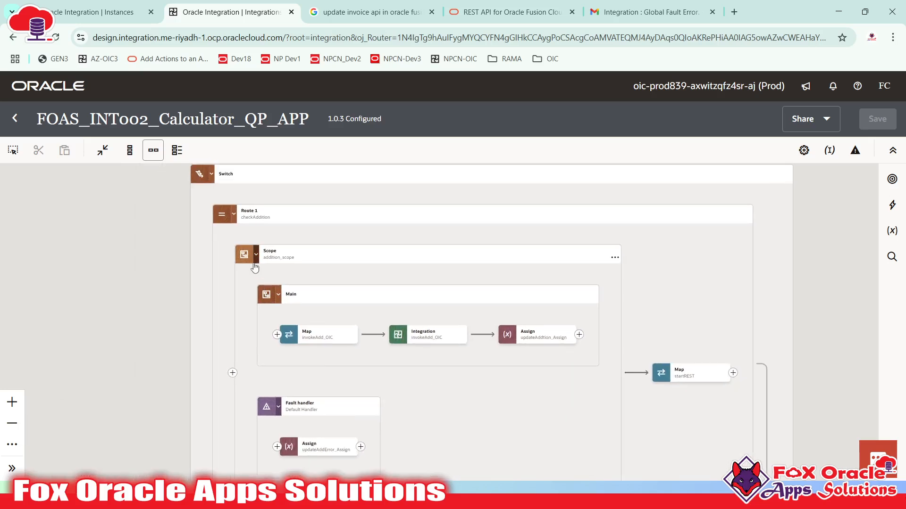
left_click_drag(398, 364, 371, 203)
scroll(451, 324, "down", 3)
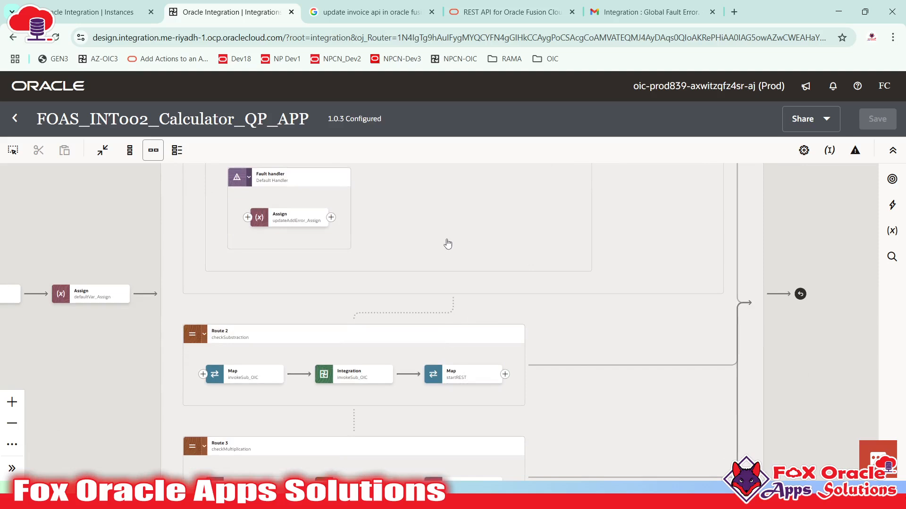
left_click_drag(739, 176, 715, 222)
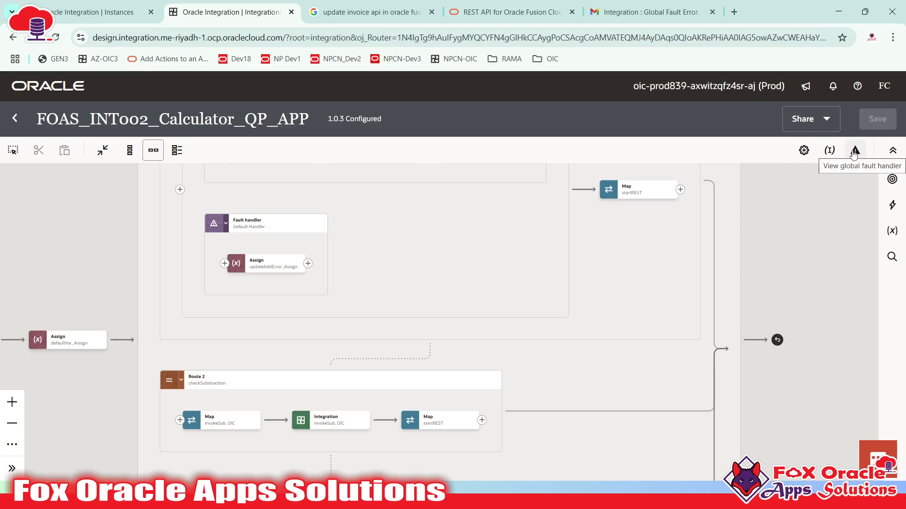
scroll(536, 319, "down", 5)
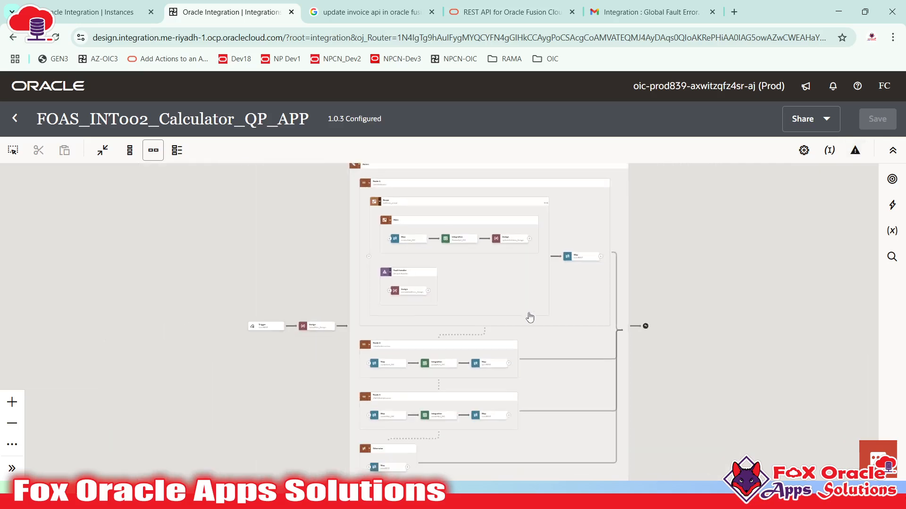
scroll(524, 309, "up", 5)
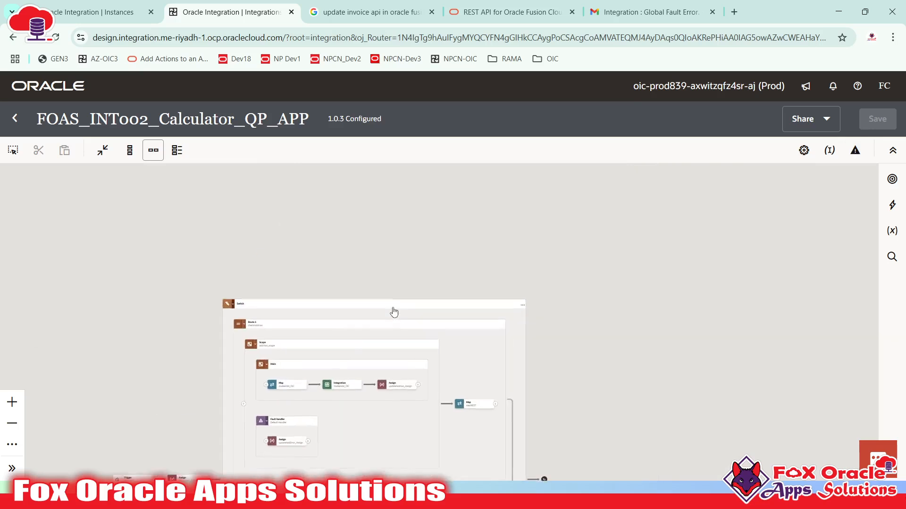
scroll(319, 296, "up", 3)
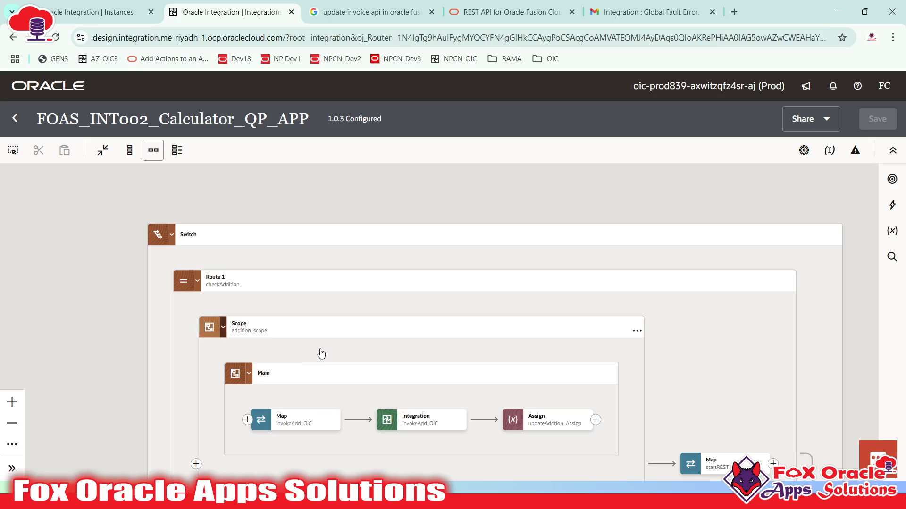
left_click_drag(321, 353, 324, 328)
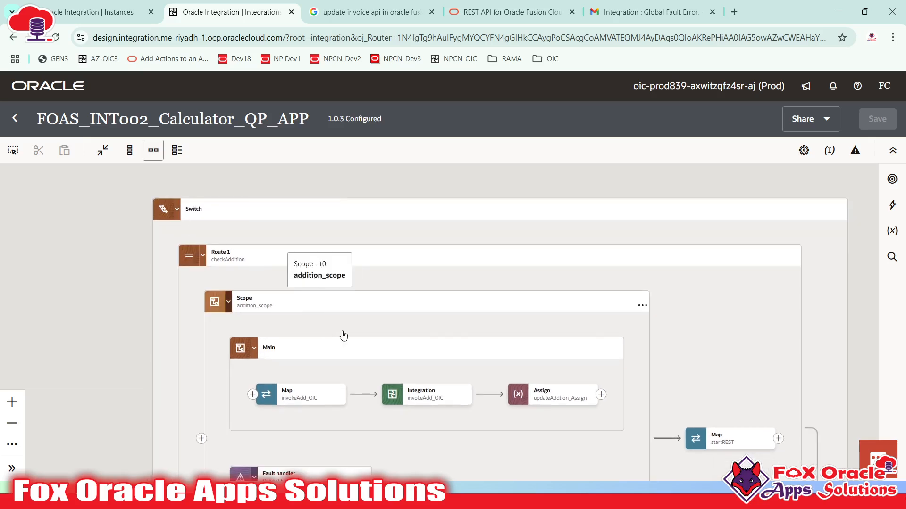
- Insert a new Scope action between defaultVar_Assign and the Switch
left_click(177, 210)
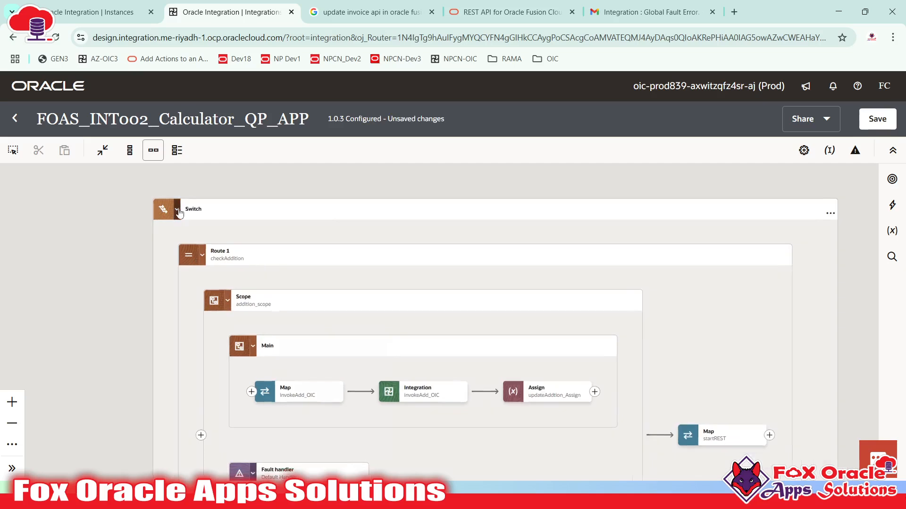
left_click_drag(323, 310, 390, 340)
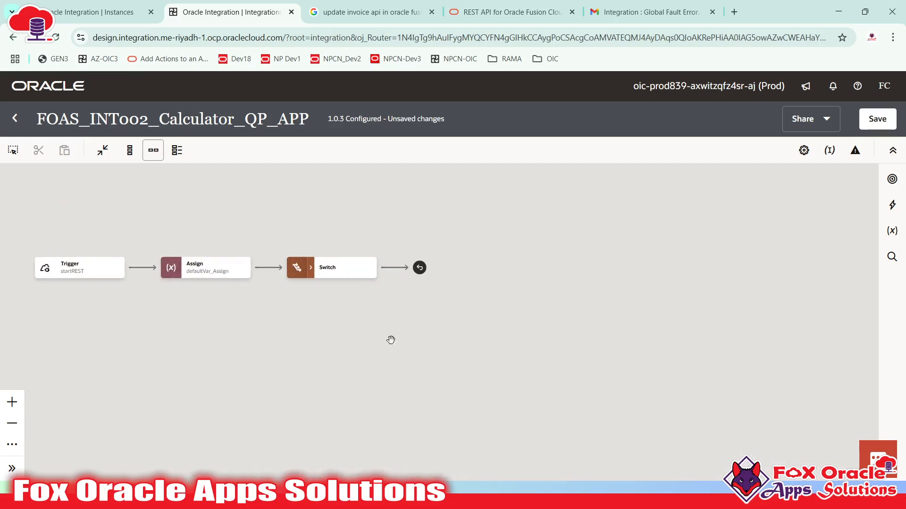
left_click_drag(332, 287, 534, 362)
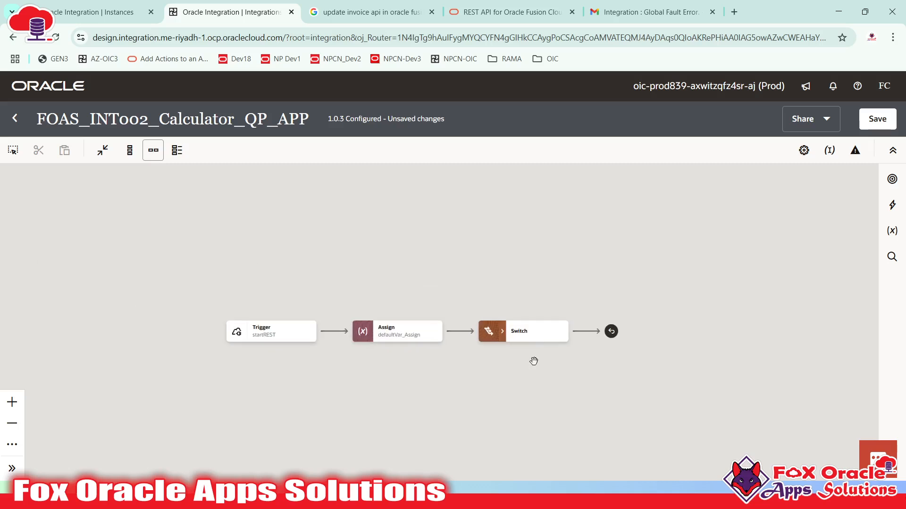
left_click(460, 331)
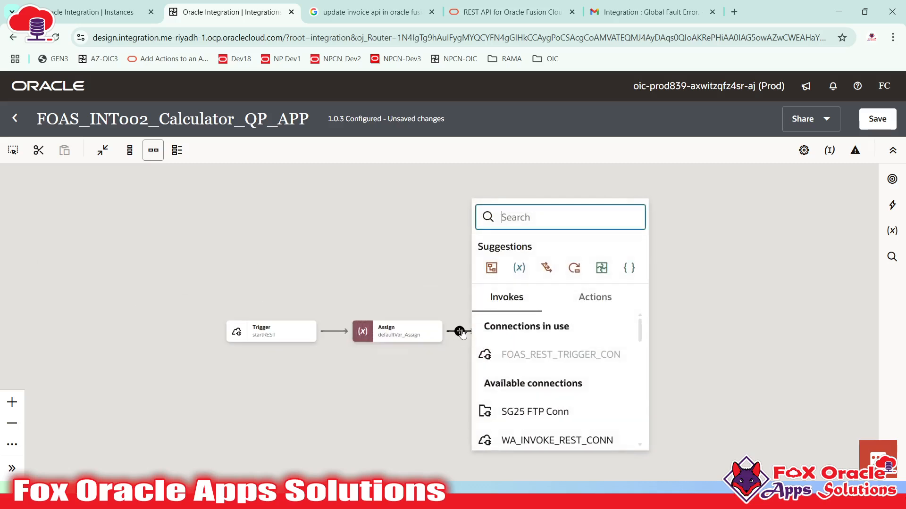
type("scope")
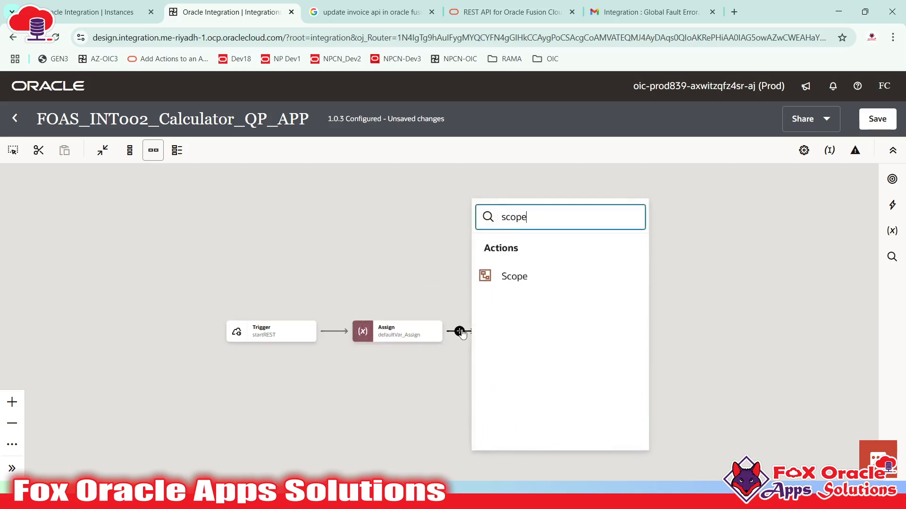
left_click(522, 283)
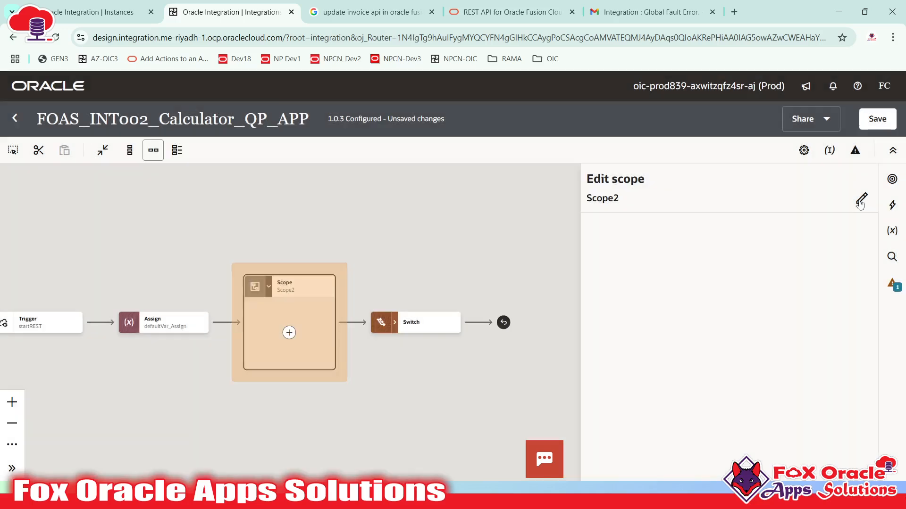
- Rename the new Scope2 to main_scope
left_click(860, 203)
left_click_drag(678, 204, 540, 199)
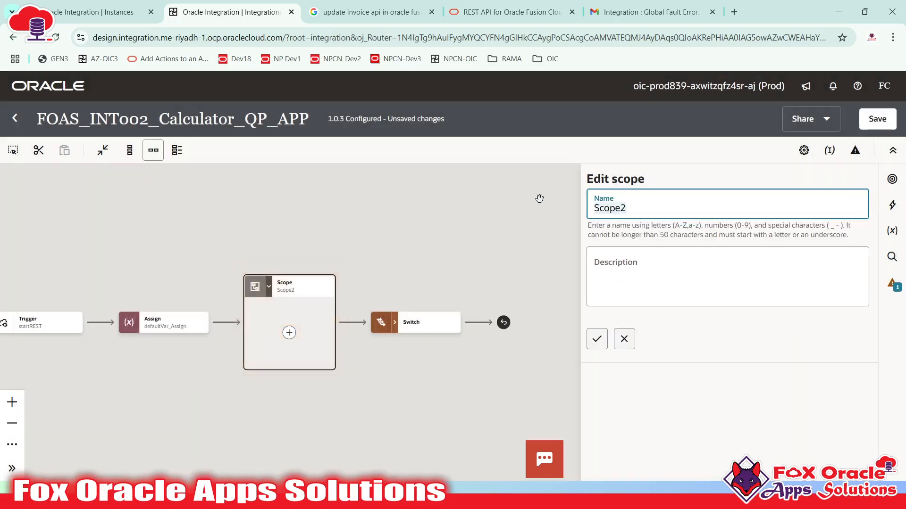
type("<a")
type("main")
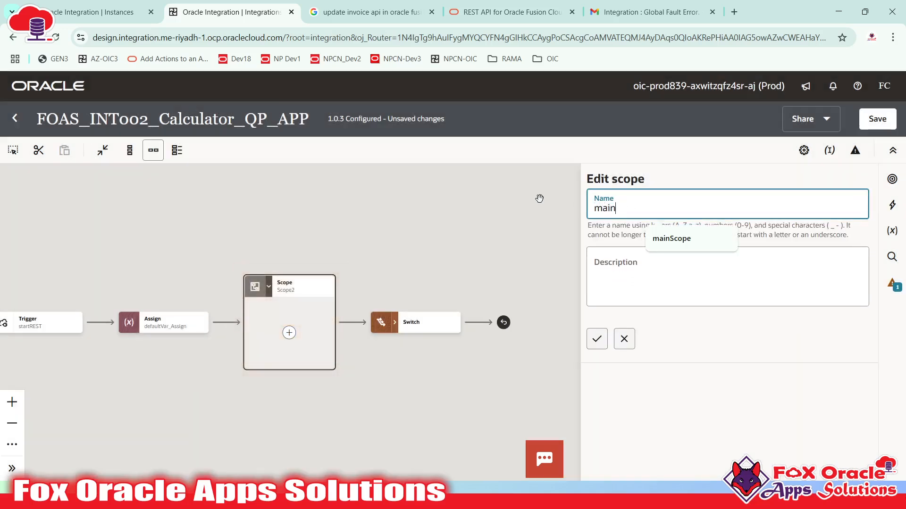
type("_scope")
left_click(597, 339)
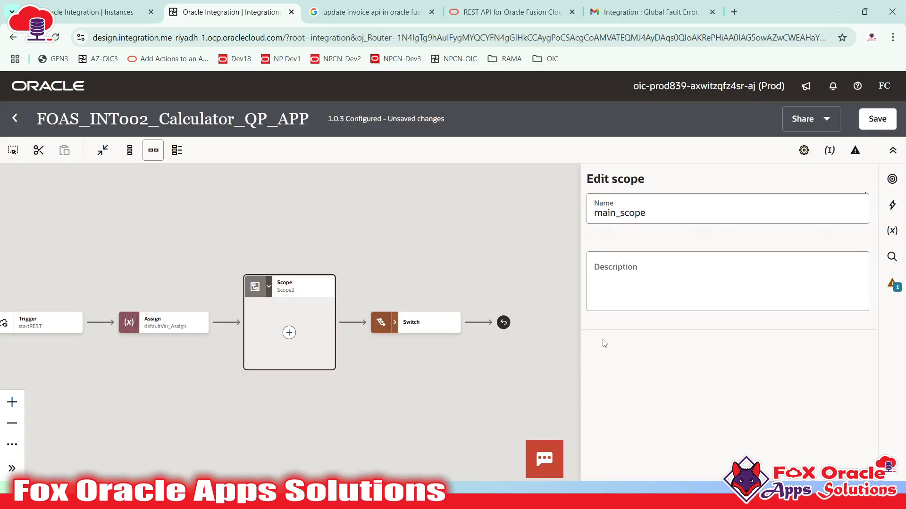
left_click(520, 279)
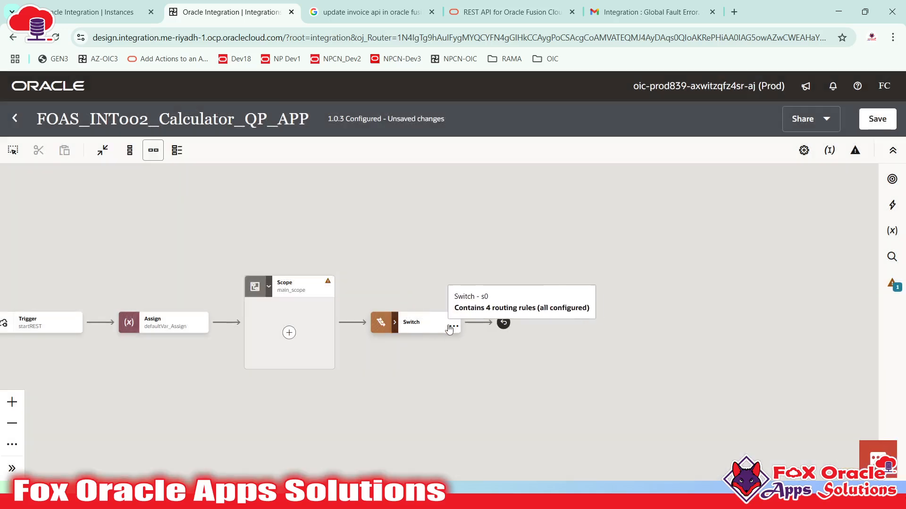
- Cut the Switch from the flow and paste it inside main_scope
left_click(445, 324)
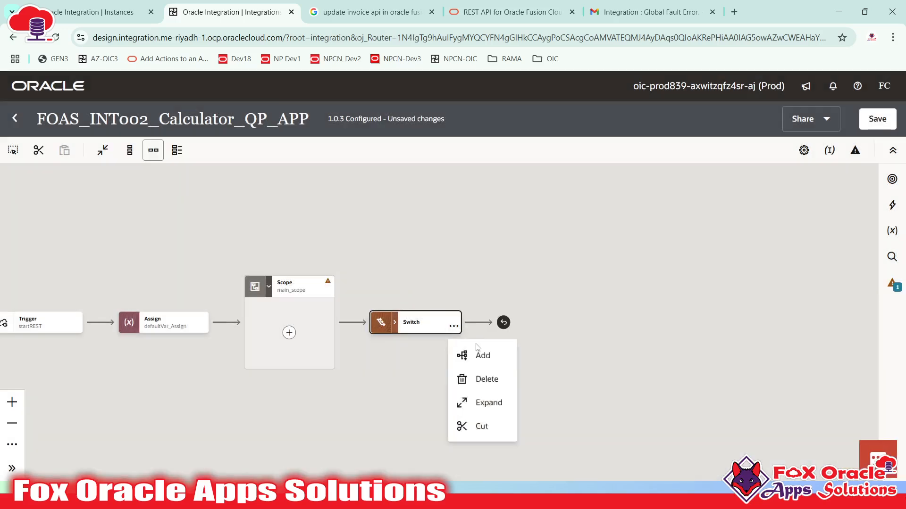
left_click(484, 444)
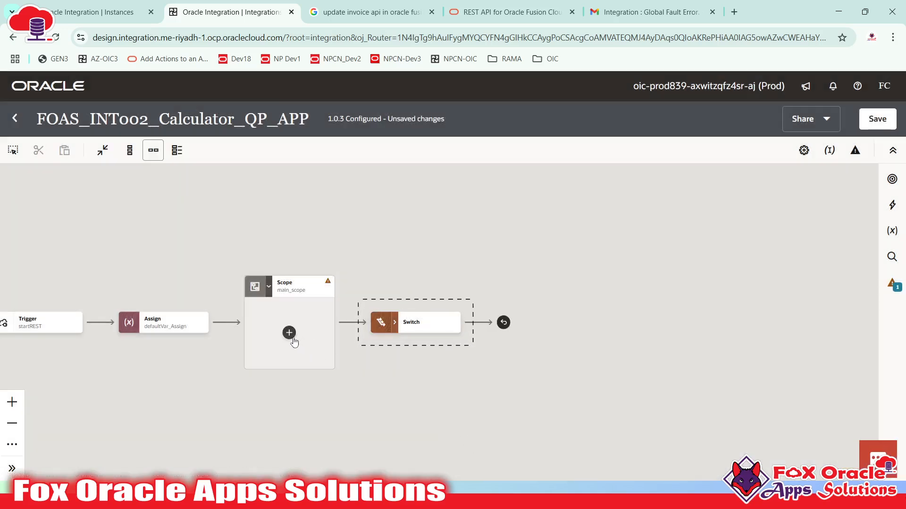
left_click(289, 333)
left_click(350, 295)
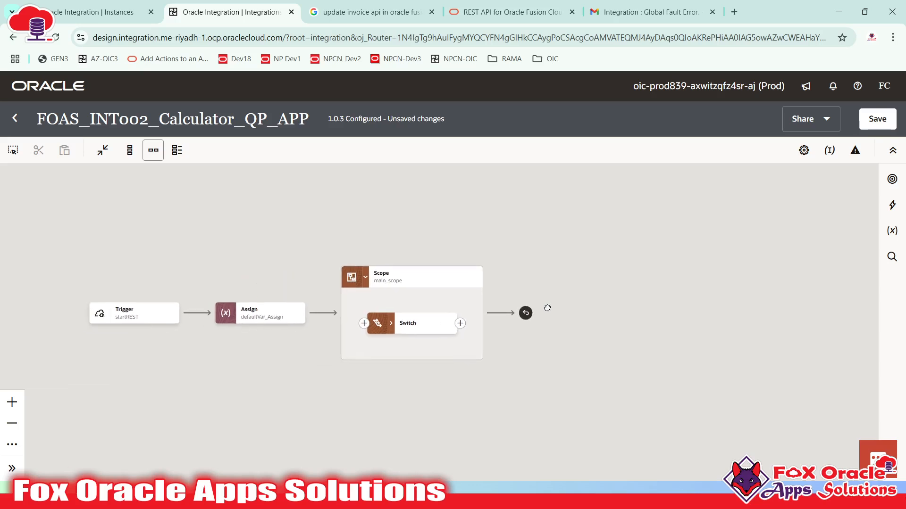
- Expand the Switch inside main_scope to show its four routes
left_click(412, 327)
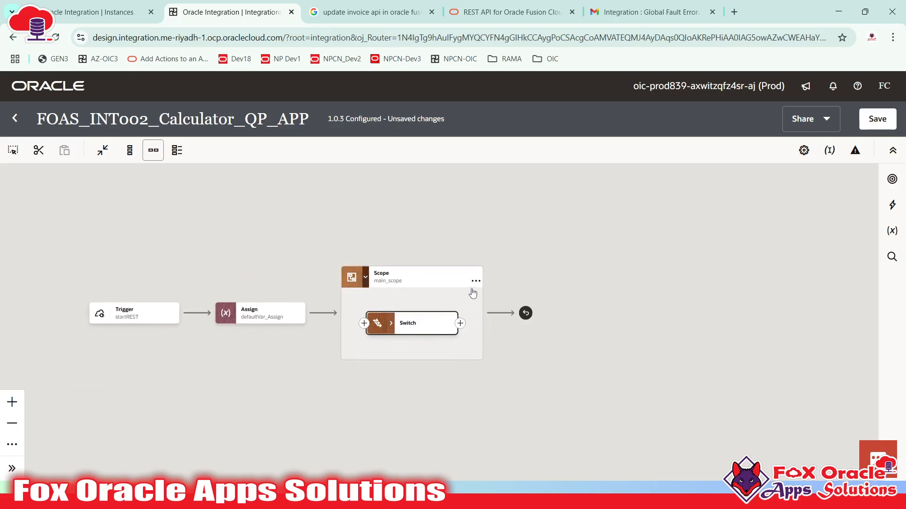
left_click(476, 283)
mouse_move(577, 377)
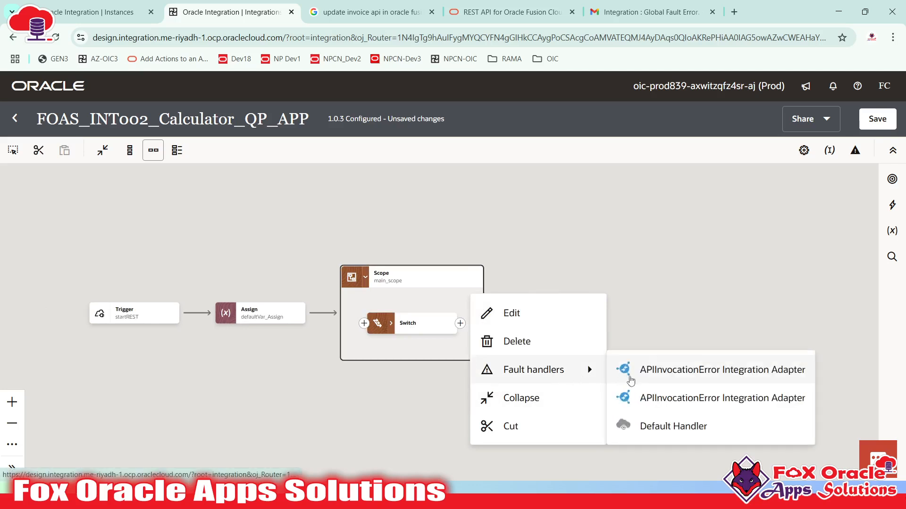
left_click(604, 239)
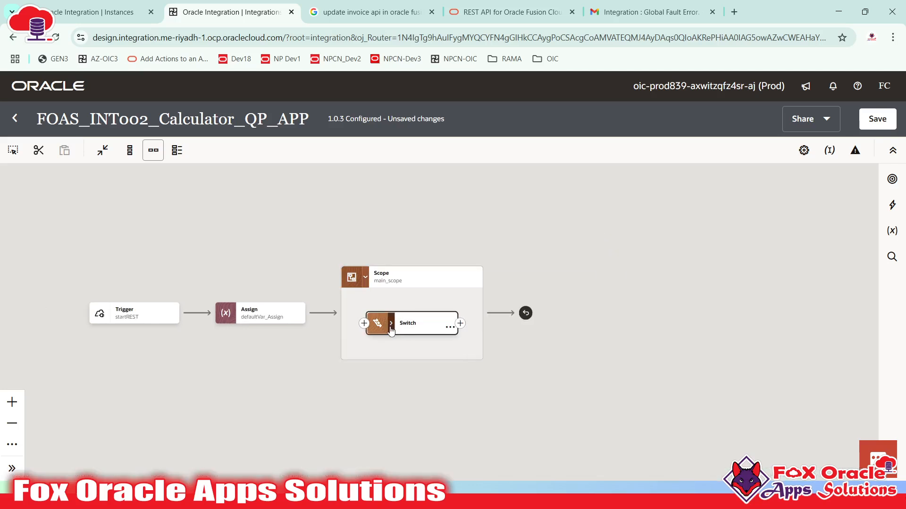
left_click(391, 324)
left_click_drag(321, 276, 204, 240)
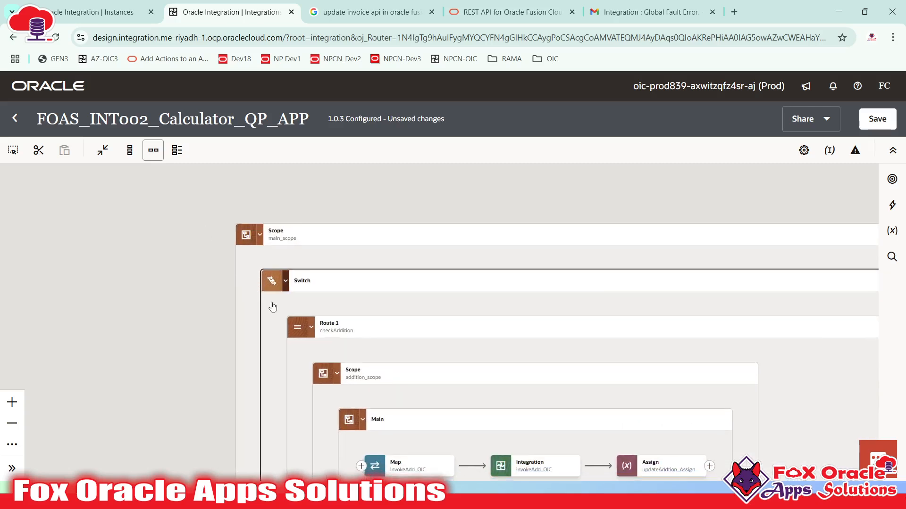
- Review Route 1's fault handler with updateAddError_Assign, then Route 2's startREST map
left_click_drag(391, 307, 228, 247)
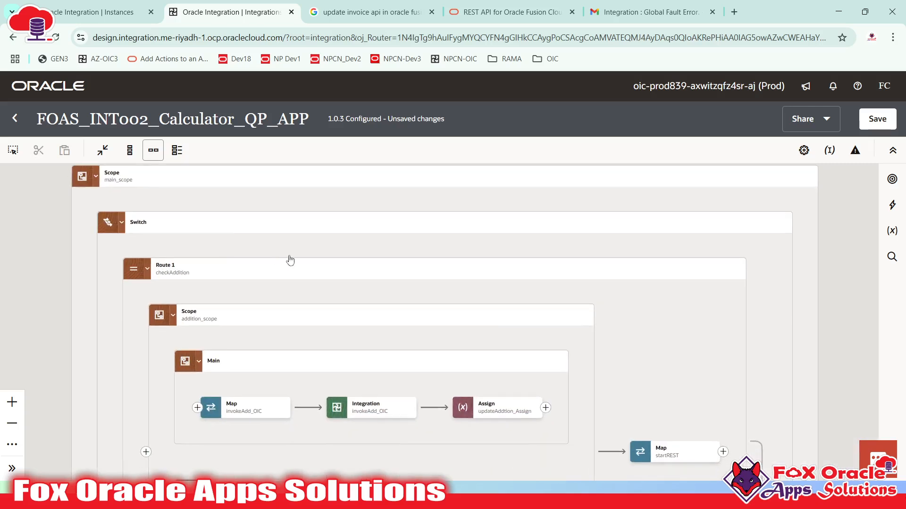
left_click_drag(289, 281, 279, 199)
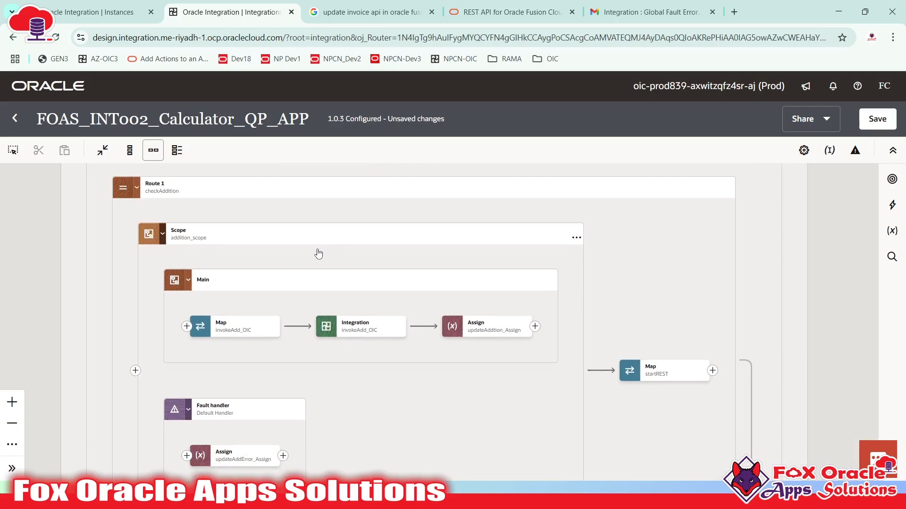
left_click_drag(319, 254, 363, 333)
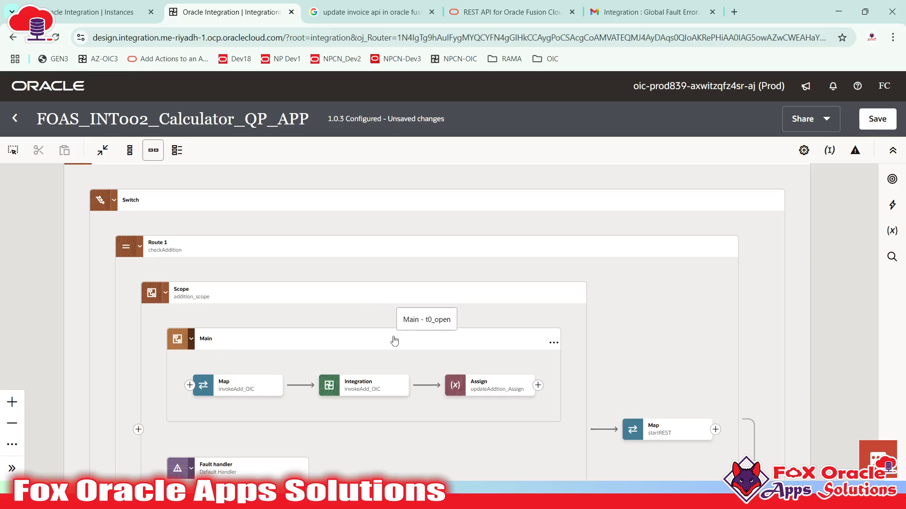
left_click_drag(394, 338, 410, 299)
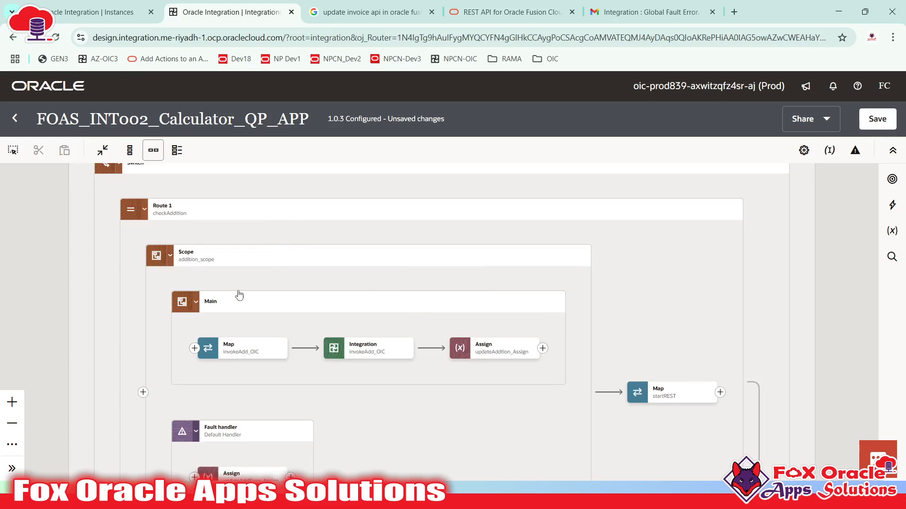
scroll(238, 293, "down", 6)
left_click_drag(339, 278, 343, 273)
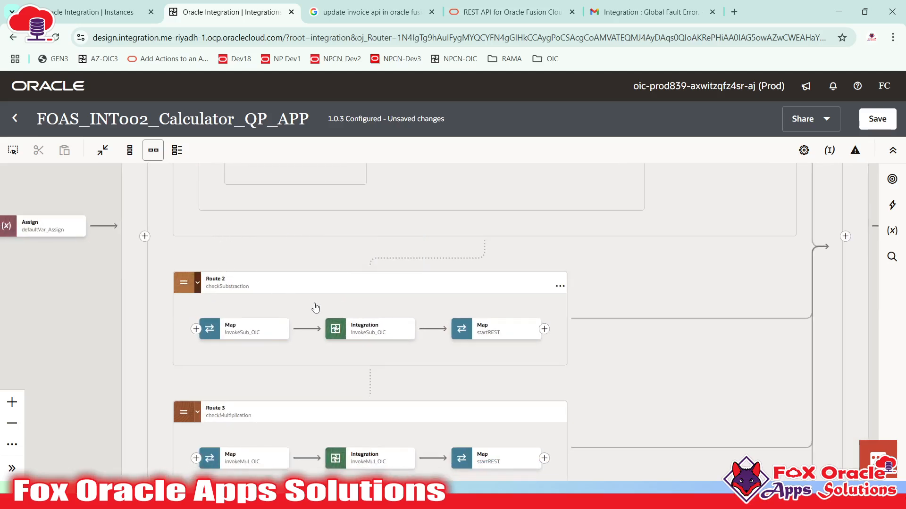
left_click_drag(340, 282, 432, 317)
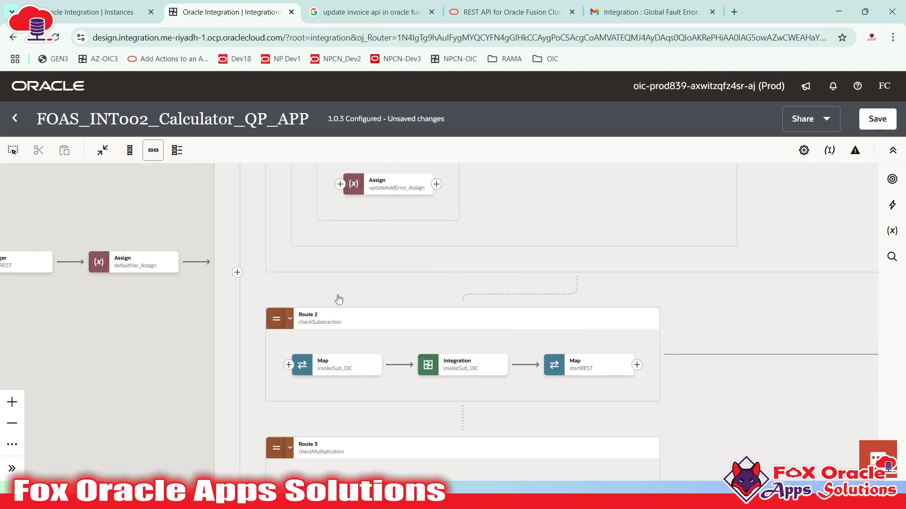
left_click_drag(340, 299, 187, 390)
left_click_drag(385, 200, 352, 92)
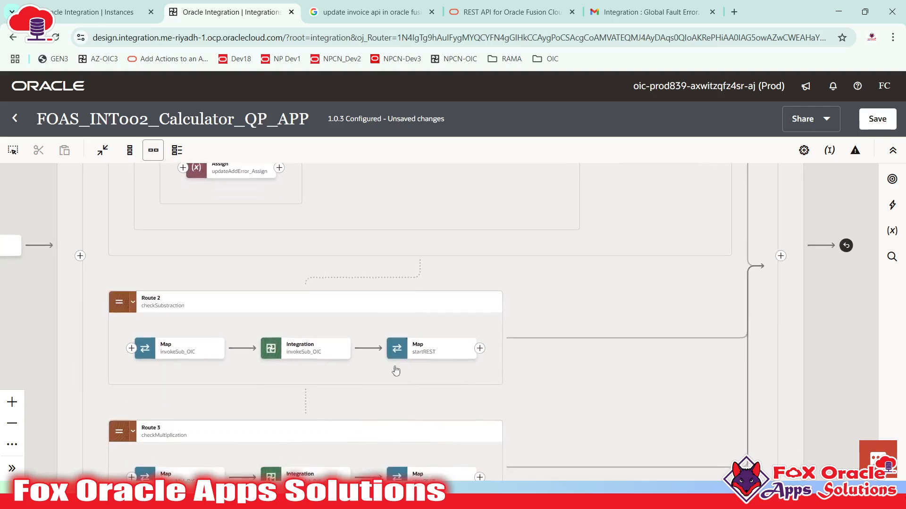
left_click(471, 353)
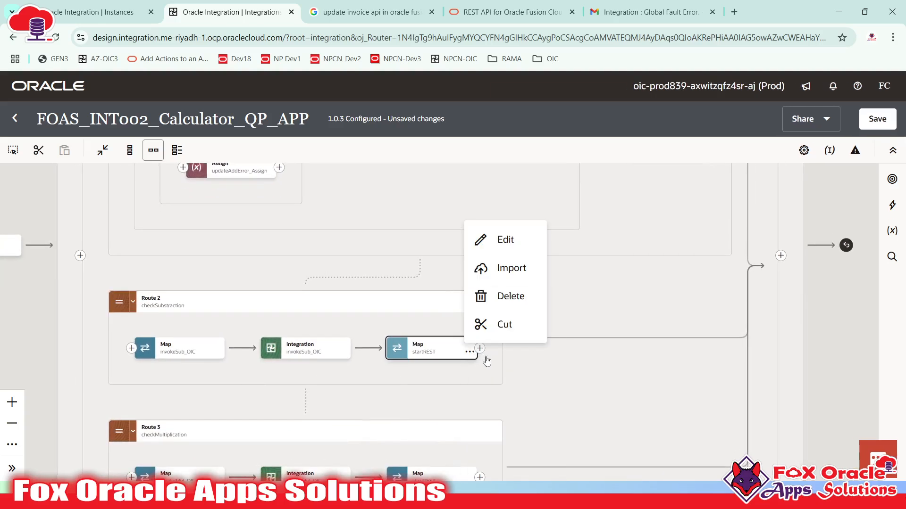
left_click(480, 359)
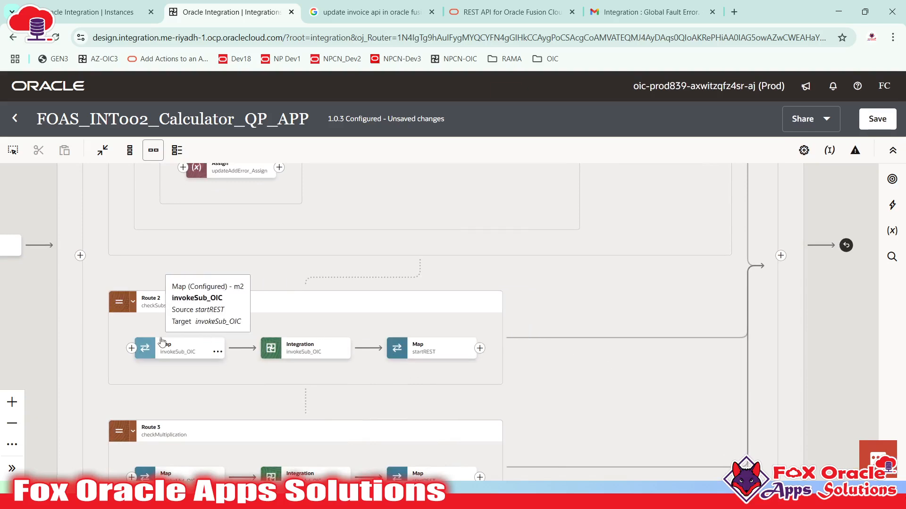
- Return to Route 1 and the Switch, then save the integration as version 1.0.3
scroll(259, 317, "up", 3)
left_click_drag(308, 229, 293, 337)
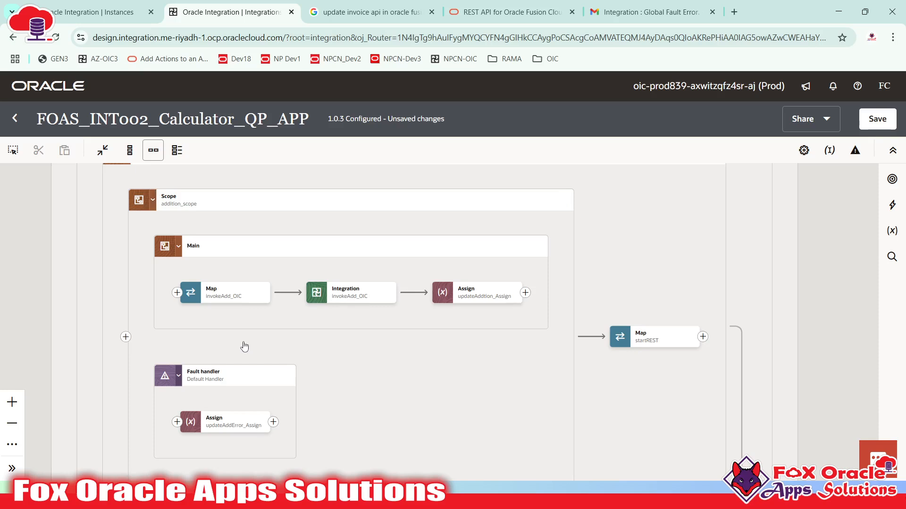
left_click_drag(206, 228, 203, 286)
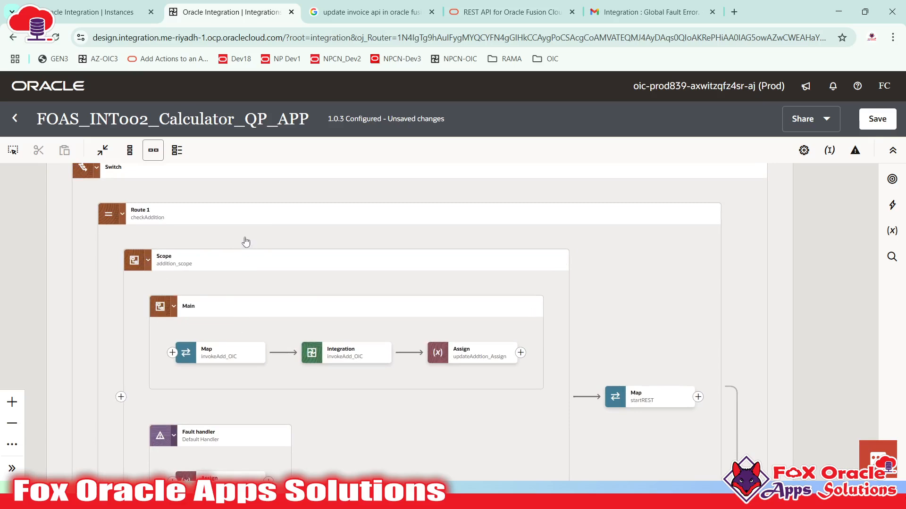
scroll(363, 429, "down", 8)
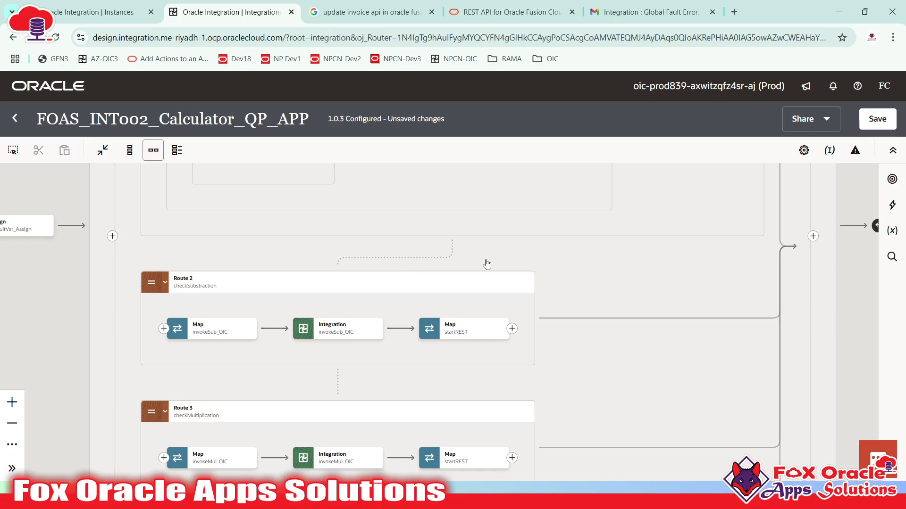
scroll(566, 236, "up", 2)
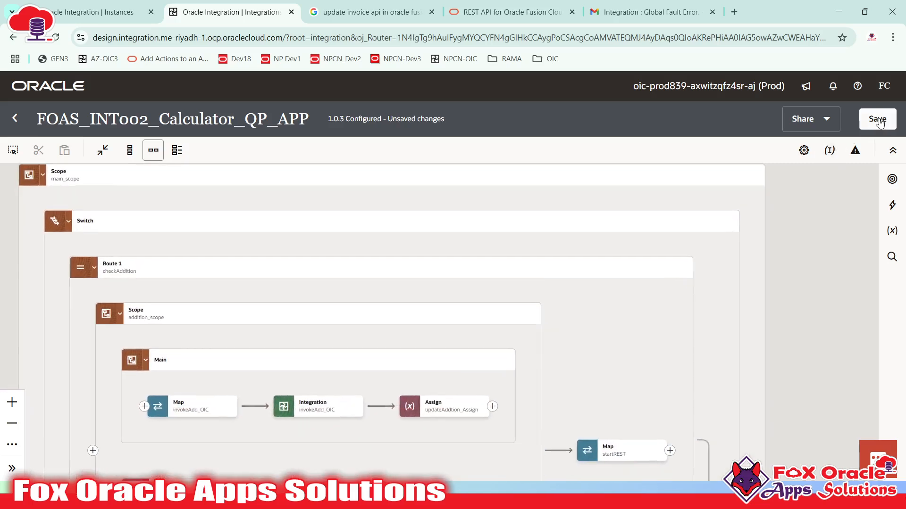
left_click(877, 120)
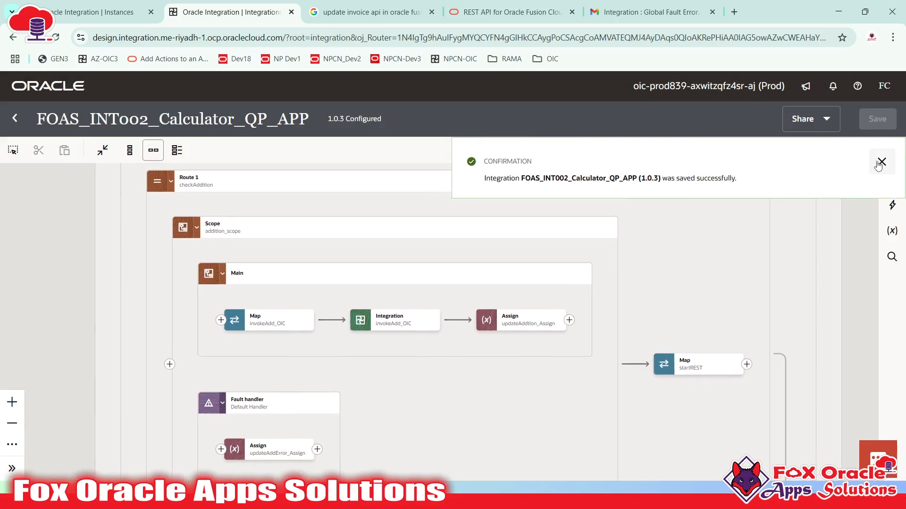
- Inspect Route 1's Main scope and fault handler, then Route 2
left_click_drag(566, 307, 581, 247)
scroll(511, 318, "down", 3)
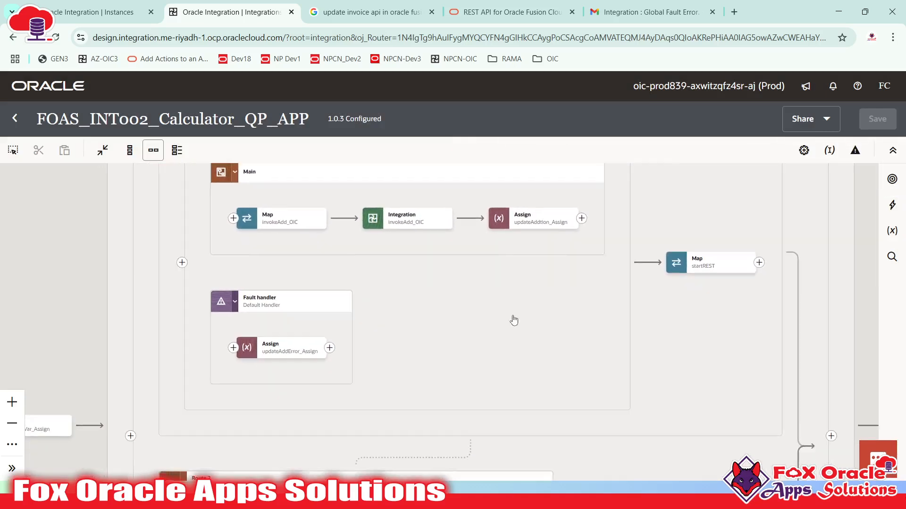
scroll(424, 331, "up", 3)
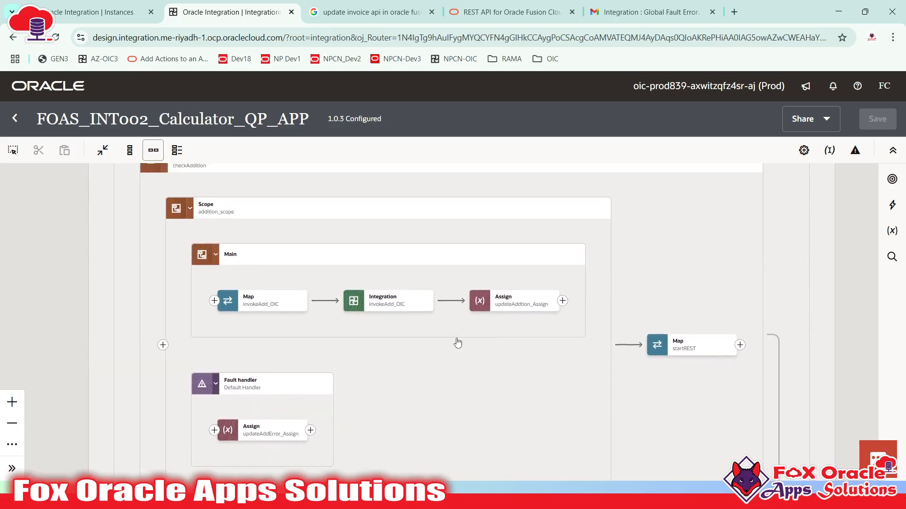
left_click_drag(458, 343, 578, 297)
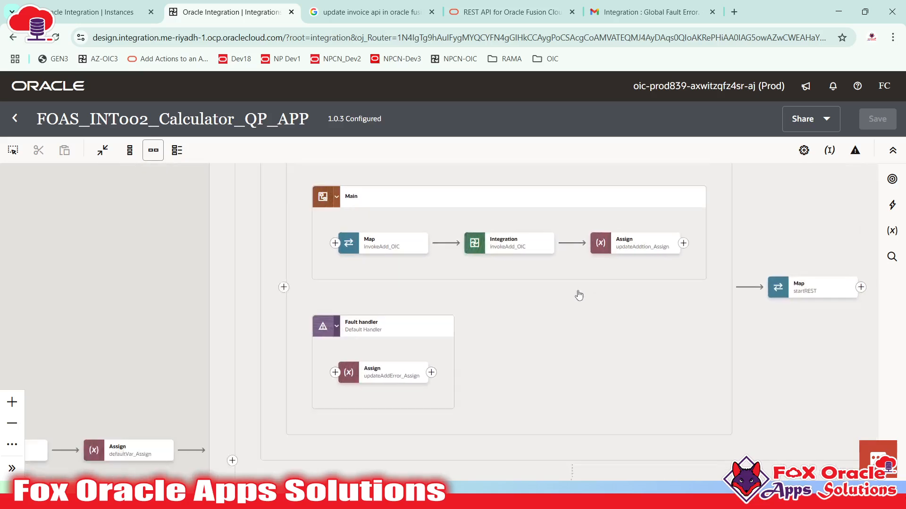
scroll(219, 248, "down", 2)
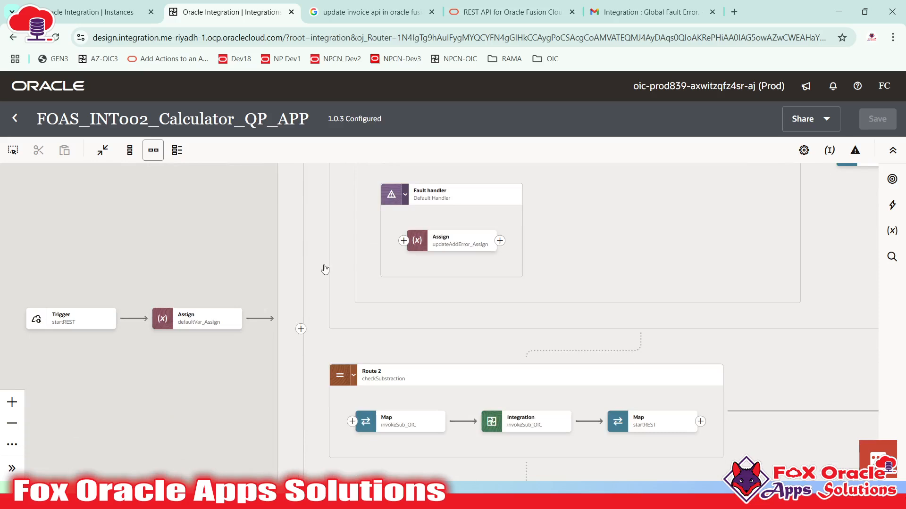
left_click_drag(635, 242, 527, 343)
scroll(527, 343, "up", 3)
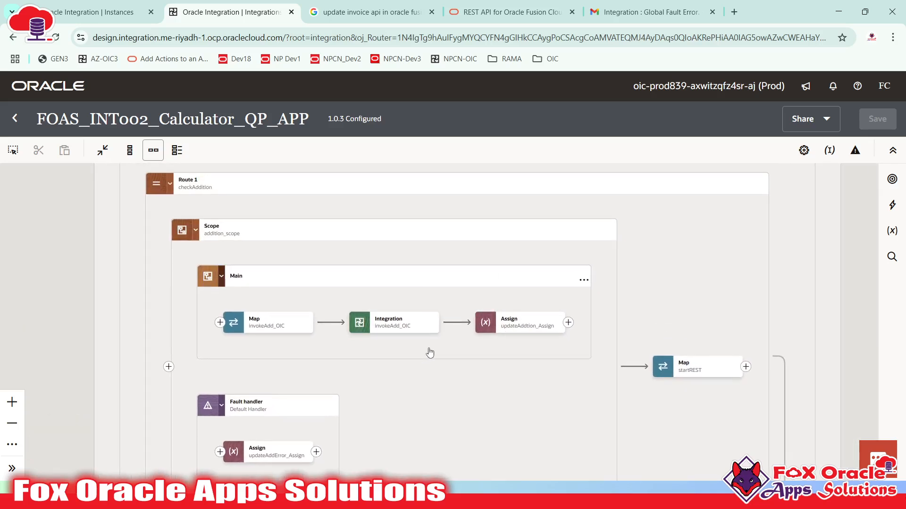
mouse_move(432, 317)
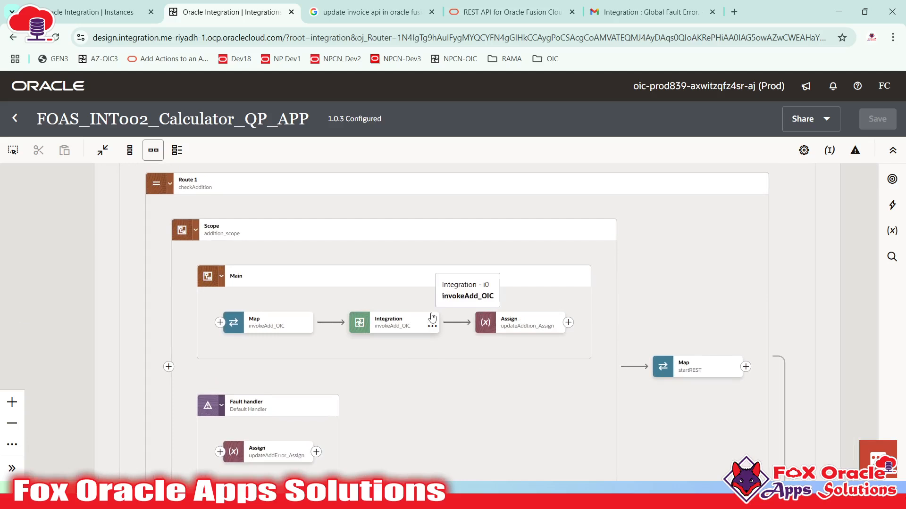
scroll(313, 330, "down", 2)
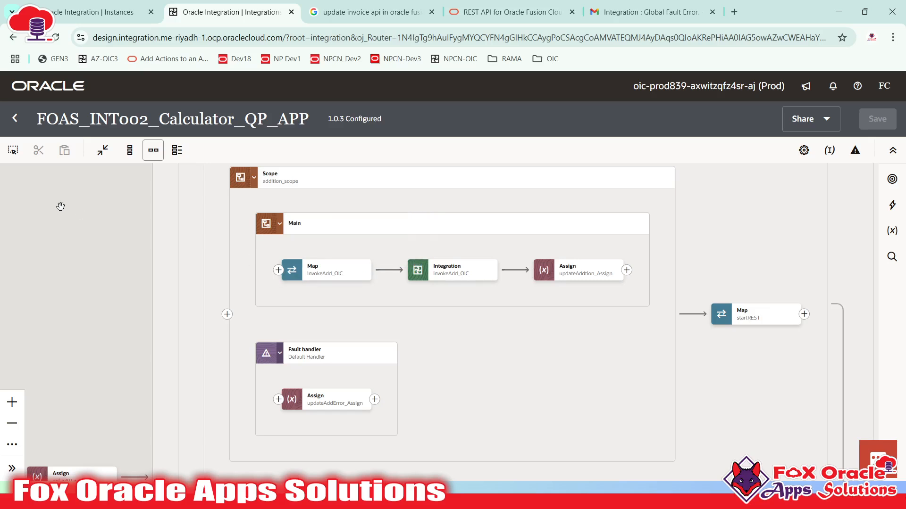
scroll(101, 304, "left", 4)
scroll(101, 305, "down", 3)
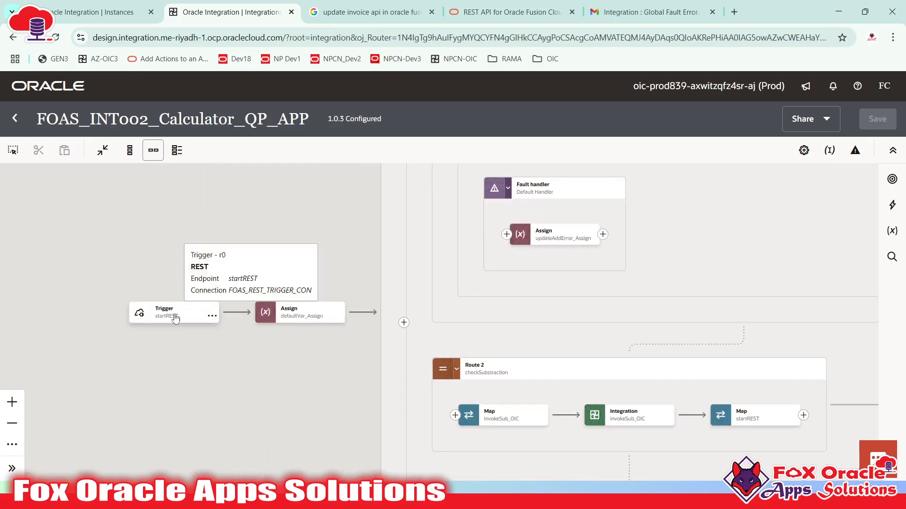
- Select the Trigger node and look over Route 1's addition_scope and Route 2
left_click(163, 320)
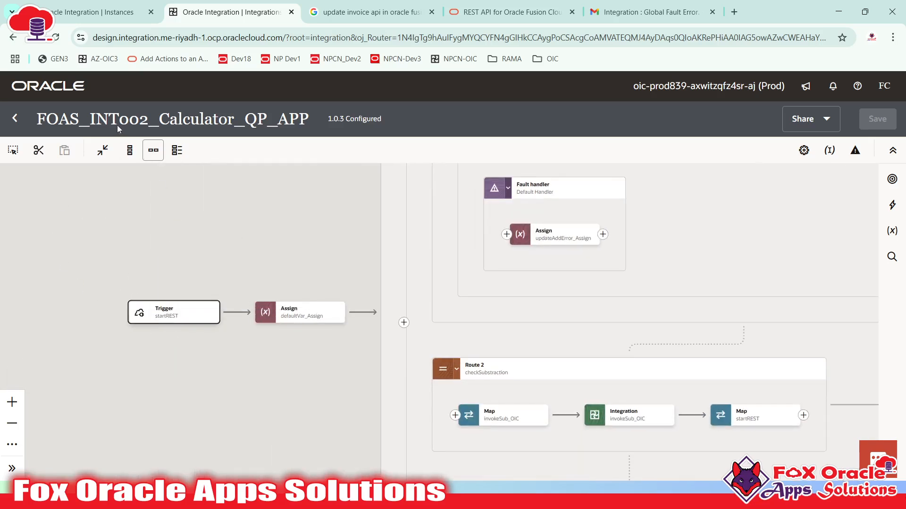
scroll(297, 262, "up", 2)
scroll(297, 263, "right", 2)
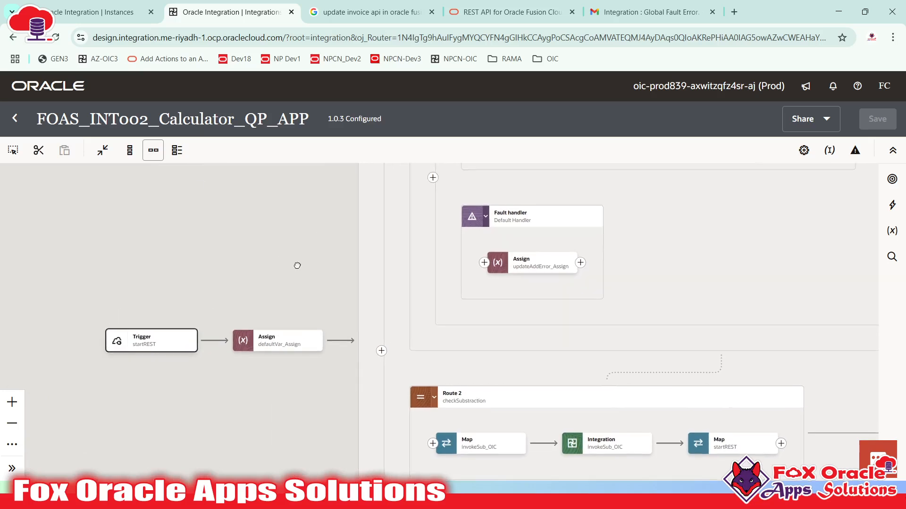
mouse_move(138, 360)
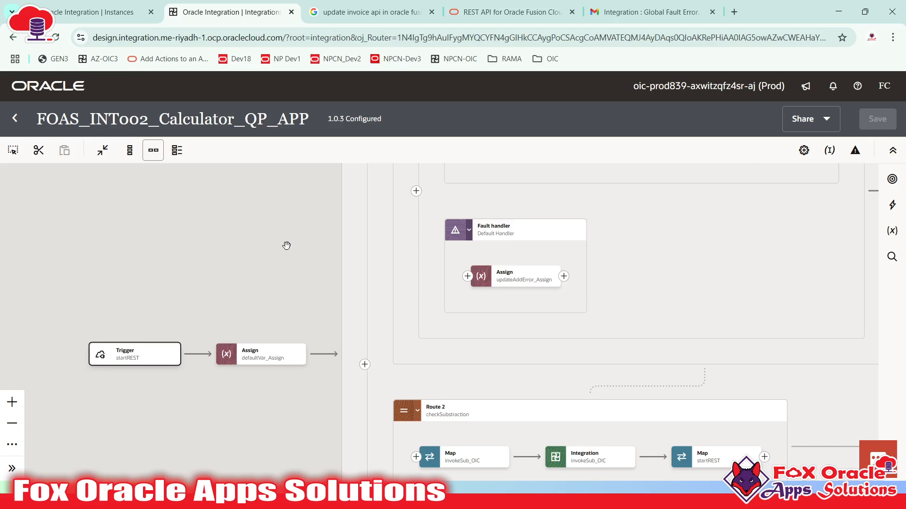
left_click_drag(327, 214, 164, 373)
left_click_drag(151, 408, 67, 451)
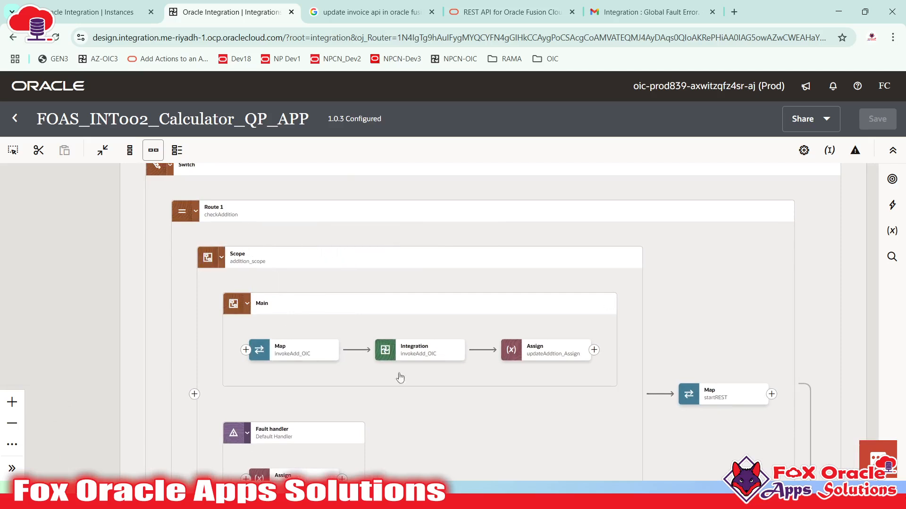
mouse_move(431, 359)
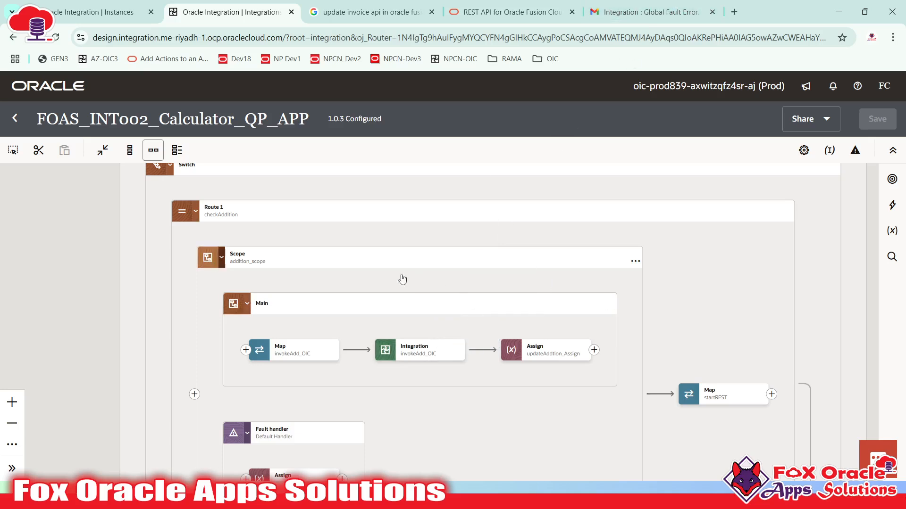
scroll(371, 355, "down", 1)
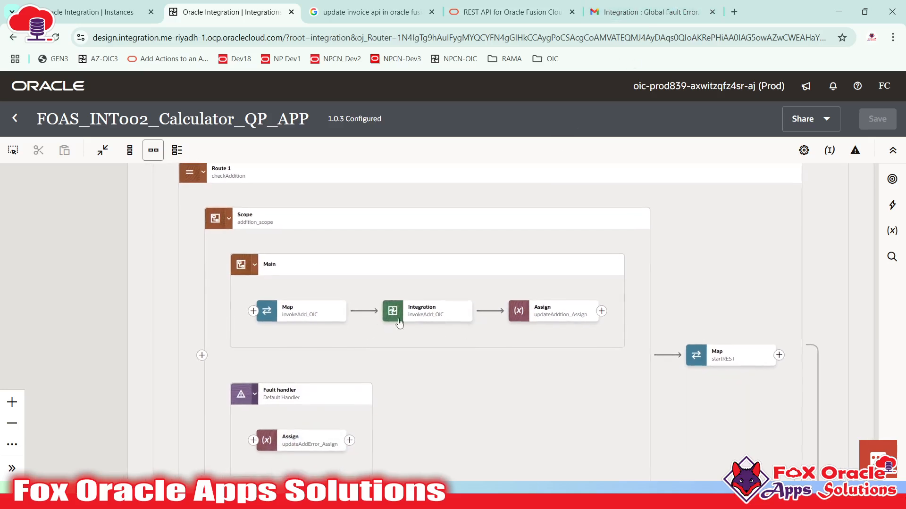
mouse_move(400, 323)
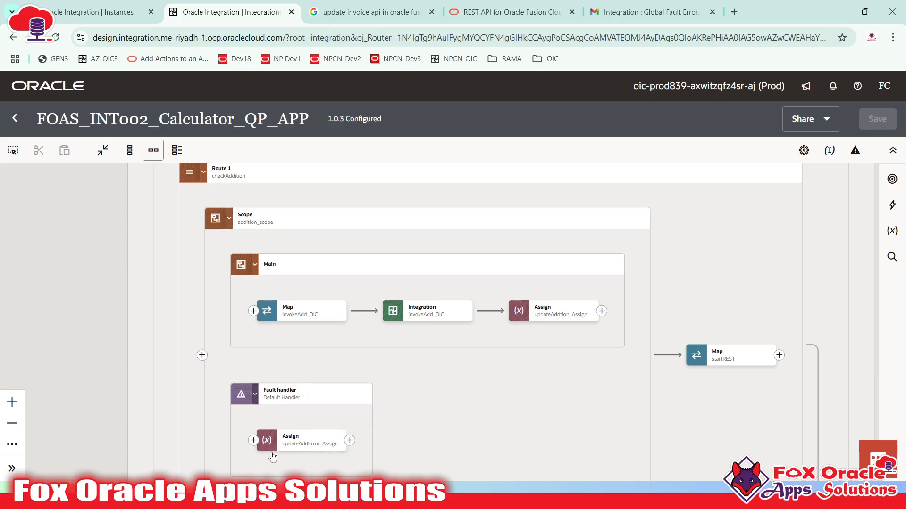
scroll(273, 452, "down", 2)
mouse_move(283, 411)
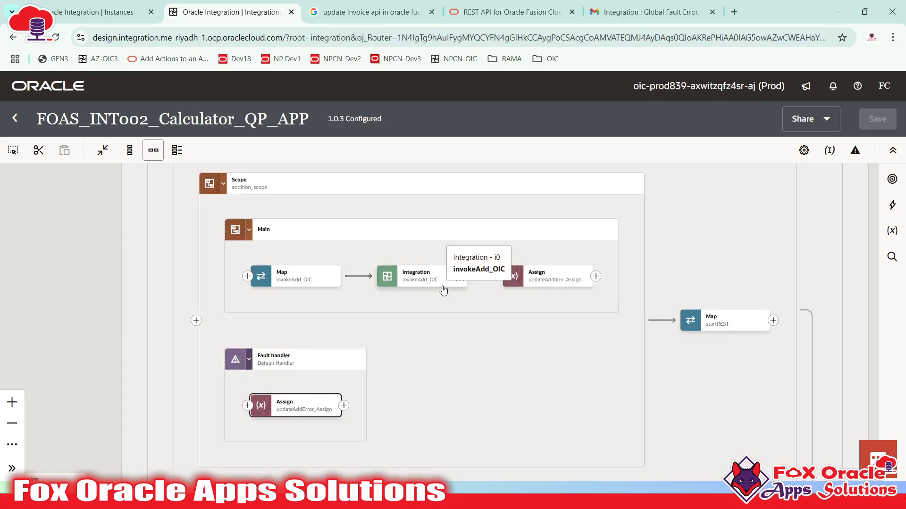
scroll(443, 290, "up", 4)
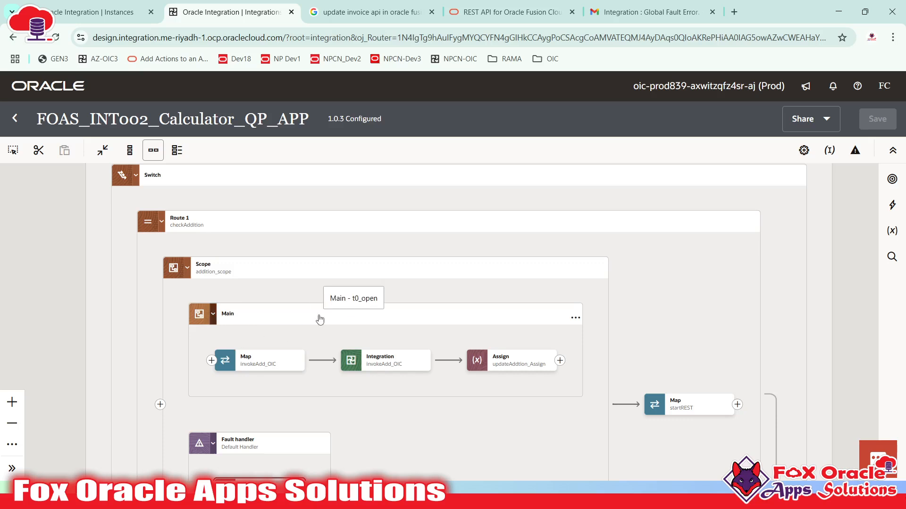
- Fine-tune the canvas view, then bring up the Windows launcher to switch programs
left_click_drag(334, 301, 378, 295)
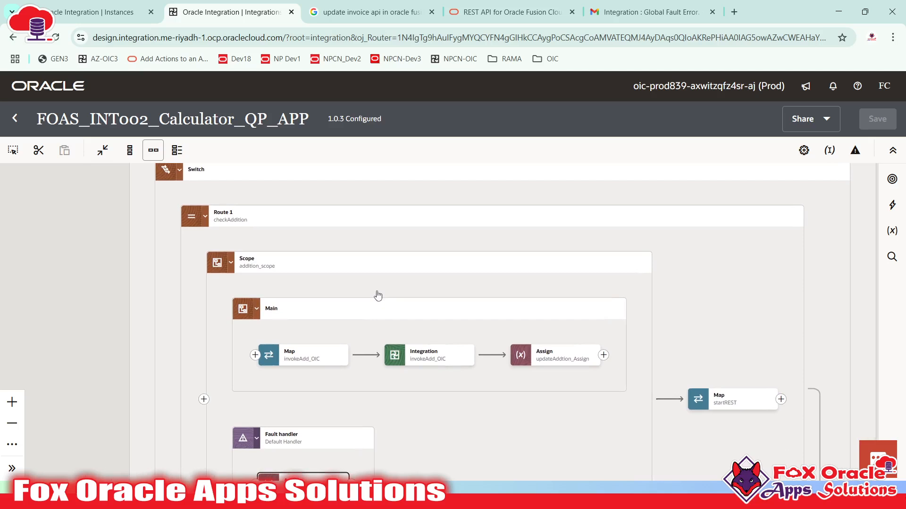
scroll(378, 296, "down", 4)
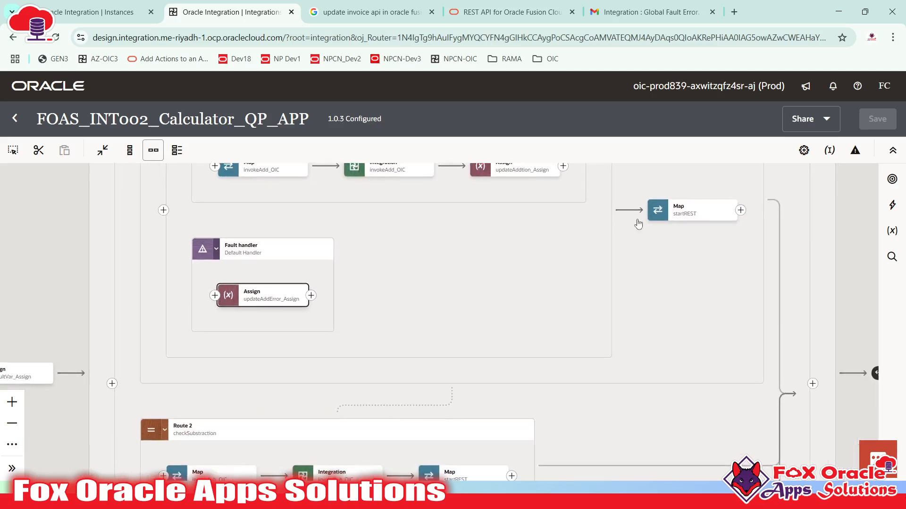
scroll(510, 274, "up", 1)
scroll(511, 291, "down", 2)
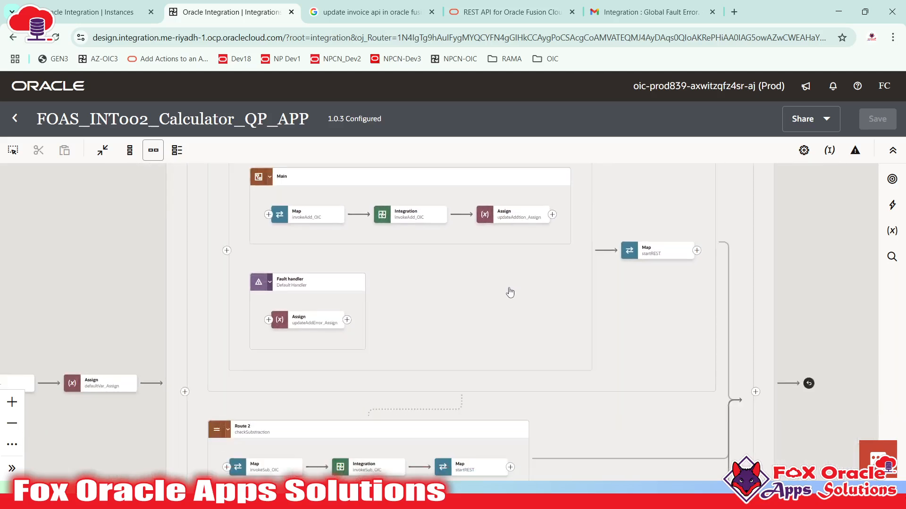
scroll(512, 324, "up", 3)
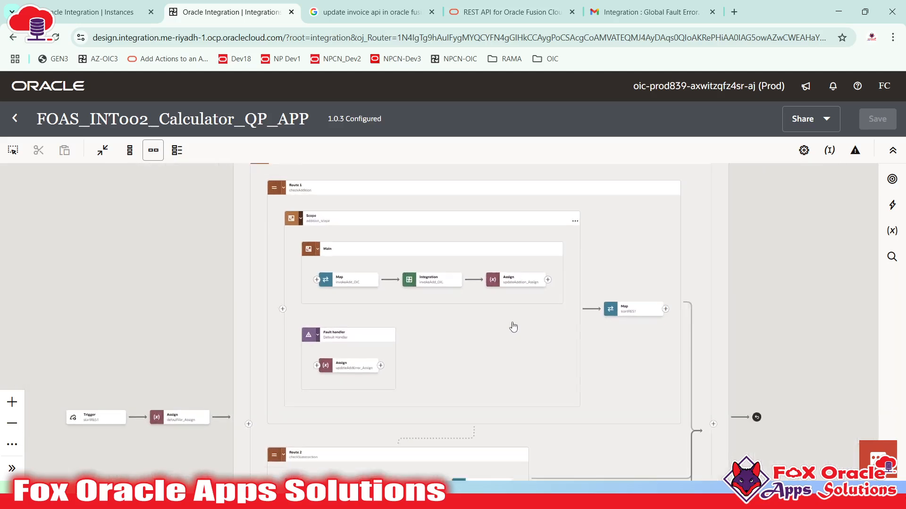
scroll(507, 326, "up", 2)
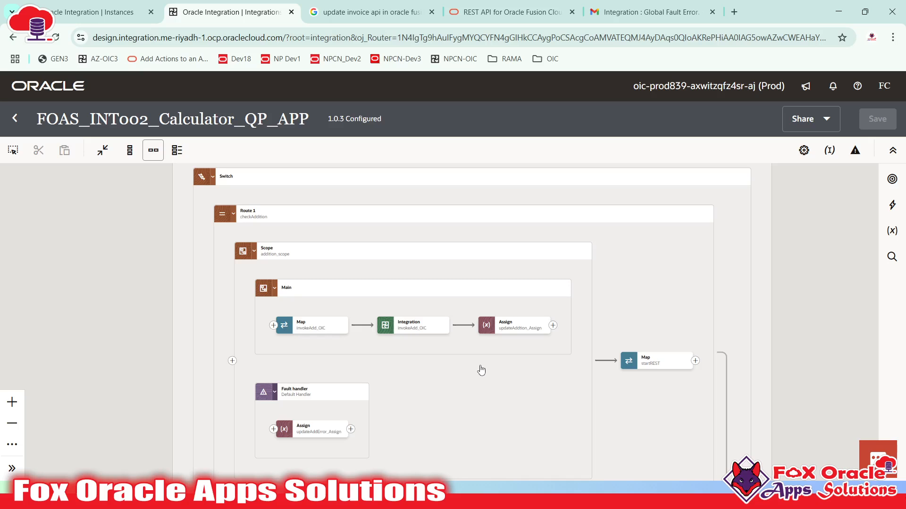
left_click_drag(473, 373, 469, 373)
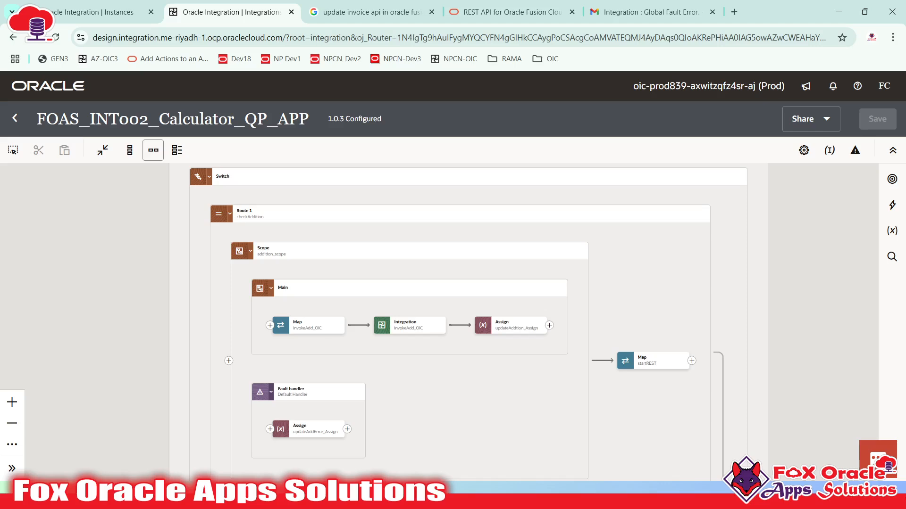
key("super")
- Bring the Fox OIC Session meeting forward and check a participant's profile card
mouse_move(427, 496)
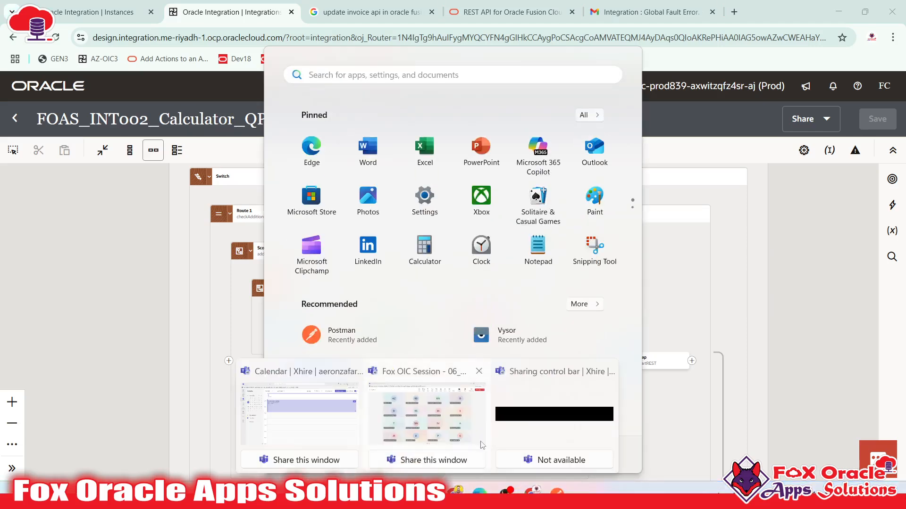
left_click(447, 425)
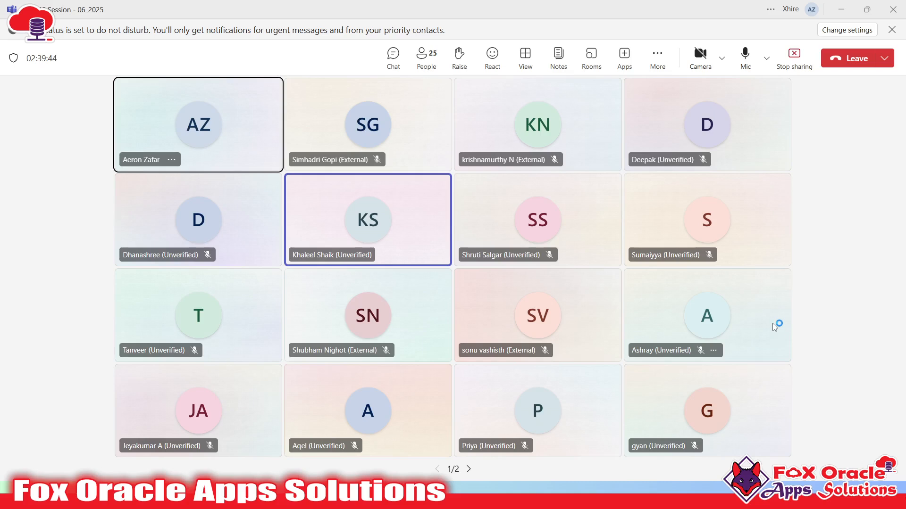
left_click(713, 312)
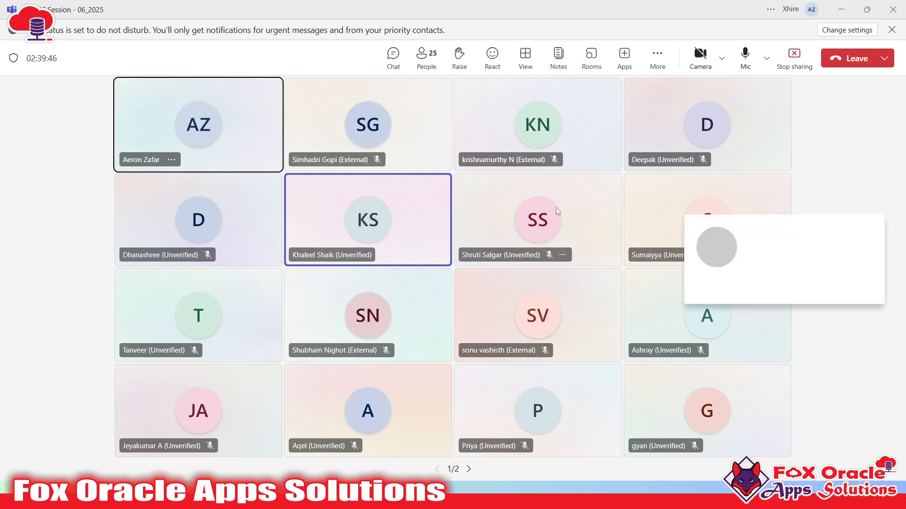
left_click(588, 213)
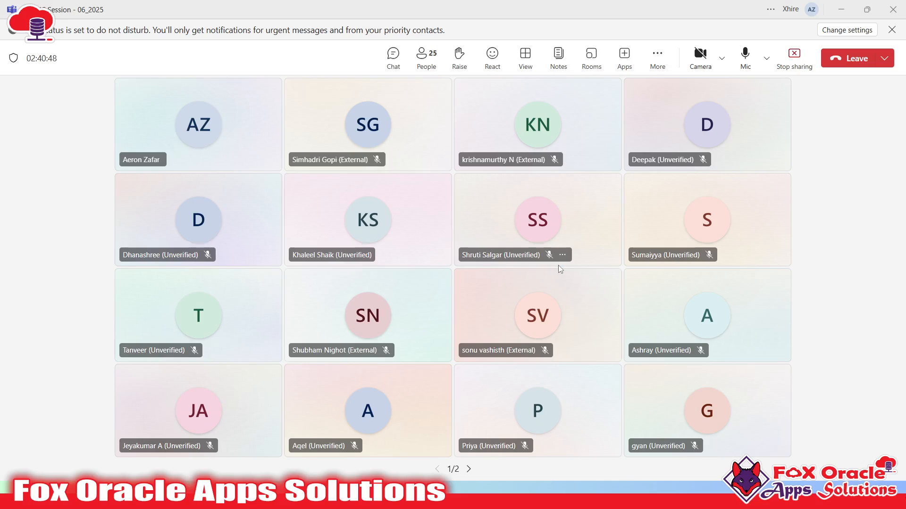
key("alt+Tab")
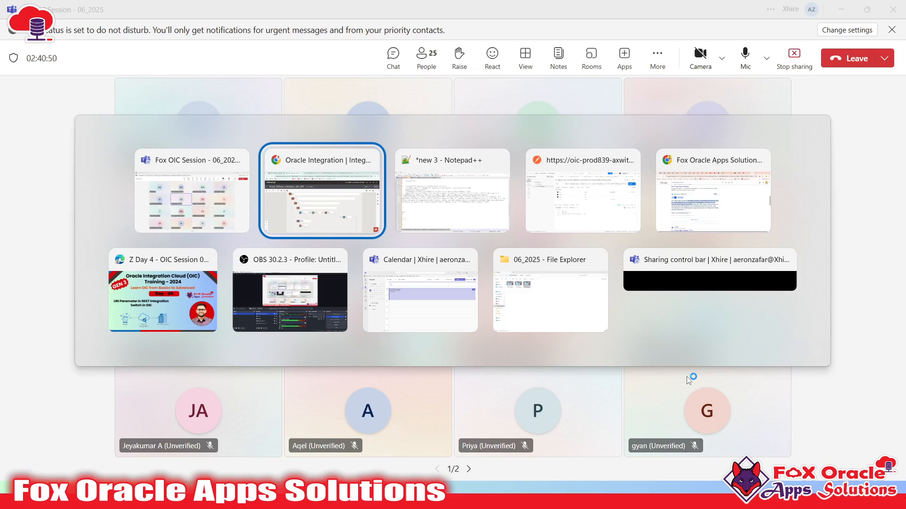
- Bring the Chrome OIC window forward and exit the calculator 1.0.3 designer with the back arrow
scroll(759, 279, "down", 2)
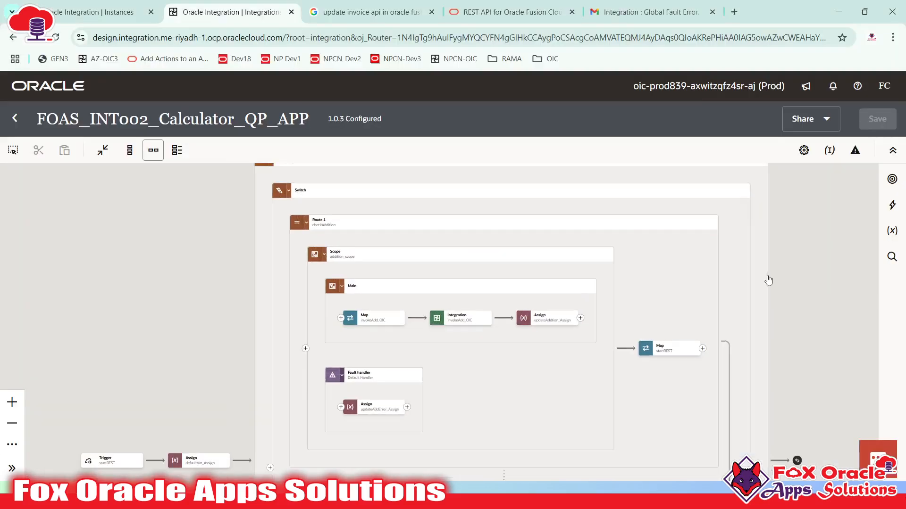
left_click_drag(750, 281, 665, 265)
key("super")
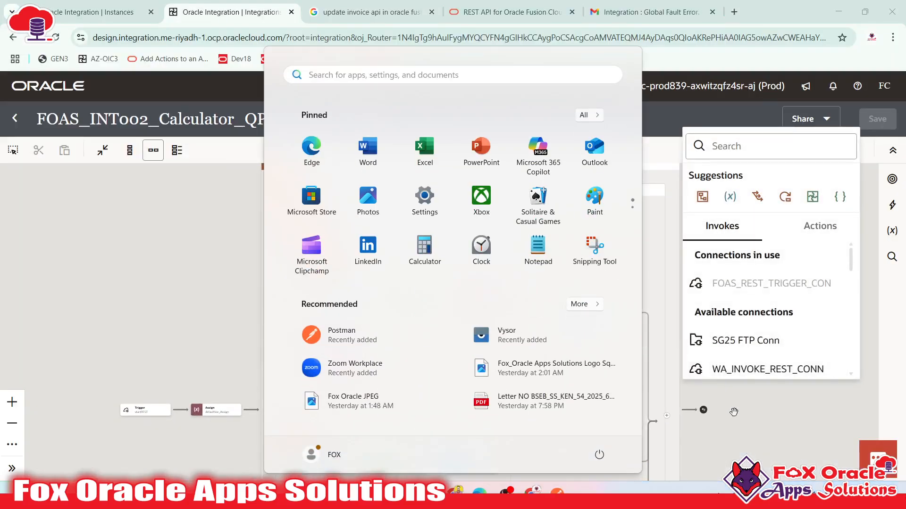
left_click(755, 406)
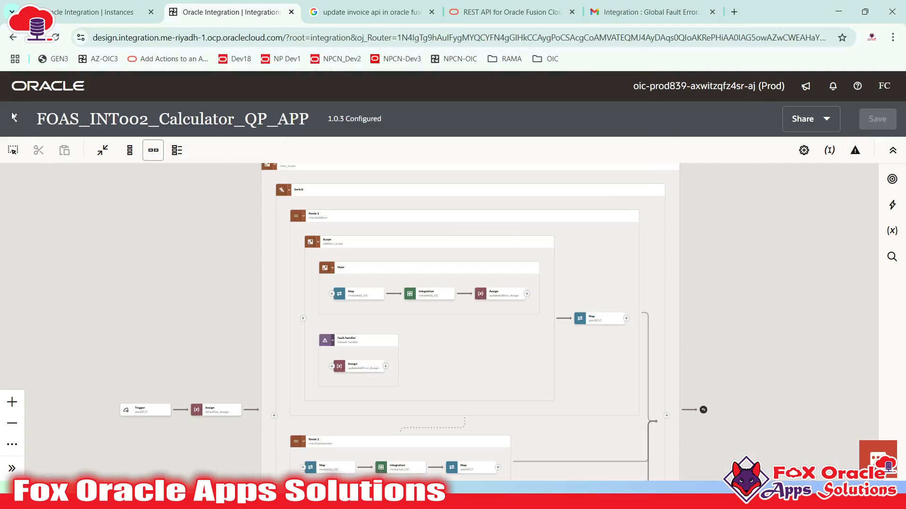
left_click(15, 119)
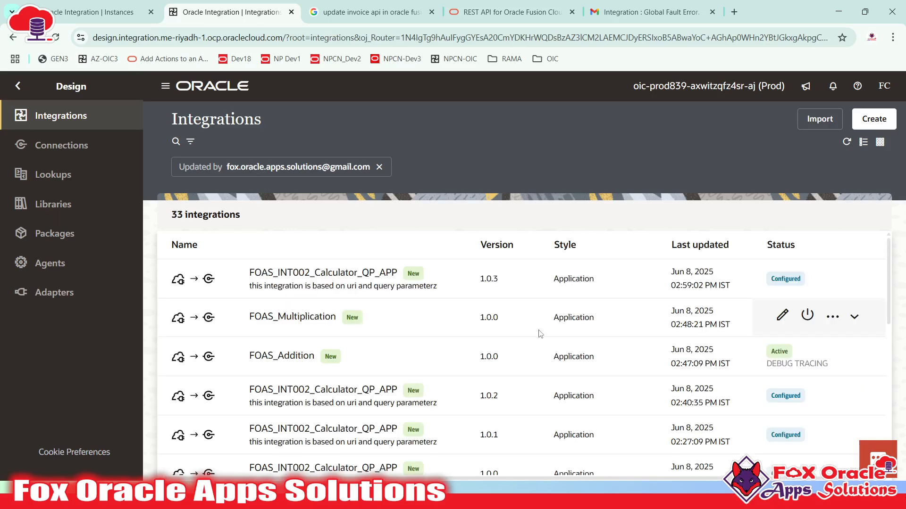
- Bring the Teams meeting back to the front and close the raised-hand toast
key("alt+Tab")
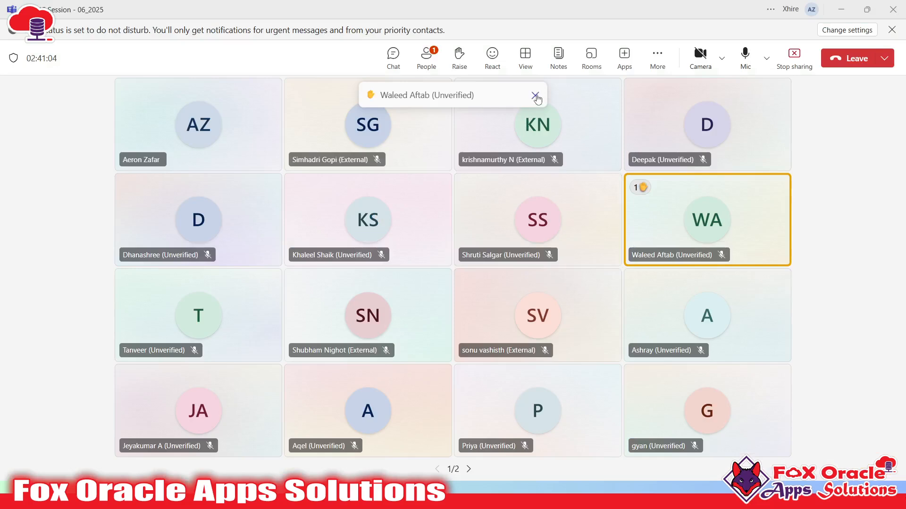
left_click(535, 96)
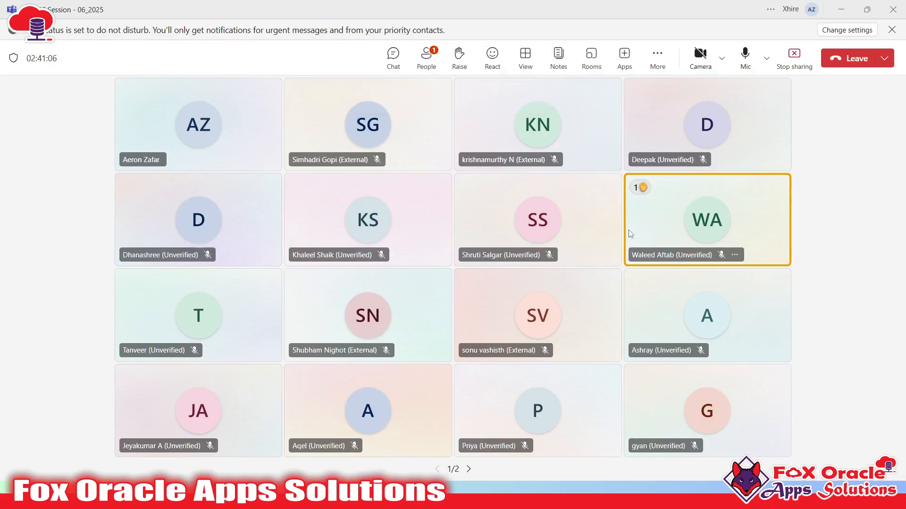
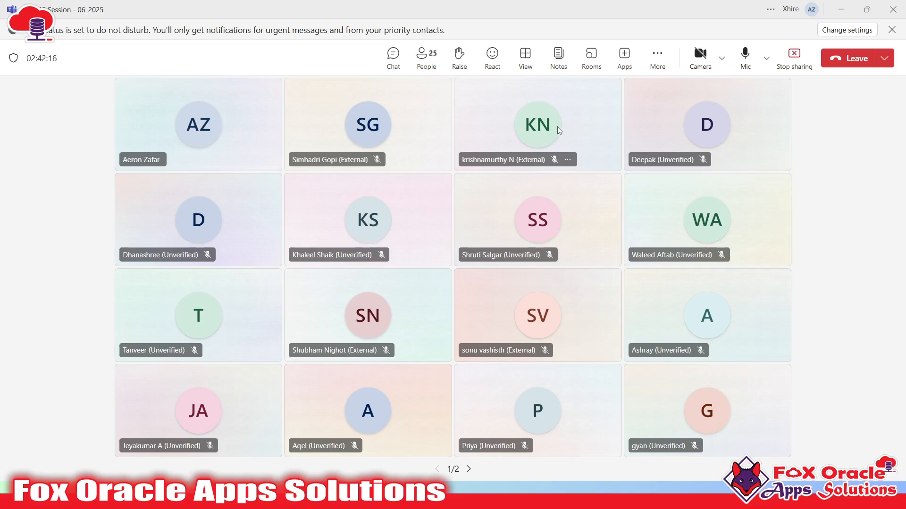
- Review the Teams meeting's participant list, then switch to the Oracle Integration window
left_click(426, 56)
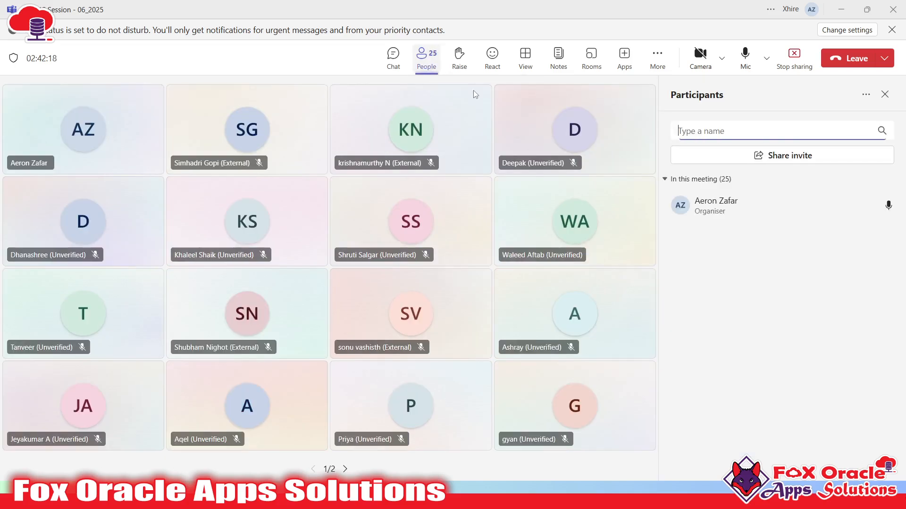
scroll(824, 193, "down", 15)
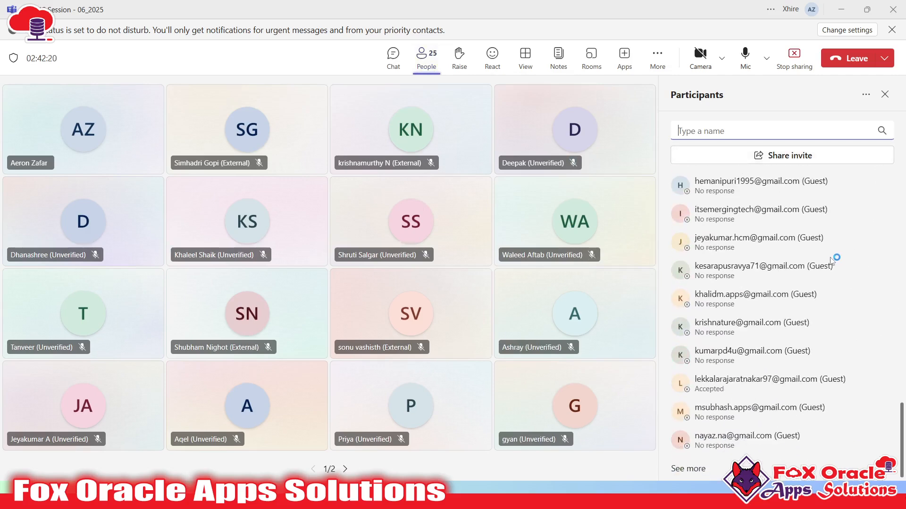
scroll(808, 302, "up", 15)
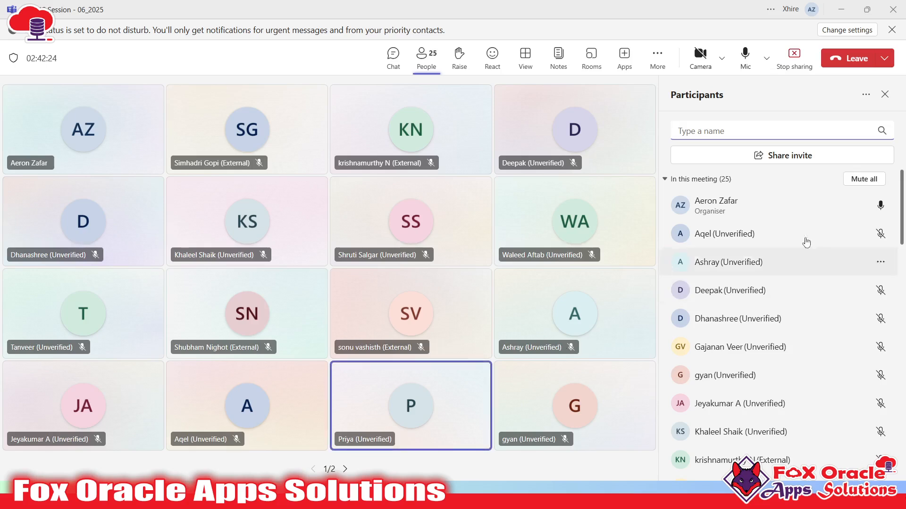
left_click(885, 95)
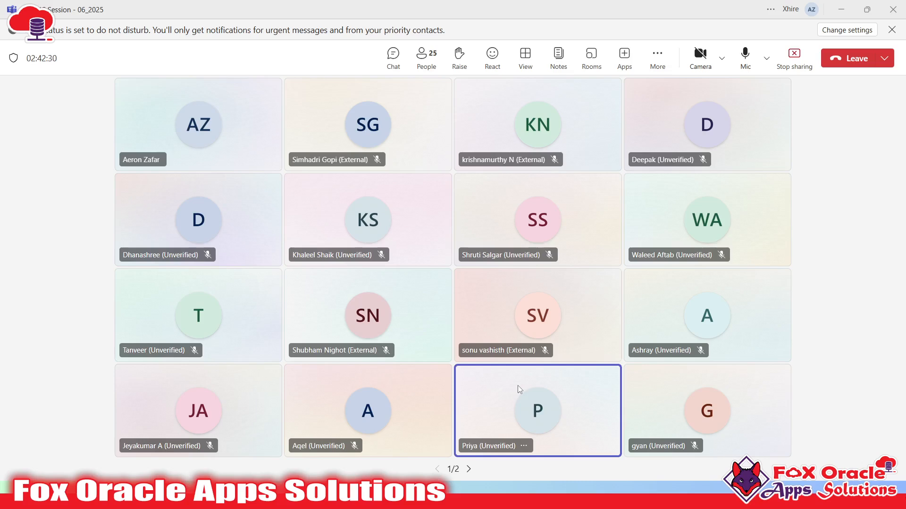
key("alt+Tab")
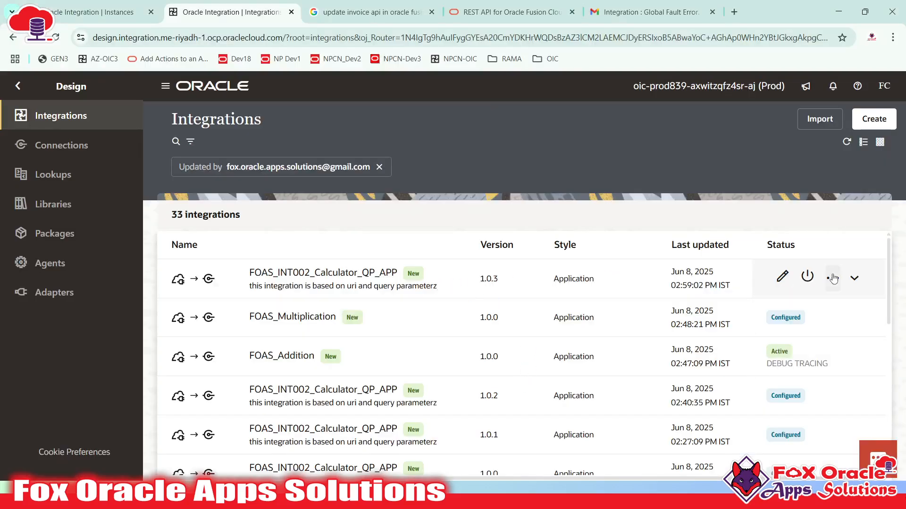
- Open FOAS_INT002_Calculator_QP_APP 1.0.3 and display its global fault handler flow
left_click(788, 280)
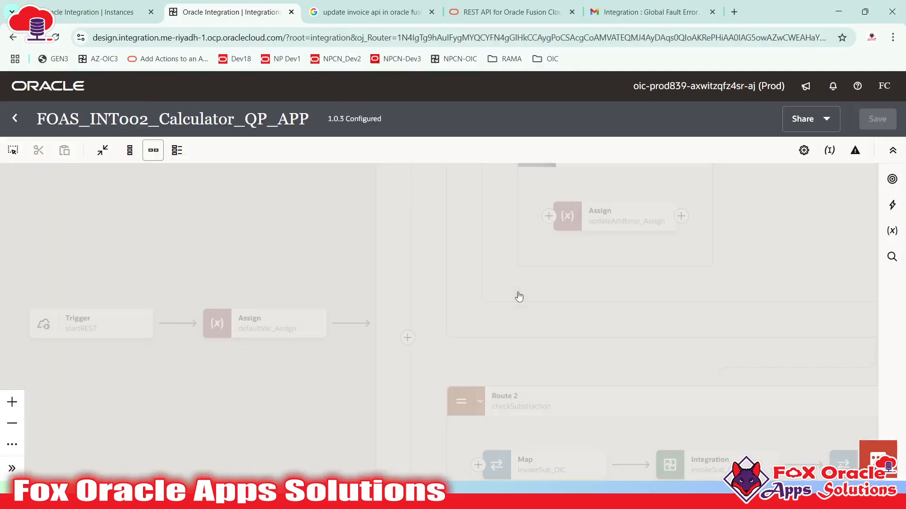
left_click(855, 151)
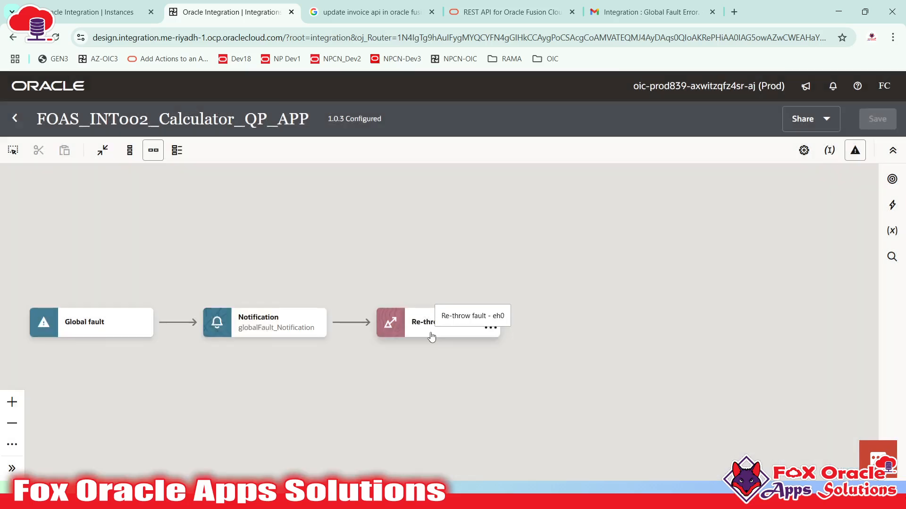
left_click_drag(470, 315, 564, 278)
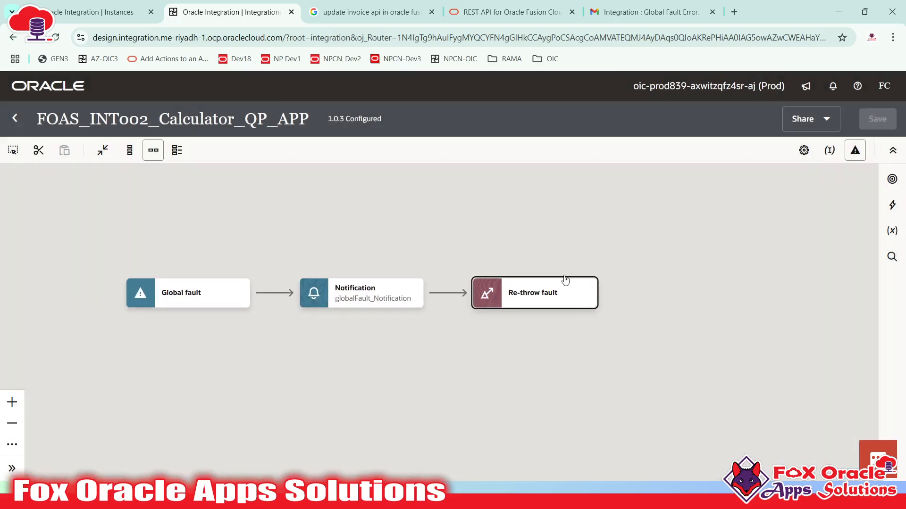
- Inspect the Global fault and Re-throw fault nodes of the global fault flow
left_click(167, 305)
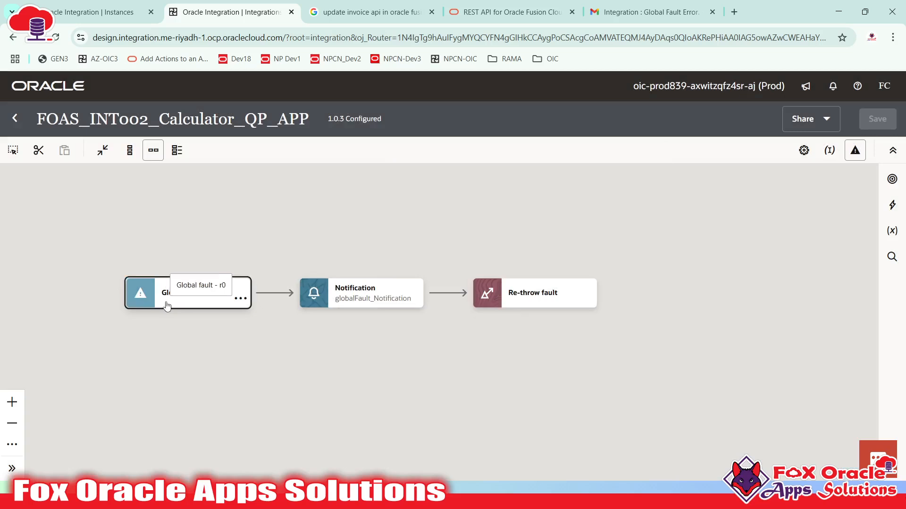
left_click(558, 302)
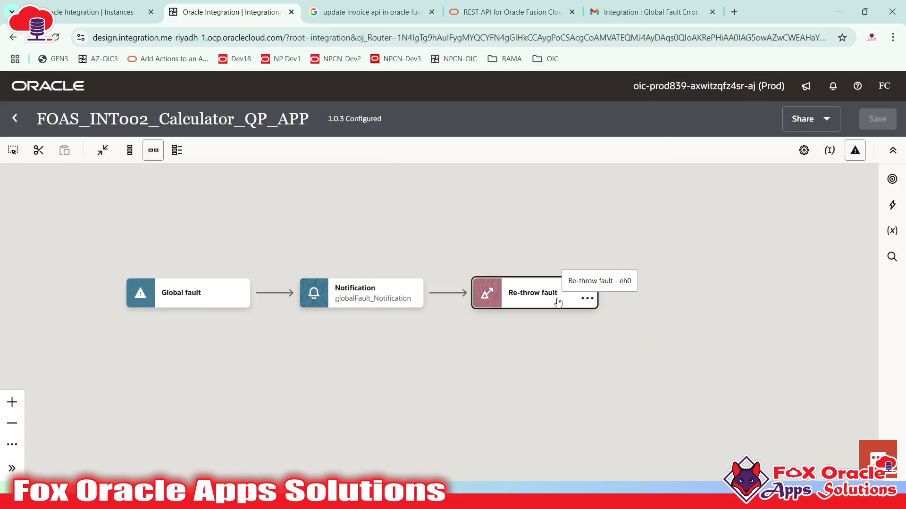
left_click(556, 266)
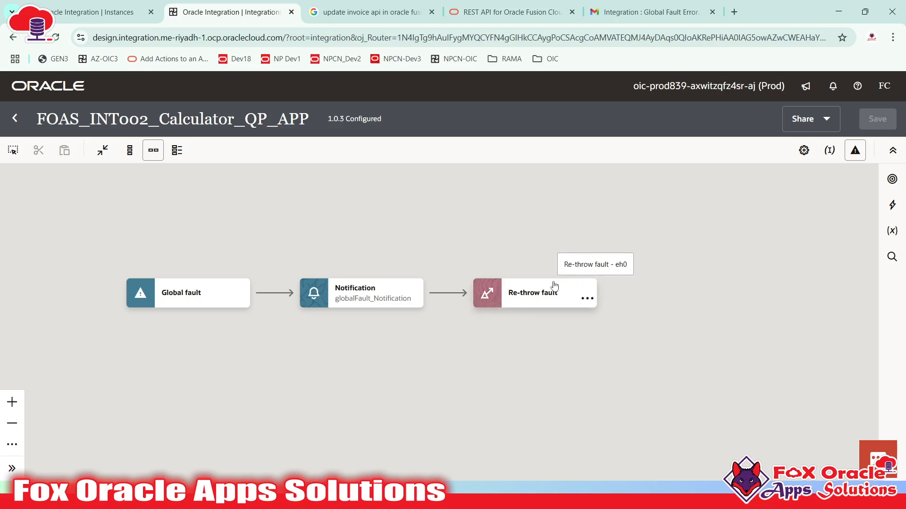
left_click(543, 294)
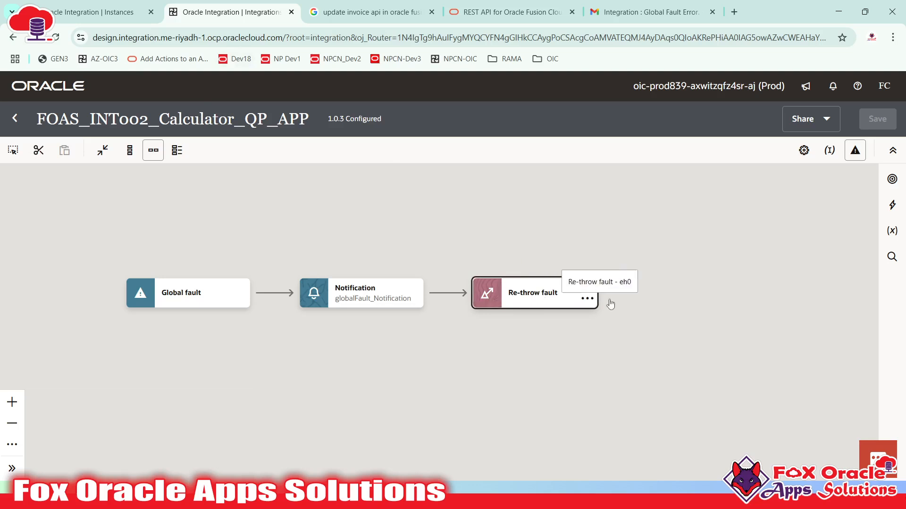
left_click(673, 241)
left_click_drag(673, 241, 591, 195)
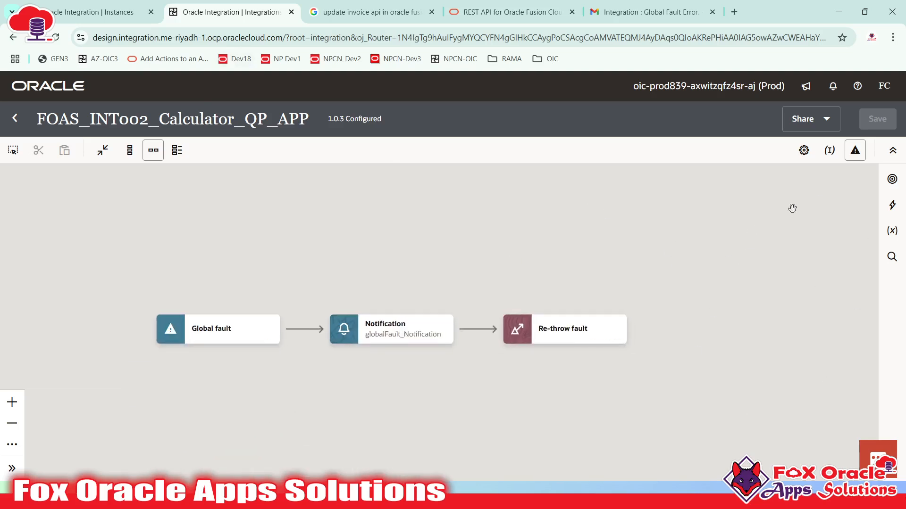
left_click_drag(757, 373, 712, 332)
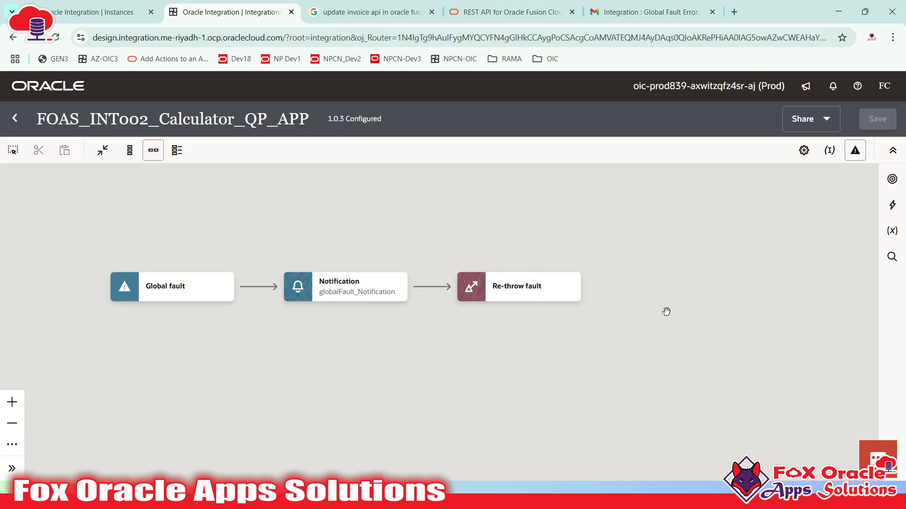
left_click(514, 296)
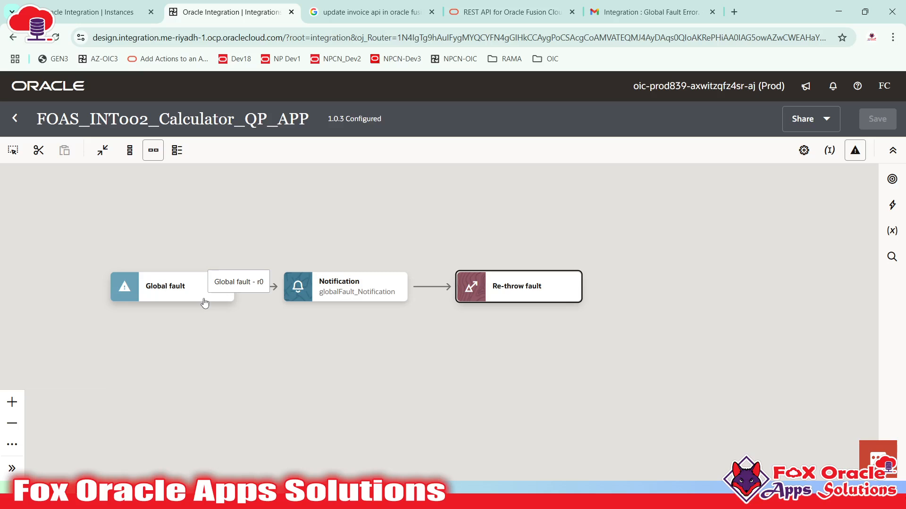
left_click(509, 292)
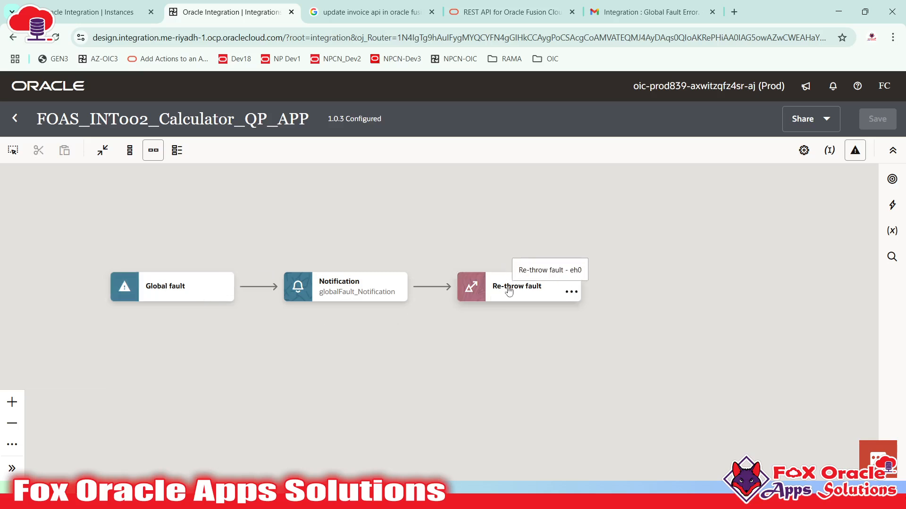
left_click(896, 237)
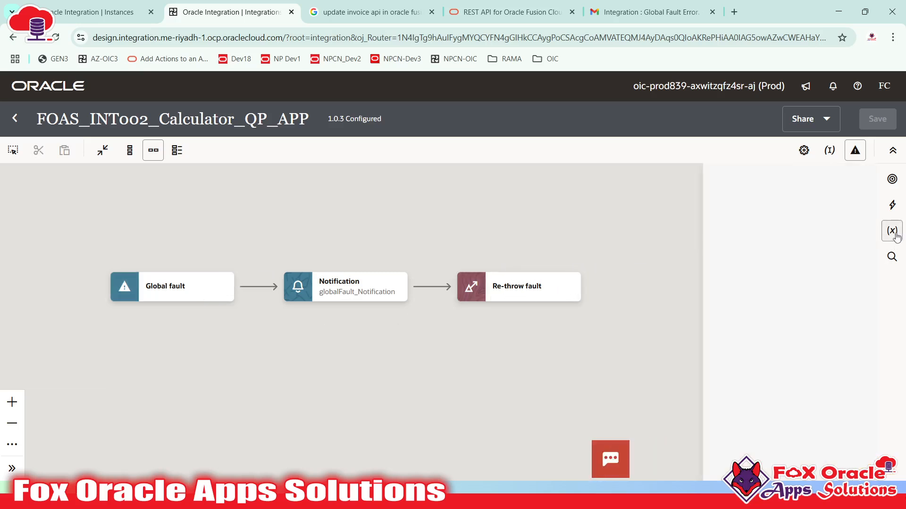
left_click(892, 204)
scroll(713, 326, "down", 5)
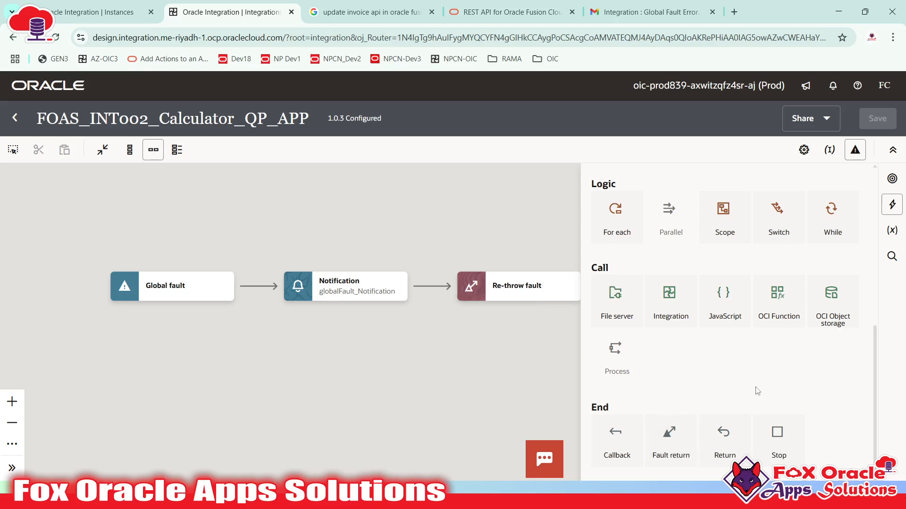
scroll(772, 415, "up", 5)
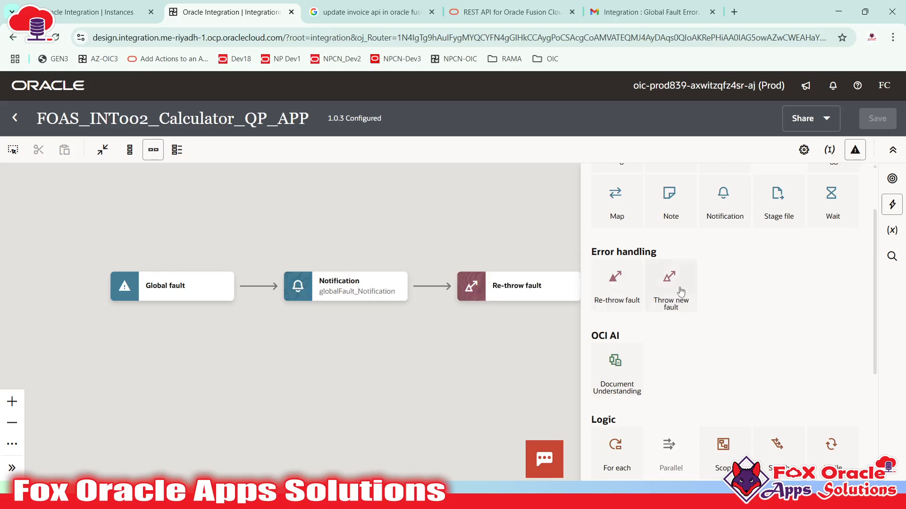
scroll(708, 297, "down", 5)
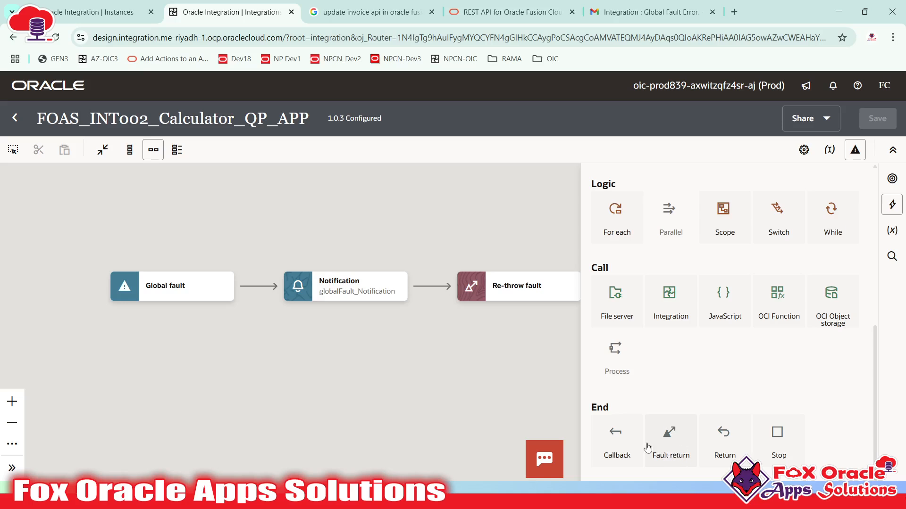
left_click(206, 247)
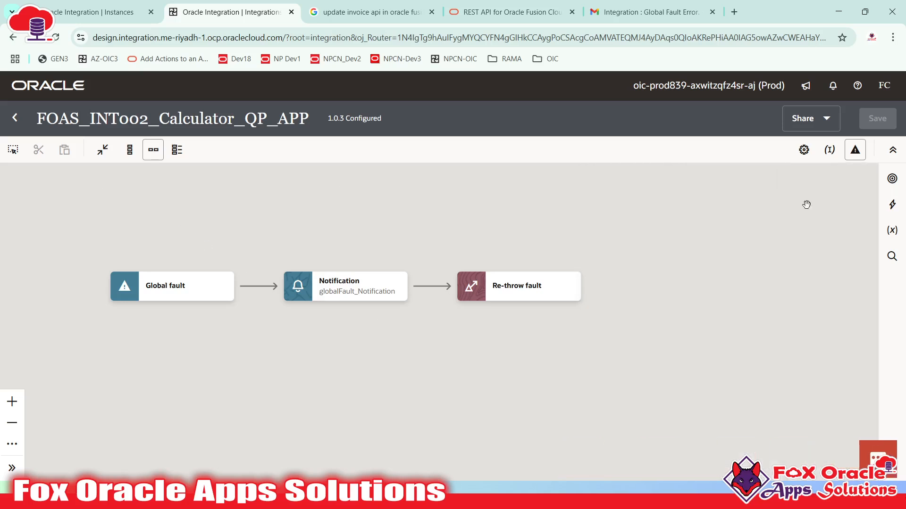
- Return to the main flow, collapse the Switch in main_scope, and save the integration
left_click(854, 149)
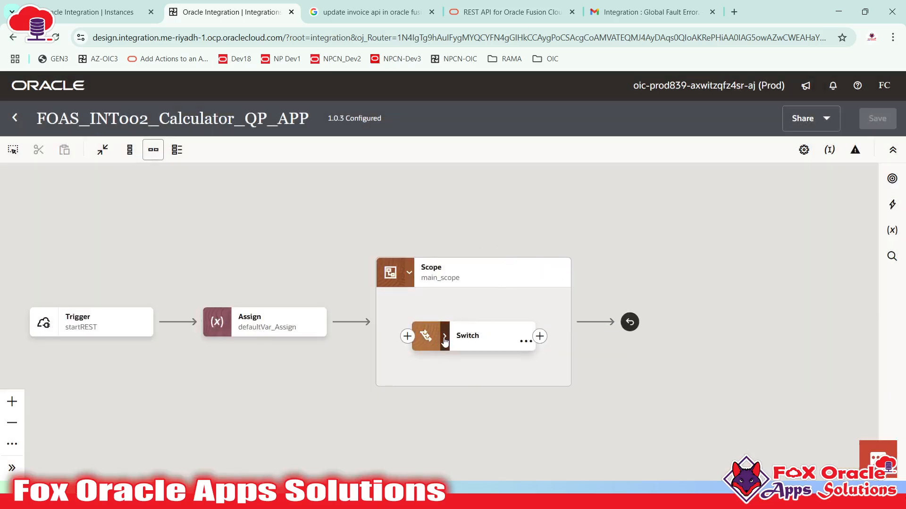
left_click(444, 342)
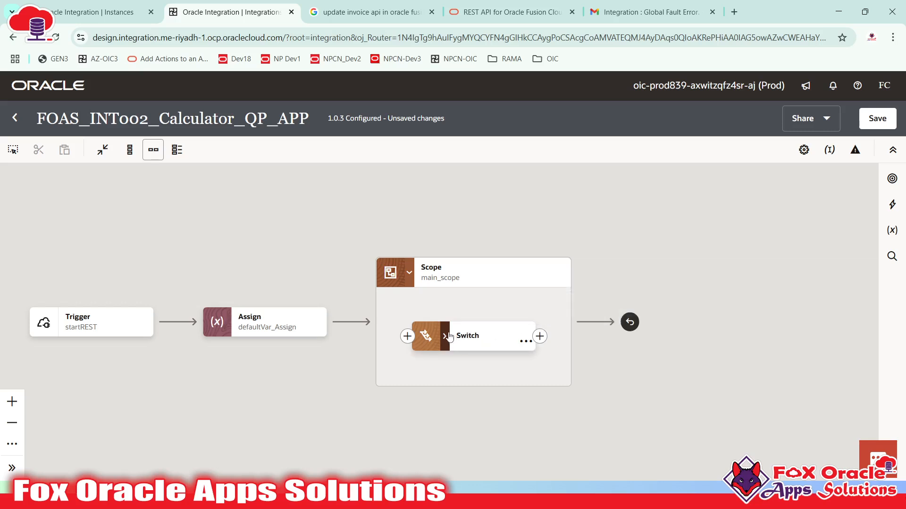
left_click(524, 342)
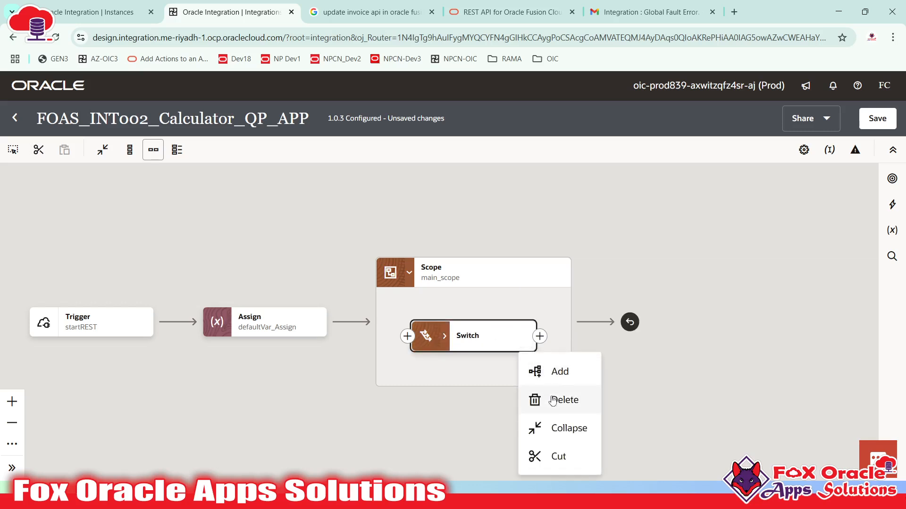
left_click(566, 426)
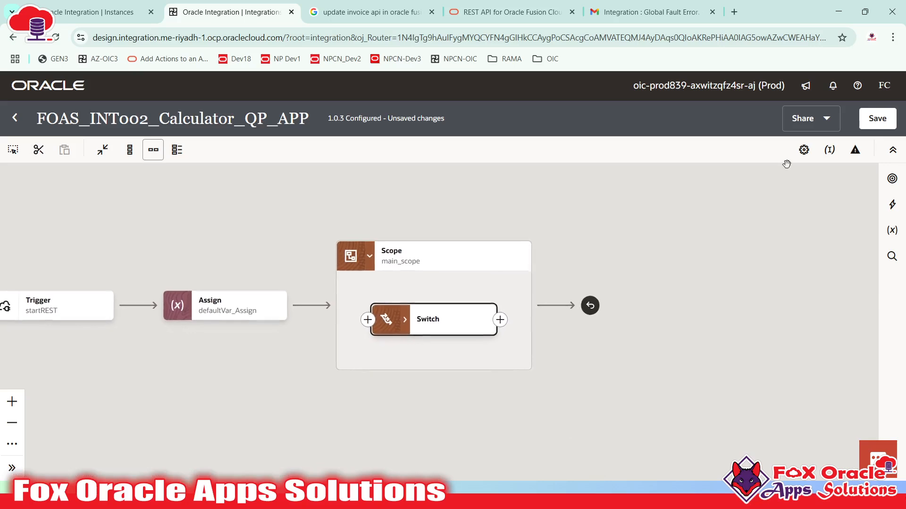
left_click(877, 118)
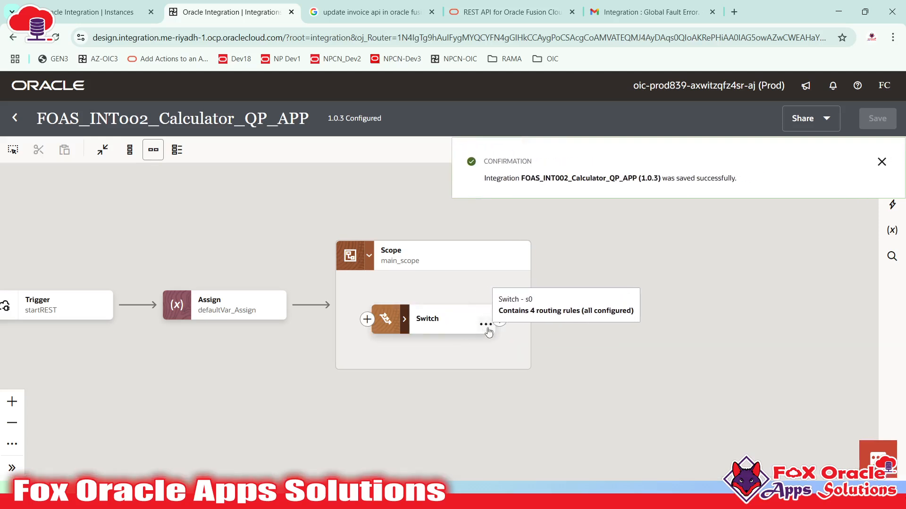
- Expand the Switch and bring Route 1's addition_scope and its fault handler into view
left_click(405, 320)
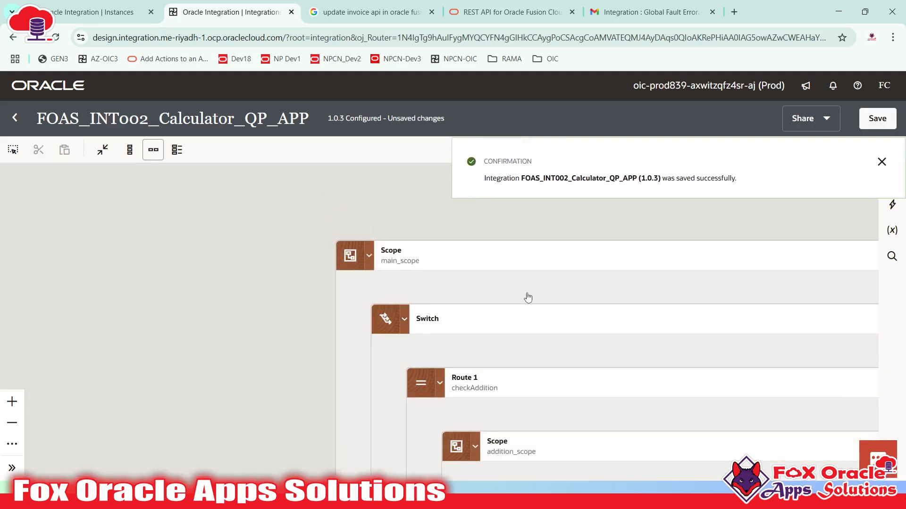
left_click_drag(527, 297, 359, 238)
left_click(881, 163)
left_click_drag(599, 247, 871, 239)
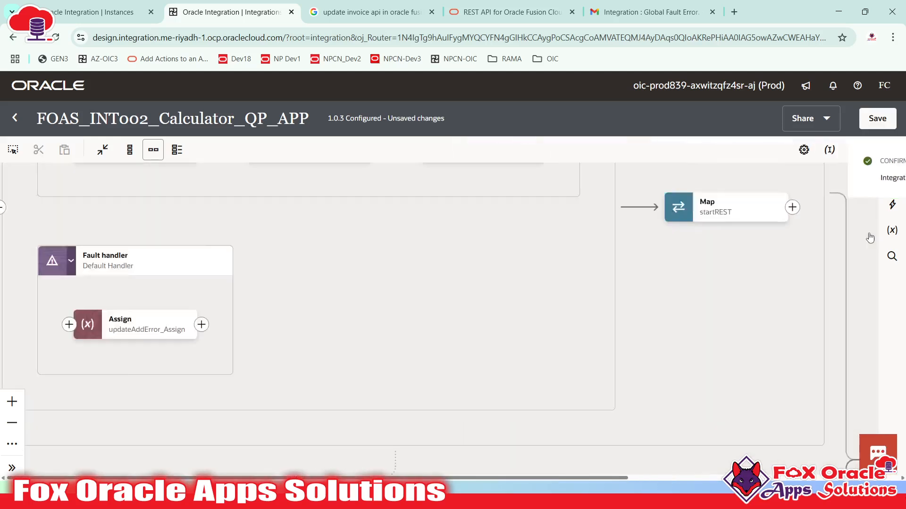
left_click_drag(615, 342, 536, 461)
scroll(486, 330, "down", 3)
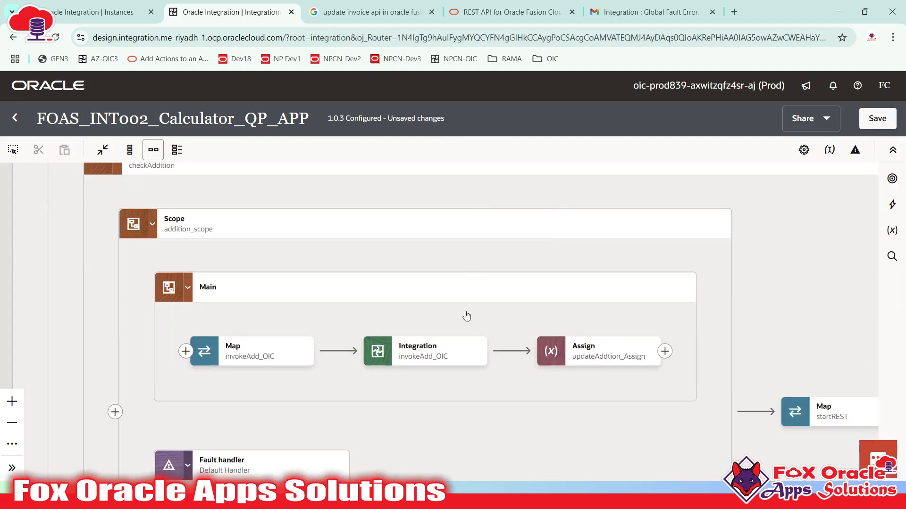
scroll(465, 354, "down", 2)
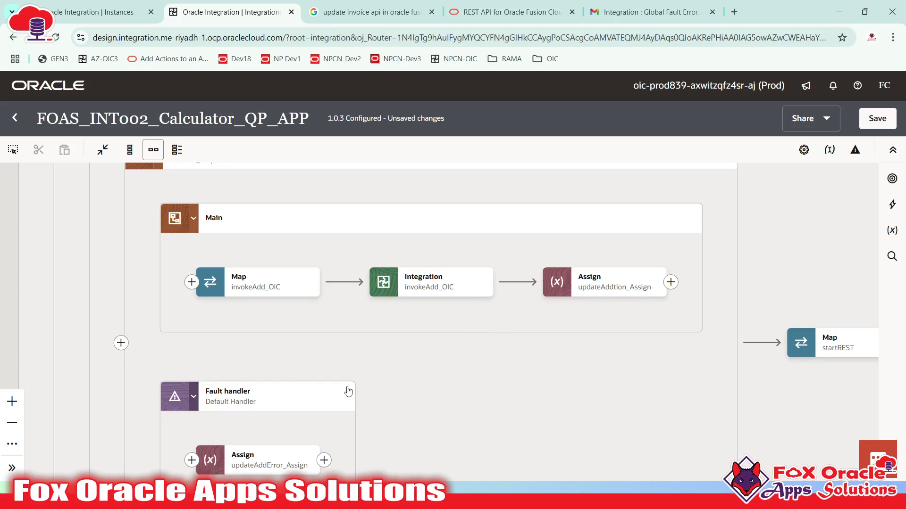
left_click_drag(347, 389, 350, 344)
- Inspect addition_scope's Main container and the Default Handler's updateAddError_Assign step
left_click(278, 389)
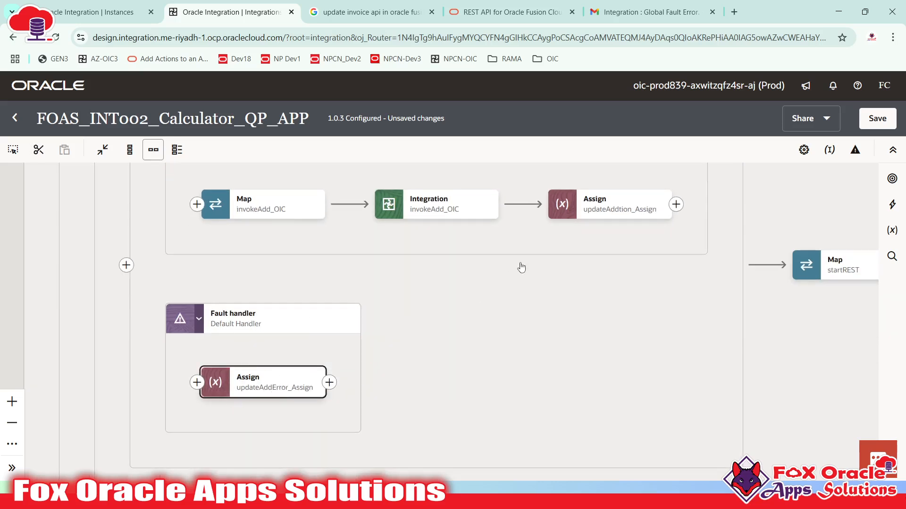
scroll(514, 257, "up", 2)
left_click(502, 251)
scroll(427, 294, "down", 2)
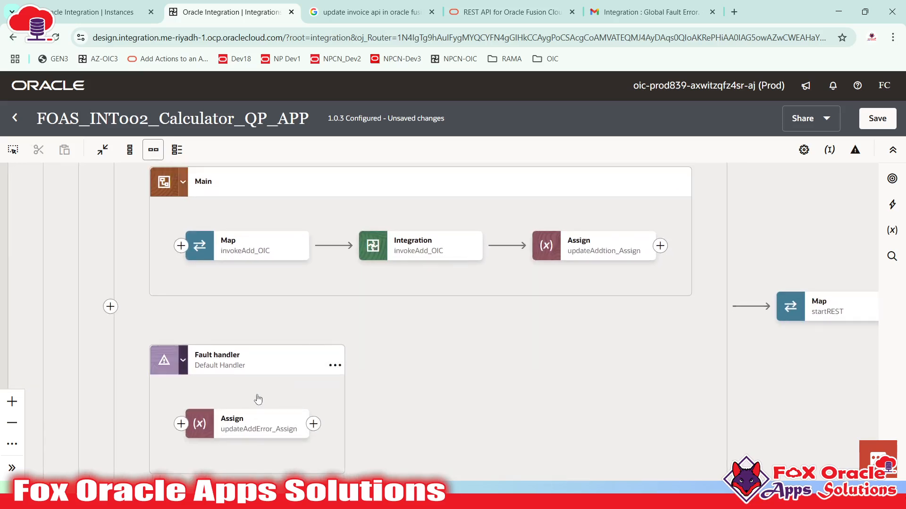
left_click(249, 415)
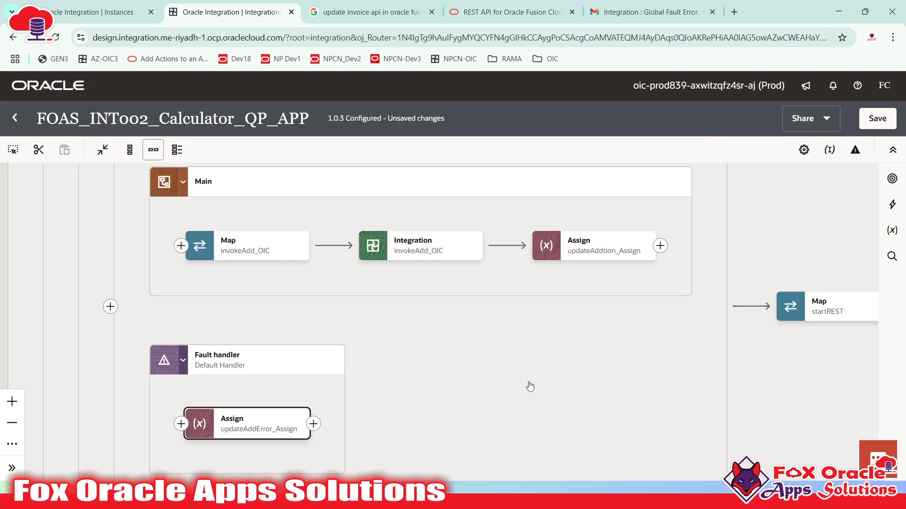
left_click(543, 396)
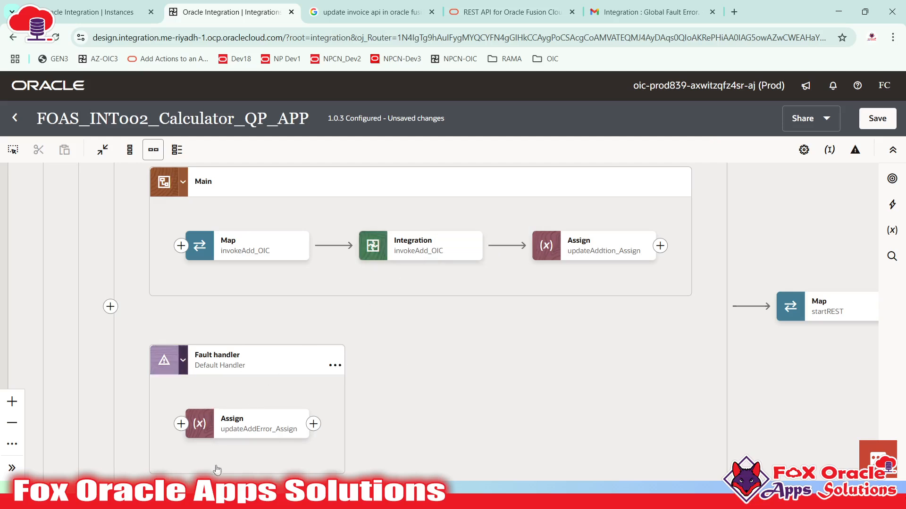
left_click(230, 417)
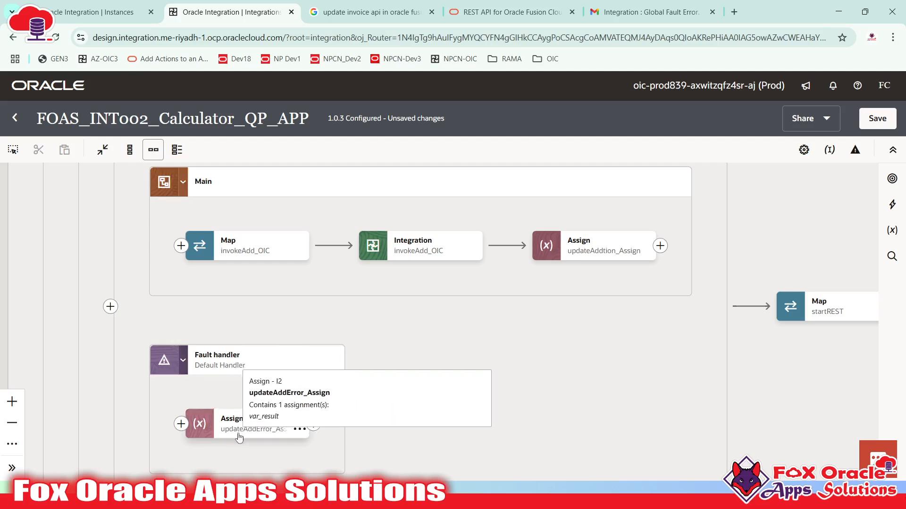
scroll(230, 427, "down", 1)
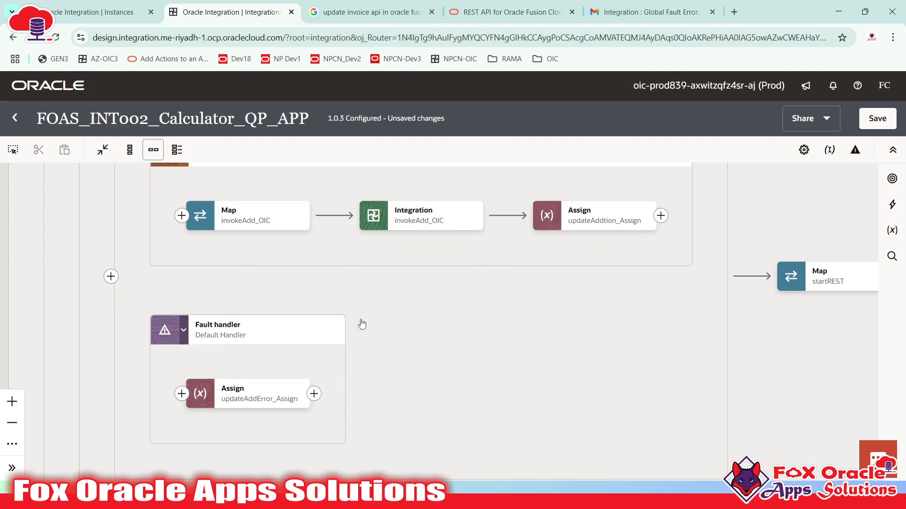
mouse_move(299, 397)
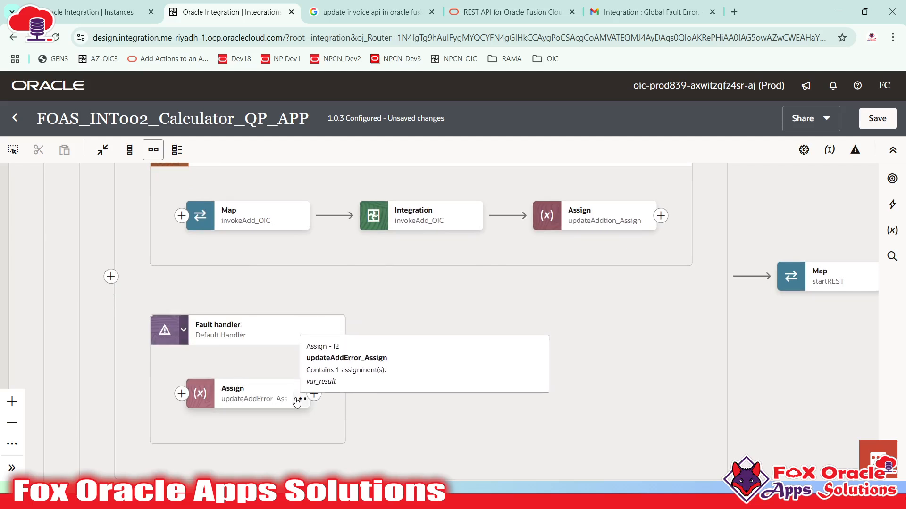
left_click_drag(443, 355, 428, 367)
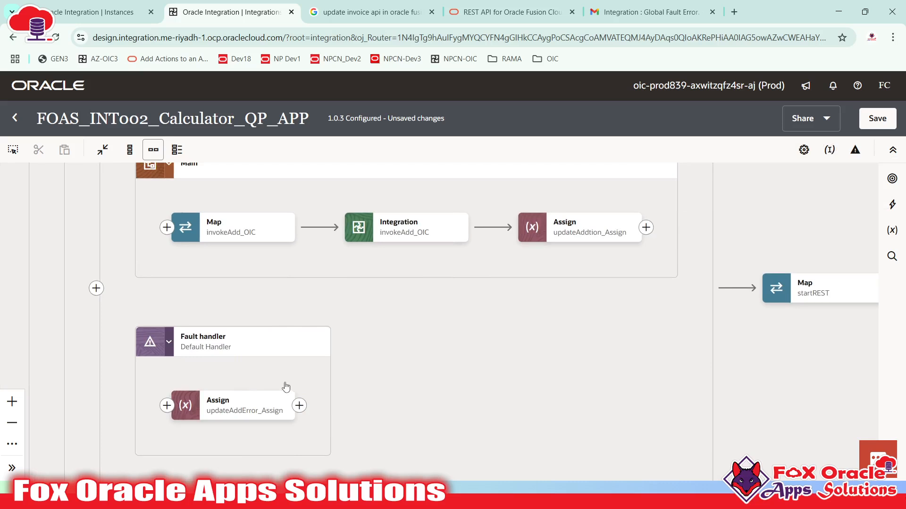
left_click_drag(286, 386, 301, 360)
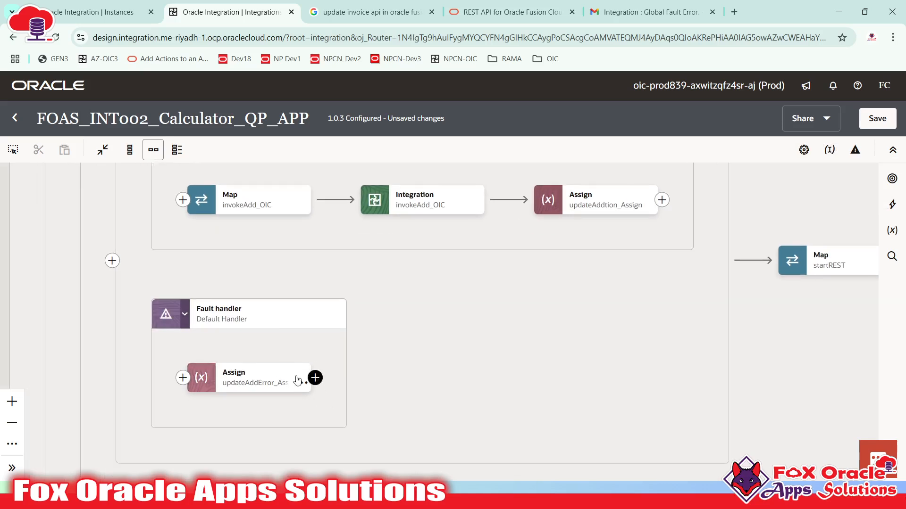
left_click(270, 383)
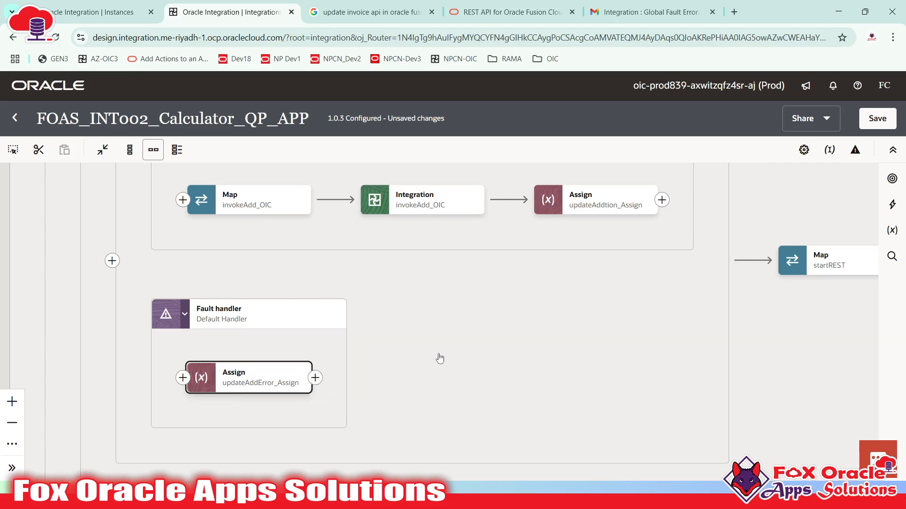
- Inspect the Map startREST step and browse the list of addable actions
left_click_drag(439, 359, 209, 378)
left_click(624, 266)
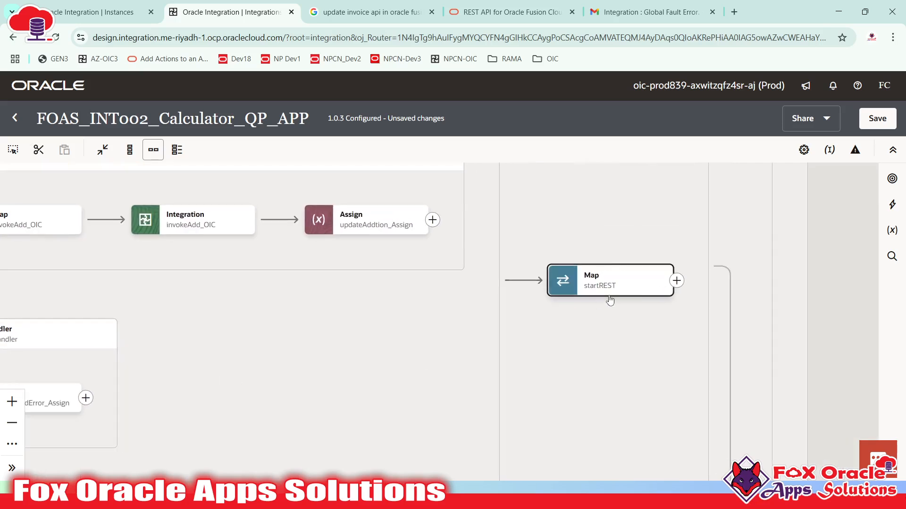
left_click_drag(610, 300, 583, 367)
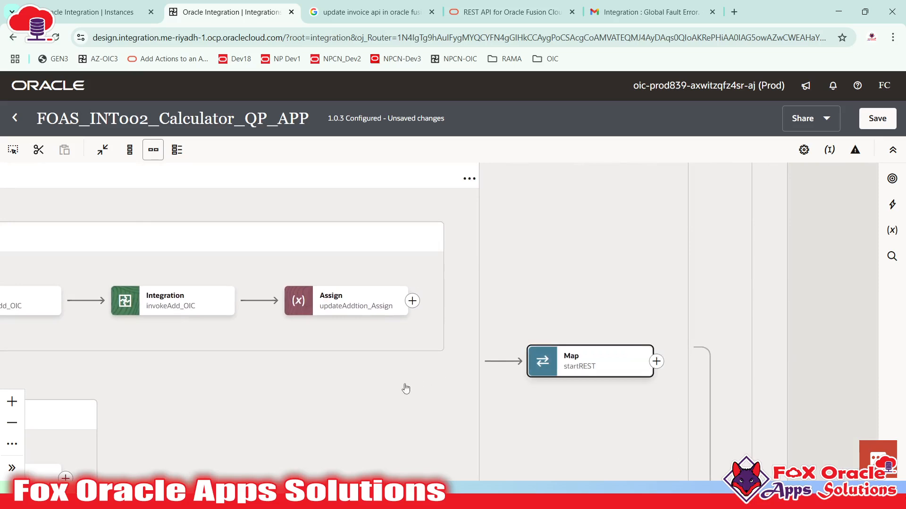
left_click_drag(335, 402, 592, 259)
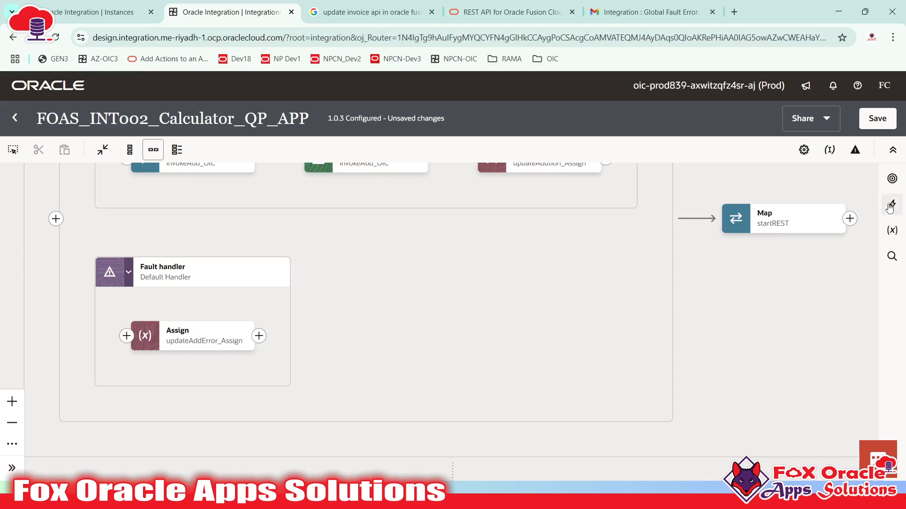
left_click(891, 206)
scroll(681, 424, "down", 1)
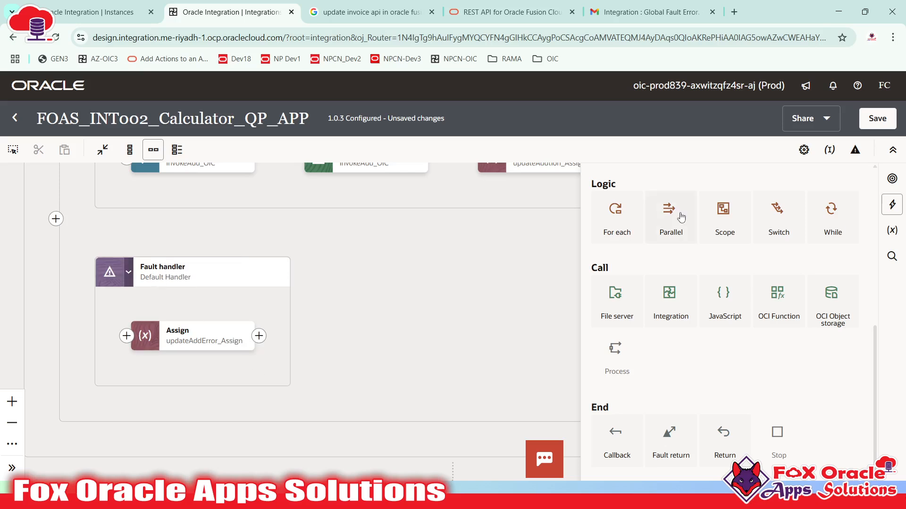
left_click_drag(502, 251, 520, 381)
- Look over the outer main_scope with the Switch's Route 1 and Route 2
scroll(496, 346, "down", 4)
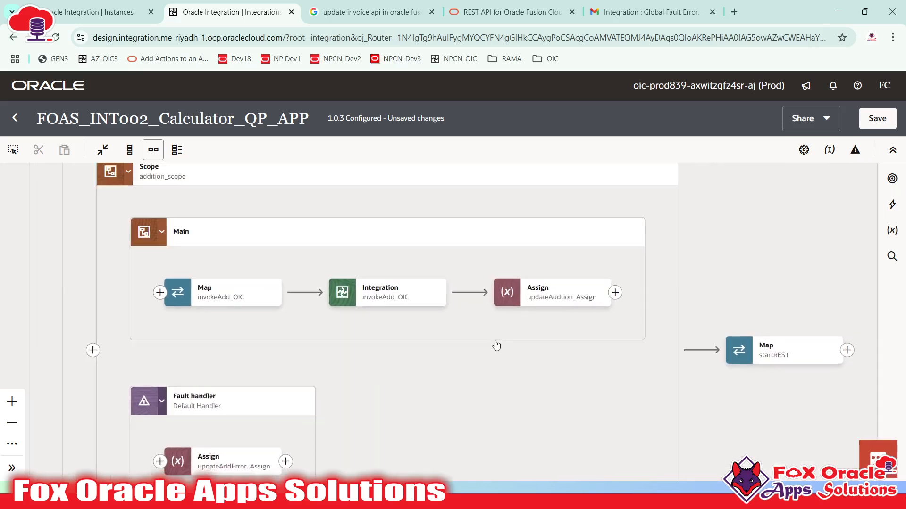
scroll(490, 341, "down", 4)
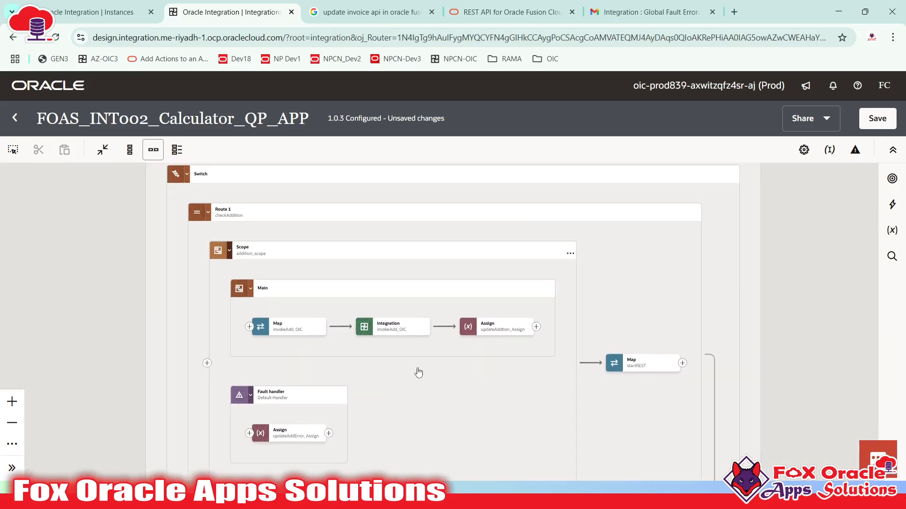
left_click_drag(542, 279, 475, 383)
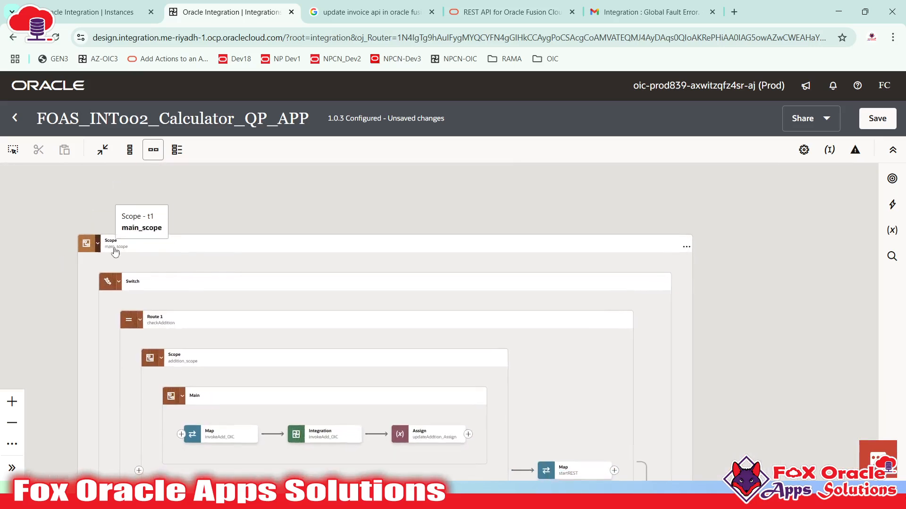
left_click(679, 254)
left_click_drag(519, 427, 531, 297)
left_click_drag(352, 350, 340, 400)
left_click_drag(279, 364, 275, 381)
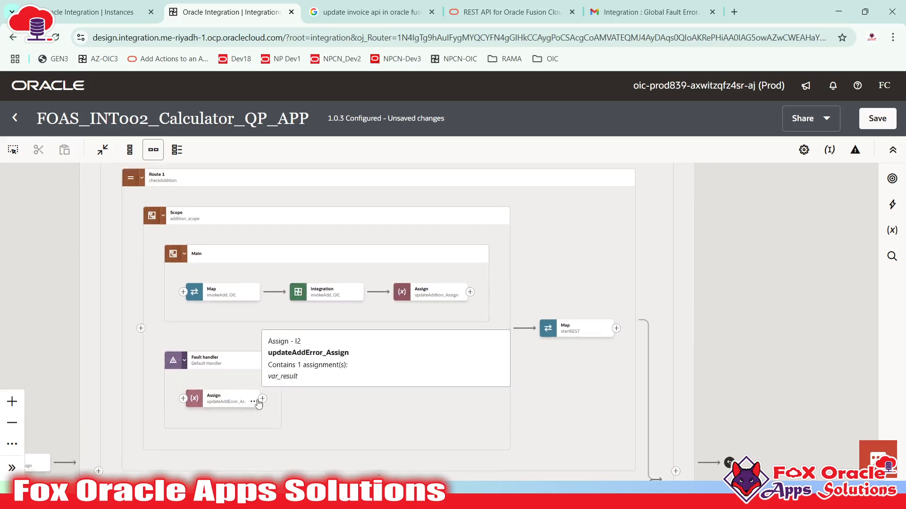
scroll(338, 430, "up", 3)
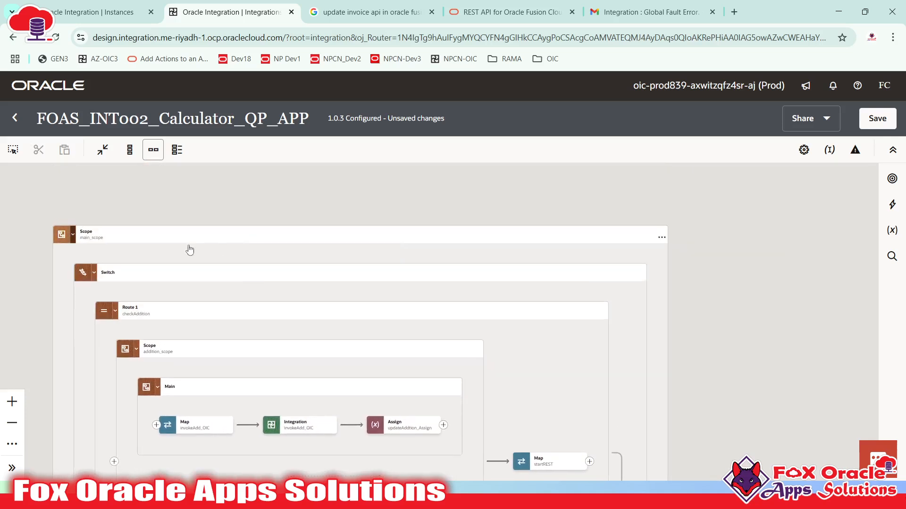
left_click(265, 246)
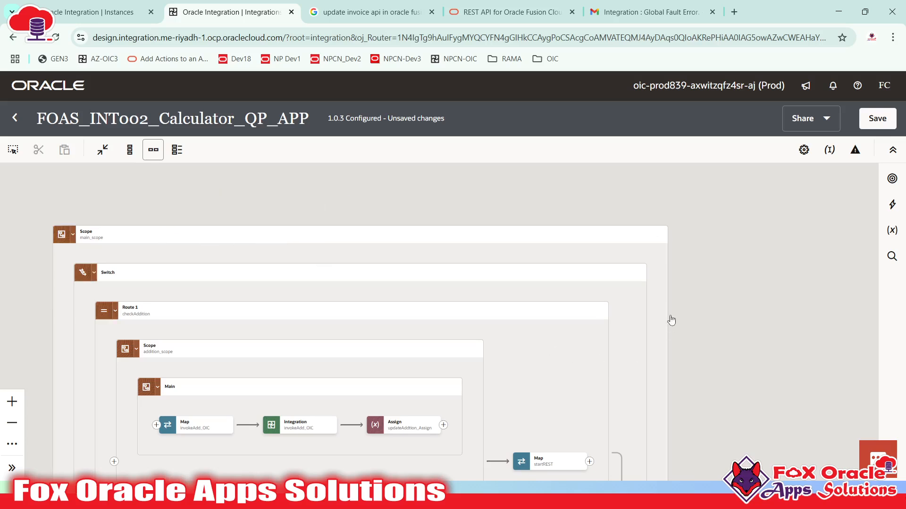
scroll(663, 344, "down", 10)
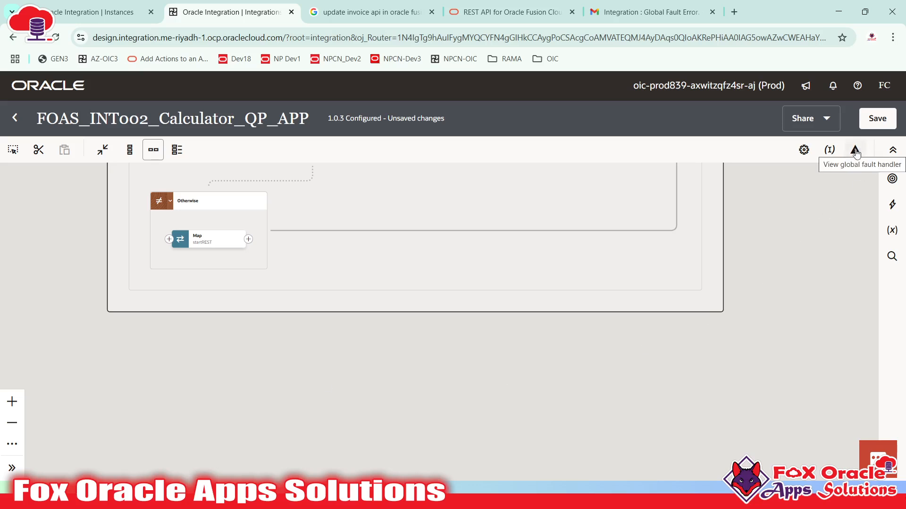
left_click(418, 313)
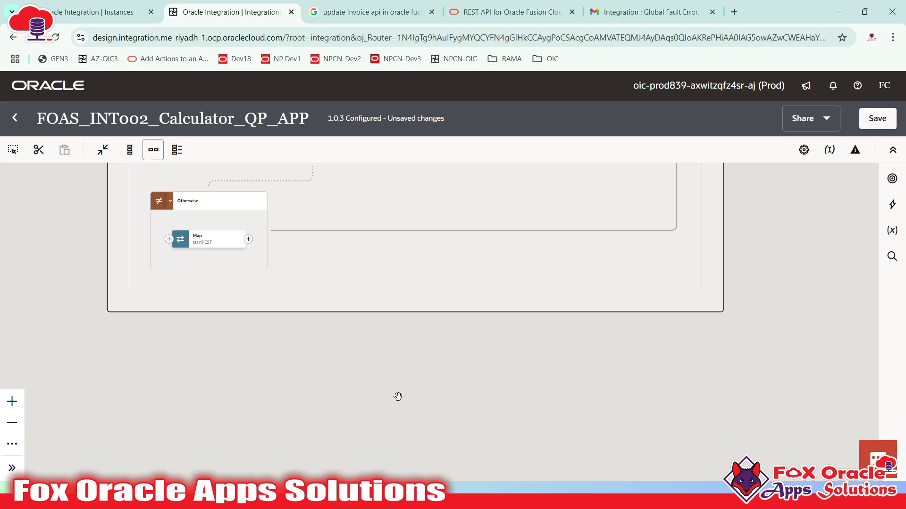
- Browse the actions palette, zoom out to the whole flow, and exit the integration
left_click(892, 205)
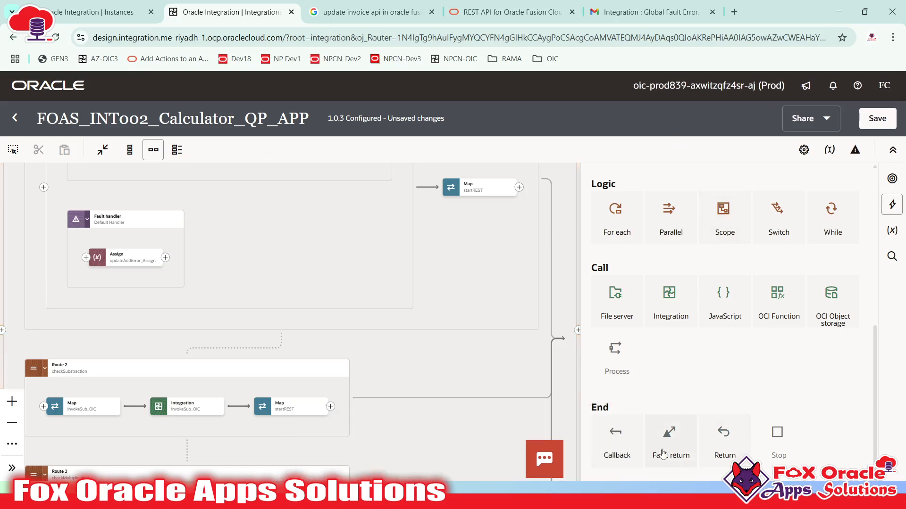
left_click(436, 313)
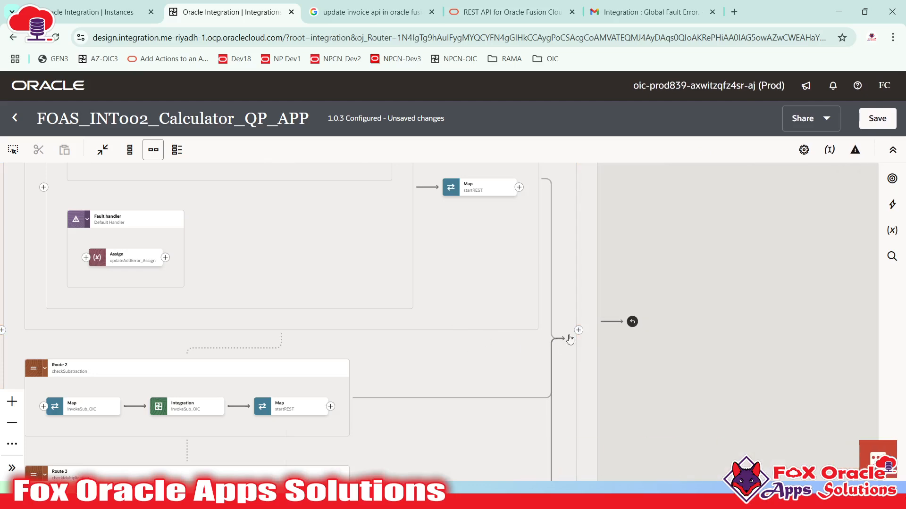
scroll(607, 302, "down", 3)
left_click_drag(542, 276, 567, 392)
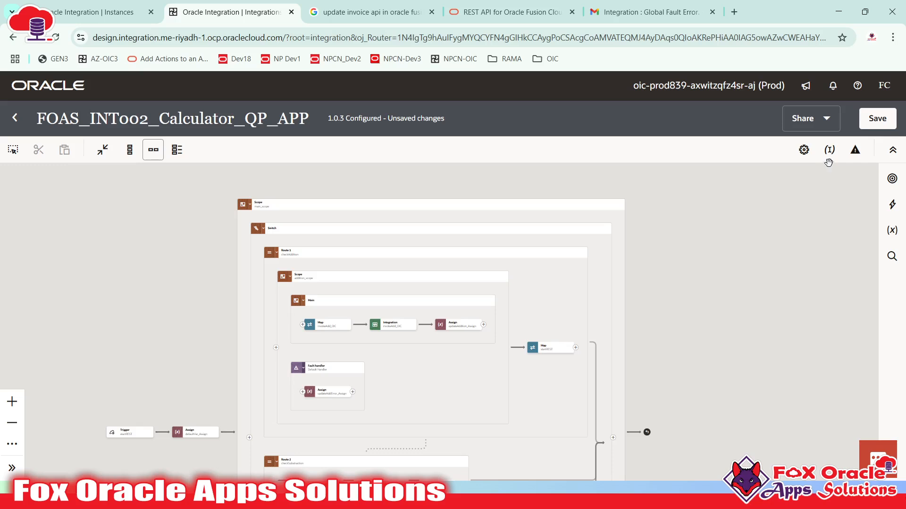
left_click(15, 118)
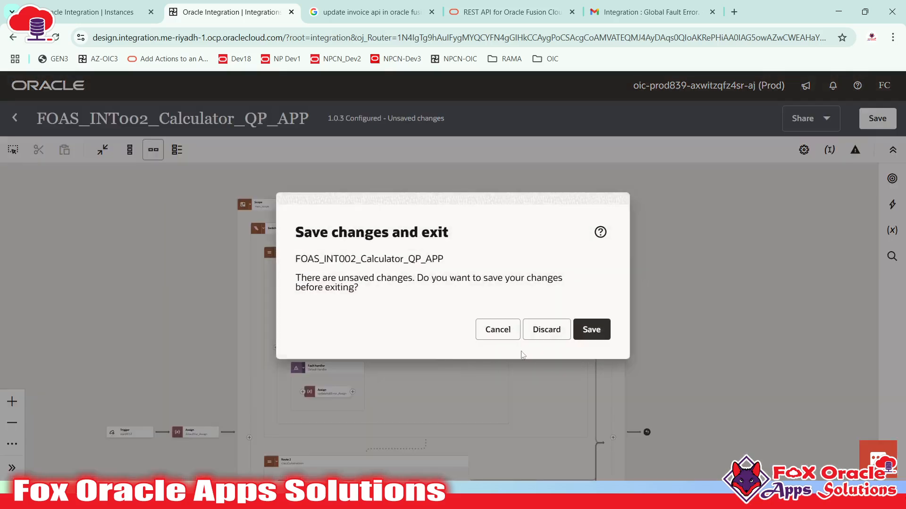
- Discard the unsaved Calculator_QP_APP edits, glance at Teams, and return to Oracle Integration
left_click(536, 335)
key("alt+Tab")
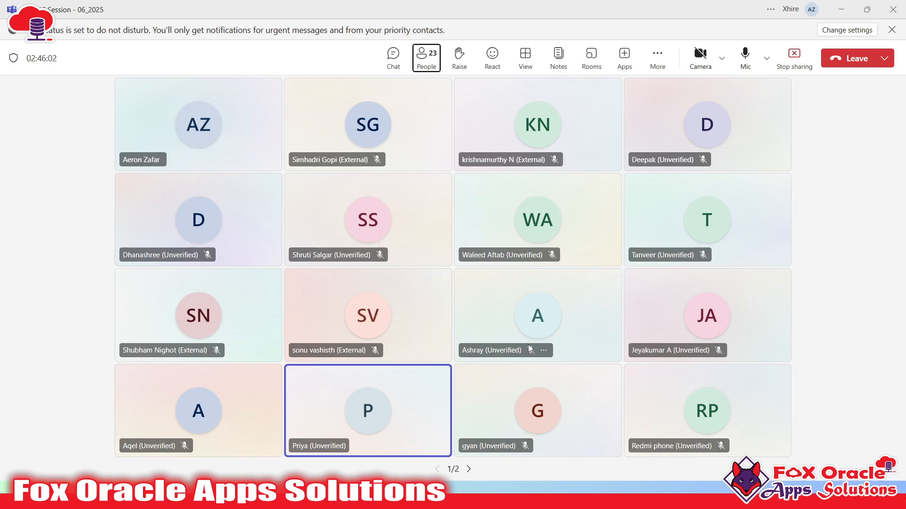
key("alt+Tab")
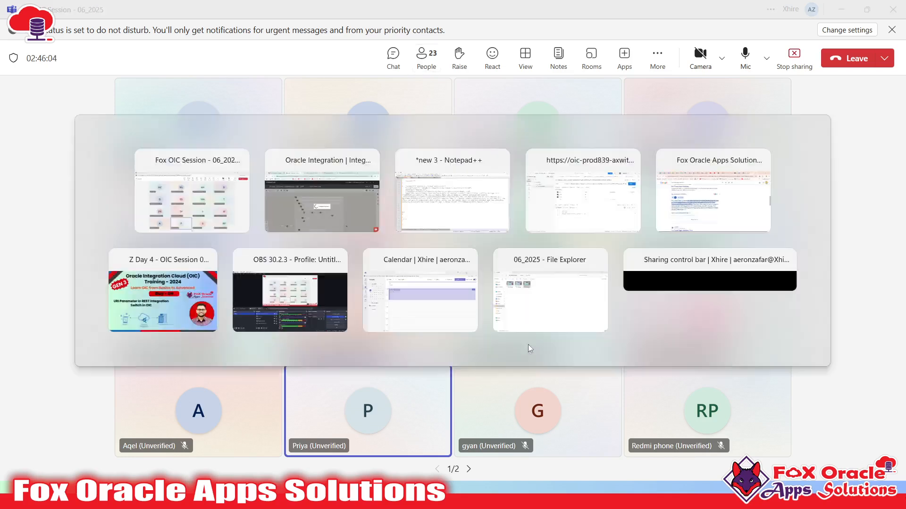
mouse_move(781, 282)
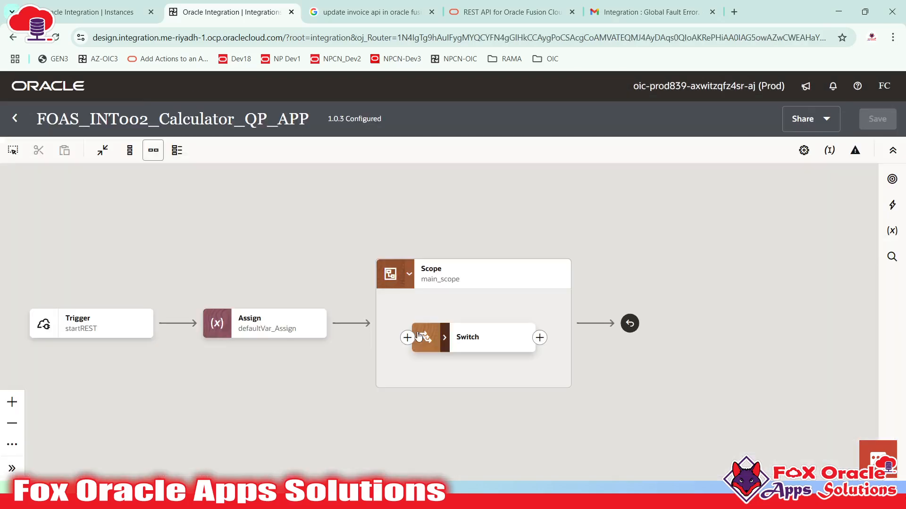
- Expand the Switch, inspect addition_scope's Default Handler and updateAddError_Assign, then collapse addition_scope
left_click(446, 338)
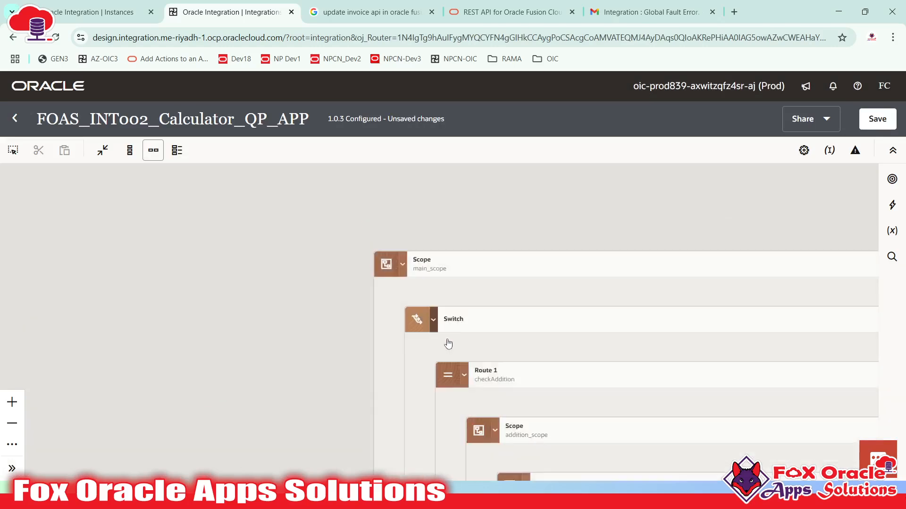
scroll(402, 215, "down", 9)
scroll(402, 215, "right", 11)
scroll(453, 298, "left", 4)
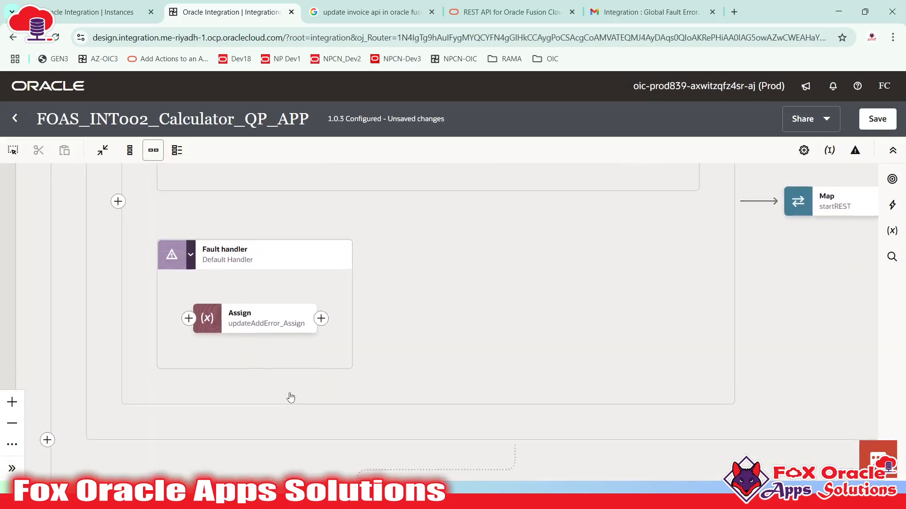
scroll(289, 398, "up", 3)
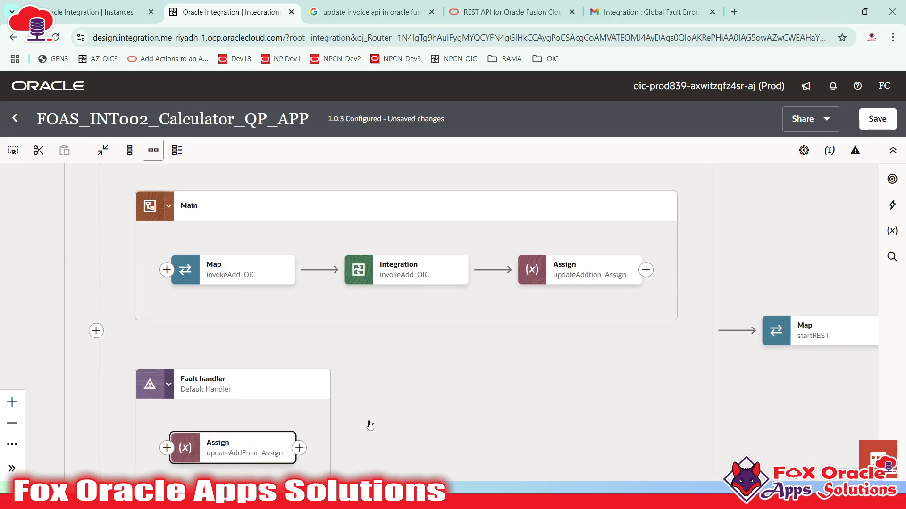
scroll(369, 411, "down", 2)
left_click(210, 408)
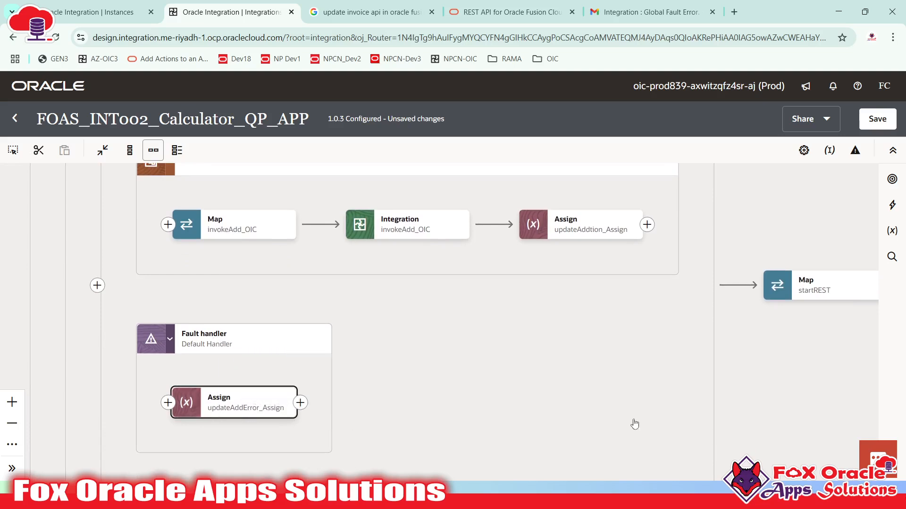
left_click(329, 367)
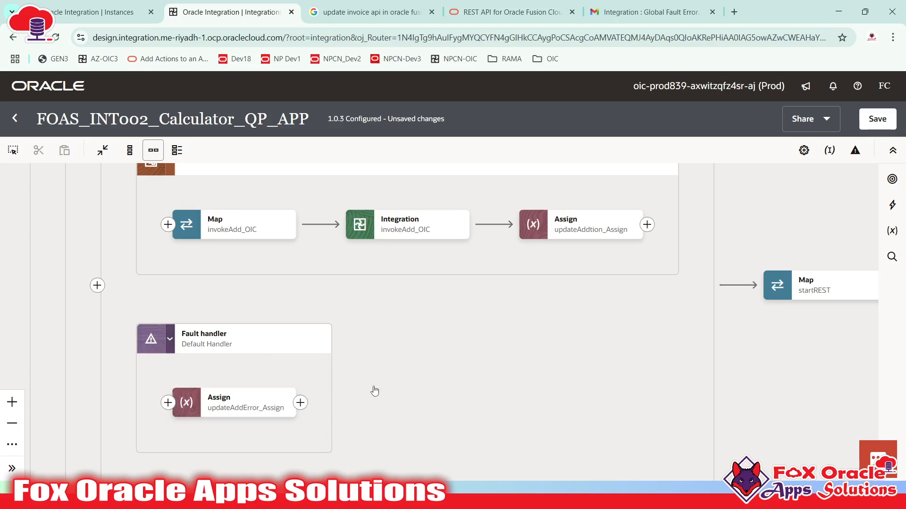
left_click(307, 370)
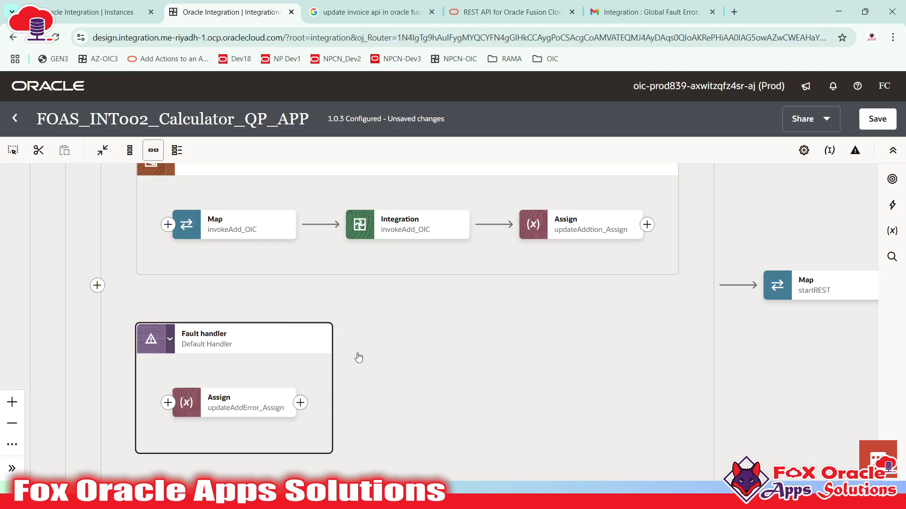
scroll(357, 357, "up", 5)
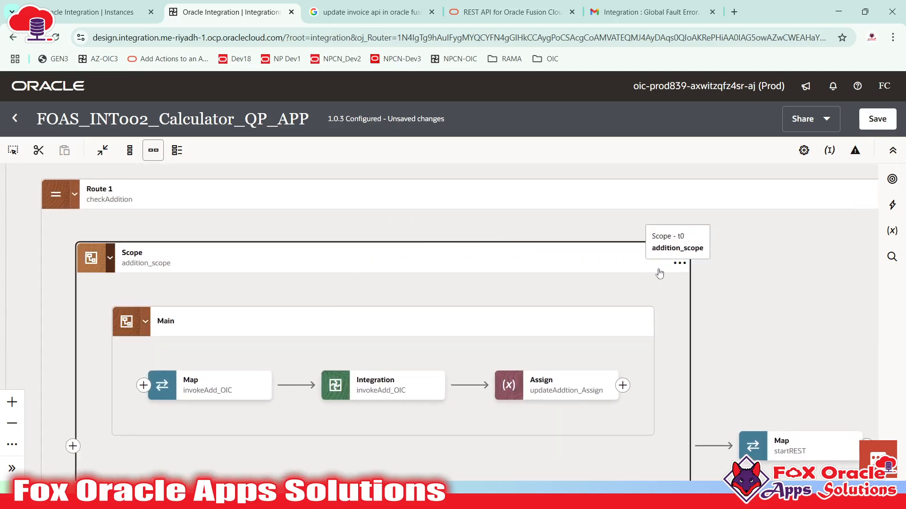
left_click(108, 255)
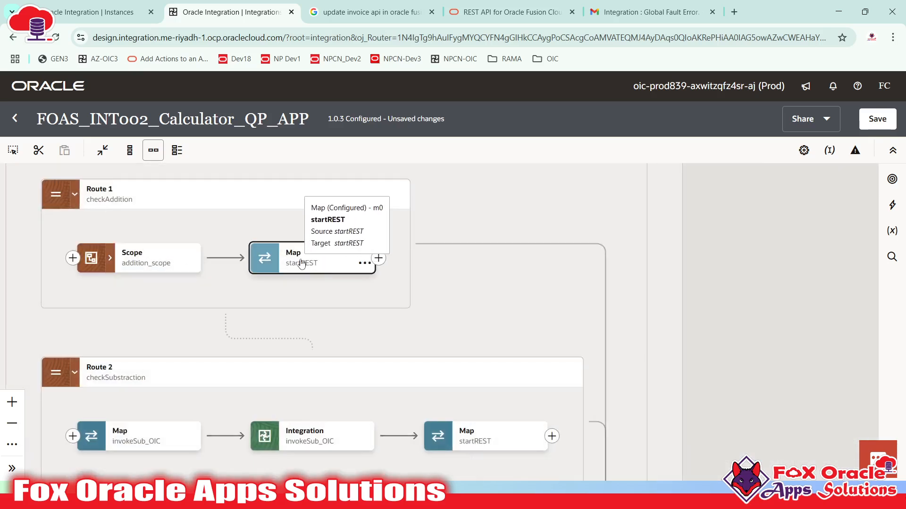
- Pan across Route 1 checkAddition and Route 2 checkSubstraction to review their actions
left_click_drag(227, 244, 269, 264)
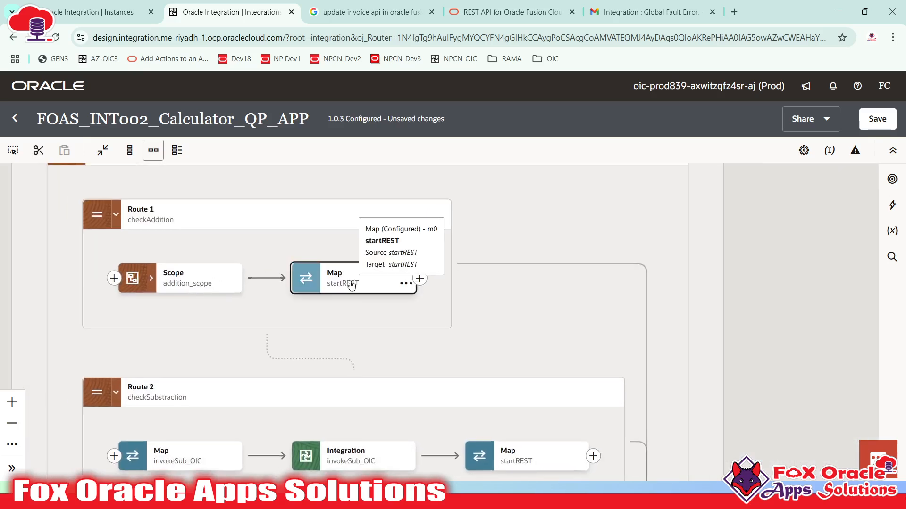
left_click_drag(340, 299, 378, 274)
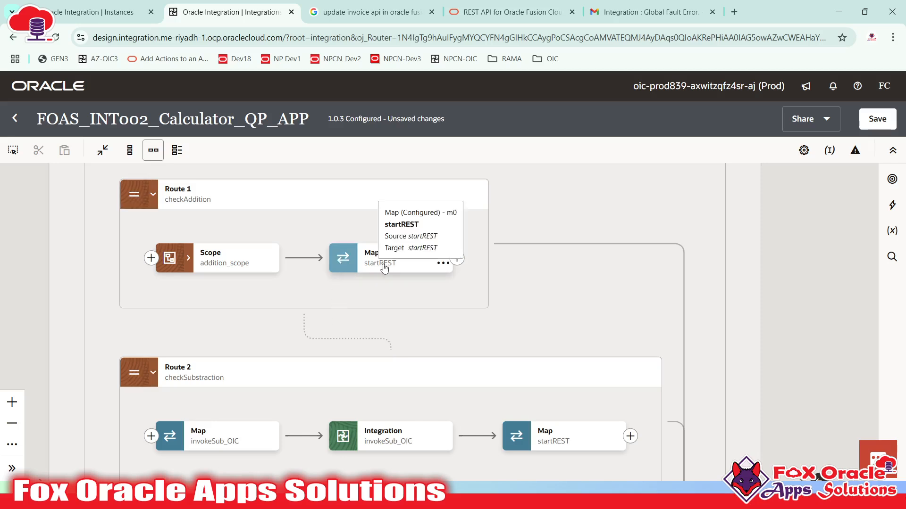
left_click_drag(388, 257, 372, 362)
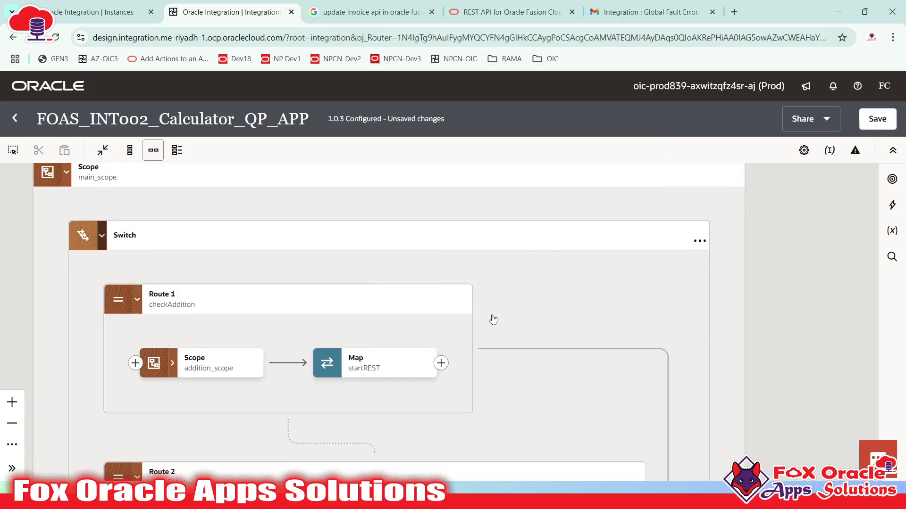
left_click_drag(396, 342, 526, 316)
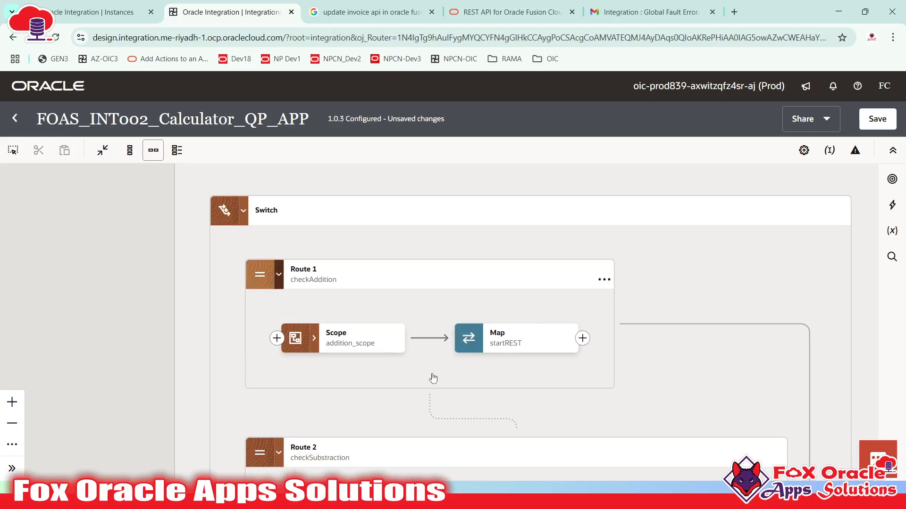
left_click_drag(430, 376, 369, 324)
left_click_drag(298, 319, 289, 264)
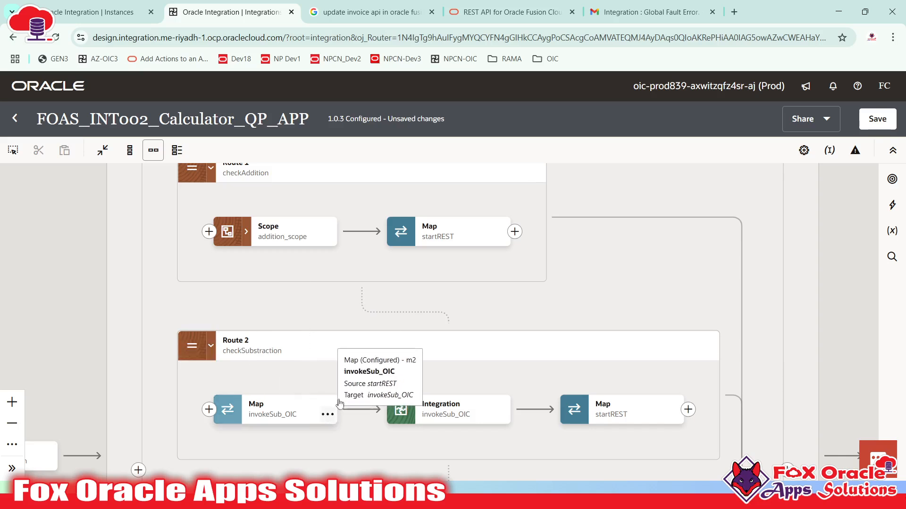
left_click_drag(374, 346, 350, 412)
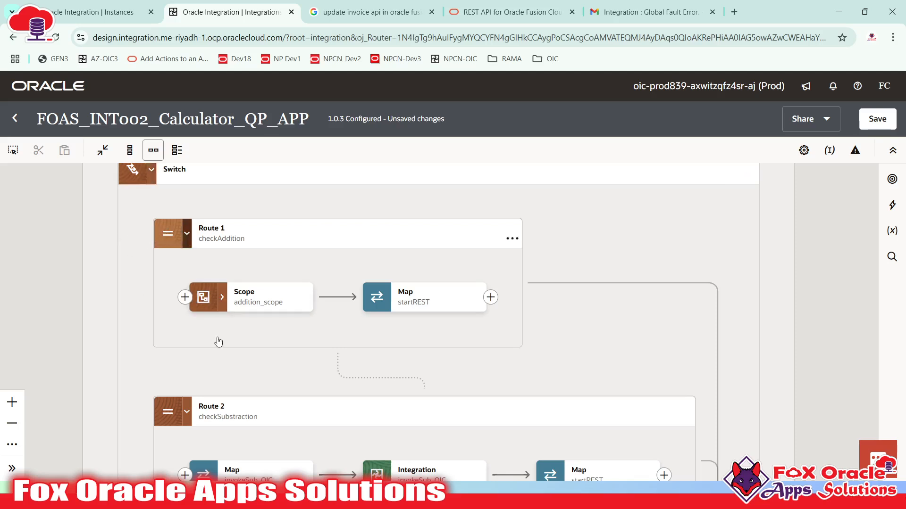
scroll(186, 297, "down", 2)
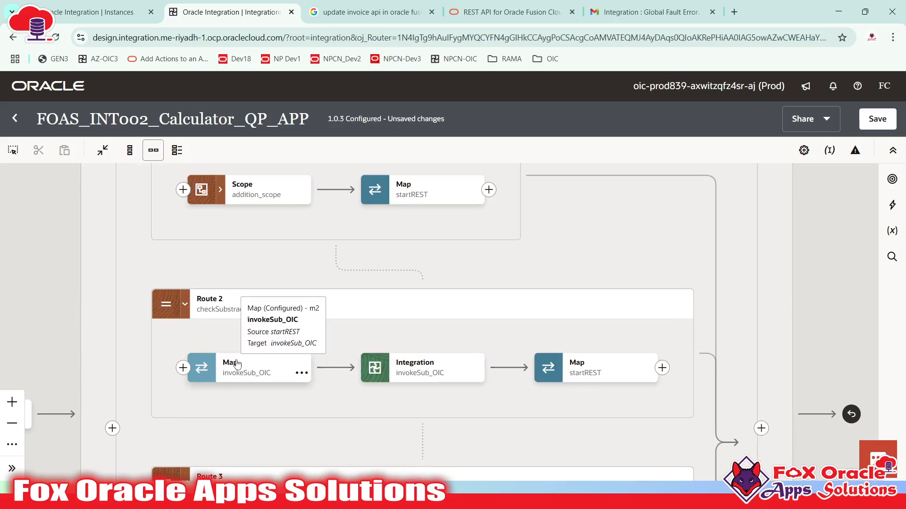
scroll(379, 333, "up", 1)
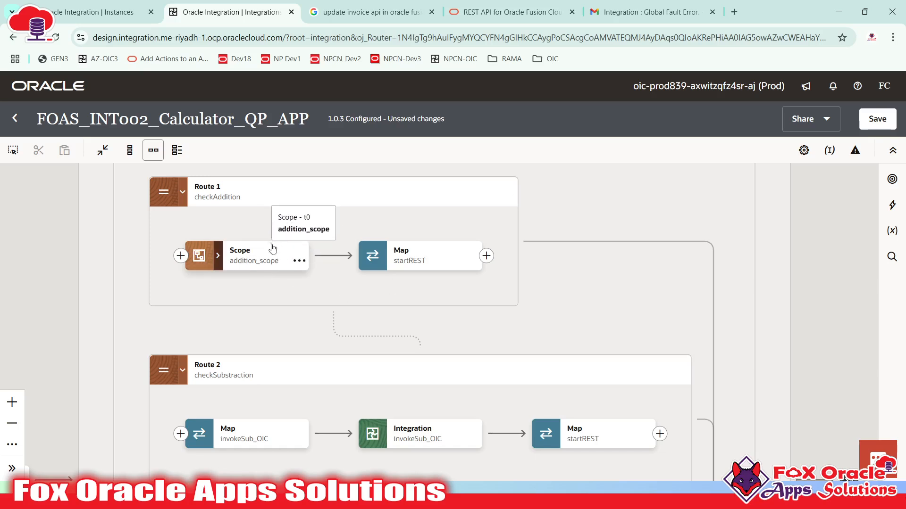
scroll(283, 236, "up", 2)
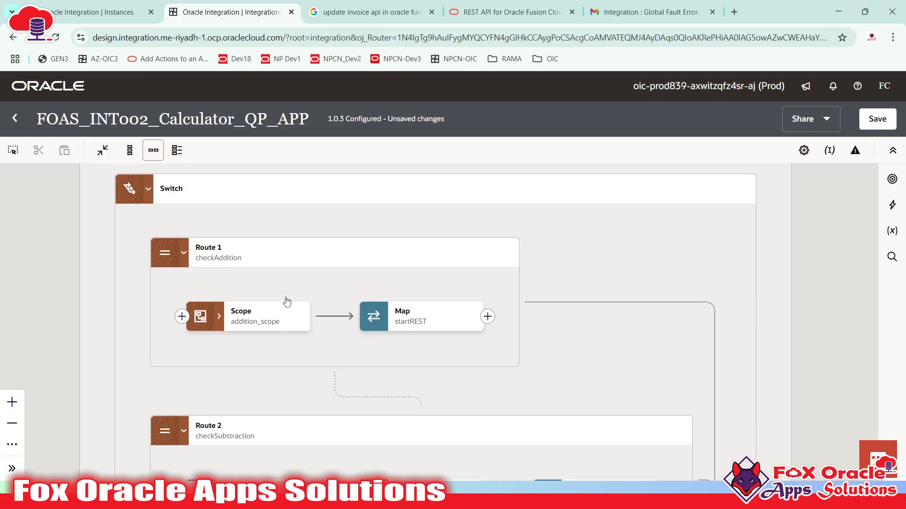
left_click(220, 320)
left_click_drag(307, 324, 306, 257)
left_click_drag(533, 385, 504, 334)
left_click_drag(408, 421, 394, 349)
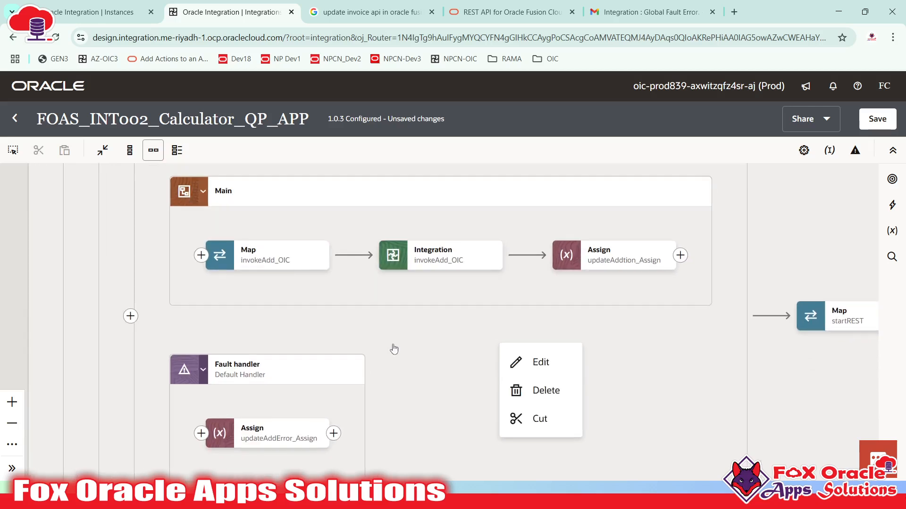
left_click(301, 424)
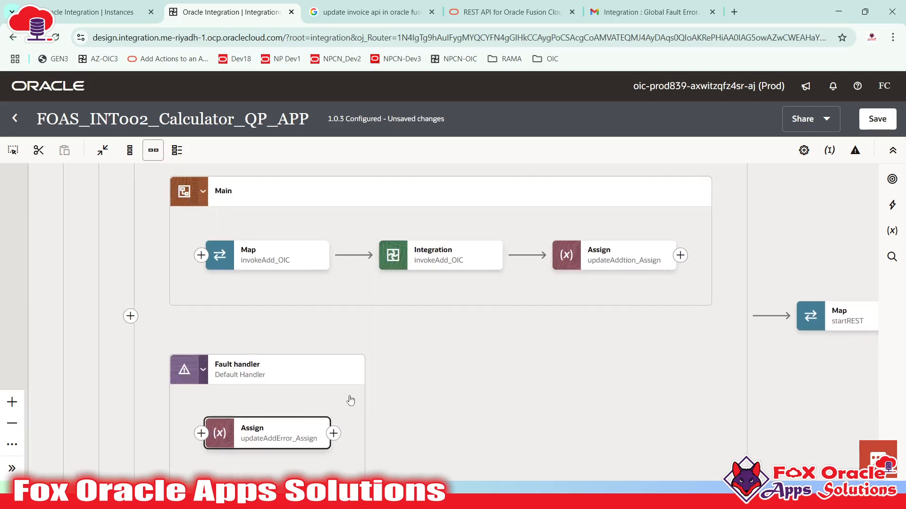
left_click(455, 258)
left_click_drag(509, 294, 432, 356)
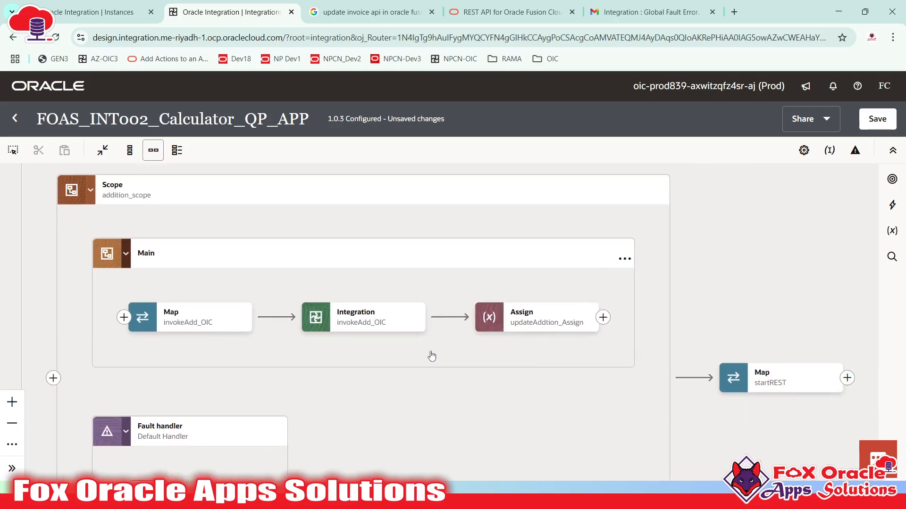
mouse_move(404, 332)
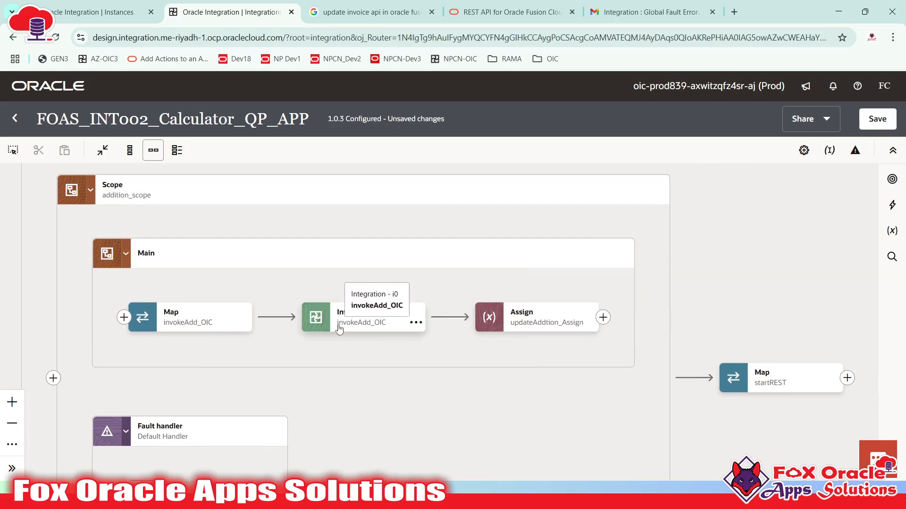
left_click_drag(359, 332, 356, 271)
left_click(357, 262)
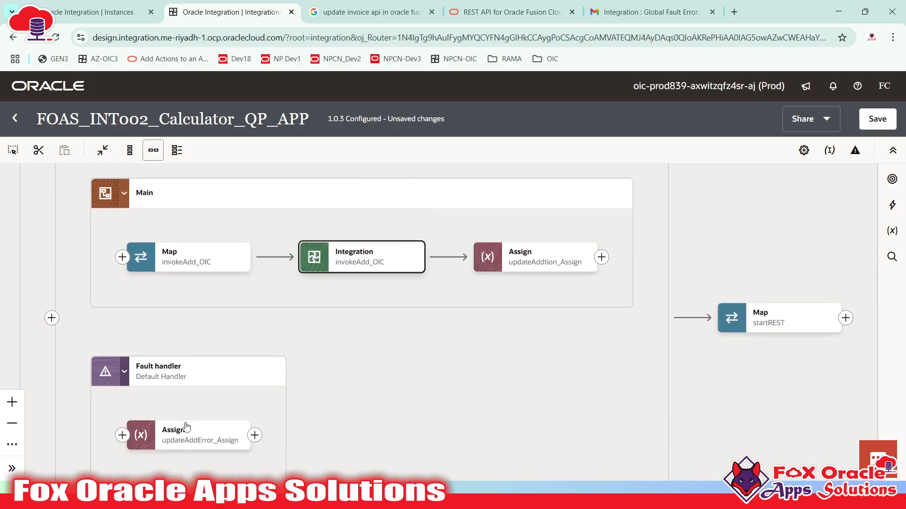
left_click(198, 435)
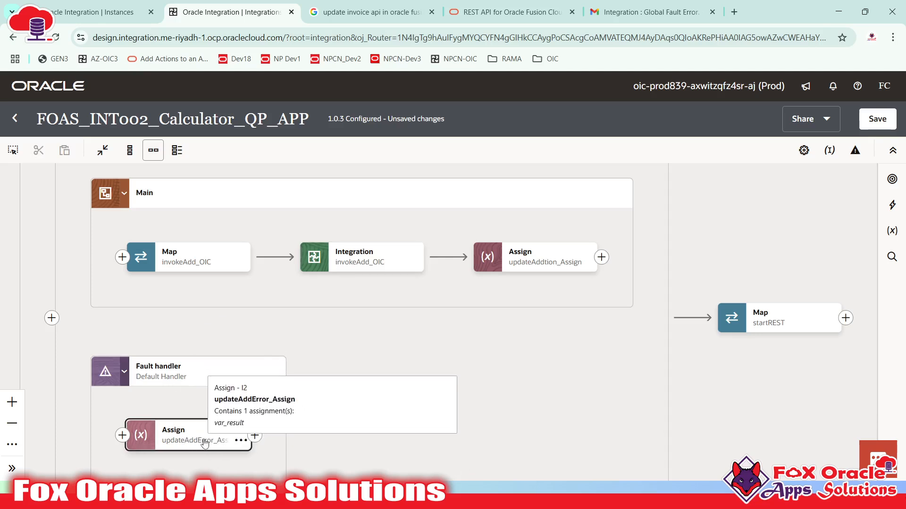
left_click(390, 269)
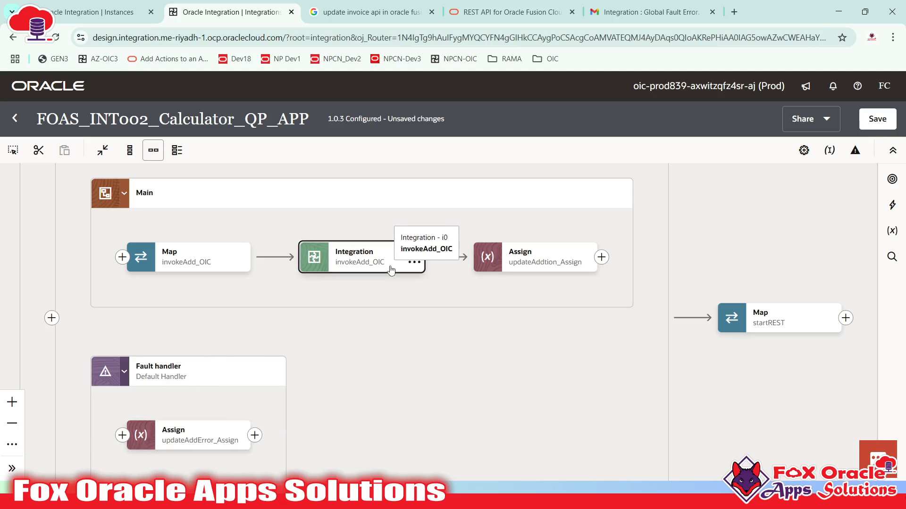
left_click(208, 433)
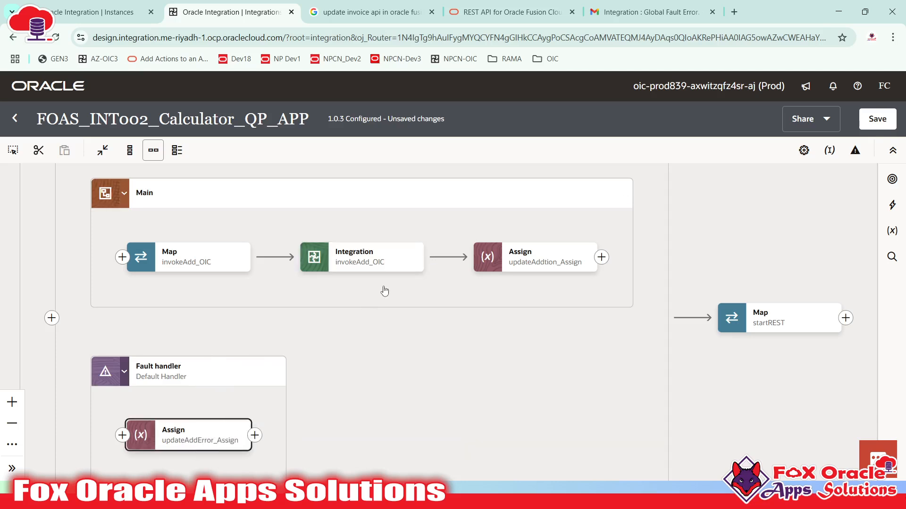
left_click(399, 269)
left_click(526, 260)
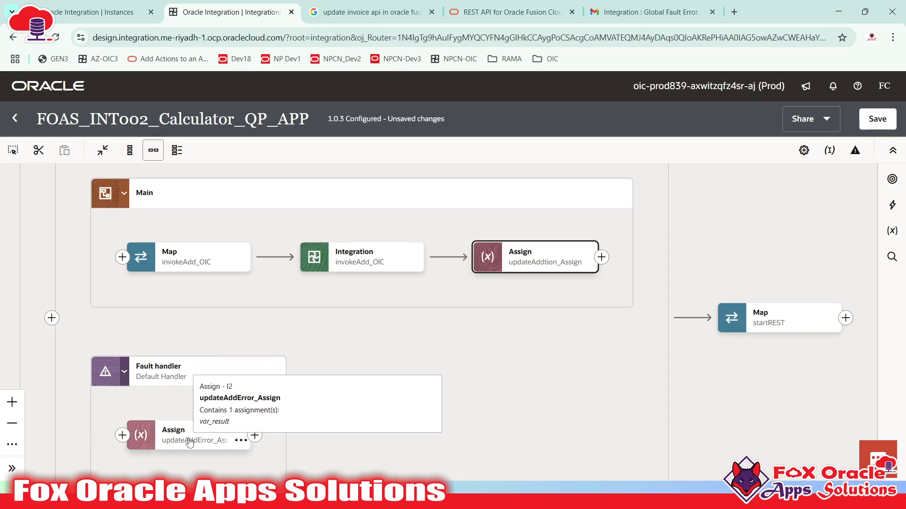
left_click(215, 421)
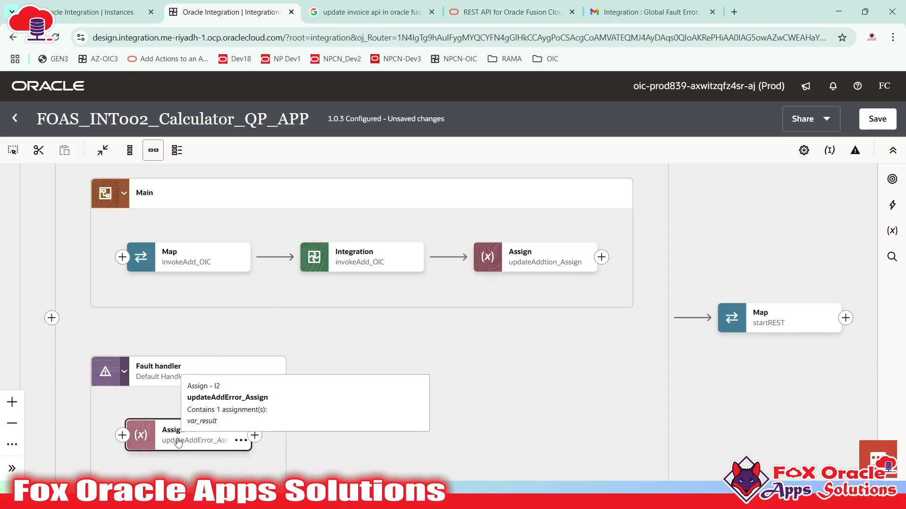
left_click_drag(305, 302, 301, 343)
scroll(146, 257, "up", 1)
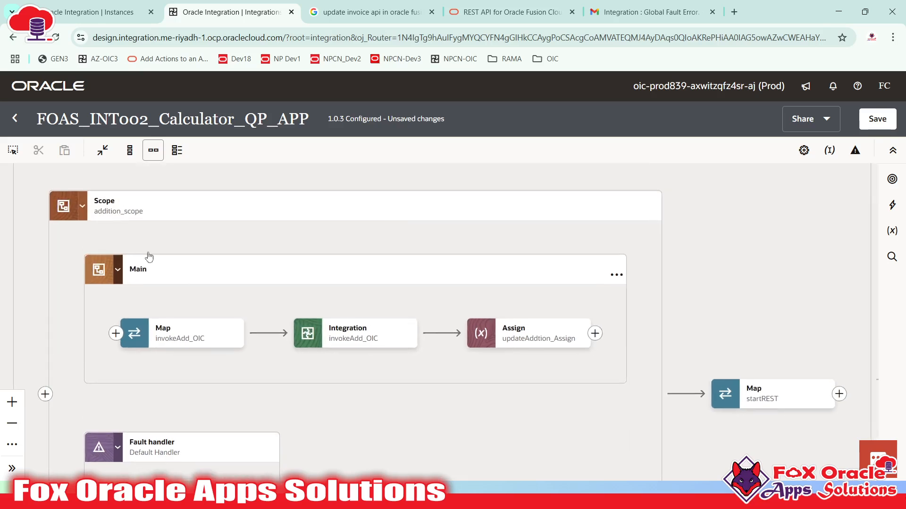
left_click(84, 203)
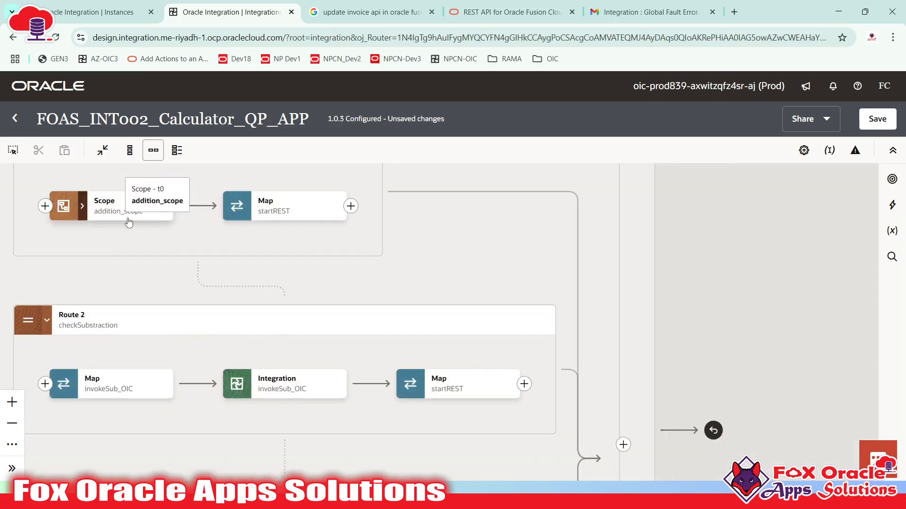
left_click(129, 221)
left_click(281, 237)
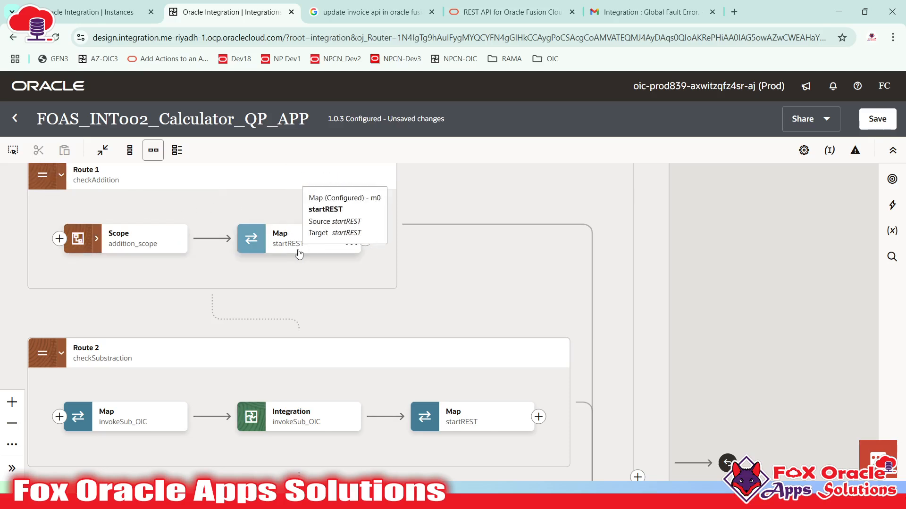
left_click(96, 238)
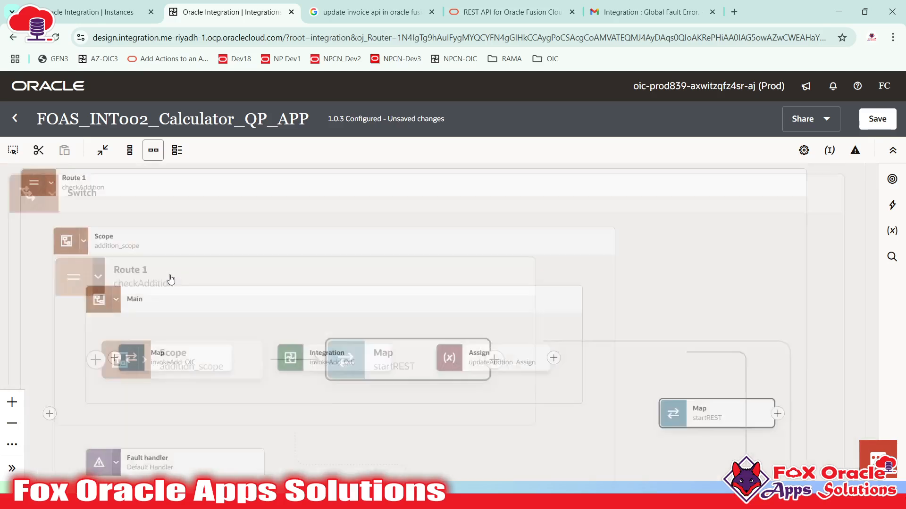
left_click(522, 365)
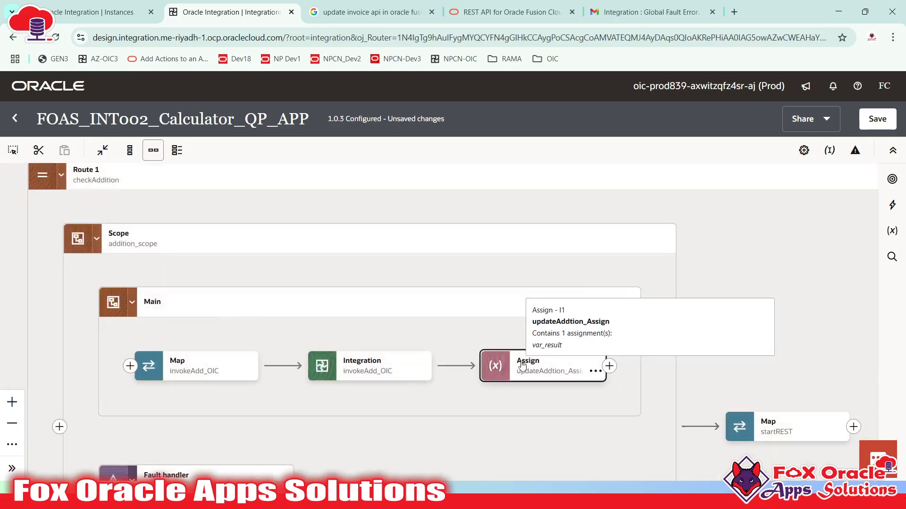
left_click_drag(461, 333, 477, 265)
- Inspect the startREST mapping, invokeAdd_OIC call and updateAddError_Assign action in Route 1
scroll(477, 265, "down", 5)
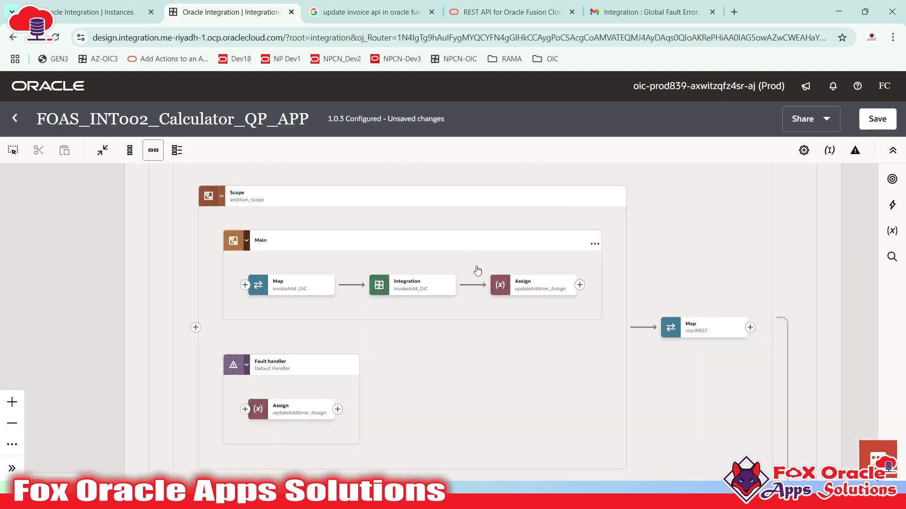
scroll(444, 365, "down", 2)
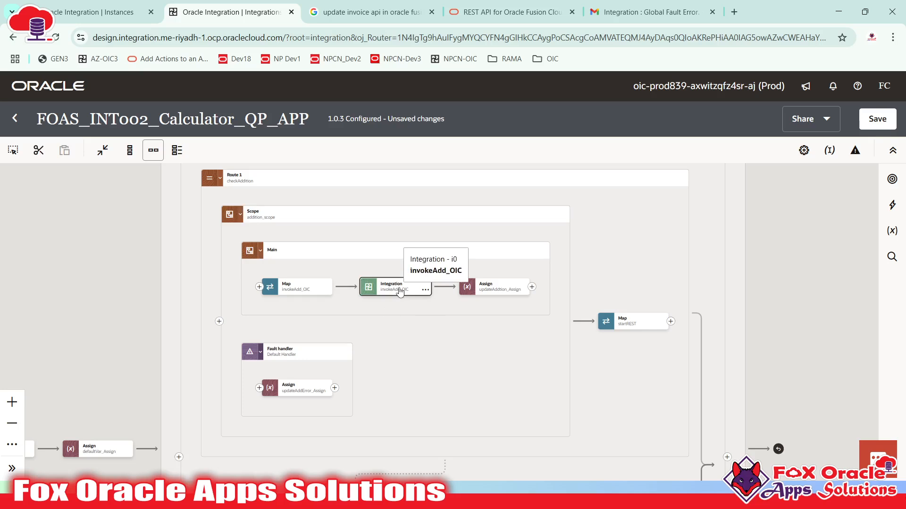
left_click(626, 328)
left_click(387, 295)
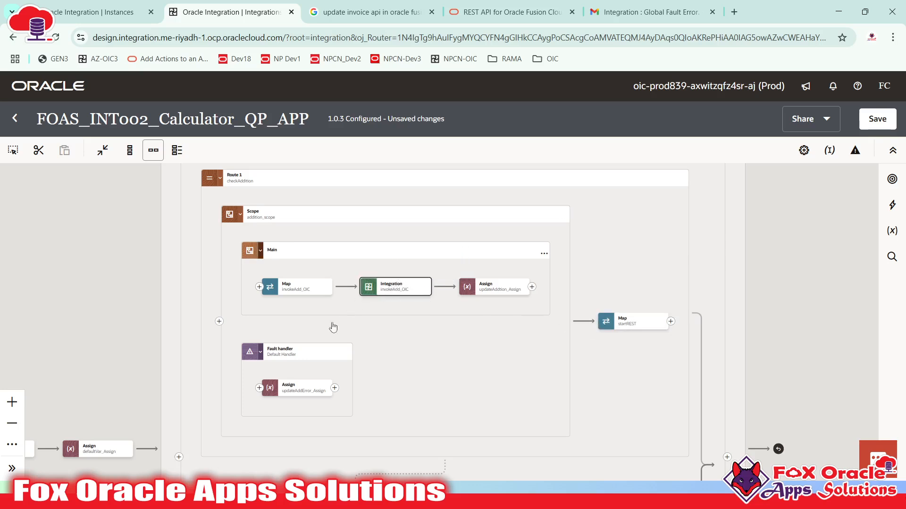
left_click(297, 394)
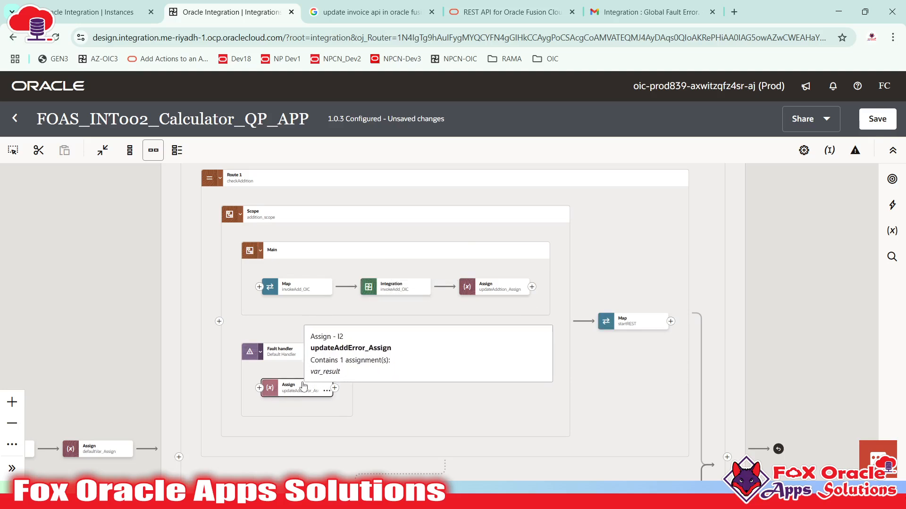
left_click(297, 395)
left_click(296, 395)
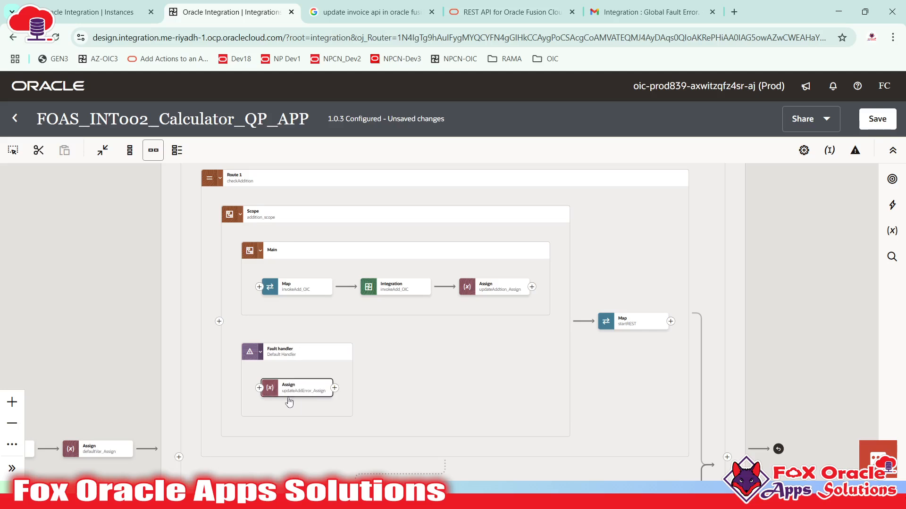
left_click(639, 338)
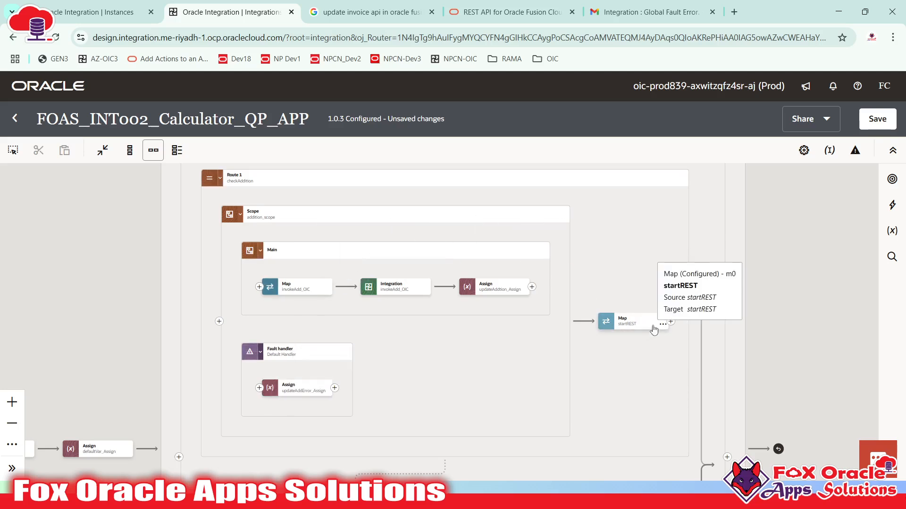
- Recheck the startREST mapping, then switch over to the Teams meeting window
left_click(628, 324)
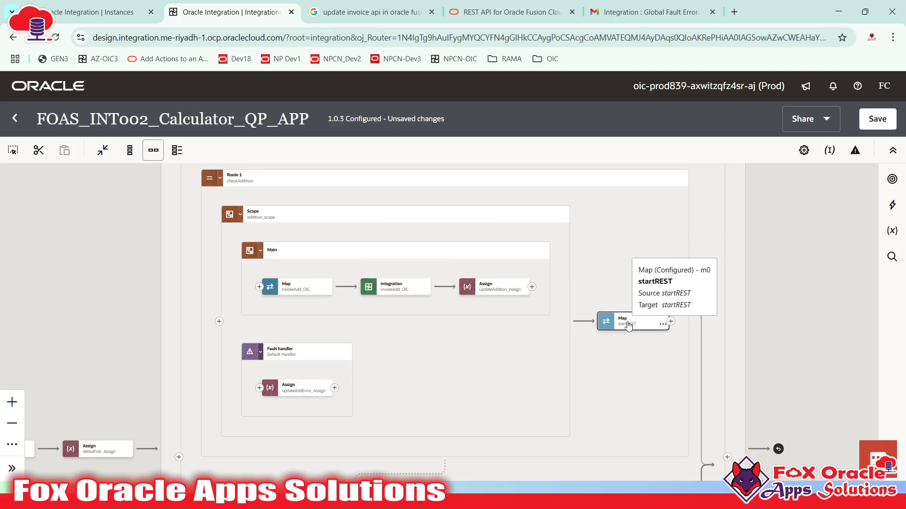
left_click(630, 326)
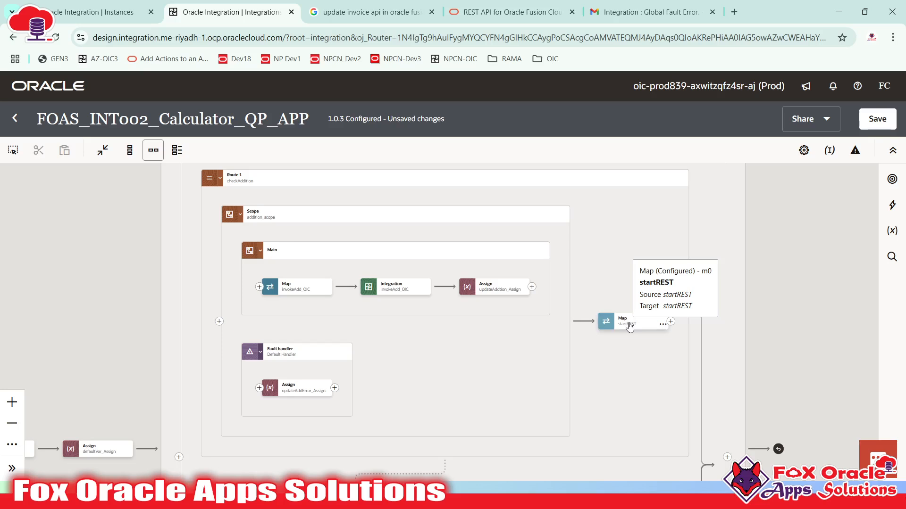
left_click(595, 325)
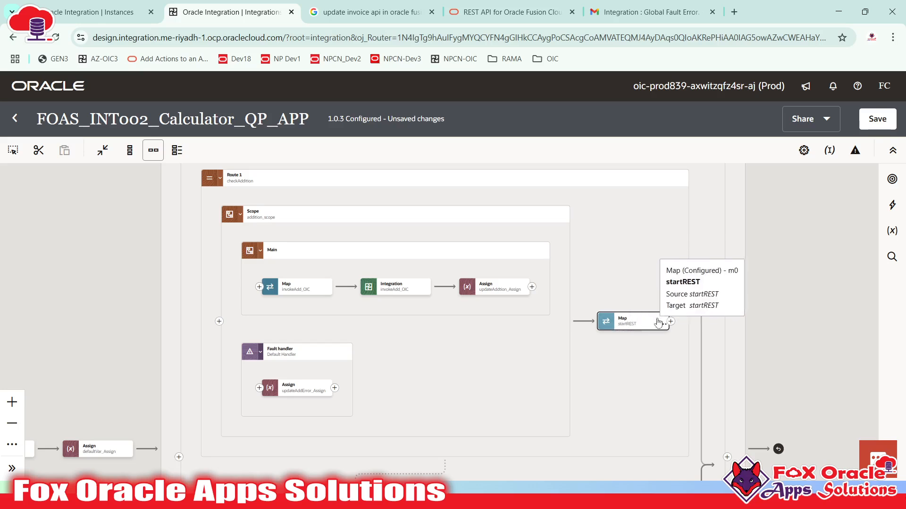
left_click(630, 329)
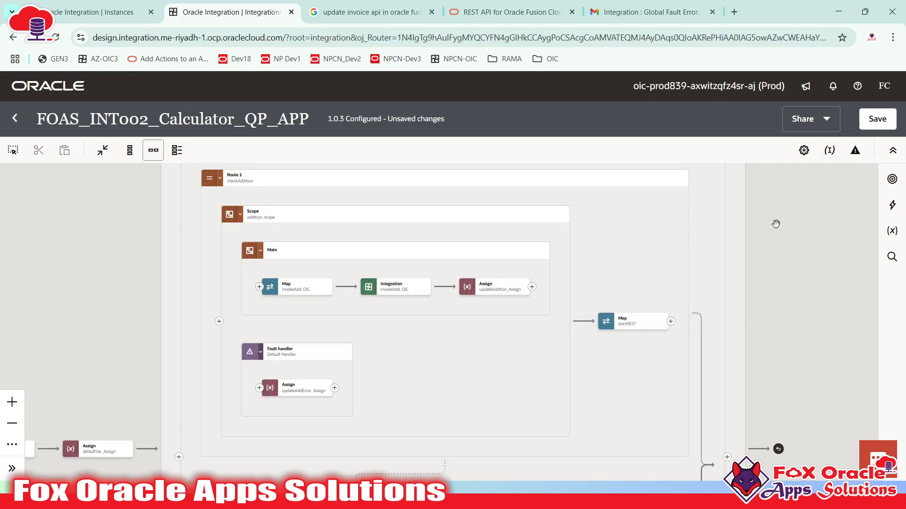
key("alt+Tab")
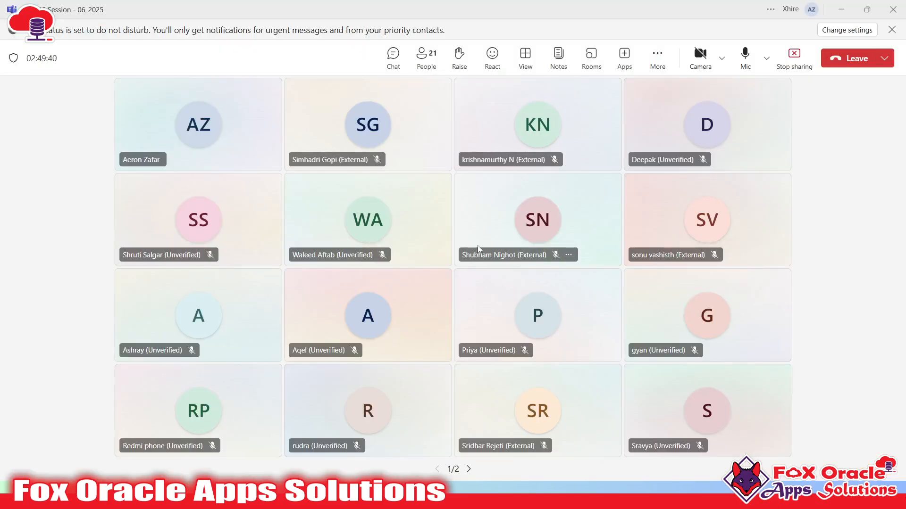